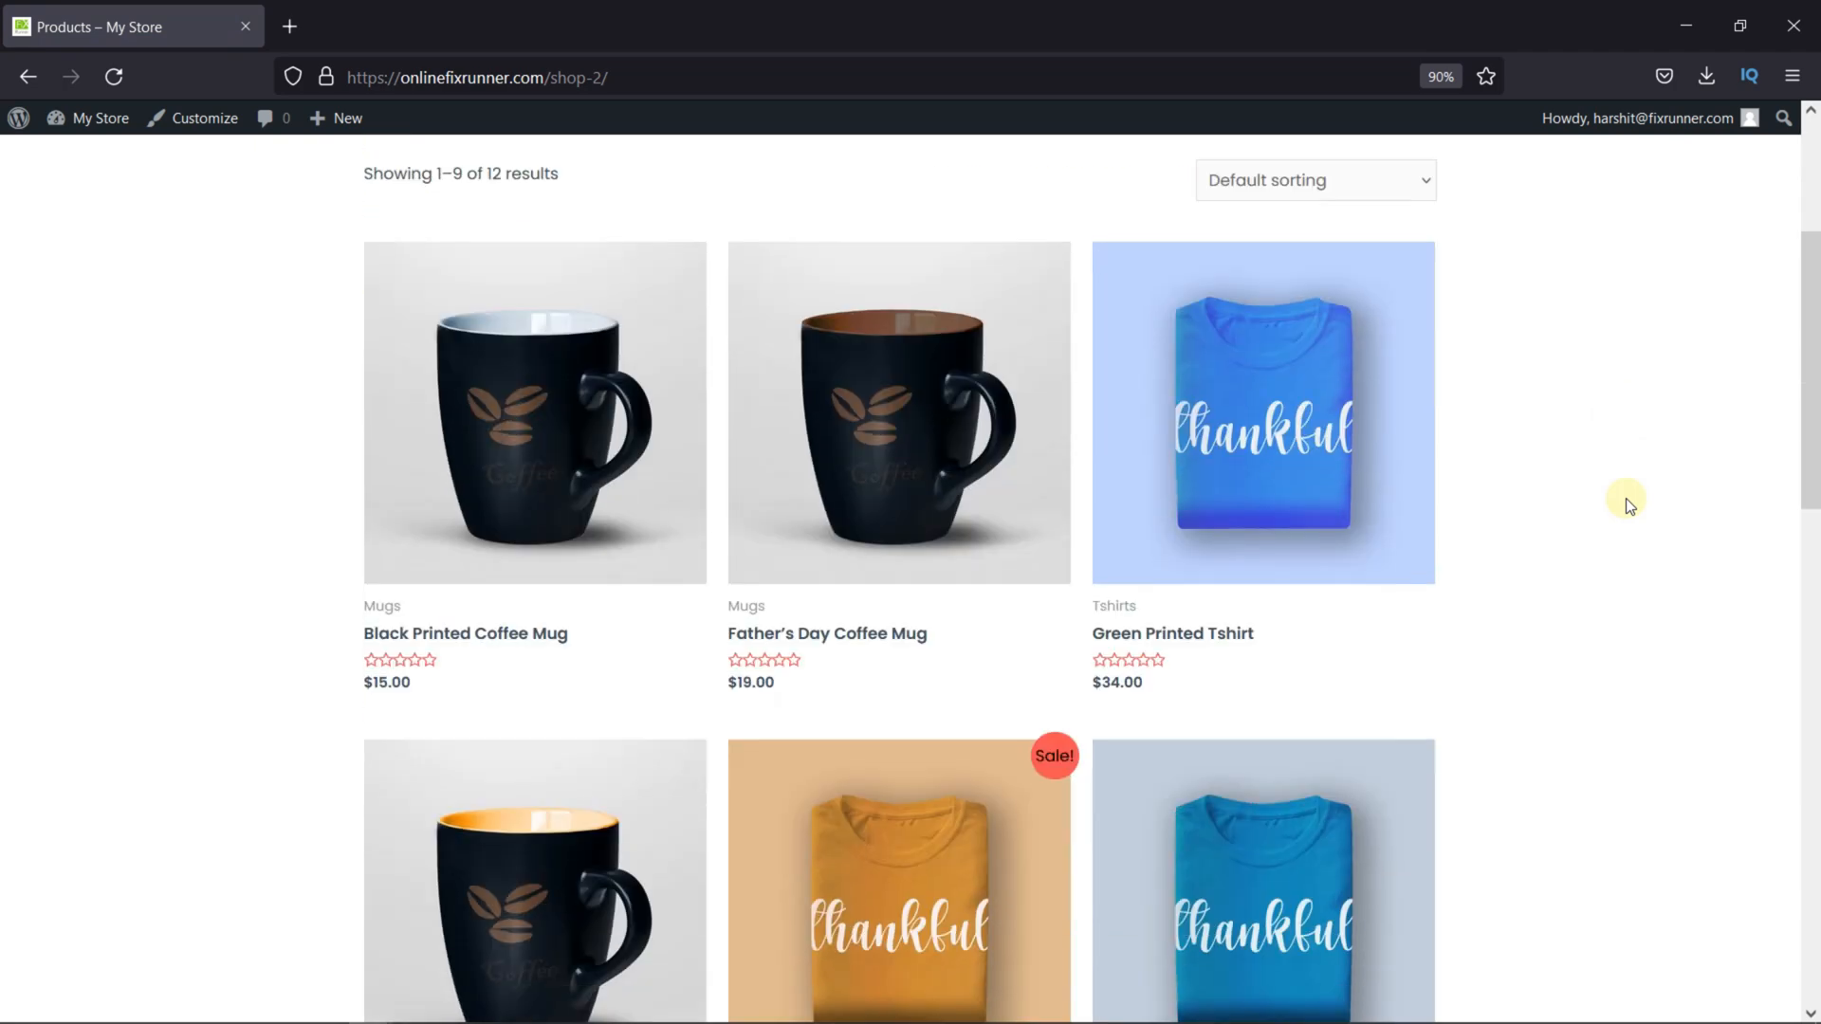
{"action": "scroll", "coordinate": [1627, 503], "scroll_direction": "down", "scroll_amount": 2}
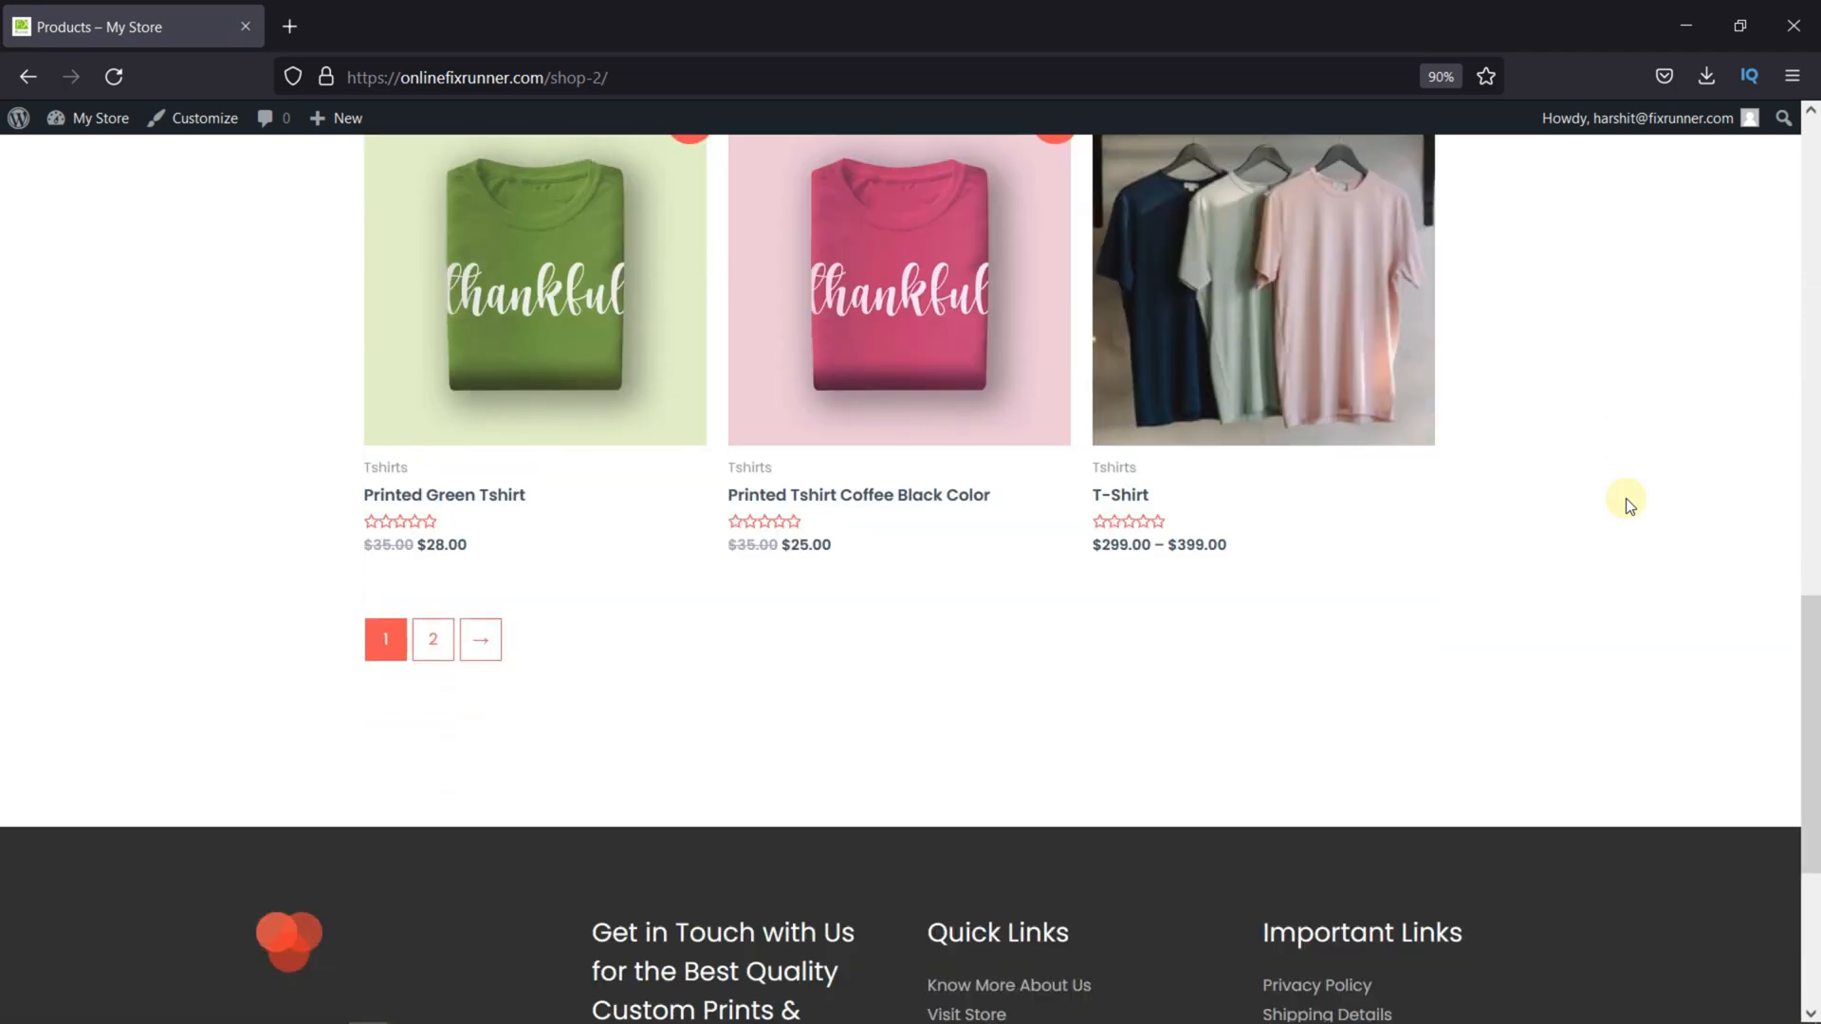
- Browse the Shop product listing, then visit the store's Contact and About pages
{"action": "scroll", "coordinate": [1627, 503], "scroll_direction": "up", "scroll_amount": 11}
{"action": "scroll", "coordinate": [1626, 498], "scroll_direction": "up", "scroll_amount": 3}
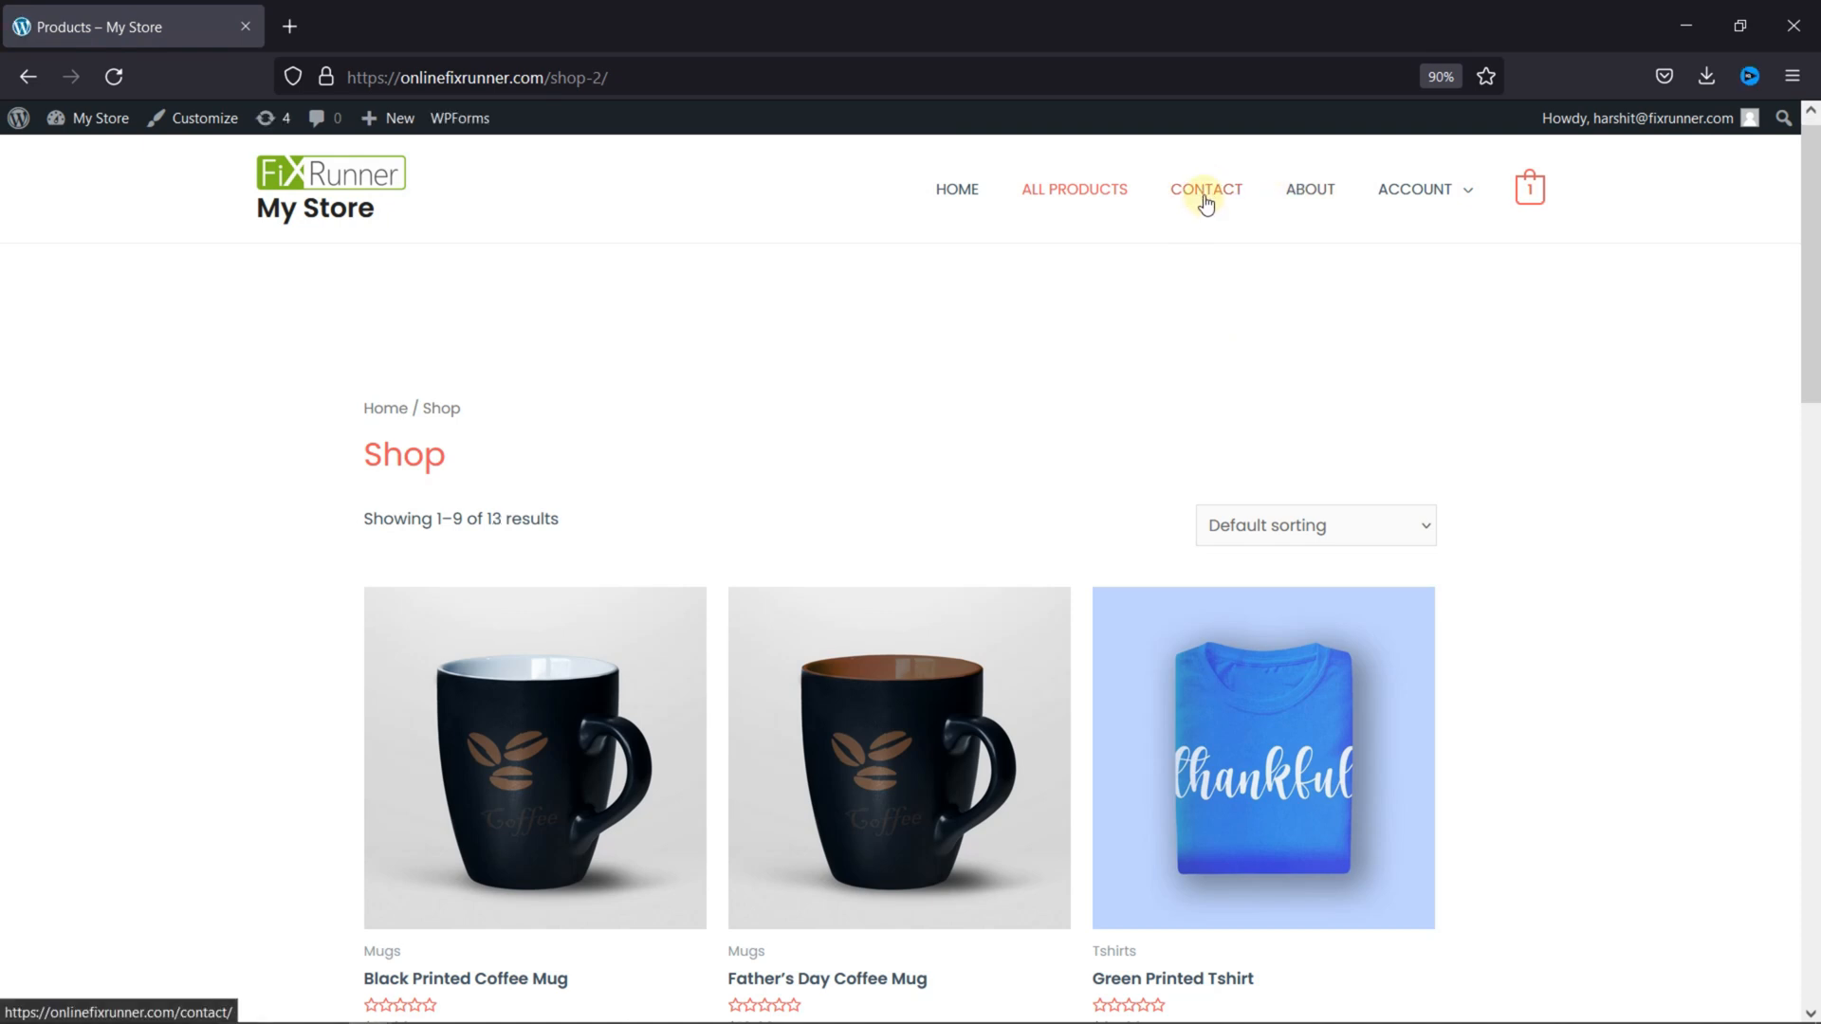
{"action": "left_click", "coordinate": [1208, 201]}
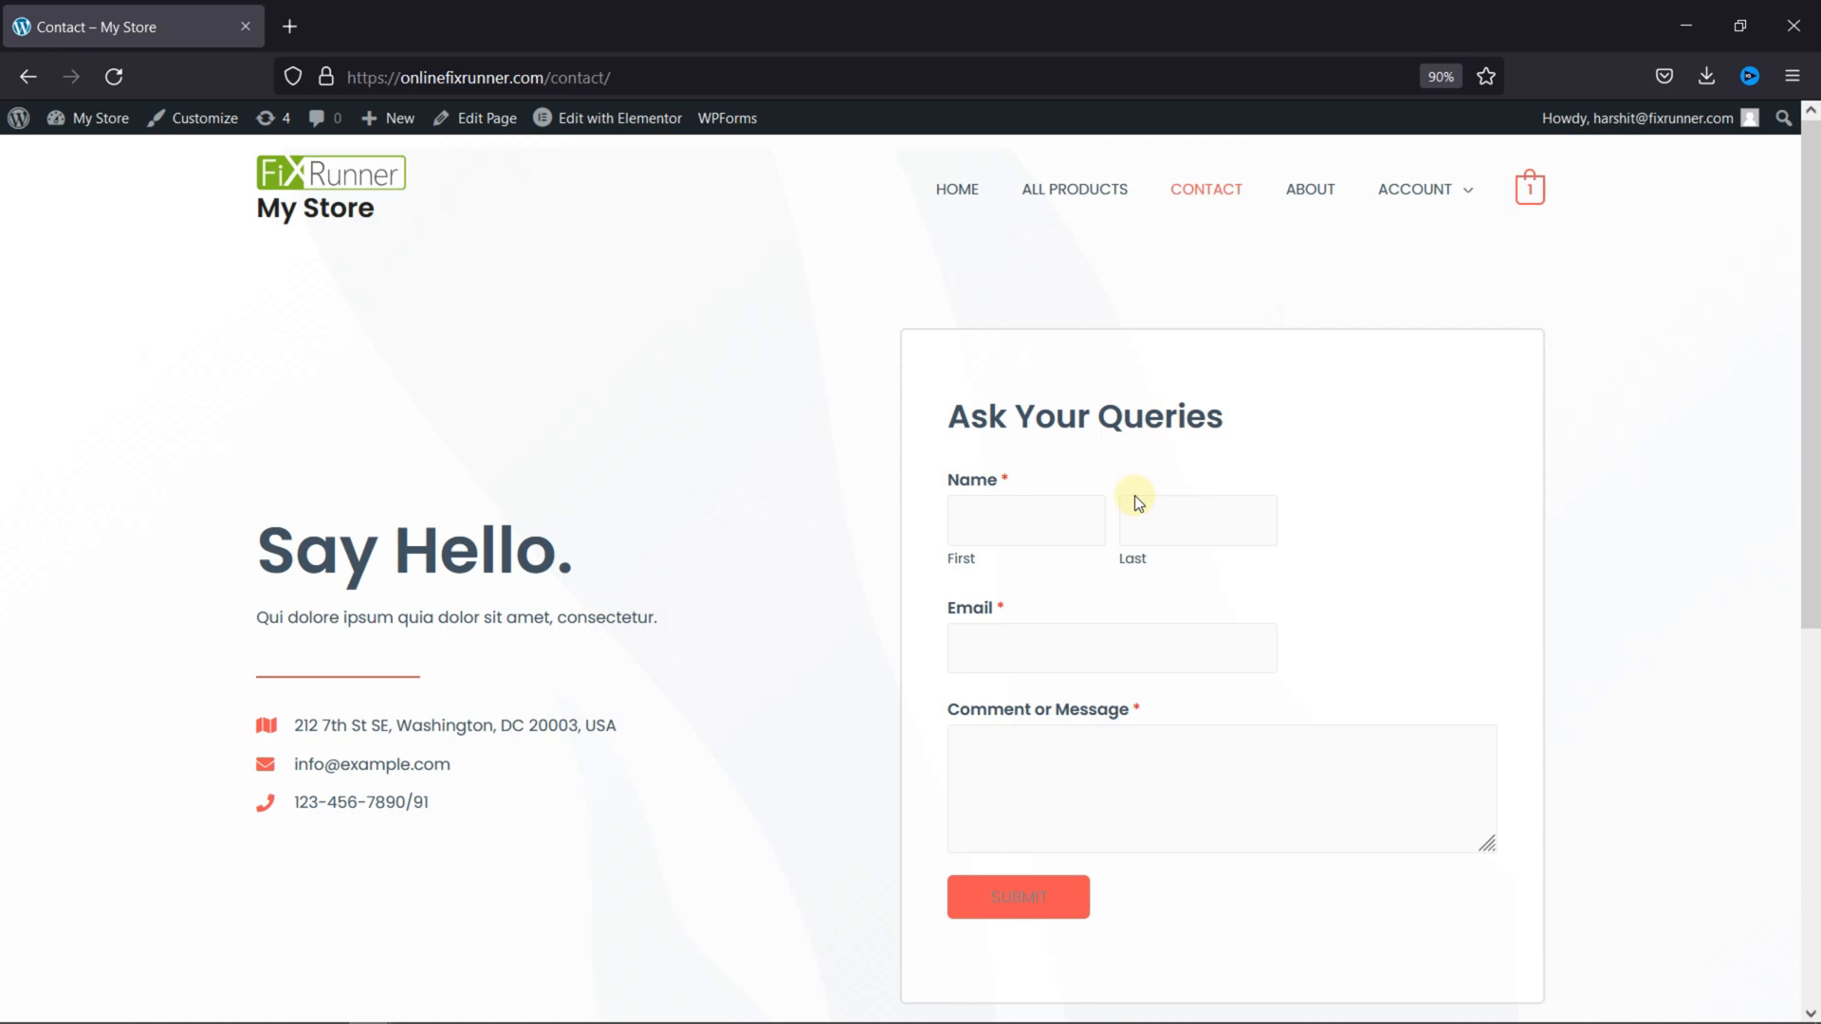
{"action": "left_click", "coordinate": [1313, 201]}
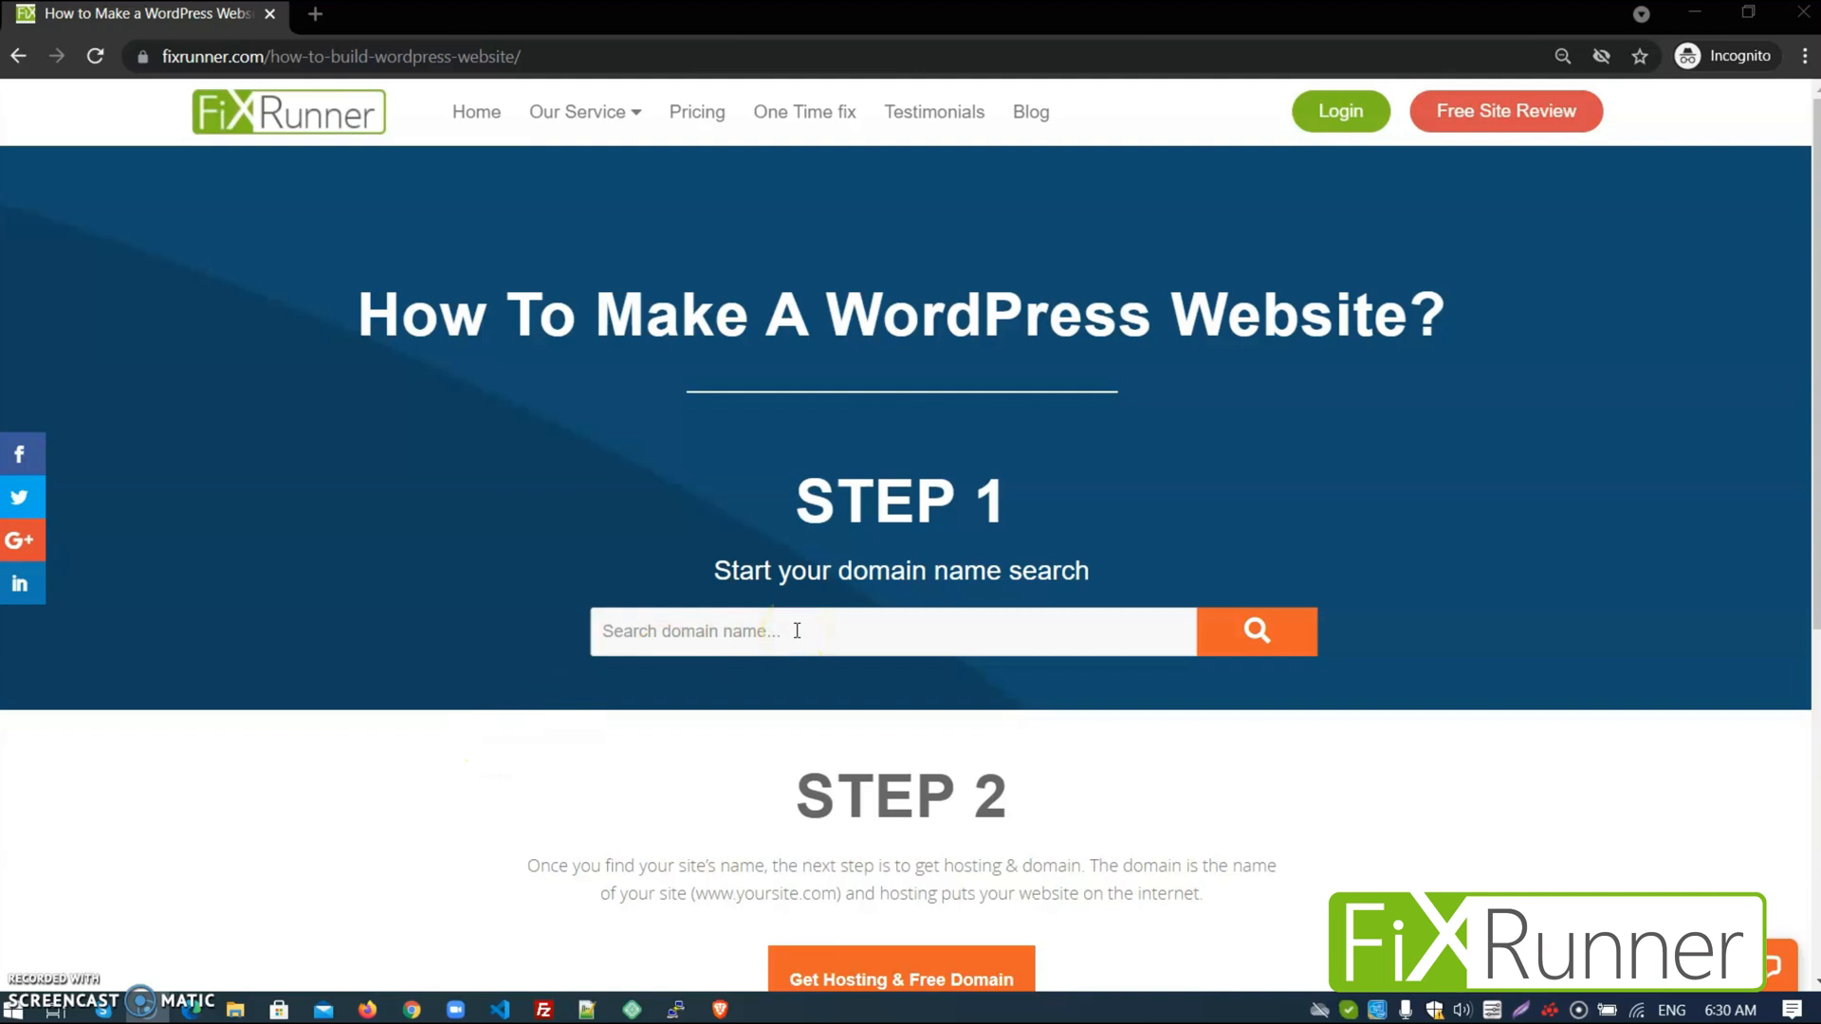
- Check that onlinefixrunner.com is available, then follow the Get Hosting & Free Domain offer
{"action": "left_click", "coordinate": [796, 631]}
{"action": "type", "text": "on"}
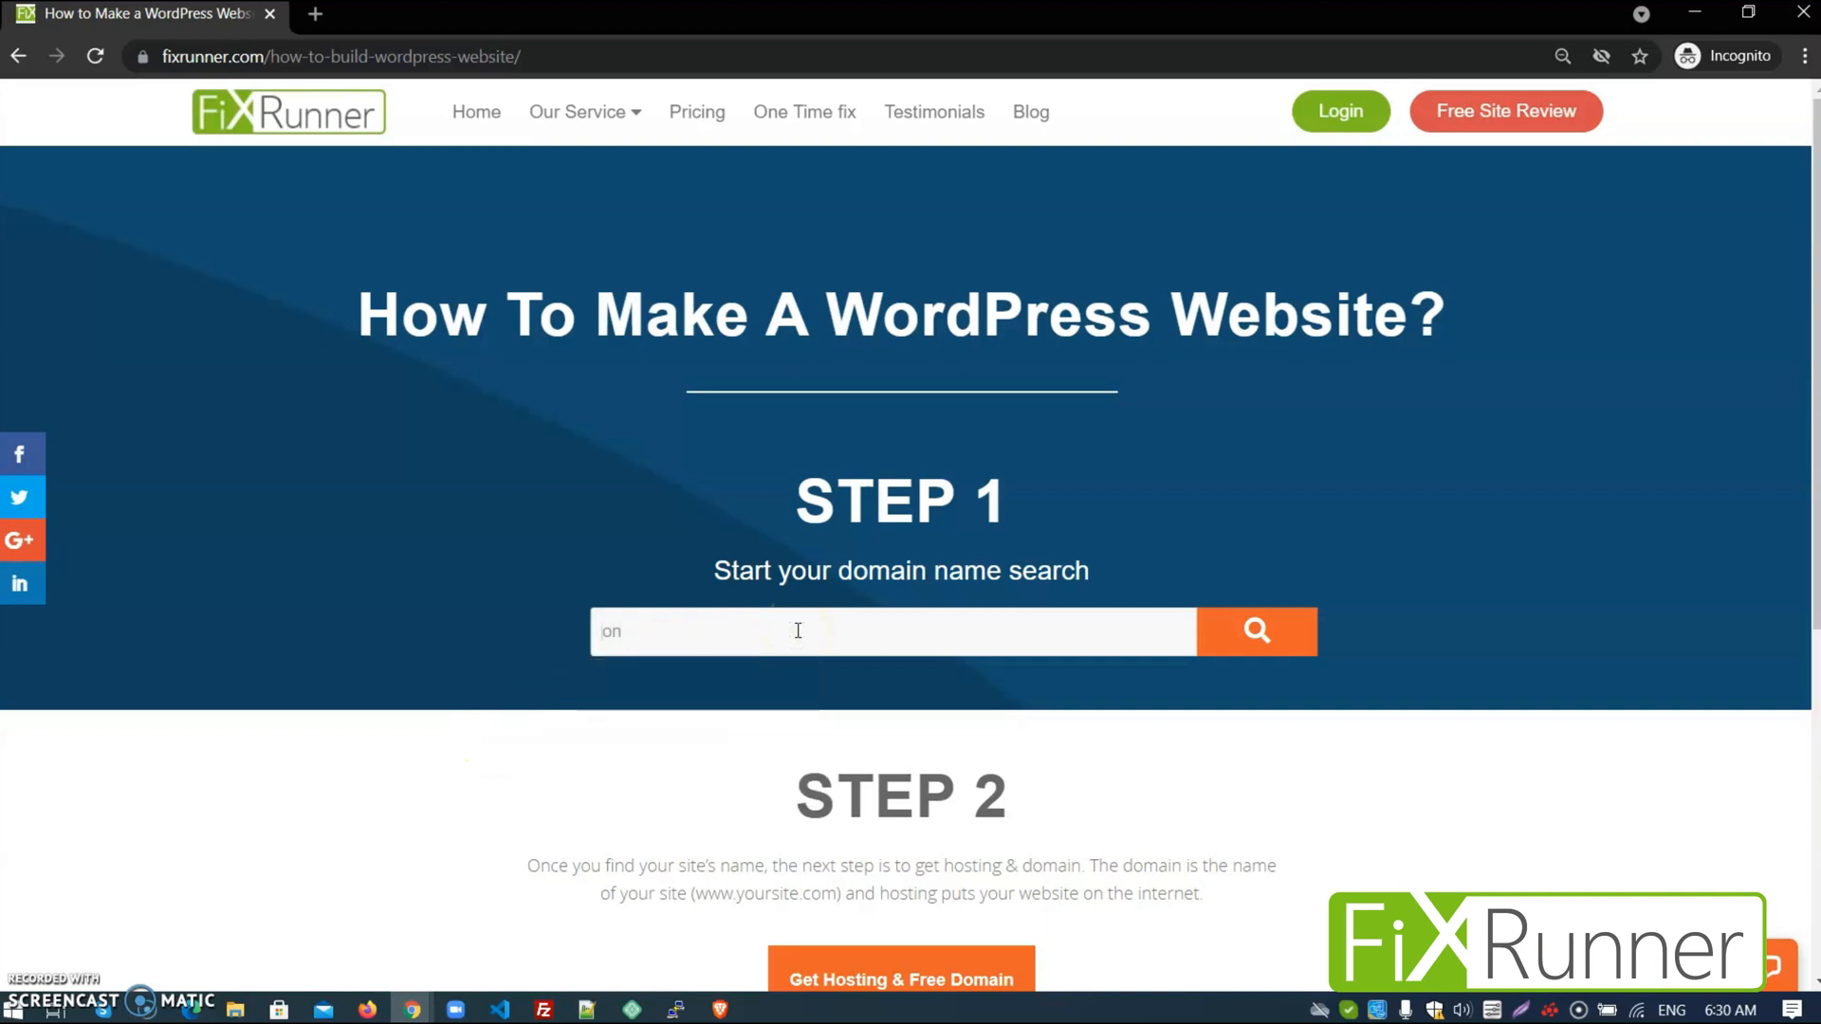
{"action": "type", "text": "linefixrunner.com"}
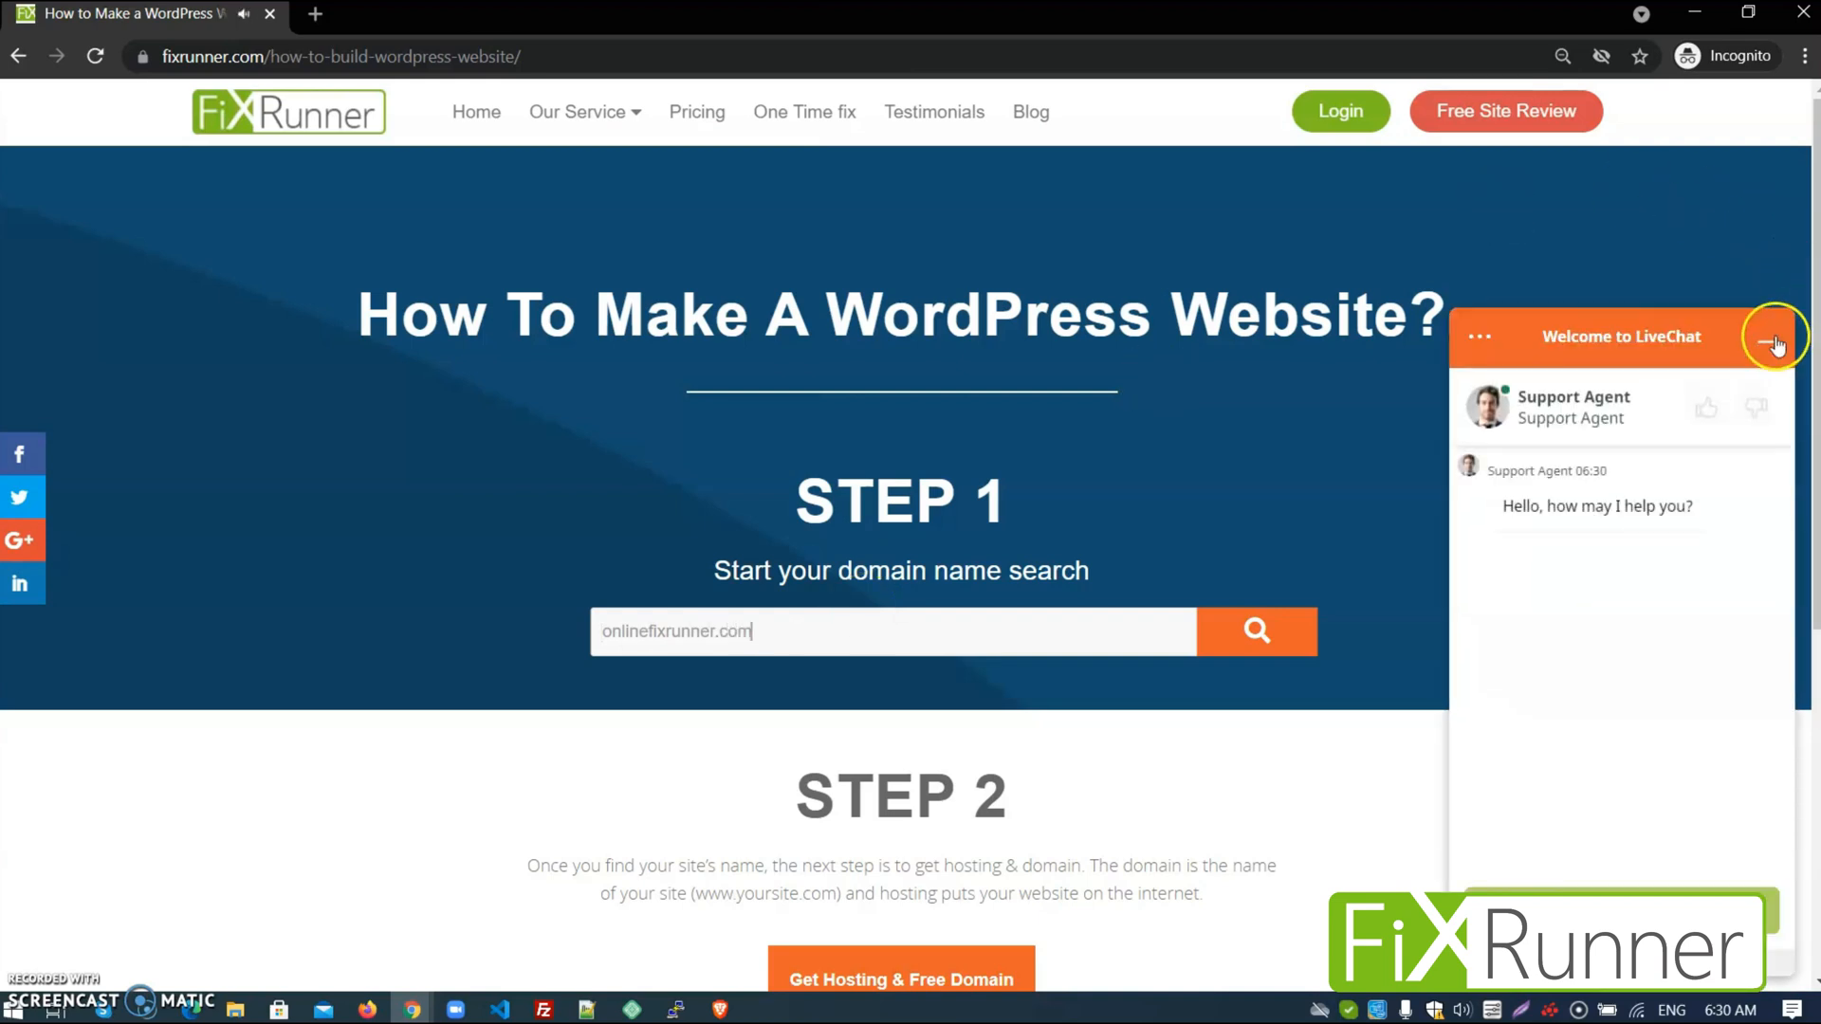
{"action": "left_click", "coordinate": [1767, 339]}
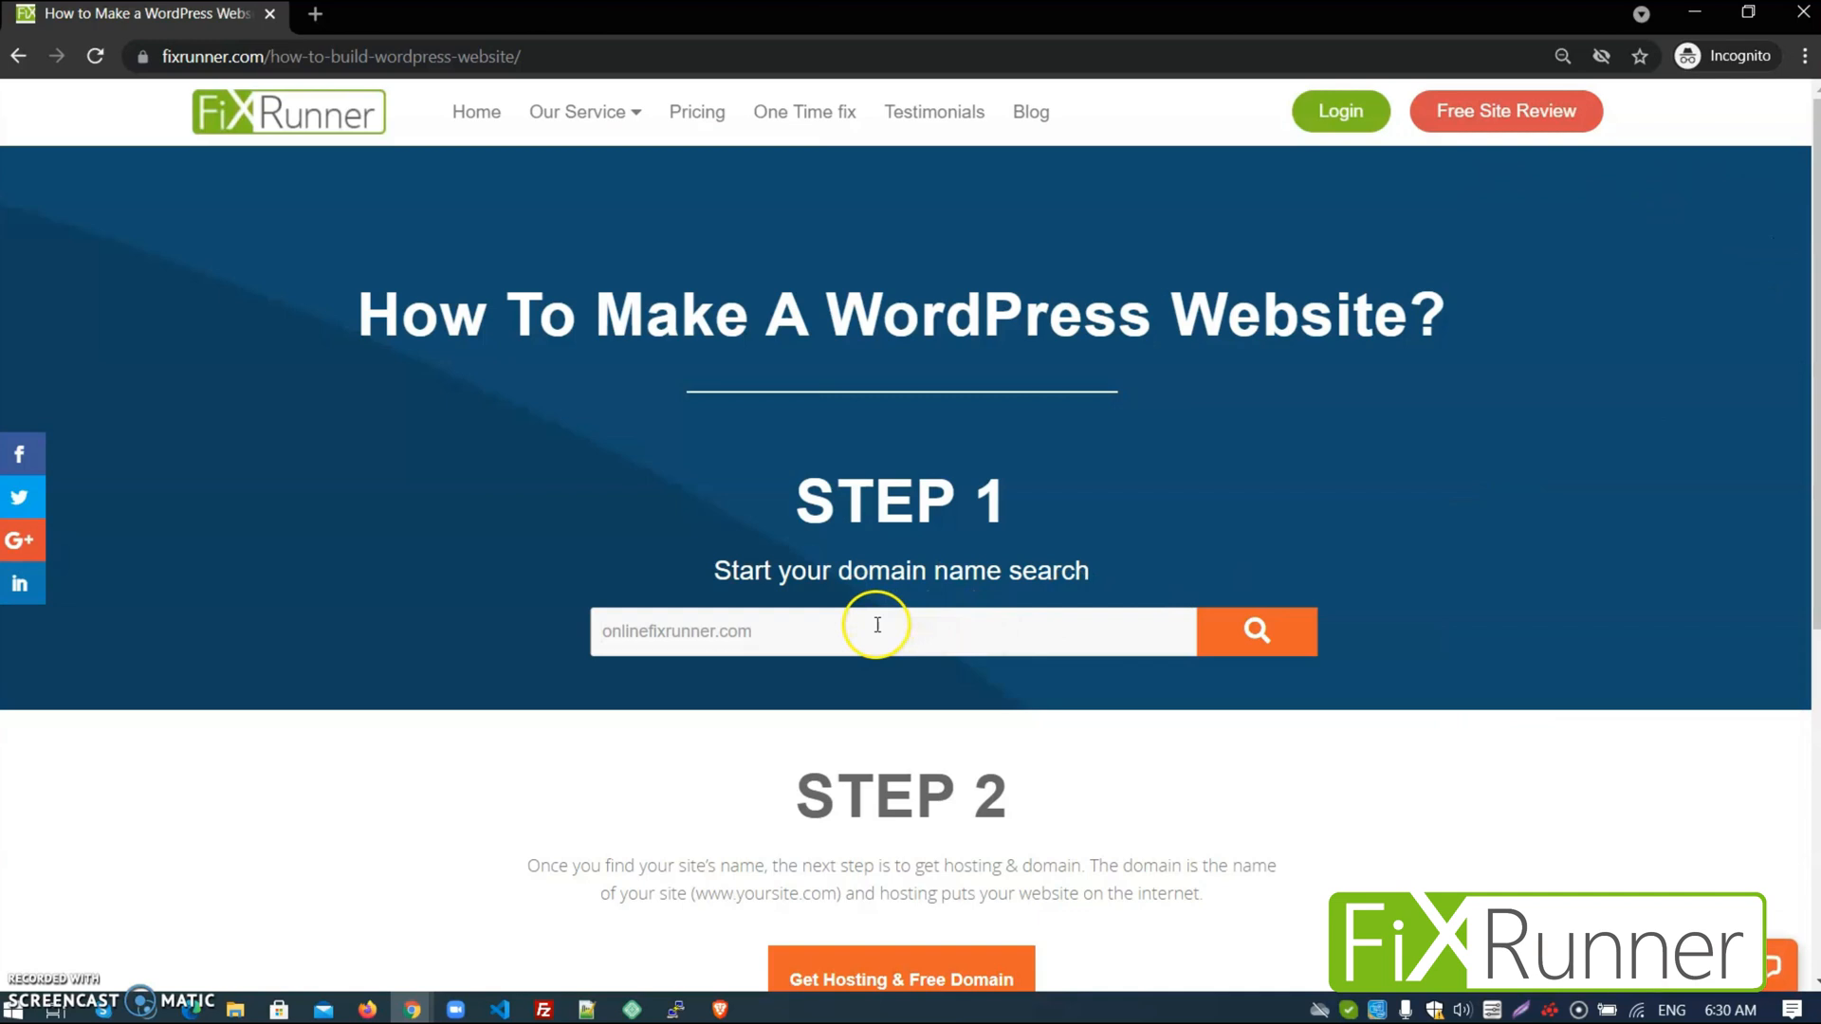
{"action": "left_click", "coordinate": [1266, 632]}
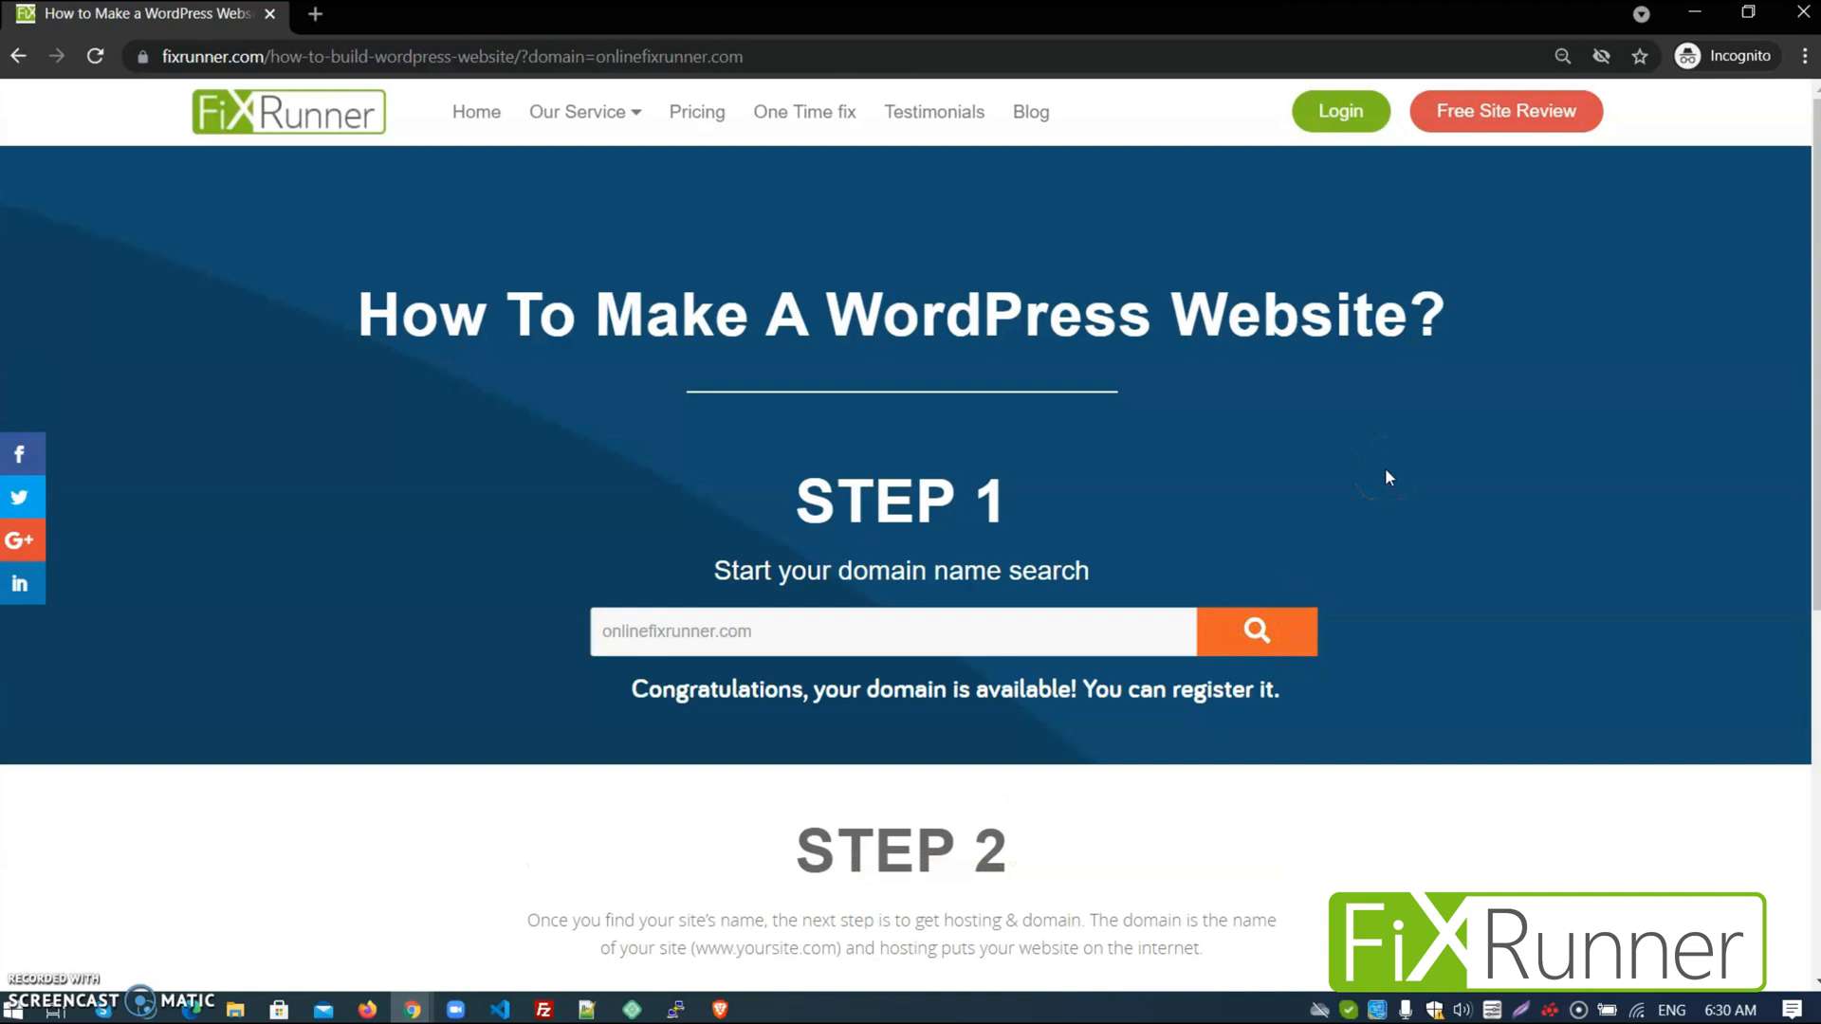
{"action": "scroll", "coordinate": [1384, 478], "scroll_direction": "down", "scroll_amount": 4}
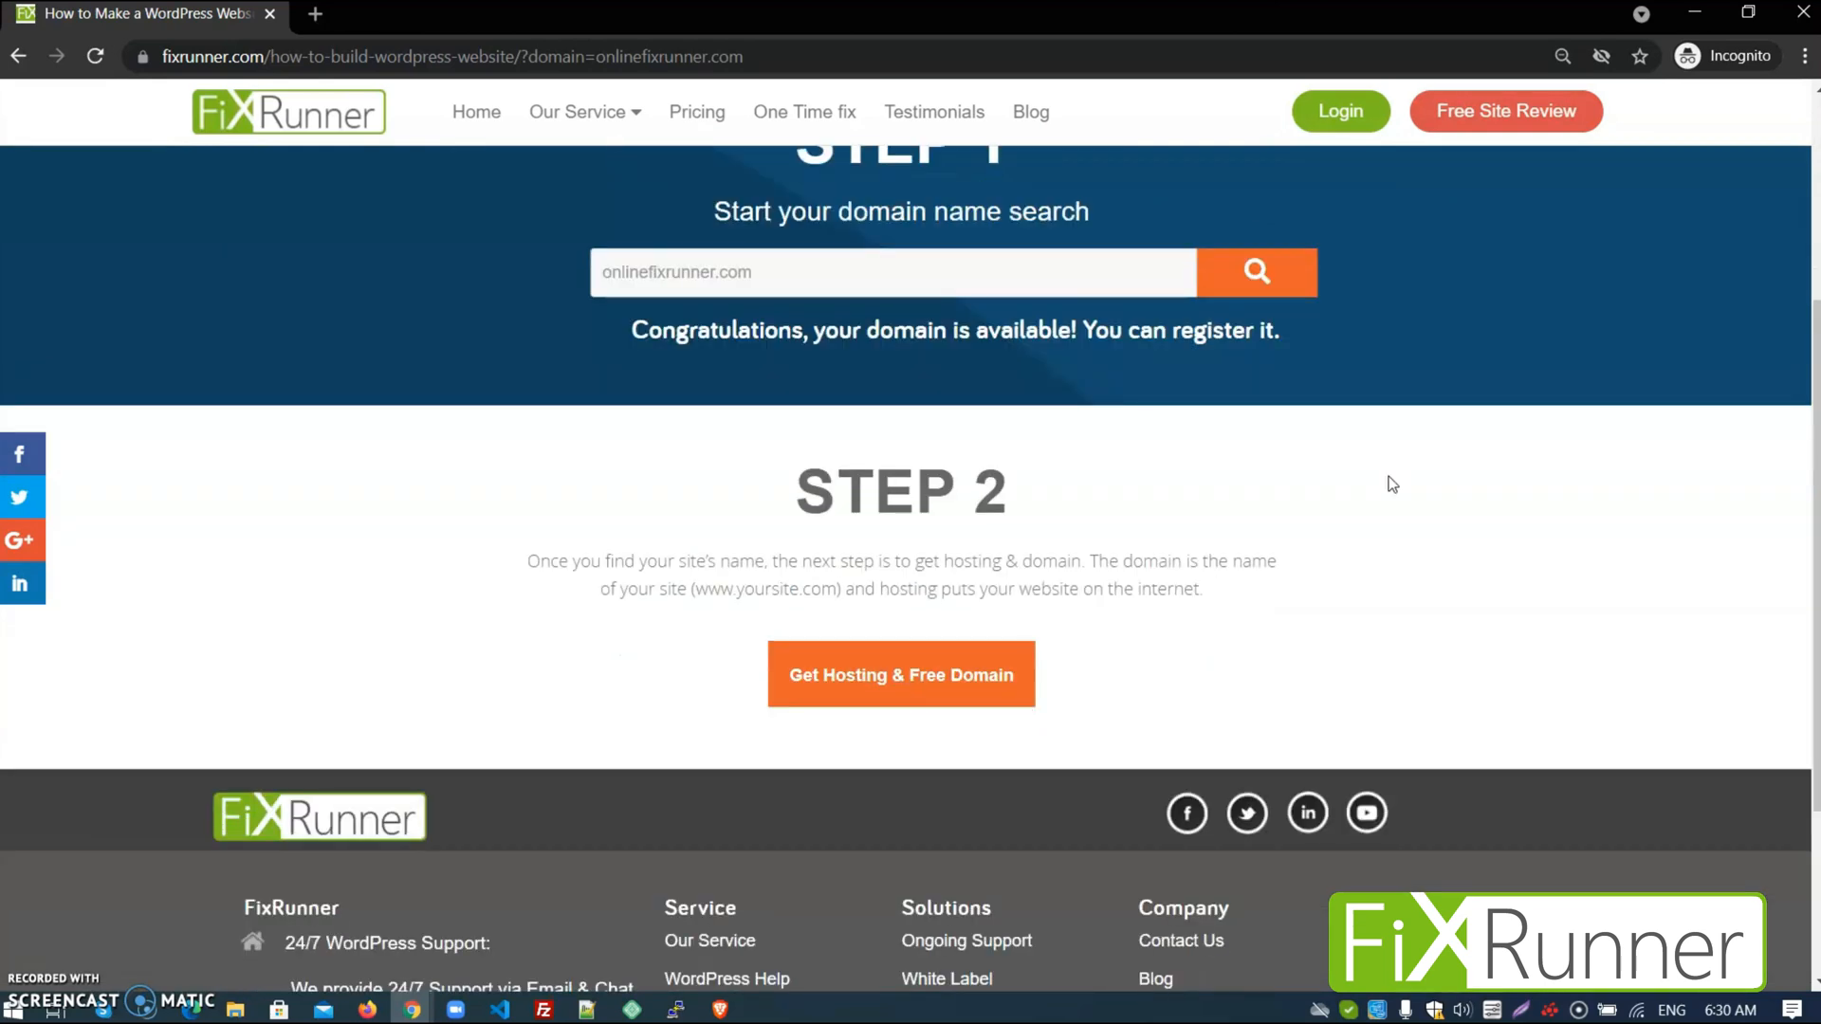
{"action": "left_click", "coordinate": [893, 675]}
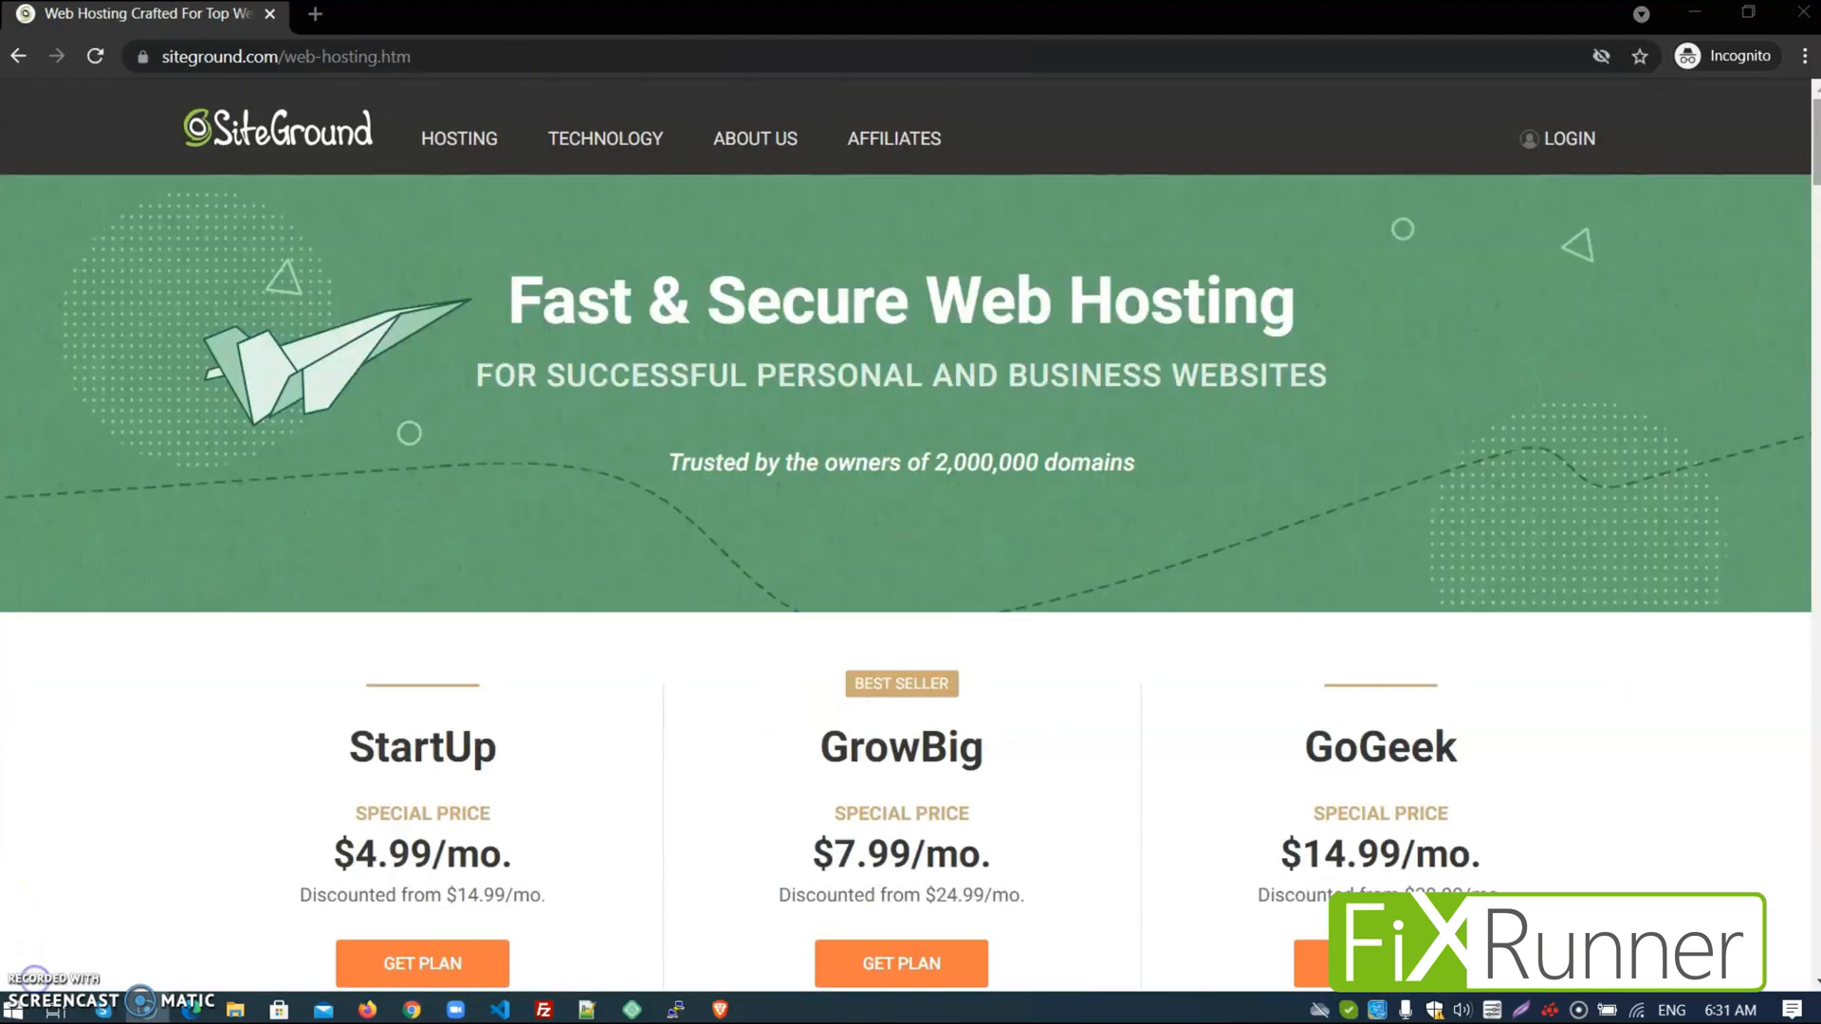
- Scroll through the StartUp, GrowBig and GoGeek hosting plan comparison
{"action": "left_click_drag", "start_coordinate": [1818, 149], "coordinate": [1818, 152]}
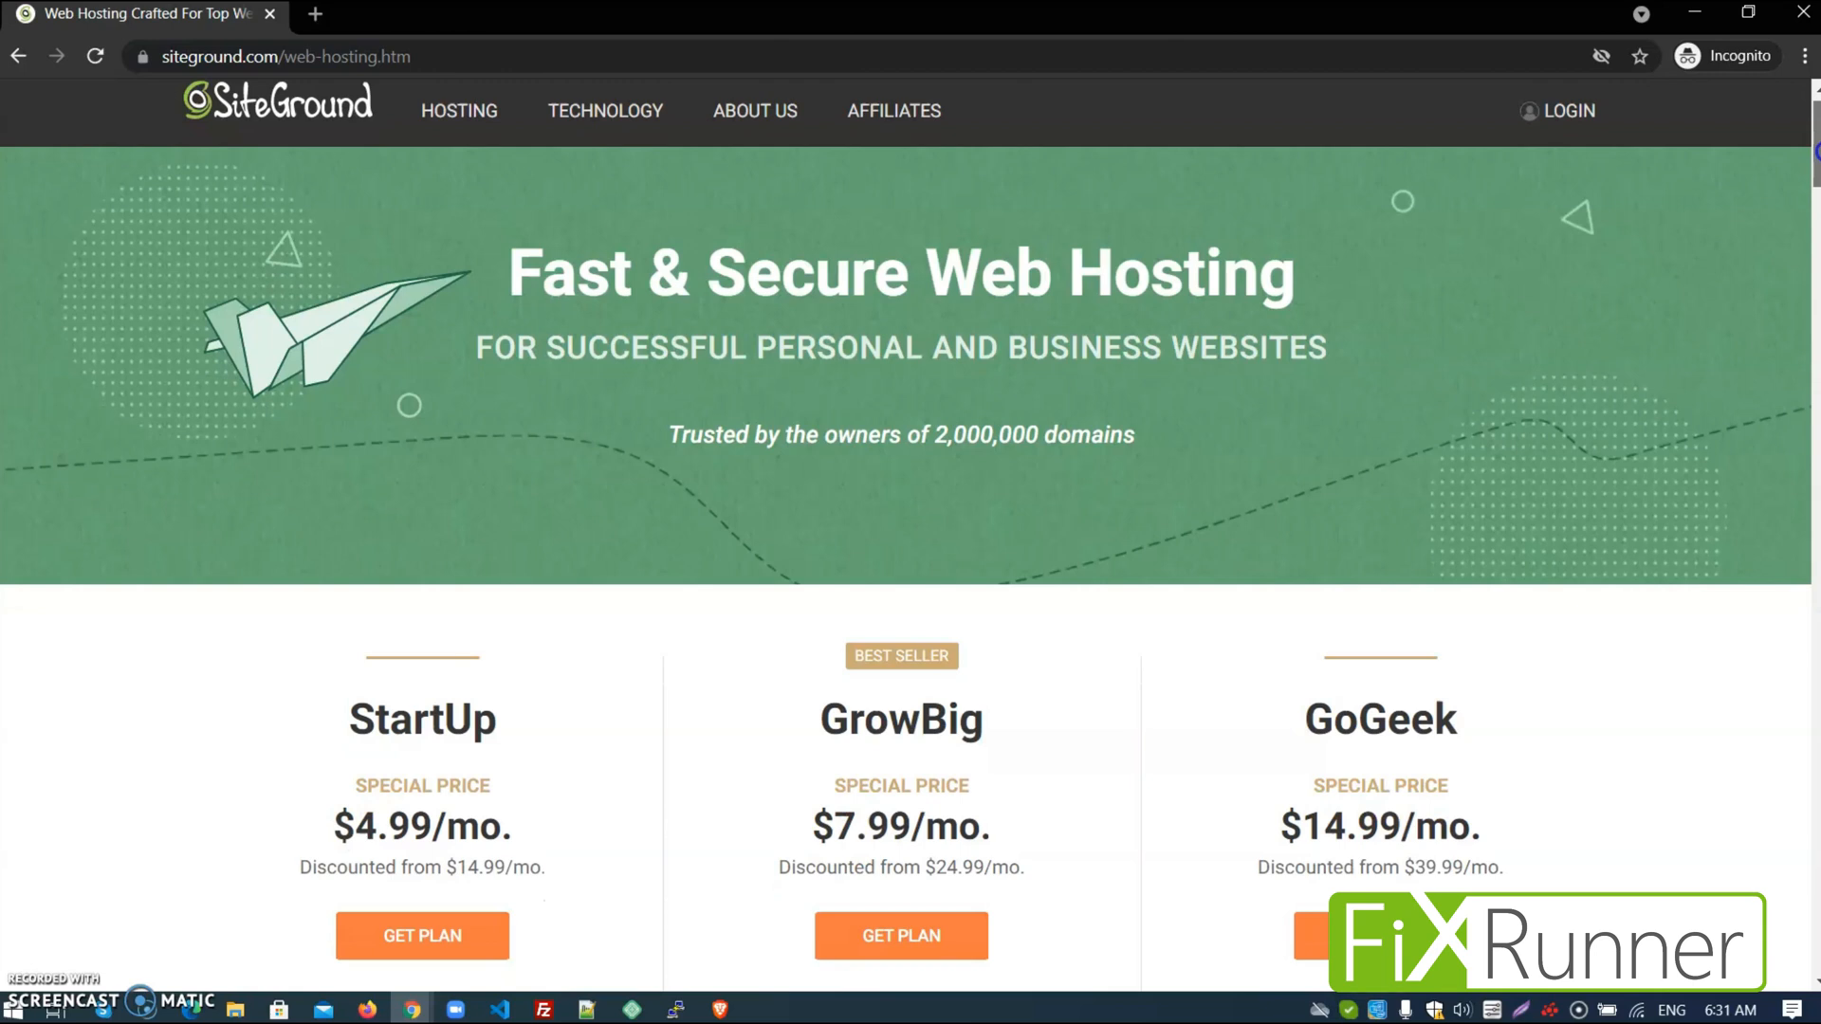
{"action": "scroll", "coordinate": [910, 536], "scroll_direction": "down", "scroll_amount": 3}
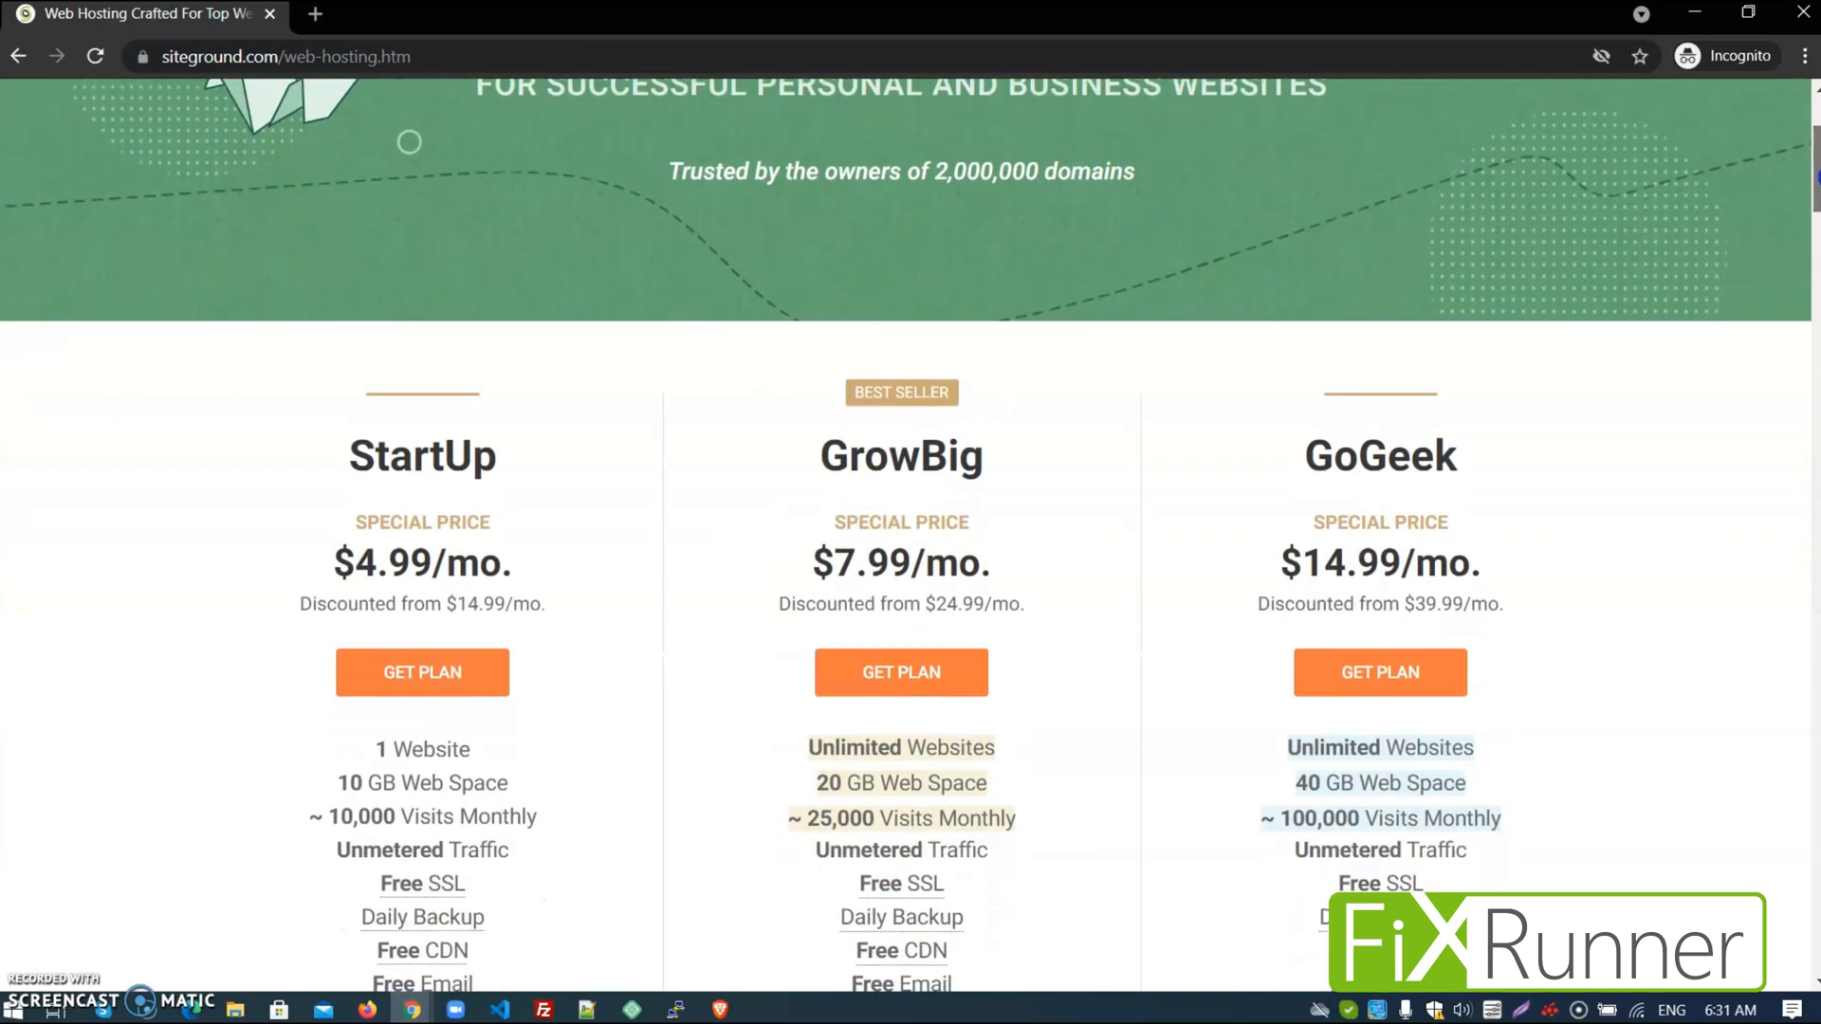
{"action": "scroll", "coordinate": [911, 536], "scroll_direction": "down", "scroll_amount": 3}
{"action": "scroll", "coordinate": [911, 536], "scroll_direction": "down", "scroll_amount": 2}
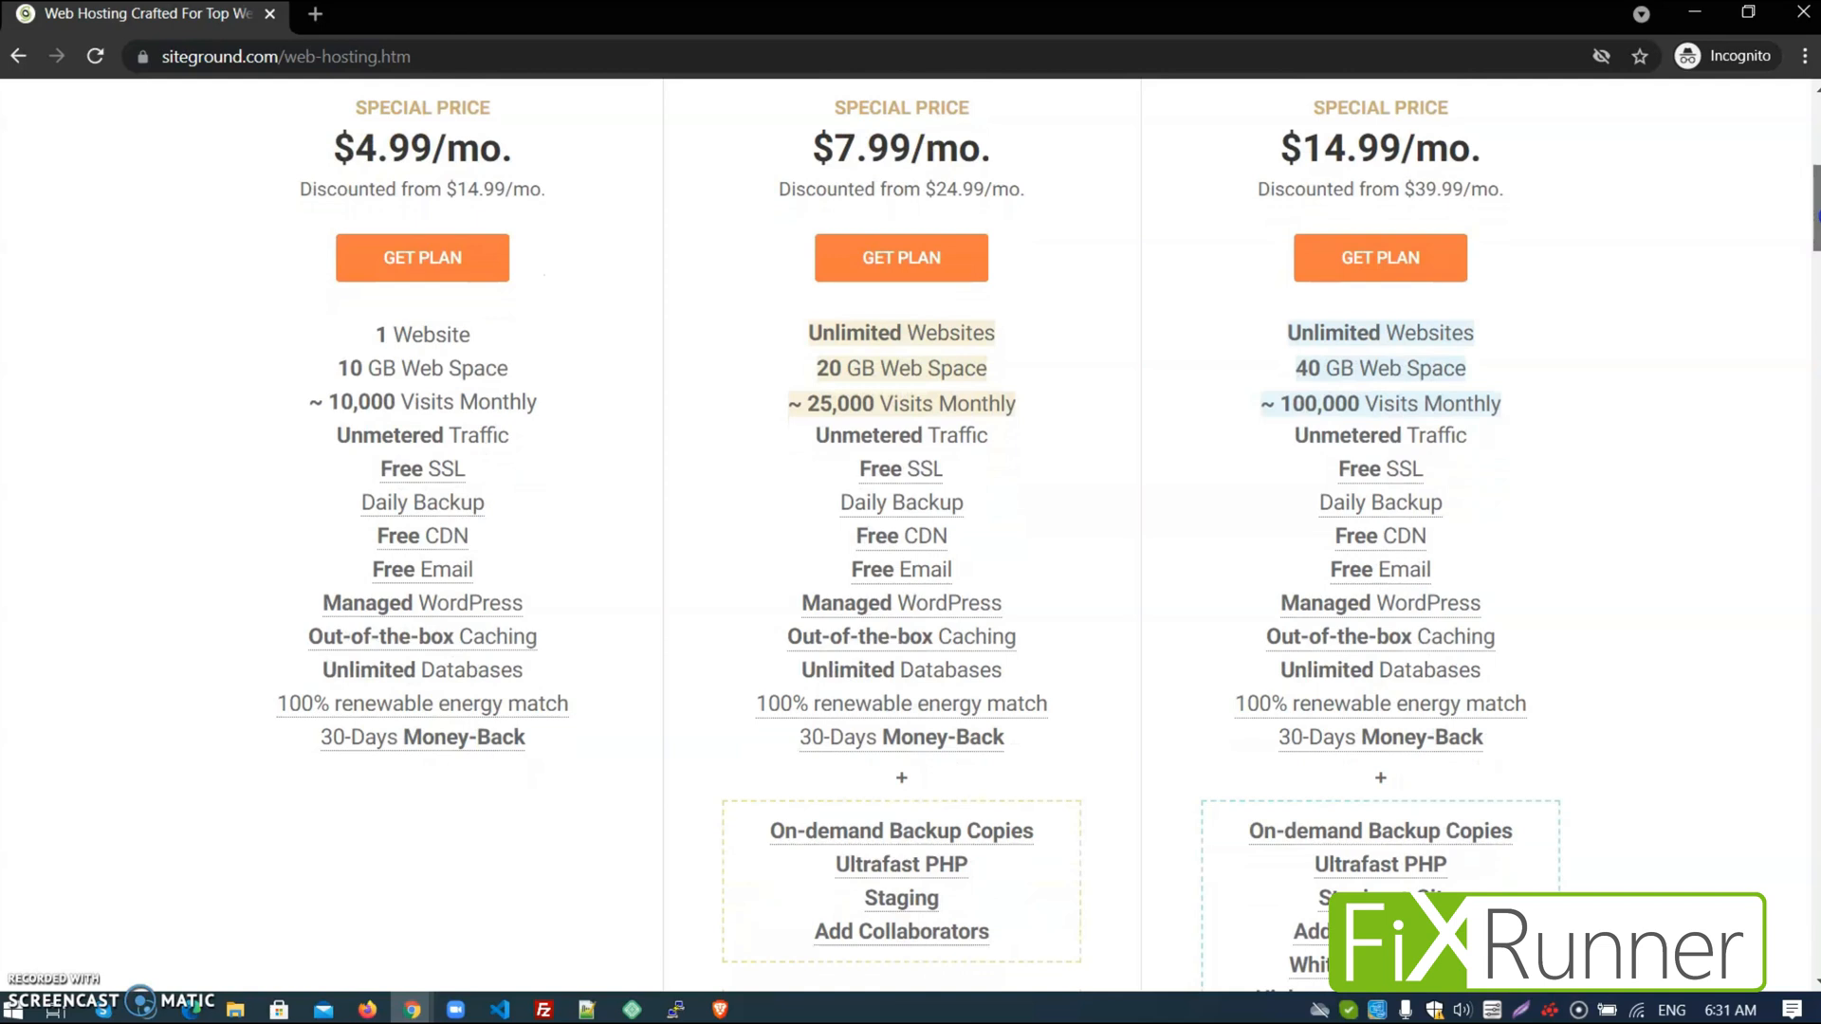
{"action": "scroll", "coordinate": [911, 536], "scroll_direction": "up", "scroll_amount": 3}
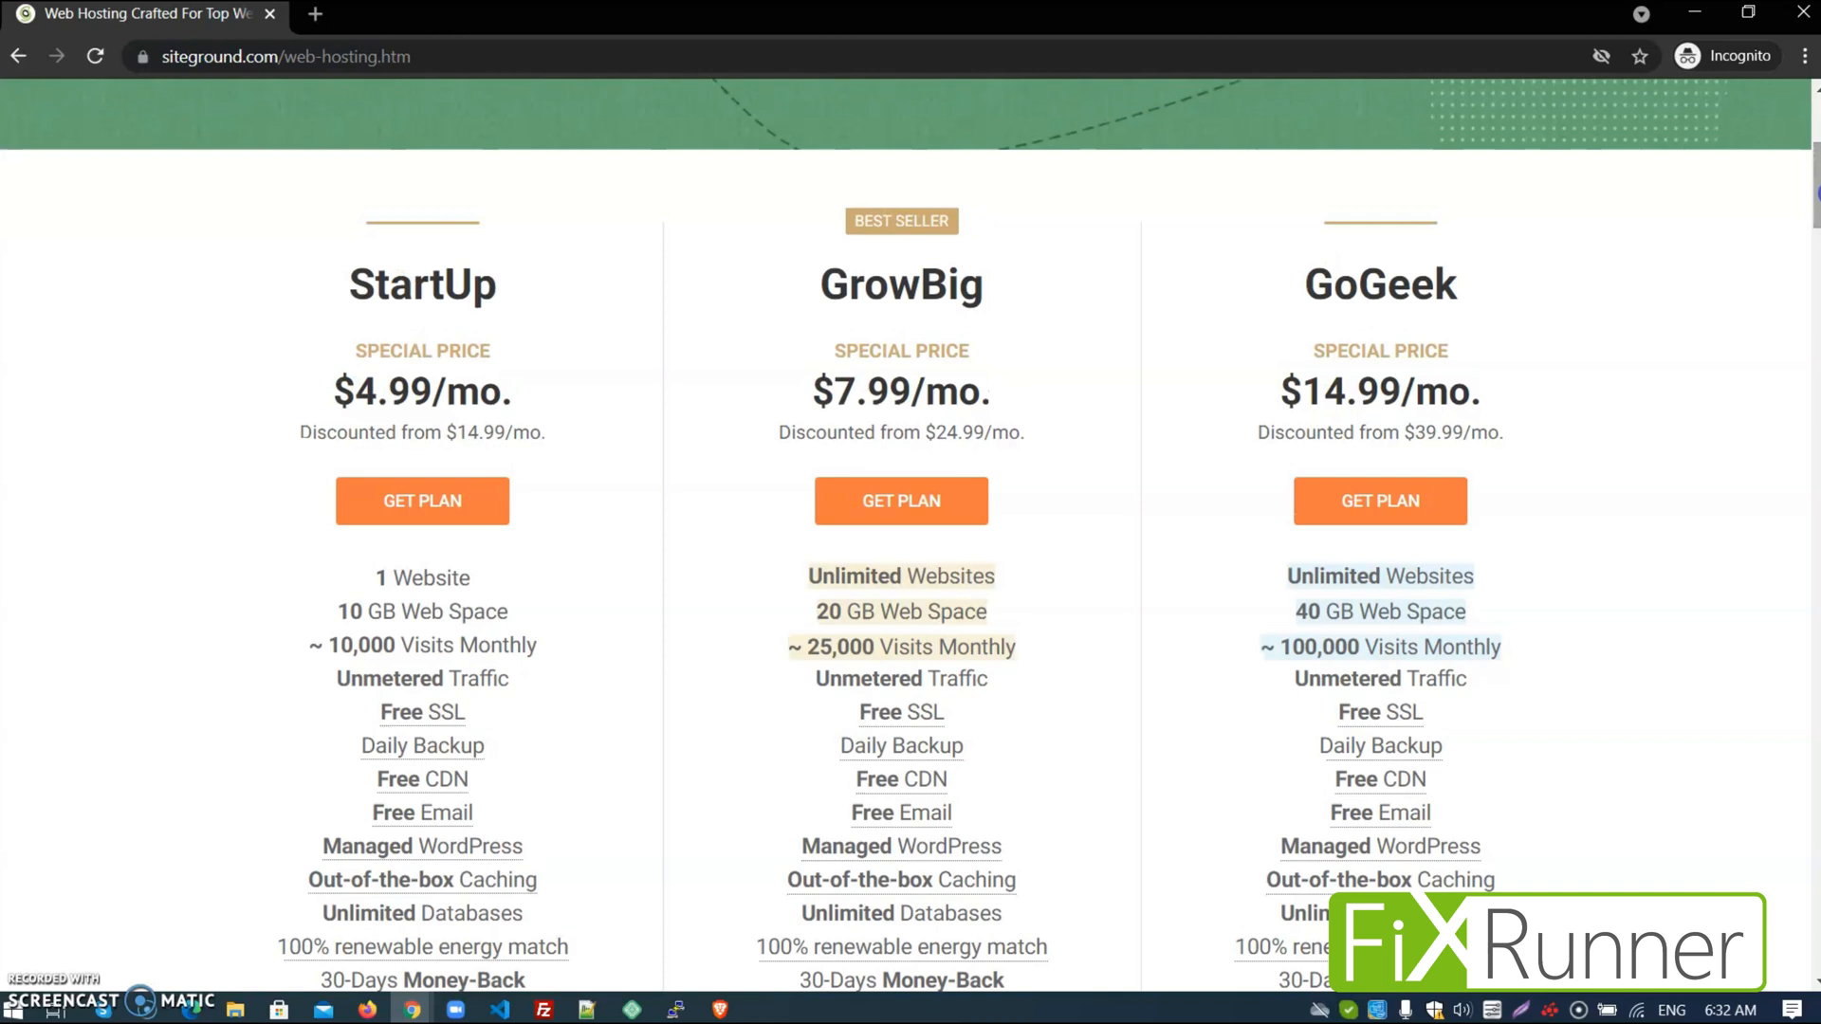
- Choose the StartUp plan with onlinefixrunner as a new .com domain and proceed
{"action": "left_click", "coordinate": [439, 505]}
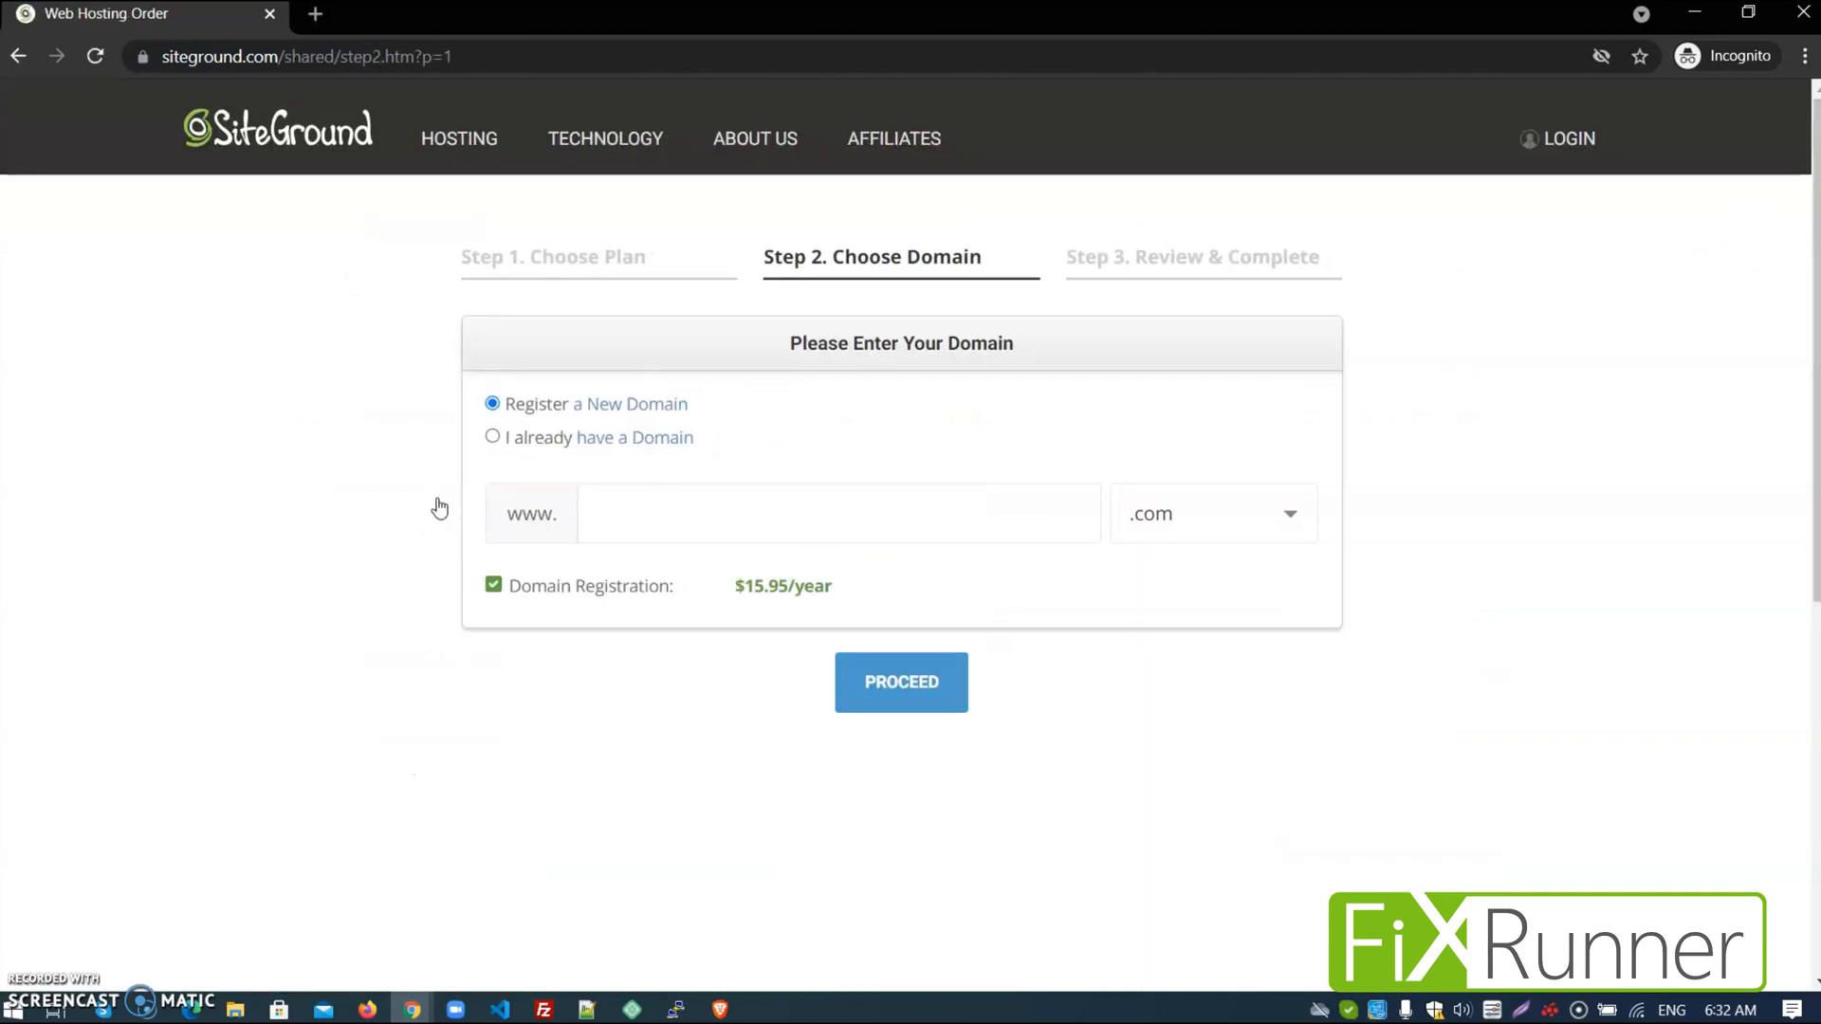
{"action": "left_click", "coordinate": [568, 506]}
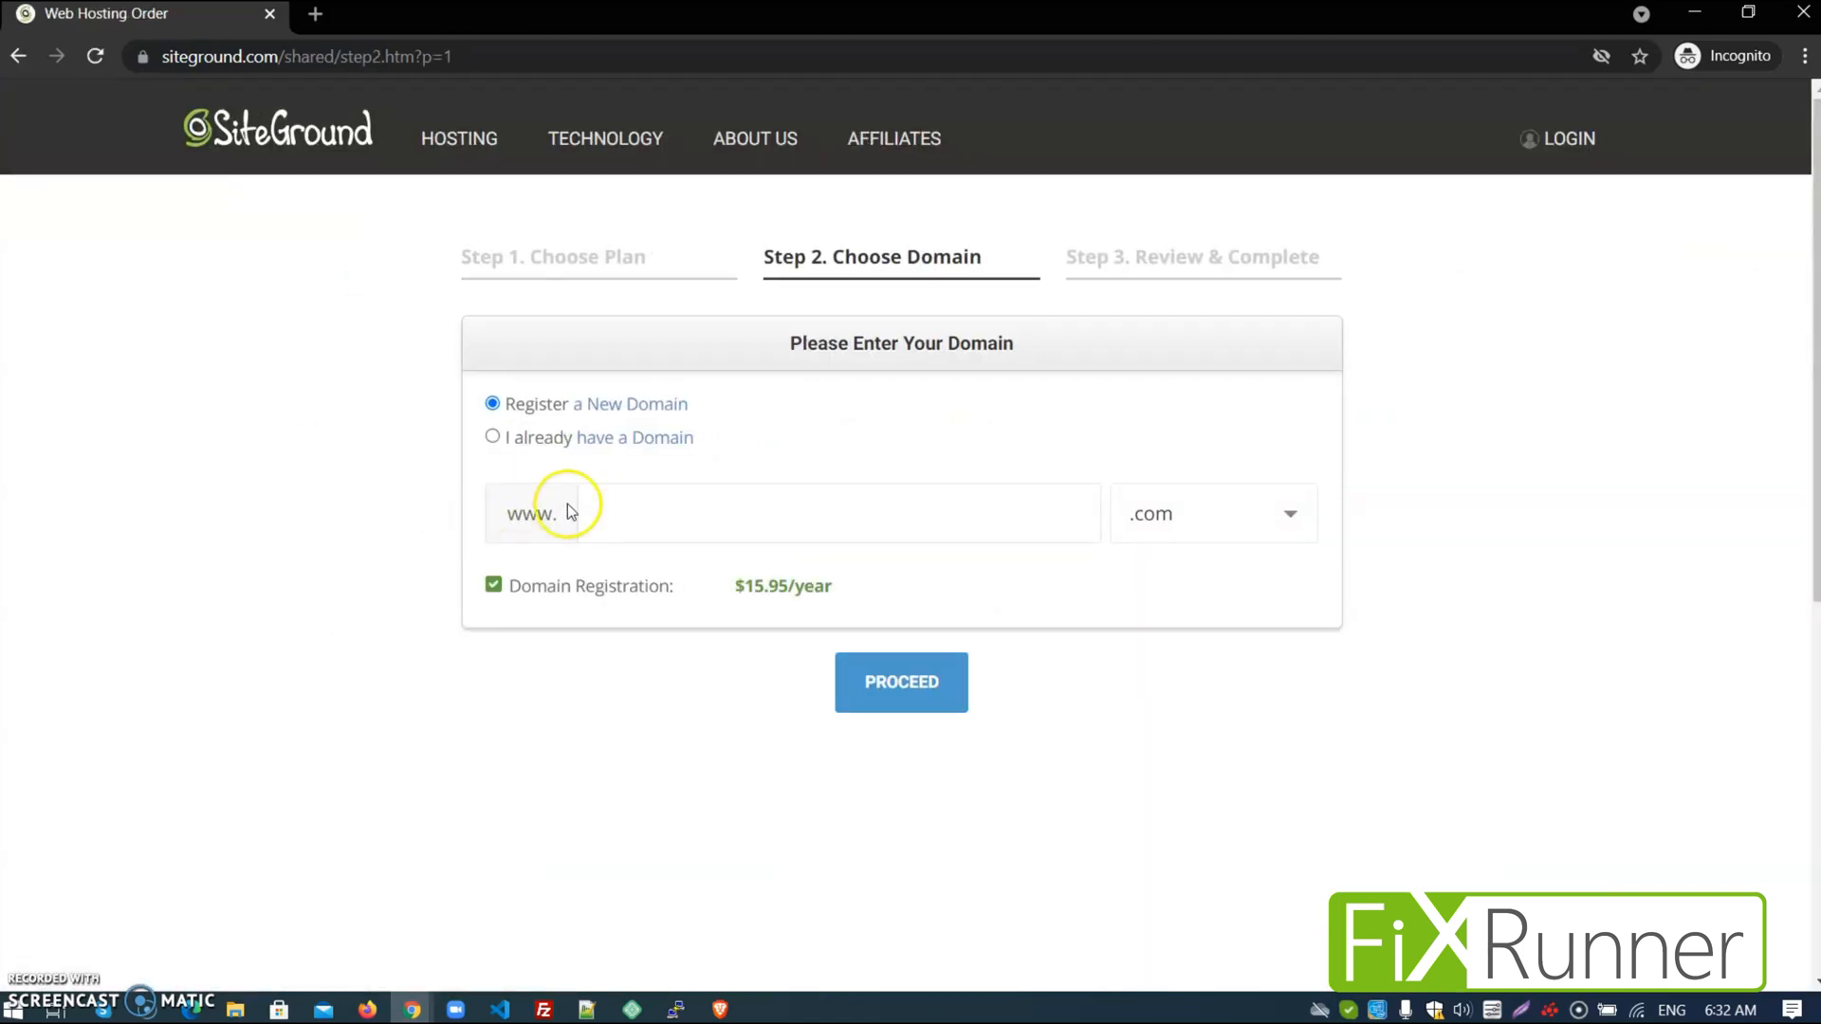
{"action": "left_click", "coordinate": [724, 503]}
{"action": "type", "text": "o"}
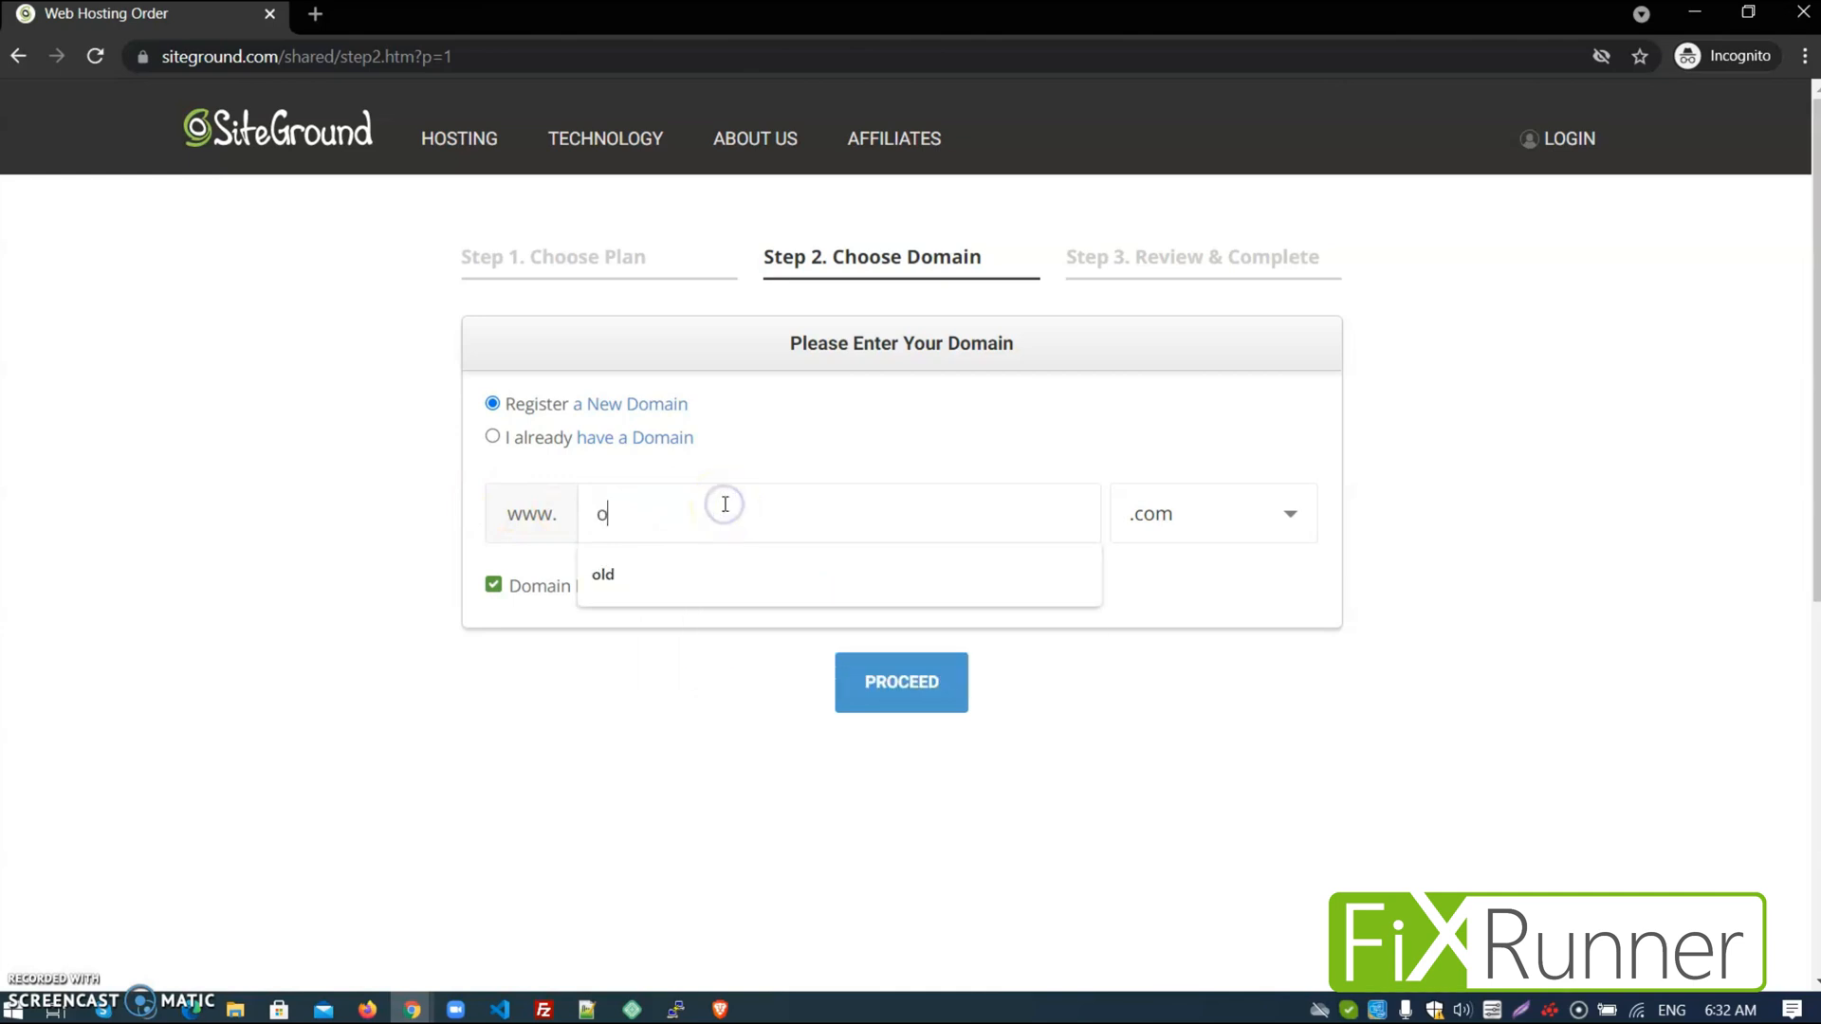
{"action": "type", "text": "nline"}
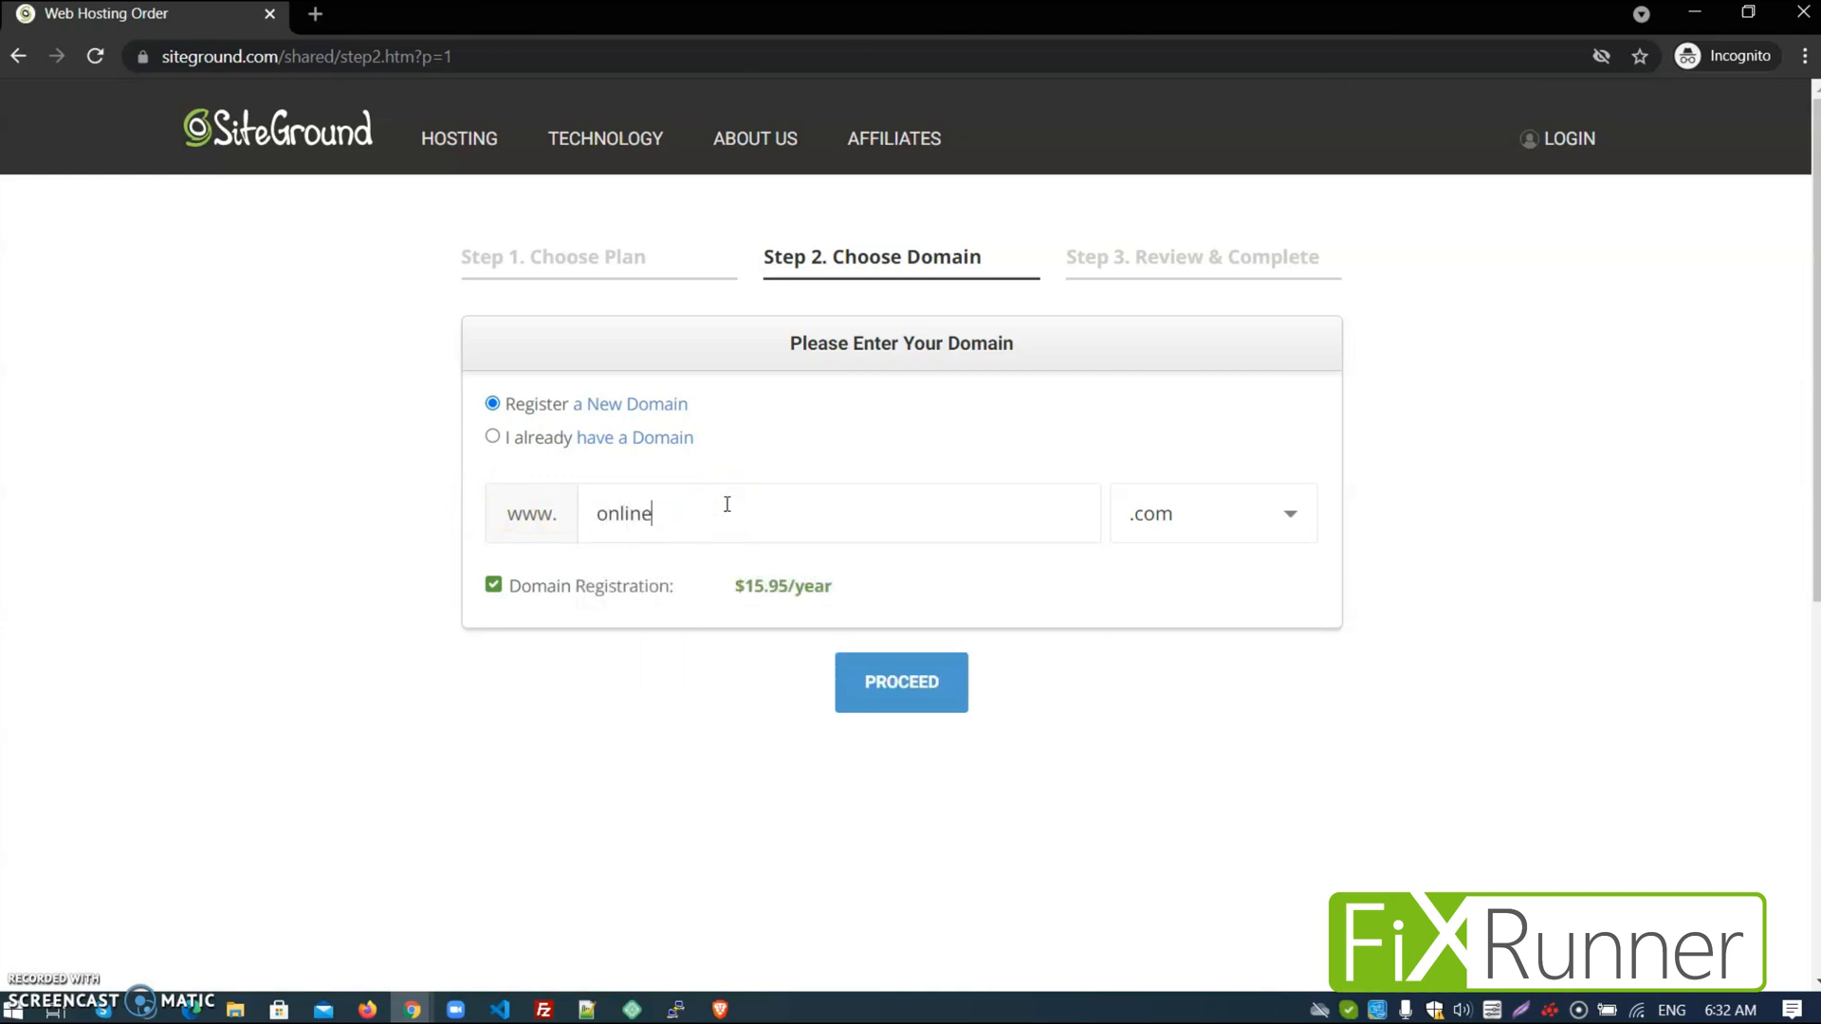
{"action": "type", "text": "fixrunner"}
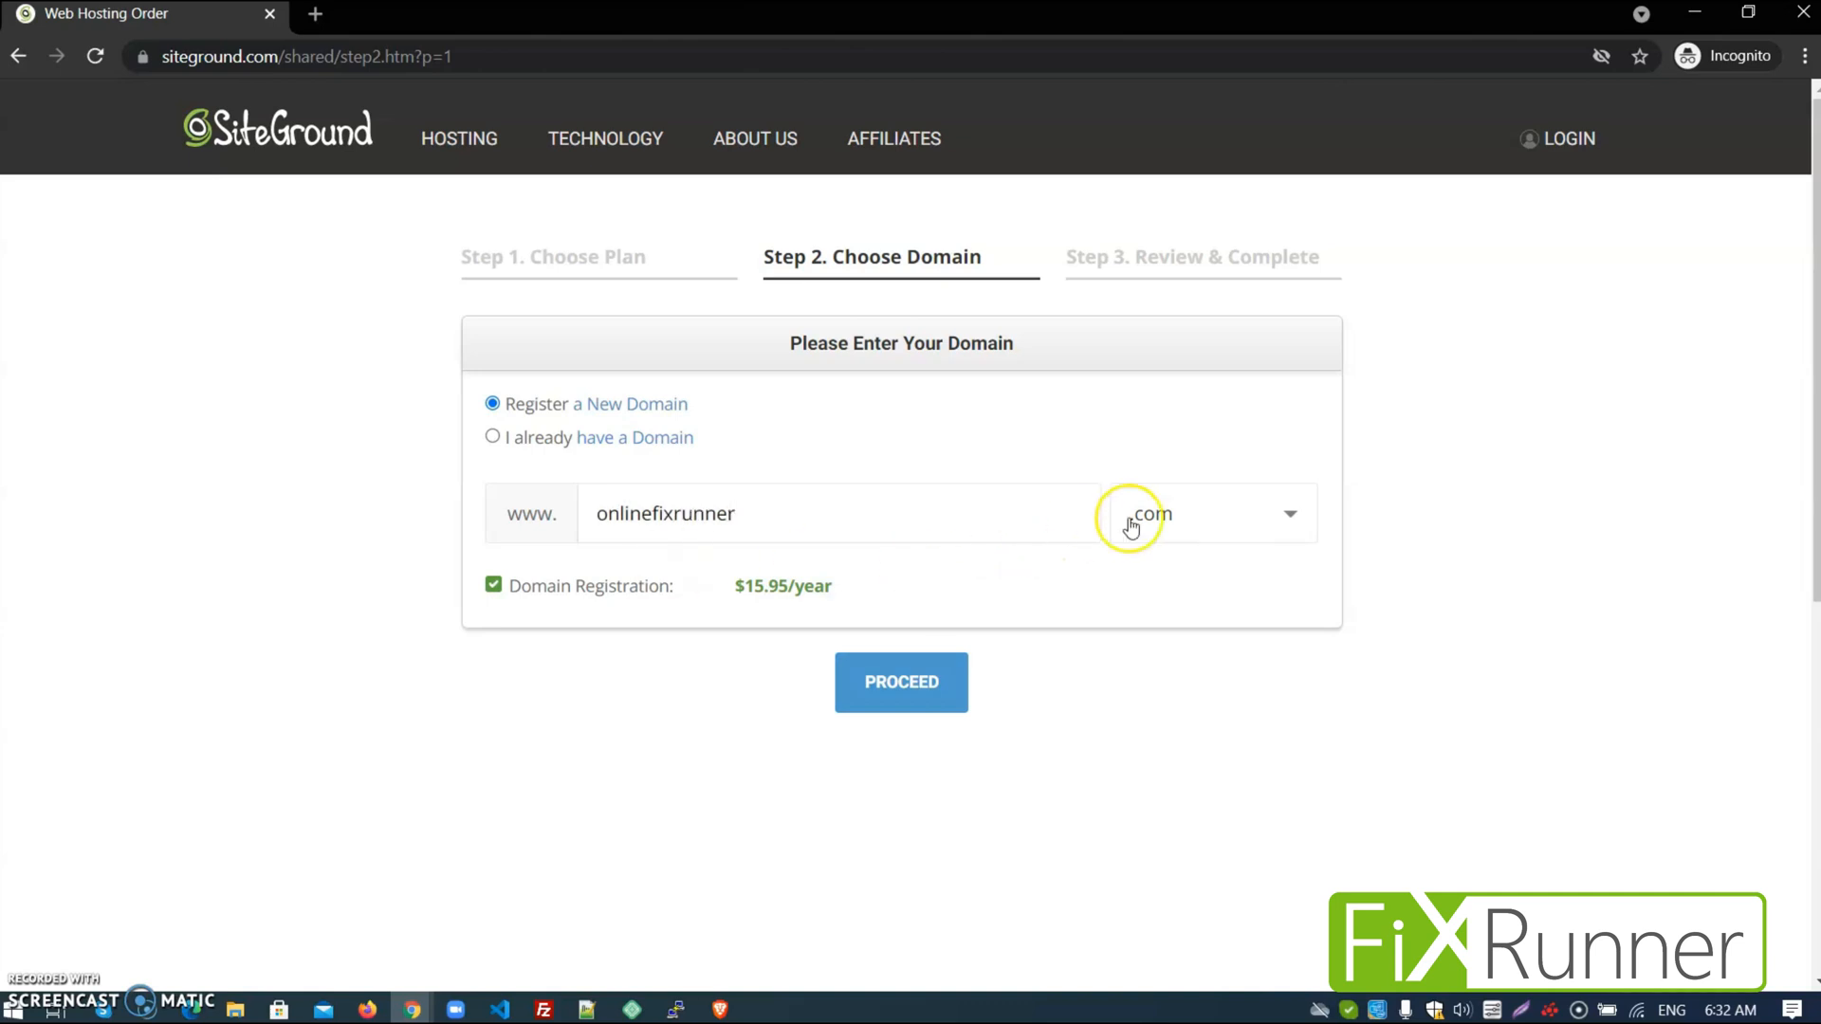
{"action": "left_click", "coordinate": [876, 690]}
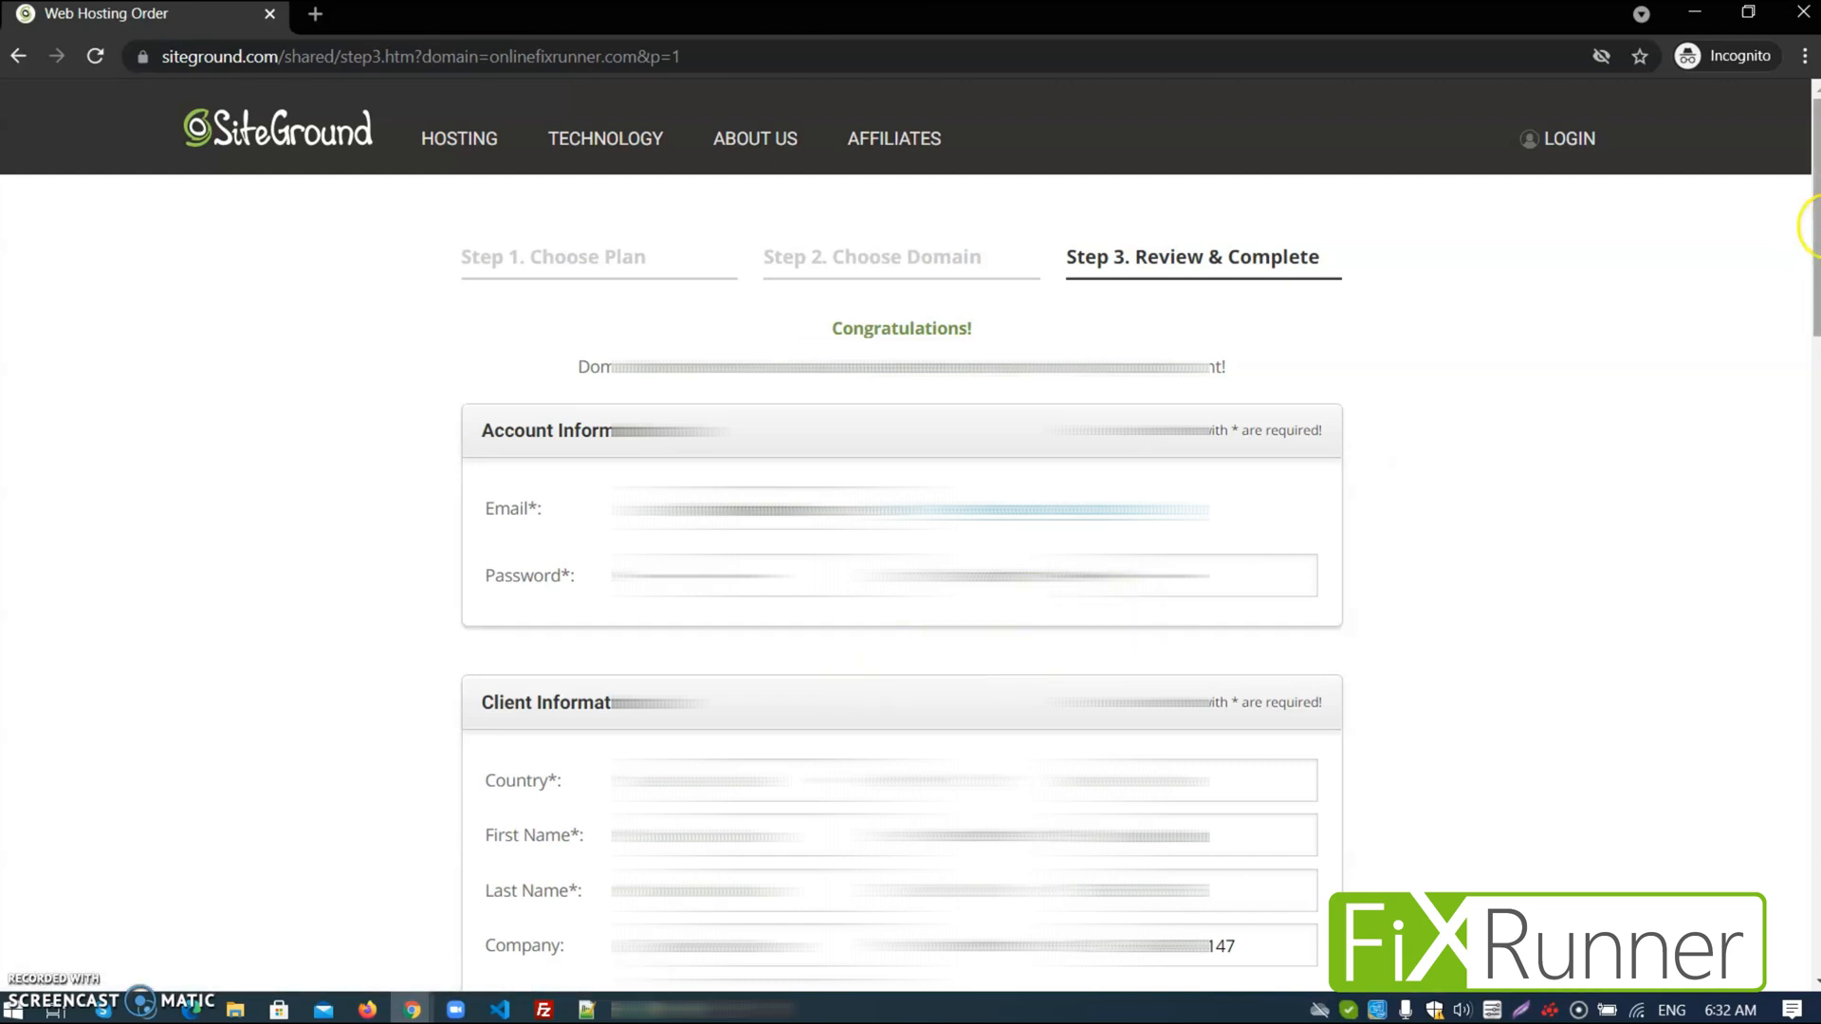
- Set the hosting order's Period to 1 month under Purchase Information
{"action": "left_click_drag", "start_coordinate": [1818, 235], "coordinate": [1819, 237]}
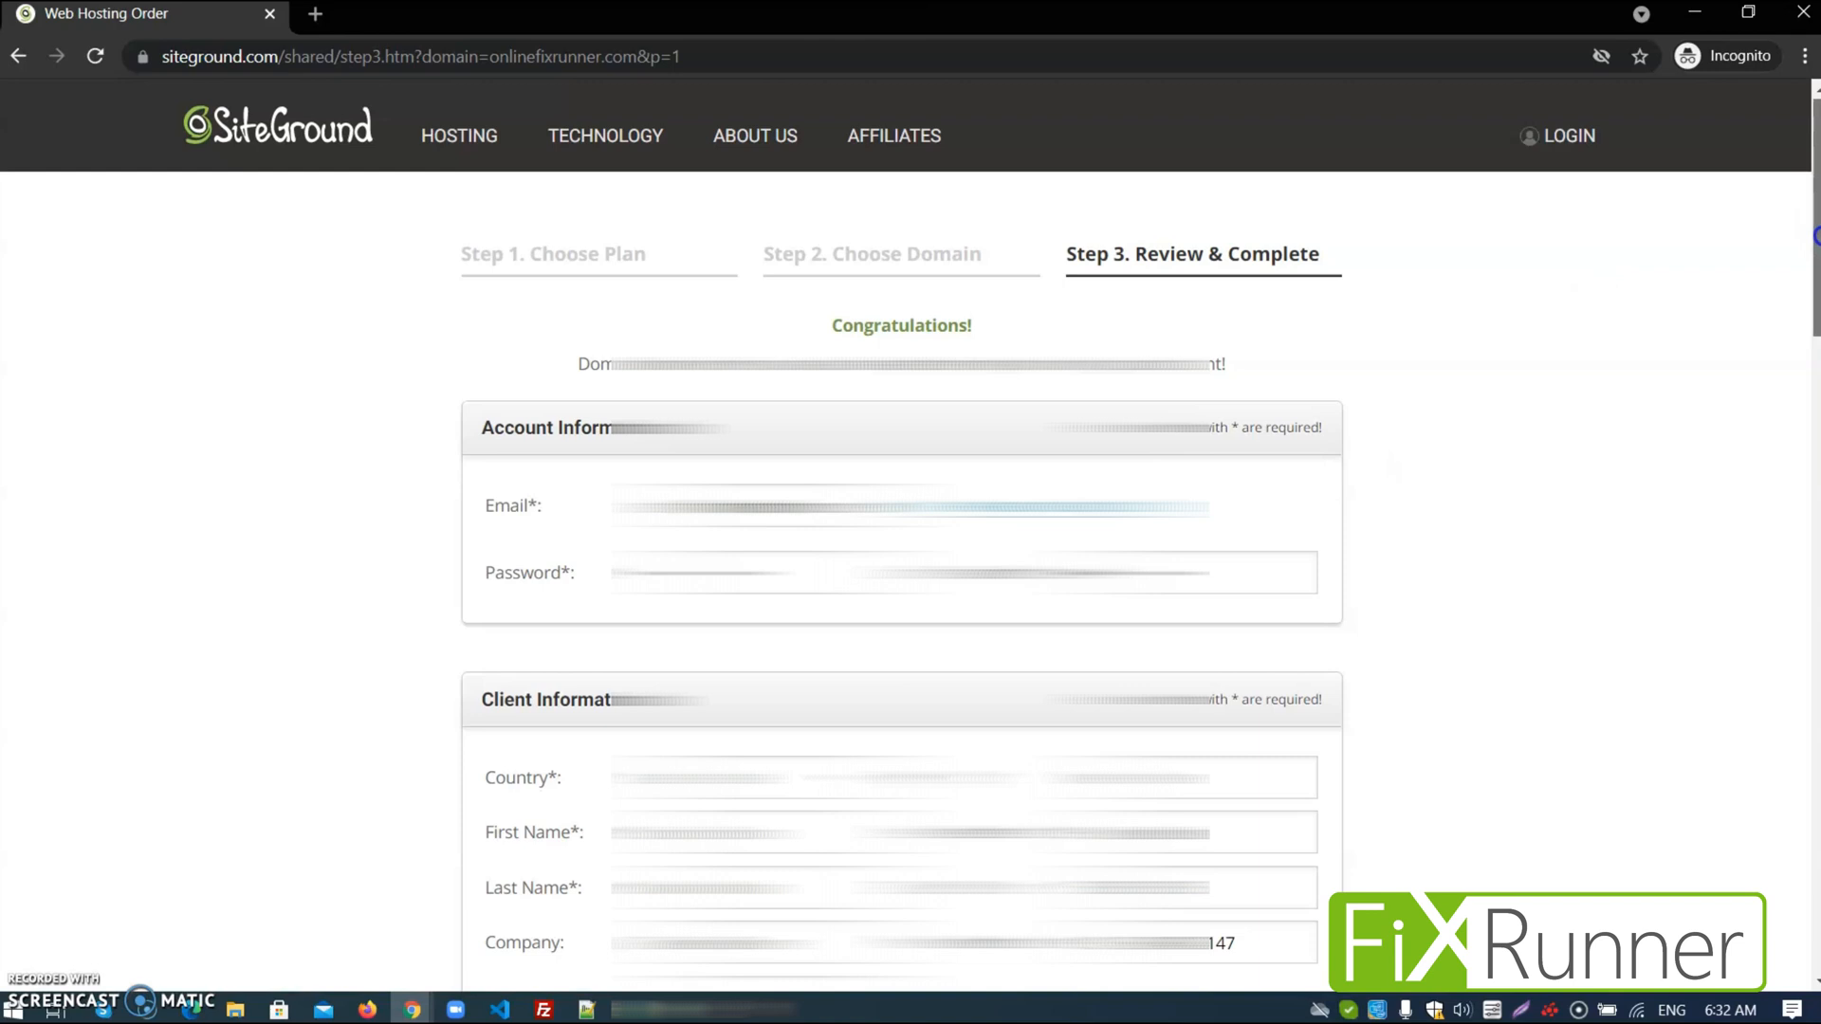
{"action": "left_click_drag", "start_coordinate": [1818, 235], "coordinate": [1818, 346]}
{"action": "scroll", "coordinate": [901, 536], "scroll_direction": "down", "scroll_amount": 4}
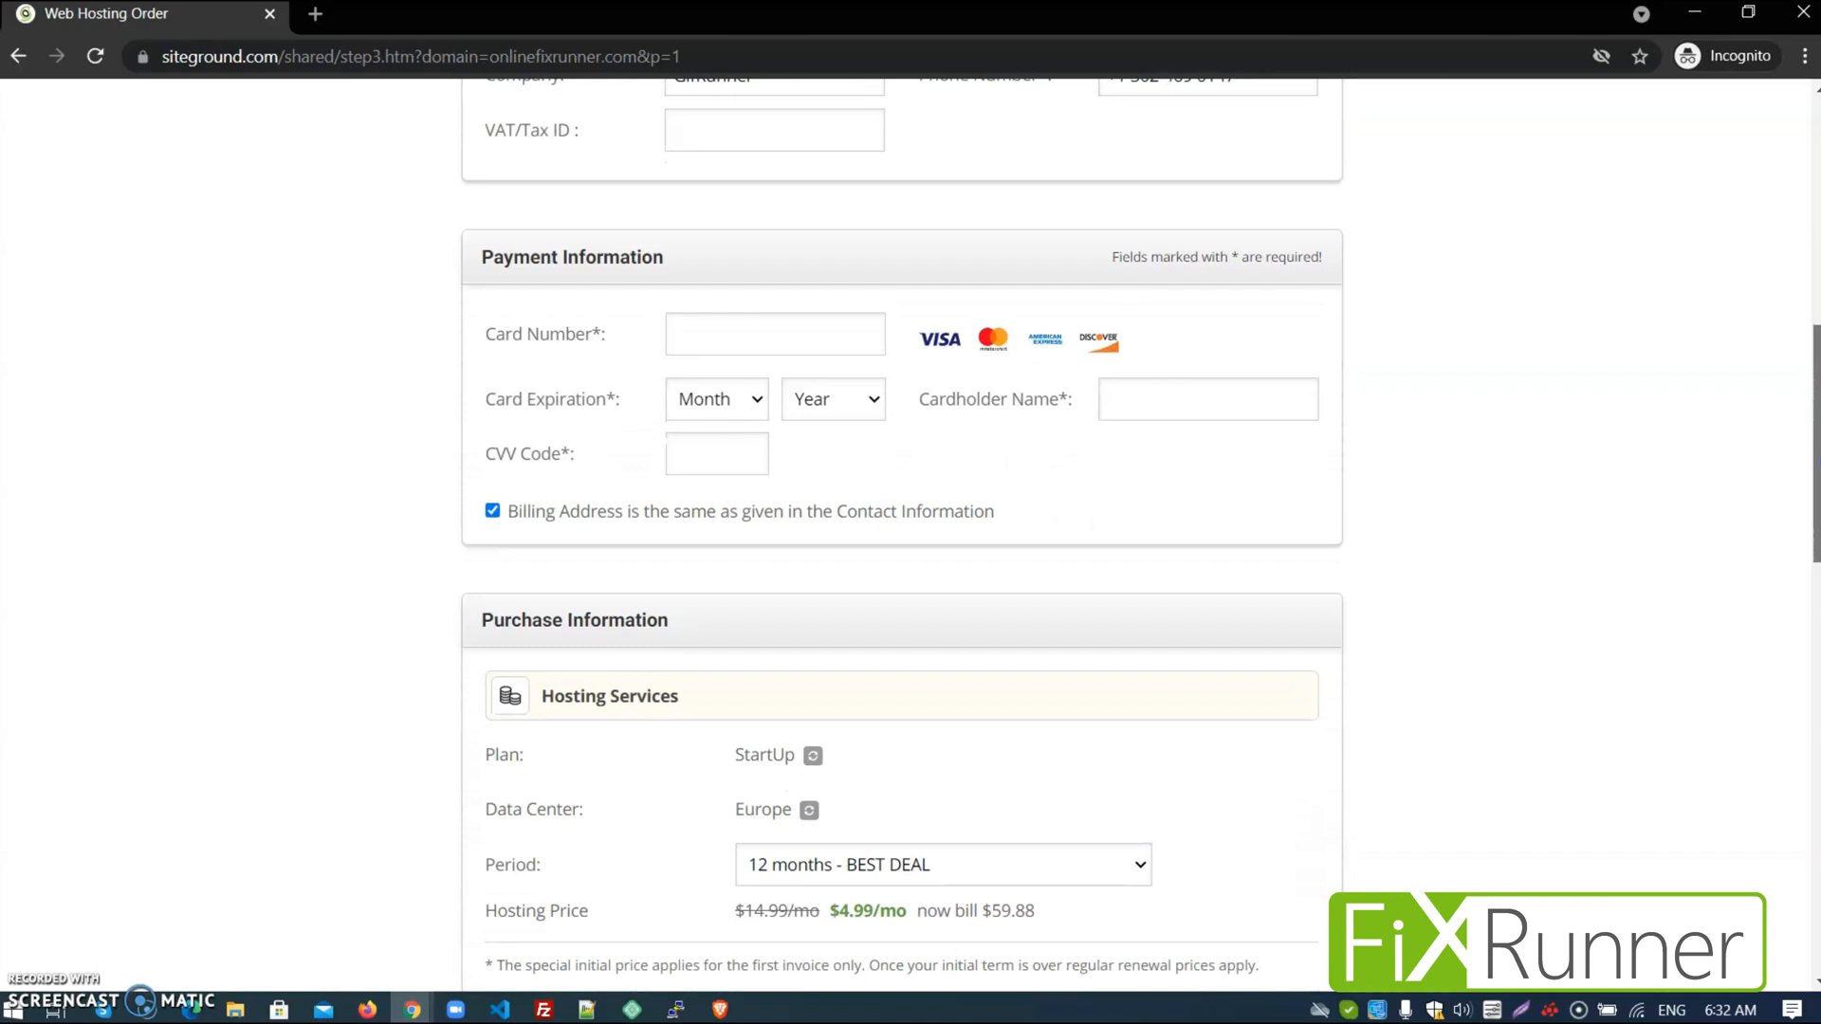
{"action": "scroll", "coordinate": [901, 531], "scroll_direction": "down", "scroll_amount": 2}
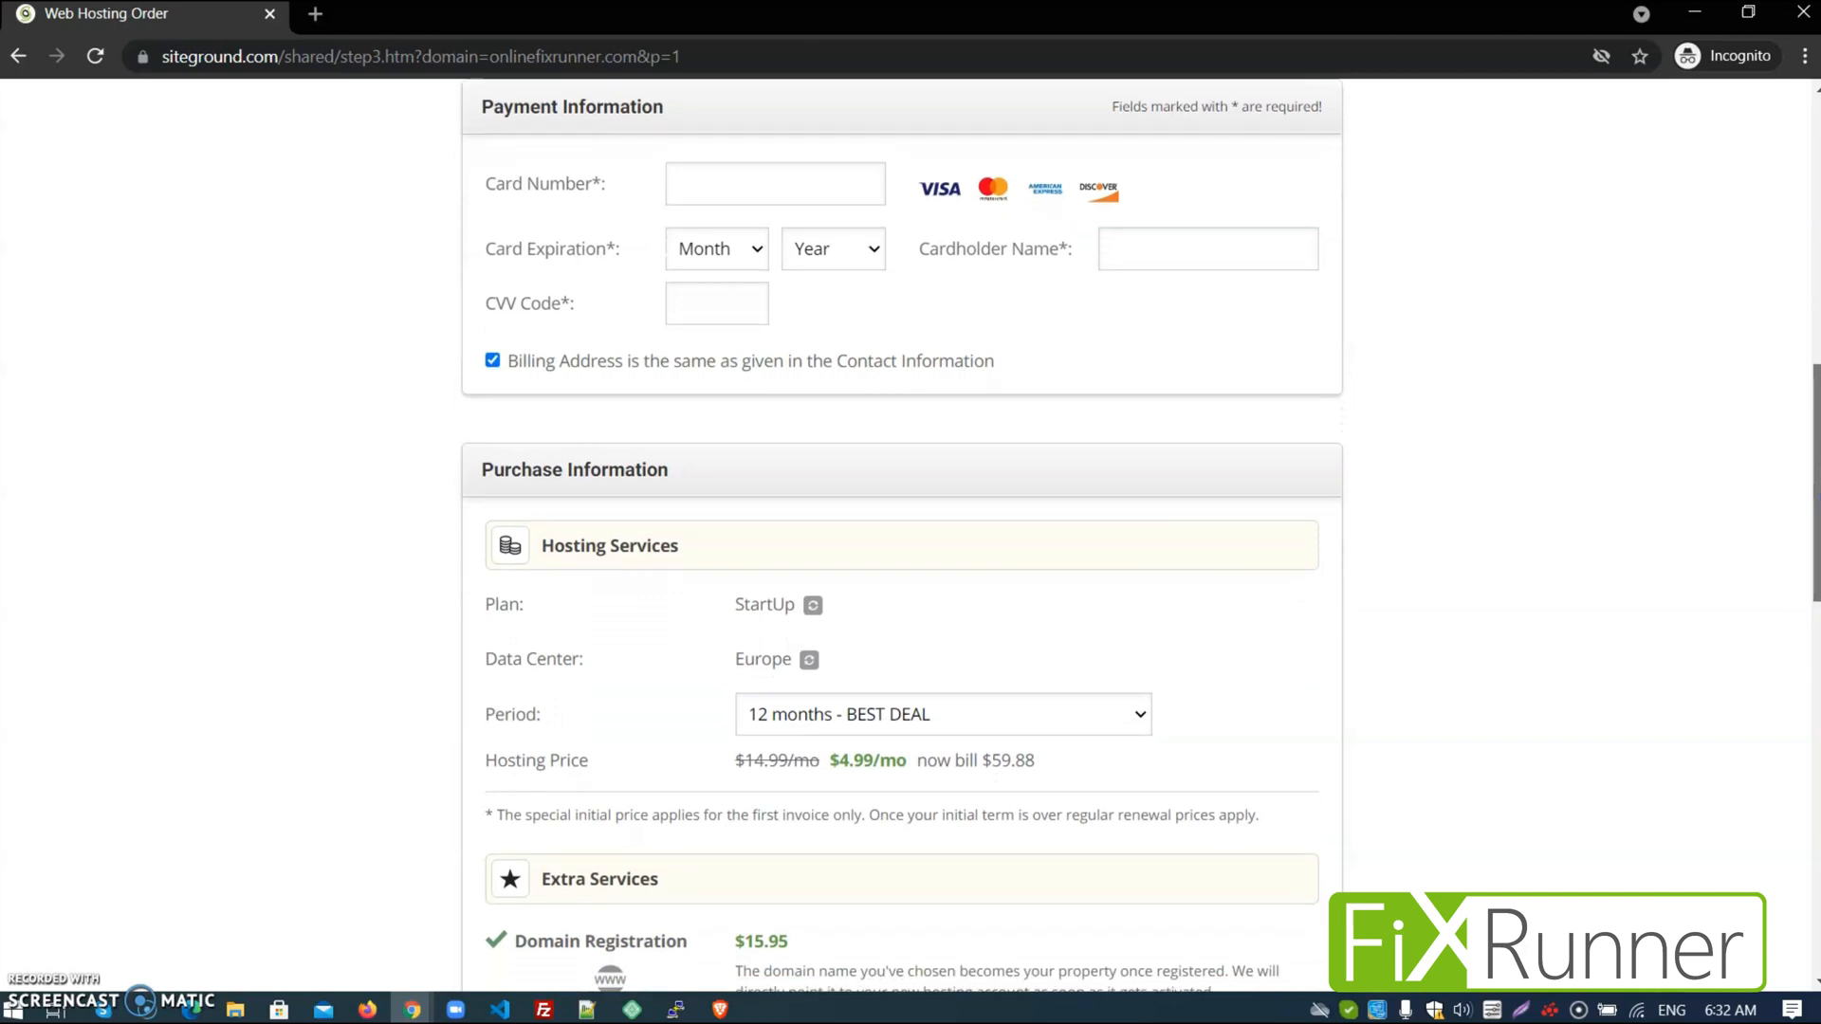
{"action": "scroll", "coordinate": [901, 531], "scroll_direction": "down", "scroll_amount": 3}
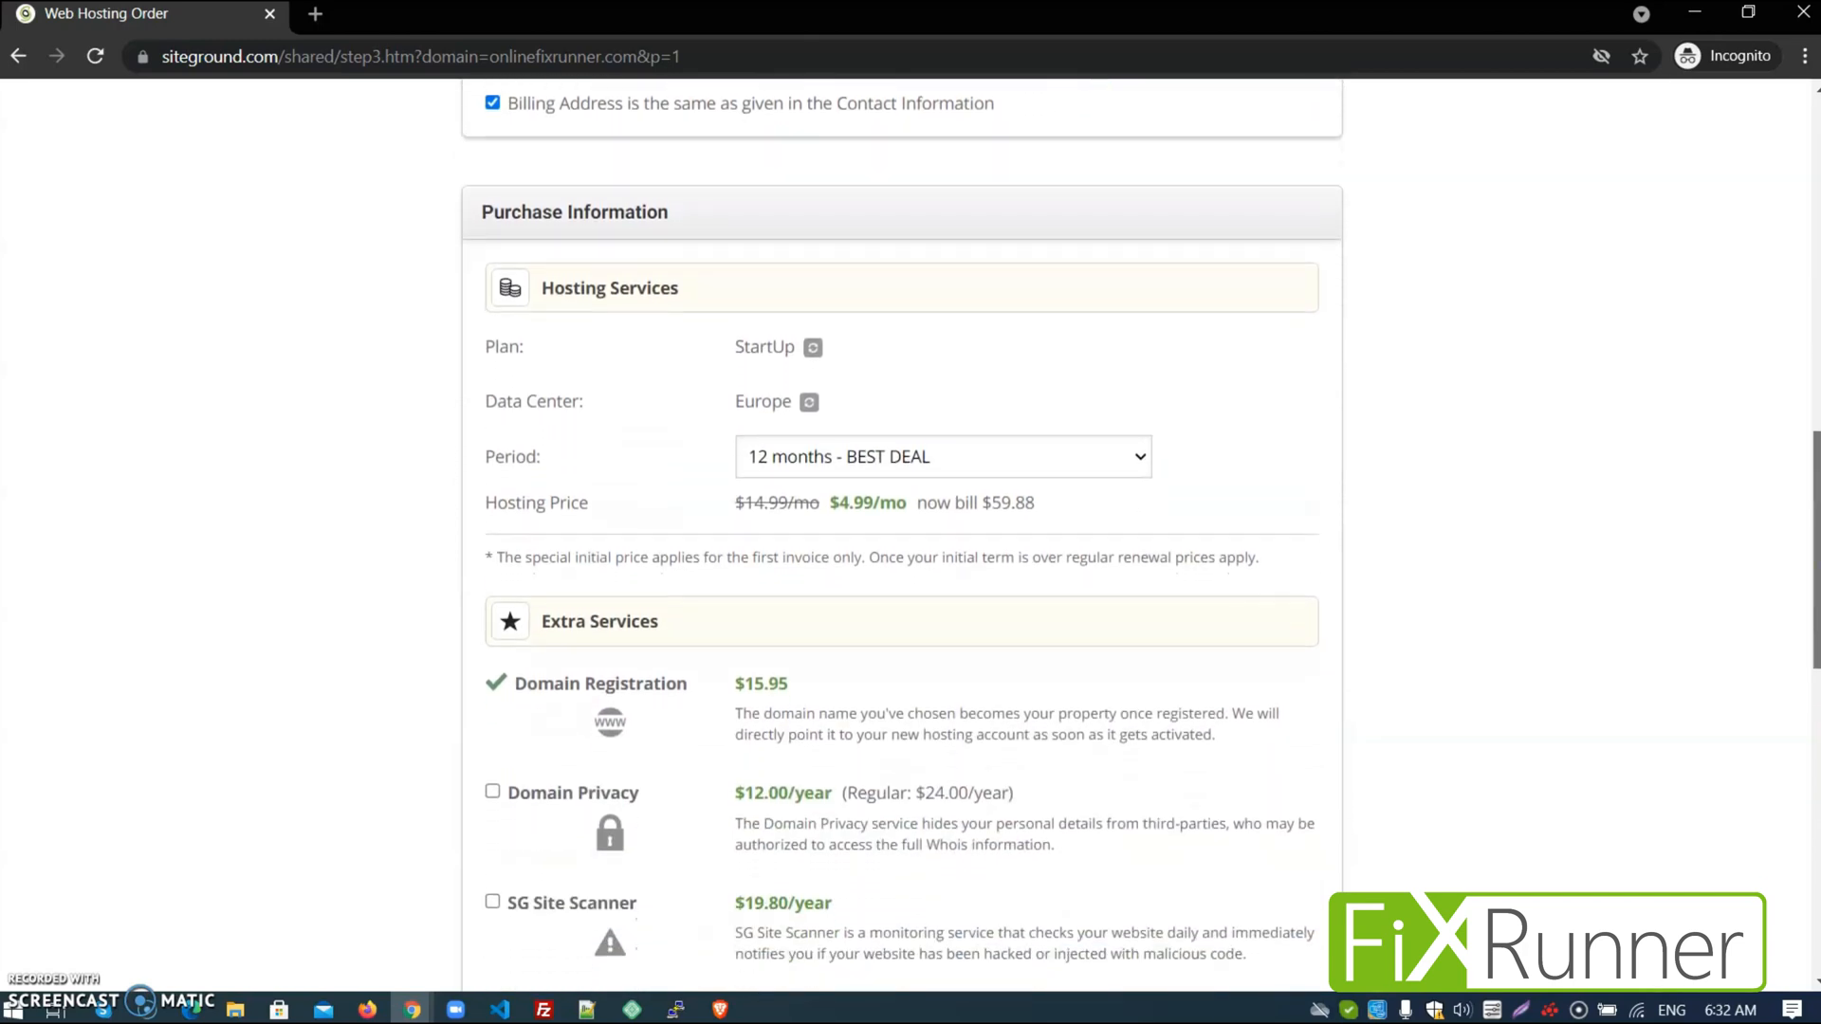
{"action": "scroll", "coordinate": [901, 531], "scroll_direction": "down", "scroll_amount": 1}
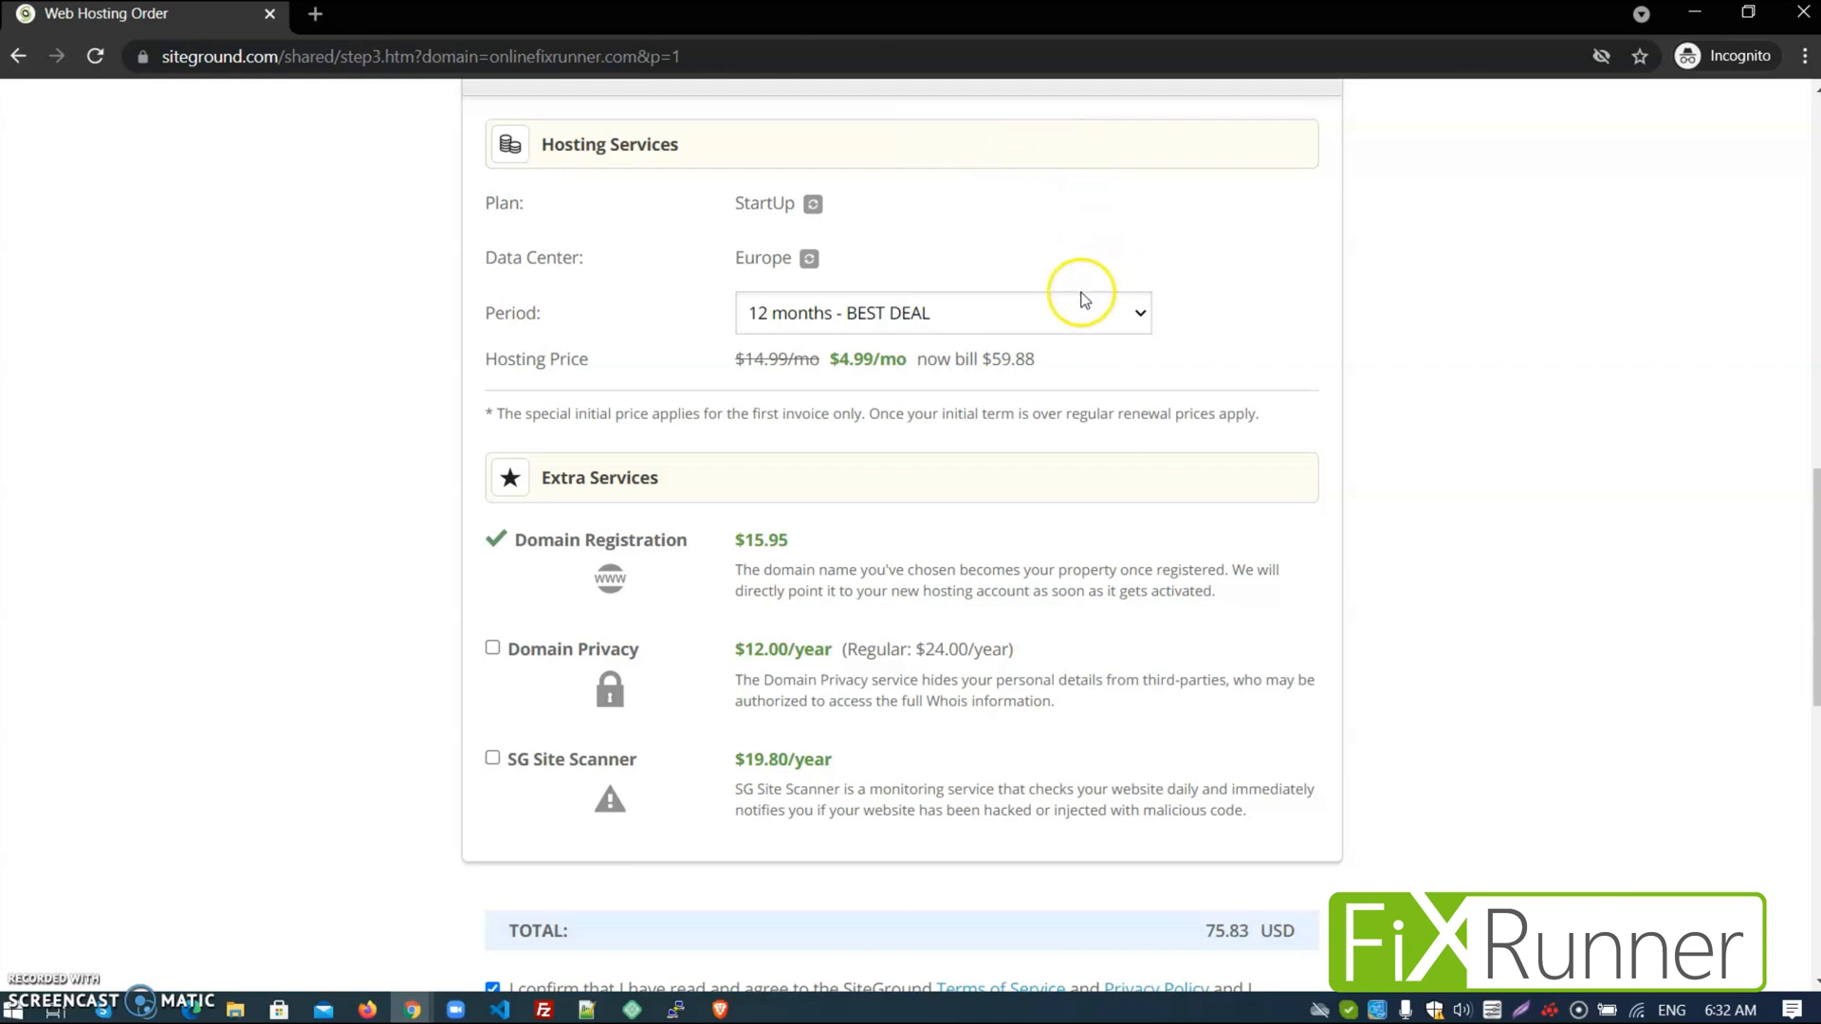
{"action": "left_click", "coordinate": [1013, 311]}
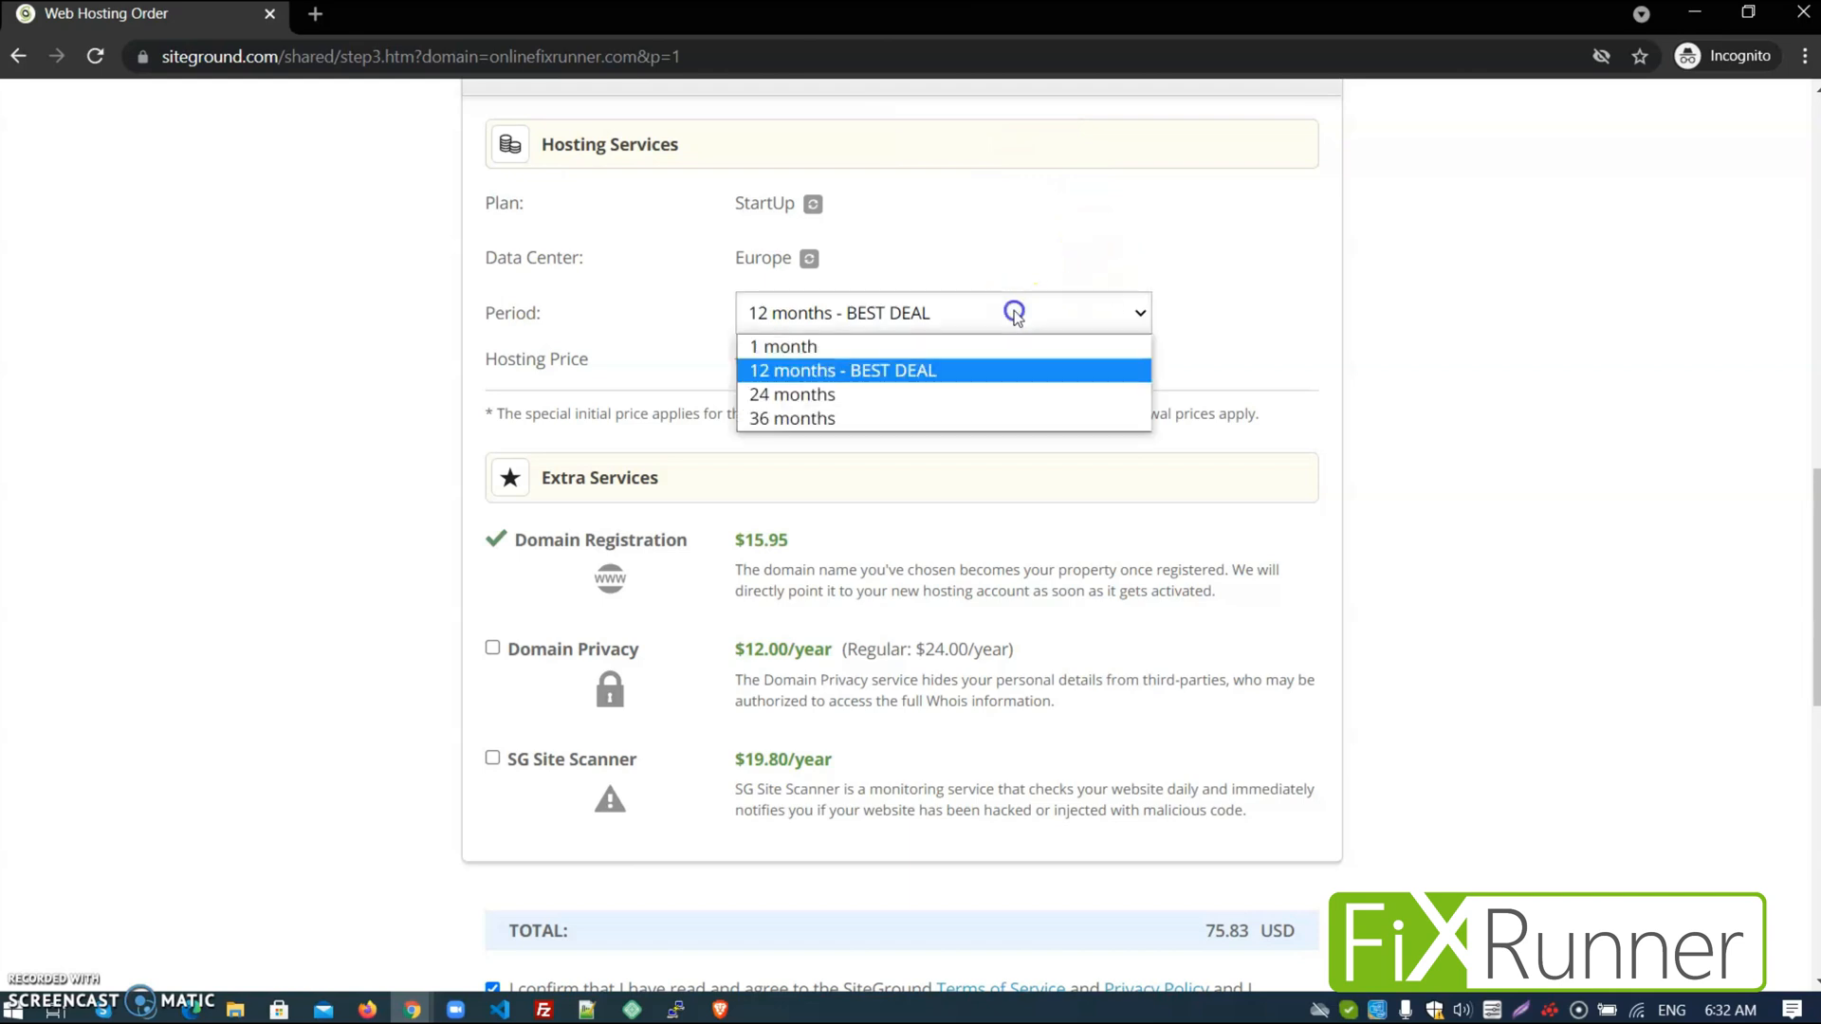
{"action": "left_click", "coordinate": [788, 347]}
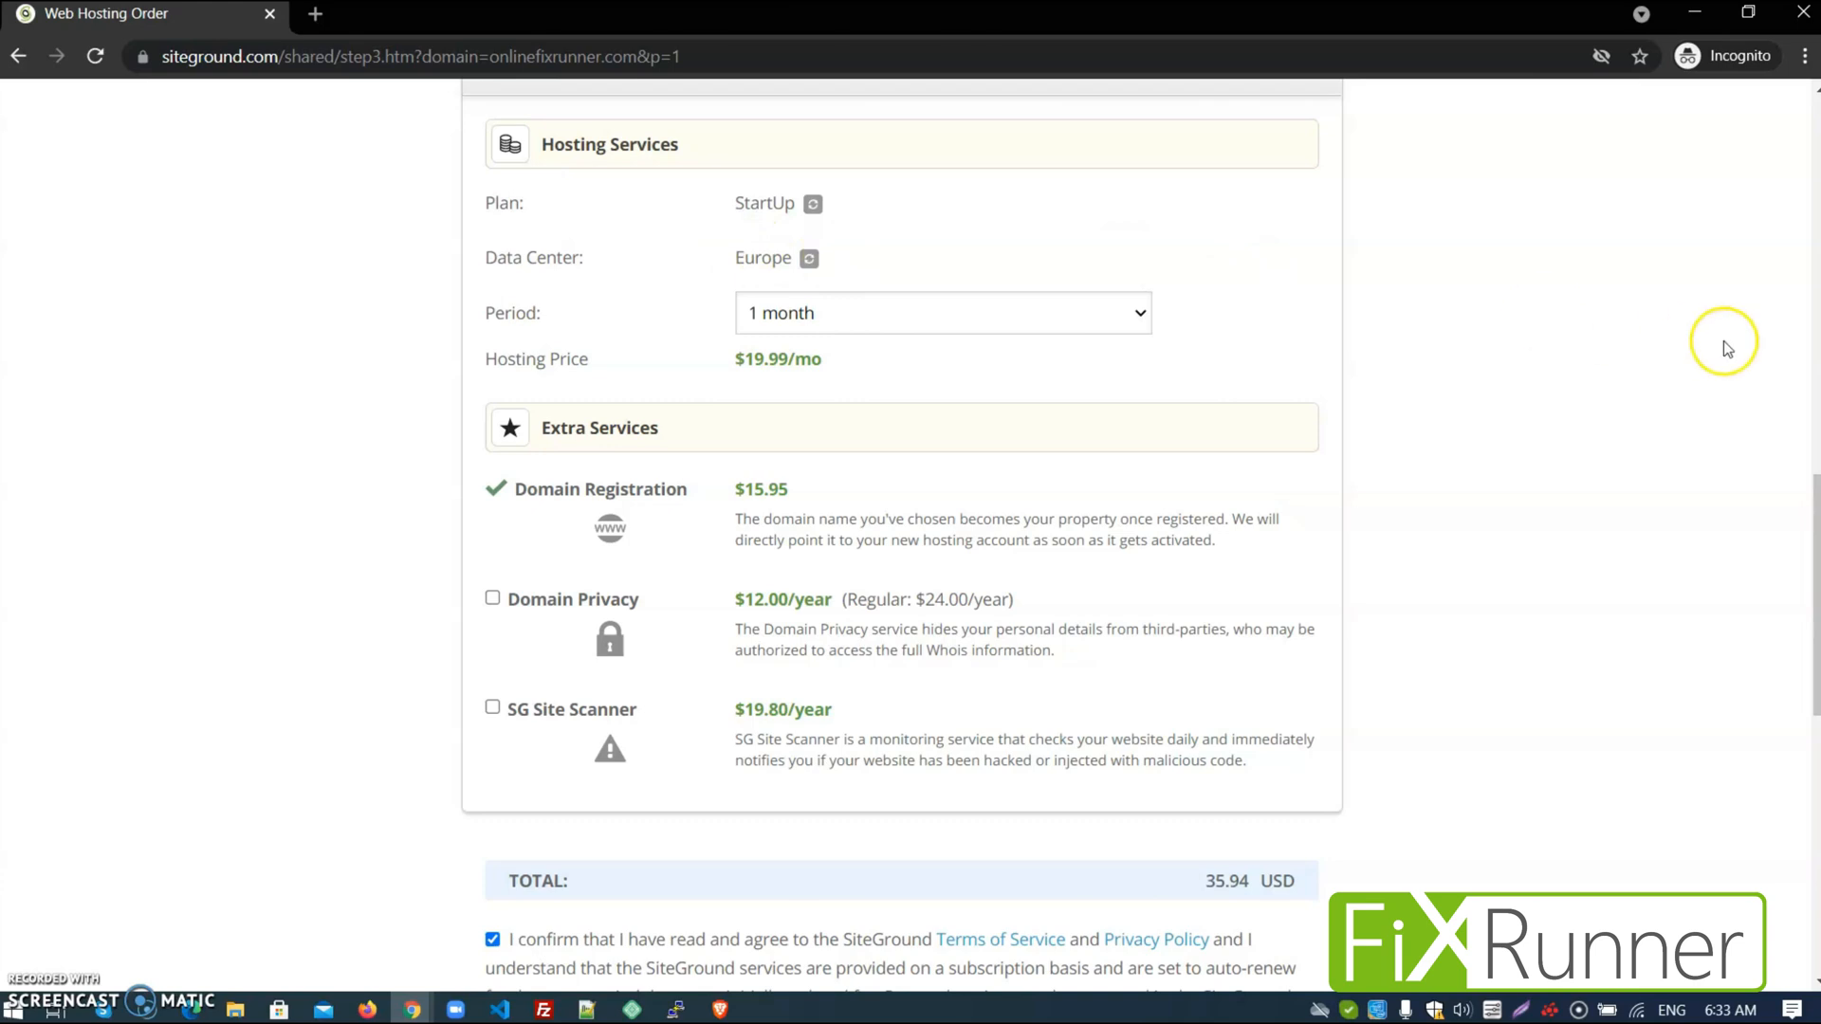
- Accept the terms of service and pay for the 35.94 USD order
{"action": "scroll", "coordinate": [1724, 345], "scroll_direction": "up", "scroll_amount": 1}
{"action": "scroll", "coordinate": [1802, 474], "scroll_direction": "down", "scroll_amount": 3}
{"action": "scroll", "coordinate": [1815, 528], "scroll_direction": "down", "scroll_amount": 2}
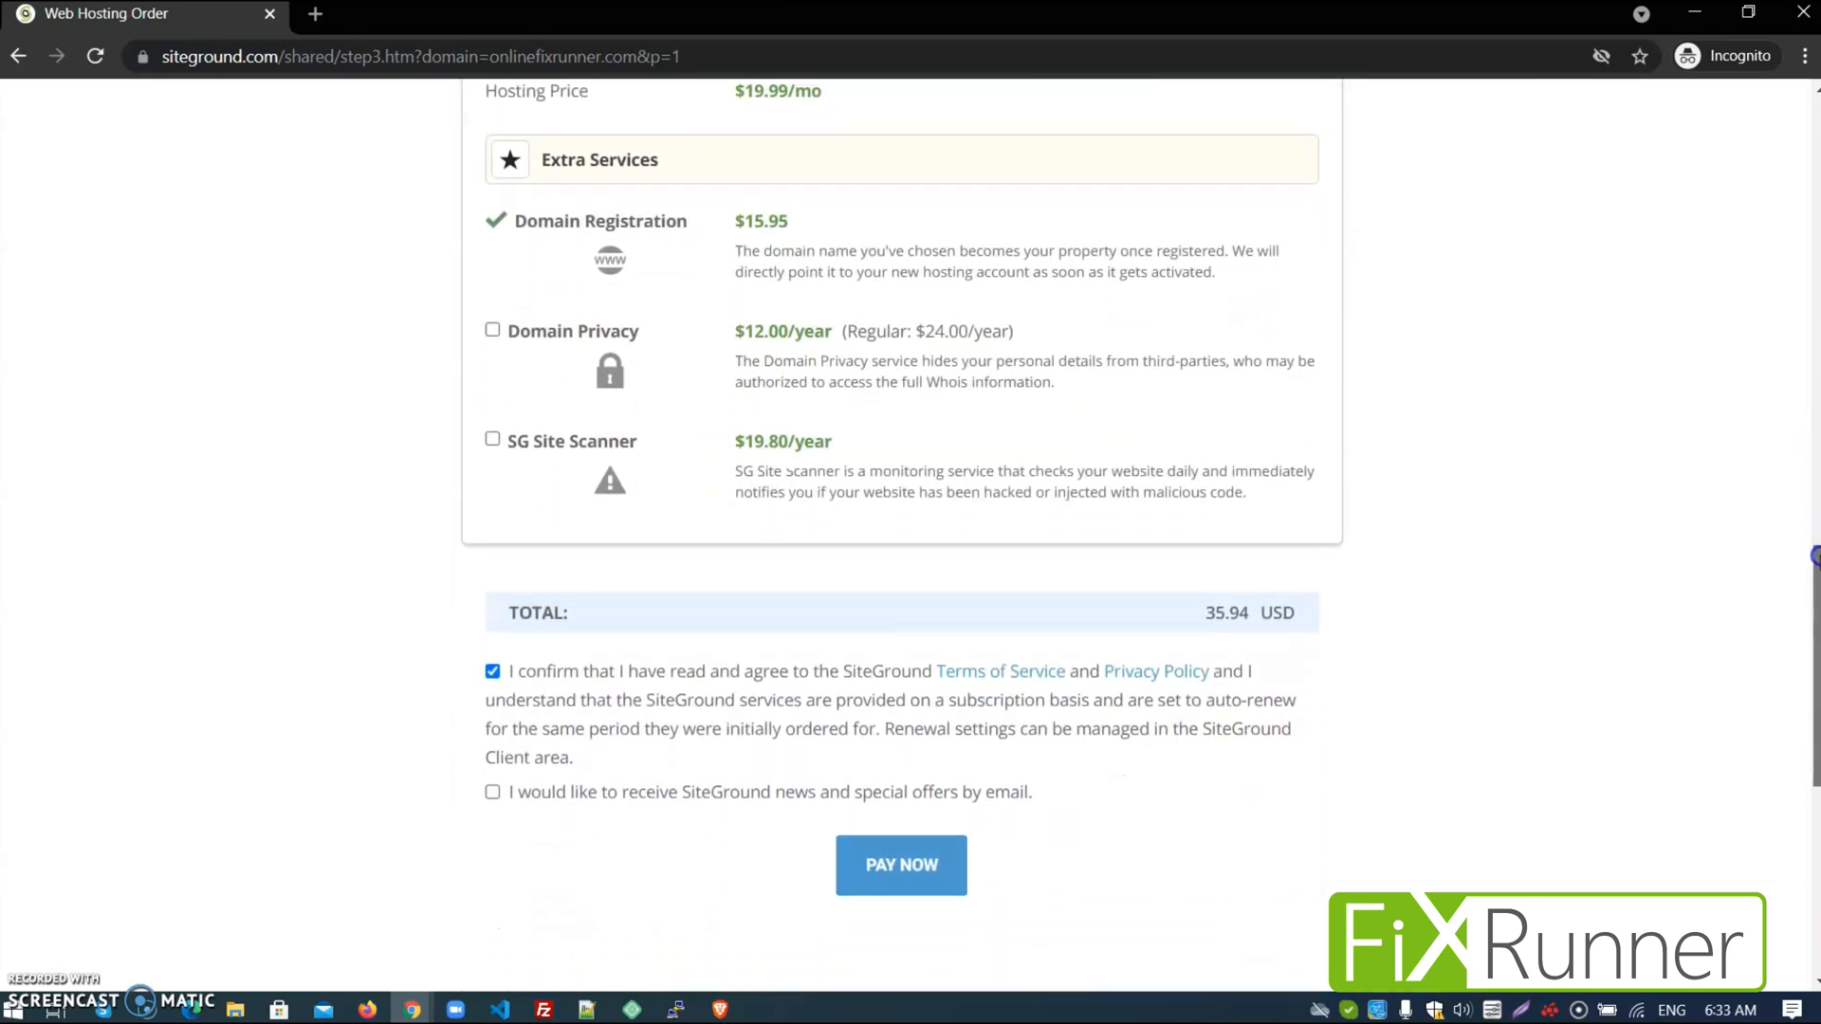
{"action": "left_click", "coordinate": [492, 594]}
{"action": "left_click", "coordinate": [492, 595]}
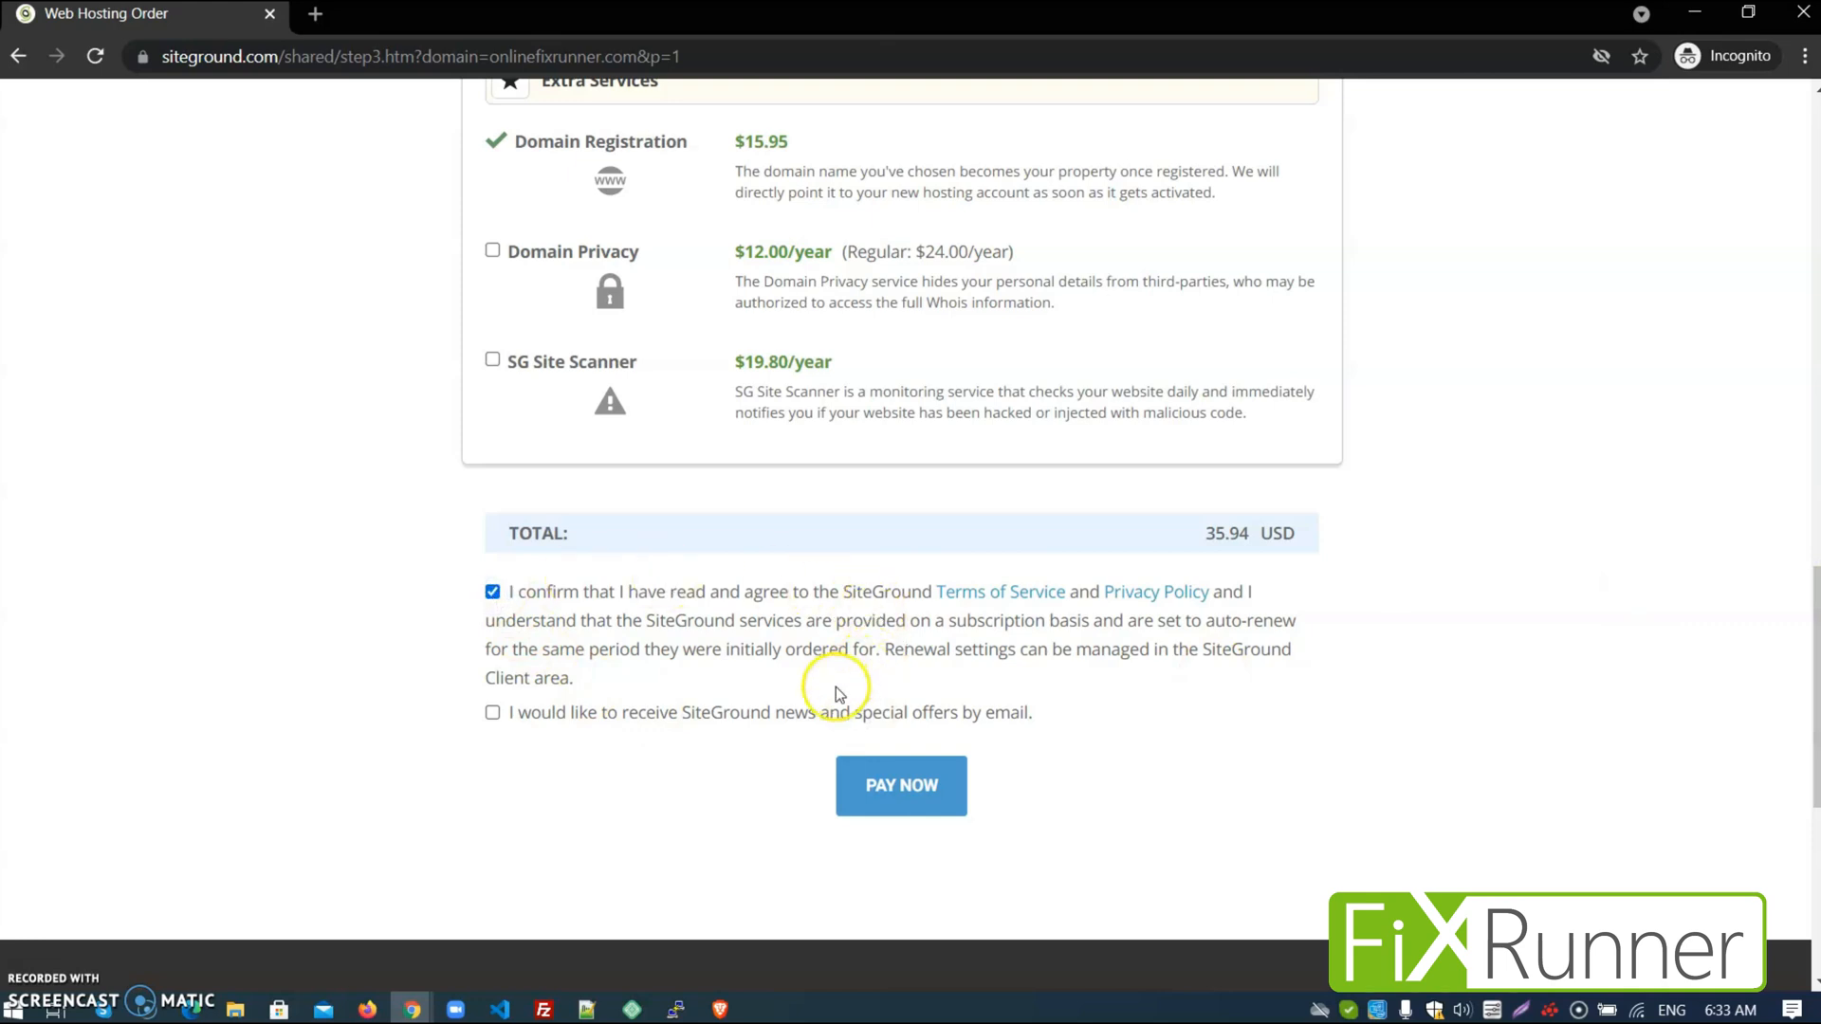
{"action": "left_click", "coordinate": [892, 787]}
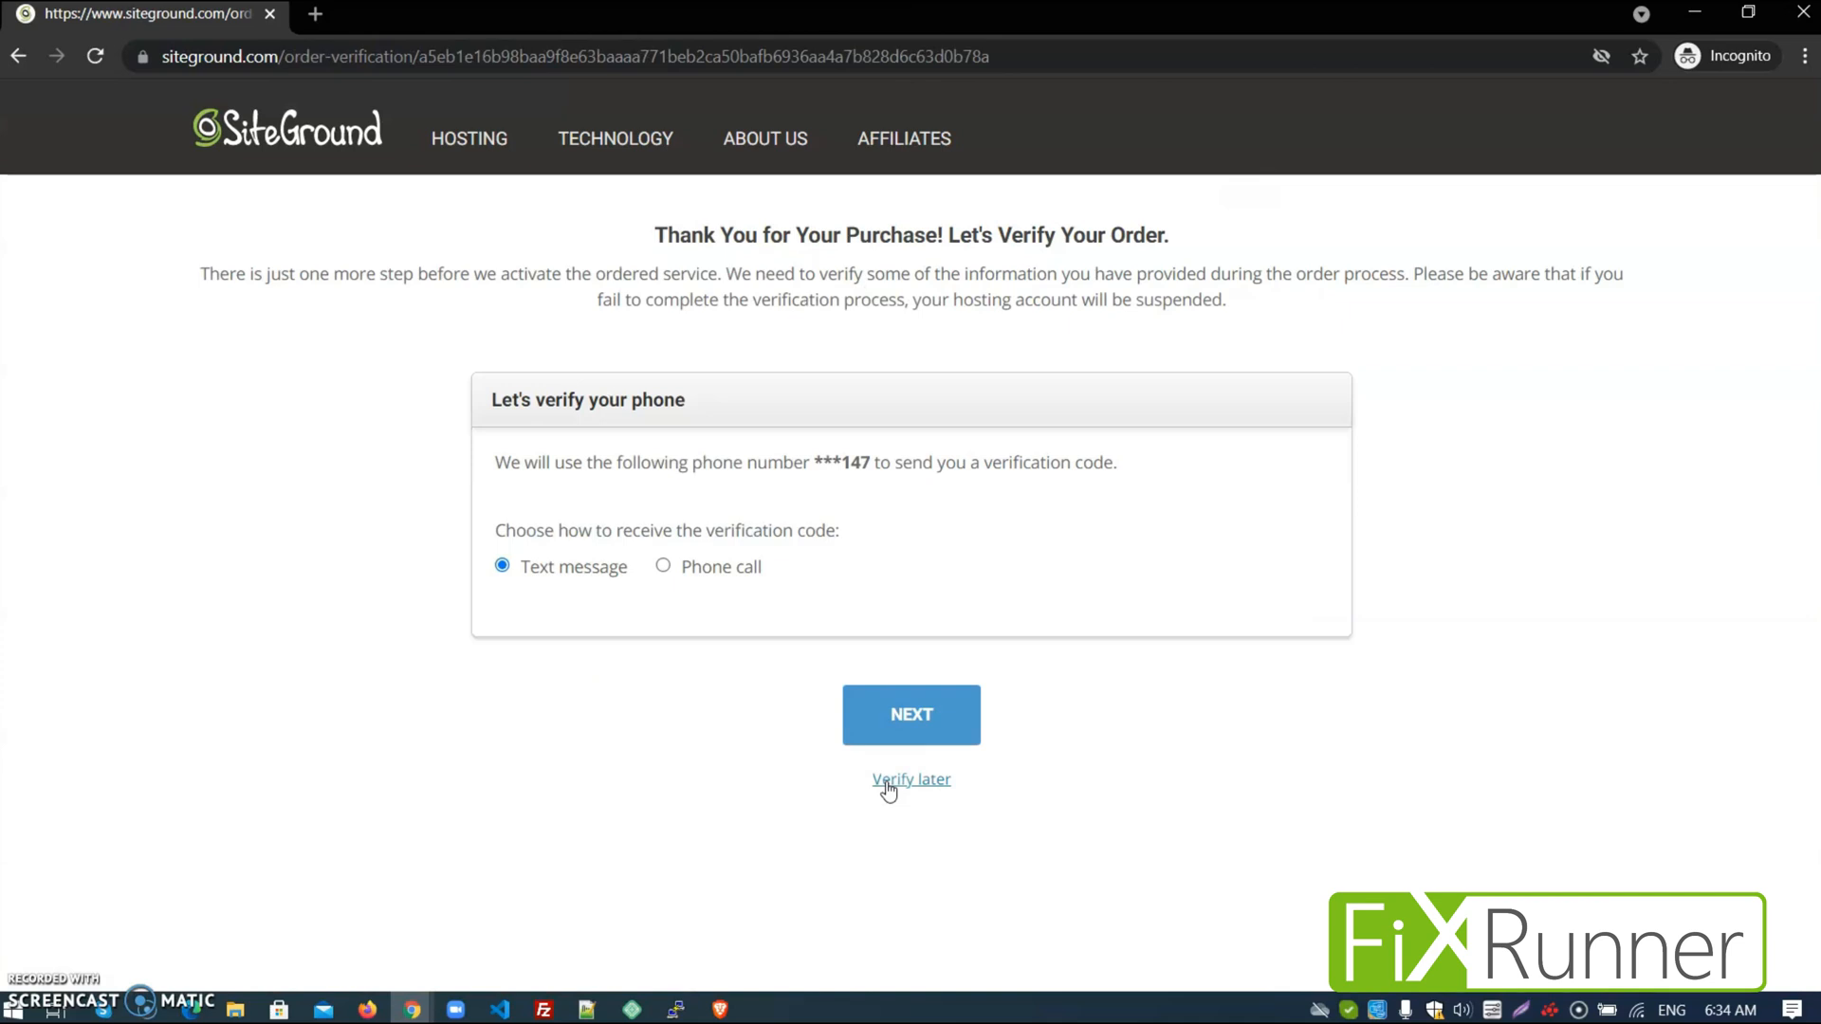
- Verify the order by phone with the texted verification code
{"action": "left_click", "coordinate": [924, 713]}
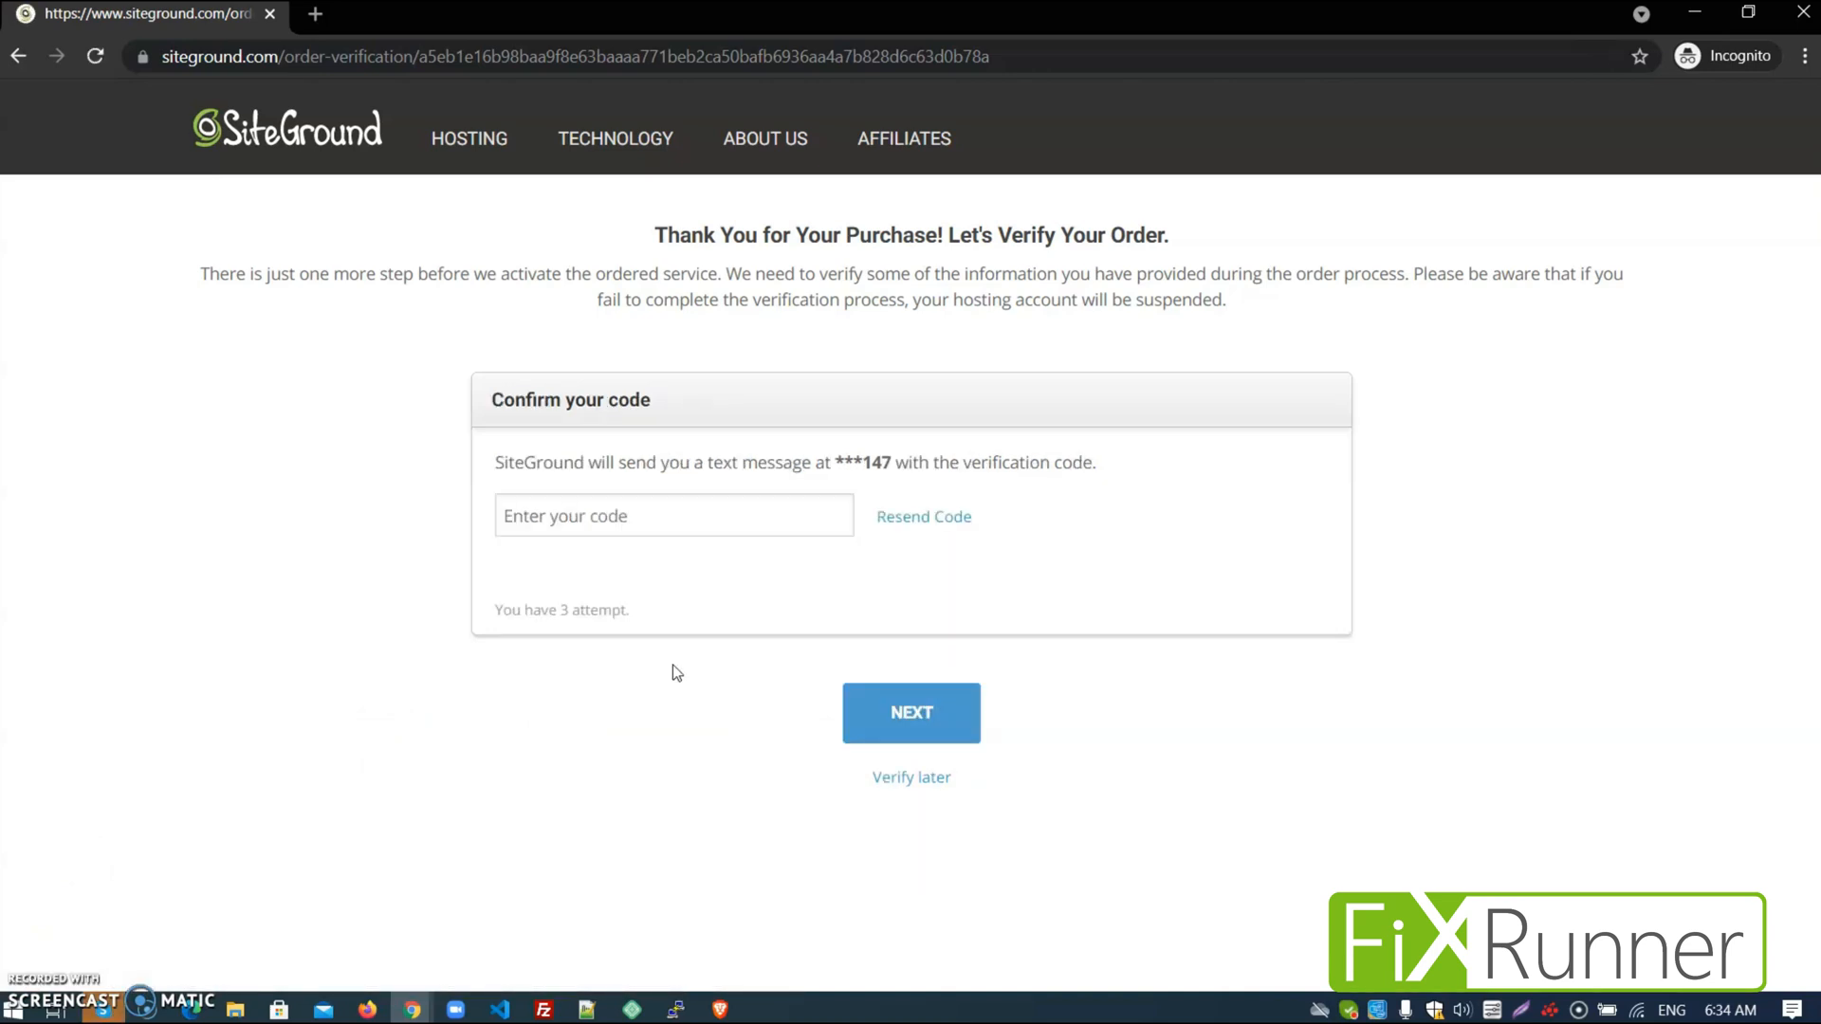
{"action": "left_click", "coordinate": [682, 518]}
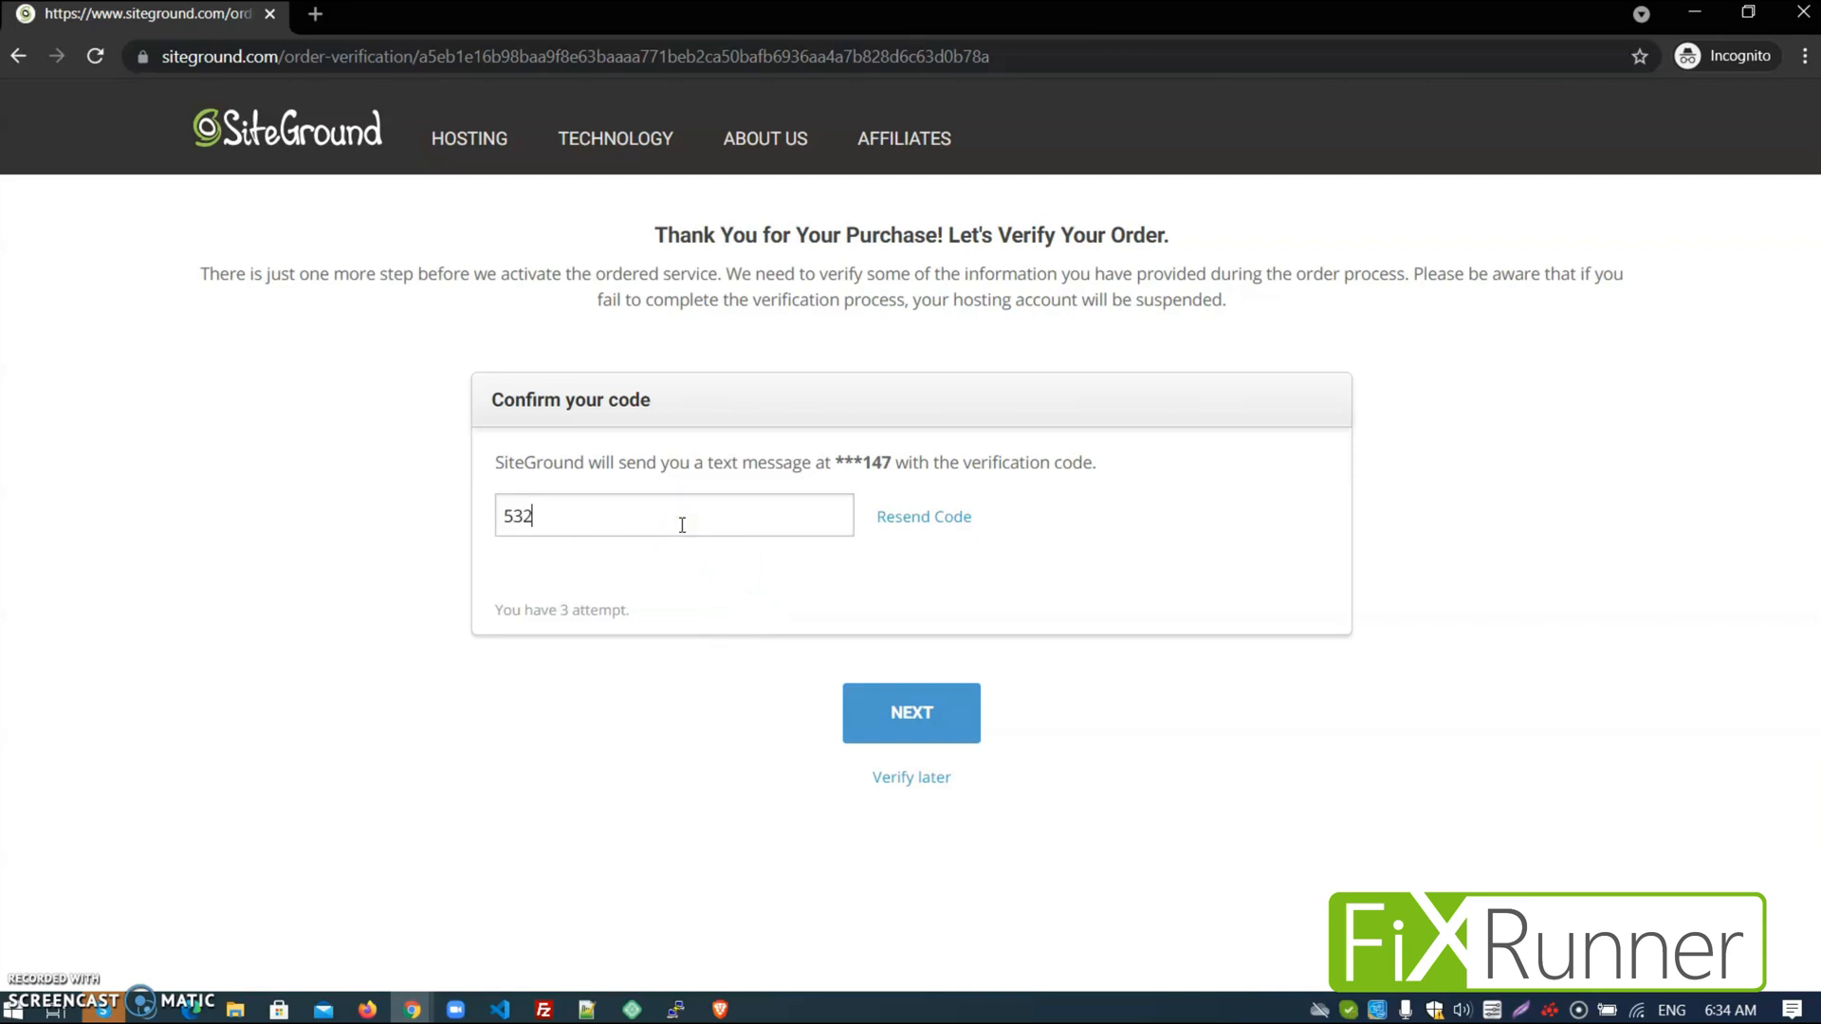
{"action": "left_click", "coordinate": [930, 740]}
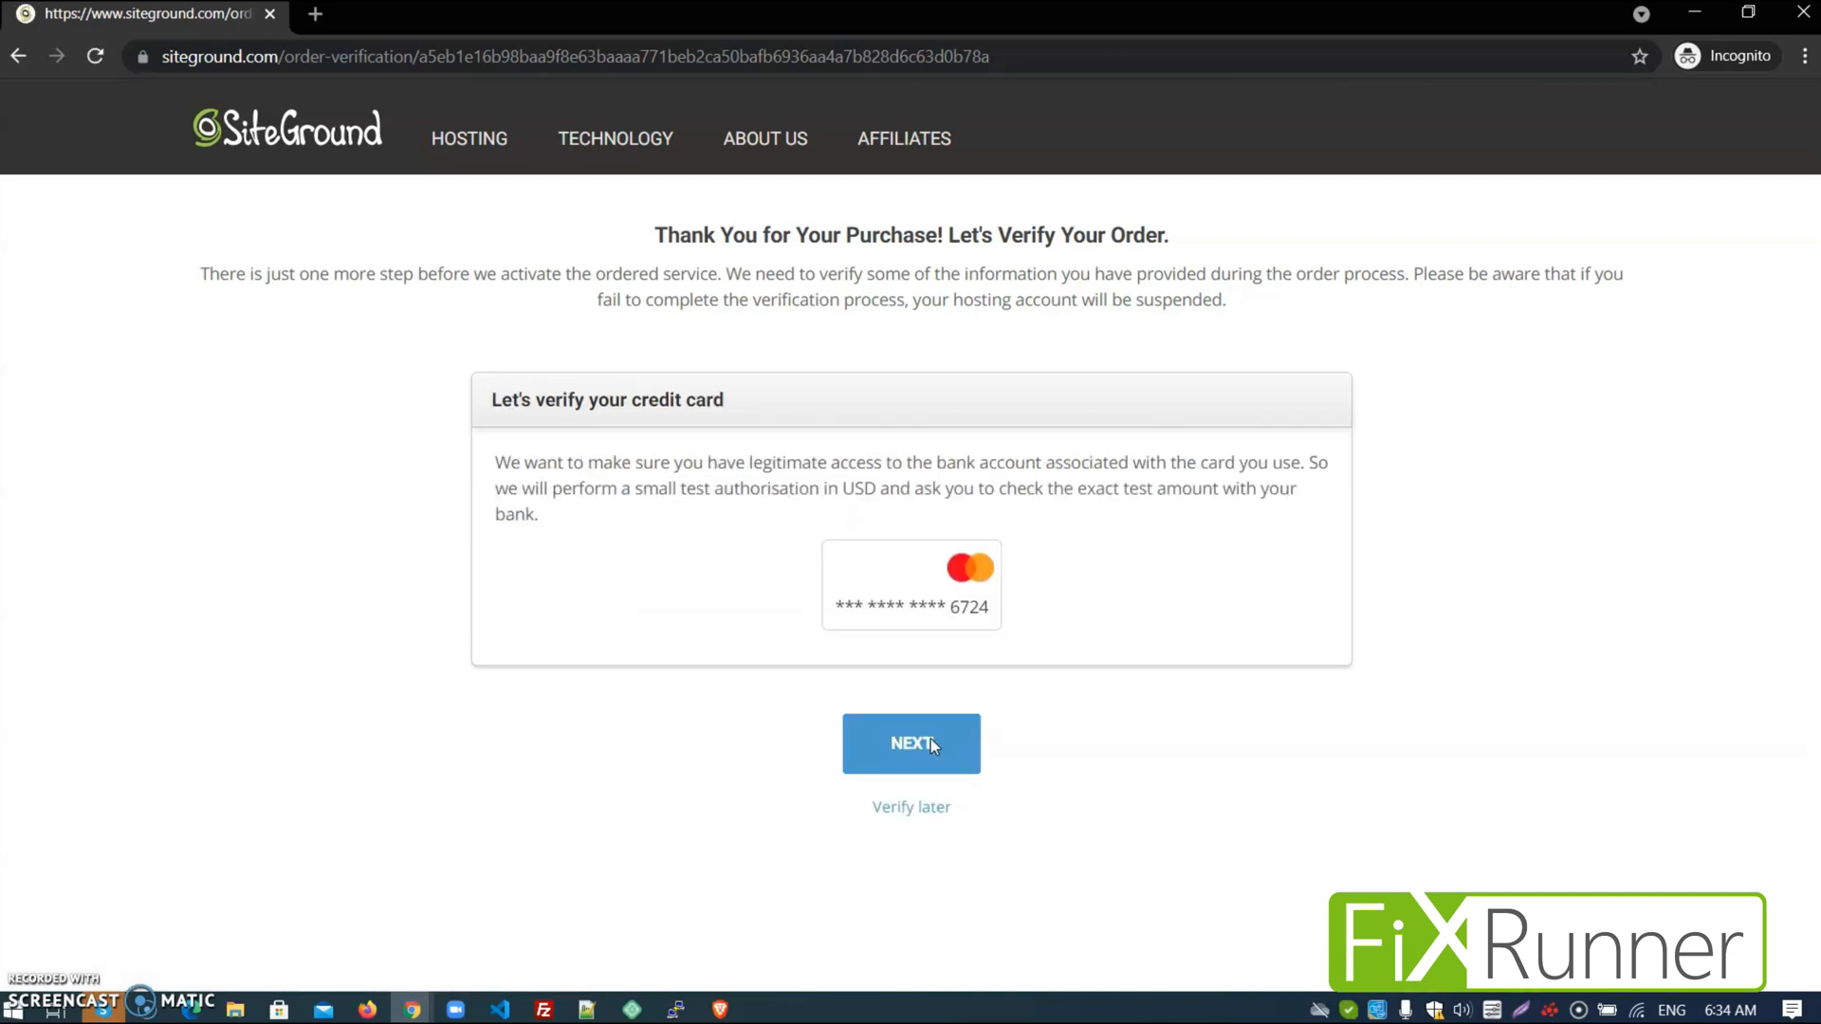
- Complete the card check by pasting in the authorisation amount
{"action": "left_click", "coordinate": [879, 730]}
{"action": "left_click", "coordinate": [911, 741]}
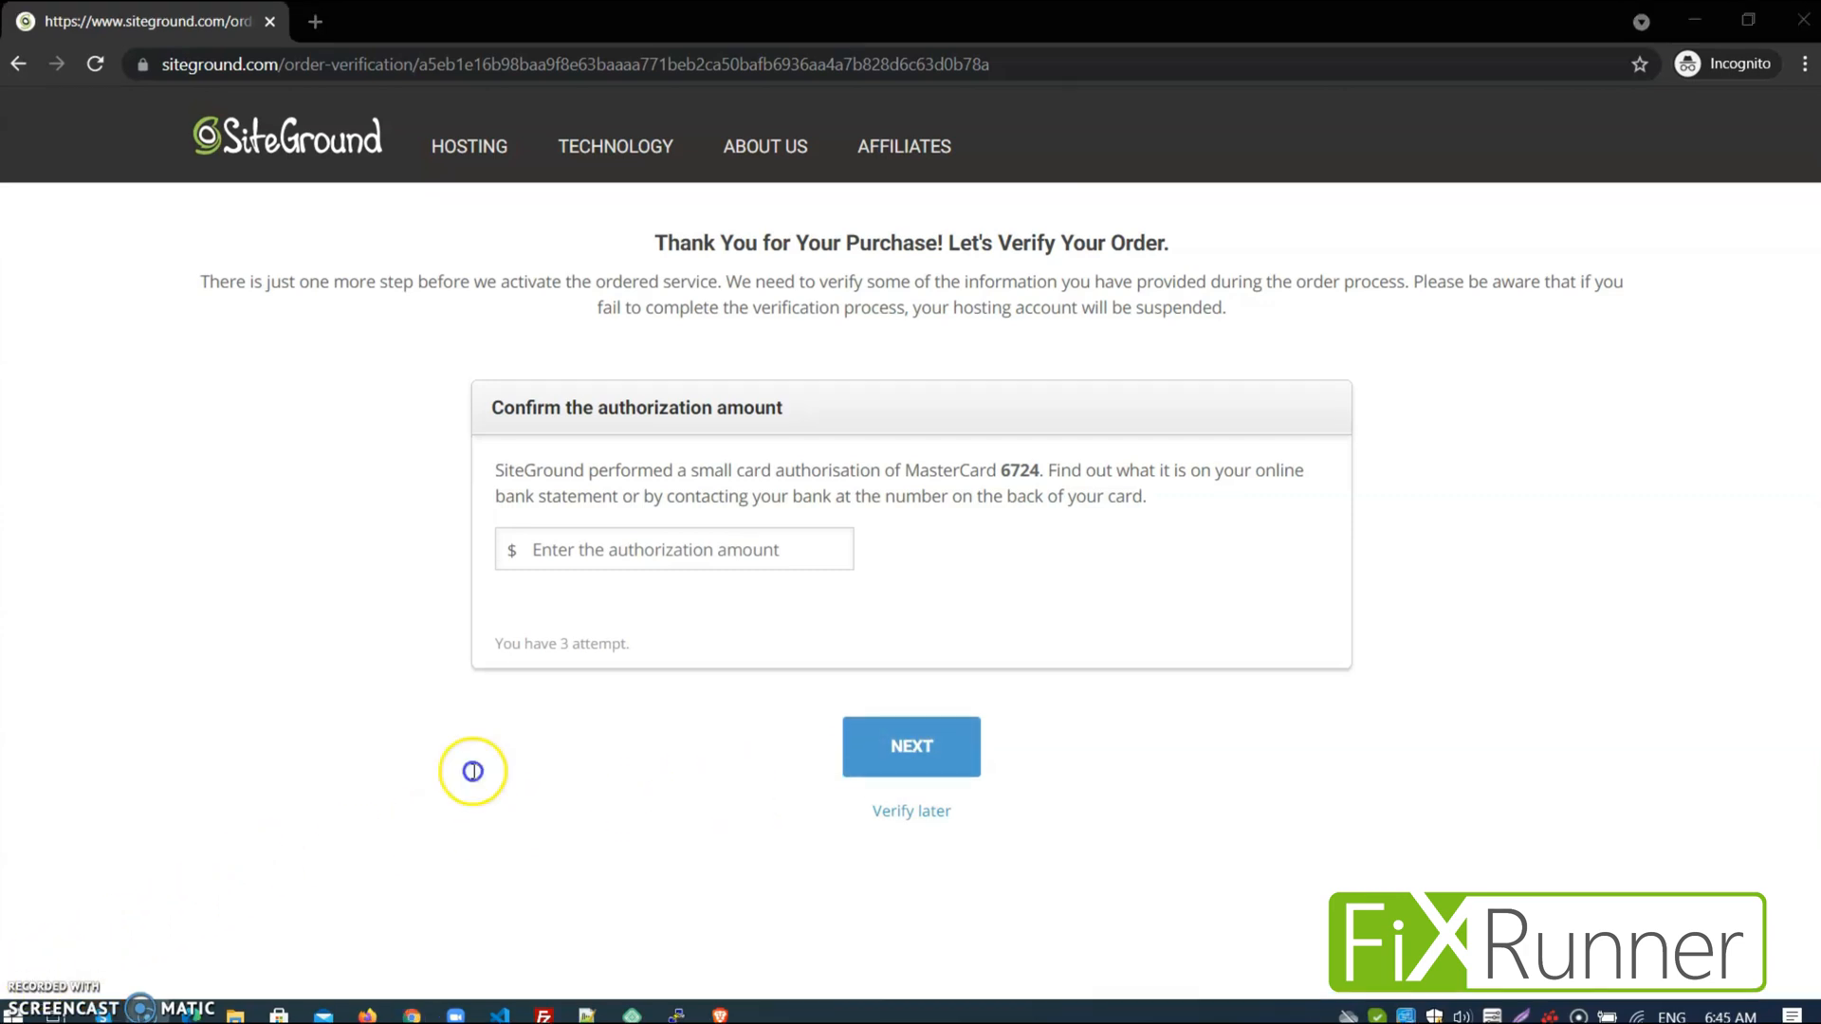
{"action": "right_click", "coordinate": [569, 543]}
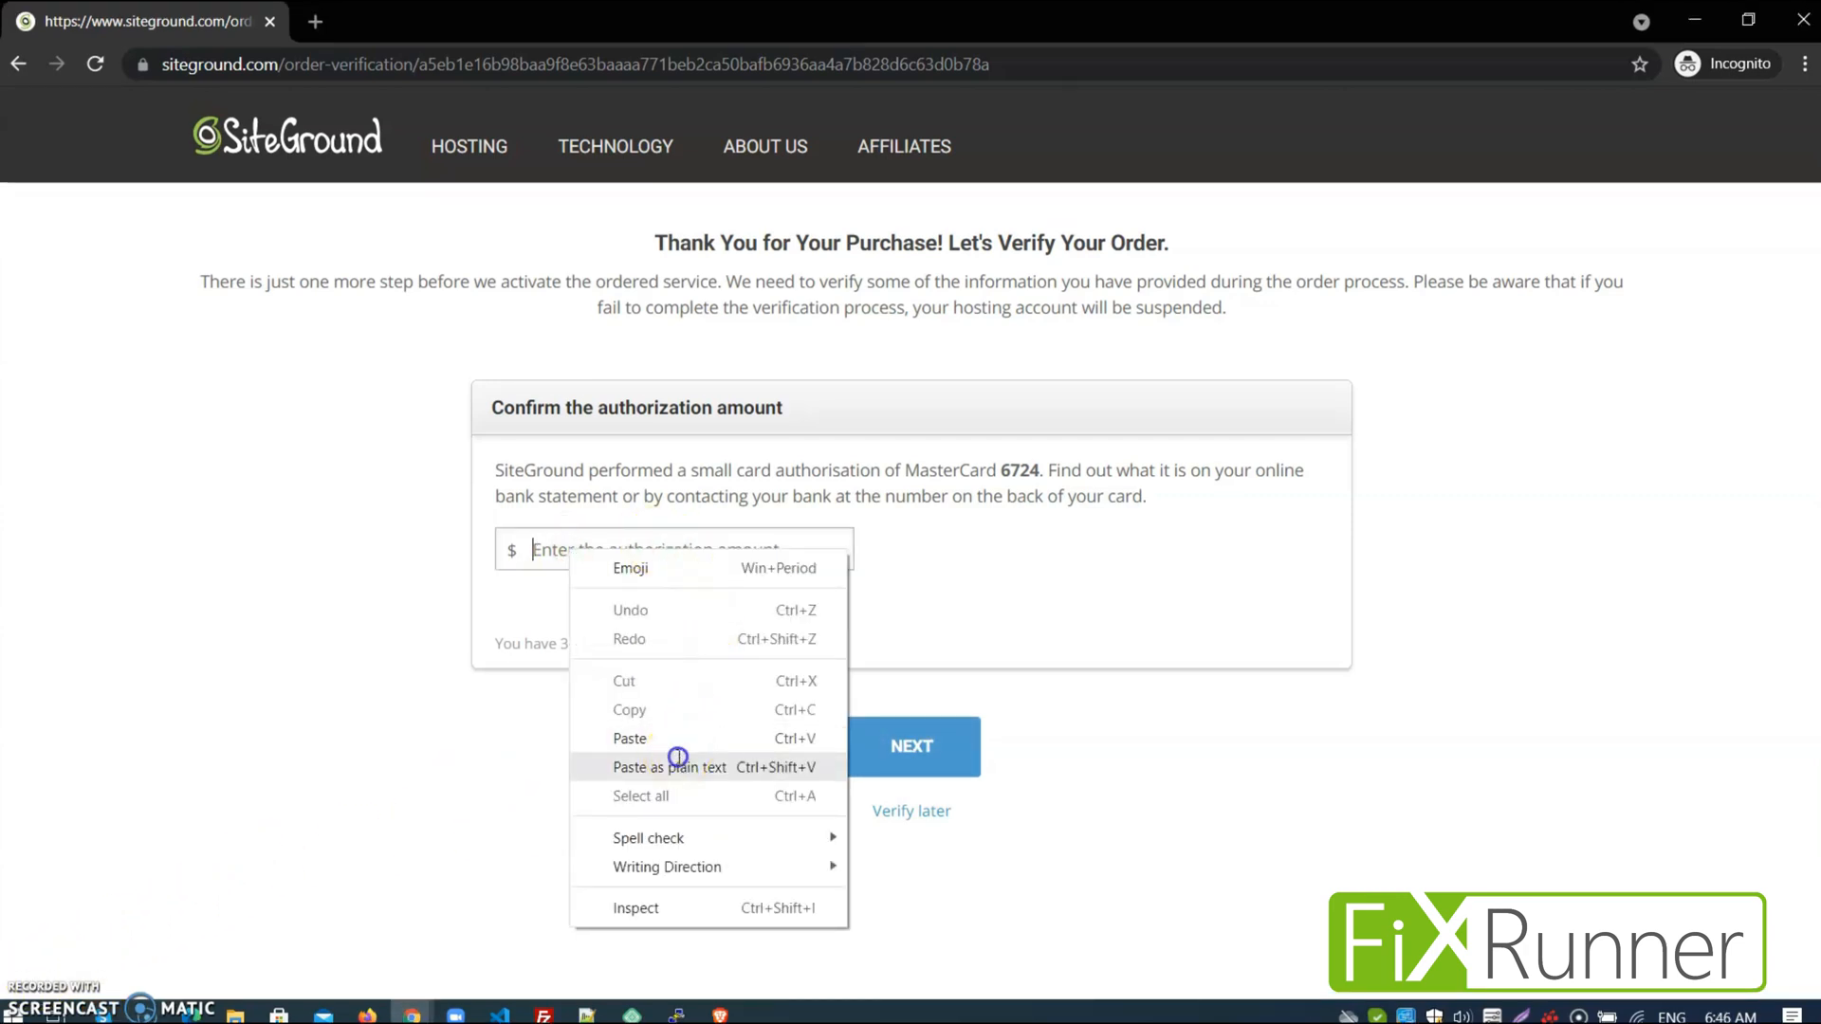
{"action": "left_click", "coordinate": [679, 764]}
{"action": "left_click", "coordinate": [939, 749]}
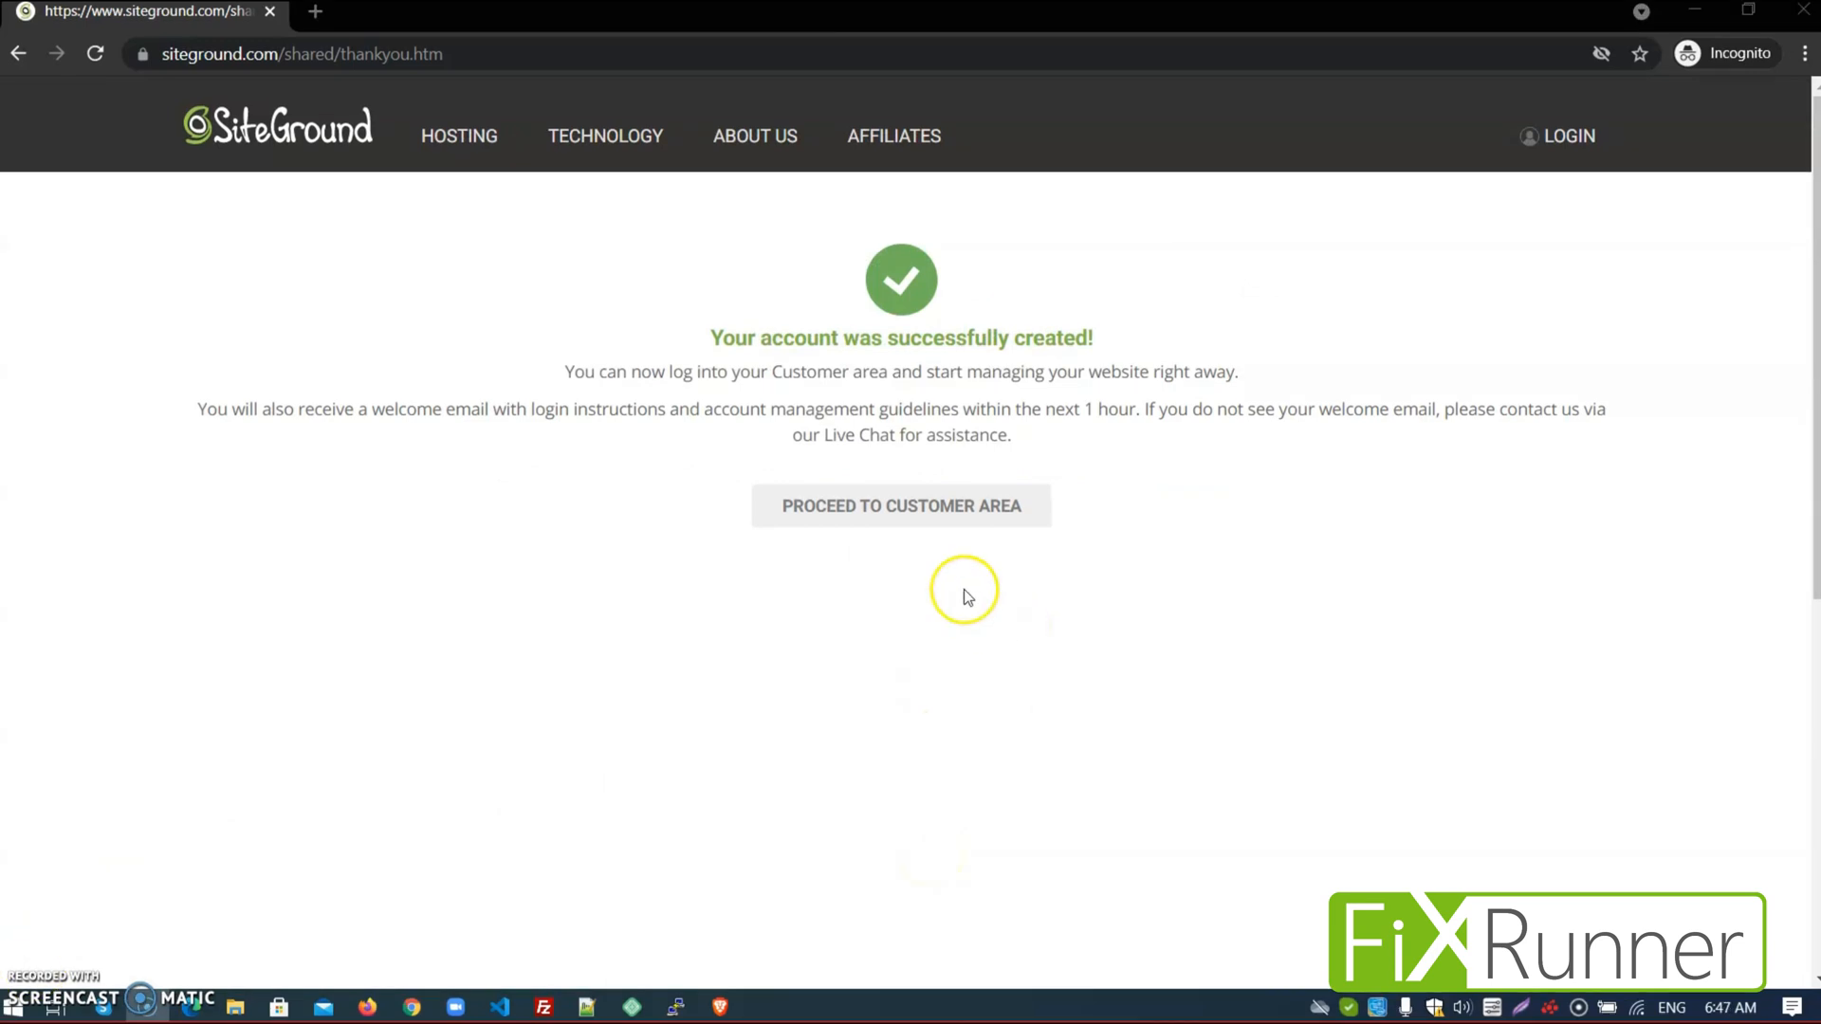
- From the Customer Area, set up a new website using WordPress
{"action": "left_click", "coordinate": [896, 512]}
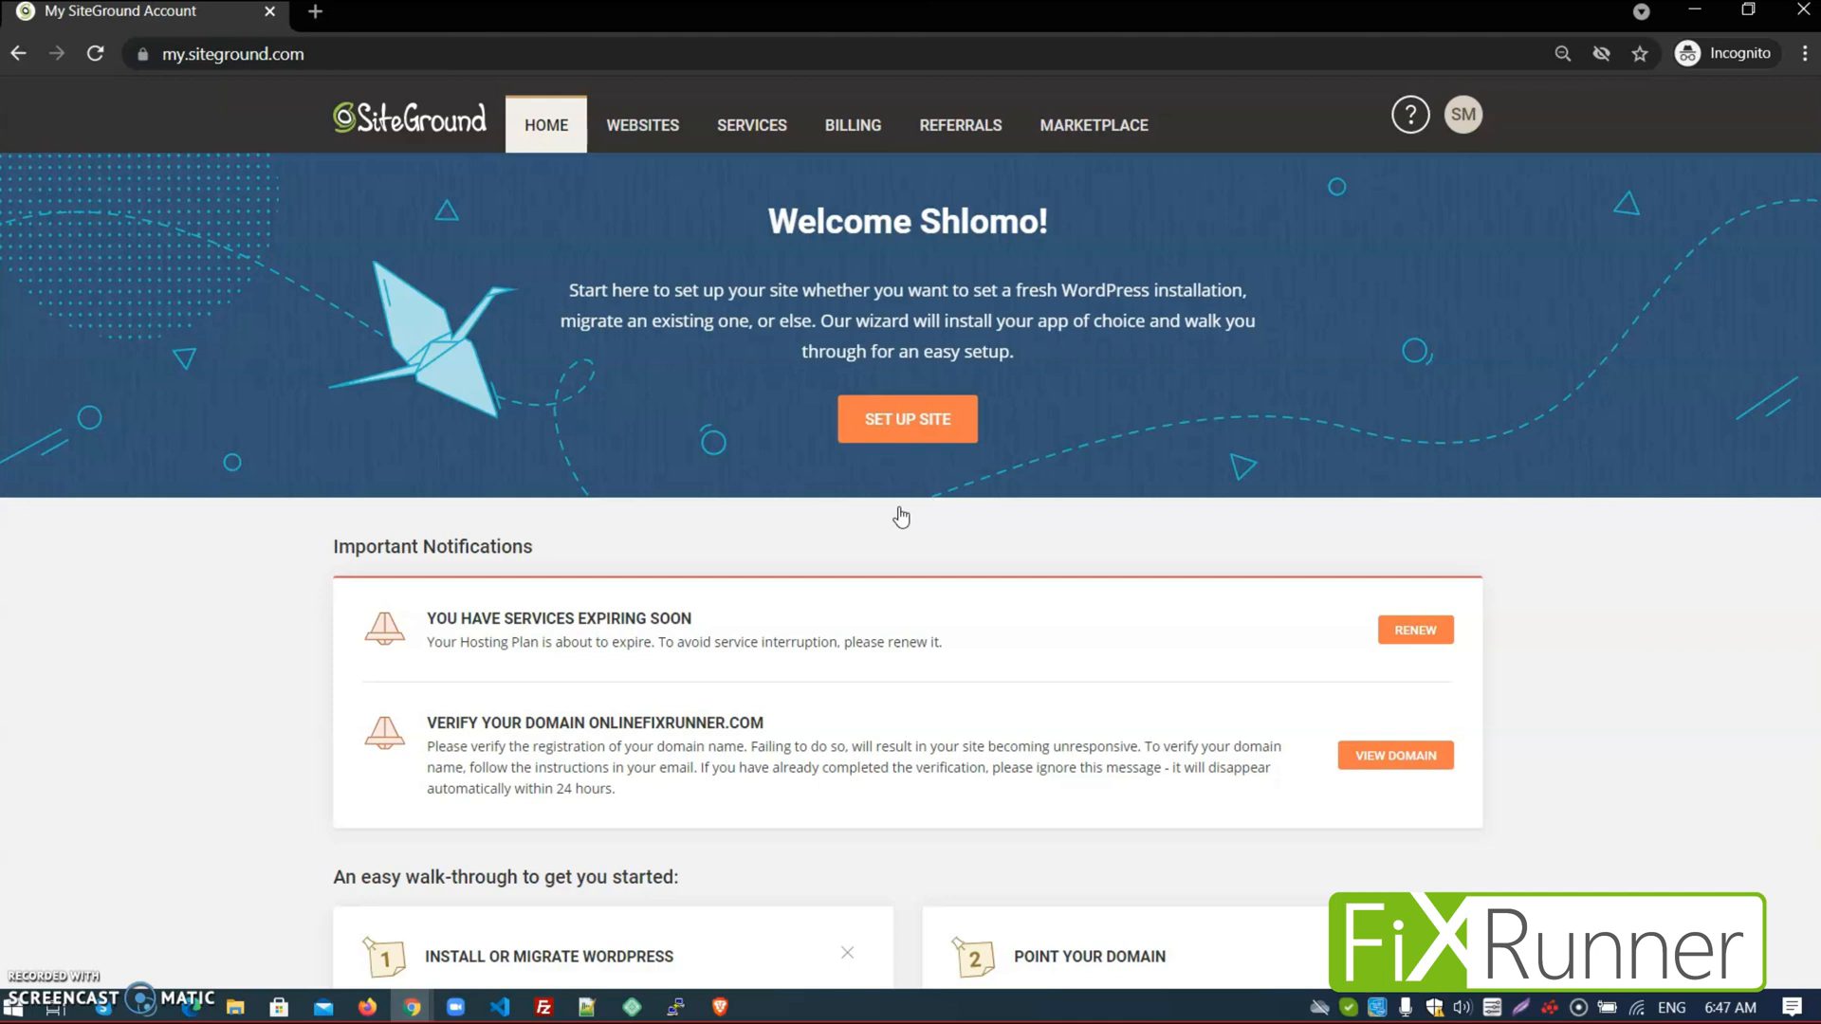
{"action": "left_click", "coordinate": [932, 423]}
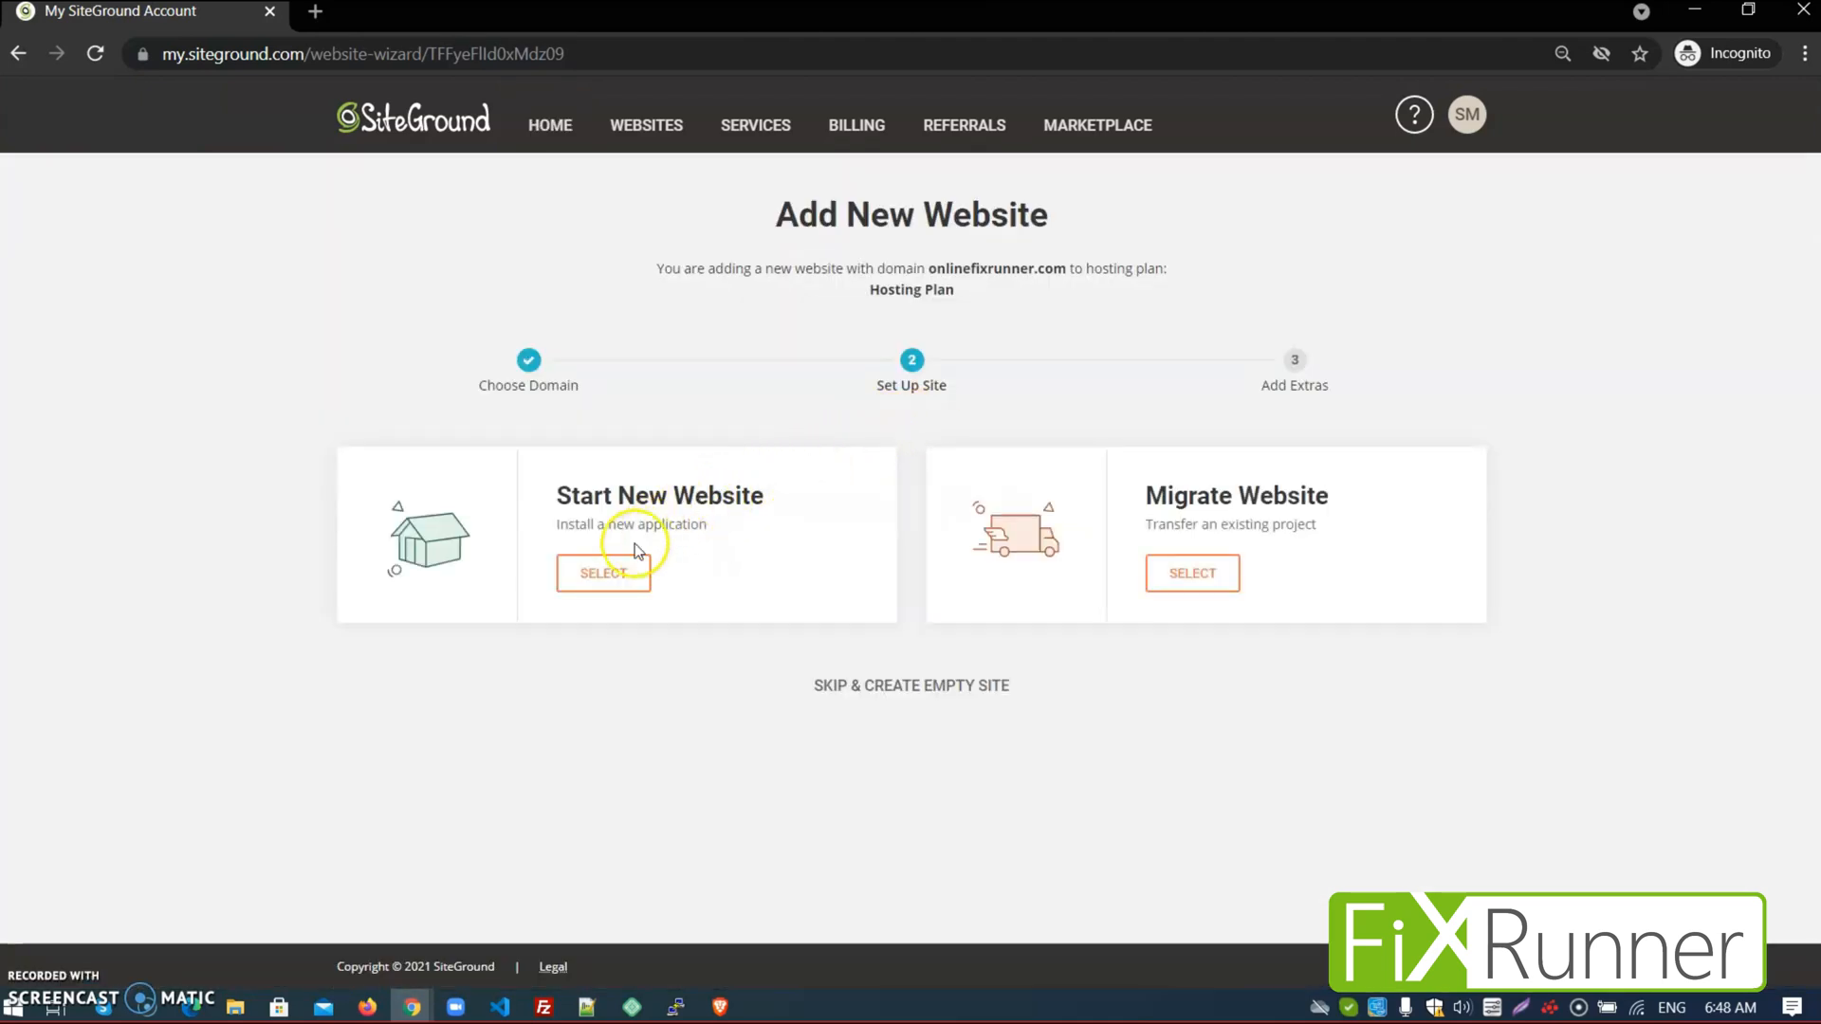
{"action": "left_click", "coordinate": [602, 578]}
{"action": "left_click", "coordinate": [602, 579]}
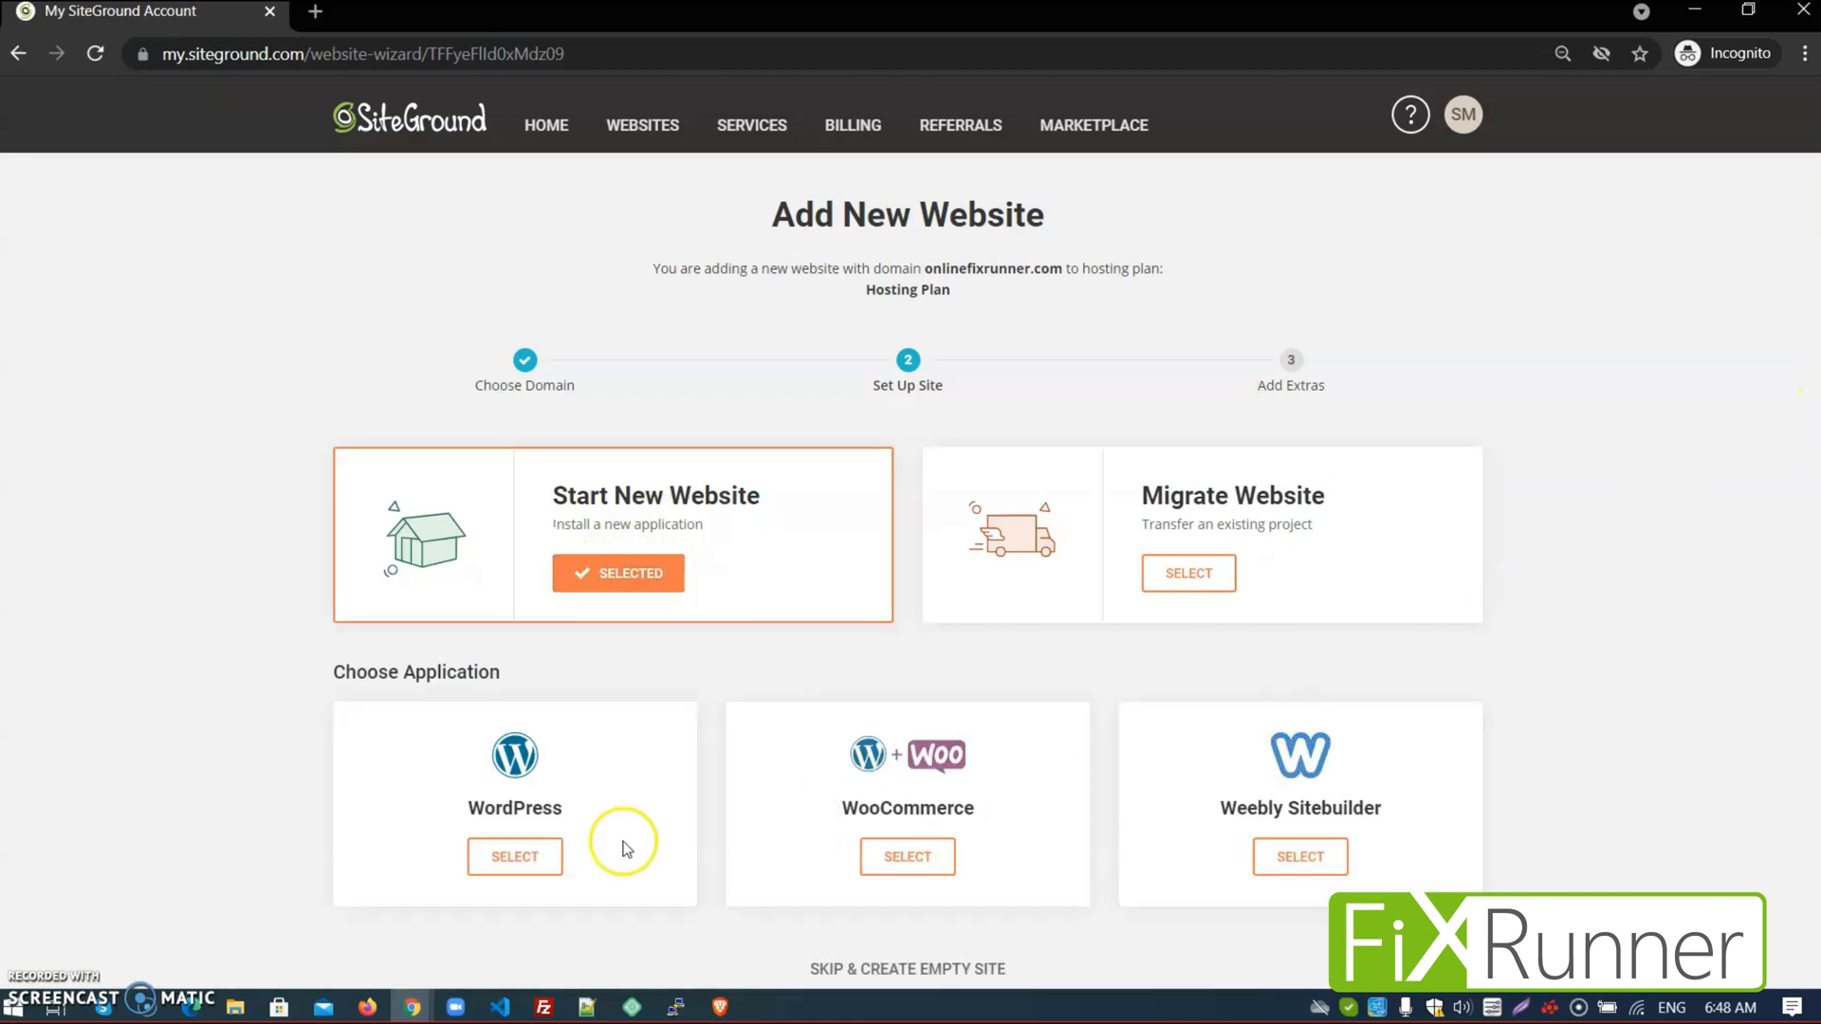
{"action": "left_click", "coordinate": [510, 857]}
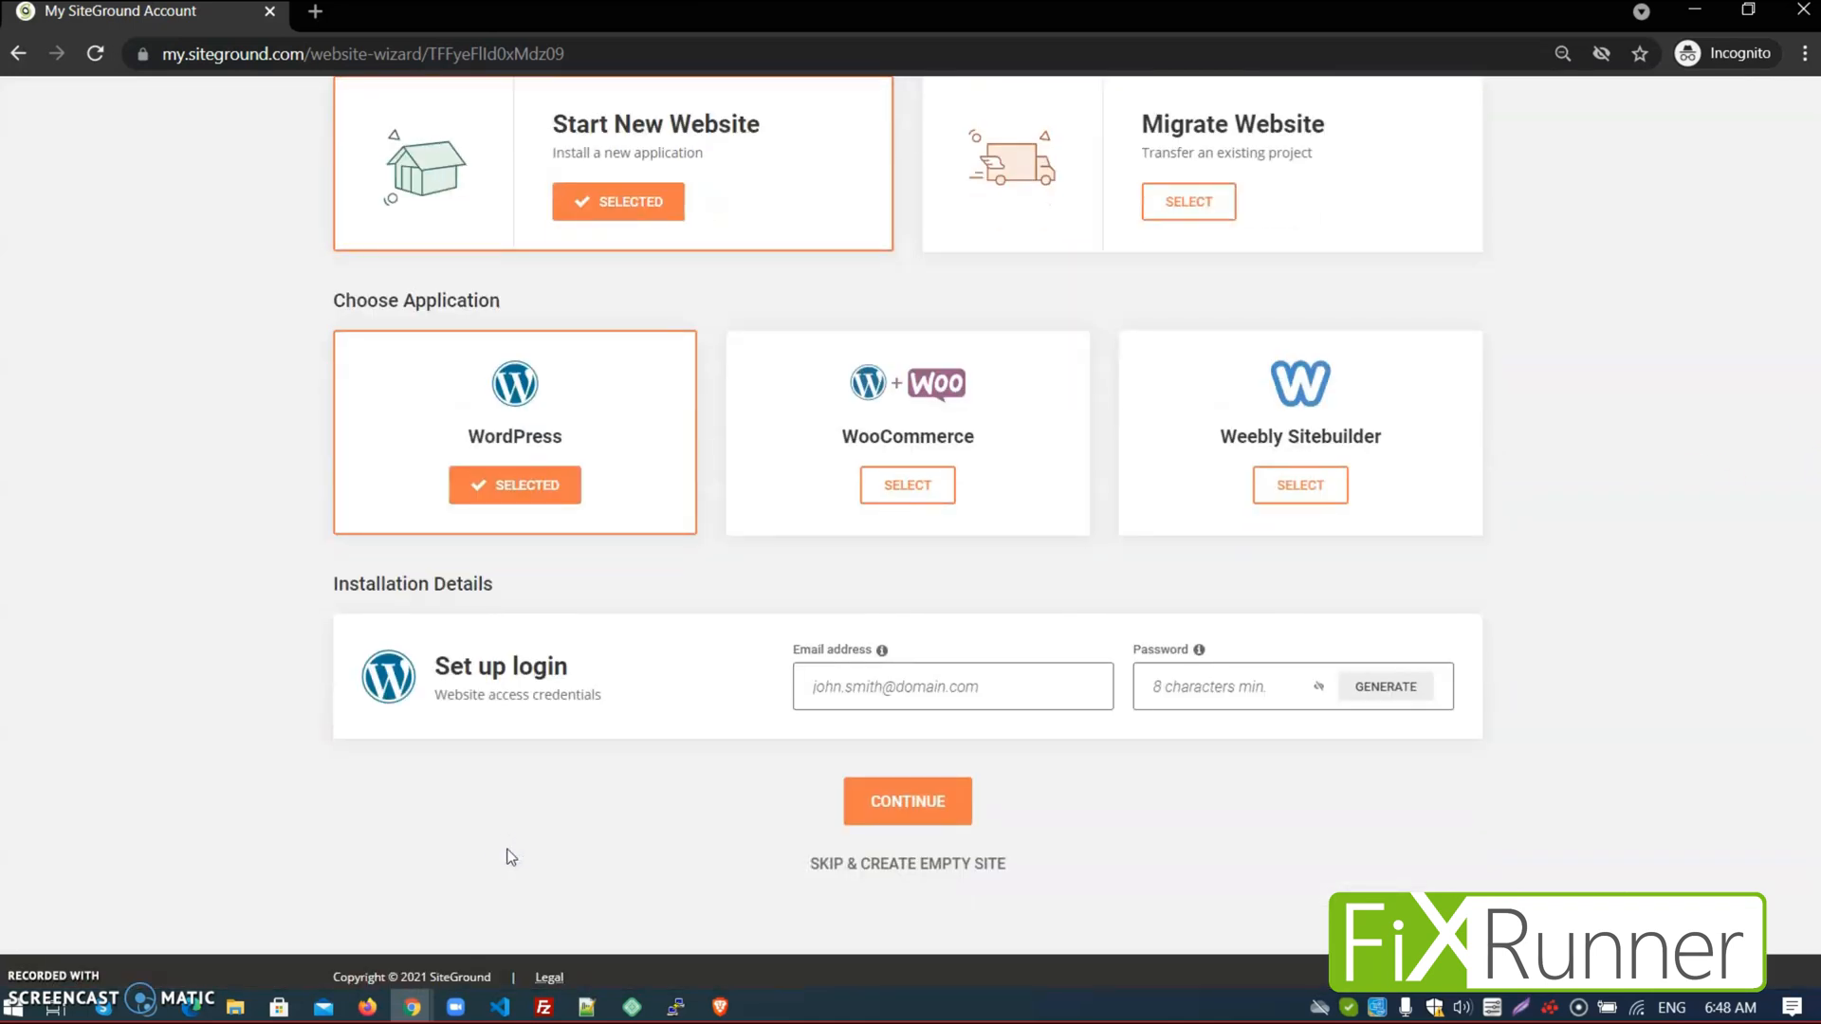
- Enter the admin e-mail, generate and copy a password, and finish without extras
{"action": "left_click", "coordinate": [1008, 681]}
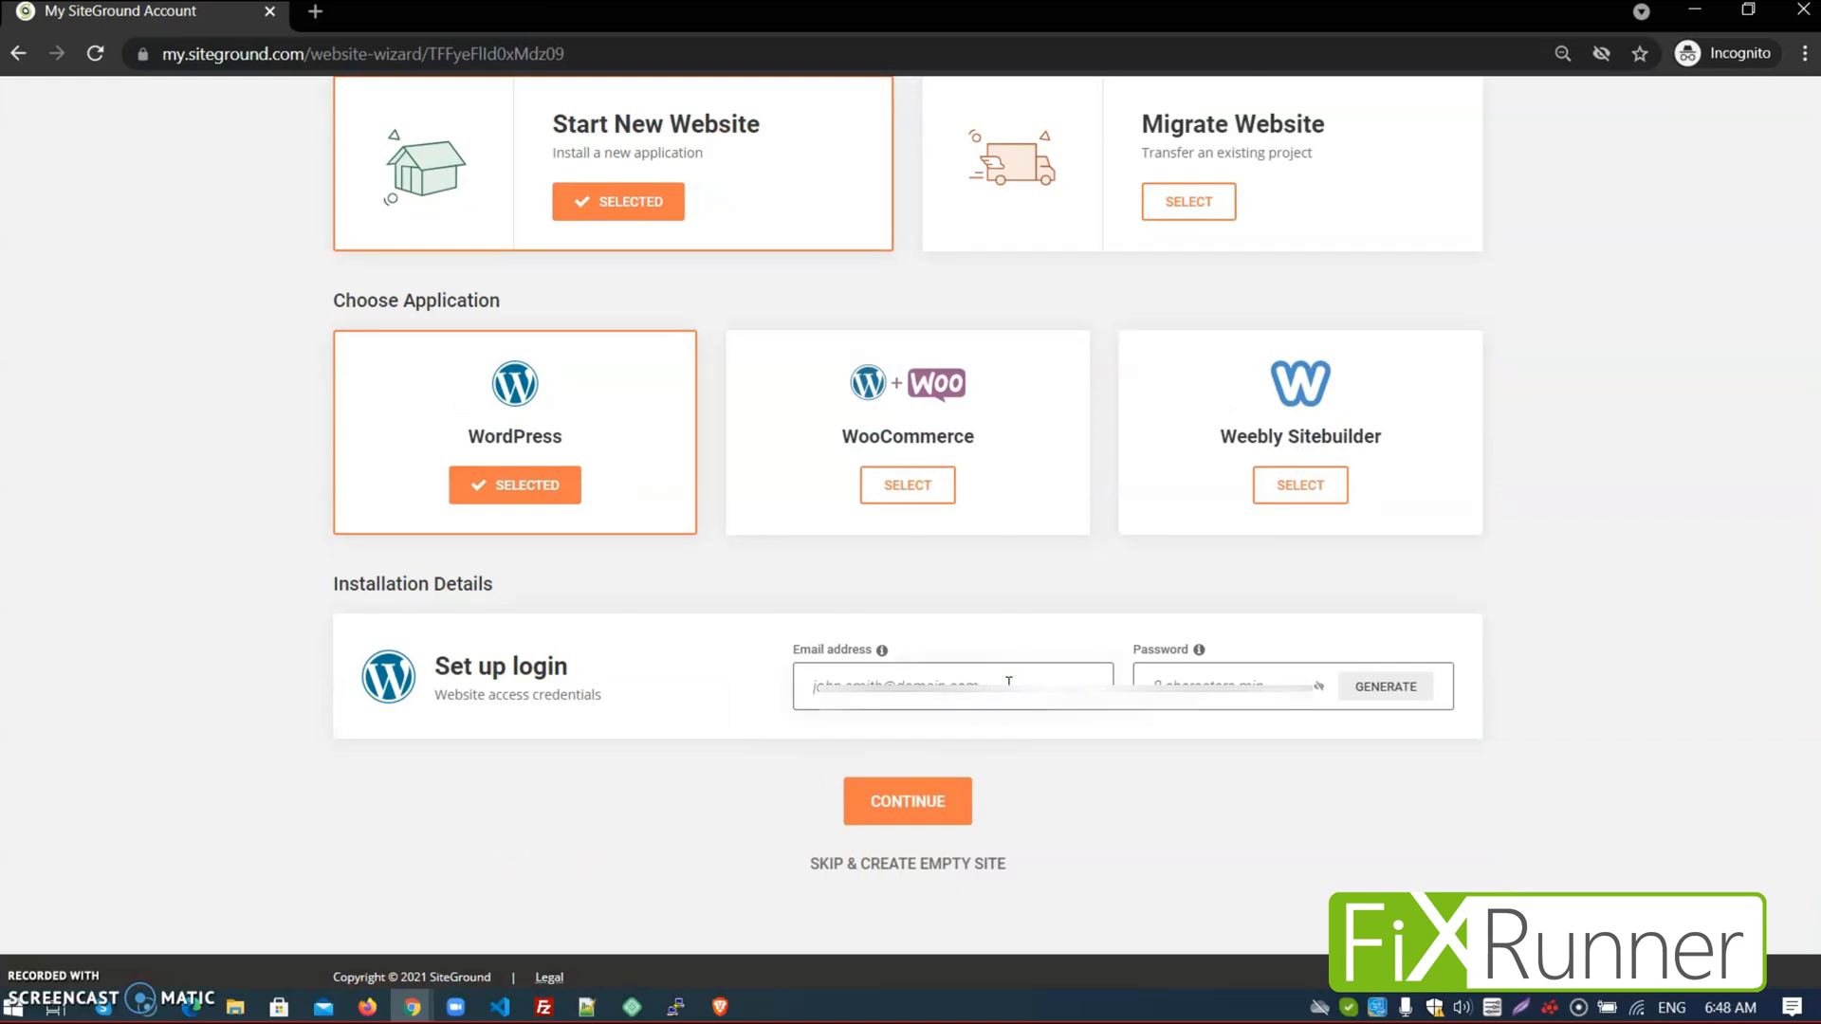
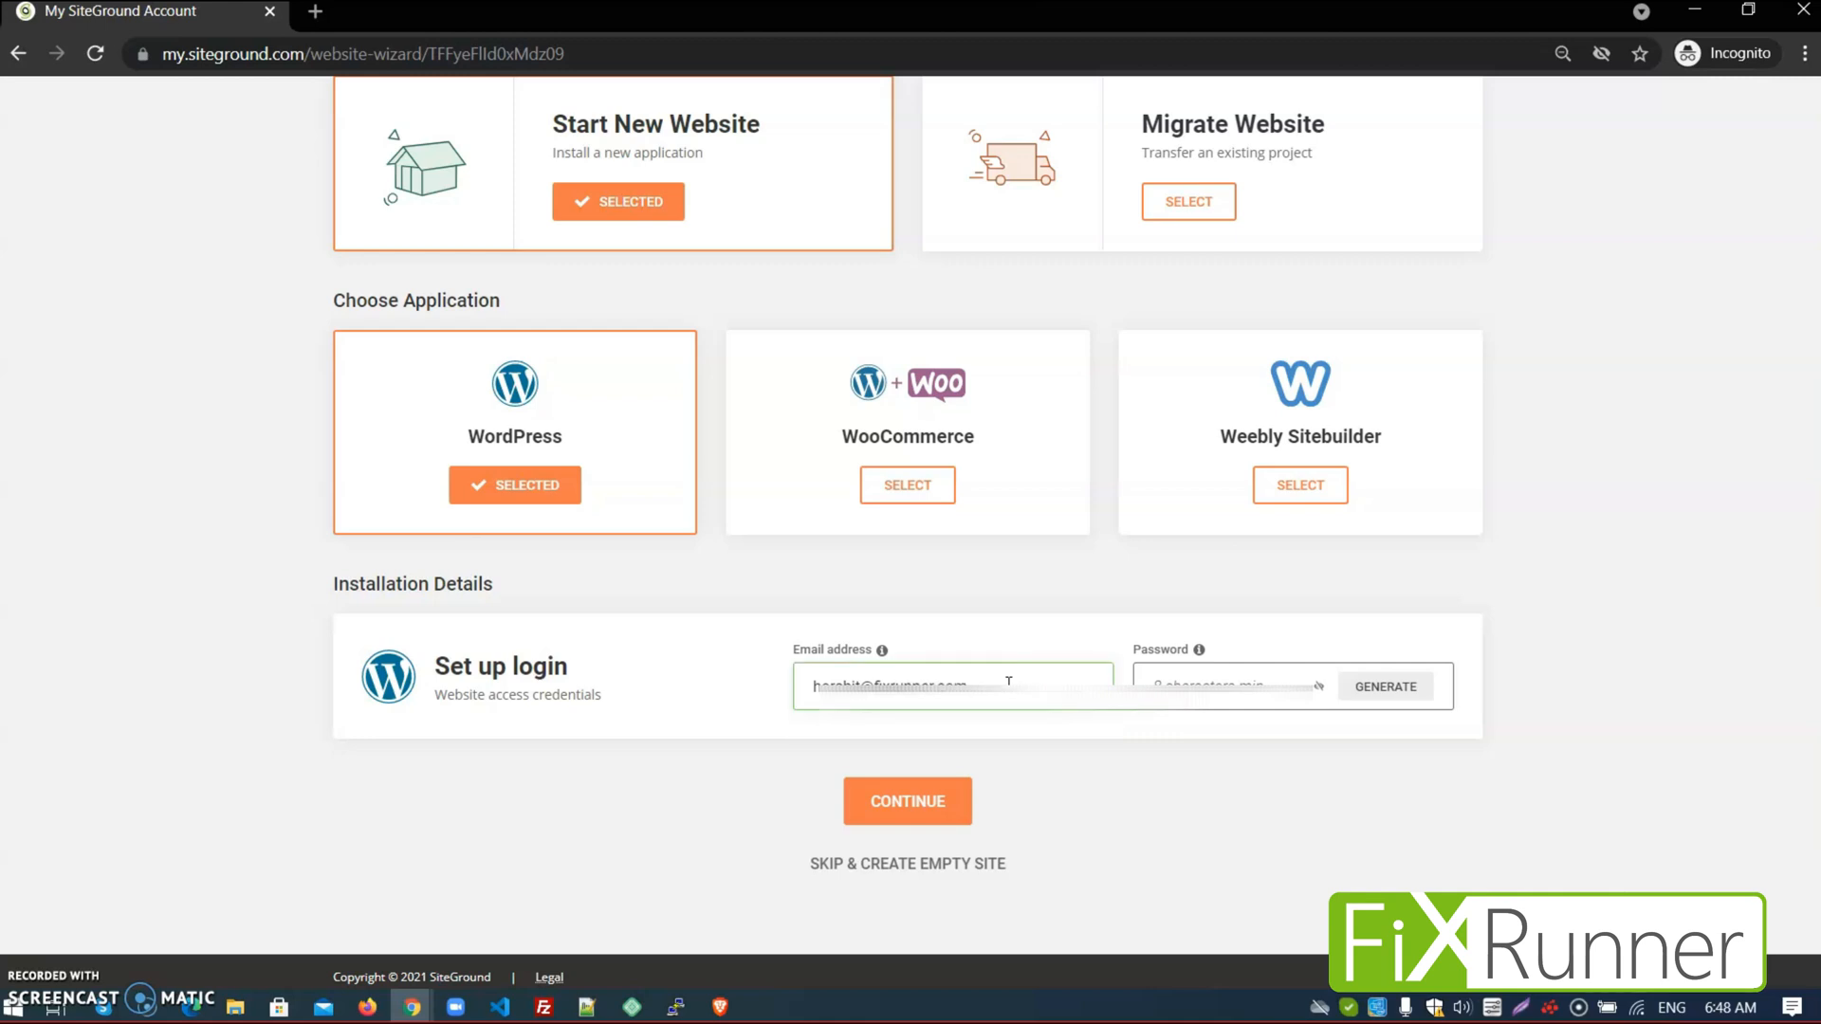
{"action": "left_click", "coordinate": [1216, 679]}
{"action": "left_click", "coordinate": [1388, 687]}
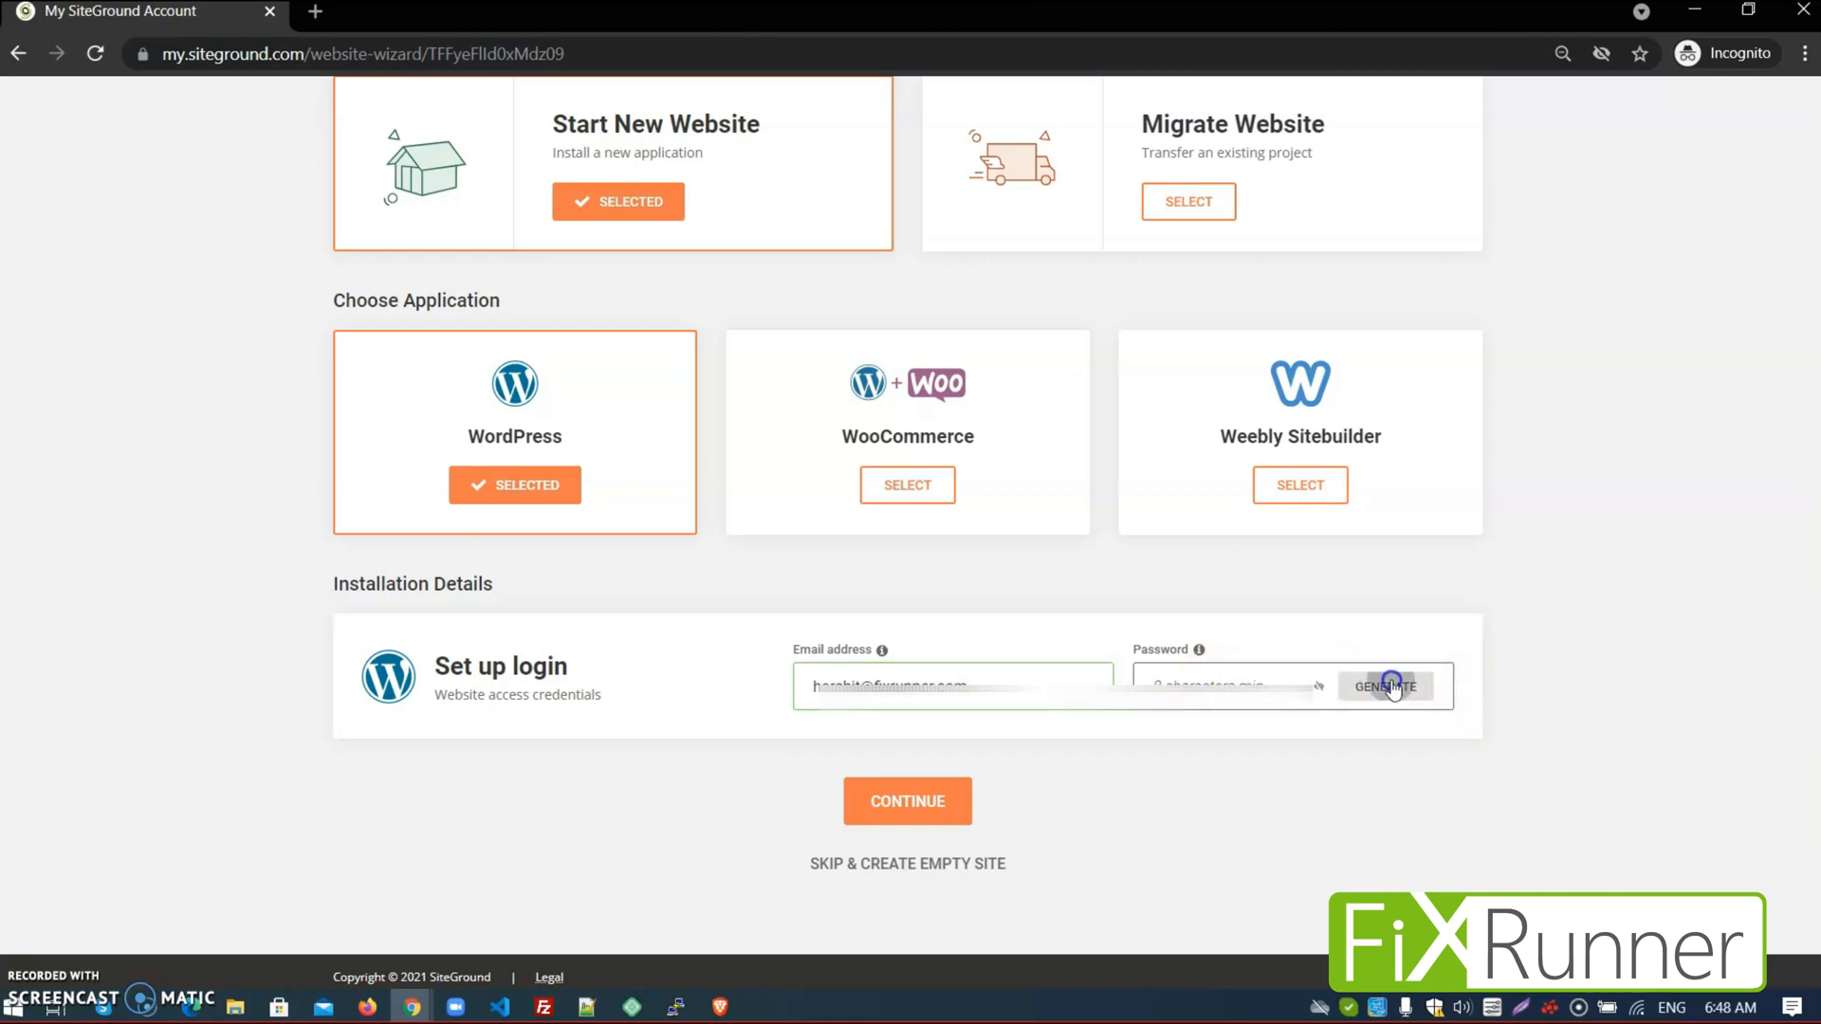
{"action": "left_click", "coordinate": [1392, 687]}
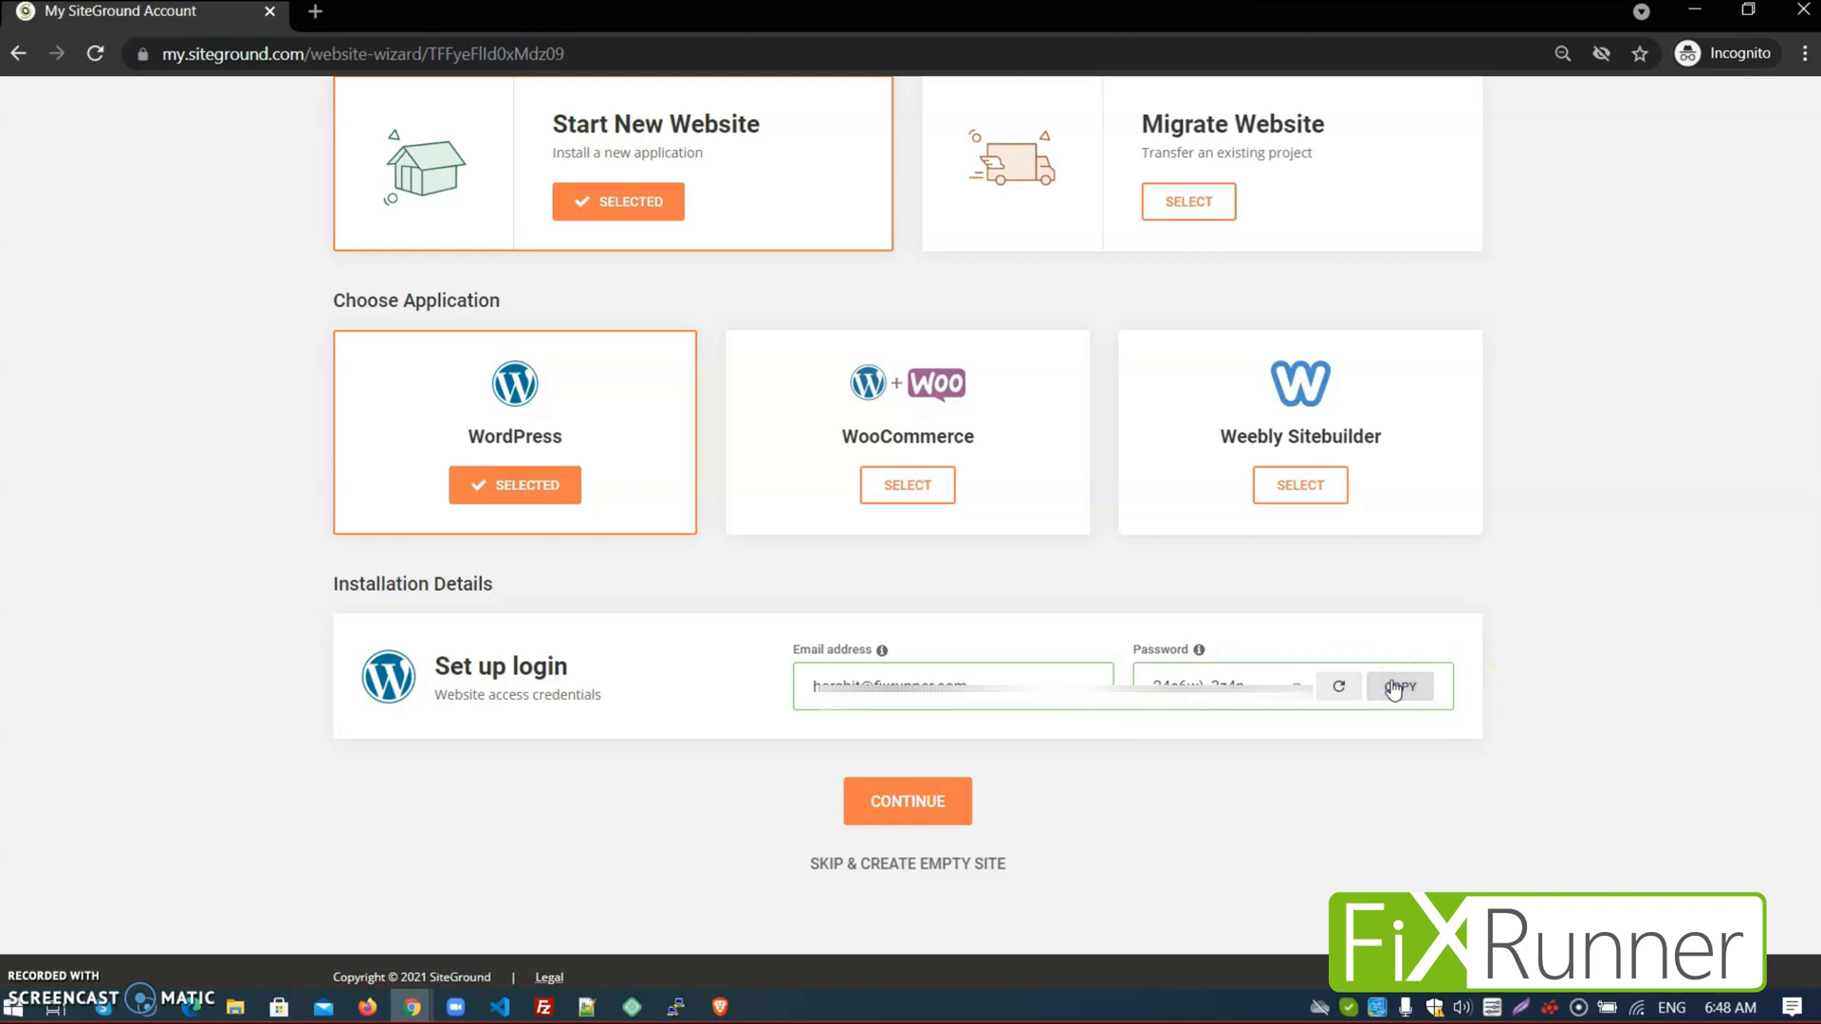
{"action": "left_click", "coordinate": [897, 803]}
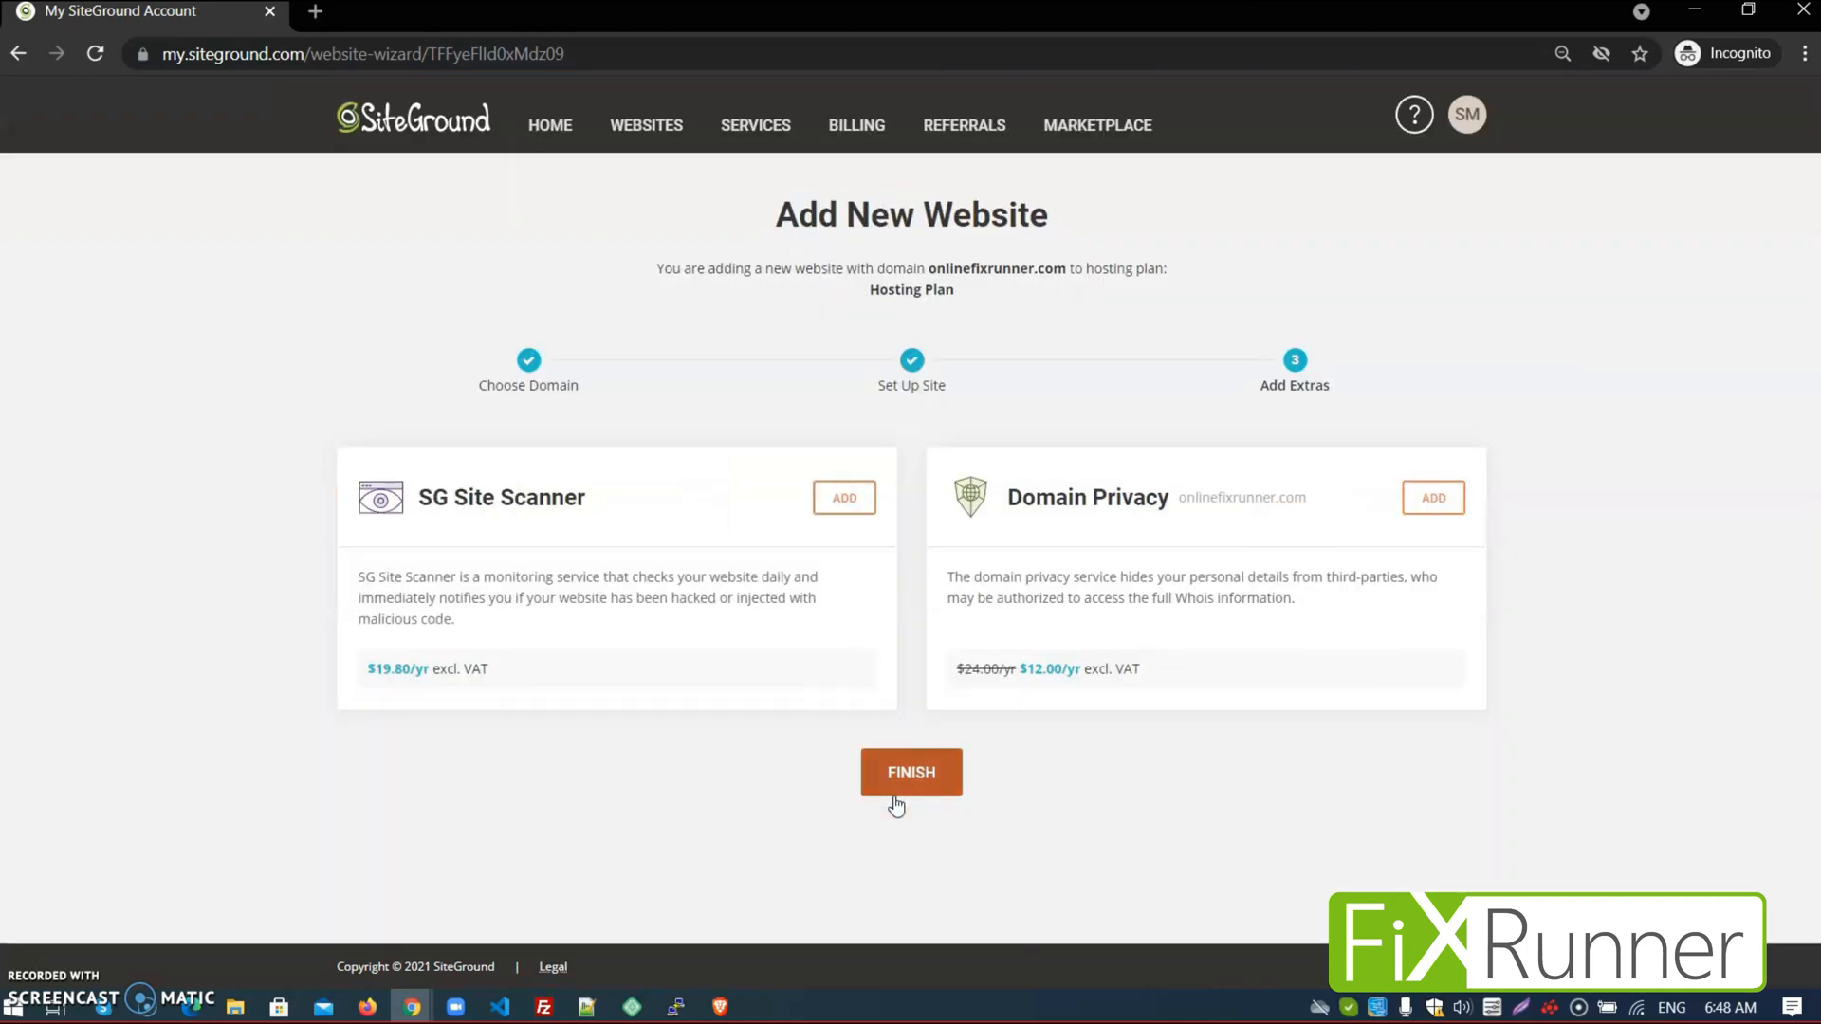
{"action": "left_click", "coordinate": [913, 775]}
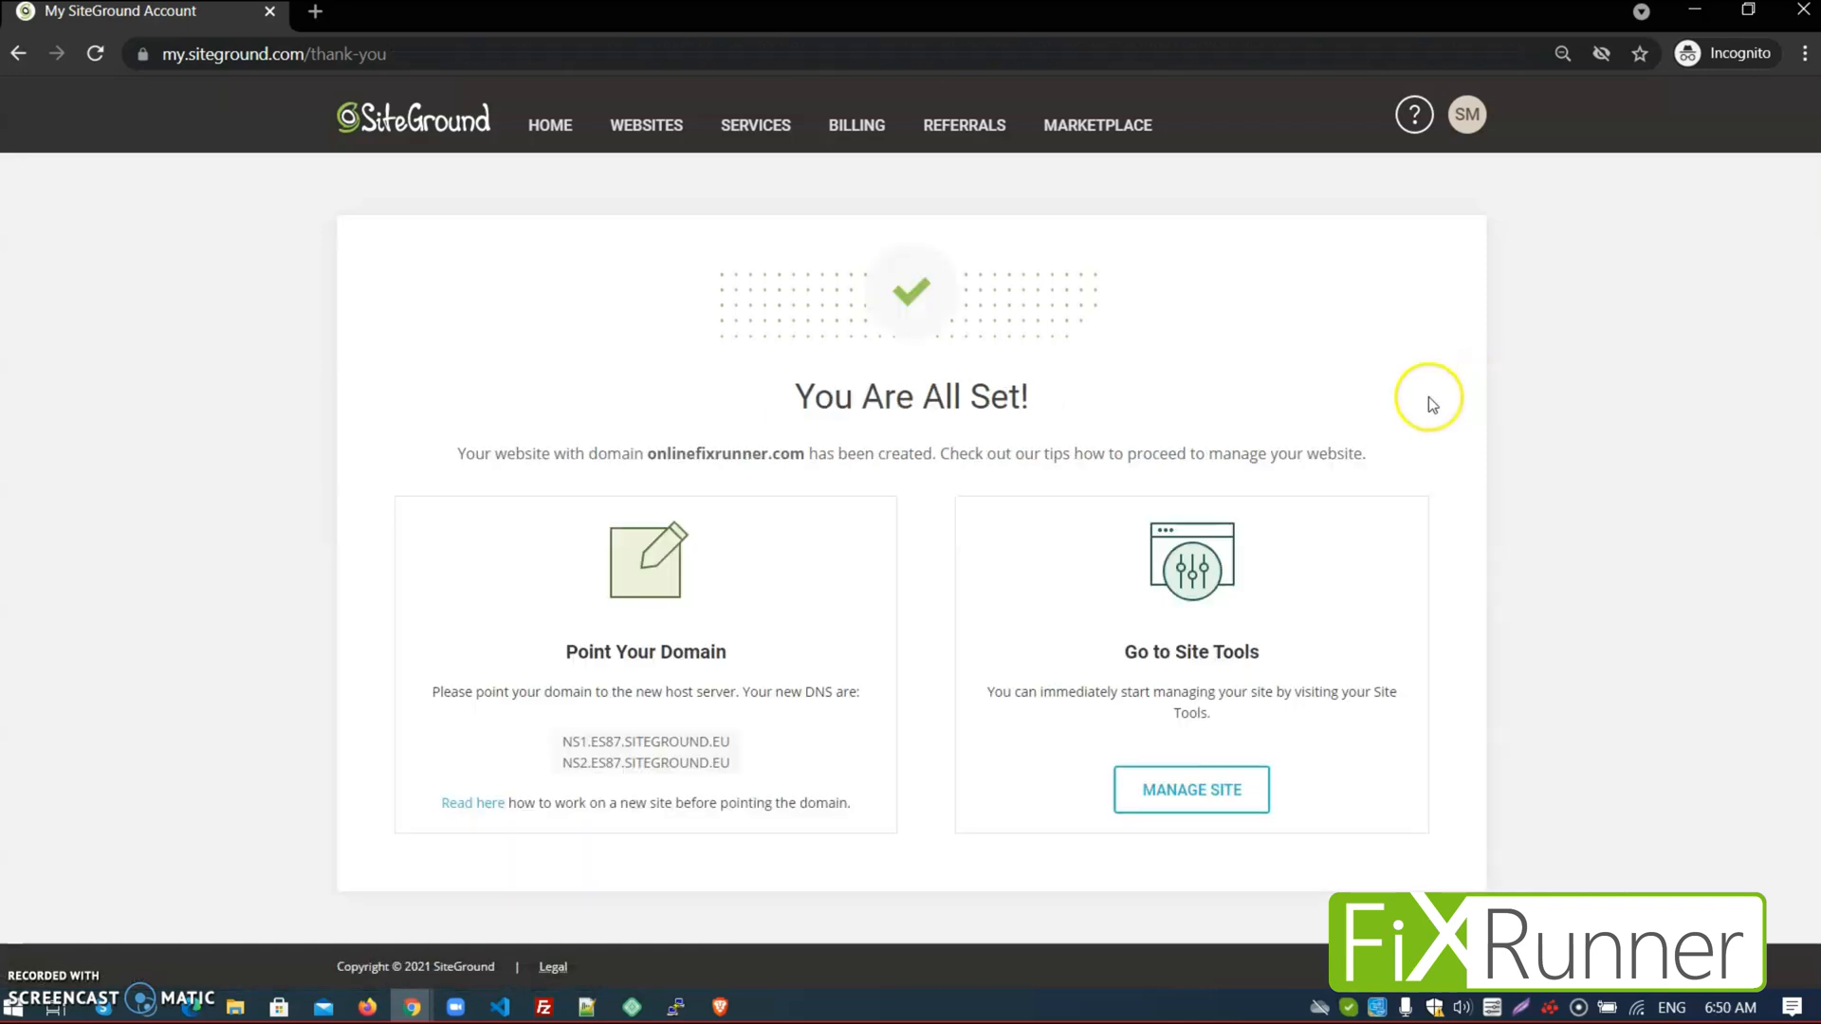
- Log in to onlinefixrunner.com's WordPress admin from Site Tools' WordPress Install & Manage
{"action": "left_click", "coordinate": [1186, 789]}
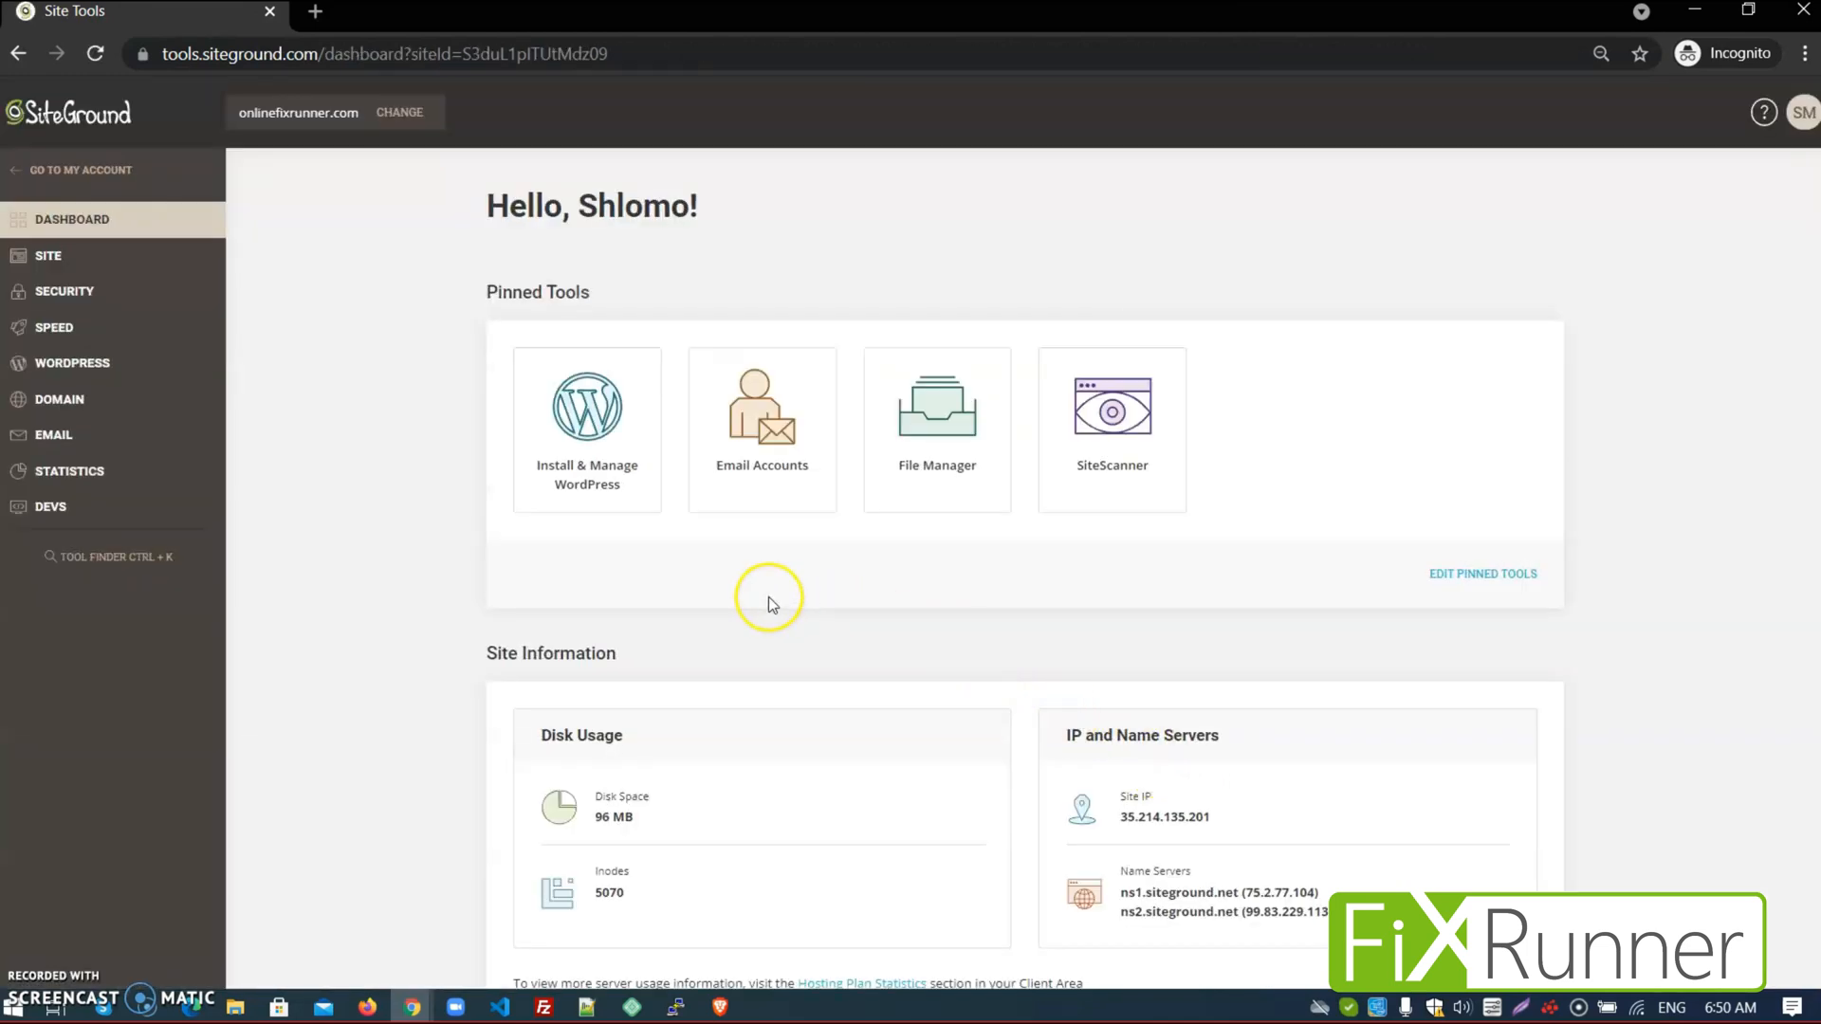
{"action": "left_click", "coordinate": [102, 370]}
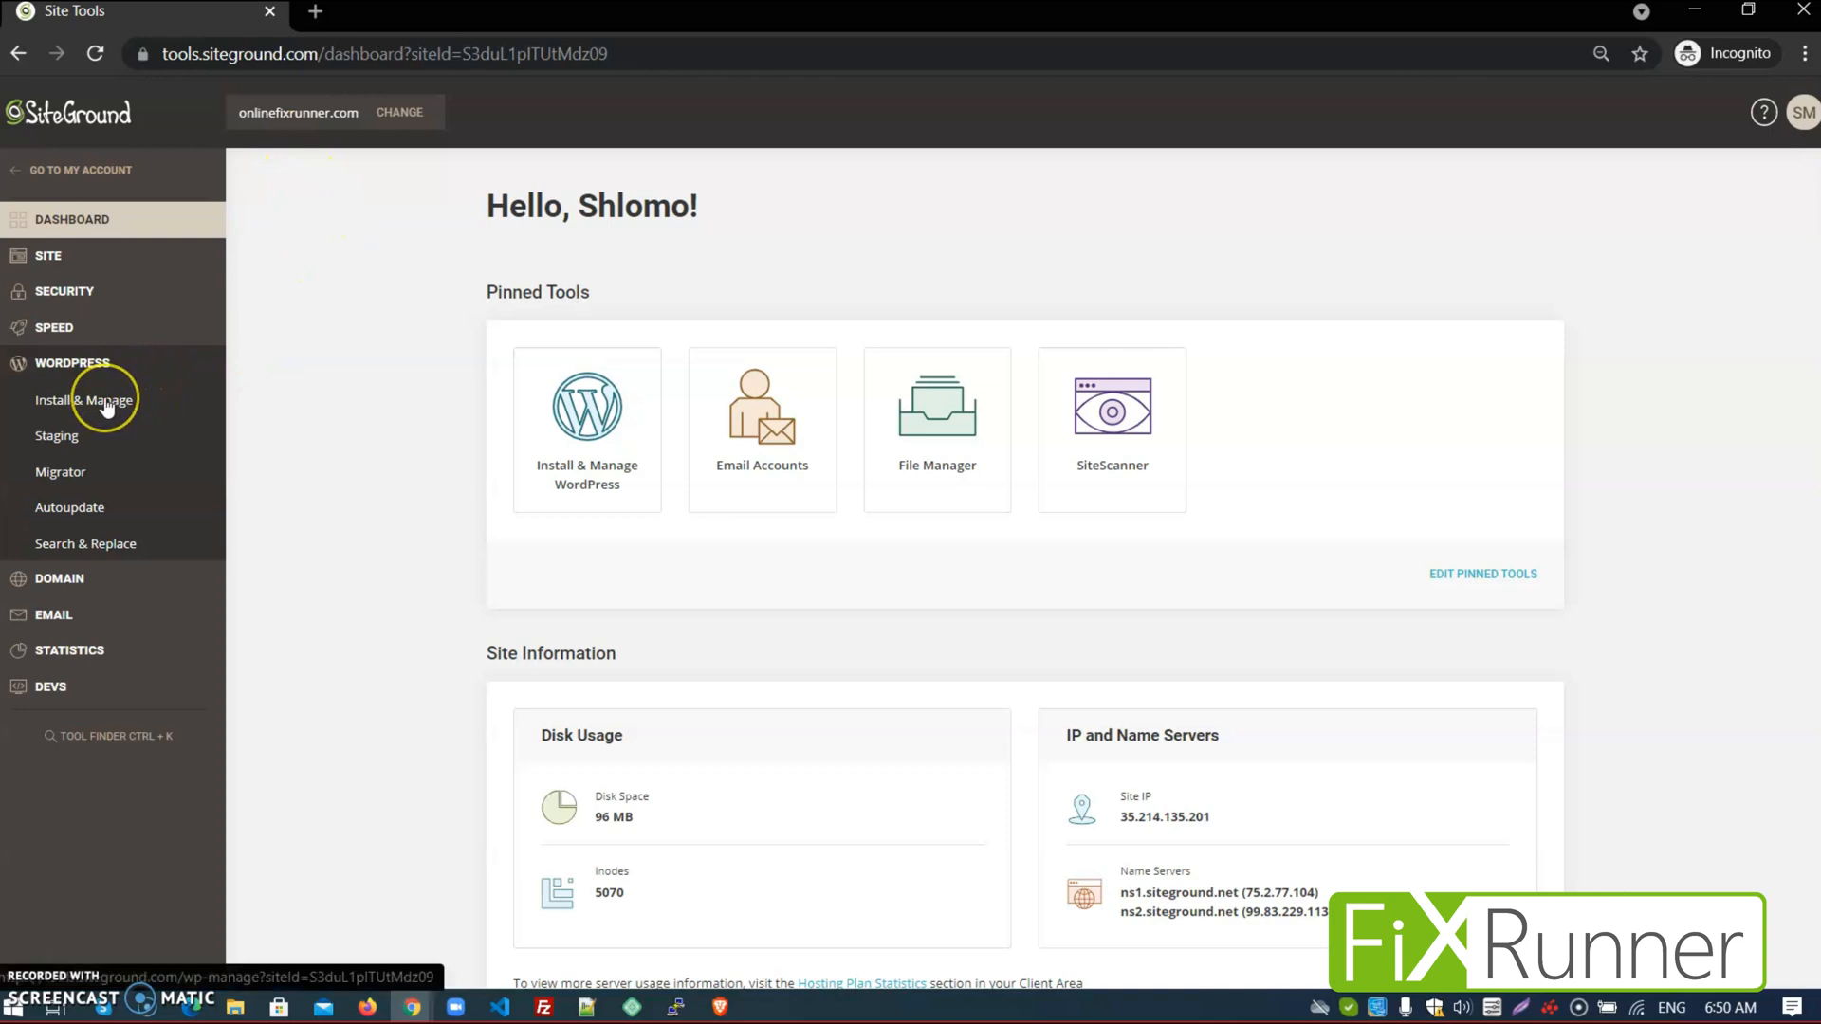
{"action": "left_click", "coordinate": [107, 406]}
{"action": "left_click", "coordinate": [123, 403]}
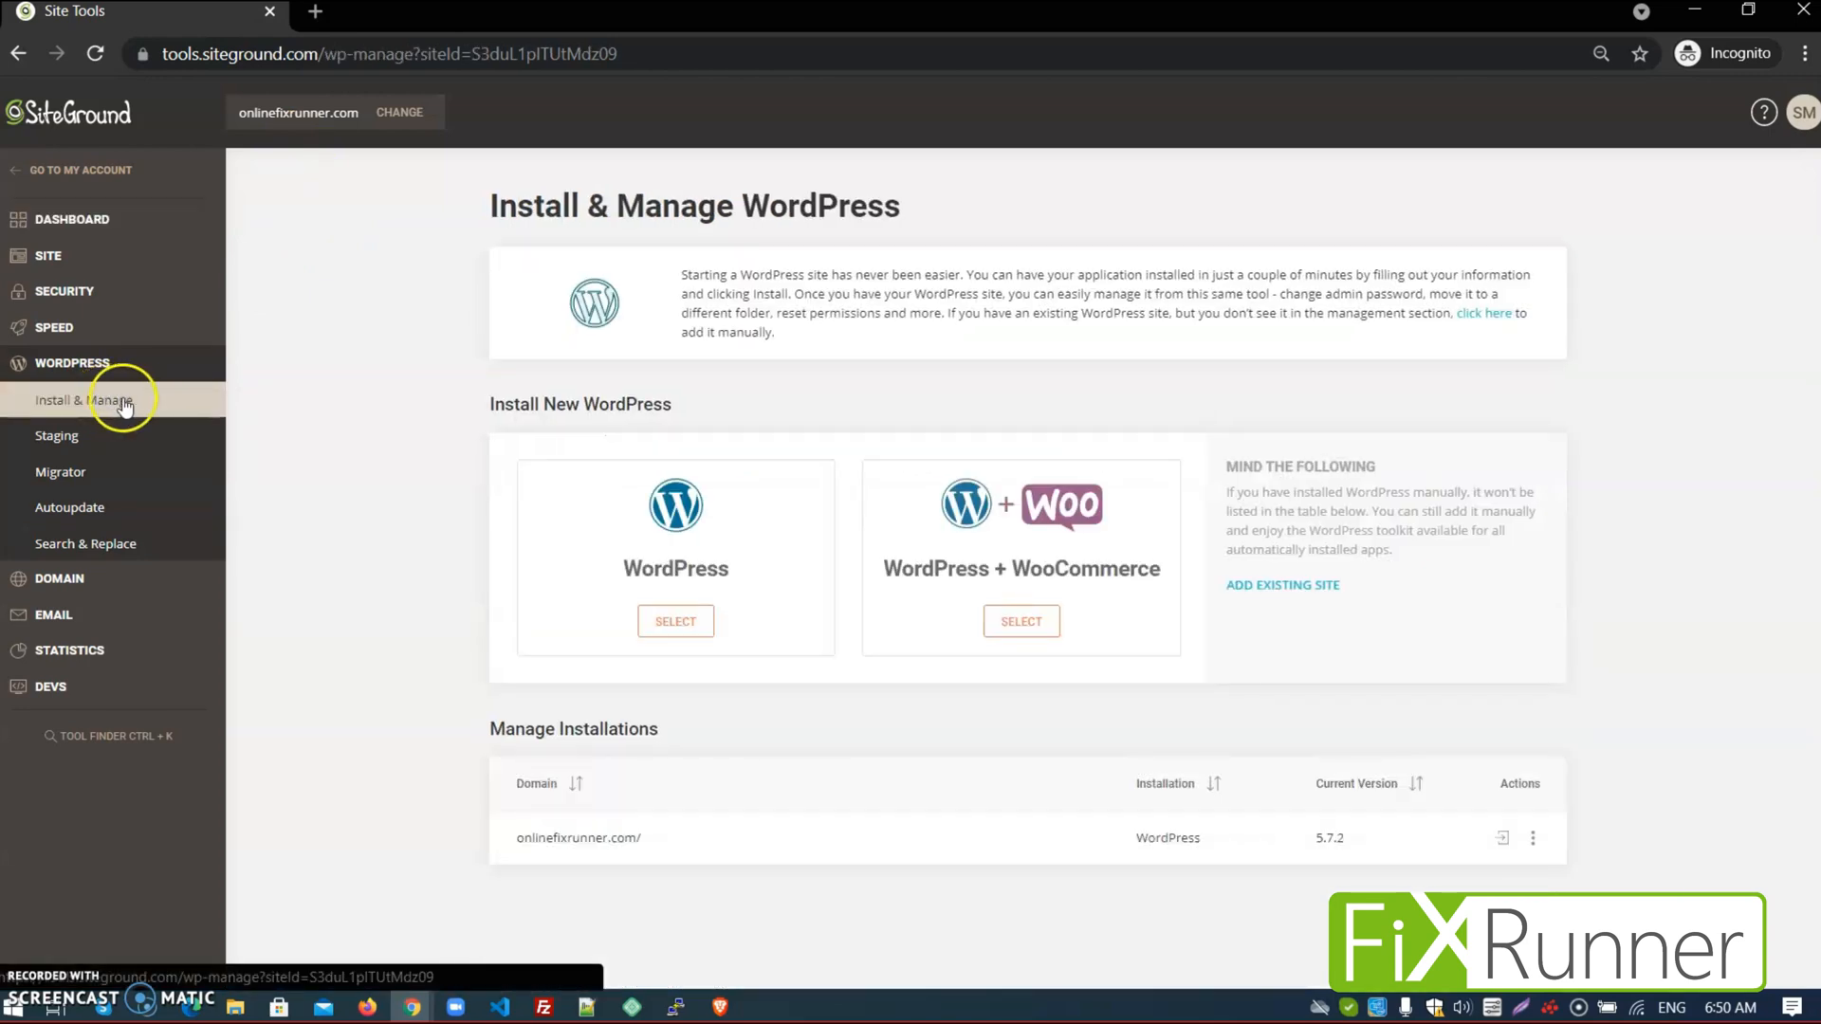
{"action": "left_click", "coordinate": [1496, 841]}
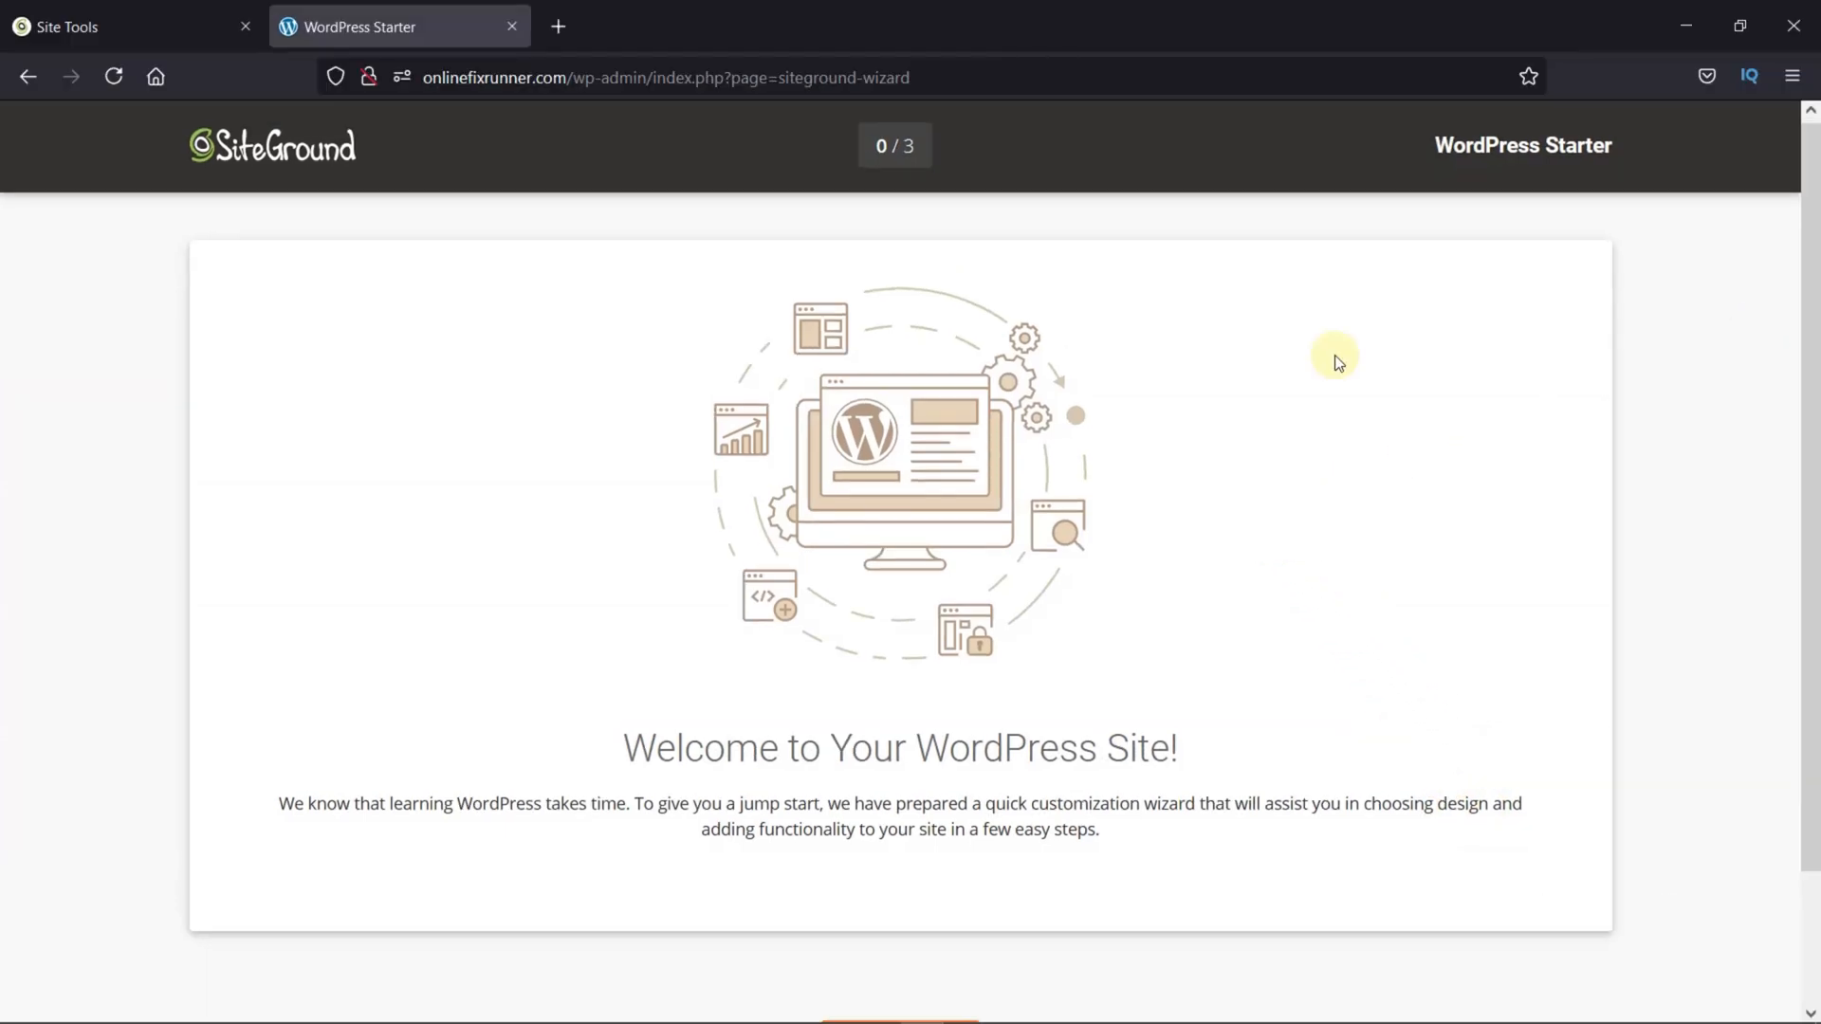
- Start the WordPress Starter wizard, then back out of it to the Dashboard
{"action": "scroll", "coordinate": [1210, 569], "scroll_direction": "down", "scroll_amount": 3}
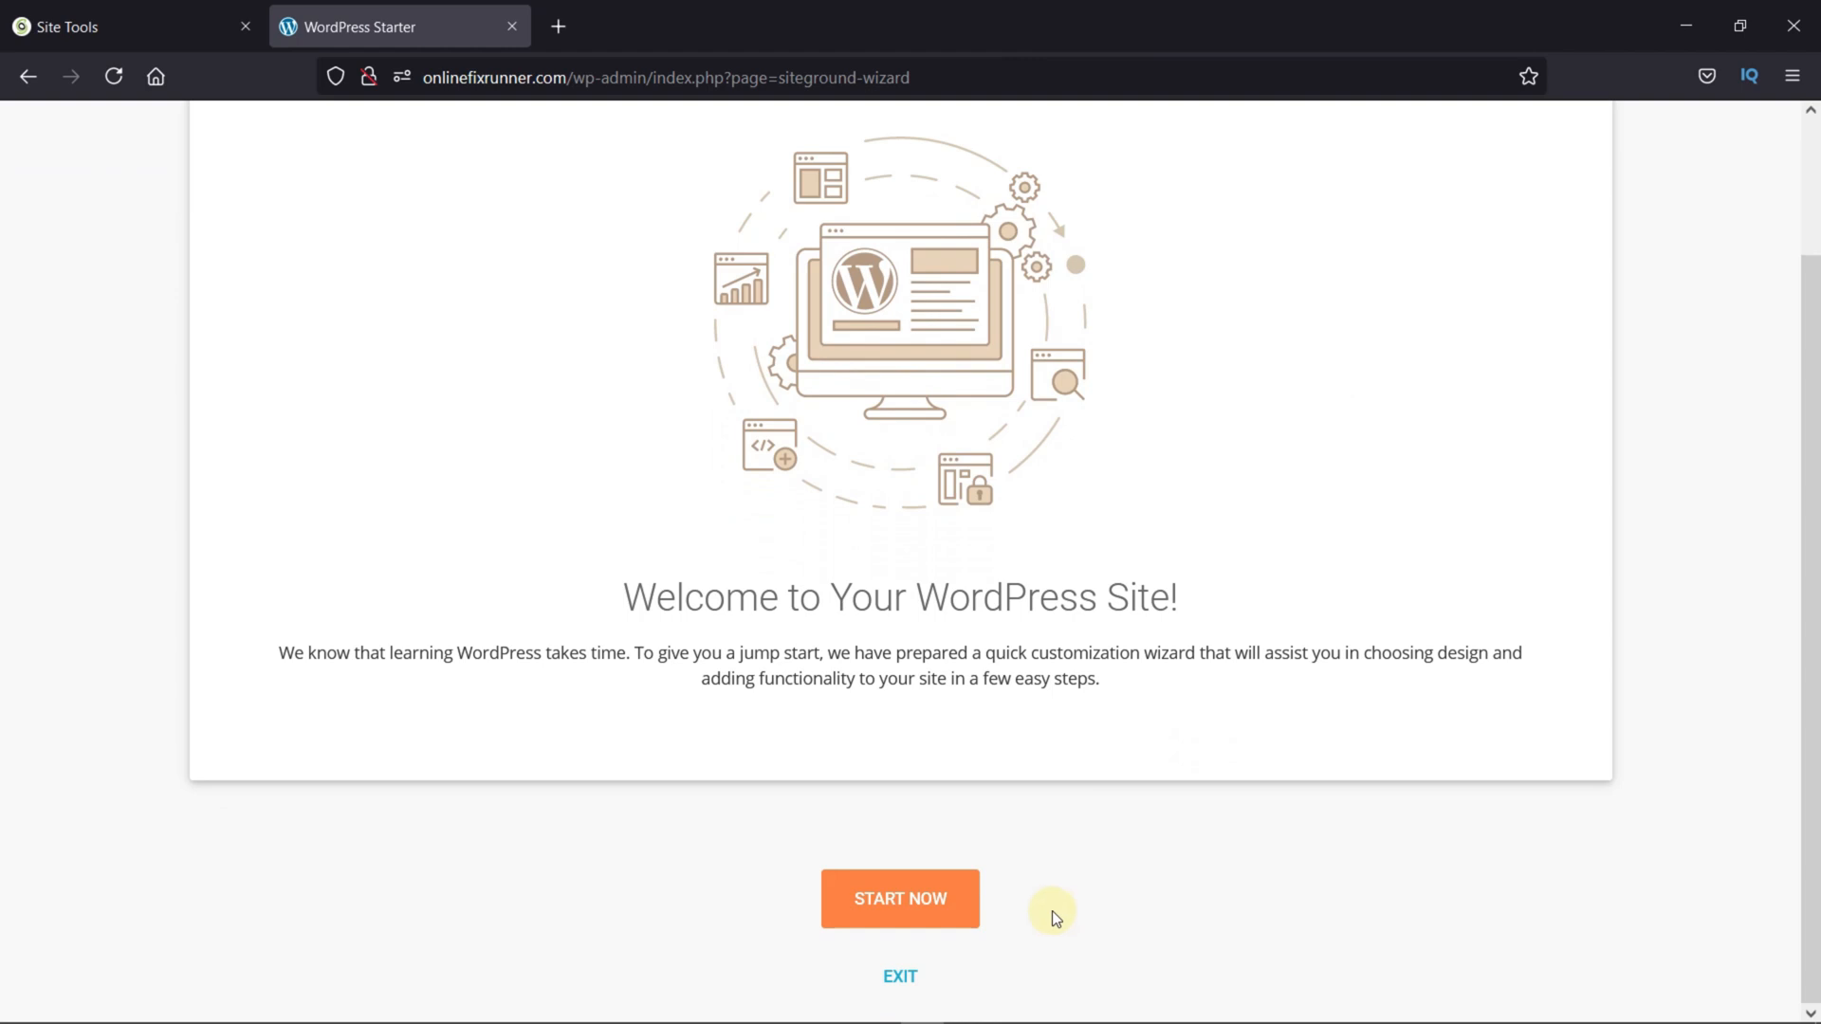
{"action": "left_click", "coordinate": [900, 901]}
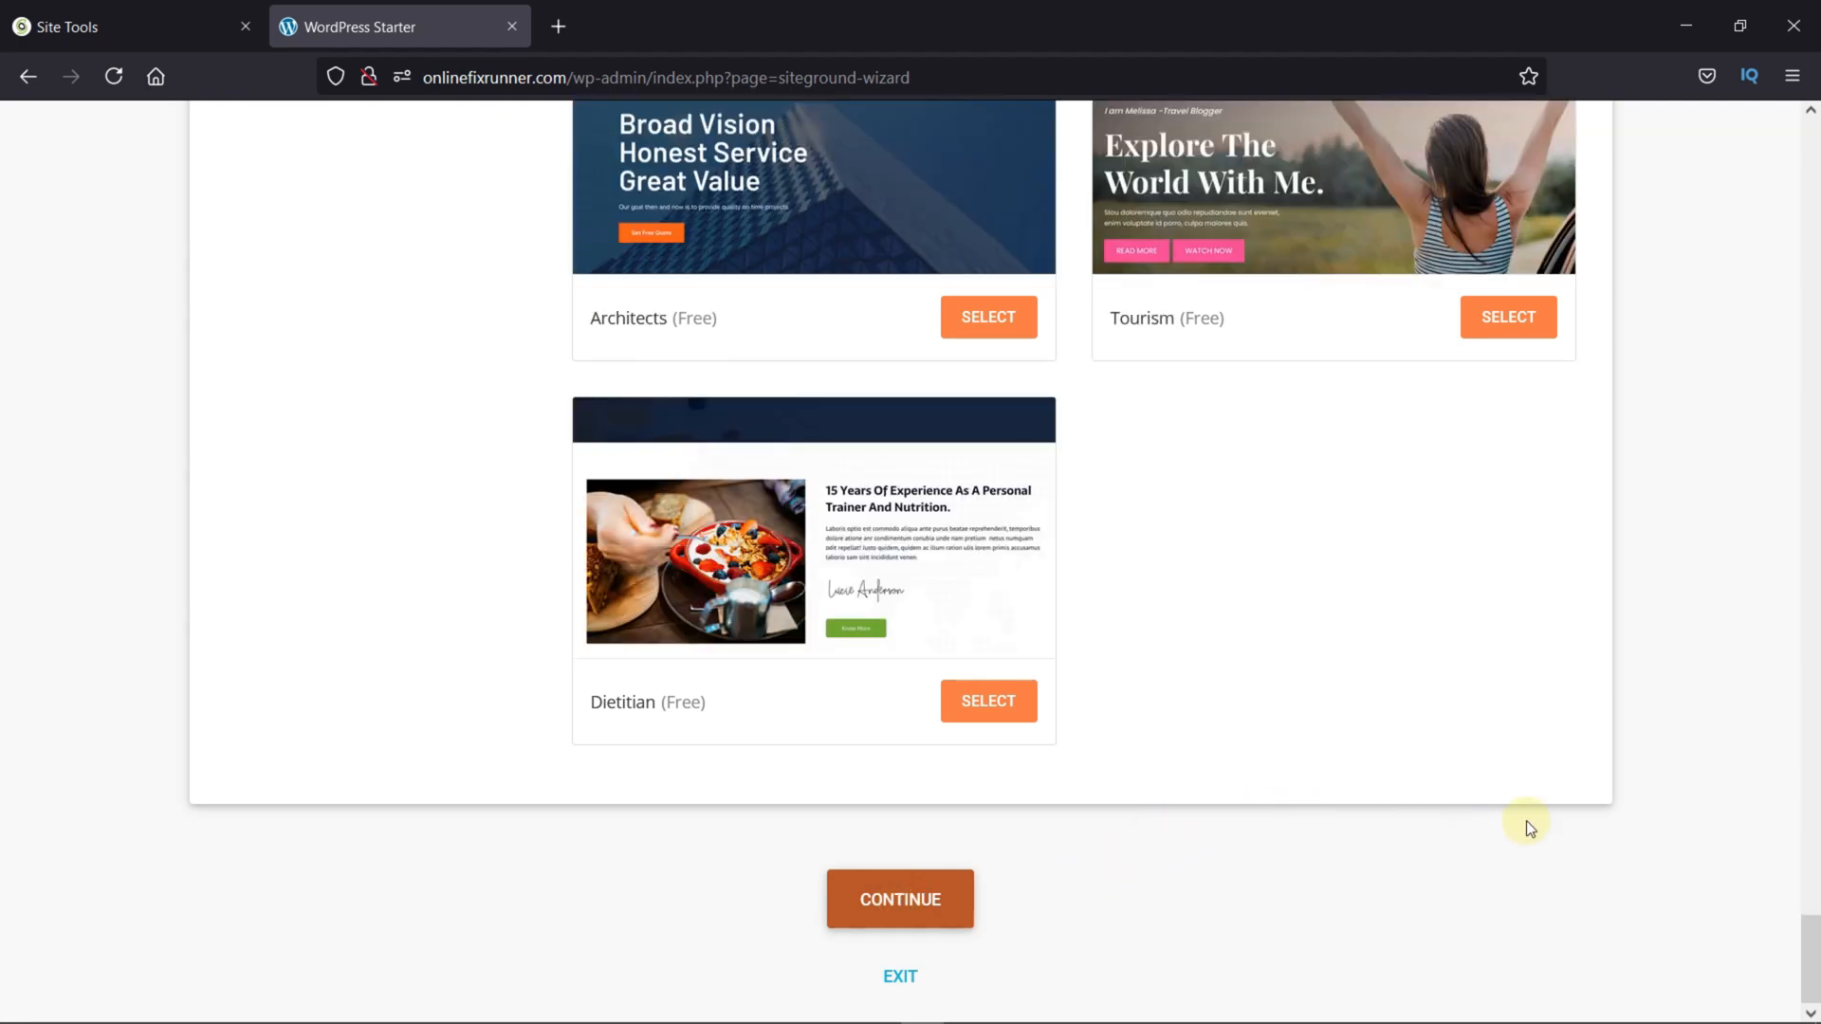
{"action": "scroll", "coordinate": [1686, 768], "scroll_direction": "up", "scroll_amount": 12}
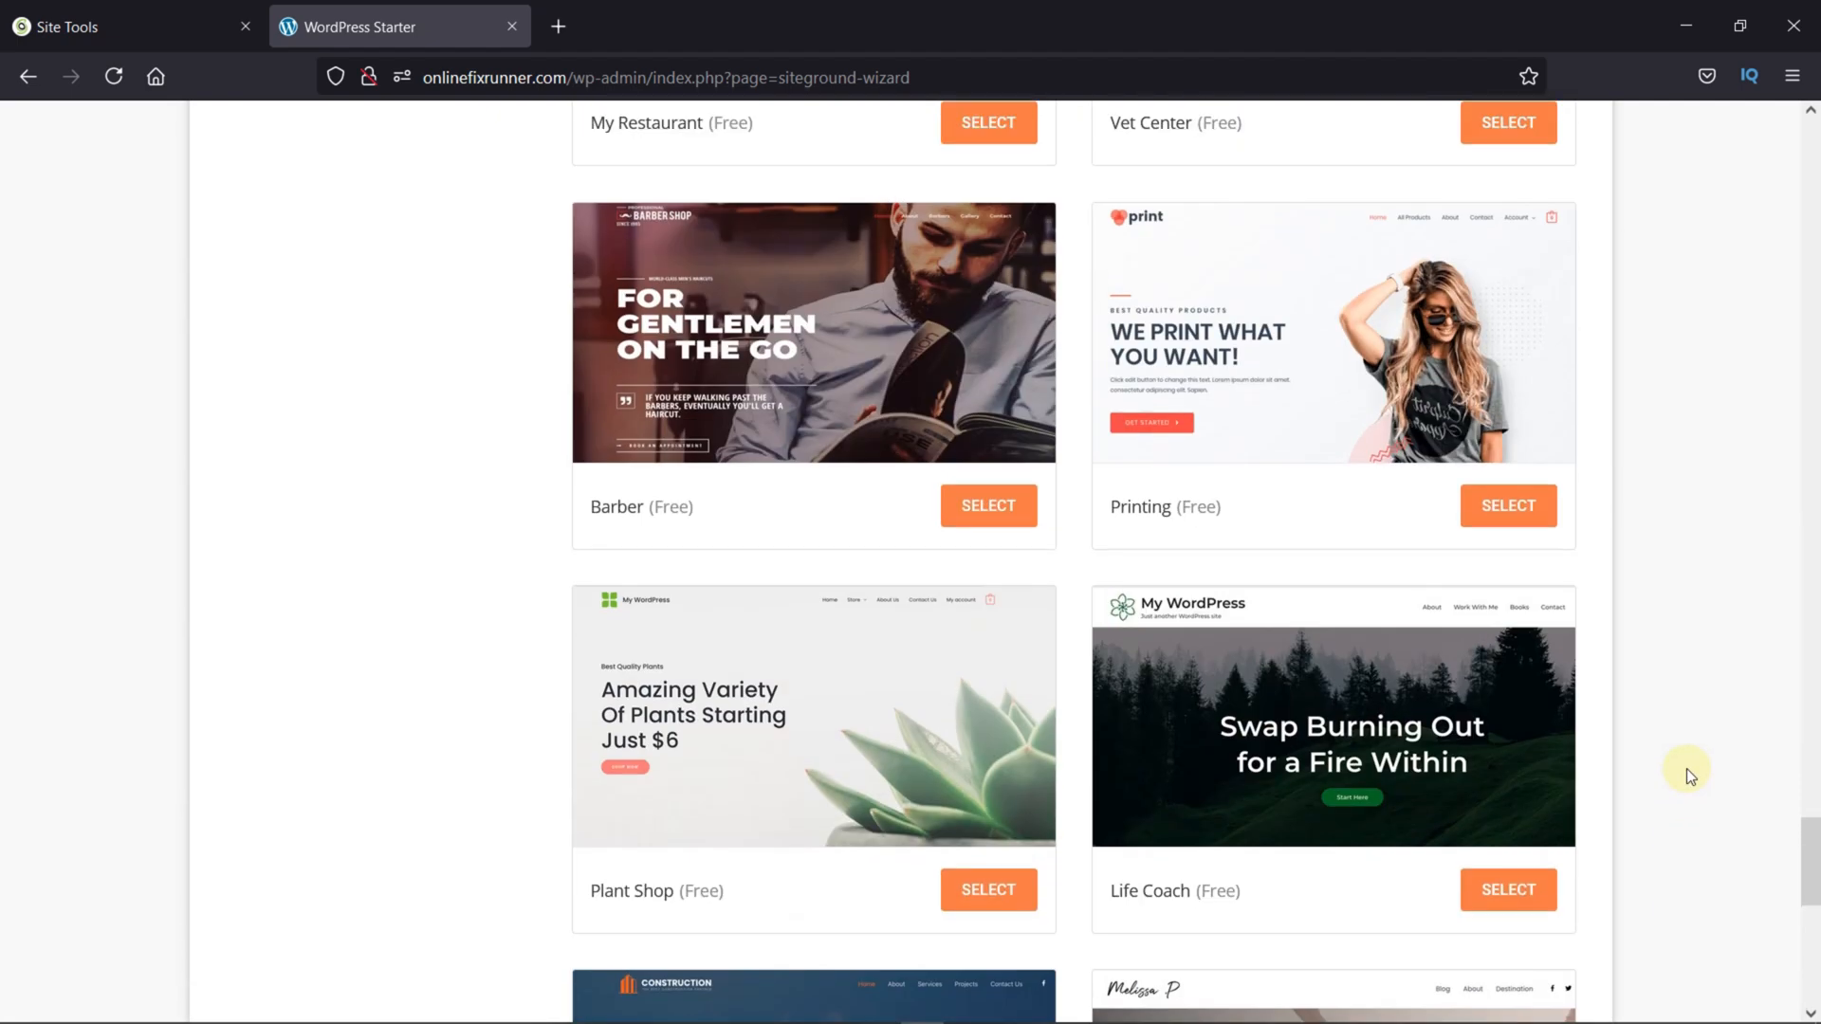
{"action": "scroll", "coordinate": [1686, 769], "scroll_direction": "up", "scroll_amount": 15}
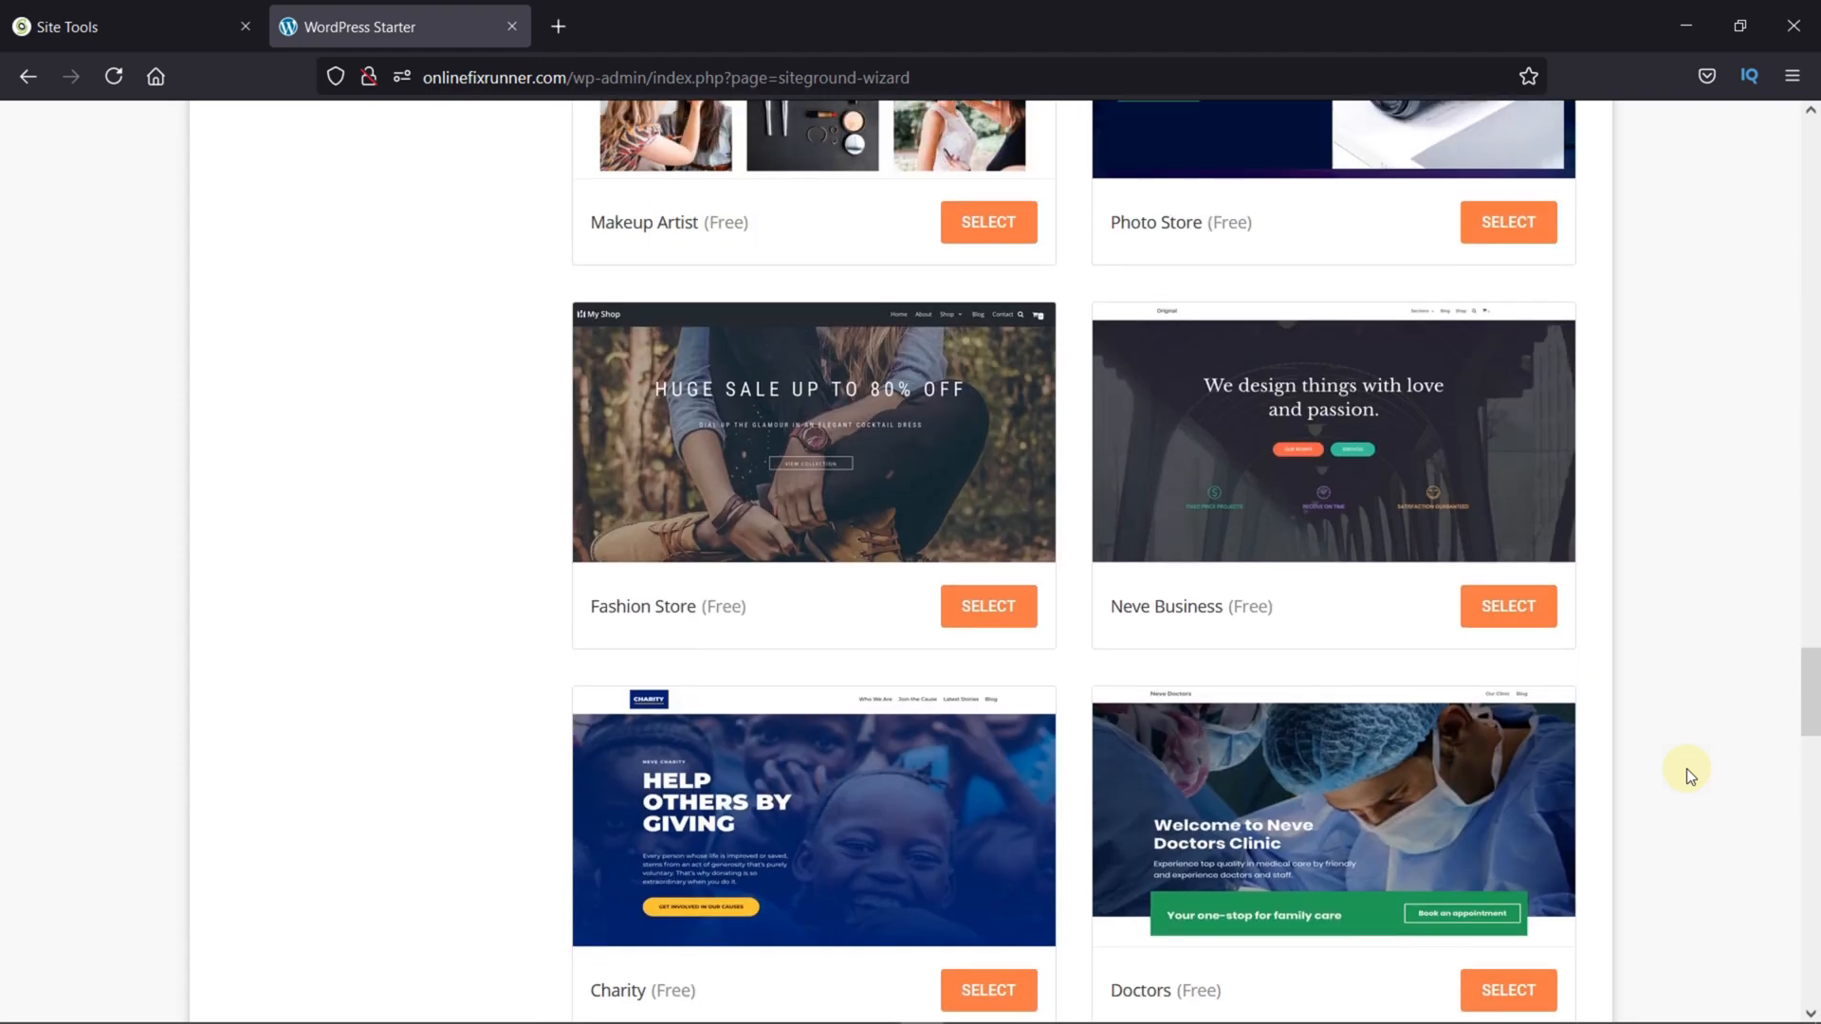
{"action": "scroll", "coordinate": [1687, 768], "scroll_direction": "up", "scroll_amount": 7}
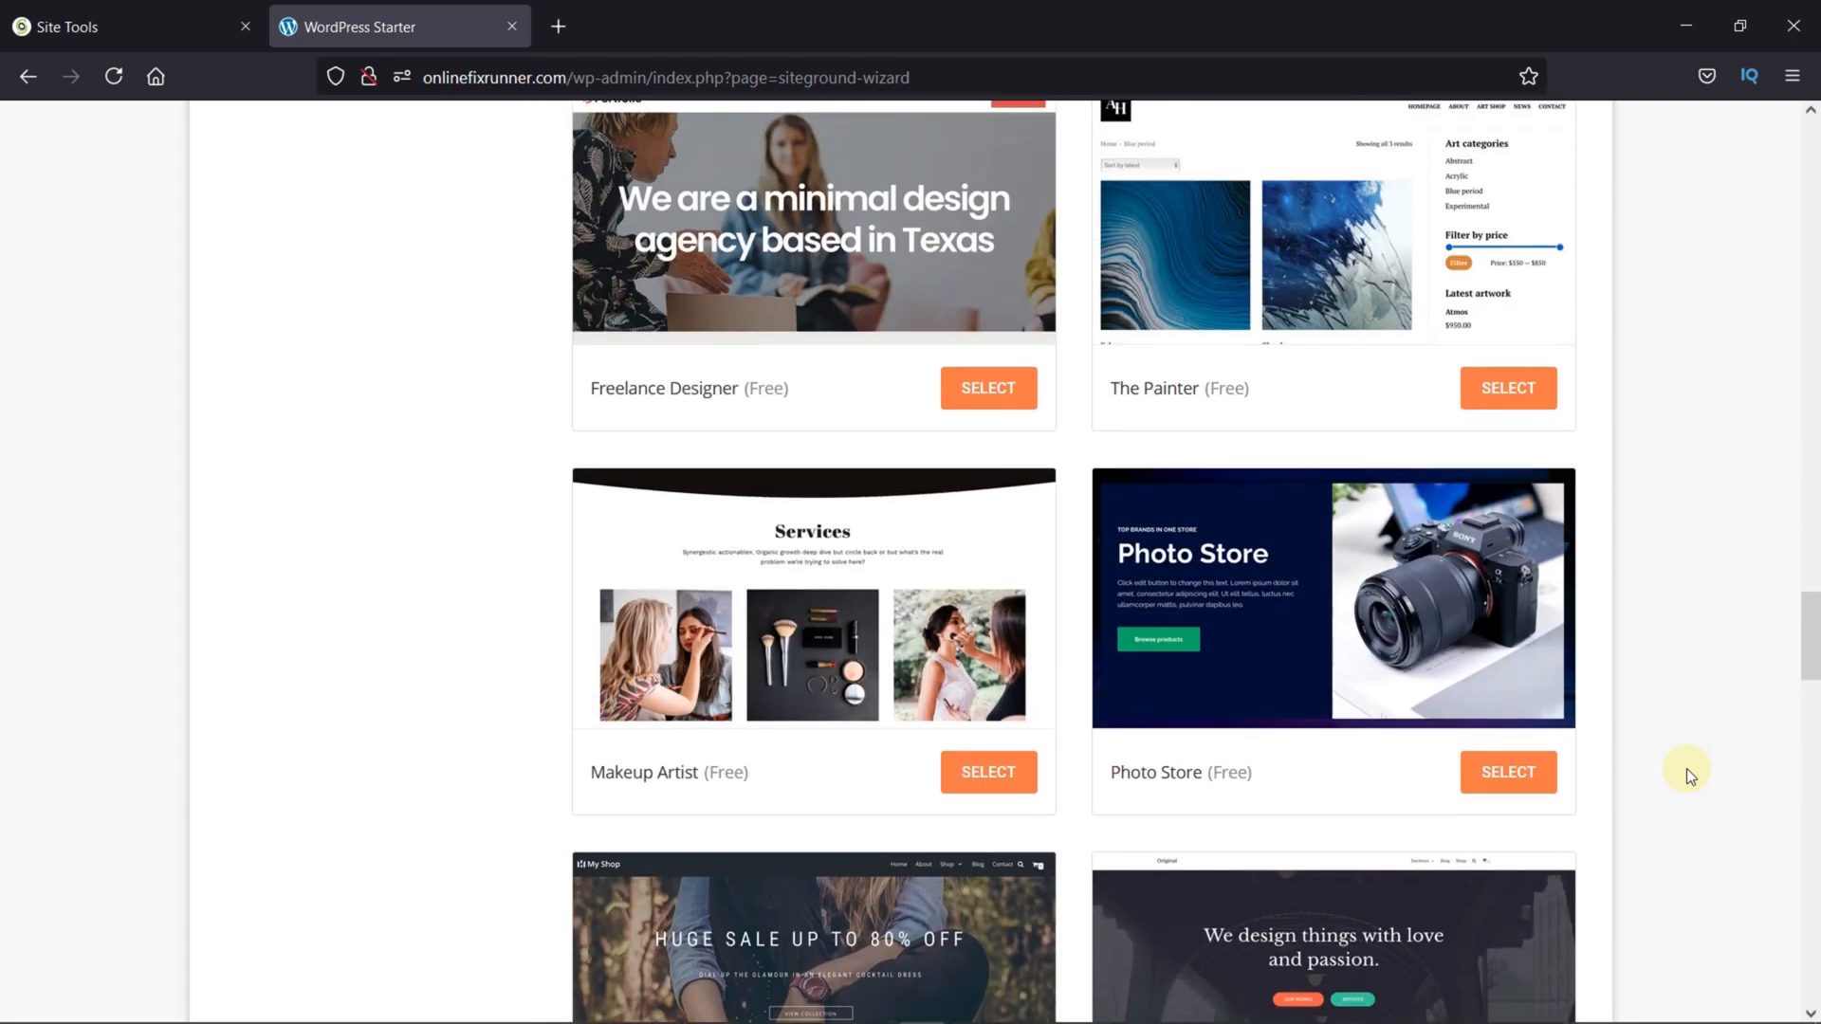
{"action": "scroll", "coordinate": [1686, 768], "scroll_direction": "up", "scroll_amount": 20}
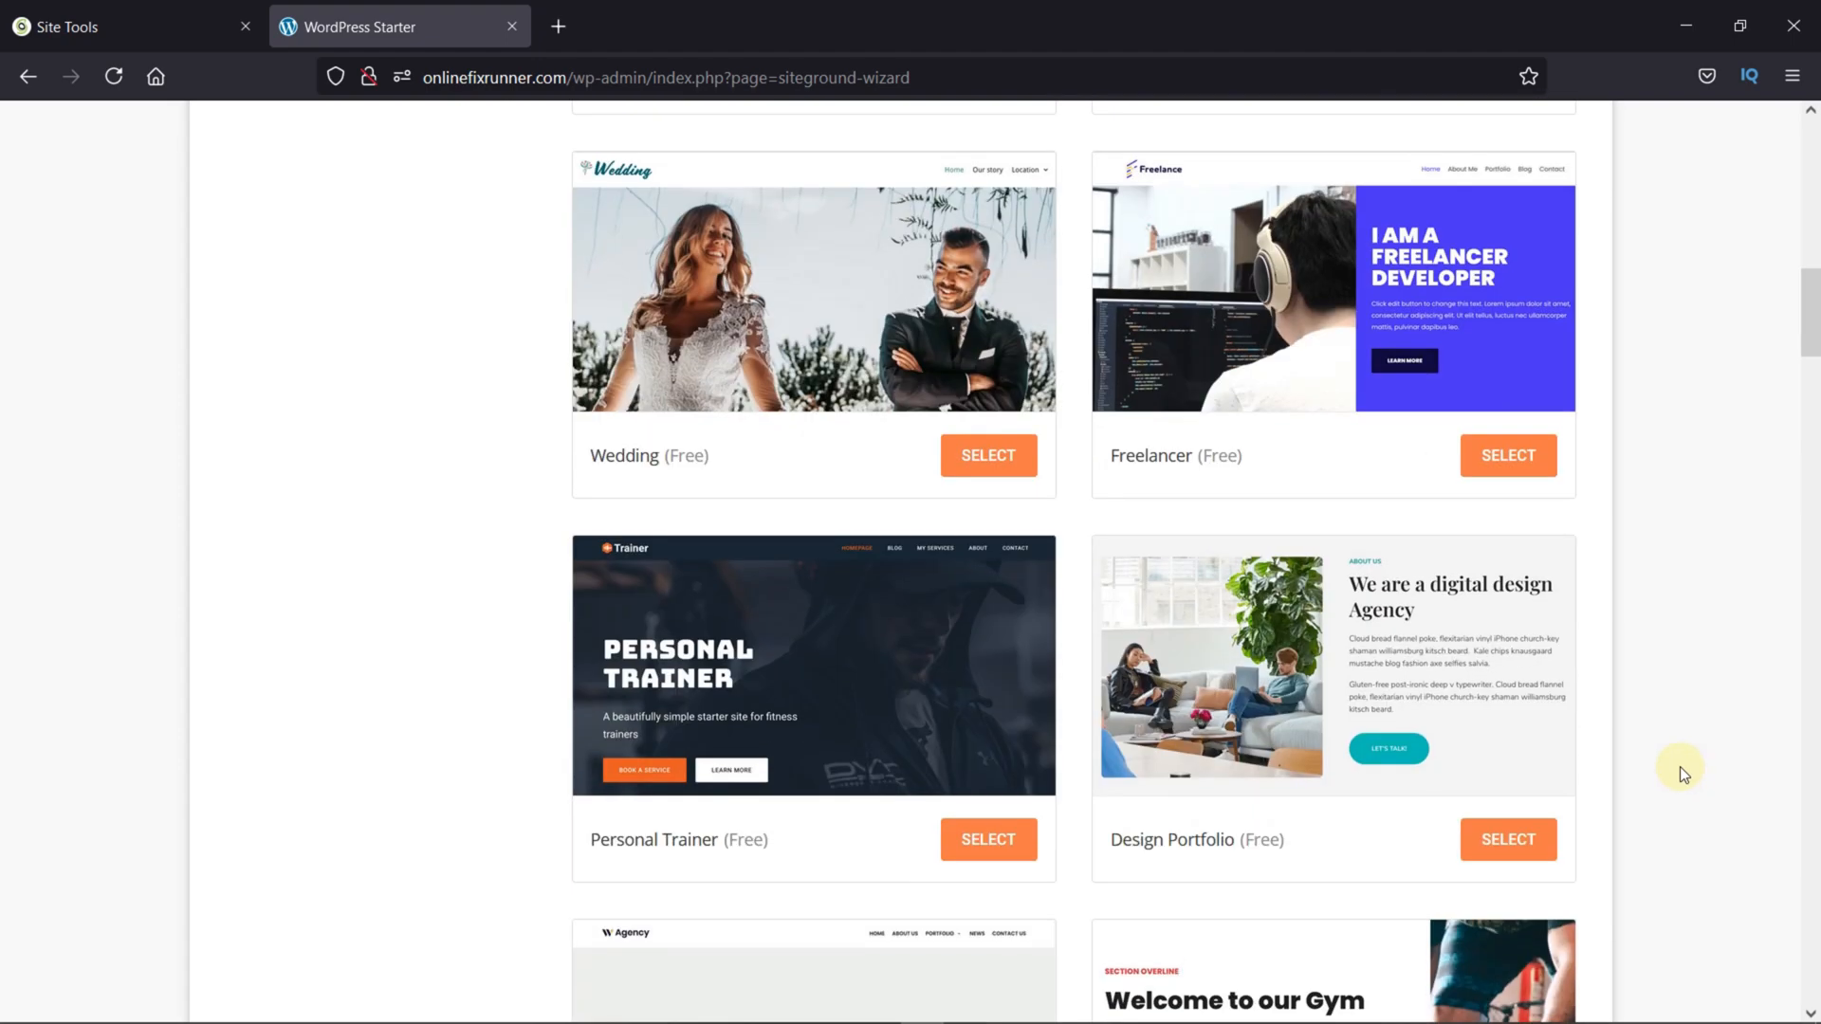
{"action": "scroll", "coordinate": [1677, 767], "scroll_direction": "up", "scroll_amount": 7}
{"action": "scroll", "coordinate": [1675, 770], "scroll_direction": "up", "scroll_amount": 2}
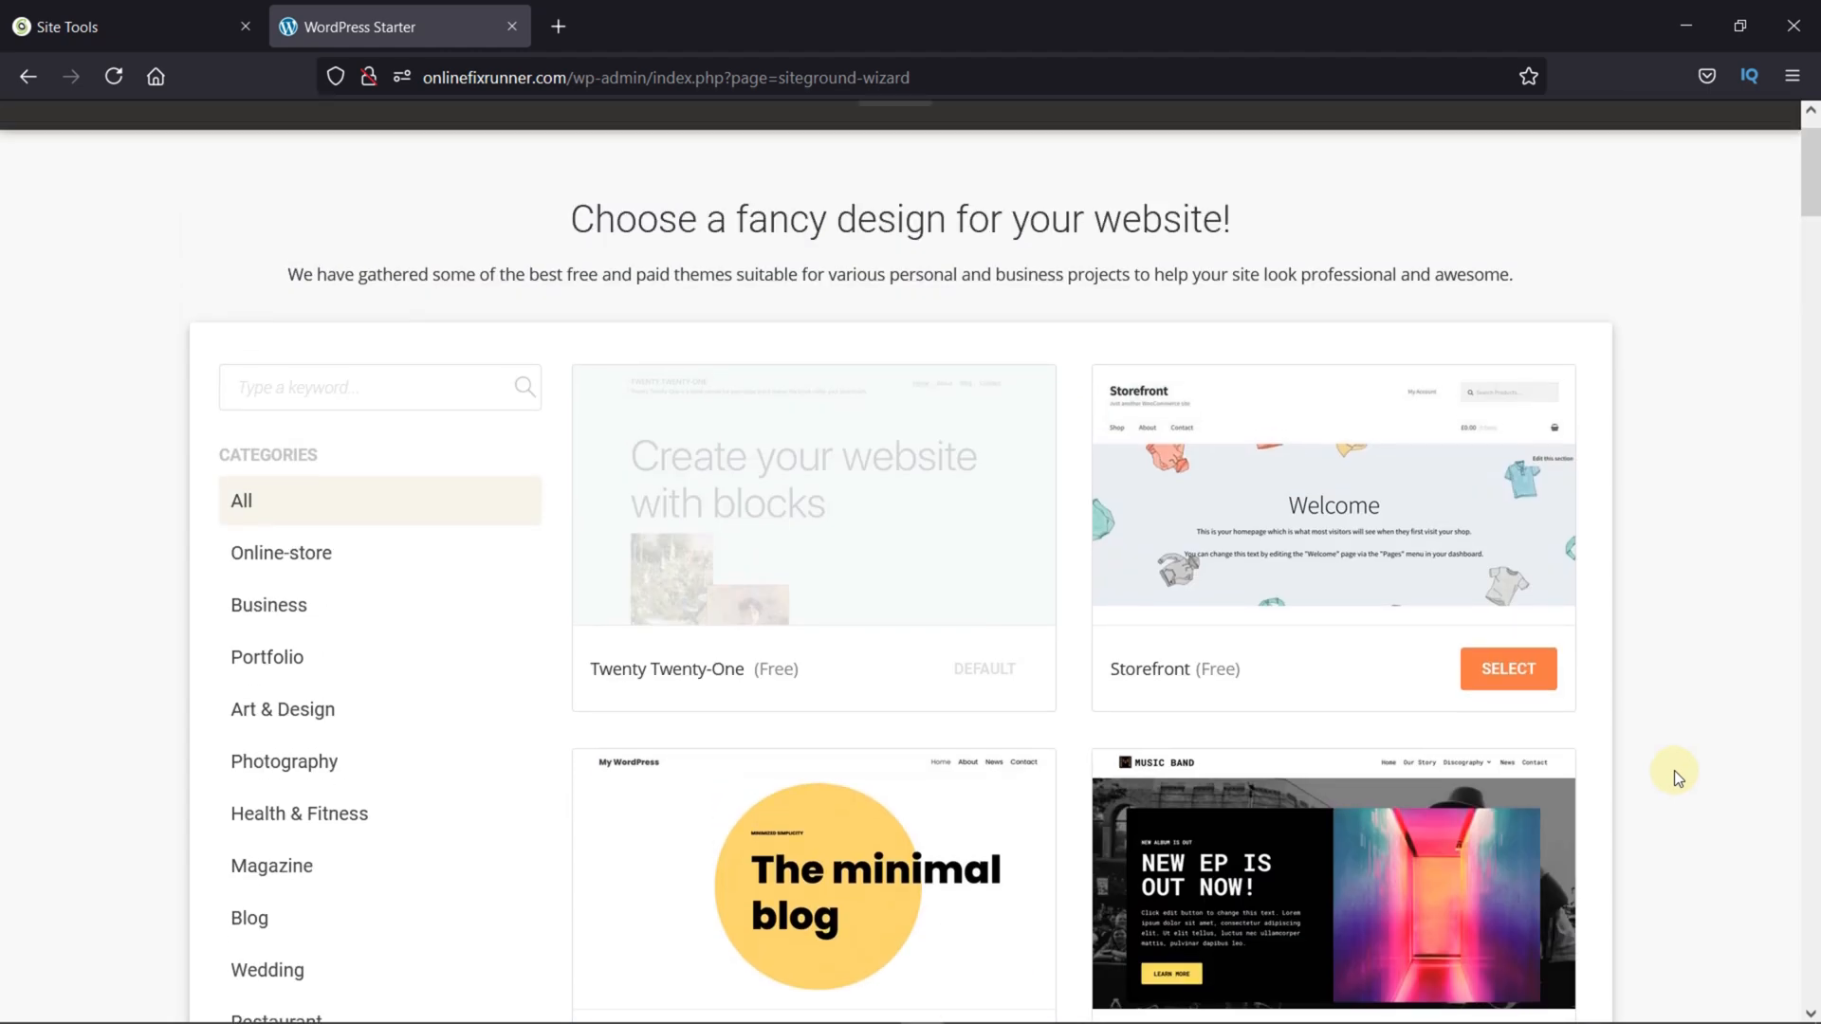
{"action": "scroll", "coordinate": [1660, 755], "scroll_direction": "down", "scroll_amount": 1}
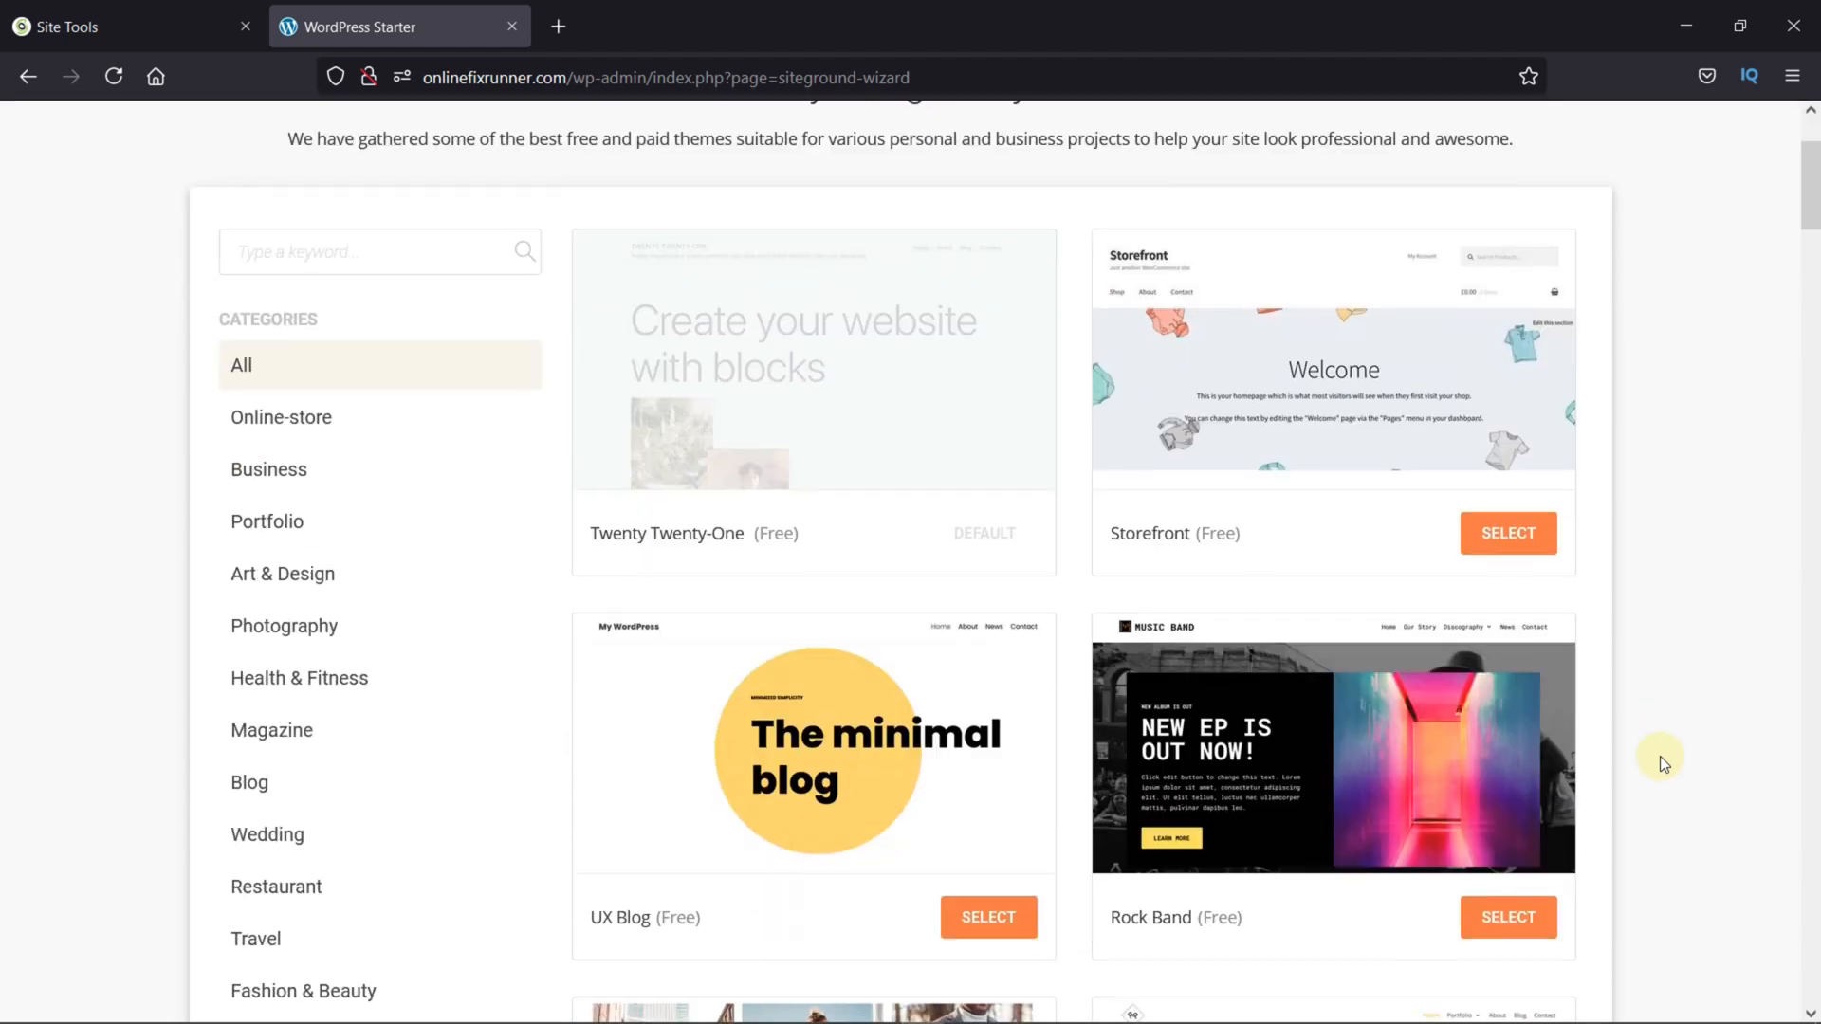
{"action": "scroll", "coordinate": [1688, 512], "scroll_direction": "up", "scroll_amount": 2}
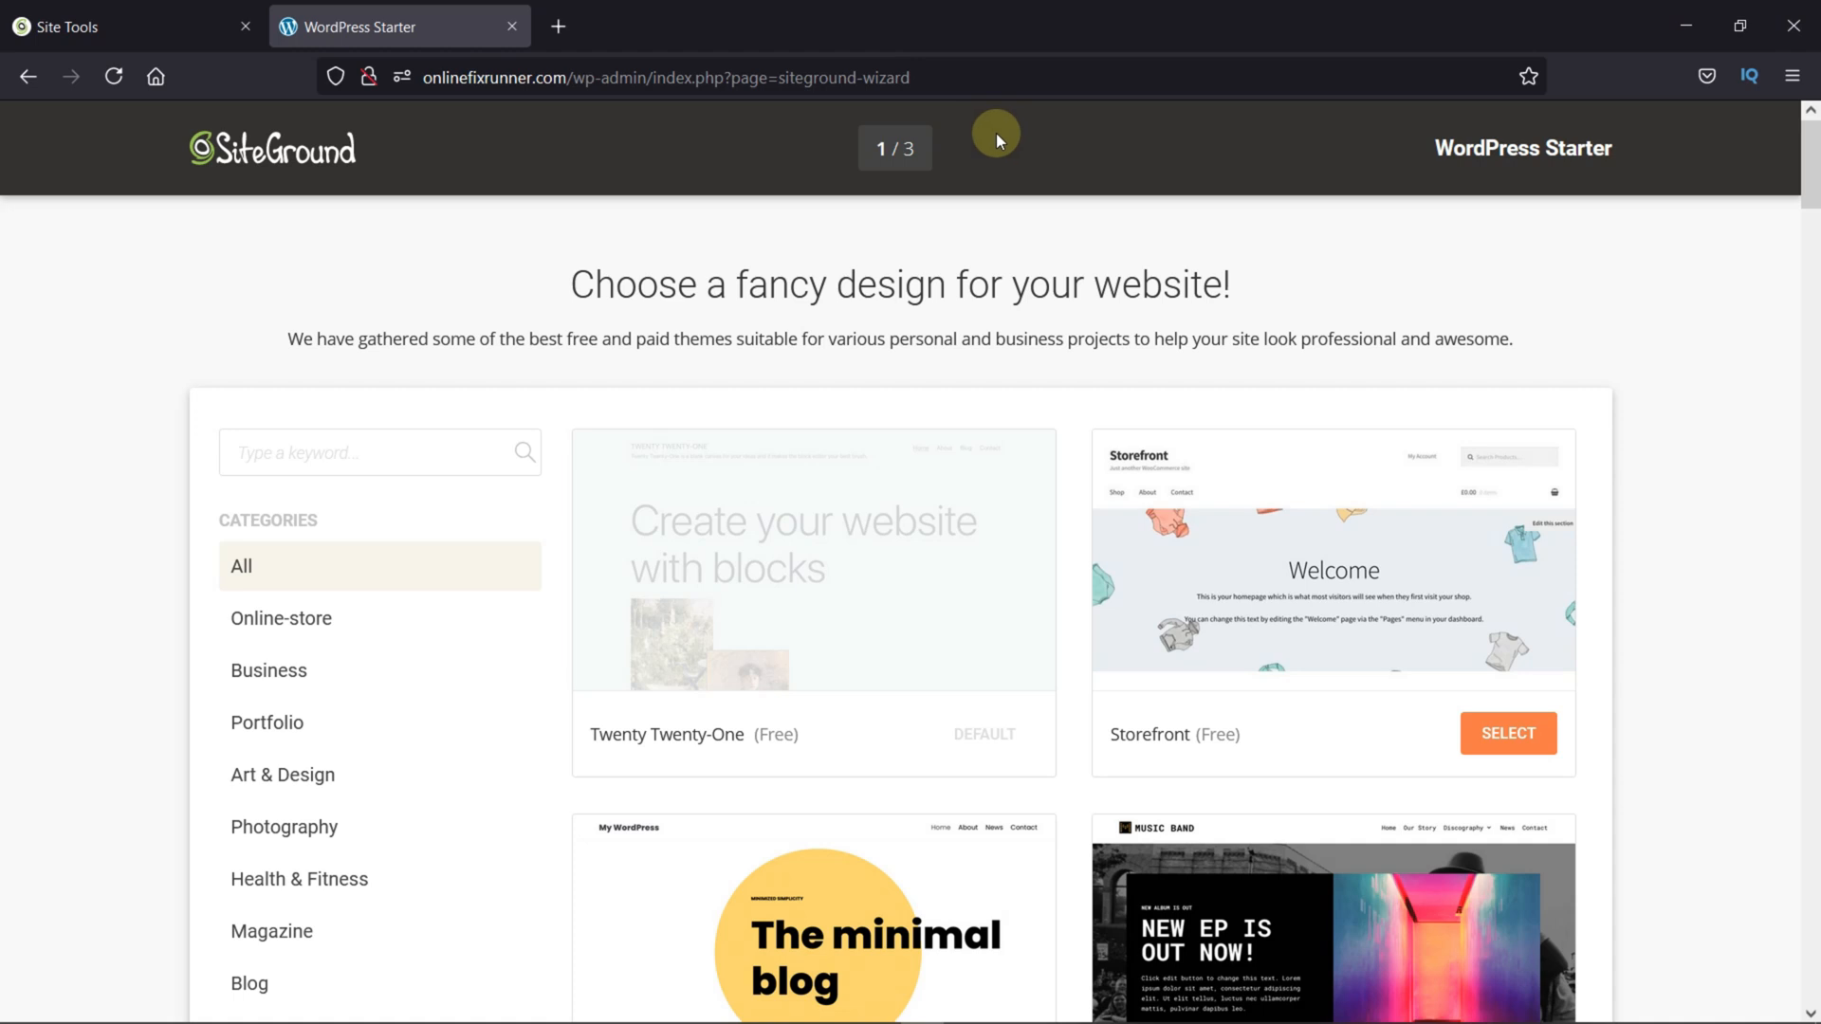
{"action": "left_click", "coordinate": [21, 76]}
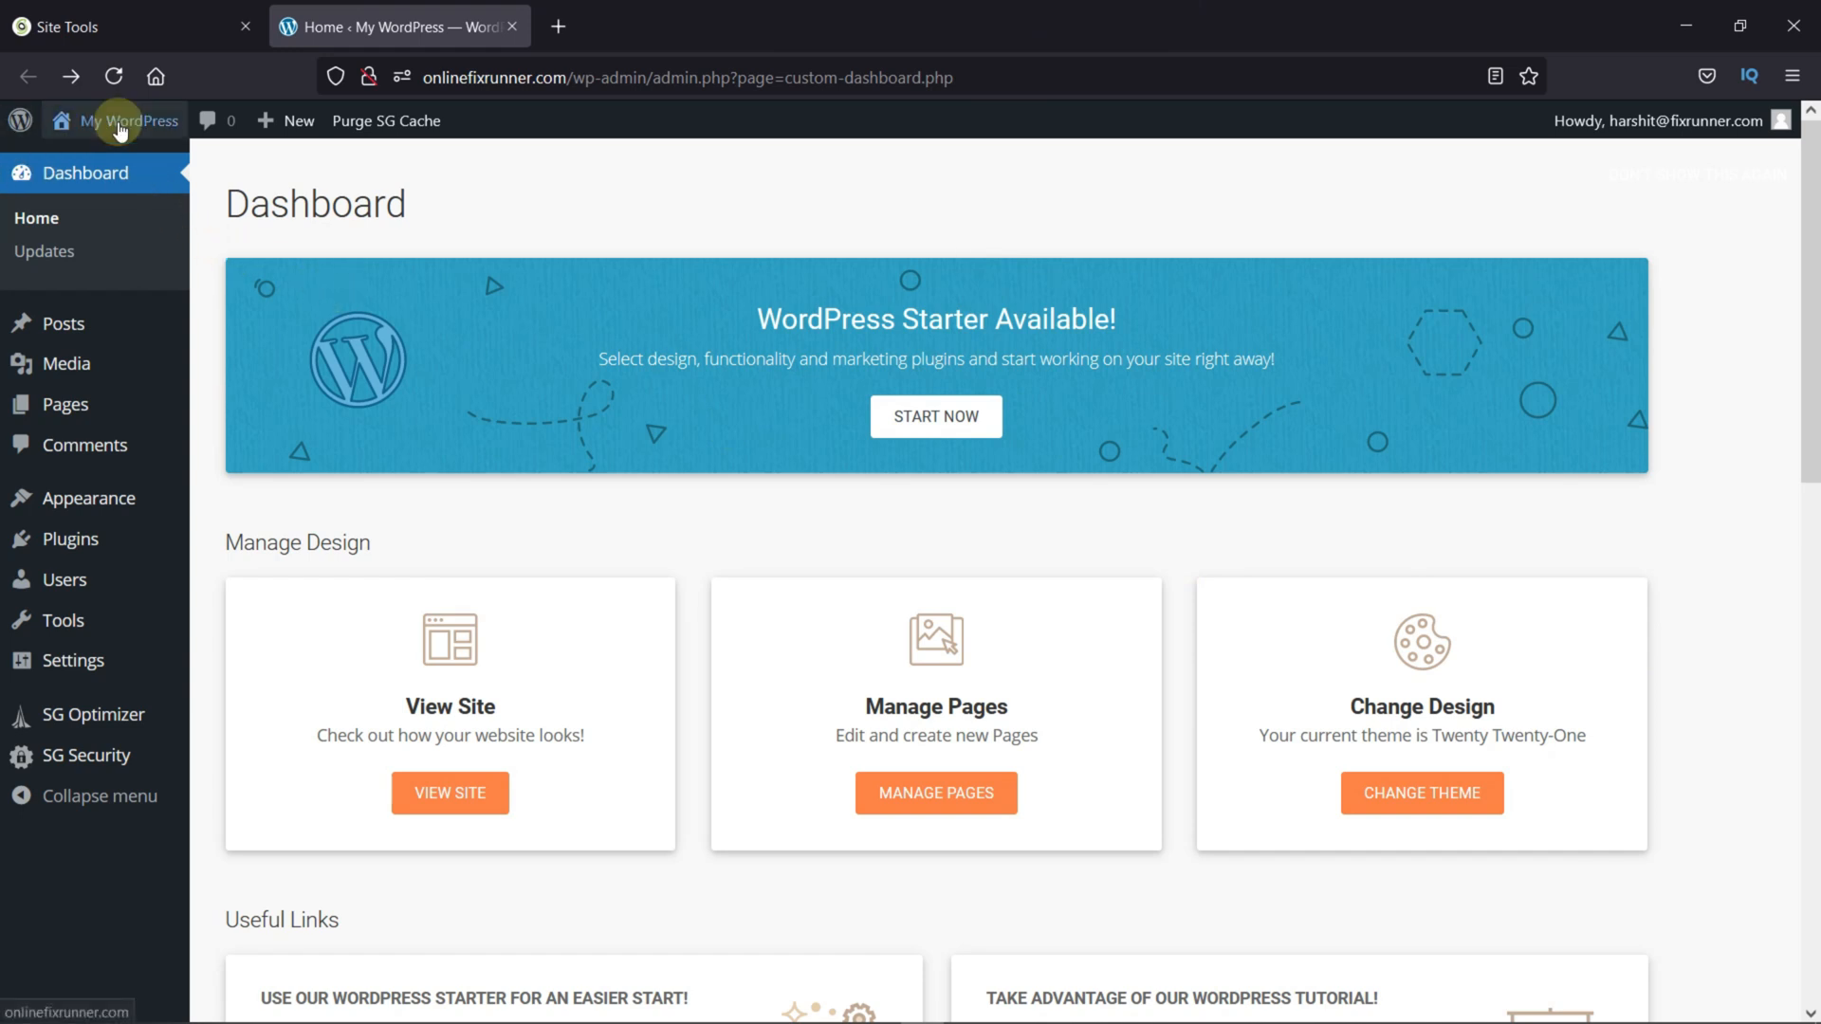
- Open the live site in a new tab, check its connection security, and return to Site Tools
{"action": "middle_click", "coordinate": [124, 150]}
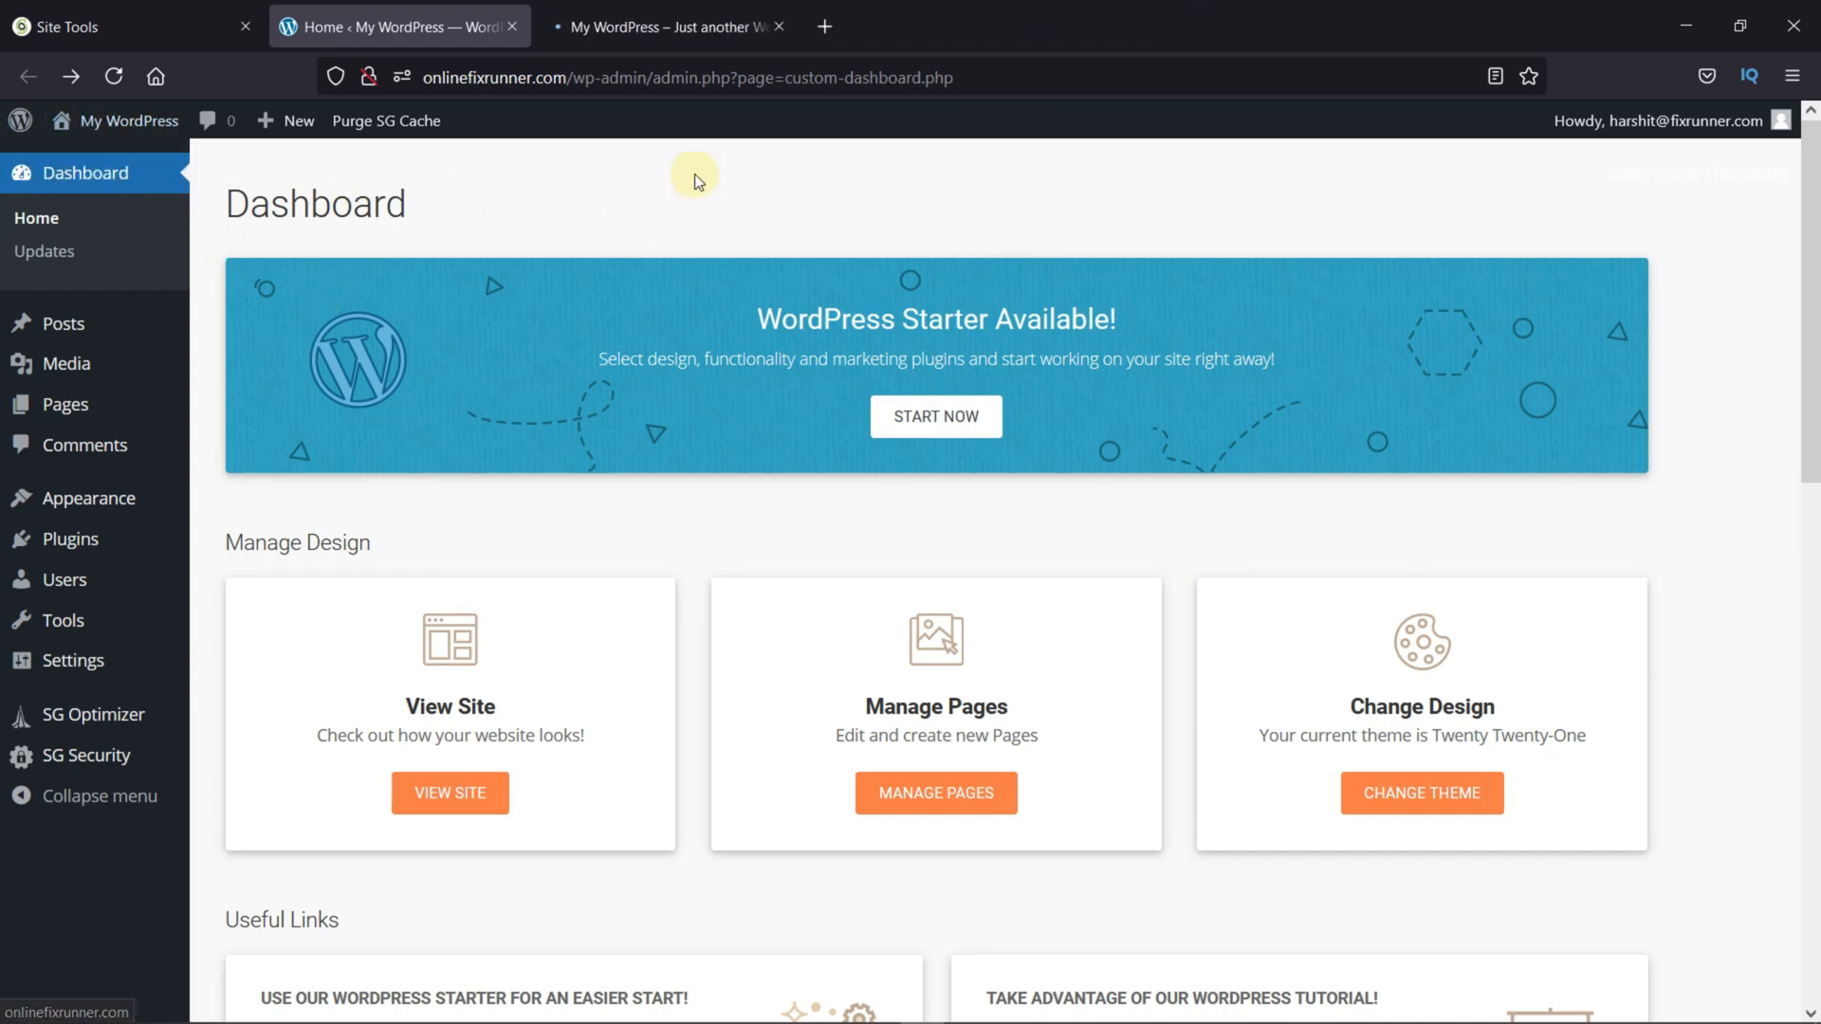
{"action": "left_click", "coordinate": [720, 22]}
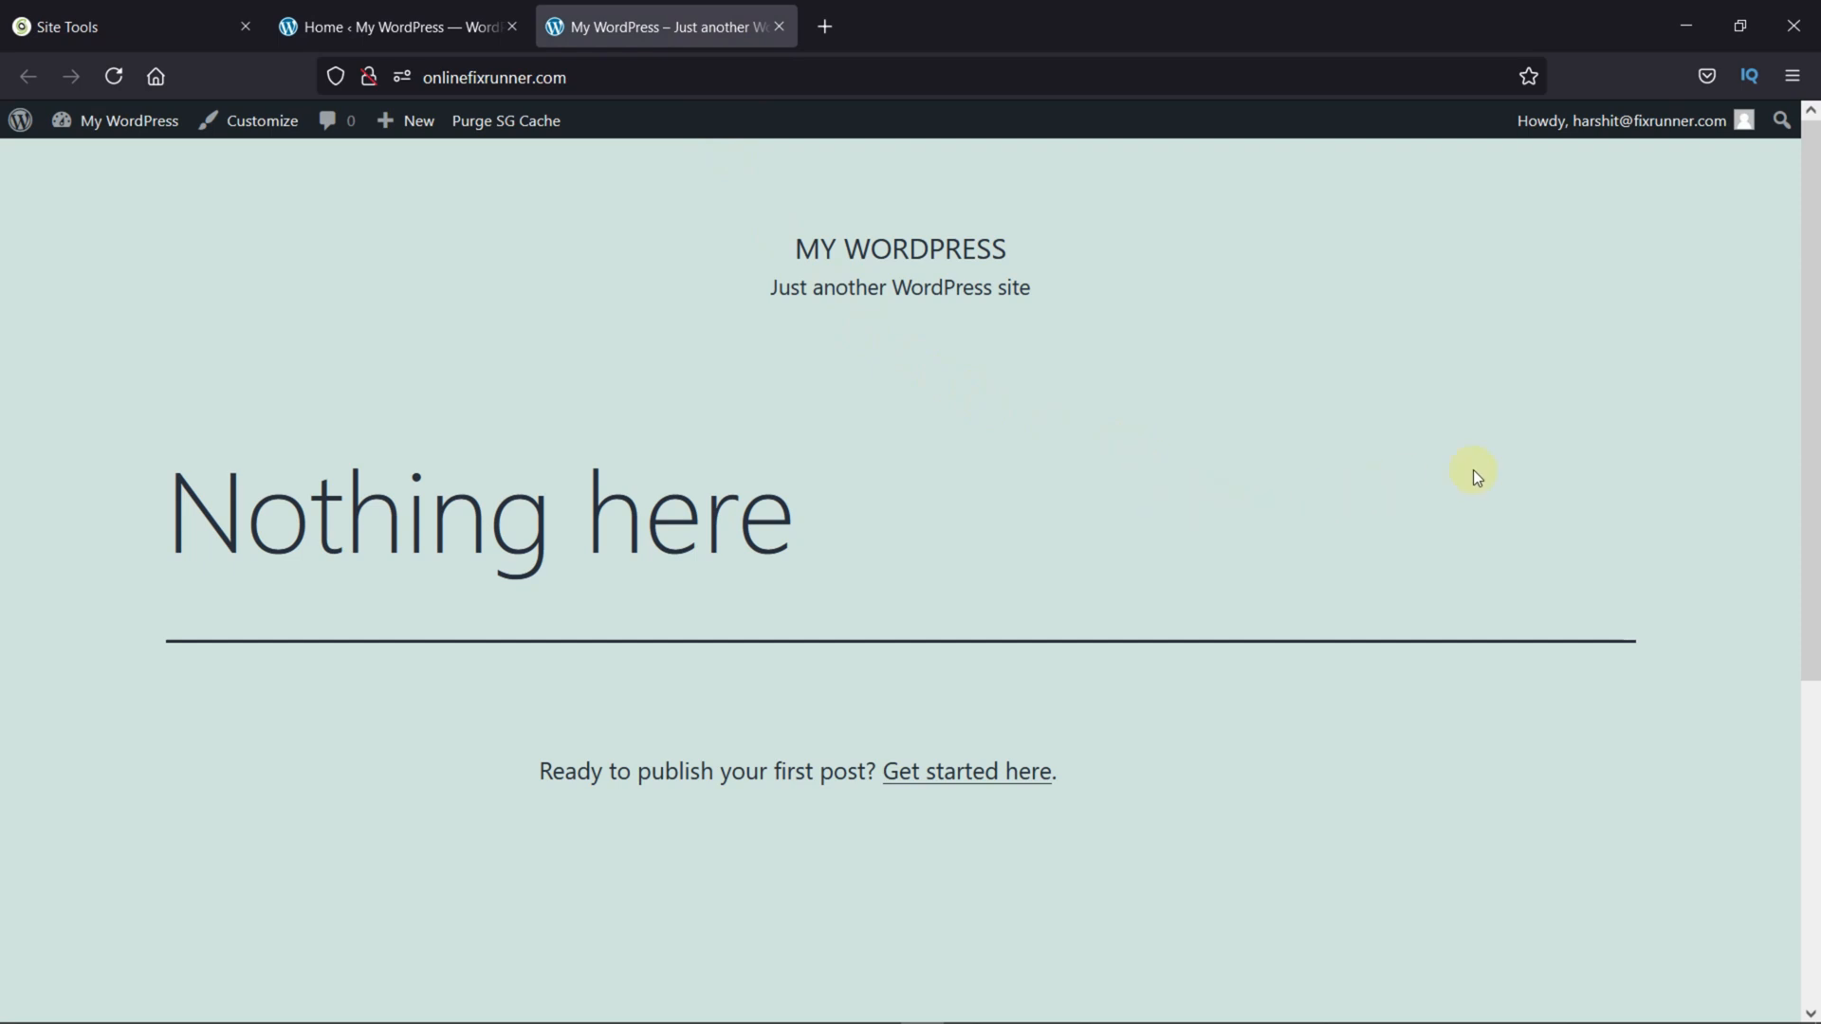
{"action": "scroll", "coordinate": [1472, 470], "scroll_direction": "down", "scroll_amount": 5}
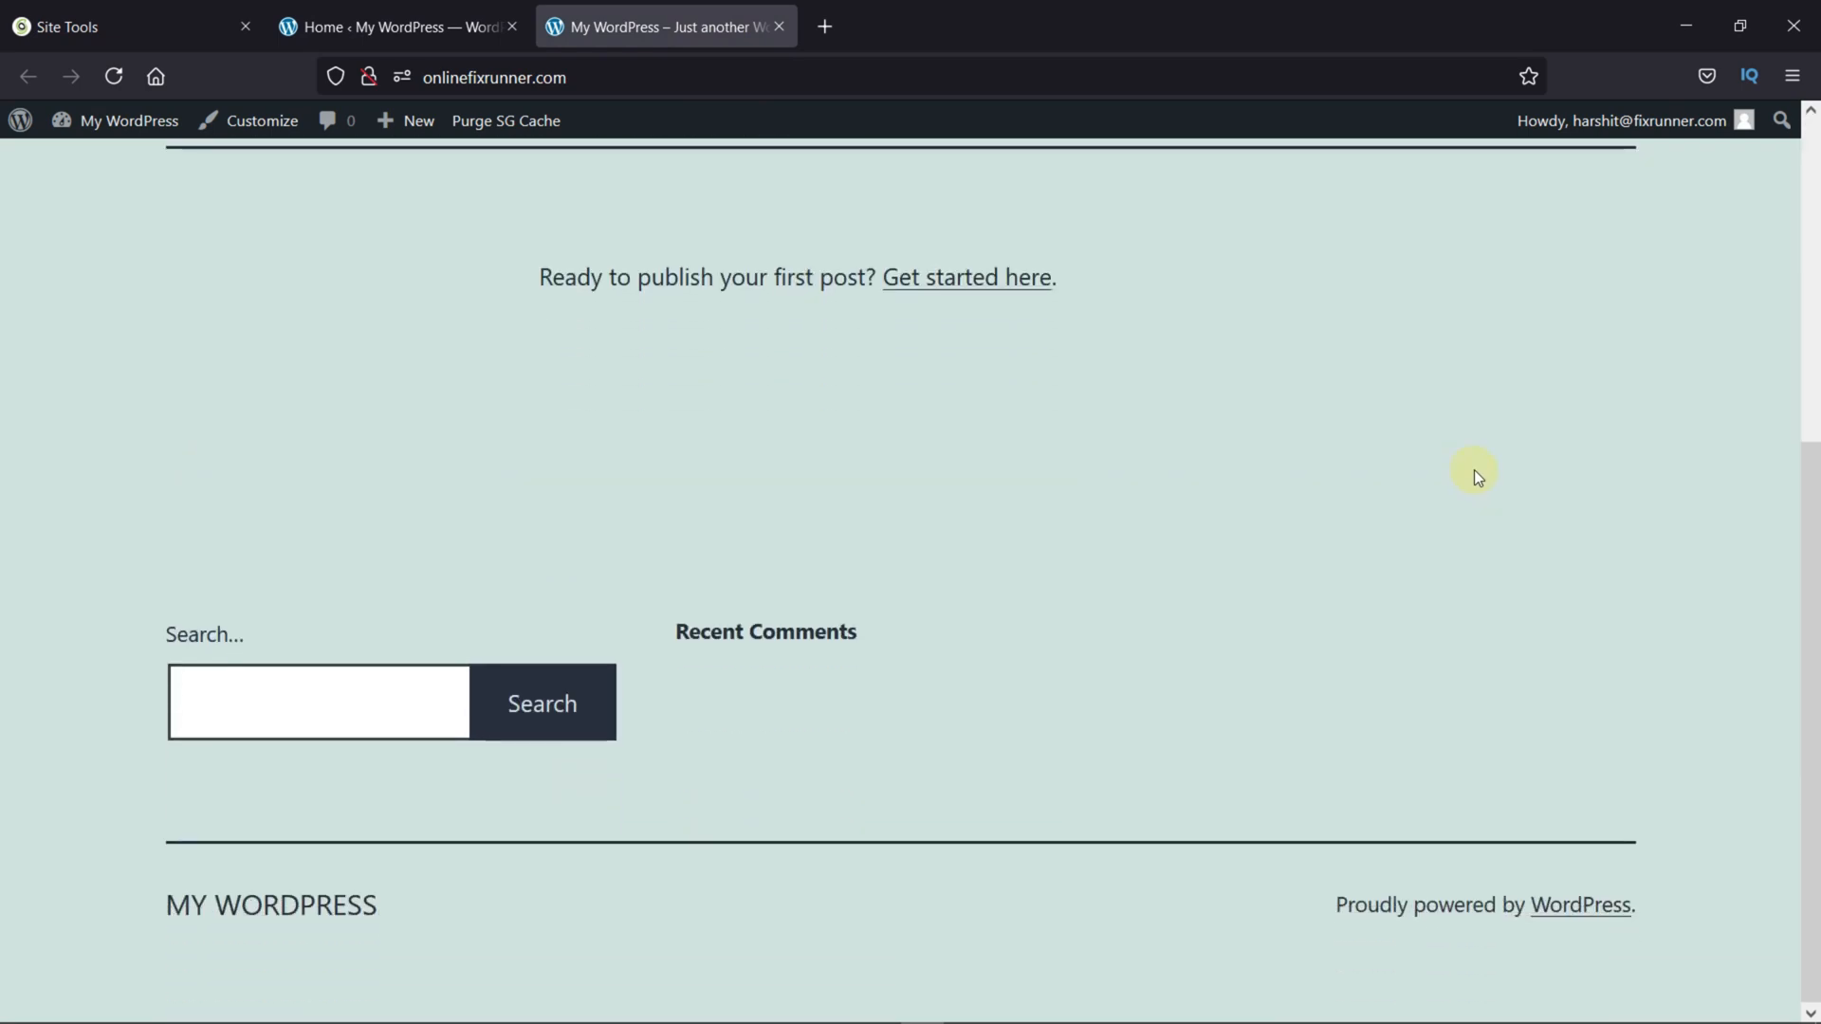
{"action": "scroll", "coordinate": [1474, 470], "scroll_direction": "up", "scroll_amount": 5}
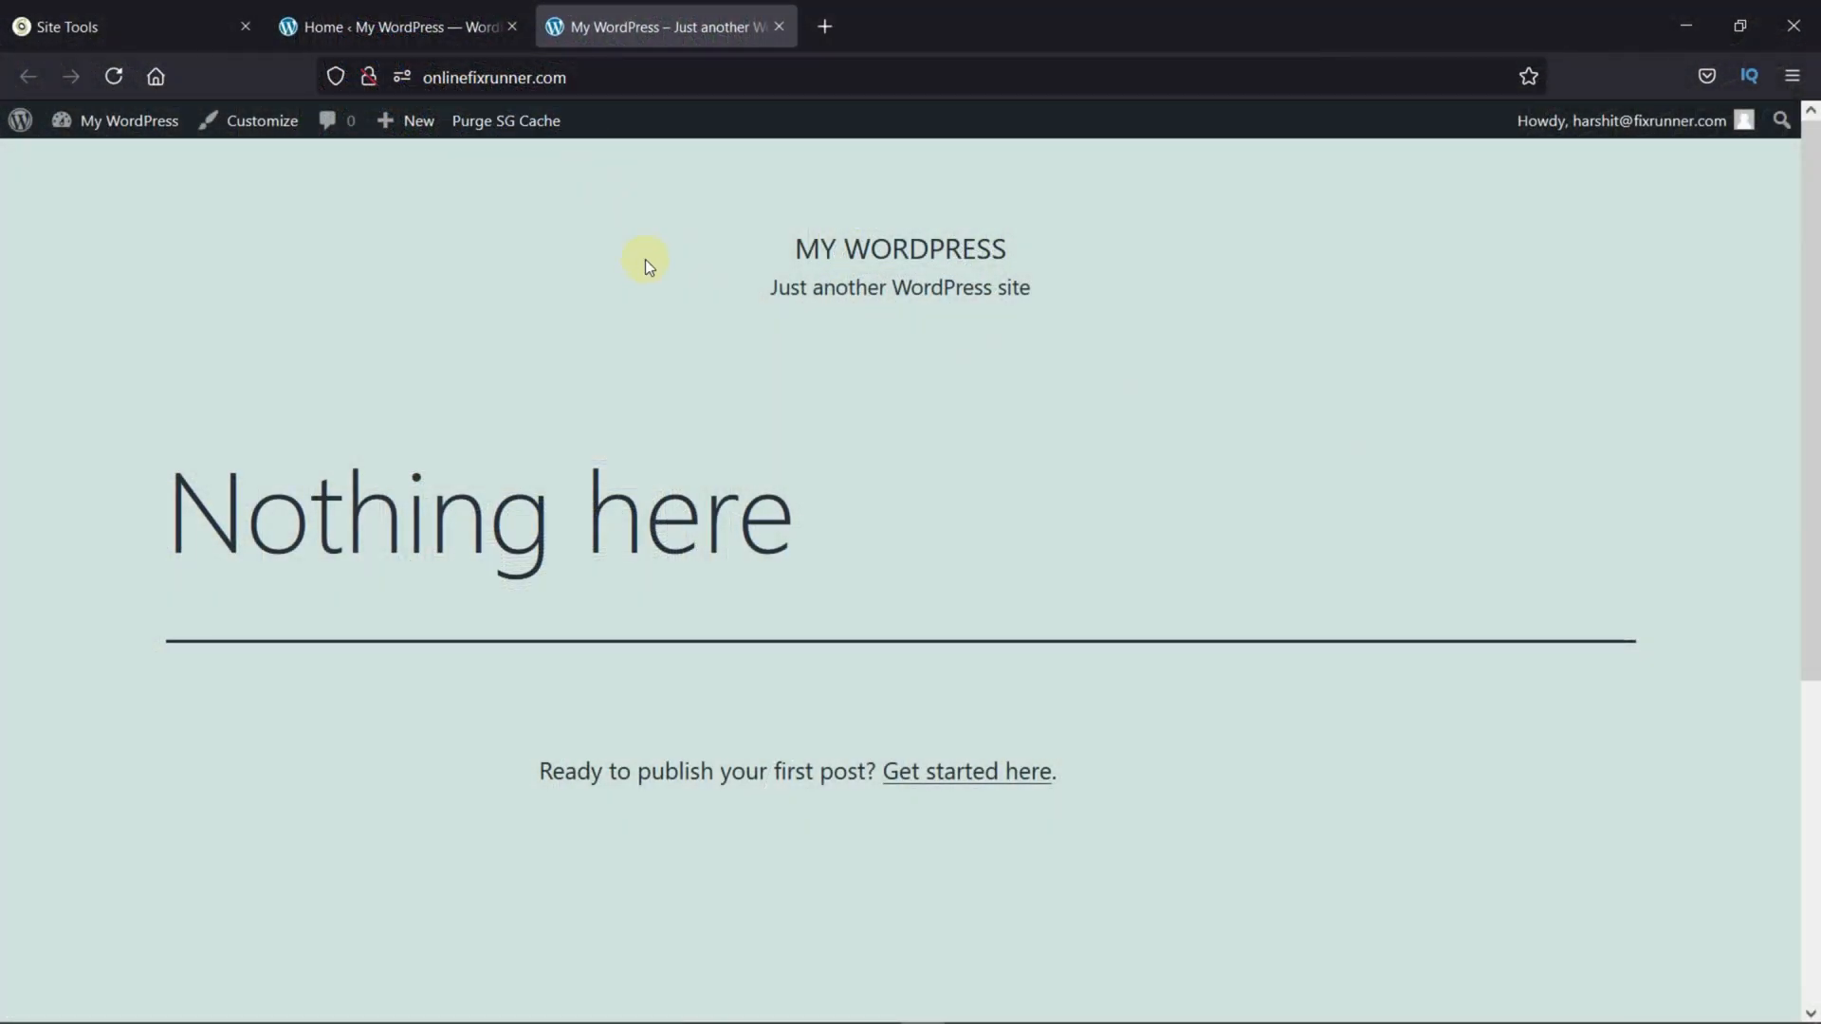
{"action": "left_click", "coordinate": [378, 90]}
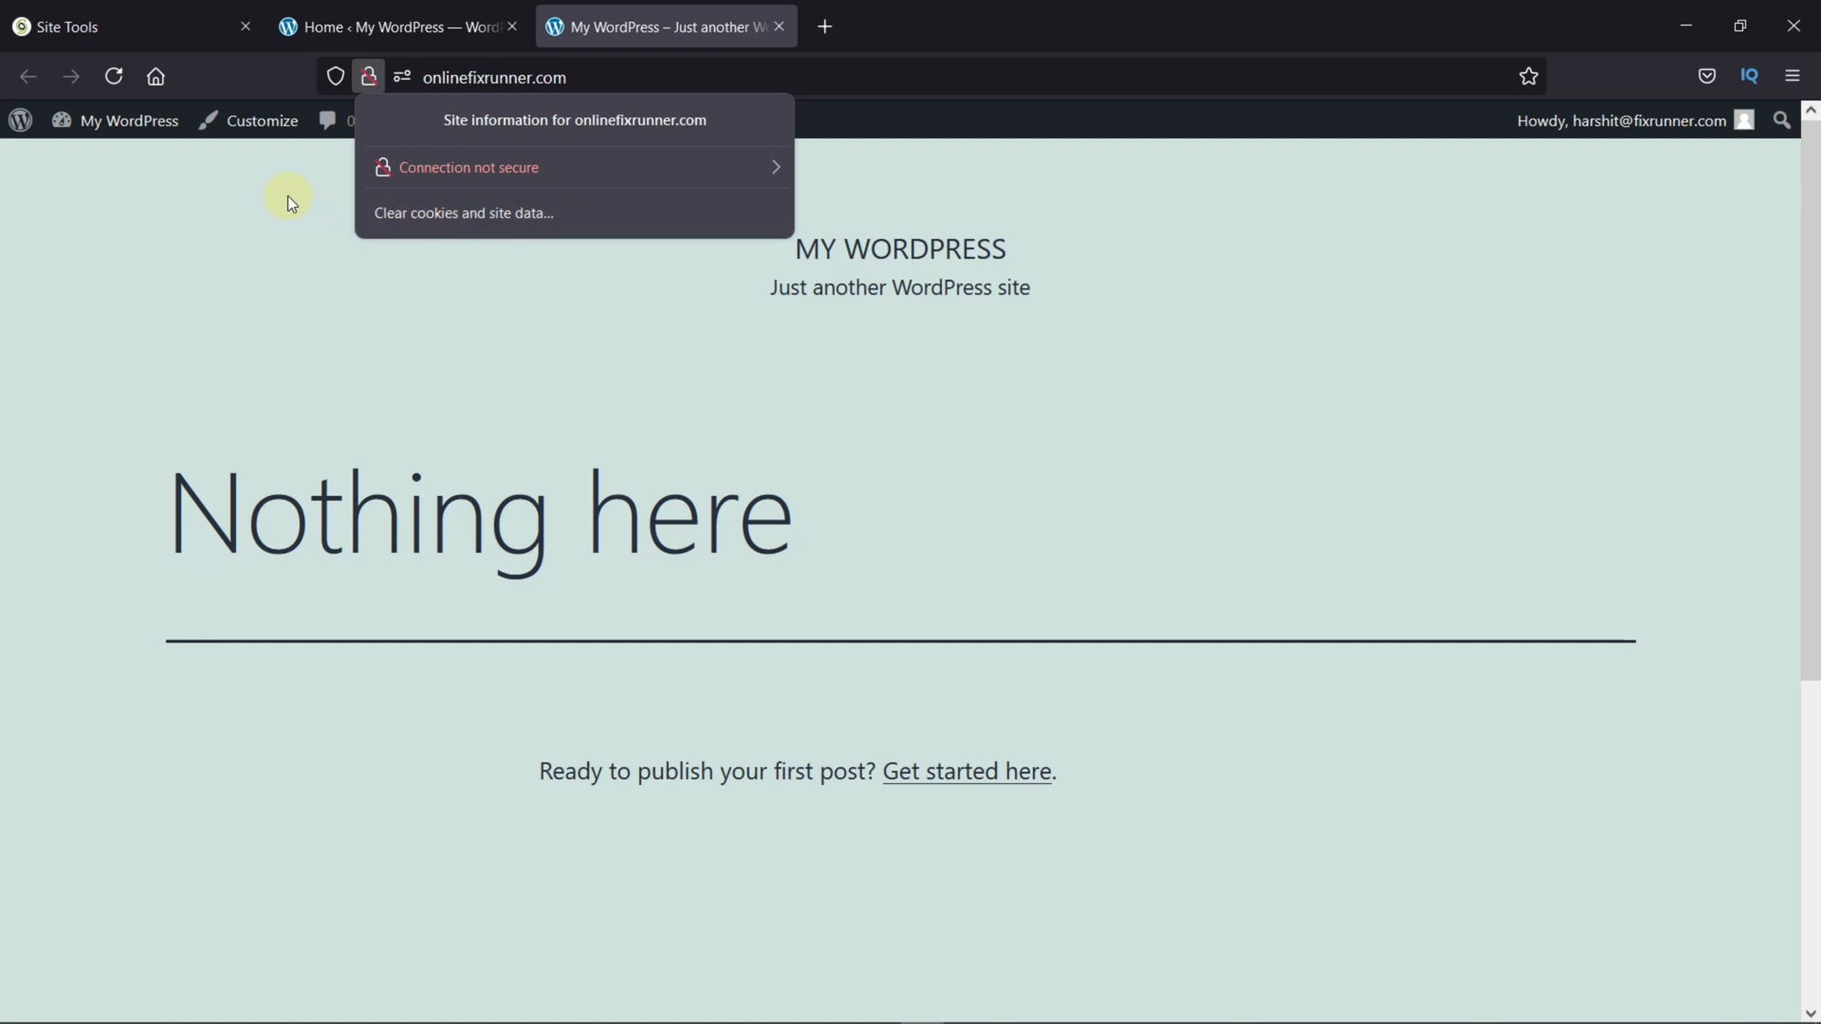
{"action": "left_click", "coordinate": [157, 28]}
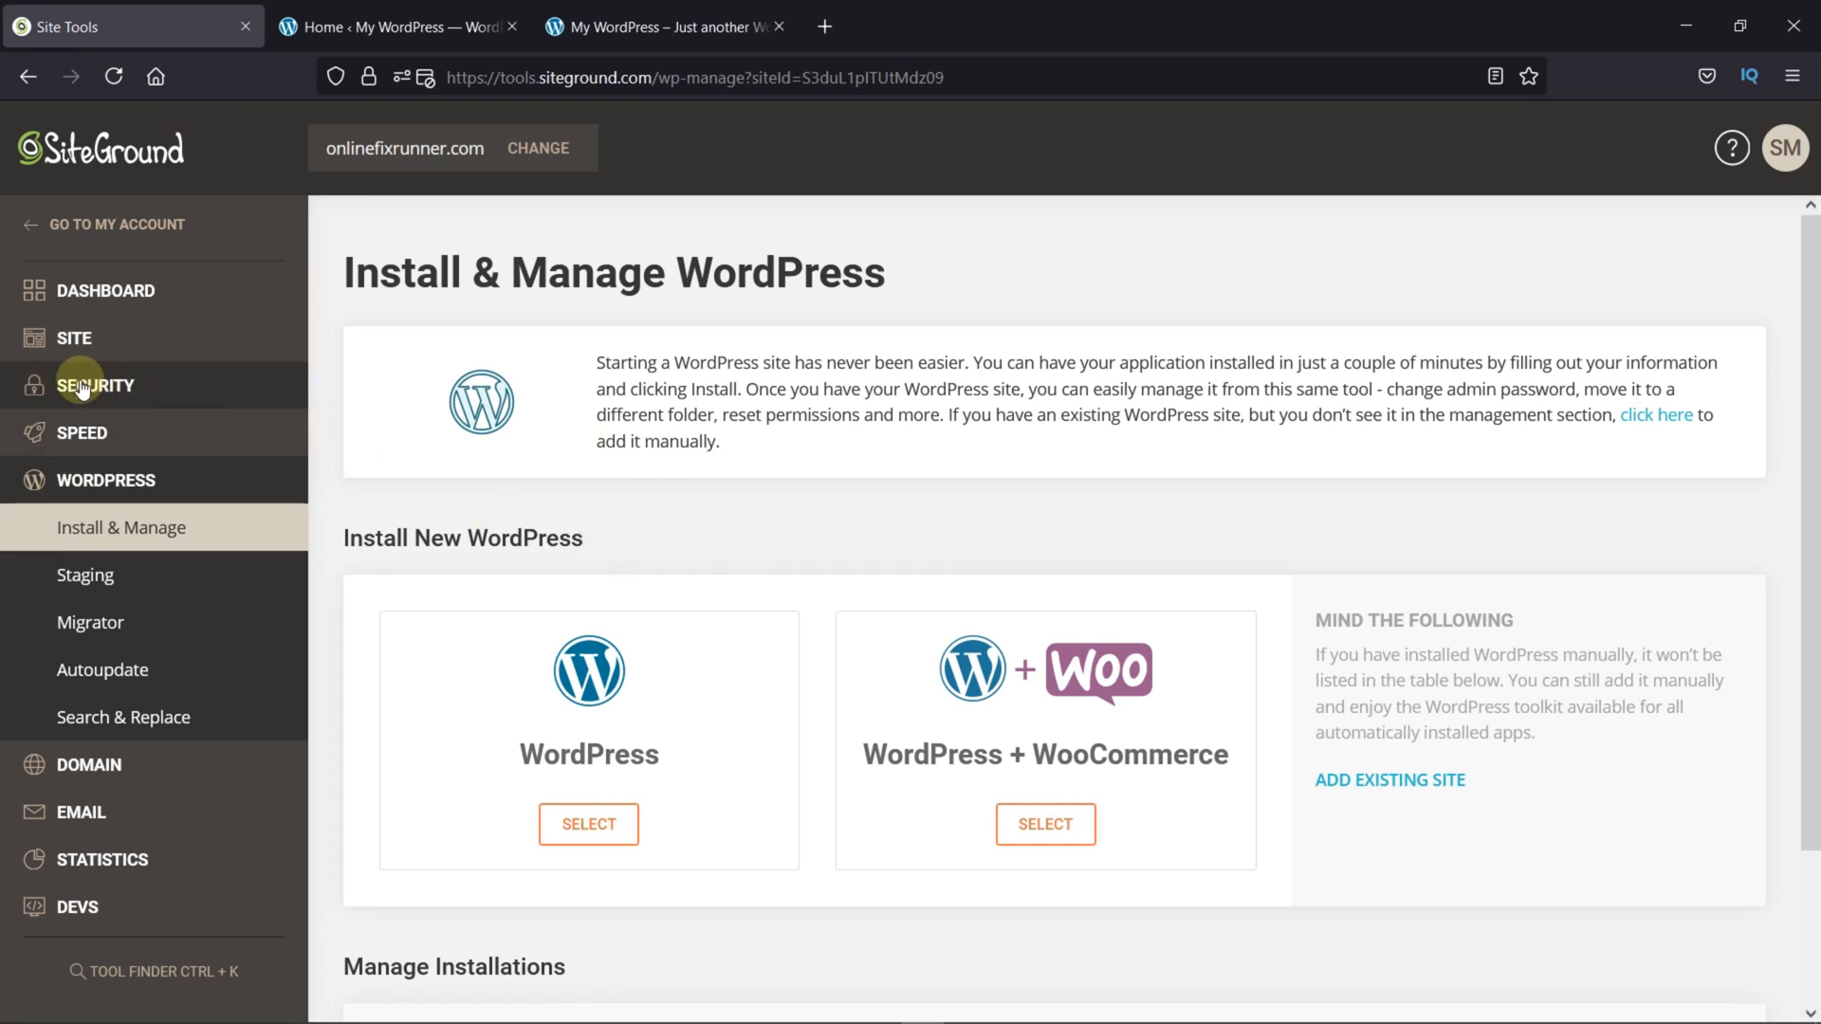
- Install a Let's Encrypt Wildcard certificate for onlinefixrunner.com in SiteGround's SSL Manager, then return to WordPress
{"action": "left_click", "coordinate": [134, 393]}
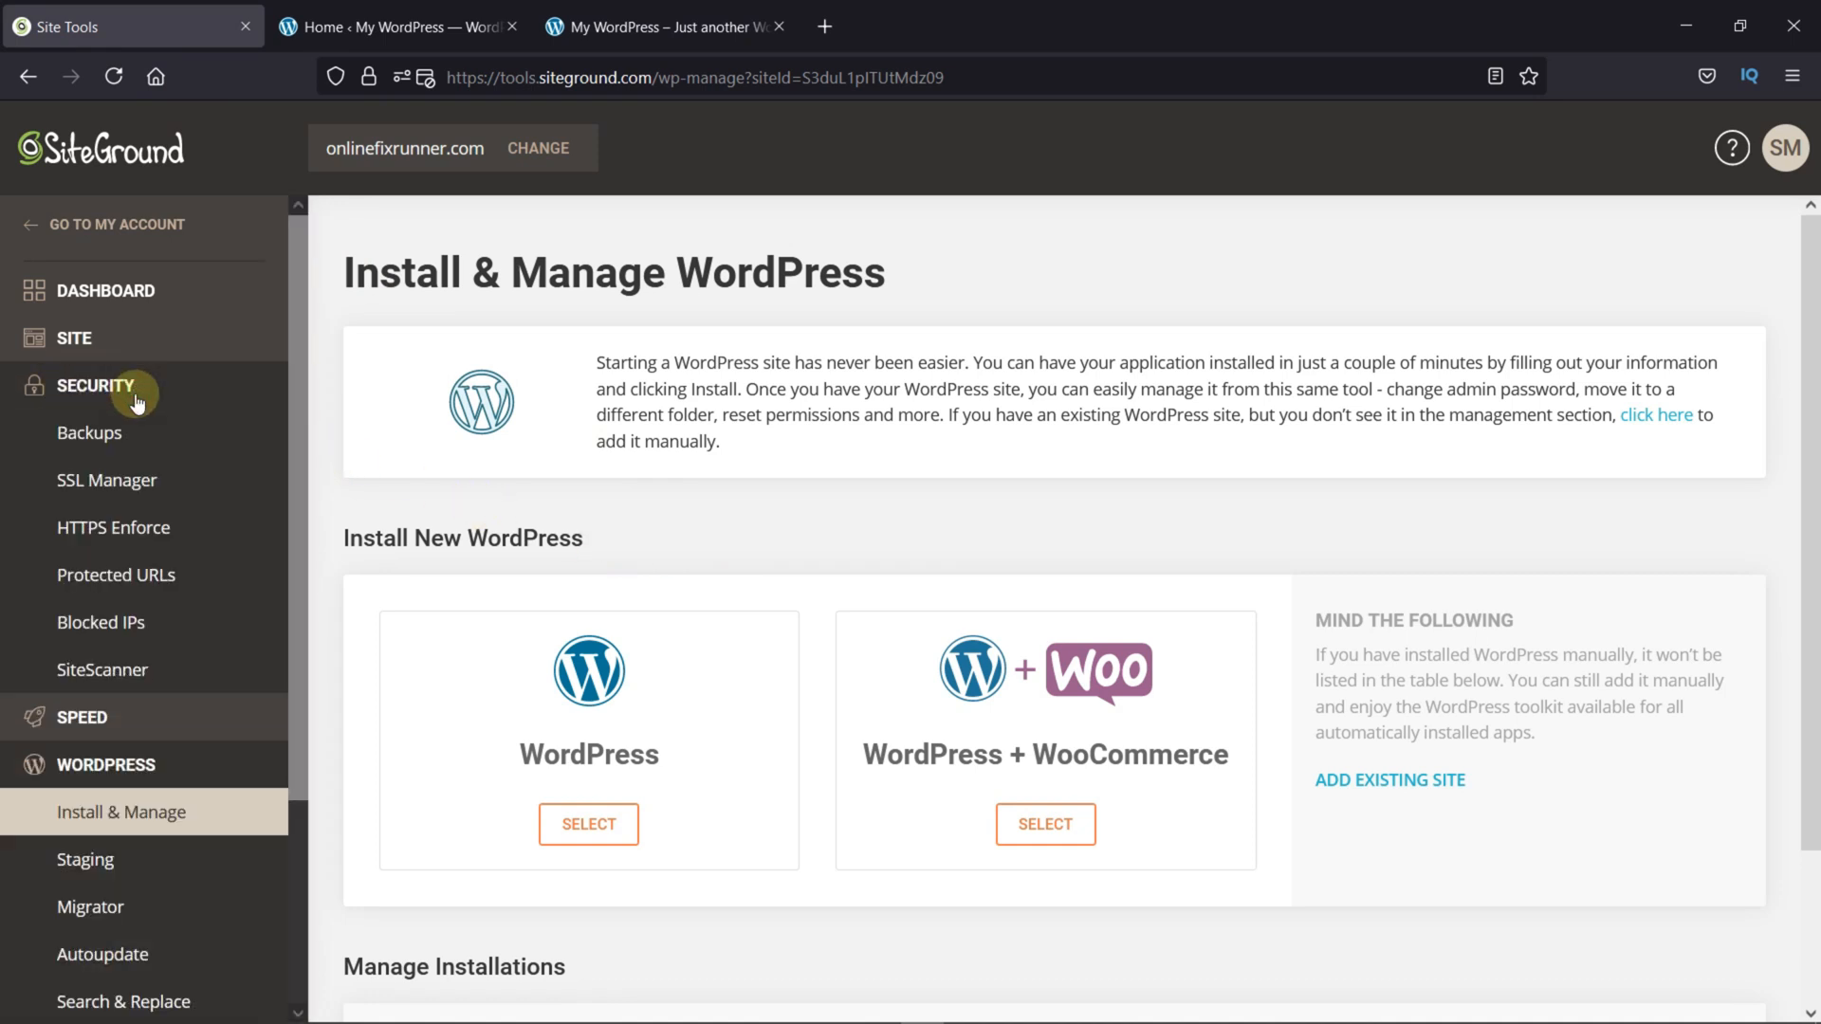
{"action": "left_click", "coordinate": [147, 484]}
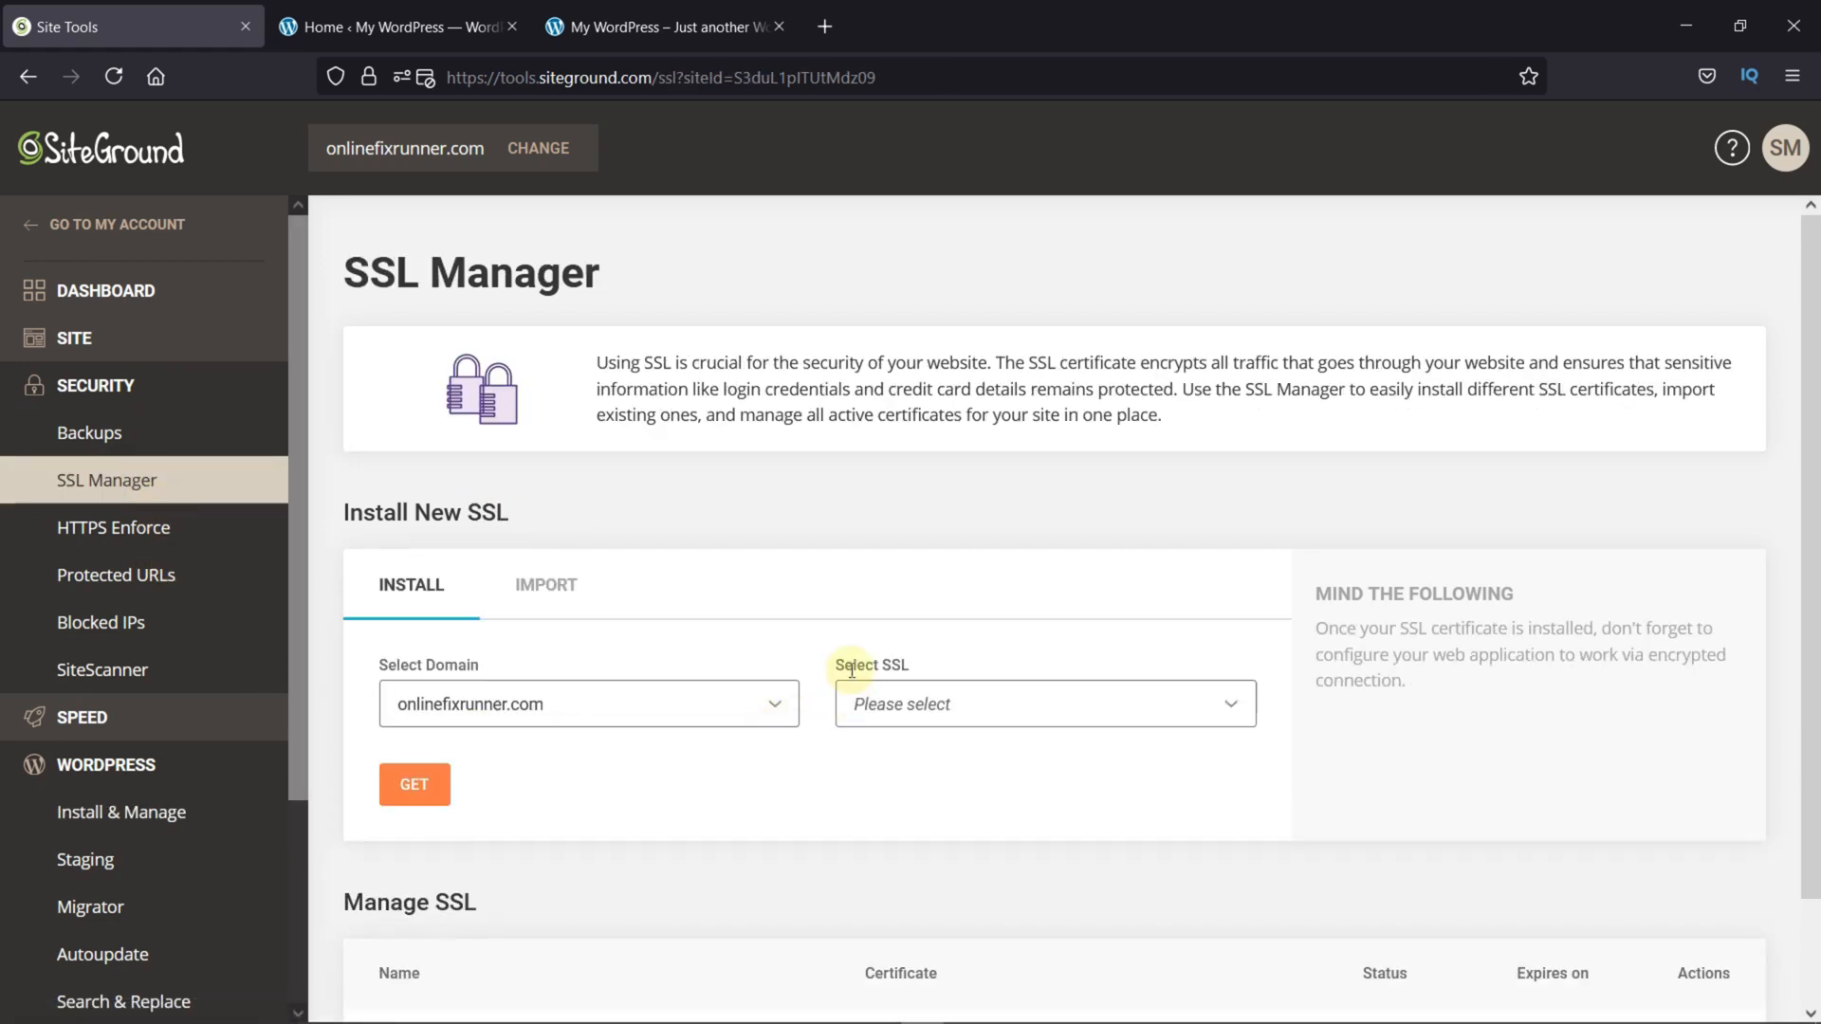
{"action": "left_click", "coordinate": [1226, 711]}
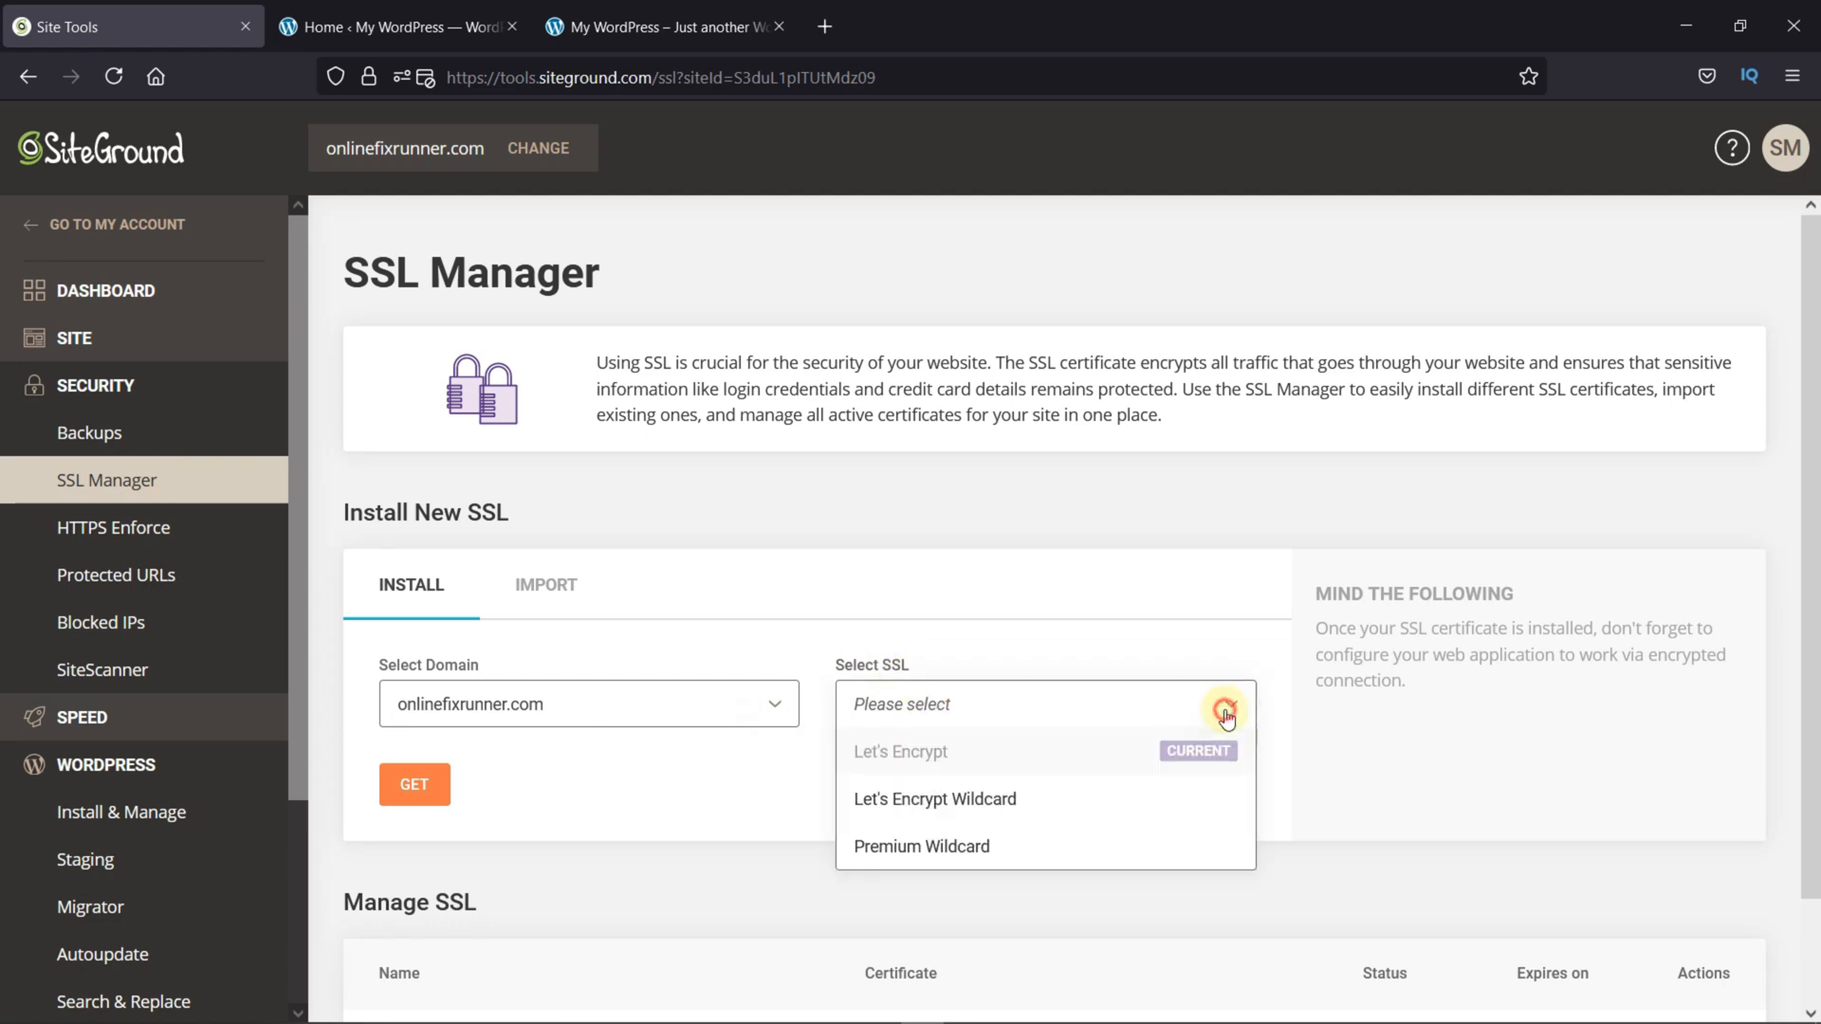
{"action": "left_click", "coordinate": [1174, 804]}
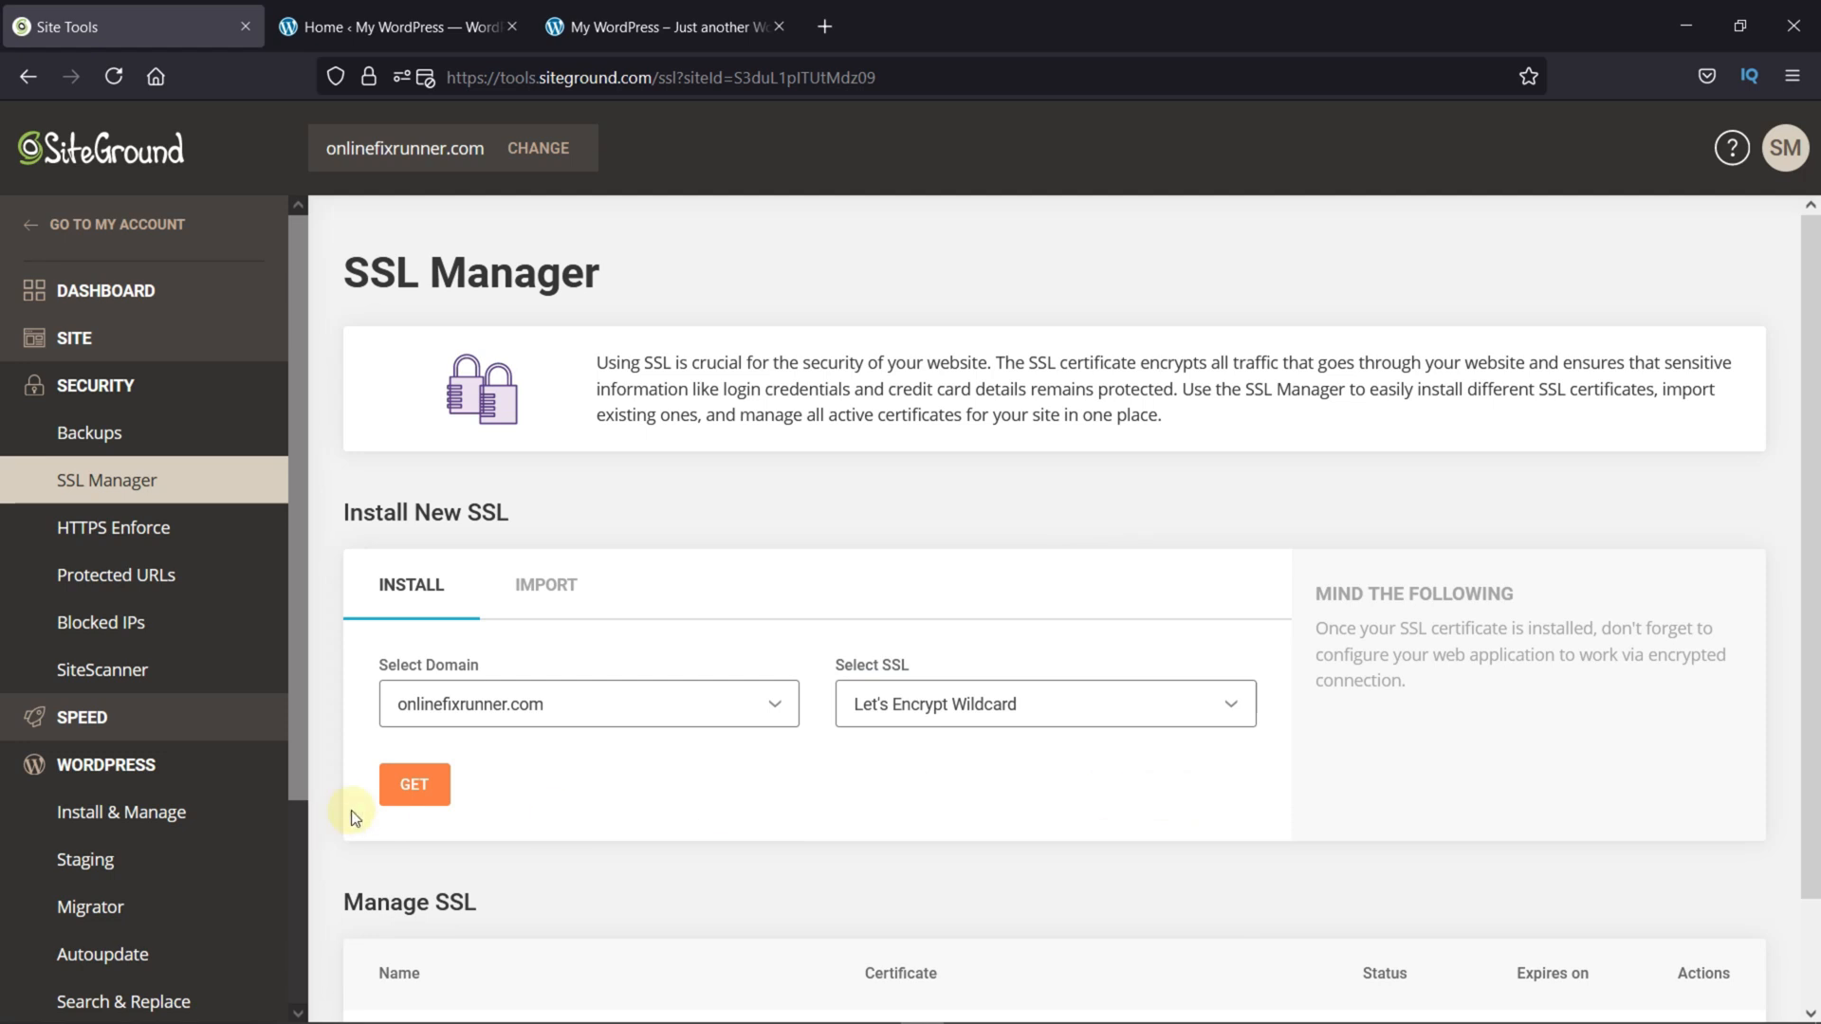
{"action": "left_click", "coordinate": [406, 791]}
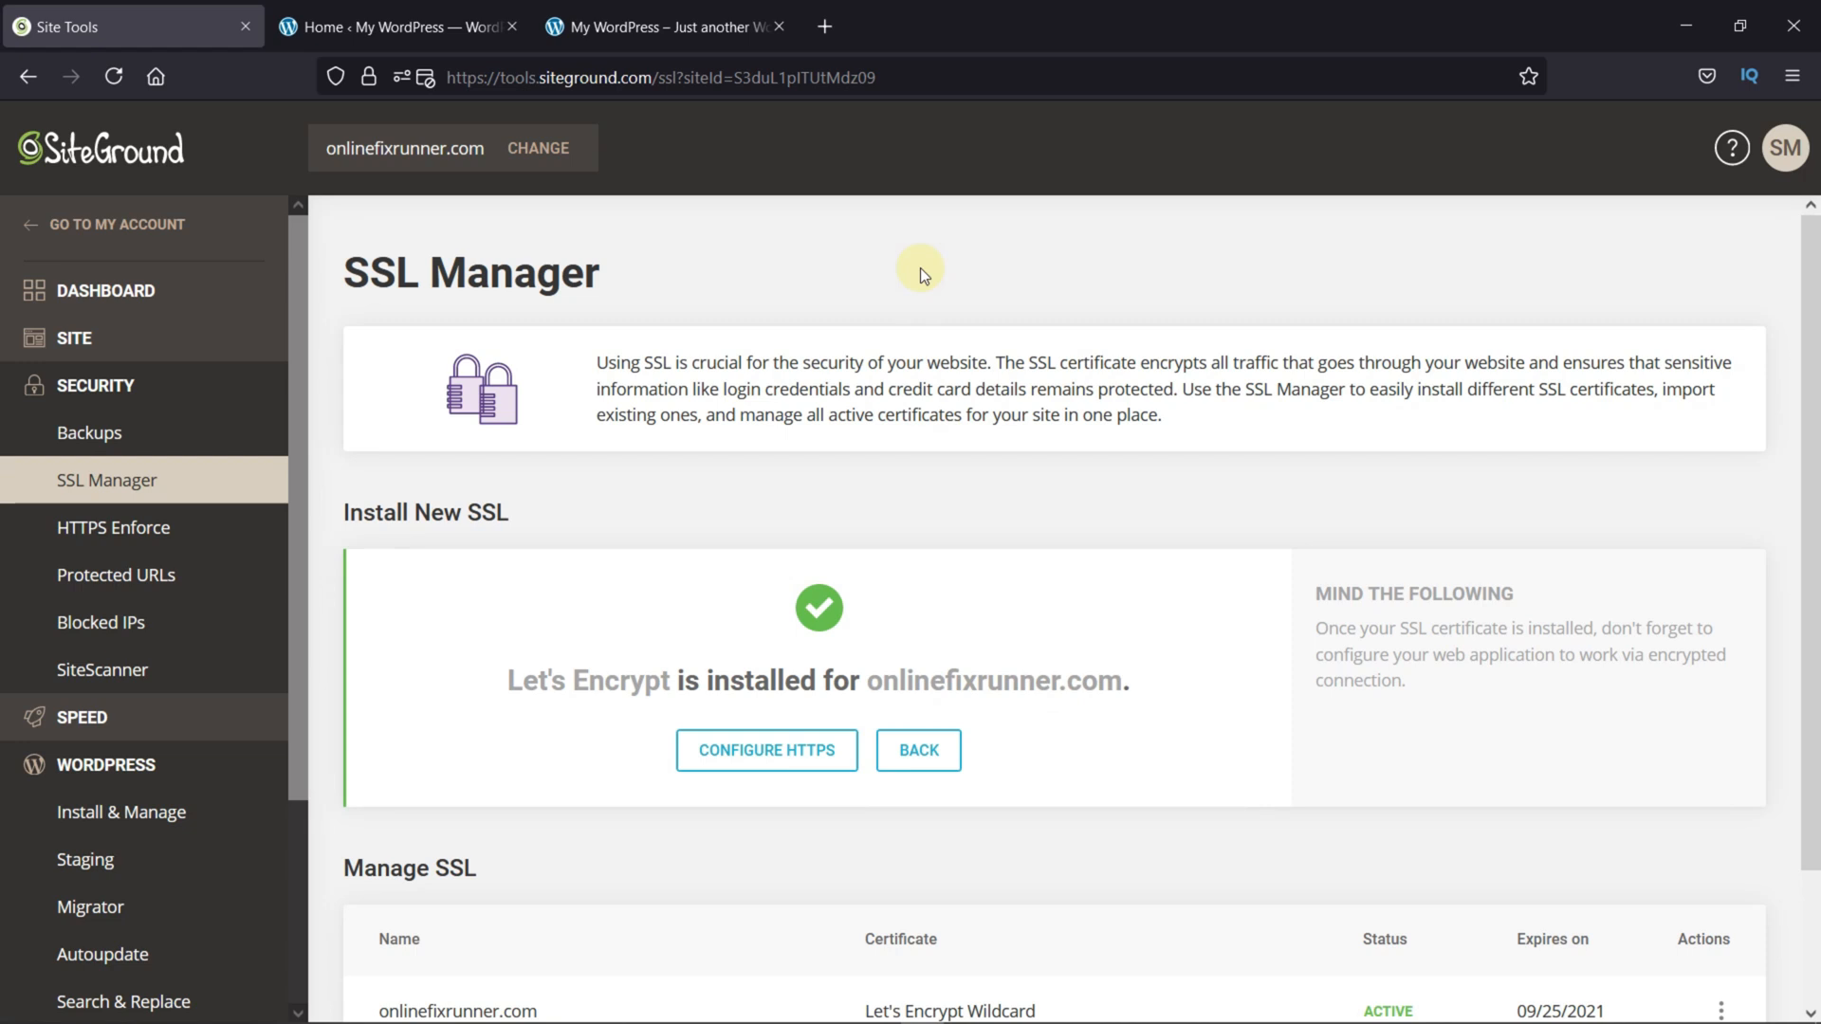
{"action": "left_click", "coordinate": [394, 27]}
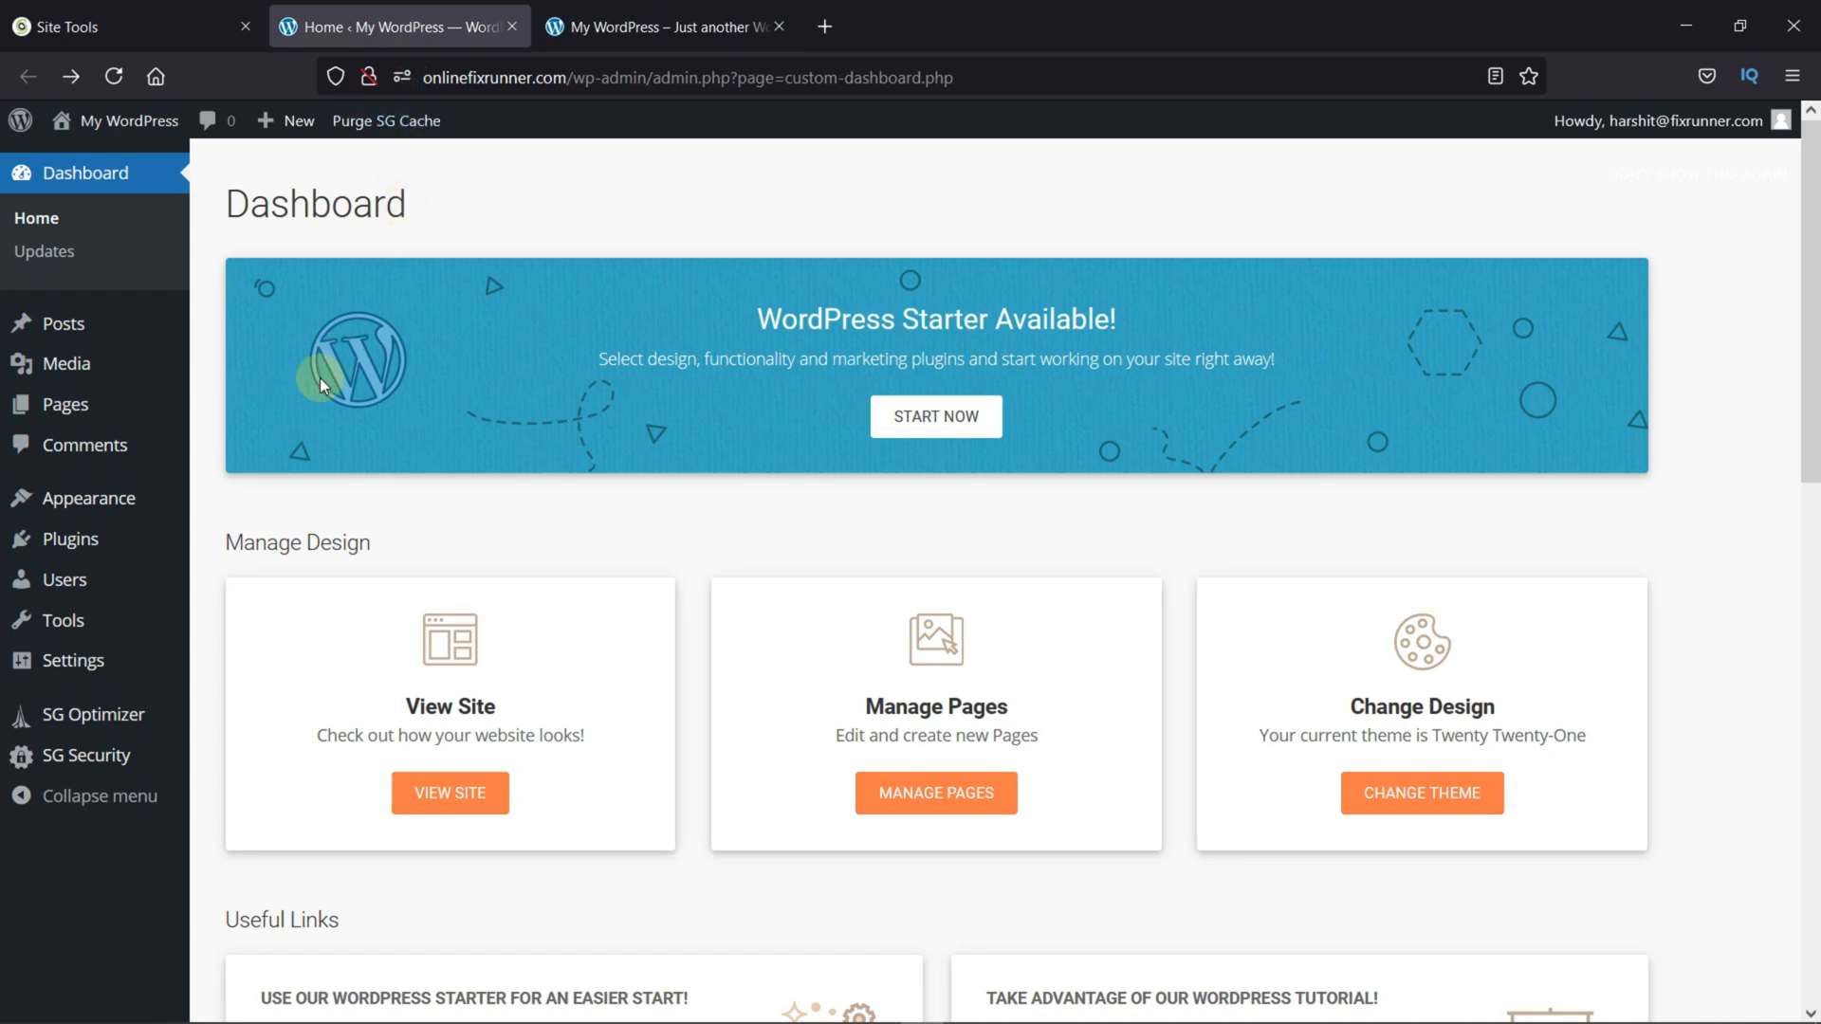
- Search the plugin directory for 'really simple ssl'
{"action": "mouse_move", "coordinate": [106, 533]}
{"action": "left_click", "coordinate": [229, 574]}
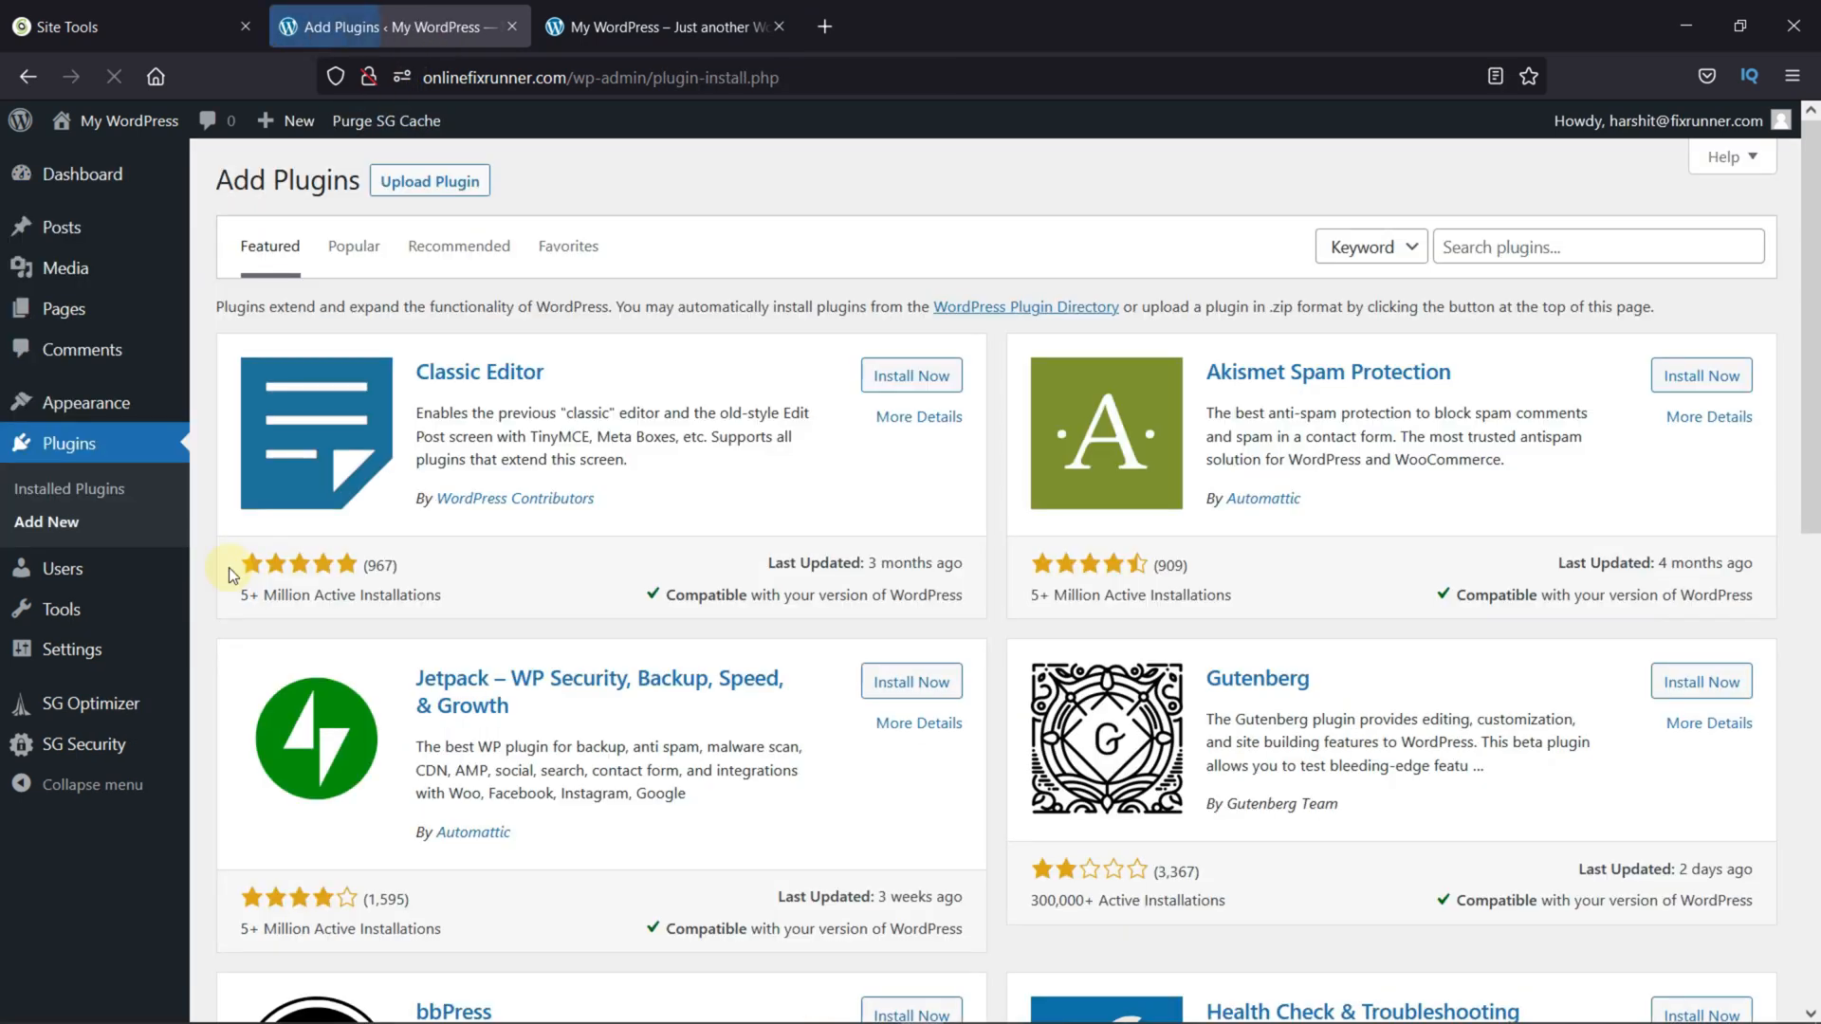
{"action": "left_click", "coordinate": [1632, 240]}
{"action": "type", "text": "really simply"}
{"action": "key", "text": "BackSpace"}
{"action": "type", "text": "e ssl"}
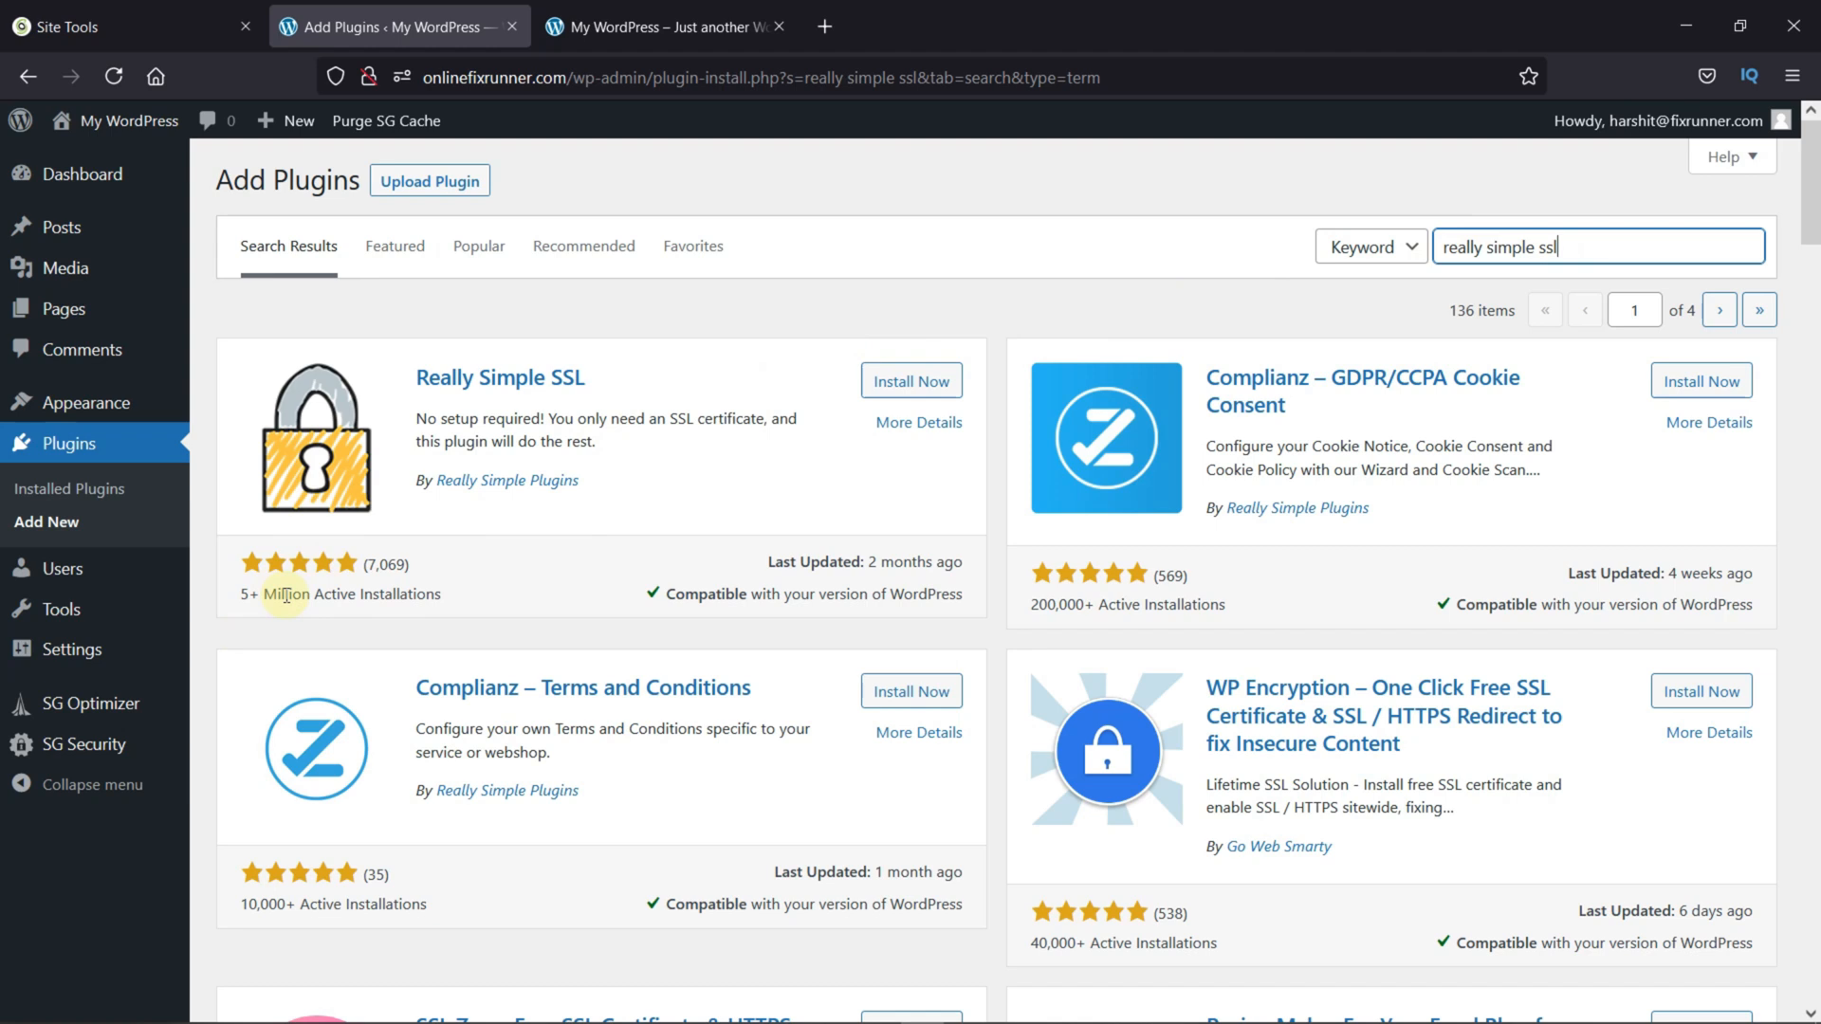
- Install and activate Really Simple SSL, then switch the whole site over to SSL
{"action": "left_click", "coordinate": [918, 382]}
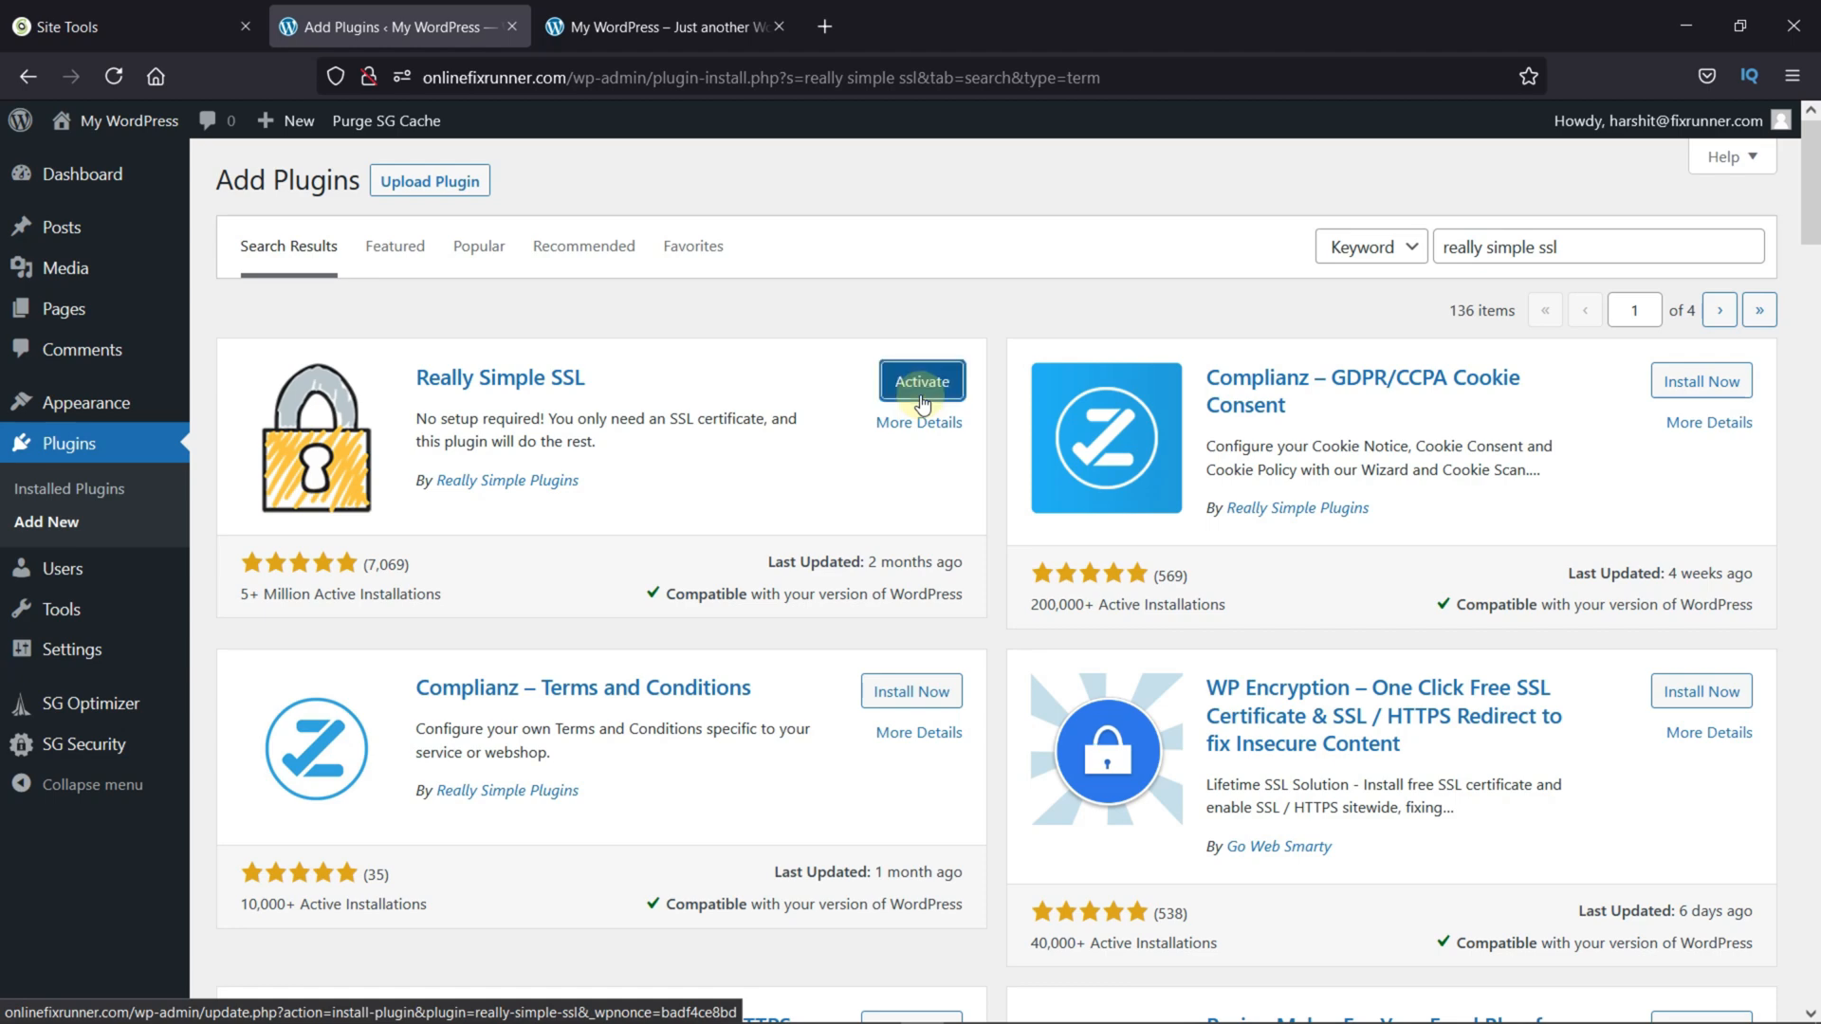
{"action": "left_click", "coordinate": [922, 384]}
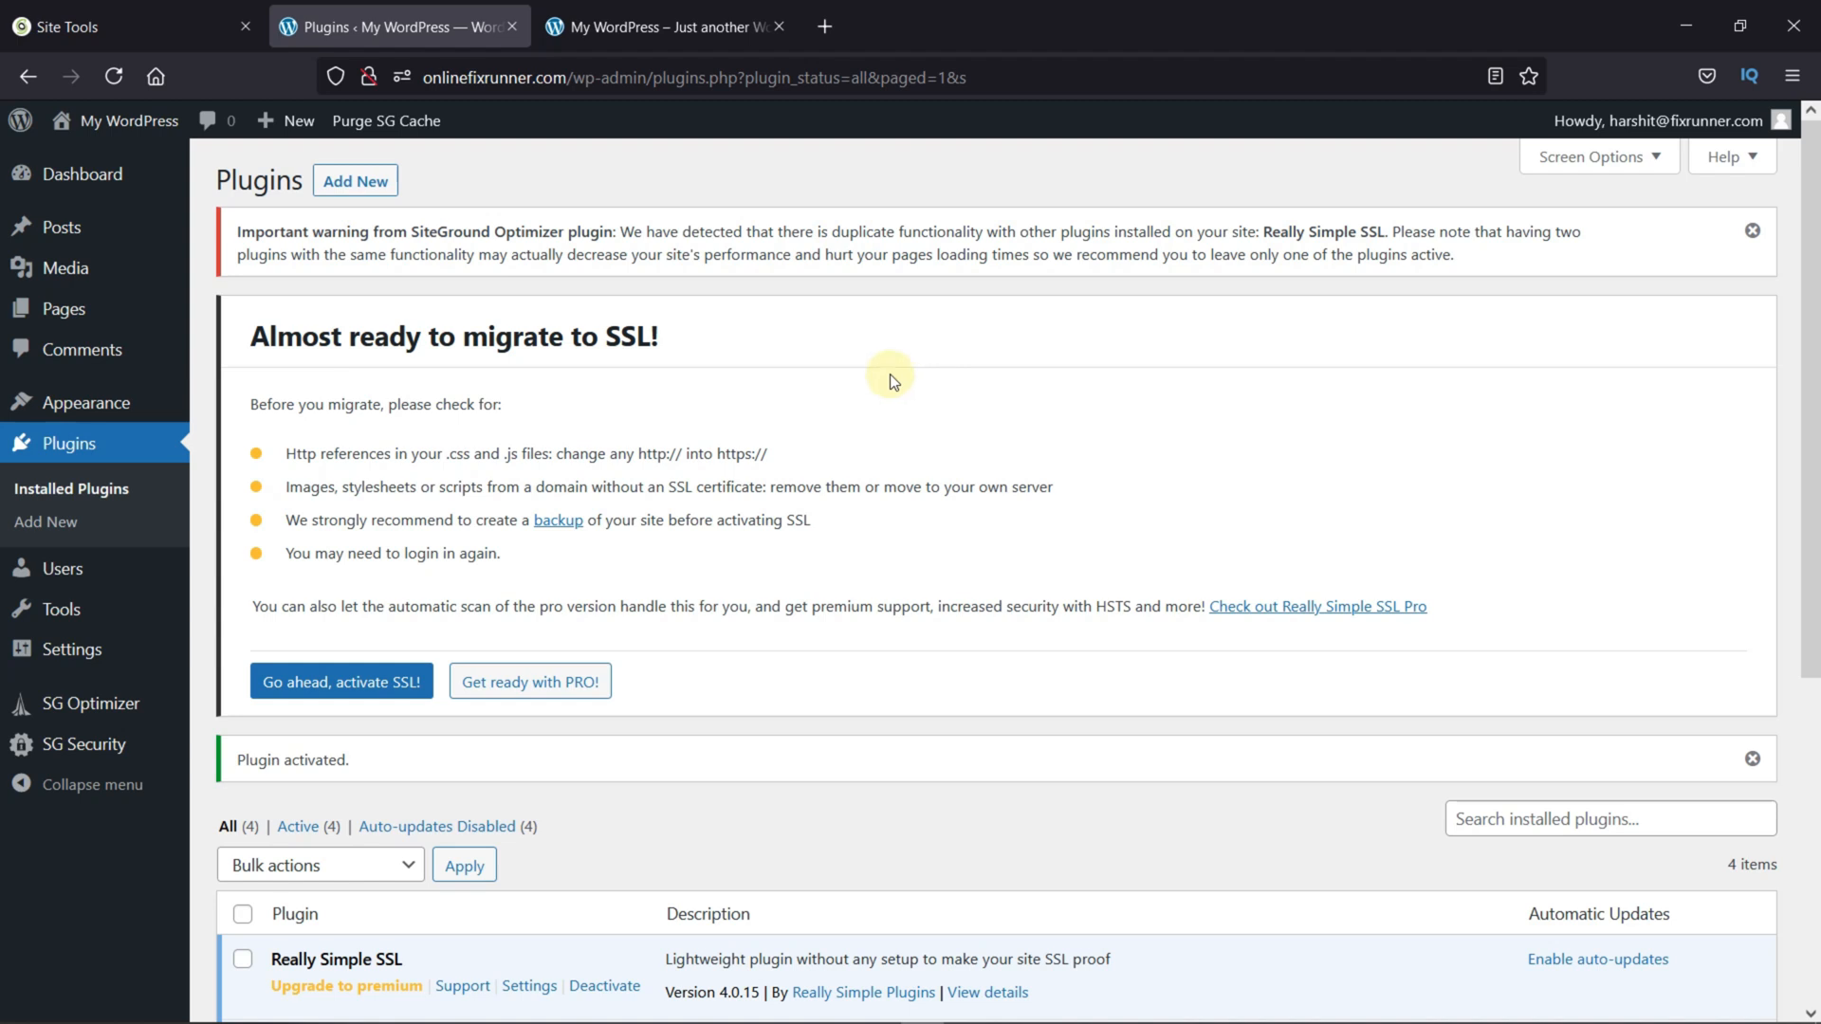
{"action": "scroll", "coordinate": [759, 380], "scroll_direction": "down", "scroll_amount": 2}
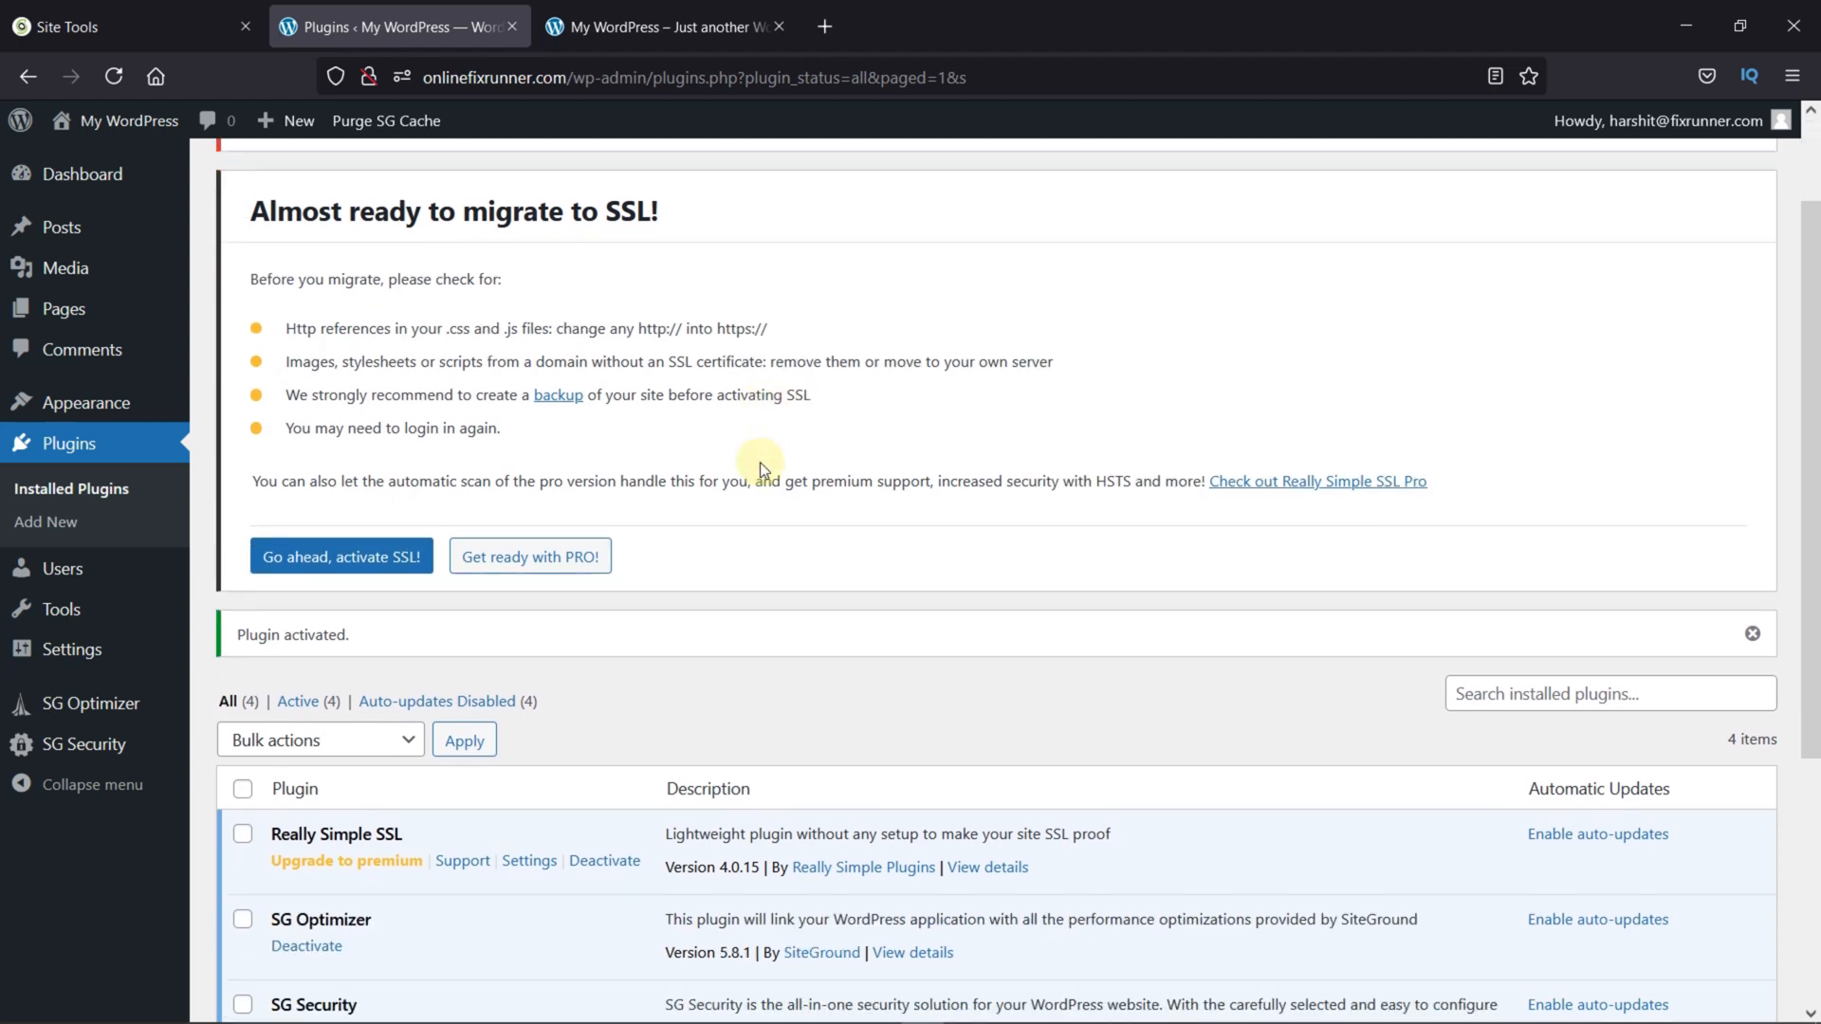
{"action": "left_click", "coordinate": [347, 560]}
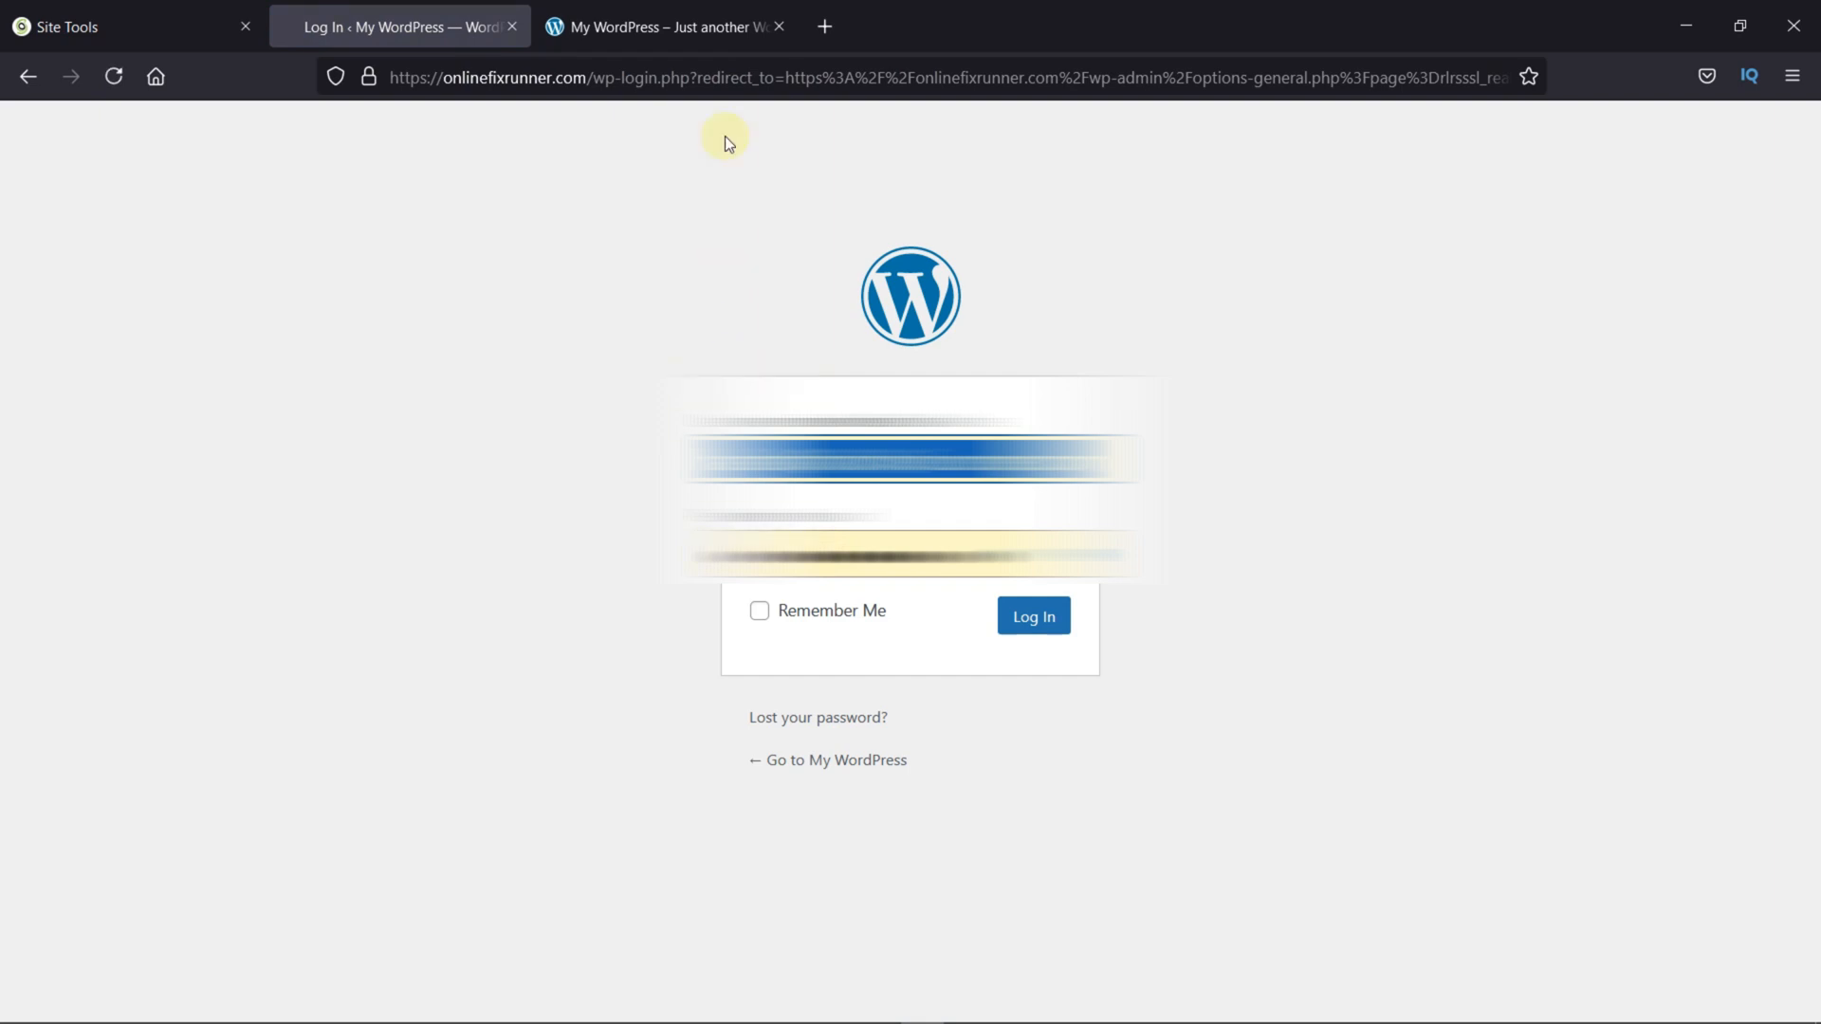
- Reload the front page and confirm it now loads over a secure https connection
{"action": "left_click", "coordinate": [608, 26]}
{"action": "left_click", "coordinate": [116, 76]}
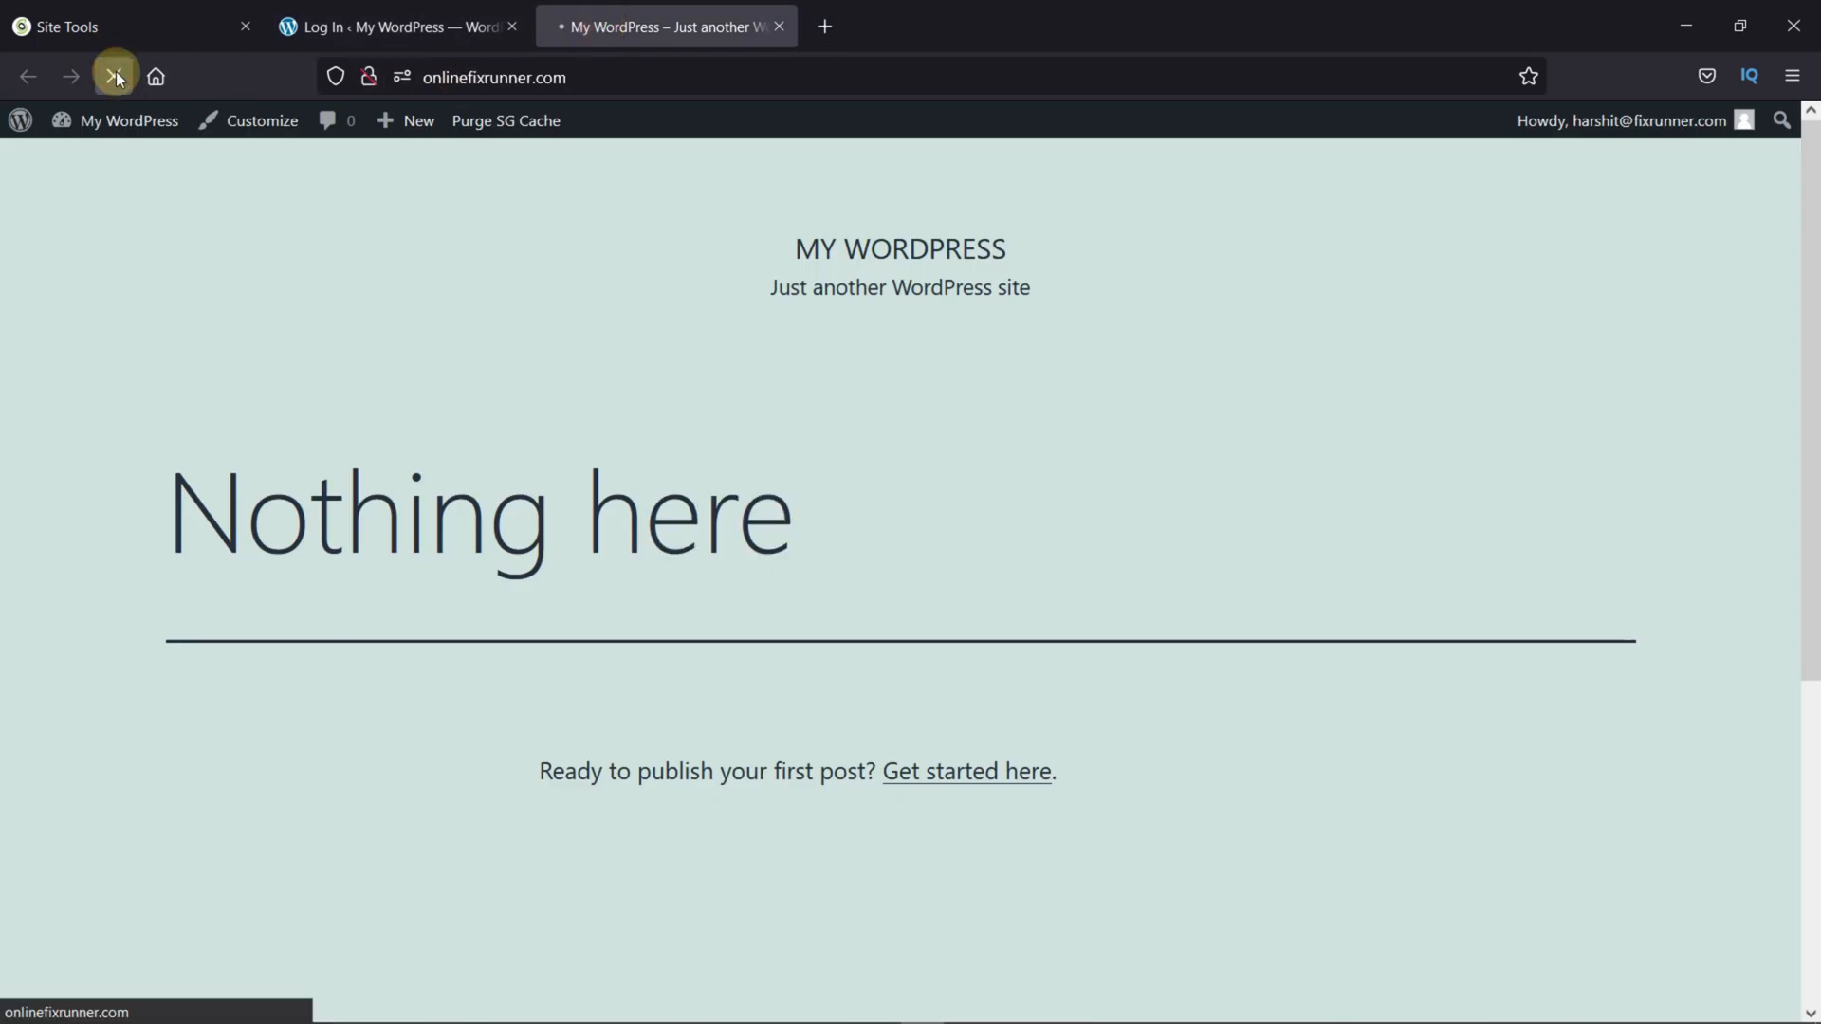
{"action": "left_click", "coordinate": [368, 75]}
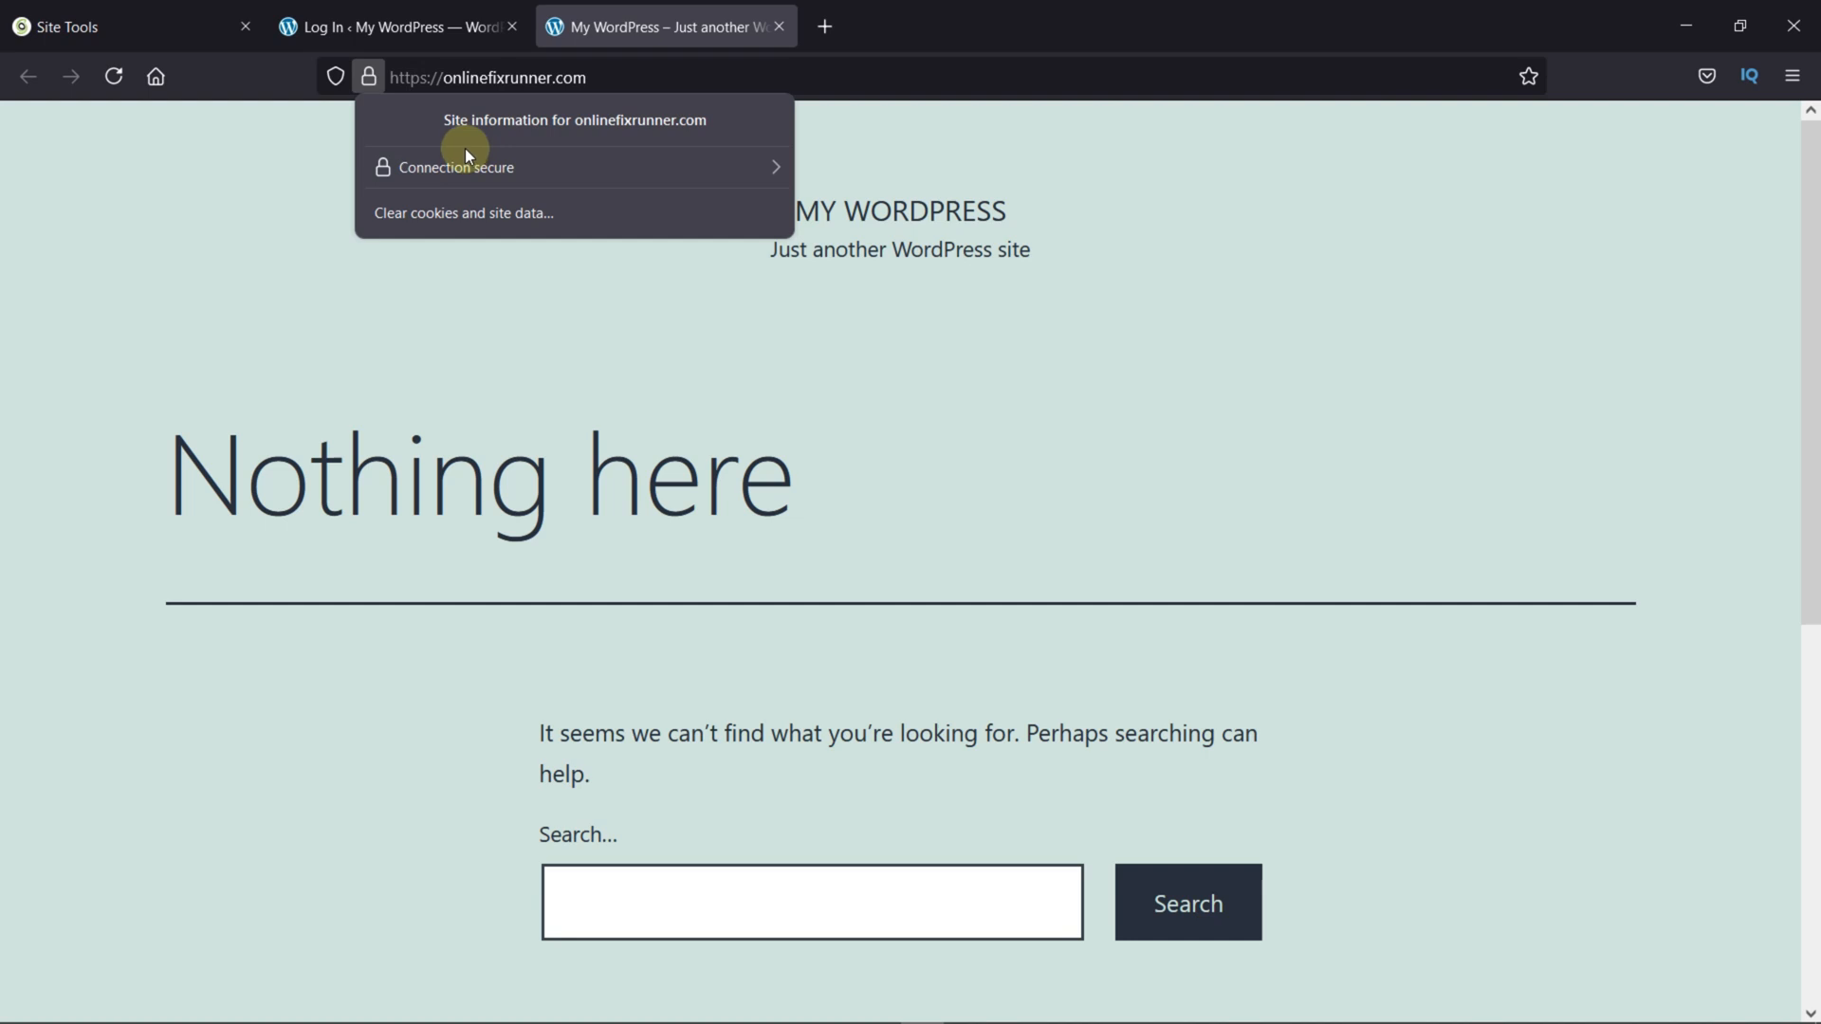
- Log back in to the WordPress admin area
{"action": "left_click", "coordinate": [389, 26]}
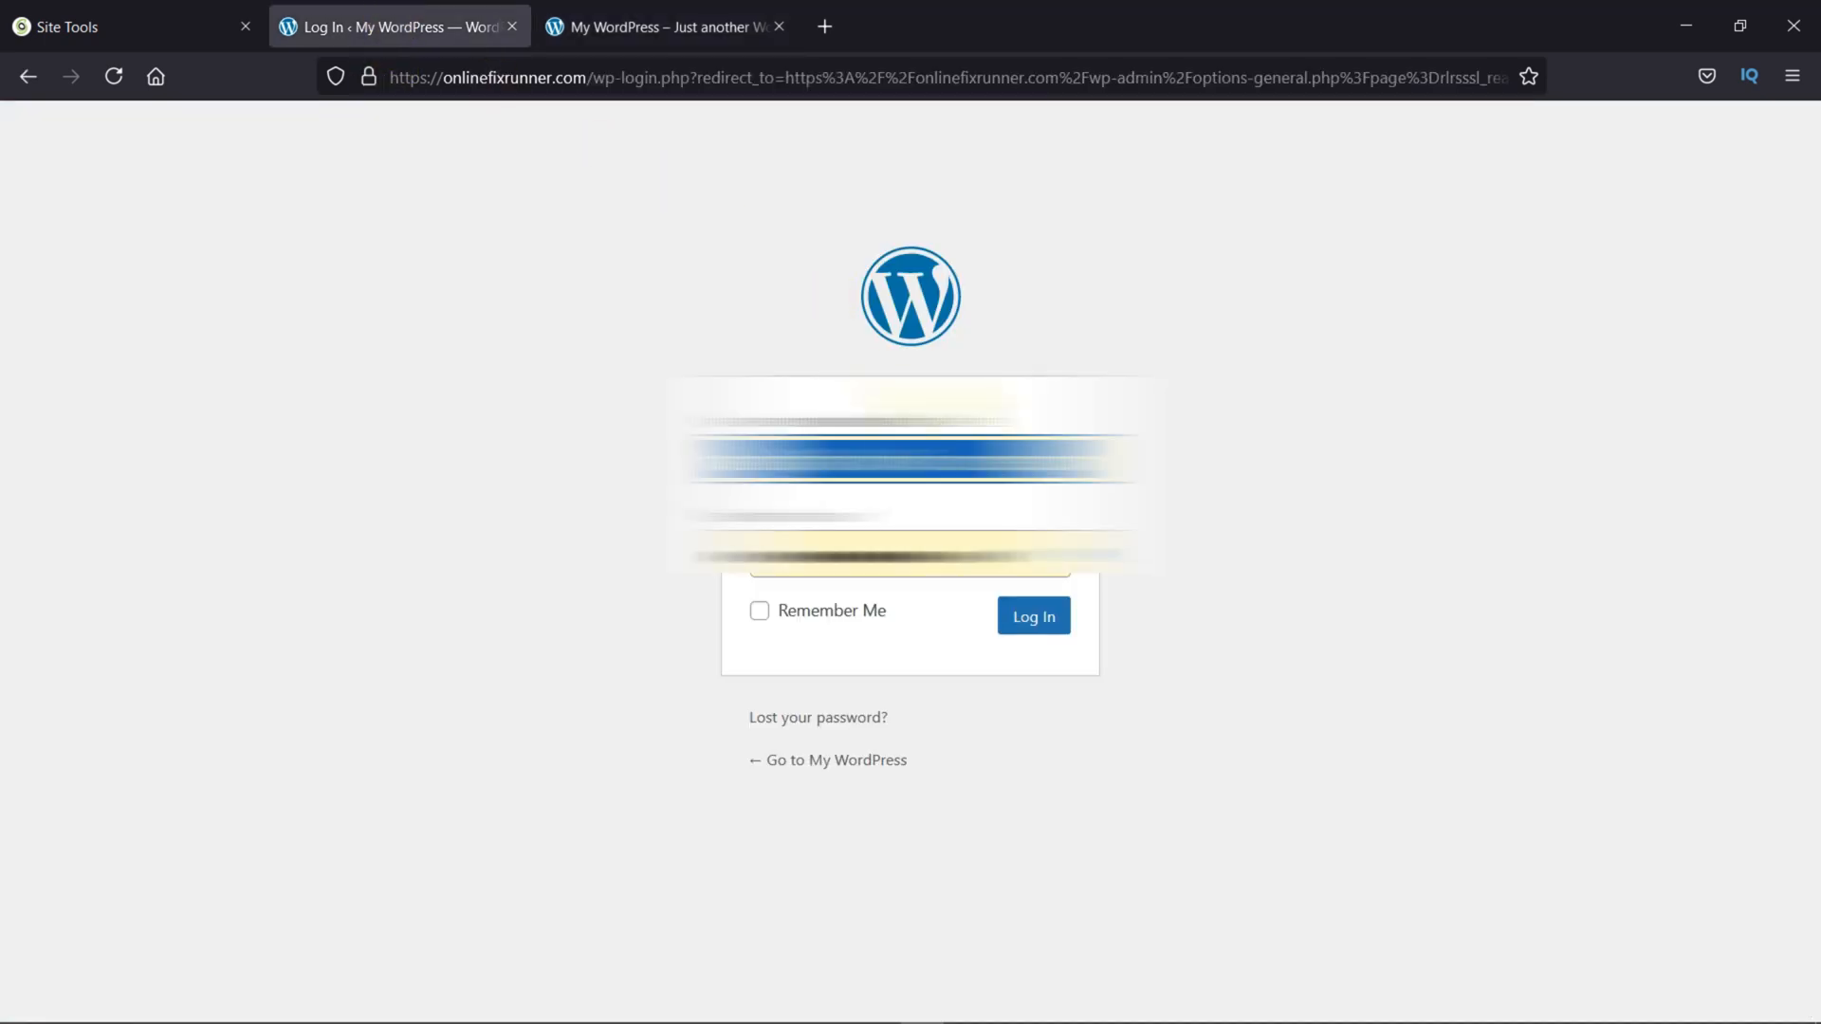
{"action": "left_click", "coordinate": [528, 407]}
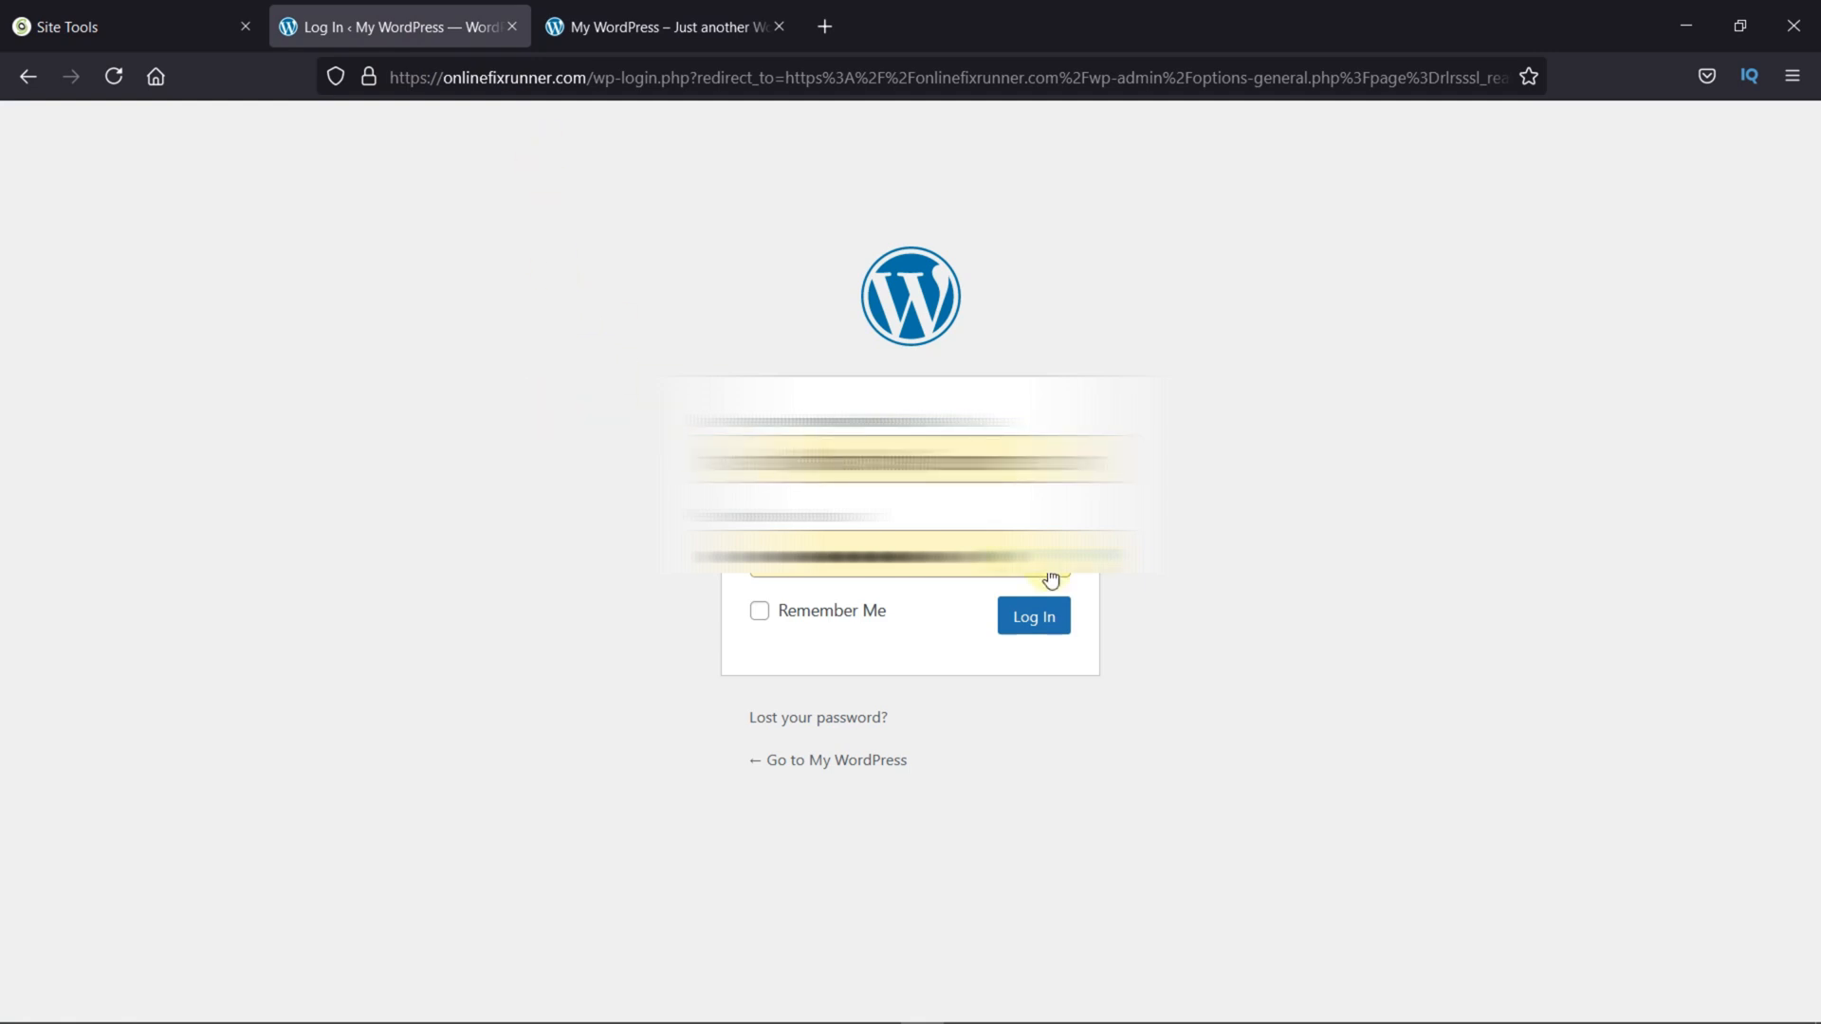
{"action": "left_click", "coordinate": [1036, 618]}
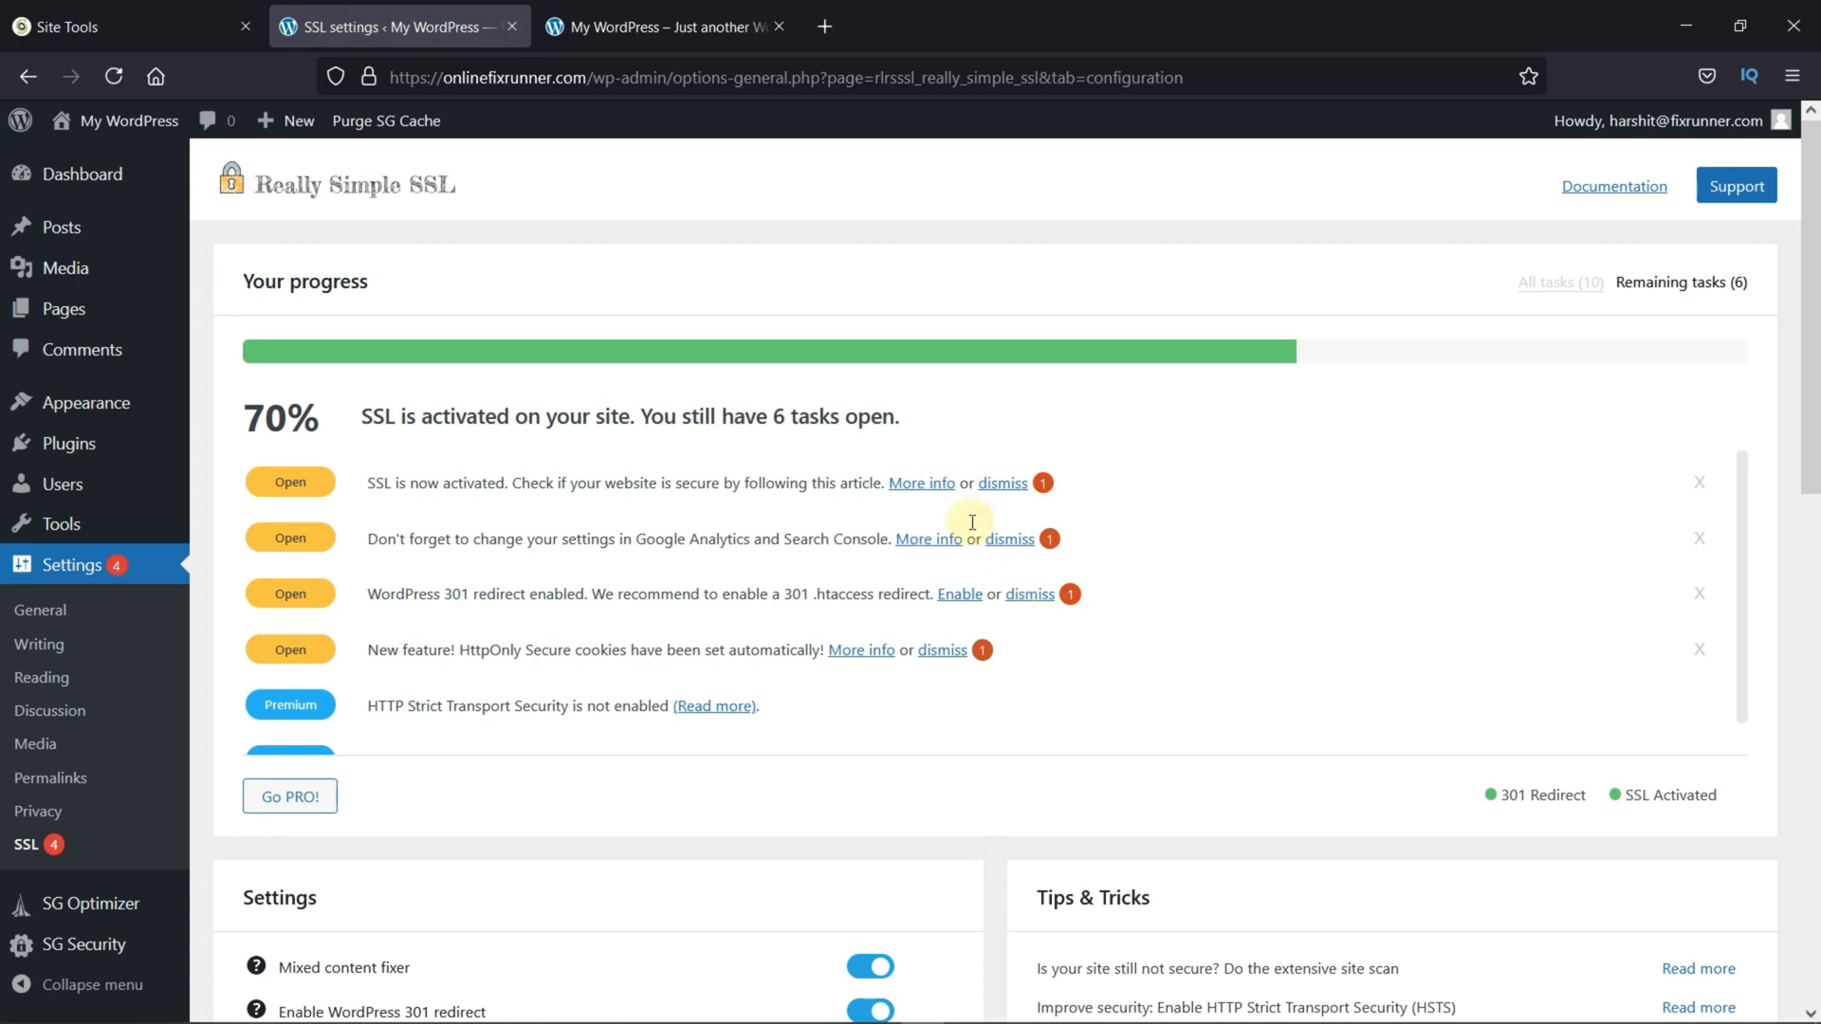
- Bulk-deactivate SG Optimizer, SG Security and WordPress Starter from the Installed Plugins list
{"action": "left_click", "coordinate": [79, 175]}
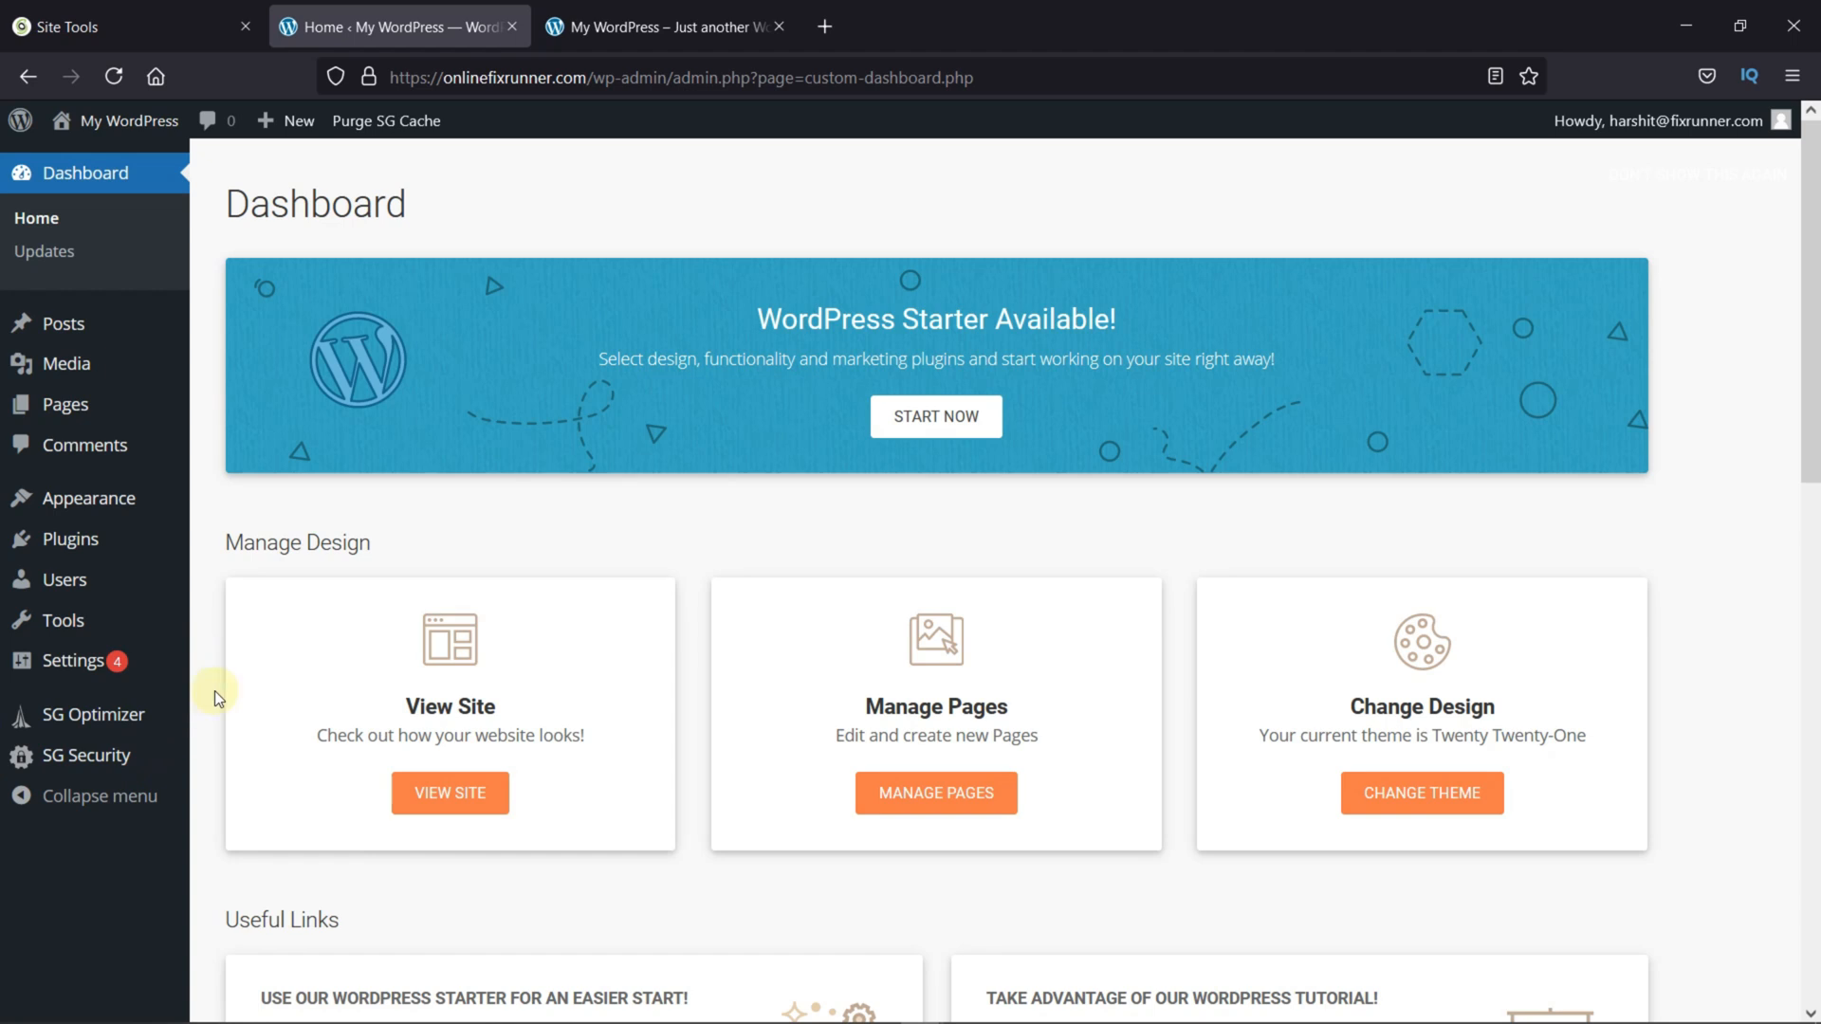
{"action": "mouse_move", "coordinate": [114, 547]}
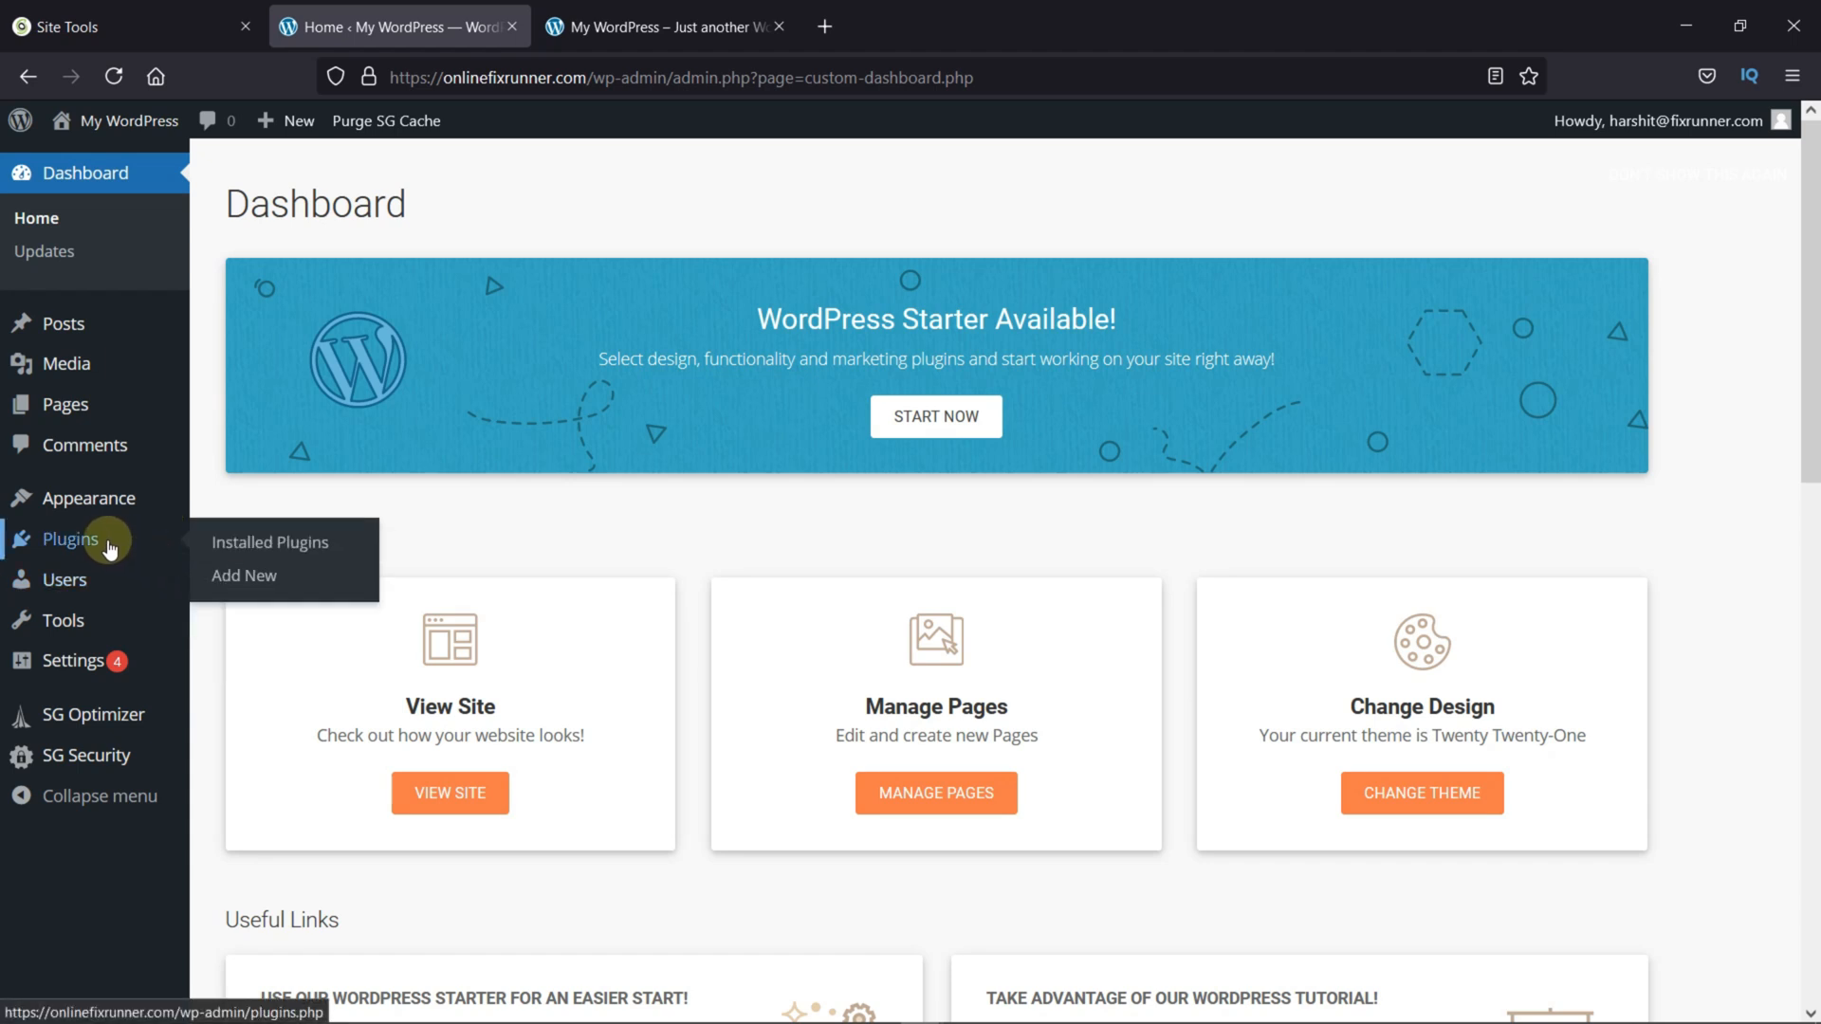
{"action": "left_click", "coordinate": [231, 544]}
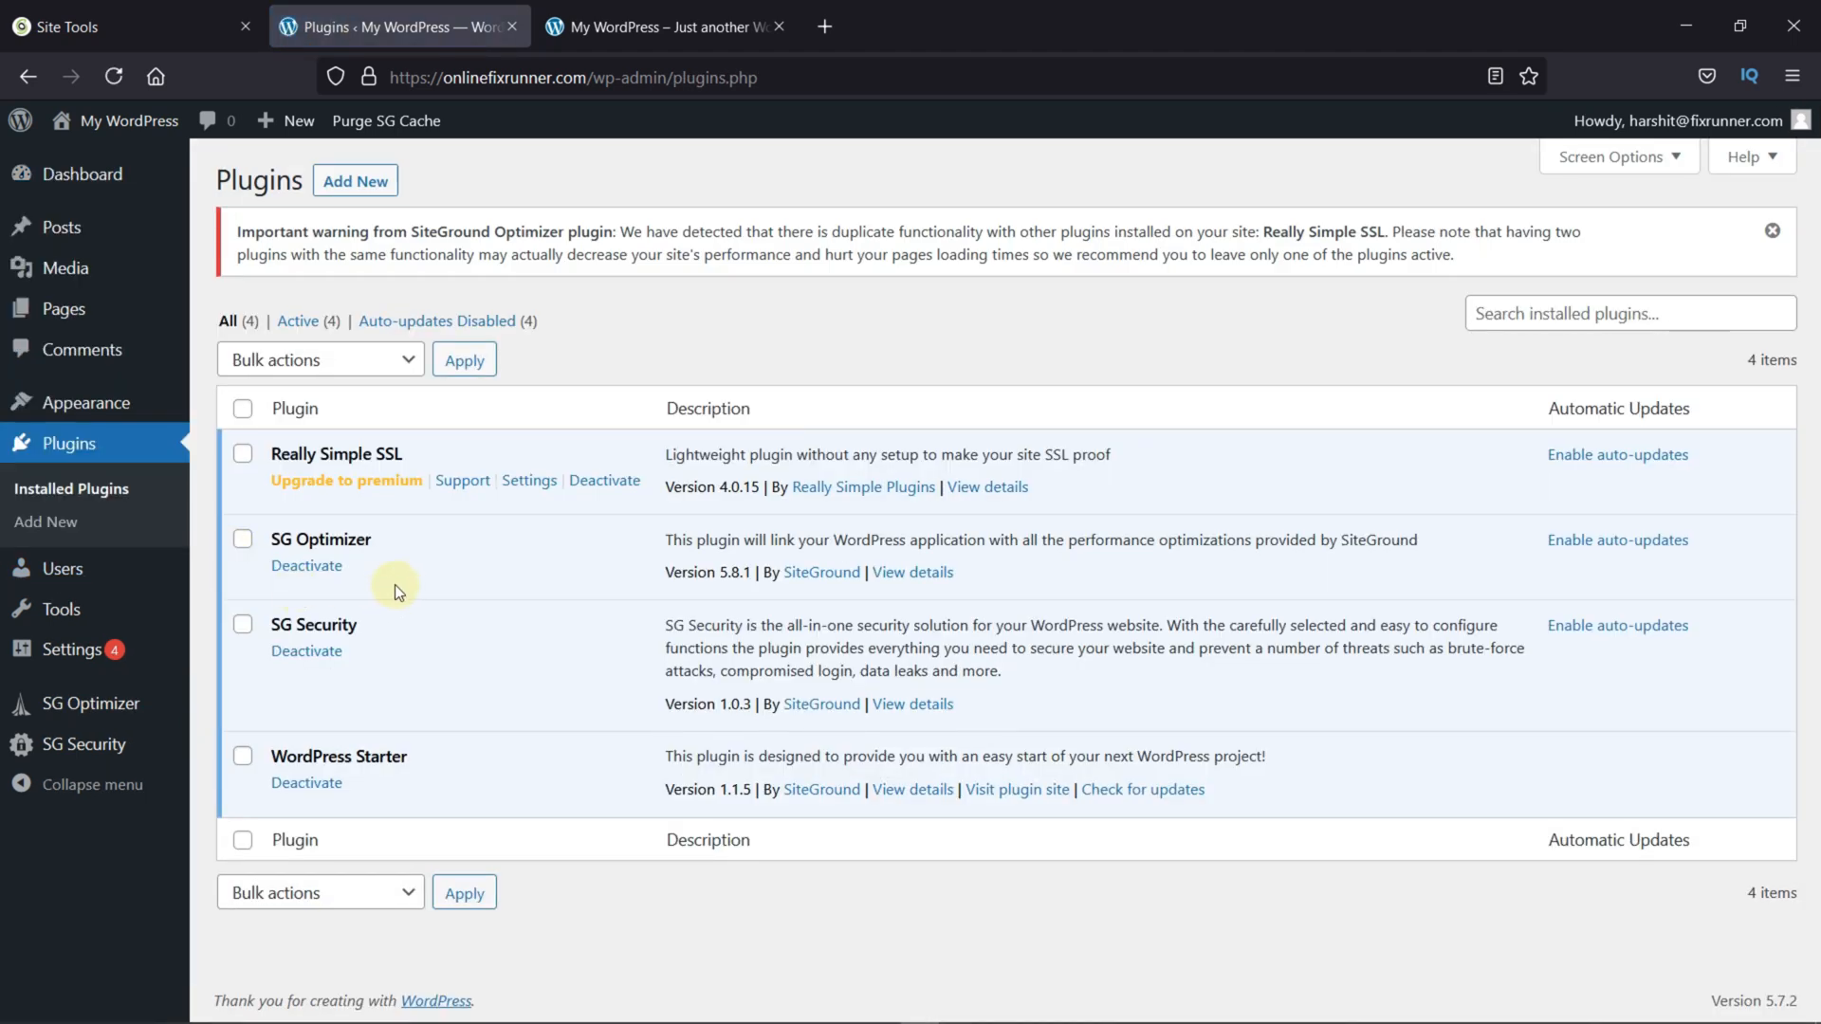
{"action": "left_click", "coordinate": [242, 539]}
{"action": "left_click", "coordinate": [243, 624]}
{"action": "left_click", "coordinate": [243, 755]}
{"action": "left_click", "coordinate": [406, 362]}
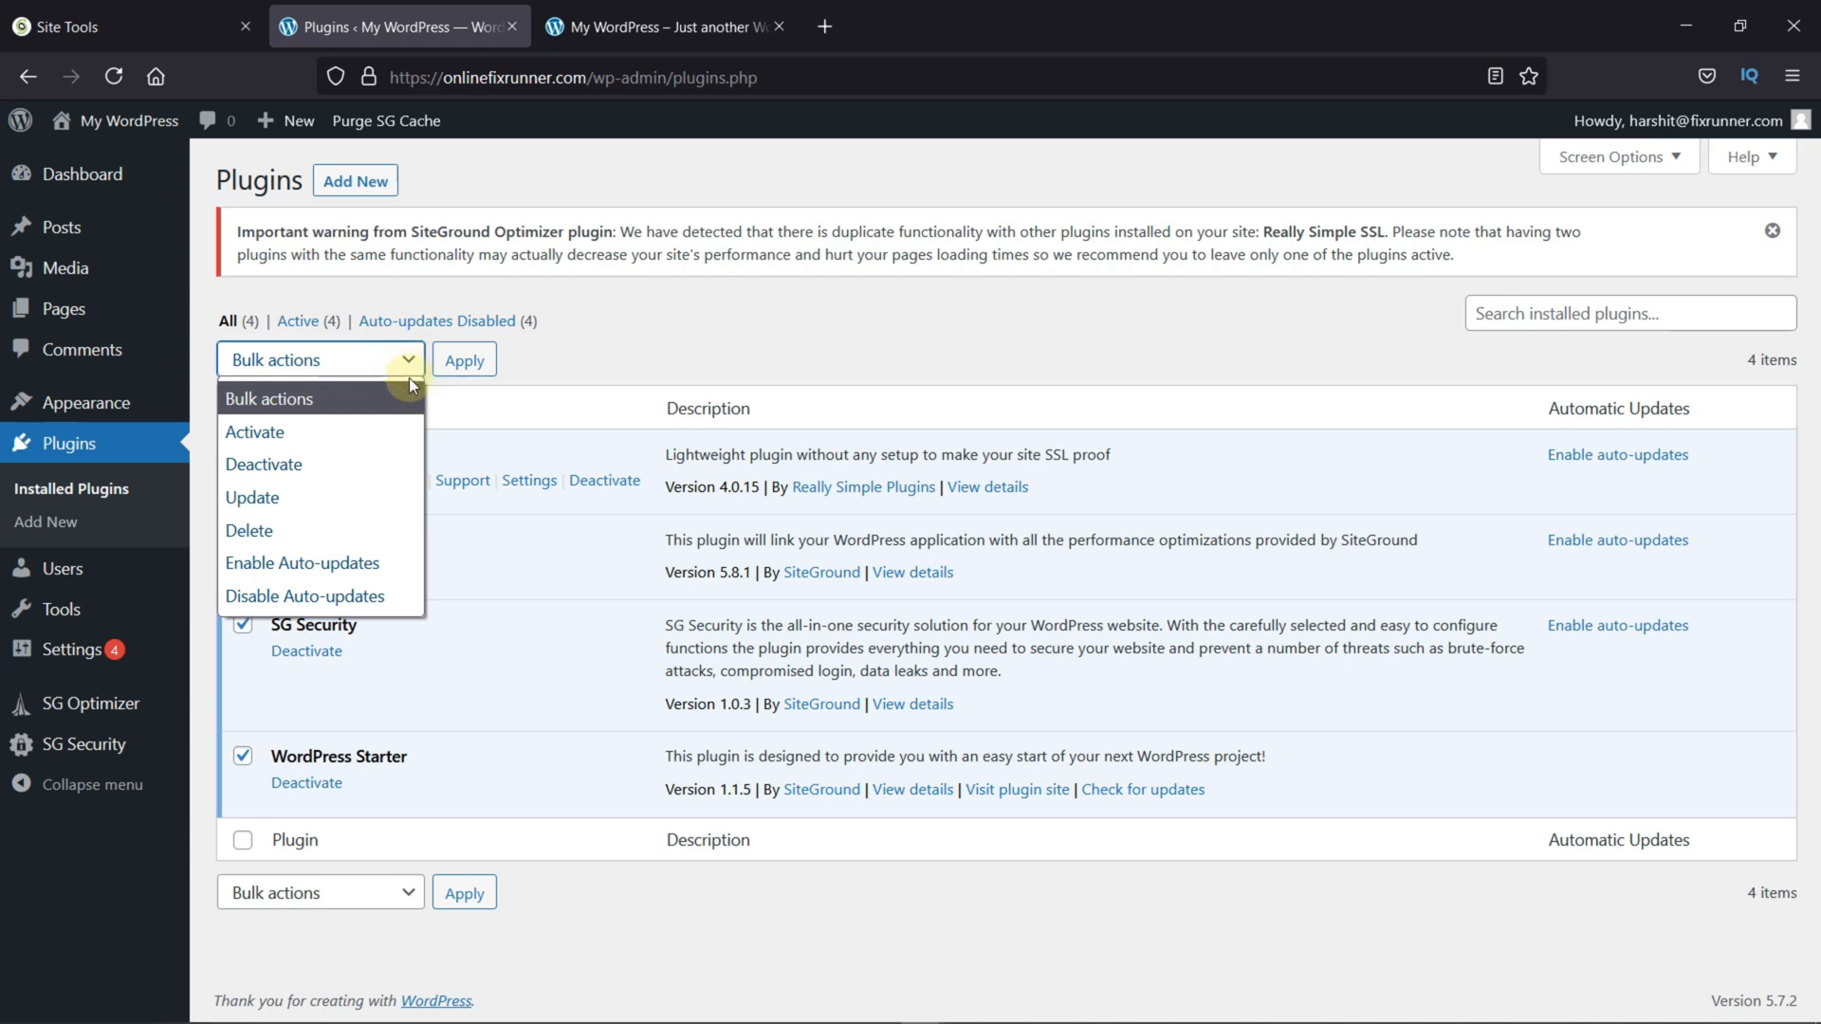
{"action": "left_click", "coordinate": [353, 466]}
{"action": "left_click", "coordinate": [464, 369]}
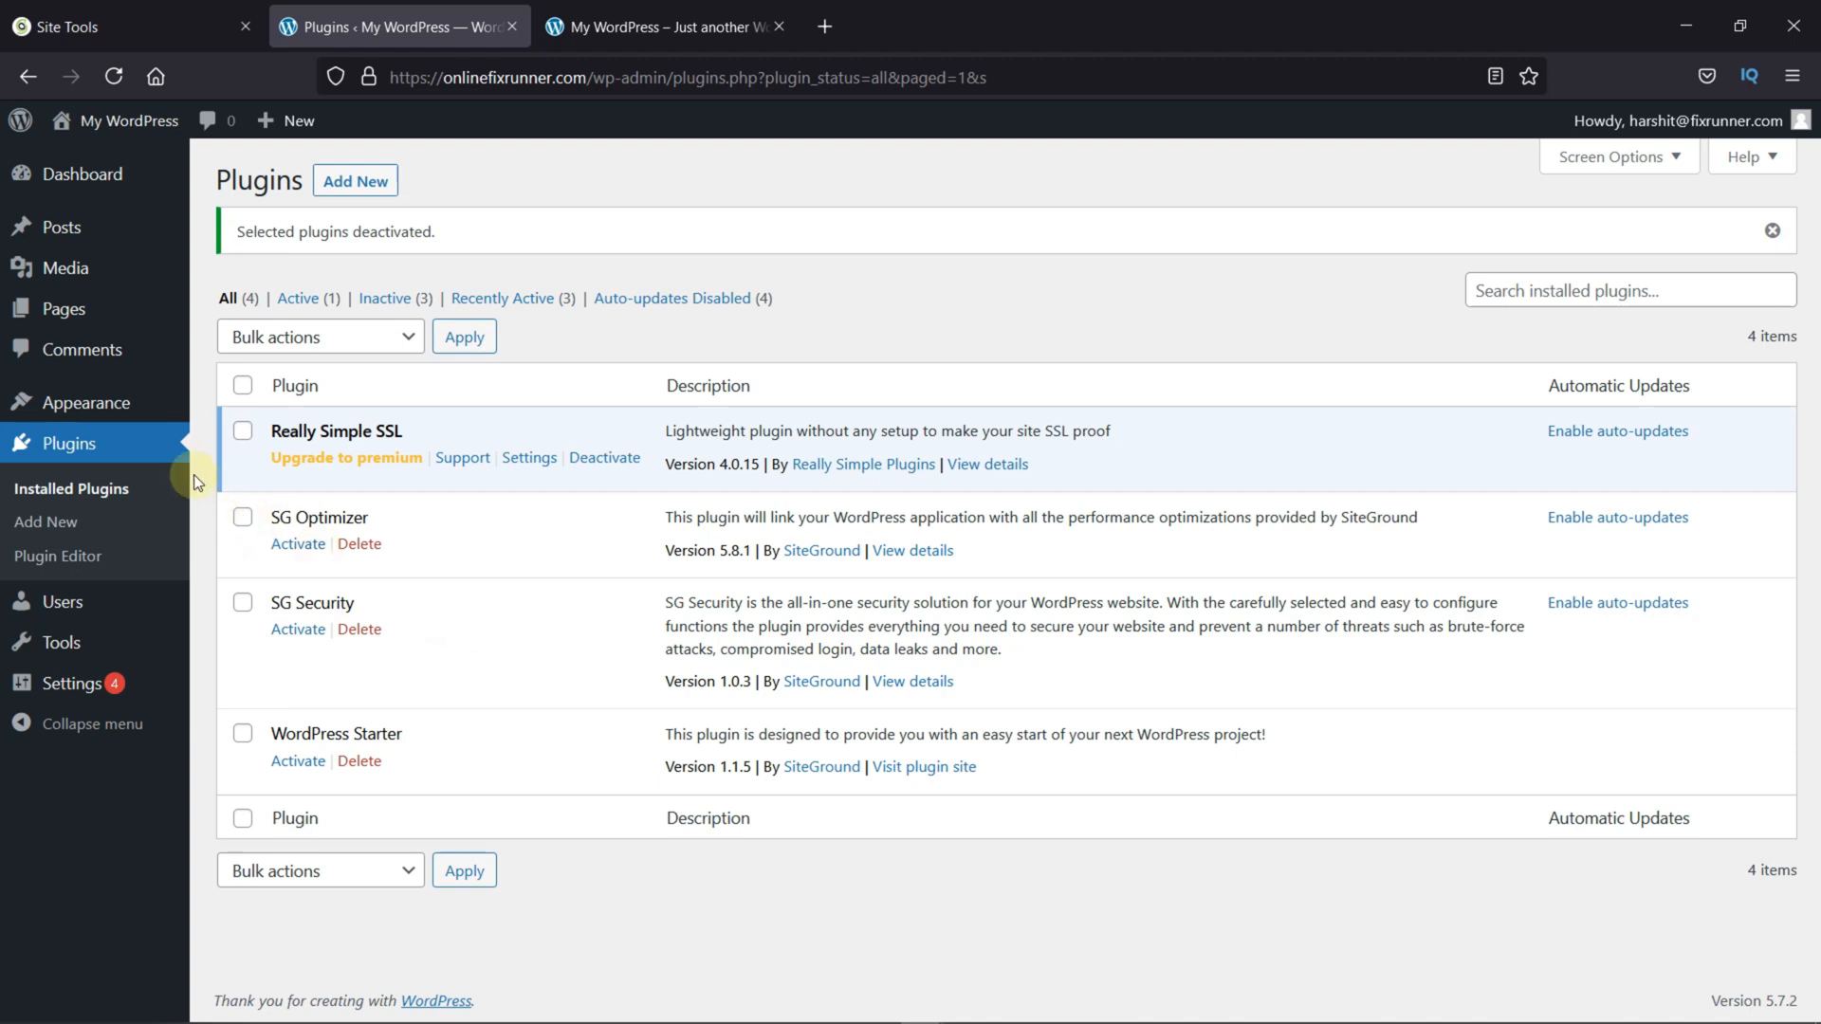
- Search the theme directory for 'ast' from Appearance > Themes > Add New
{"action": "mouse_move", "coordinate": [149, 404]}
{"action": "left_click", "coordinate": [233, 407]}
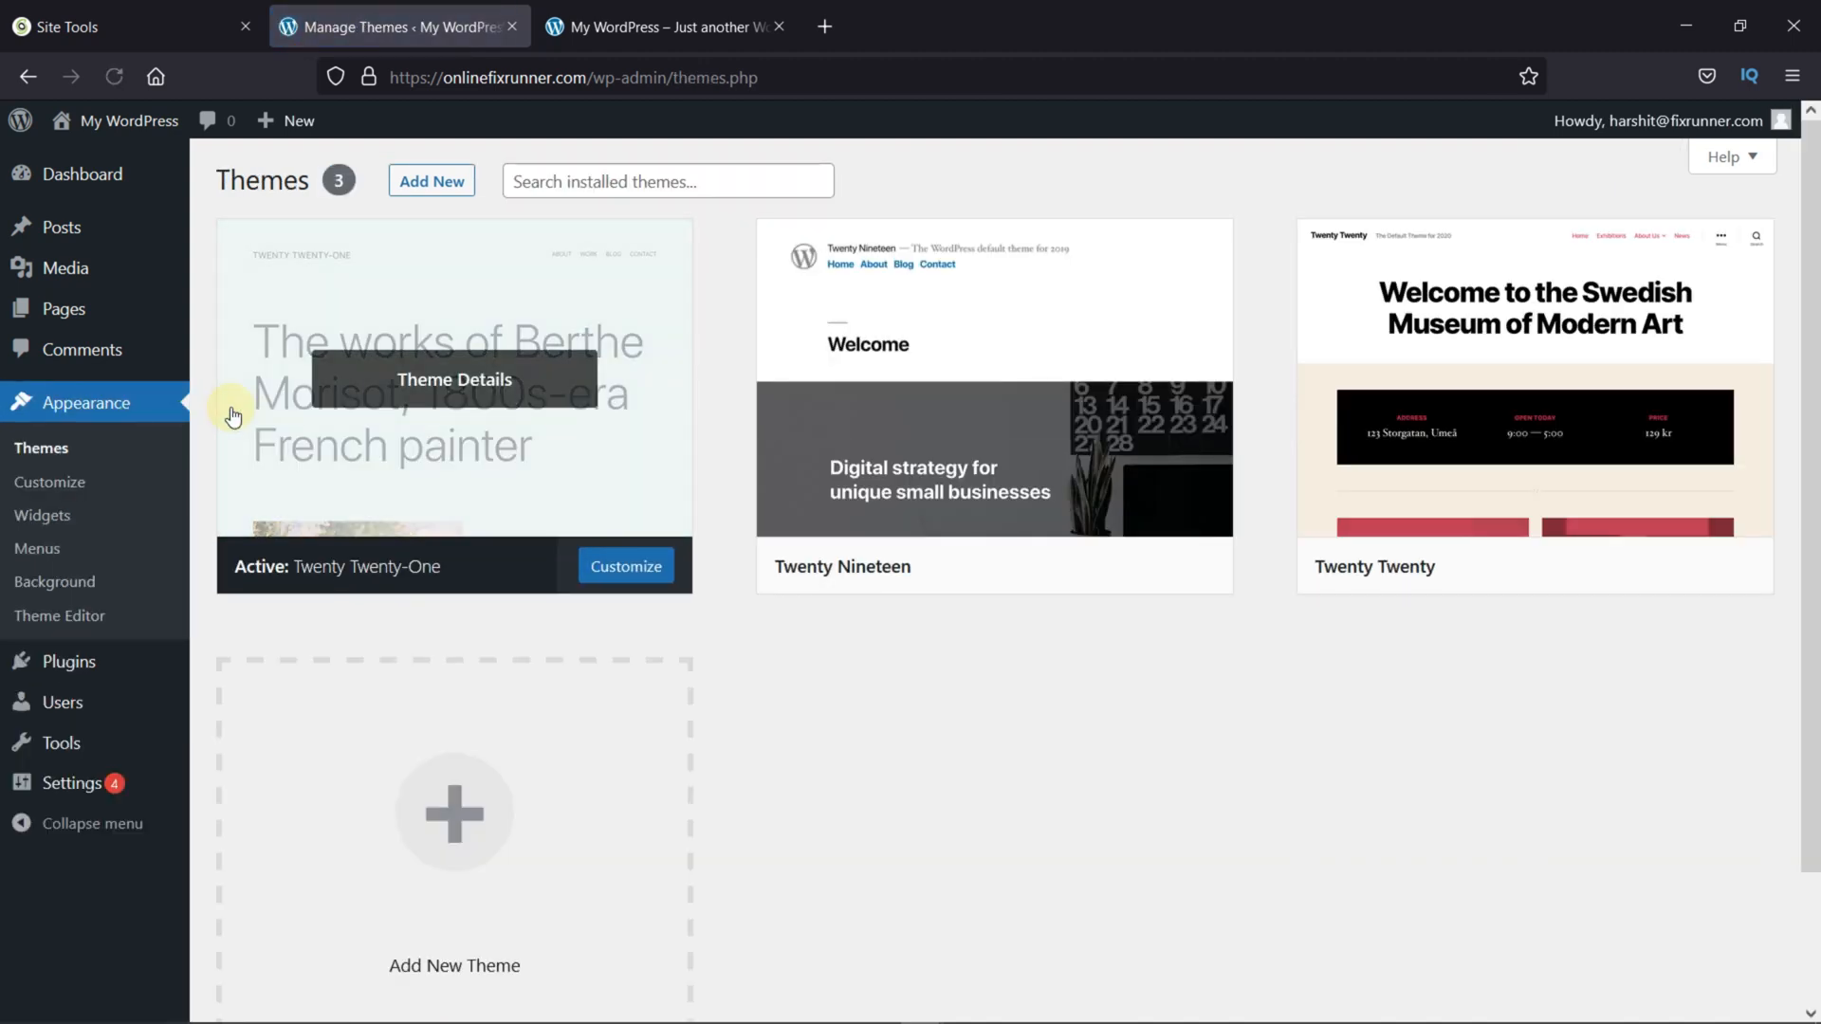
{"action": "left_click", "coordinate": [434, 189]}
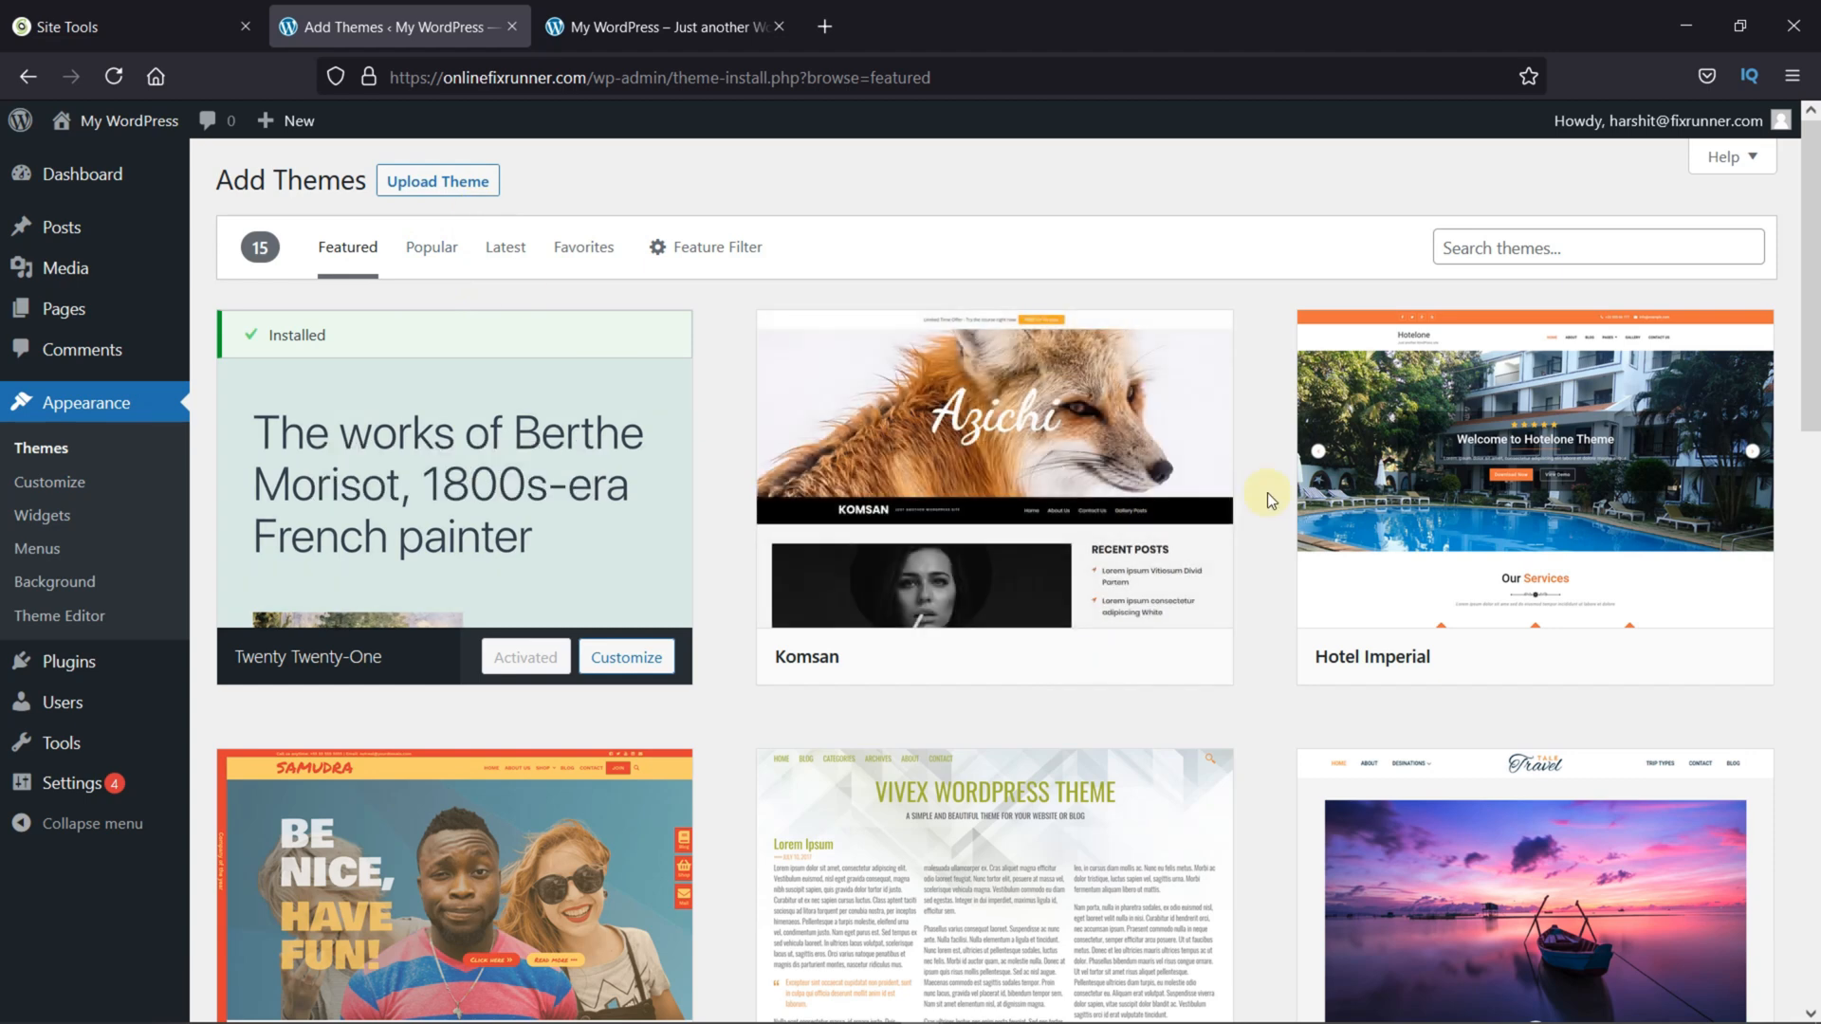
{"action": "left_click", "coordinate": [1660, 241]}
{"action": "type", "text": "astra"}
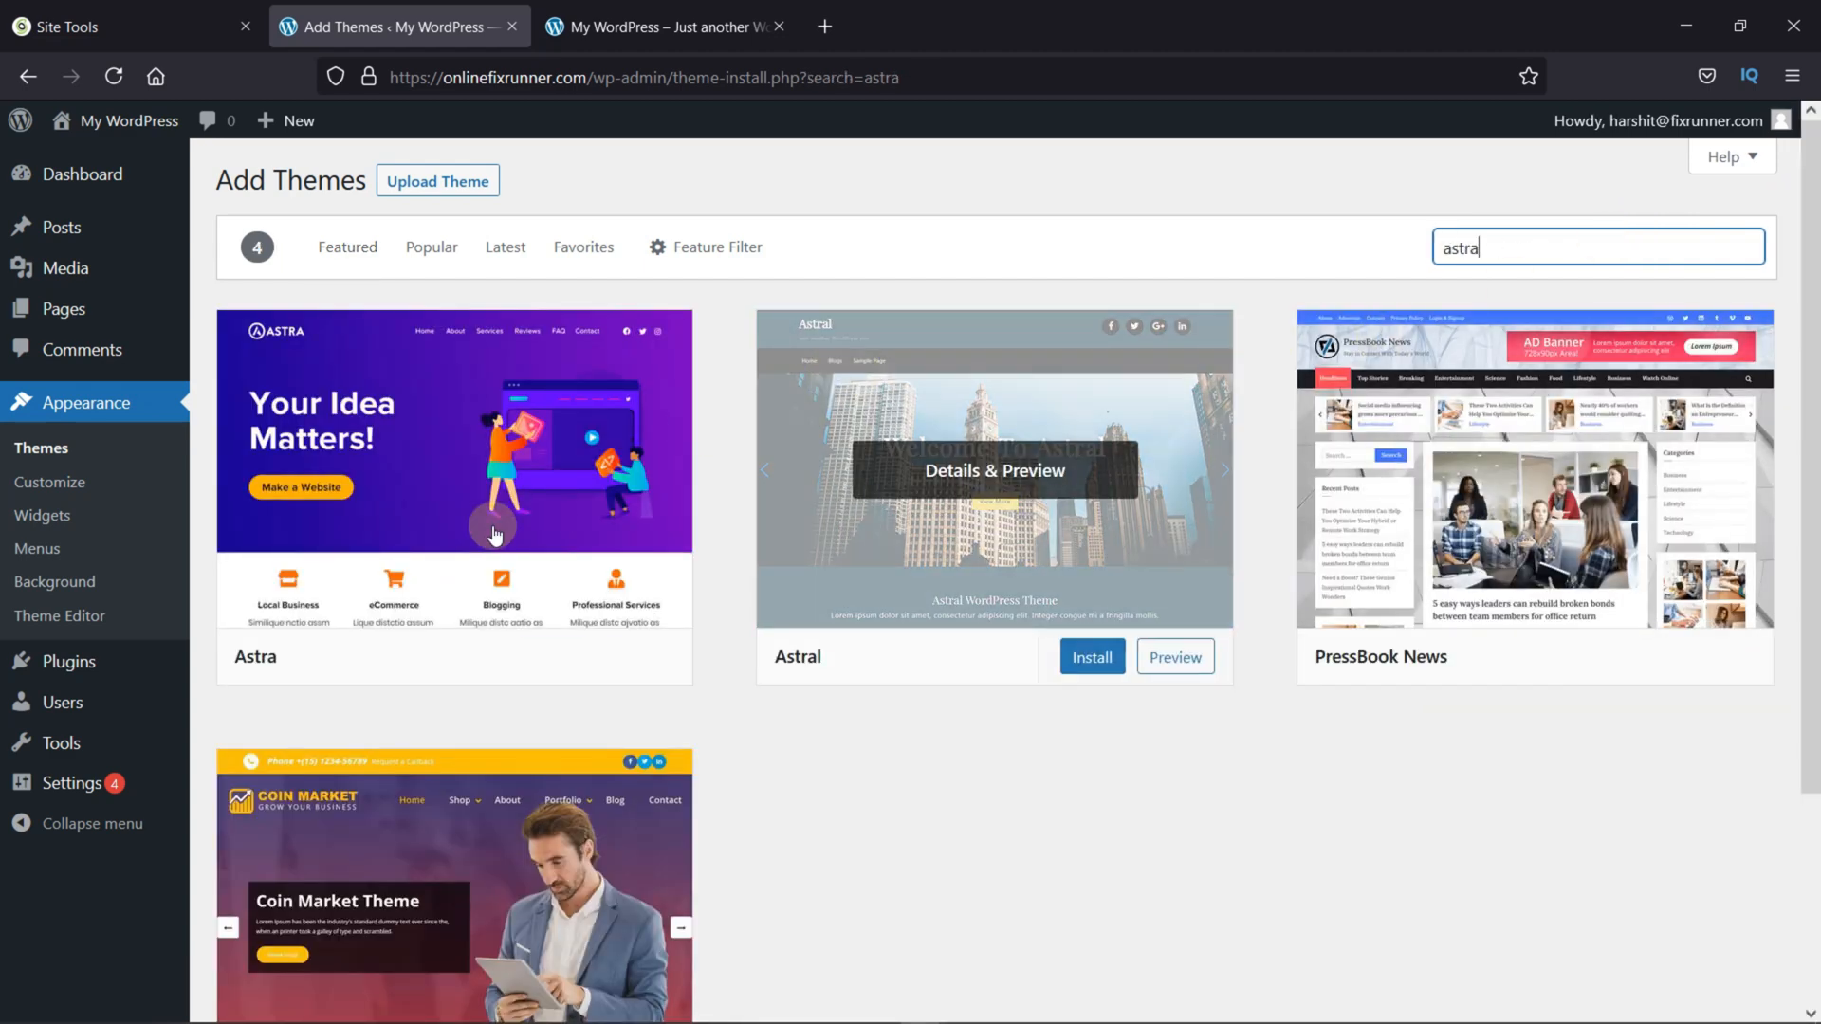
- Preview the Astra theme, then install and activate it
{"action": "left_click", "coordinate": [631, 659]}
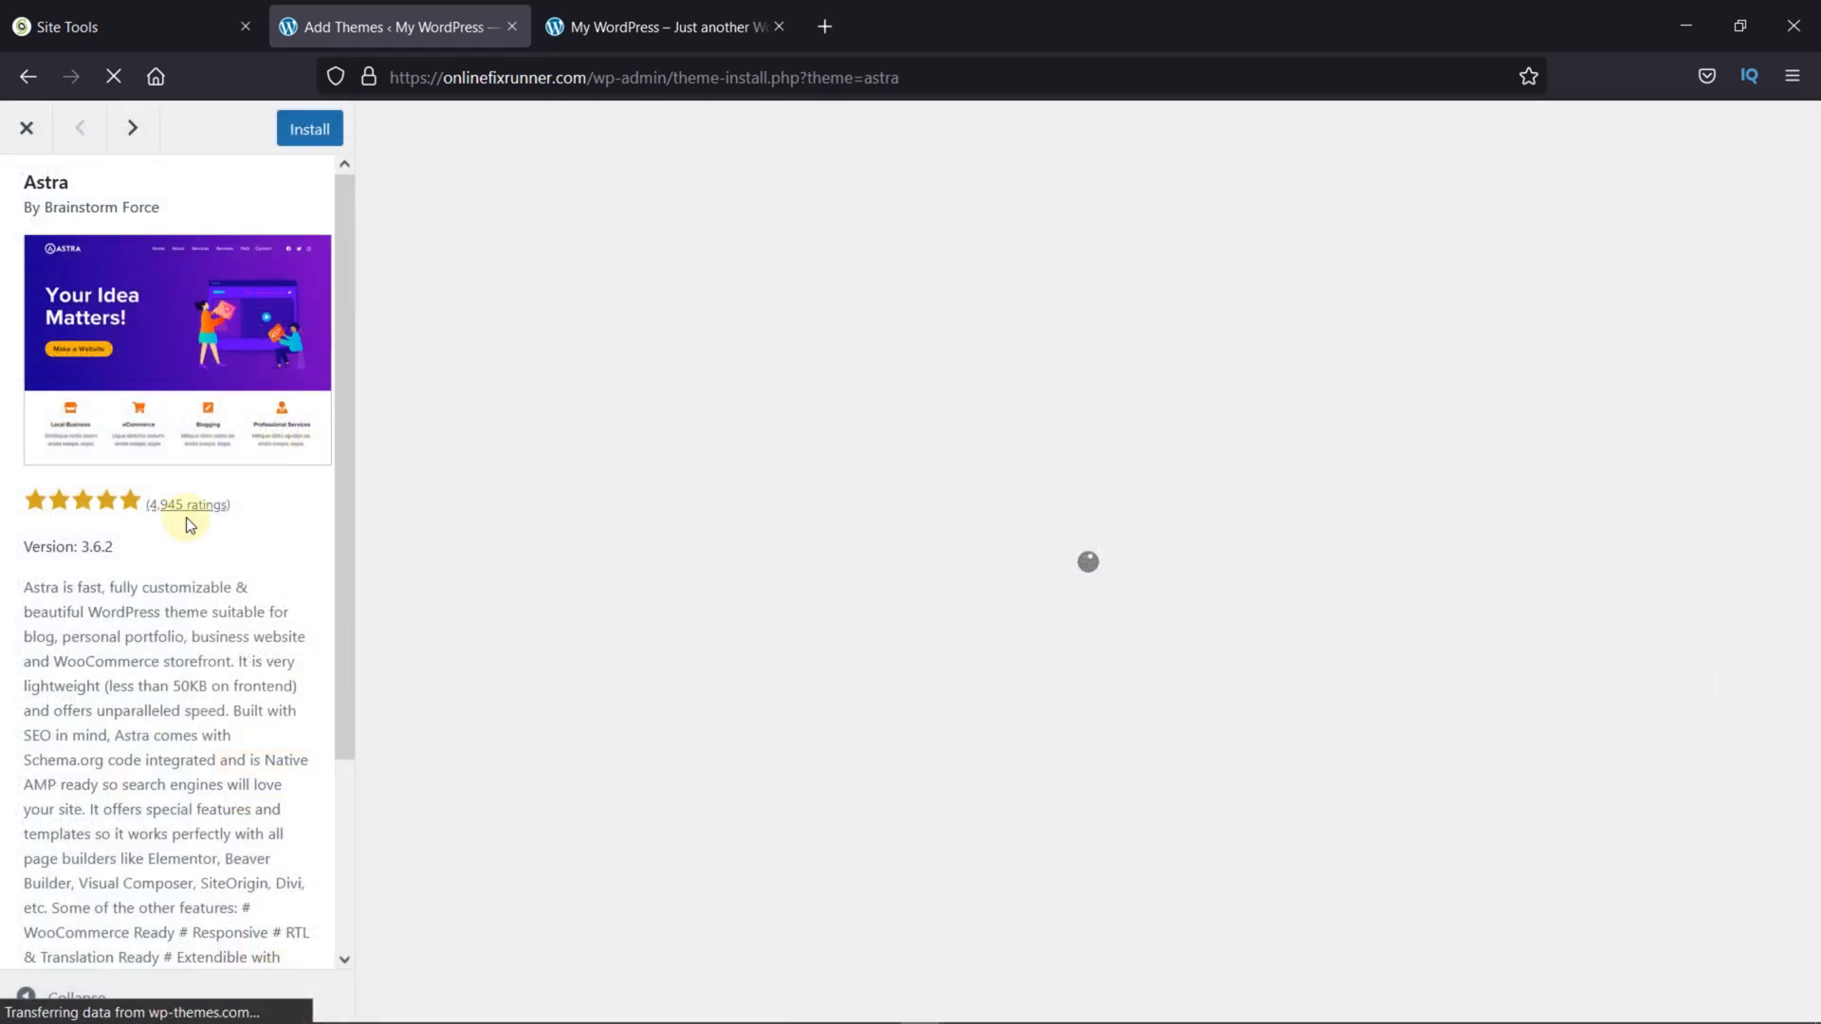
{"action": "scroll", "coordinate": [110, 581], "scroll_direction": "down", "scroll_amount": 3}
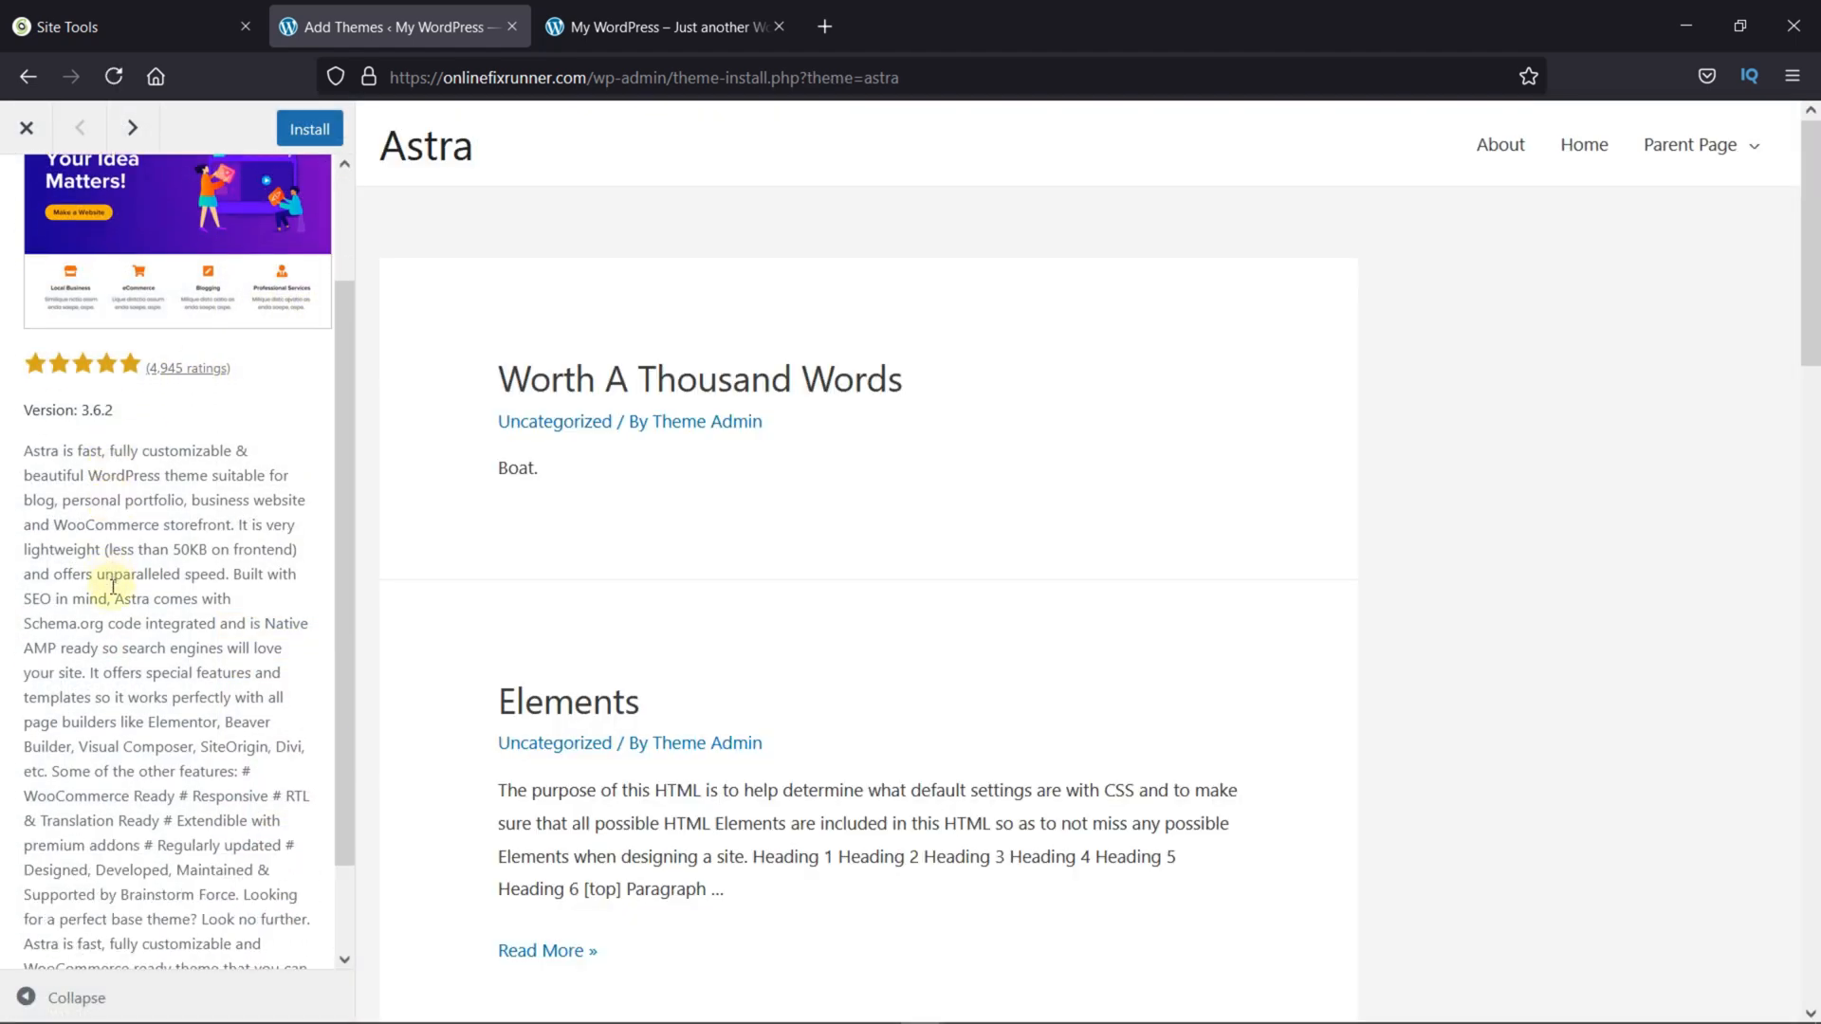
{"action": "scroll", "coordinate": [165, 534], "scroll_direction": "up", "scroll_amount": 3}
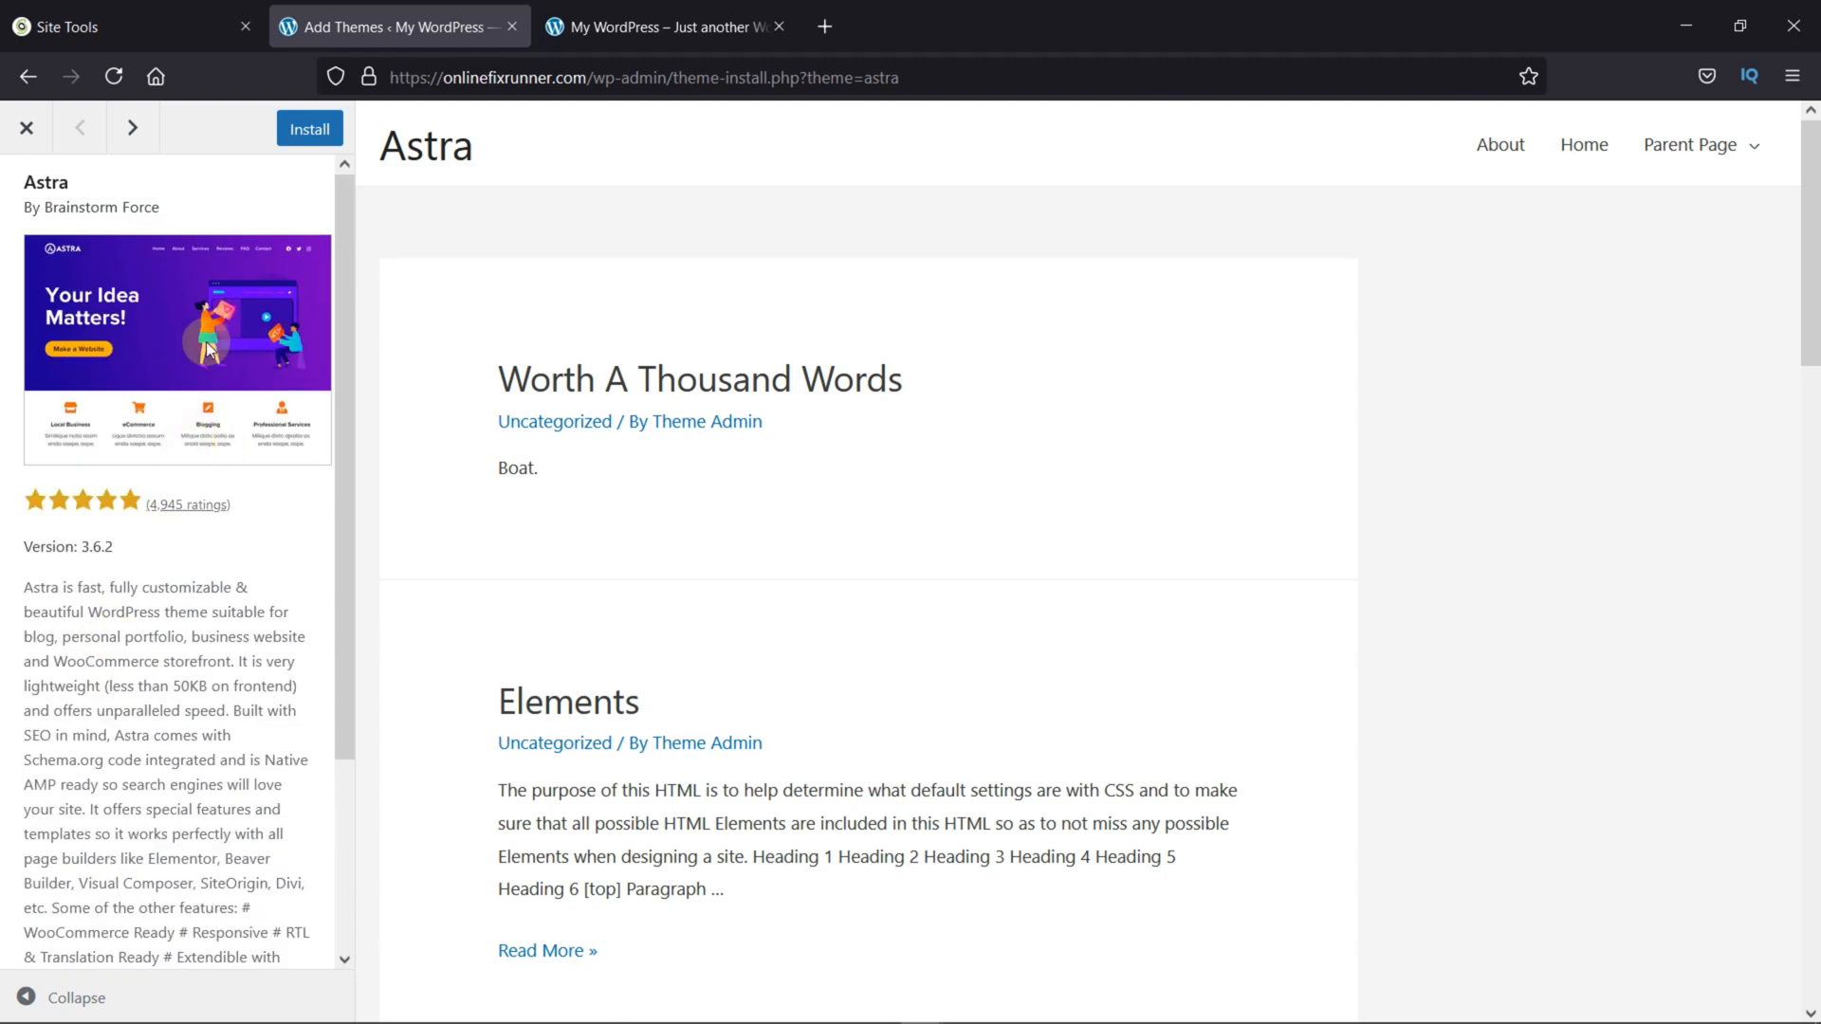
{"action": "left_click", "coordinate": [327, 126]}
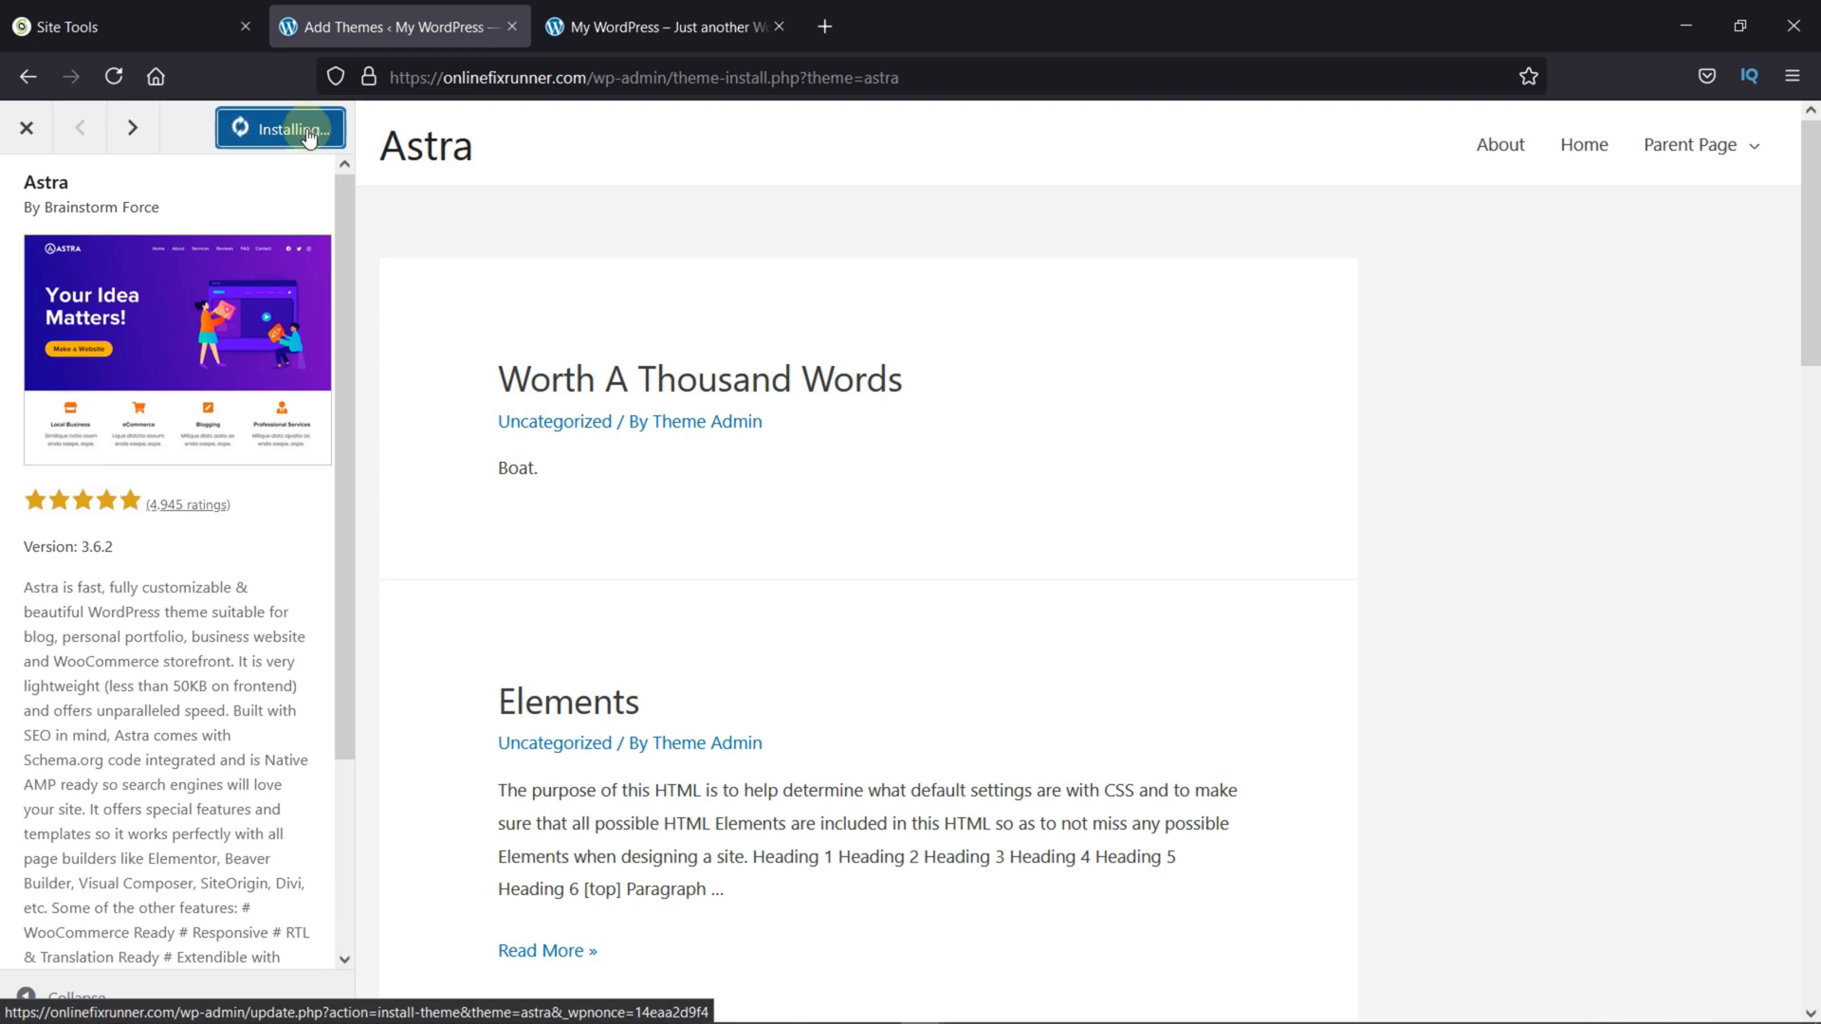
{"action": "left_click", "coordinate": [301, 139]}
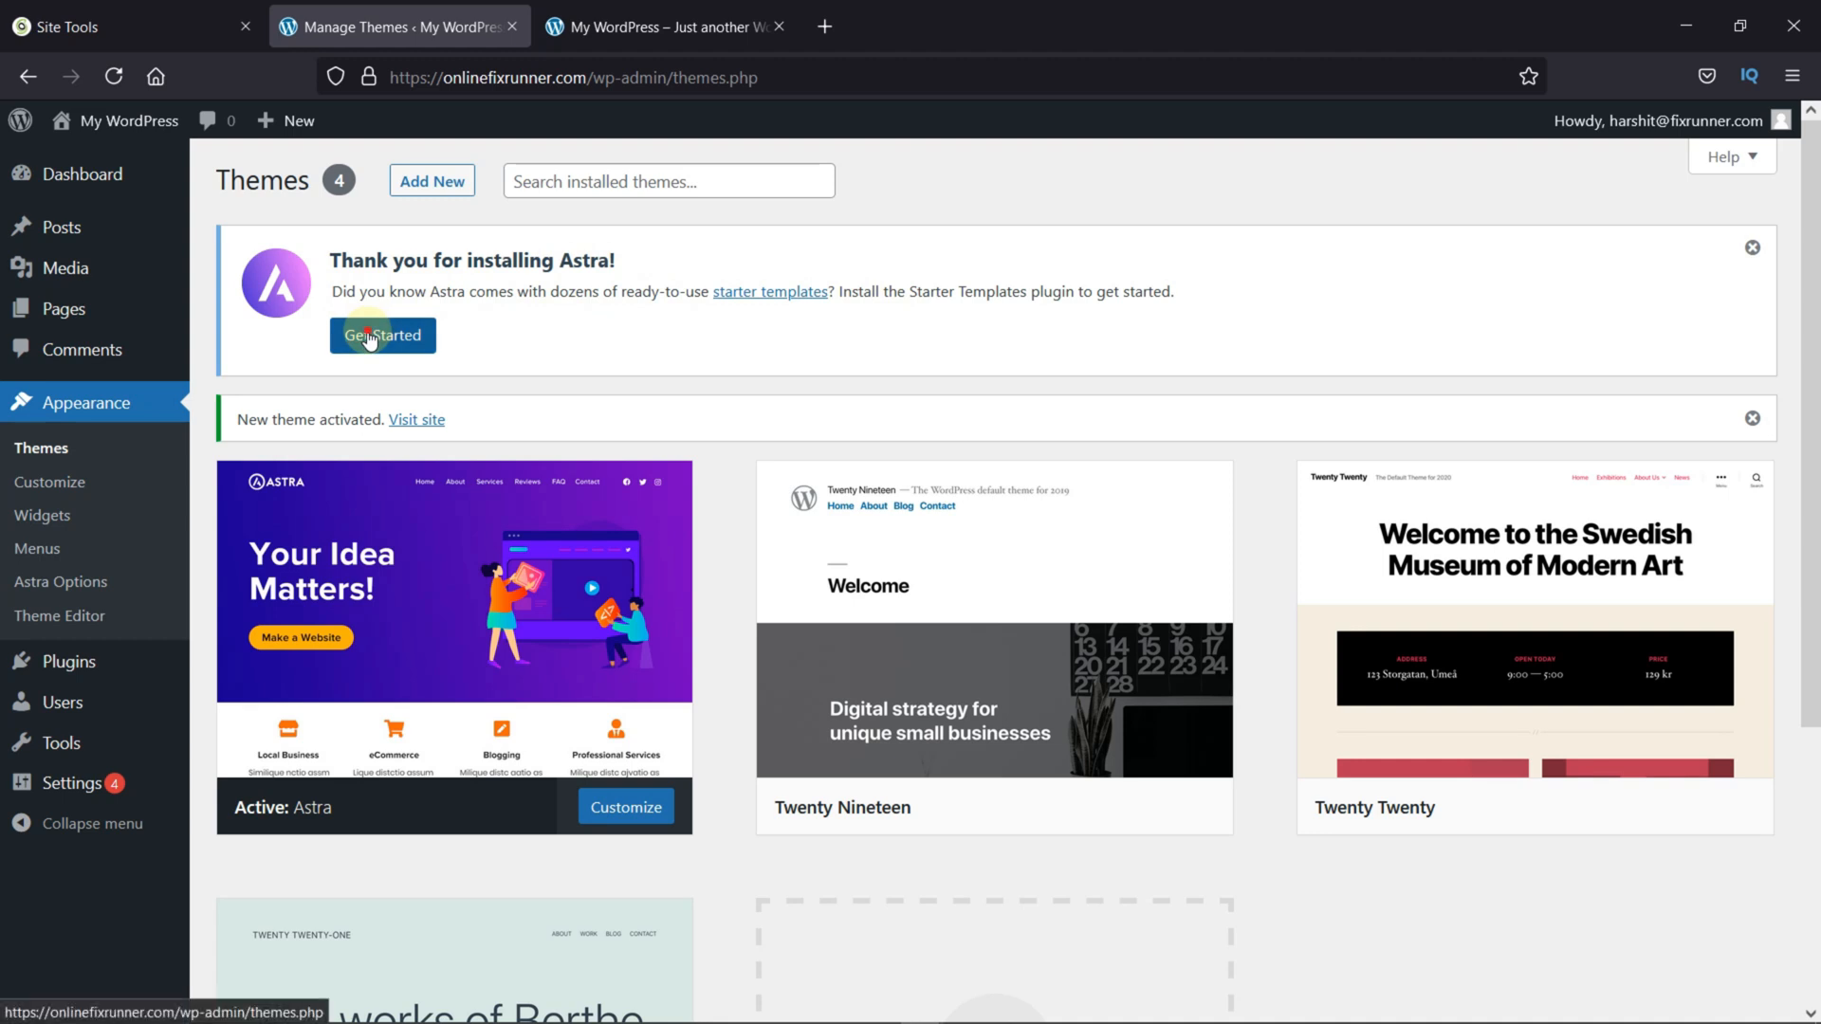
- Start Astra starter templates with Elementor as the page builder
{"action": "left_click", "coordinate": [415, 340]}
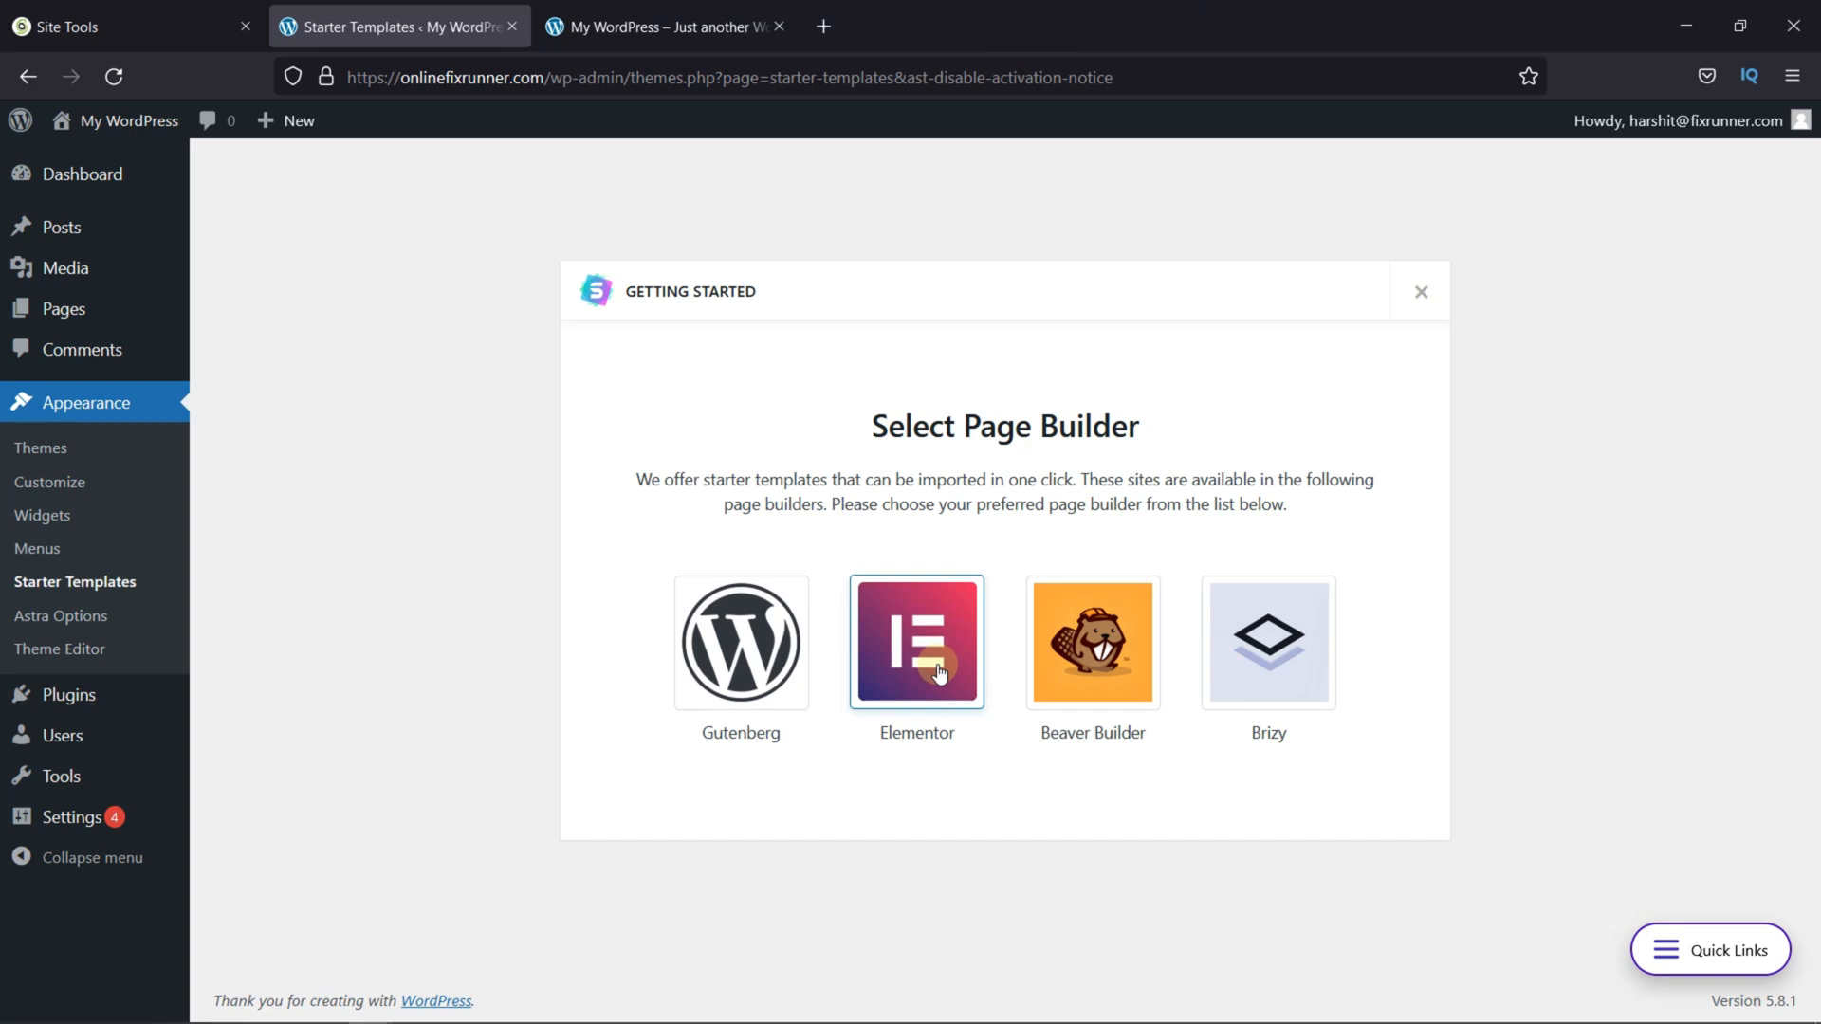
{"action": "left_click", "coordinate": [939, 672]}
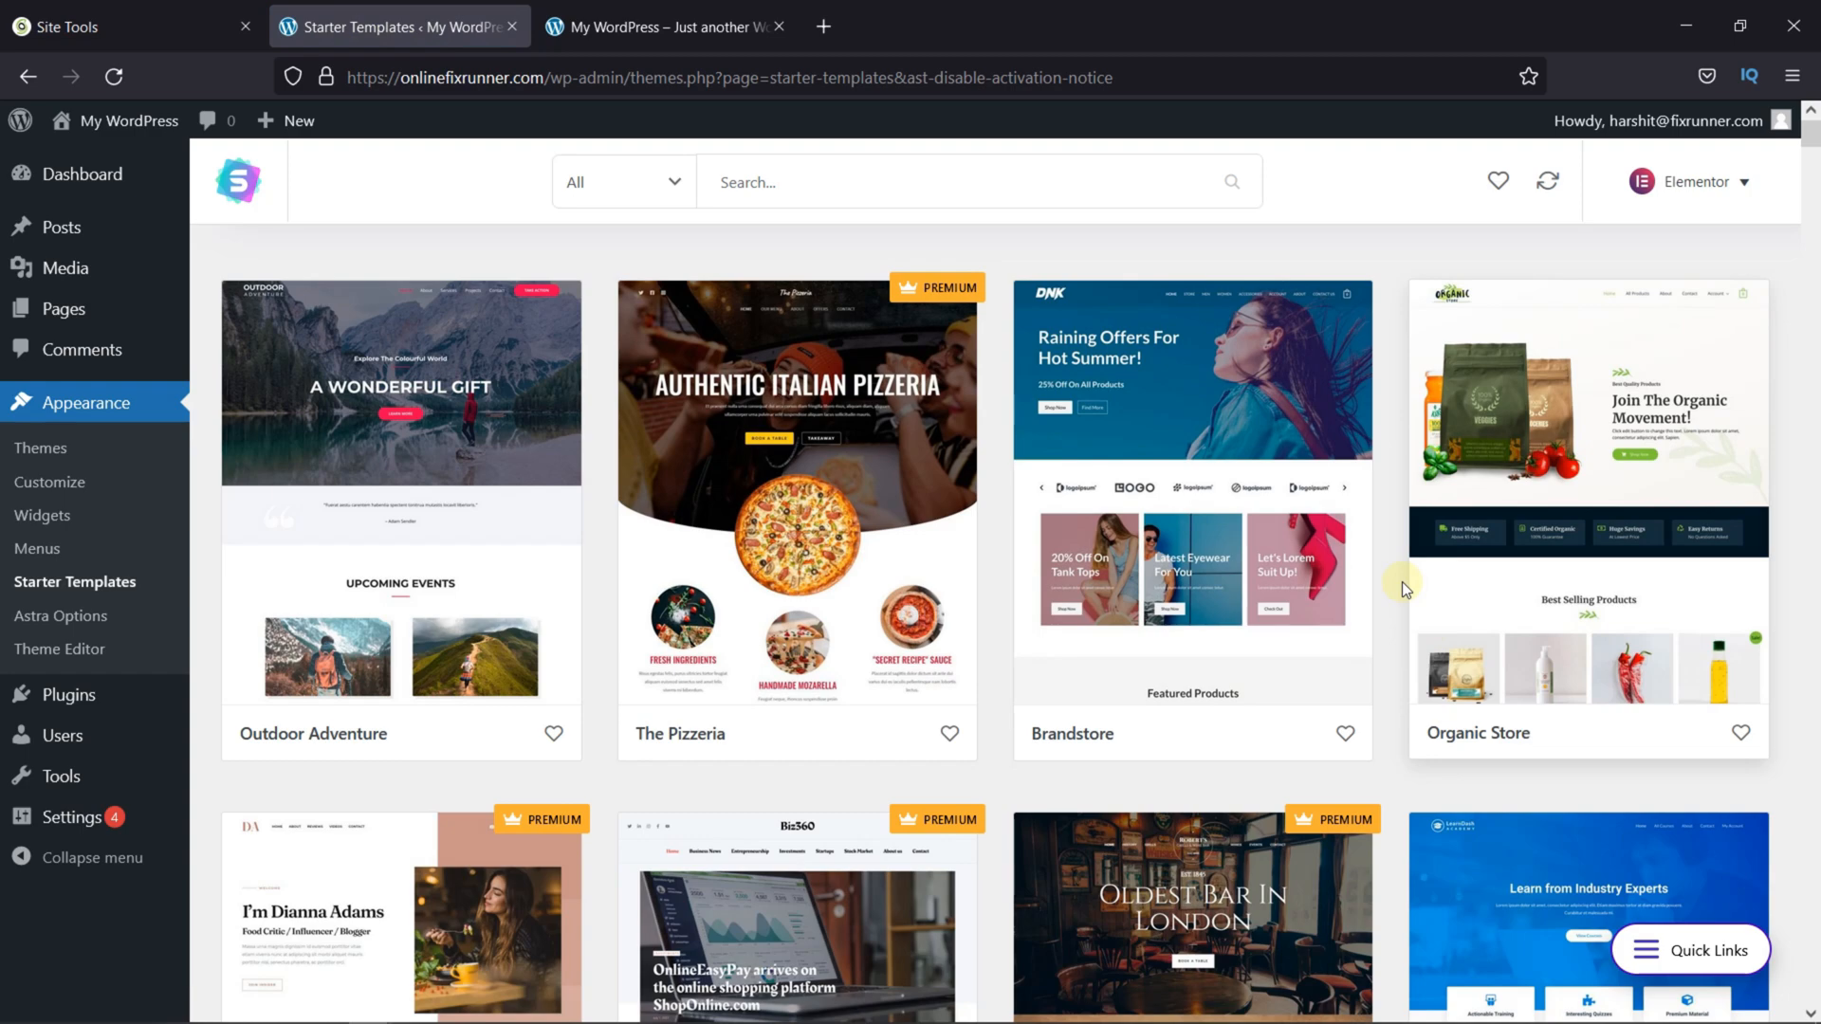
{"action": "scroll", "coordinate": [1402, 582], "scroll_direction": "down", "scroll_amount": 6}
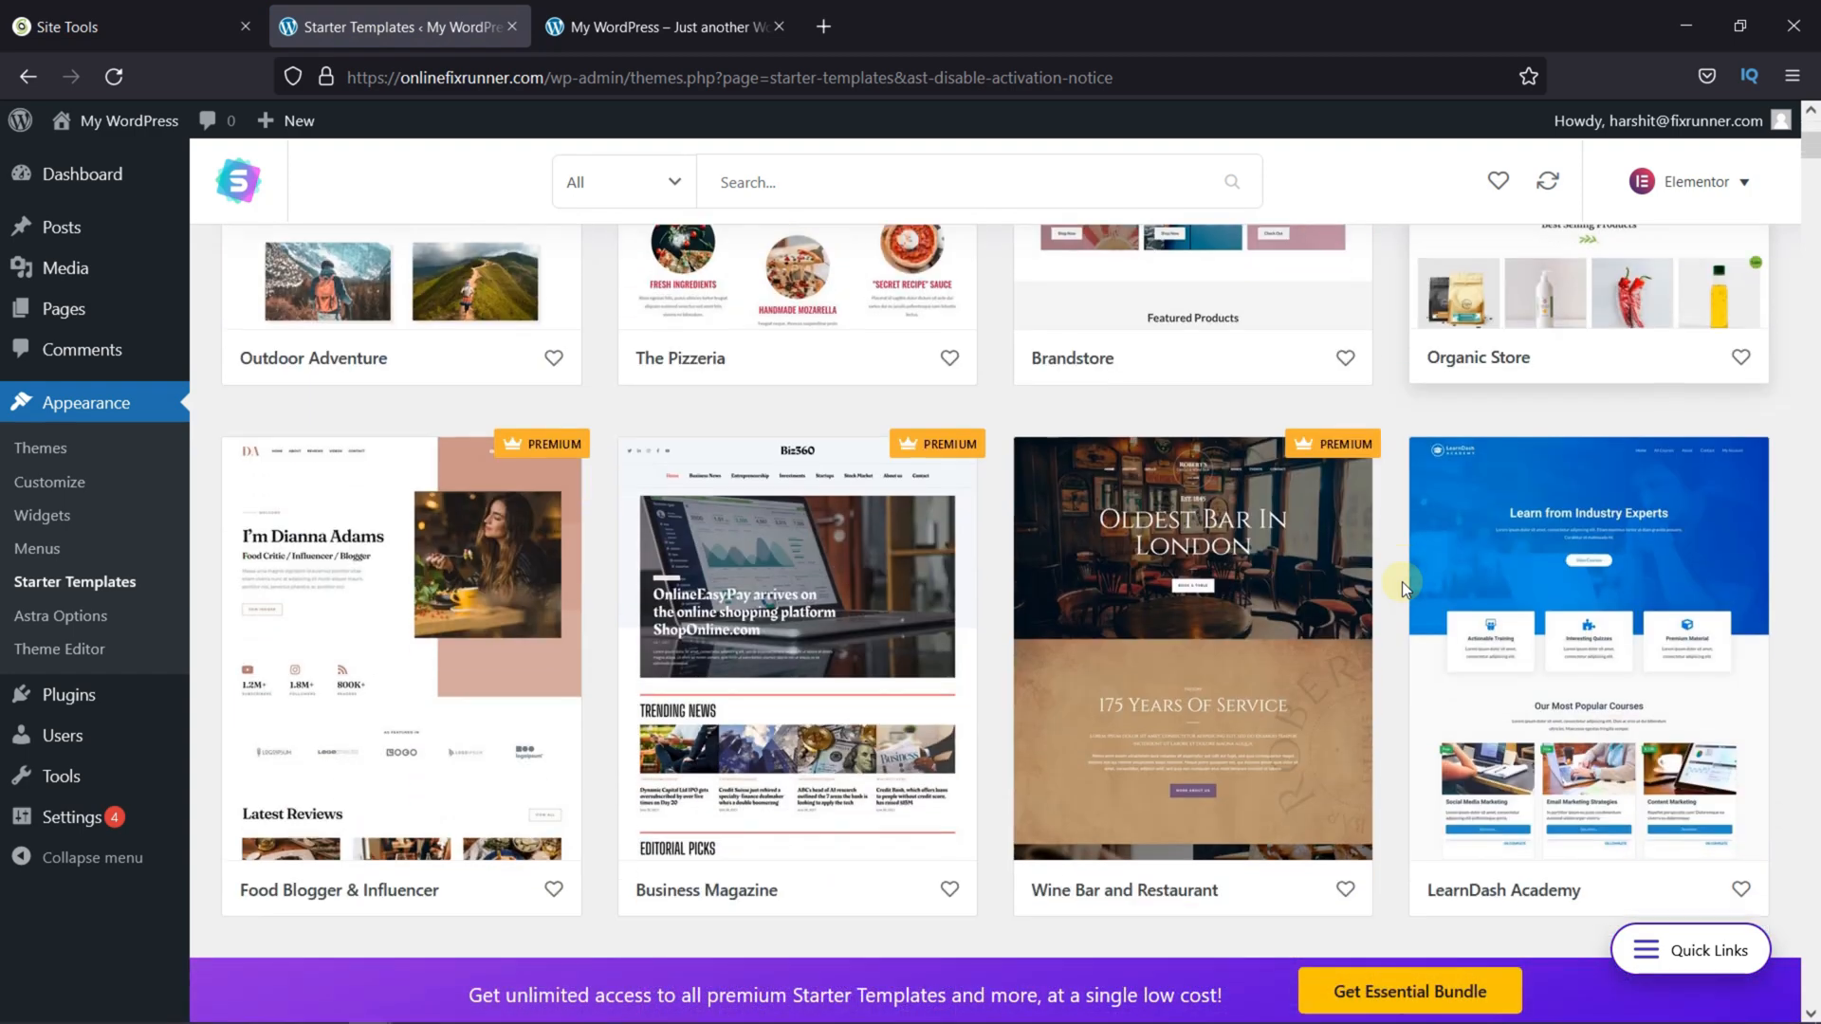
{"action": "scroll", "coordinate": [1401, 582], "scroll_direction": "down", "scroll_amount": 7}
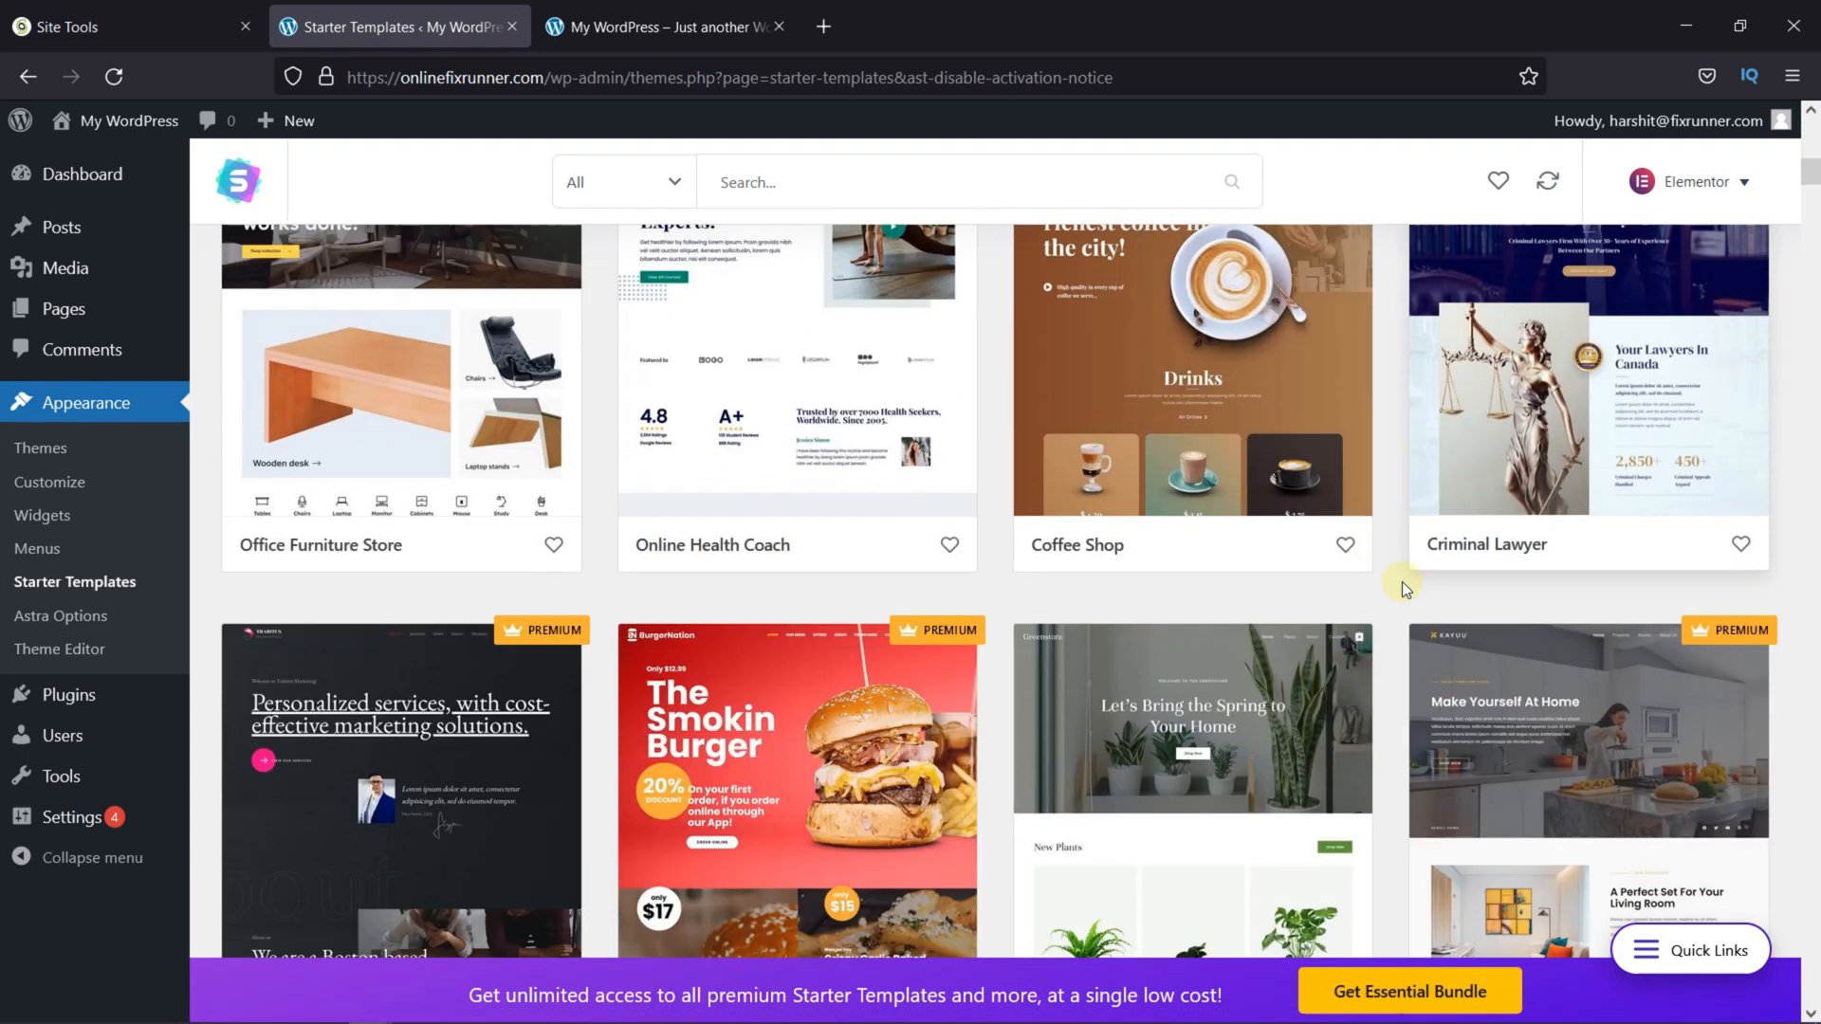
{"action": "scroll", "coordinate": [1402, 583], "scroll_direction": "down", "scroll_amount": 3}
{"action": "scroll", "coordinate": [1402, 582], "scroll_direction": "up", "scroll_amount": 8}
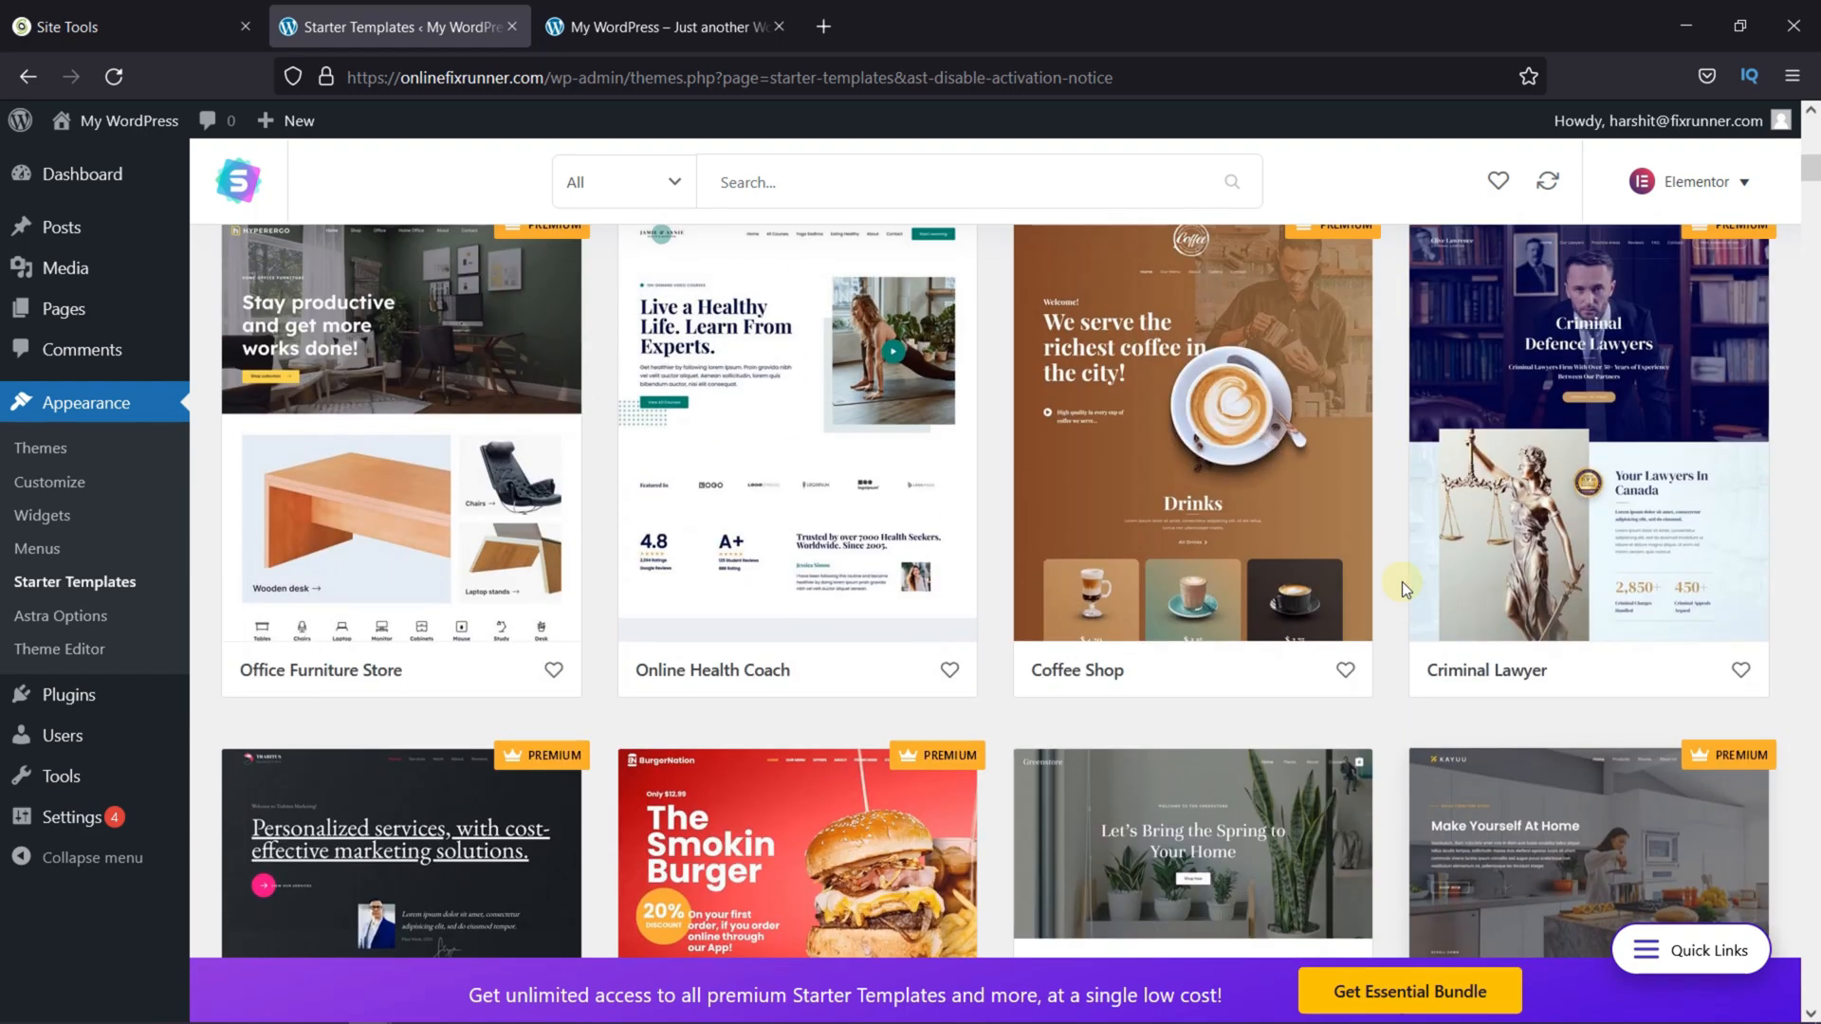
{"action": "scroll", "coordinate": [1402, 582], "scroll_direction": "up", "scroll_amount": 6}
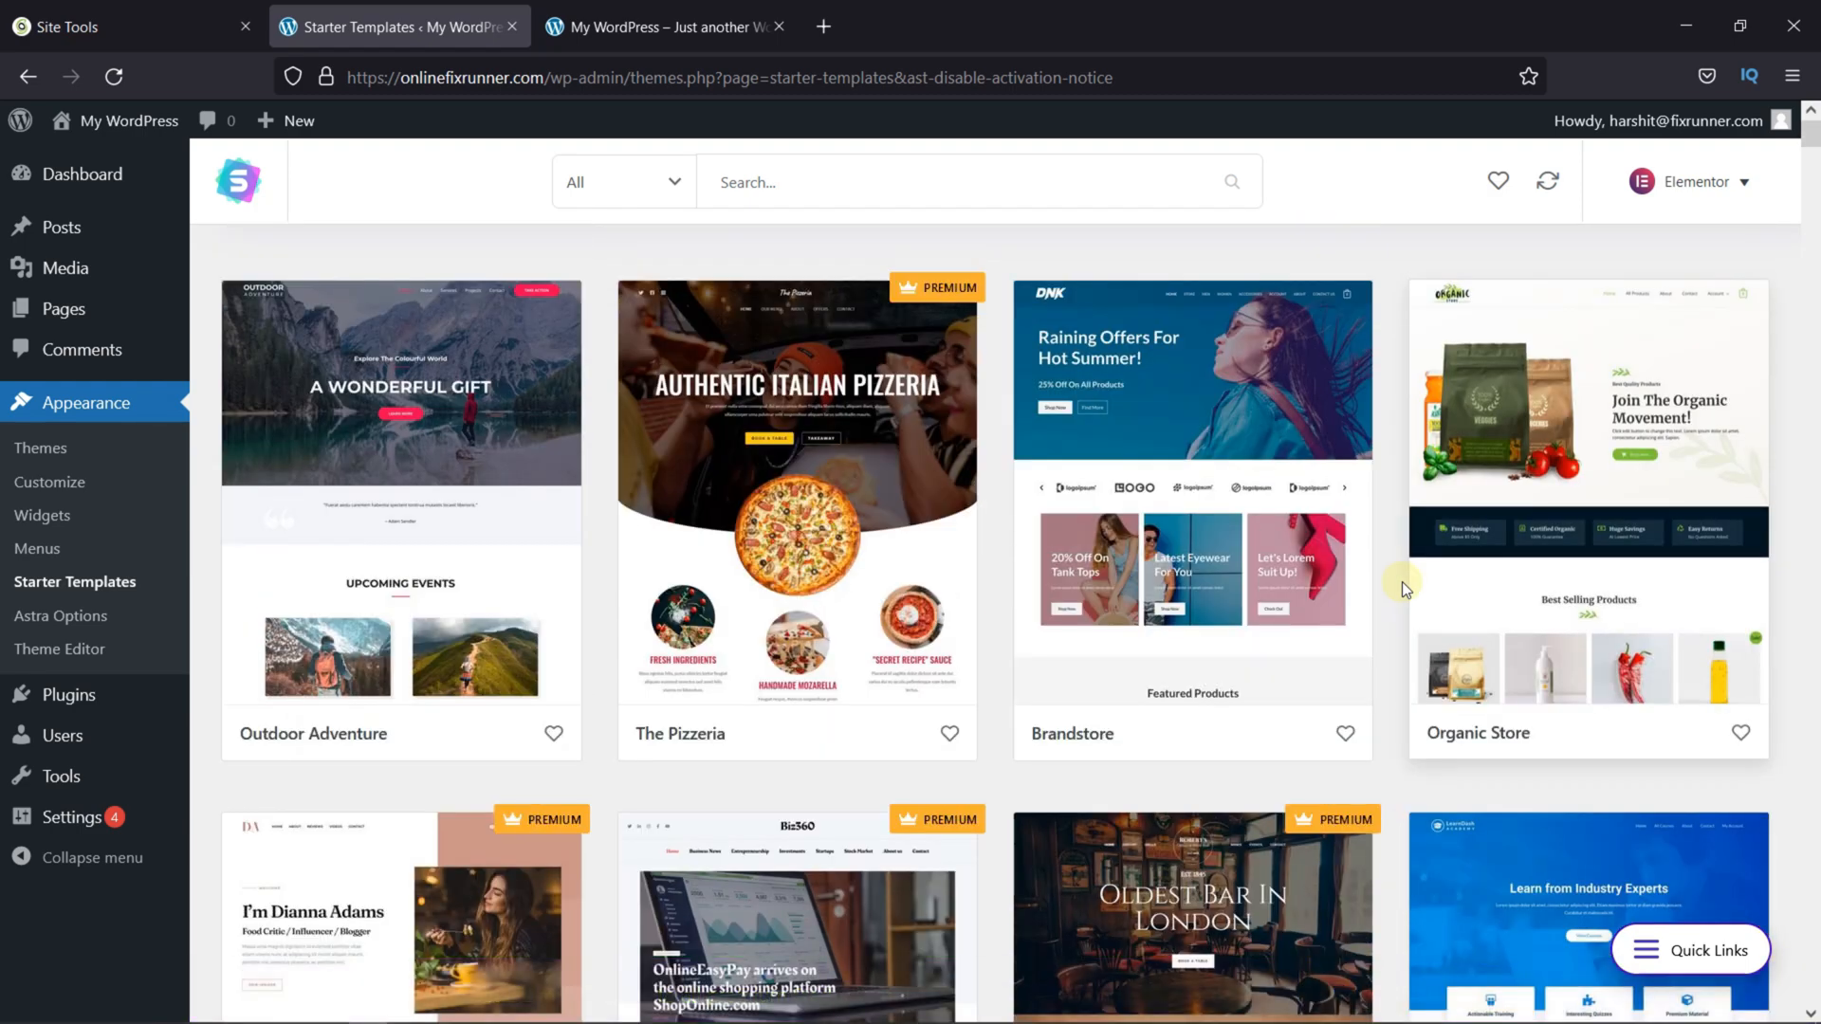
- Filter templates to eCommerce and open the Custom Printing template
{"action": "left_click", "coordinate": [675, 189]}
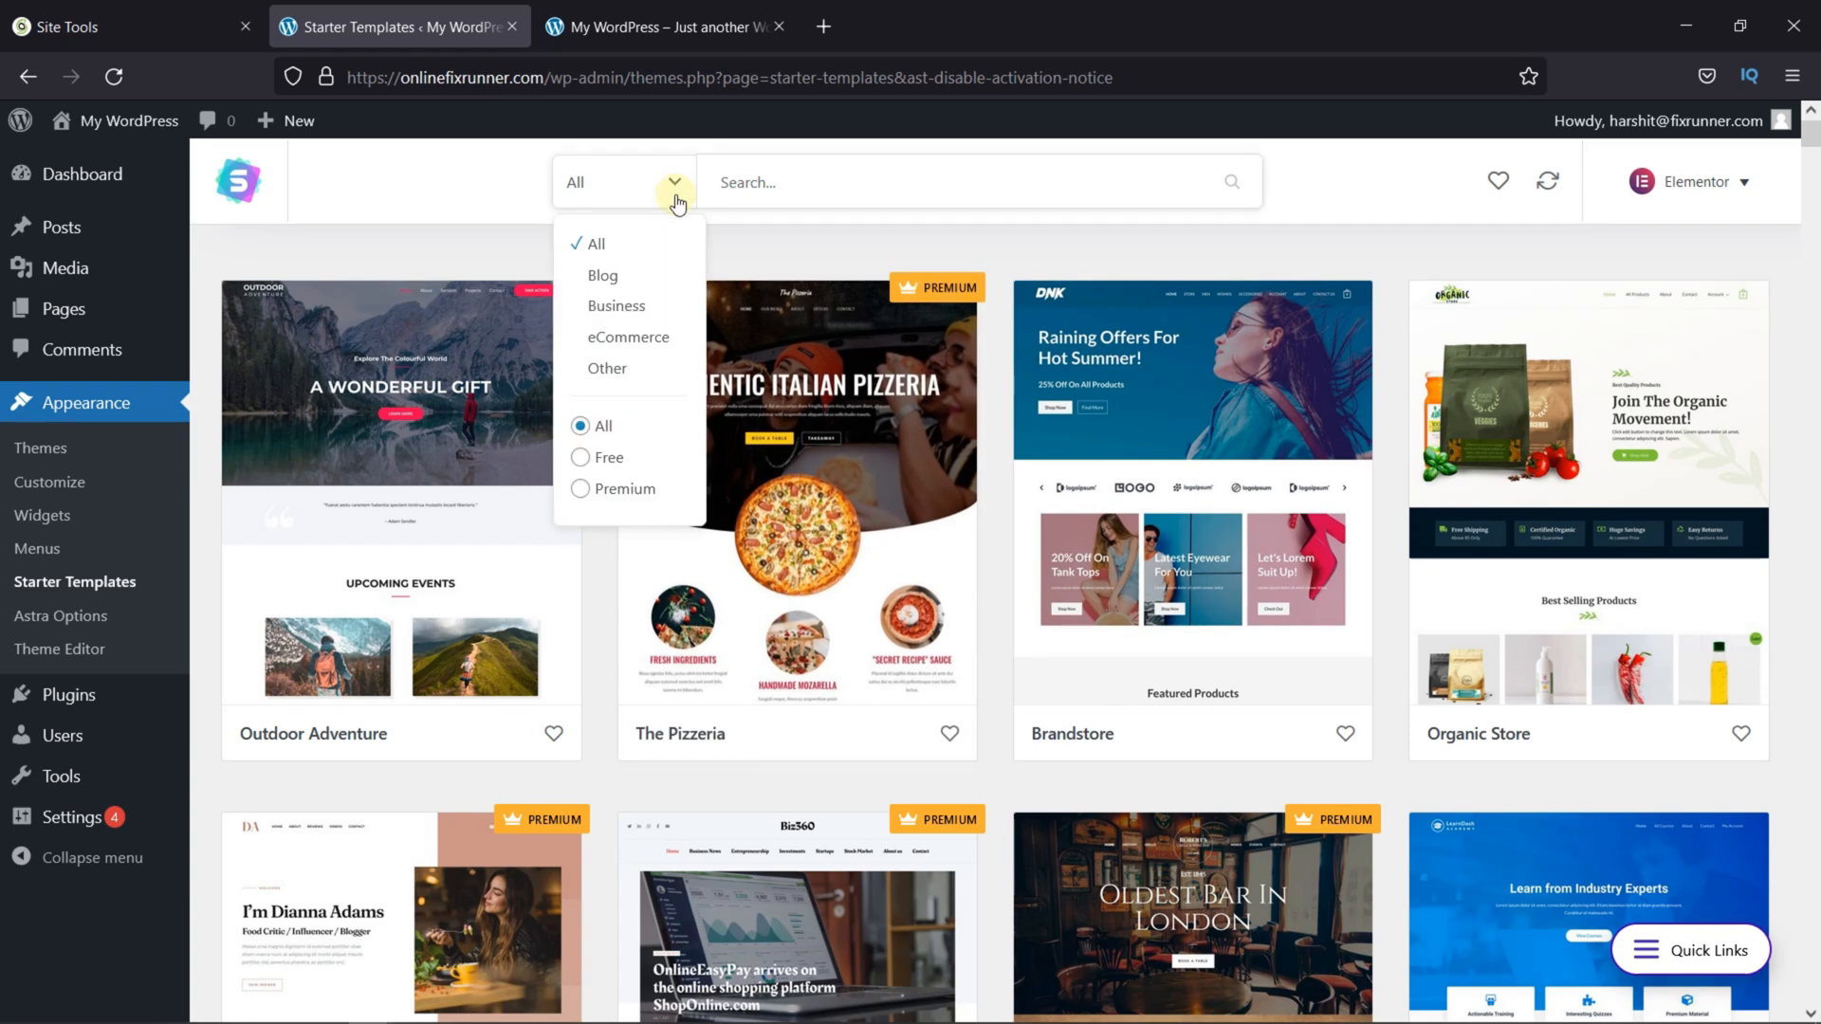
{"action": "left_click", "coordinate": [622, 344]}
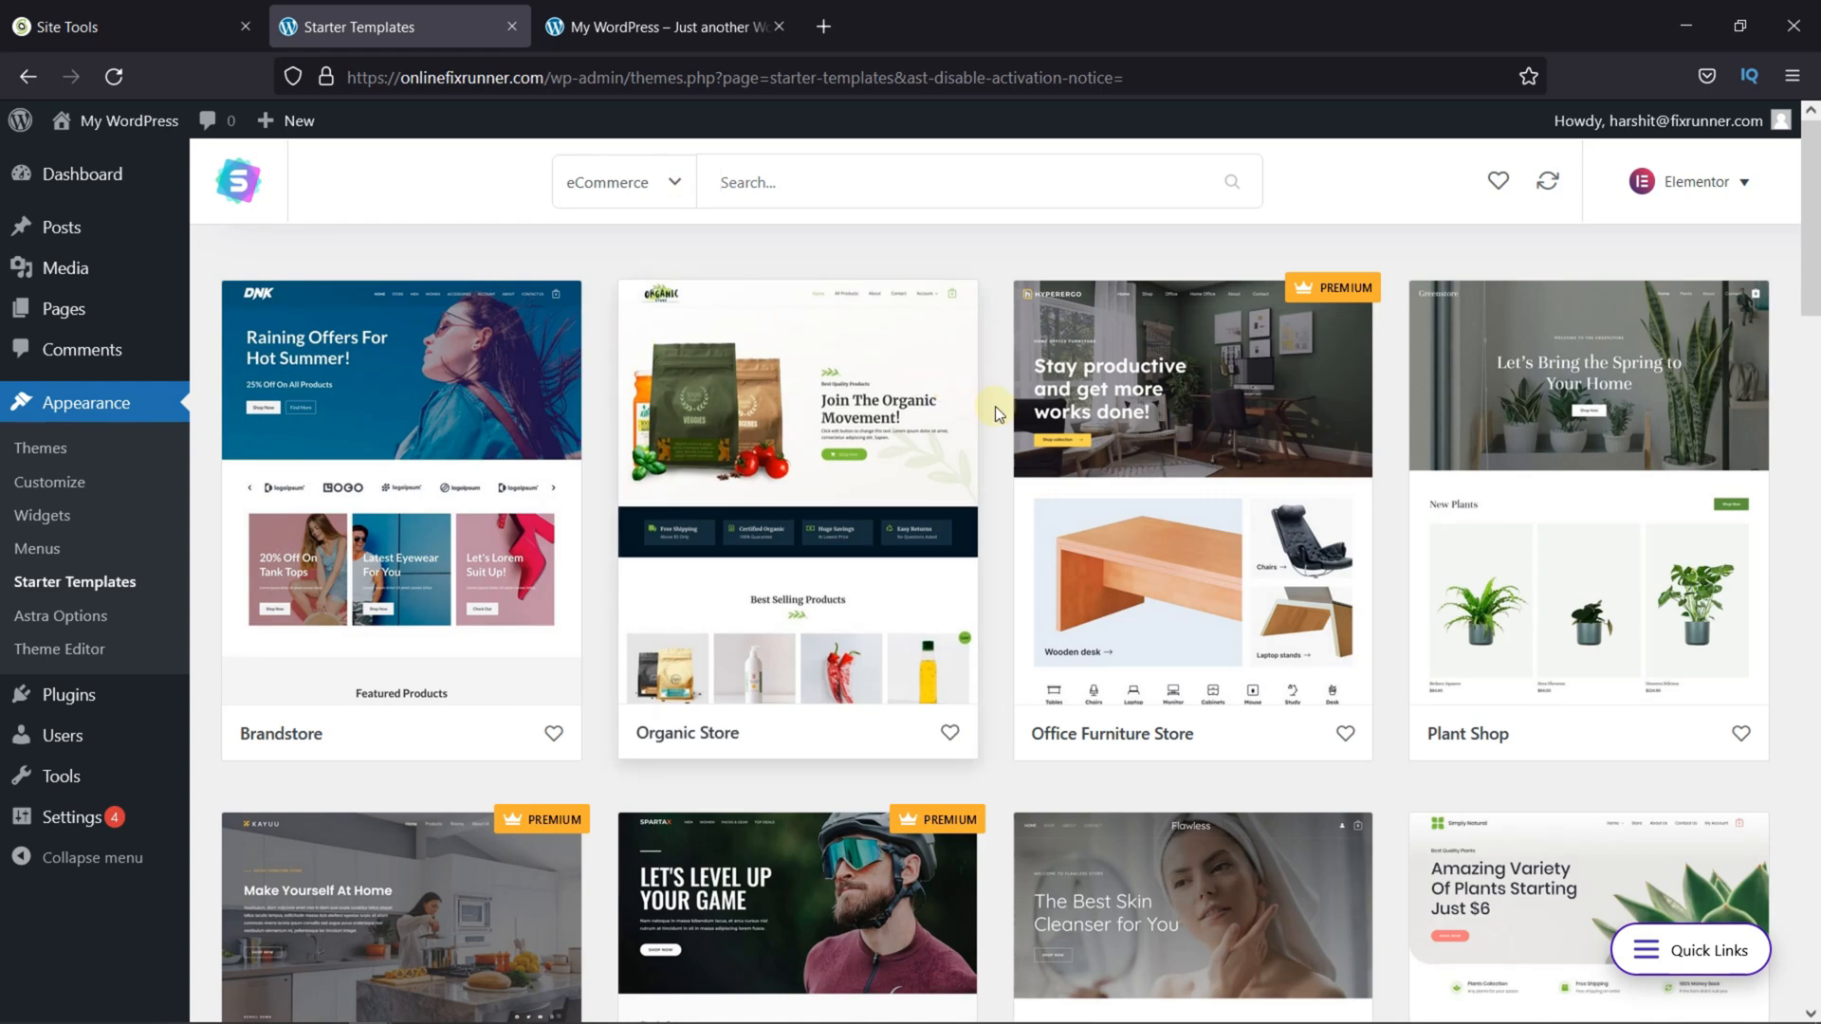
{"action": "scroll", "coordinate": [994, 406], "scroll_direction": "down", "scroll_amount": 4}
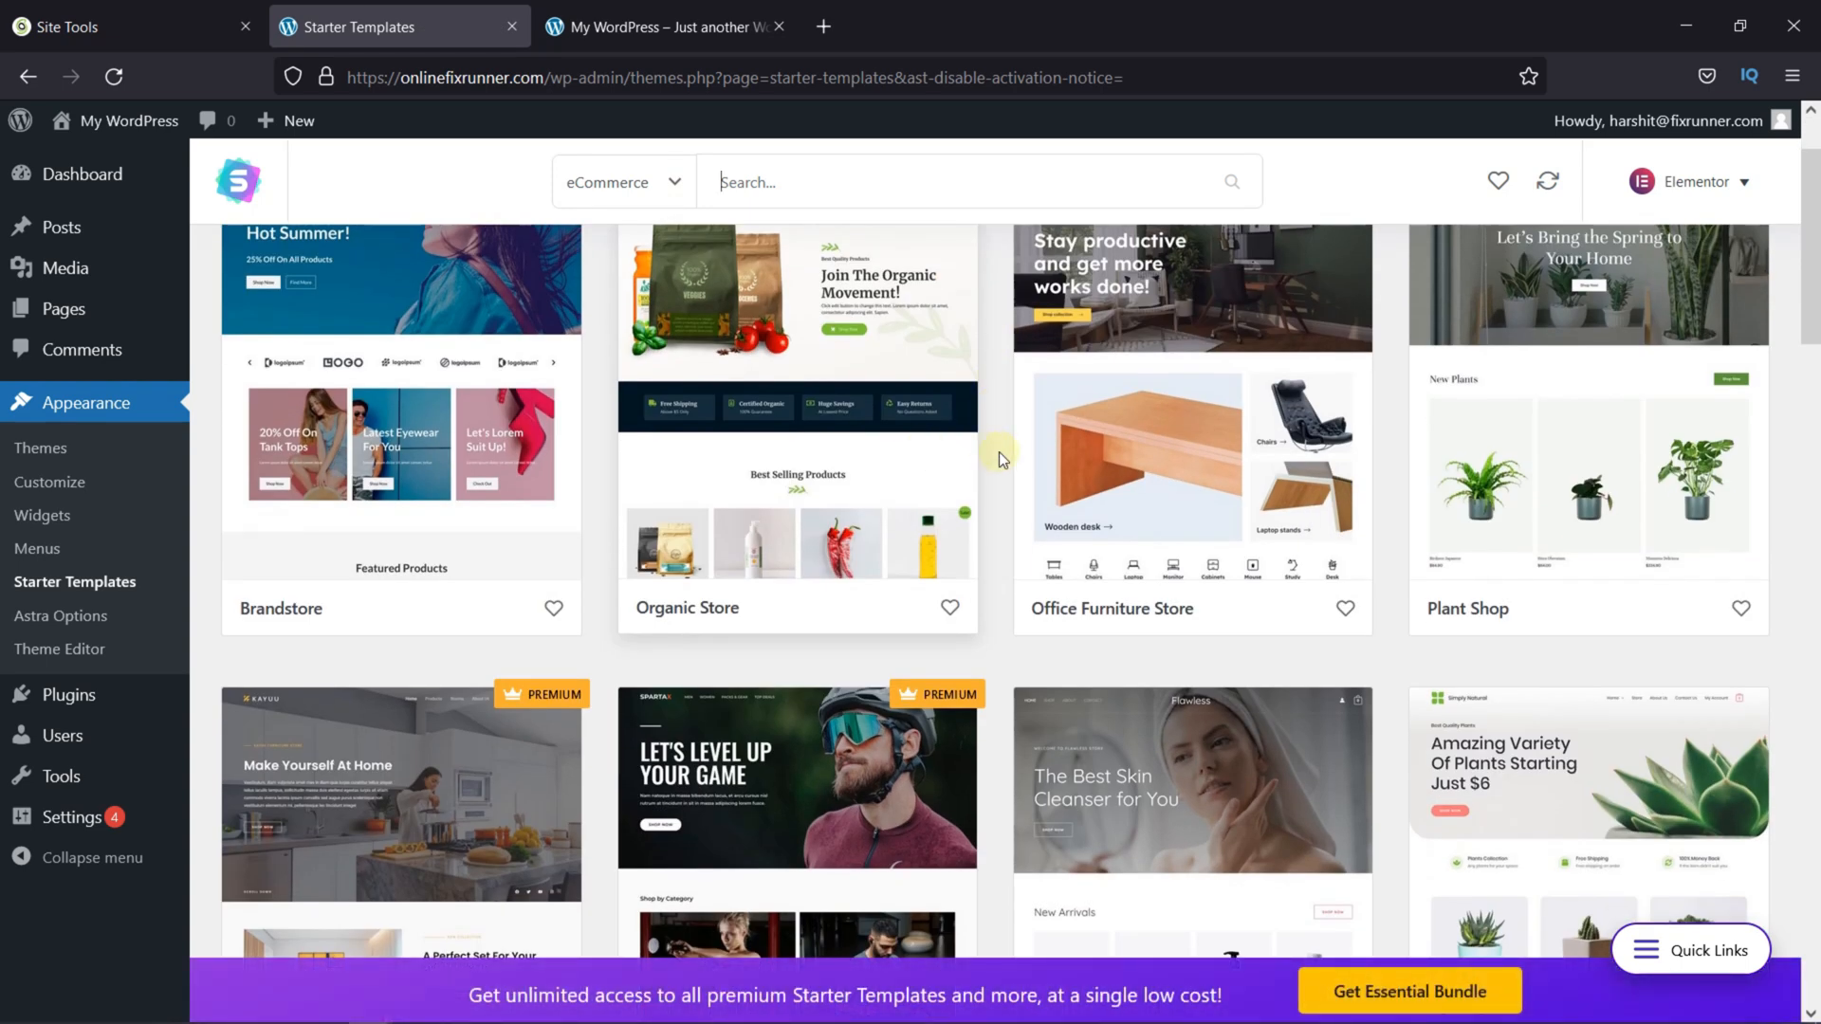
{"action": "scroll", "coordinate": [1016, 471], "scroll_direction": "down", "scroll_amount": 9}
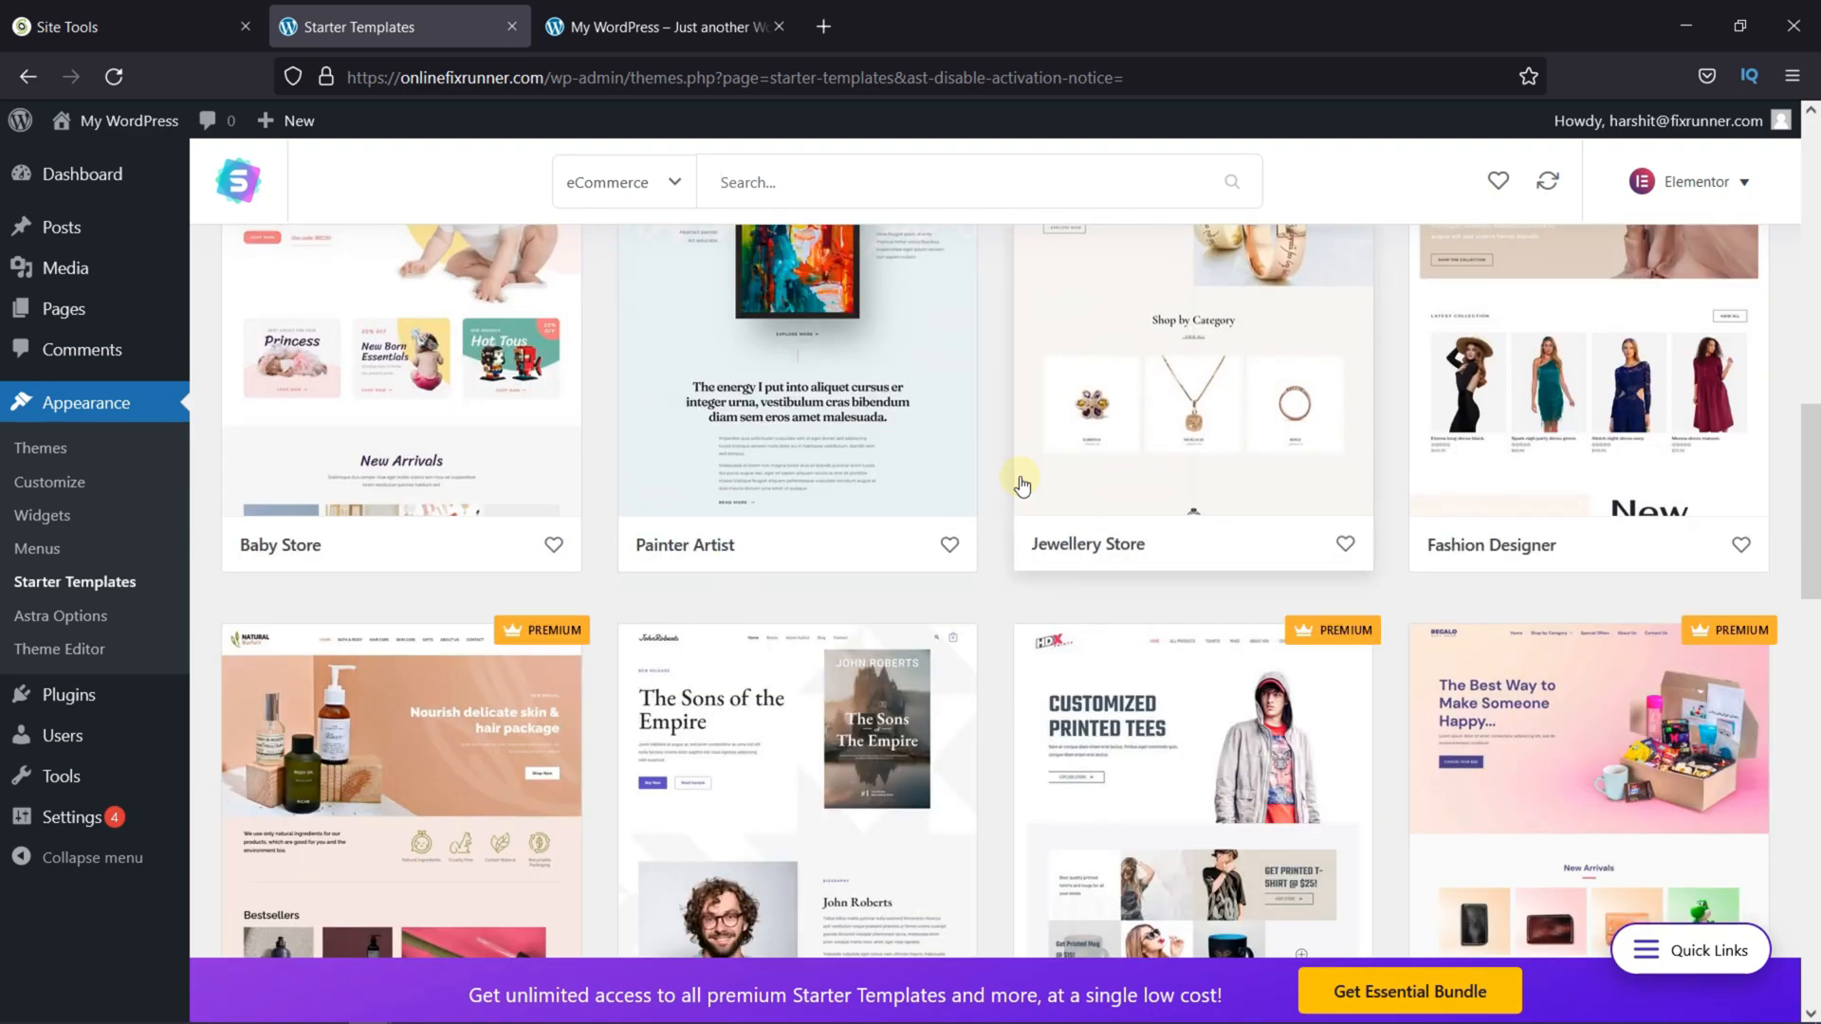
{"action": "scroll", "coordinate": [1022, 485], "scroll_direction": "down", "scroll_amount": 5}
{"action": "scroll", "coordinate": [1402, 509], "scroll_direction": "down", "scroll_amount": 1}
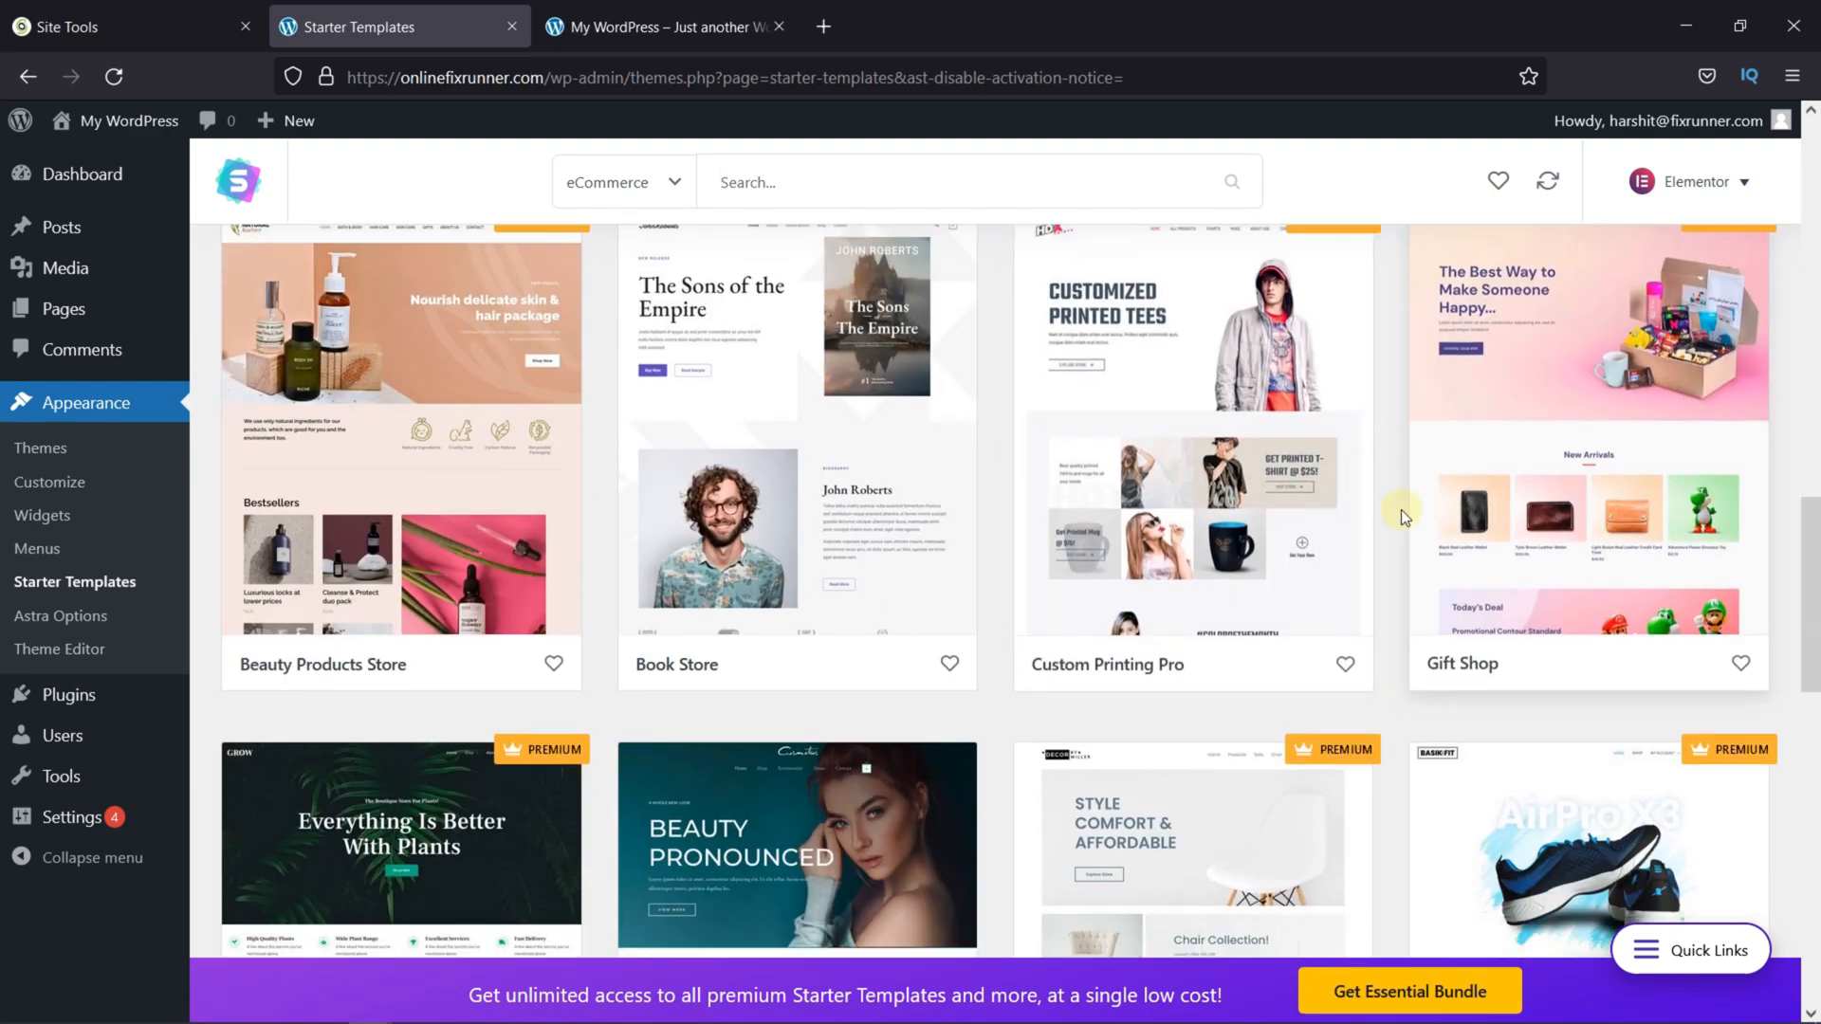
{"action": "scroll", "coordinate": [1397, 566], "scroll_direction": "down", "scroll_amount": 8}
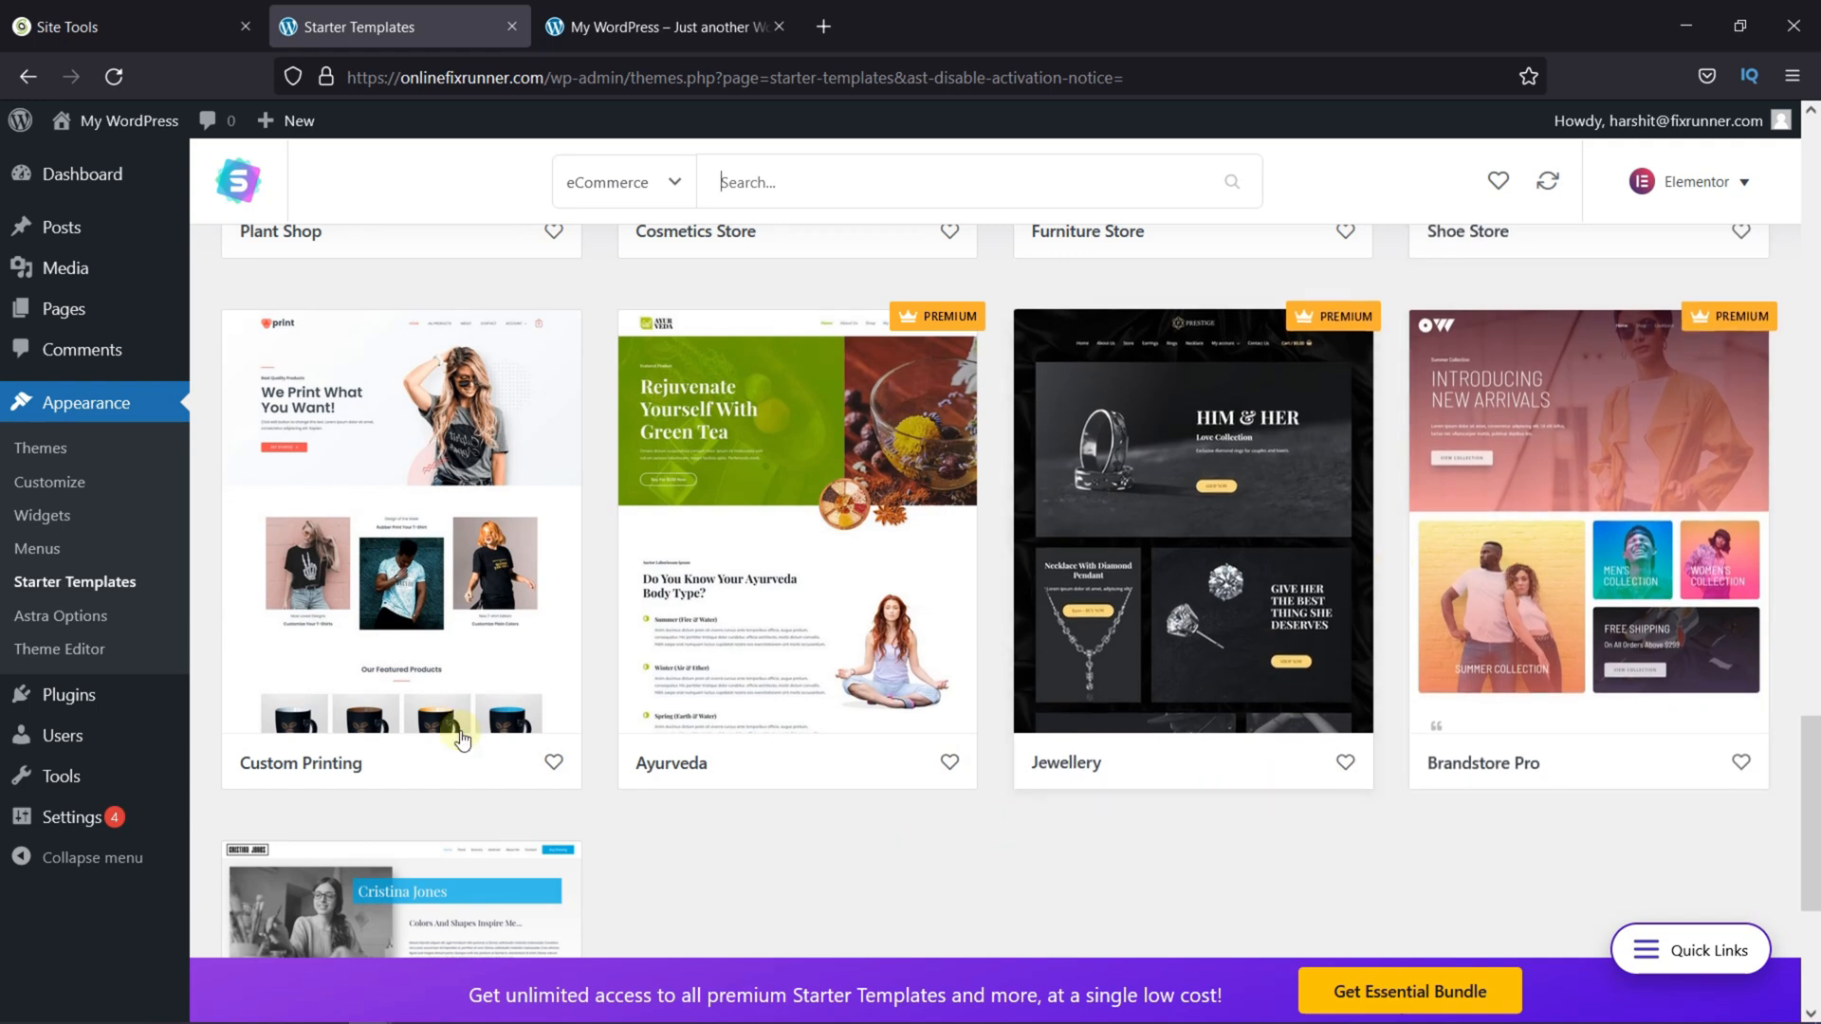
{"action": "left_click", "coordinate": [462, 607]}
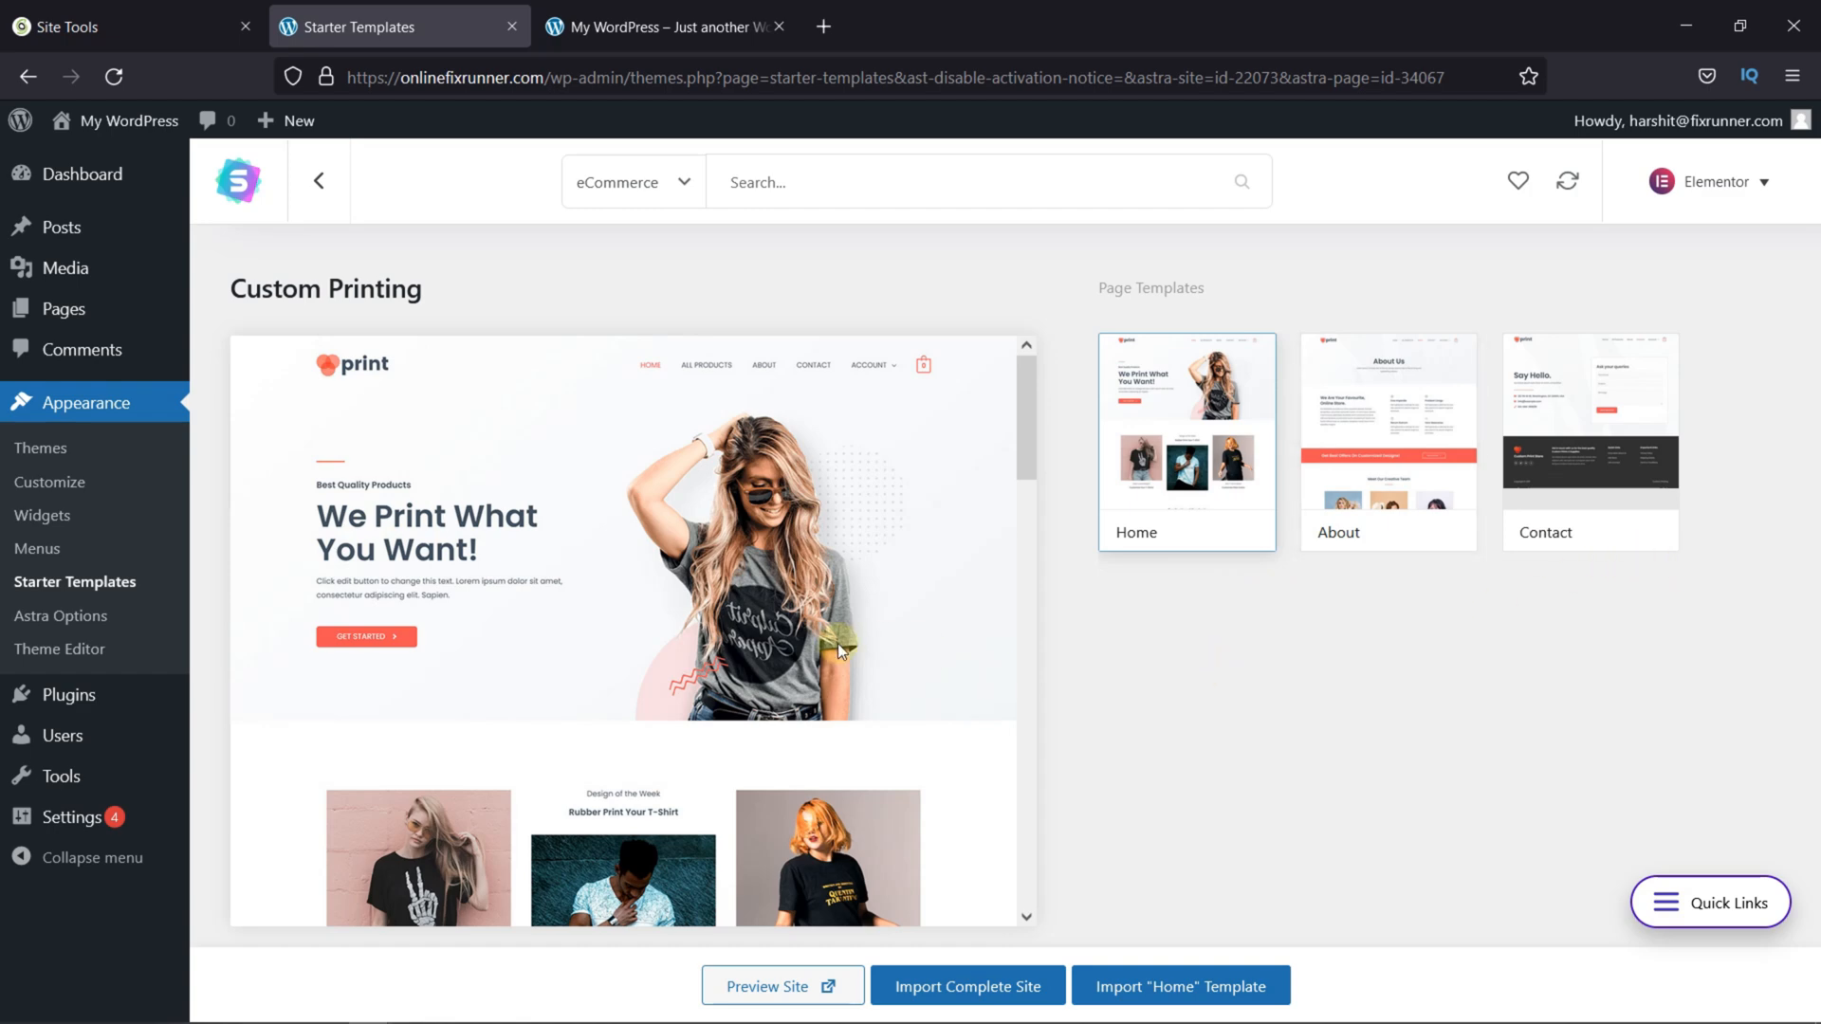
- Start importing the complete Custom Printing site
{"action": "scroll", "coordinate": [839, 643], "scroll_direction": "down", "scroll_amount": 10}
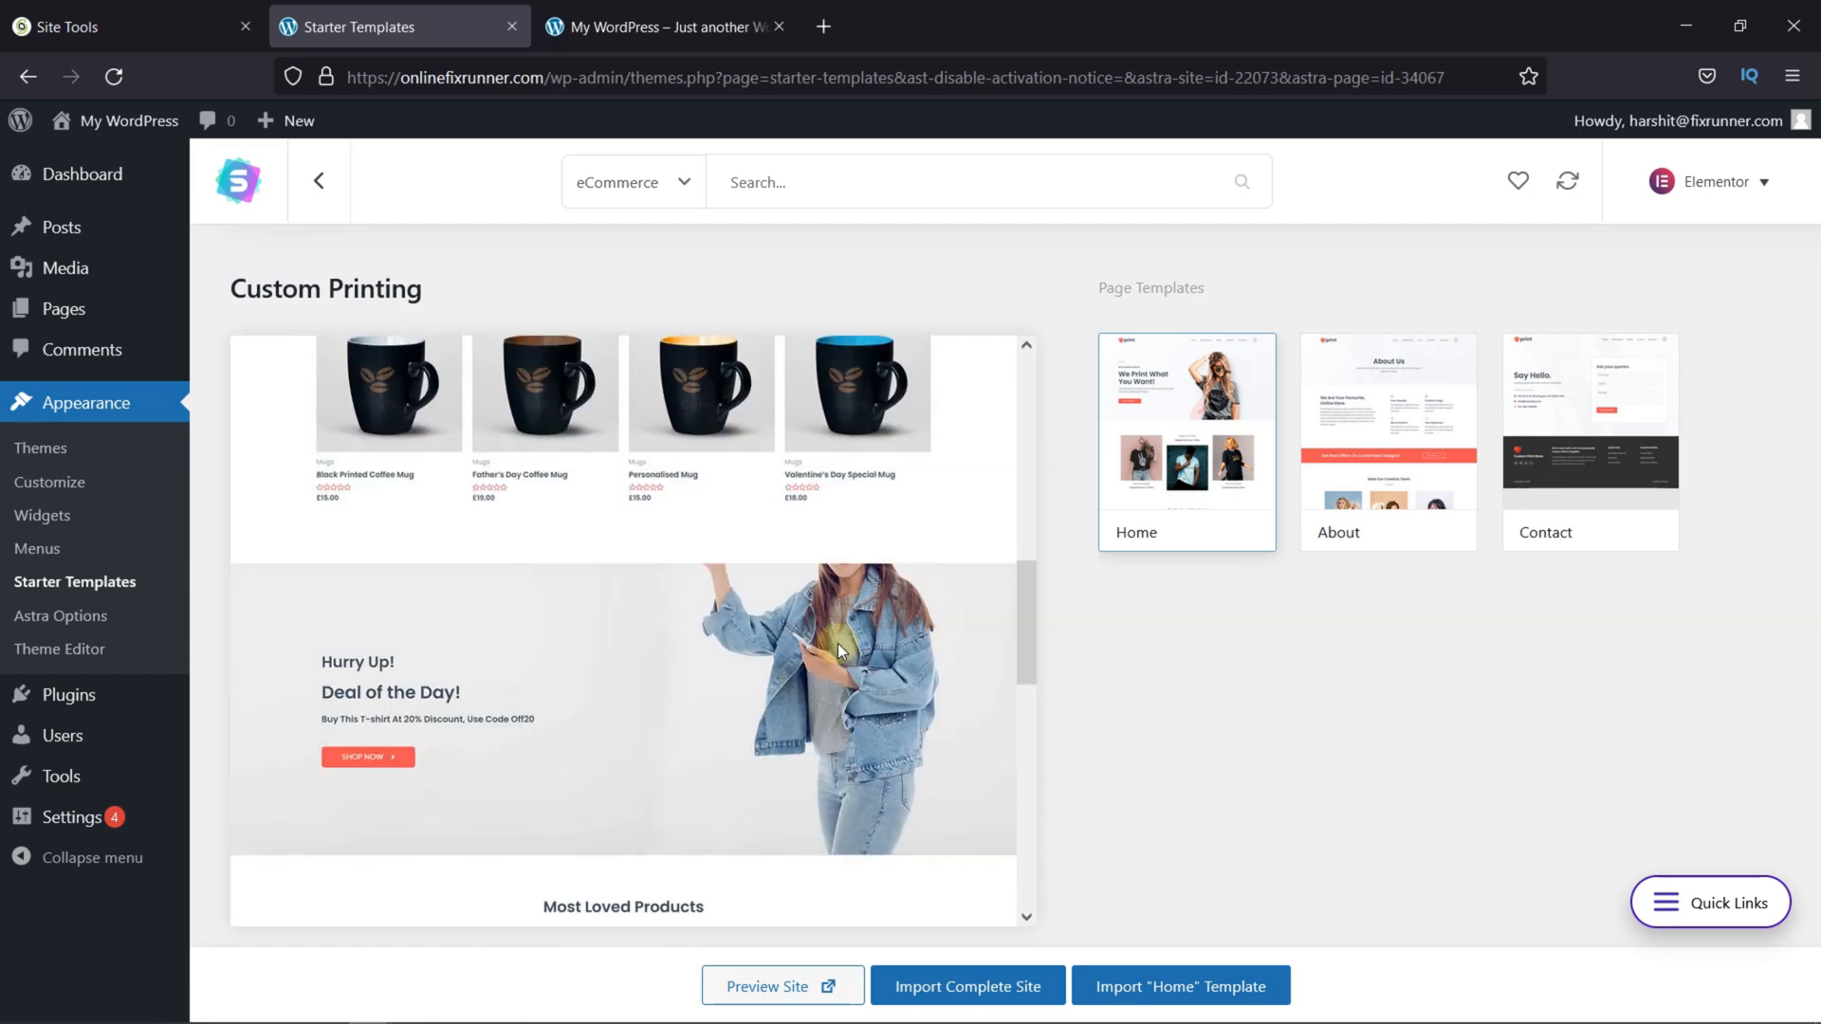
{"action": "scroll", "coordinate": [839, 643], "scroll_direction": "down", "scroll_amount": 5}
{"action": "scroll", "coordinate": [839, 643], "scroll_direction": "up", "scroll_amount": 15}
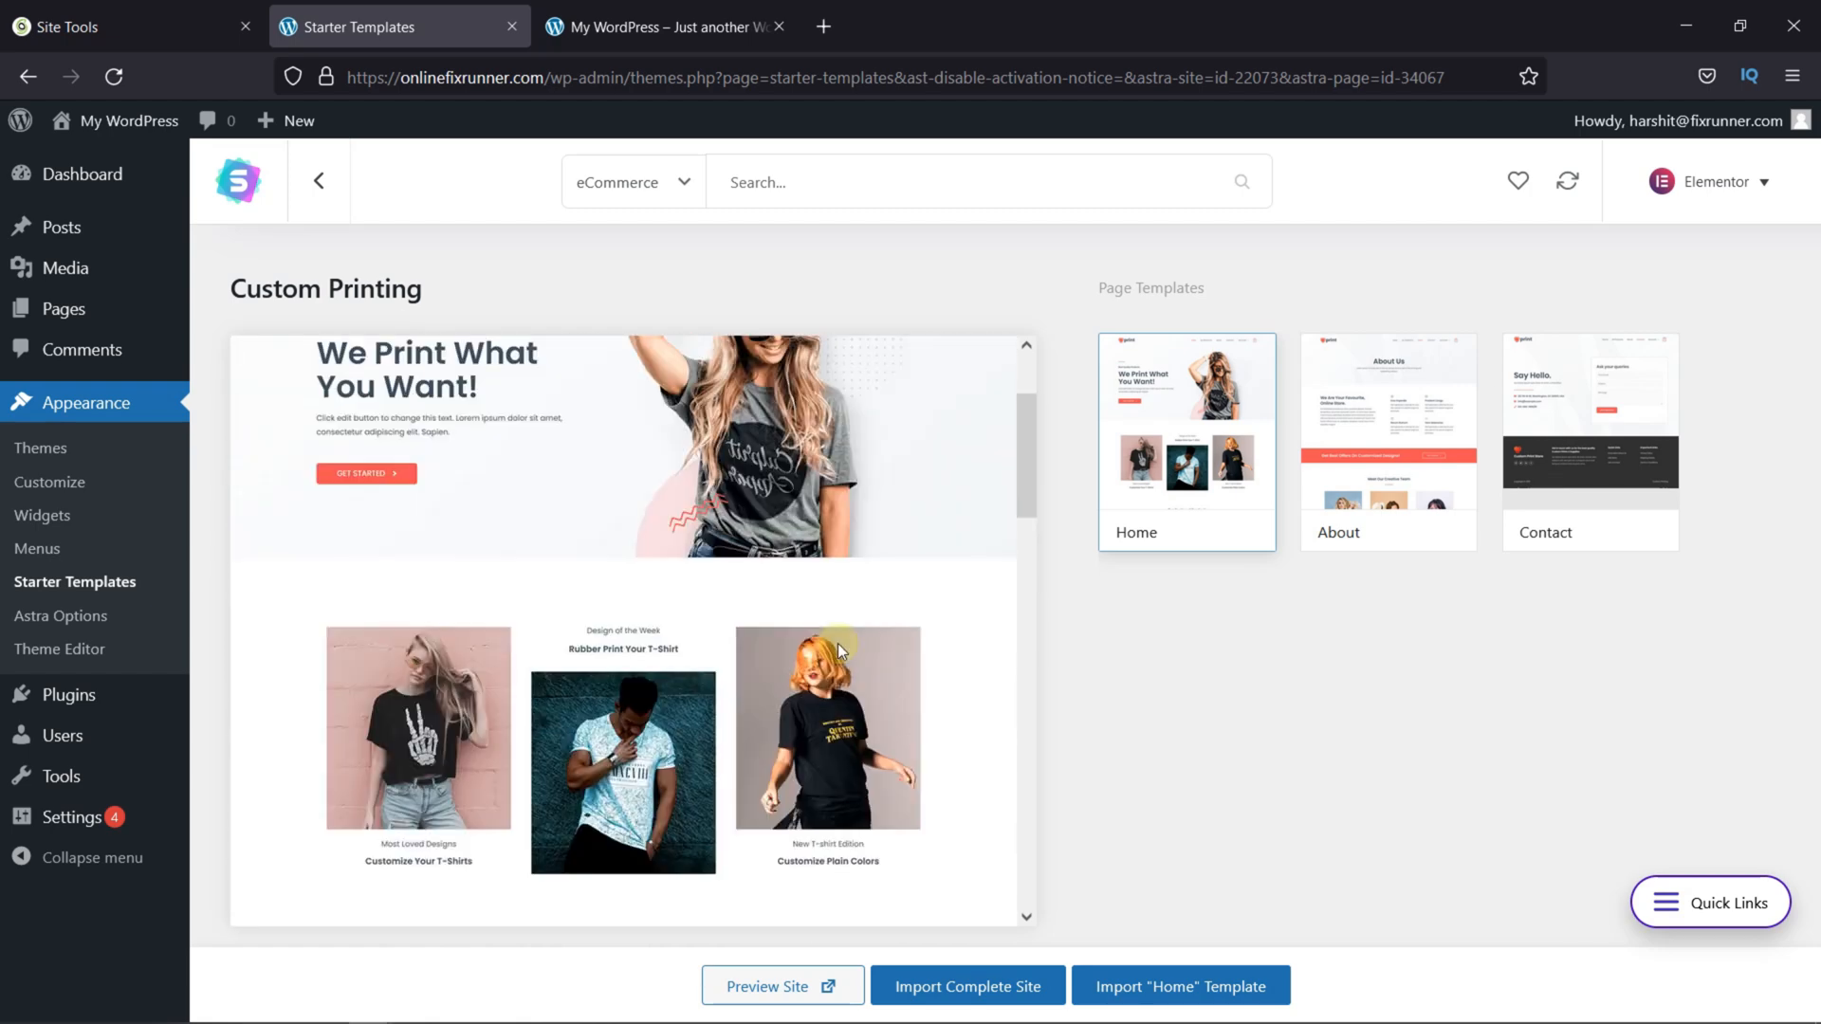
{"action": "scroll", "coordinate": [838, 643], "scroll_direction": "up", "scroll_amount": 2}
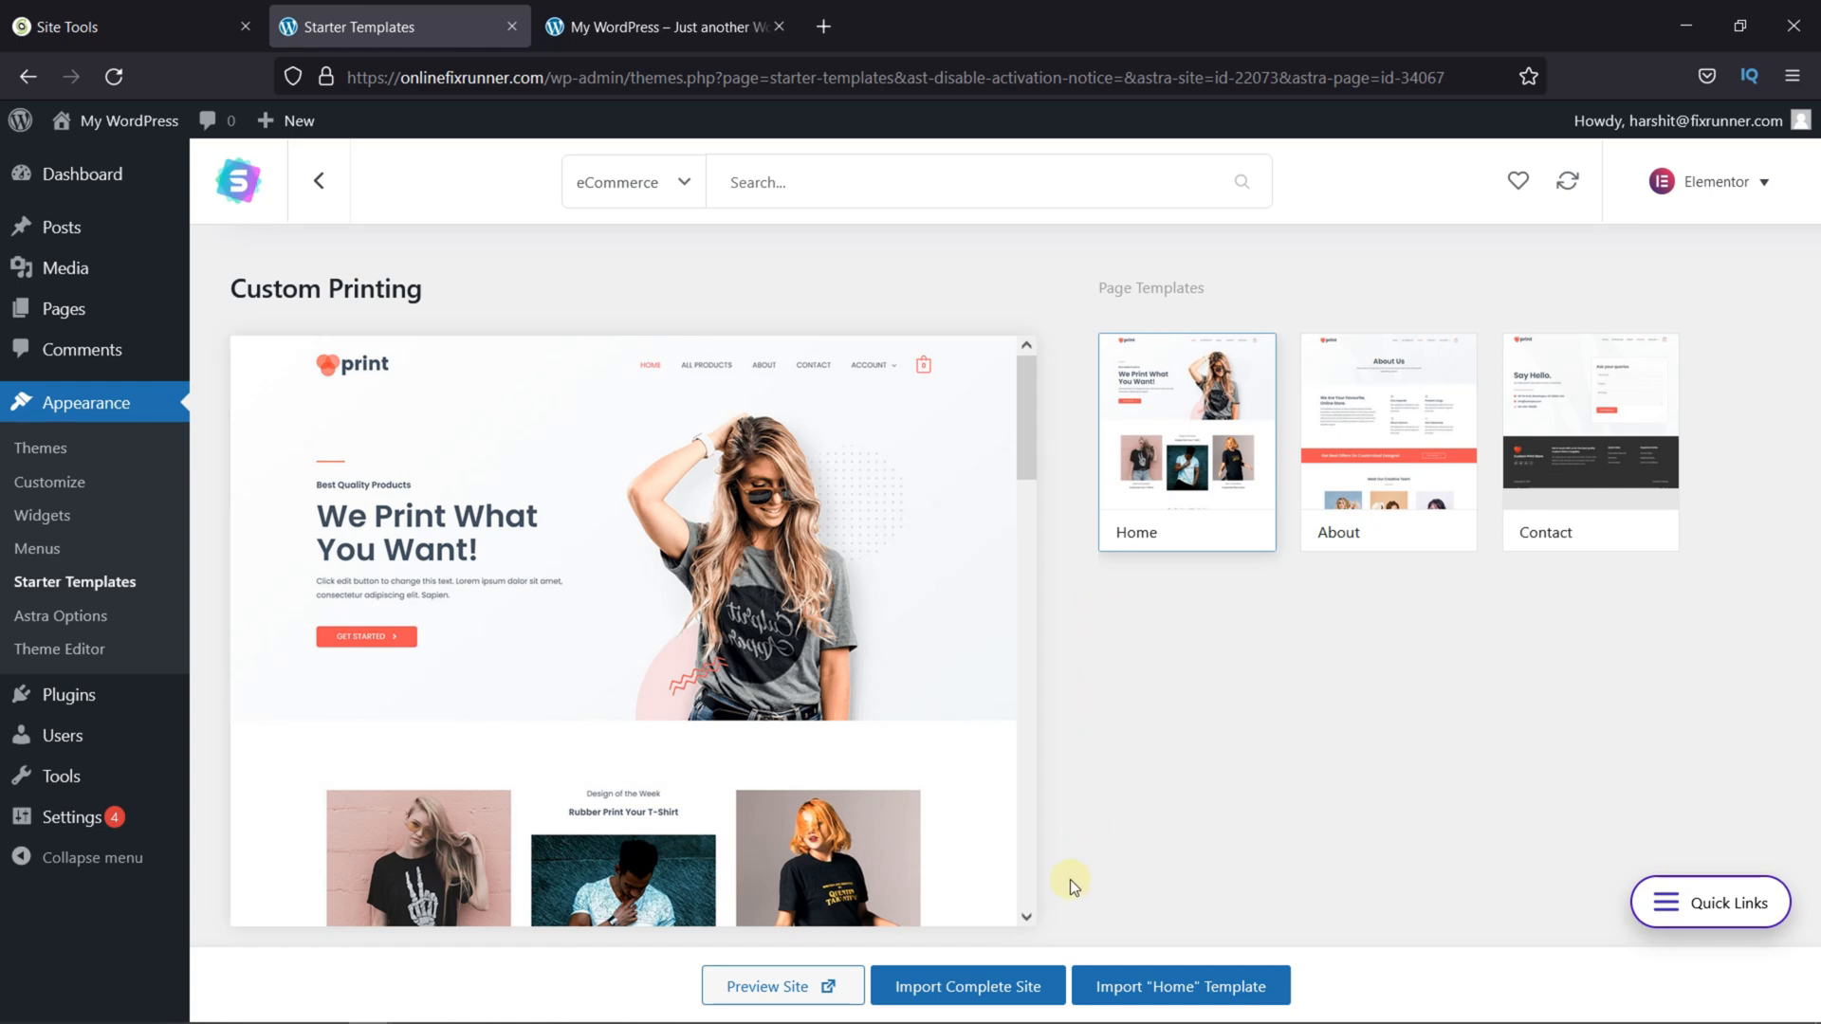
{"action": "left_click", "coordinate": [977, 996]}
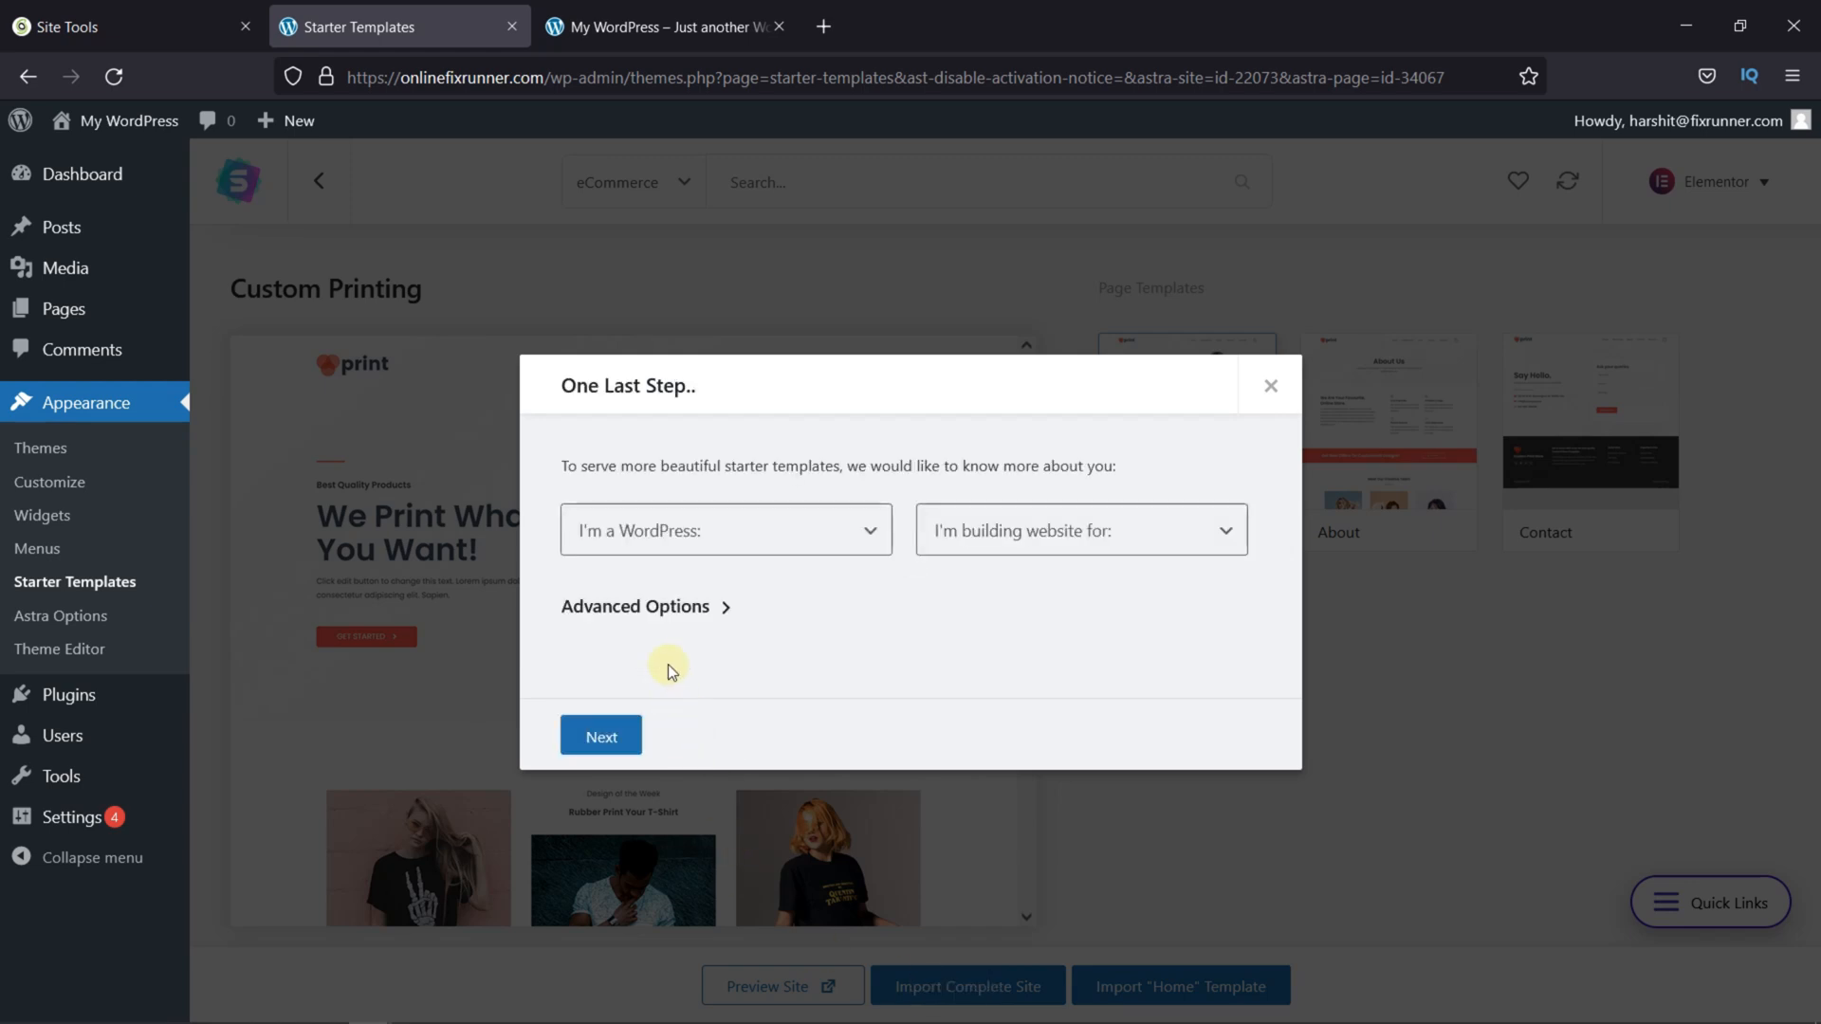
- Answer Beginner and Myself/My company, skip personal details, and close the import success message
{"action": "left_click", "coordinate": [864, 544]}
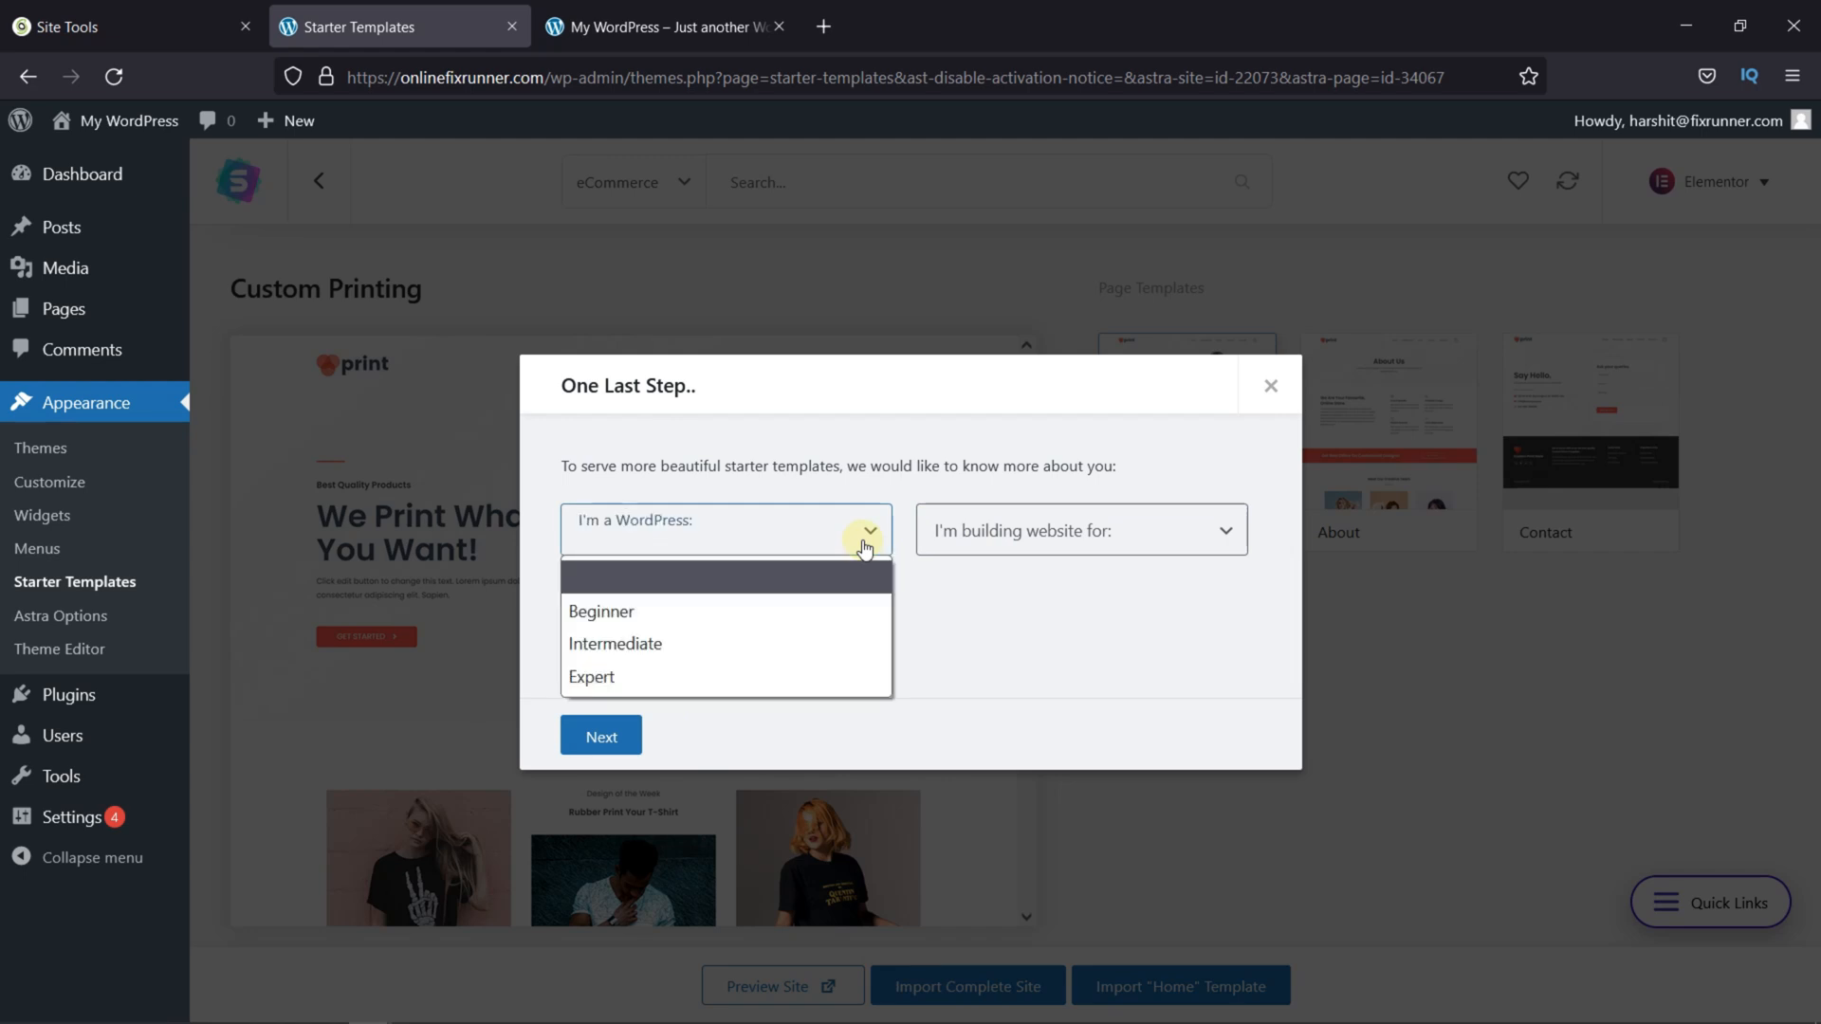
{"action": "left_click", "coordinate": [862, 626]}
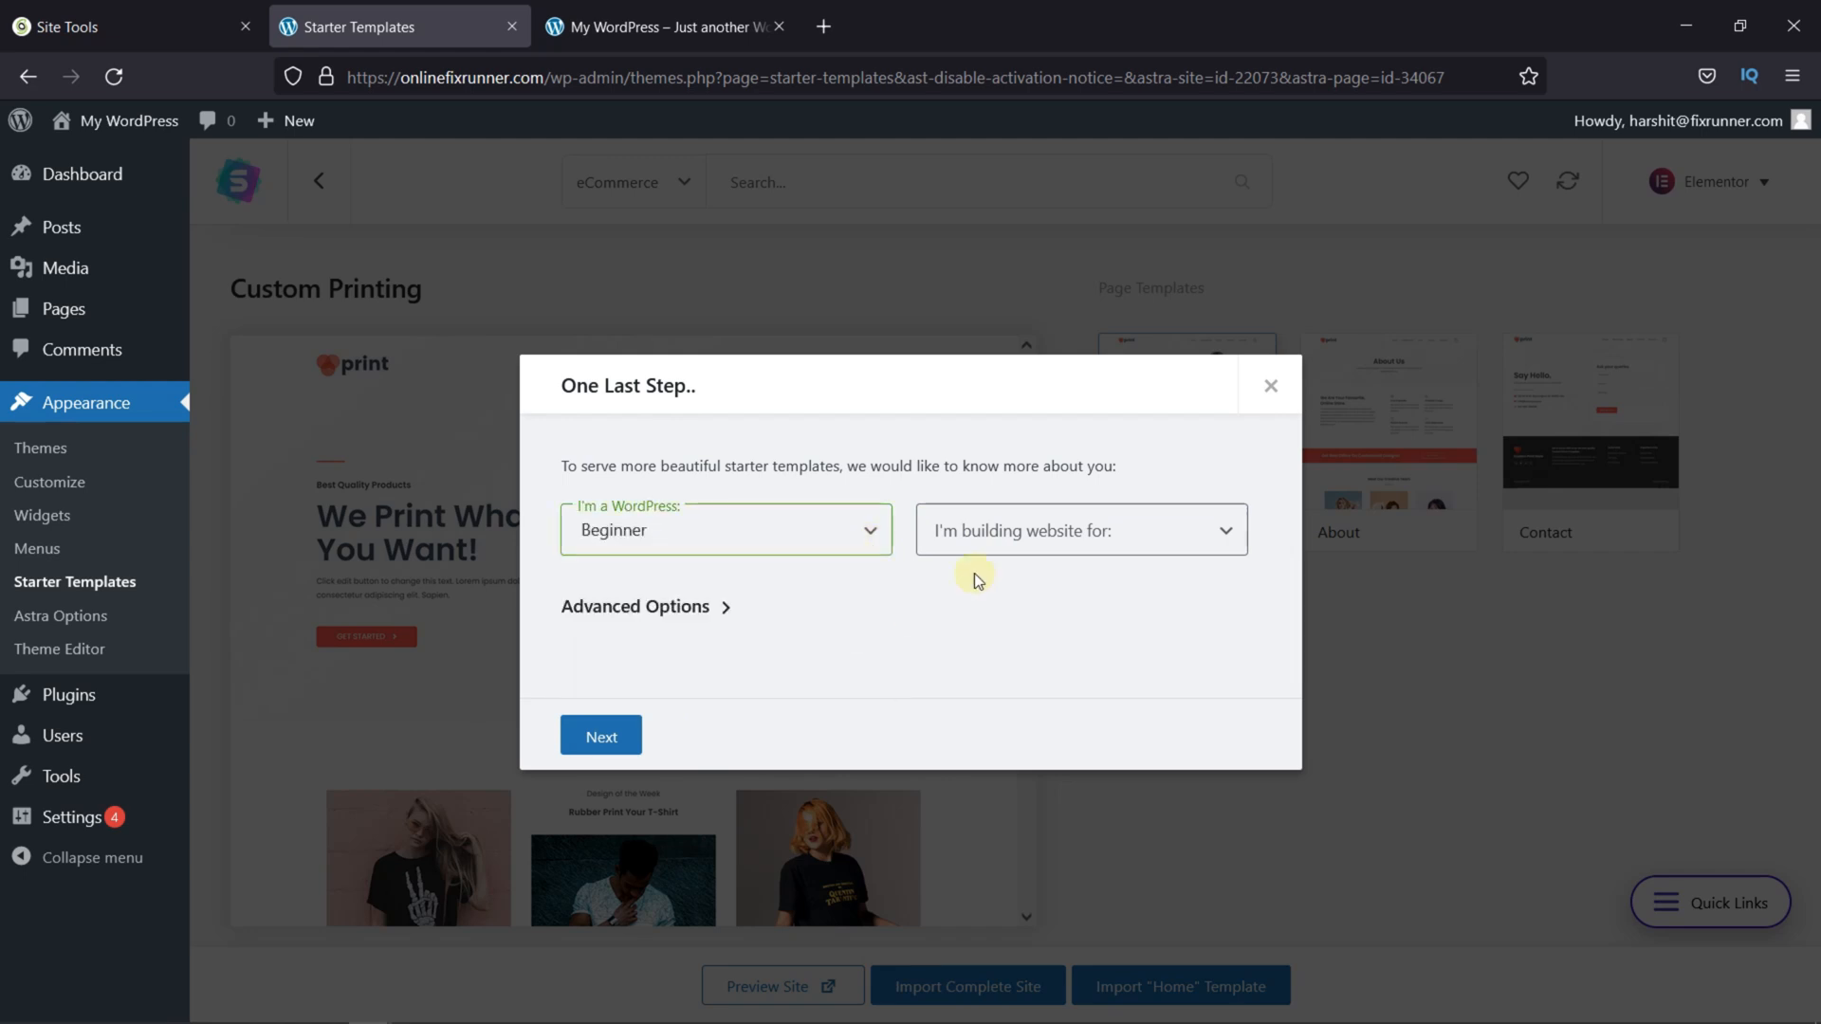
{"action": "left_click", "coordinate": [992, 550]}
{"action": "left_click", "coordinate": [1015, 611]}
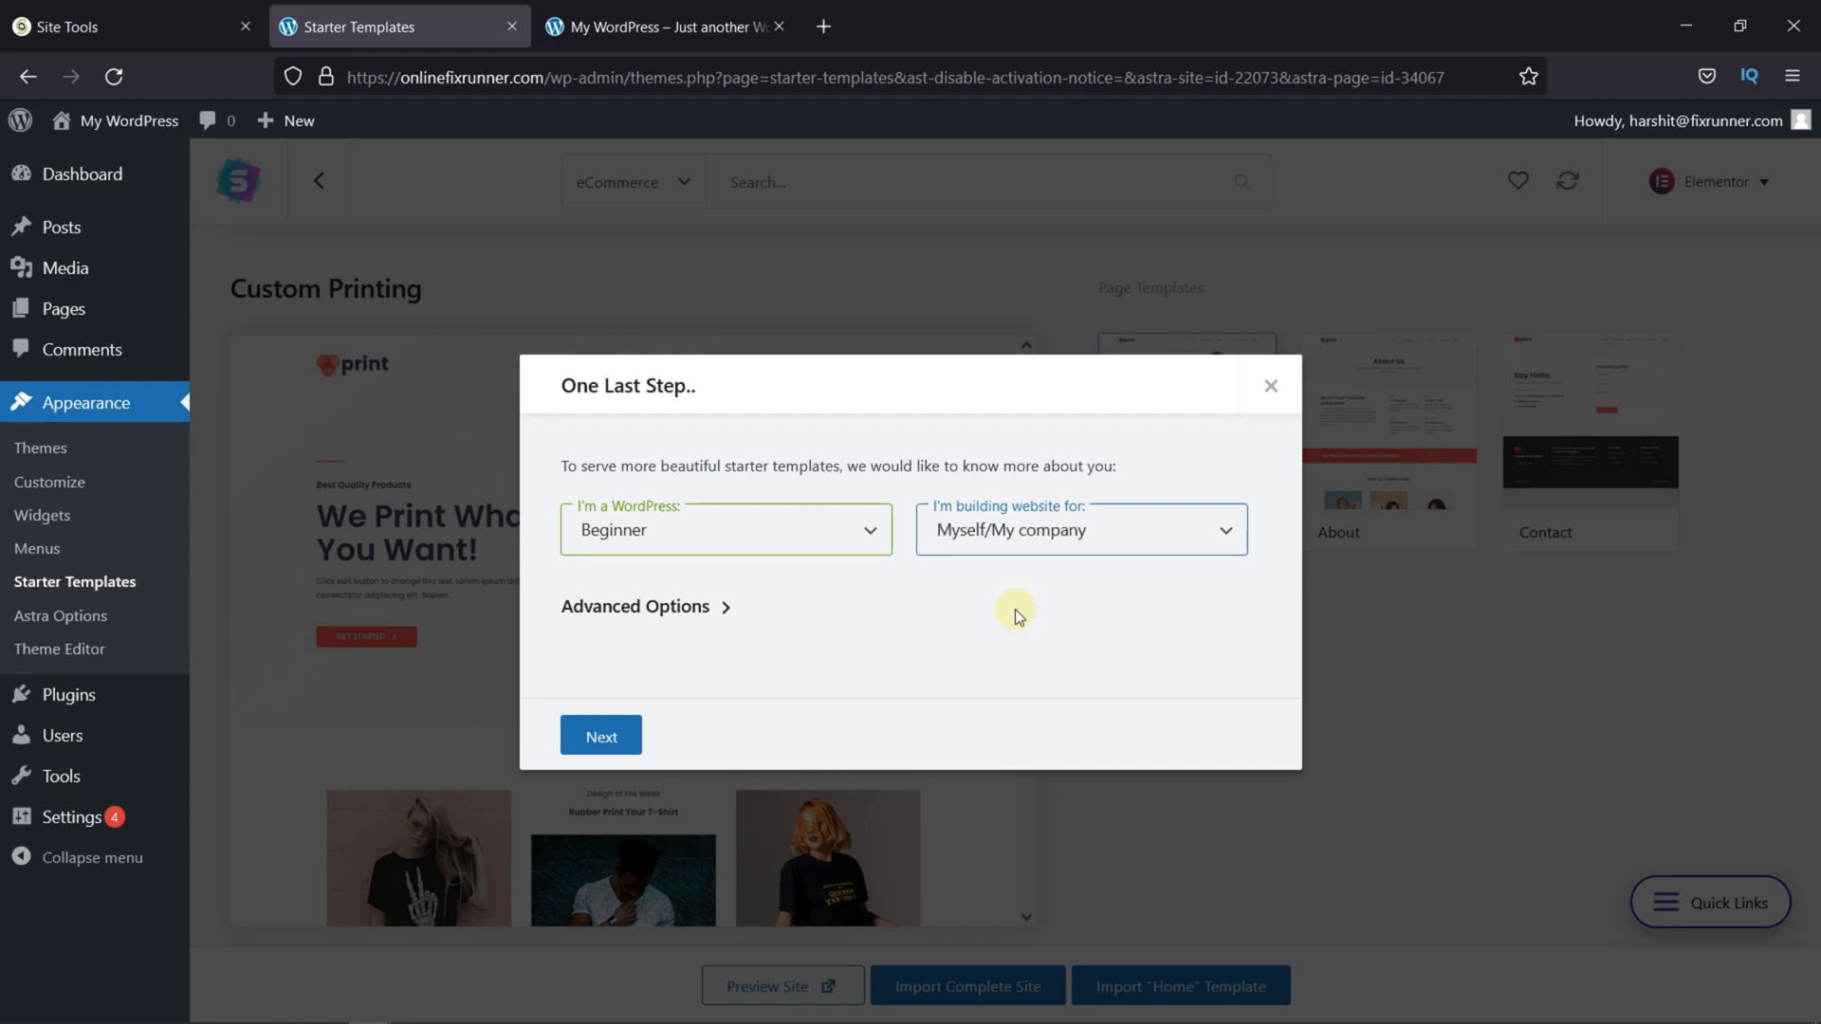
{"action": "left_click", "coordinate": [607, 738]}
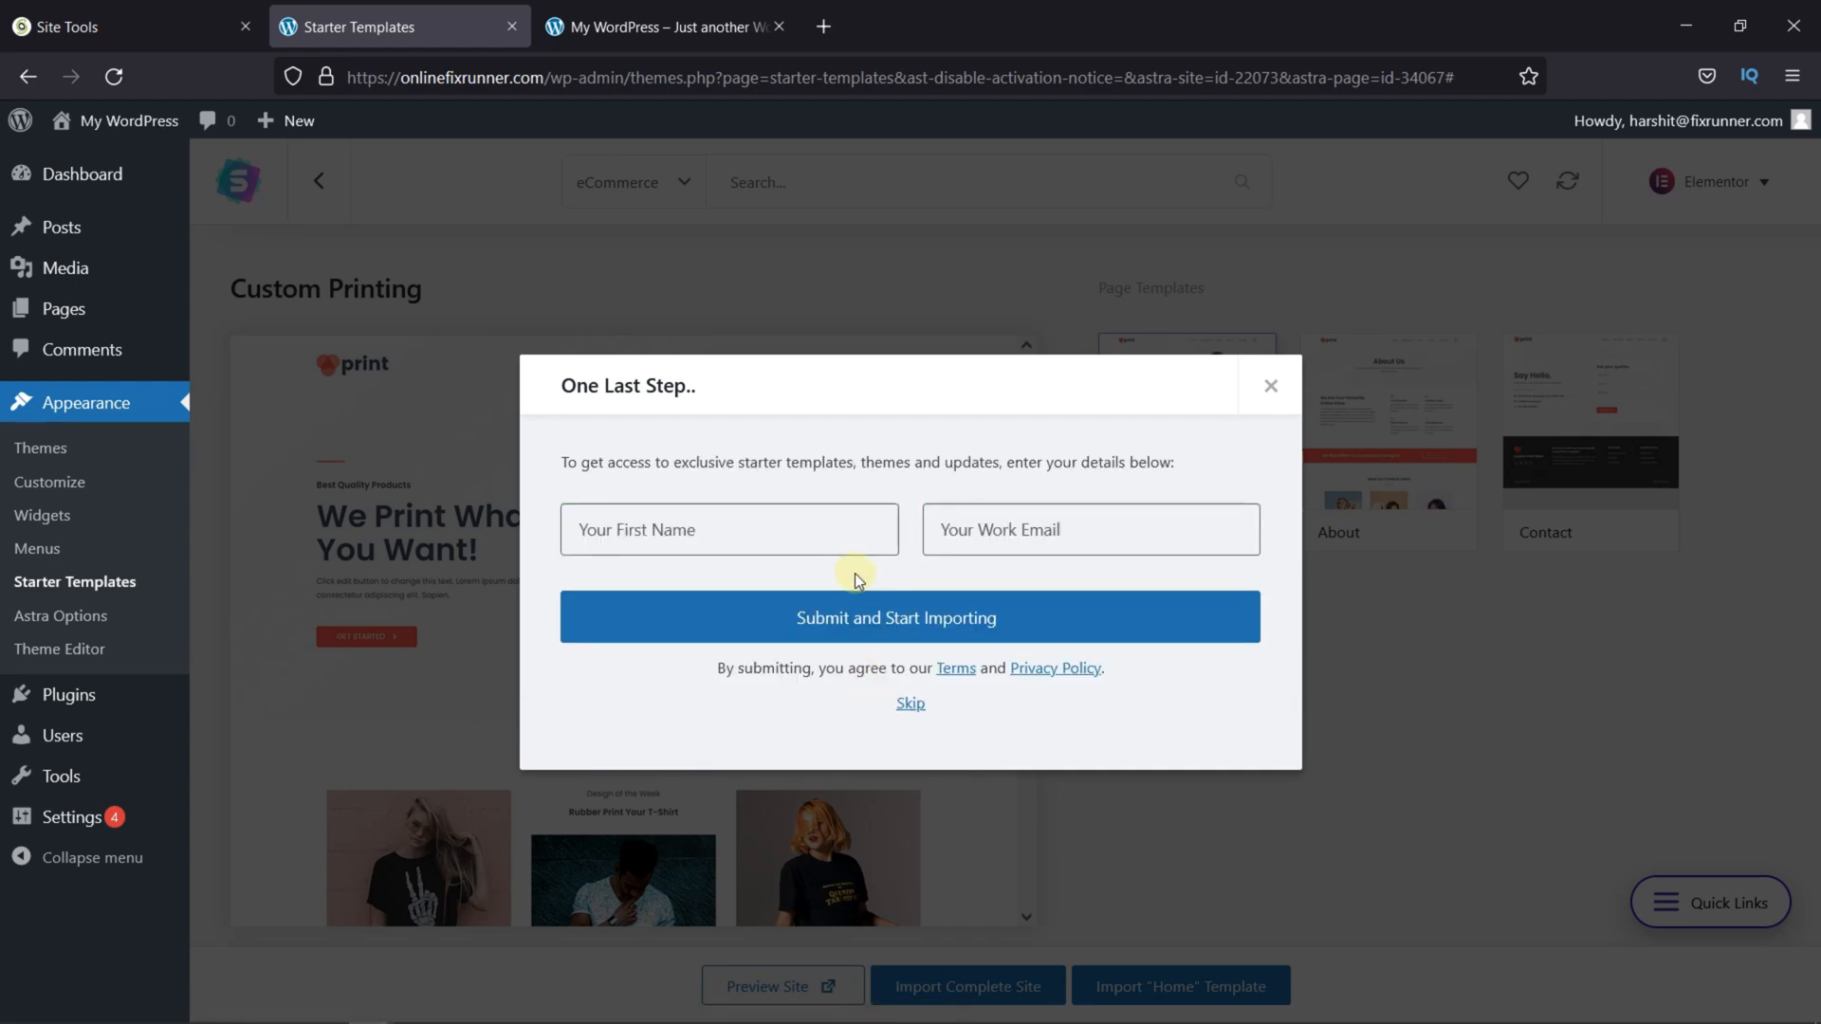
{"action": "left_click", "coordinate": [910, 705]}
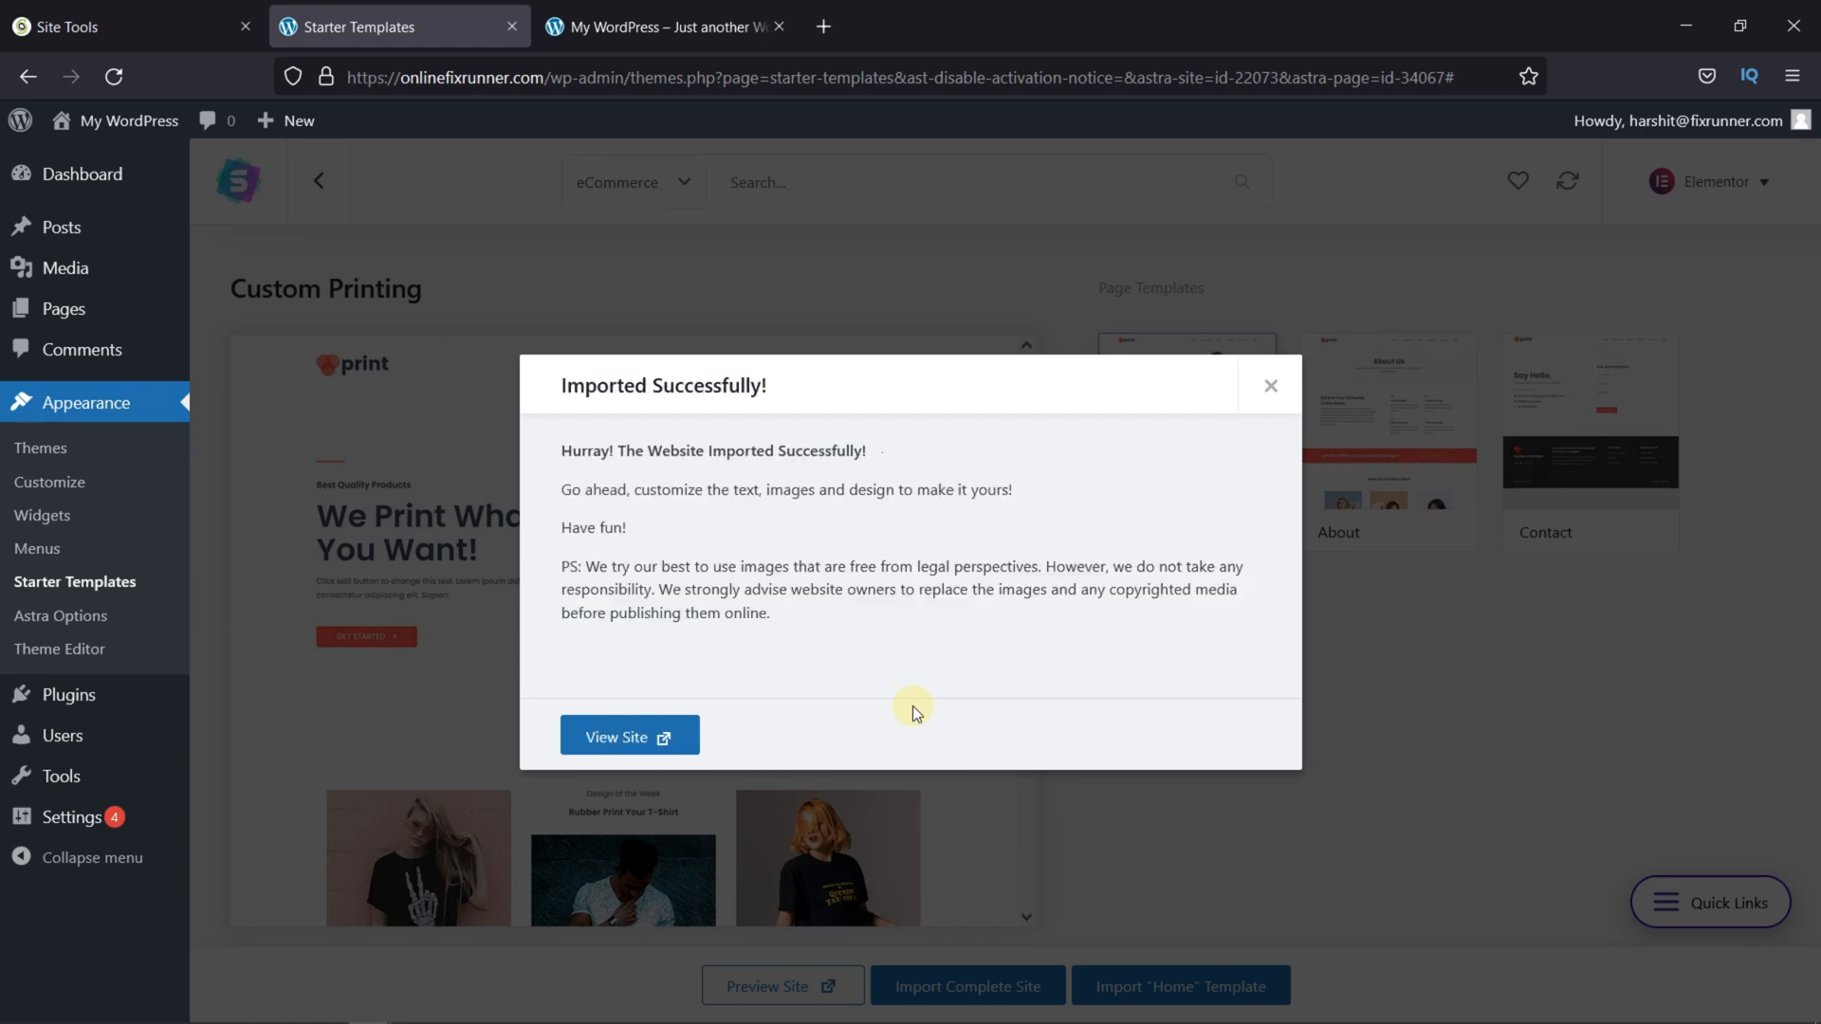
{"action": "left_click", "coordinate": [1270, 388]}
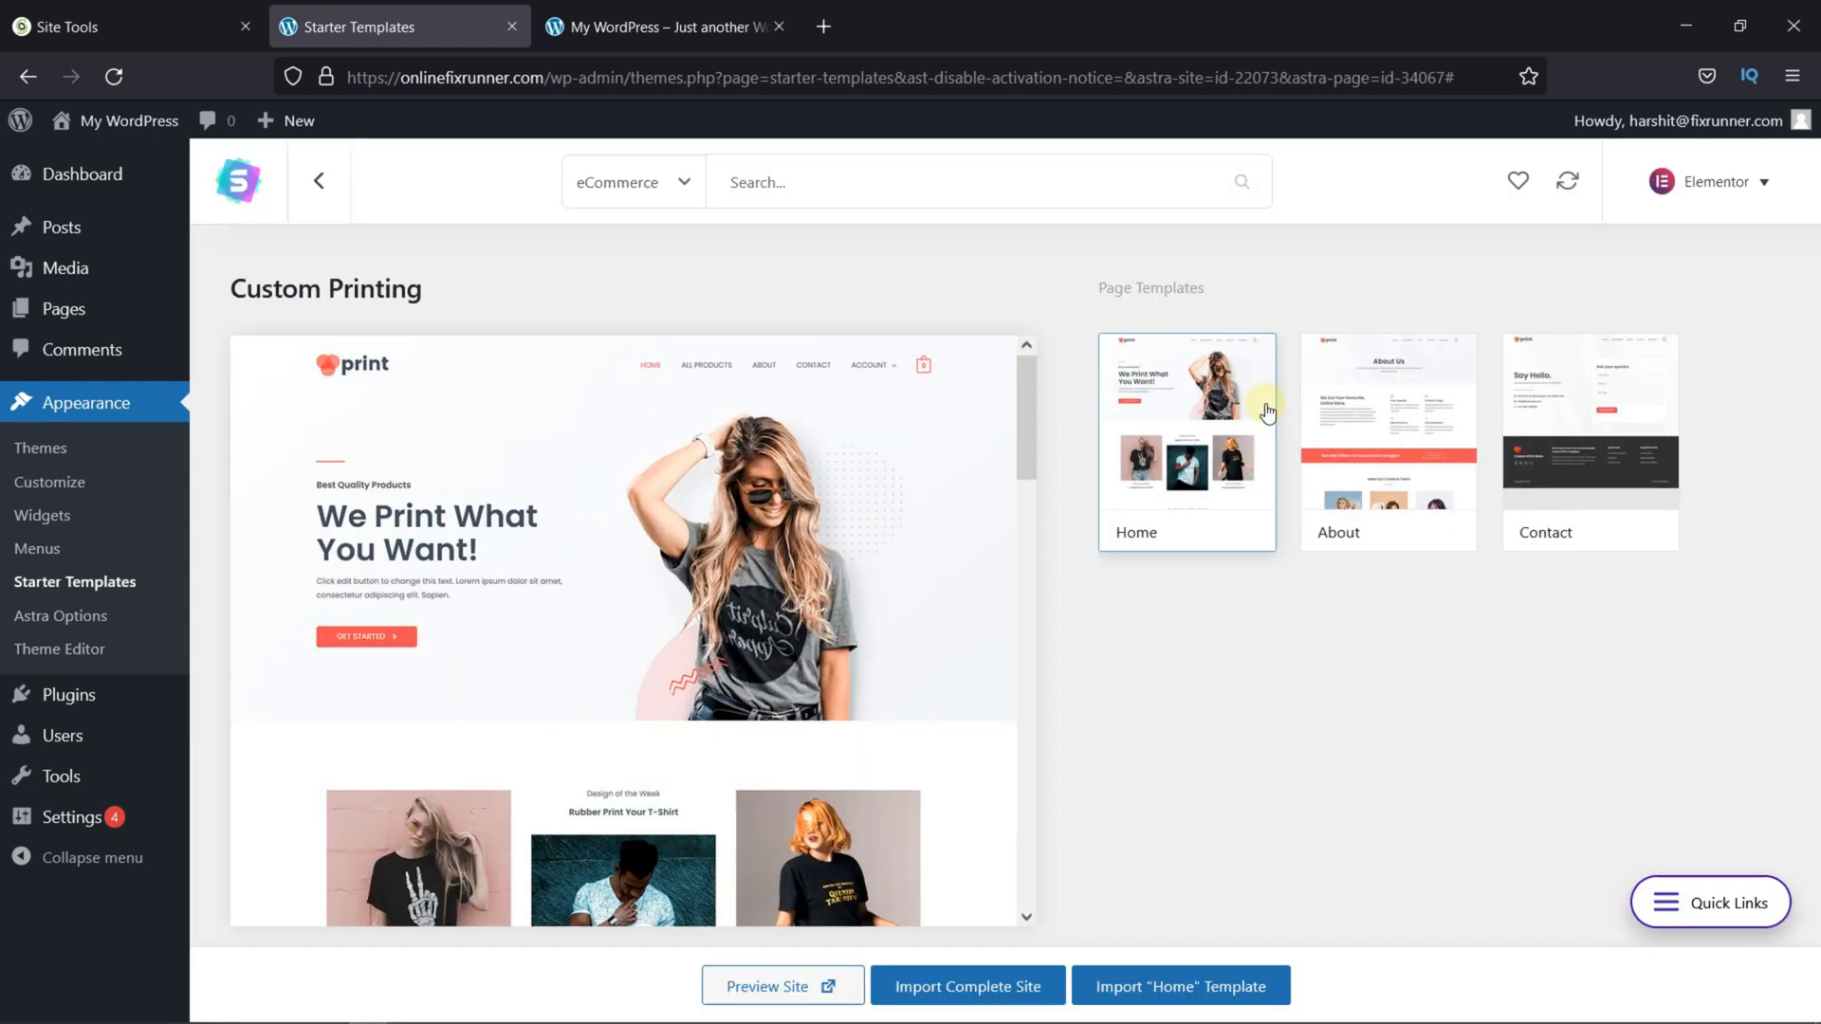
- Reload the live site to view the imported print store design, then return to Starter Templates
{"action": "left_click", "coordinate": [611, 9]}
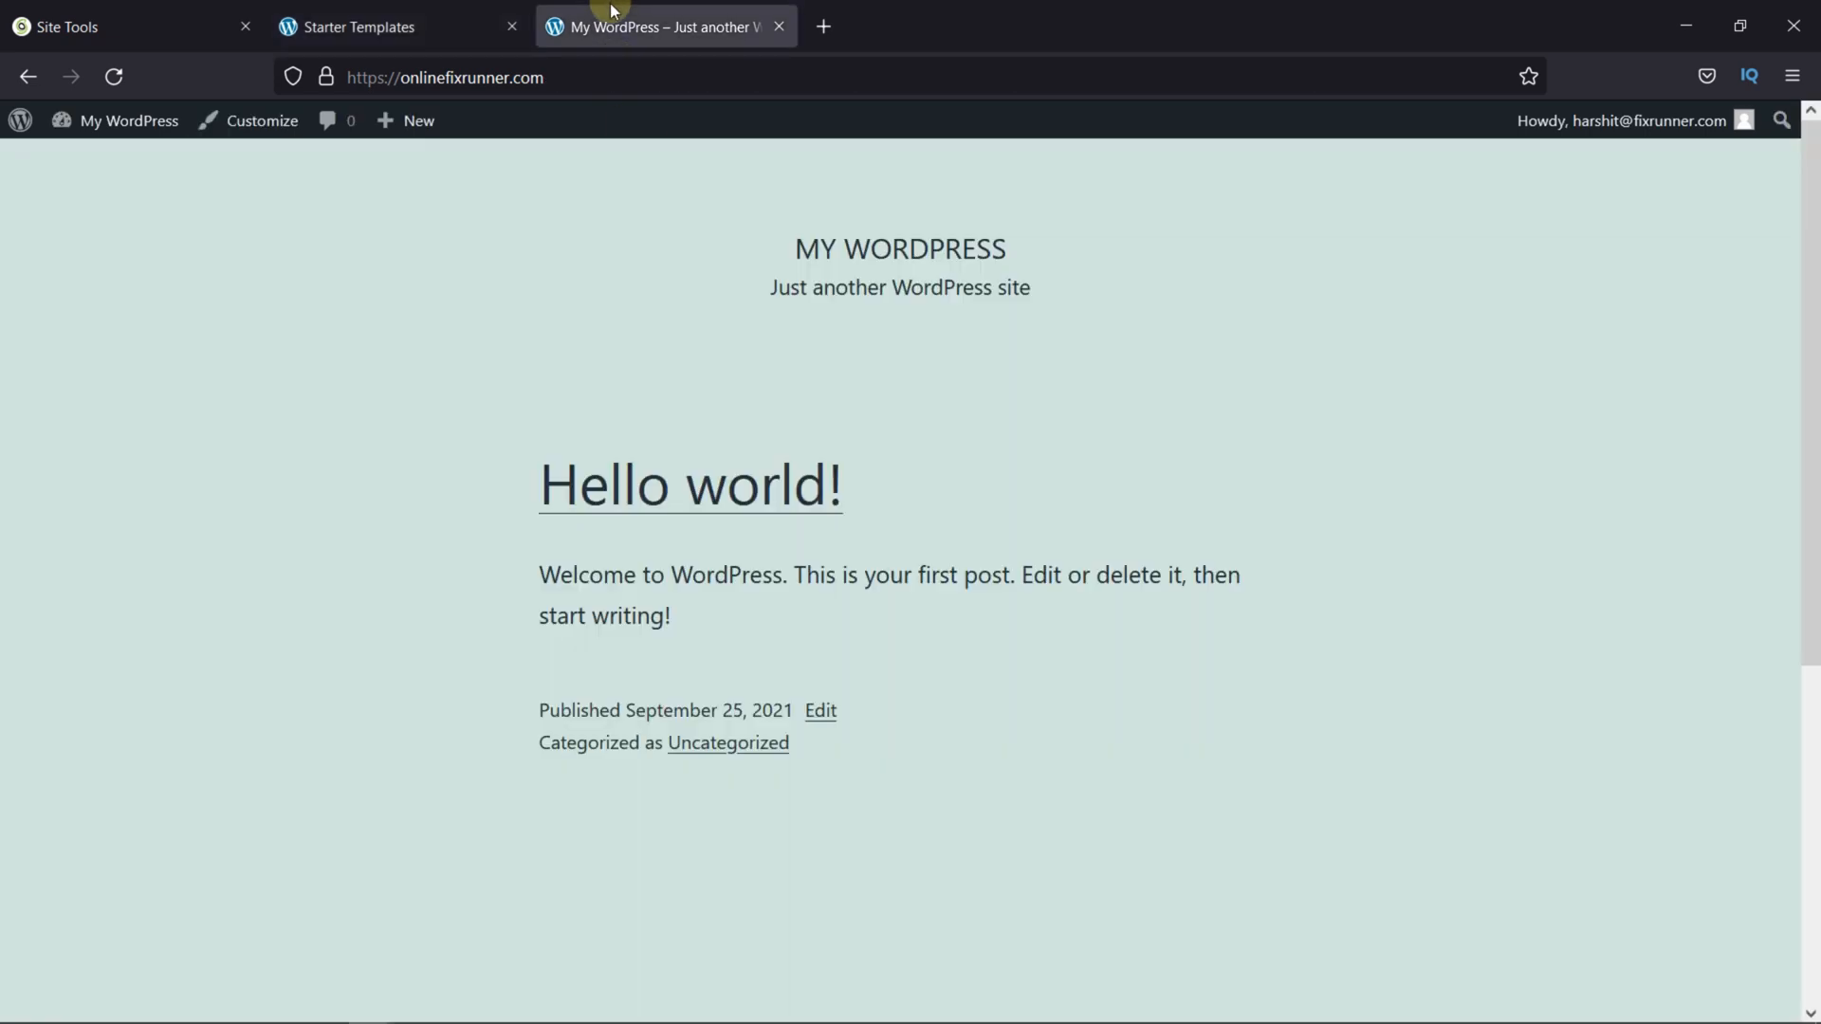
{"action": "left_click", "coordinate": [116, 76]}
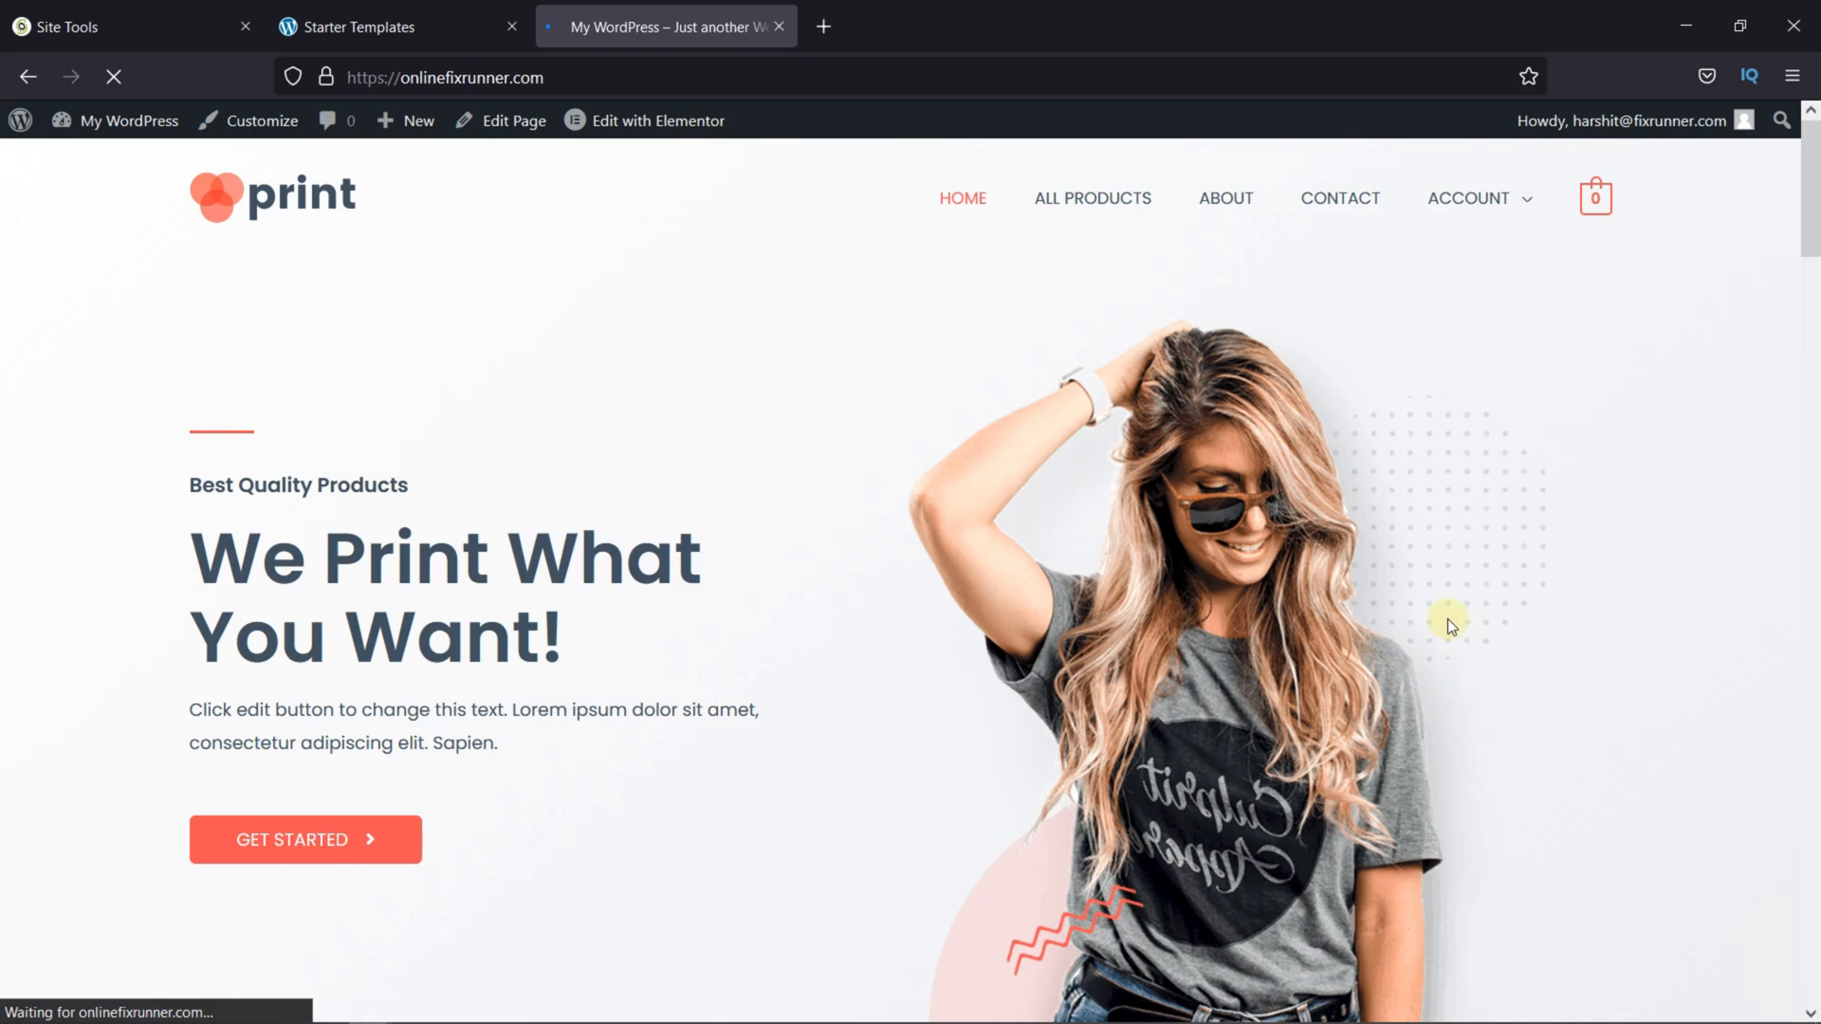
{"action": "scroll", "coordinate": [1400, 580], "scroll_direction": "down", "scroll_amount": 4}
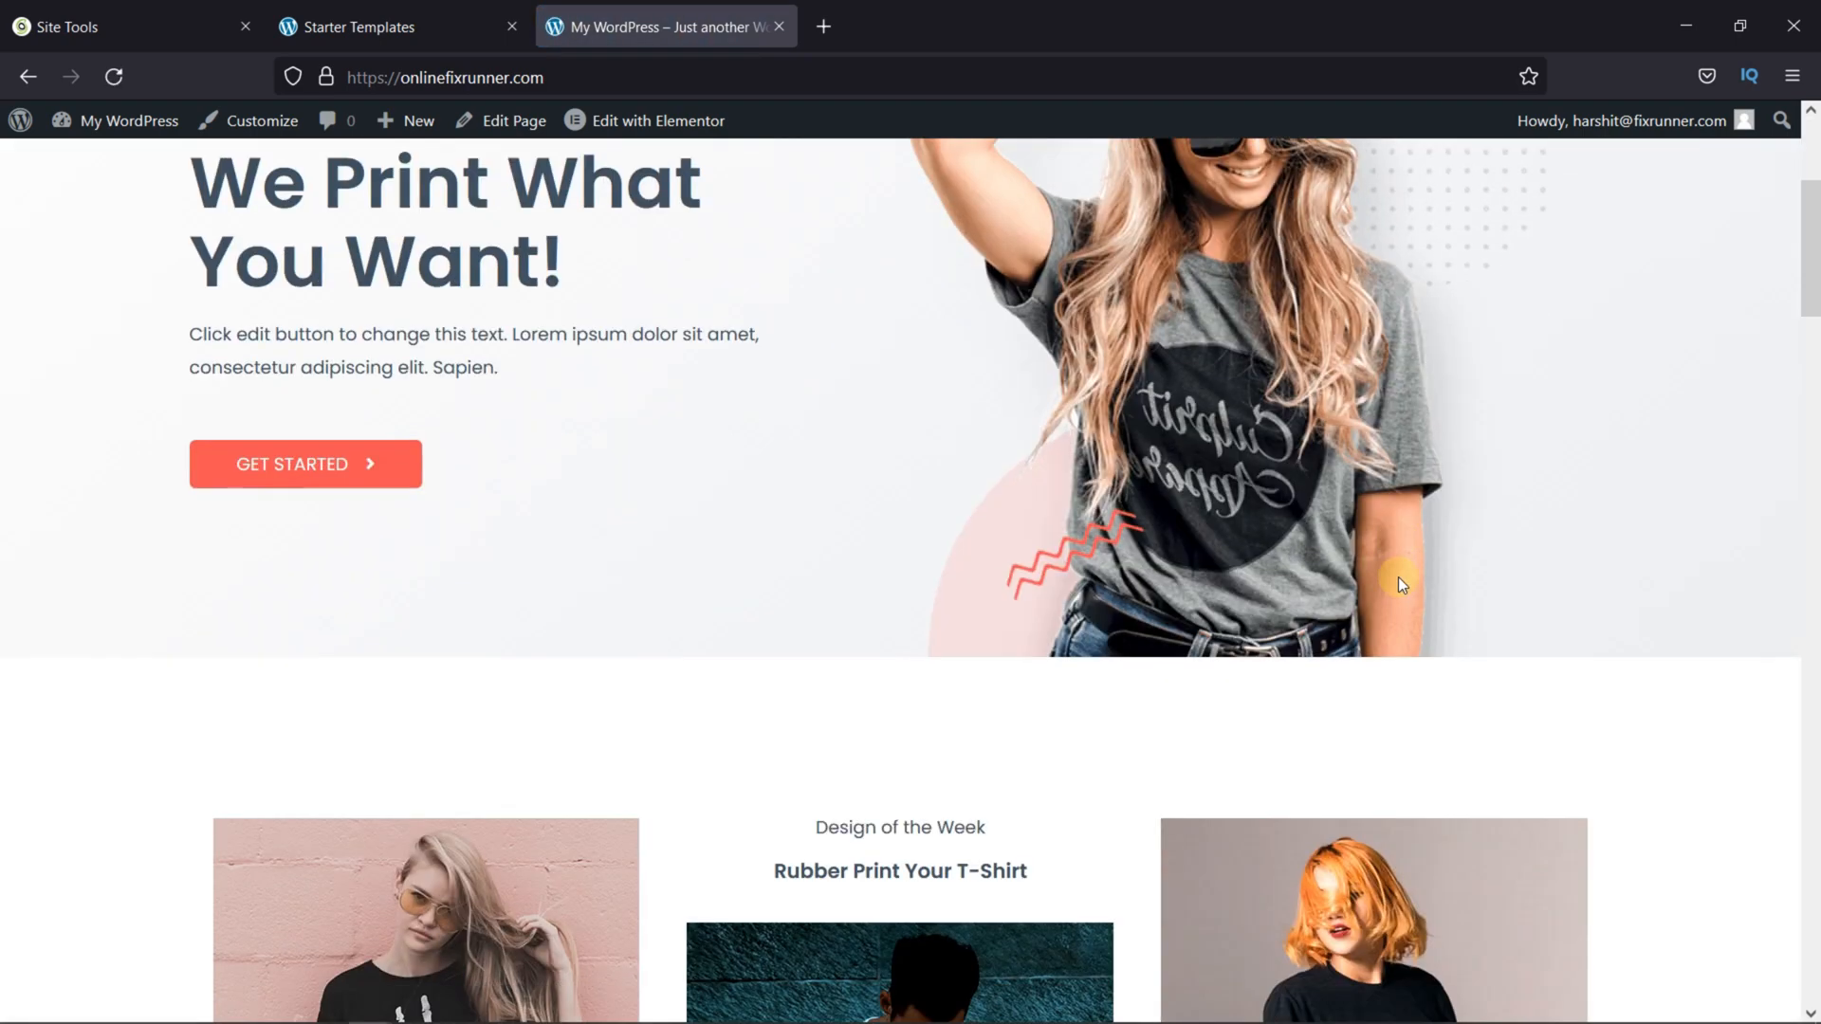
{"action": "scroll", "coordinate": [1398, 577], "scroll_direction": "down", "scroll_amount": 15}
{"action": "scroll", "coordinate": [1398, 576], "scroll_direction": "up", "scroll_amount": 15}
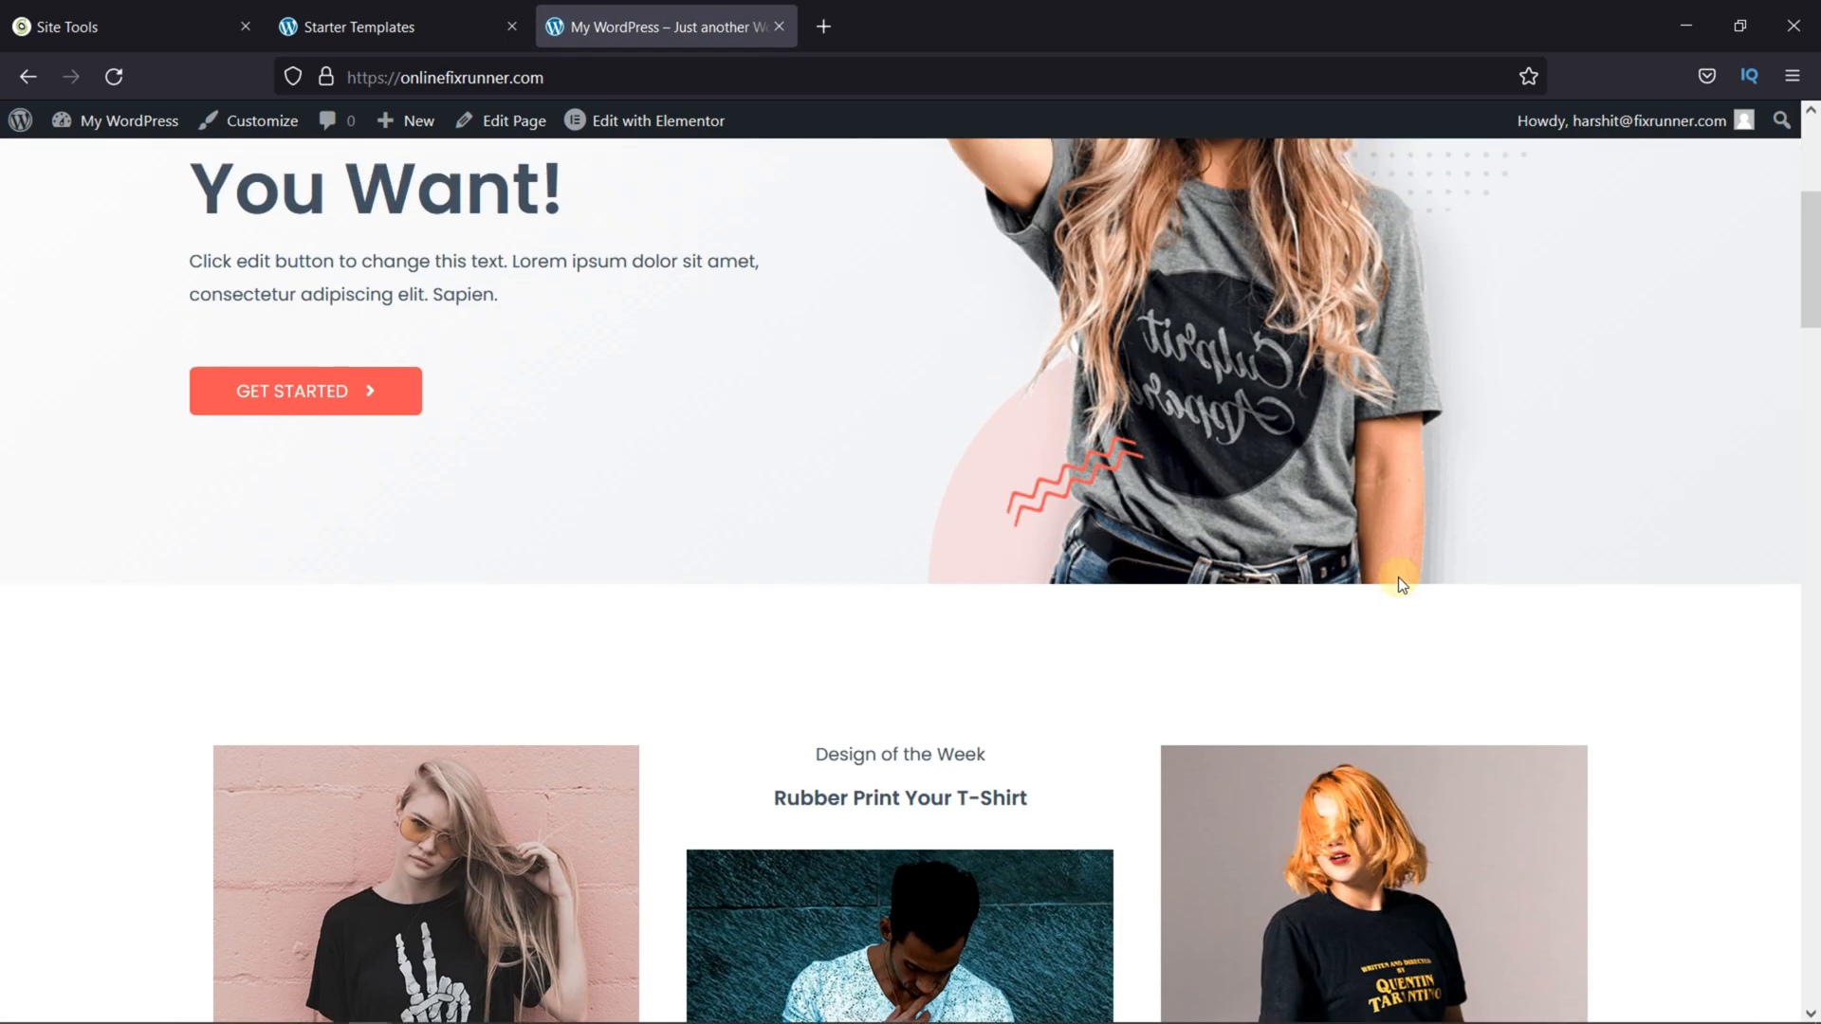
{"action": "scroll", "coordinate": [1394, 583], "scroll_direction": "up", "scroll_amount": 5}
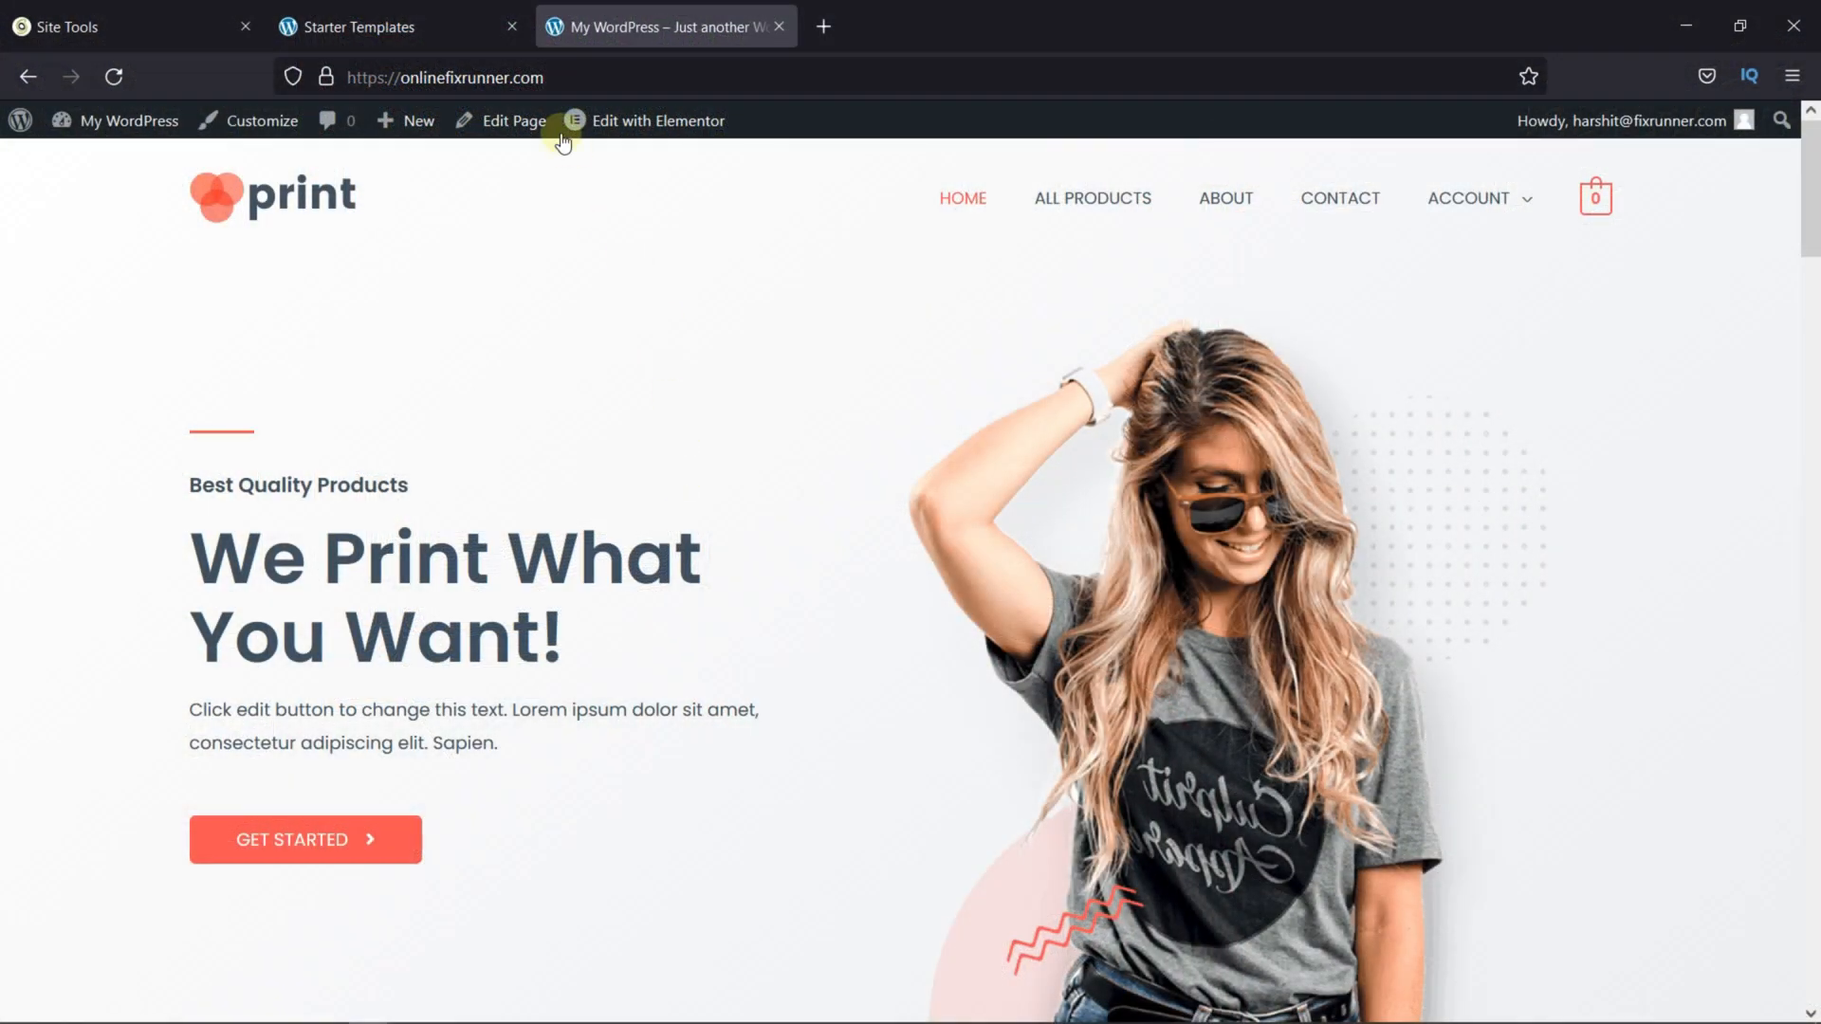
{"action": "left_click", "coordinate": [441, 25]}
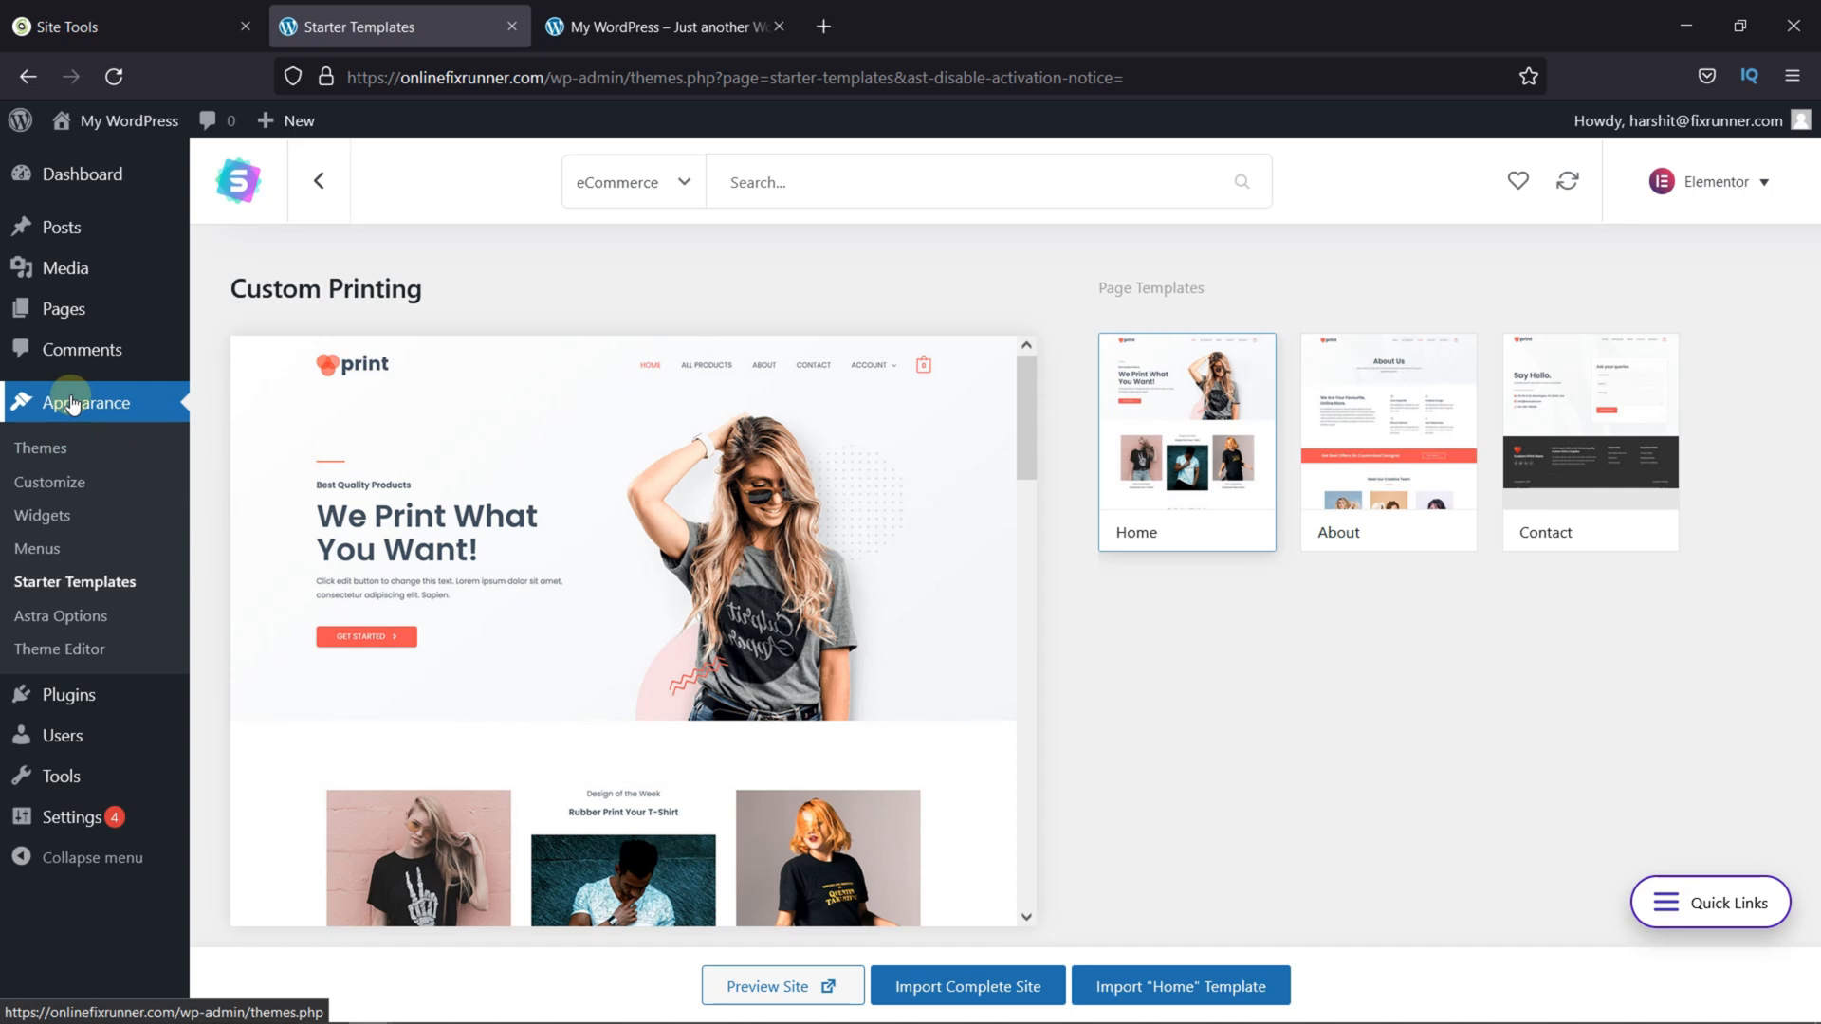
- Open the Customizer from Appearance and go to Astra's Global settings
{"action": "left_click", "coordinate": [63, 482]}
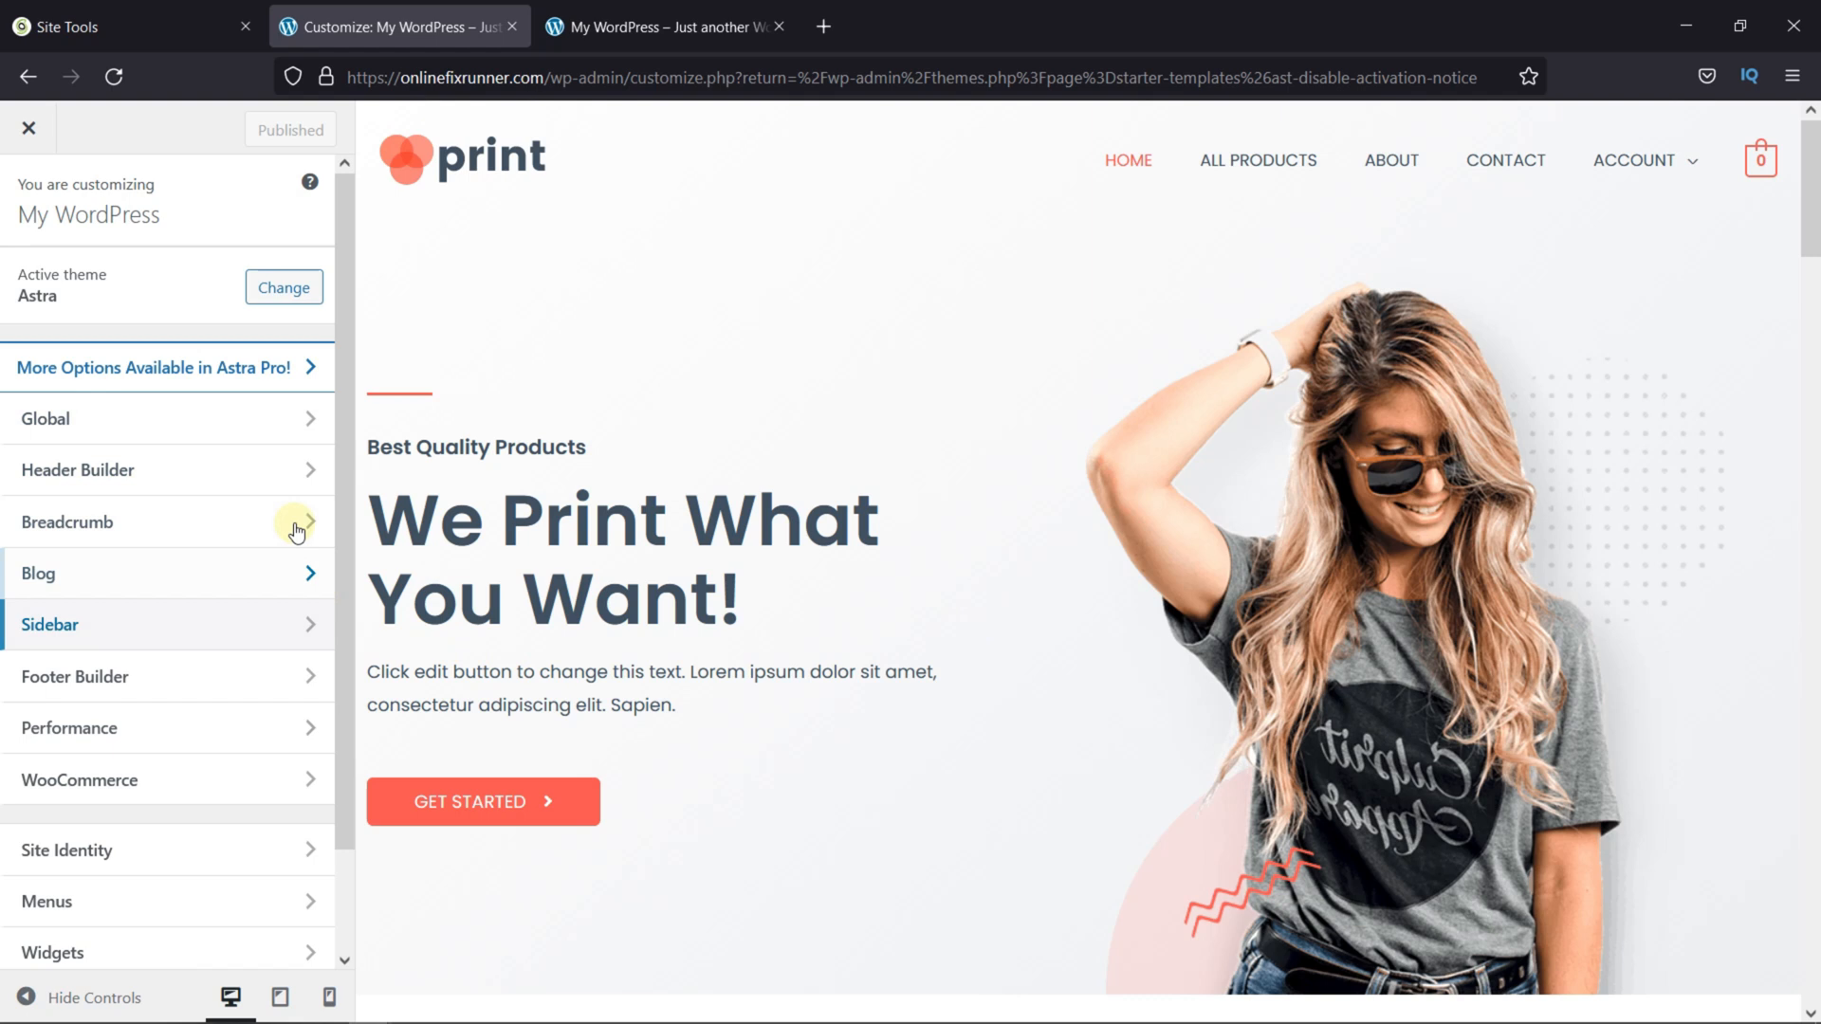
{"action": "left_click", "coordinate": [168, 430]}
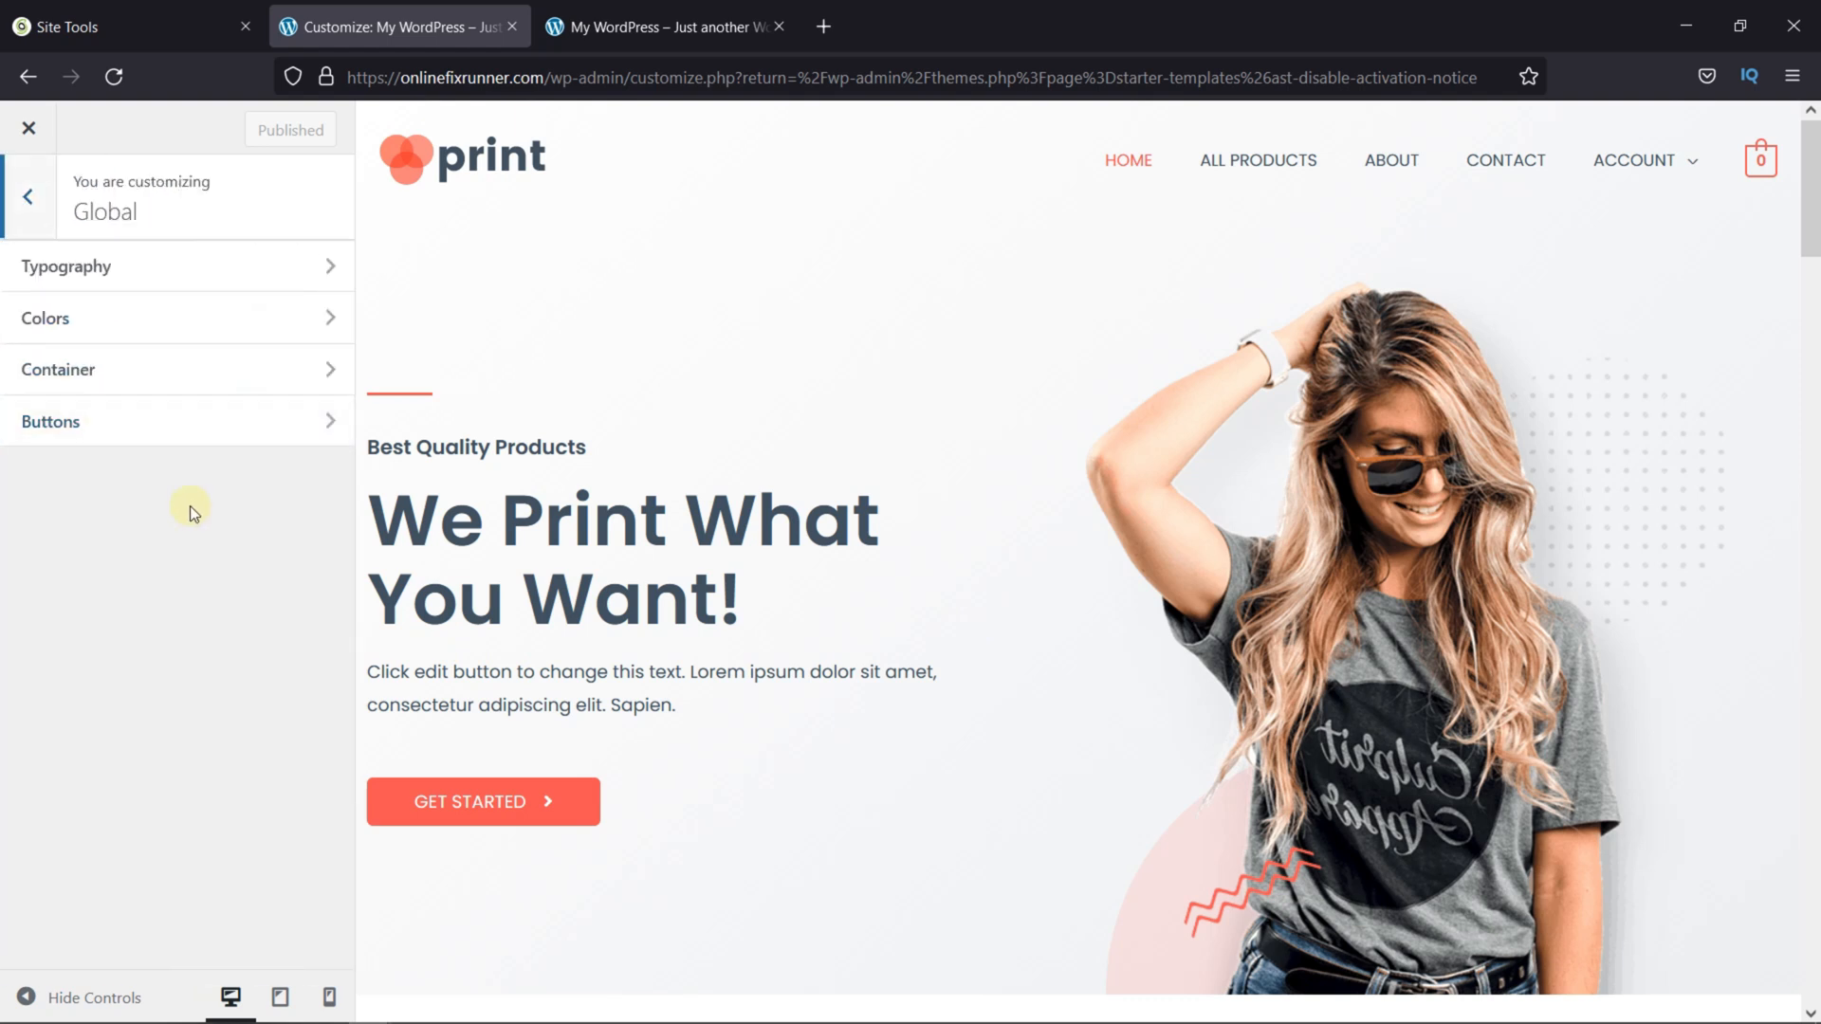
{"action": "left_click", "coordinate": [70, 273]}
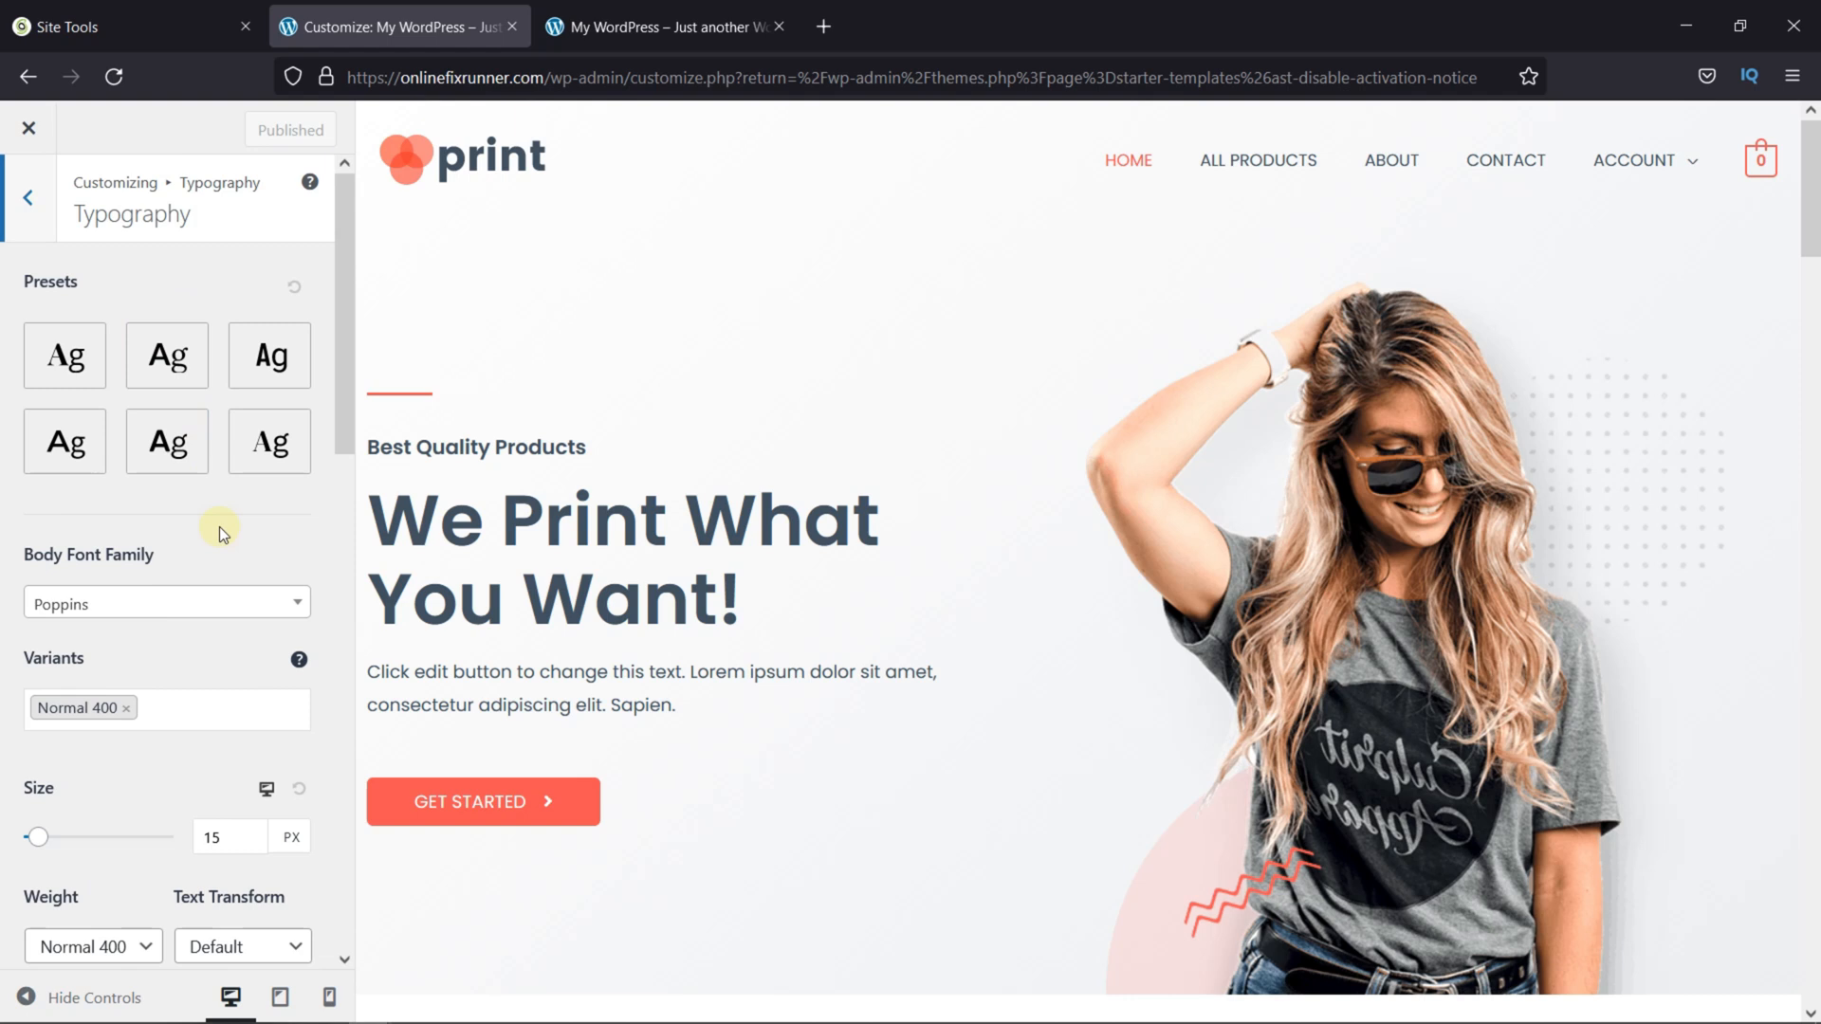
{"action": "scroll", "coordinate": [219, 527], "scroll_direction": "down", "scroll_amount": 2}
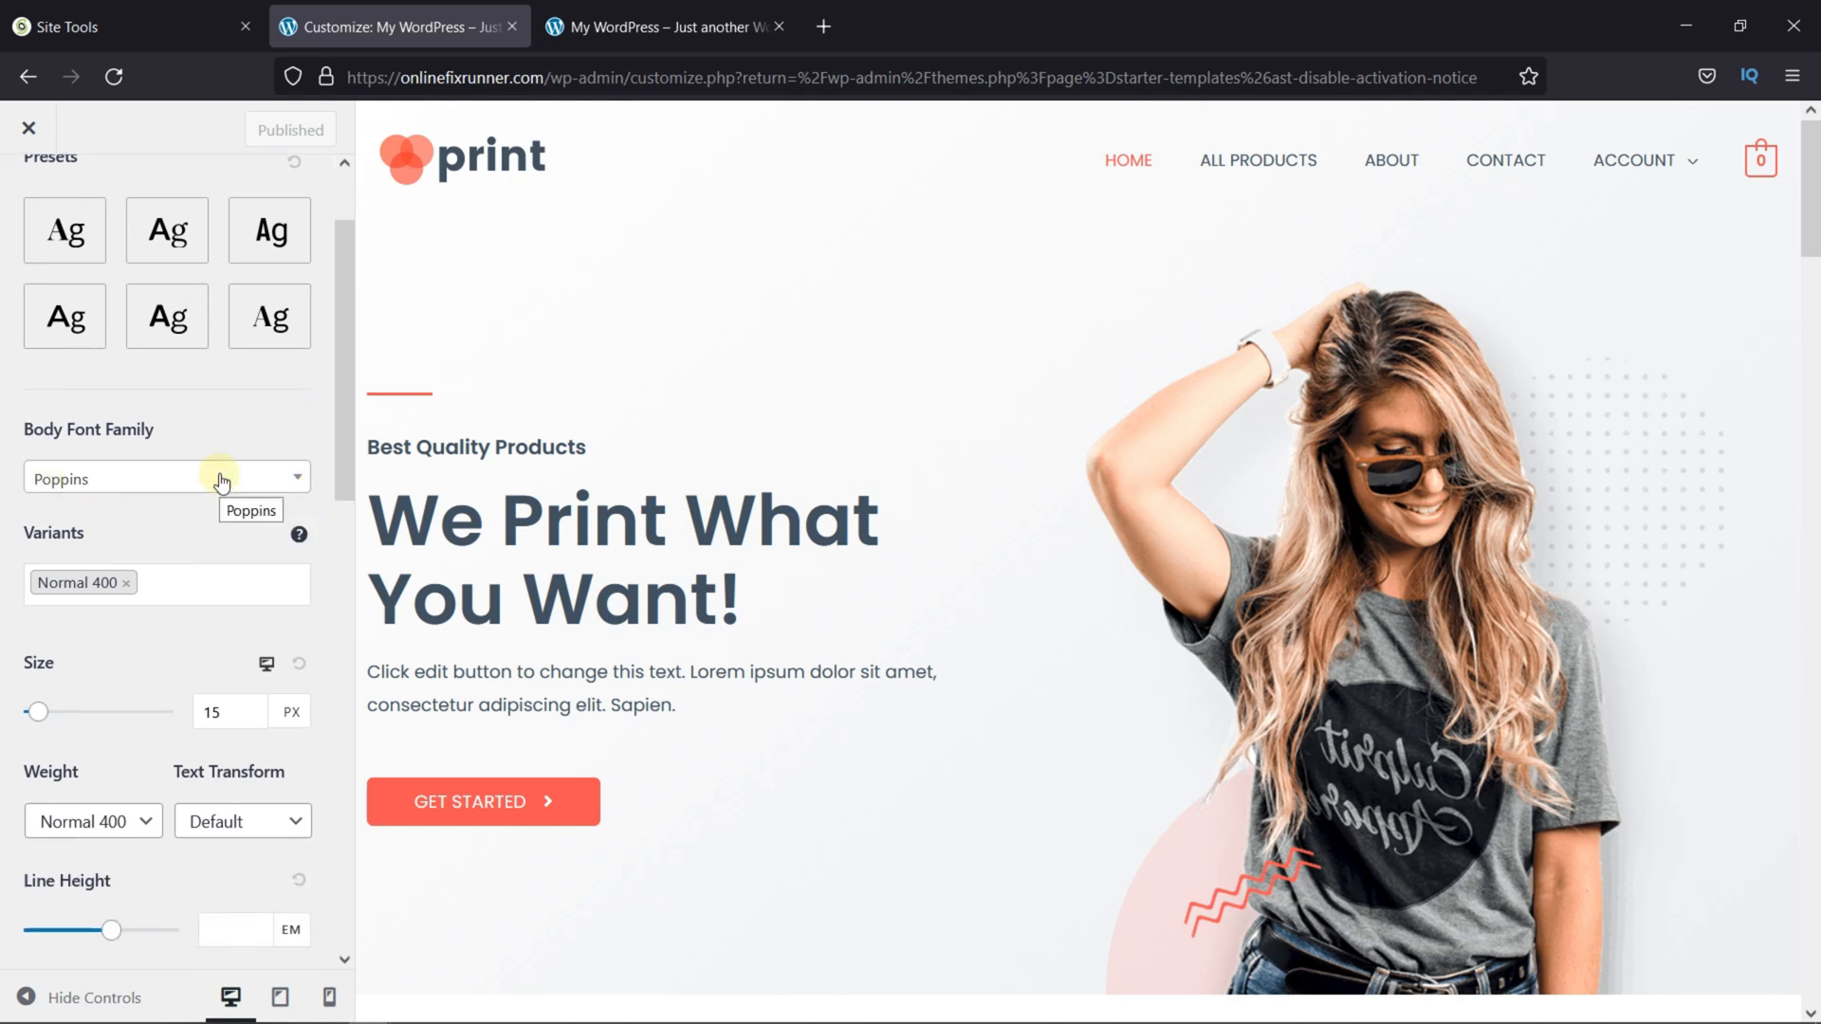
{"action": "left_click", "coordinate": [220, 478]}
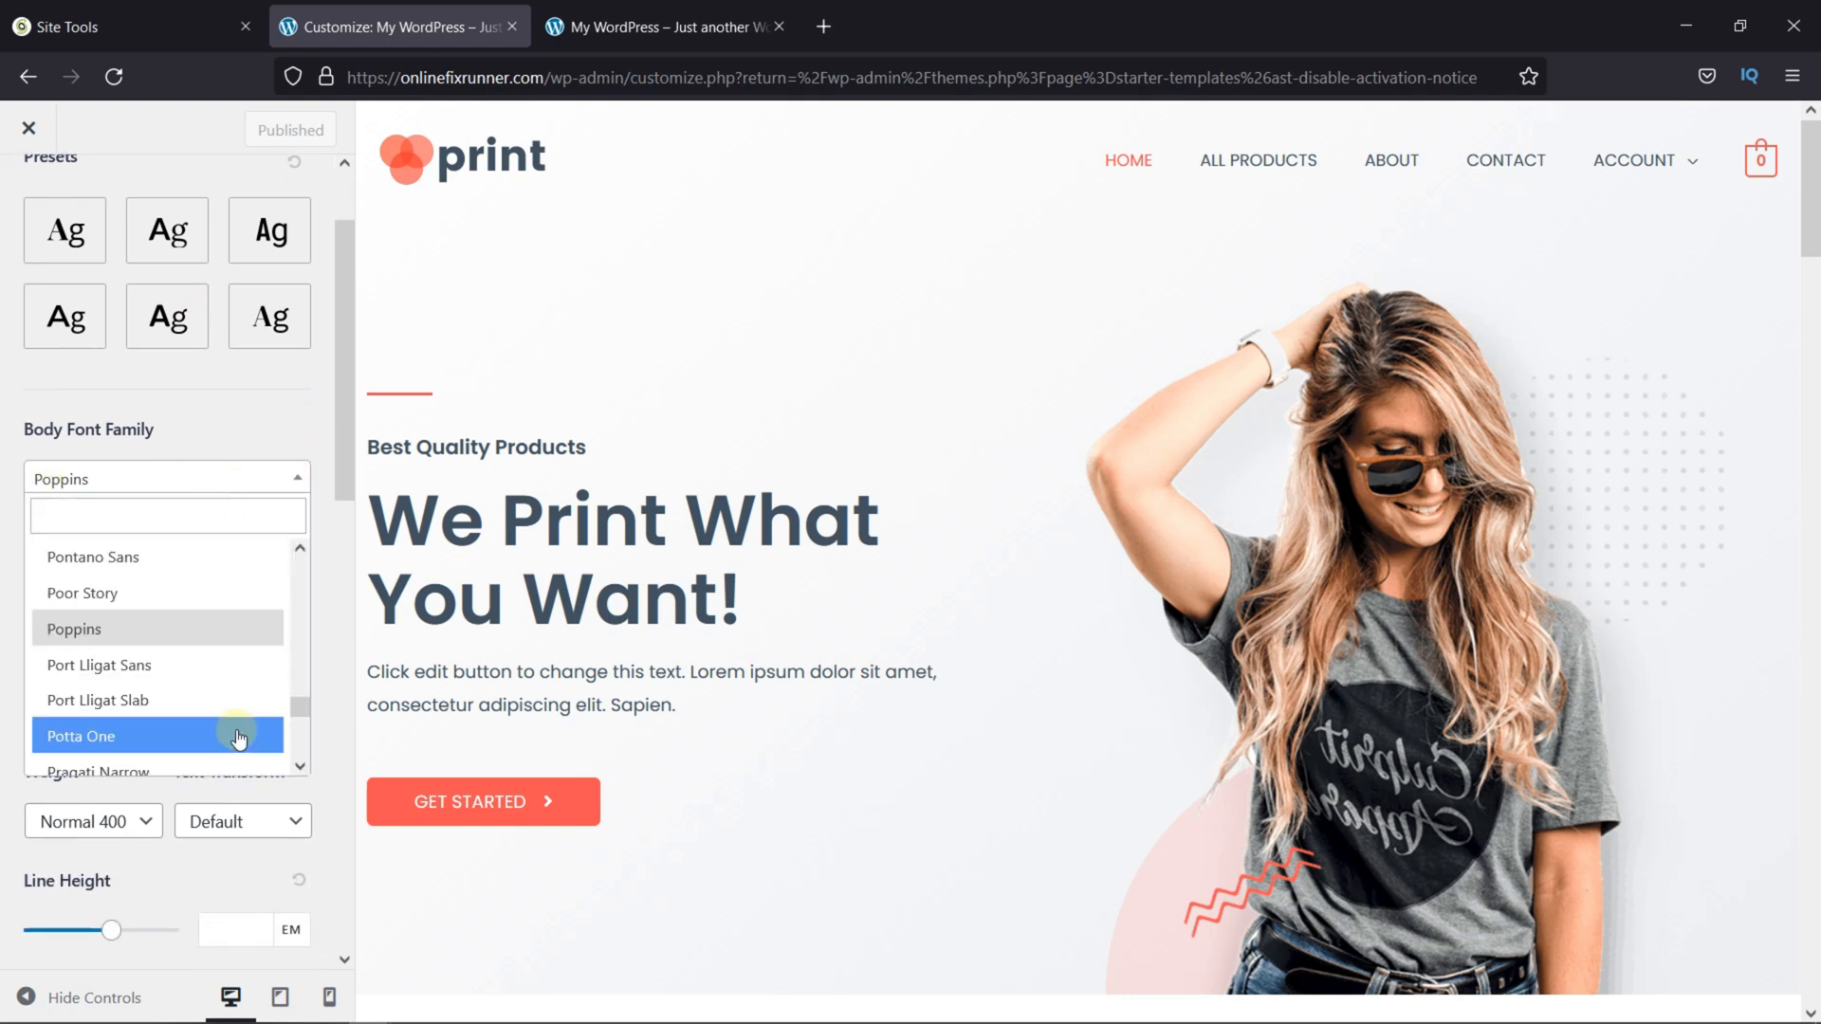
{"action": "left_click", "coordinate": [216, 700]}
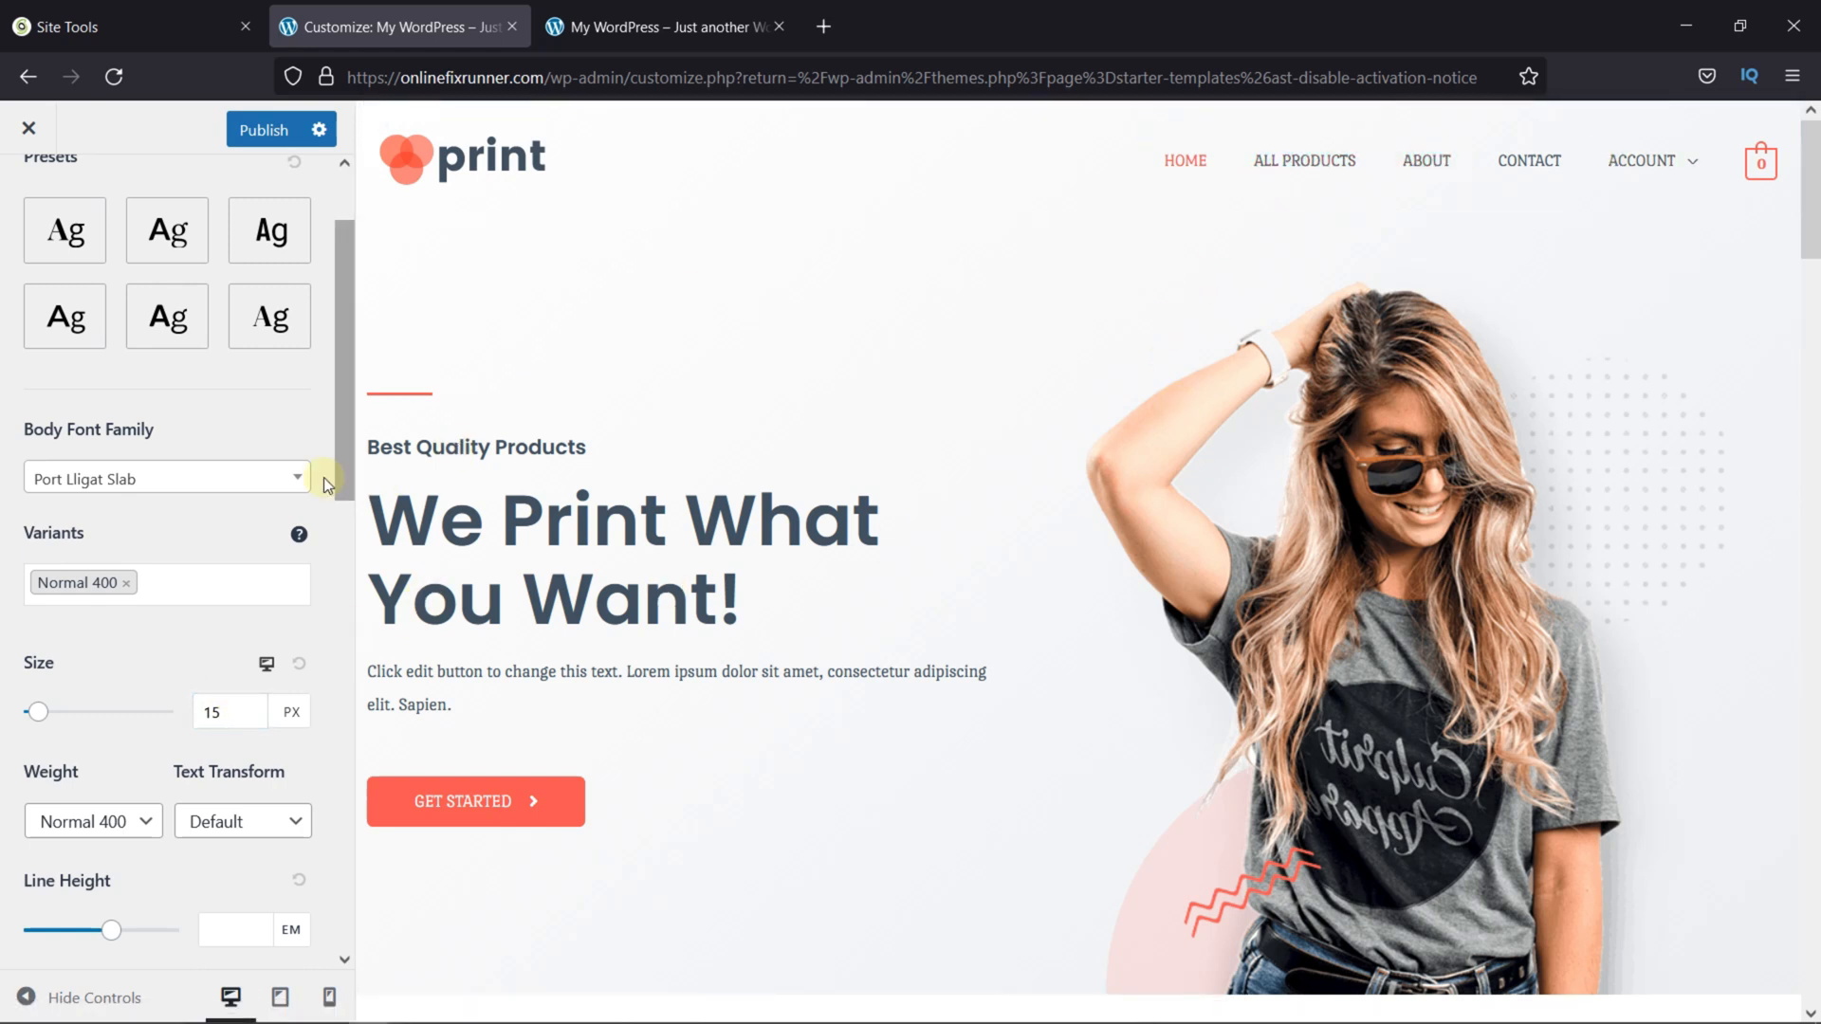
{"action": "left_click", "coordinate": [272, 477]}
{"action": "scroll", "coordinate": [227, 669], "scroll_direction": "up", "scroll_amount": 3}
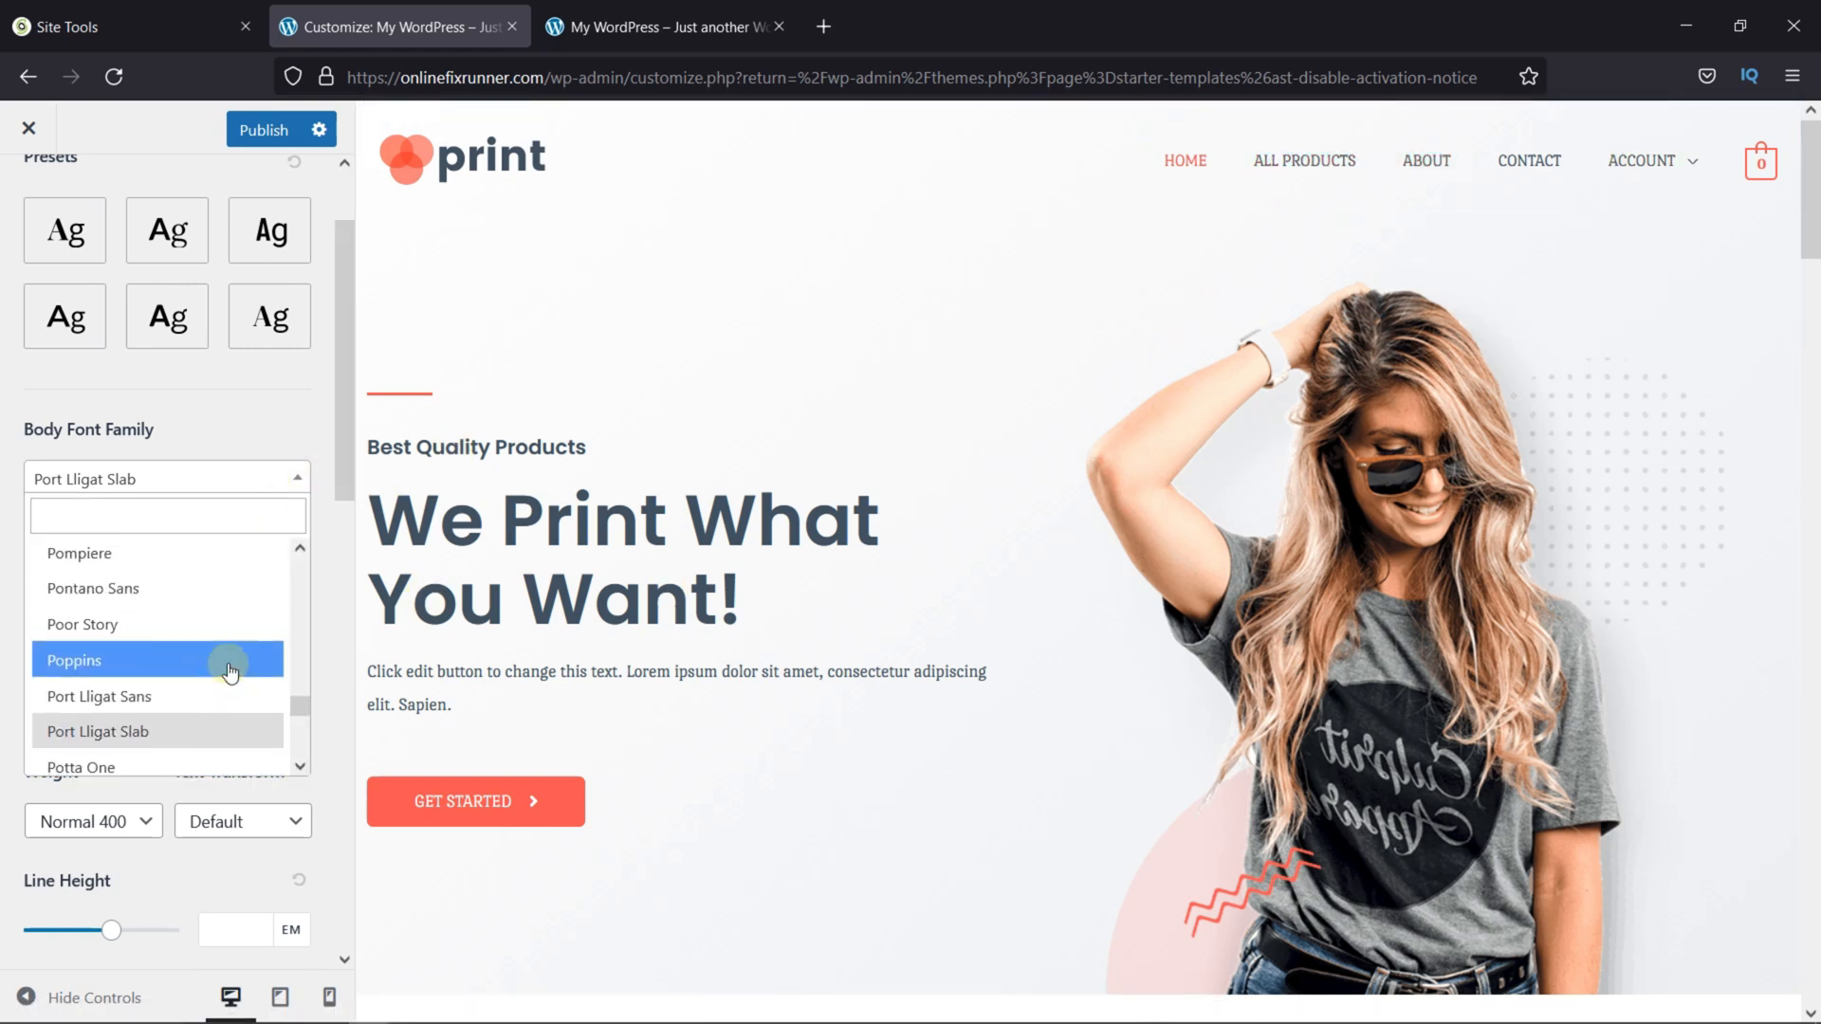
{"action": "scroll", "coordinate": [227, 669], "scroll_direction": "down", "scroll_amount": 1}
{"action": "left_click", "coordinate": [227, 664]}
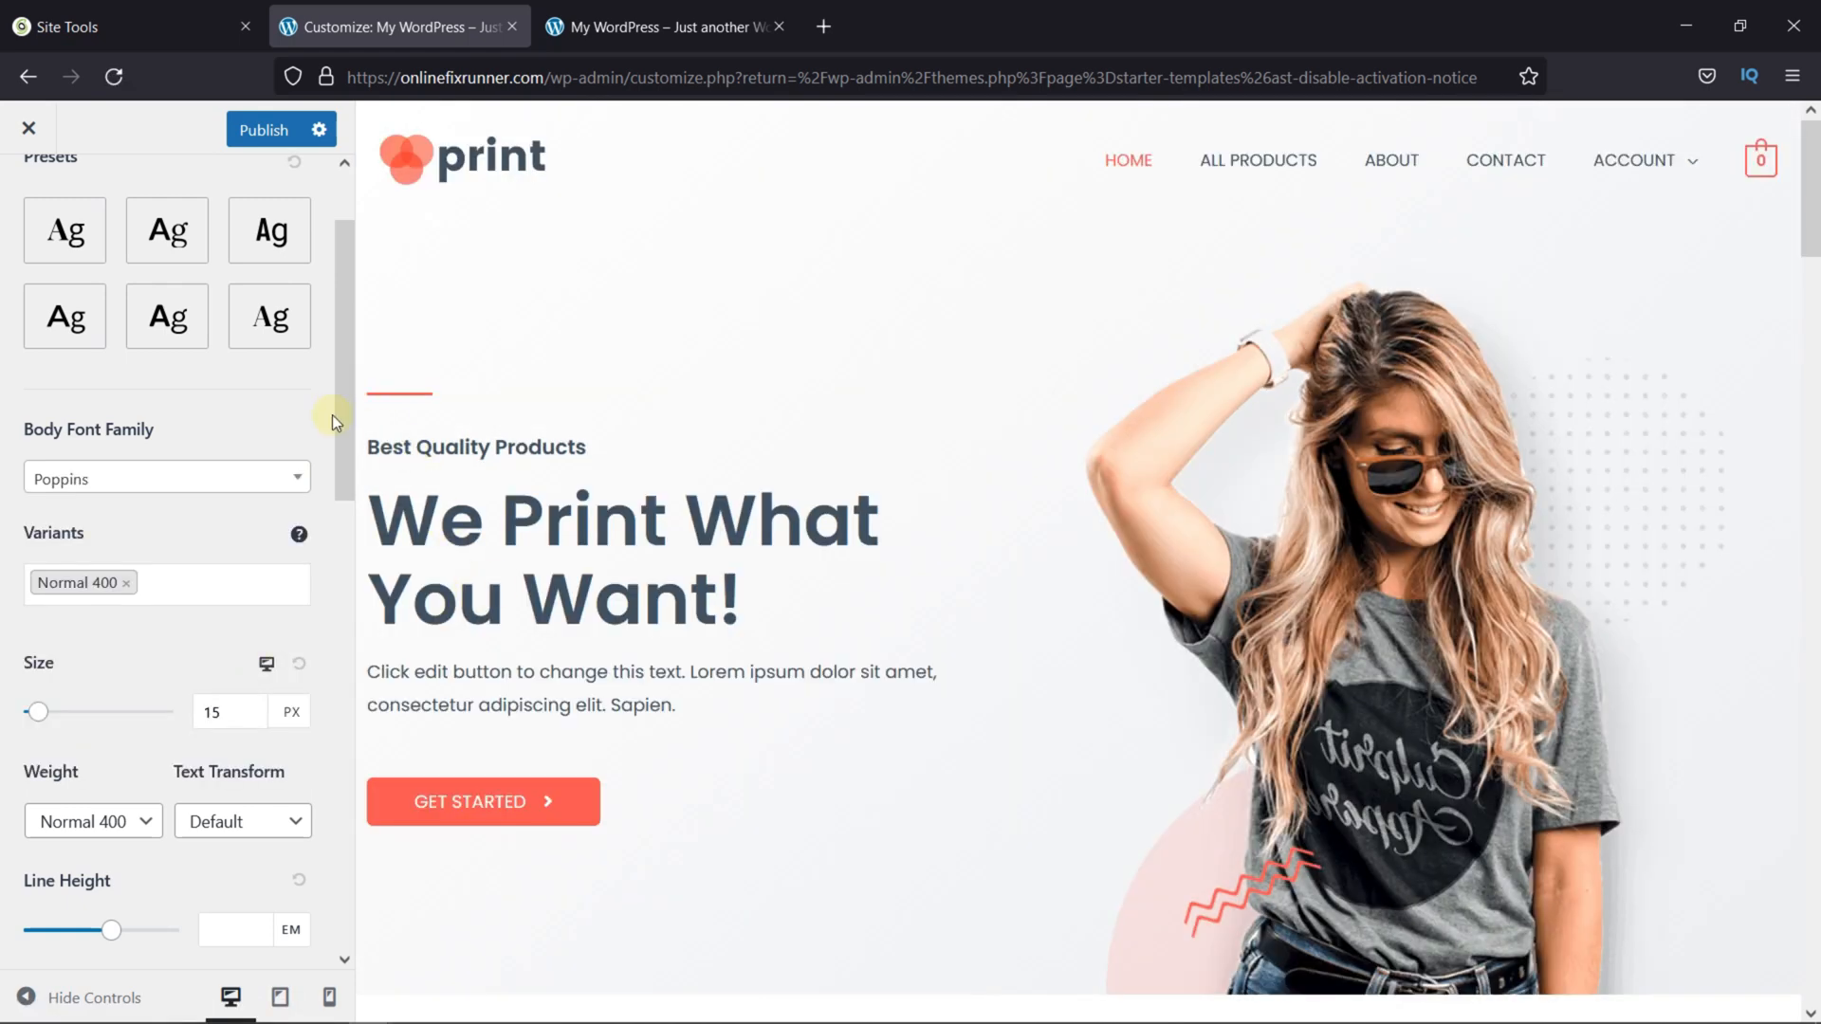
{"action": "scroll", "coordinate": [332, 413], "scroll_direction": "down", "scroll_amount": 2}
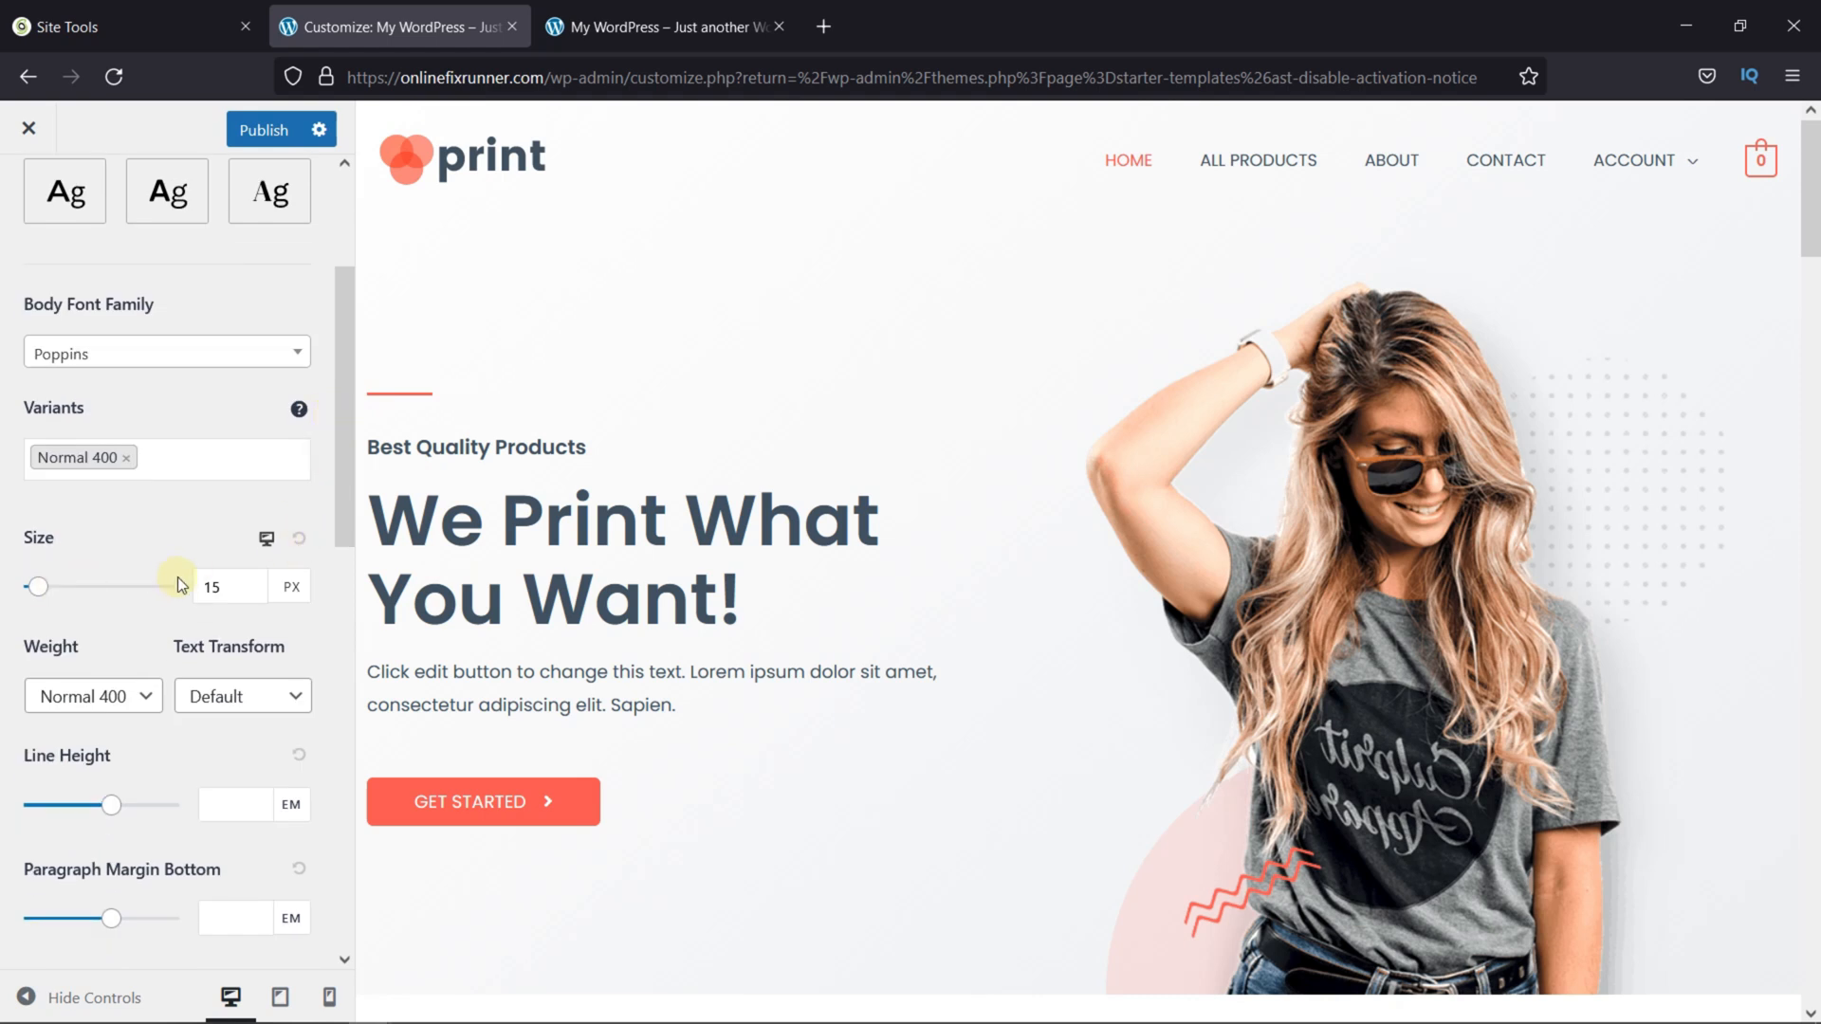
{"action": "scroll", "coordinate": [384, 636], "scroll_direction": "down", "scroll_amount": 2}
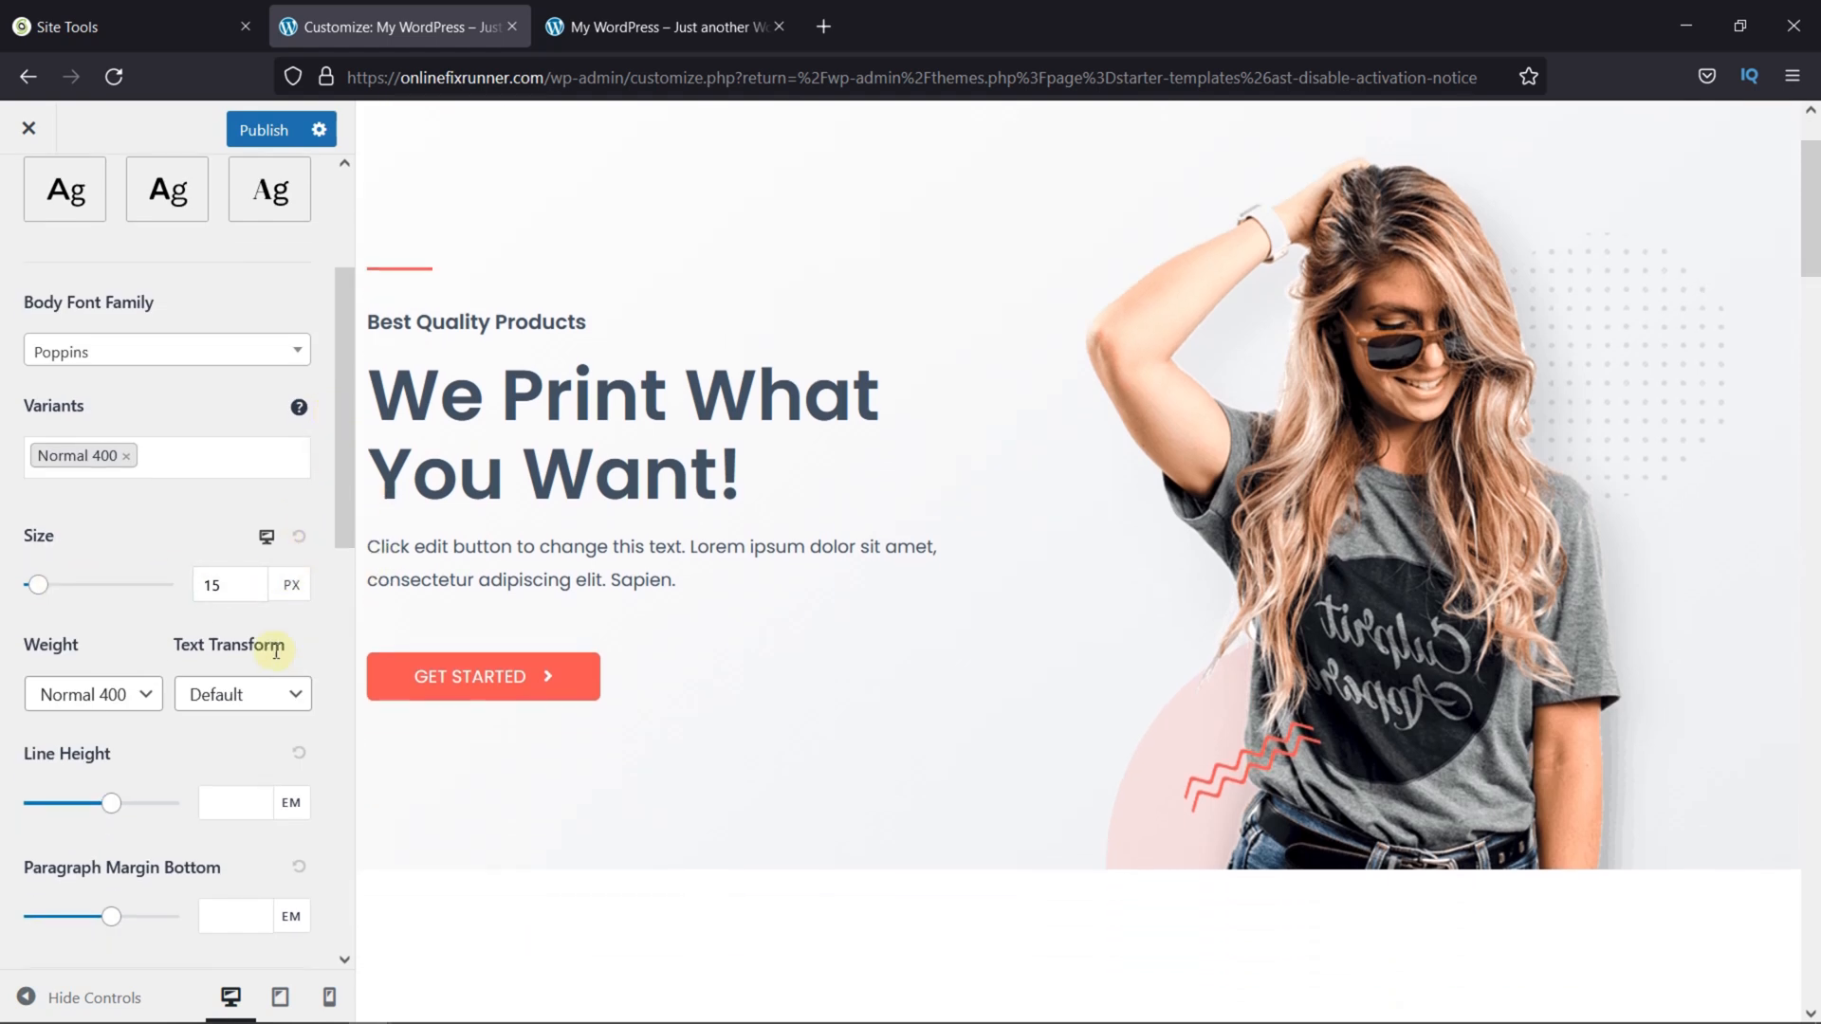
{"action": "scroll", "coordinate": [273, 662], "scroll_direction": "down", "scroll_amount": 4}
{"action": "scroll", "coordinate": [779, 585], "scroll_direction": "up", "scroll_amount": 2}
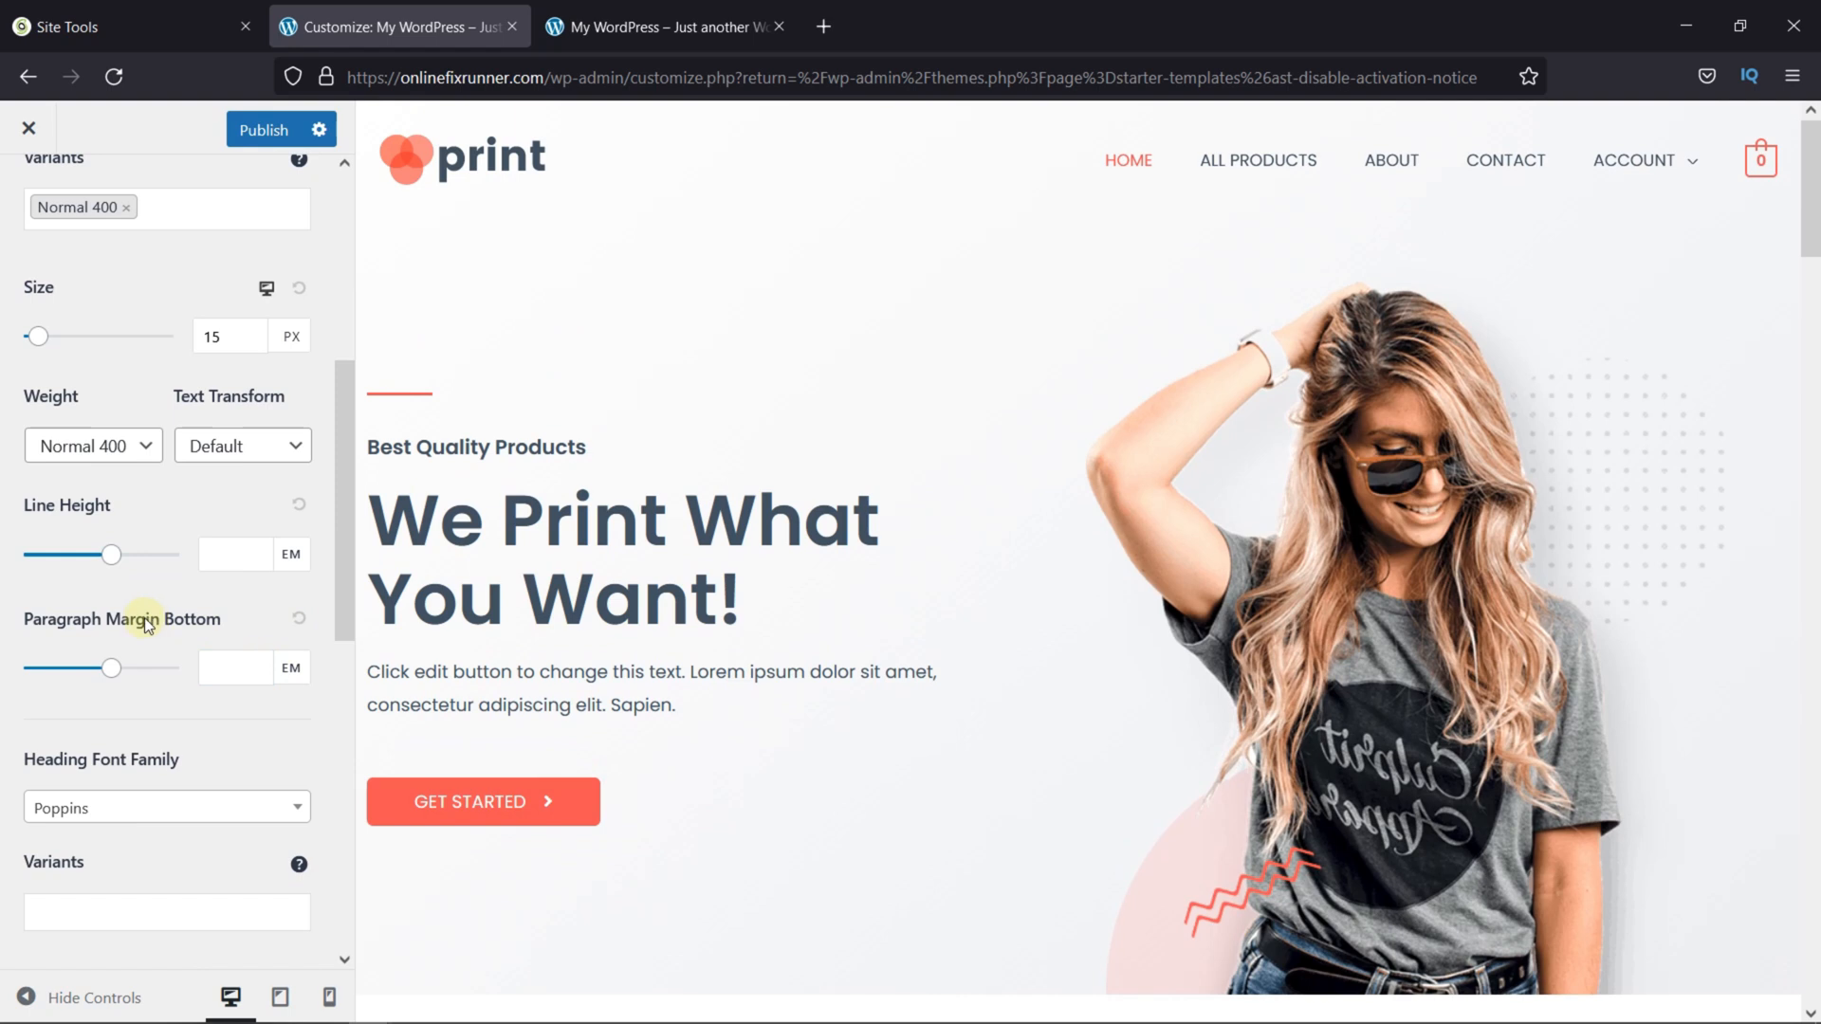
{"action": "scroll", "coordinate": [144, 617], "scroll_direction": "down", "scroll_amount": 2}
{"action": "scroll", "coordinate": [144, 618], "scroll_direction": "down", "scroll_amount": 10}
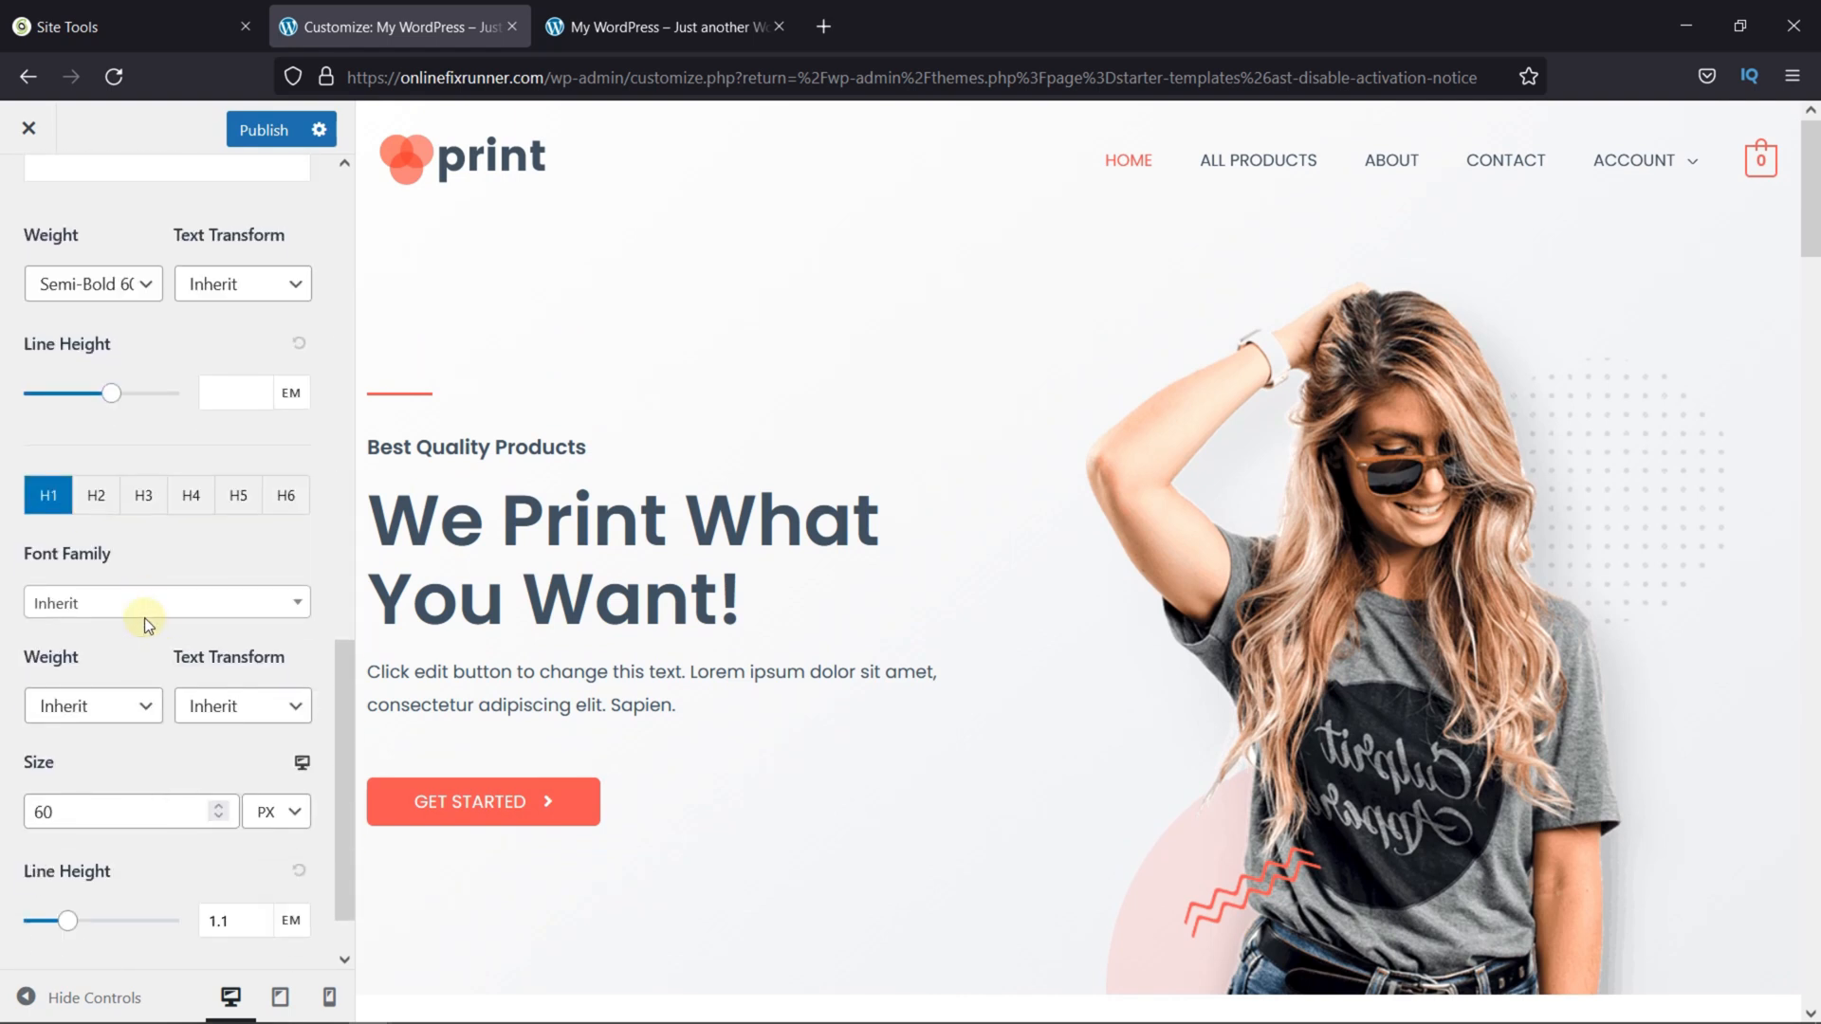
{"action": "scroll", "coordinate": [165, 618], "scroll_direction": "up", "scroll_amount": 15}
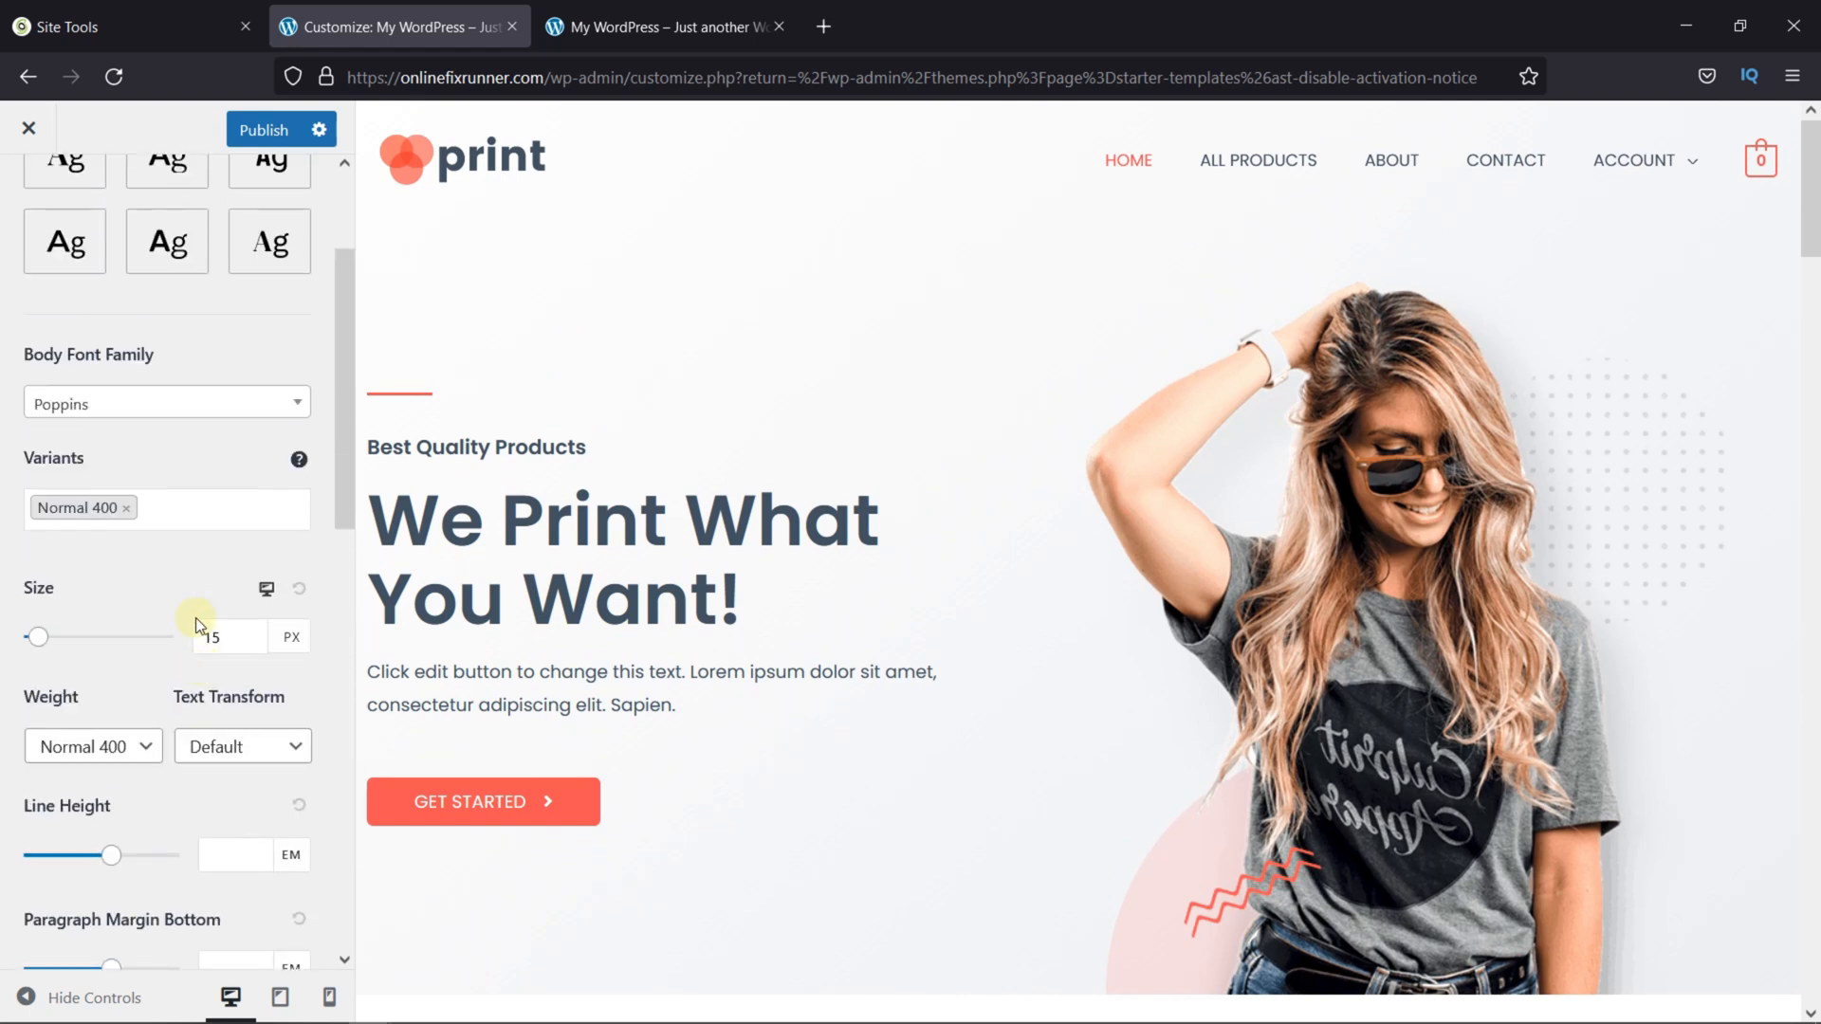
{"action": "left_click", "coordinate": [29, 198]}
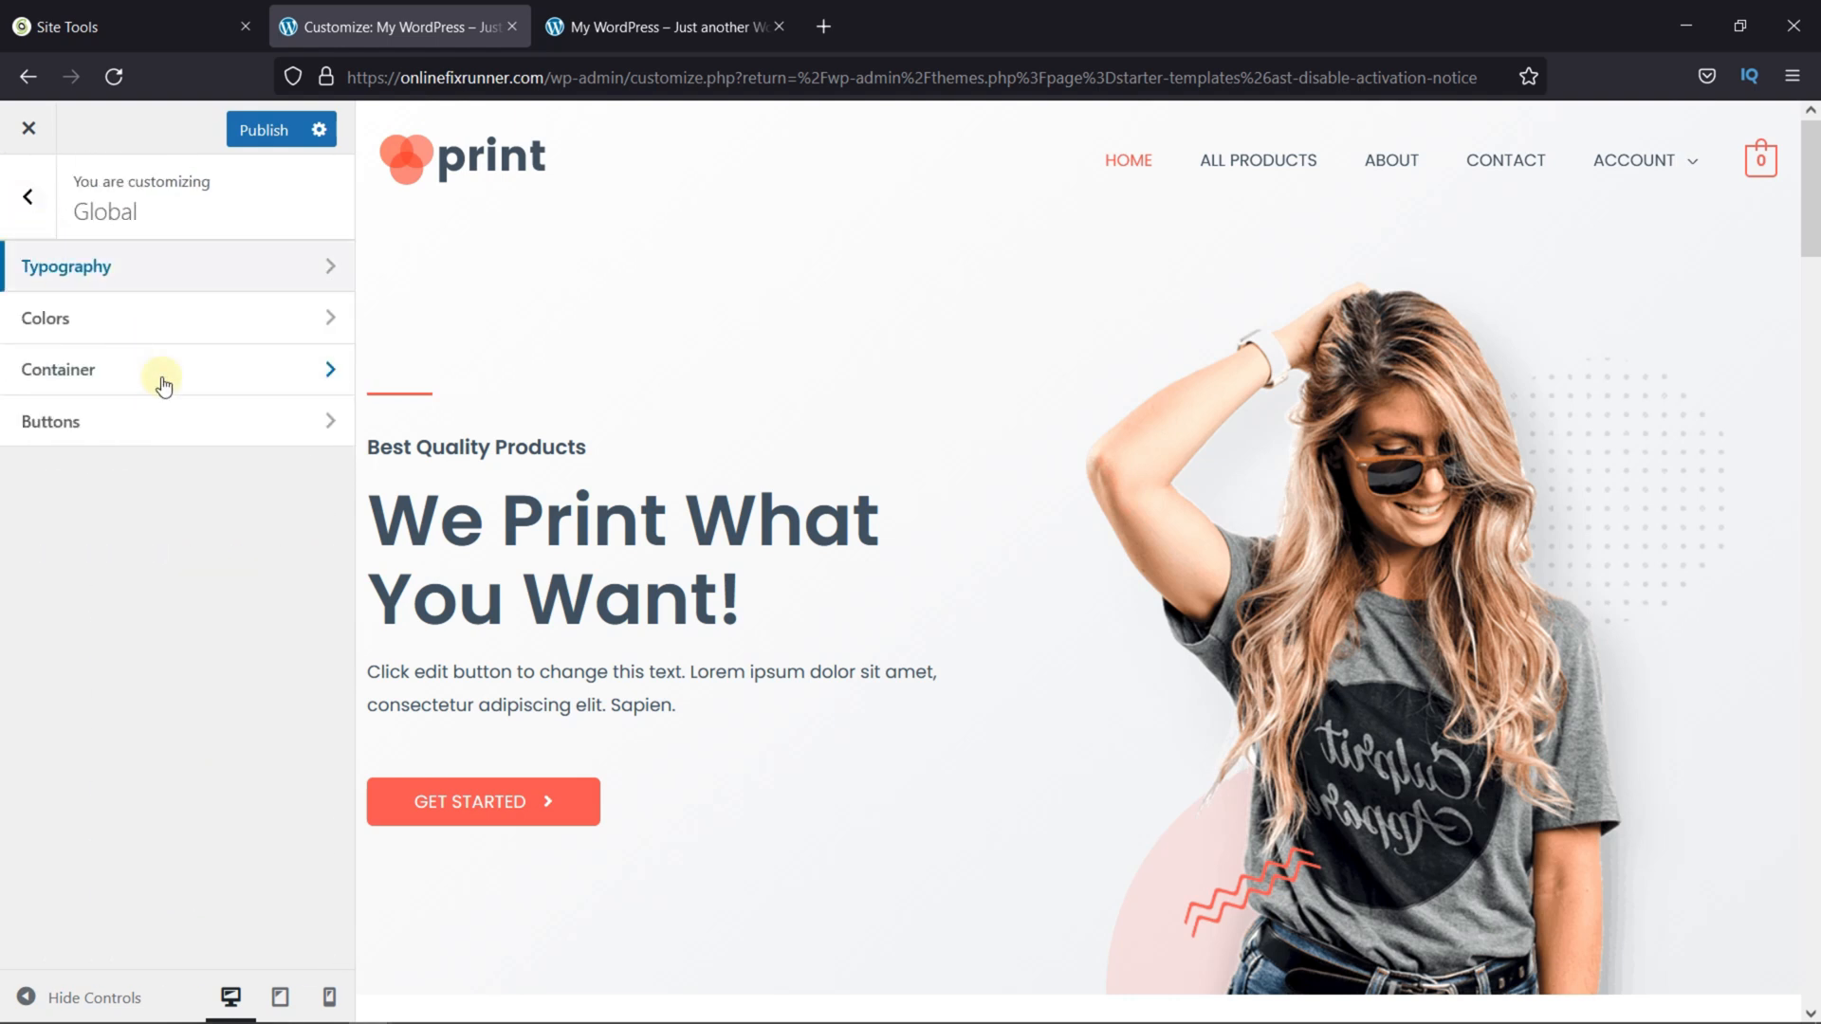
{"action": "left_click", "coordinate": [71, 321]}
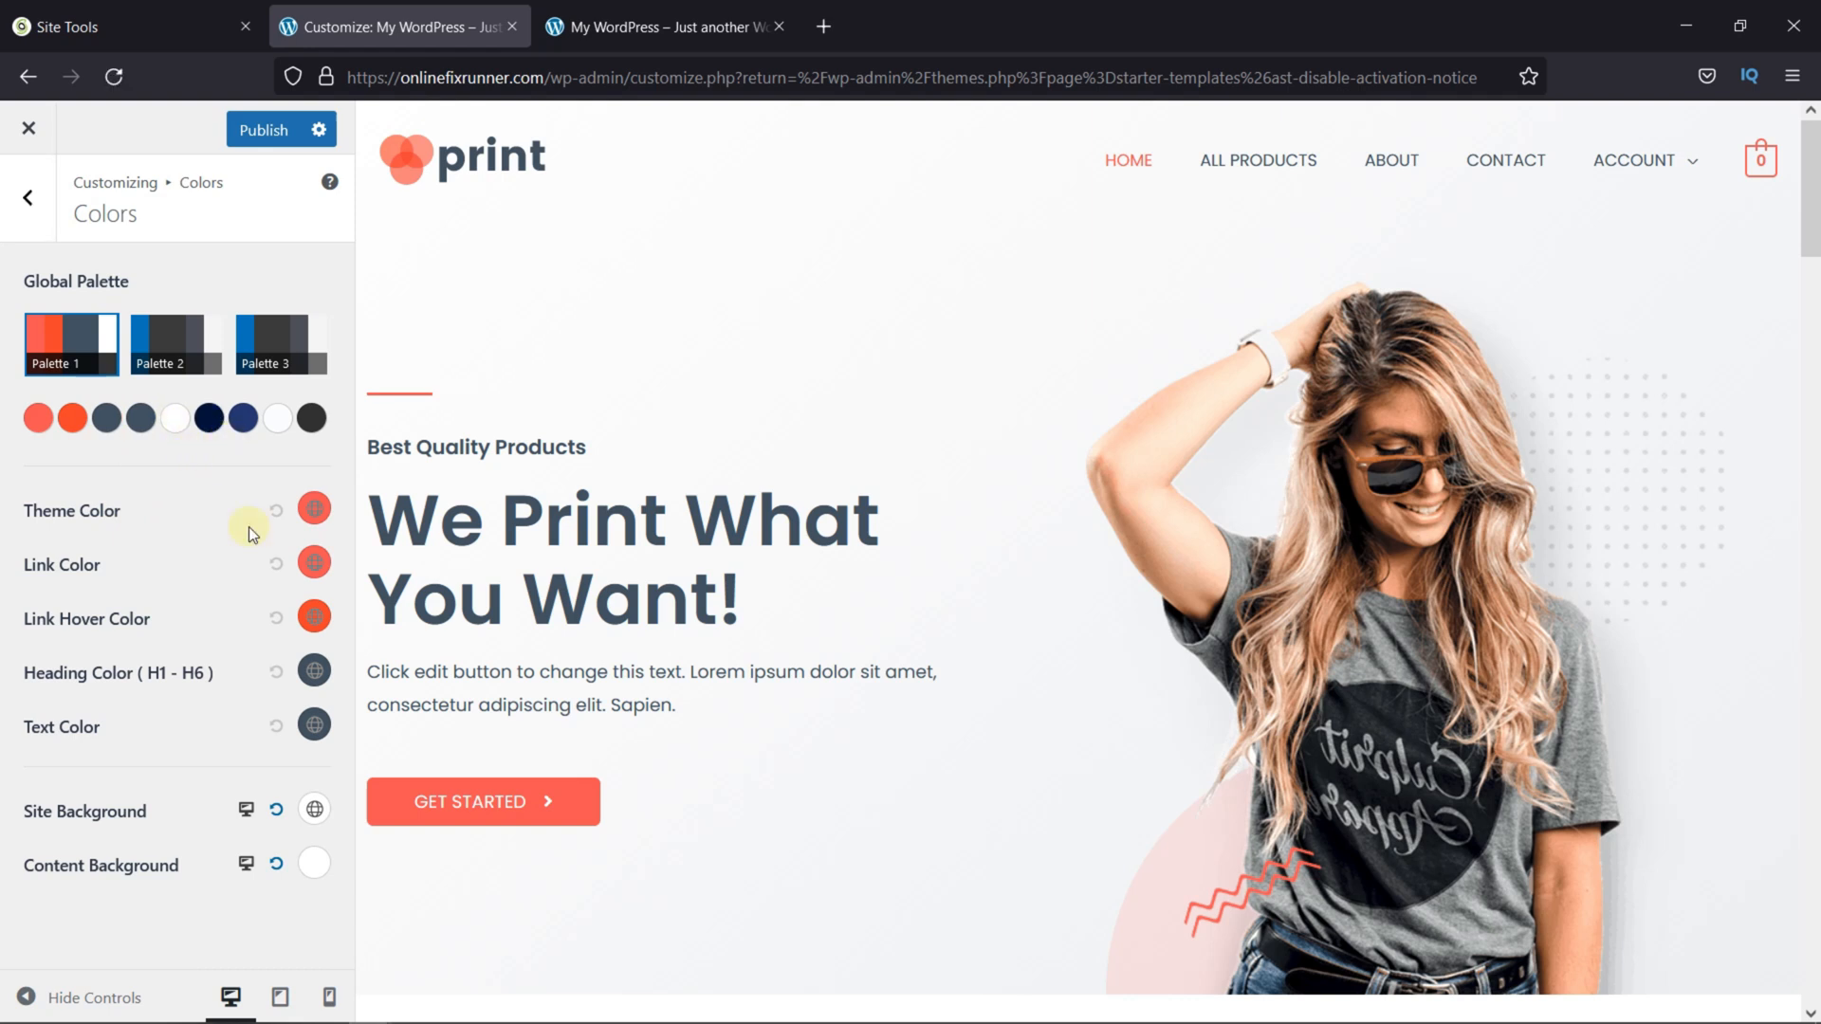
{"action": "left_click", "coordinate": [314, 509]}
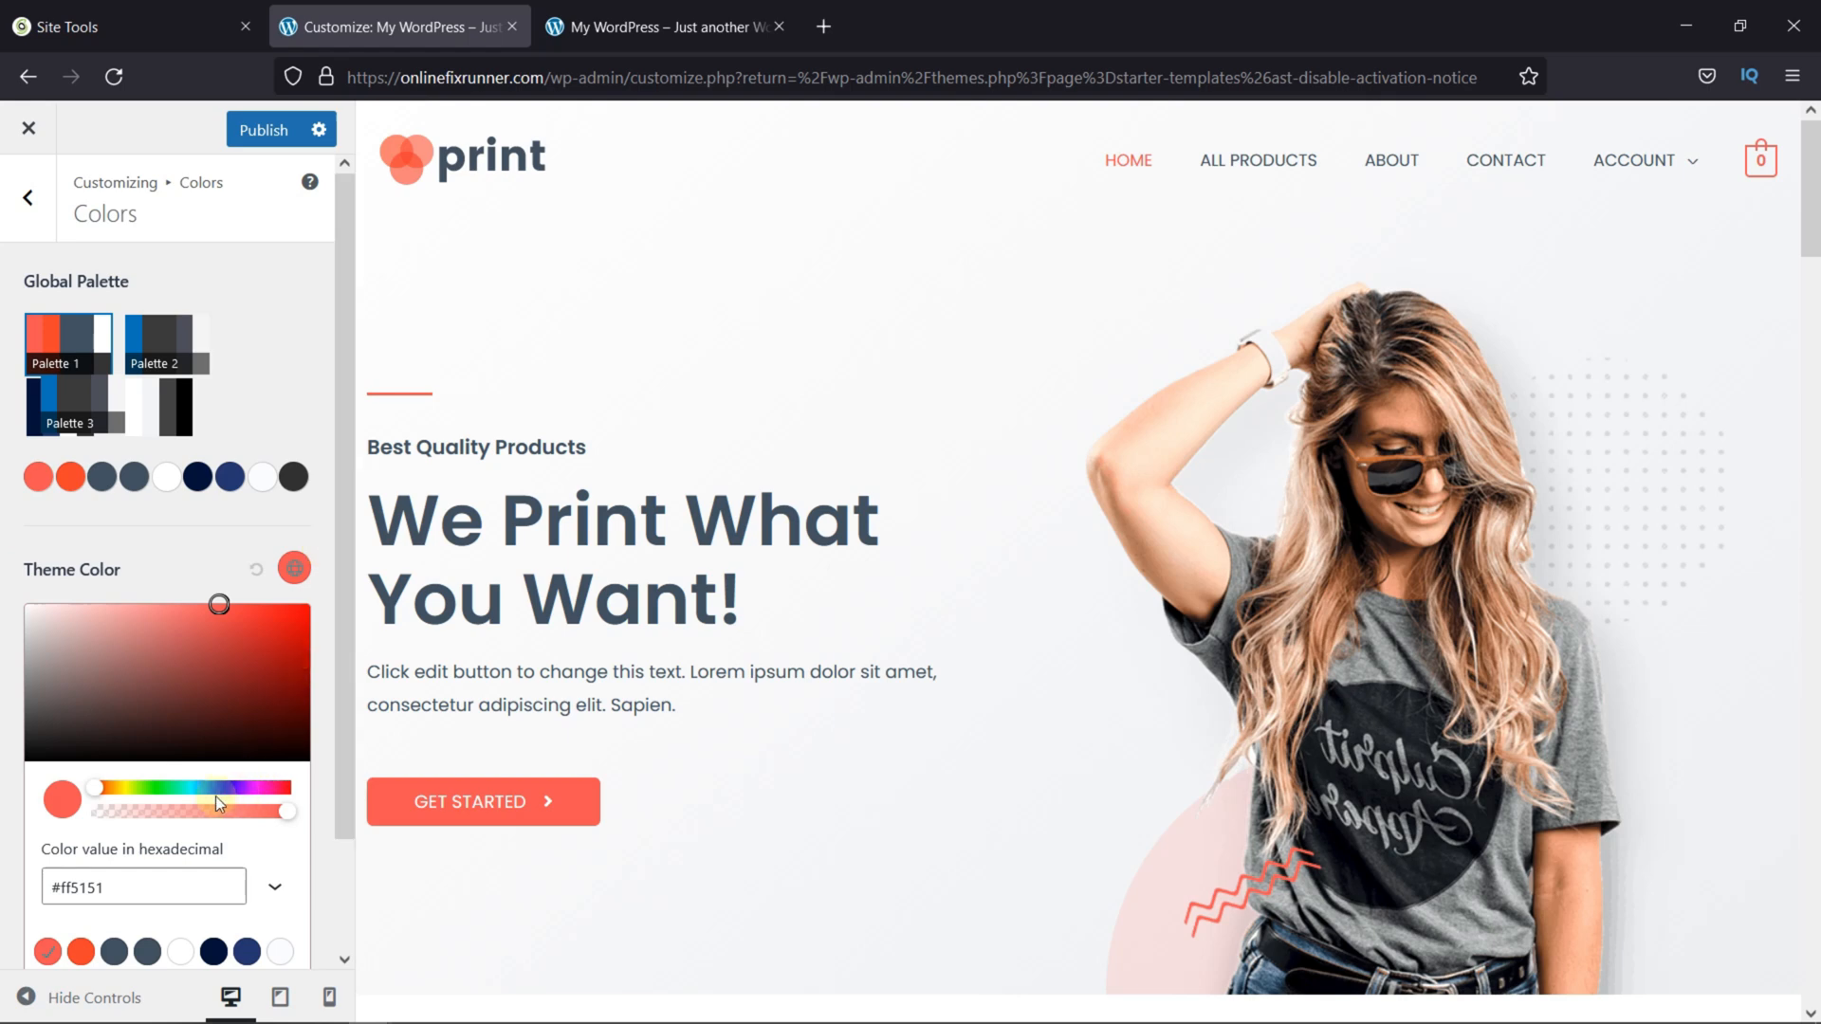
{"action": "left_click", "coordinate": [169, 793]}
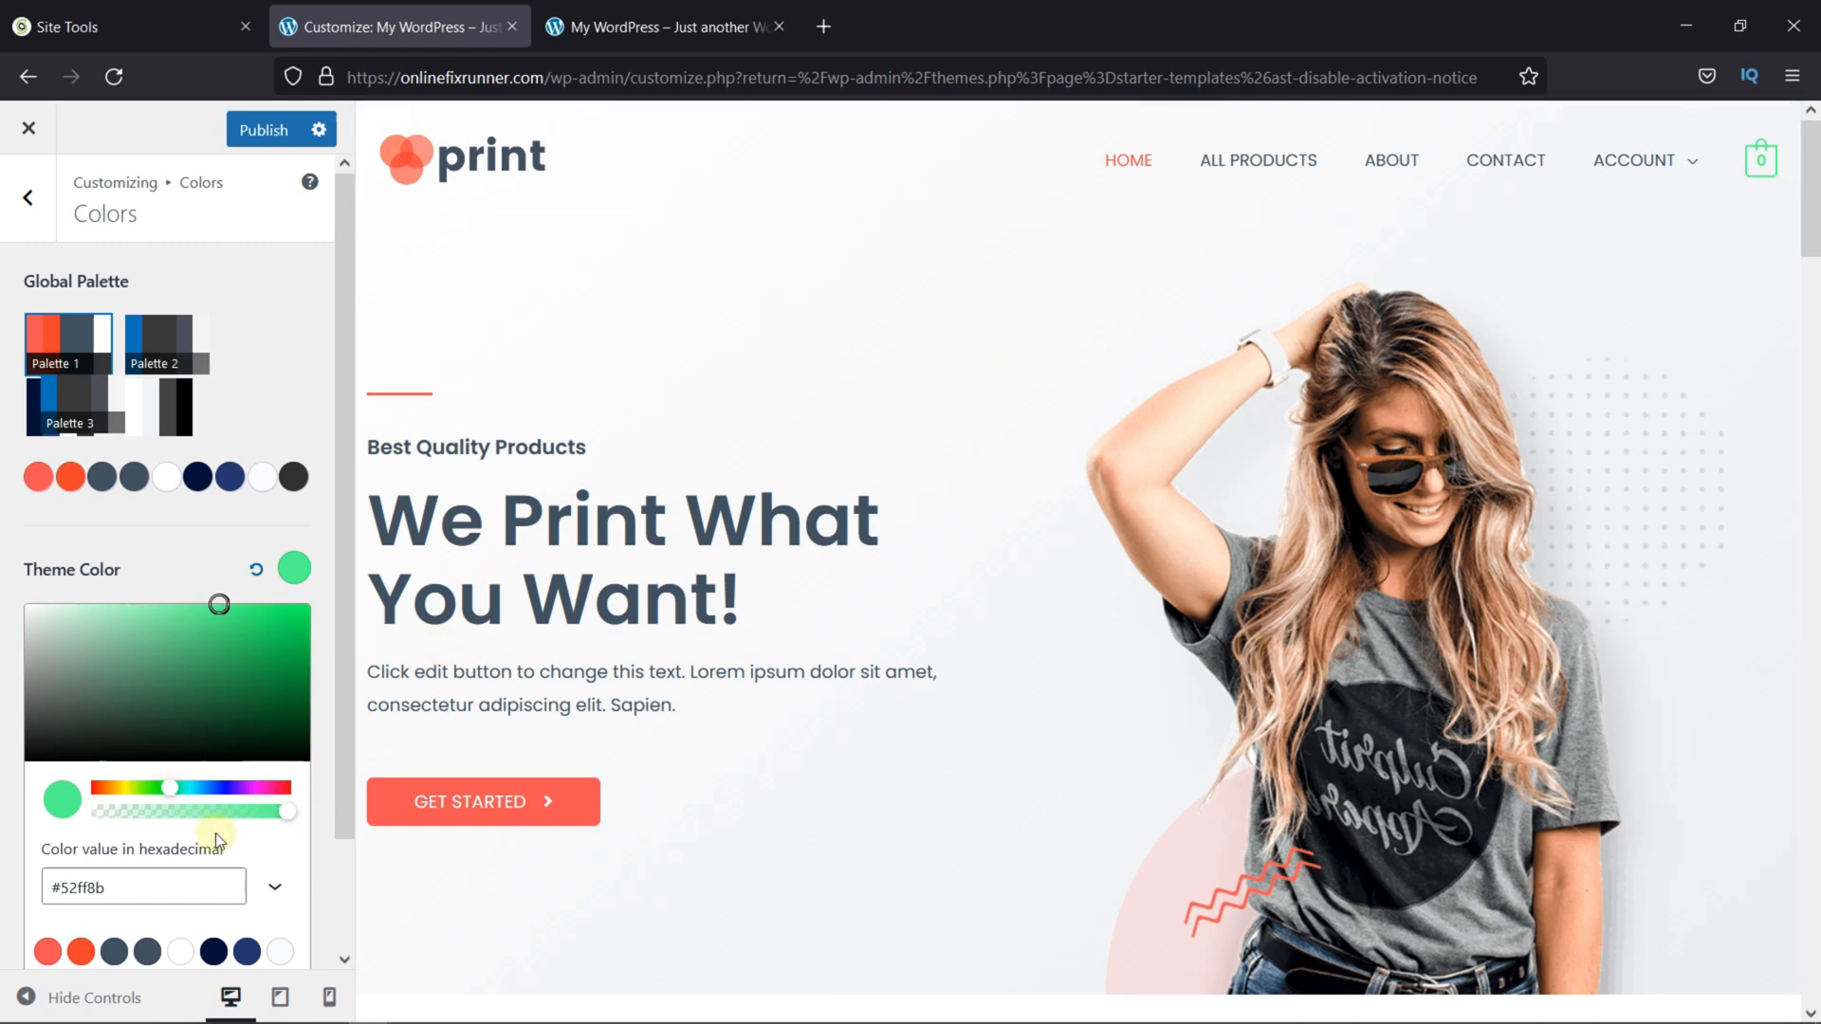
{"action": "left_click", "coordinate": [257, 575]}
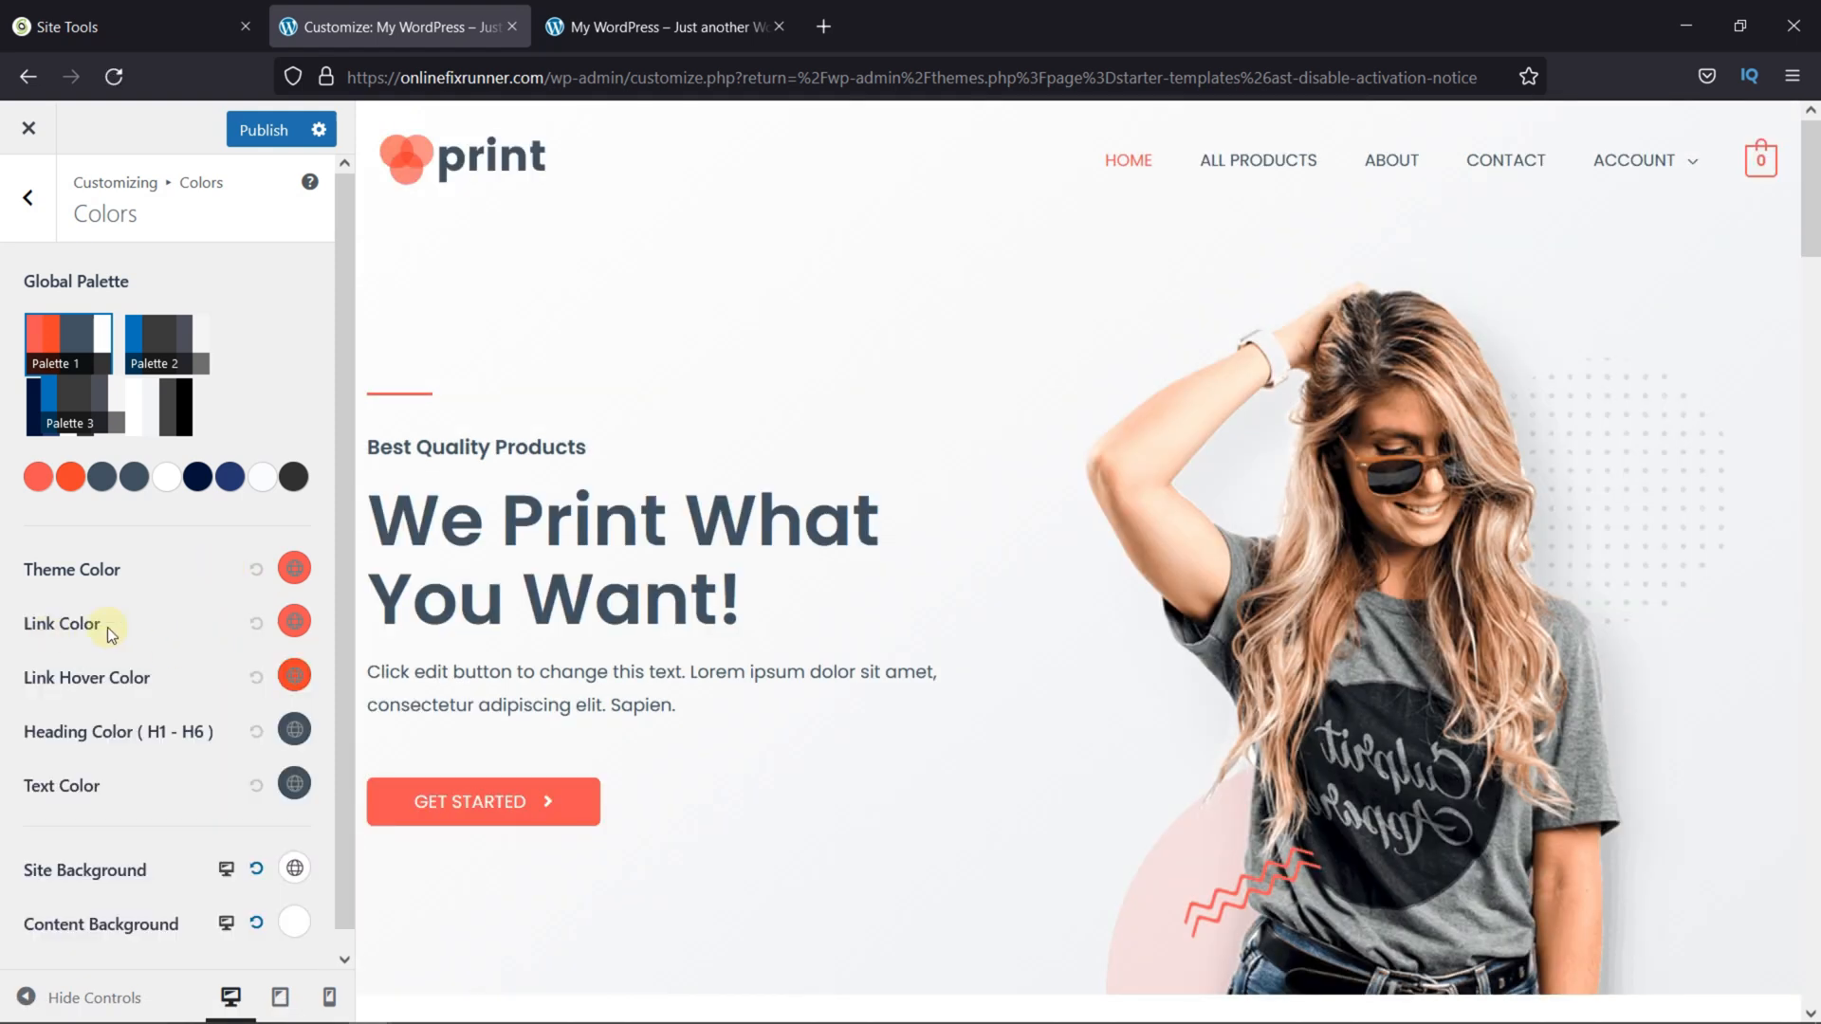
{"action": "left_click", "coordinate": [58, 217]}
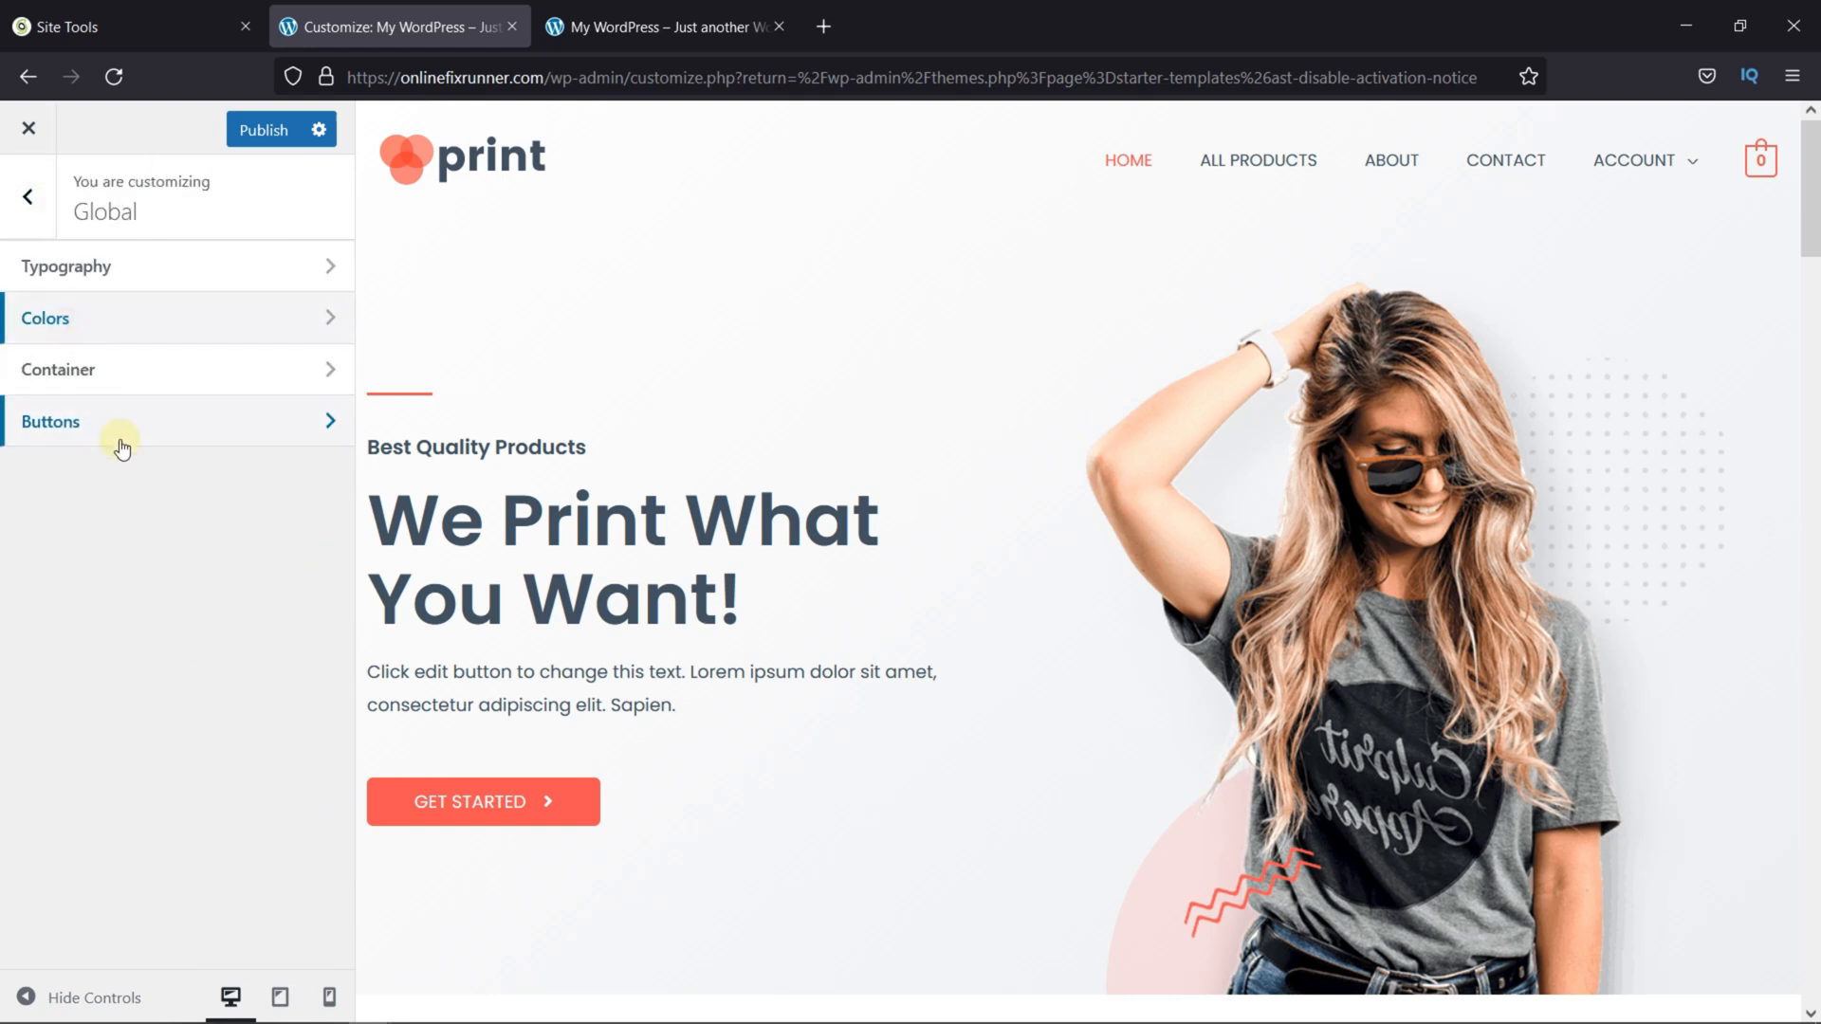
- Look over Container settings, try rounded and square outline buttons, then restore the solid default button style
{"action": "left_click", "coordinate": [81, 369]}
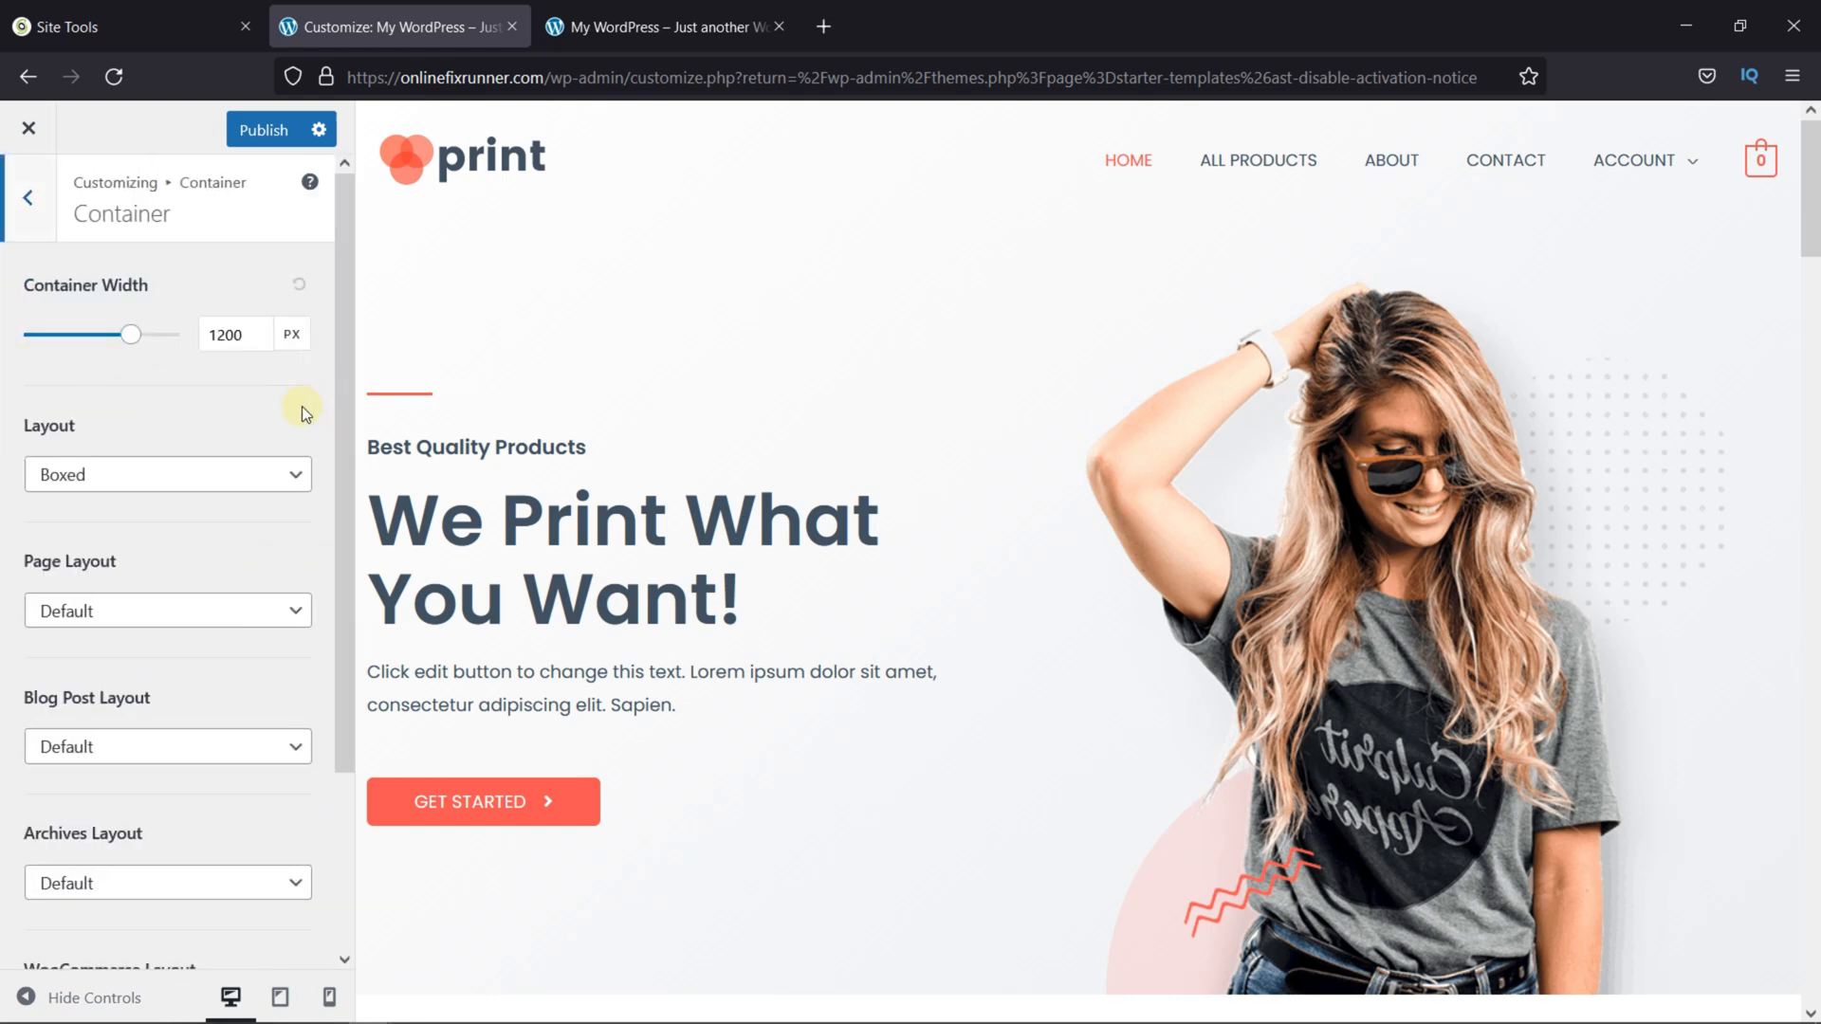
{"action": "scroll", "coordinate": [302, 437], "scroll_direction": "down", "scroll_amount": 3}
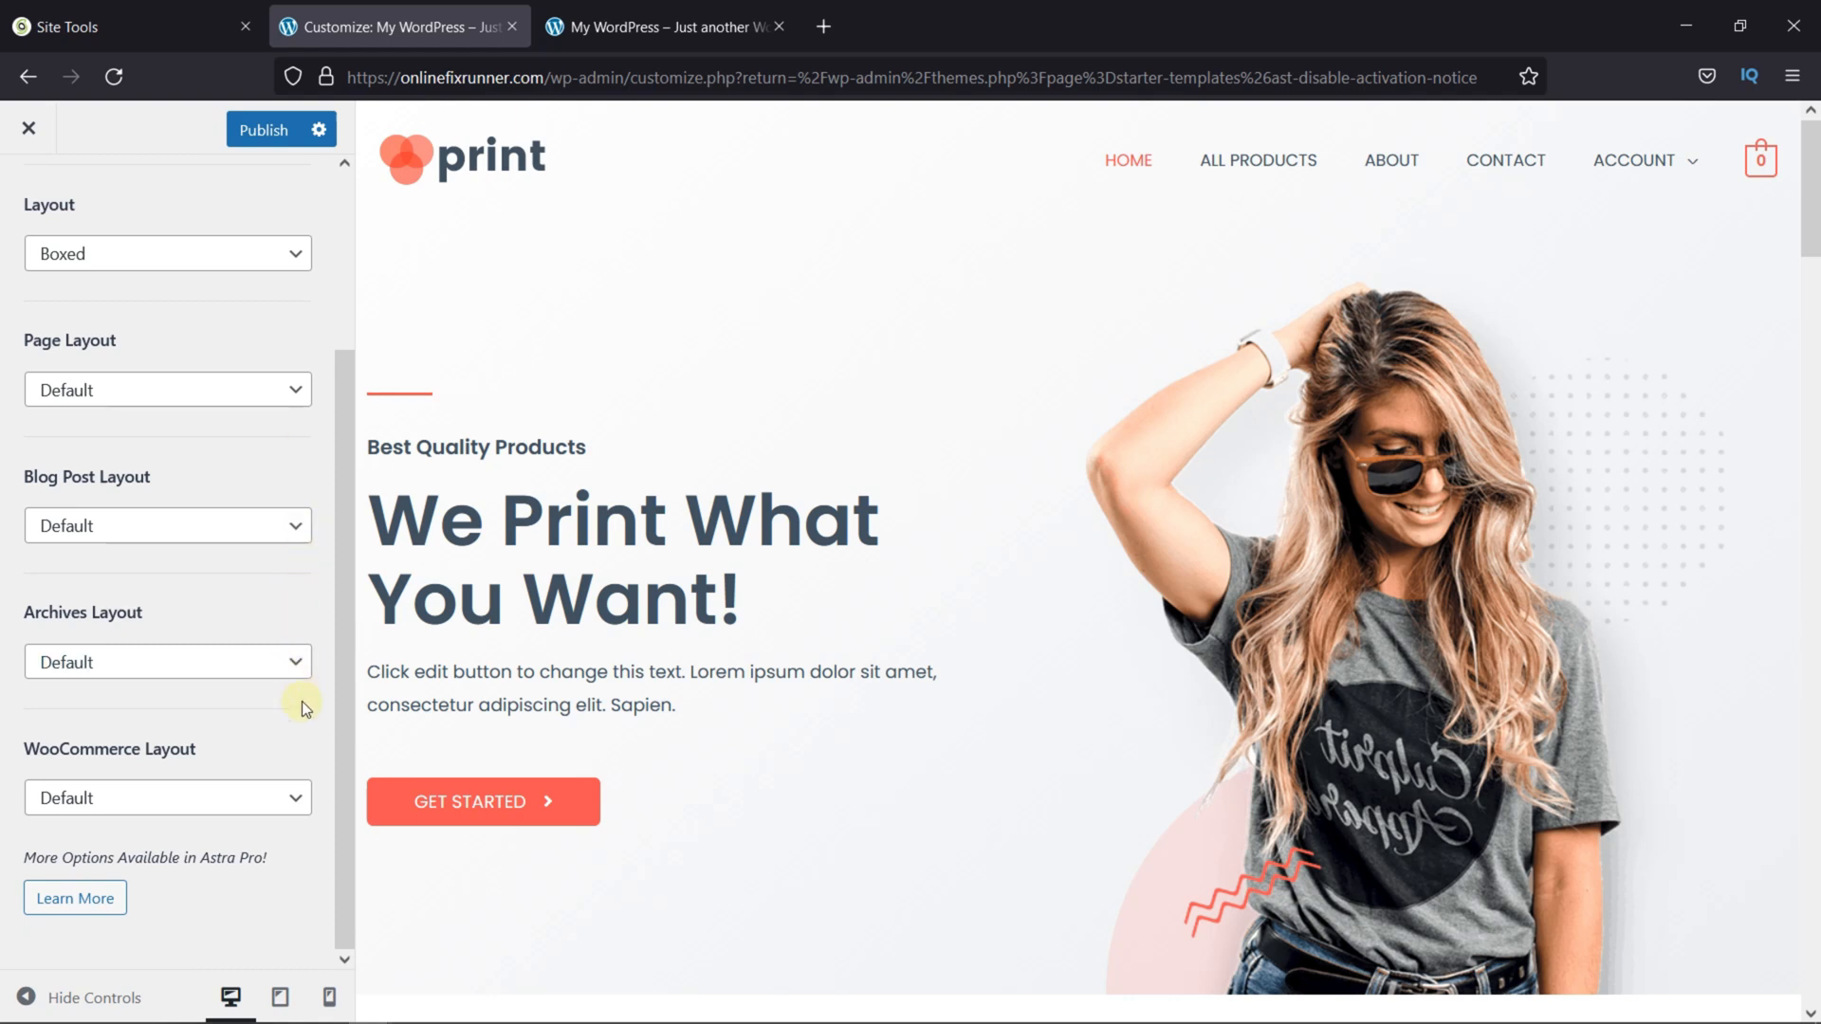
{"action": "scroll", "coordinate": [315, 546], "scroll_direction": "up", "scroll_amount": 3}
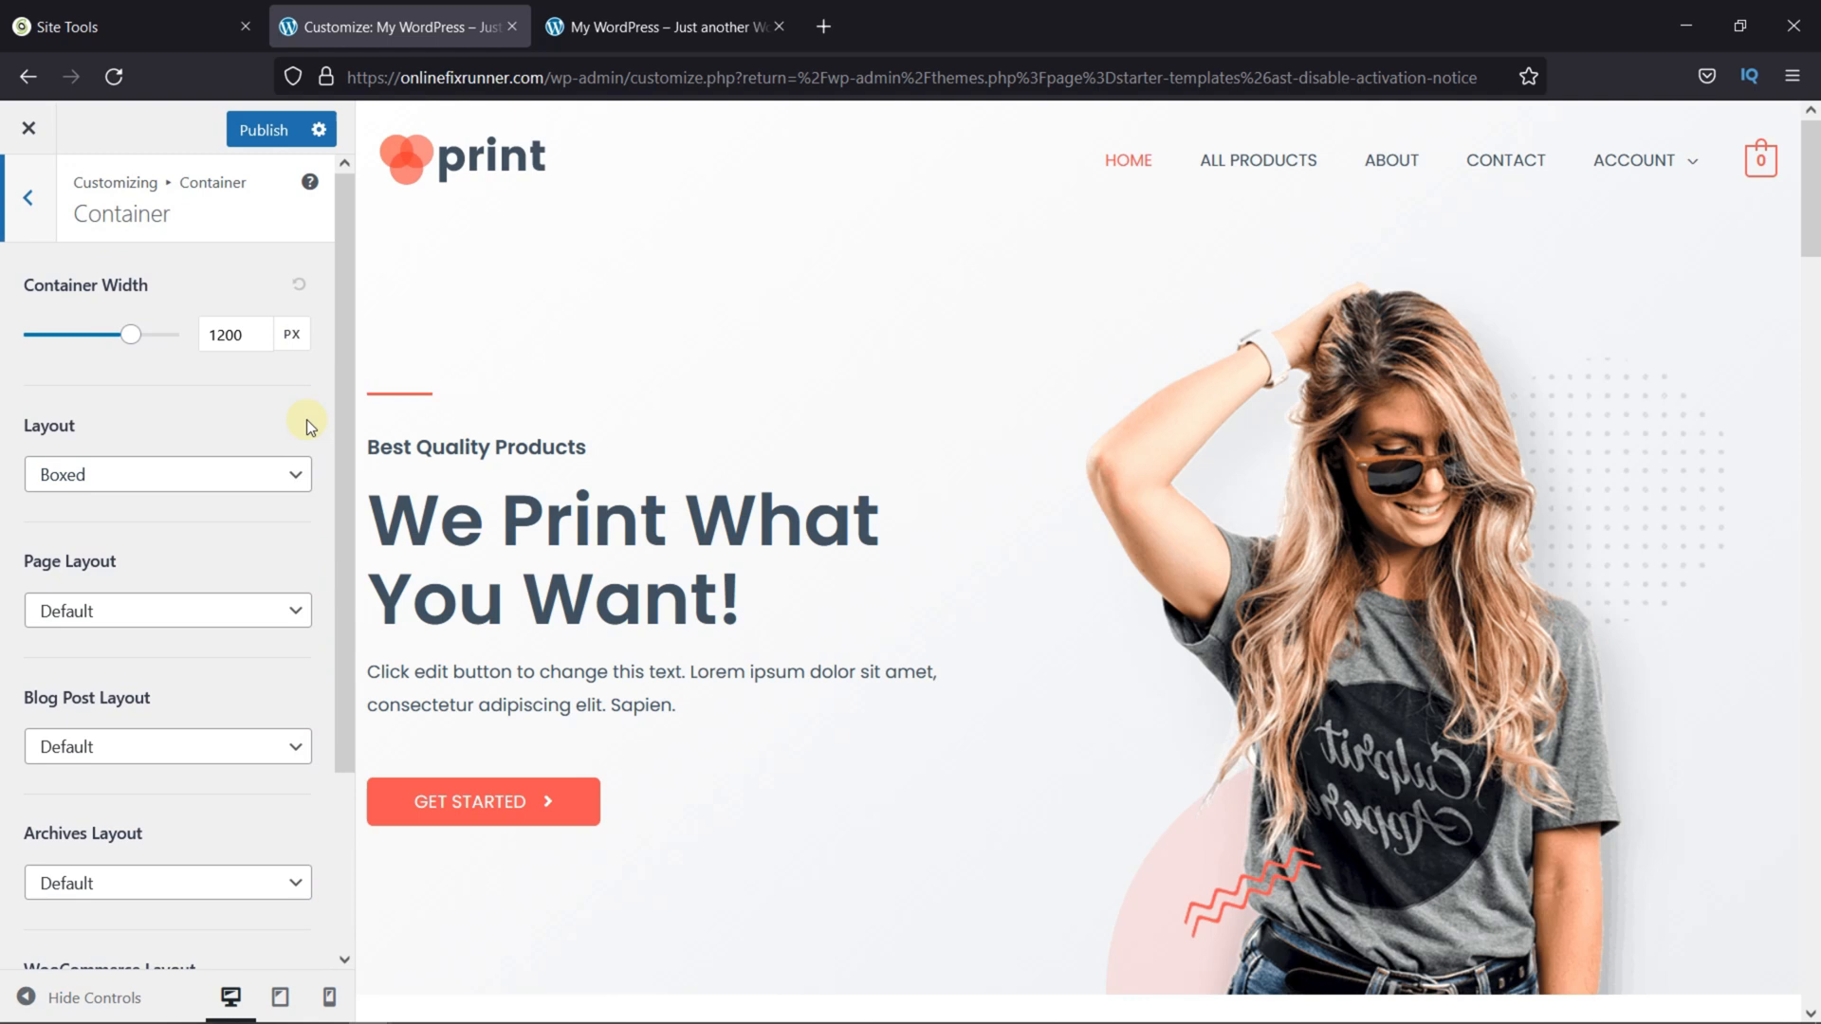
{"action": "left_click", "coordinate": [53, 230]}
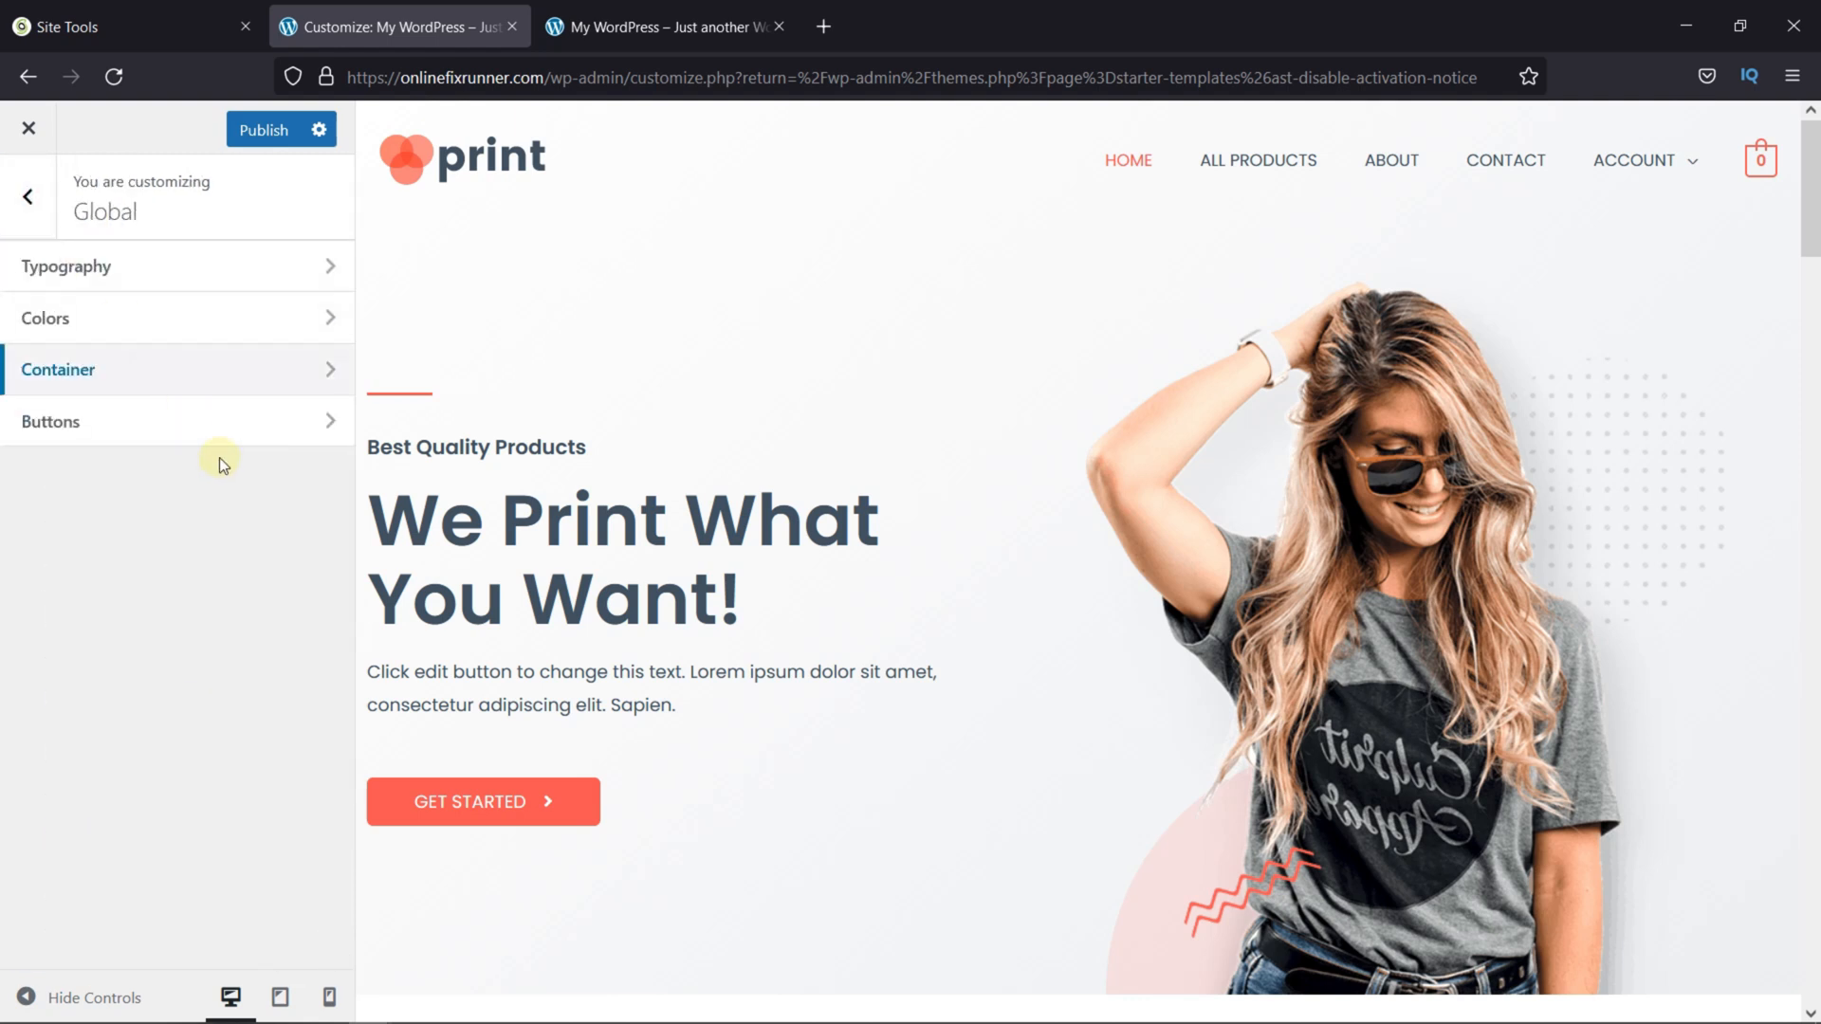
{"action": "left_click", "coordinate": [155, 431]}
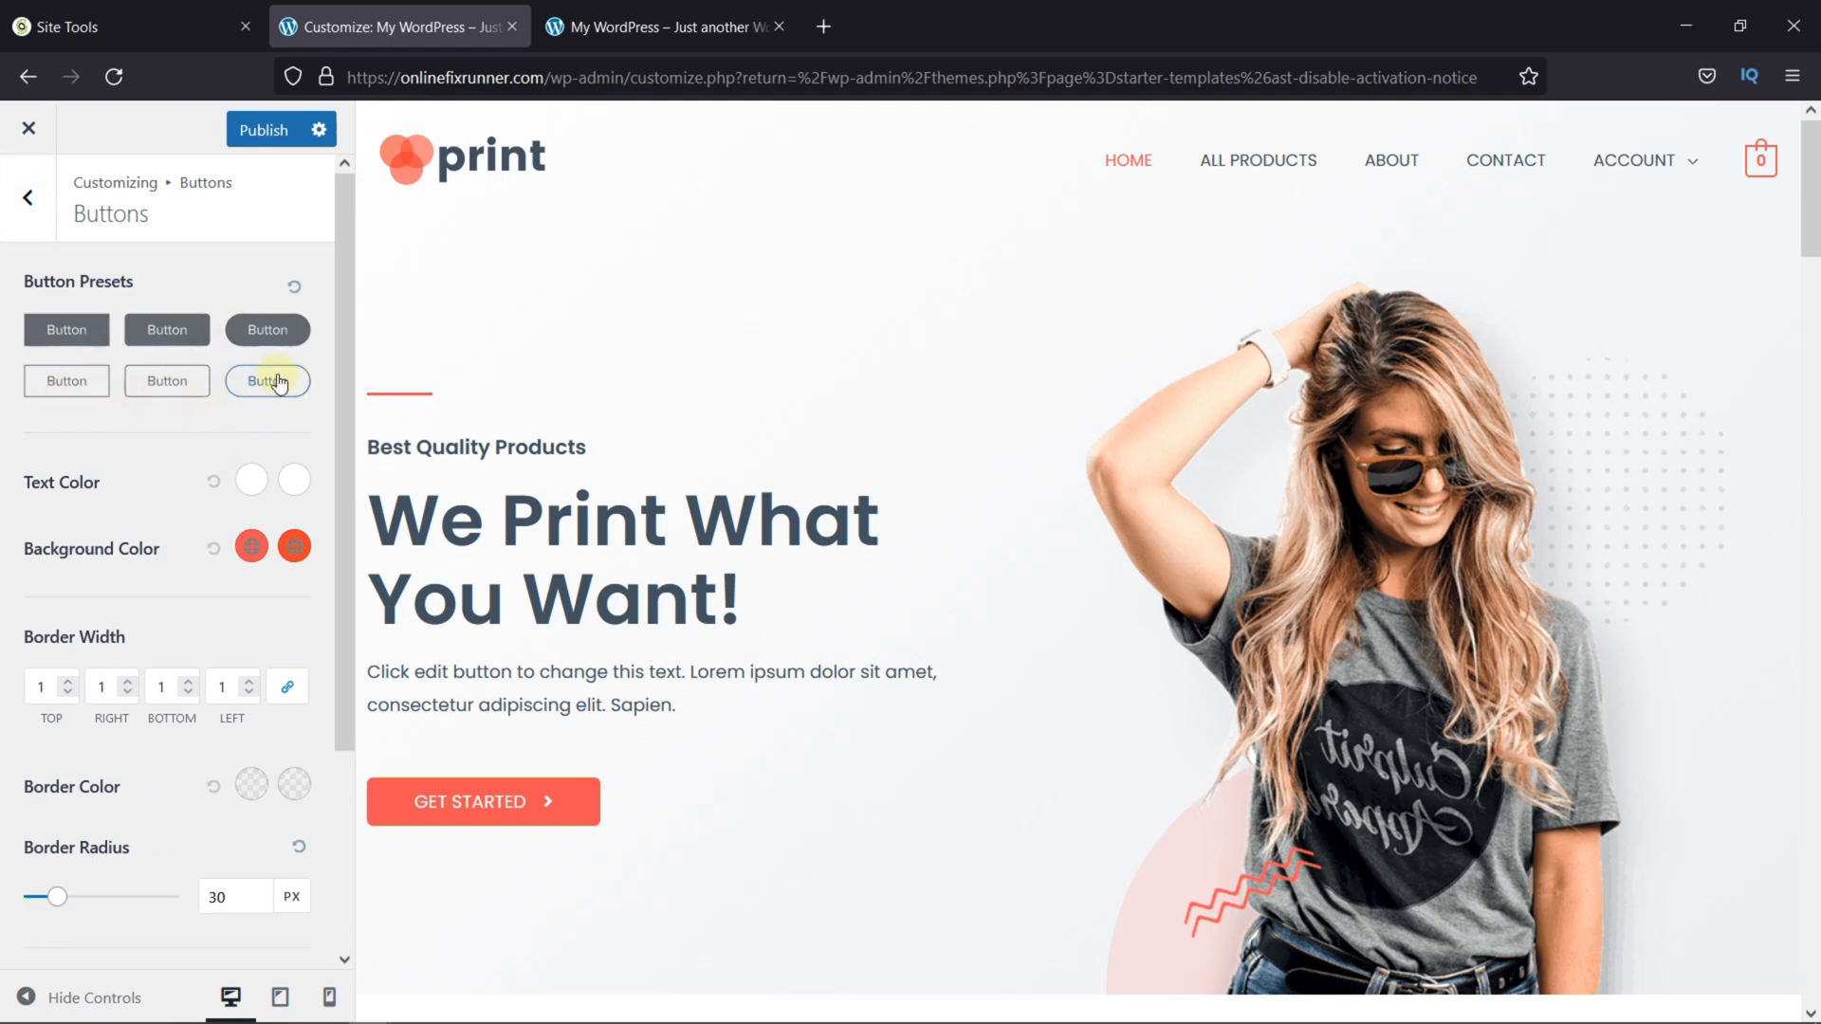
{"action": "left_click", "coordinate": [230, 392]}
{"action": "left_click", "coordinate": [144, 393]}
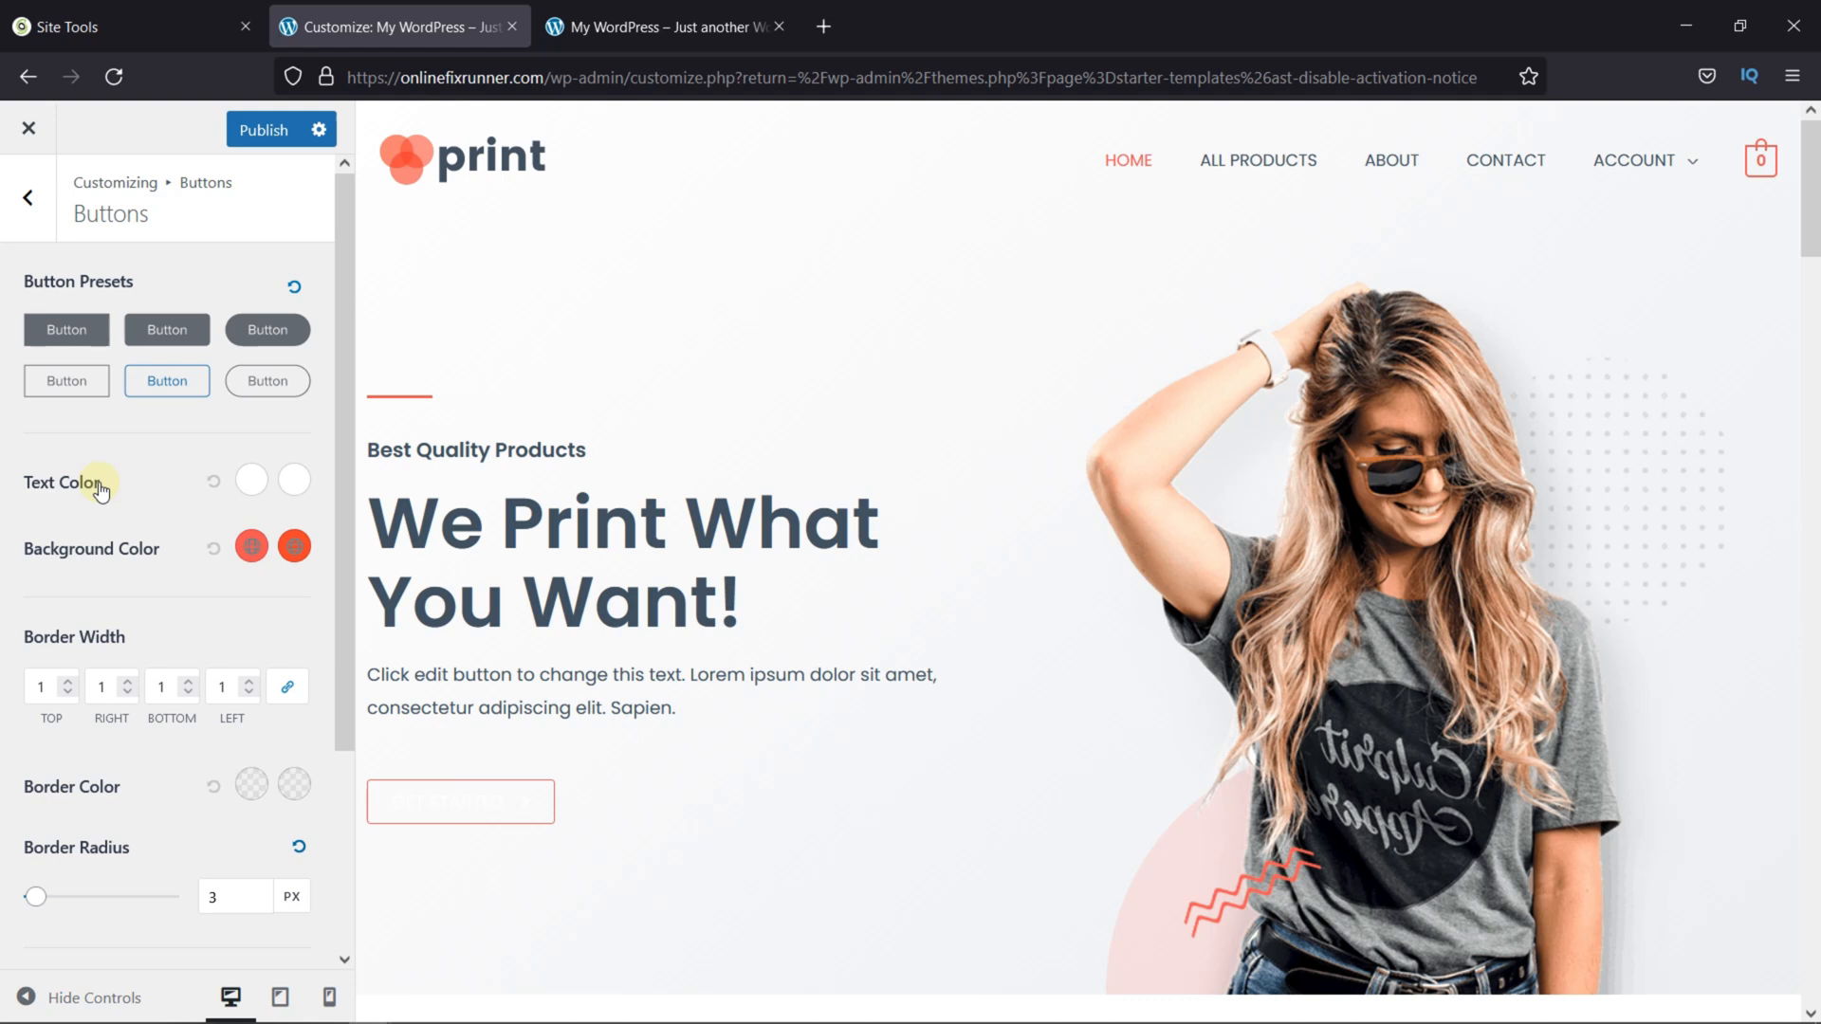
{"action": "left_click", "coordinate": [293, 299]}
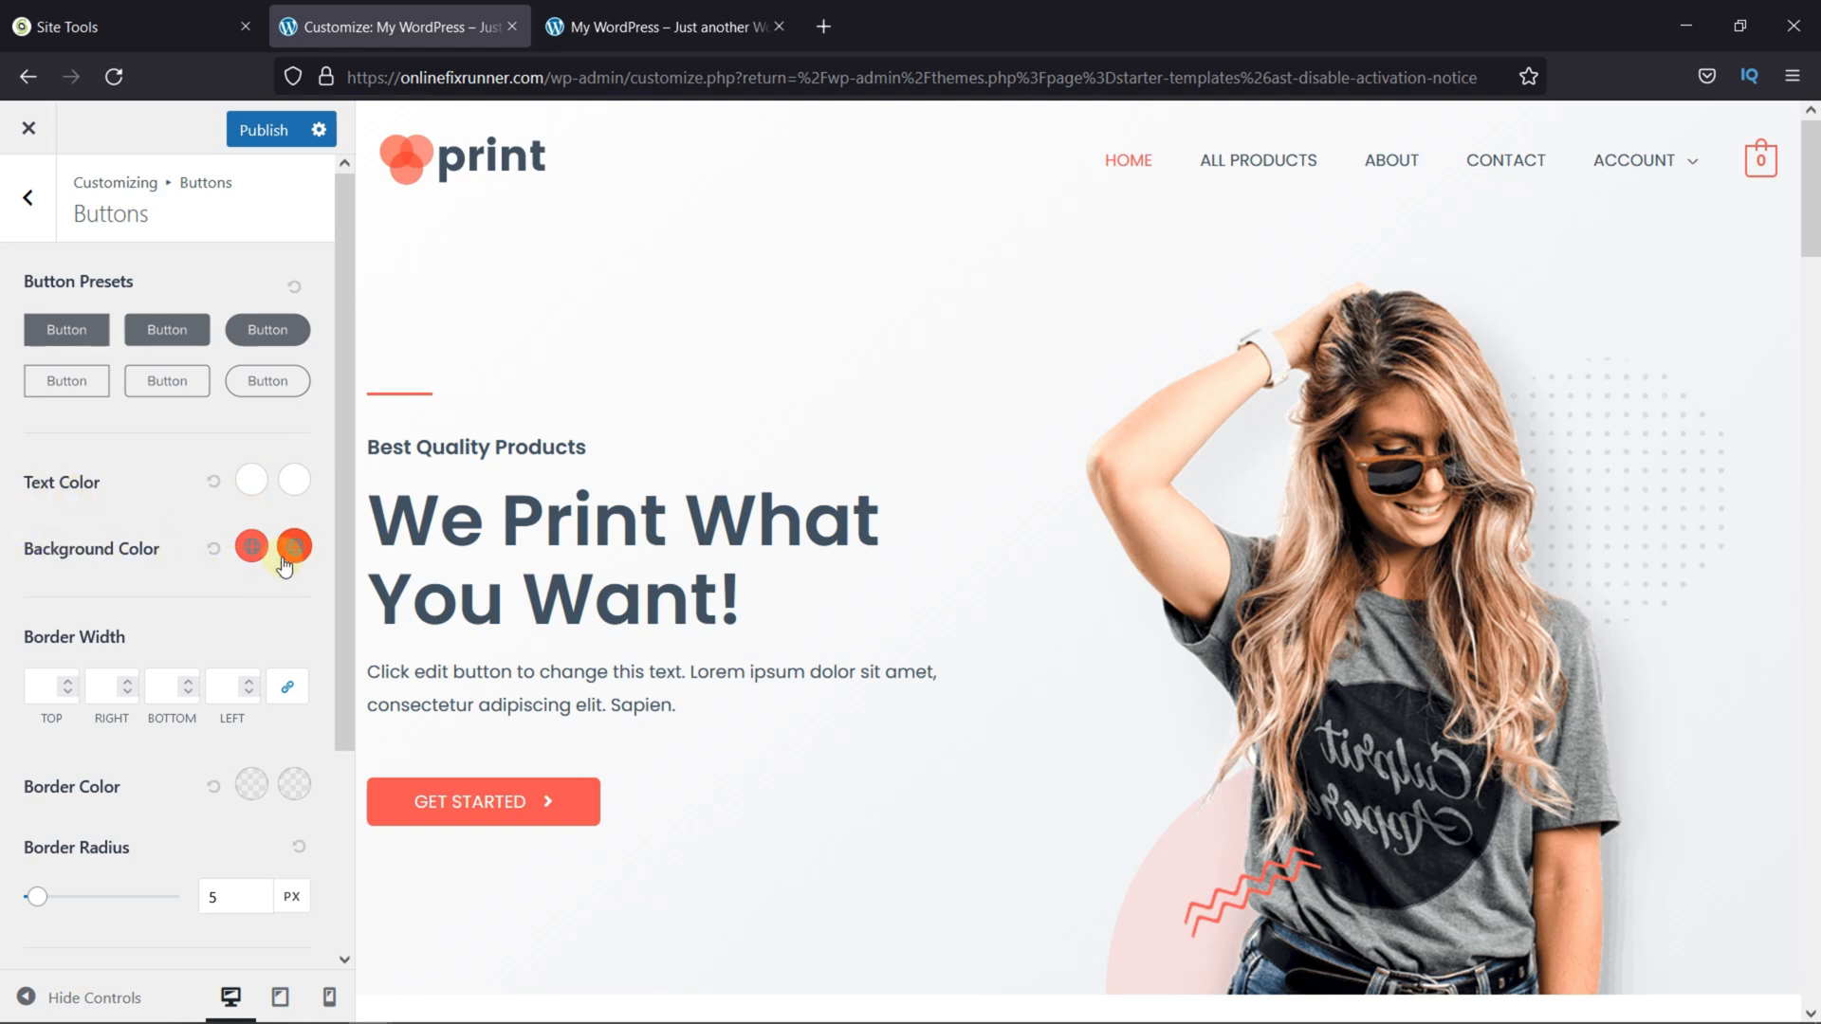
- Try a blue #5267ff button background, reset it to default, and return to the main Customizer menu
{"action": "left_click", "coordinate": [247, 550]}
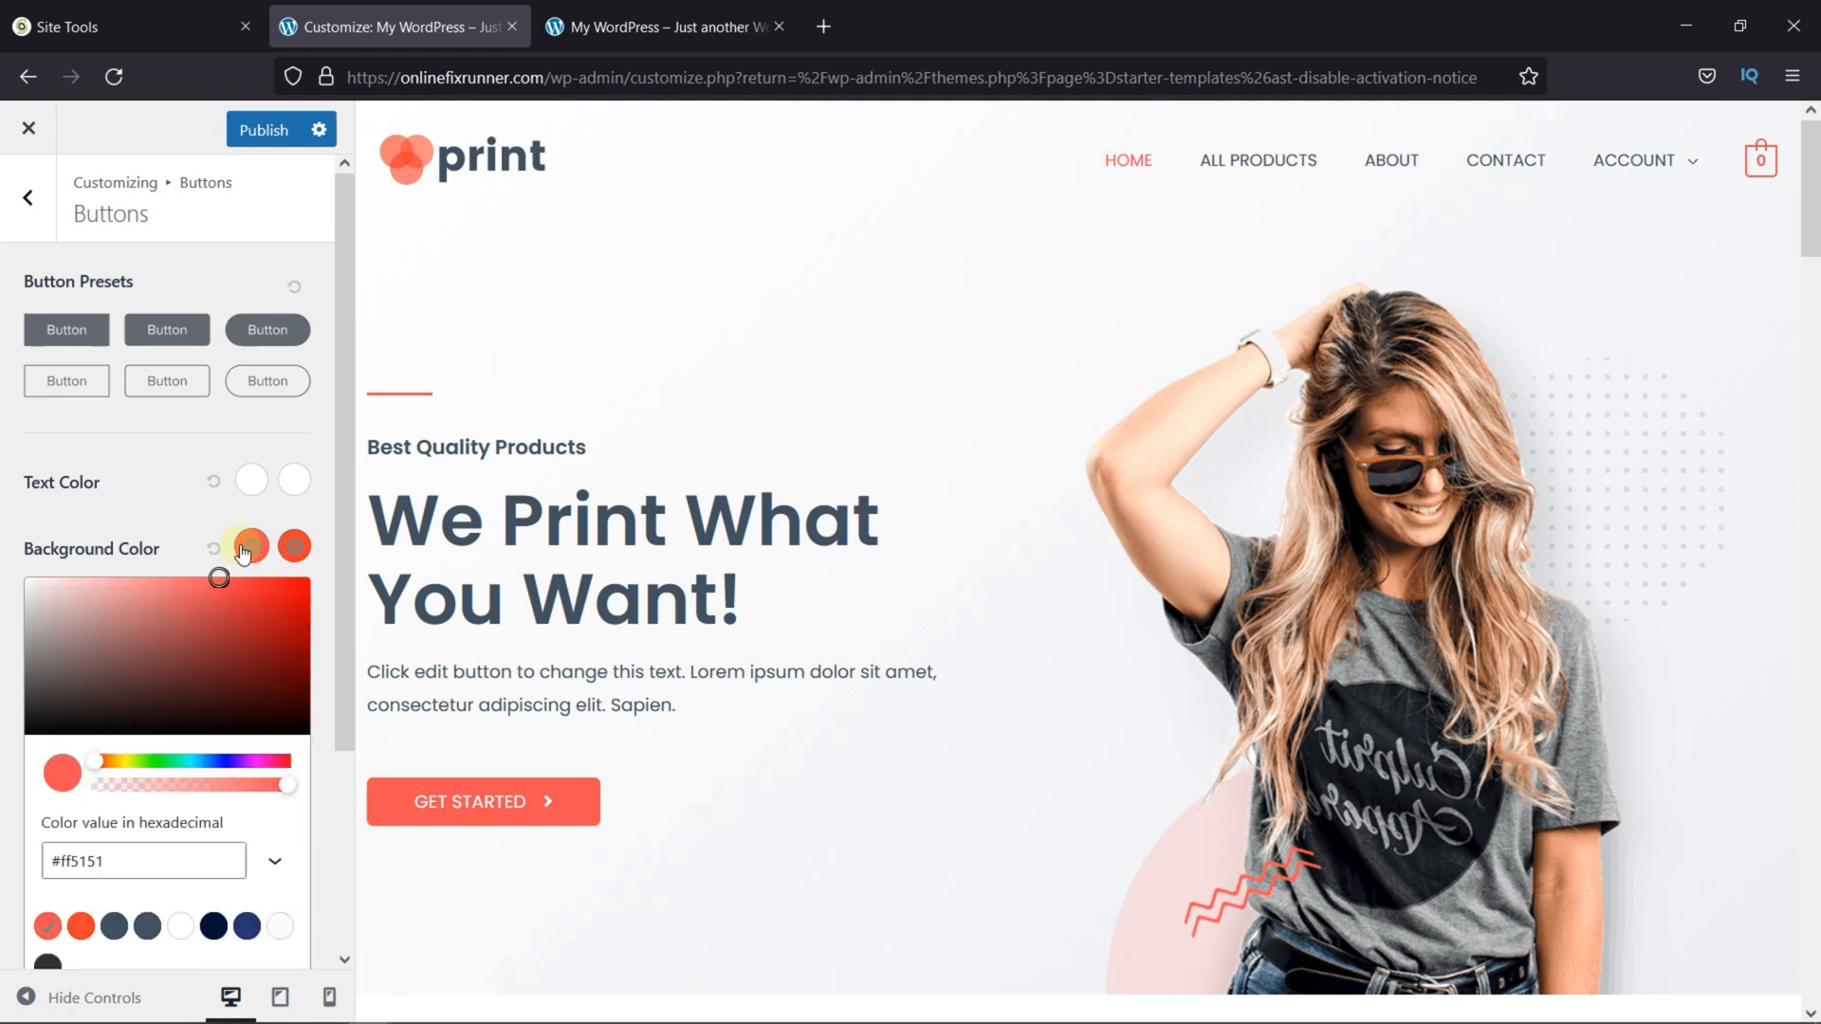
{"action": "left_click", "coordinate": [219, 760]}
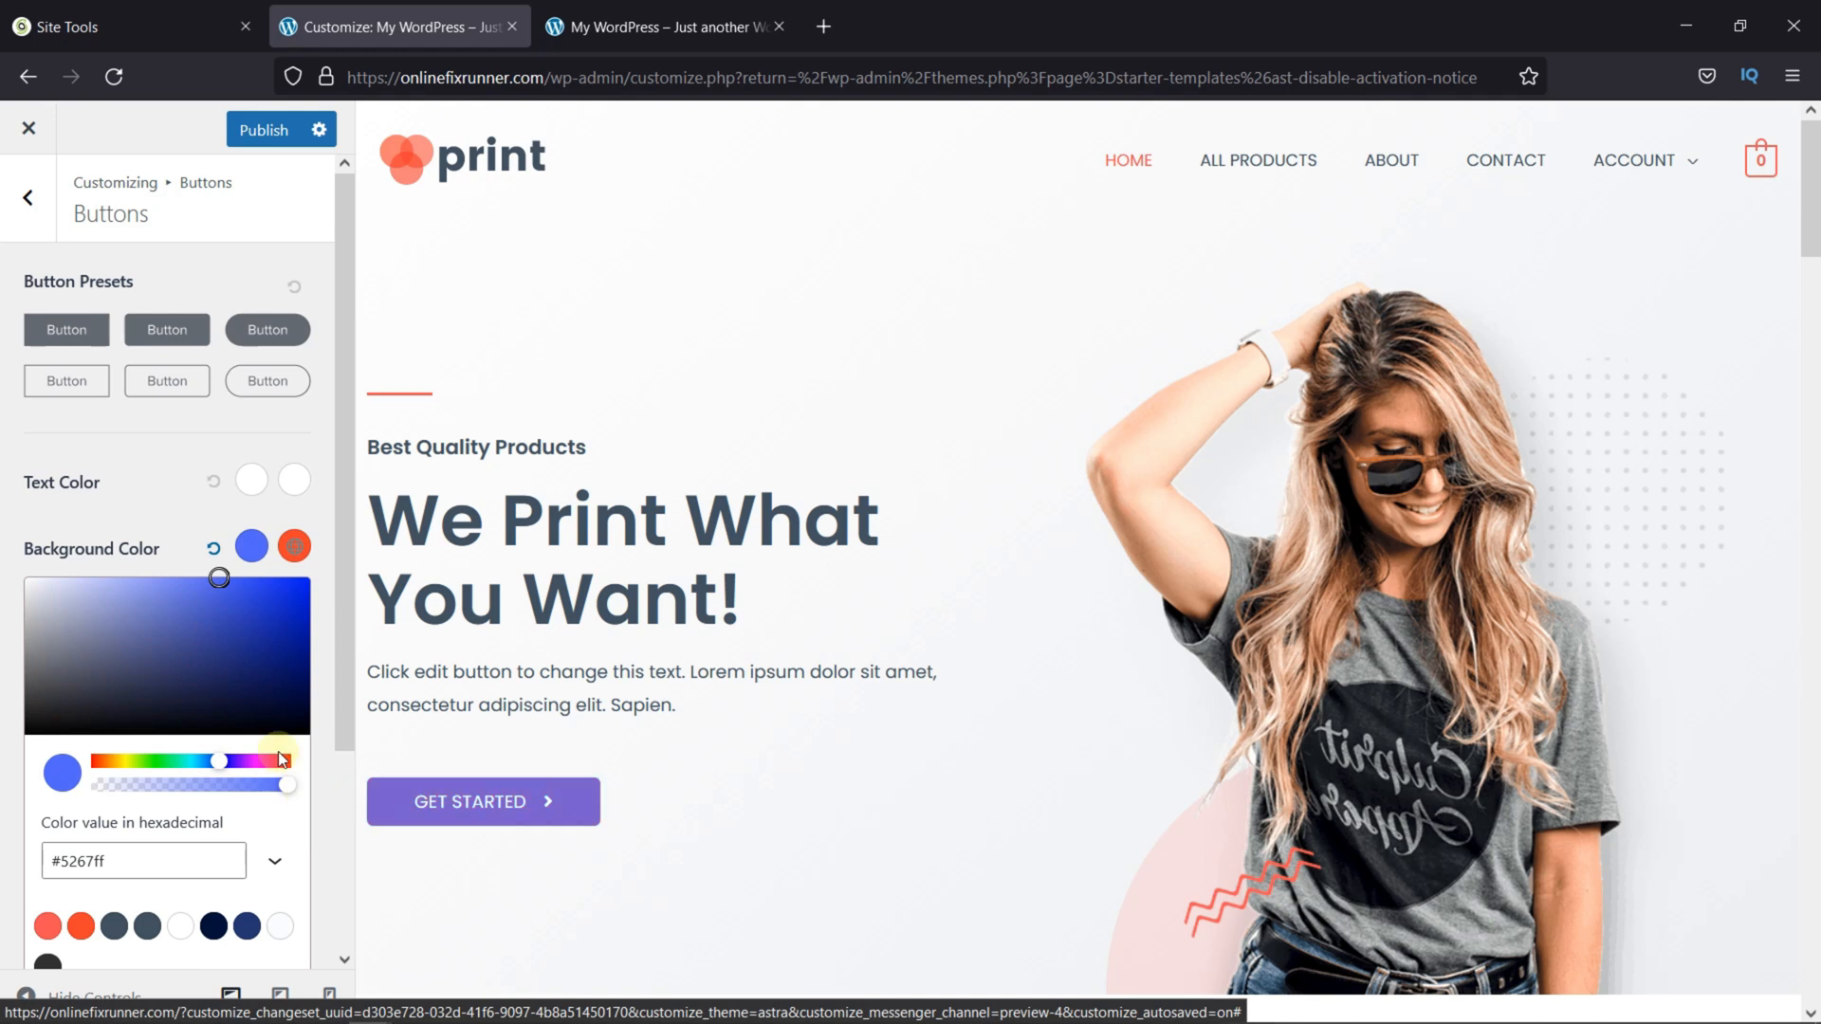
{"action": "left_click", "coordinate": [213, 548]}
{"action": "left_click", "coordinate": [171, 536]}
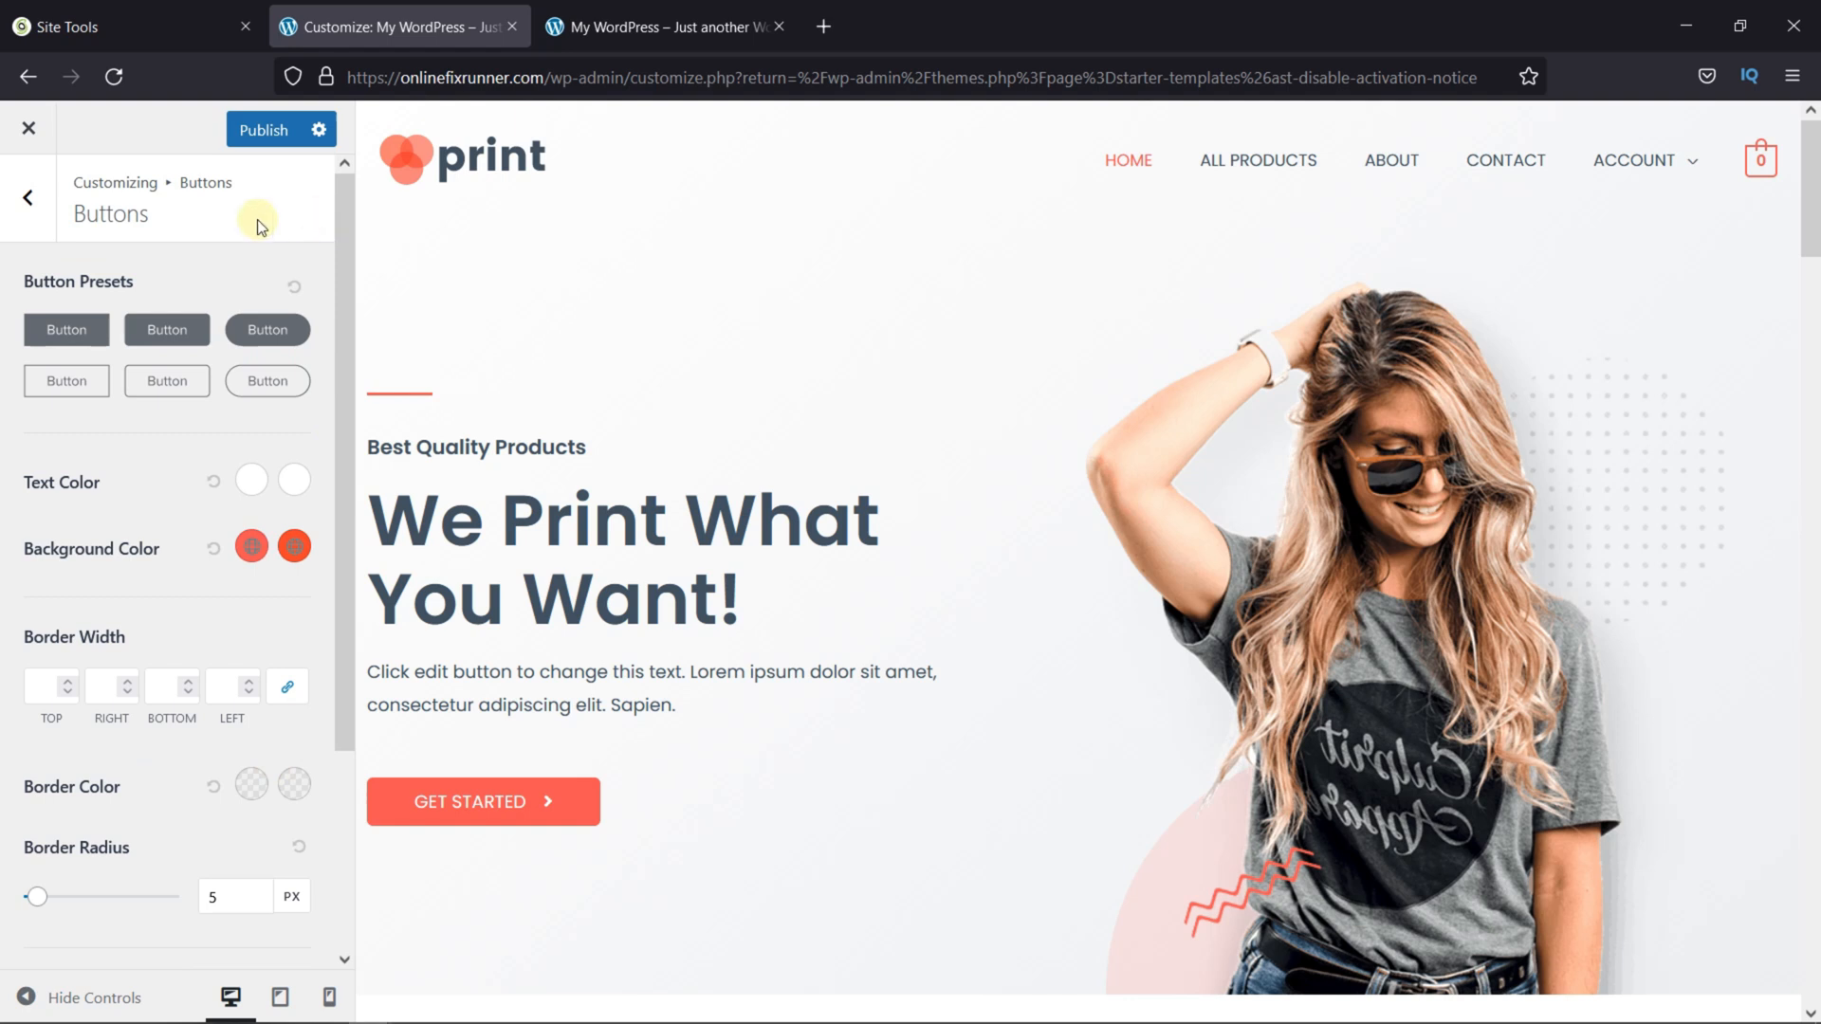
{"action": "left_click", "coordinate": [30, 231]}
{"action": "left_click", "coordinate": [29, 196]}
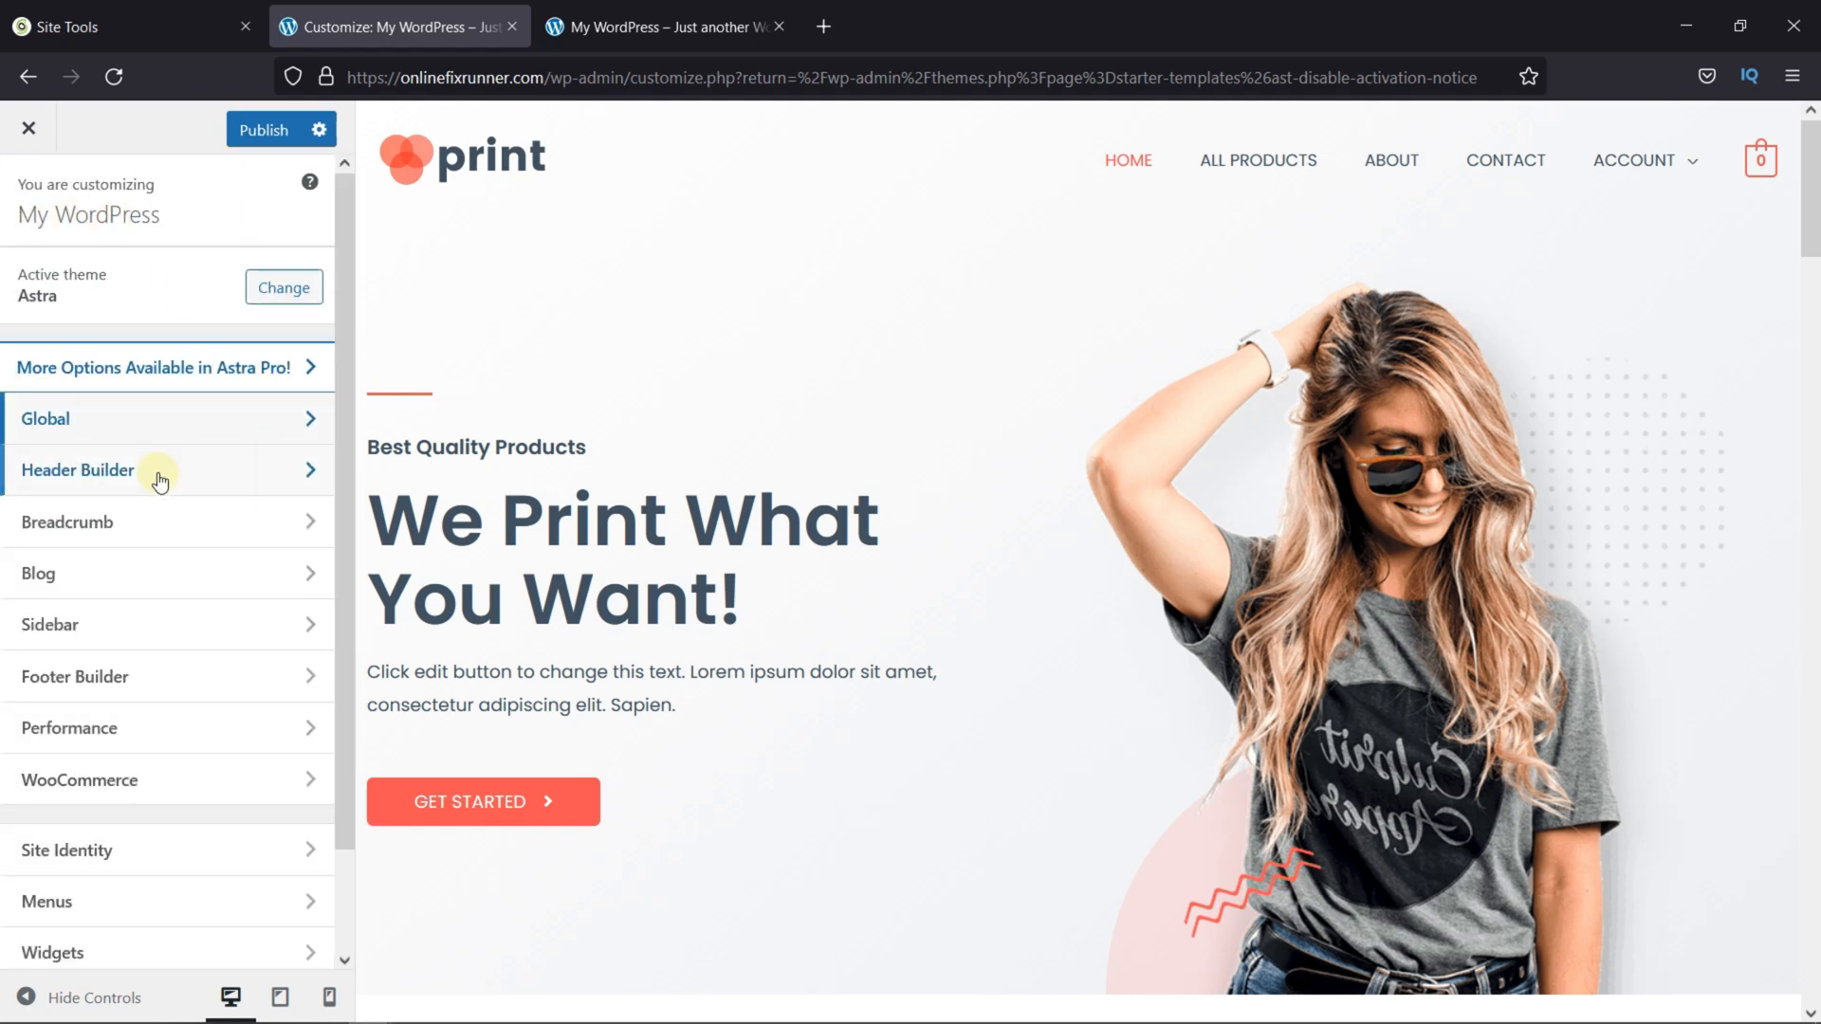
- Upload the fixrunner2020-white and FixRunner favicon images to replace the header's site logo
{"action": "left_click", "coordinate": [105, 470]}
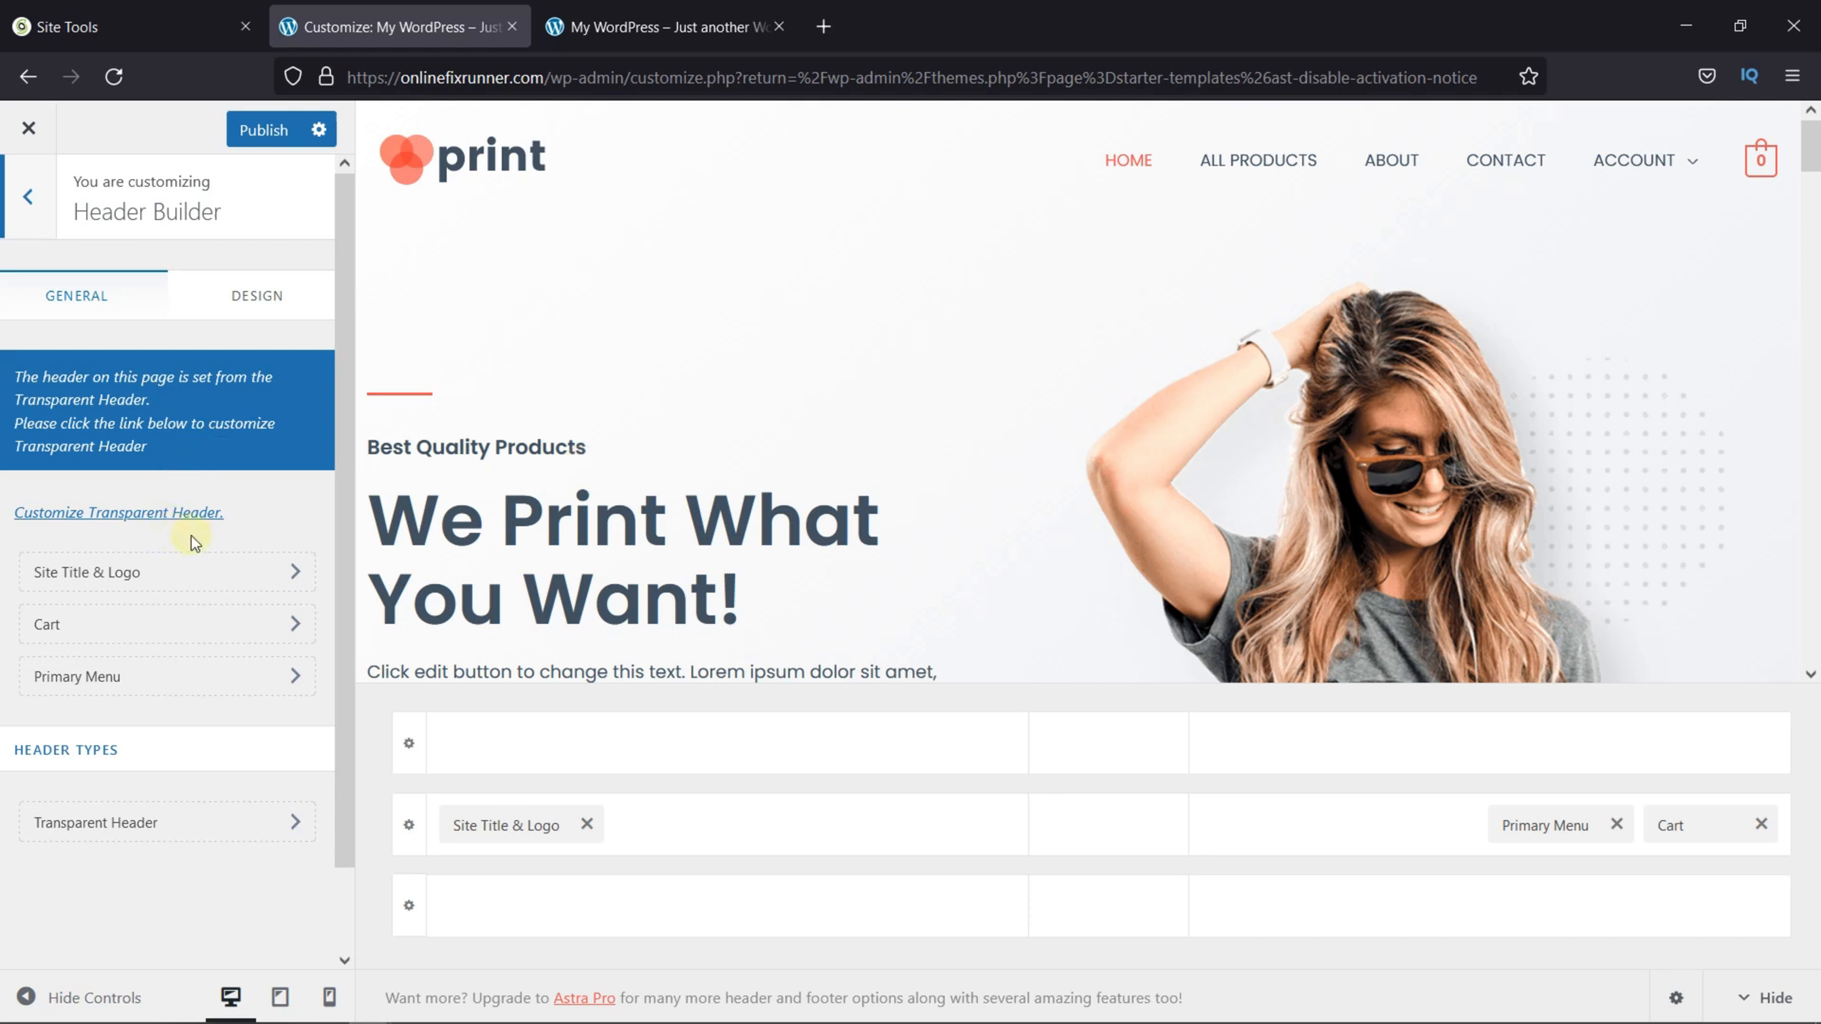
{"action": "left_click", "coordinate": [126, 572]}
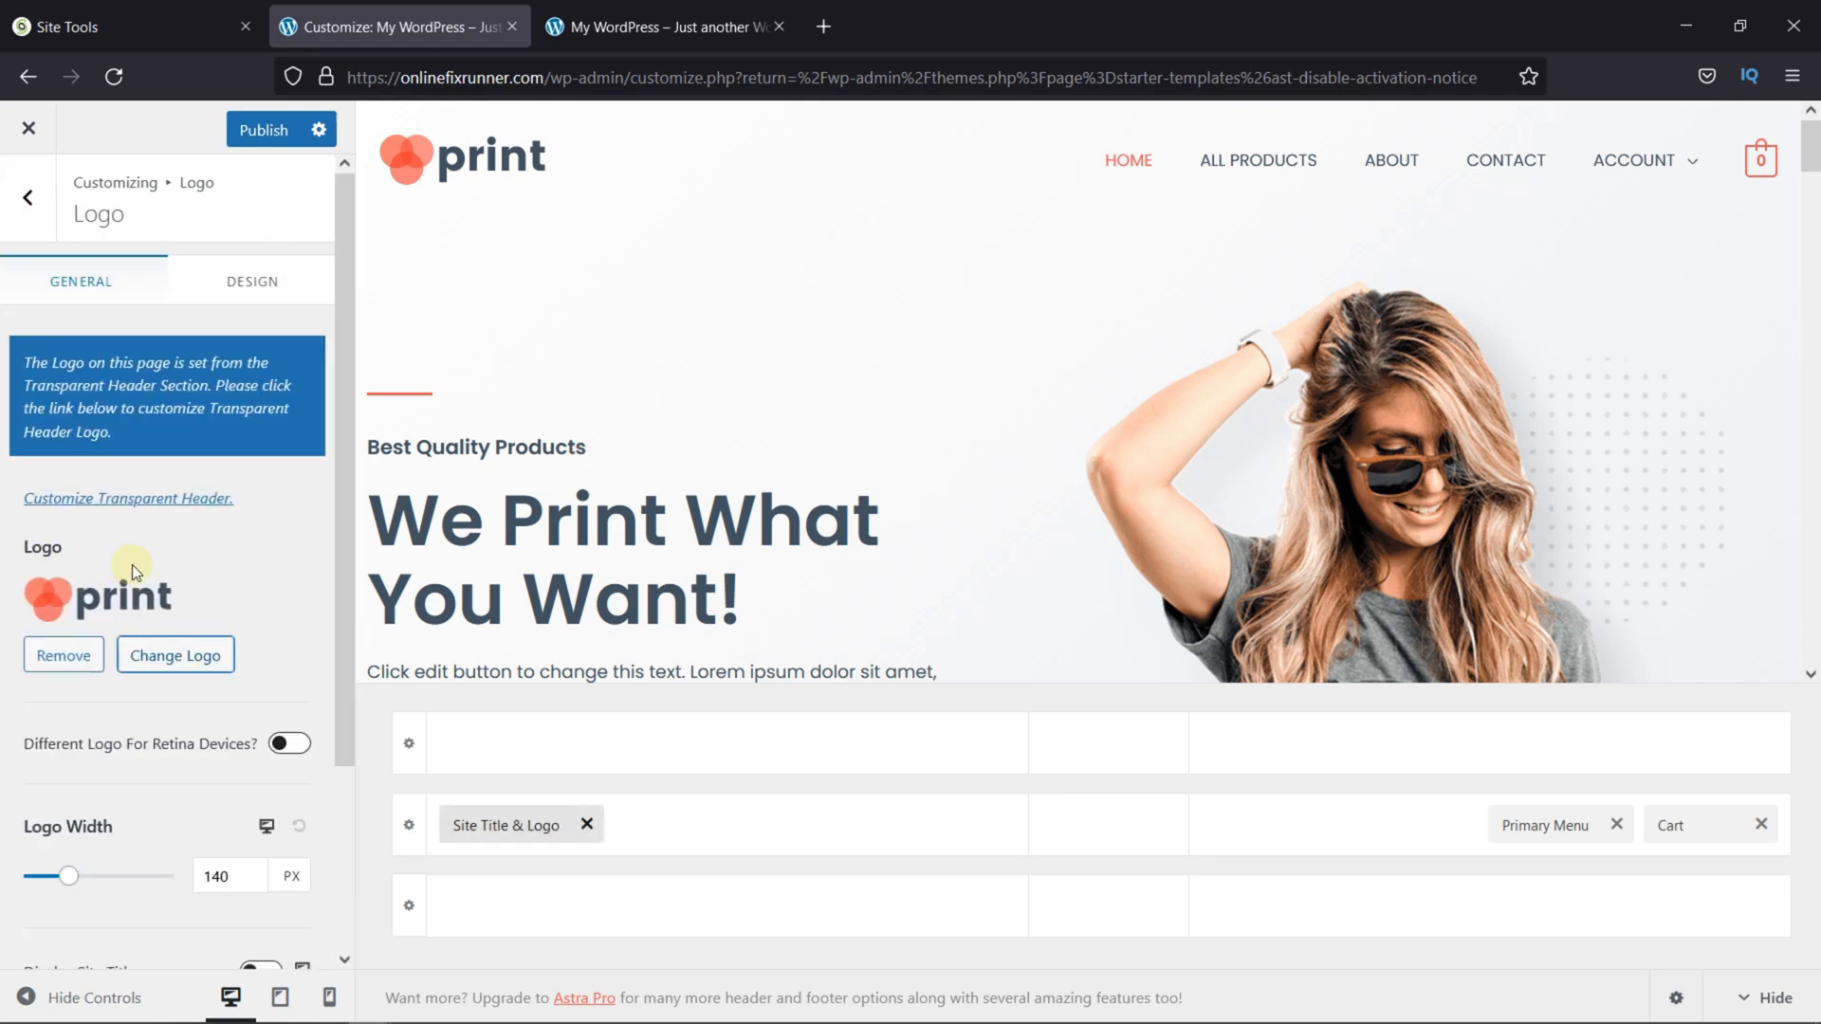
{"action": "scroll", "coordinate": [245, 538], "scroll_direction": "down", "scroll_amount": 2}
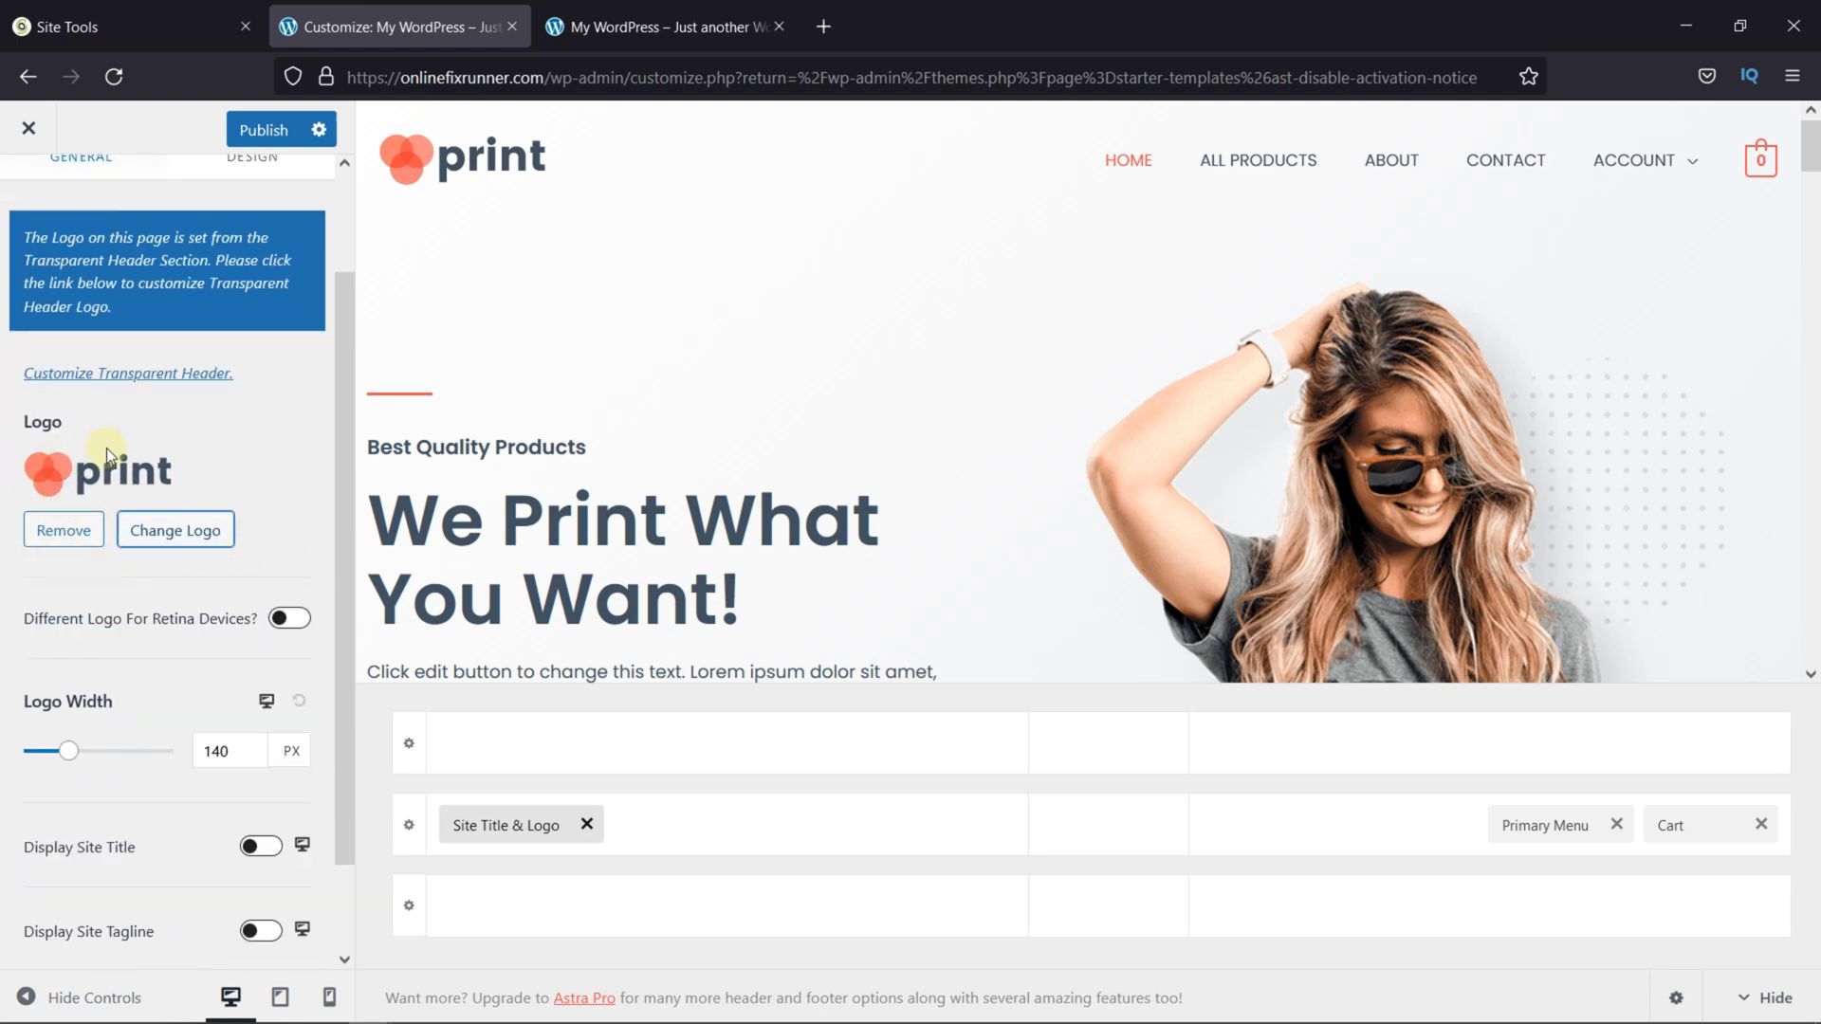
{"action": "left_click", "coordinate": [168, 532]}
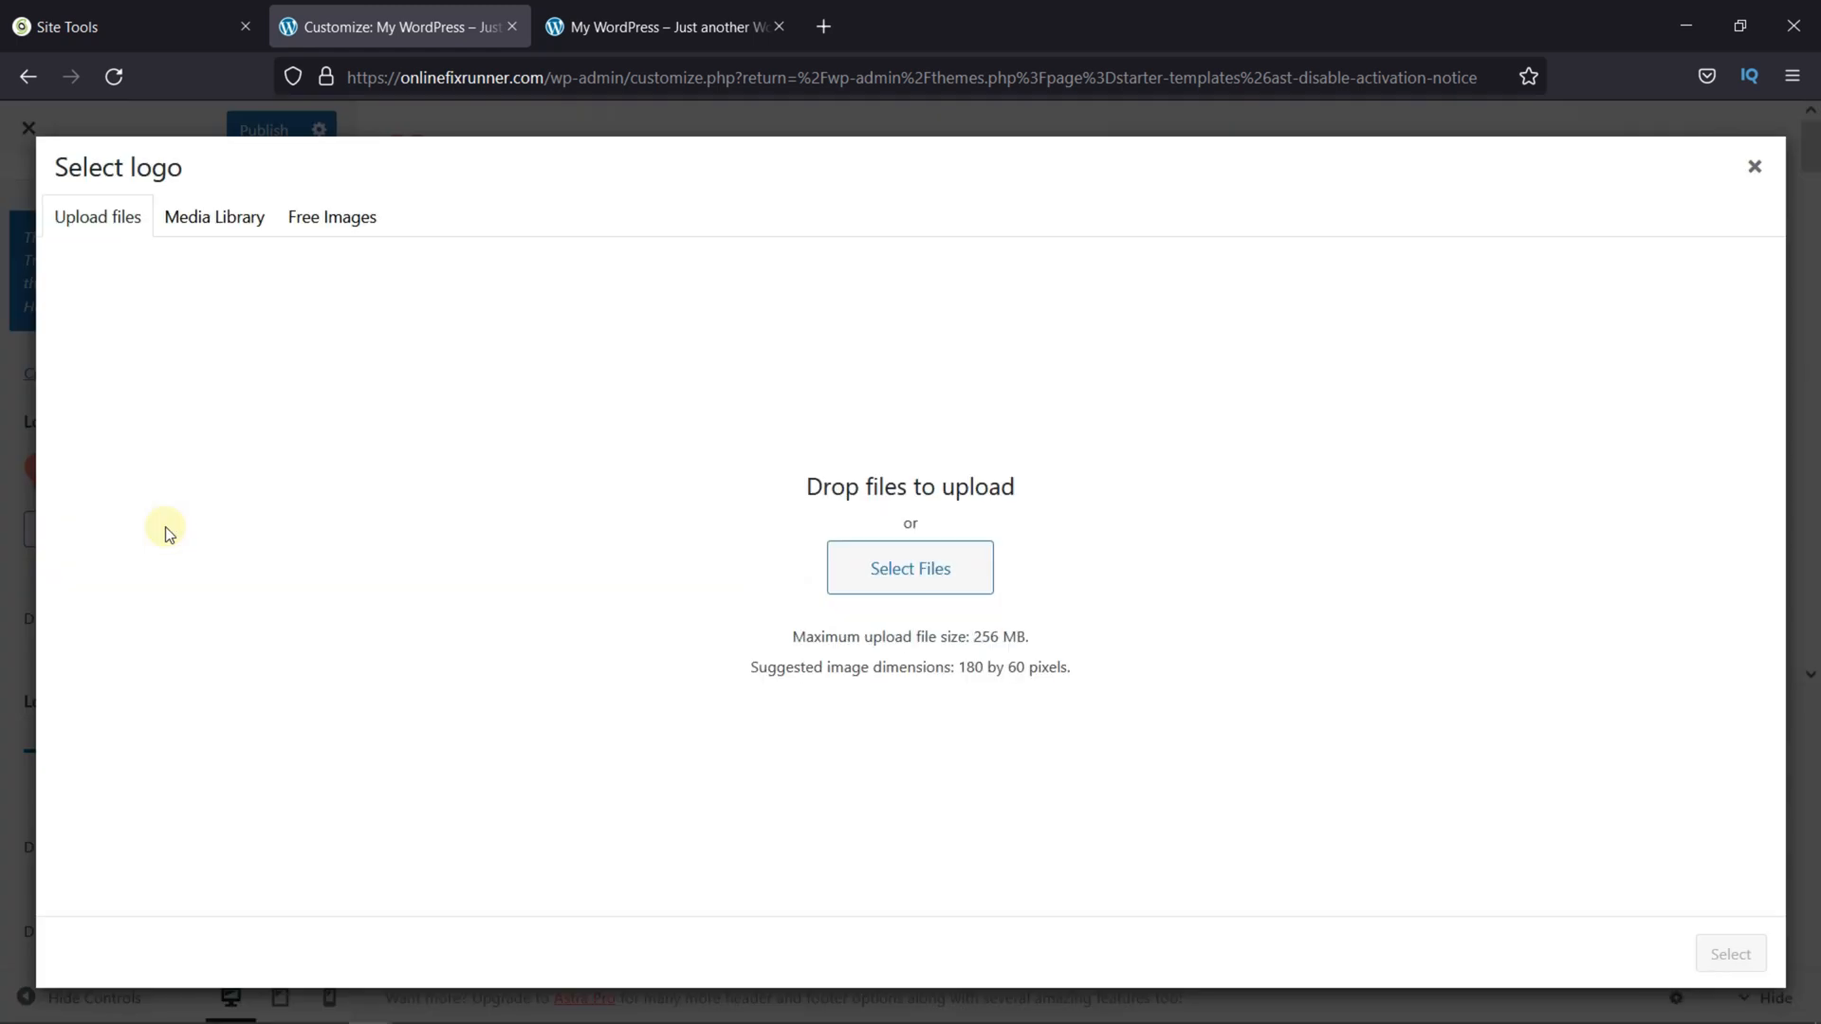
{"action": "left_click", "coordinate": [888, 585]}
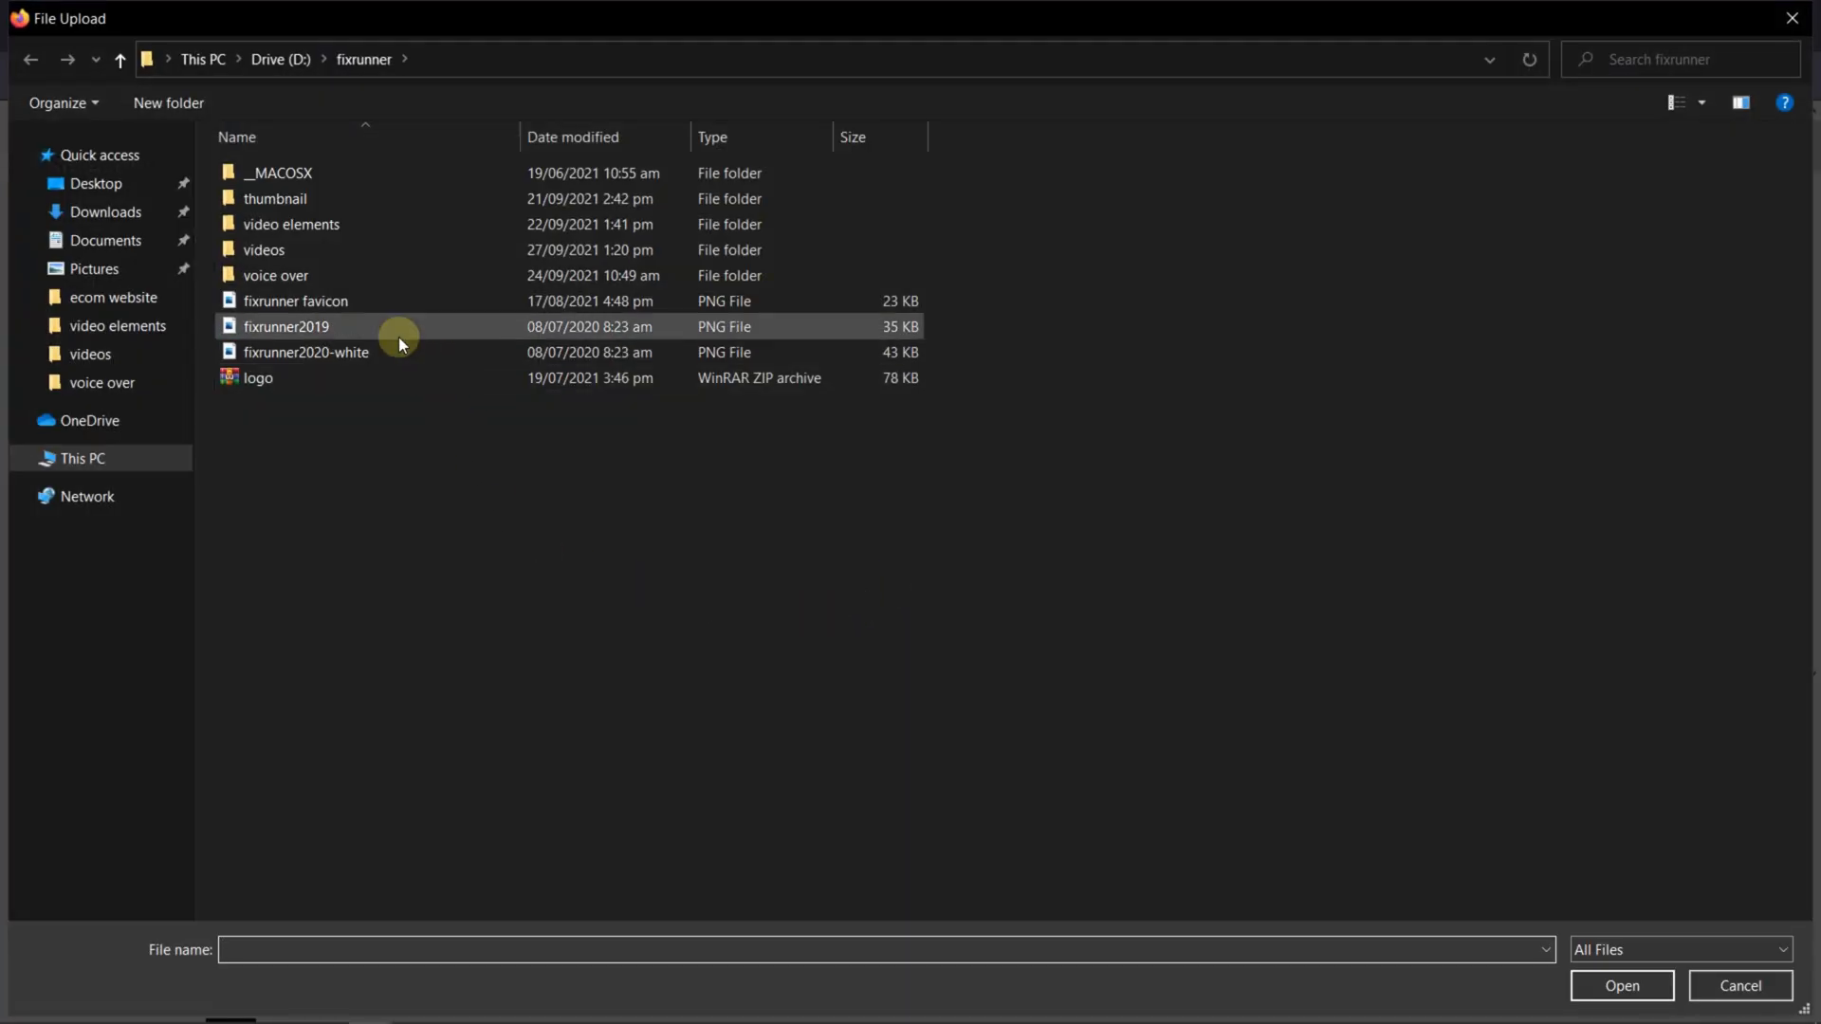
{"action": "left_click", "coordinate": [399, 359]}
{"action": "left_click", "coordinate": [358, 311], "text": "ctrl"}
{"action": "left_click", "coordinate": [1596, 989]}
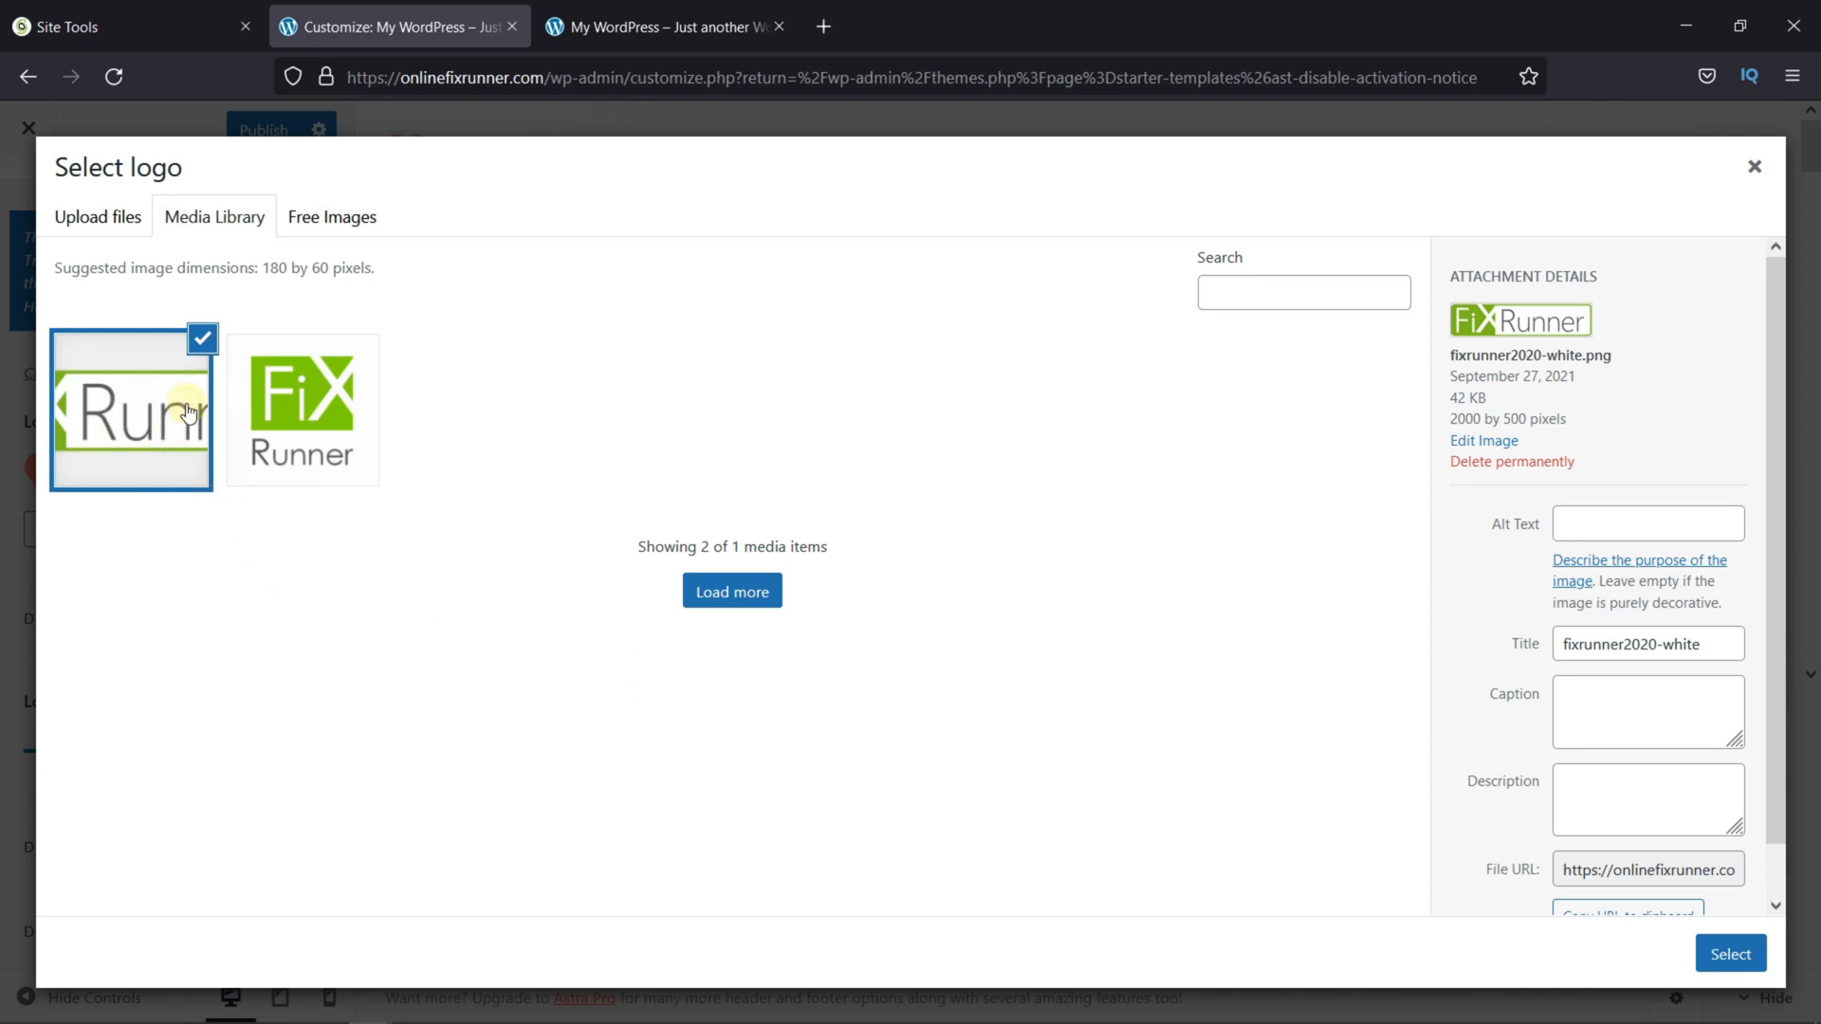
- Crop the white FixRunner image to the full logo width and set it as the site logo
{"action": "left_click", "coordinate": [1717, 962]}
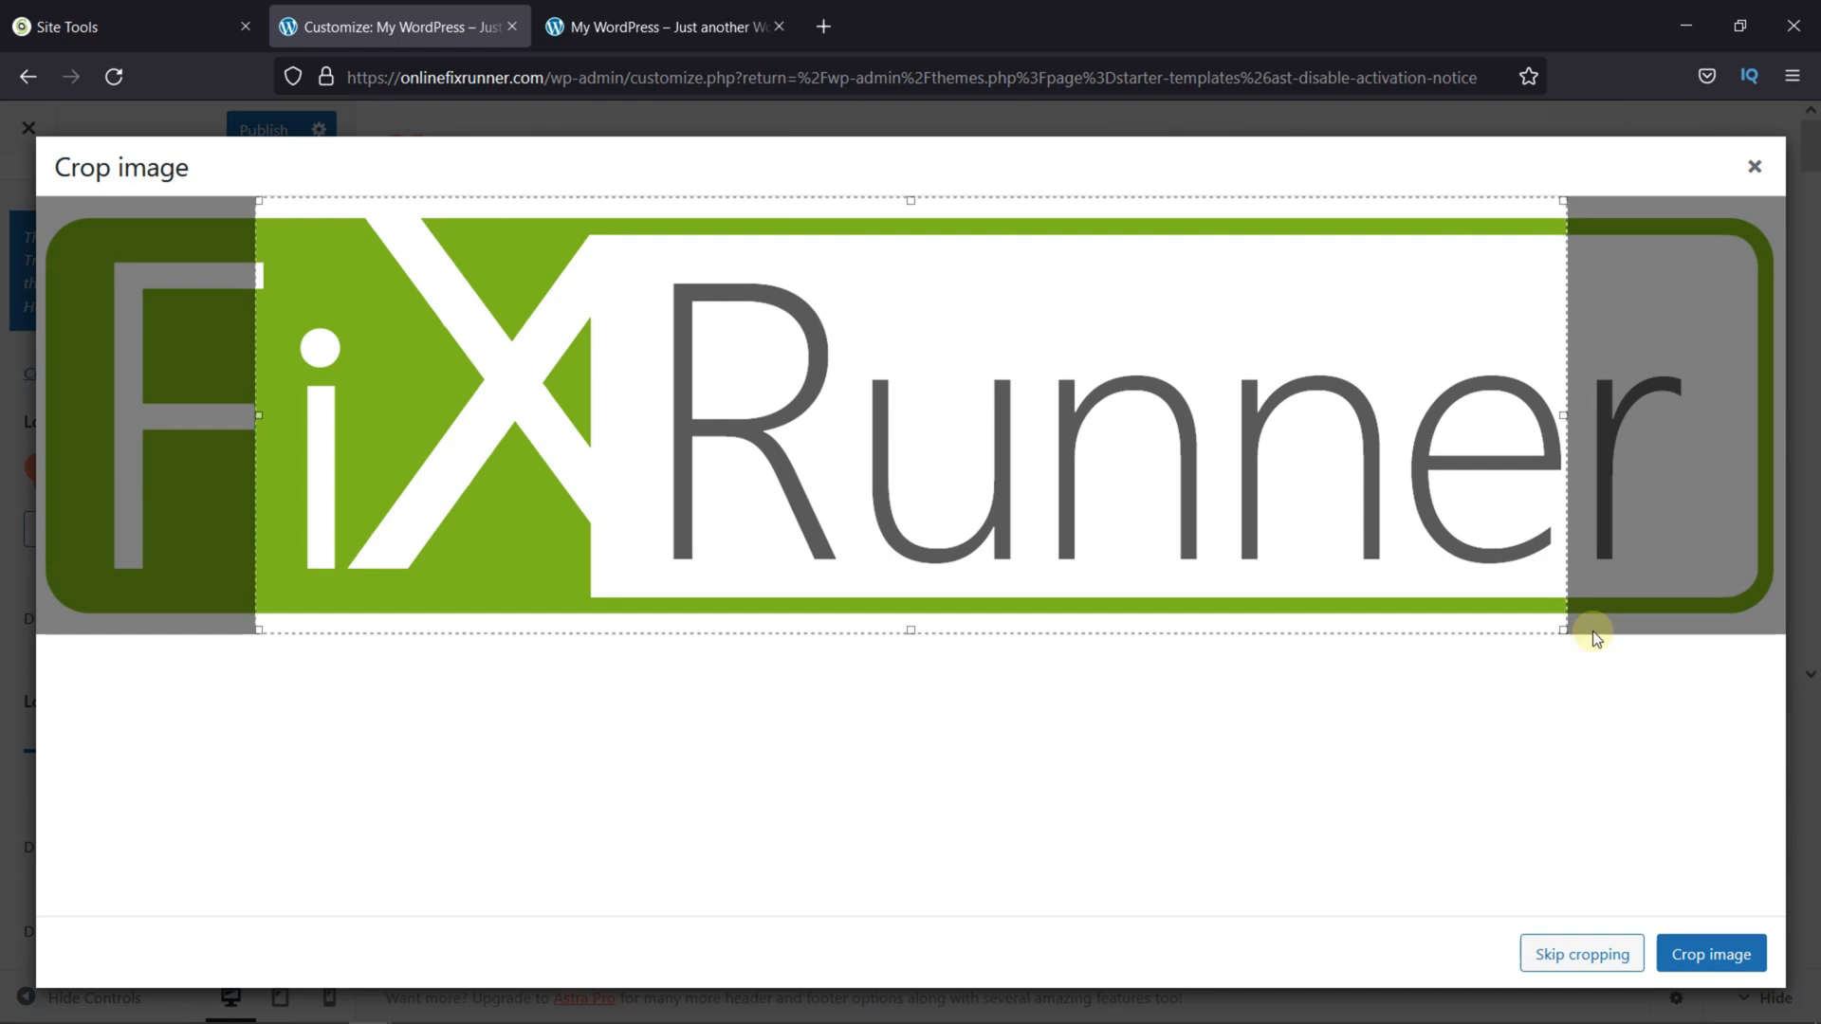
{"action": "left_click_drag", "start_coordinate": [1563, 414], "coordinate": [1776, 411]}
{"action": "left_click_drag", "start_coordinate": [261, 423], "coordinate": [57, 419]}
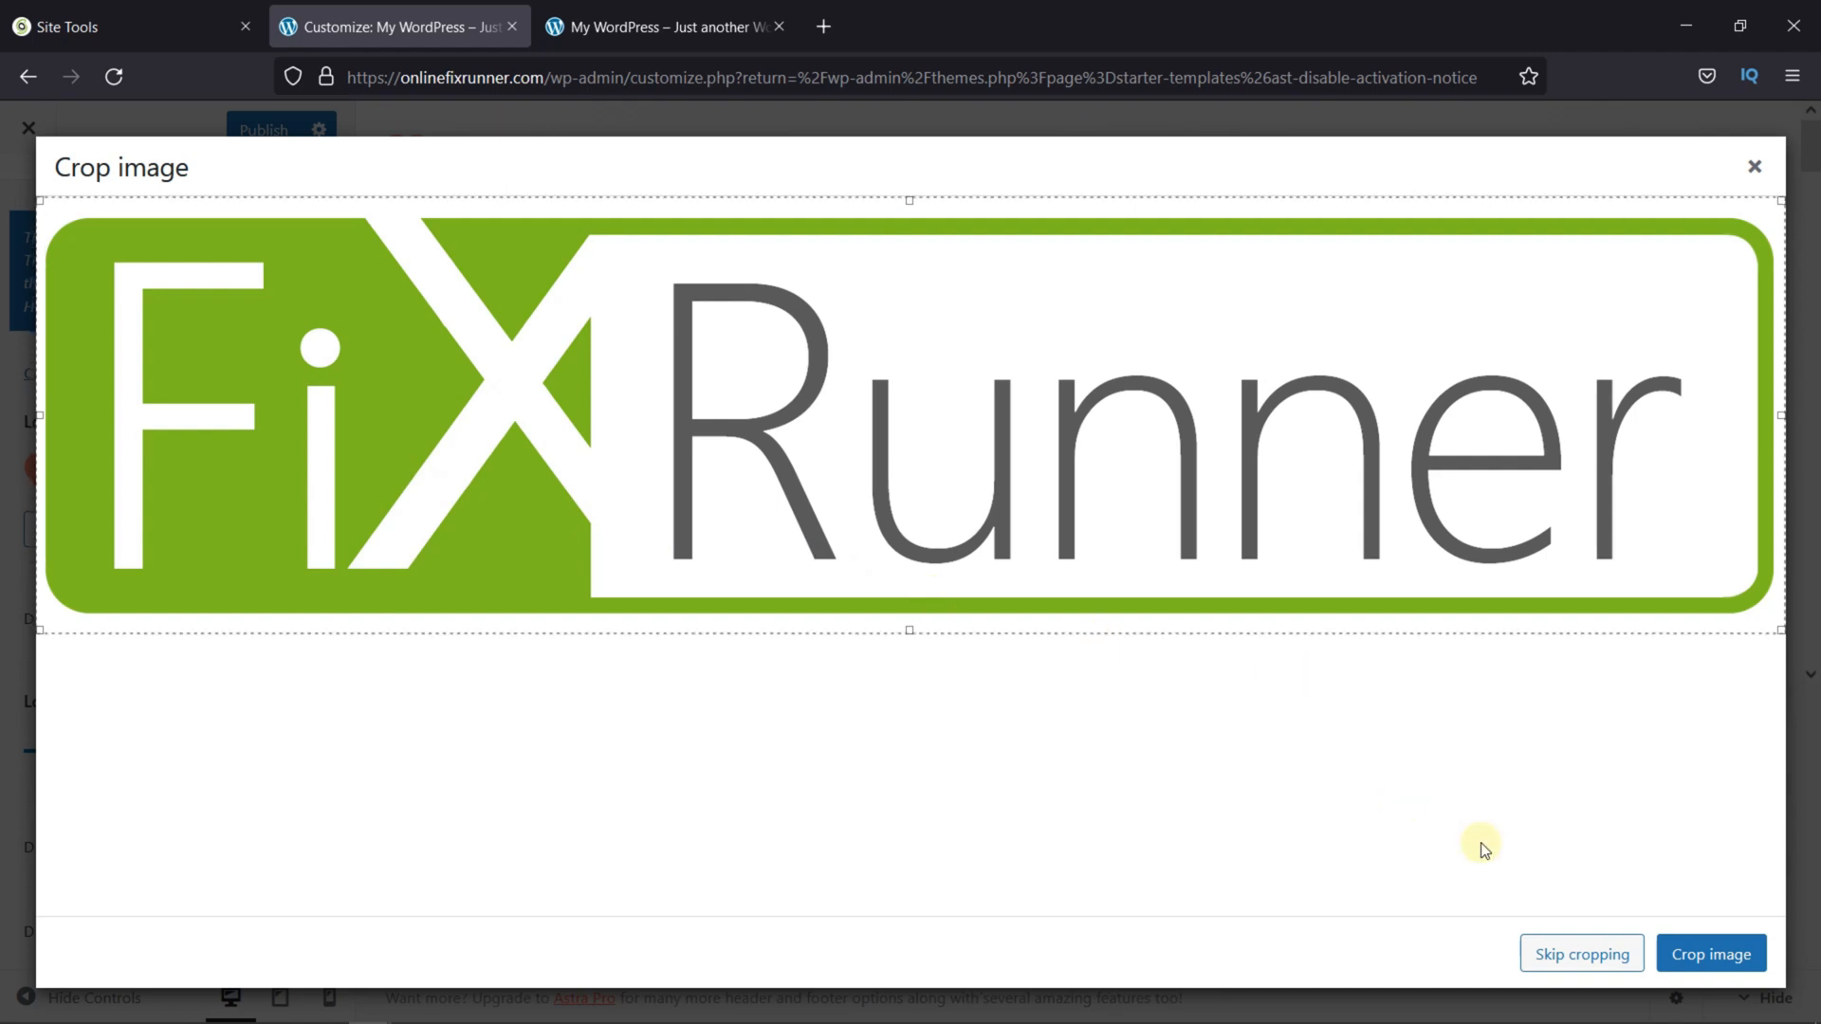
{"action": "left_click", "coordinate": [1687, 955]}
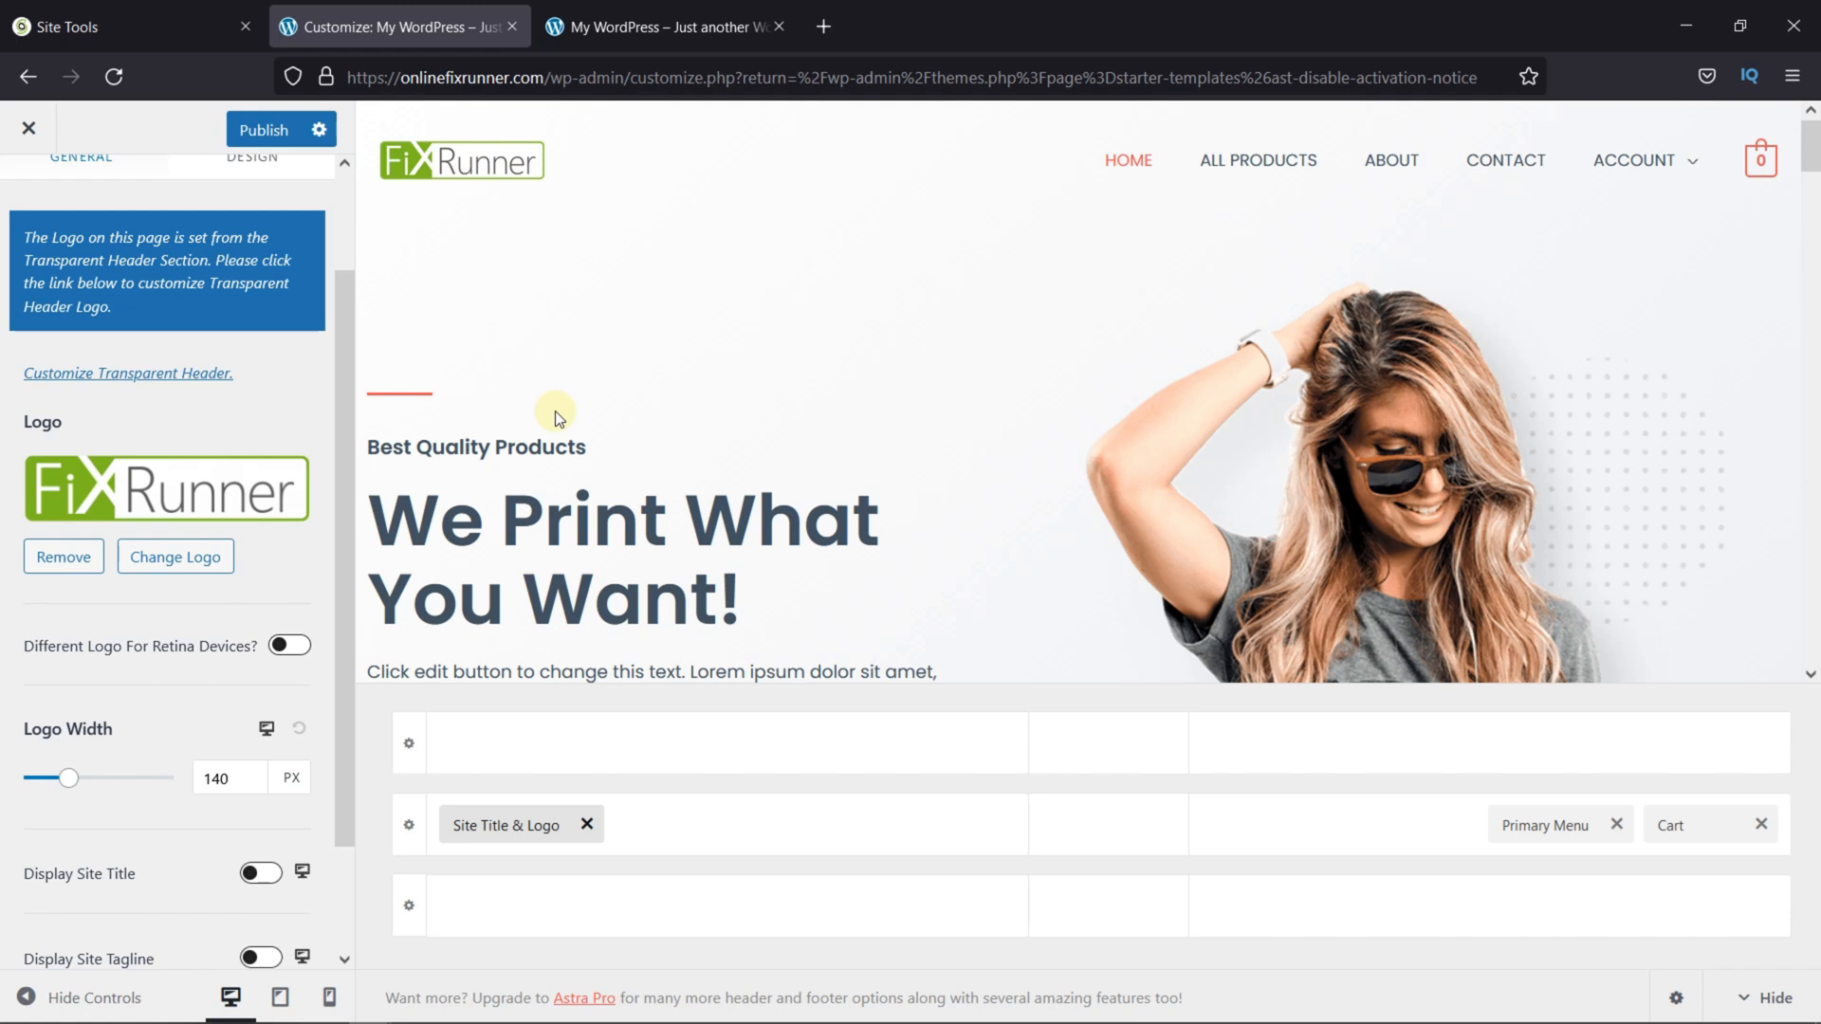
- Turn on Display Site Title in the header
{"action": "scroll", "coordinate": [293, 565], "scroll_direction": "down", "scroll_amount": 2}
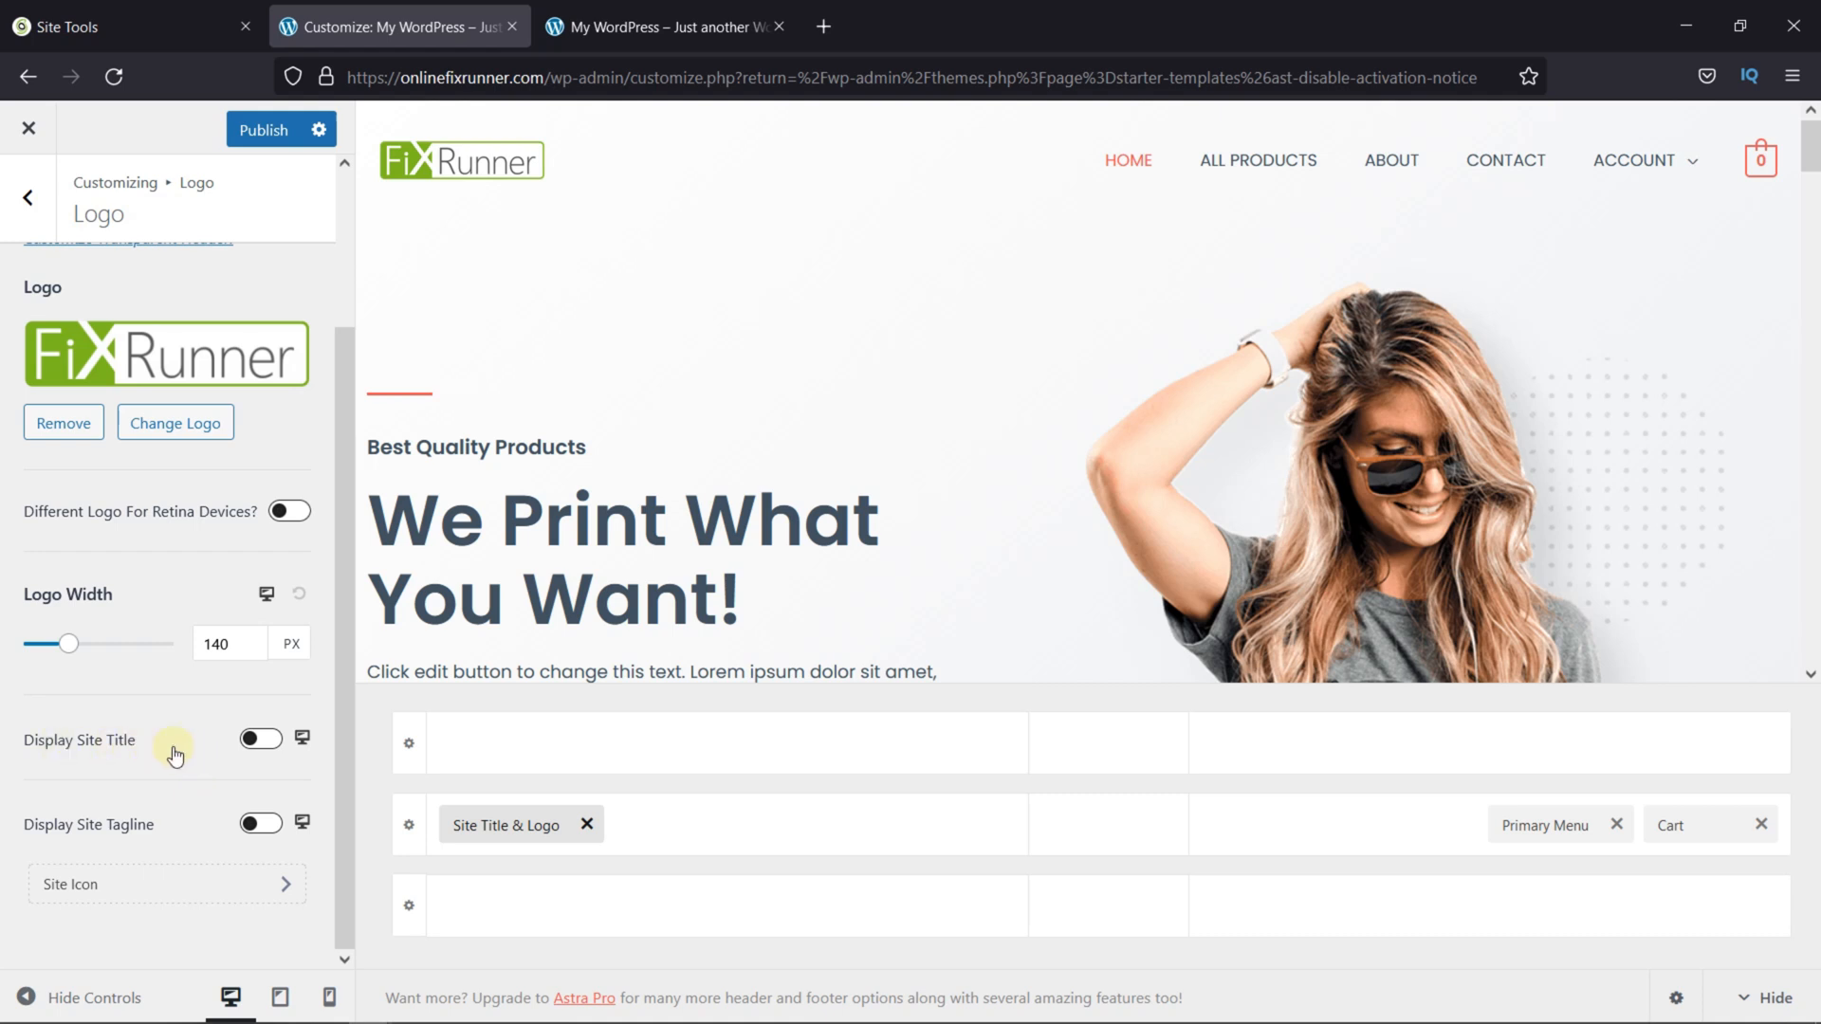
{"action": "left_click", "coordinate": [263, 742]}
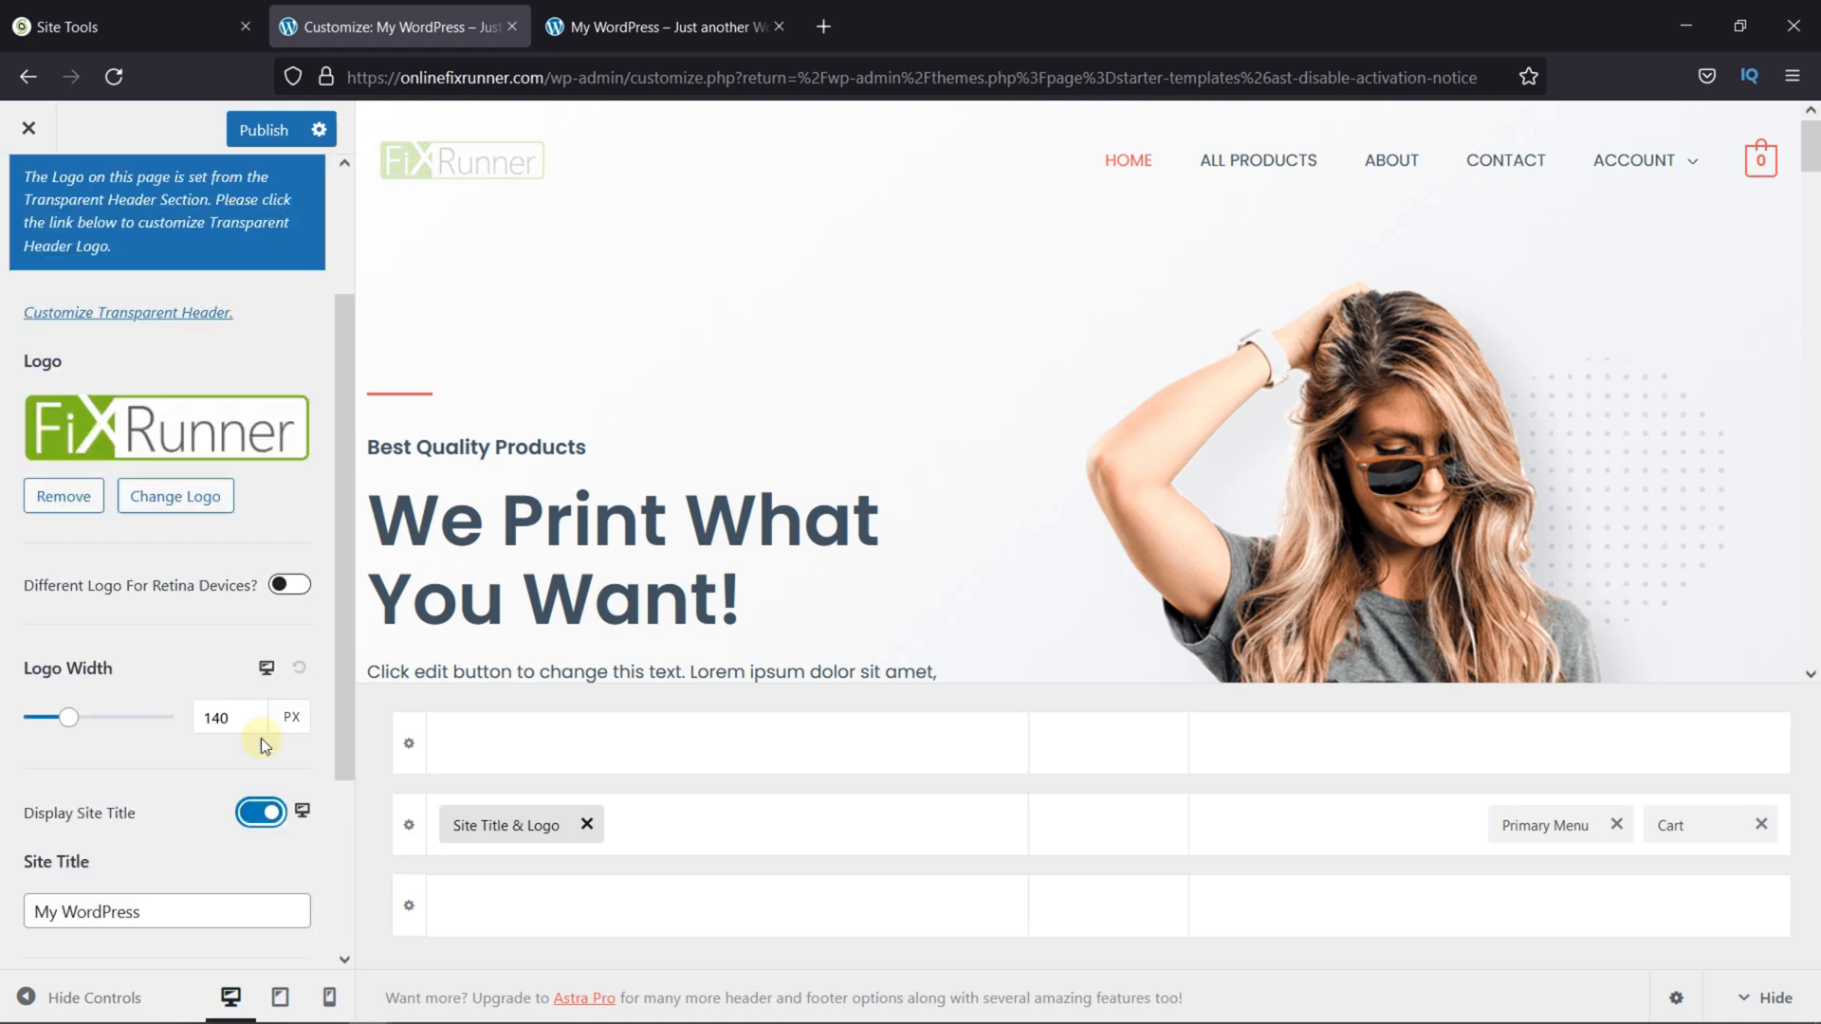
{"action": "scroll", "coordinate": [261, 745], "scroll_direction": "down", "scroll_amount": 3}
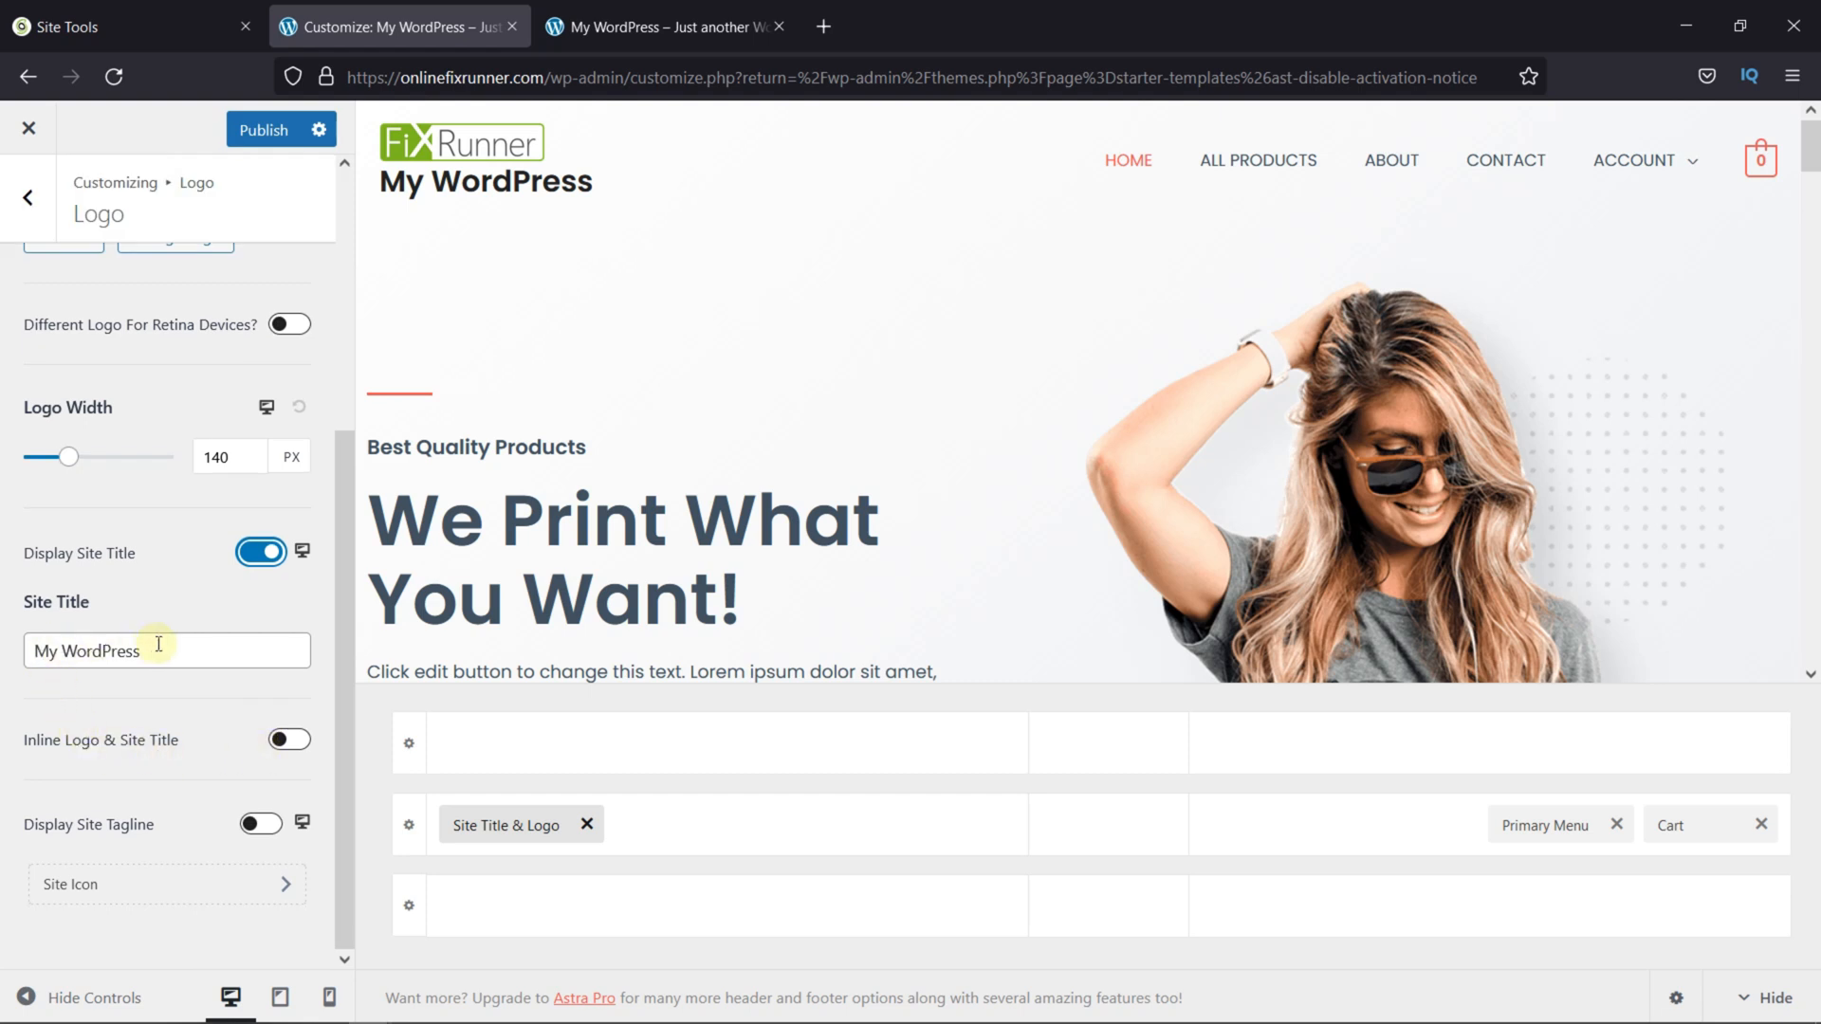
- Rename the site title to 'My Store' and try the Inline Logo & Site Title toggle
{"action": "left_click_drag", "start_coordinate": [158, 644], "coordinate": [32, 644]}
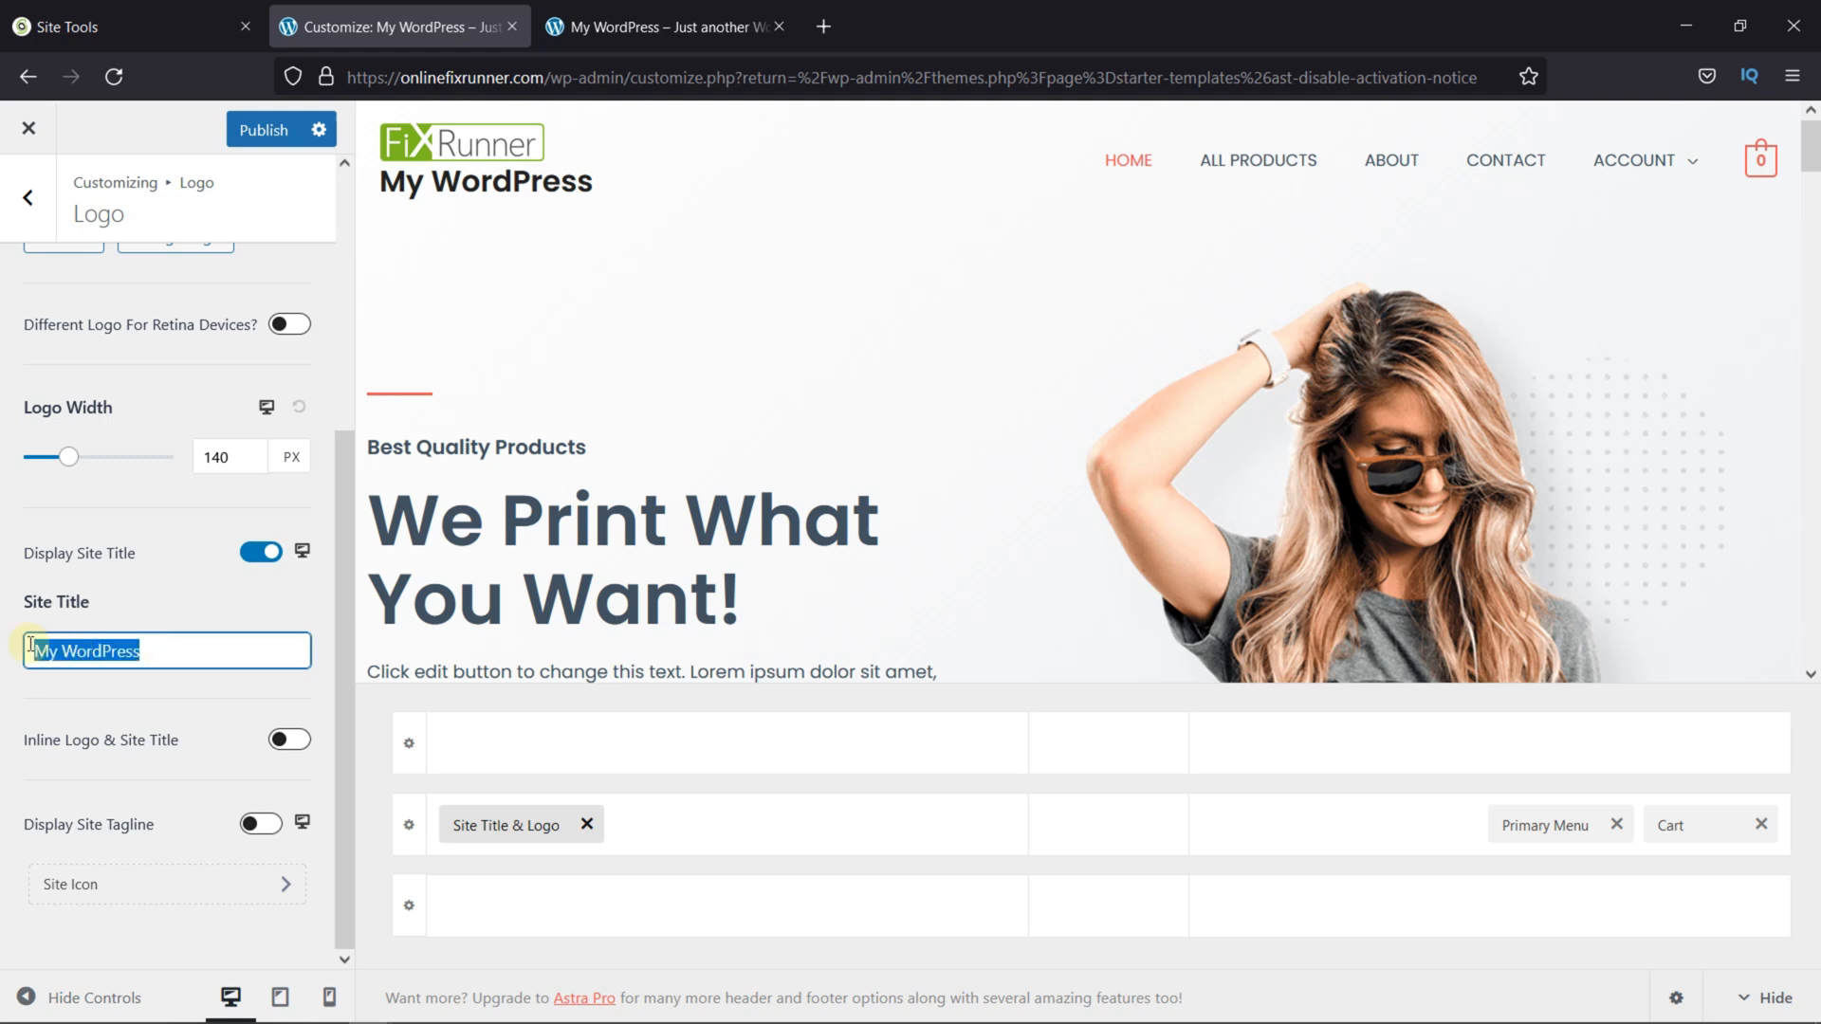
{"action": "type", "text": "My Sh"}
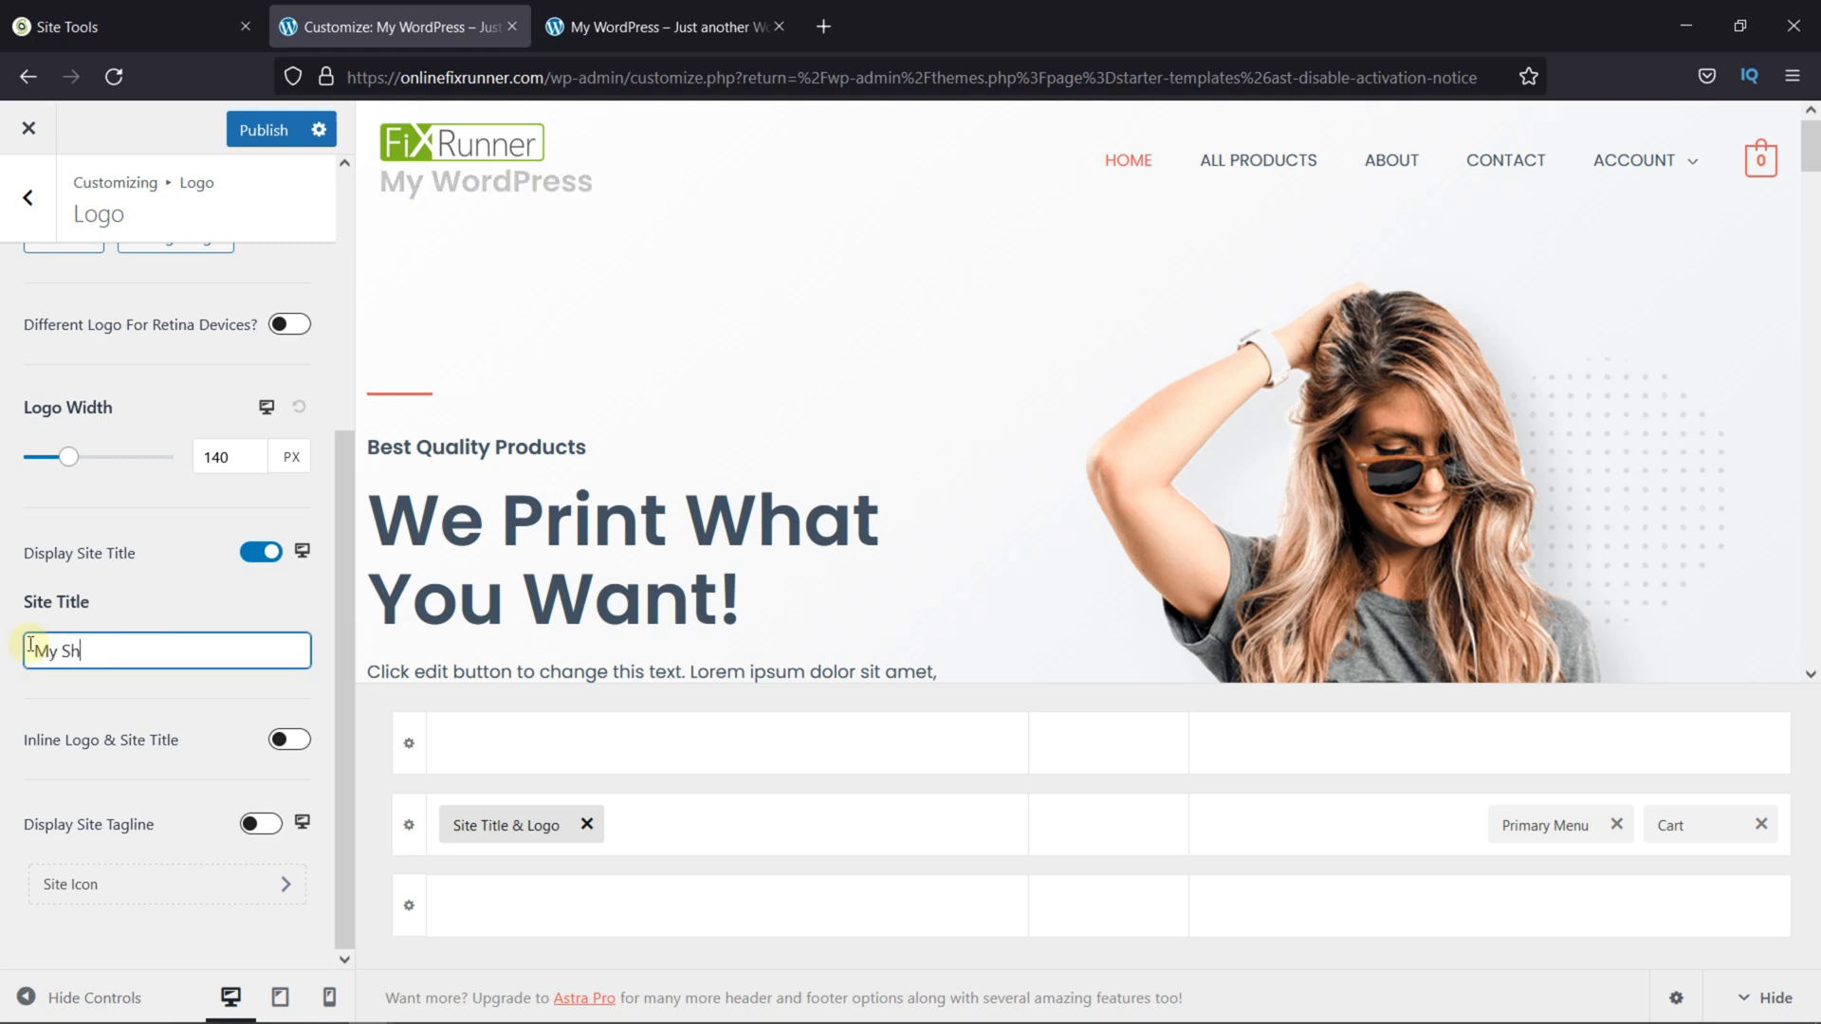
{"action": "type", "text": "o"}
{"action": "key", "text": "BackSpace"}
{"action": "key", "text": "BackSpace"}
{"action": "key", "text": "BackSpace"}
{"action": "type", "text": "ST"}
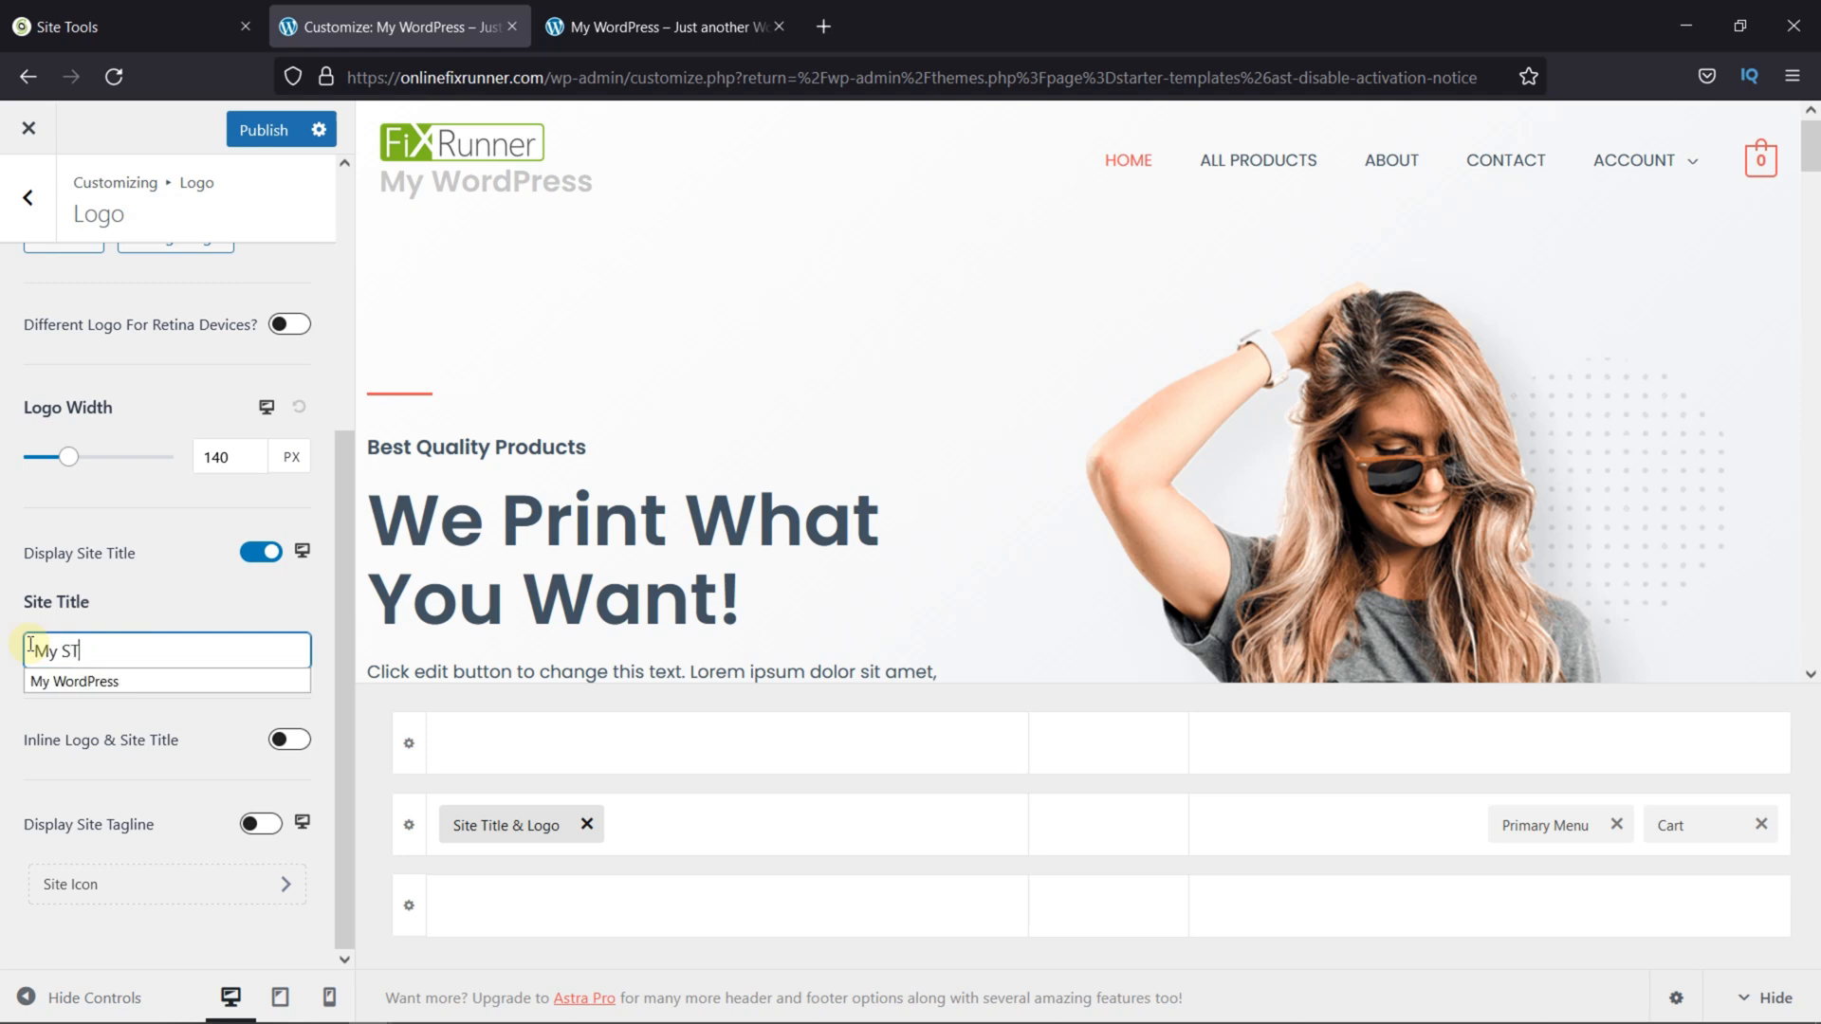
{"action": "type", "text": "ore"}
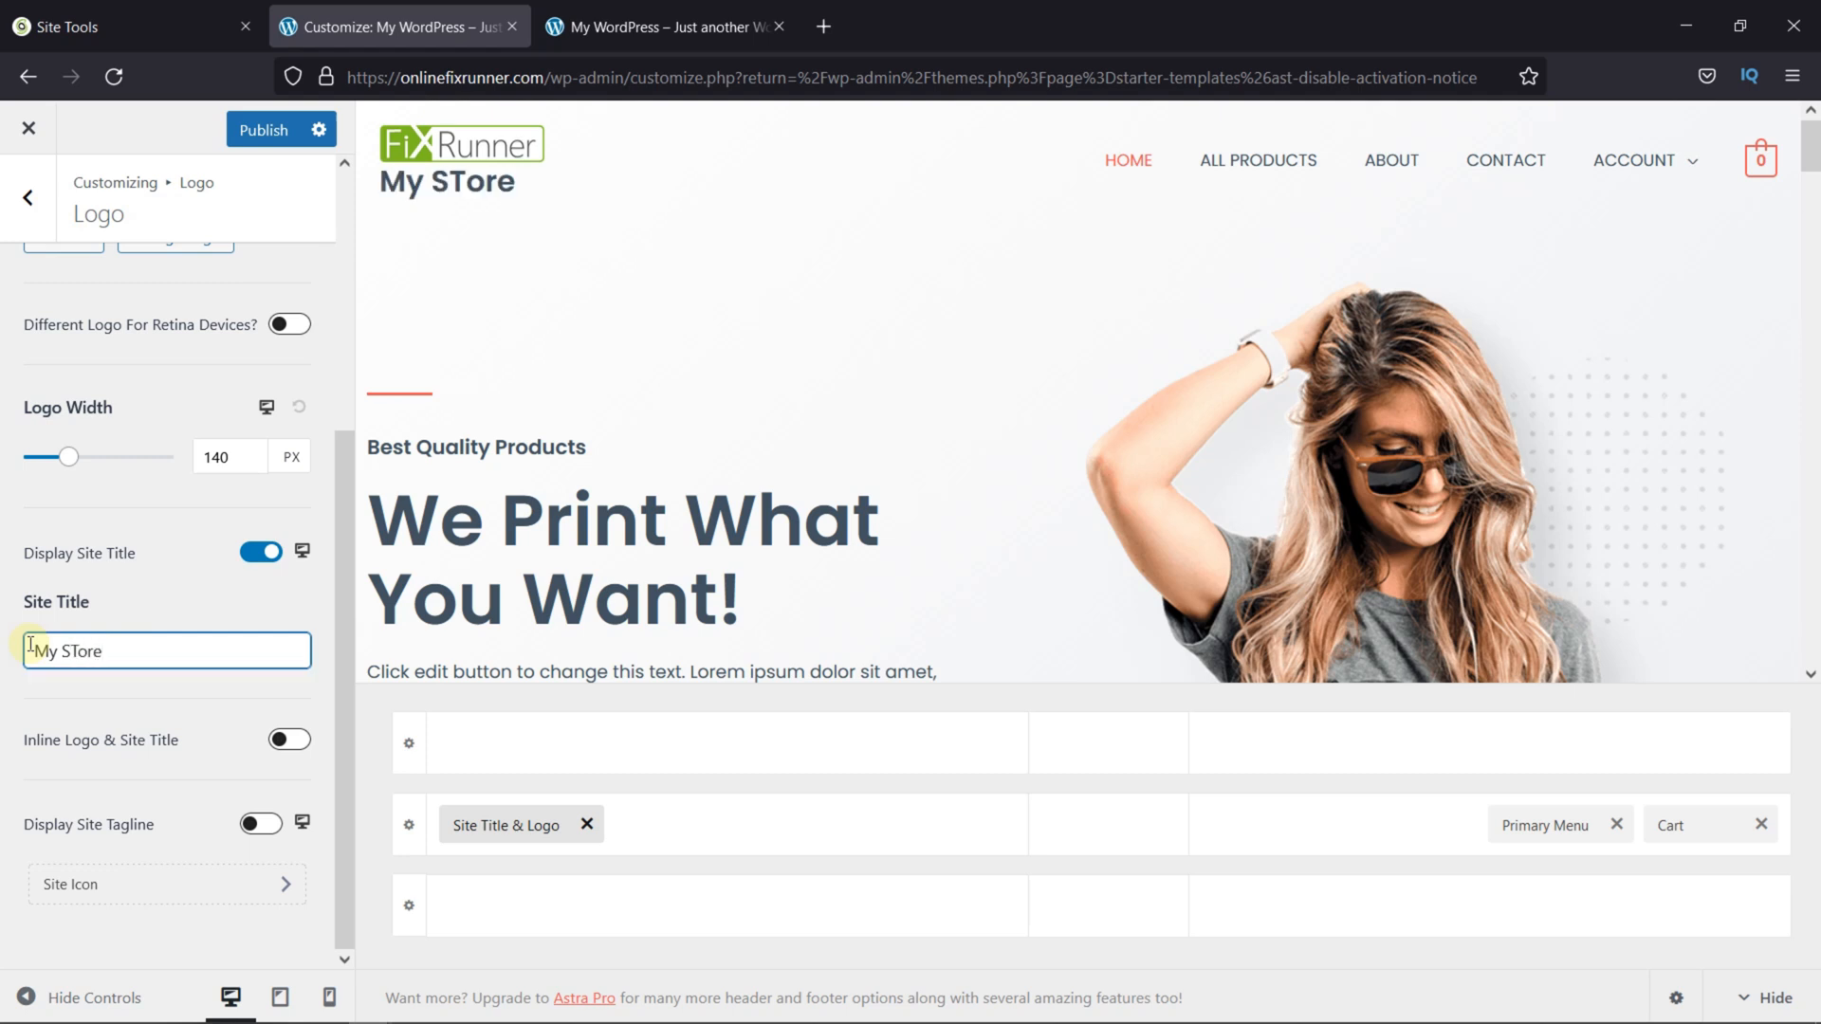
{"action": "key", "text": "BackSpace"}
{"action": "type", "text": "t"}
{"action": "left_click", "coordinate": [193, 693]}
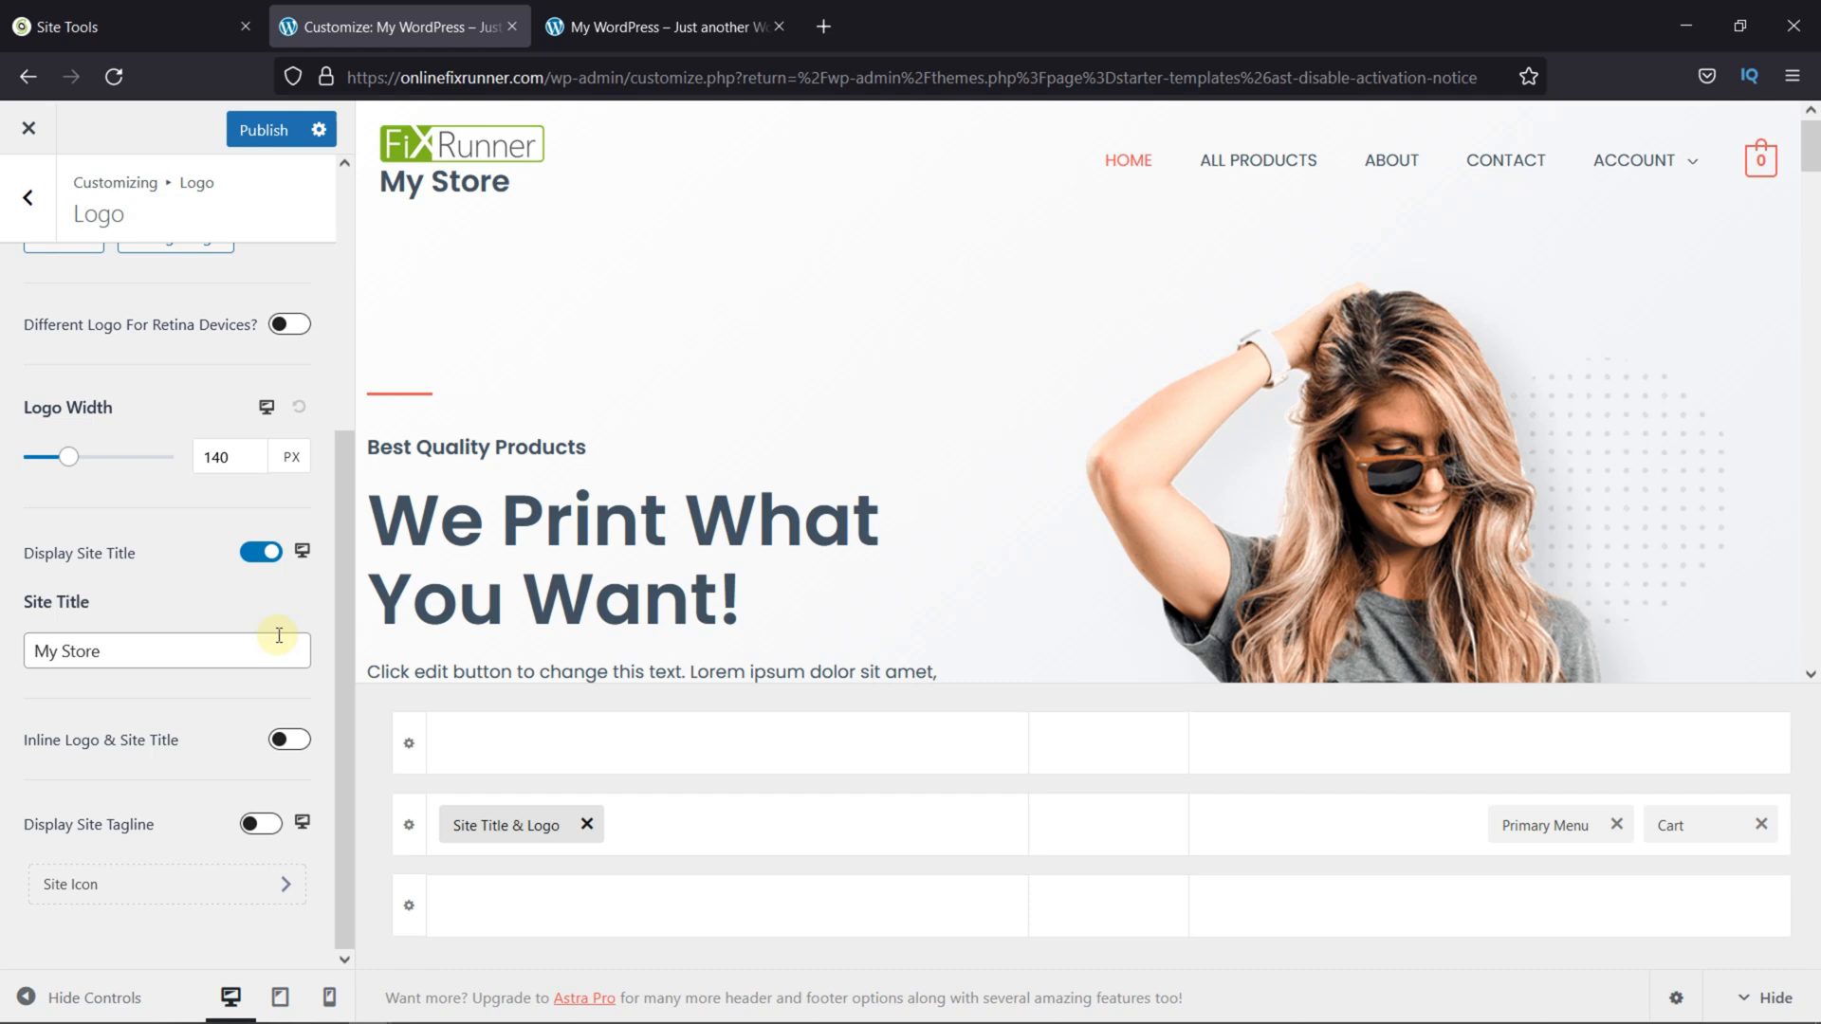
{"action": "left_click", "coordinate": [289, 741]}
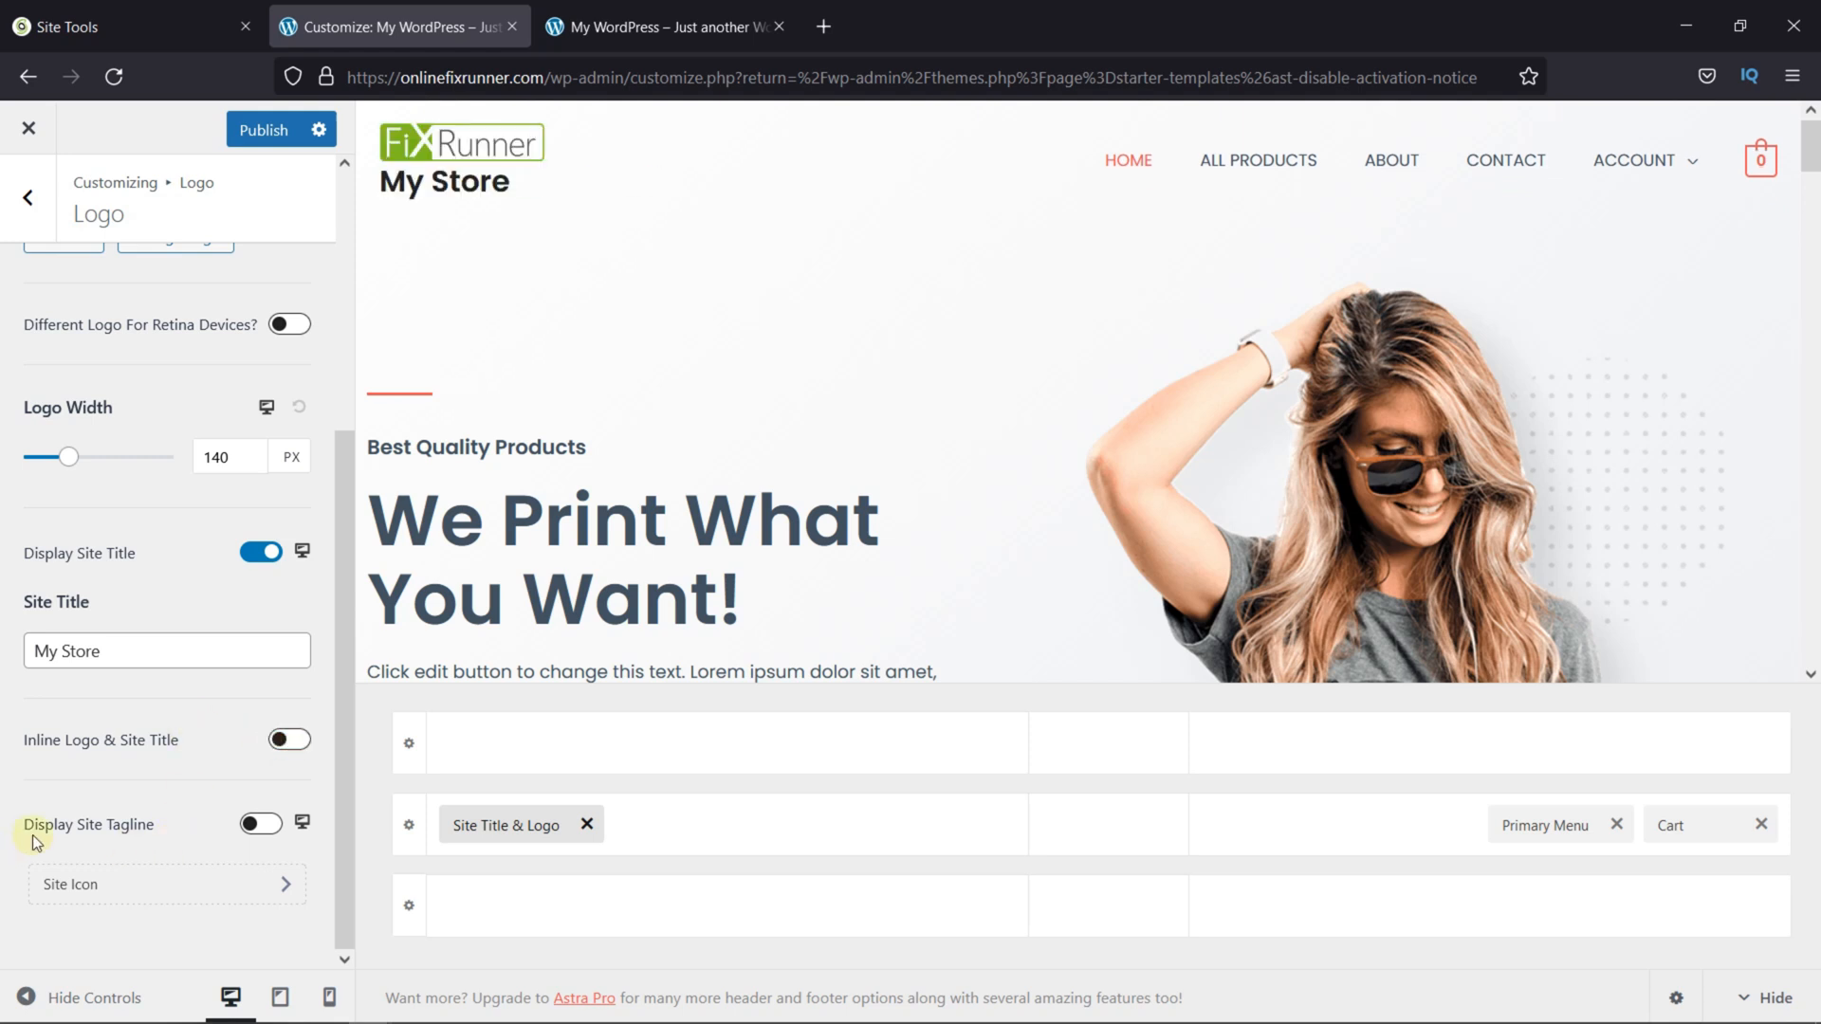
- Change the tagline to 'My Online Store', leaving Display Site Tagline switched off
{"action": "left_click", "coordinate": [276, 828]}
{"action": "scroll", "coordinate": [281, 813], "scroll_direction": "down", "scroll_amount": 2}
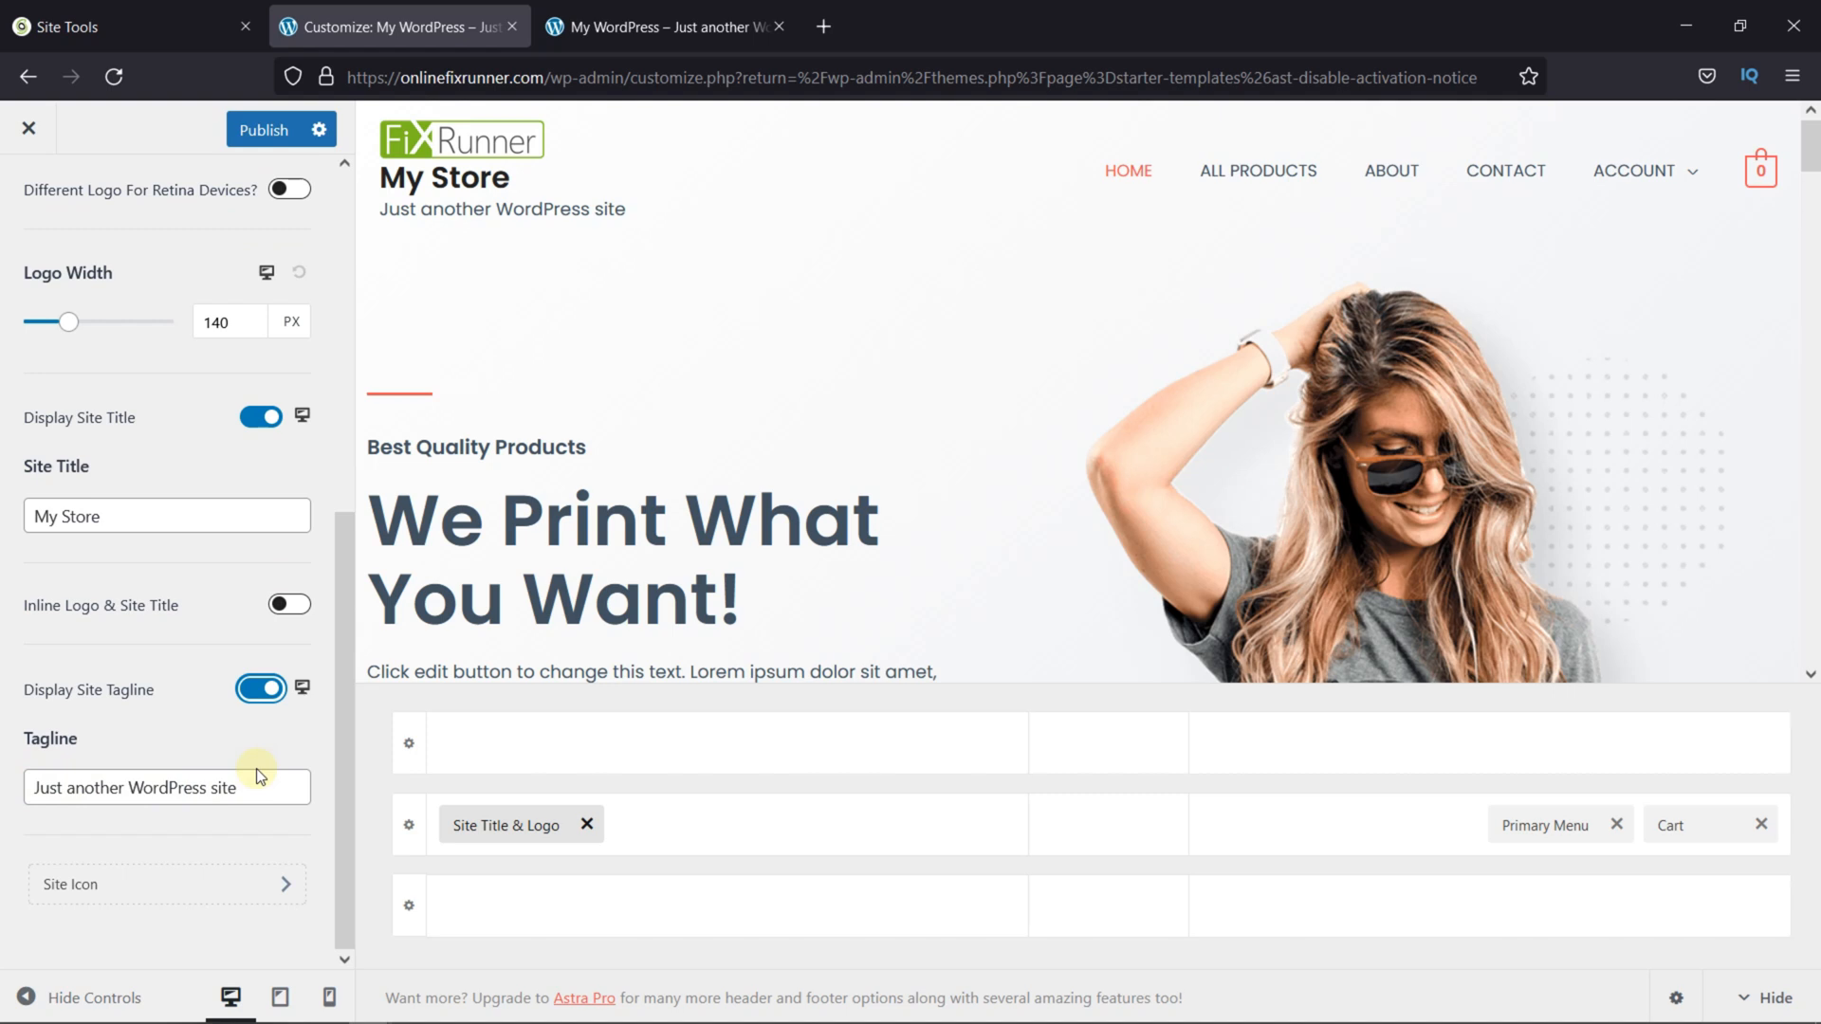
{"action": "left_click_drag", "start_coordinate": [256, 788], "coordinate": [34, 799]}
{"action": "type", "text": "M"}
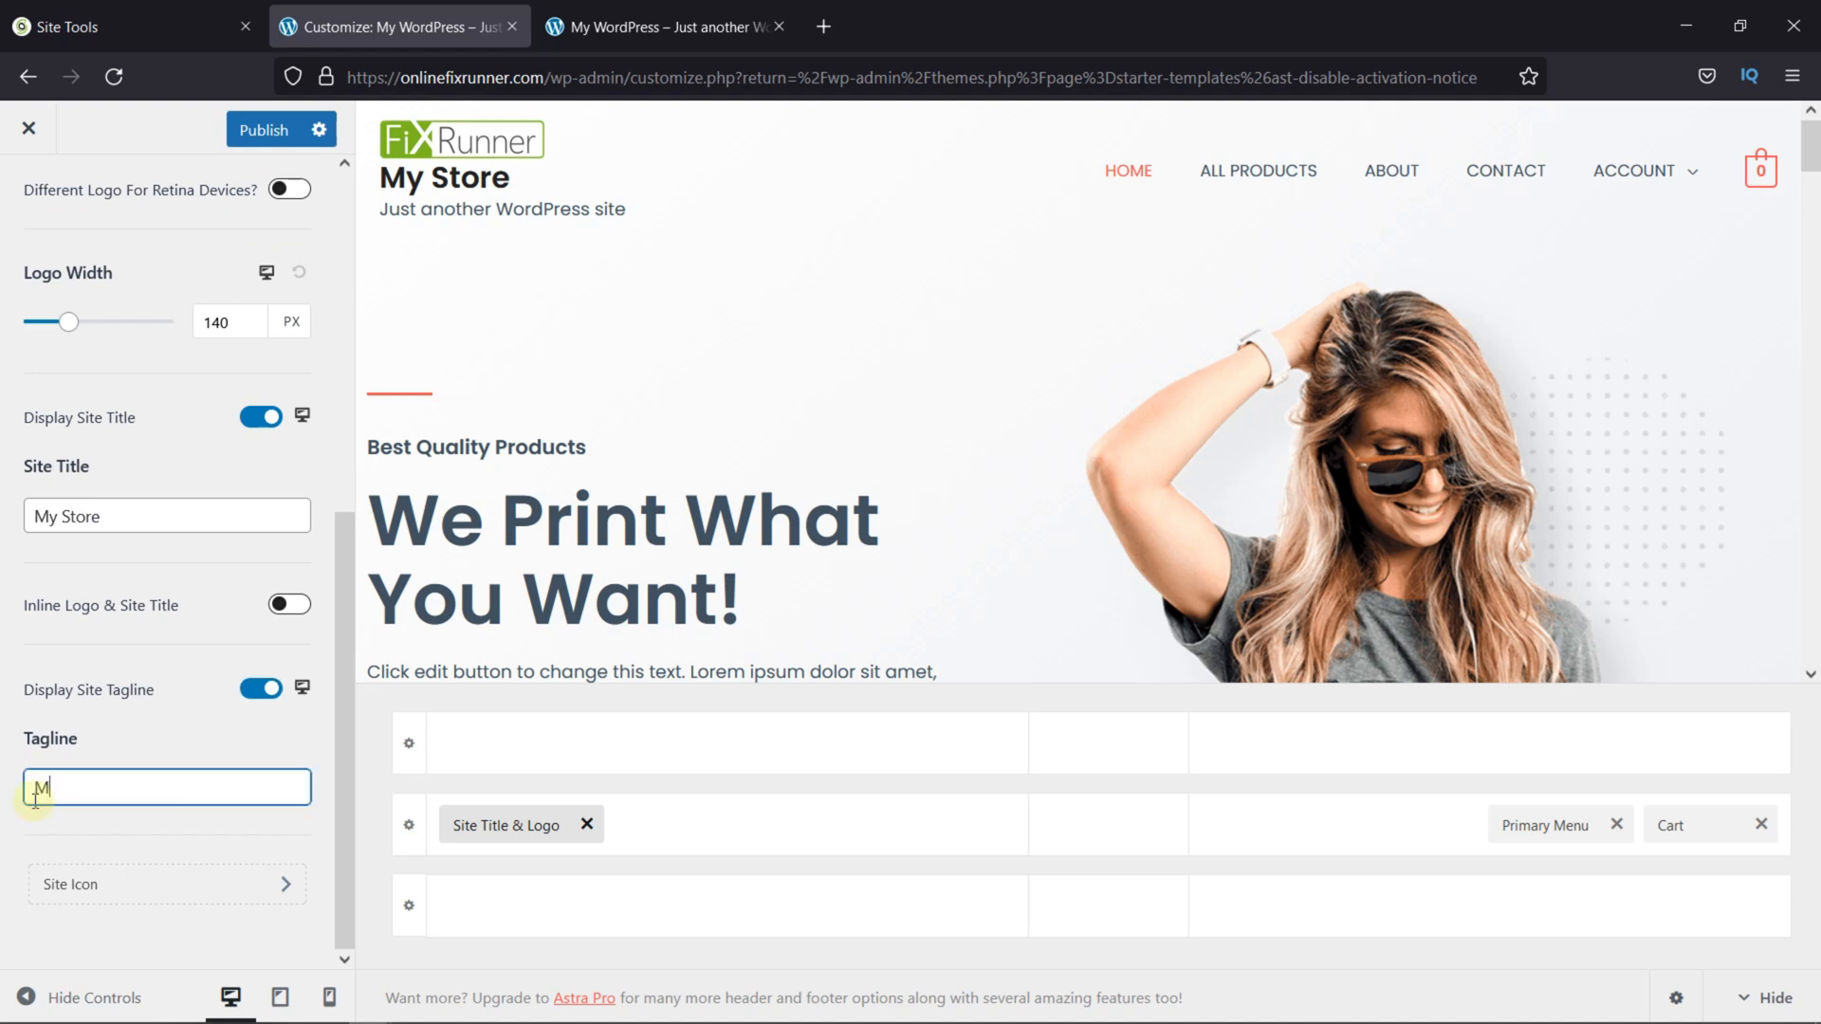
{"action": "type", "text": "y Online Store"}
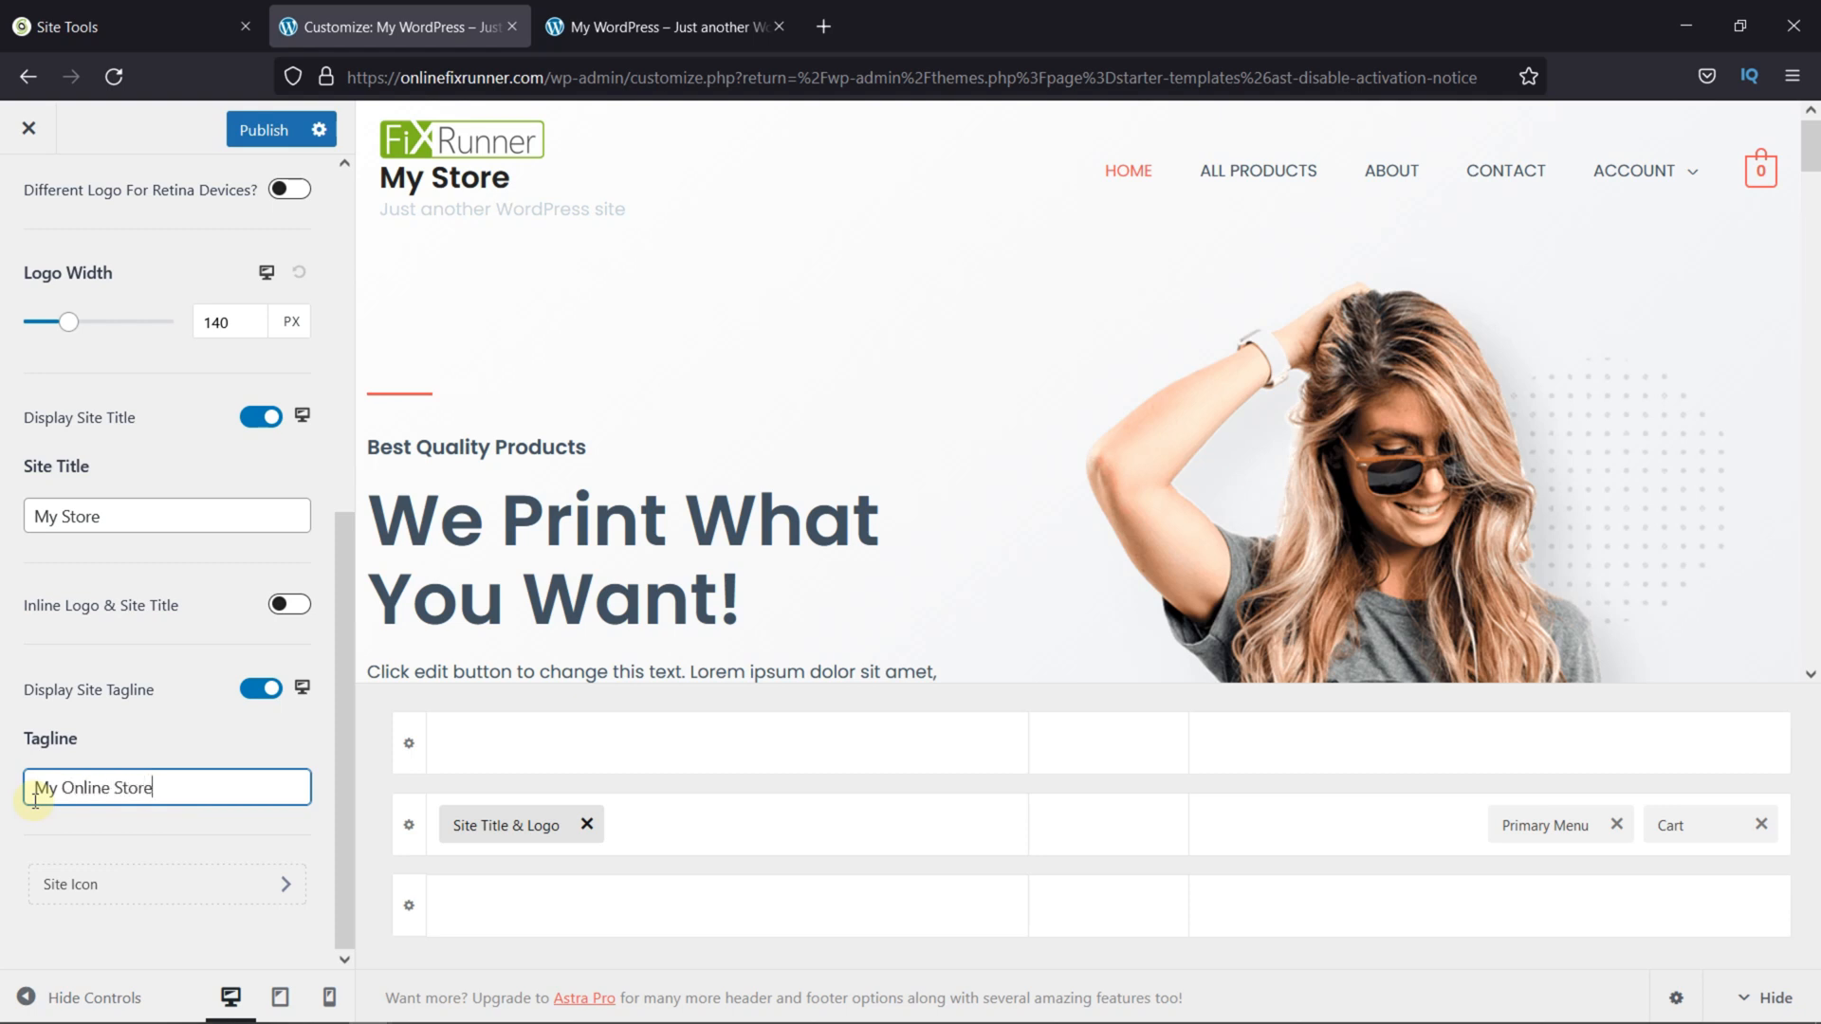
{"action": "left_click", "coordinate": [211, 739]}
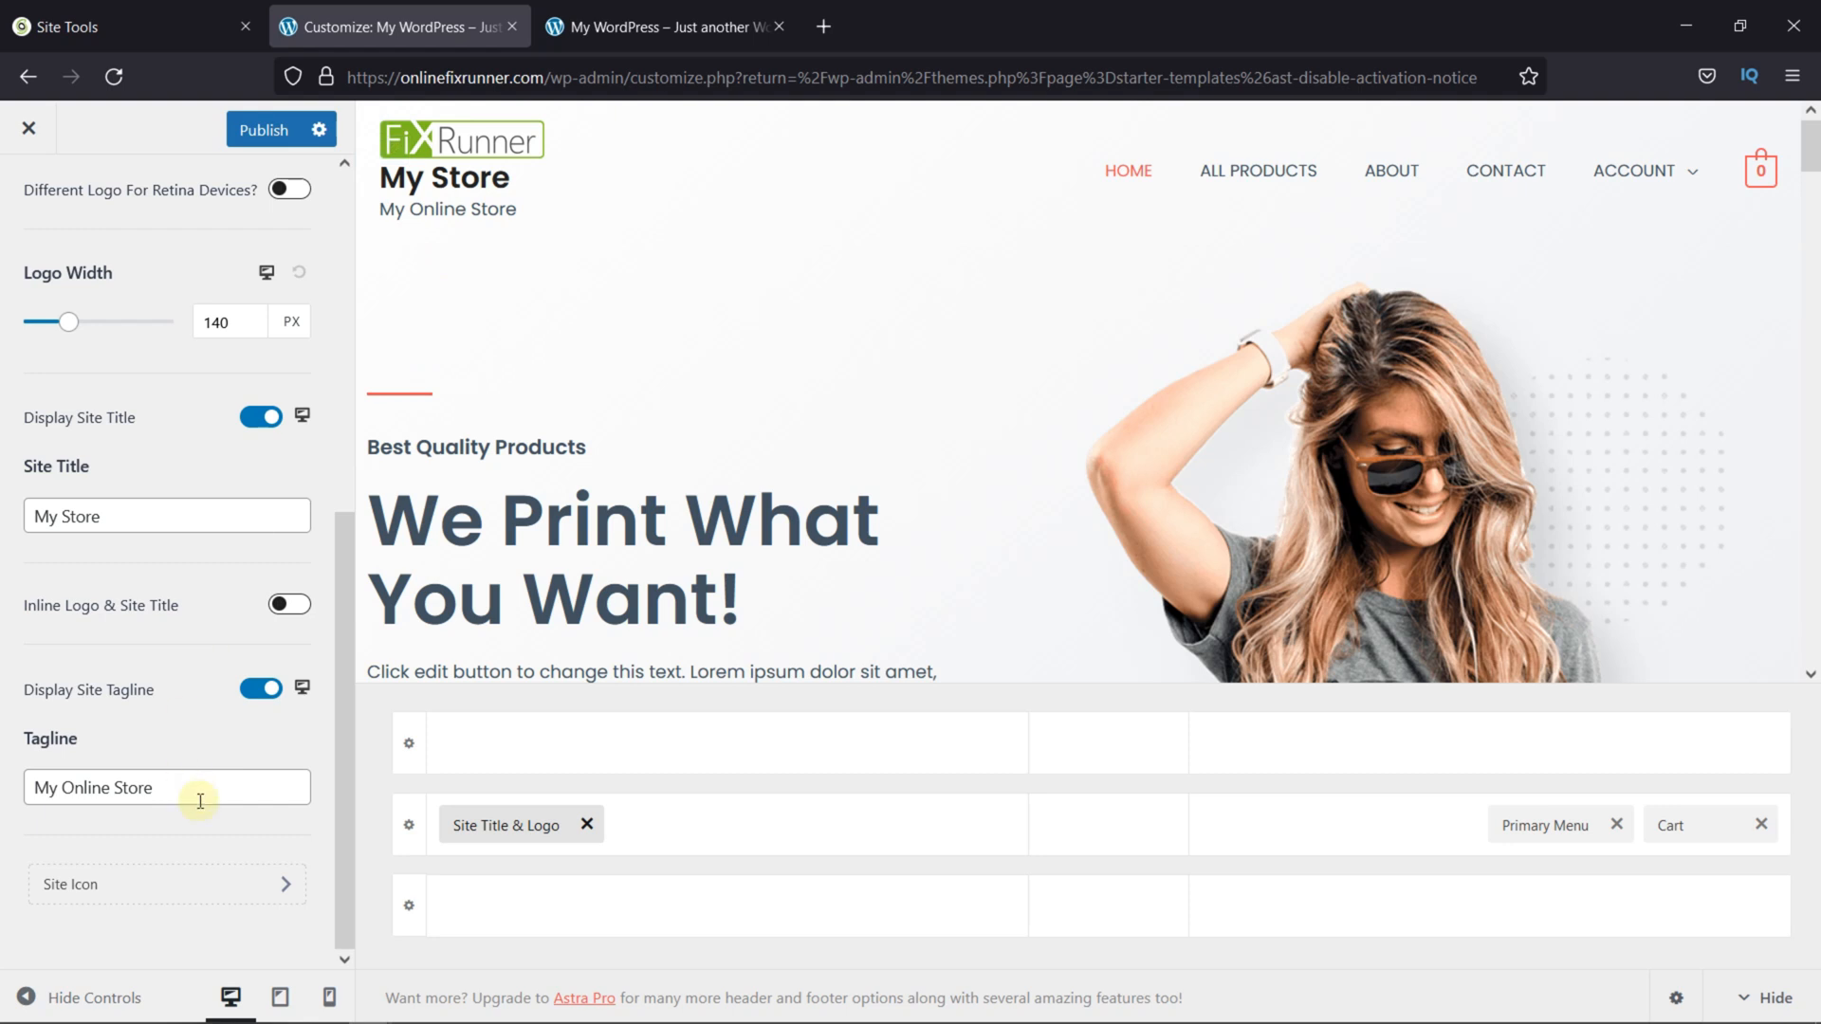
{"action": "left_click", "coordinate": [282, 698]}
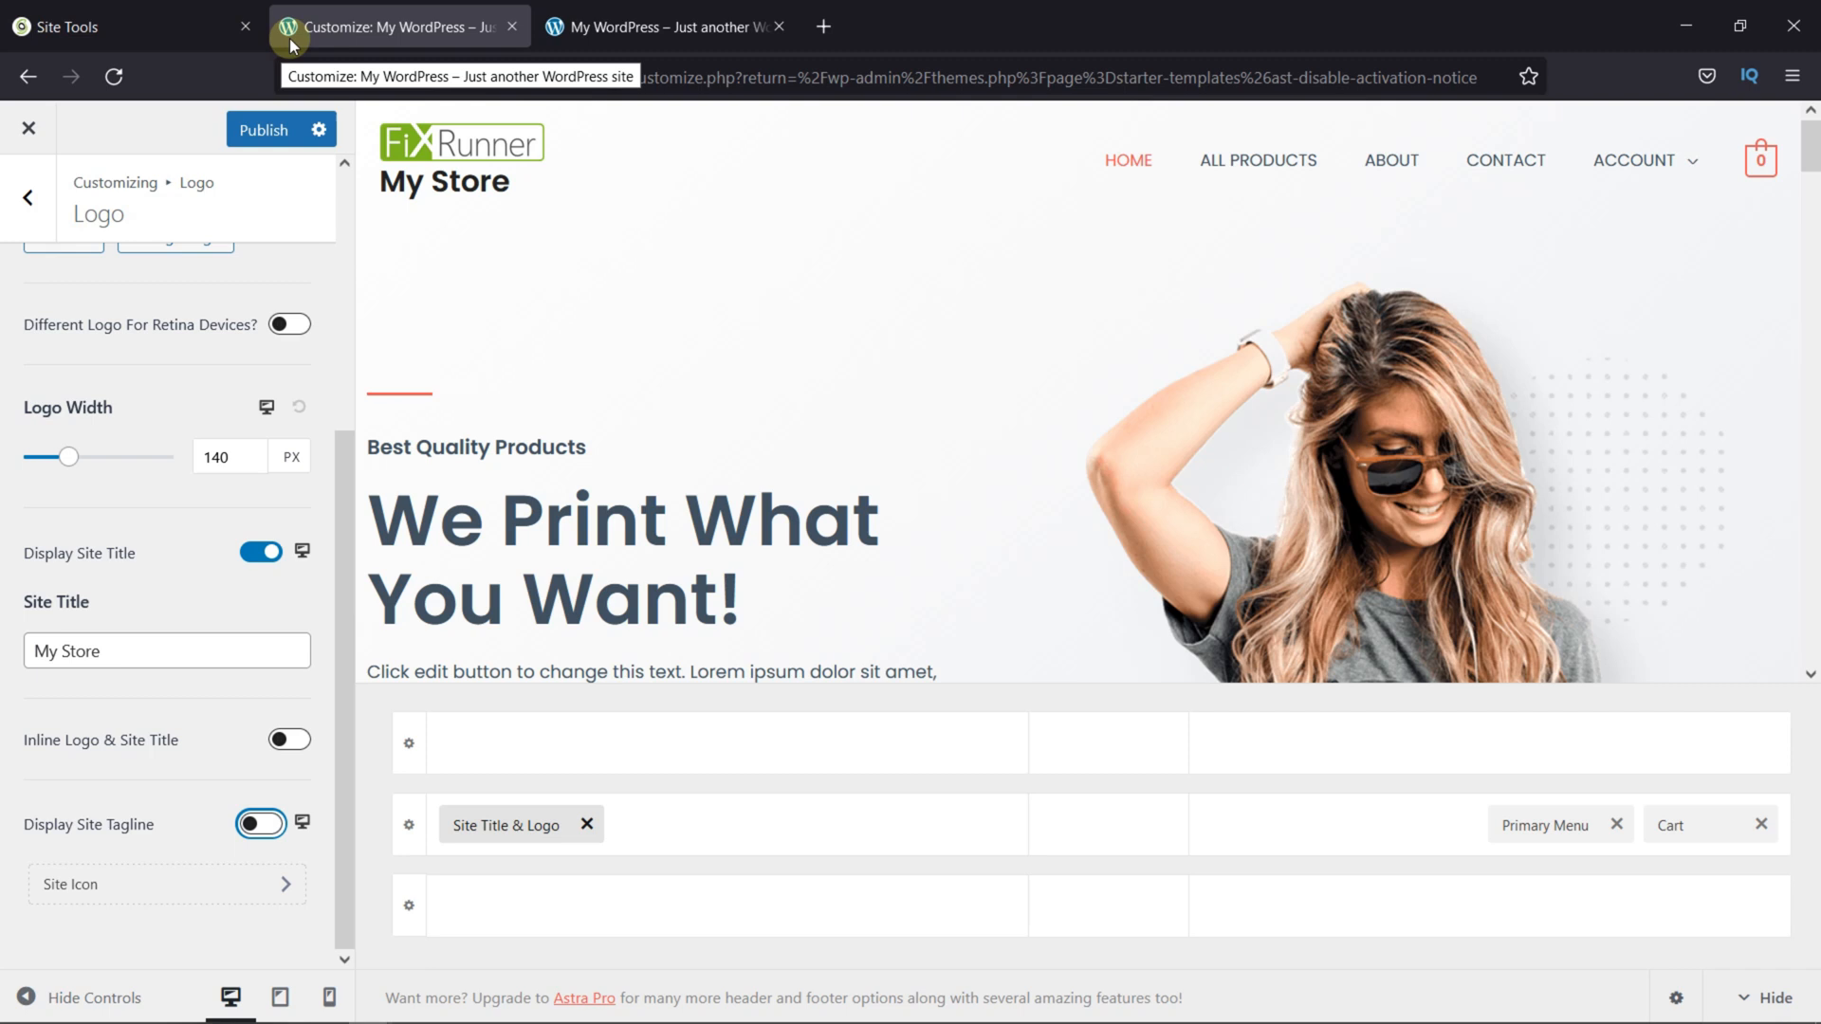
- Crop and apply the FixRunner favicon image as the site icon, then return to the main Customizer list
{"action": "left_click", "coordinate": [288, 881]}
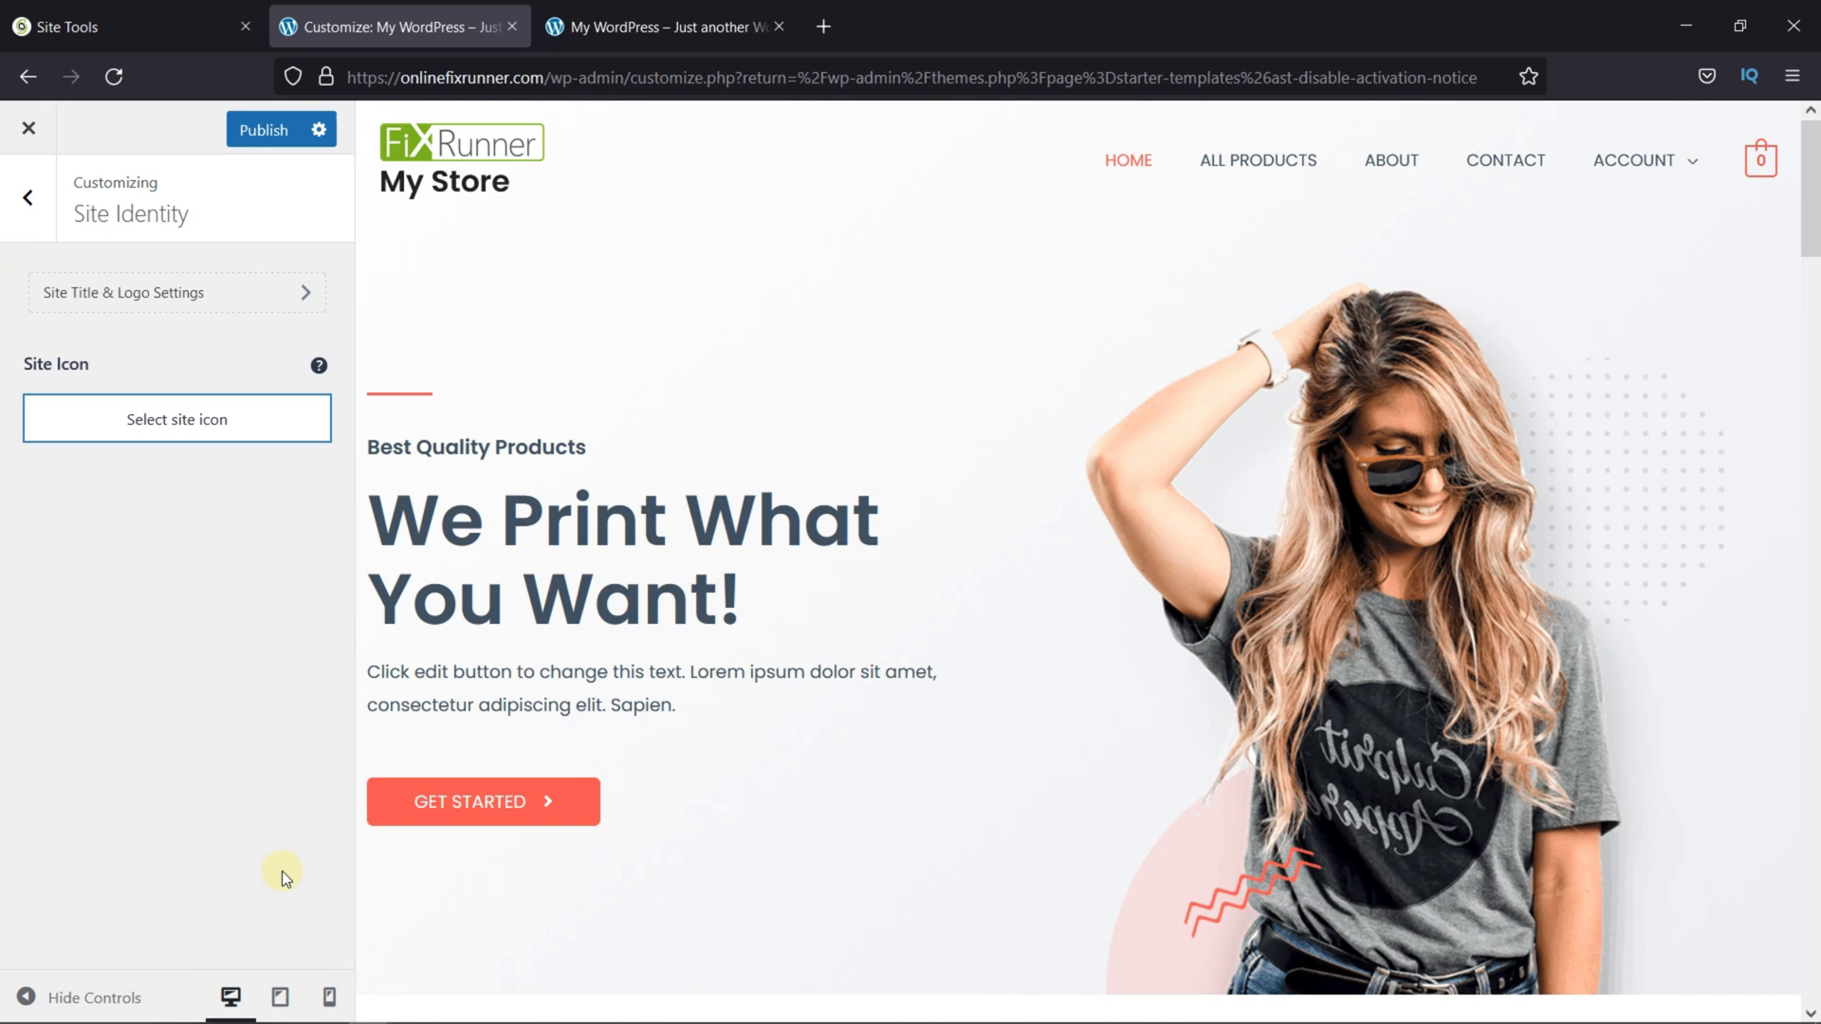
{"action": "left_click", "coordinate": [179, 422]}
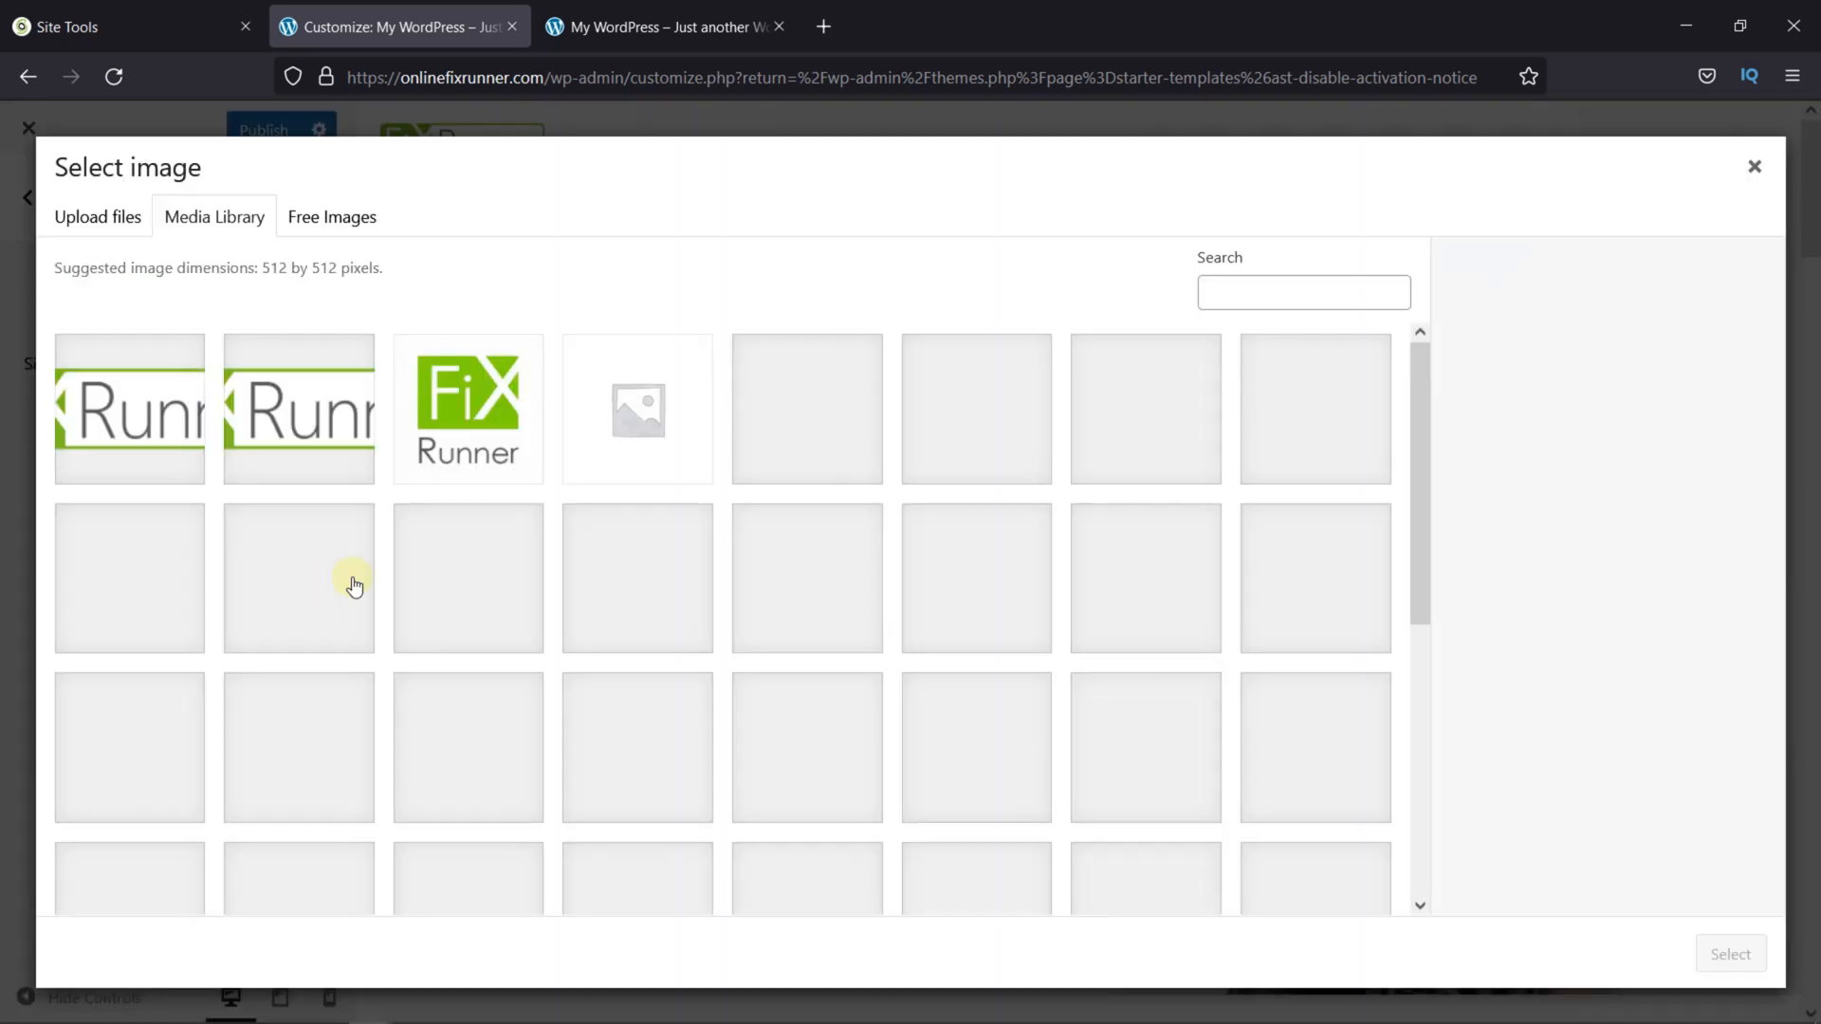
{"action": "left_click", "coordinate": [476, 414]}
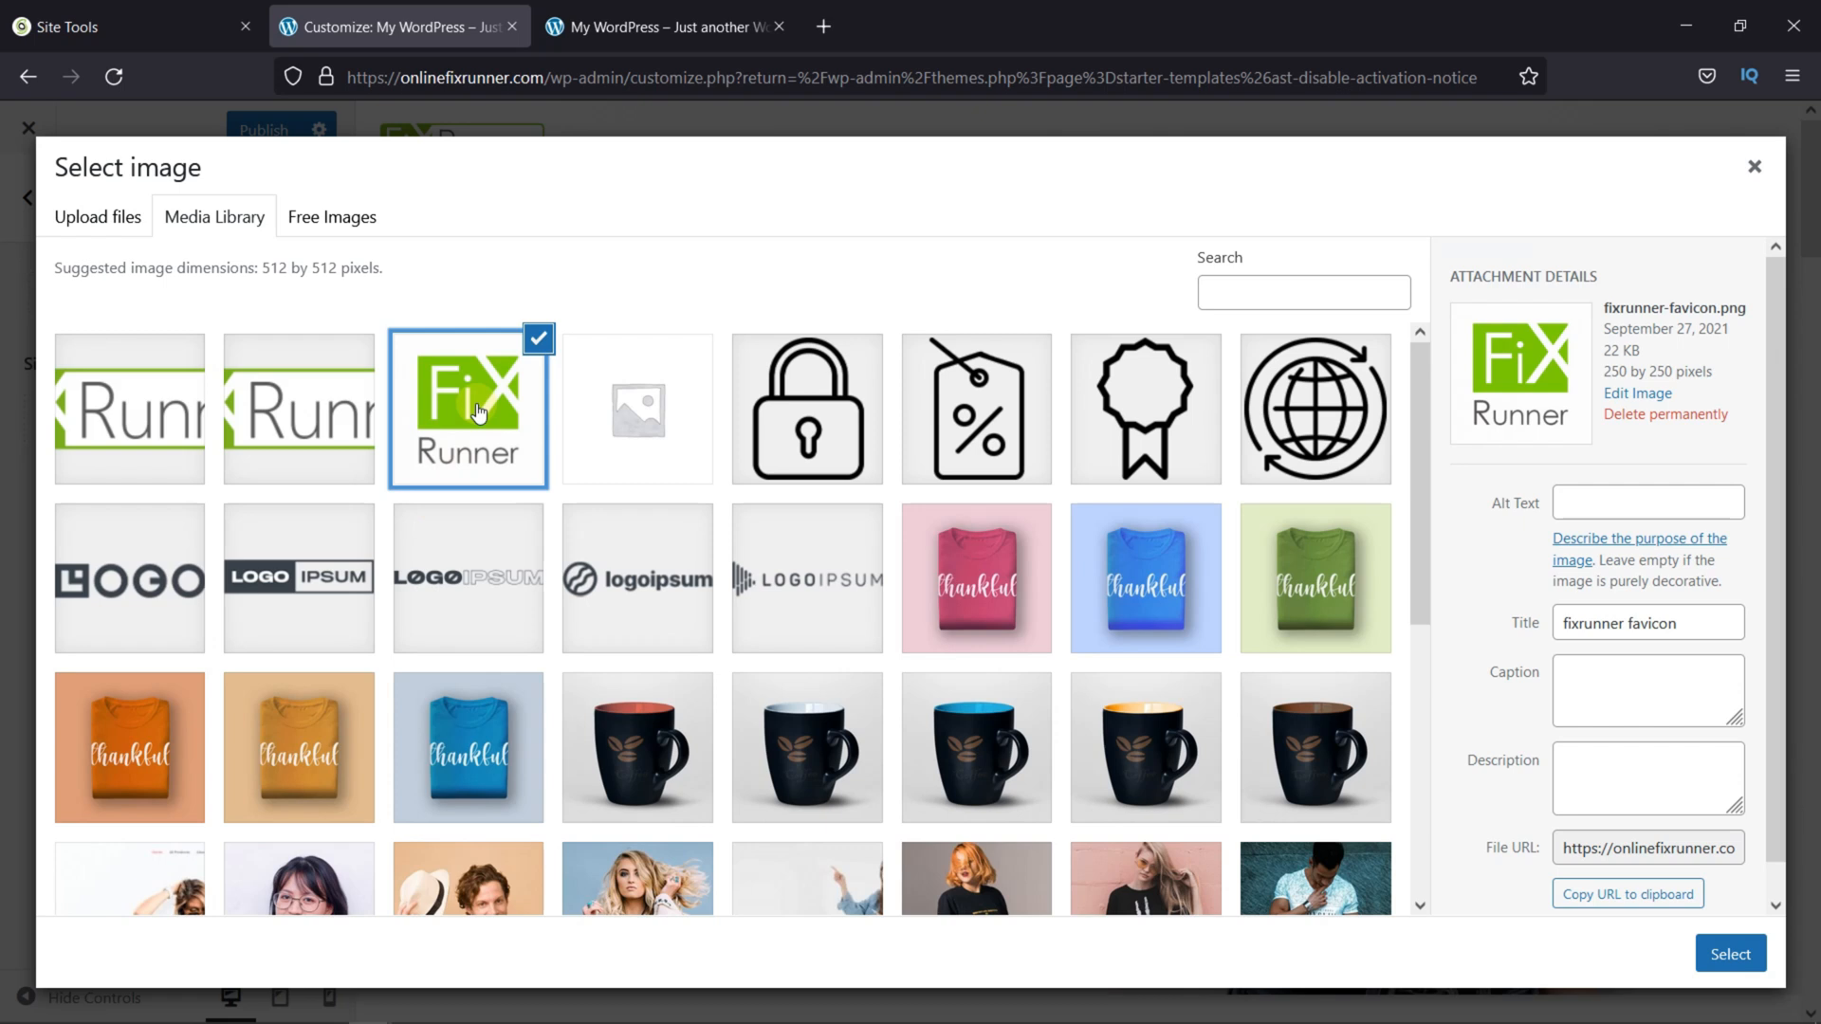
{"action": "left_click", "coordinate": [1732, 956]}
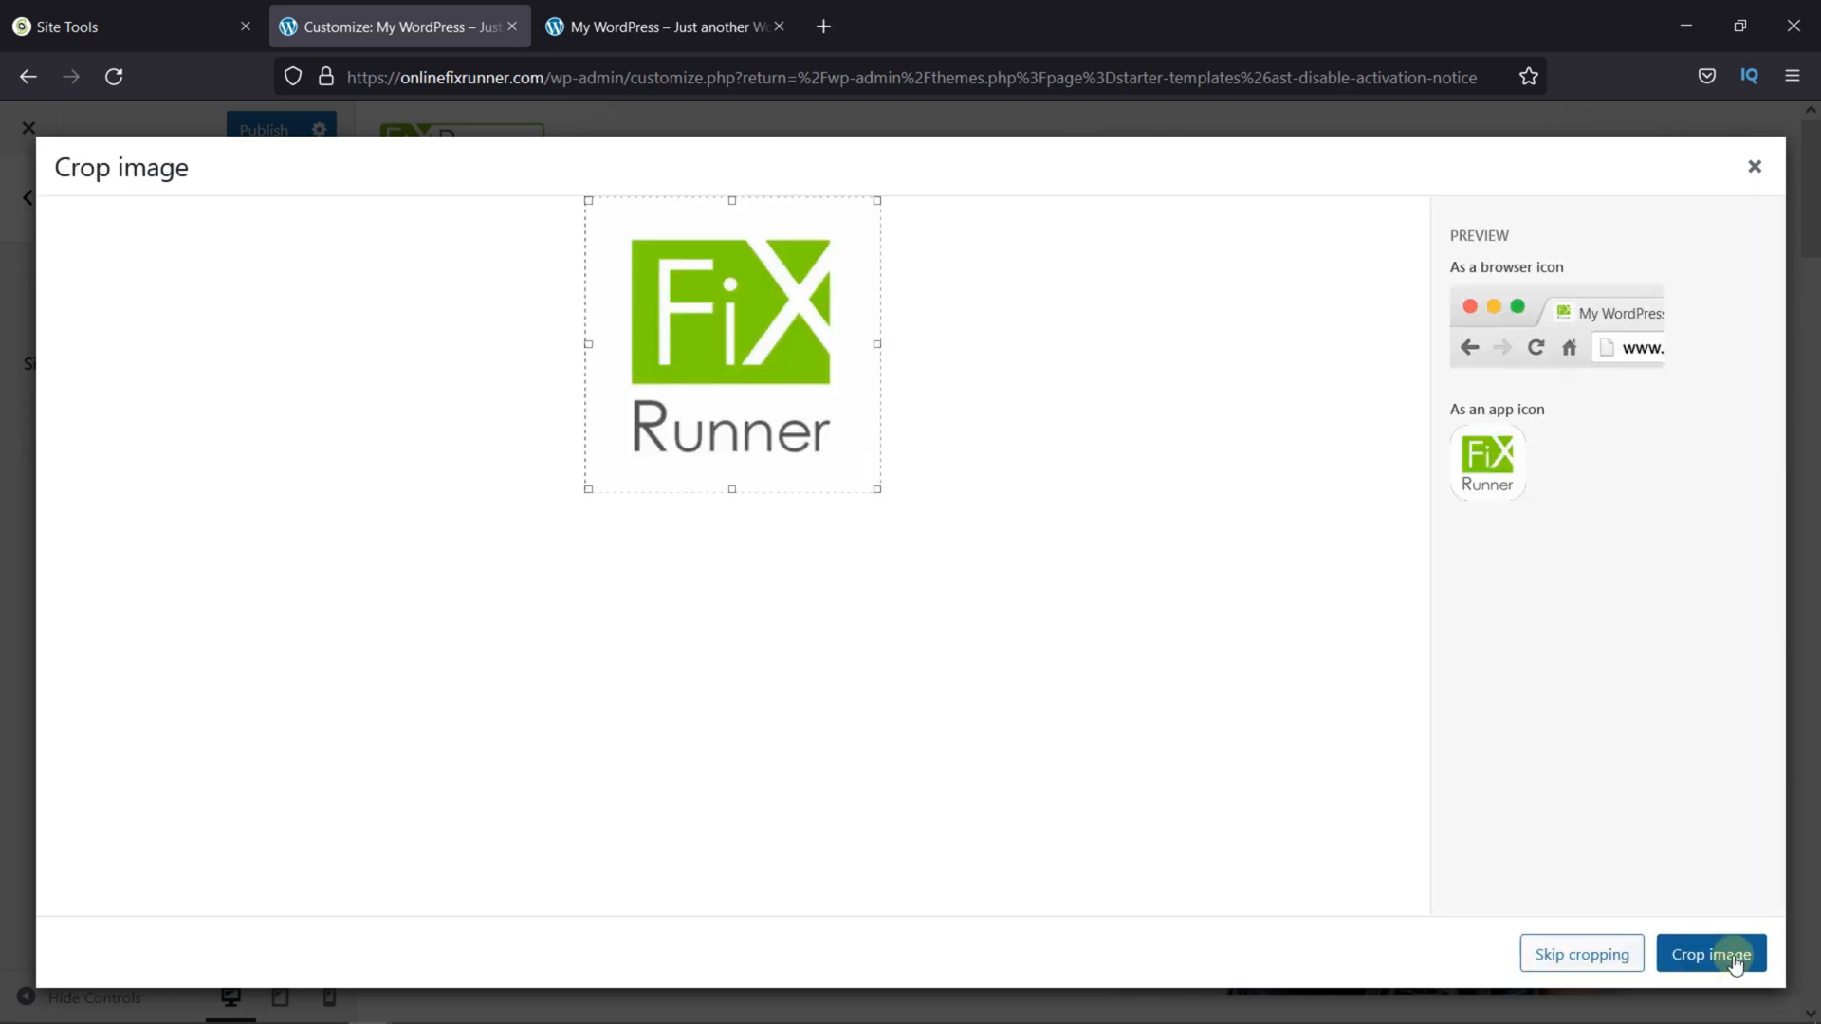
{"action": "left_click", "coordinate": [1733, 956]}
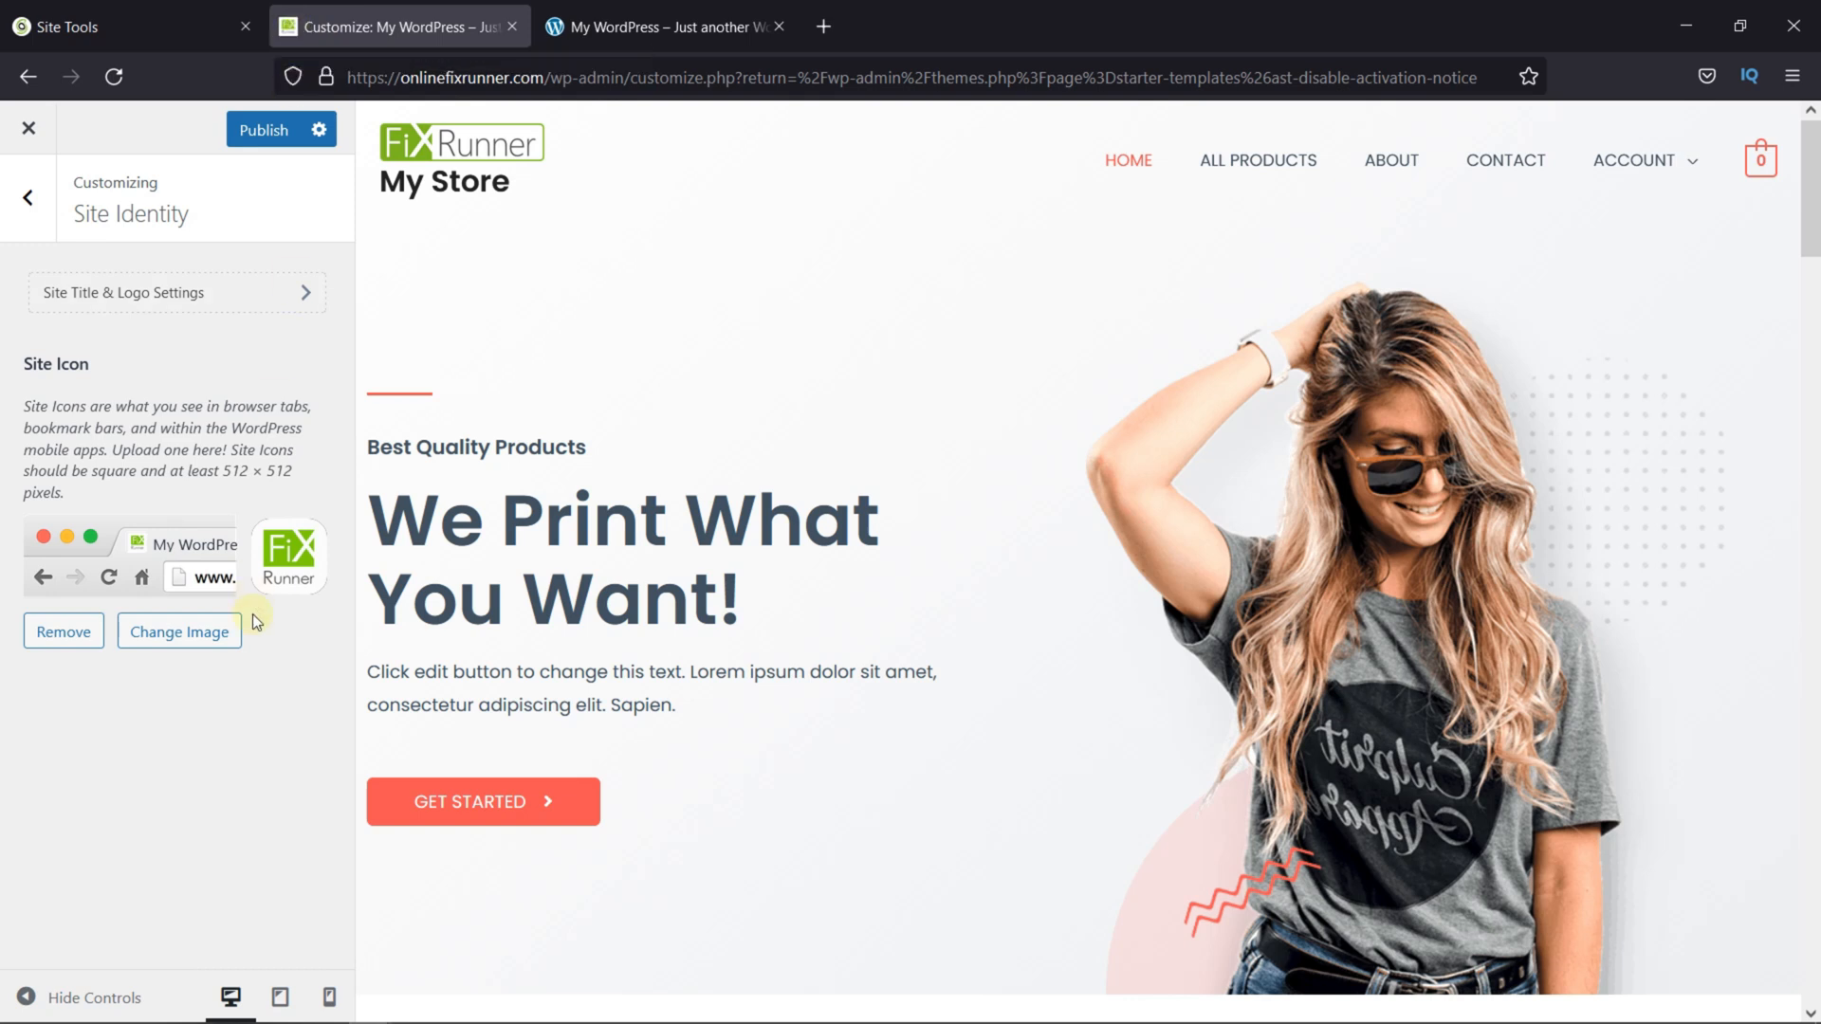
{"action": "left_click", "coordinate": [8, 197]}
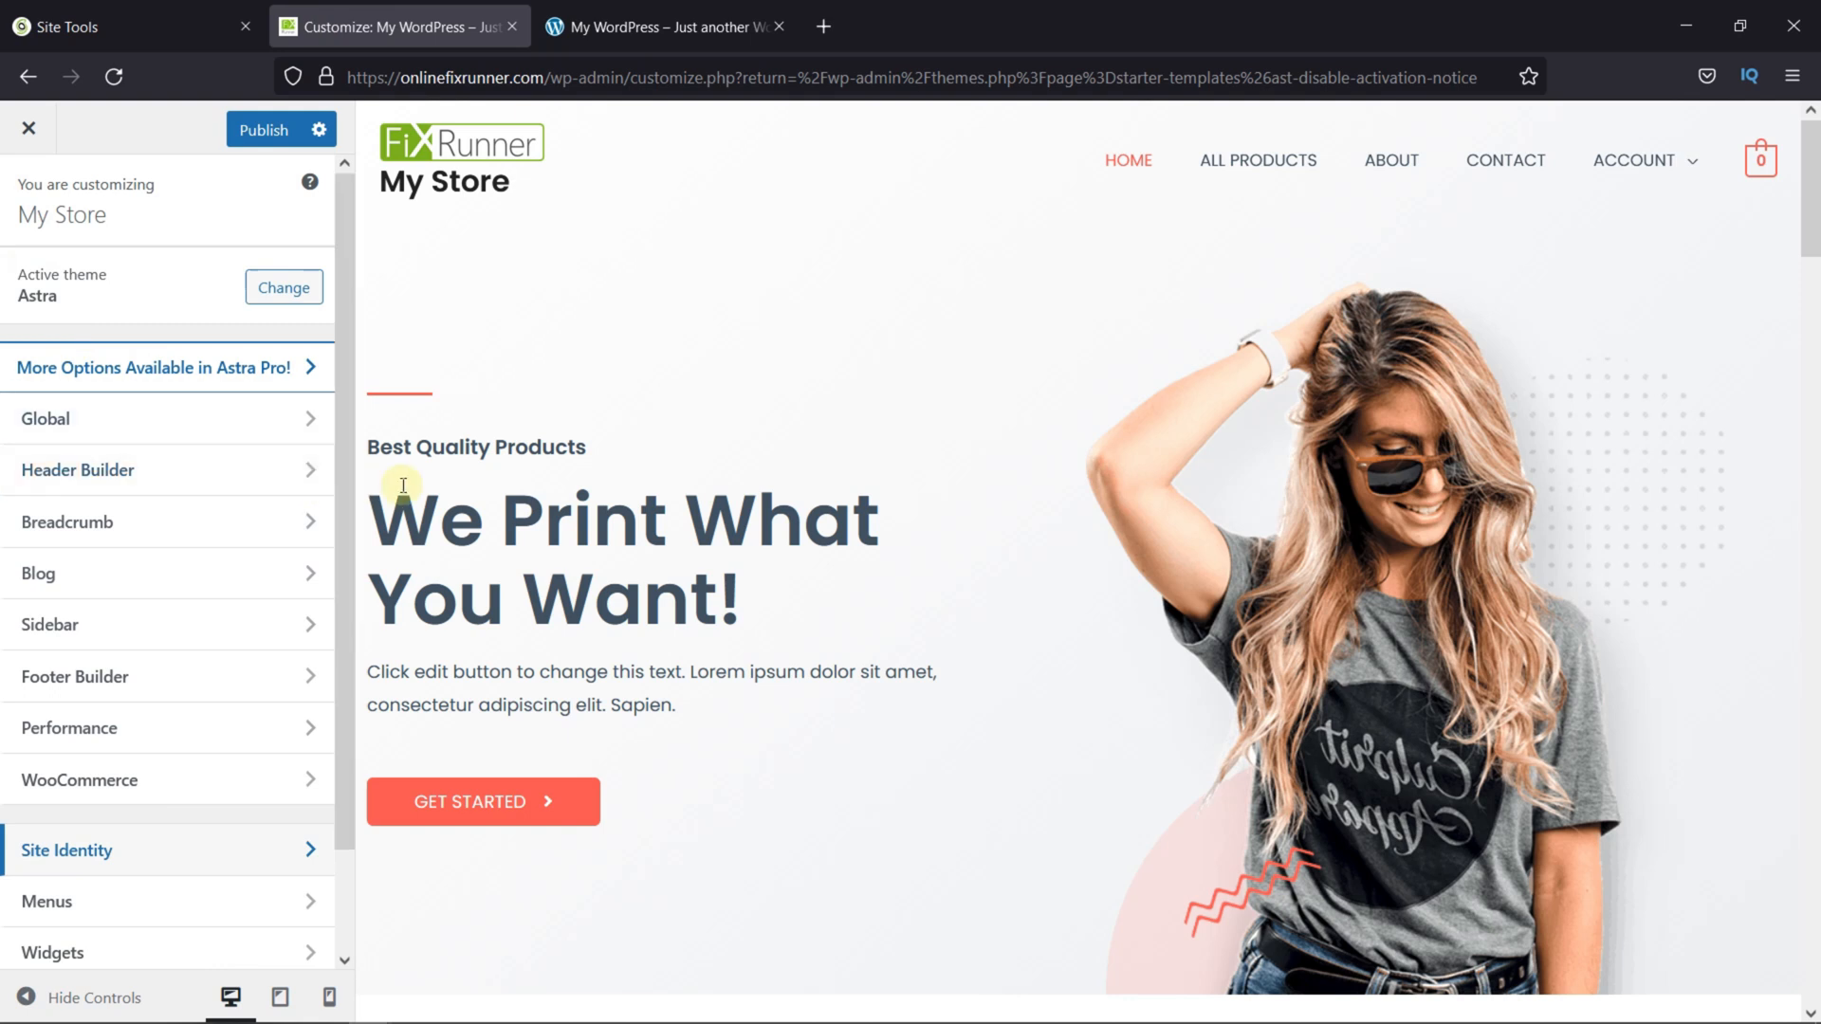
- Open the Breadcrumb settings and load the Black Printed Coffee Mug product page in the preview
{"action": "left_click", "coordinate": [105, 512]}
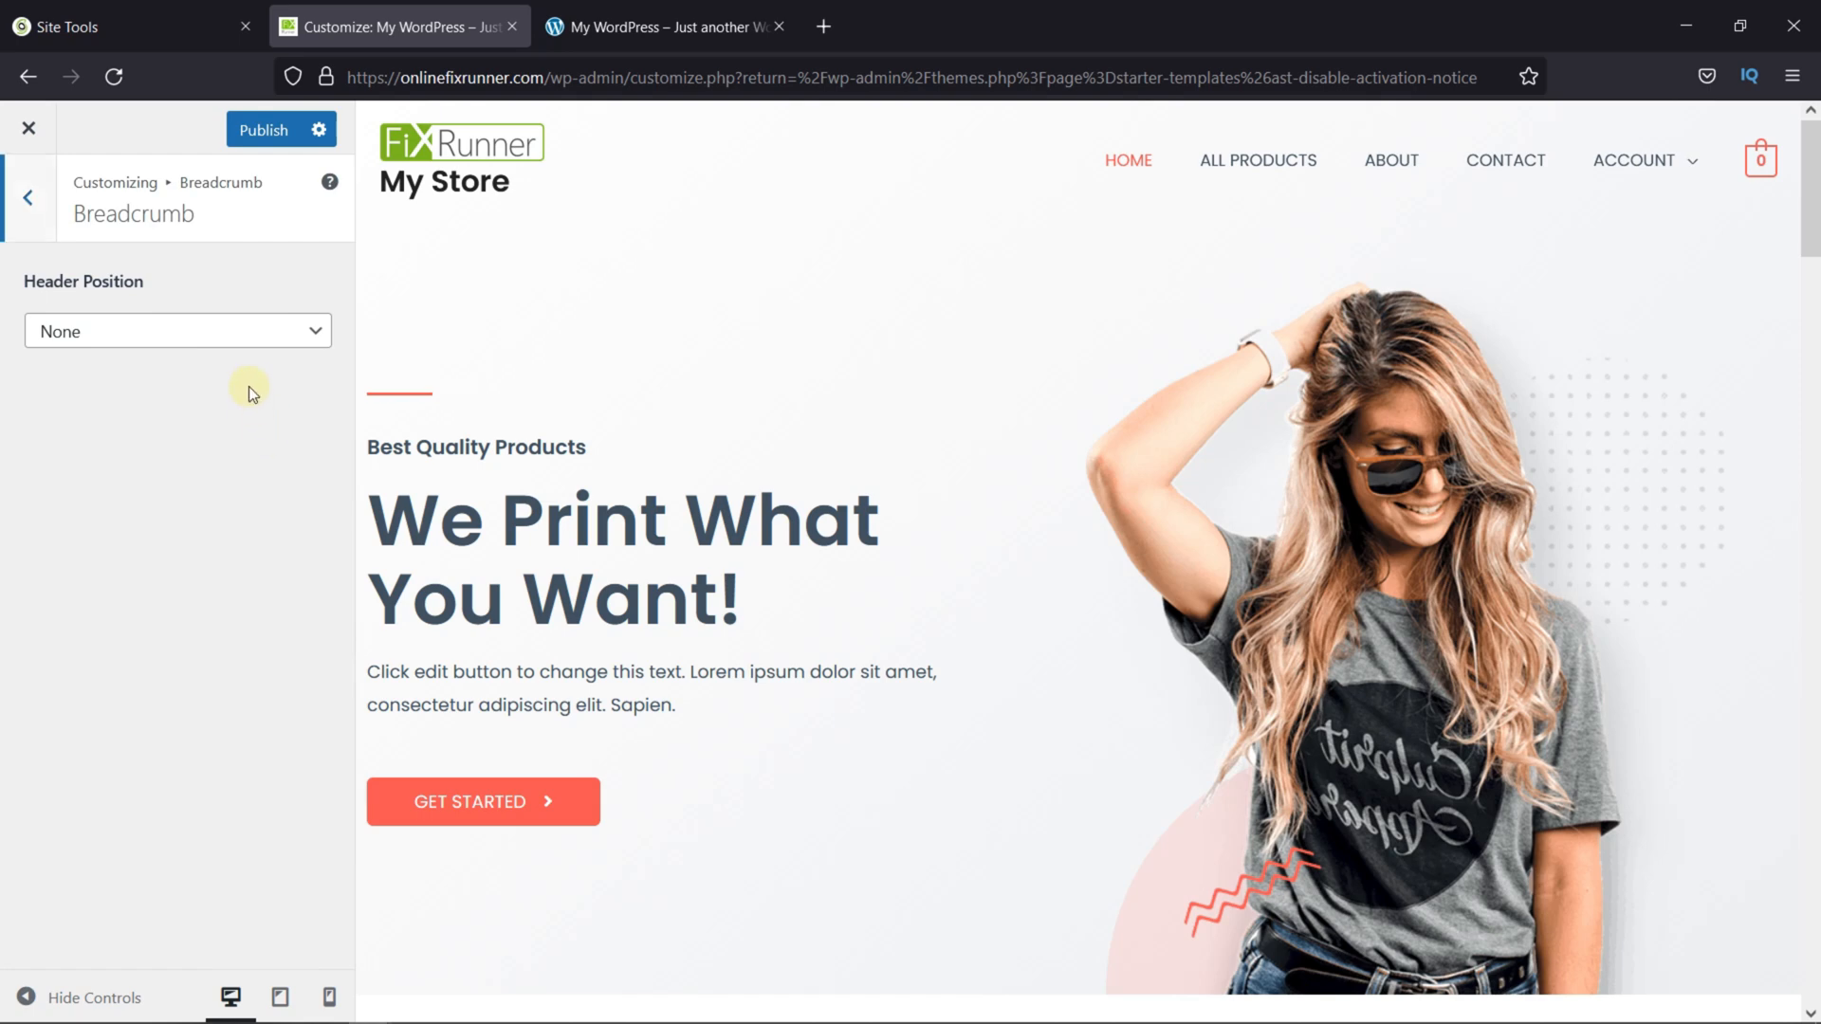
{"action": "scroll", "coordinate": [793, 576], "scroll_direction": "down", "scroll_amount": 10}
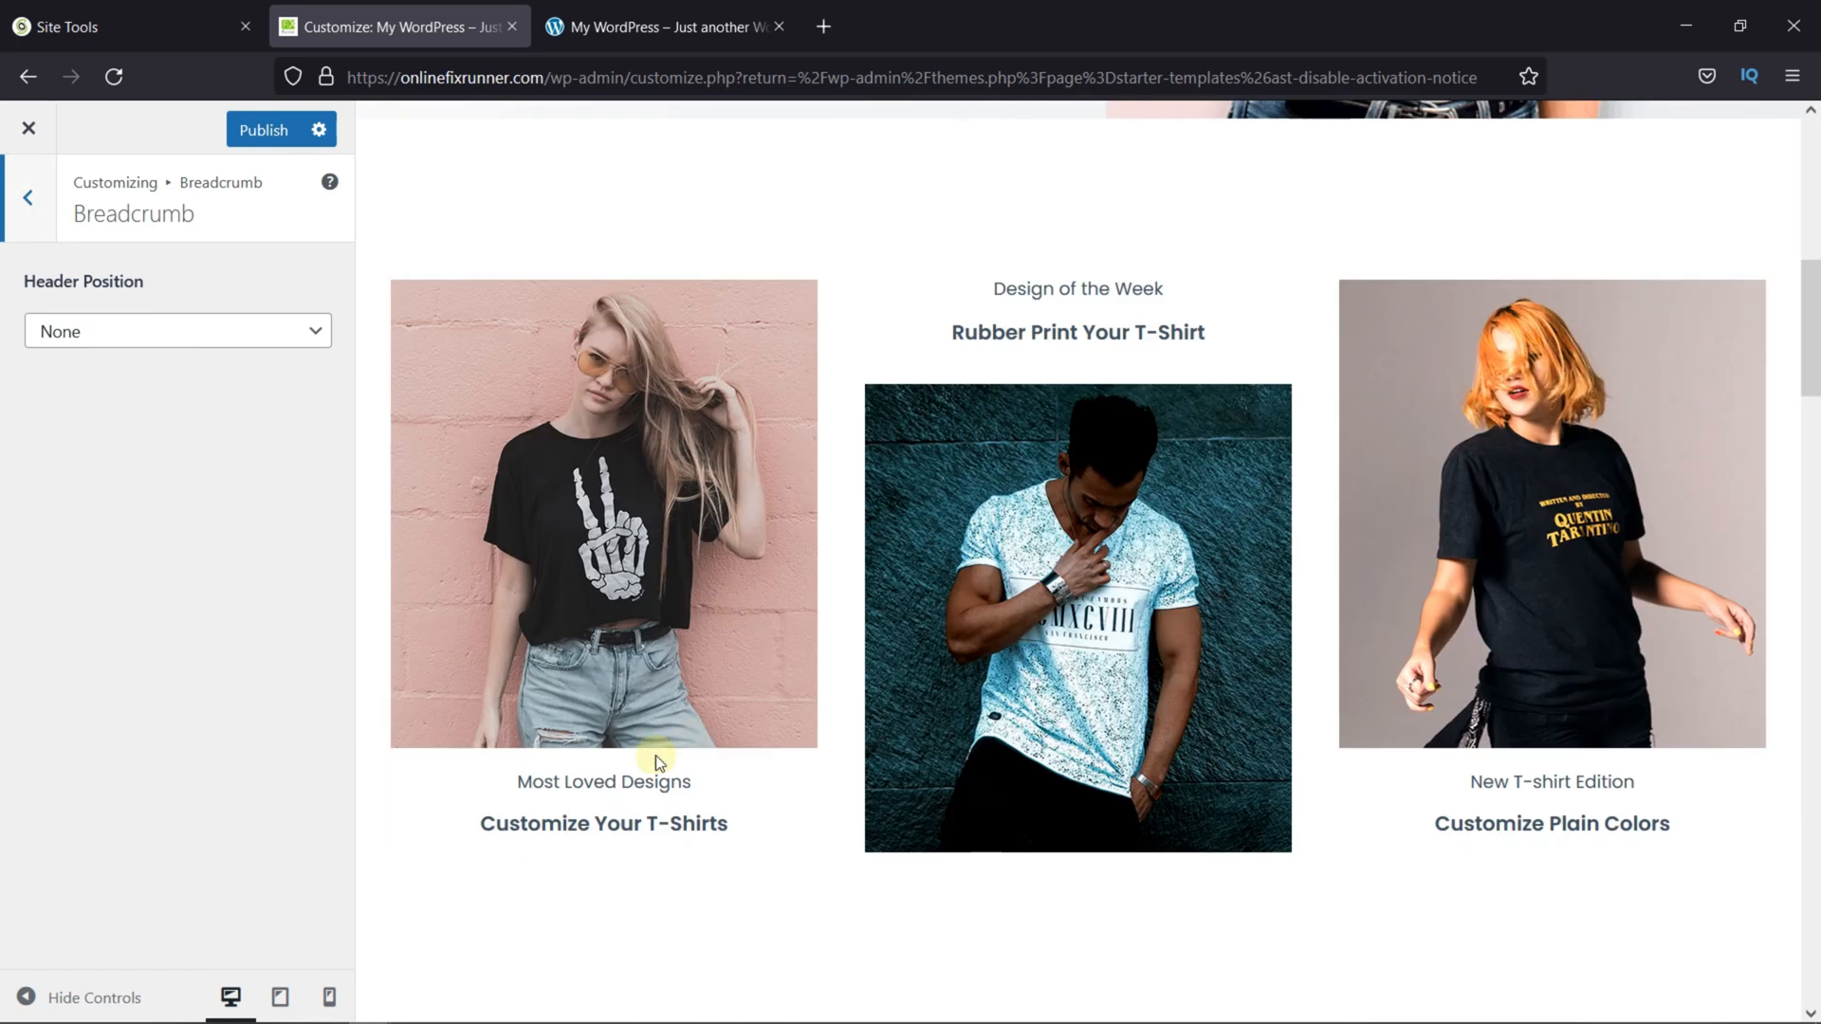
{"action": "scroll", "coordinate": [612, 773], "scroll_direction": "down", "scroll_amount": 10}
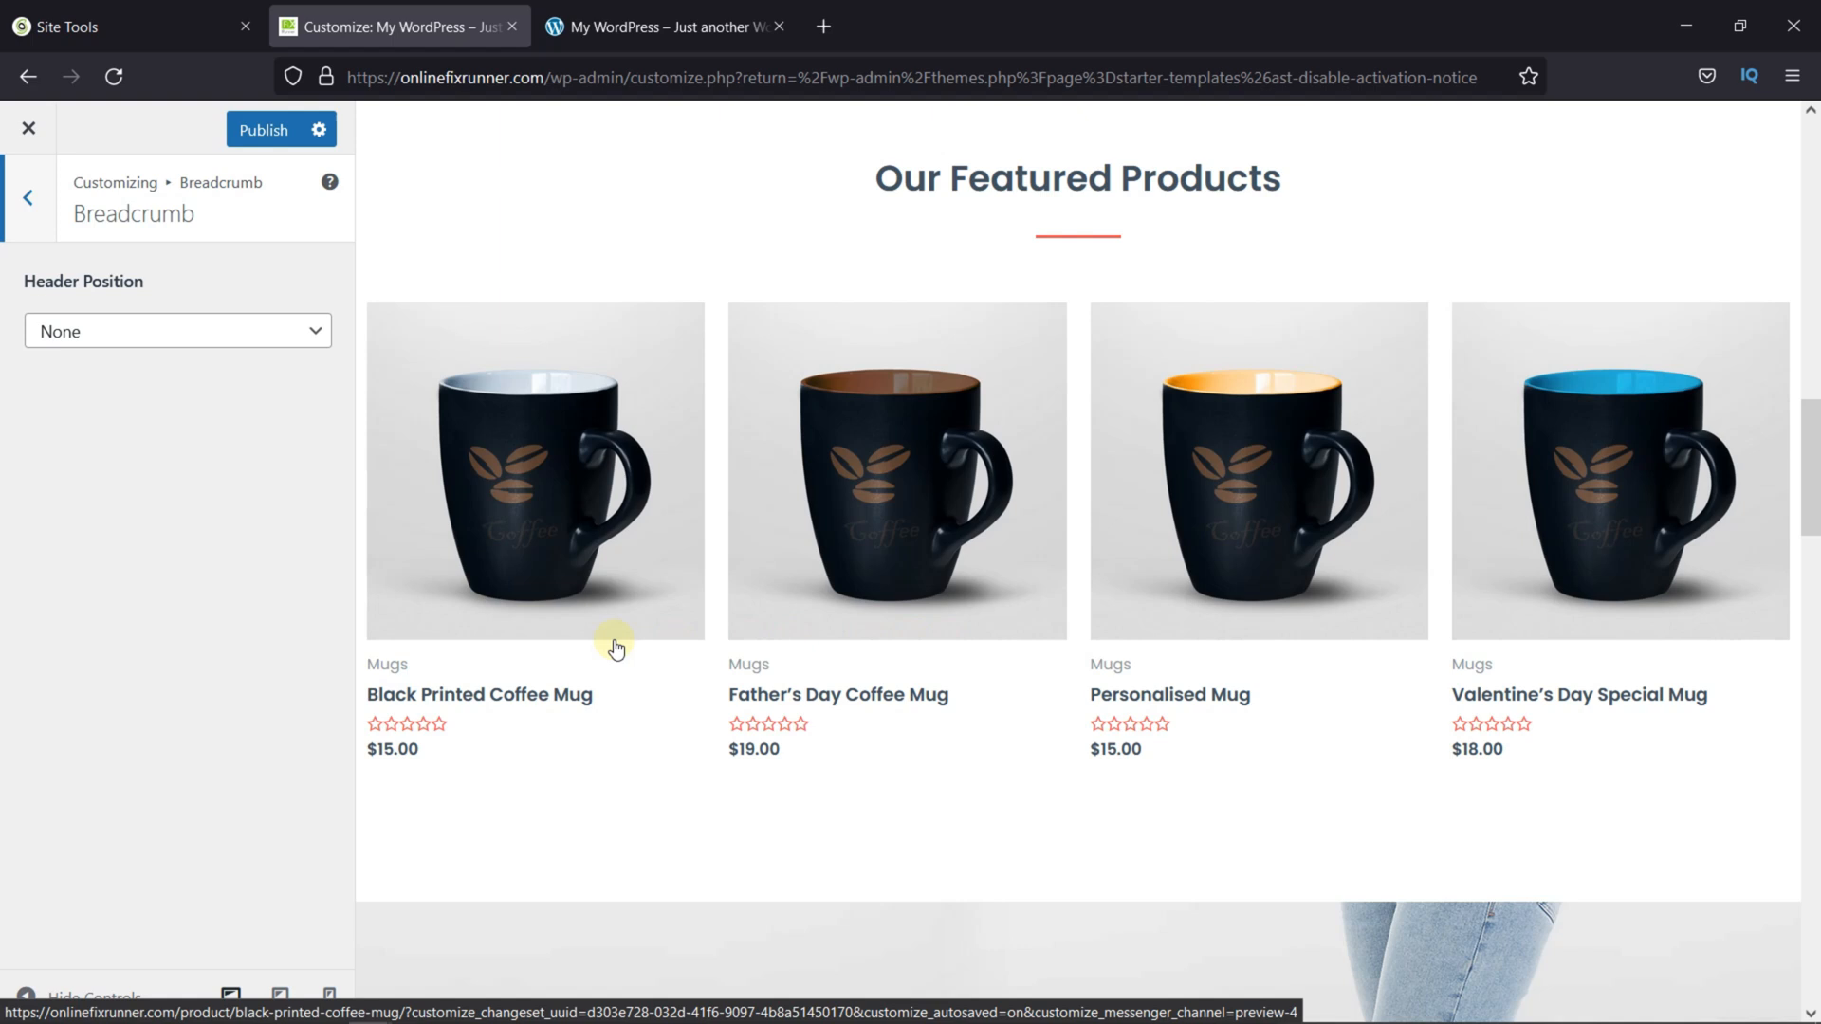
{"action": "left_click", "coordinate": [494, 588]}
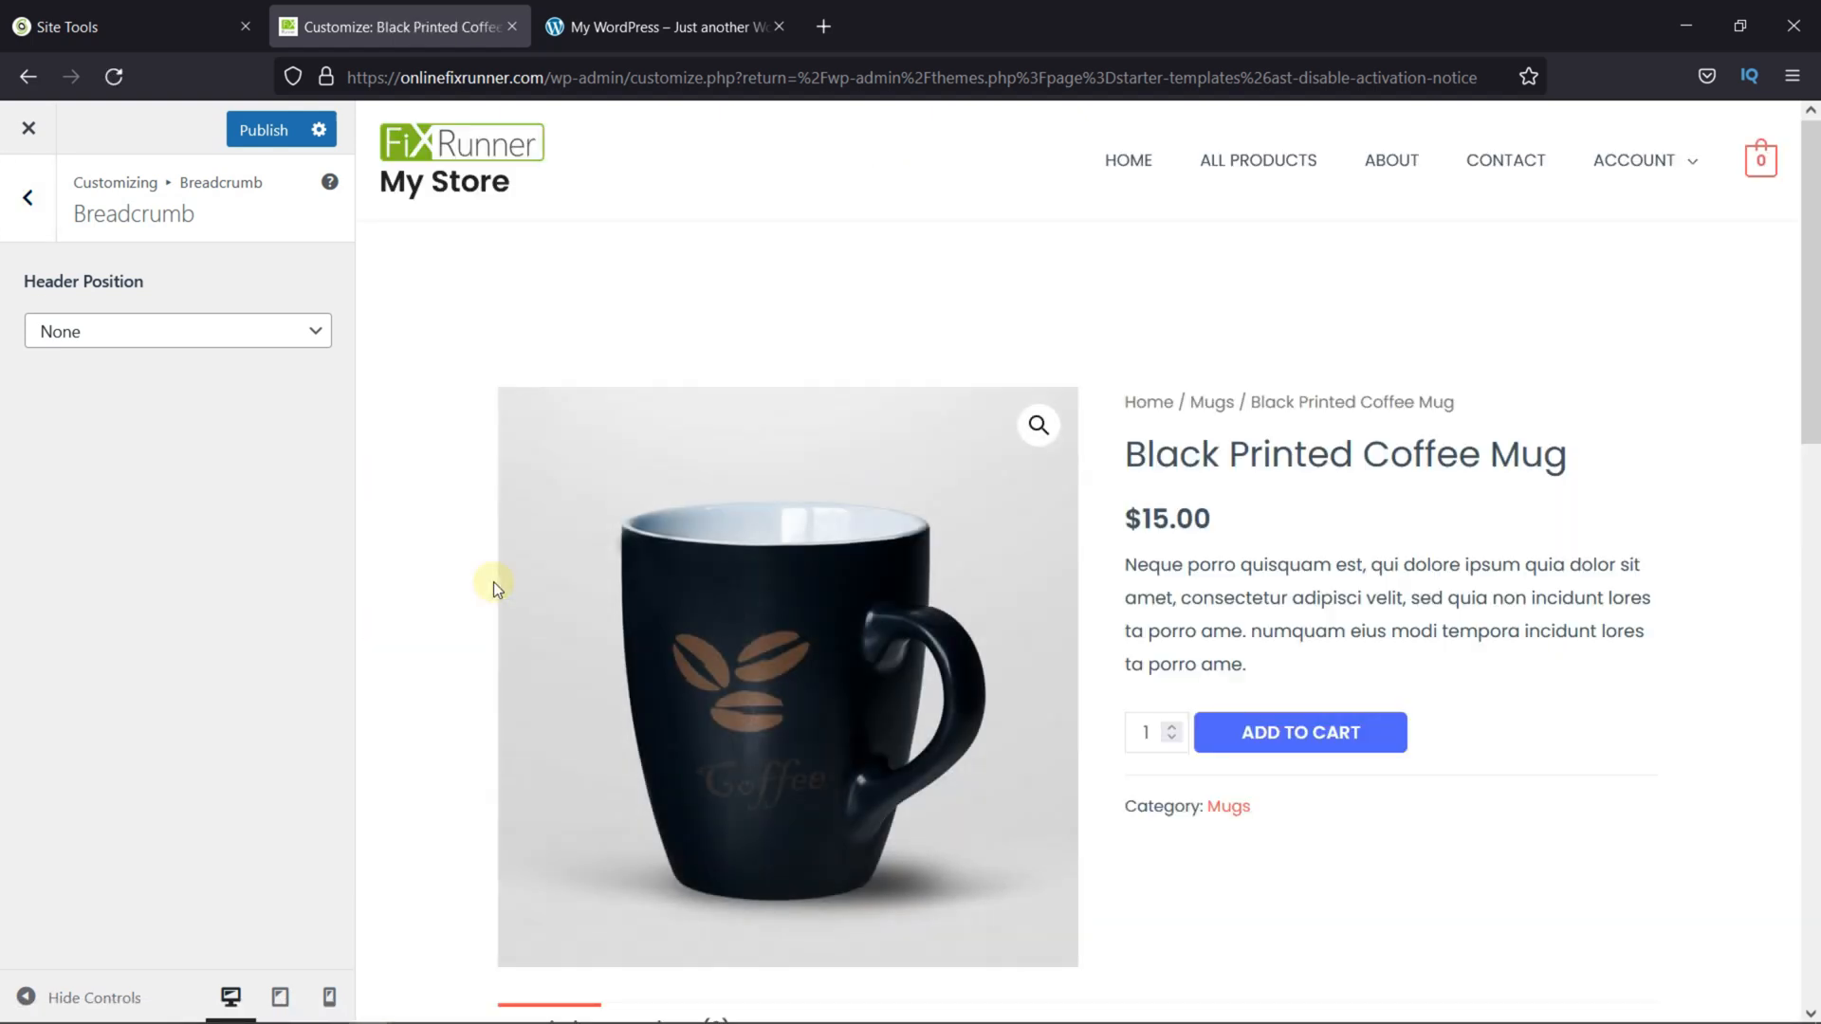
- Try breadcrumb header positions Before Title and After Header, then leave it at None
{"action": "left_click", "coordinate": [178, 351]}
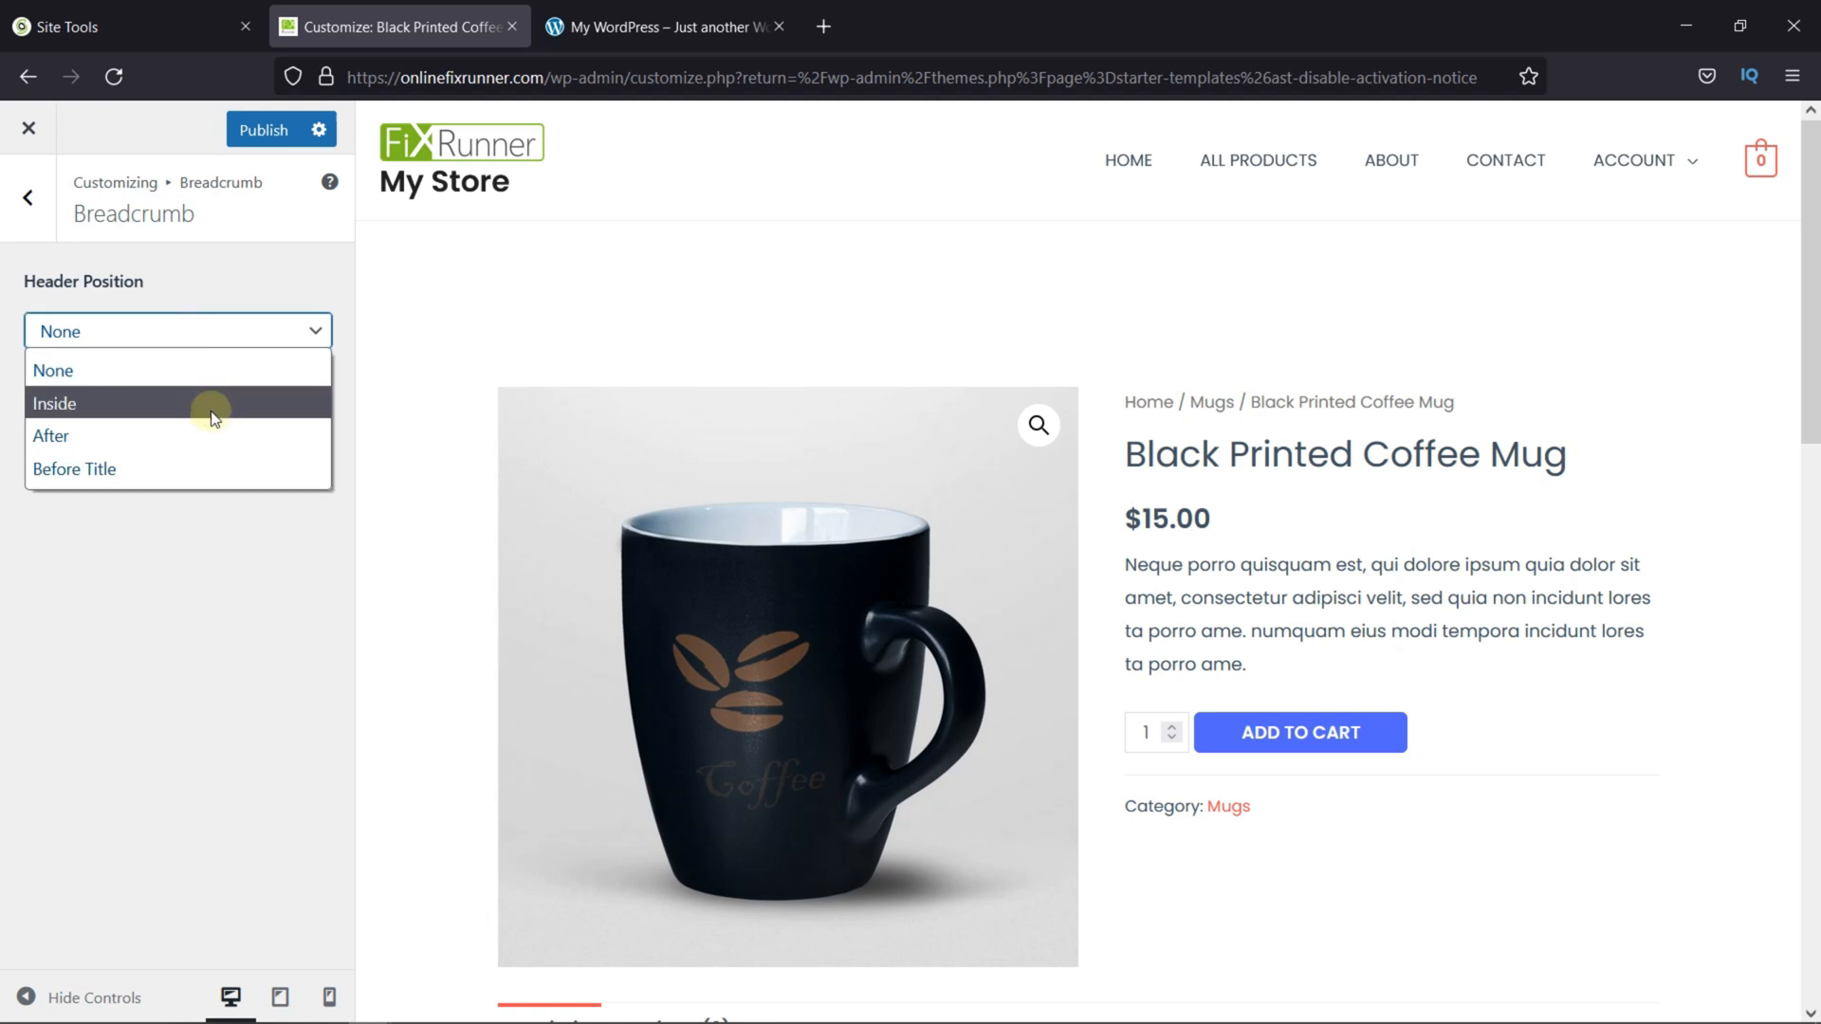
{"action": "left_click", "coordinate": [201, 468]}
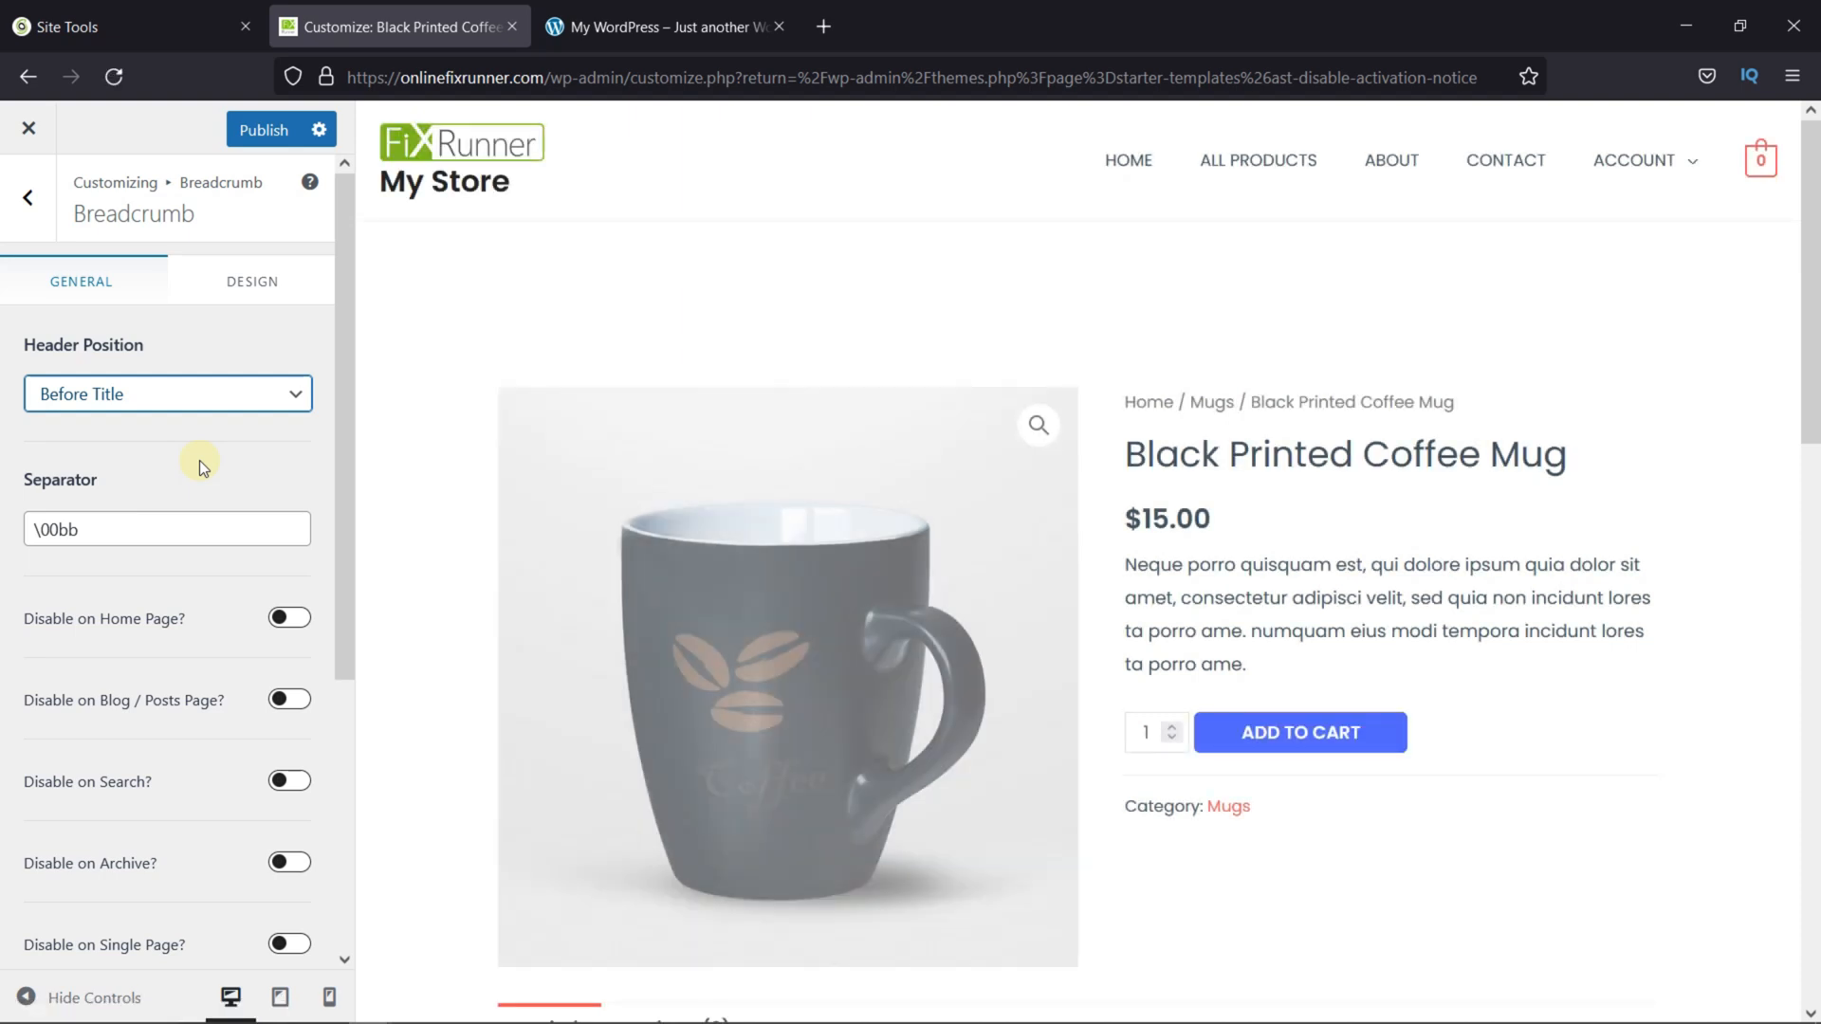
{"action": "left_click", "coordinate": [187, 399]}
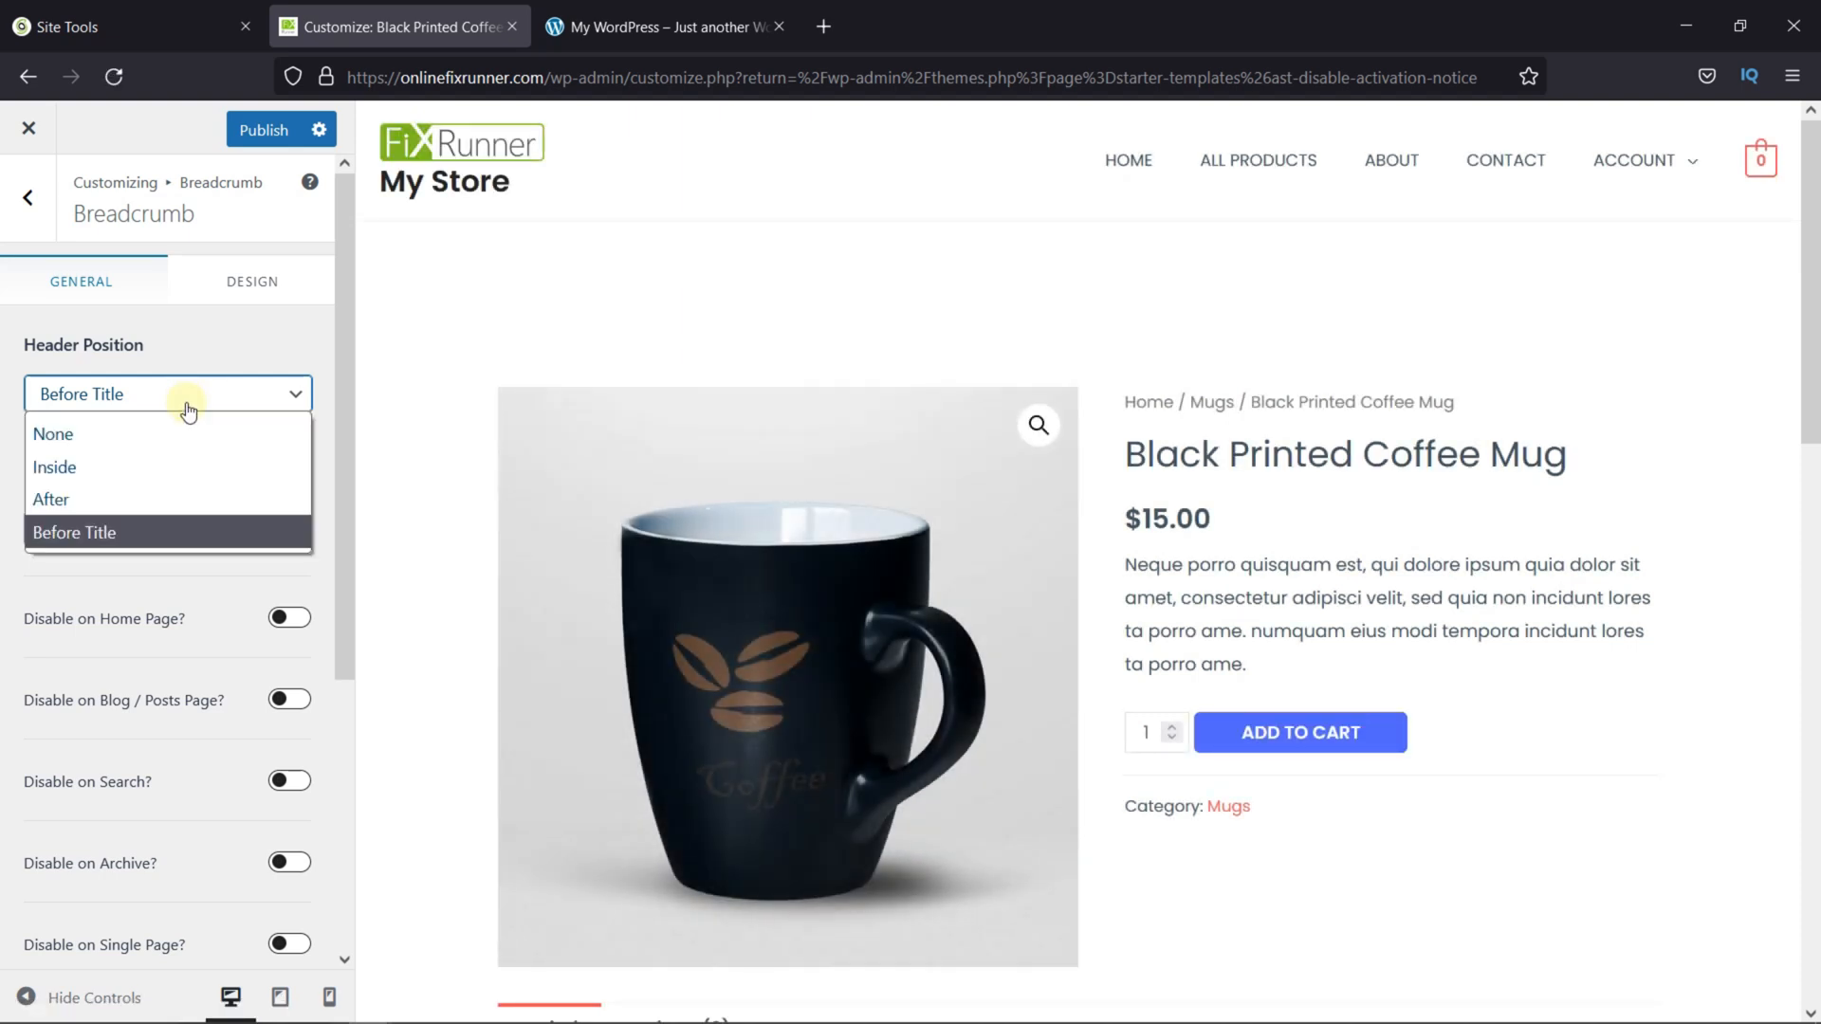
{"action": "left_click", "coordinate": [161, 500]}
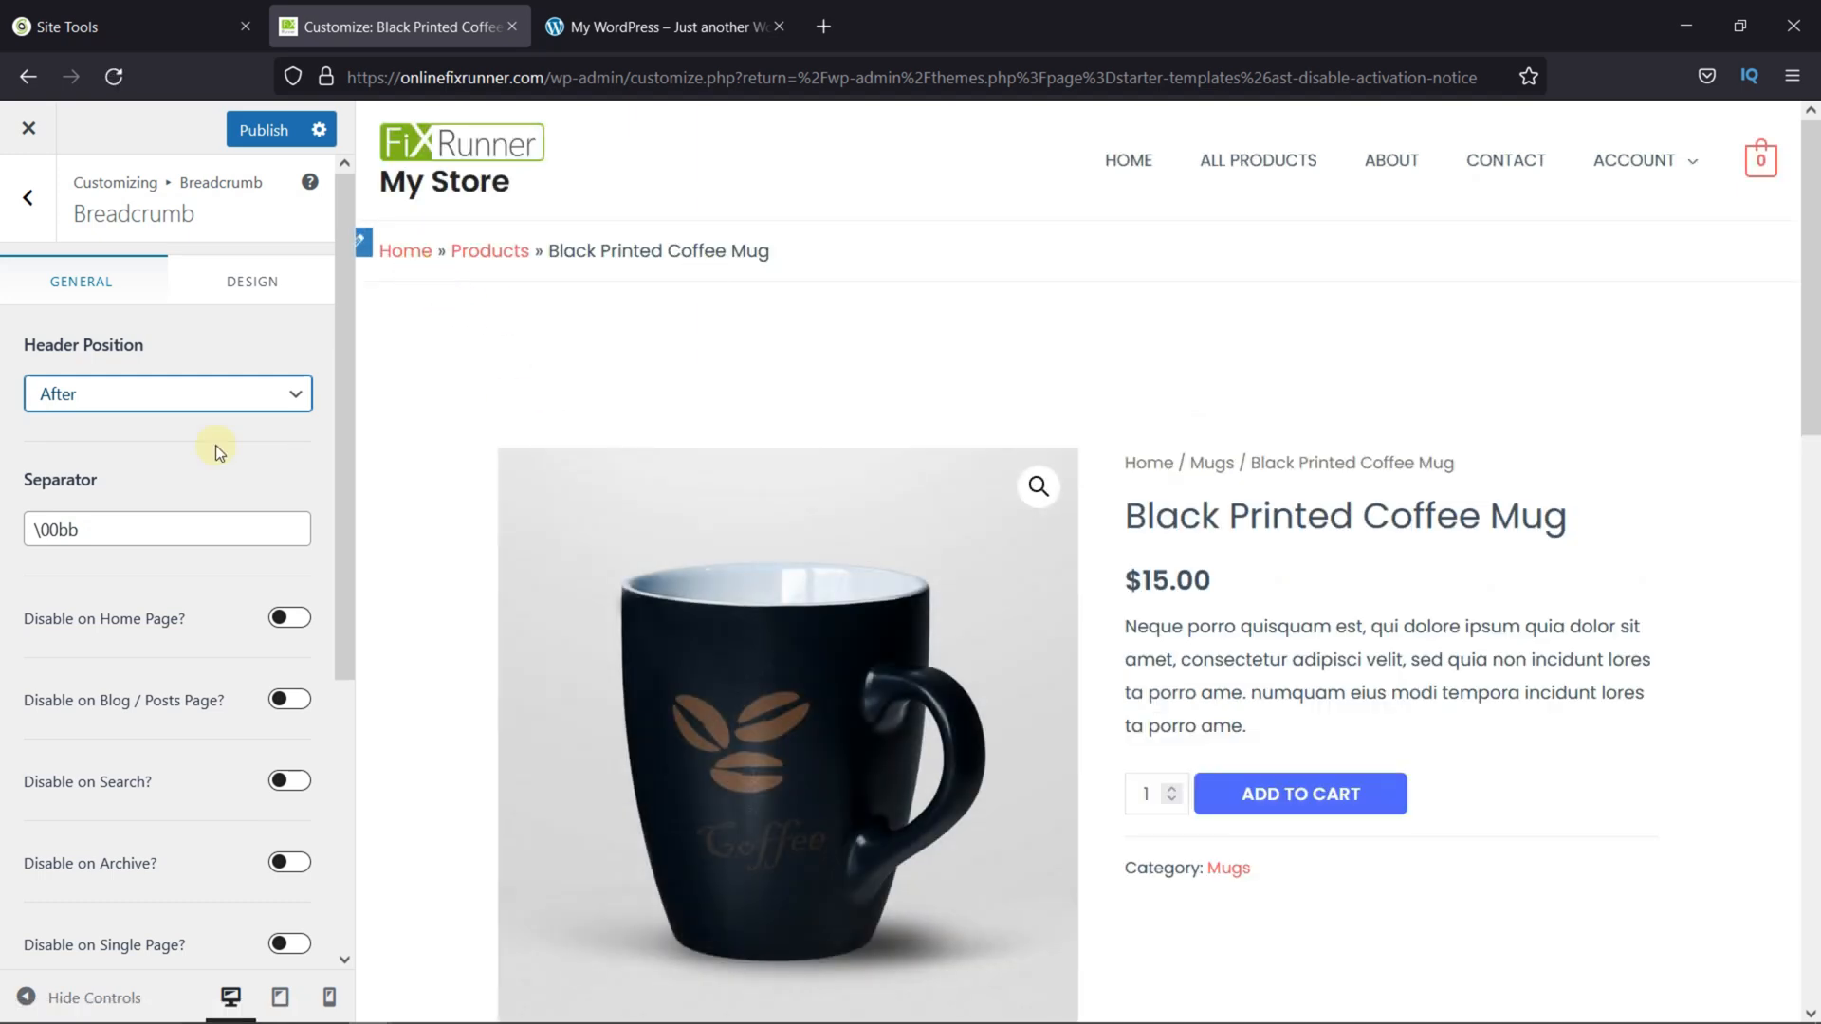
{"action": "left_click", "coordinate": [193, 410]}
{"action": "left_click", "coordinate": [158, 425]}
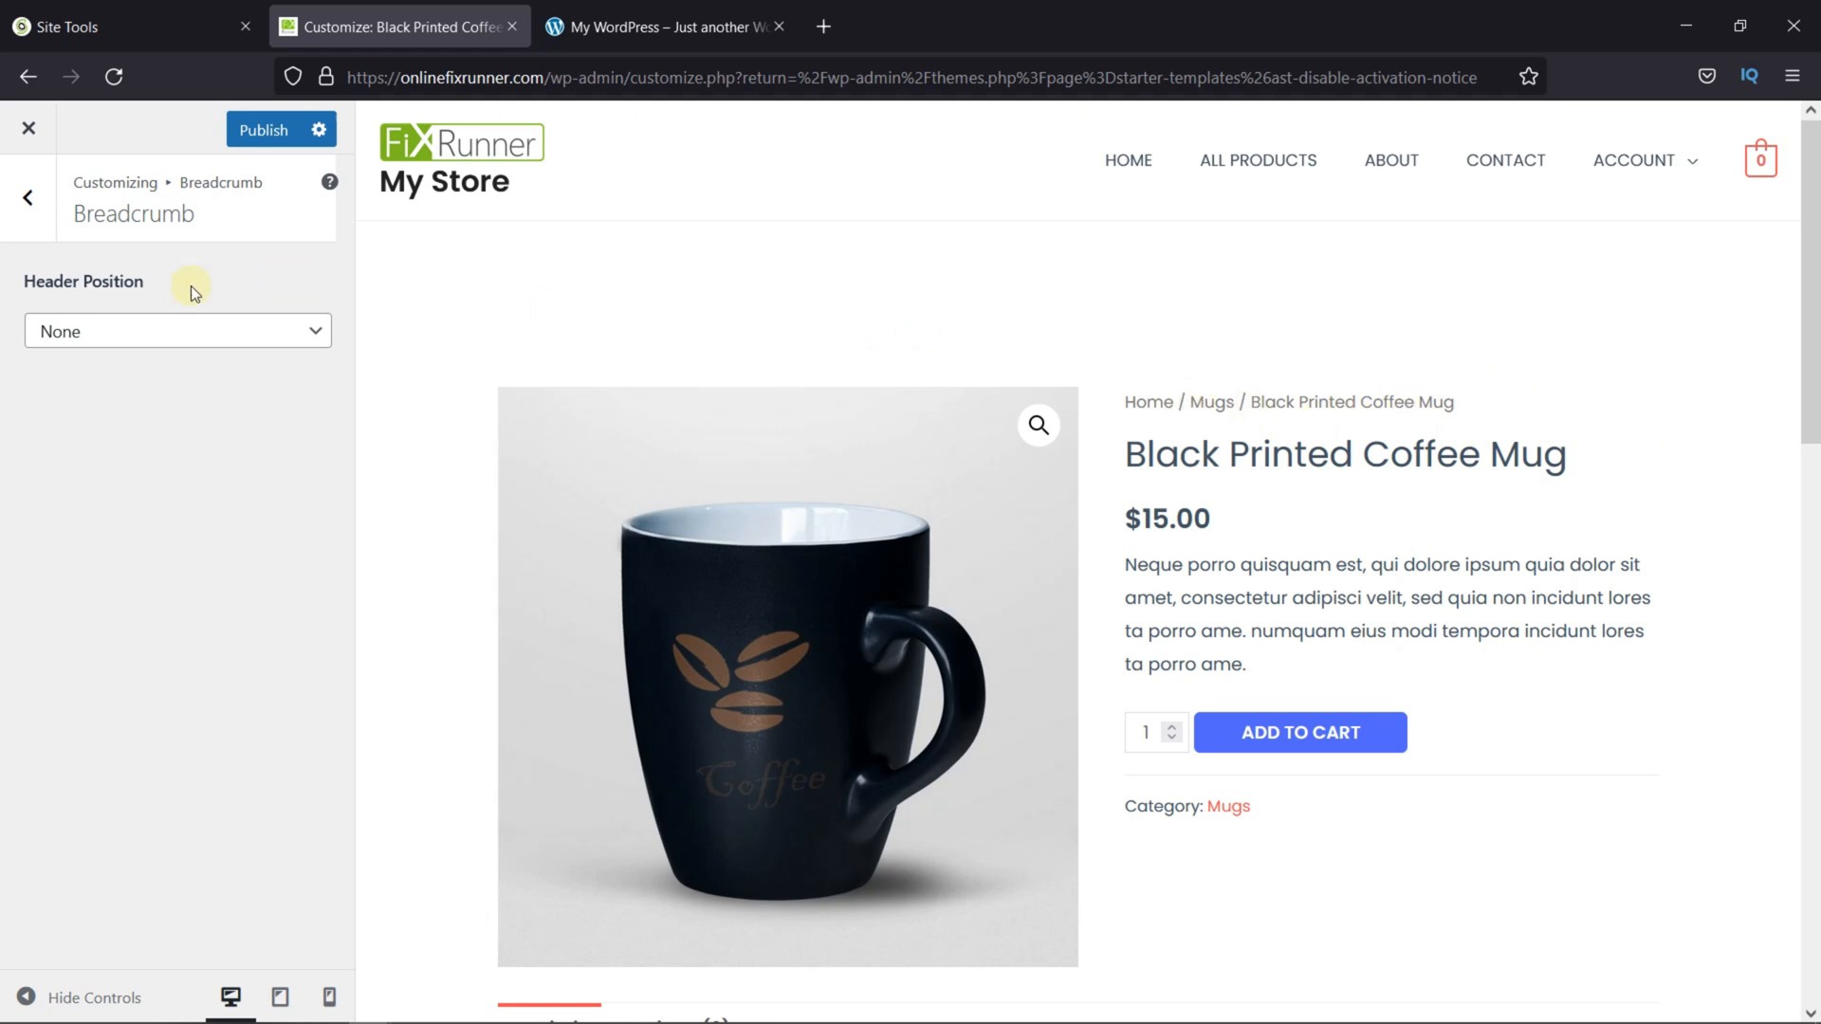
{"action": "left_click", "coordinate": [48, 217]}
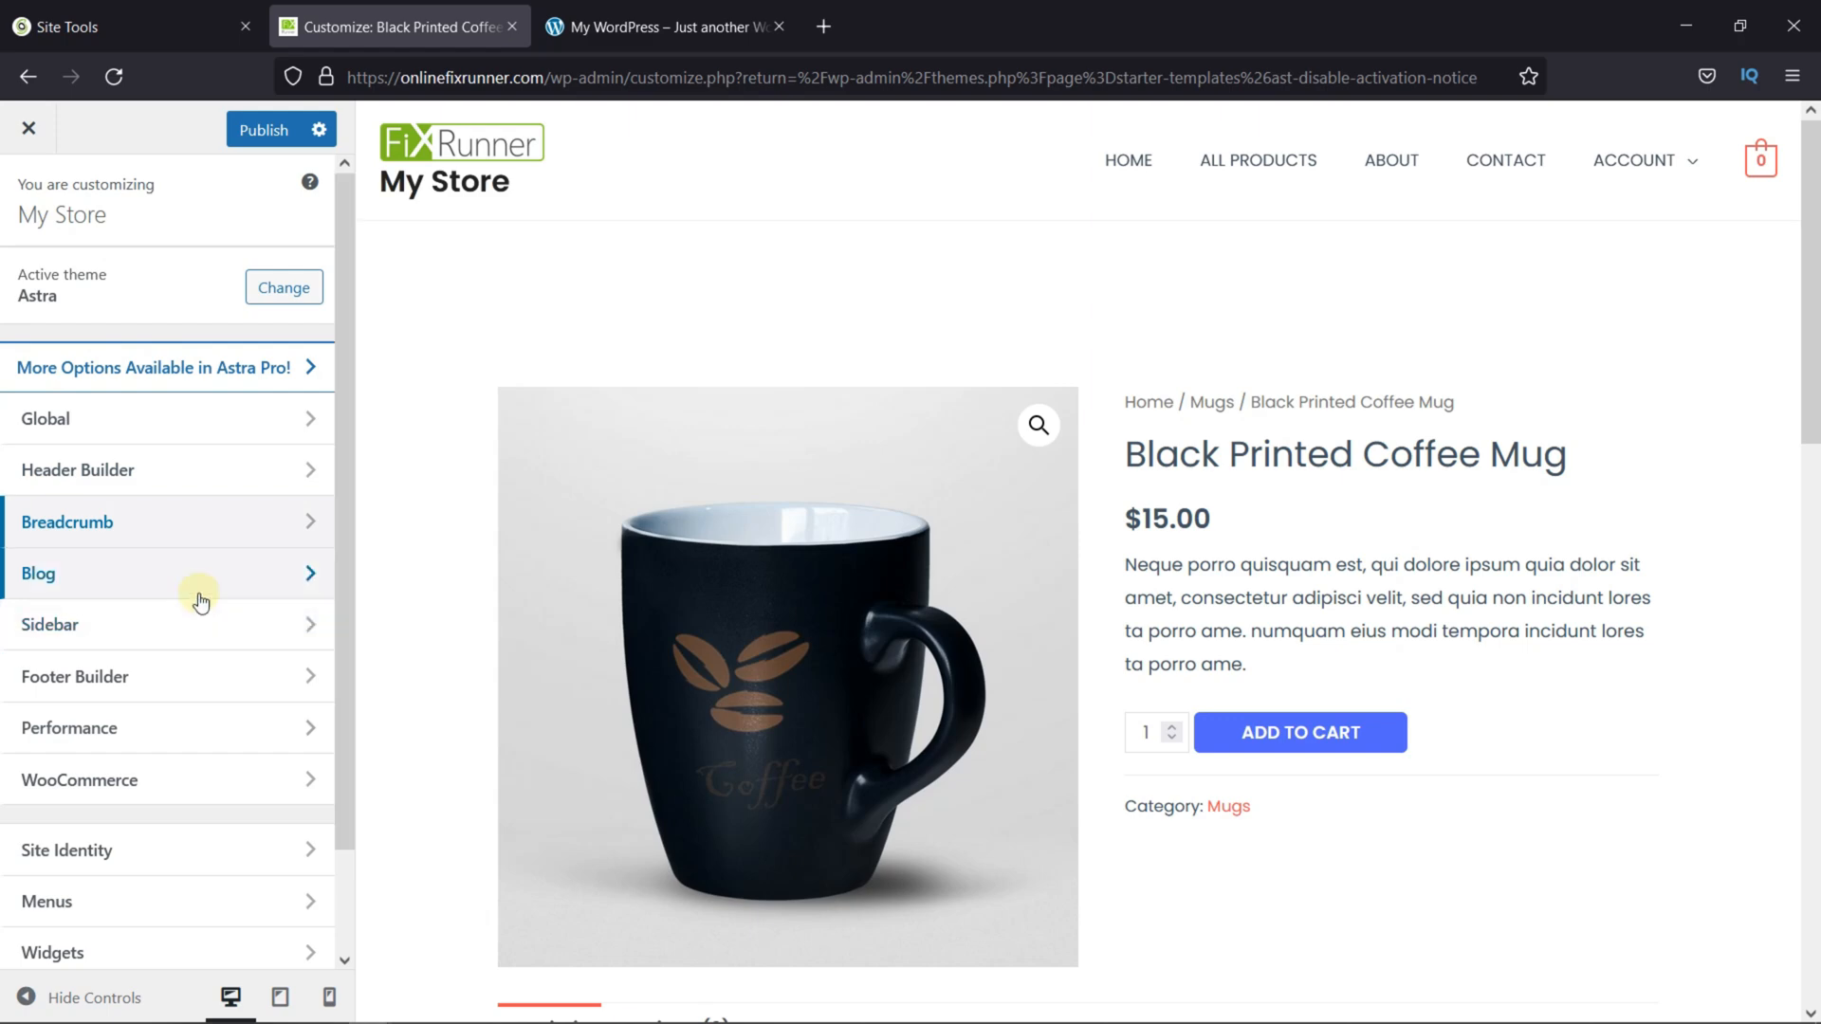
- Browse the Footer Builder, footer Social Icons and Performance settings, then open the WooCommerce sections
{"action": "left_click", "coordinate": [217, 687]}
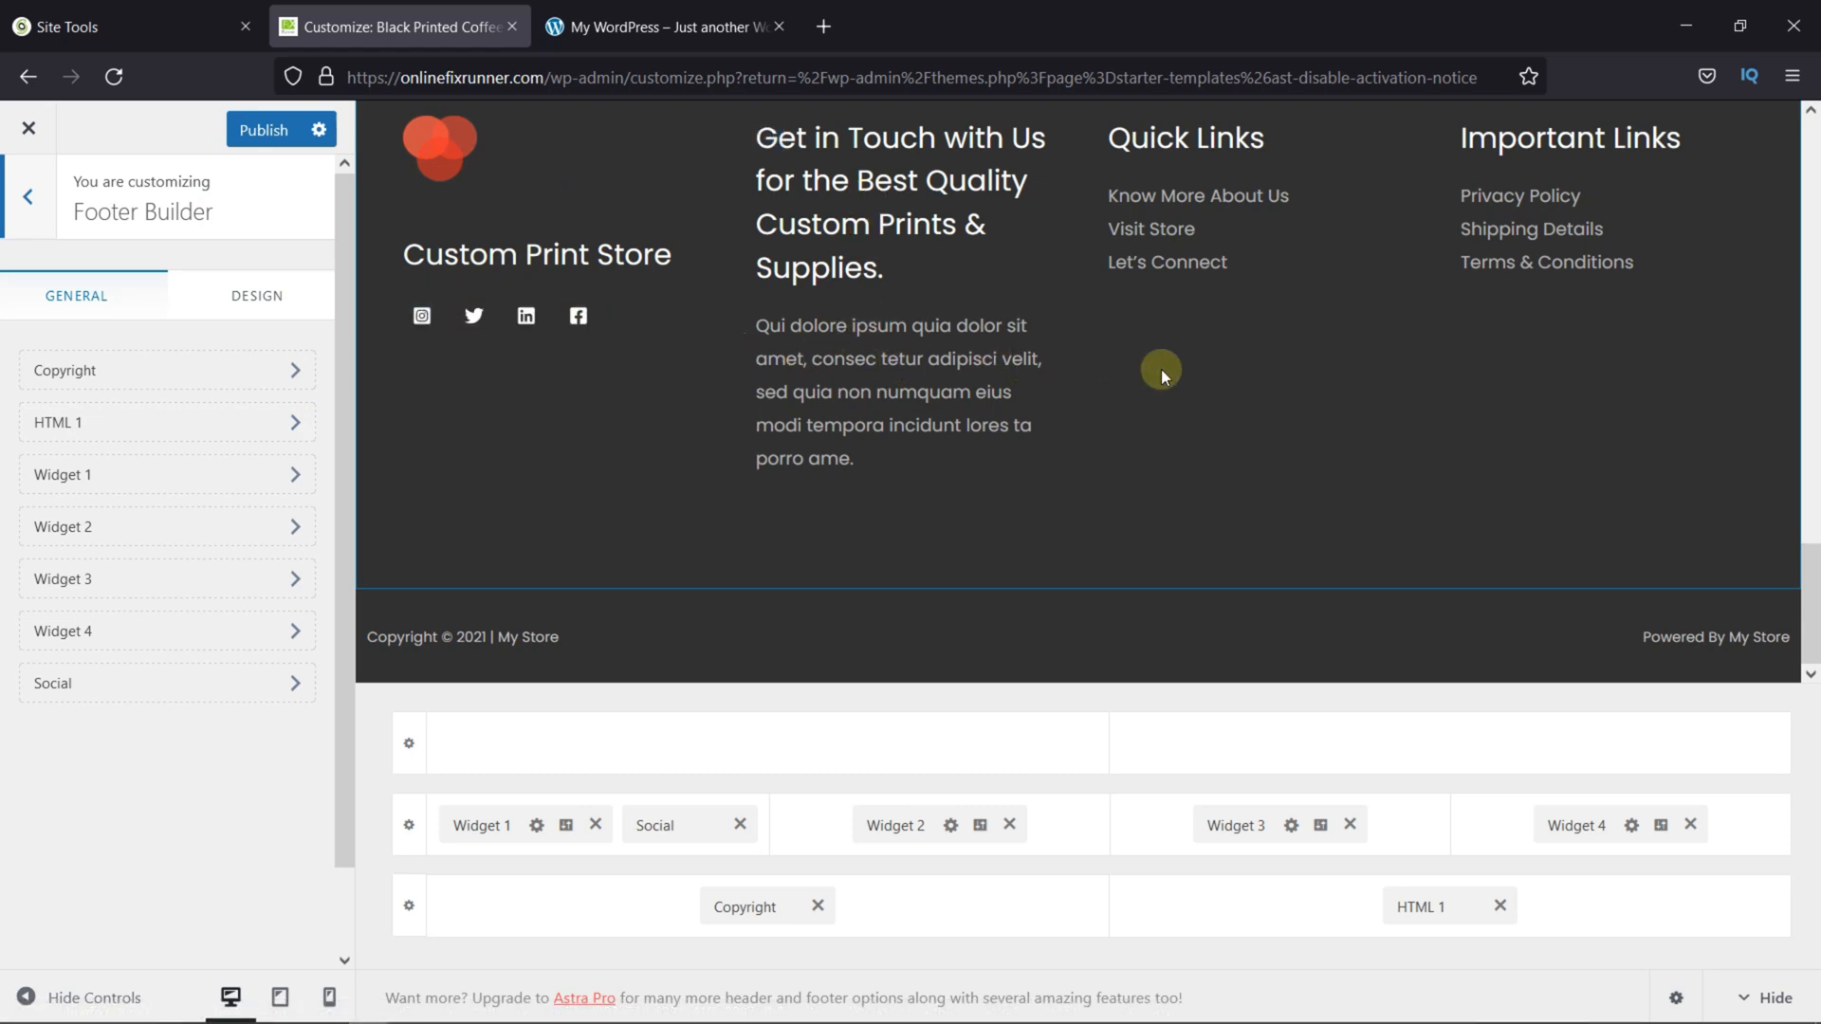
{"action": "scroll", "coordinate": [1294, 486], "scroll_direction": "up", "scroll_amount": 2}
{"action": "scroll", "coordinate": [1298, 485], "scroll_direction": "down", "scroll_amount": 1}
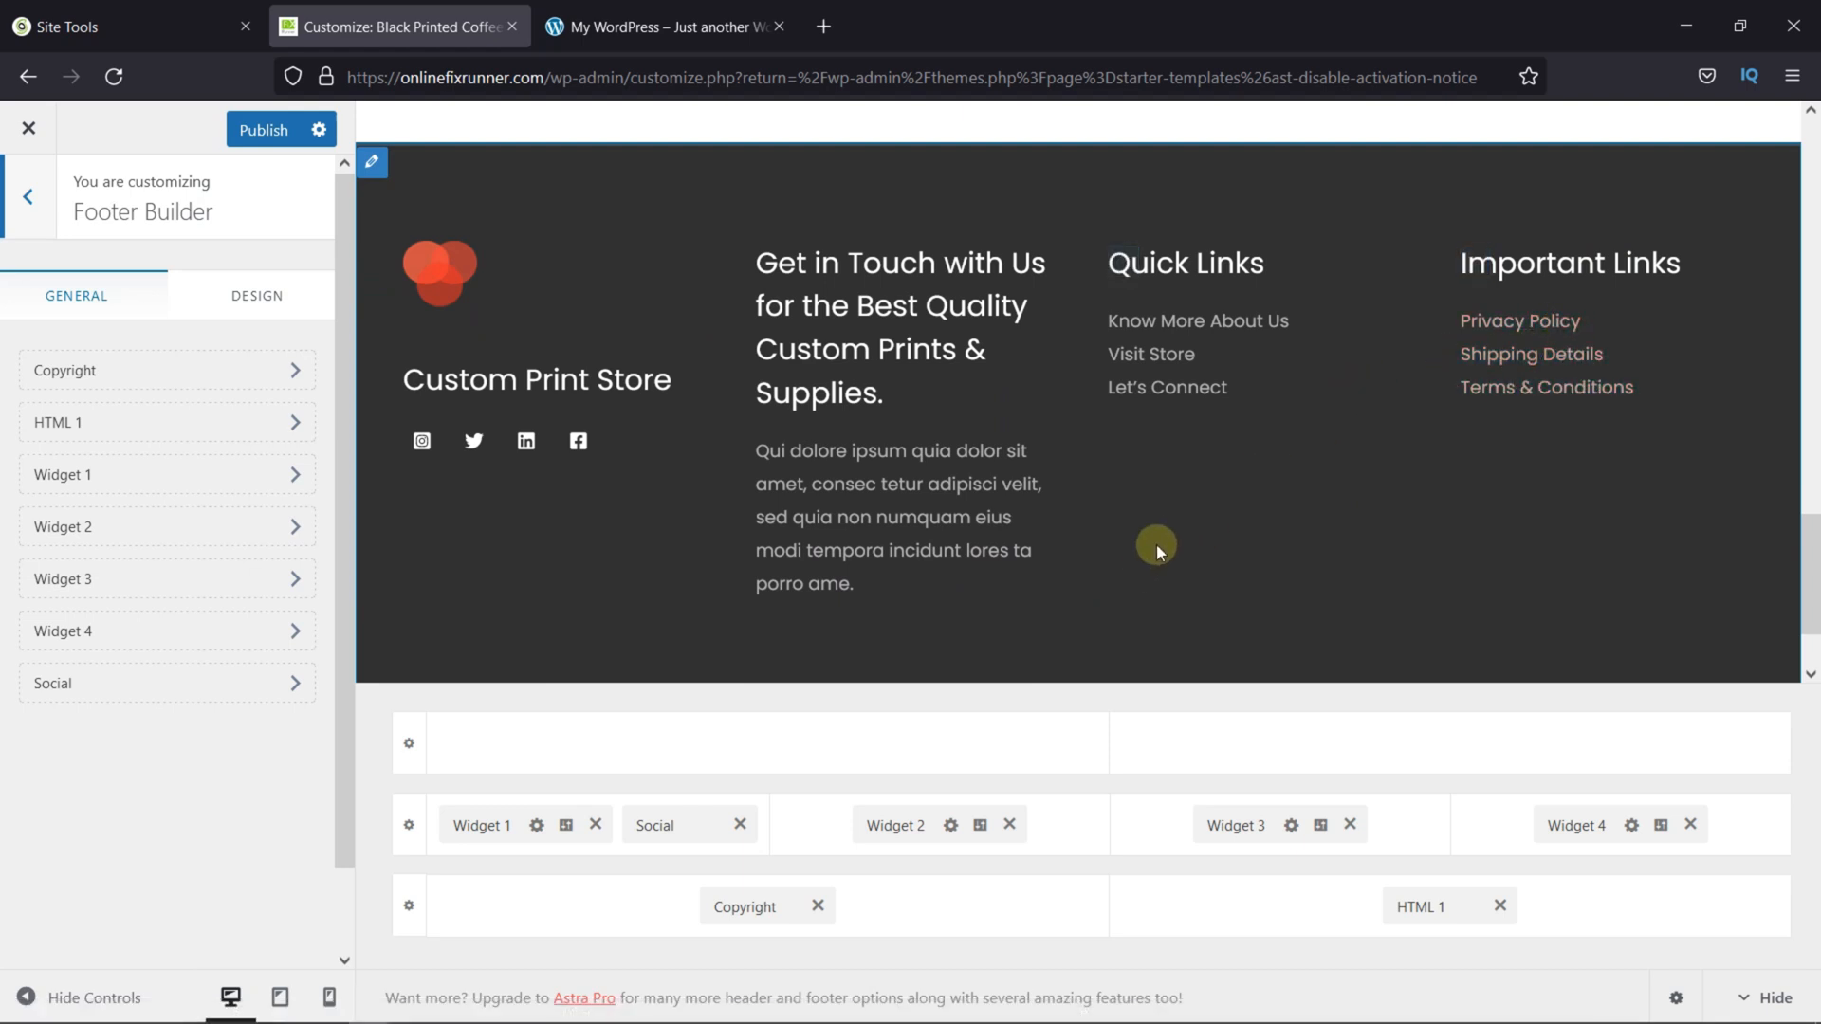
{"action": "left_click", "coordinate": [418, 441]}
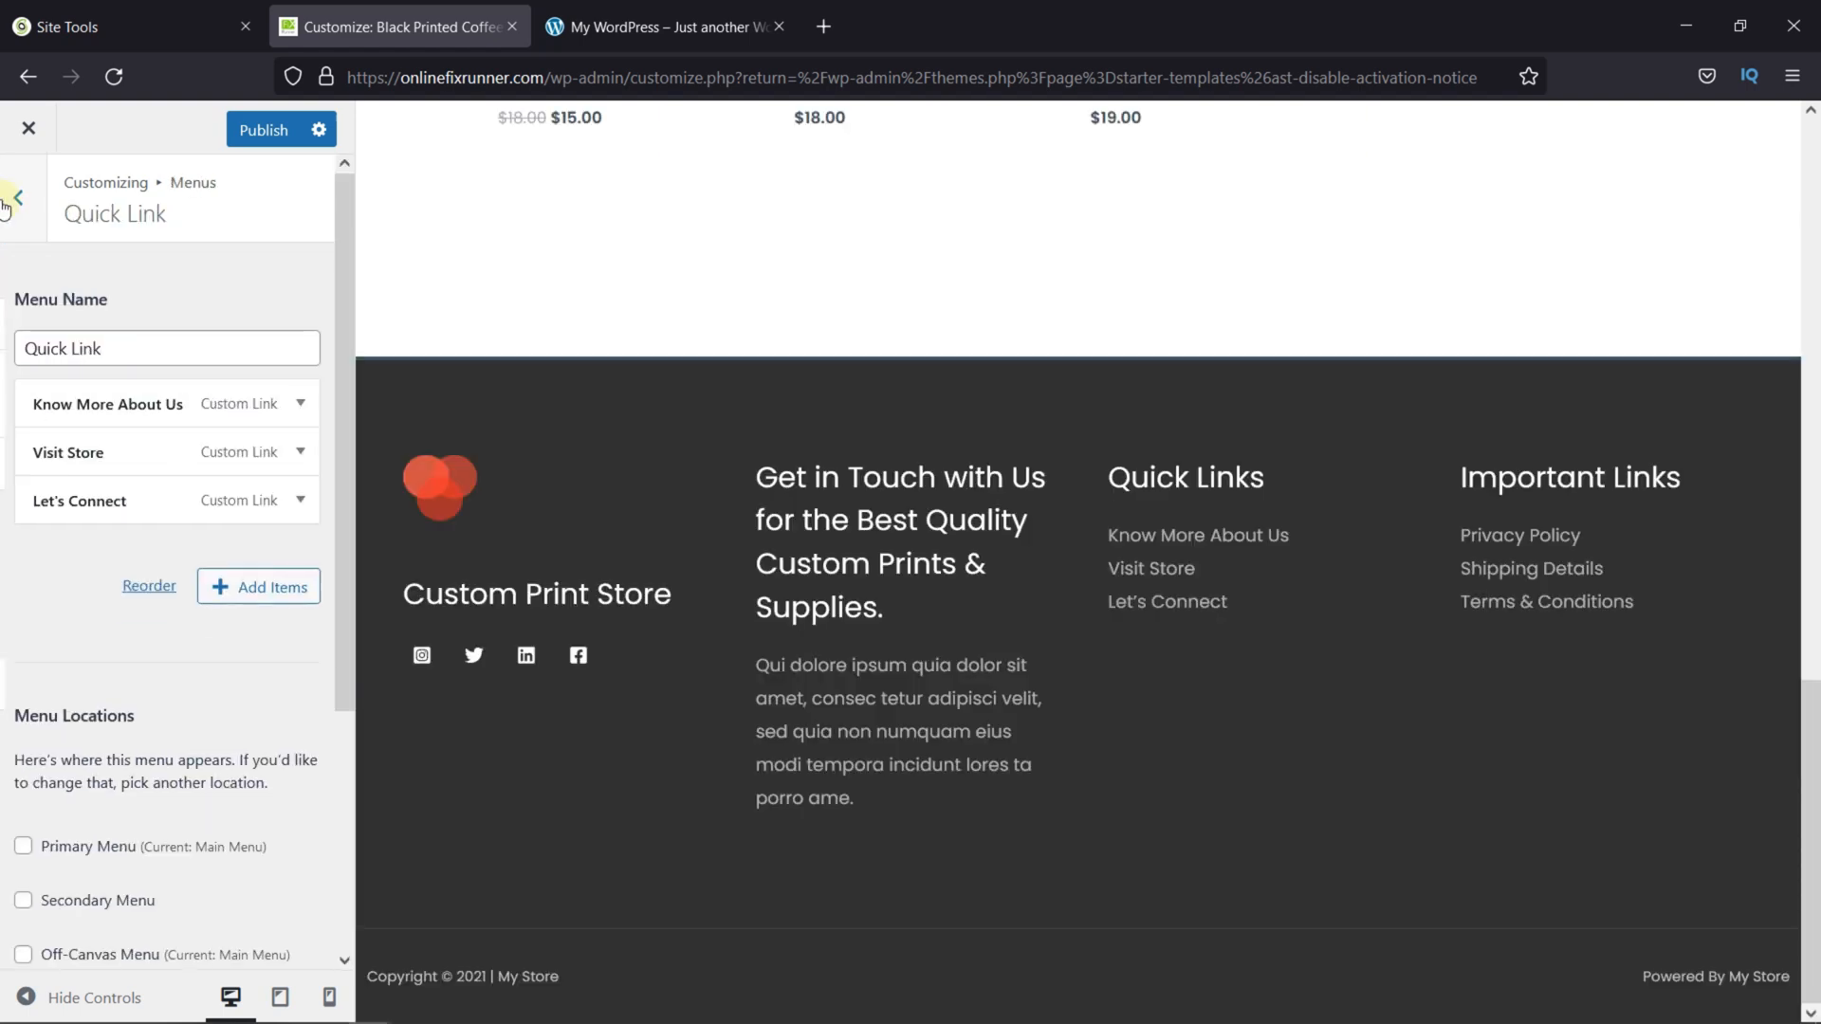
{"action": "left_click", "coordinate": [19, 200]}
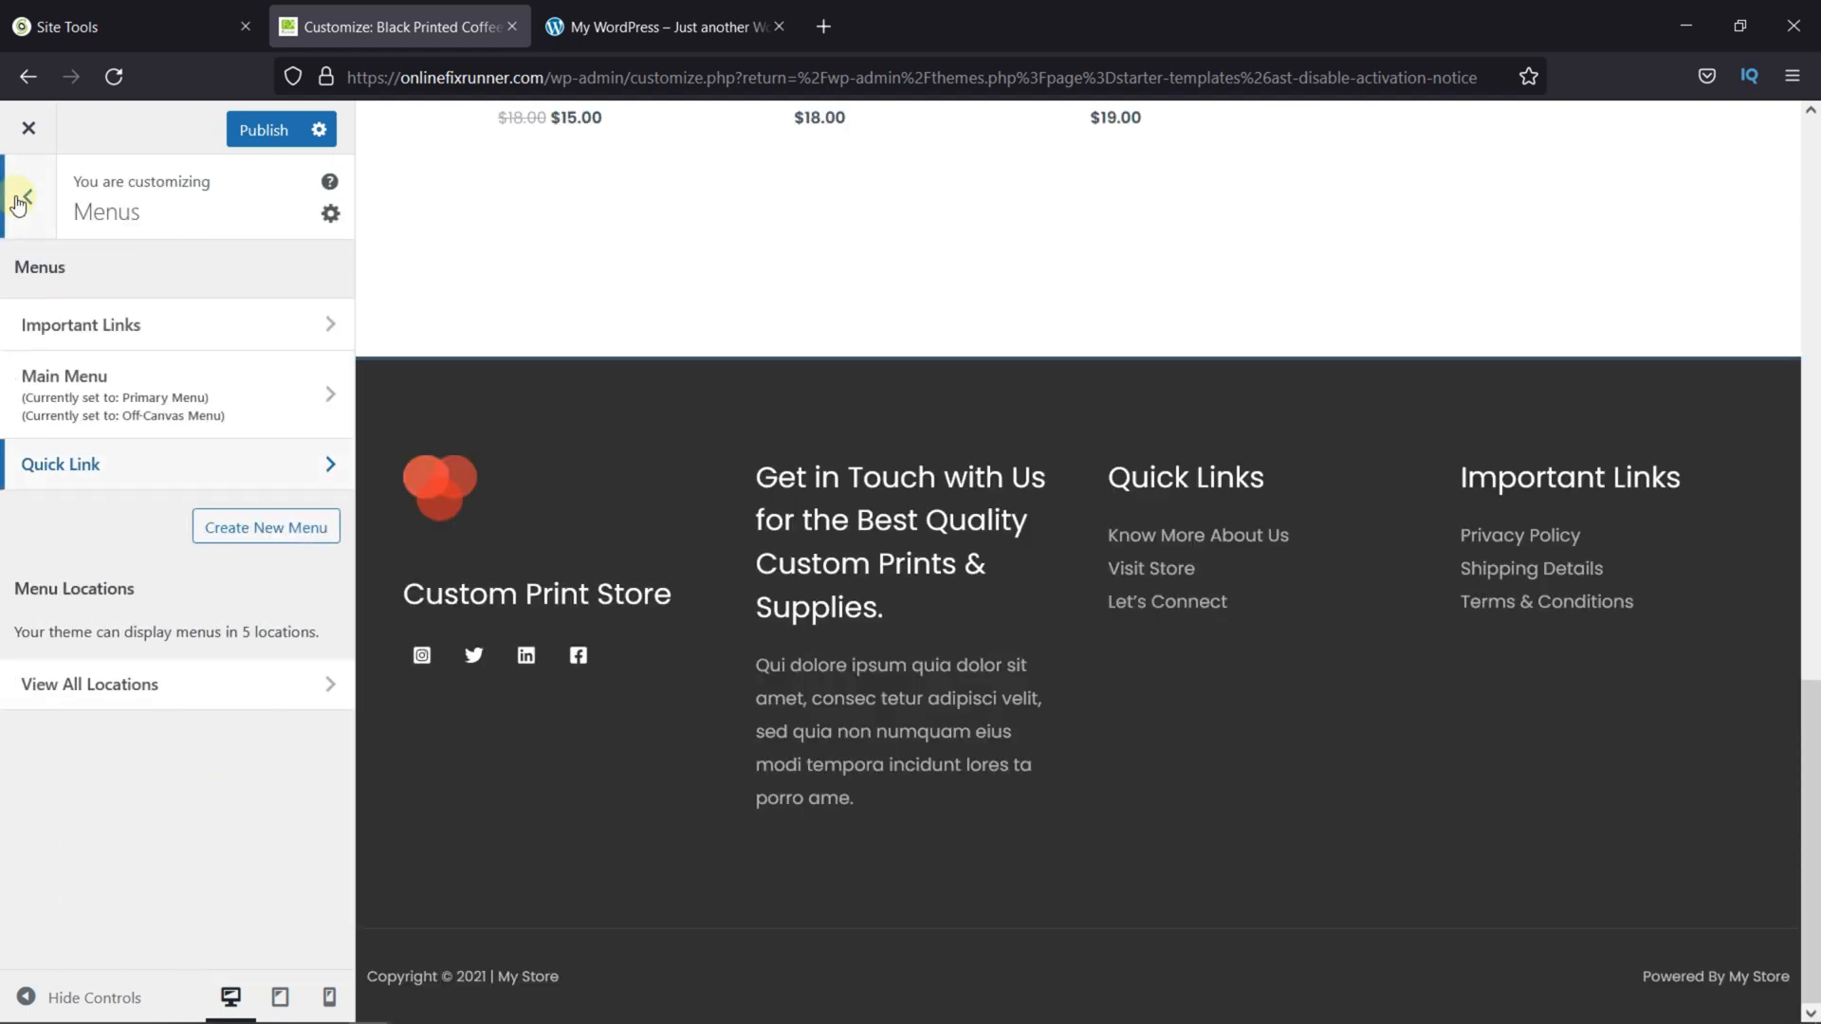
{"action": "left_click", "coordinate": [19, 200]}
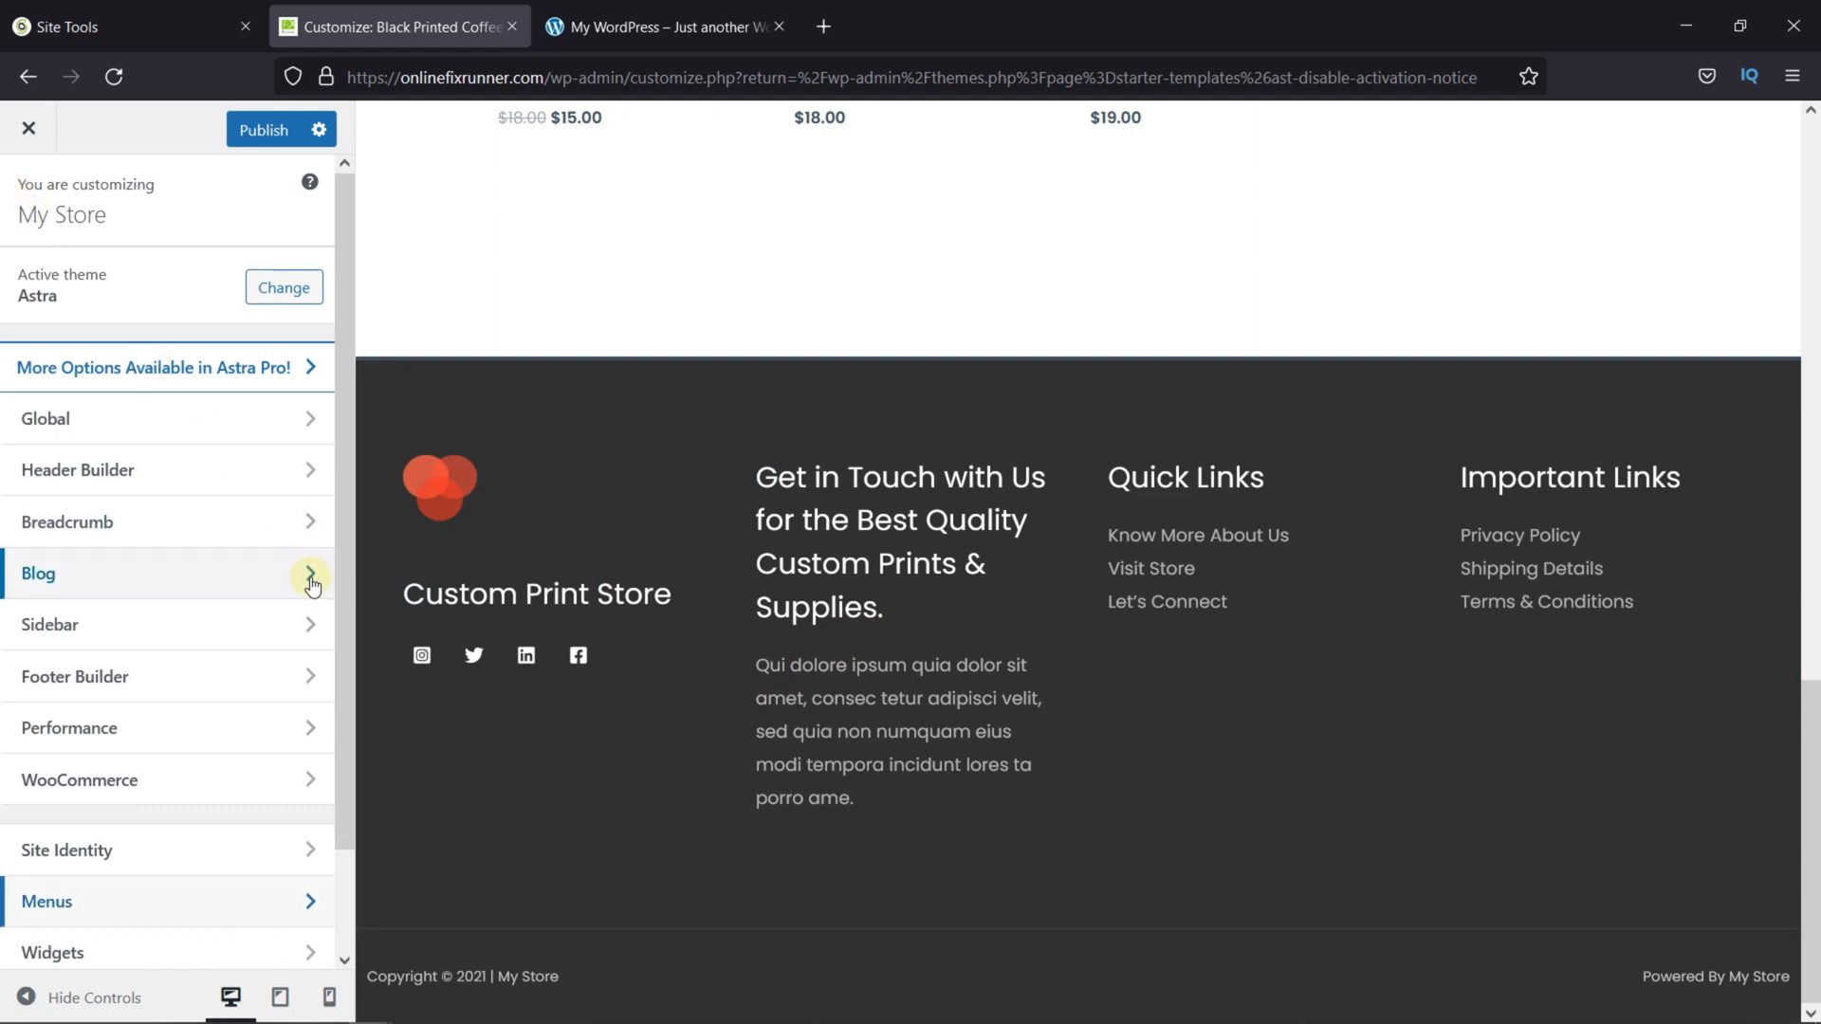
{"action": "left_click", "coordinate": [295, 728]}
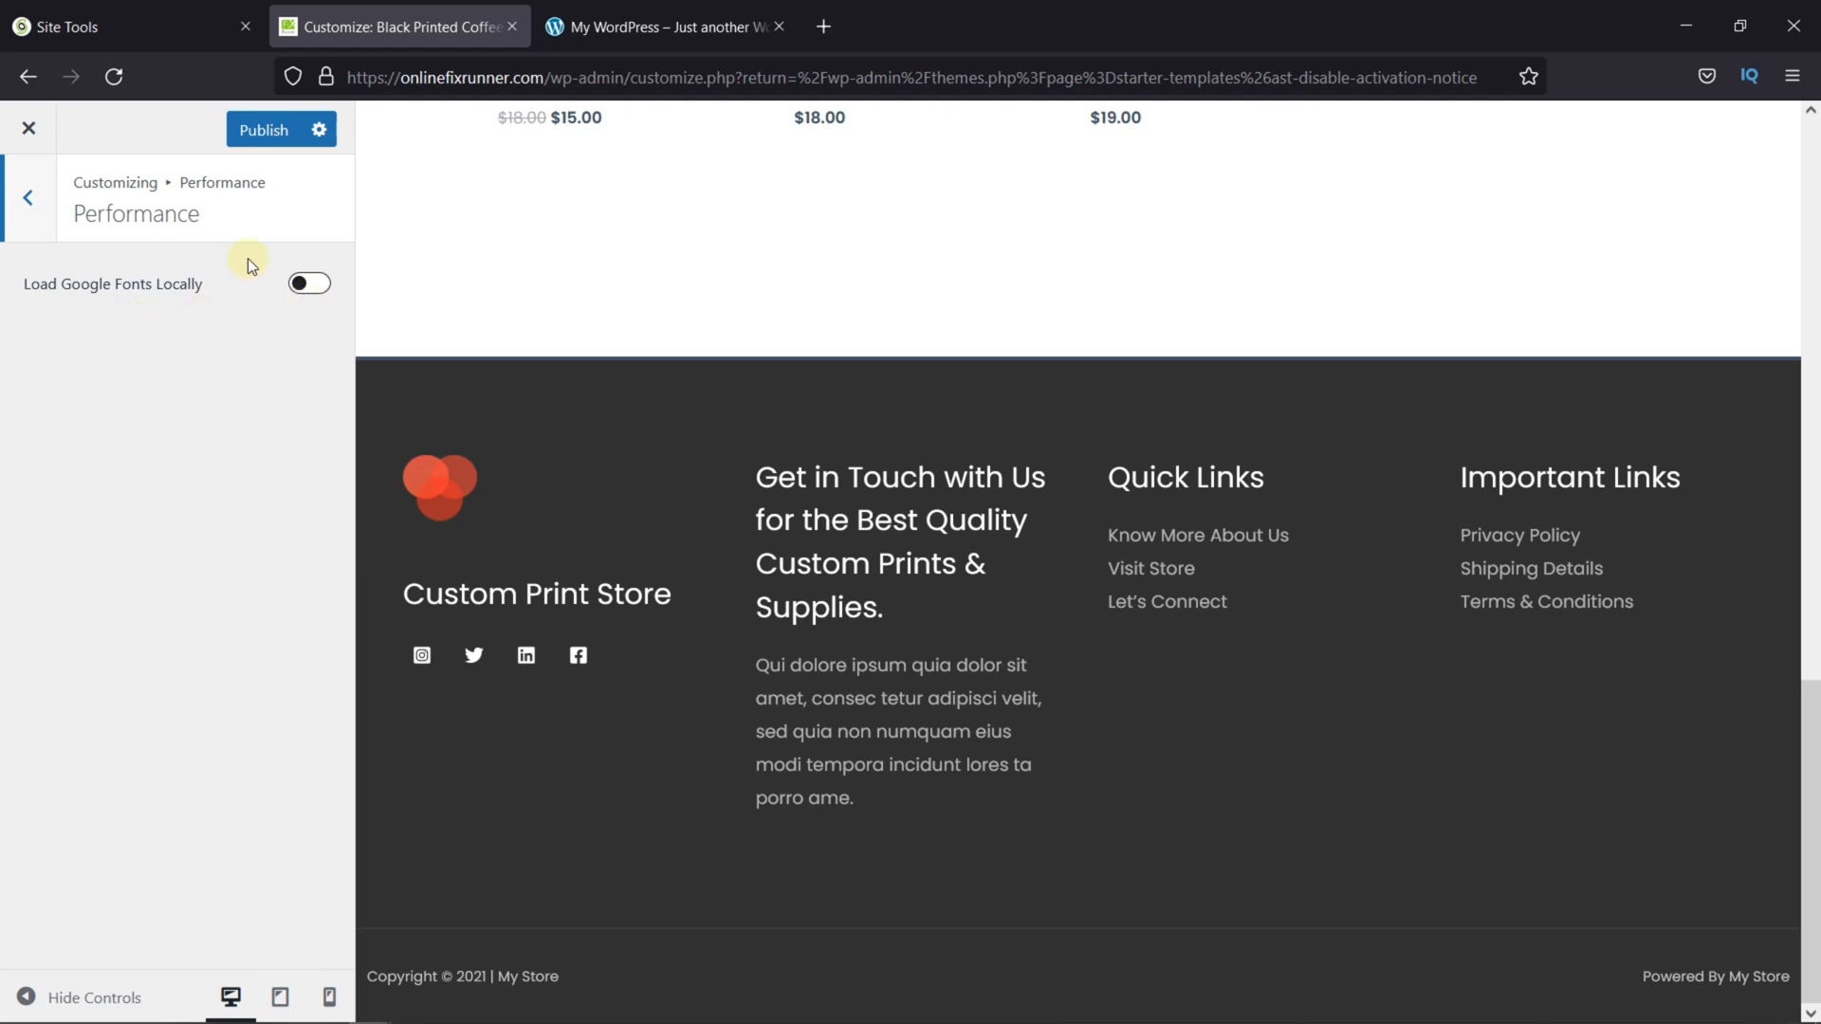
{"action": "left_click", "coordinate": [19, 222]}
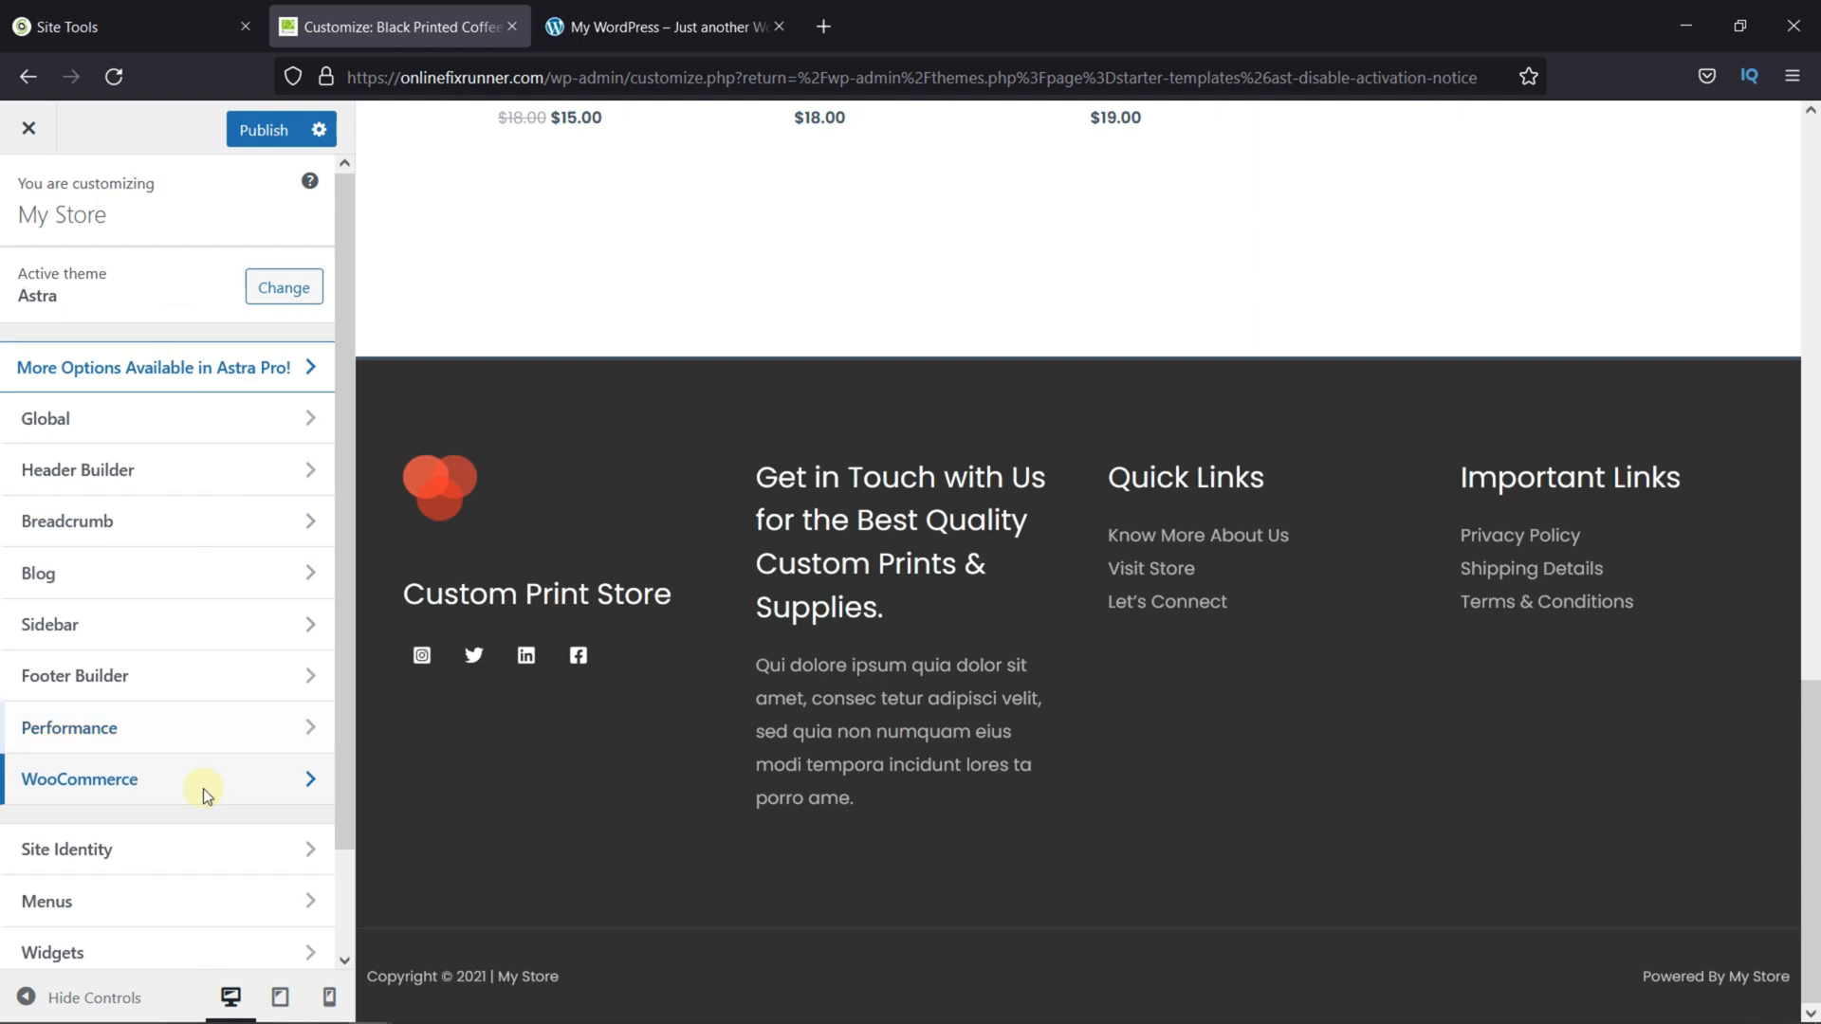
{"action": "left_click", "coordinate": [204, 792]}
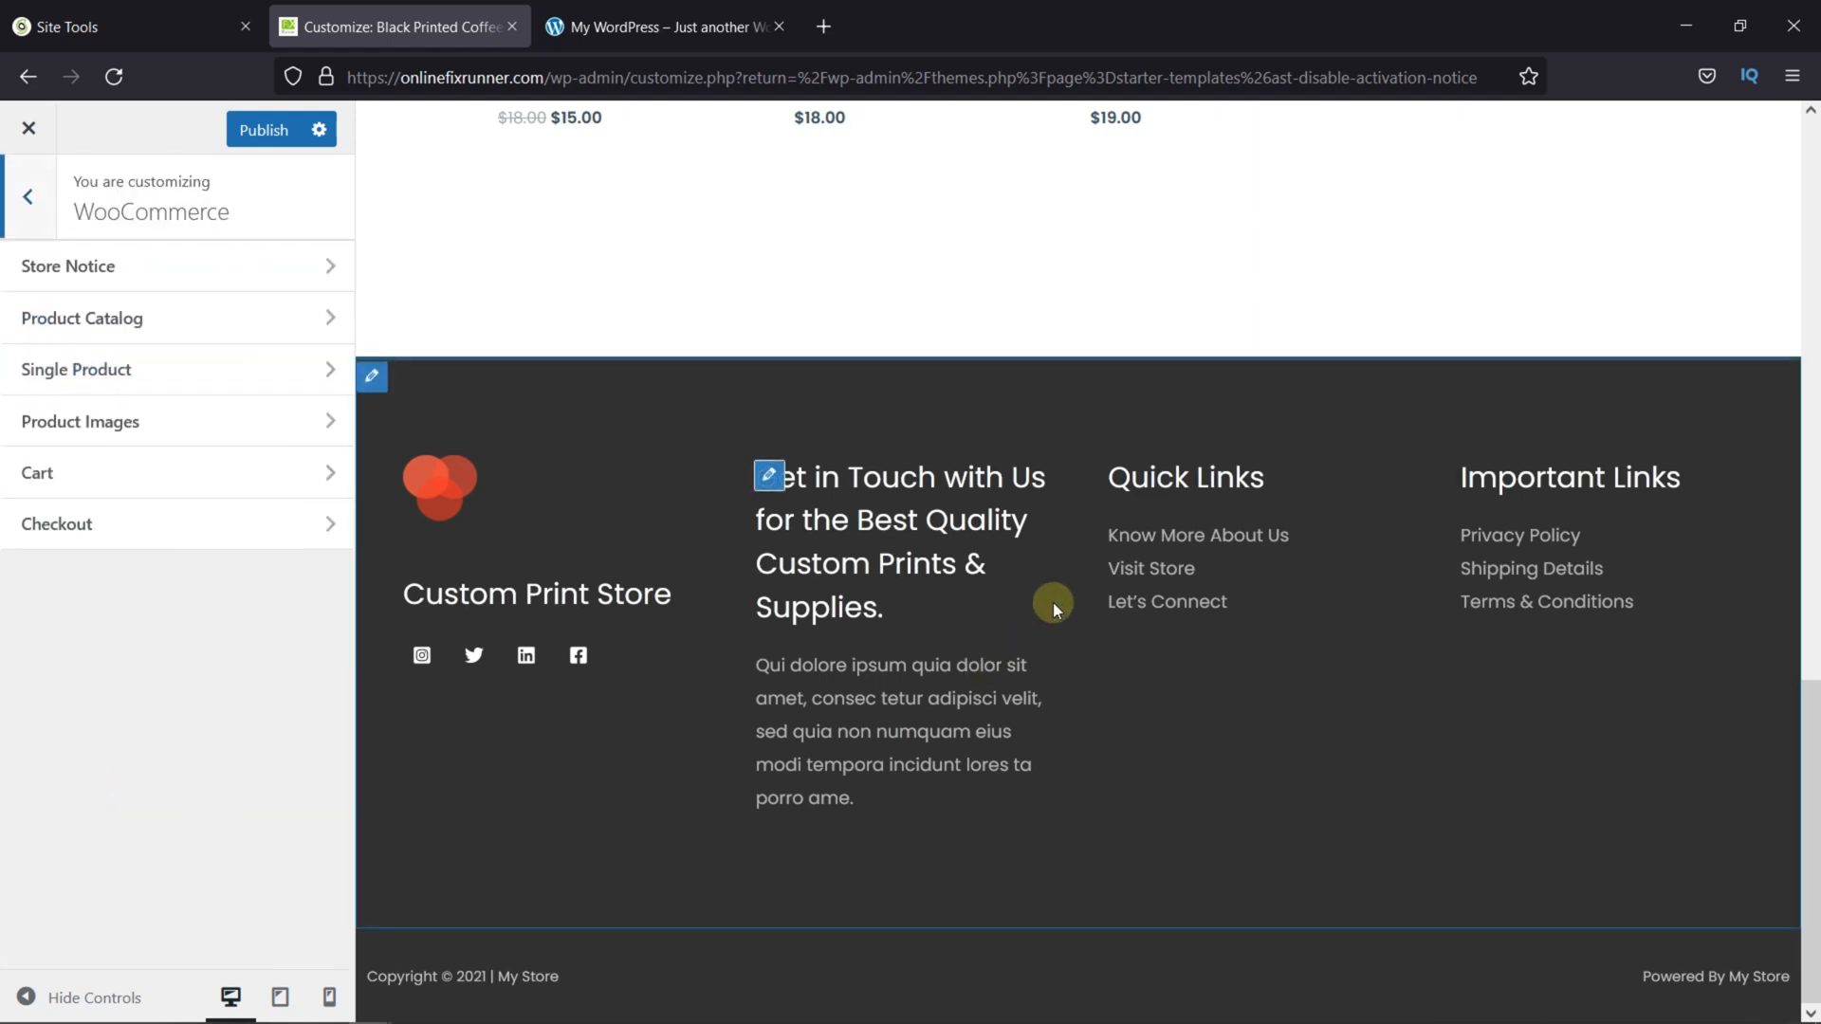
- Show the home page in the preview and enable the WooCommerce store notice banner
{"action": "scroll", "coordinate": [1053, 601], "scroll_direction": "up", "scroll_amount": 15}
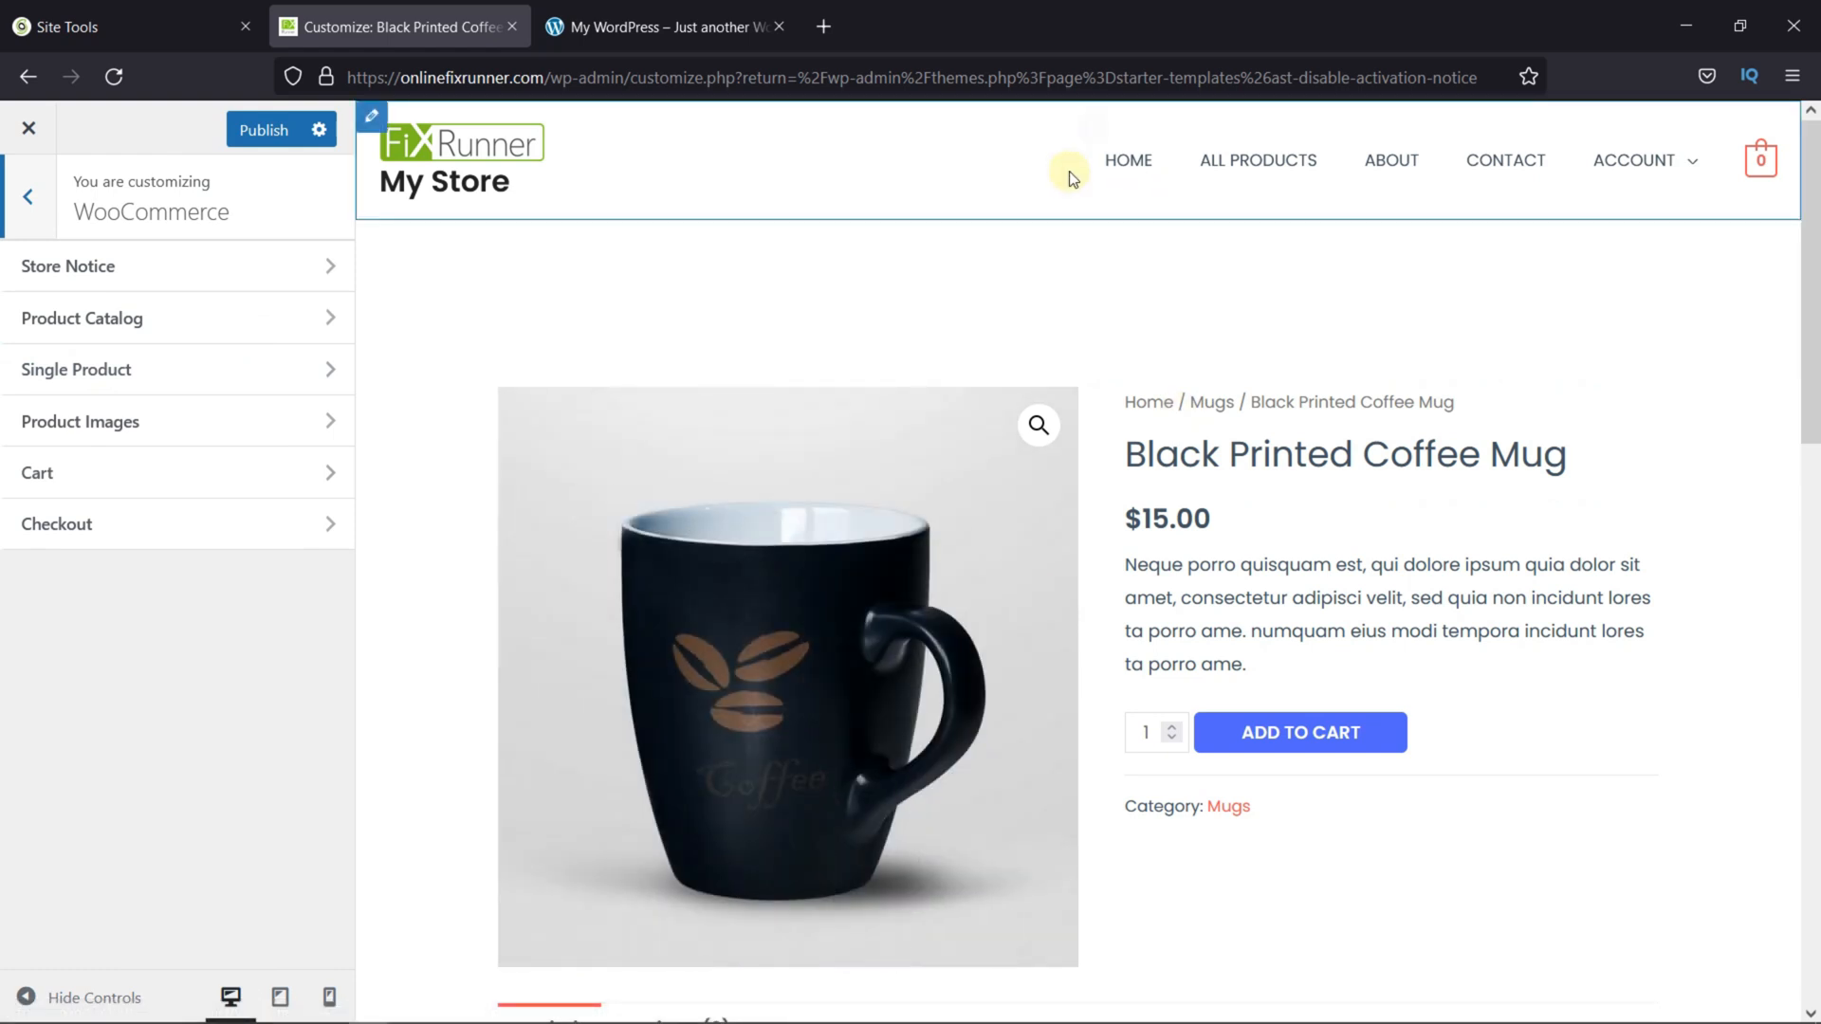
{"action": "left_click", "coordinate": [1109, 173]}
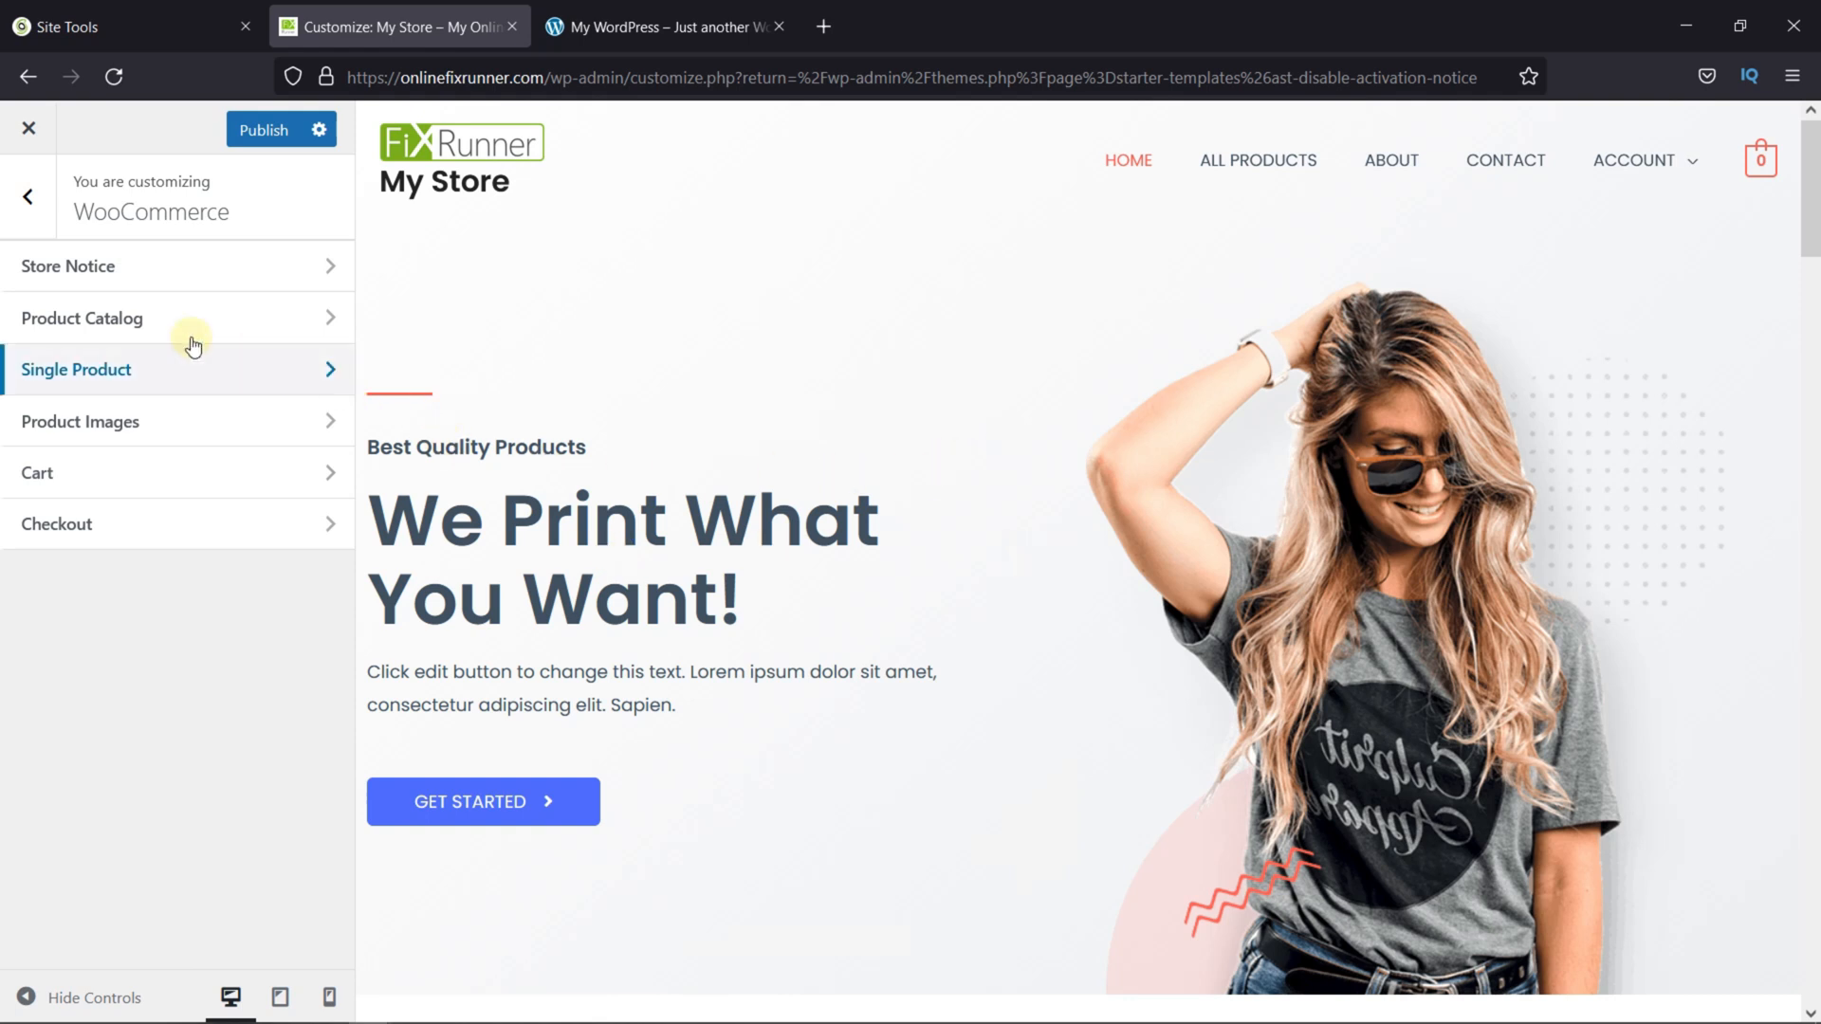
{"action": "left_click", "coordinate": [121, 267]}
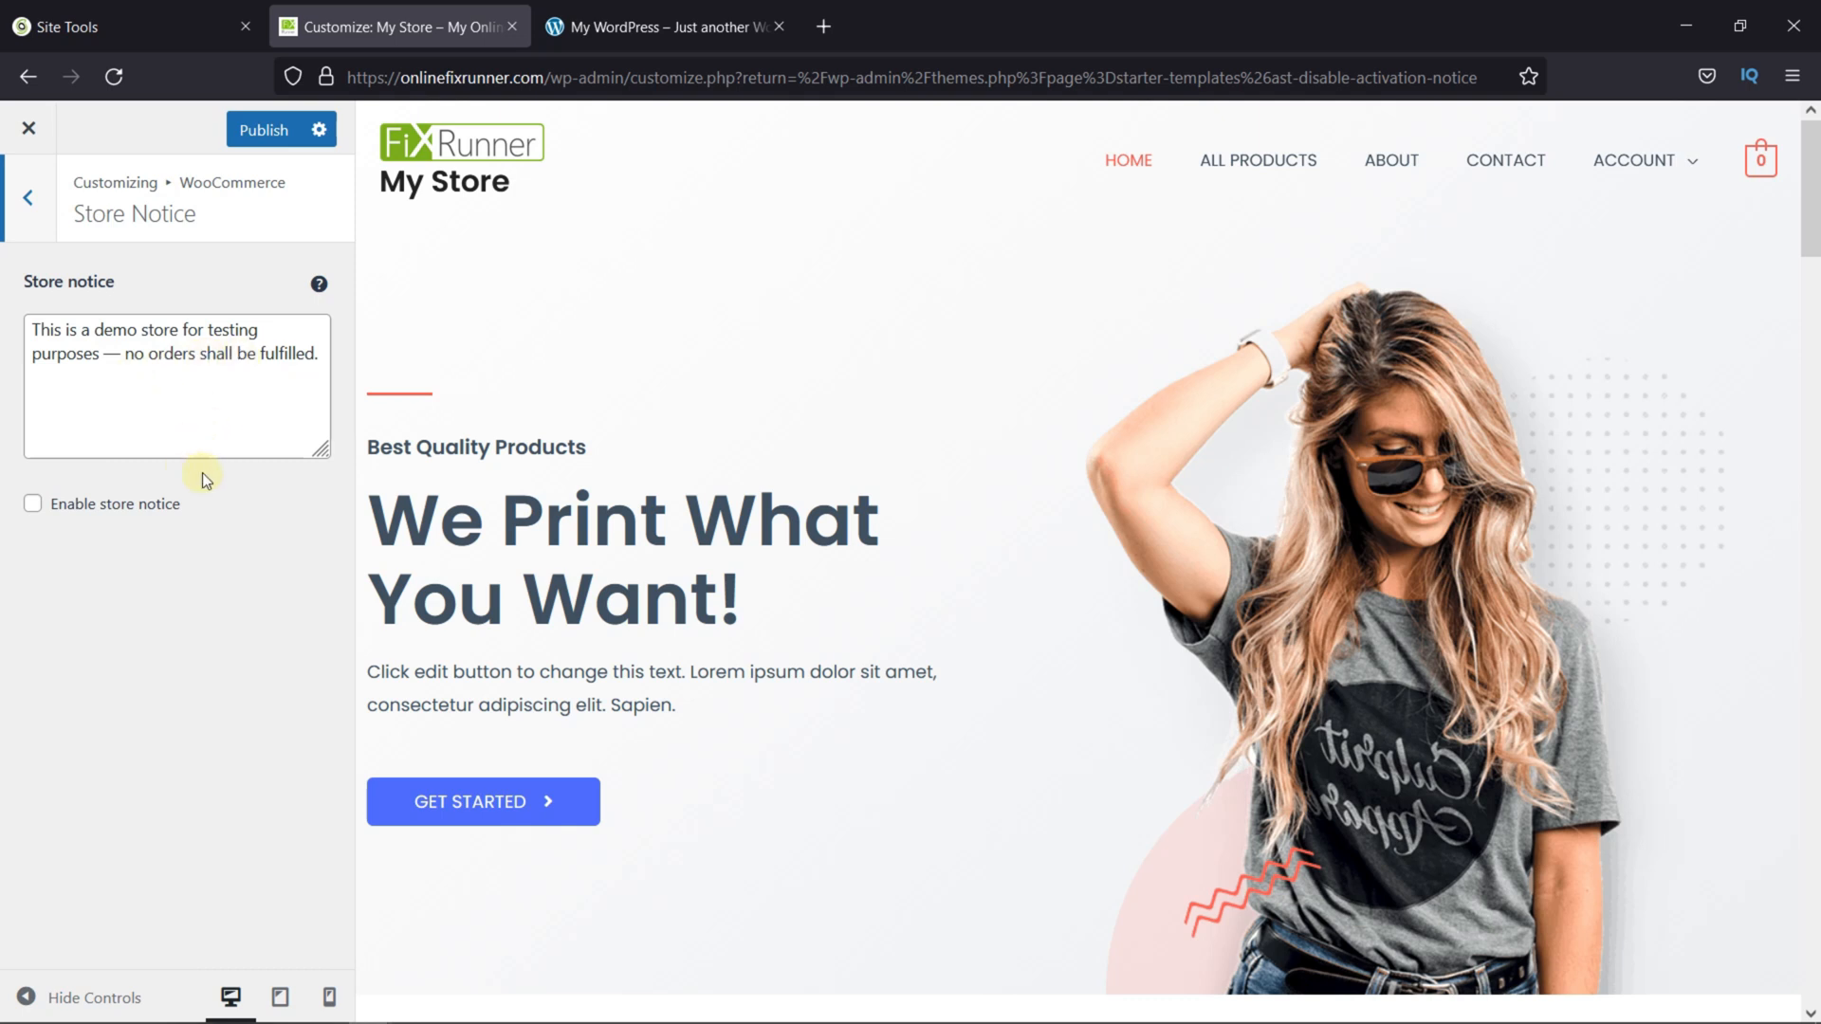
{"action": "left_click", "coordinate": [33, 503]}
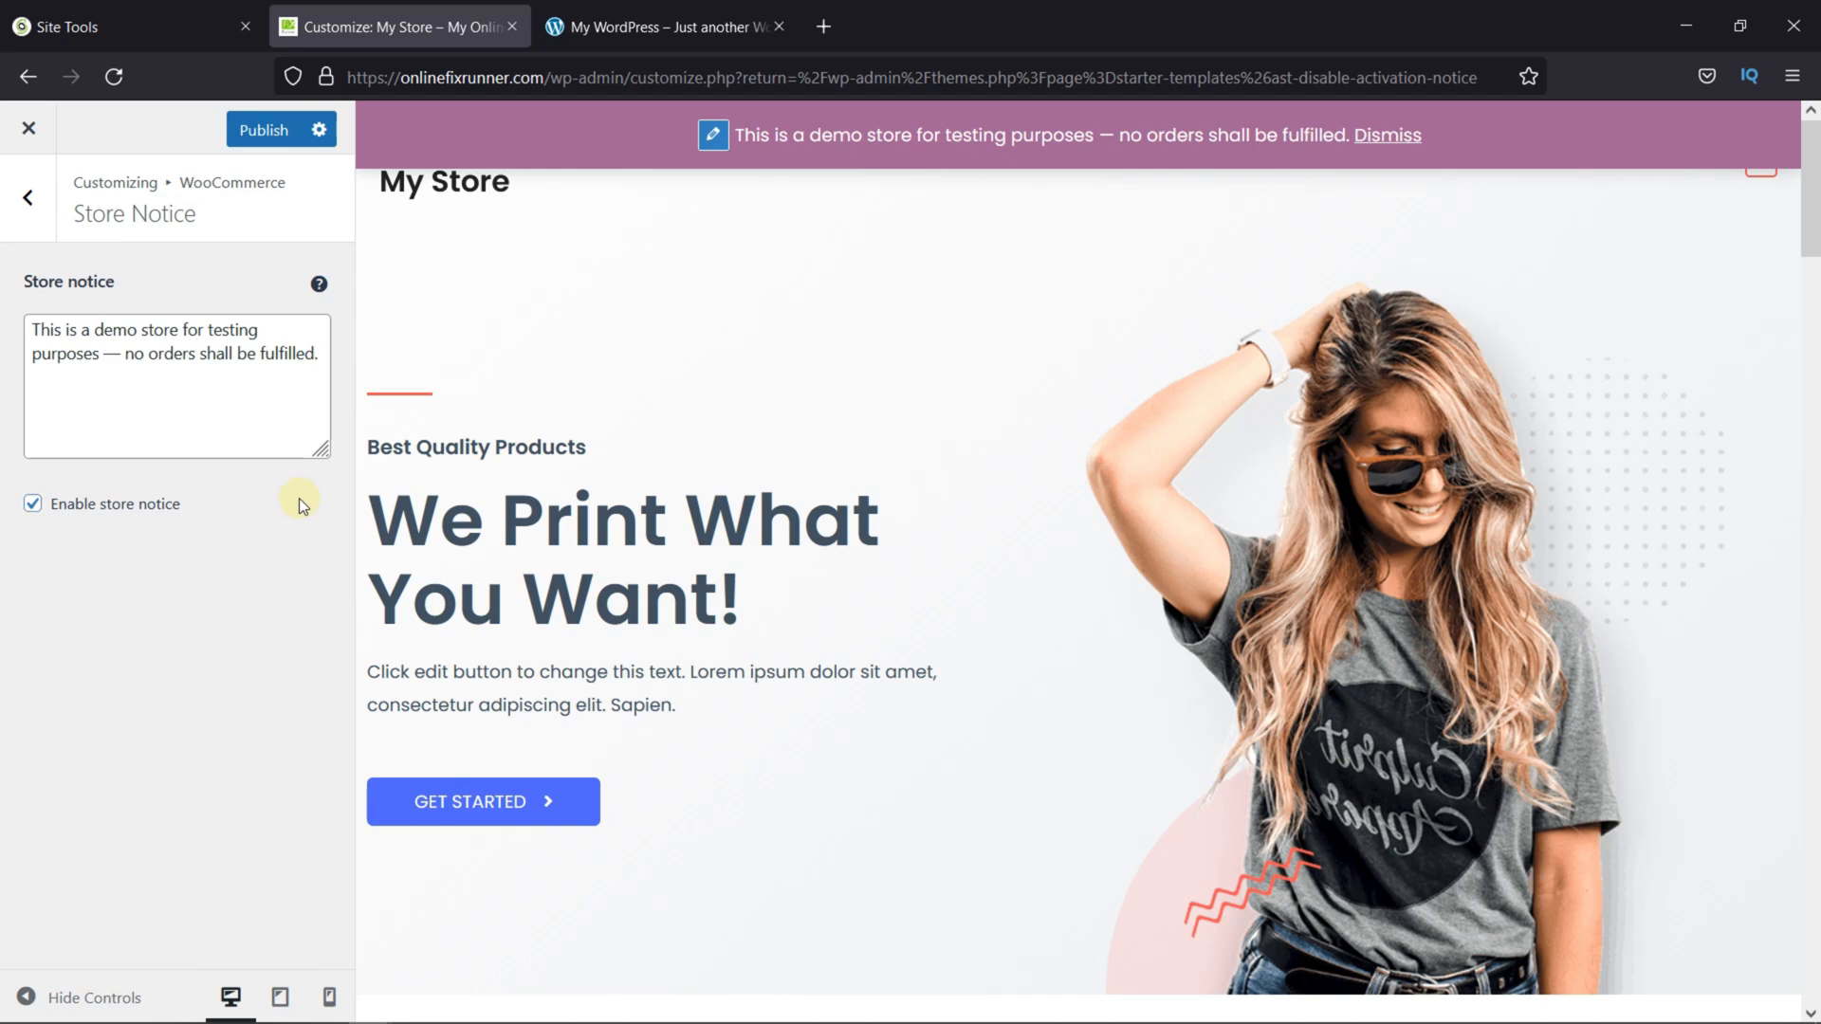
{"action": "left_click", "coordinate": [27, 197]}
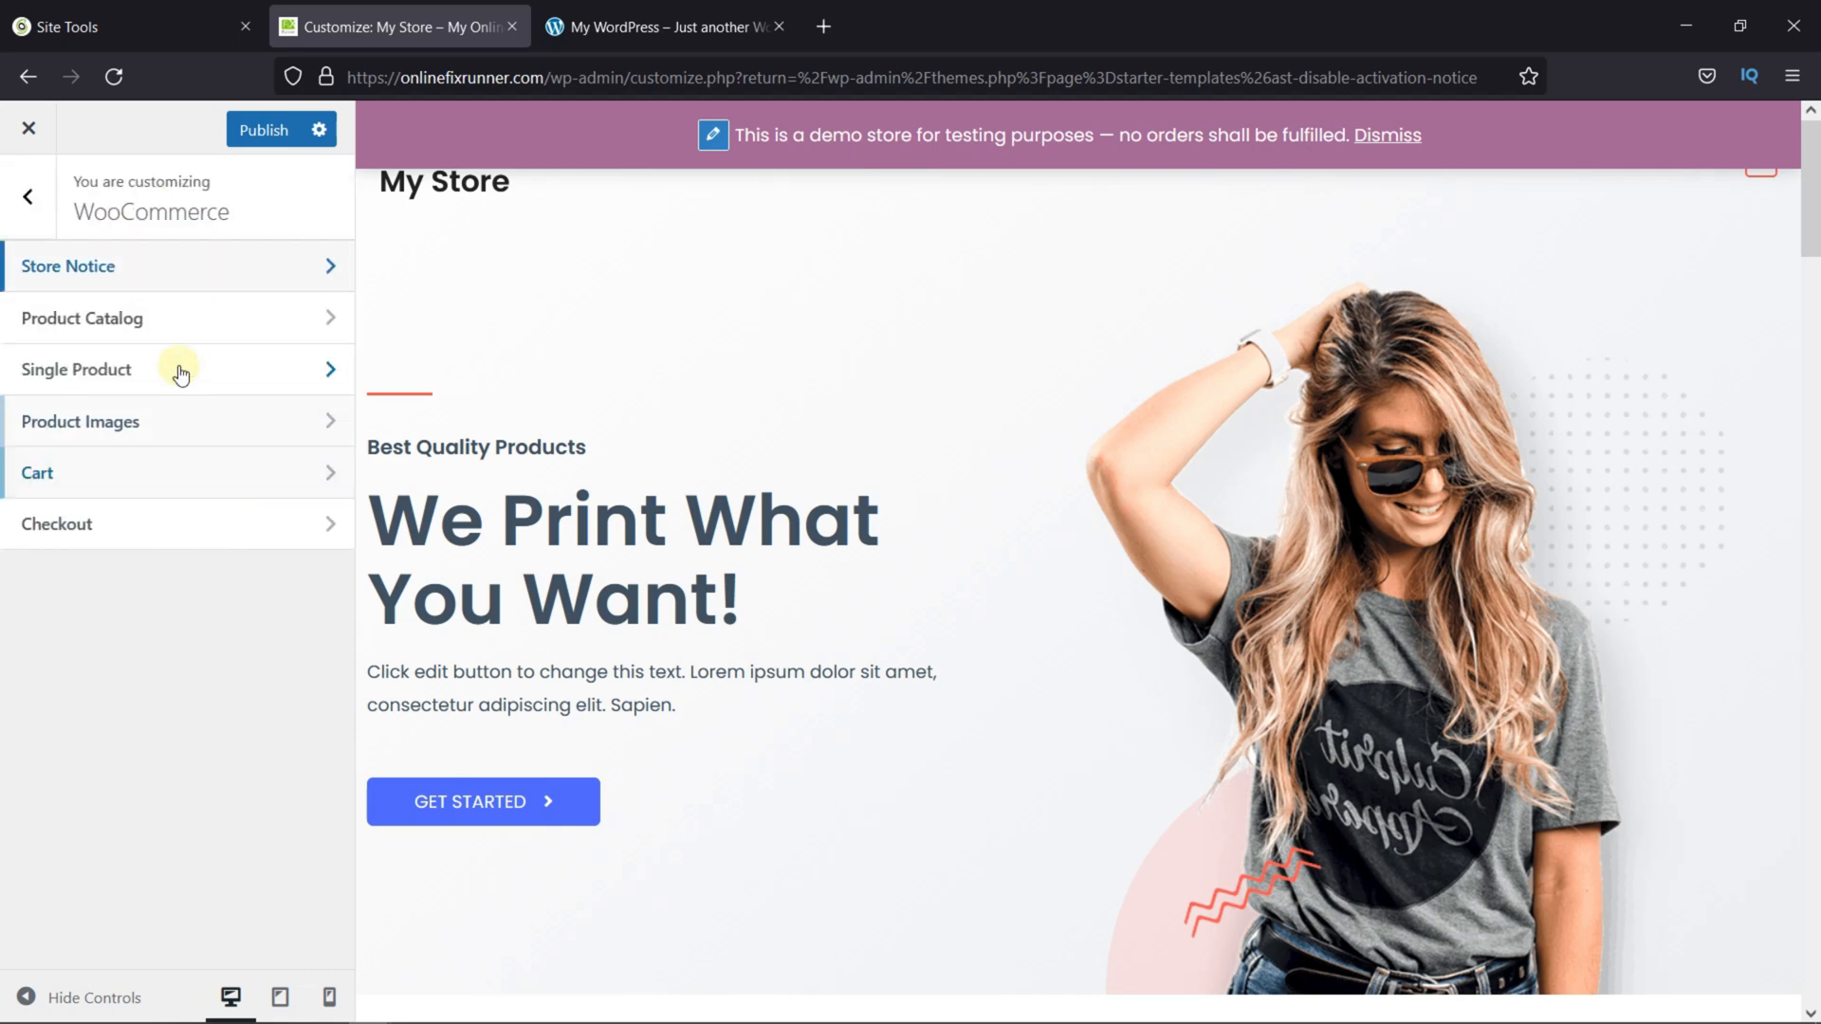
- Set the Product Catalog shop page display to Show products
{"action": "left_click", "coordinate": [89, 318]}
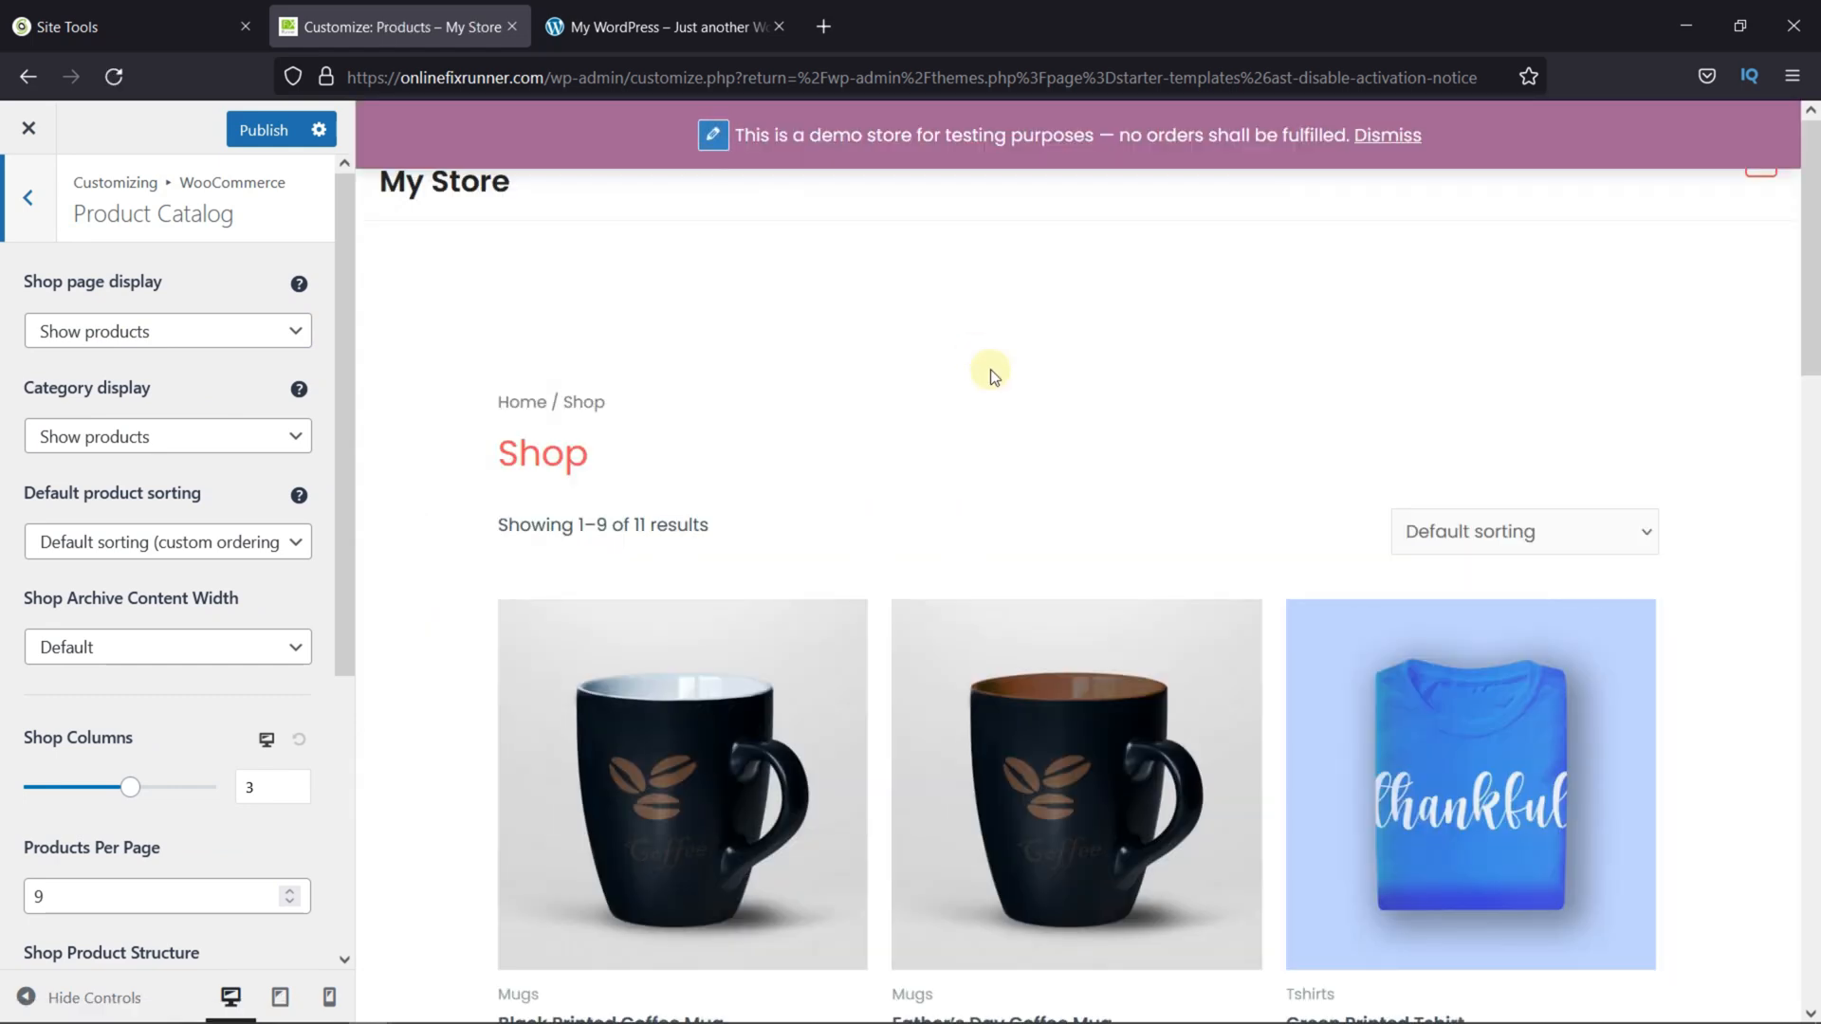
{"action": "scroll", "coordinate": [1081, 402], "scroll_direction": "down", "scroll_amount": 4}
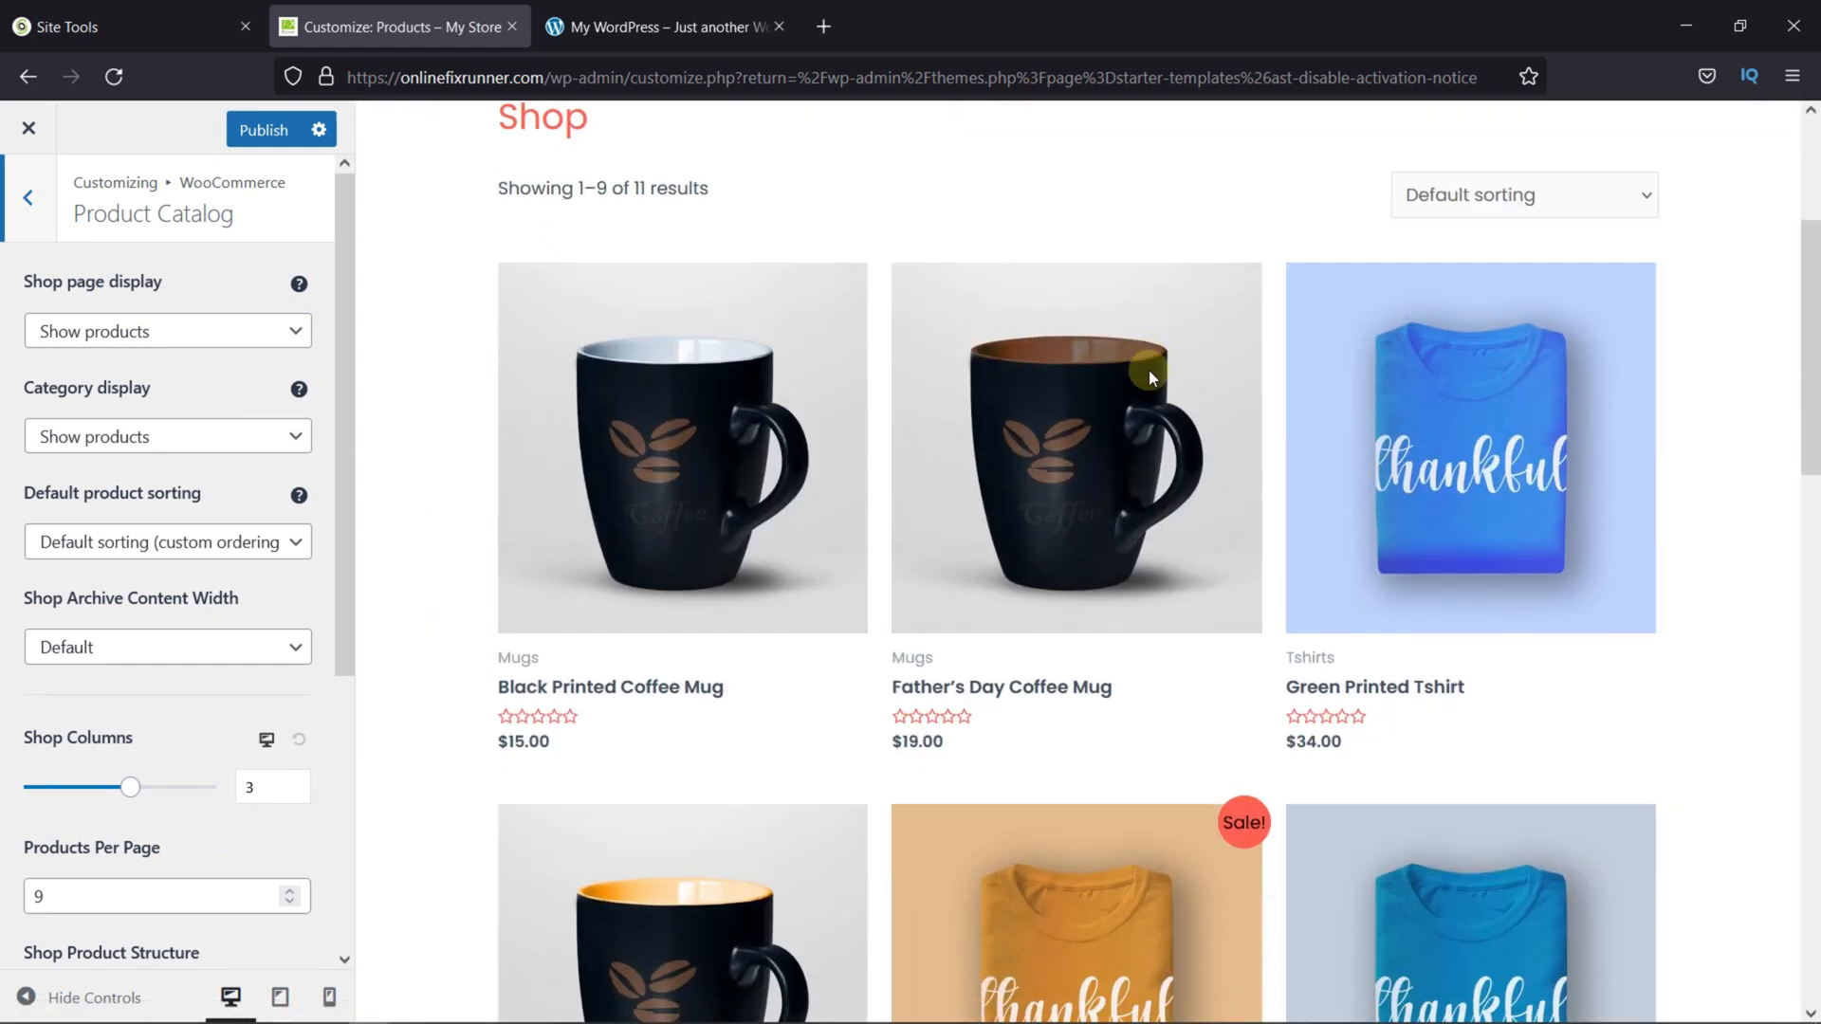
{"action": "scroll", "coordinate": [1731, 461], "scroll_direction": "up", "scroll_amount": 1}
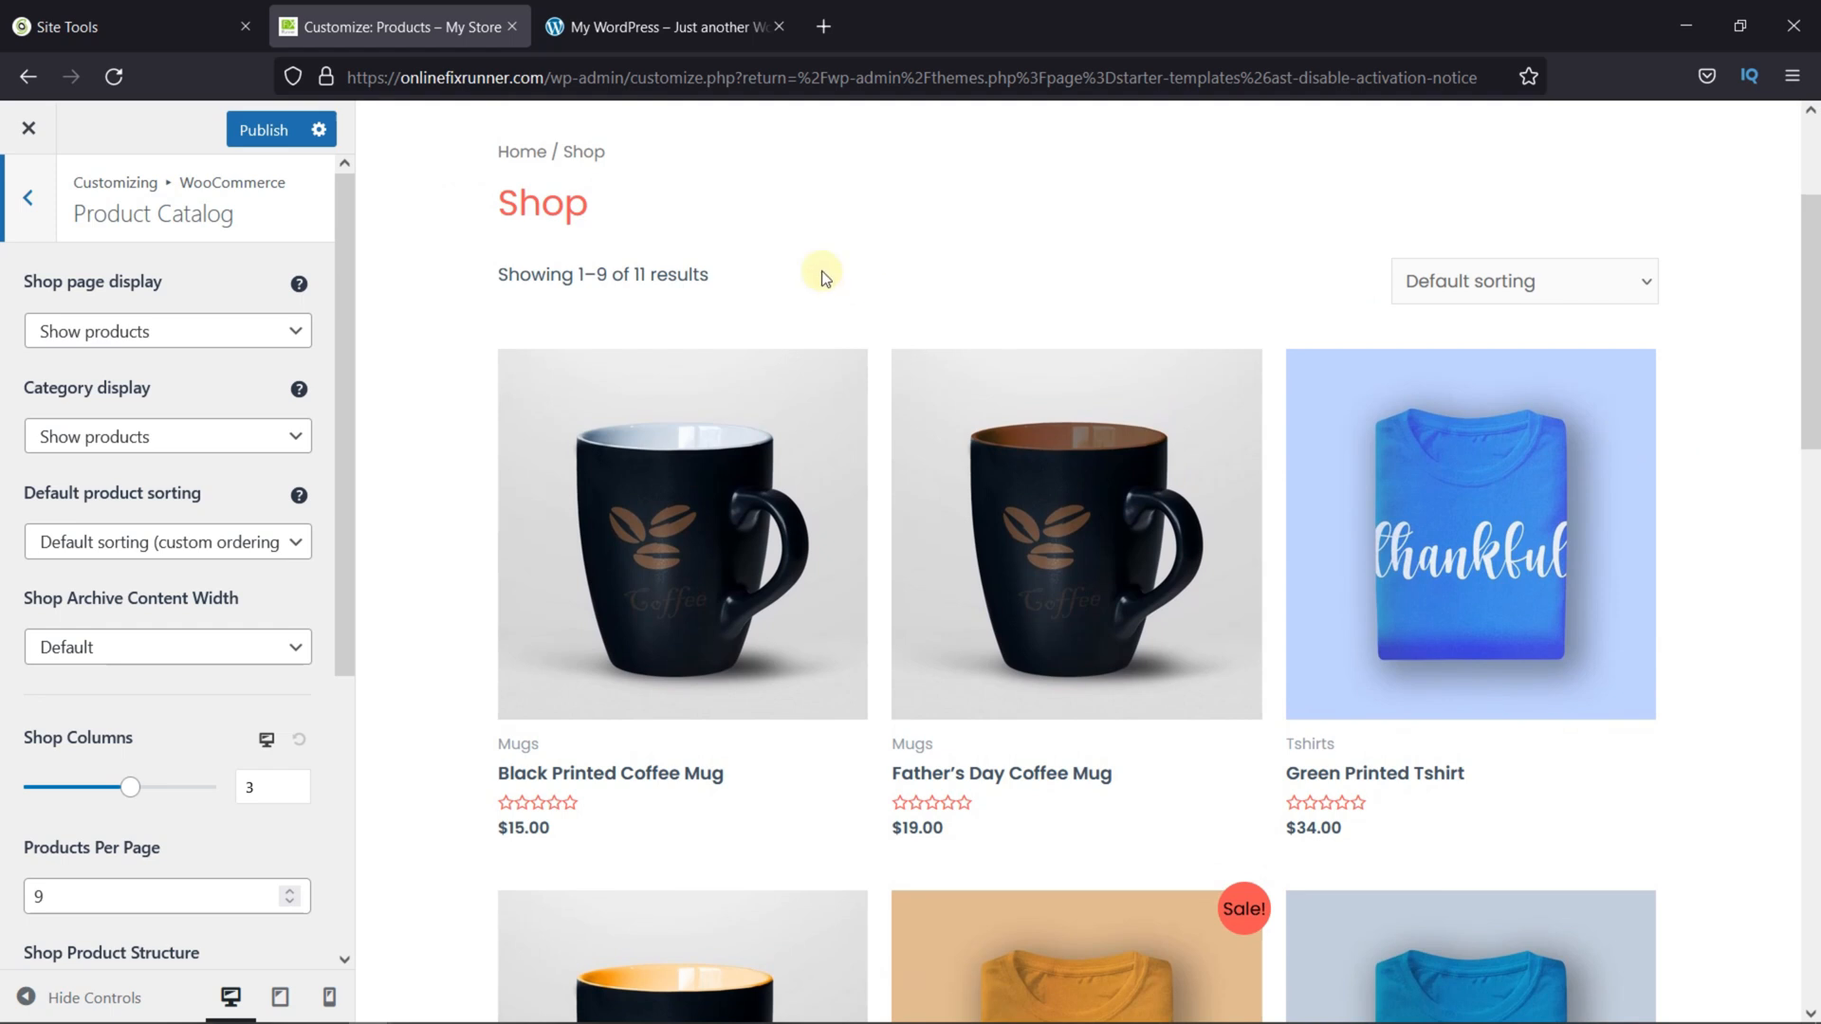
{"action": "left_click", "coordinate": [248, 332]}
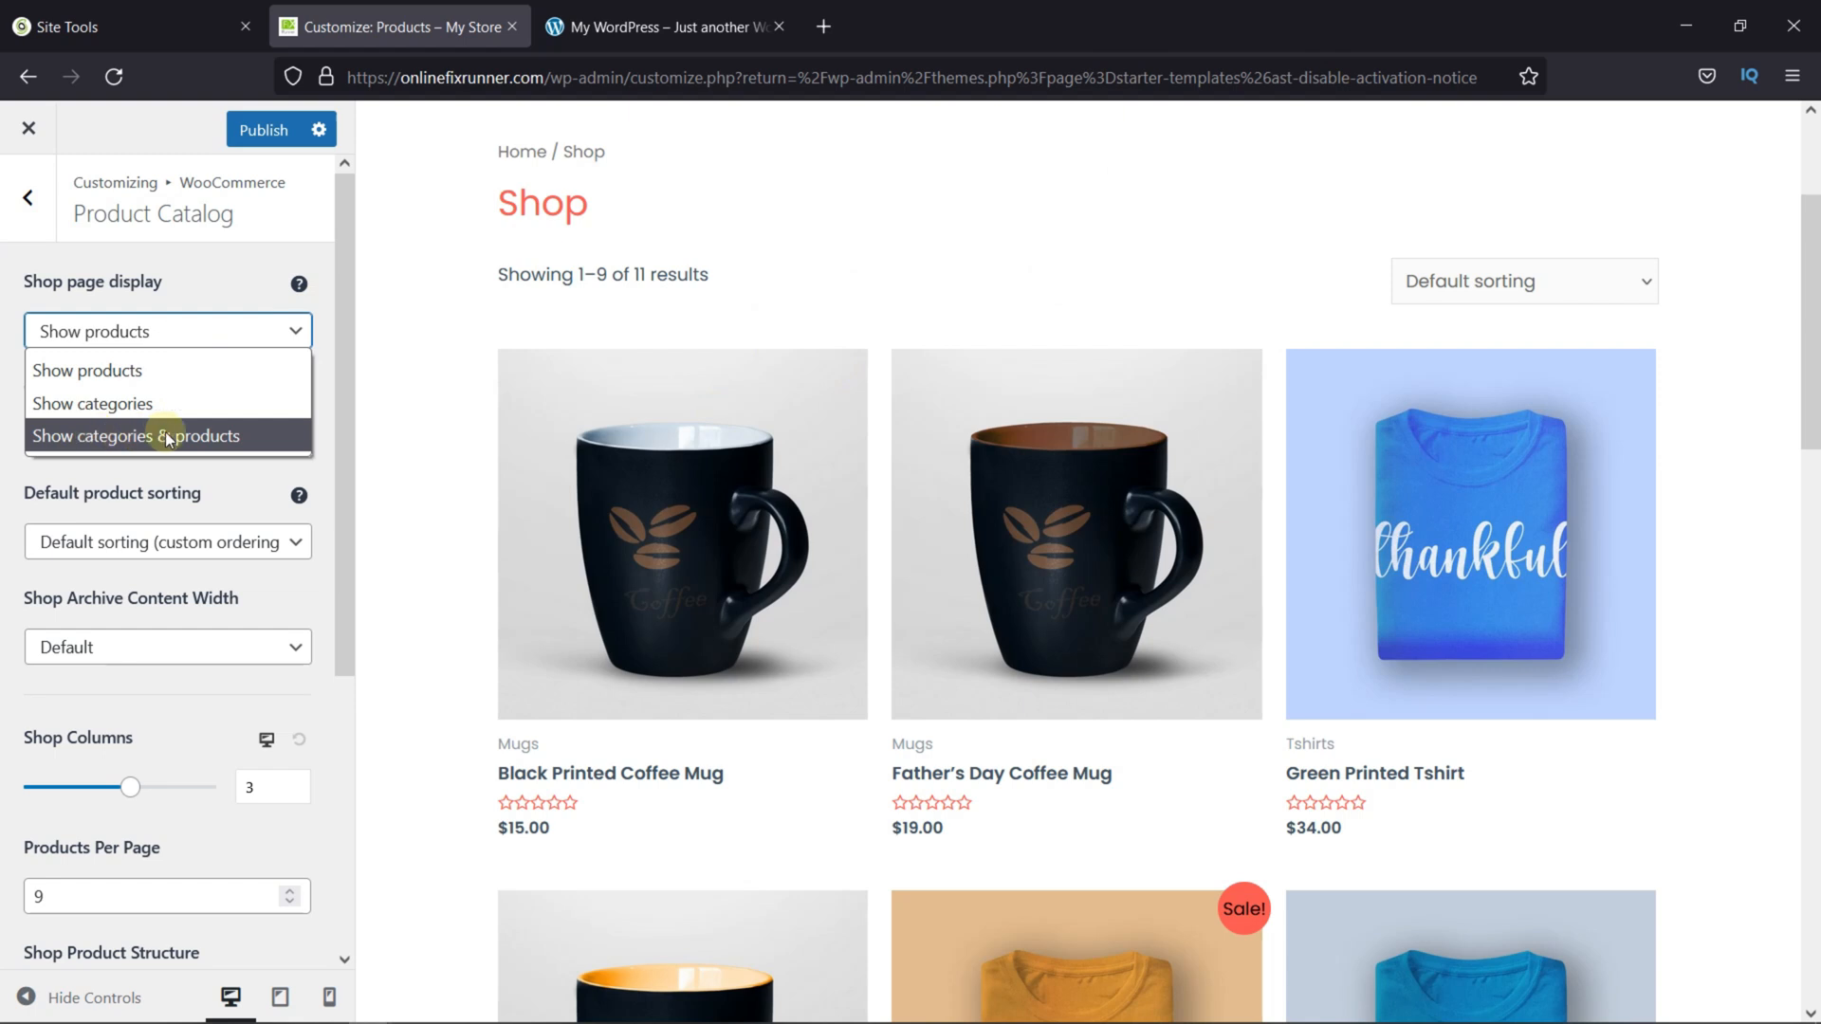
{"action": "key", "text": "Escape"}
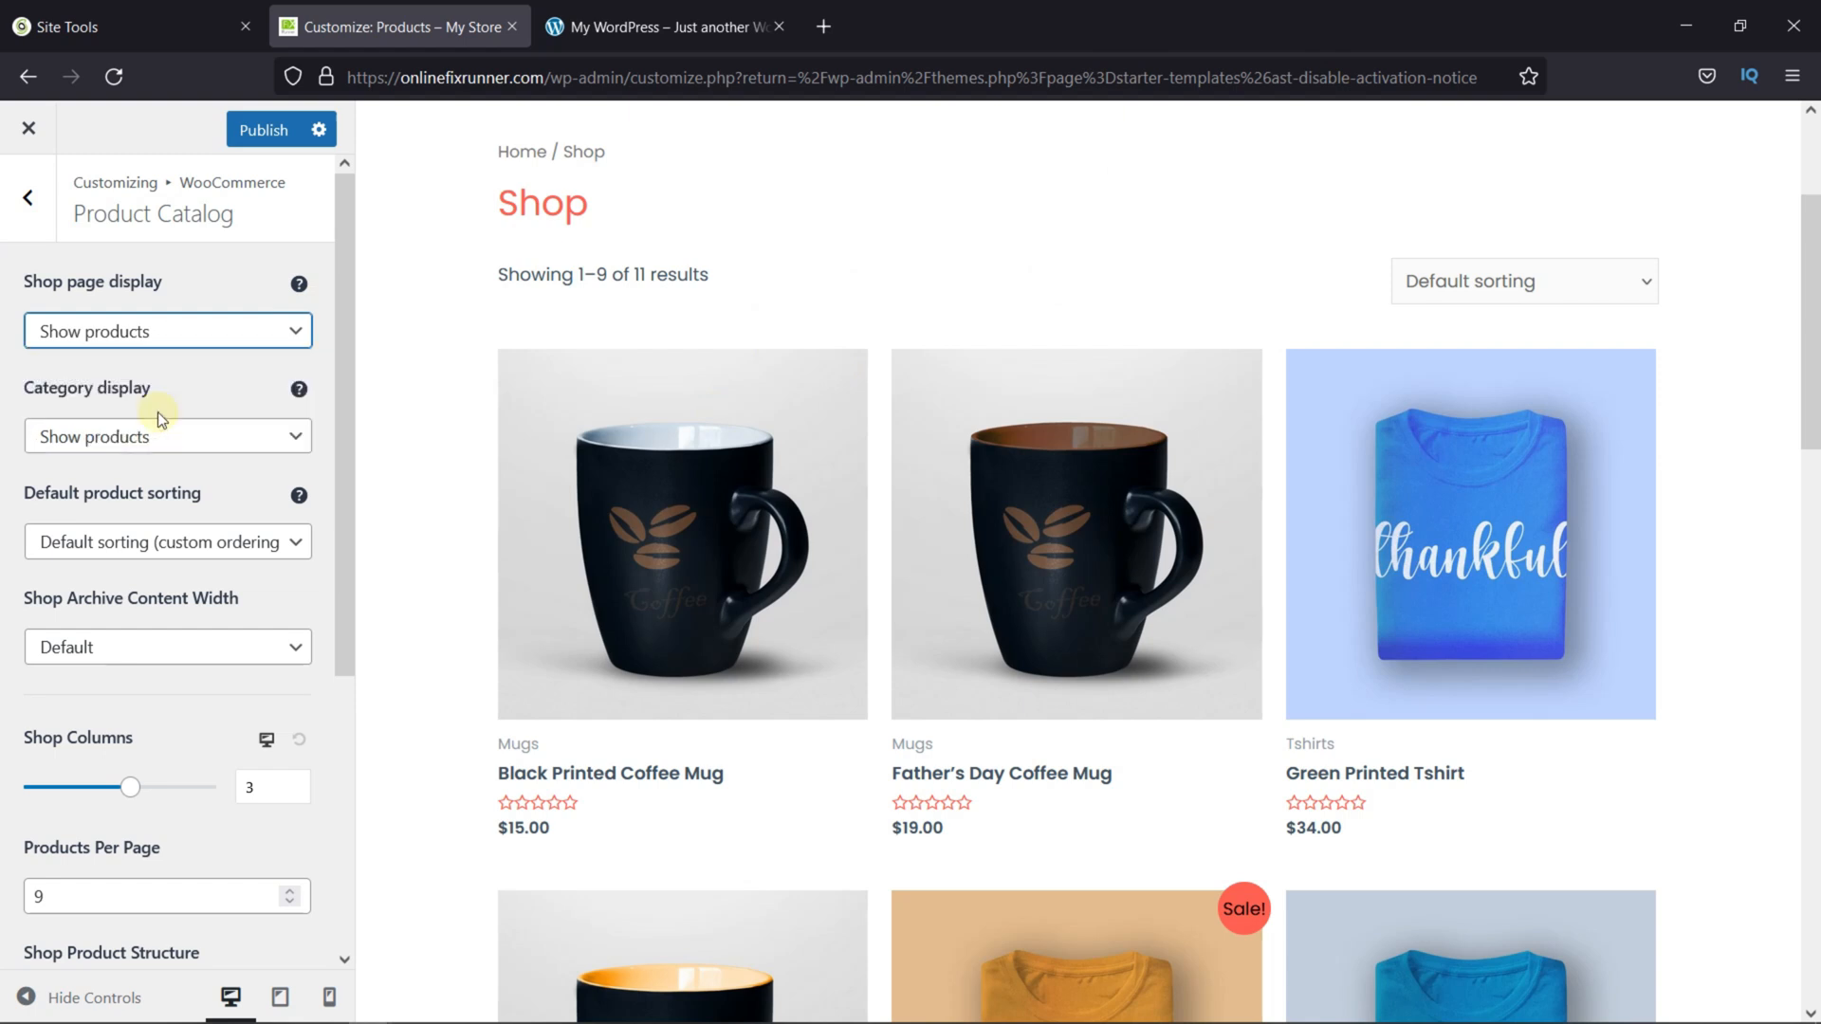
{"action": "key", "text": "Down"}
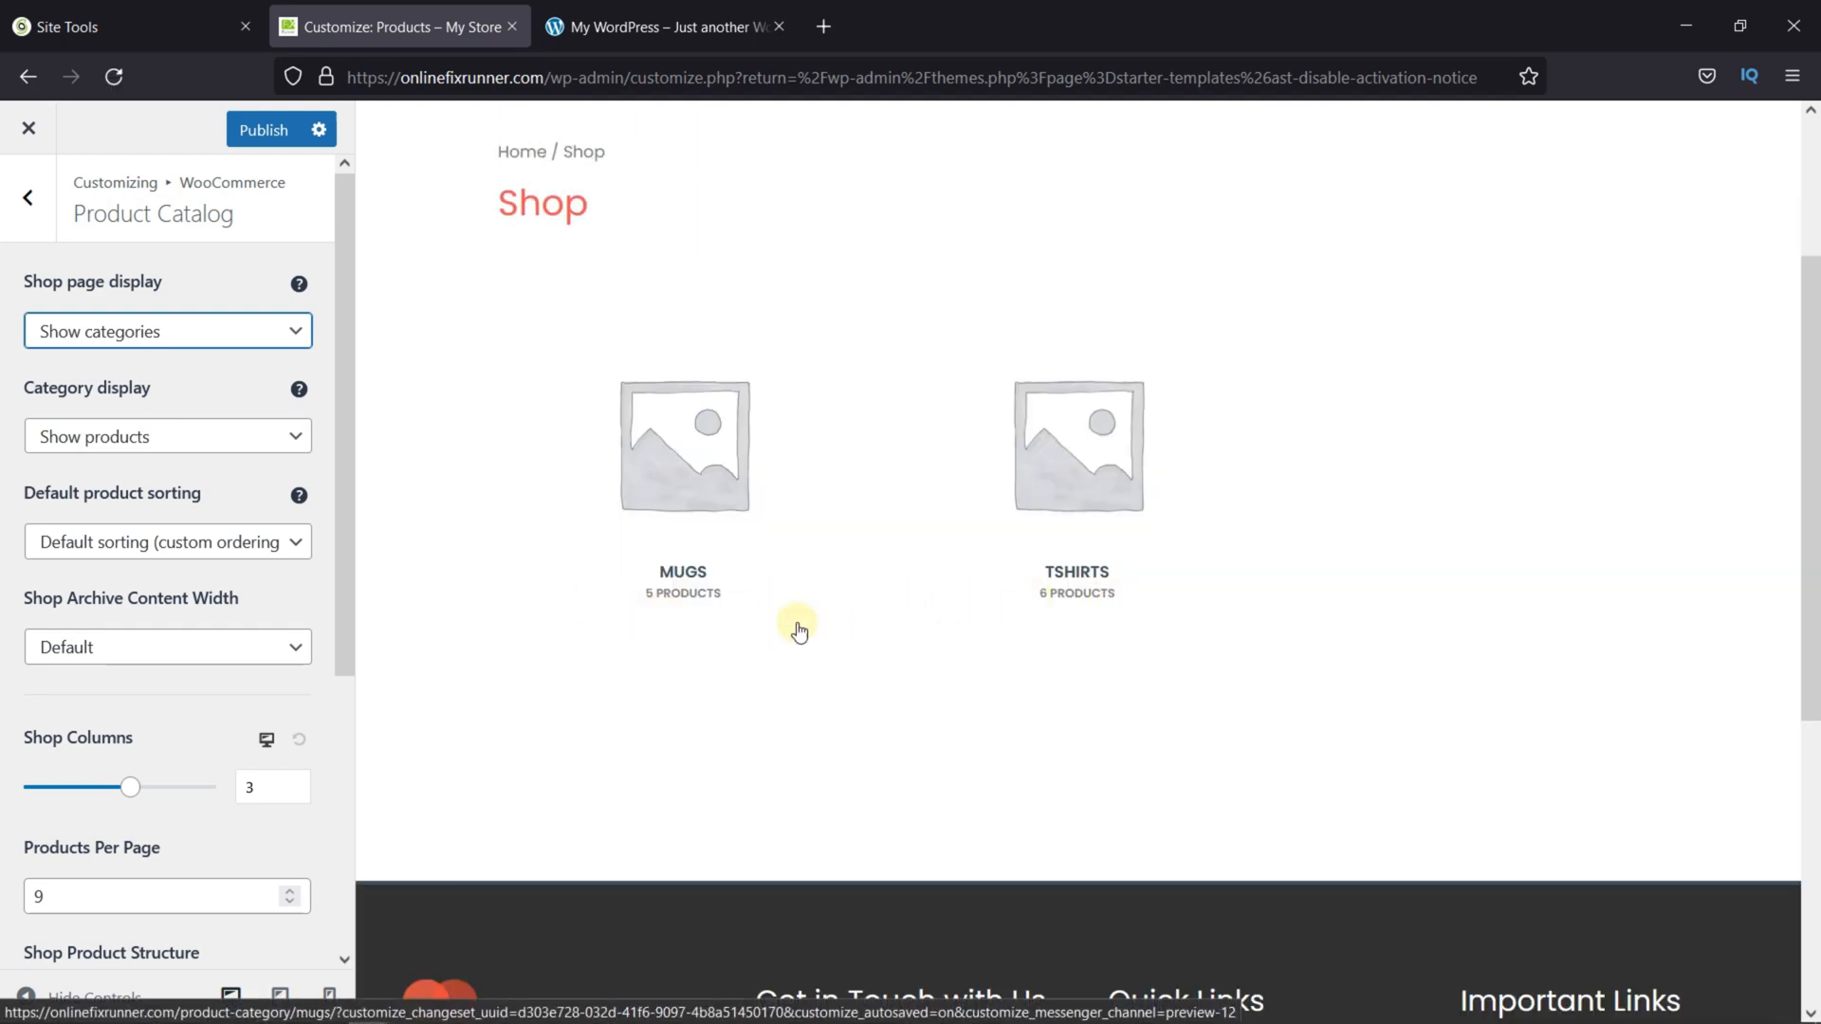
{"action": "left_click", "coordinate": [242, 340]}
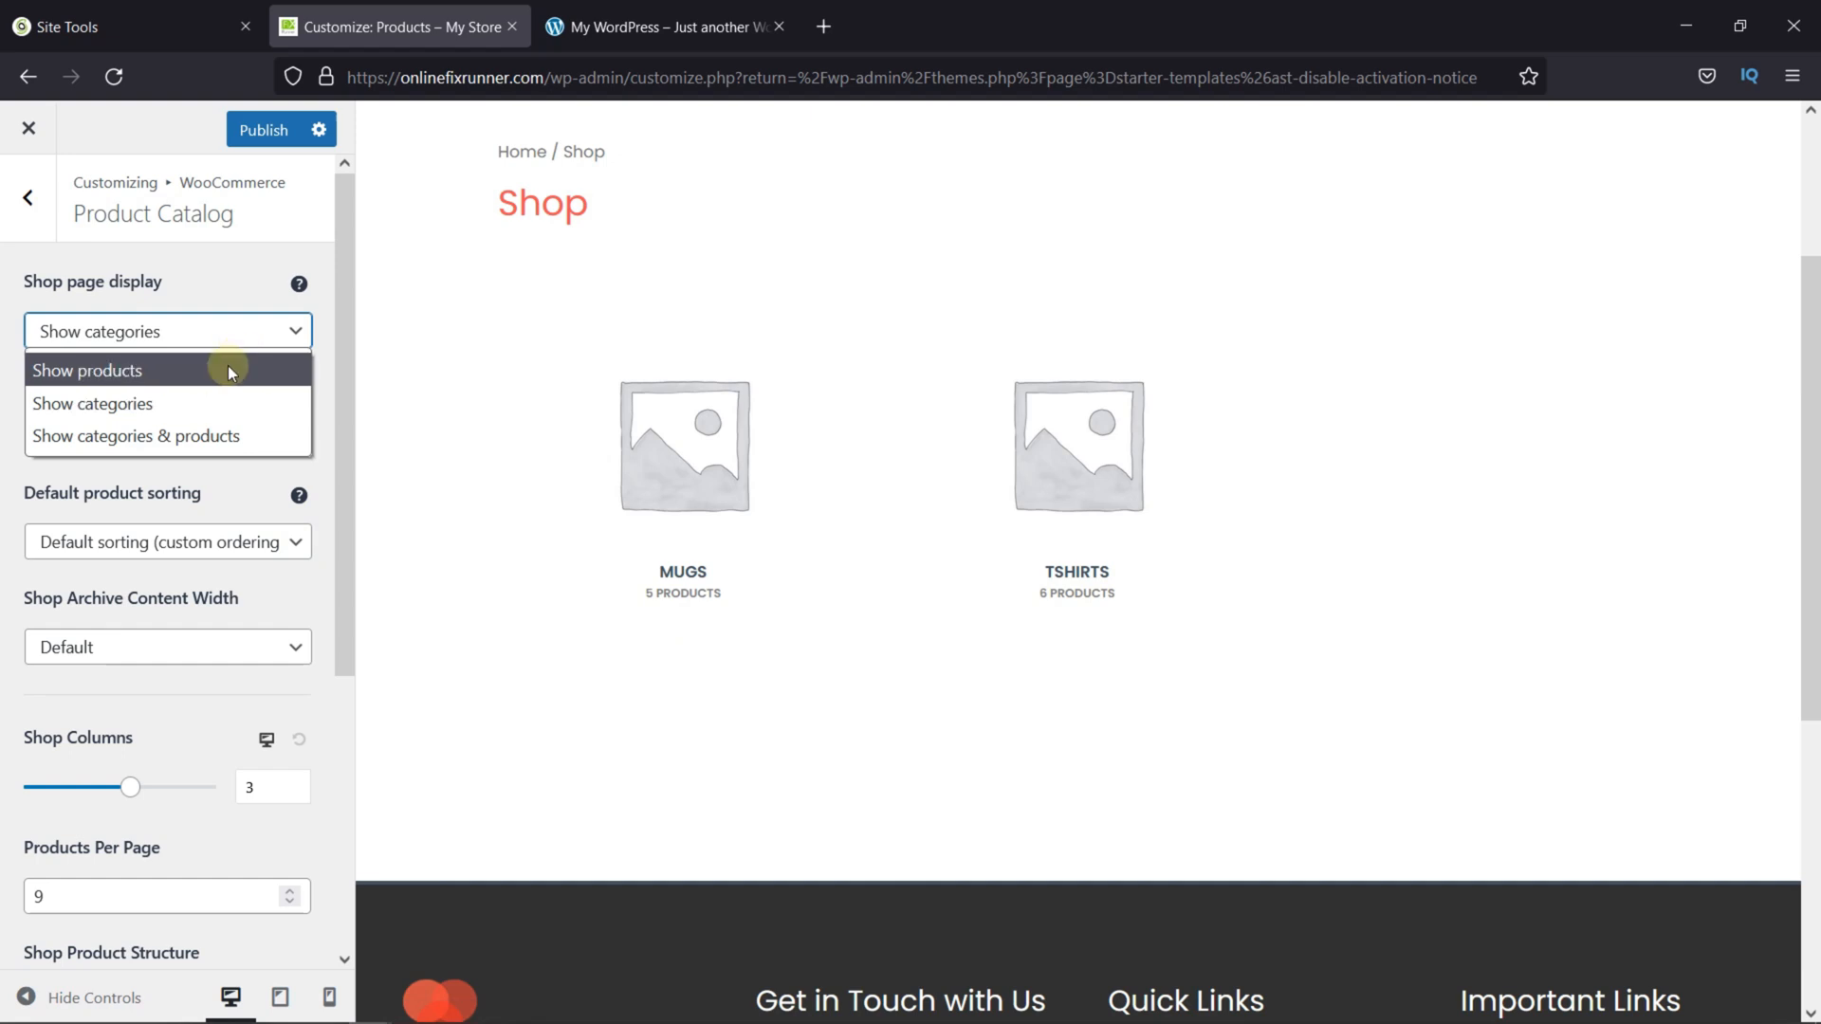
{"action": "left_click", "coordinate": [228, 369]}
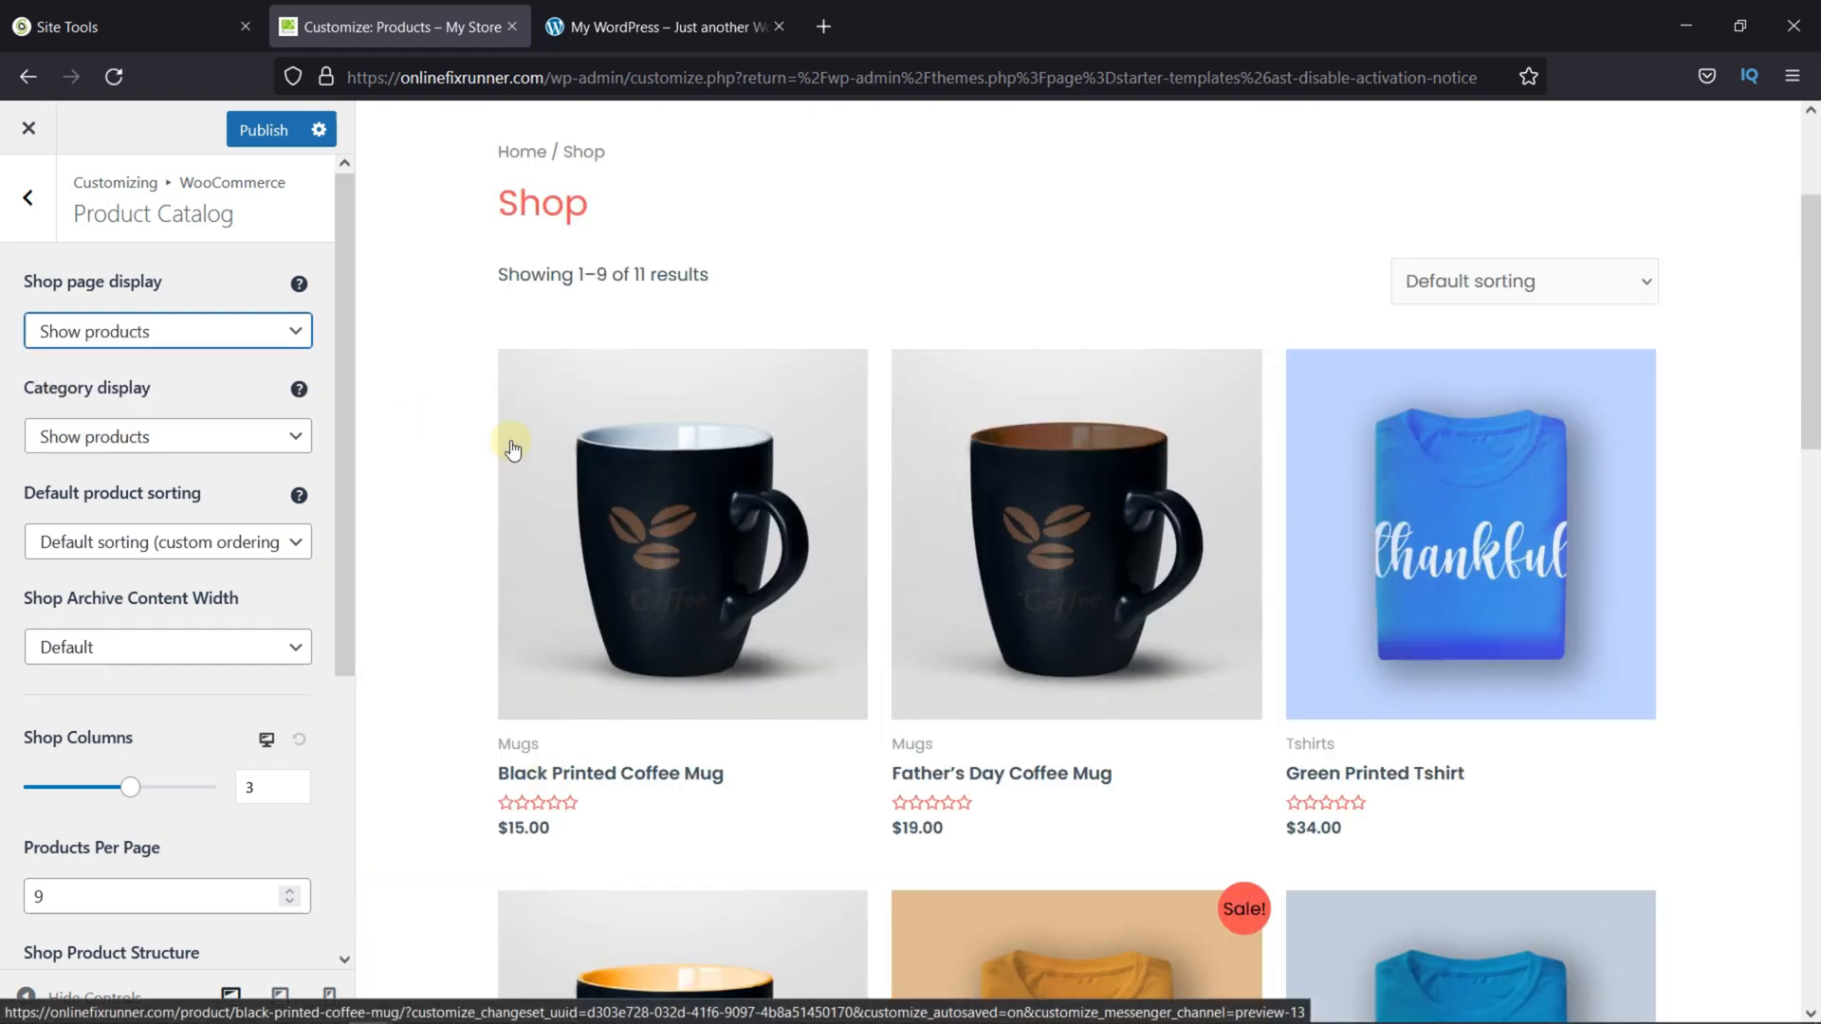
- Try 4 shop columns before settling on 3, and toggle Price off and back on
{"action": "scroll", "coordinate": [326, 368], "scroll_direction": "down", "scroll_amount": 3}
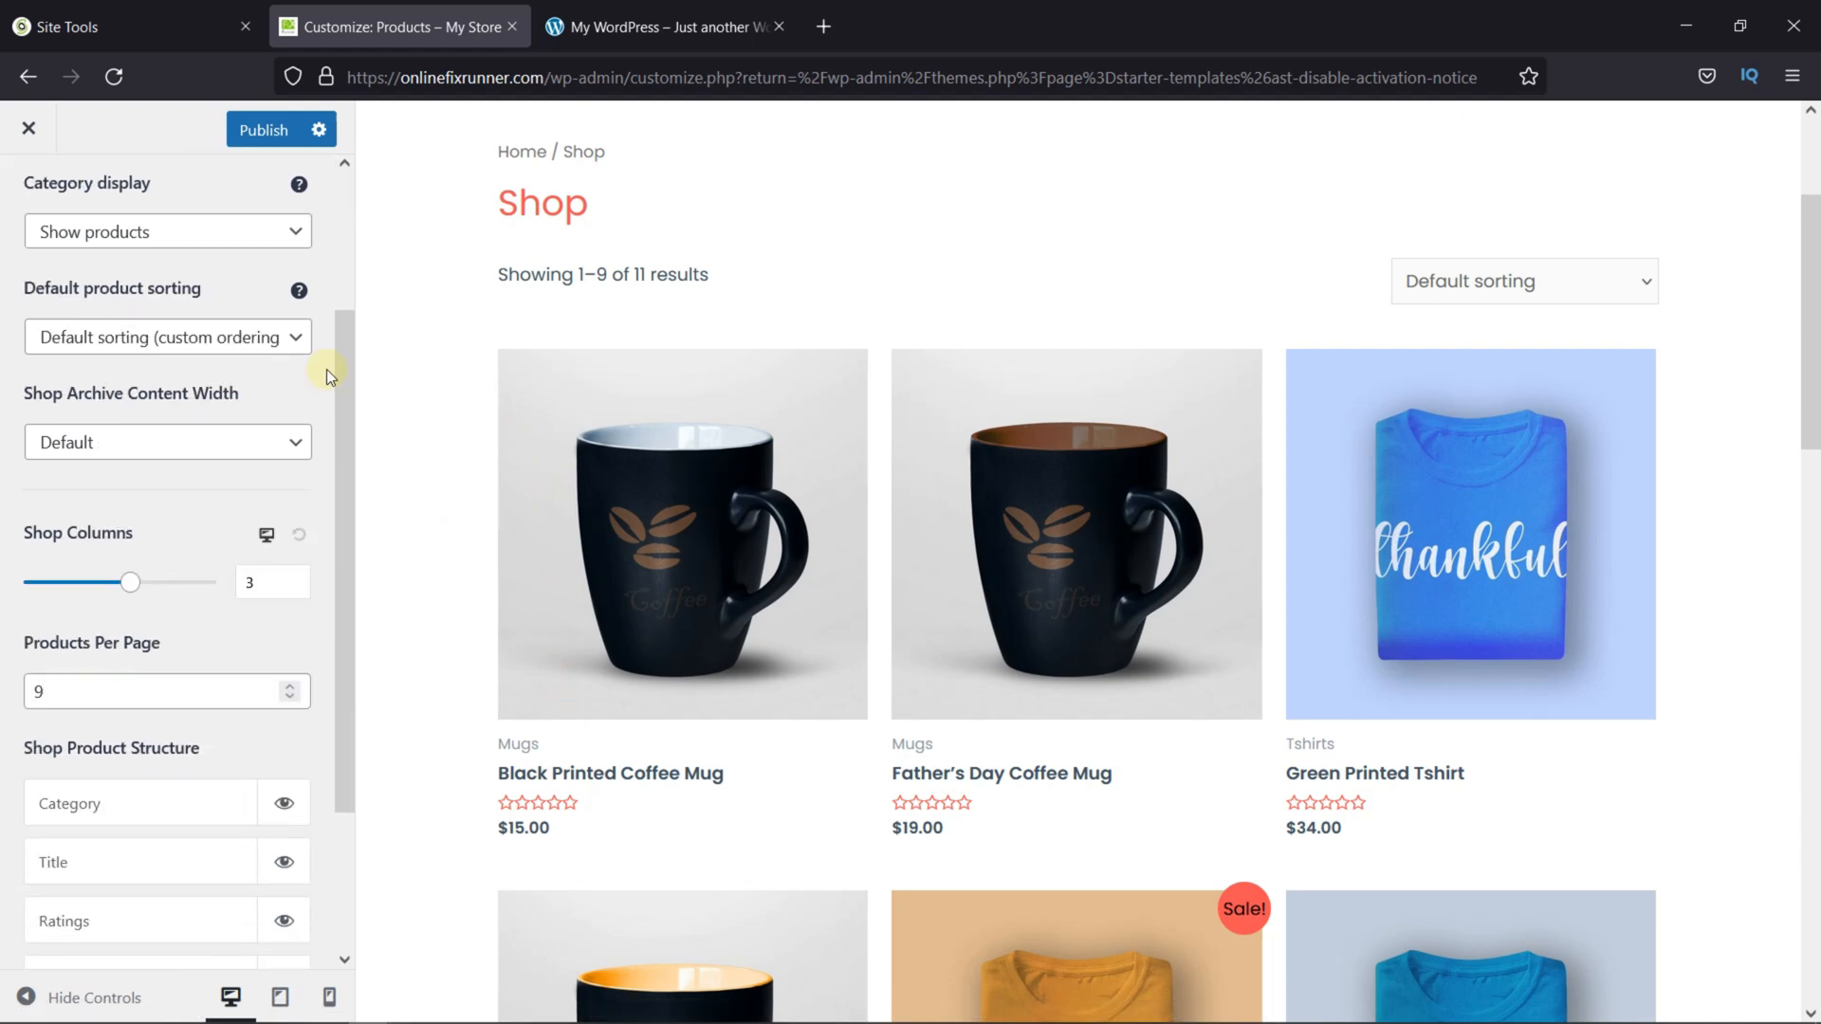
{"action": "scroll", "coordinate": [290, 503], "scroll_direction": "down", "scroll_amount": 2}
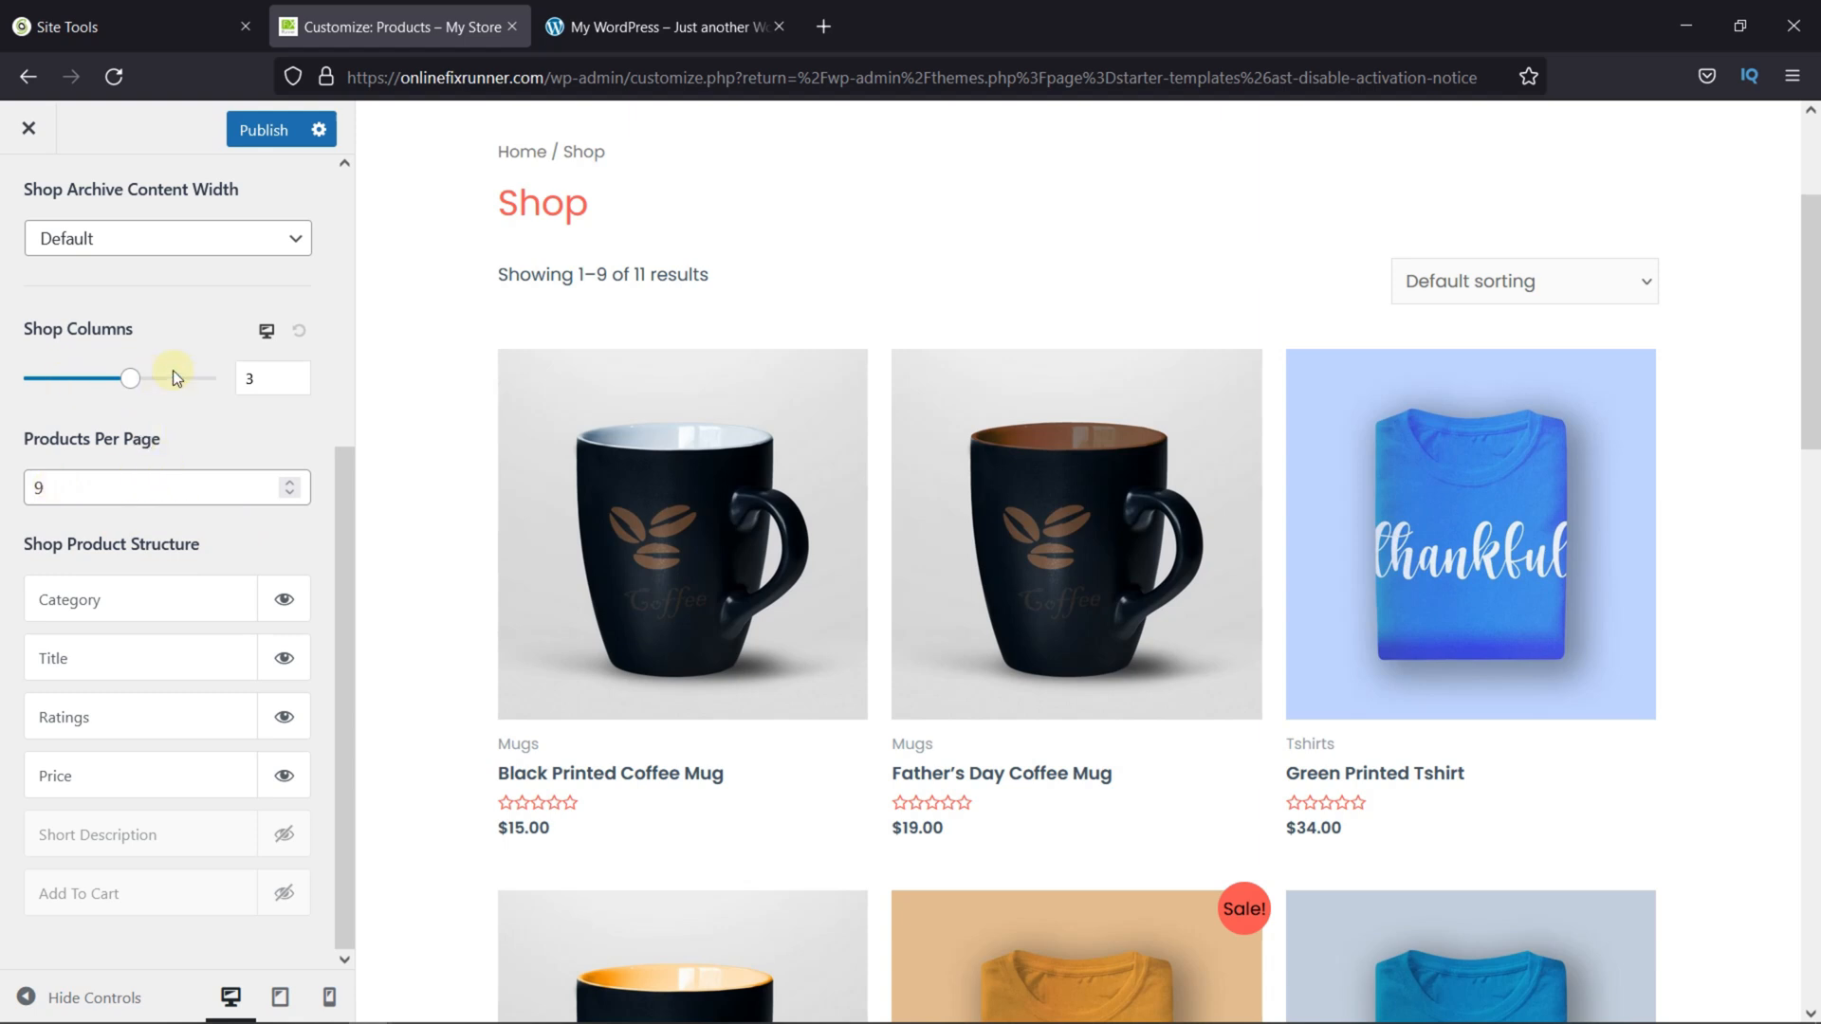
{"action": "left_click_drag", "start_coordinate": [132, 380], "coordinate": [157, 381]}
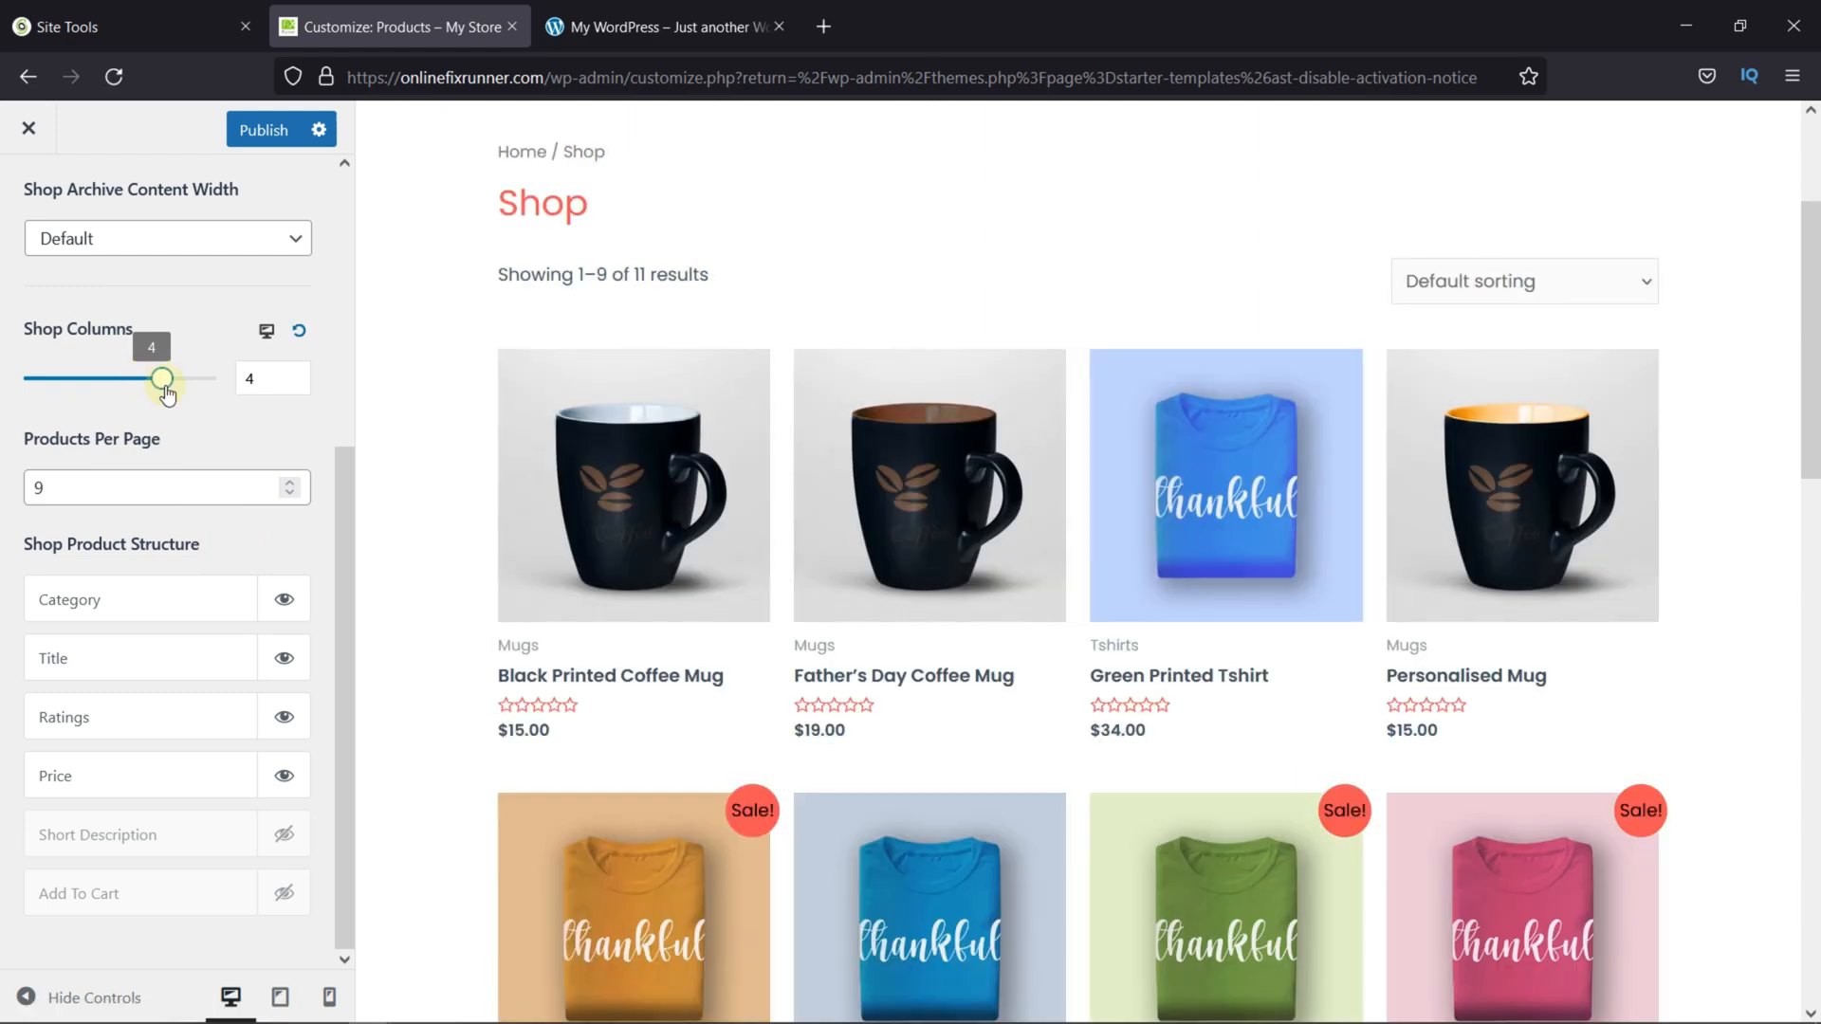
{"action": "scroll", "coordinate": [597, 512], "scroll_direction": "down", "scroll_amount": 6}
{"action": "scroll", "coordinate": [601, 521], "scroll_direction": "up", "scroll_amount": 4}
{"action": "left_click_drag", "start_coordinate": [159, 388], "coordinate": [129, 383]}
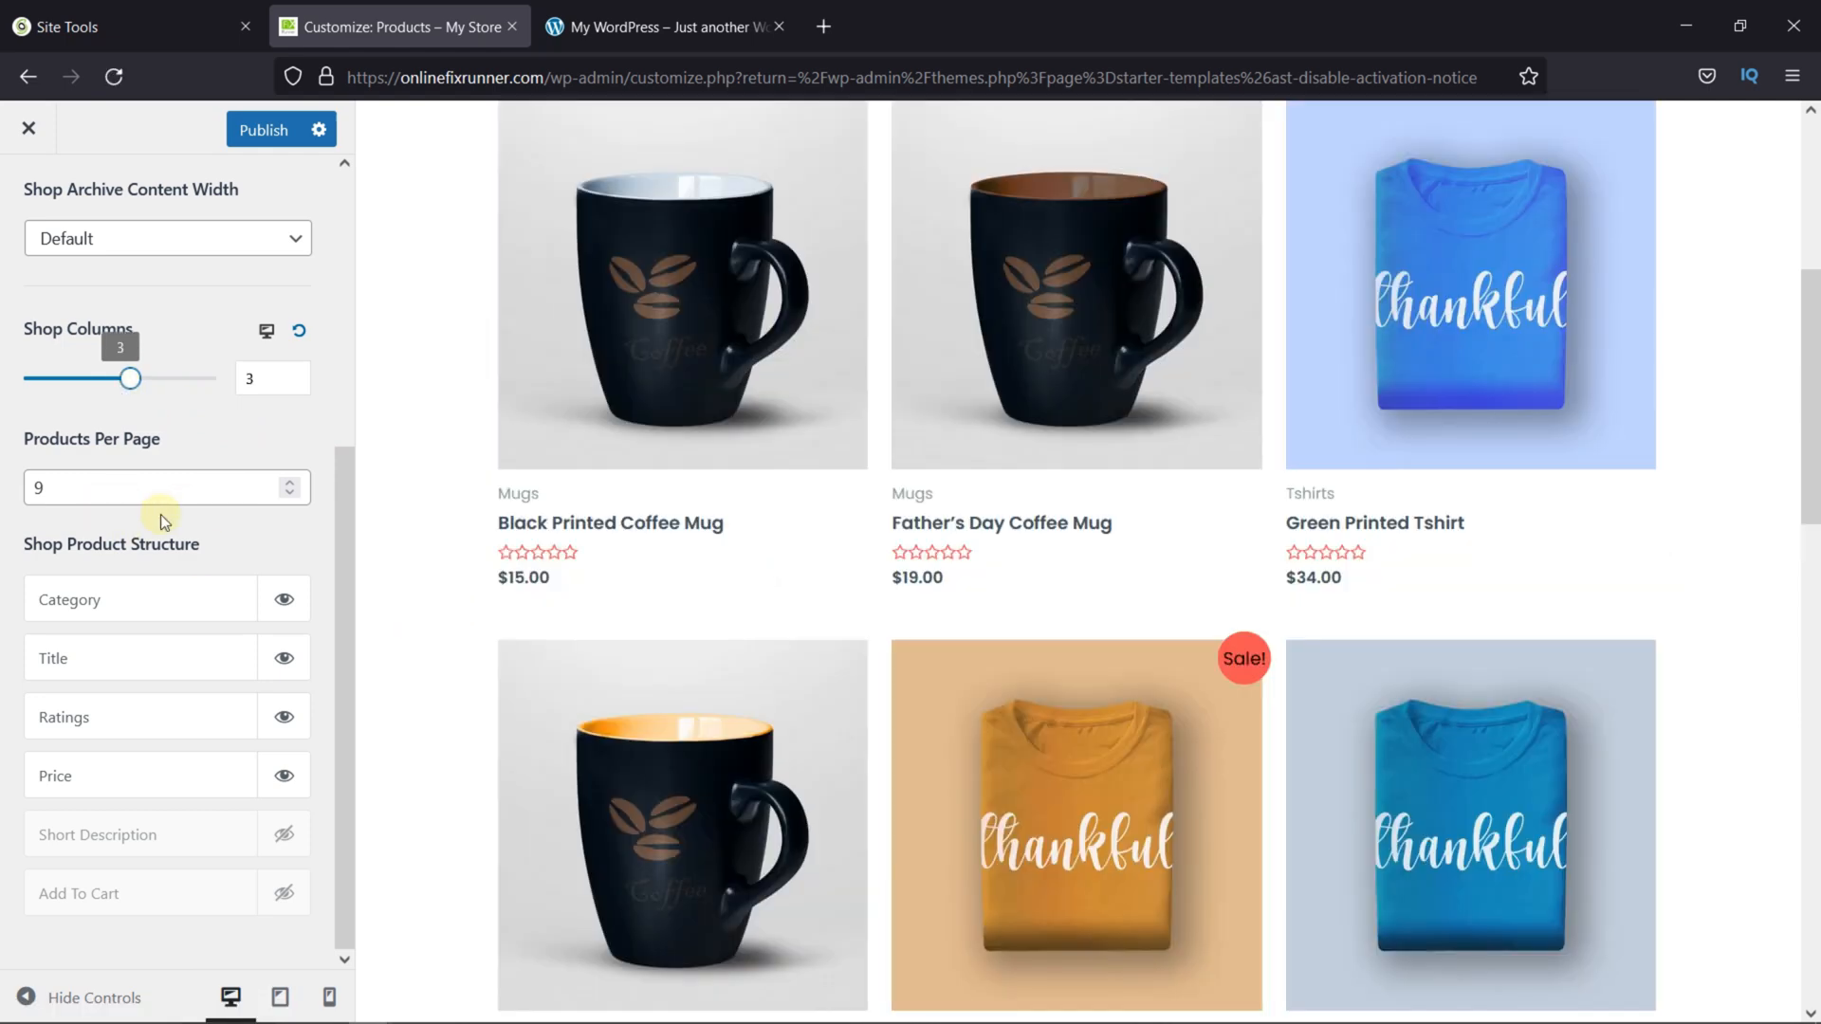
{"action": "scroll", "coordinate": [520, 640], "scroll_direction": "up", "scroll_amount": 3}
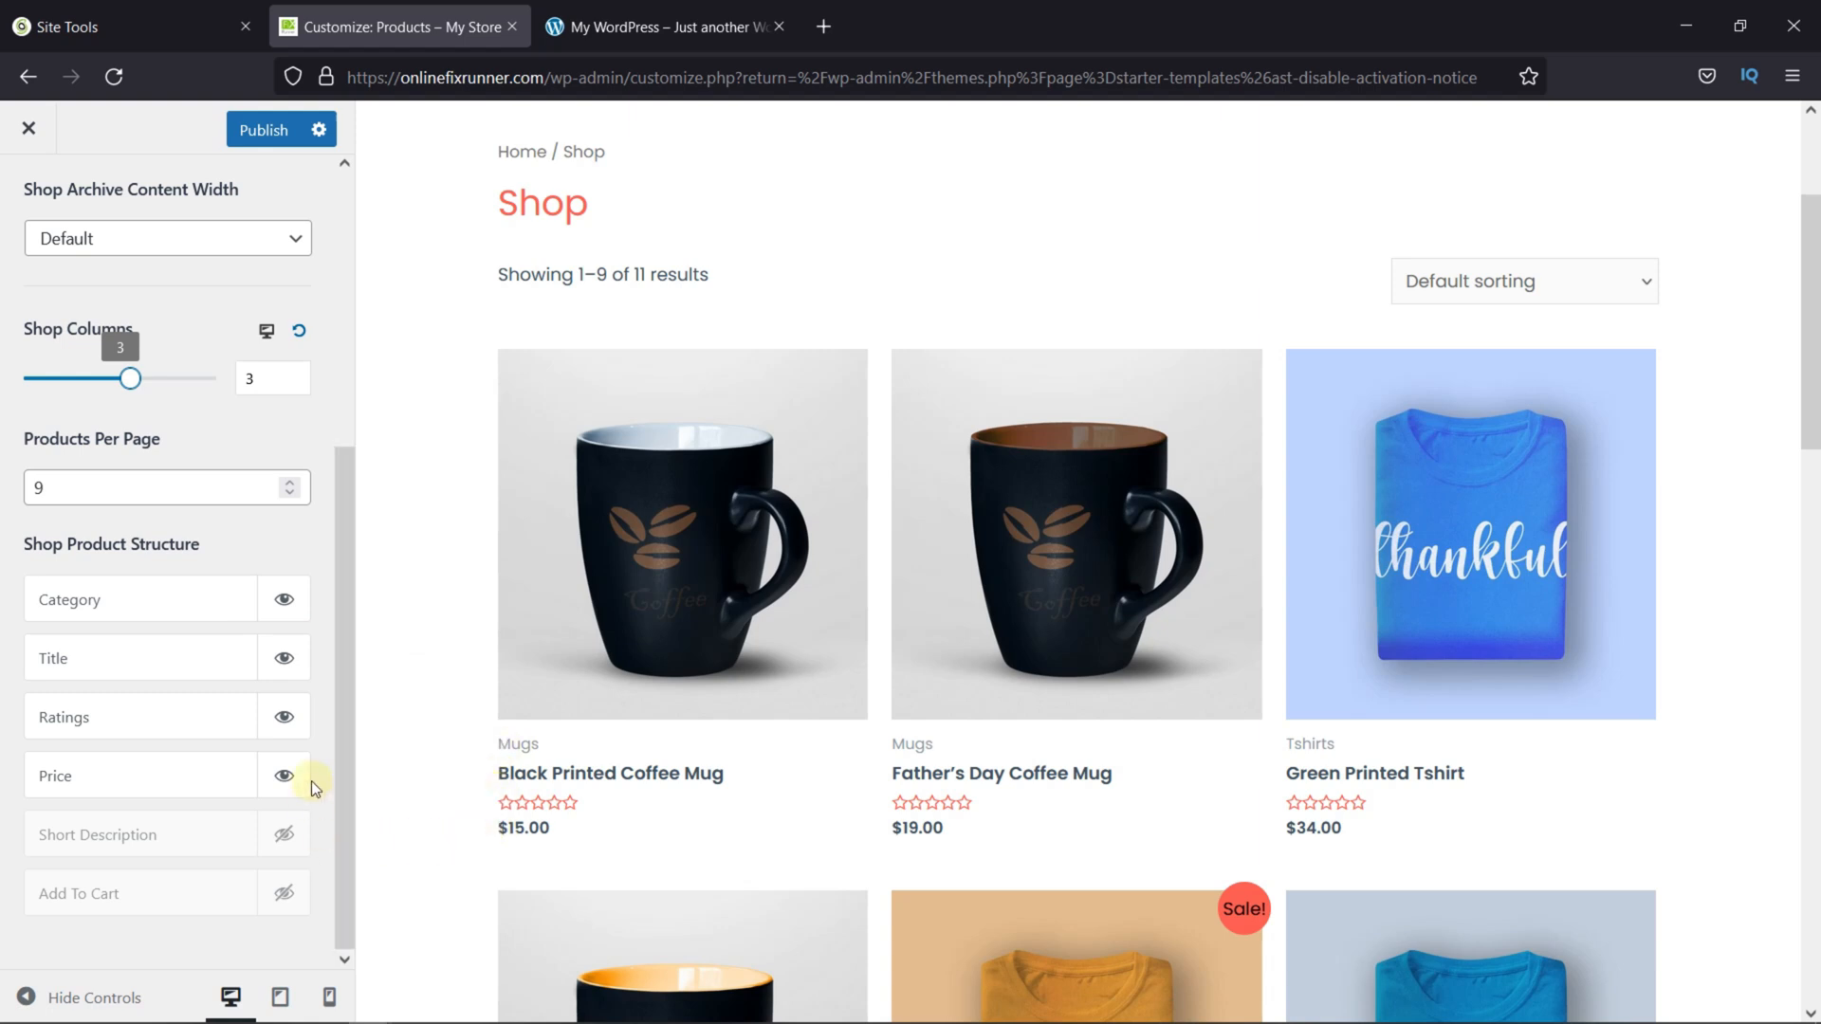
{"action": "left_click", "coordinate": [283, 776]}
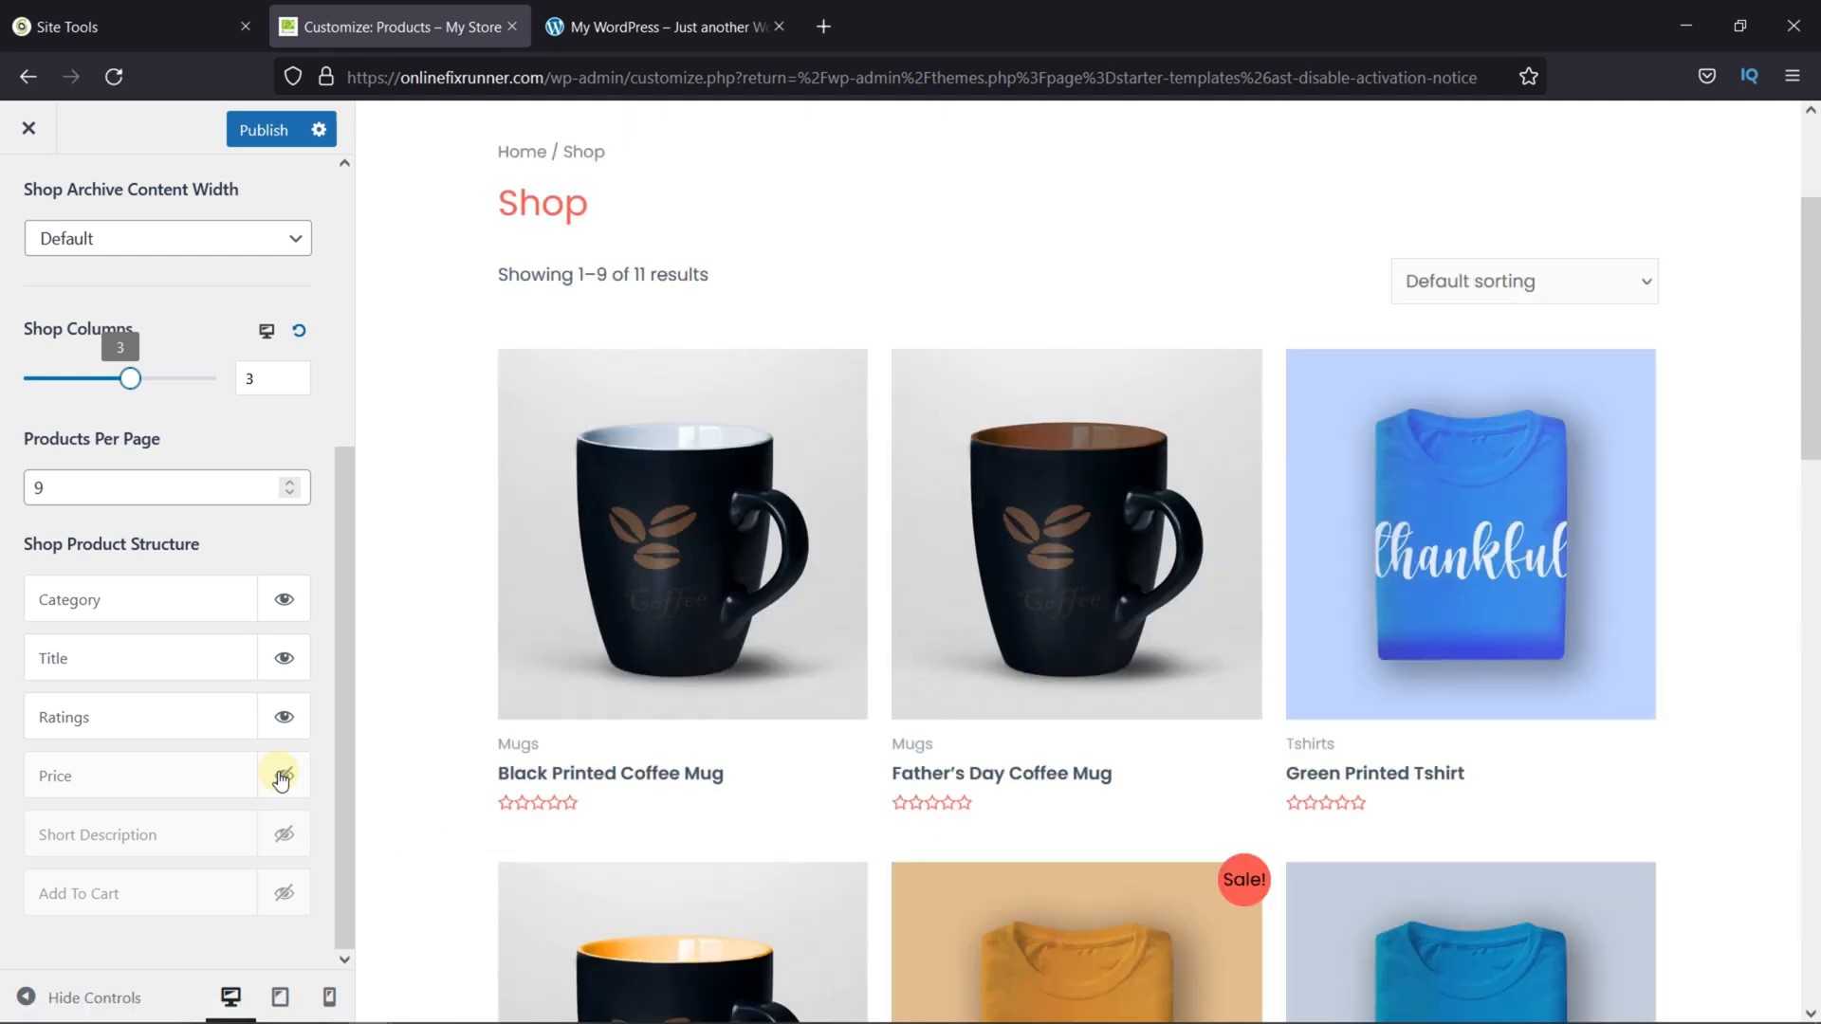
{"action": "left_click", "coordinate": [282, 777]}
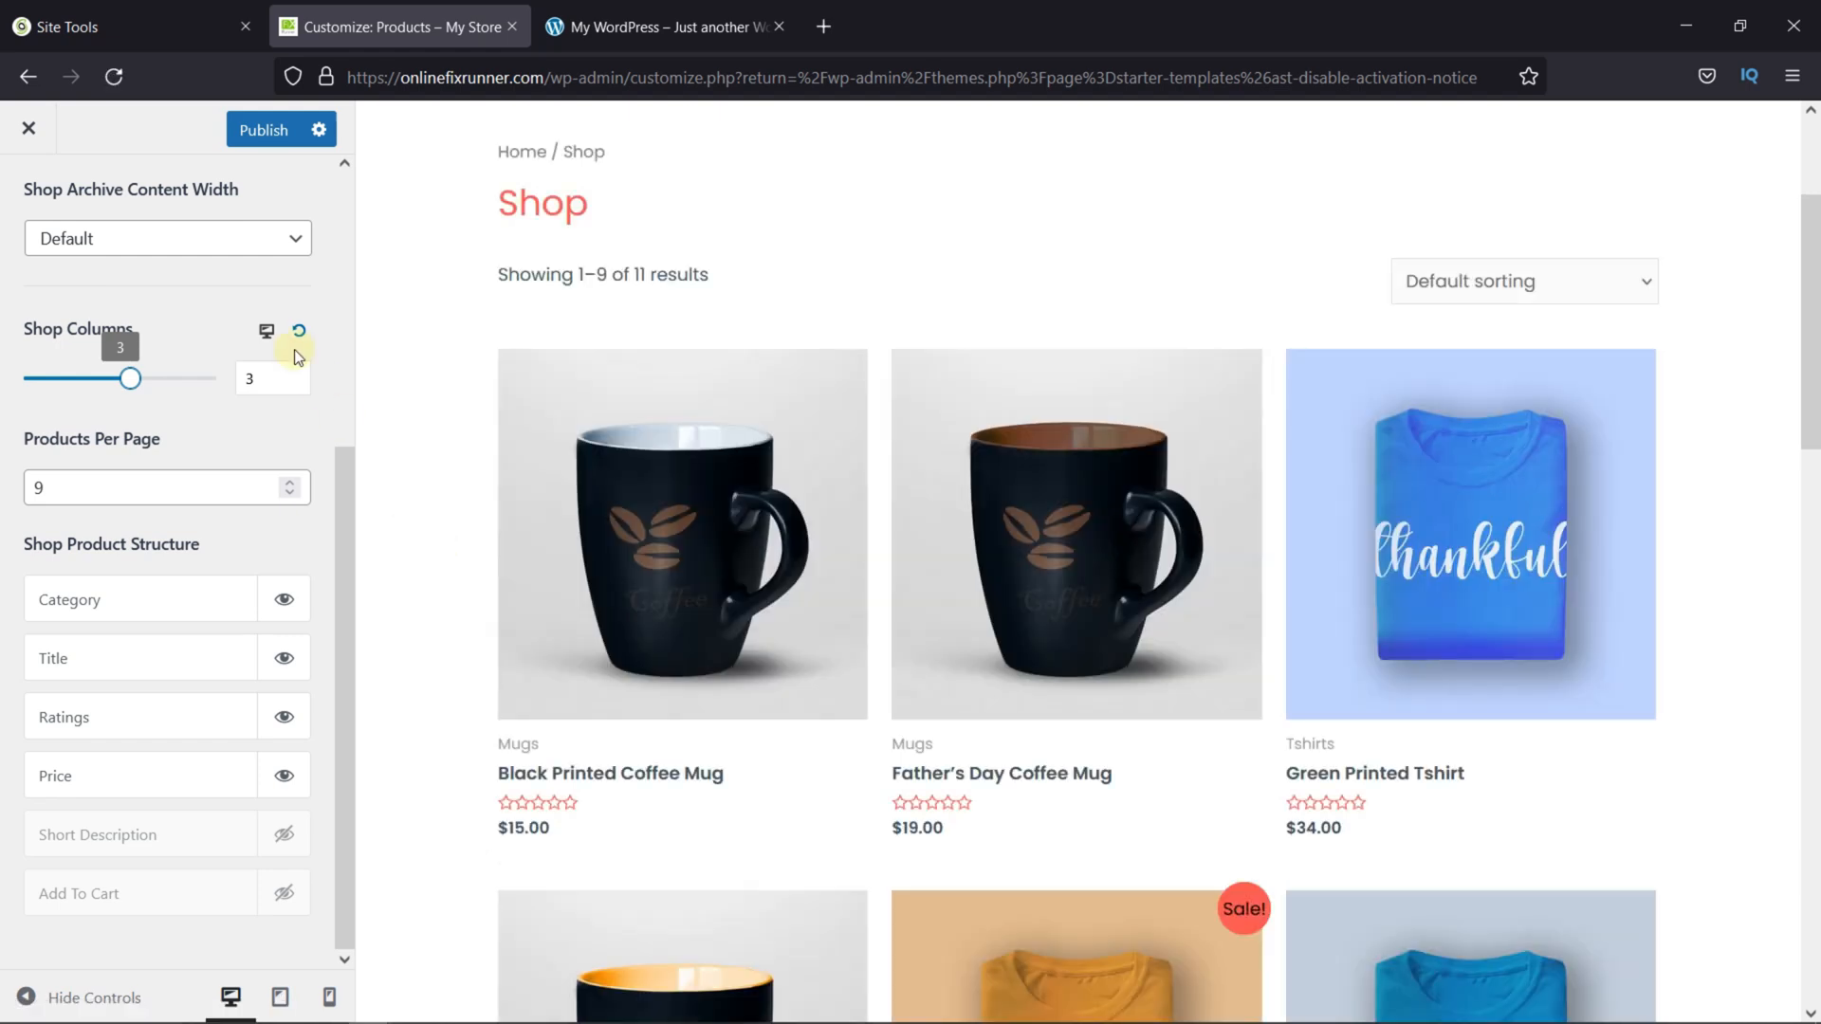
{"action": "scroll", "coordinate": [42, 190], "scroll_direction": "up", "scroll_amount": 3}
{"action": "left_click", "coordinate": [38, 228]}
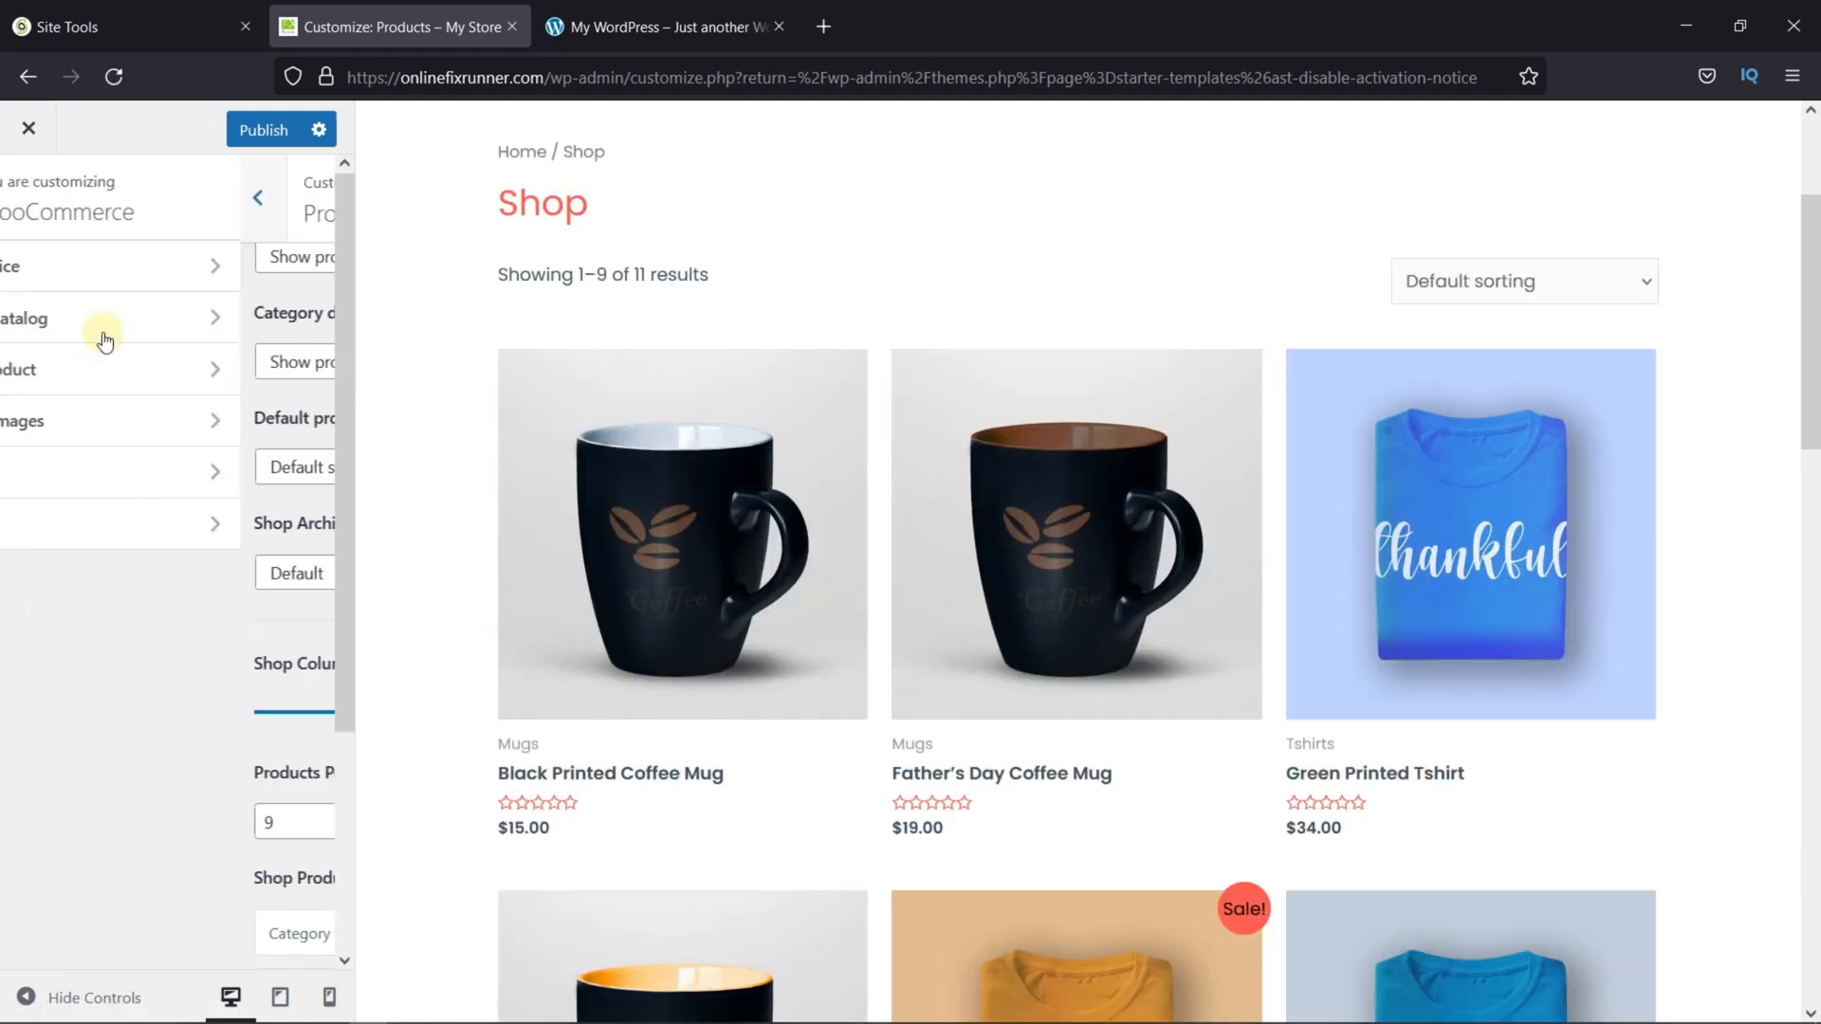
- Preview the Black Printed Coffee Mug page and disable breadcrumbs on single product pages
{"action": "left_click", "coordinate": [162, 370]}
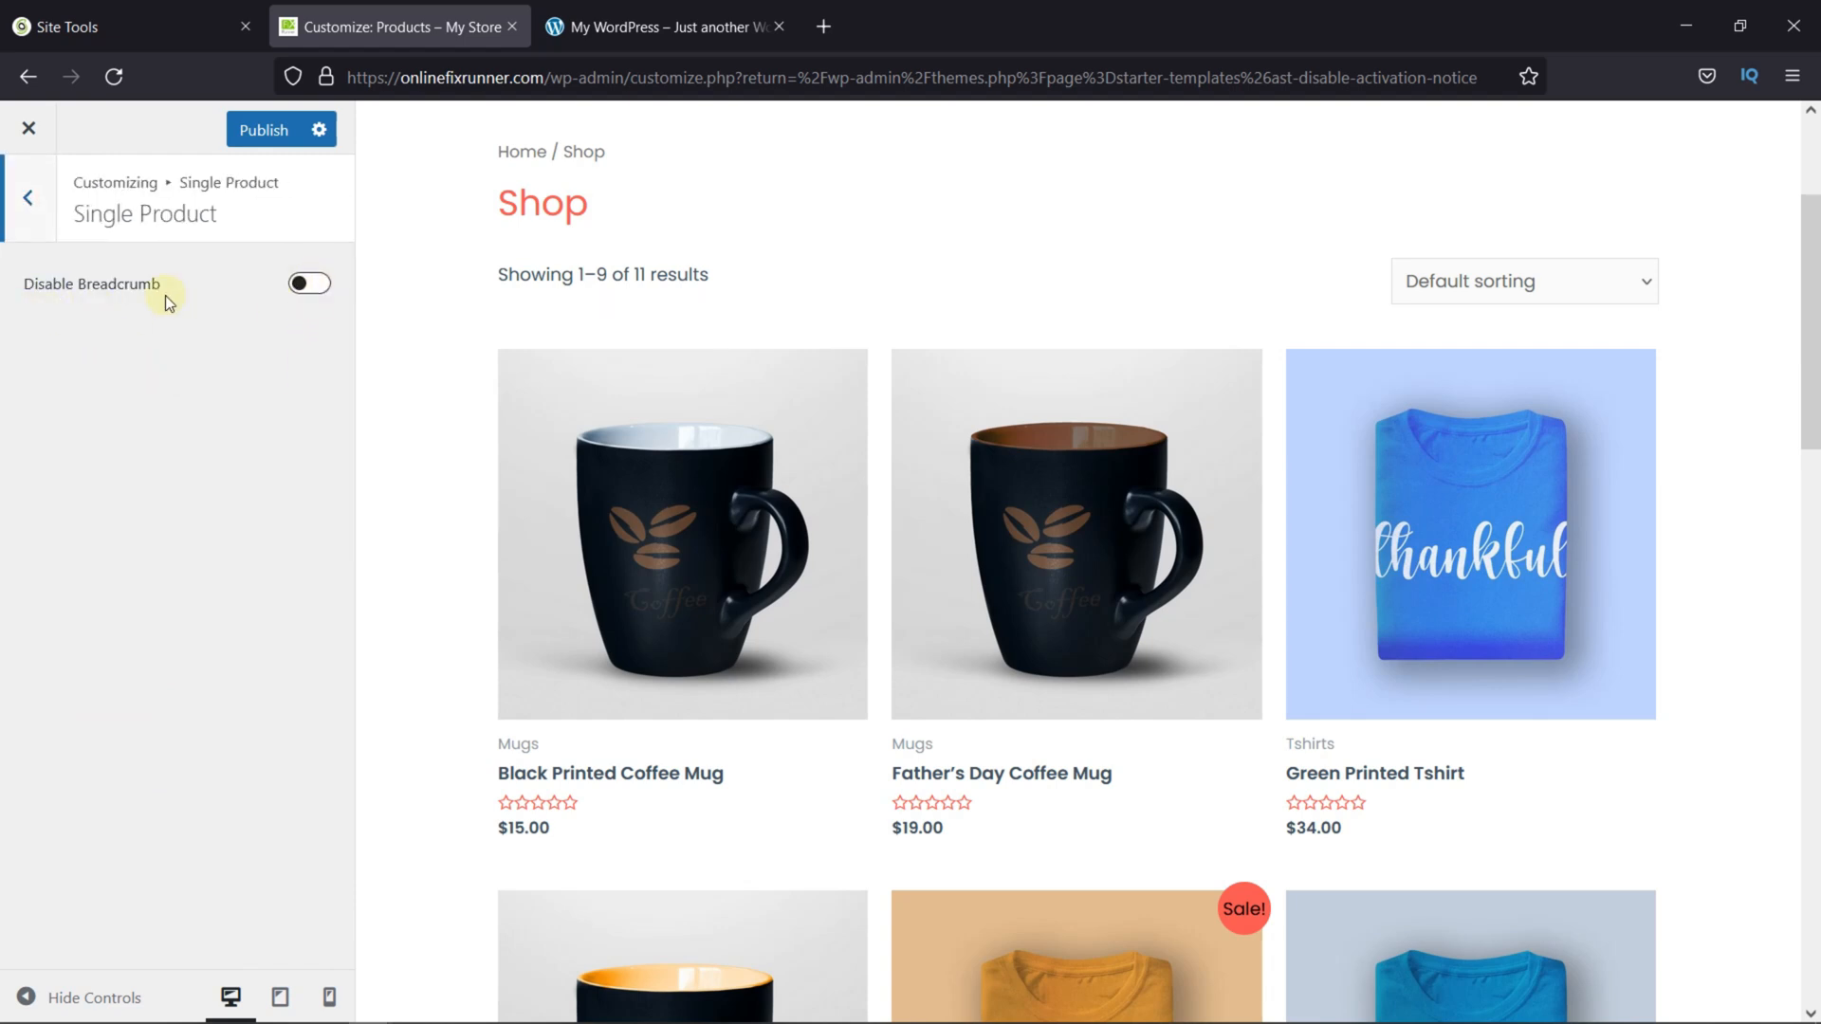
{"action": "left_click", "coordinate": [637, 628]}
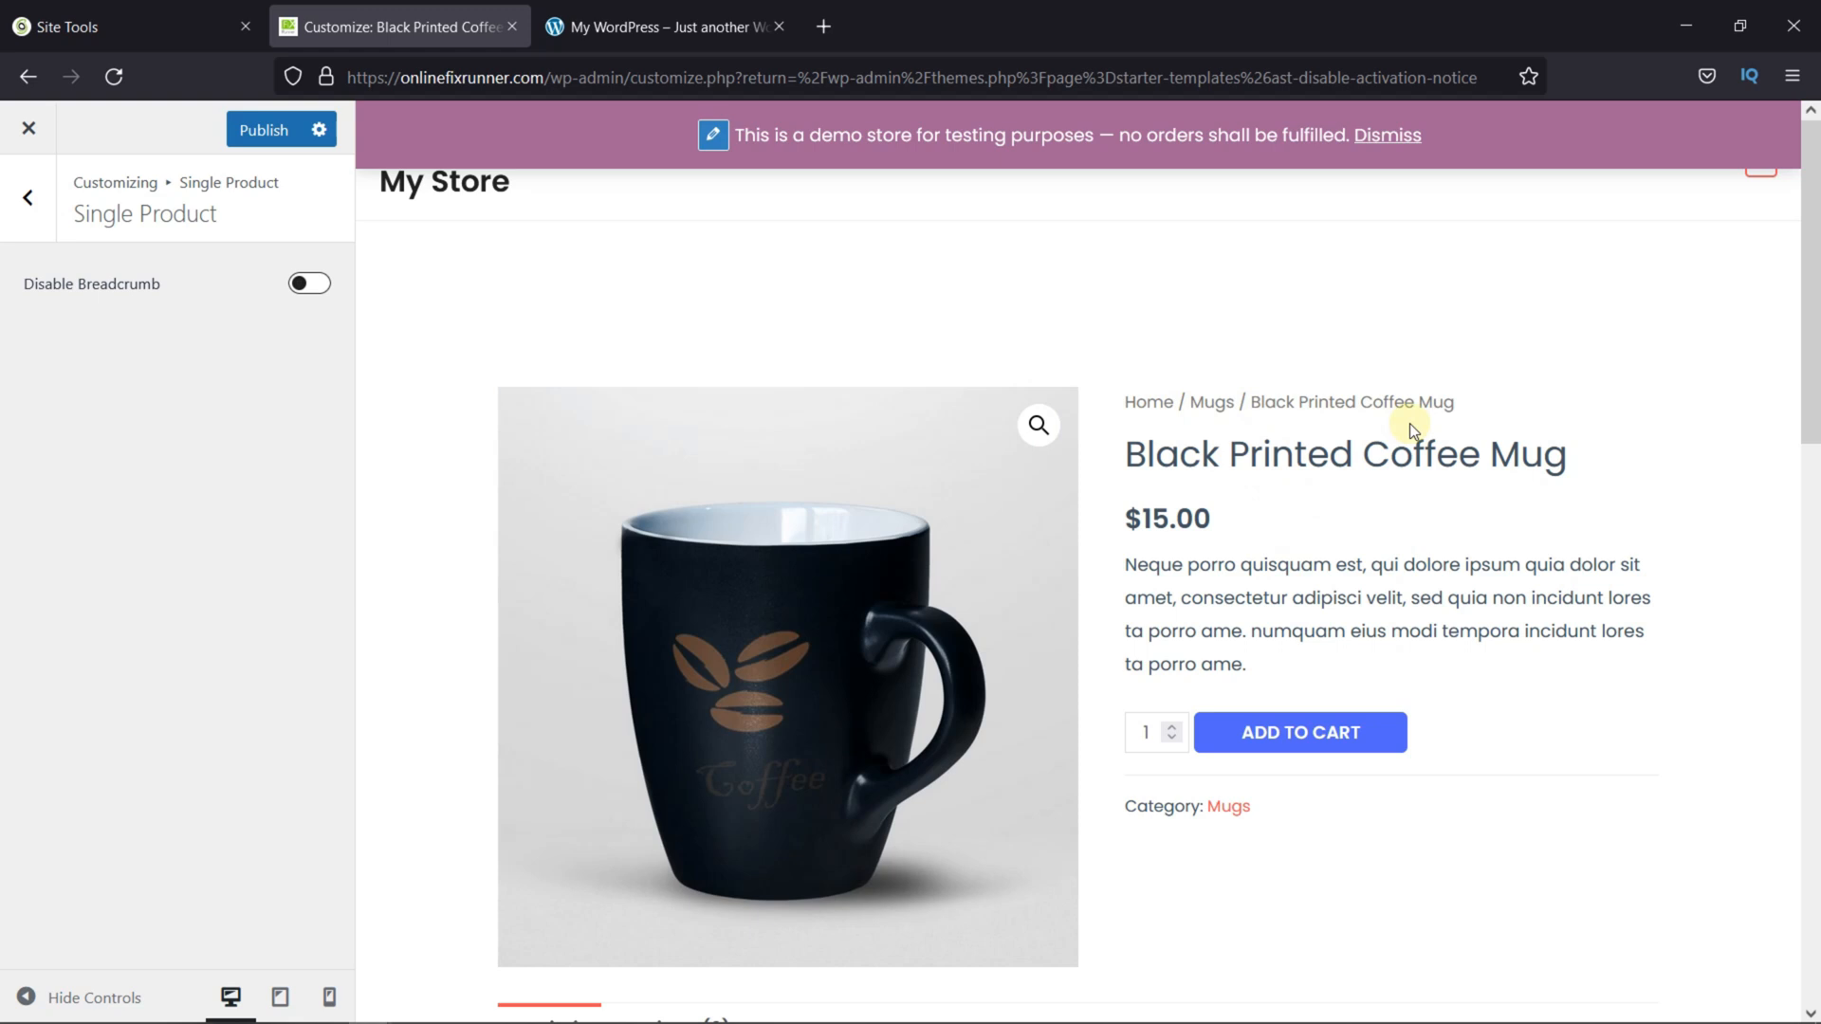
{"action": "left_click", "coordinate": [316, 283]}
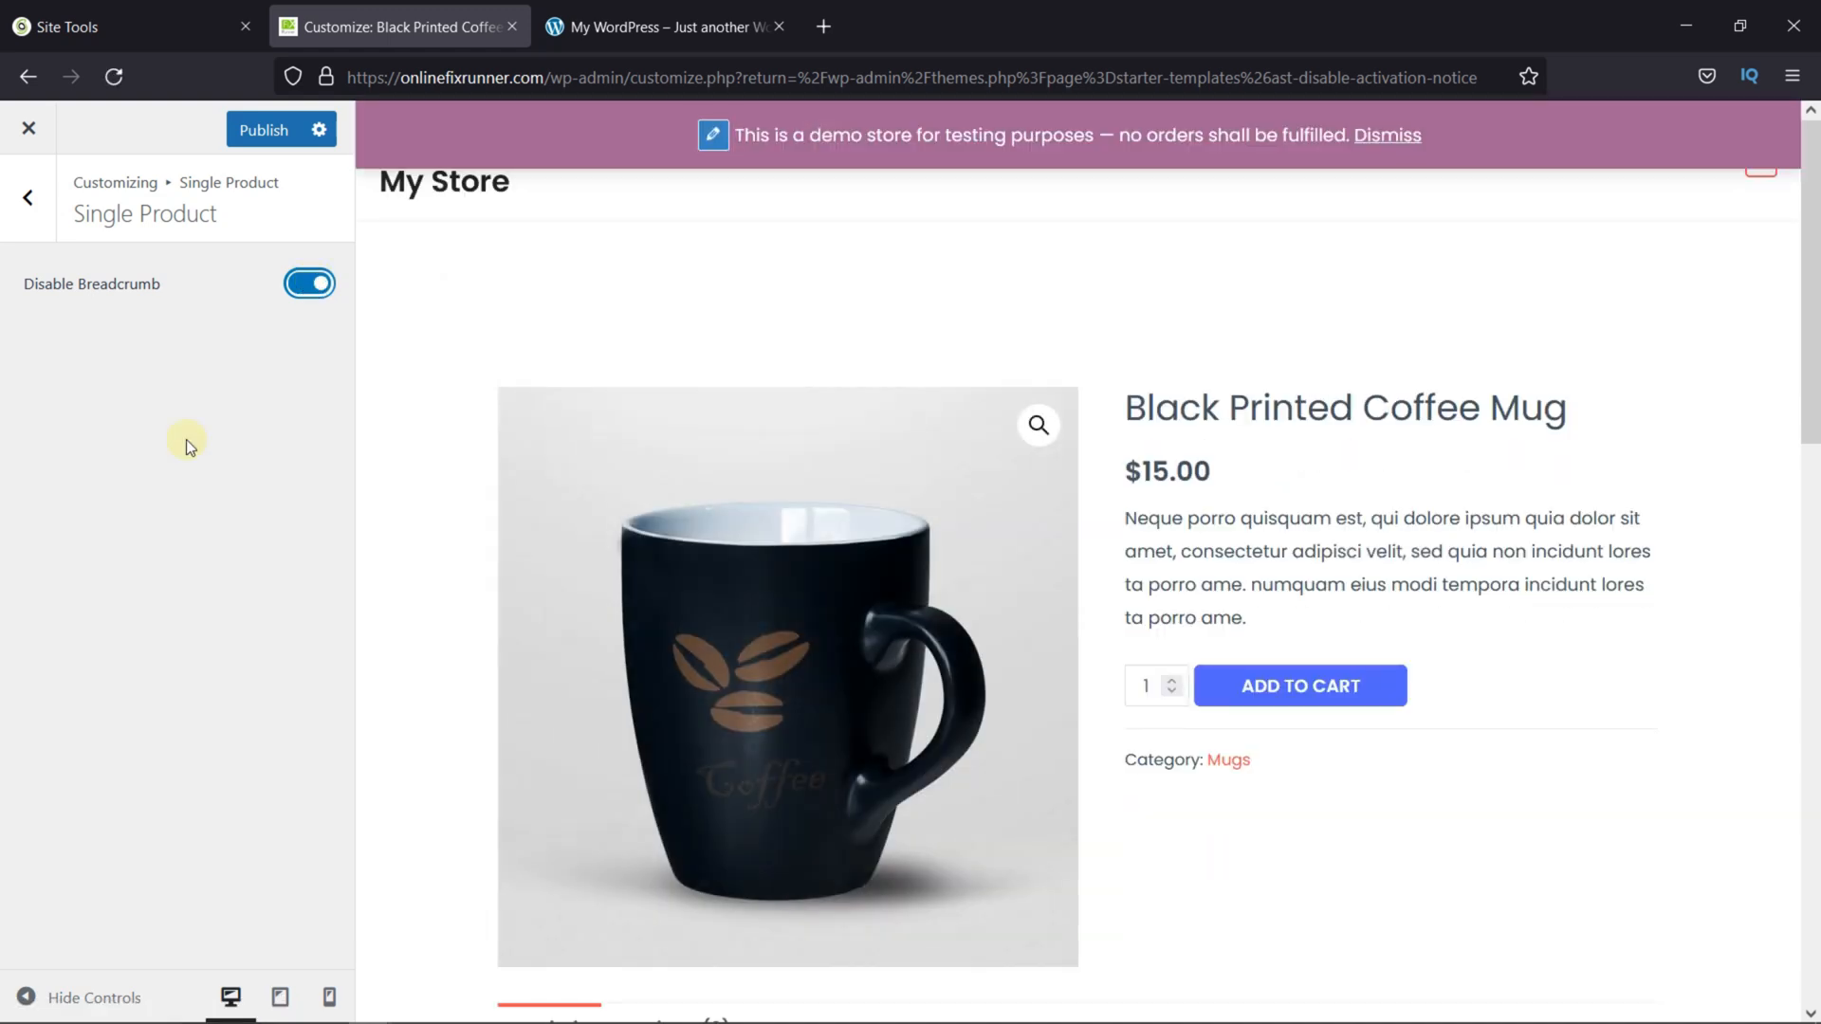
{"action": "left_click", "coordinate": [49, 182]}
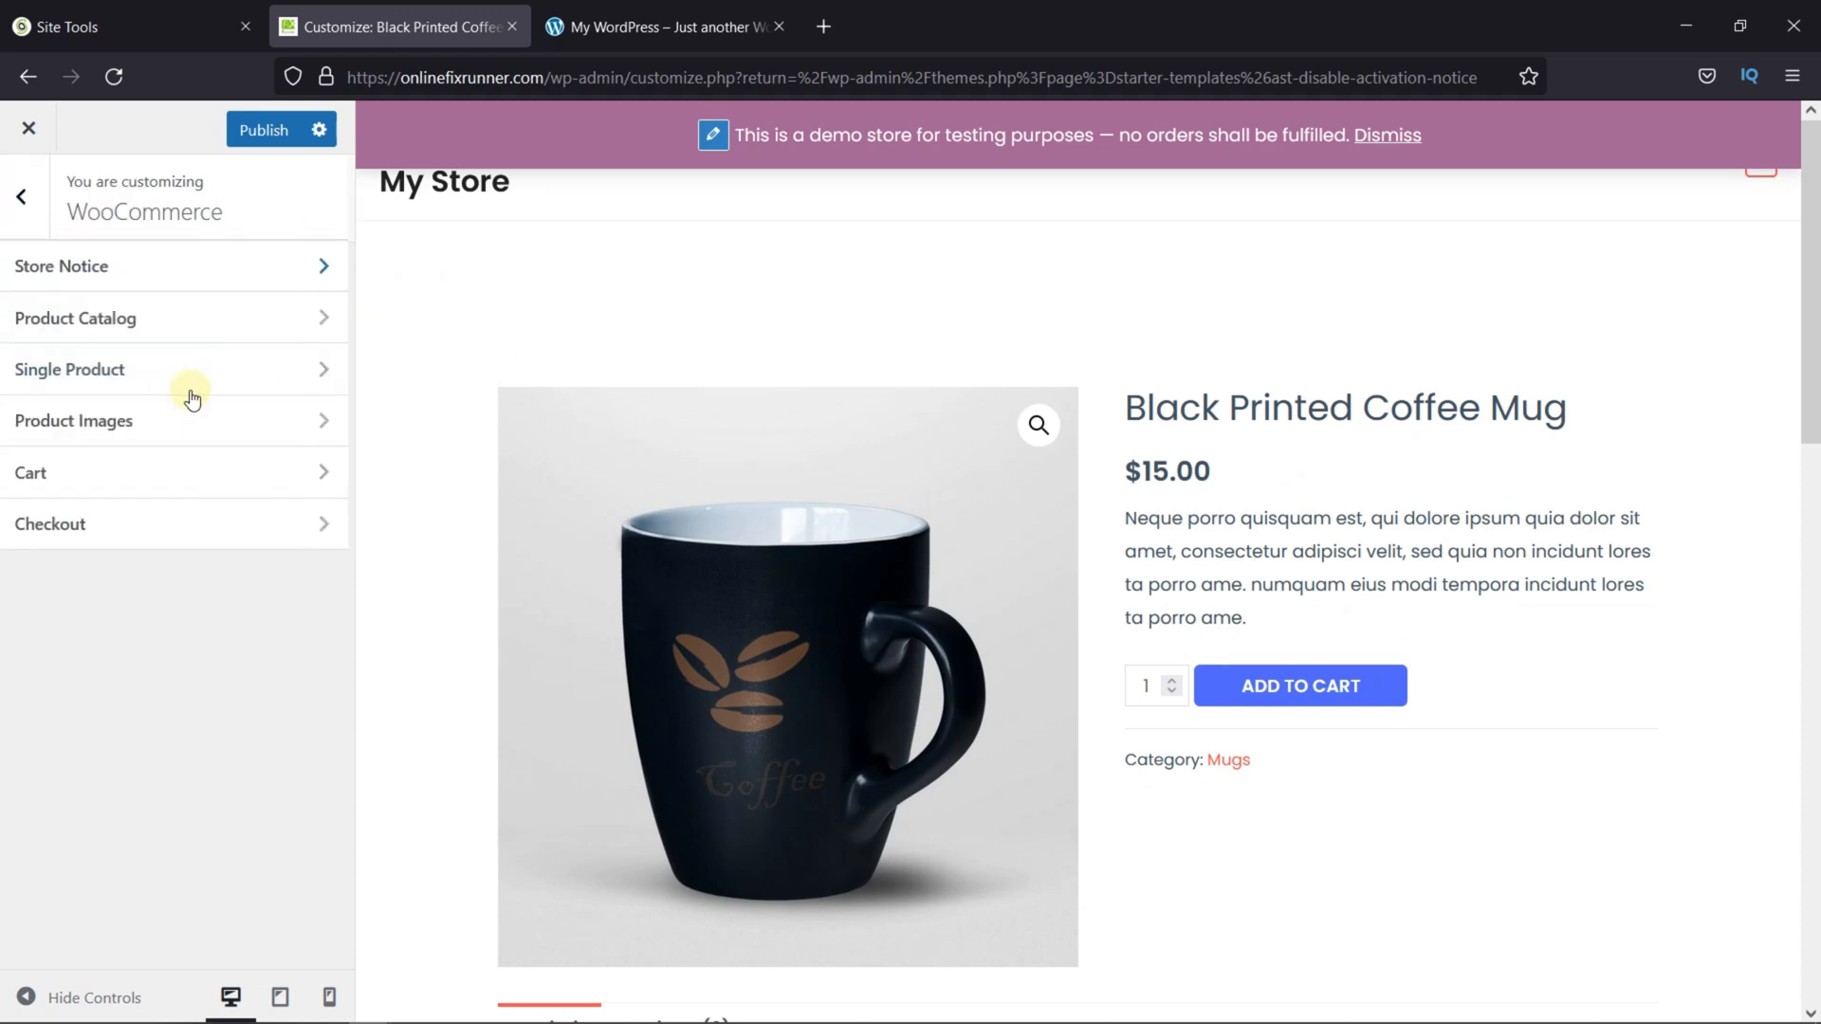
- Look through the Product Images and Cart options, then open the Checkout section
{"action": "left_click", "coordinate": [147, 439]}
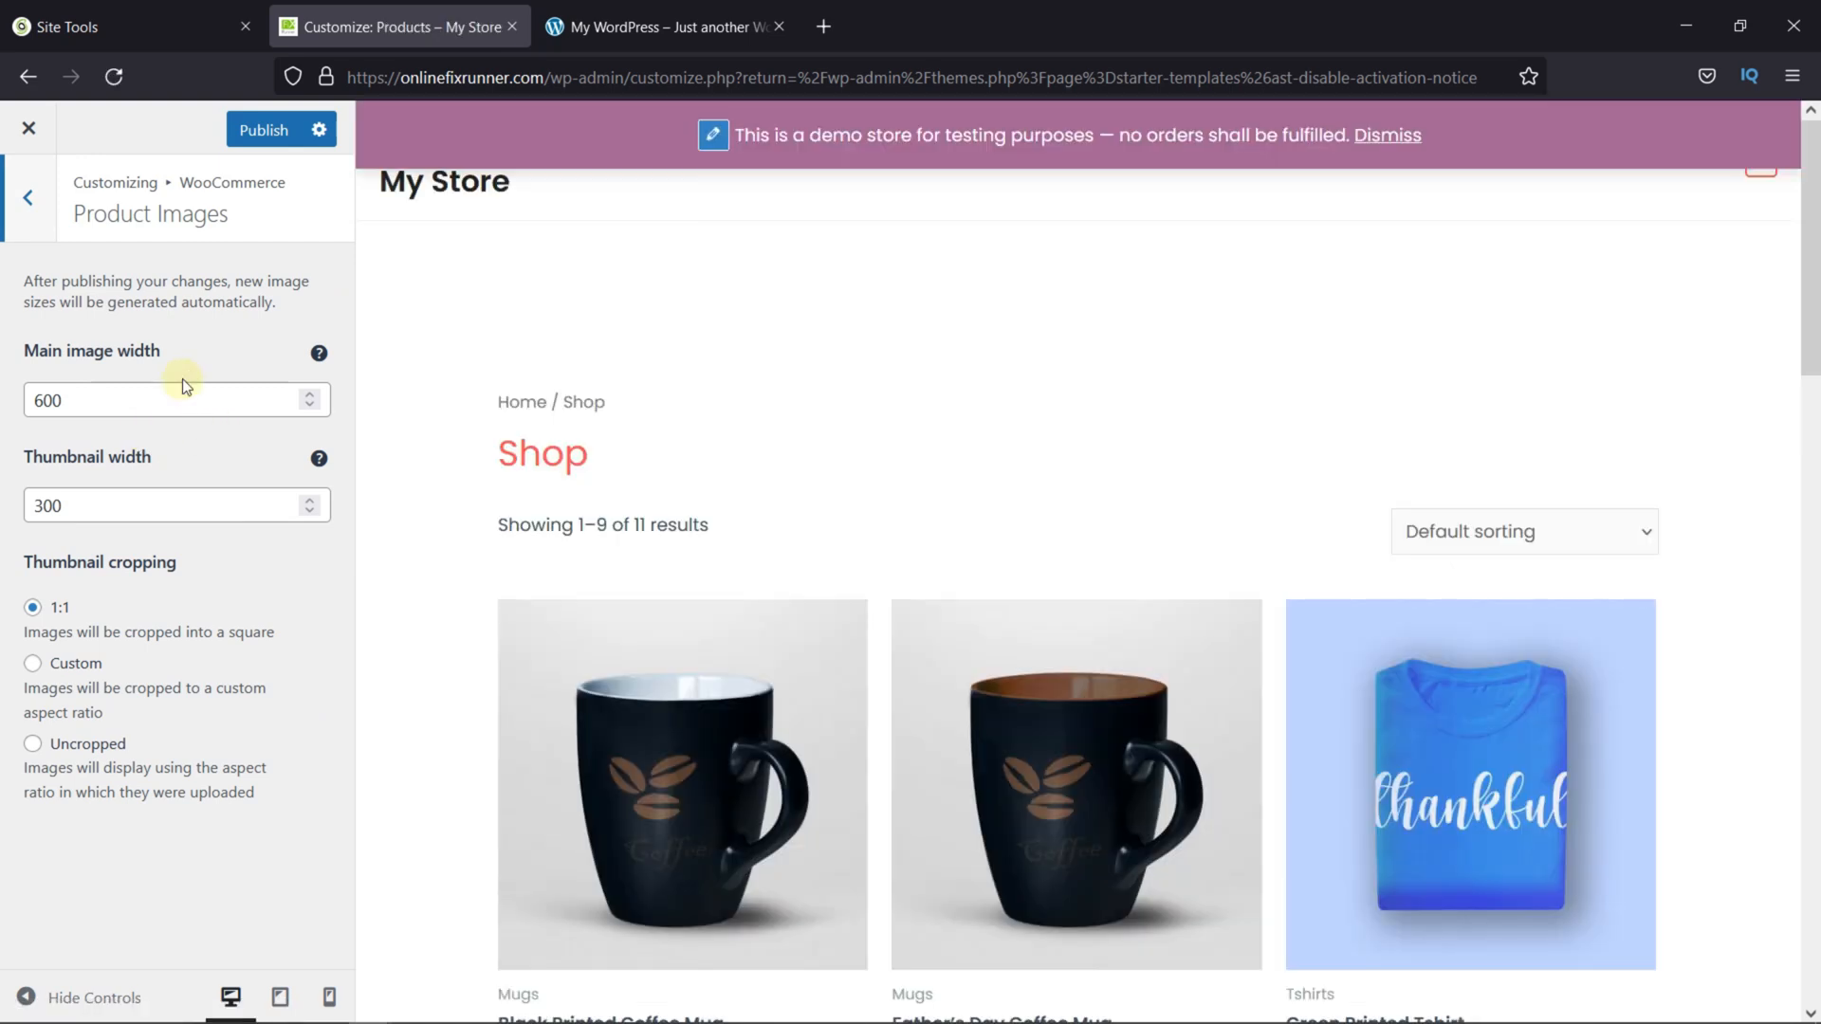
{"action": "left_click", "coordinate": [14, 232]}
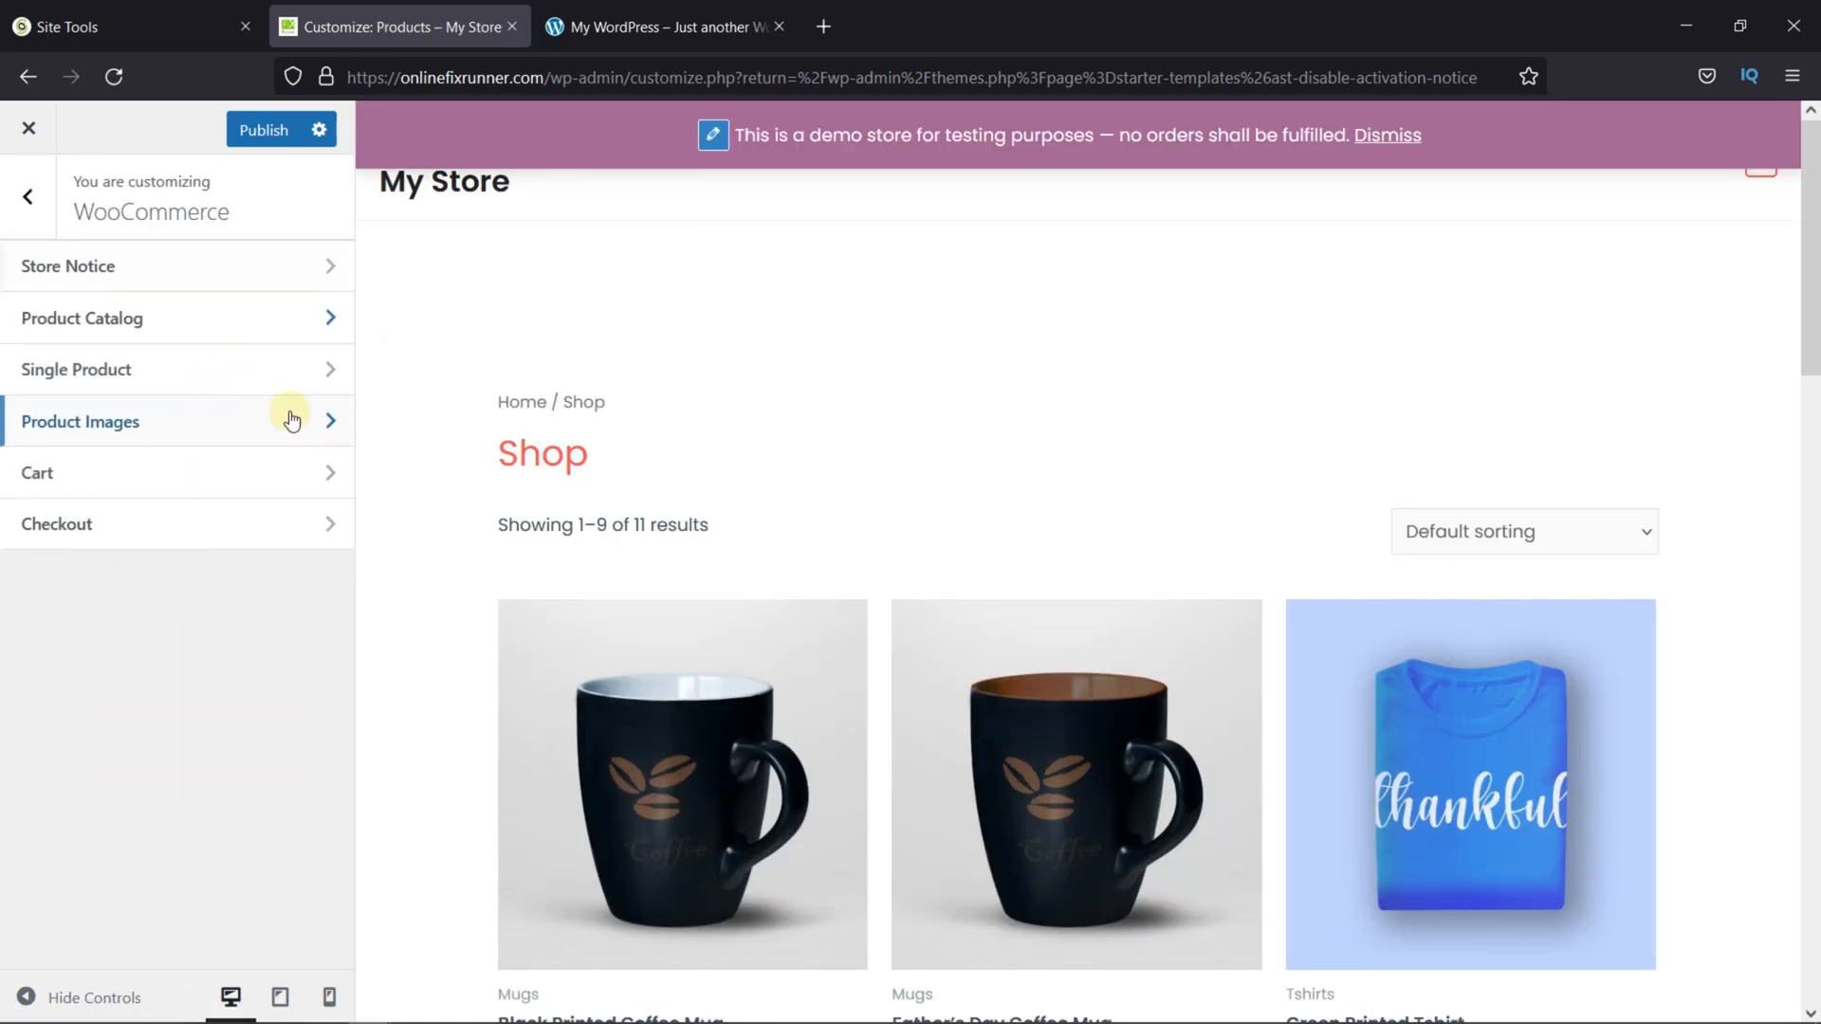
{"action": "left_click", "coordinate": [203, 472]}
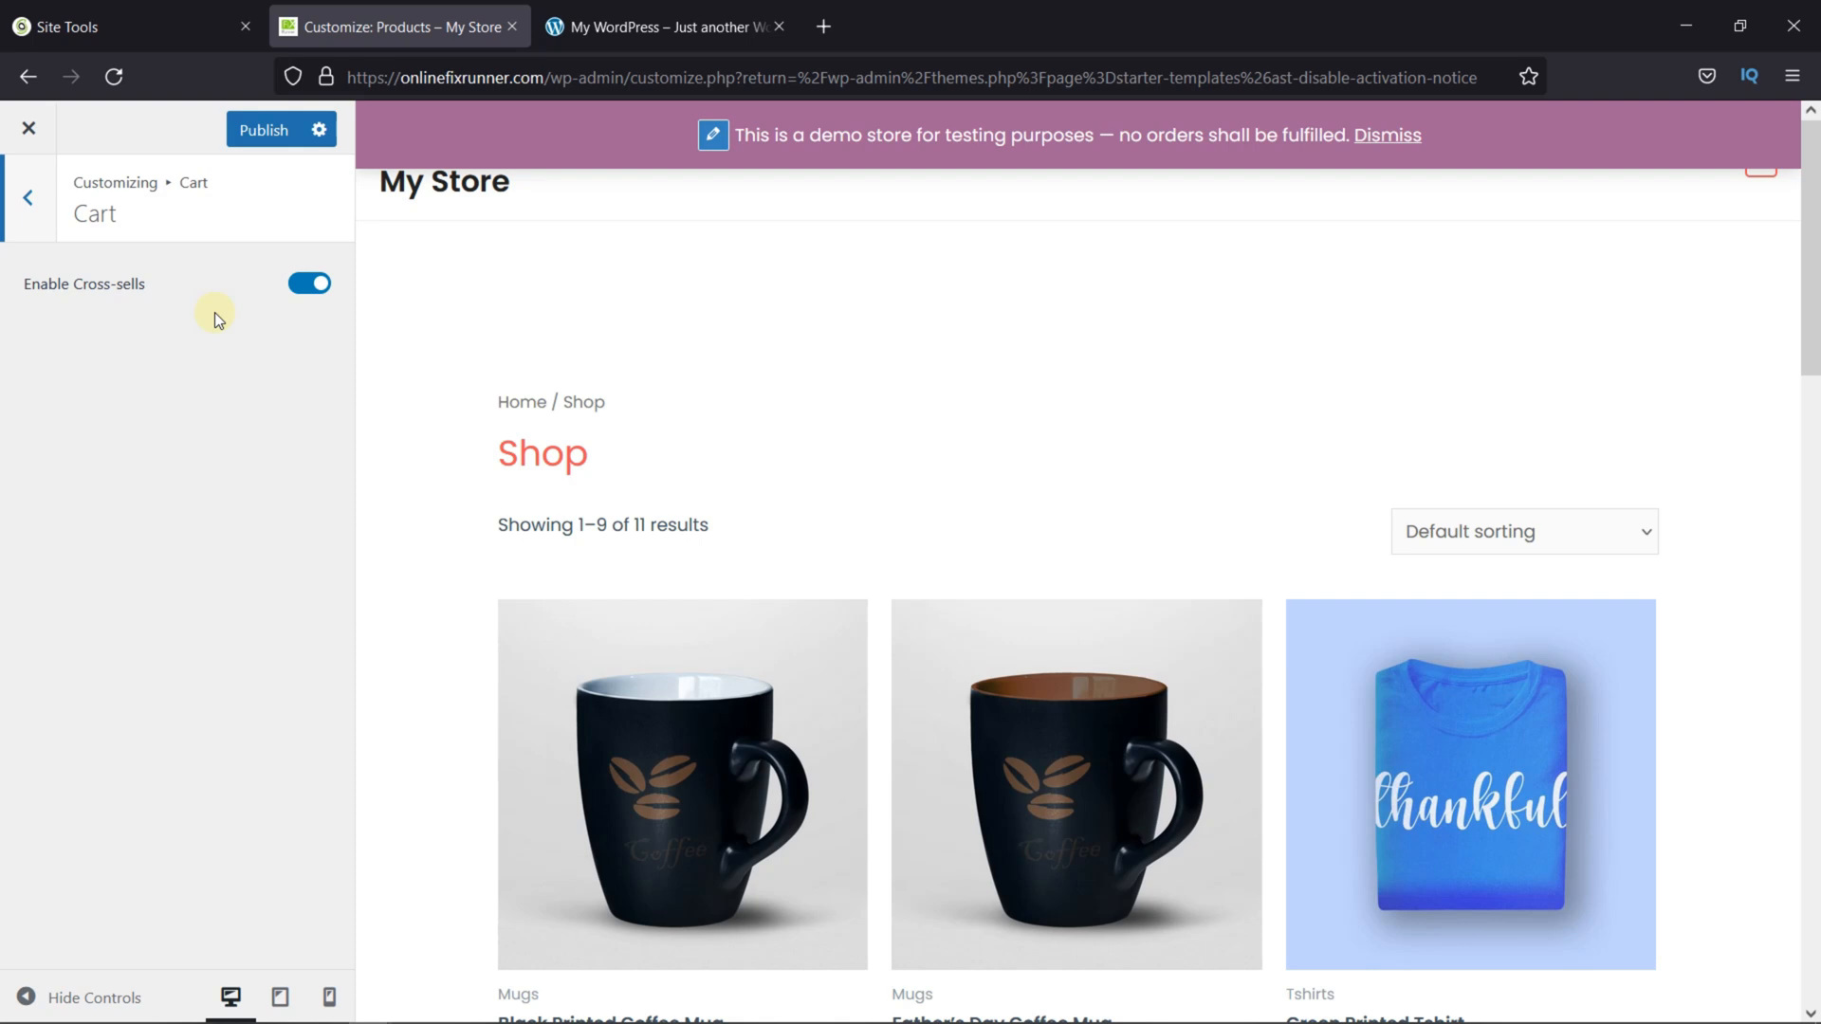
{"action": "left_click", "coordinate": [28, 198]}
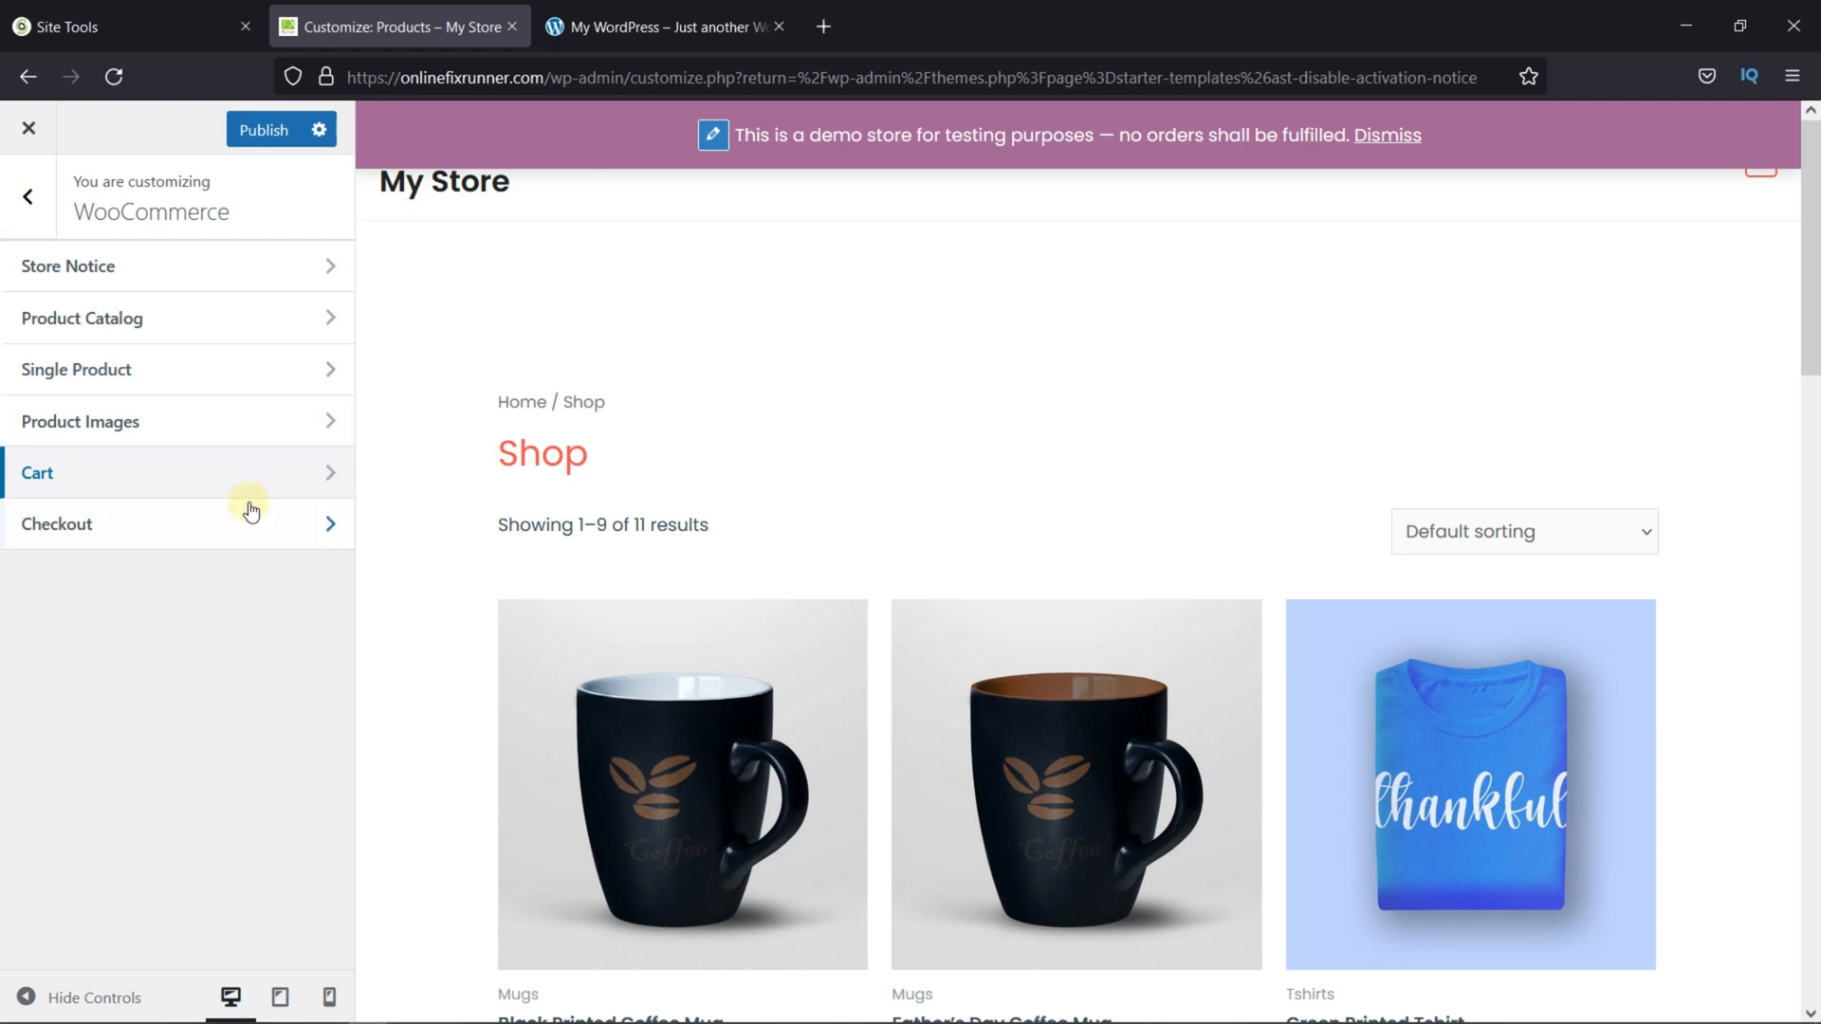
{"action": "left_click", "coordinate": [175, 525]}
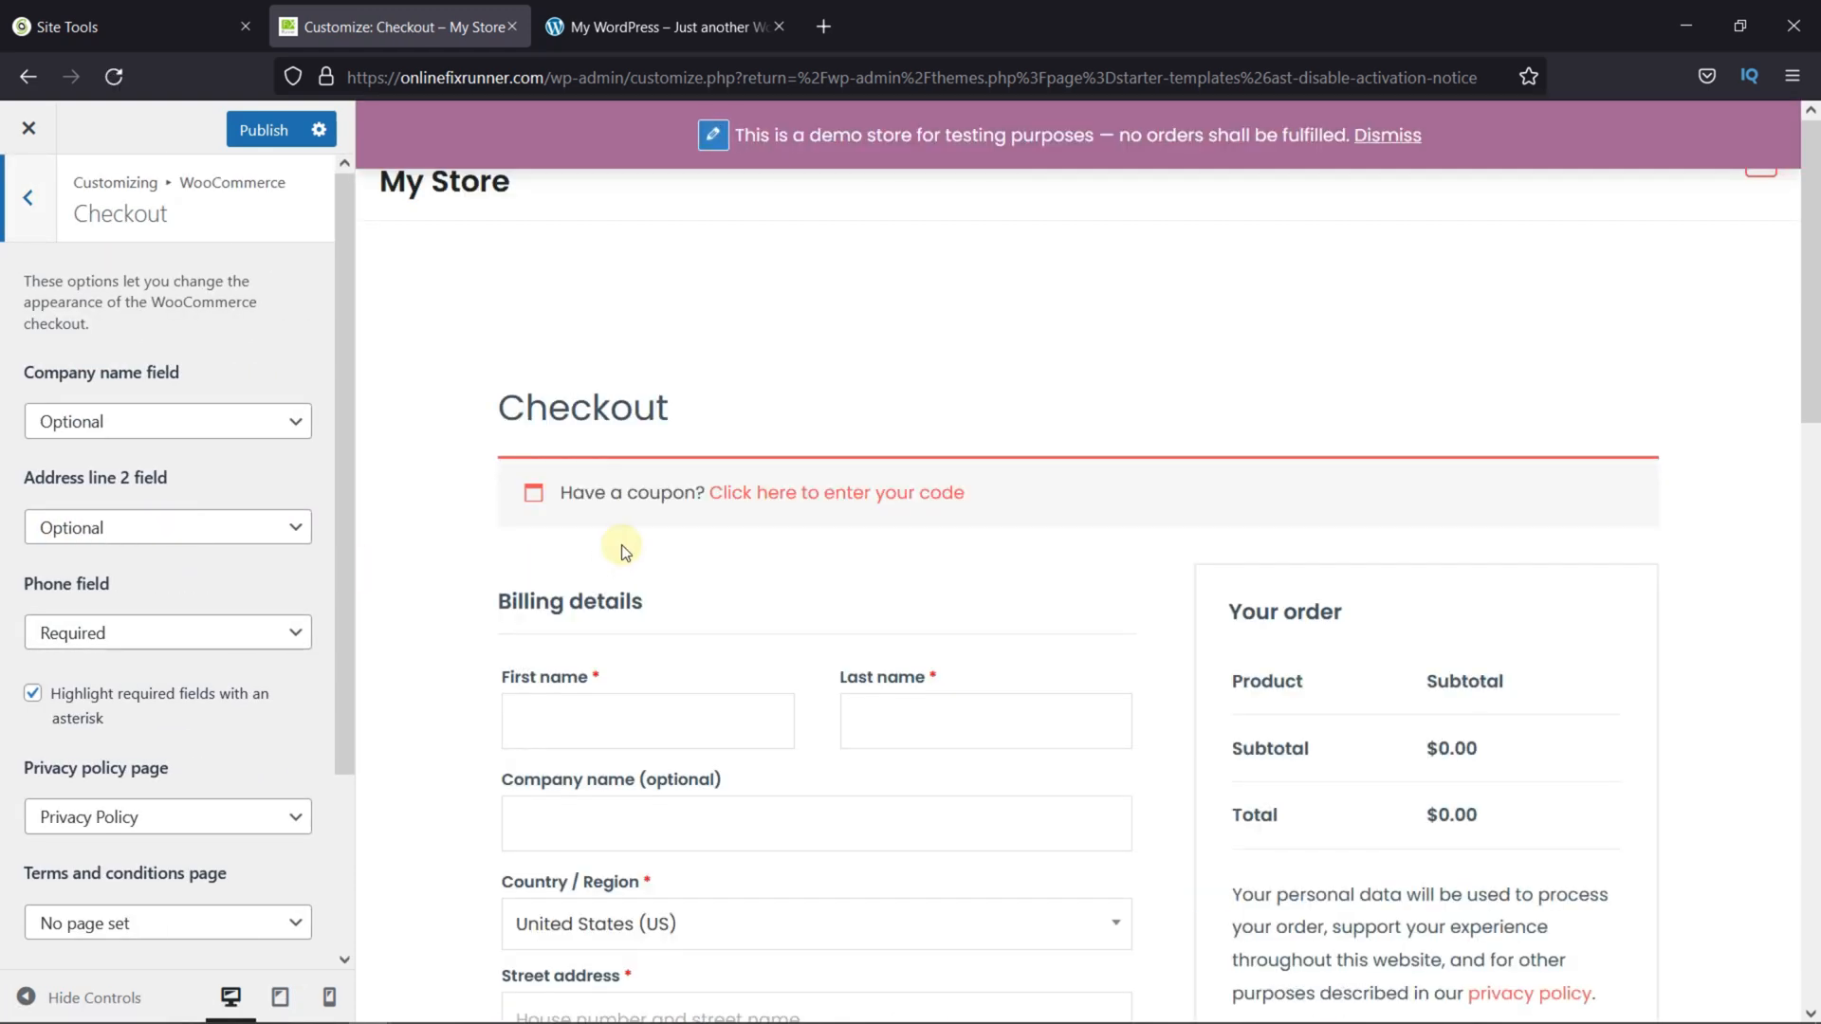
{"action": "scroll", "coordinate": [1133, 450], "scroll_direction": "down", "scroll_amount": 4}
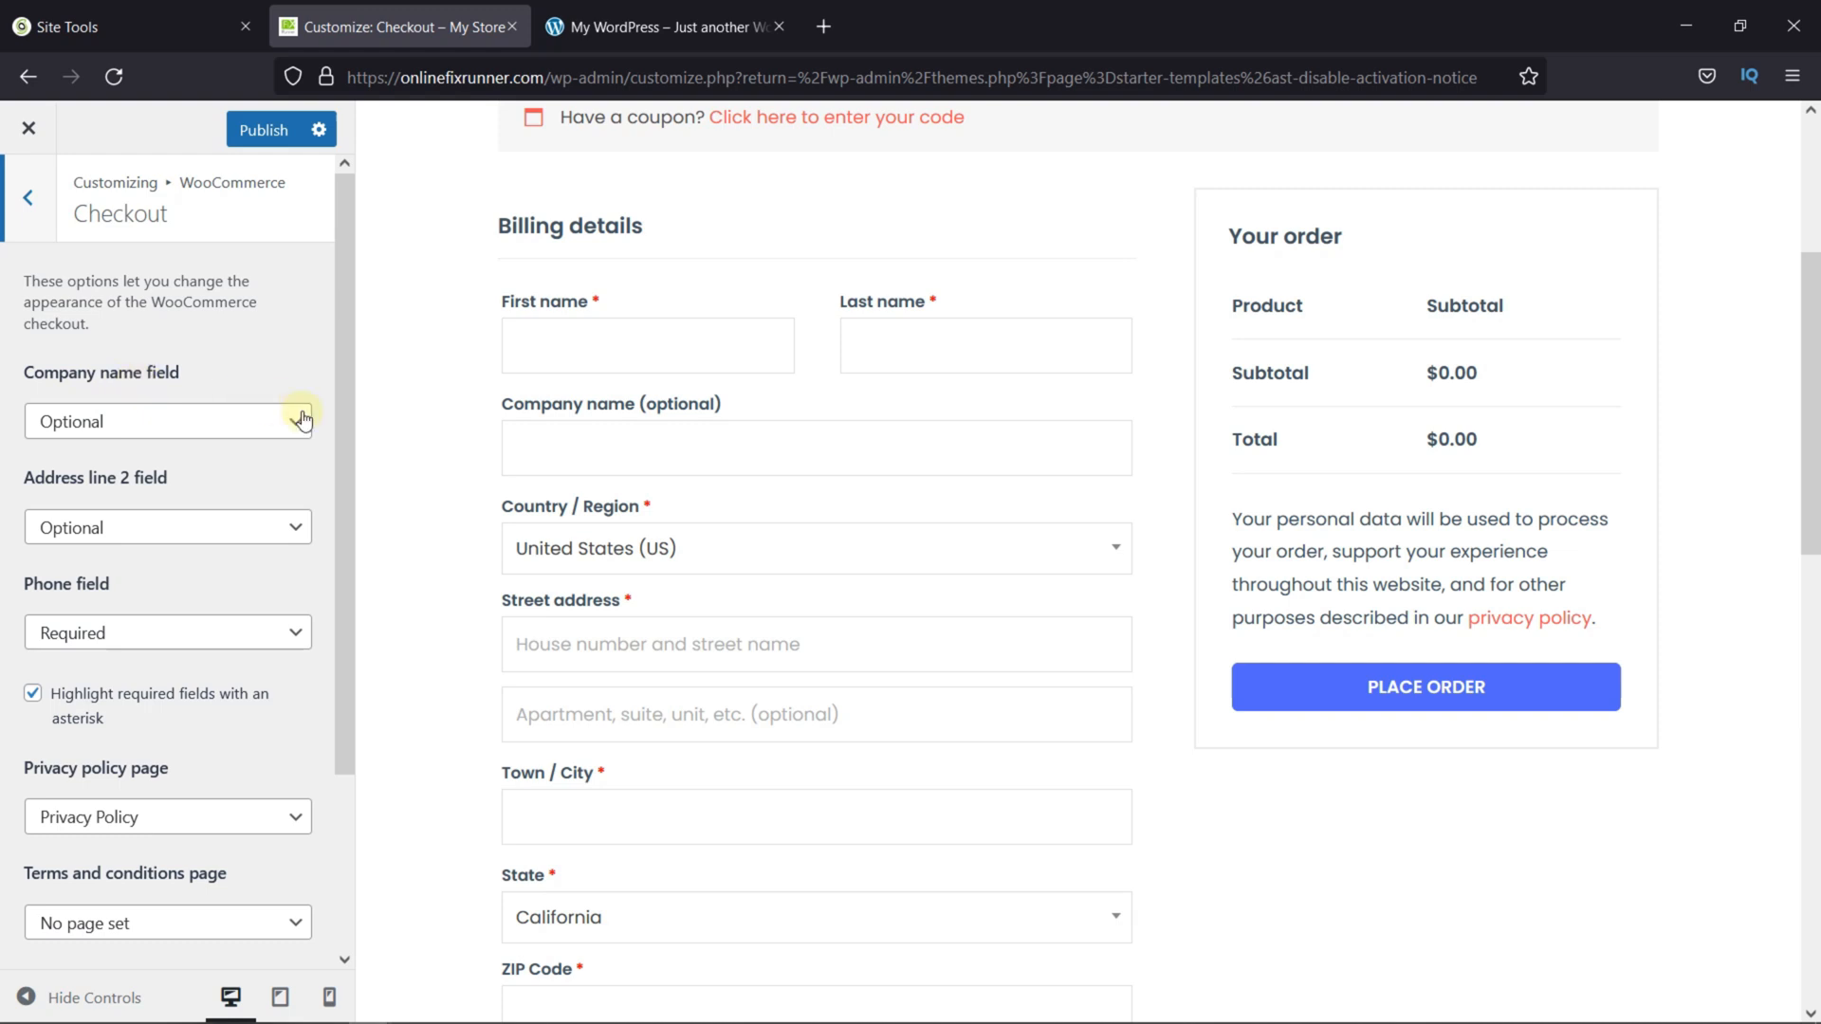
{"action": "scroll", "coordinate": [302, 420], "scroll_direction": "down", "scroll_amount": 2}
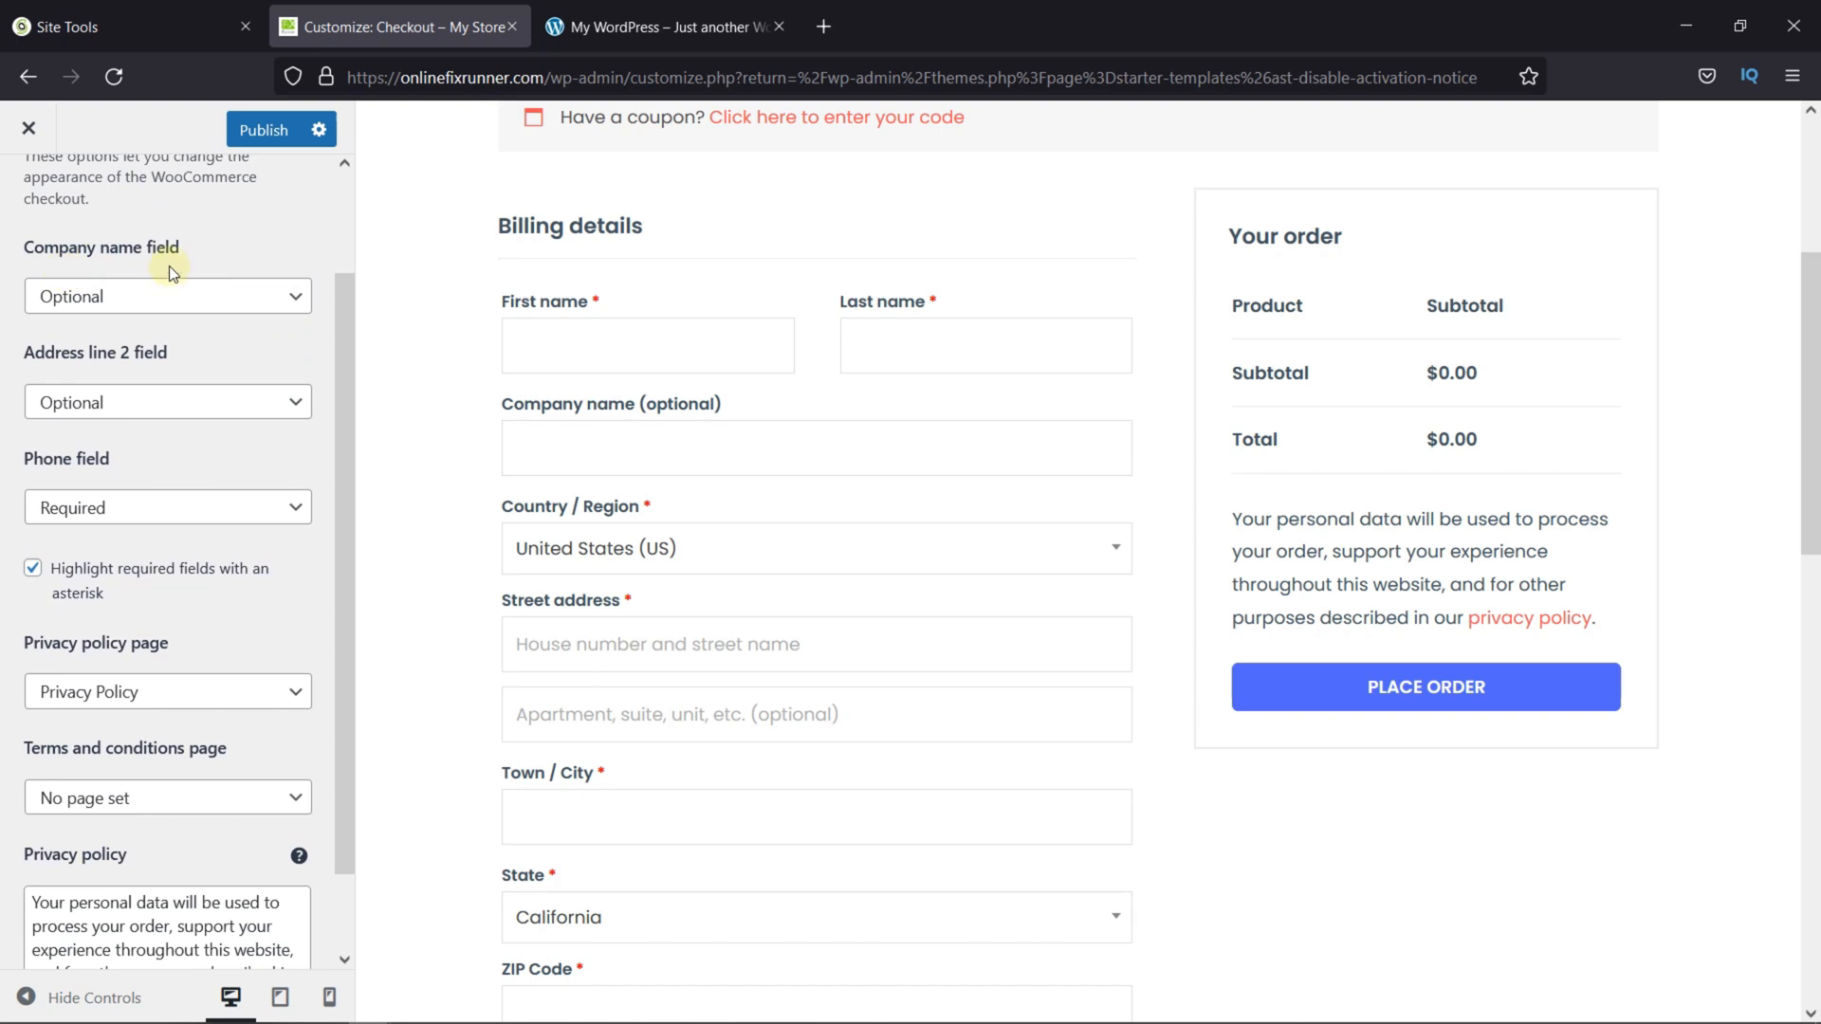
{"action": "left_click", "coordinate": [175, 308]}
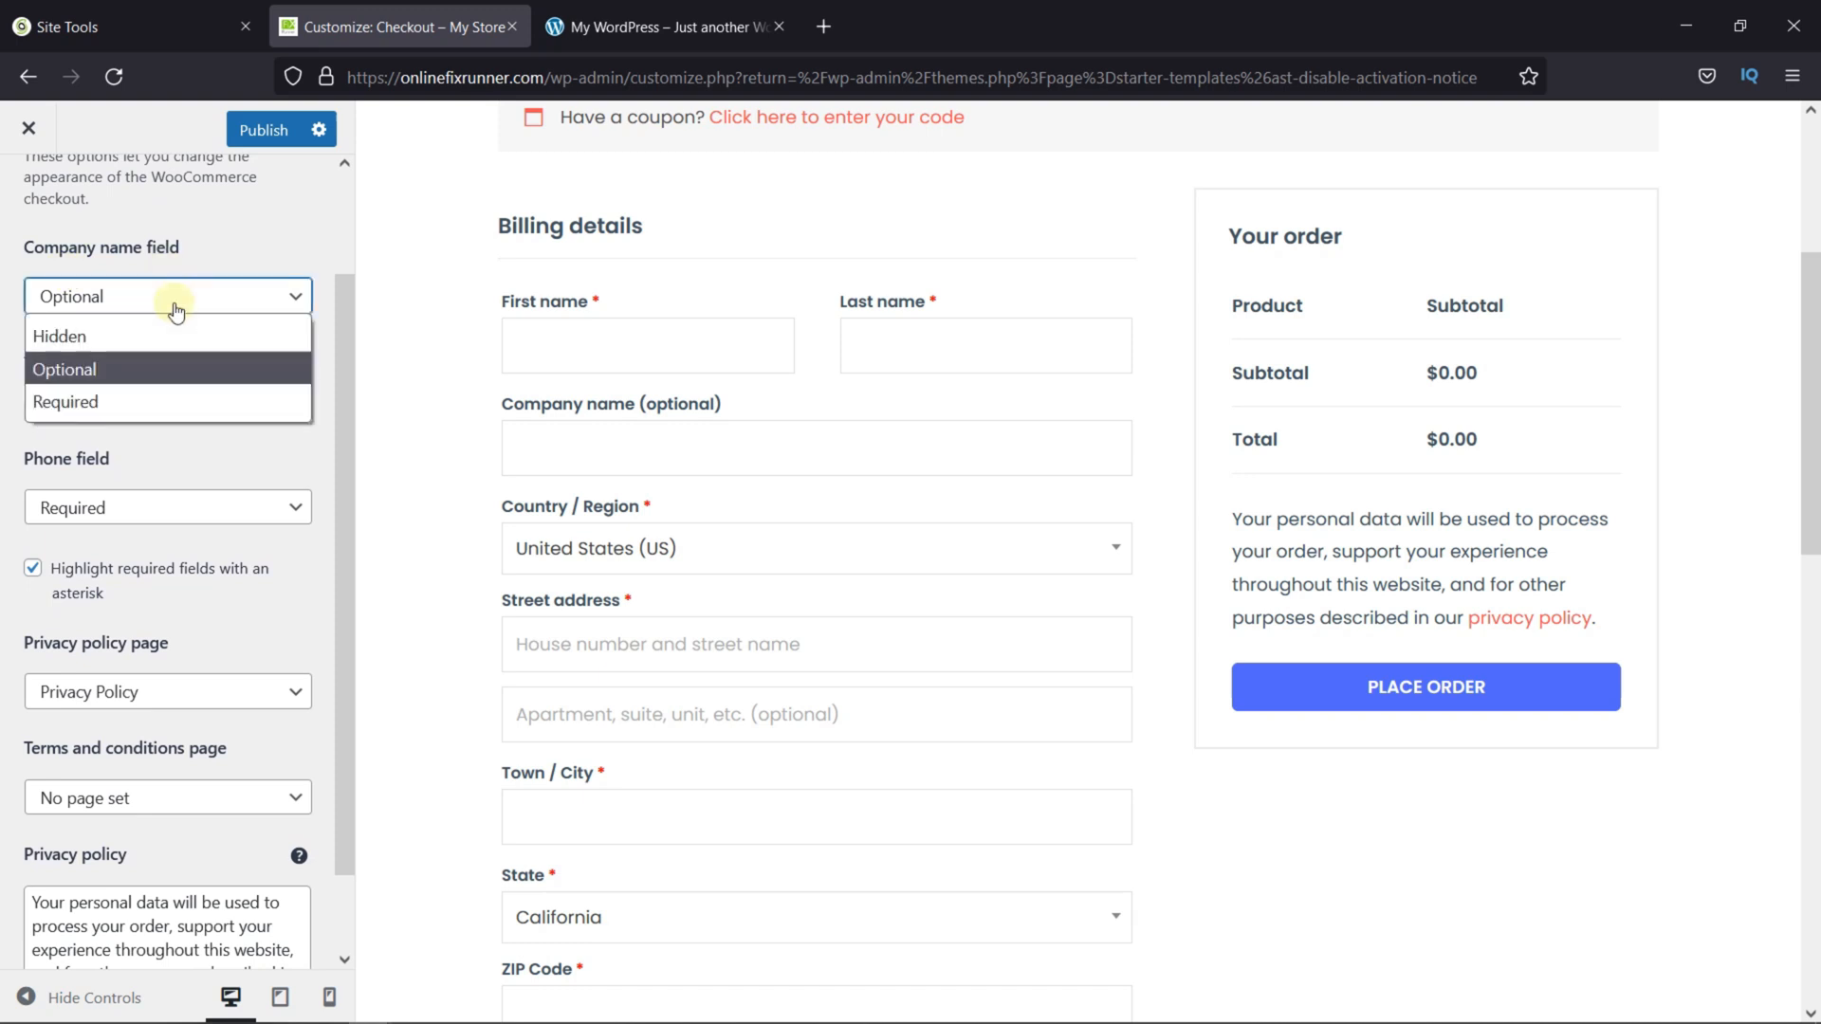
{"action": "left_click", "coordinate": [394, 337]}
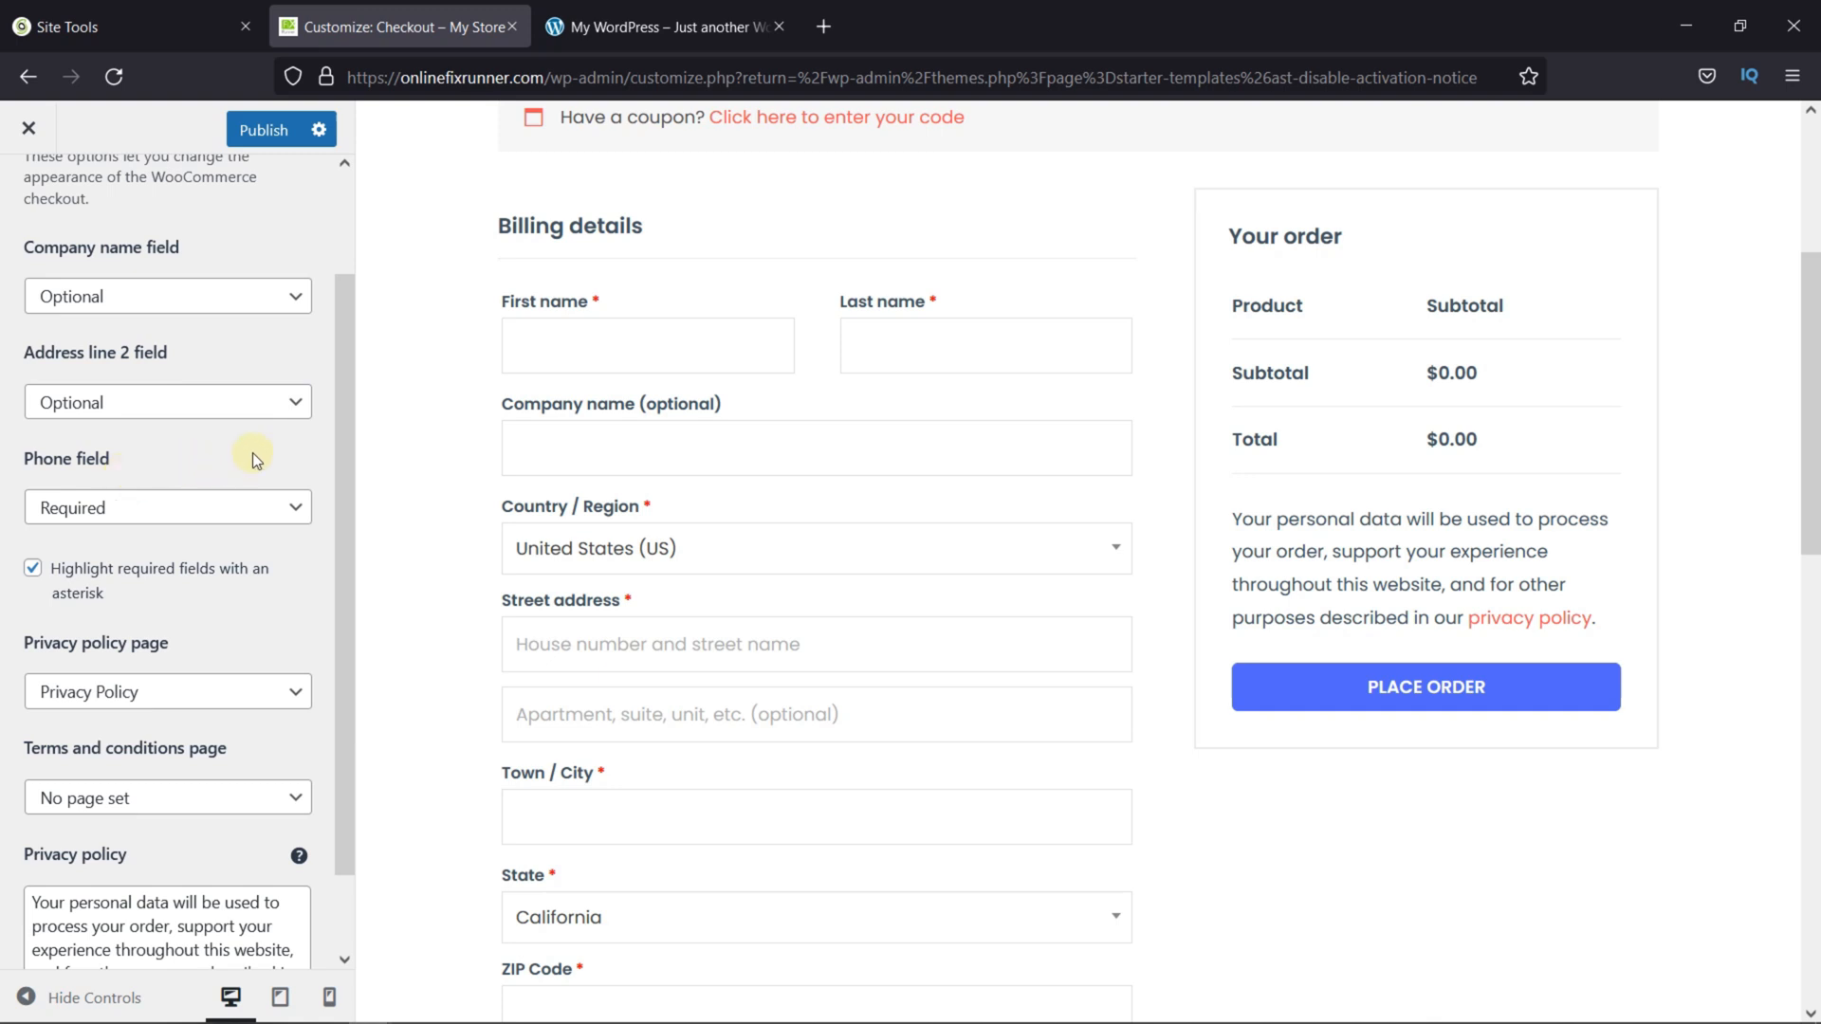
{"action": "scroll", "coordinate": [252, 453], "scroll_direction": "down", "scroll_amount": 2}
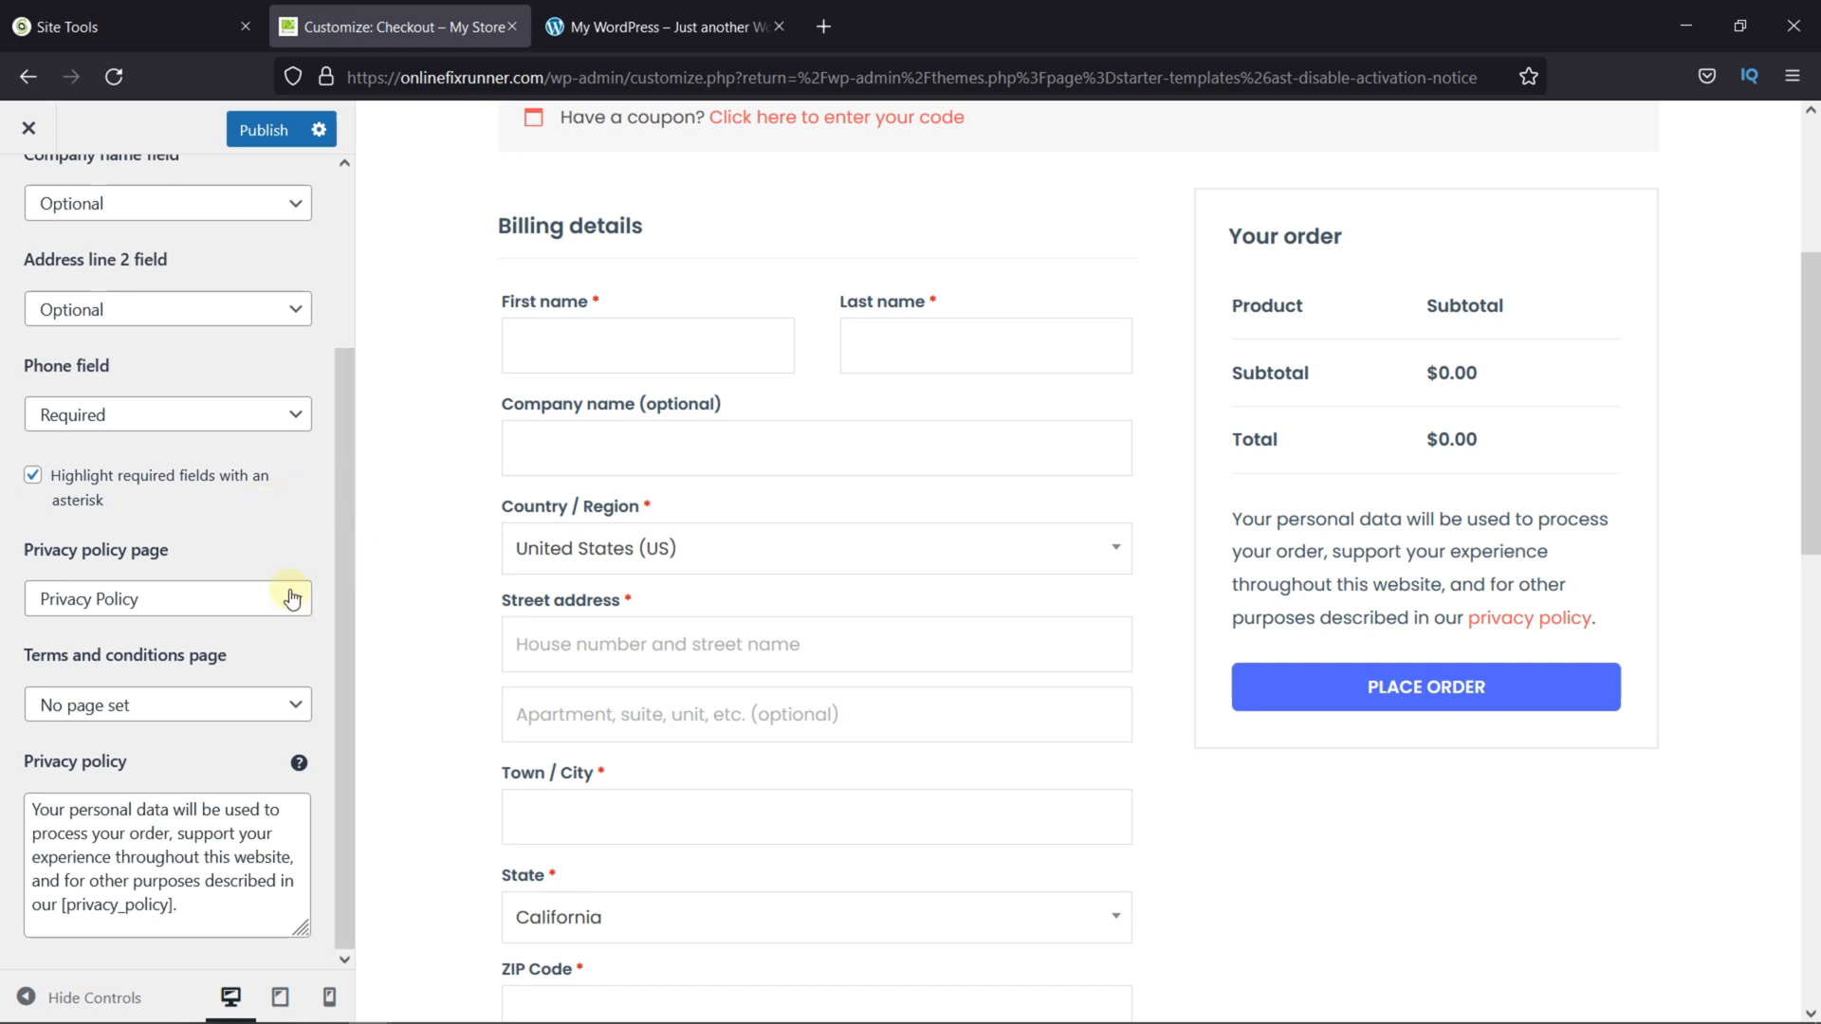
{"action": "left_click", "coordinate": [292, 598]}
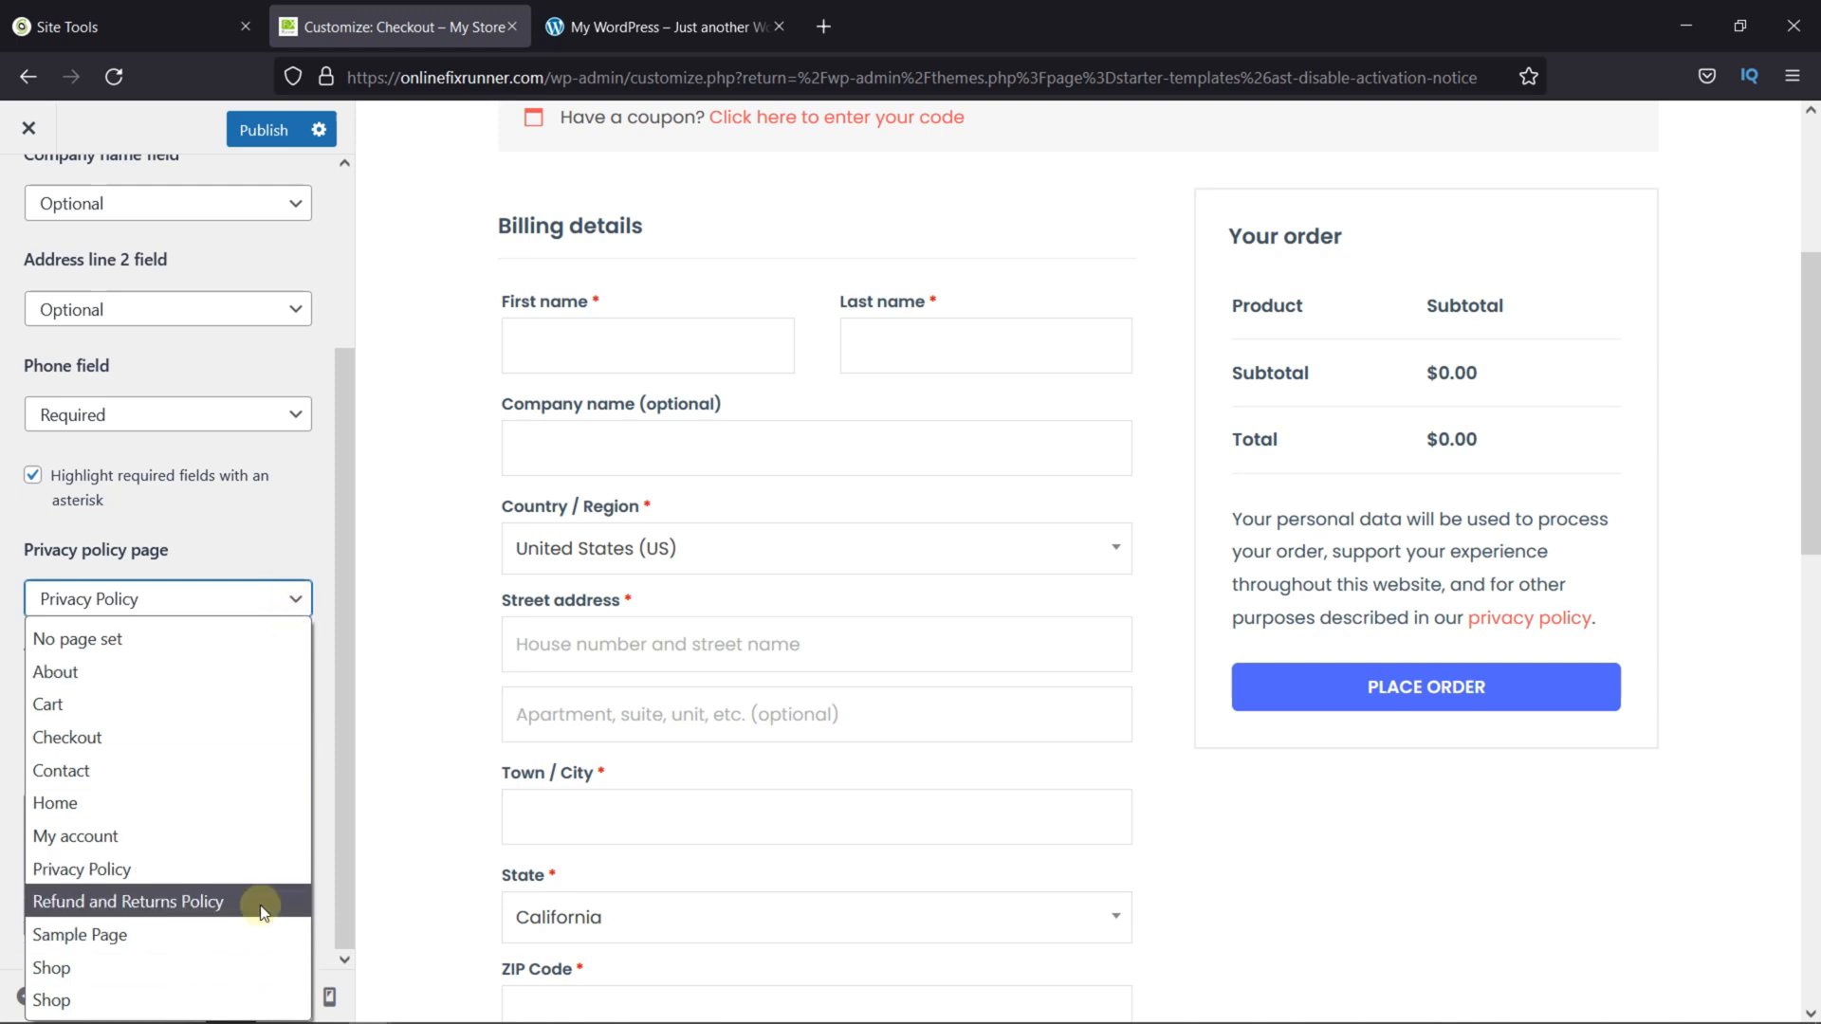
{"action": "left_click", "coordinate": [280, 545]}
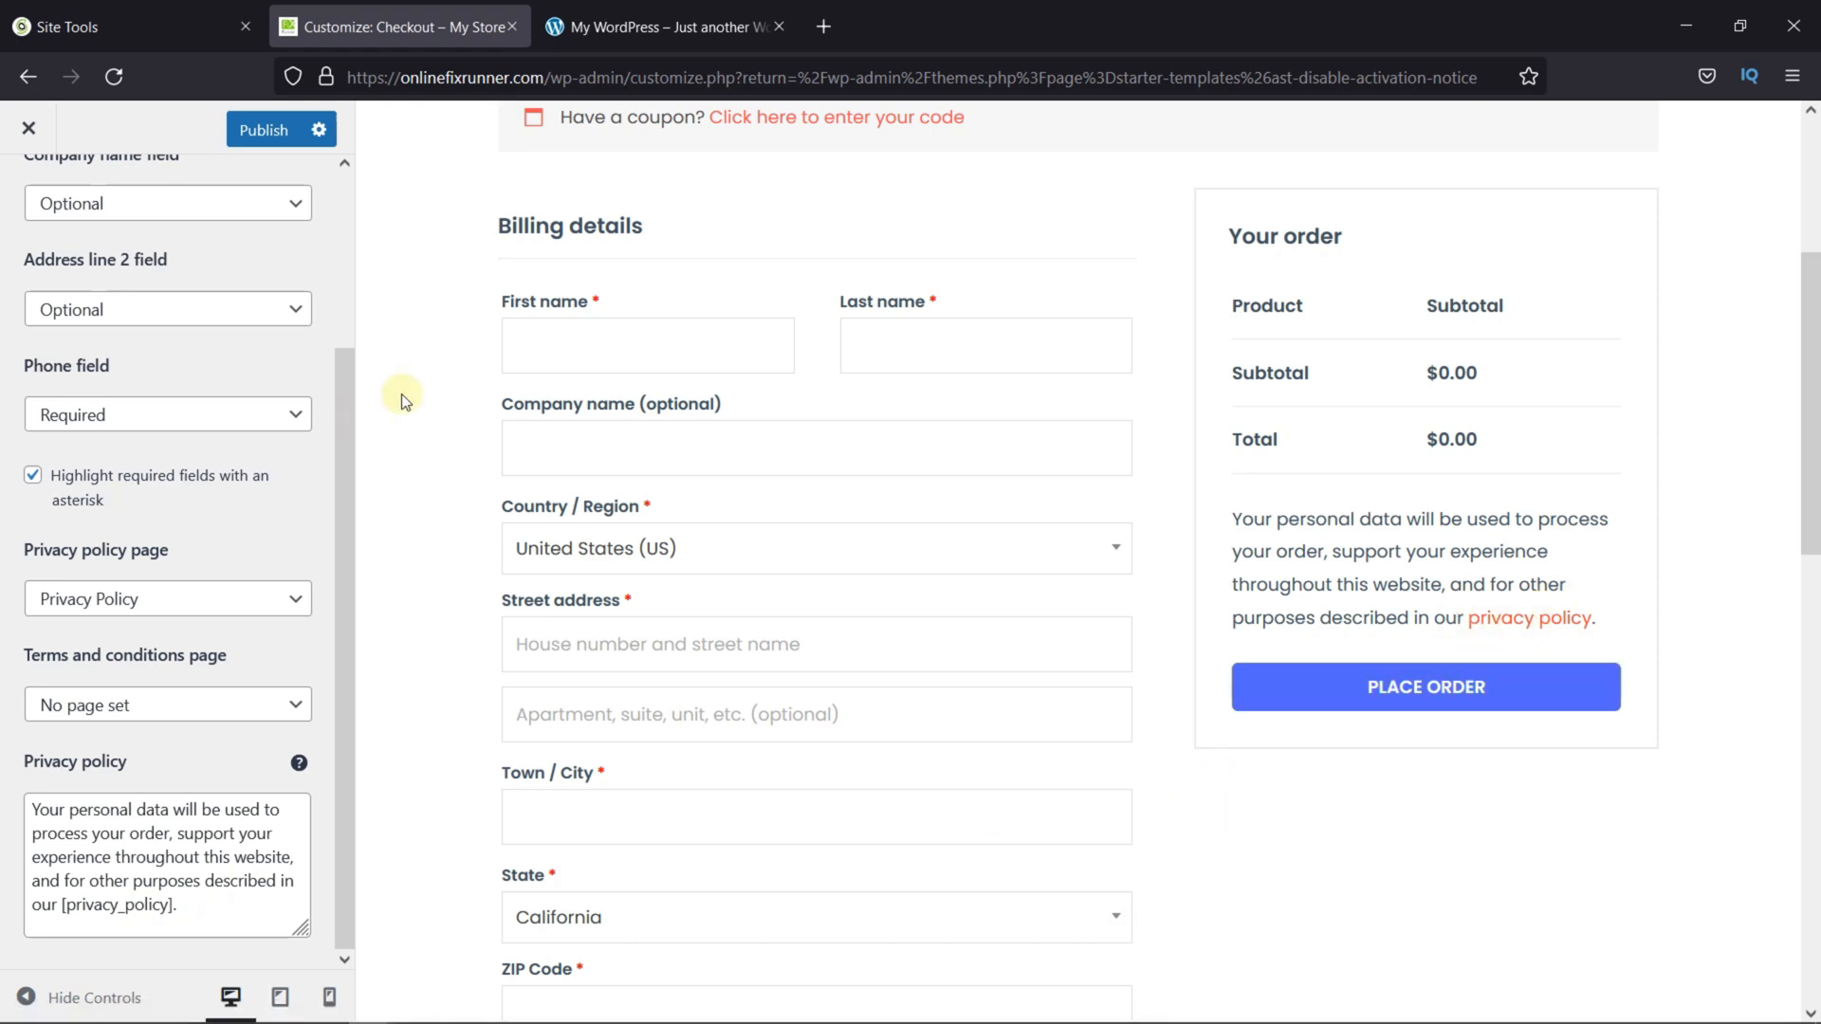
- Go back to the main Customizer list, open Menus, and show the store home page in the preview
{"action": "scroll", "coordinate": [385, 418], "scroll_direction": "up", "scroll_amount": 4}
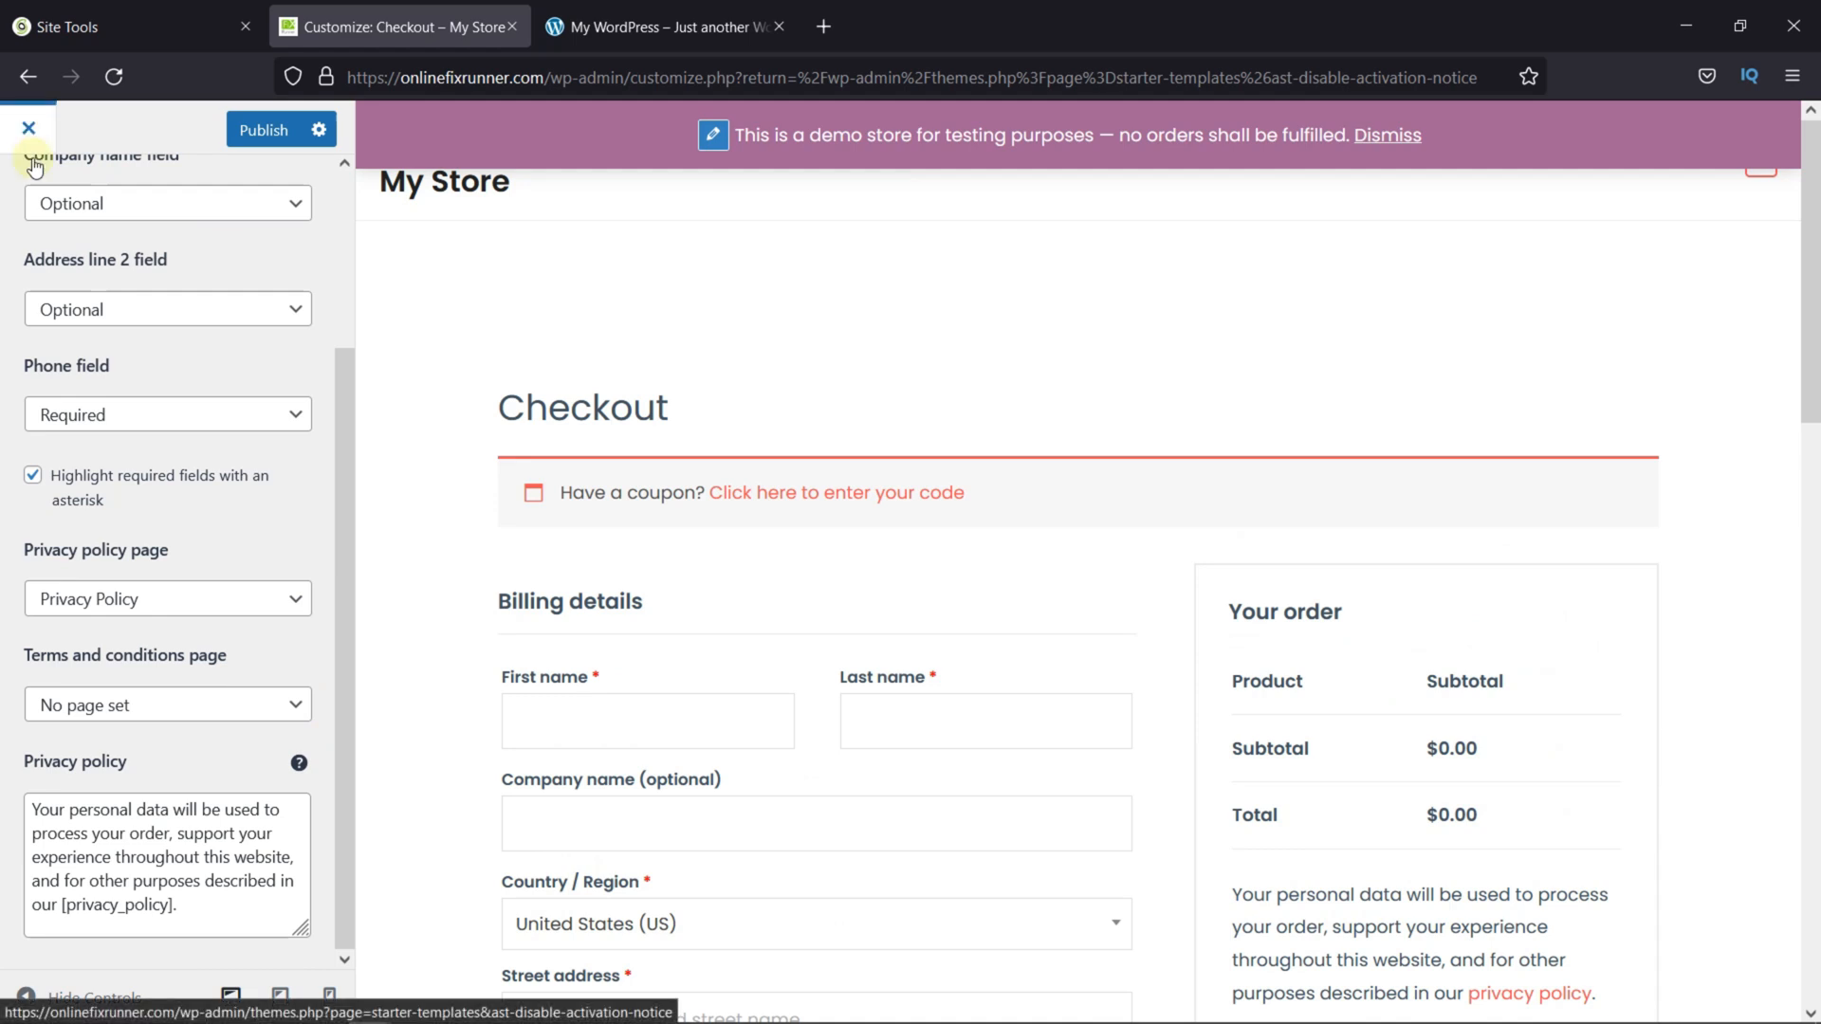
{"action": "scroll", "coordinate": [106, 340], "scroll_direction": "up", "scroll_amount": 3}
{"action": "scroll", "coordinate": [45, 258], "scroll_direction": "up", "scroll_amount": 1}
{"action": "left_click", "coordinate": [28, 198]}
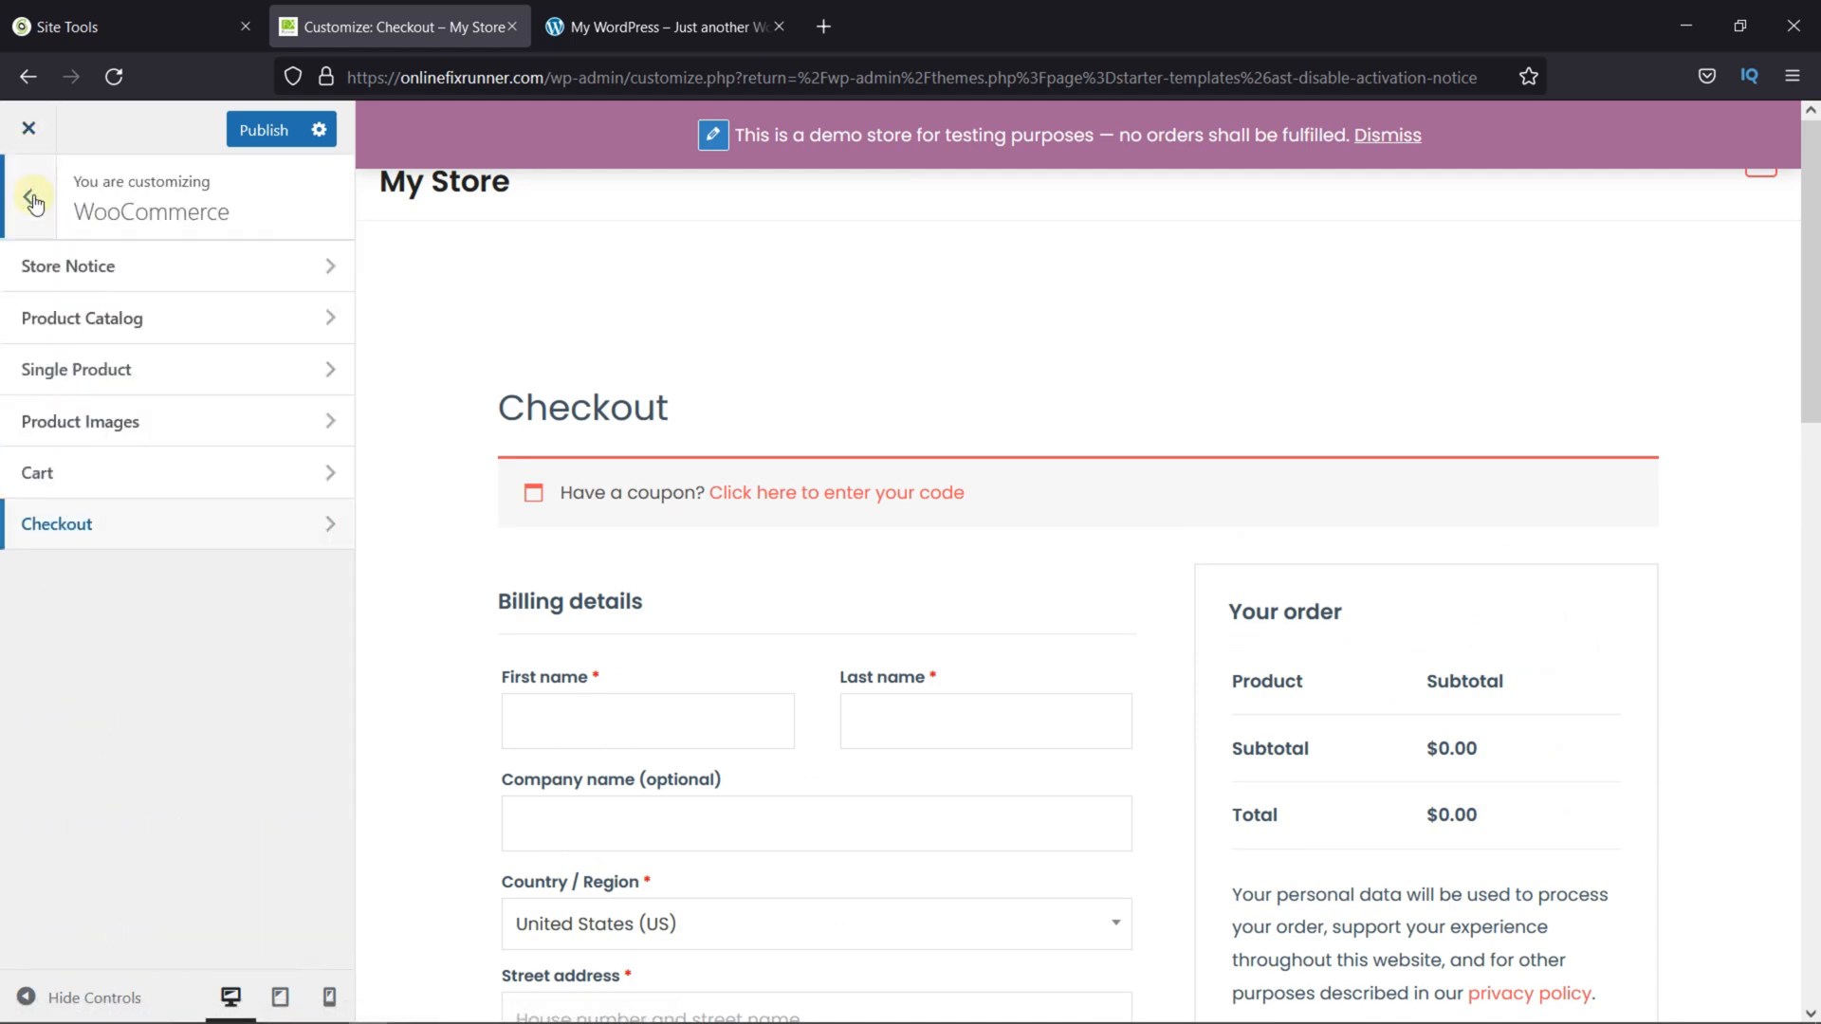
{"action": "left_click", "coordinate": [20, 204]}
{"action": "scroll", "coordinate": [284, 528], "scroll_direction": "down", "scroll_amount": 3}
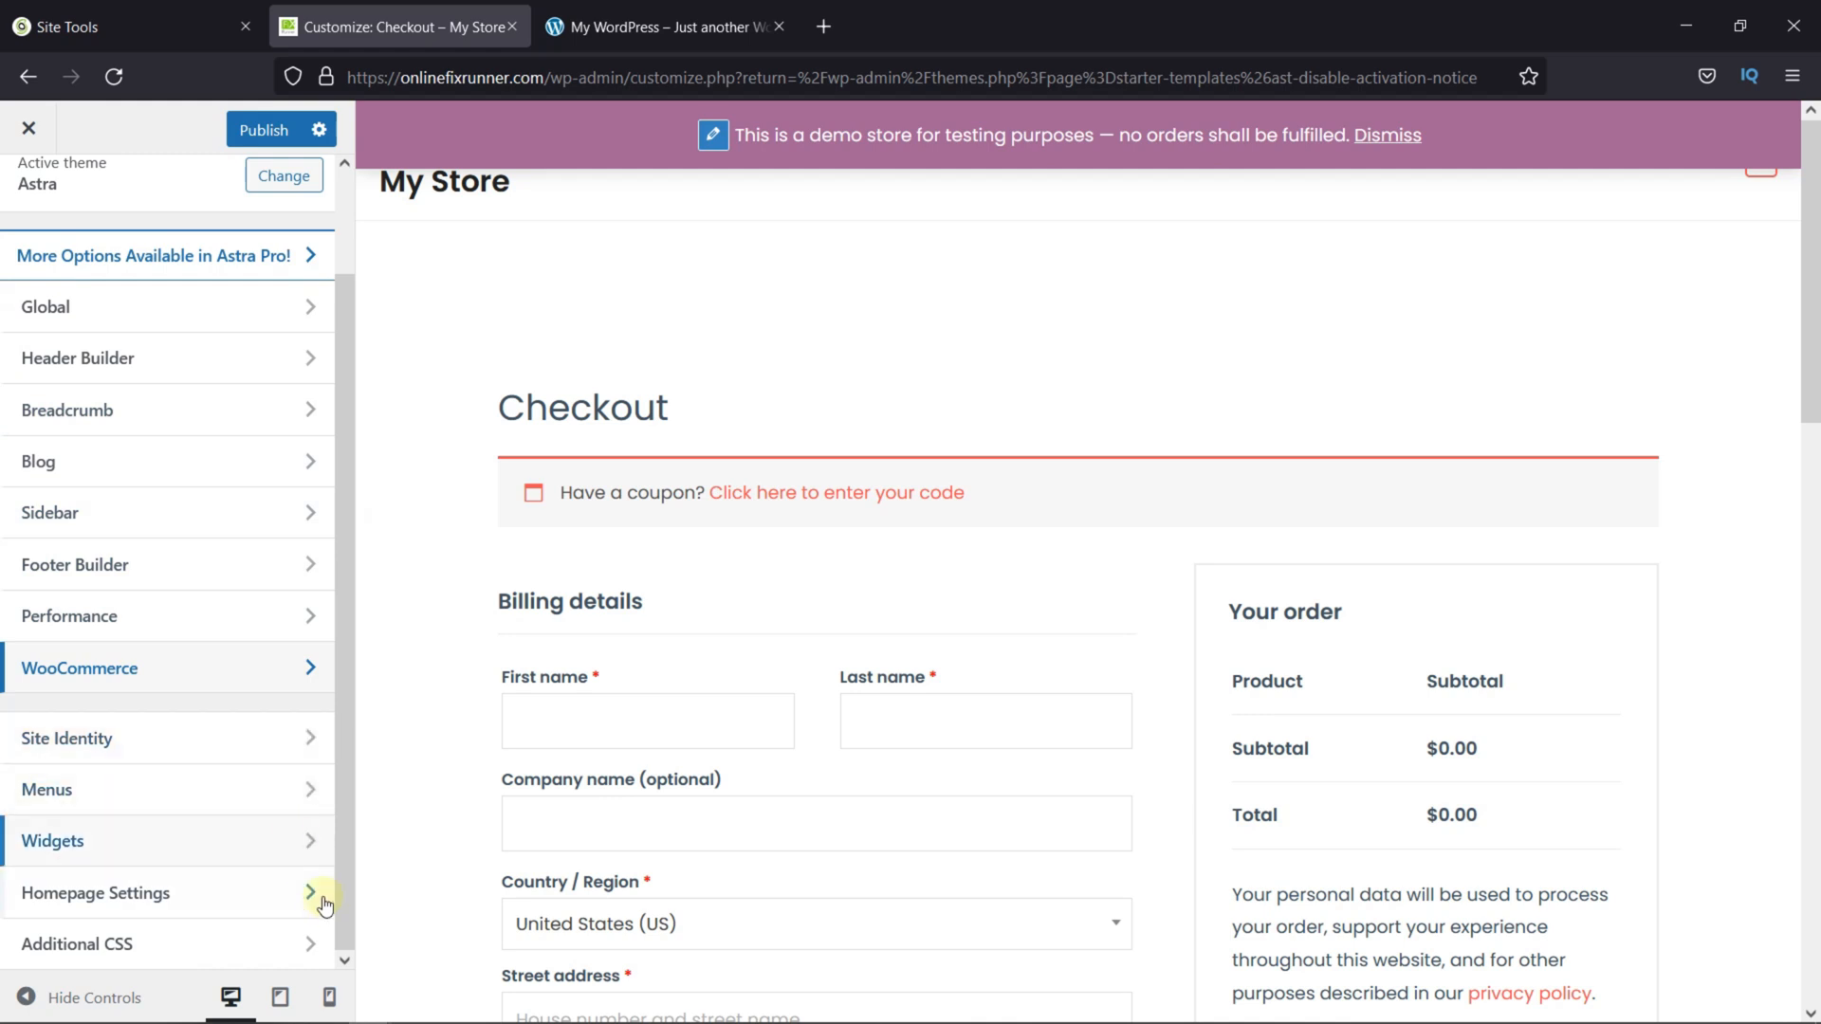
{"action": "left_click", "coordinate": [49, 791]}
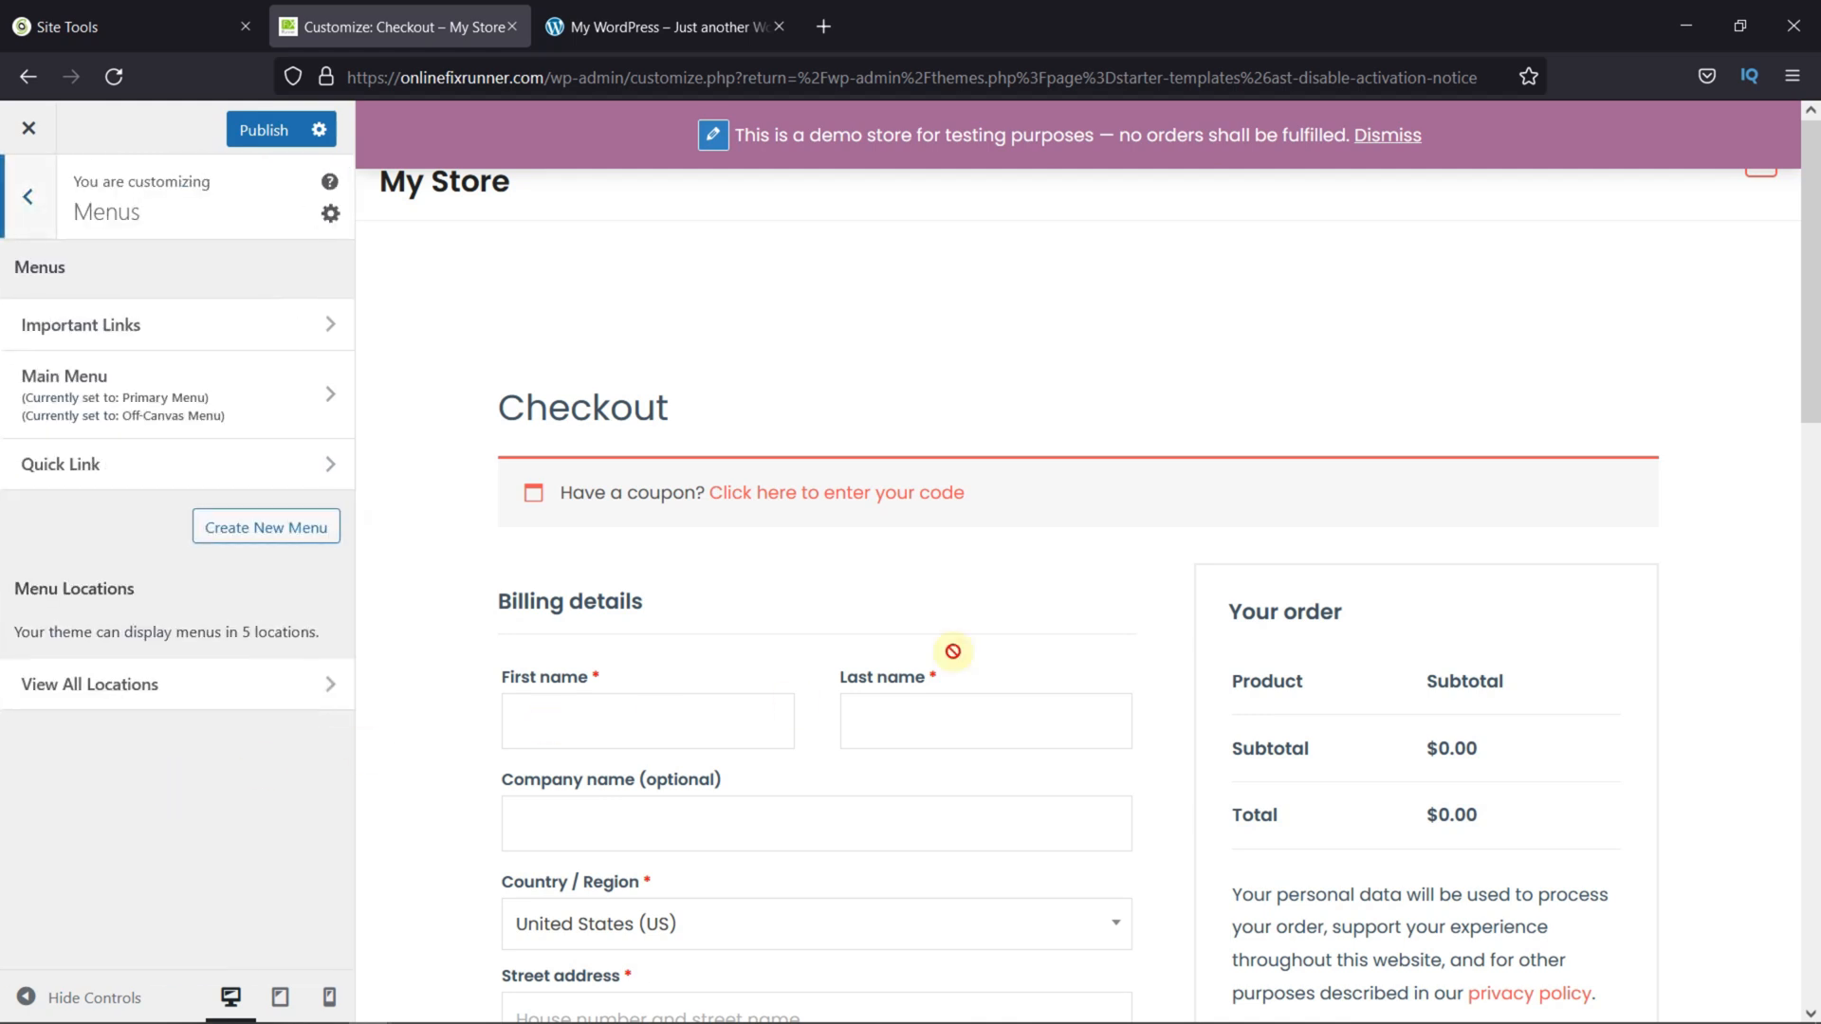
{"action": "left_click", "coordinate": [460, 196]}
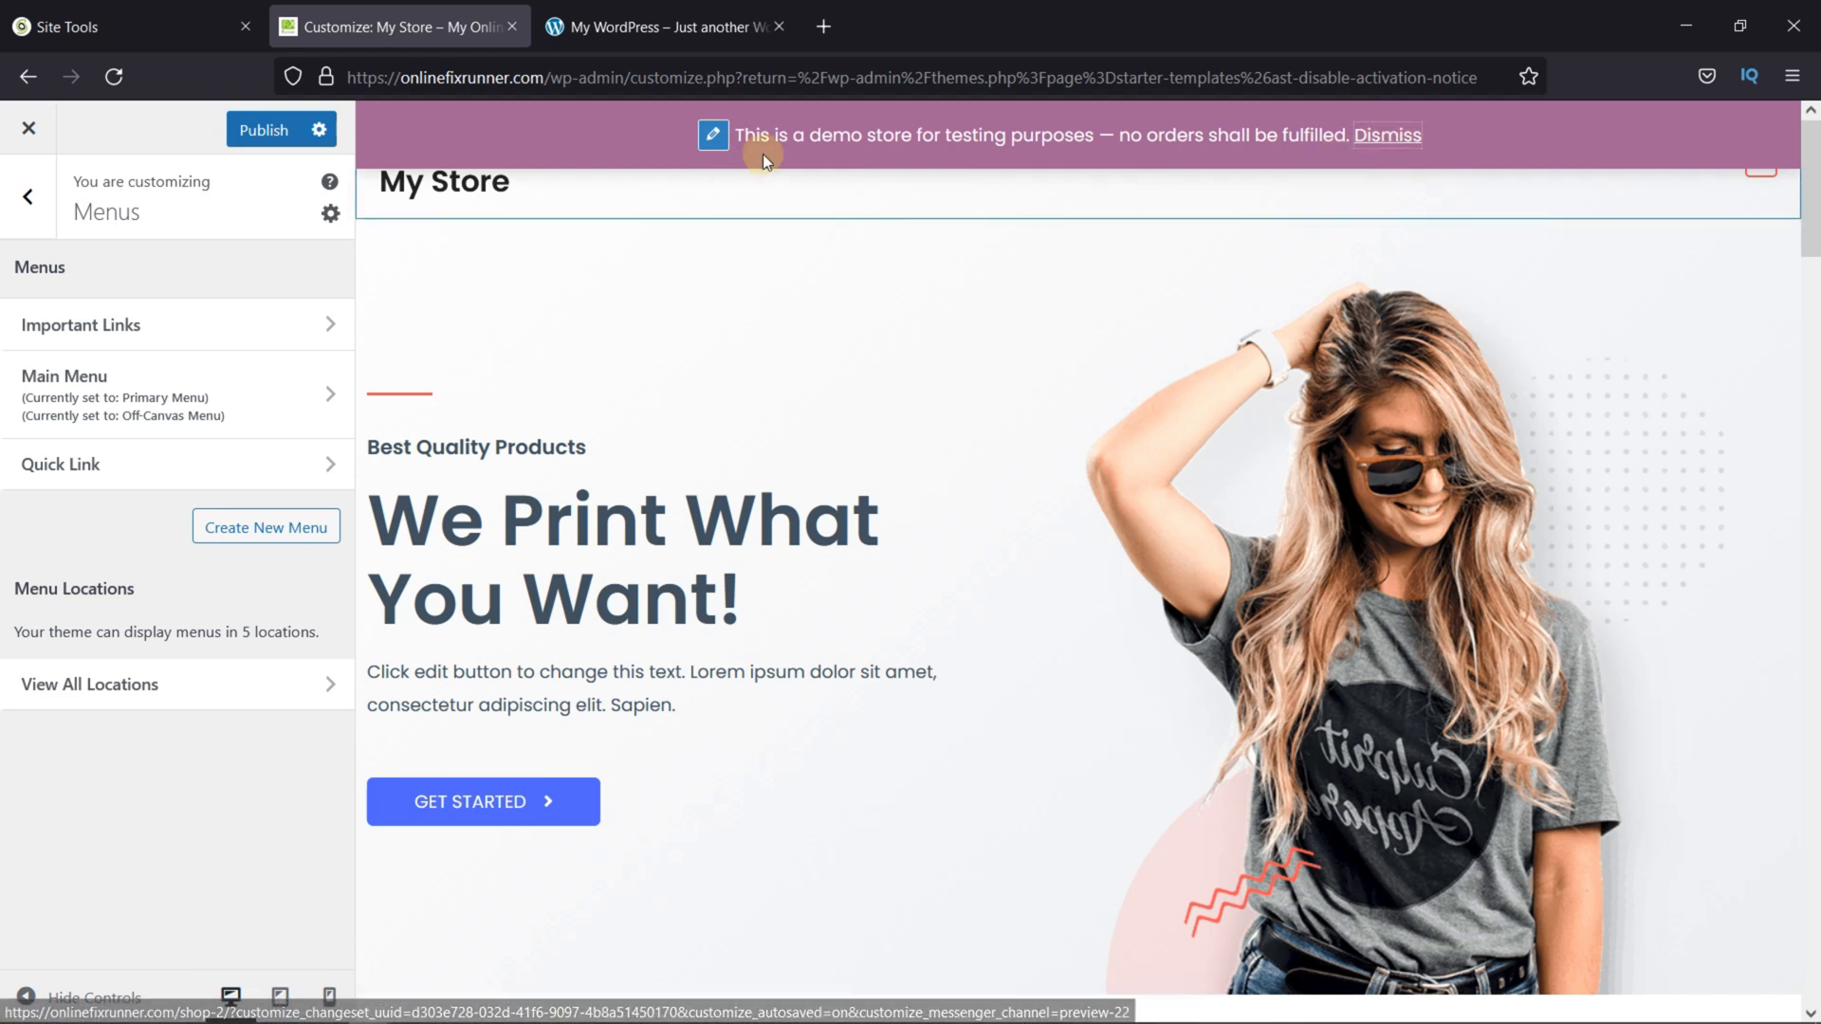
- Turn off the demo-store notice
{"action": "left_click", "coordinate": [713, 135]}
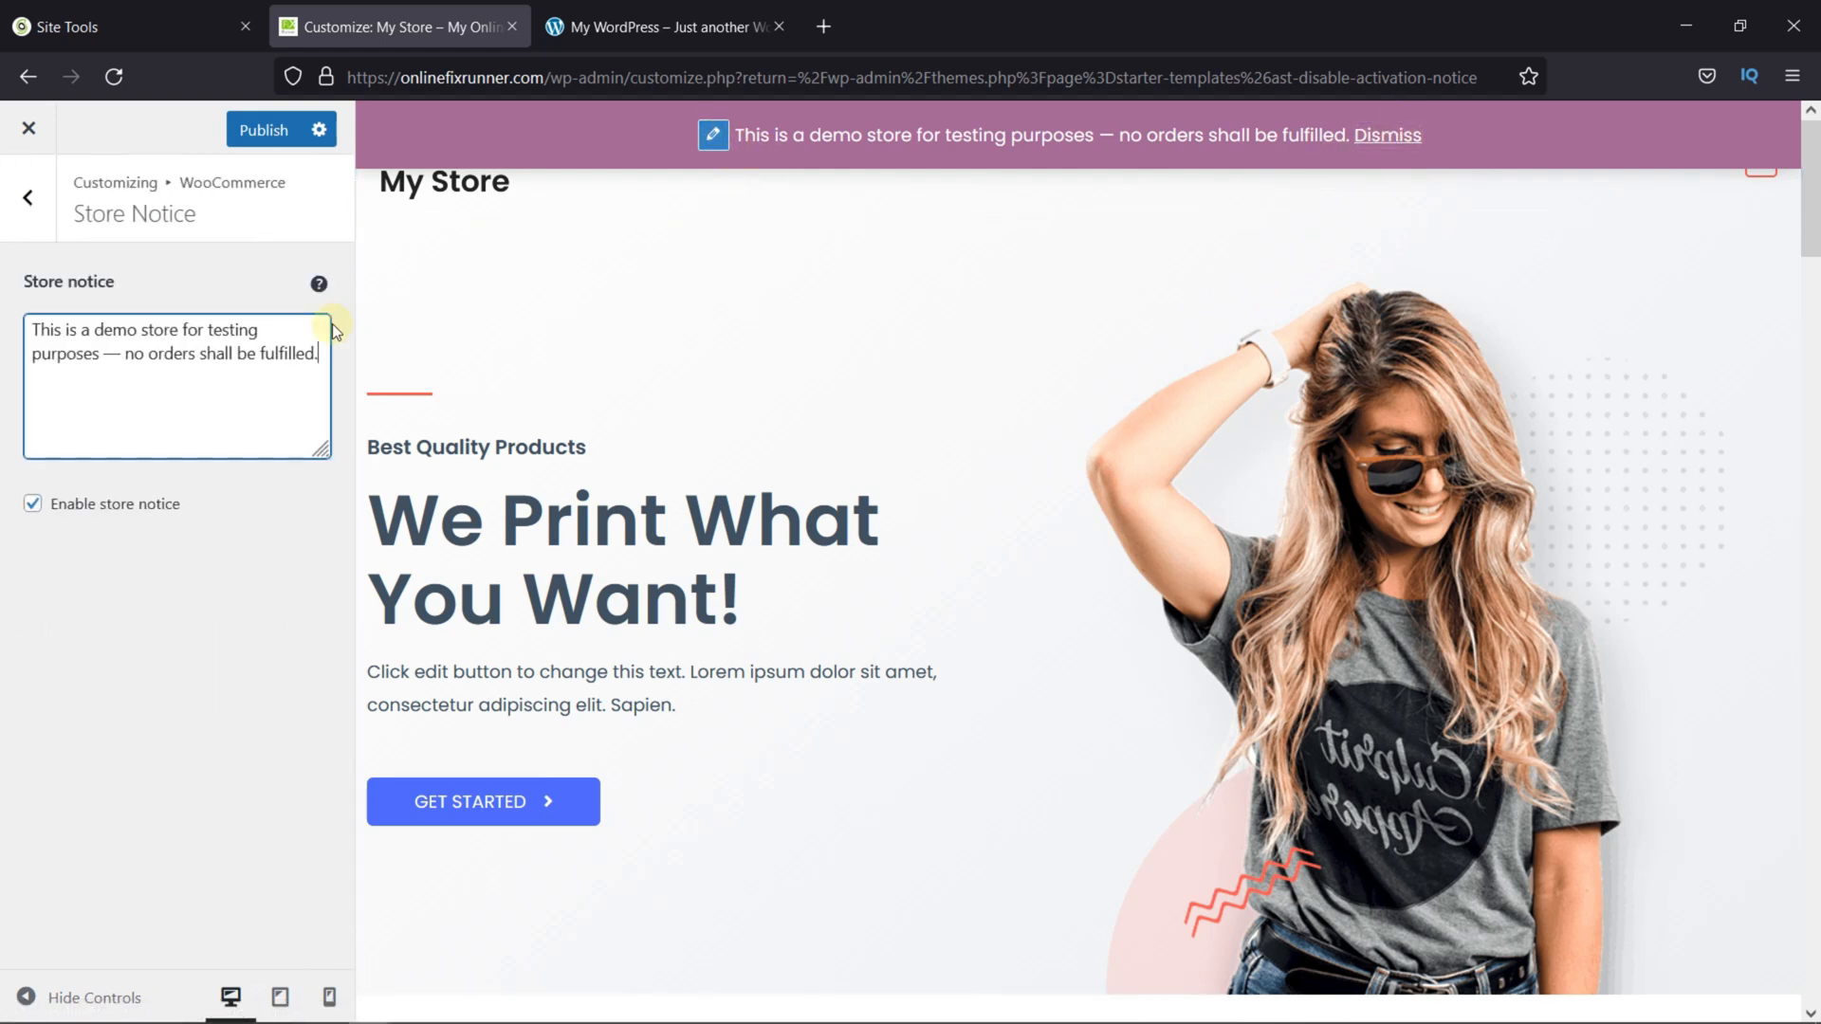
{"action": "left_click", "coordinate": [32, 504]}
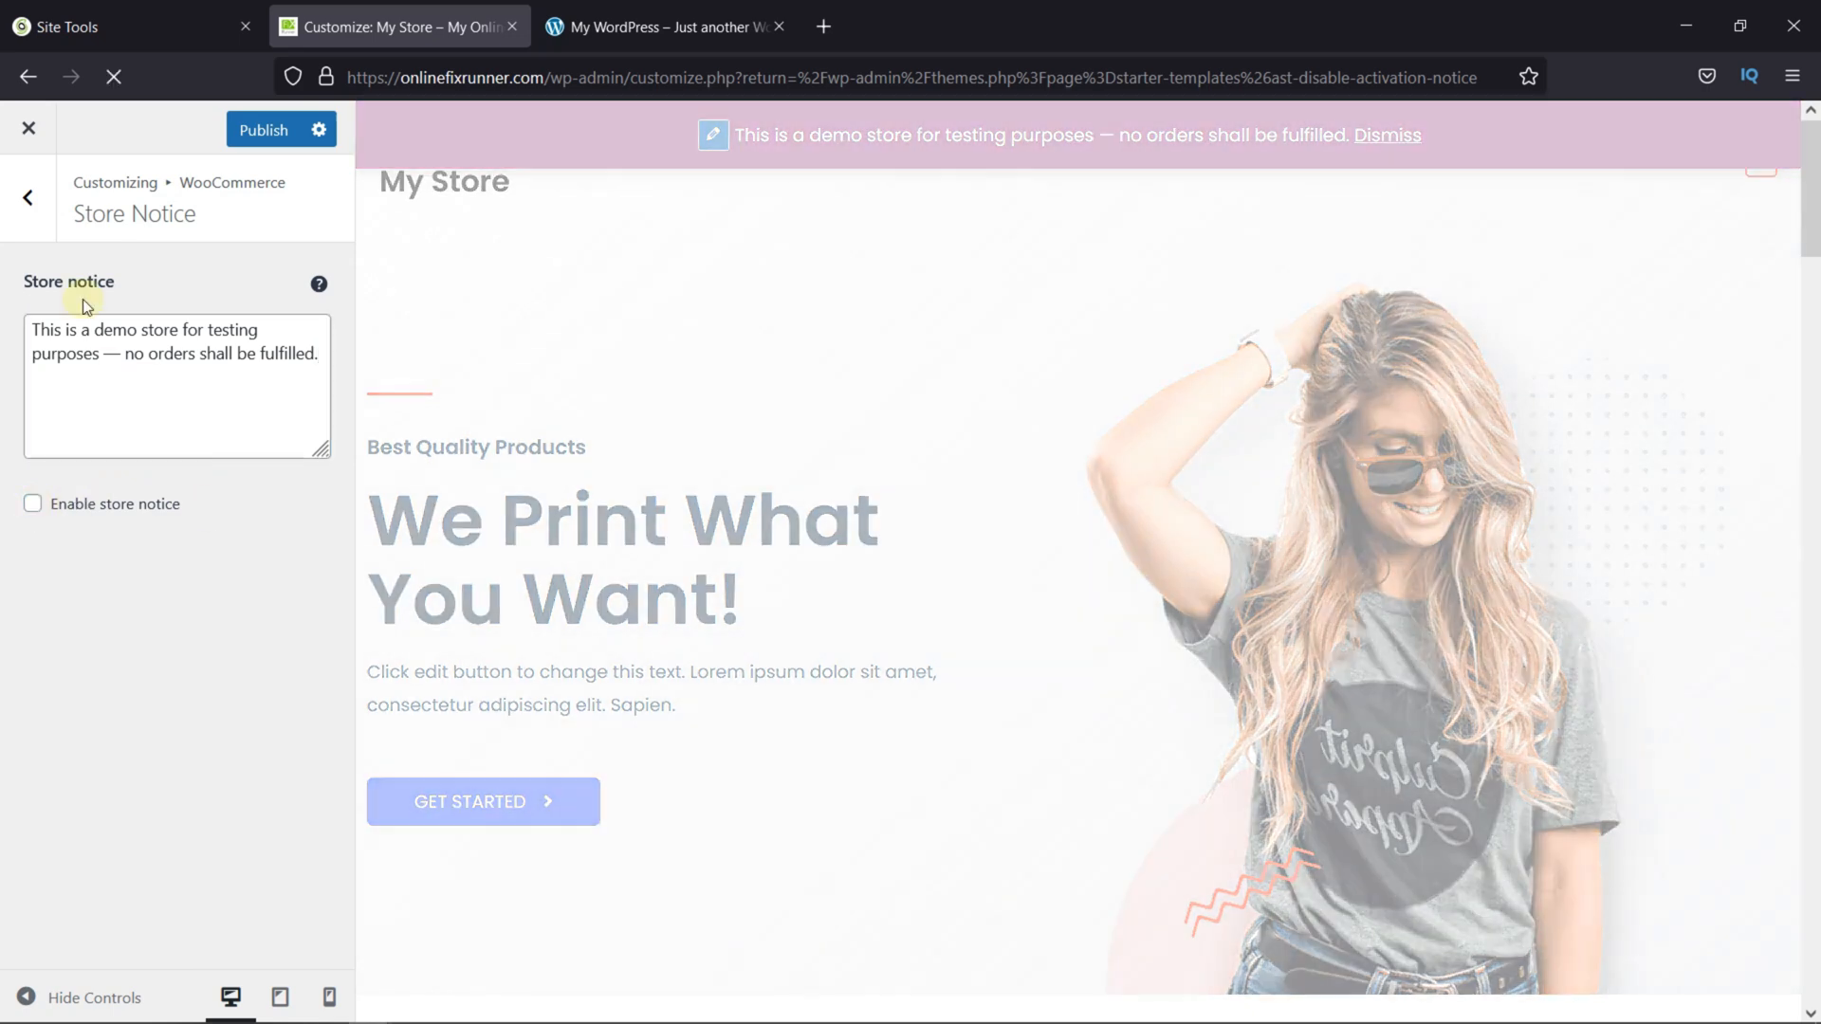
{"action": "left_click", "coordinate": [49, 216]}
- Open the Main Menu's items for editing in the Menus panel
{"action": "left_click", "coordinate": [49, 216]}
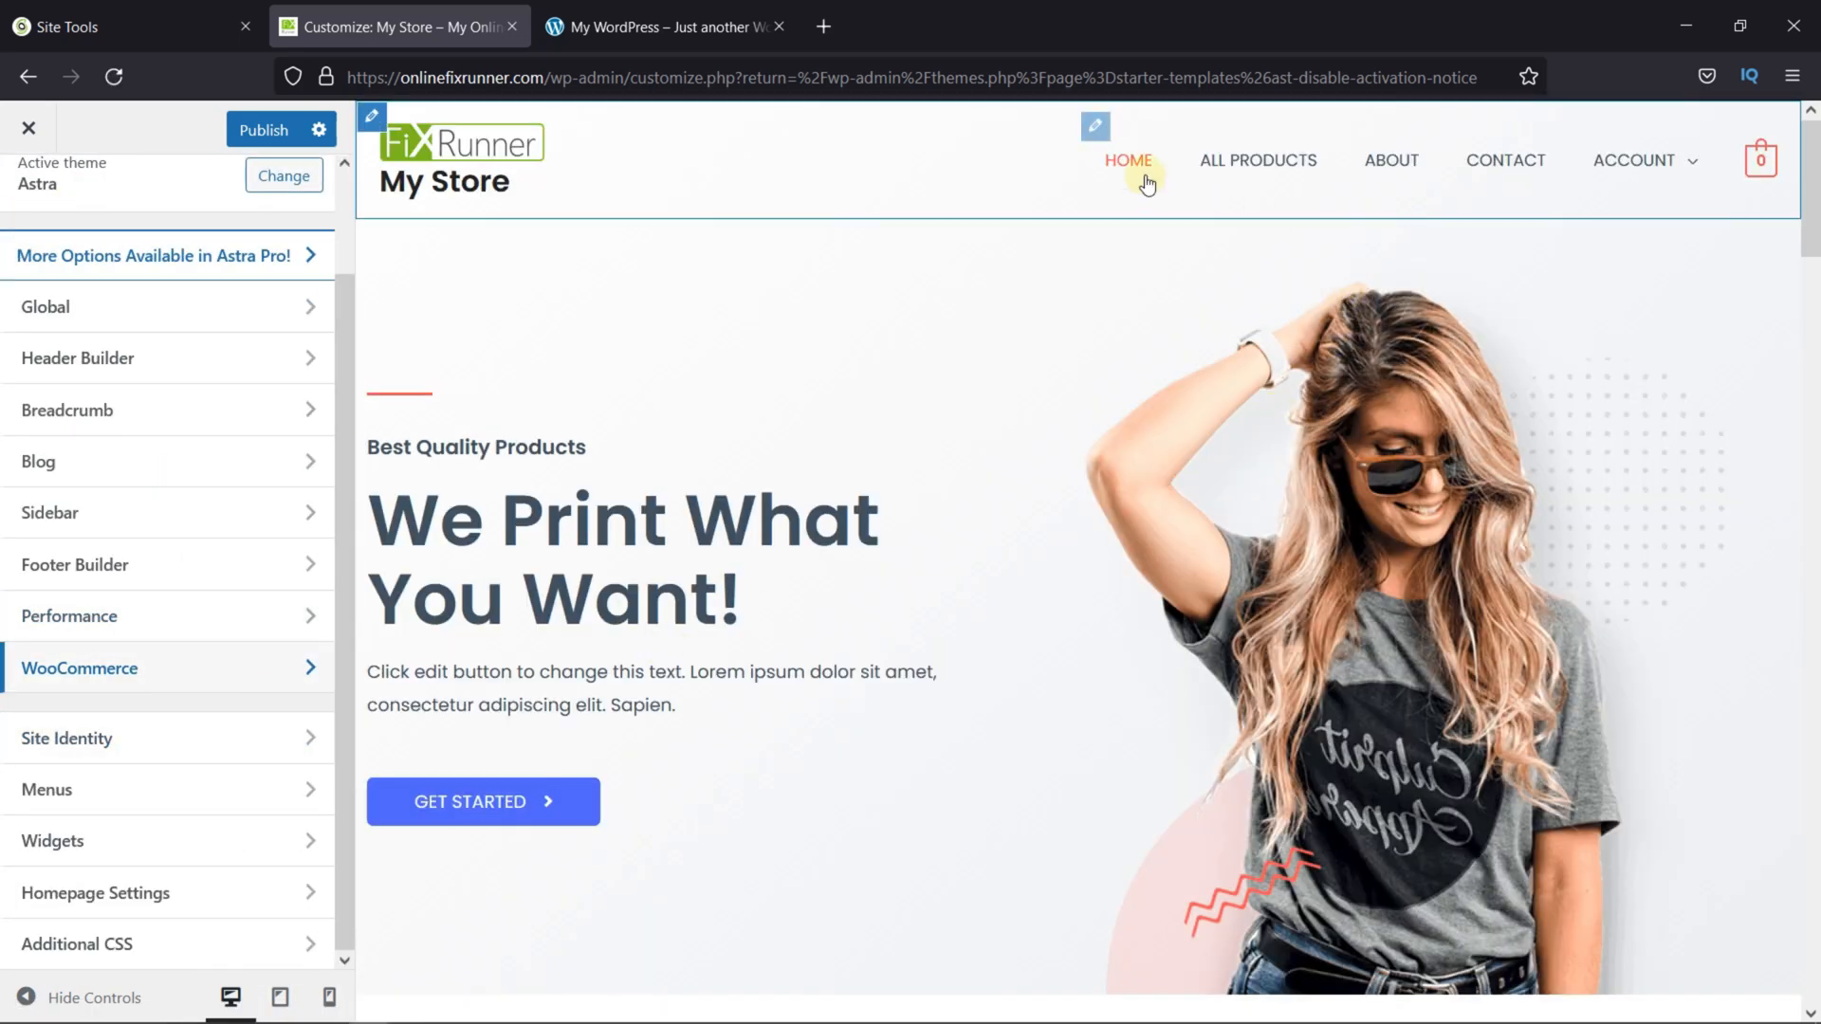
{"action": "mouse_move", "coordinate": [1633, 166]}
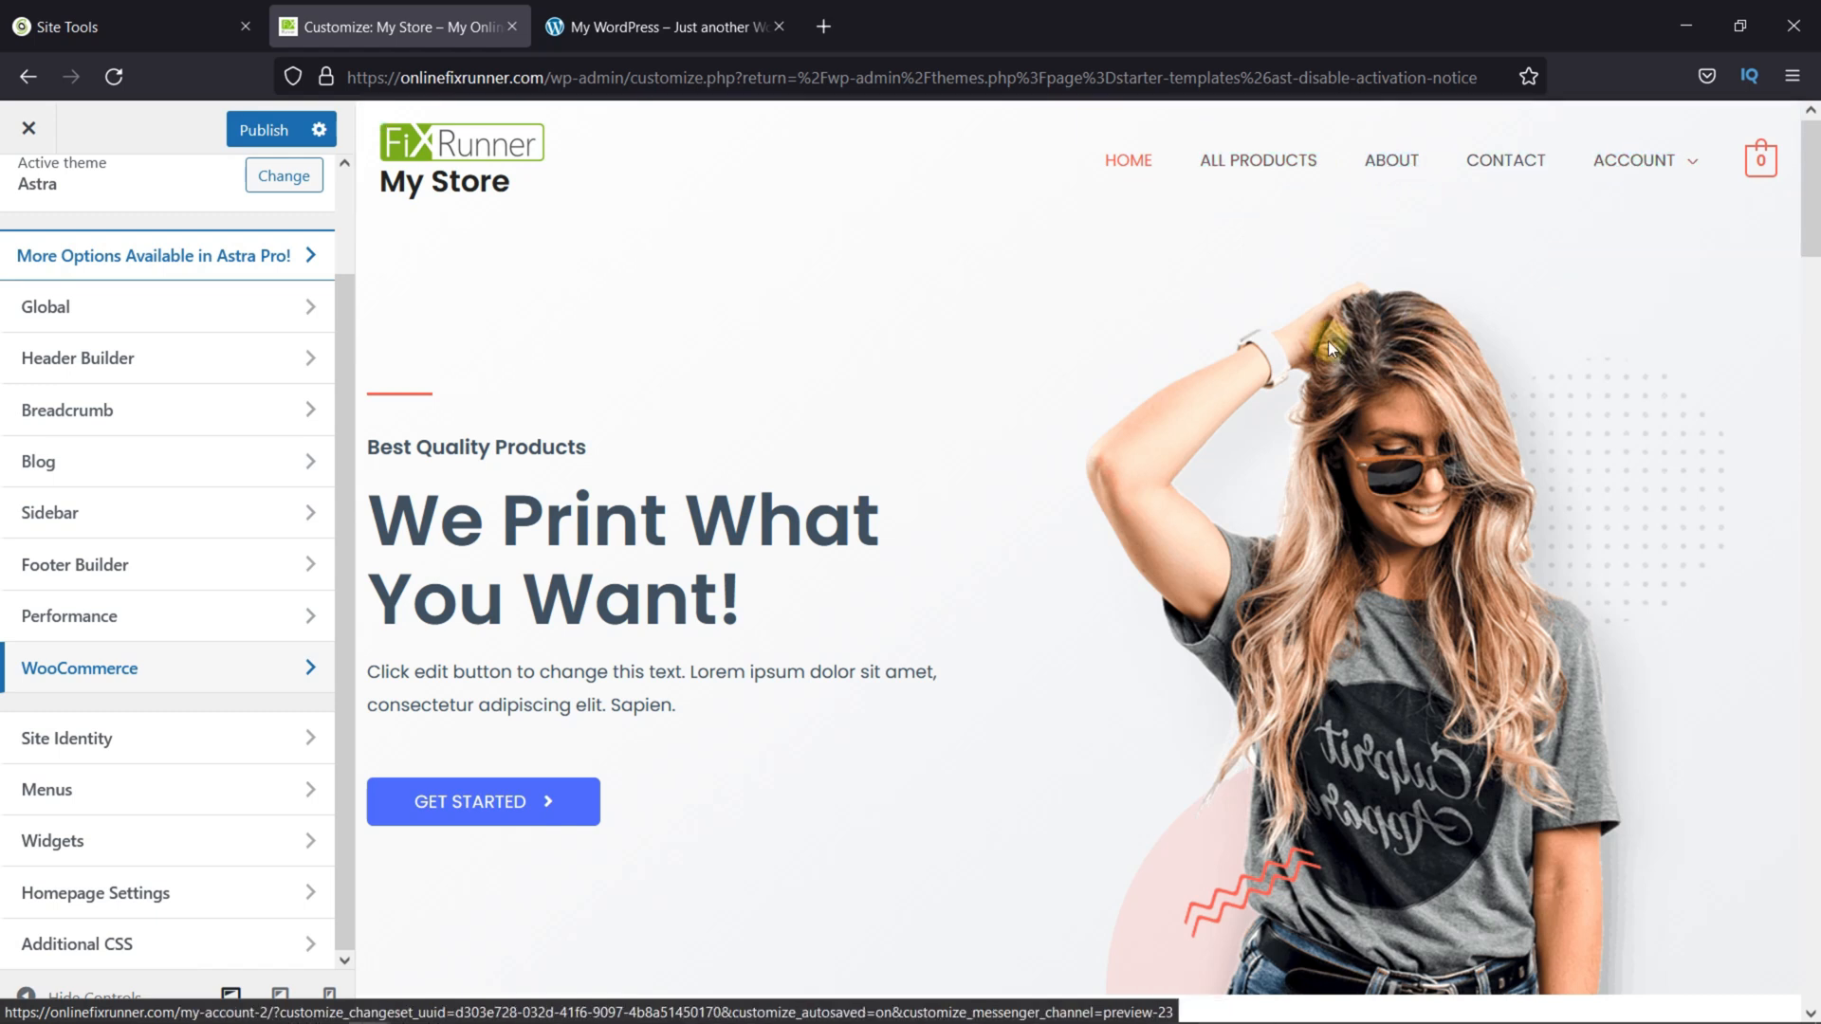
{"action": "left_click", "coordinate": [131, 808]}
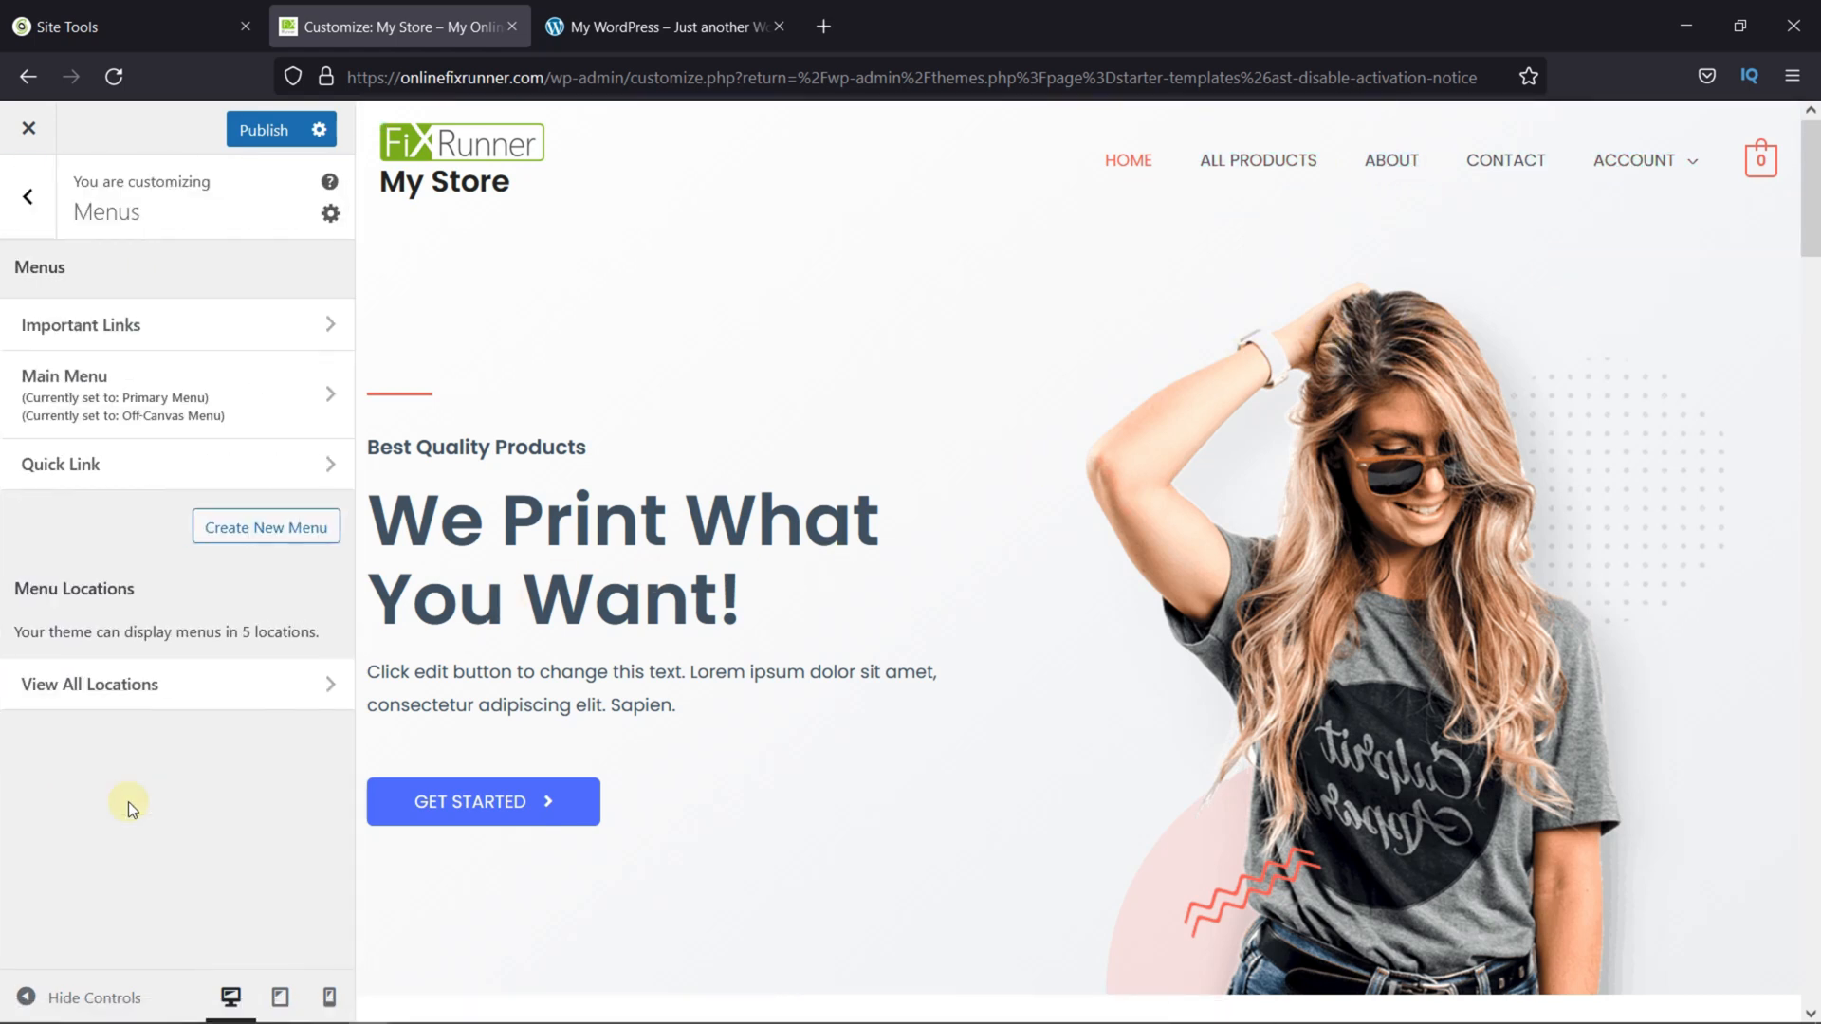
{"action": "left_click", "coordinate": [215, 399]}
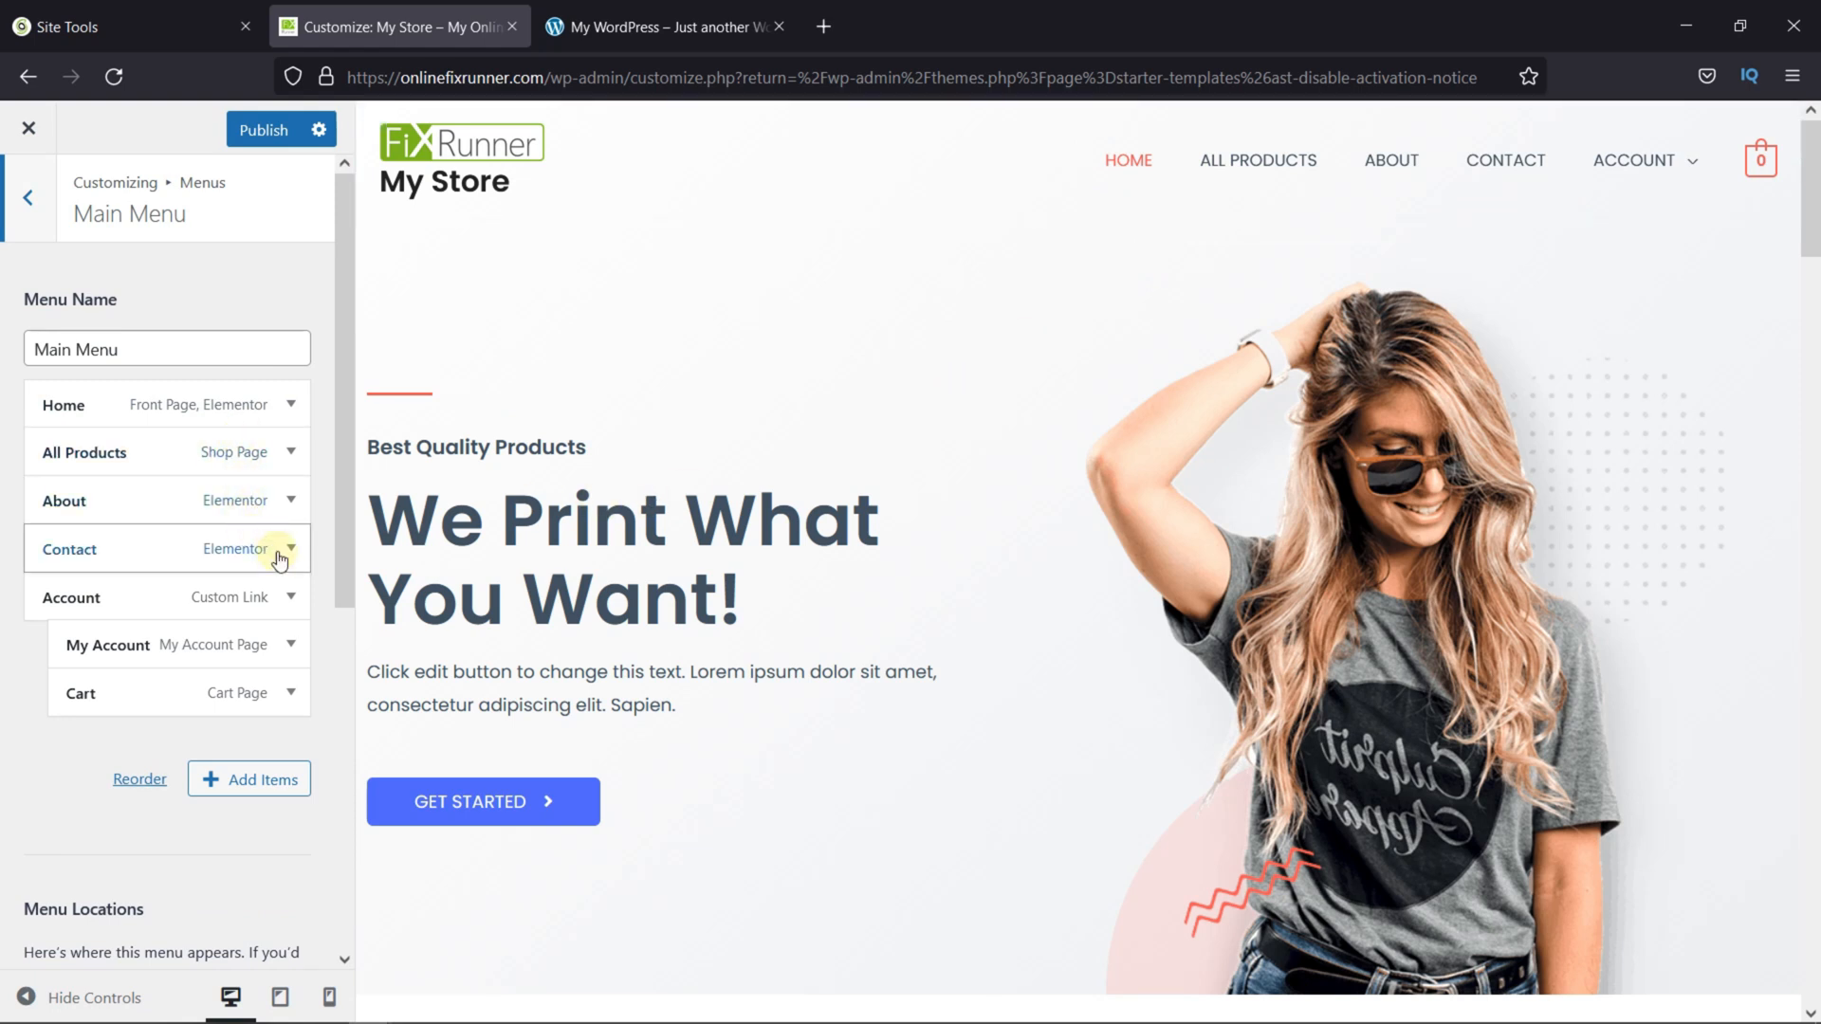
- Move About below Contact in the Main Menu, keeping it at the top level
{"action": "left_click", "coordinate": [273, 452]}
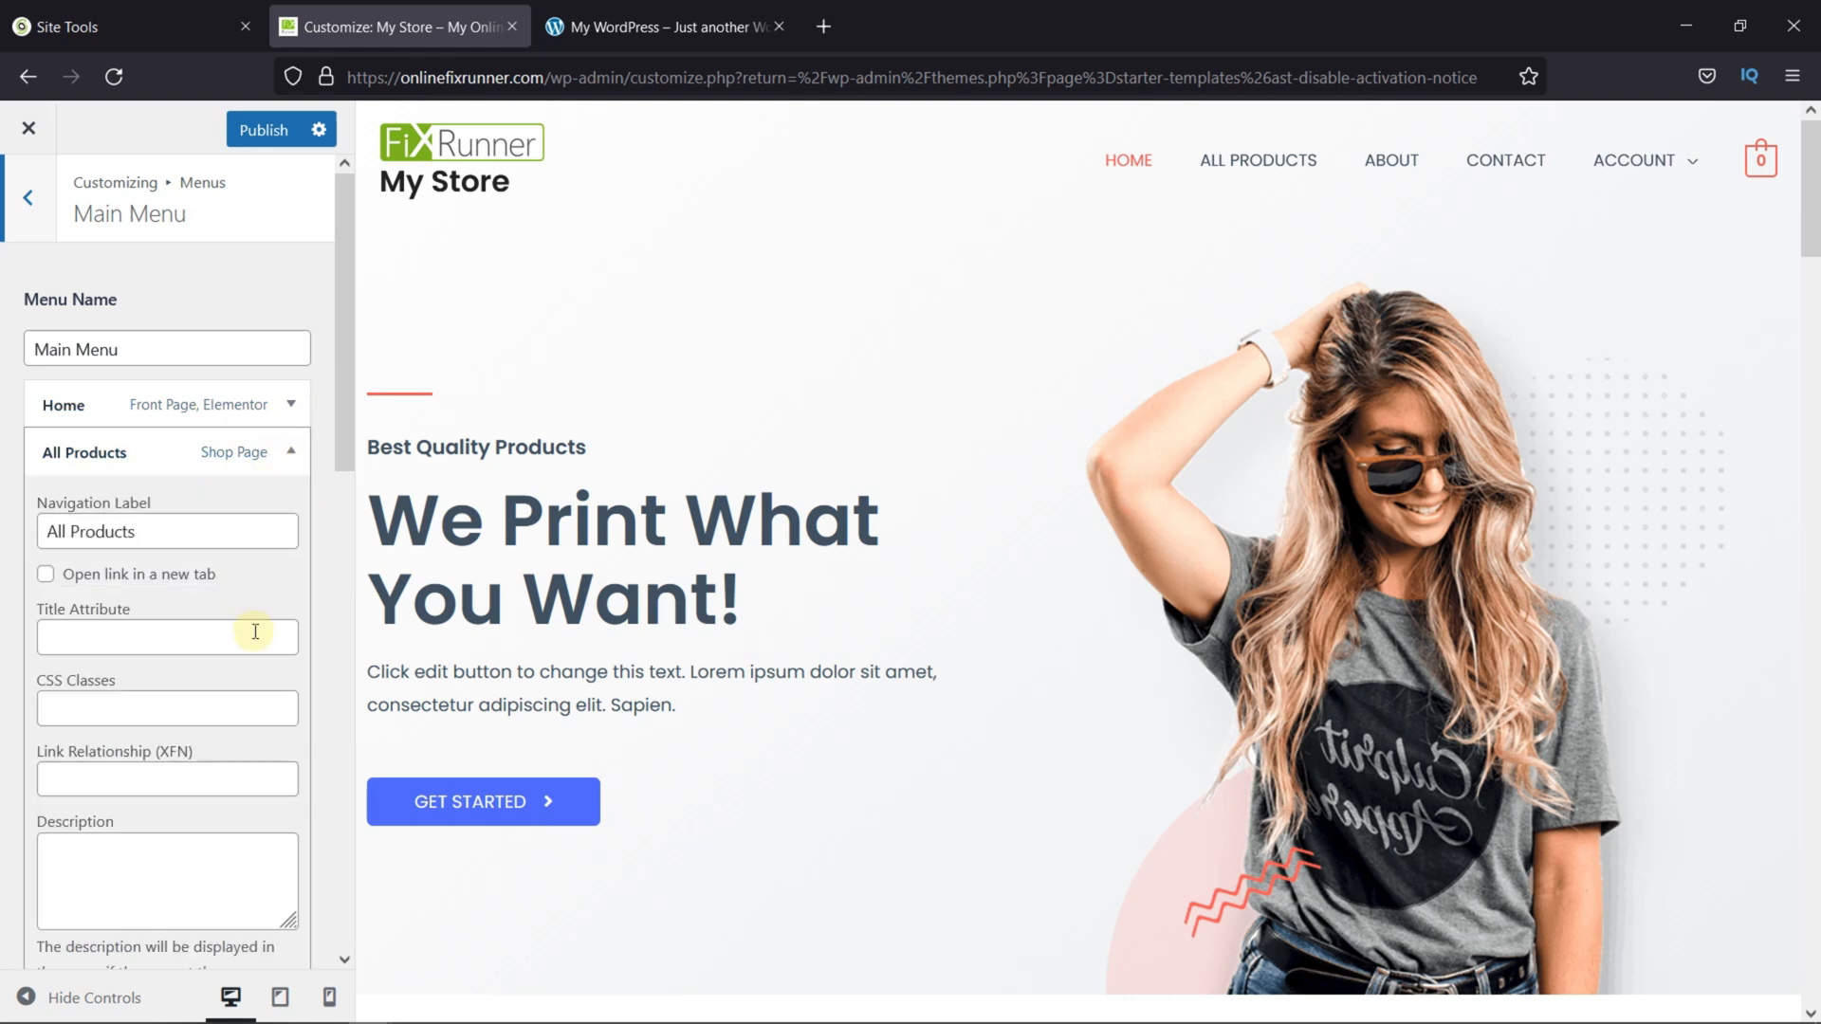
{"action": "scroll", "coordinate": [255, 630], "scroll_direction": "down", "scroll_amount": 2}
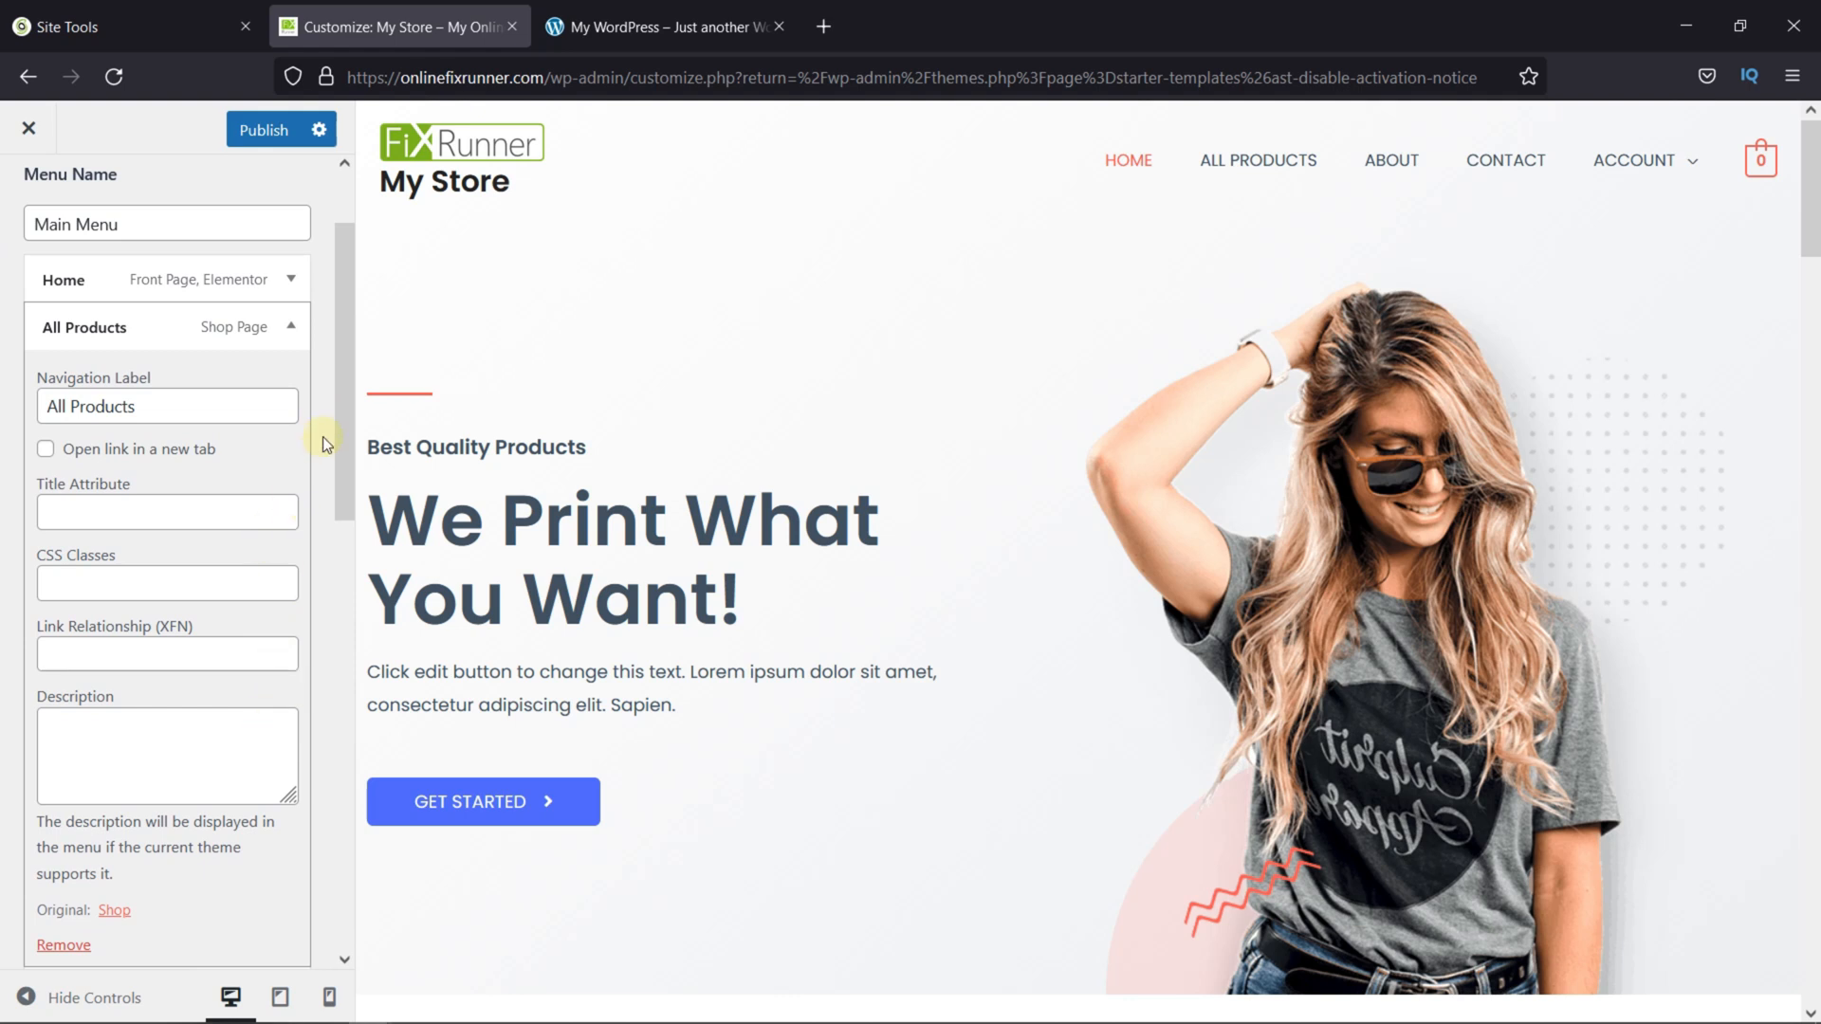
{"action": "left_click", "coordinate": [291, 326]}
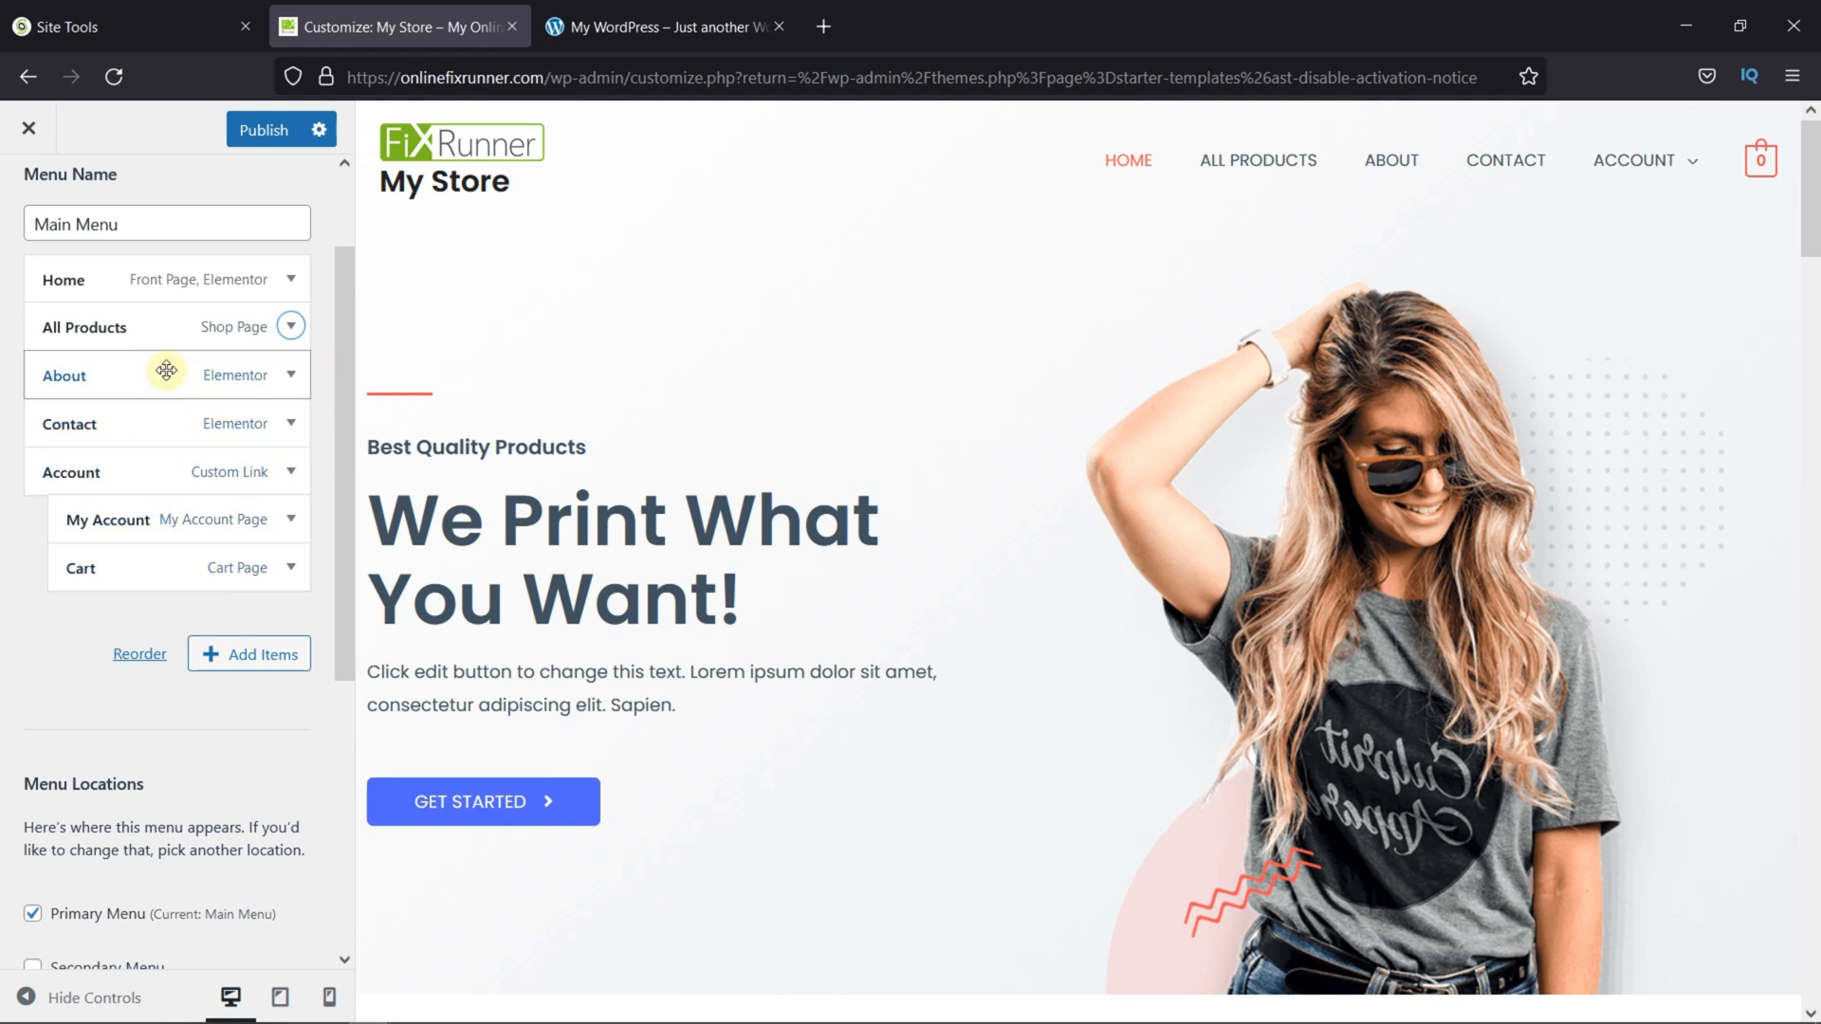
{"action": "left_click_drag", "start_coordinate": [166, 370], "coordinate": [203, 407]}
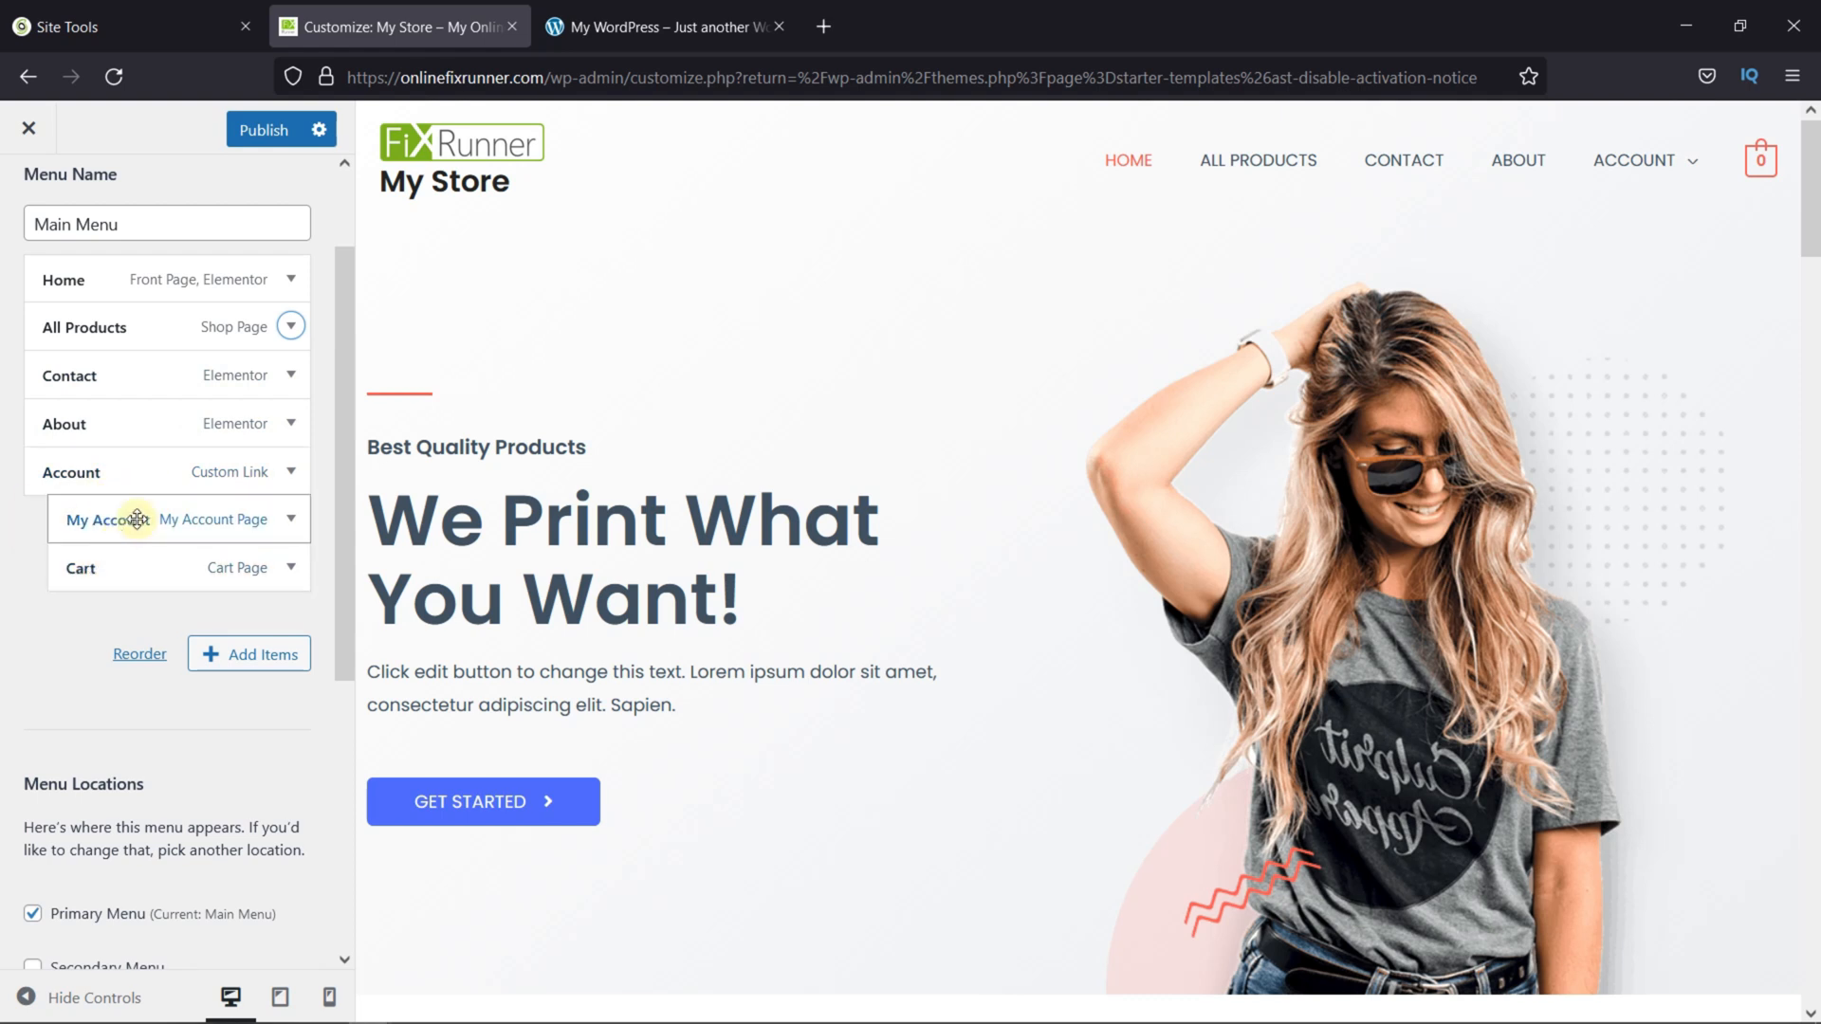
{"action": "left_click_drag", "start_coordinate": [71, 418], "coordinate": [112, 427]}
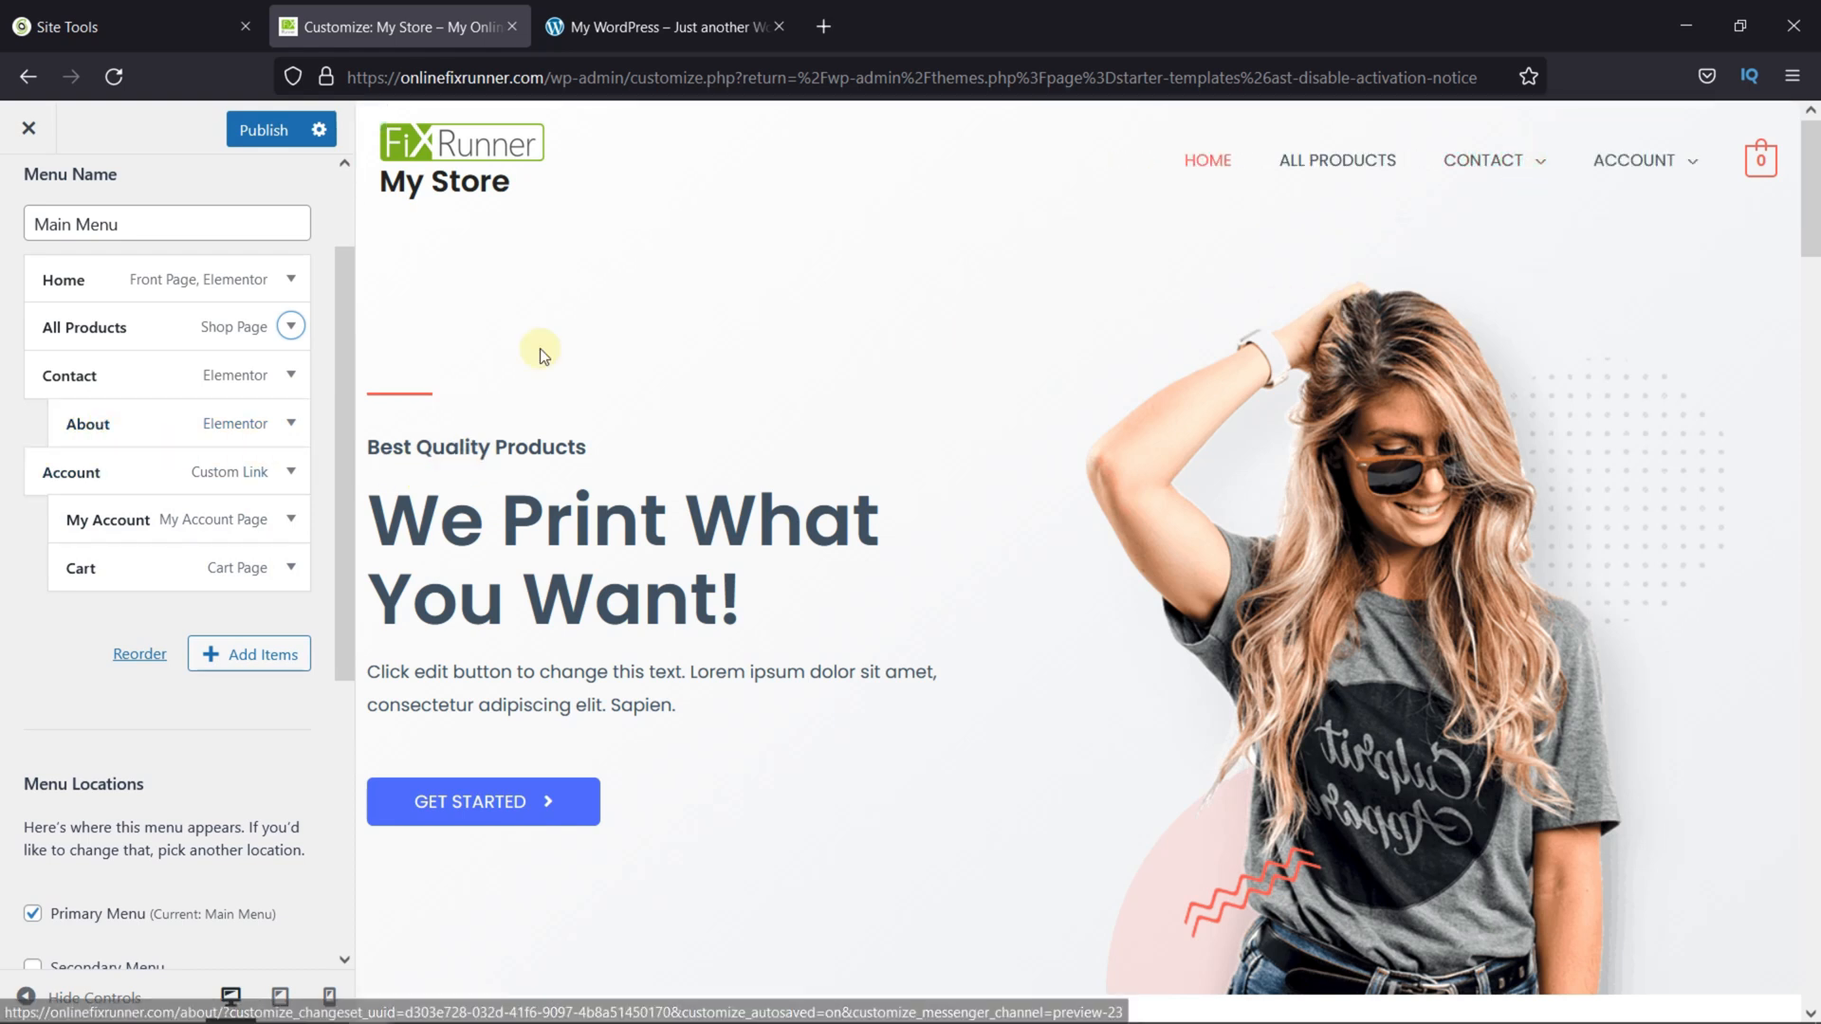
{"action": "left_click_drag", "start_coordinate": [130, 423], "coordinate": [99, 425]}
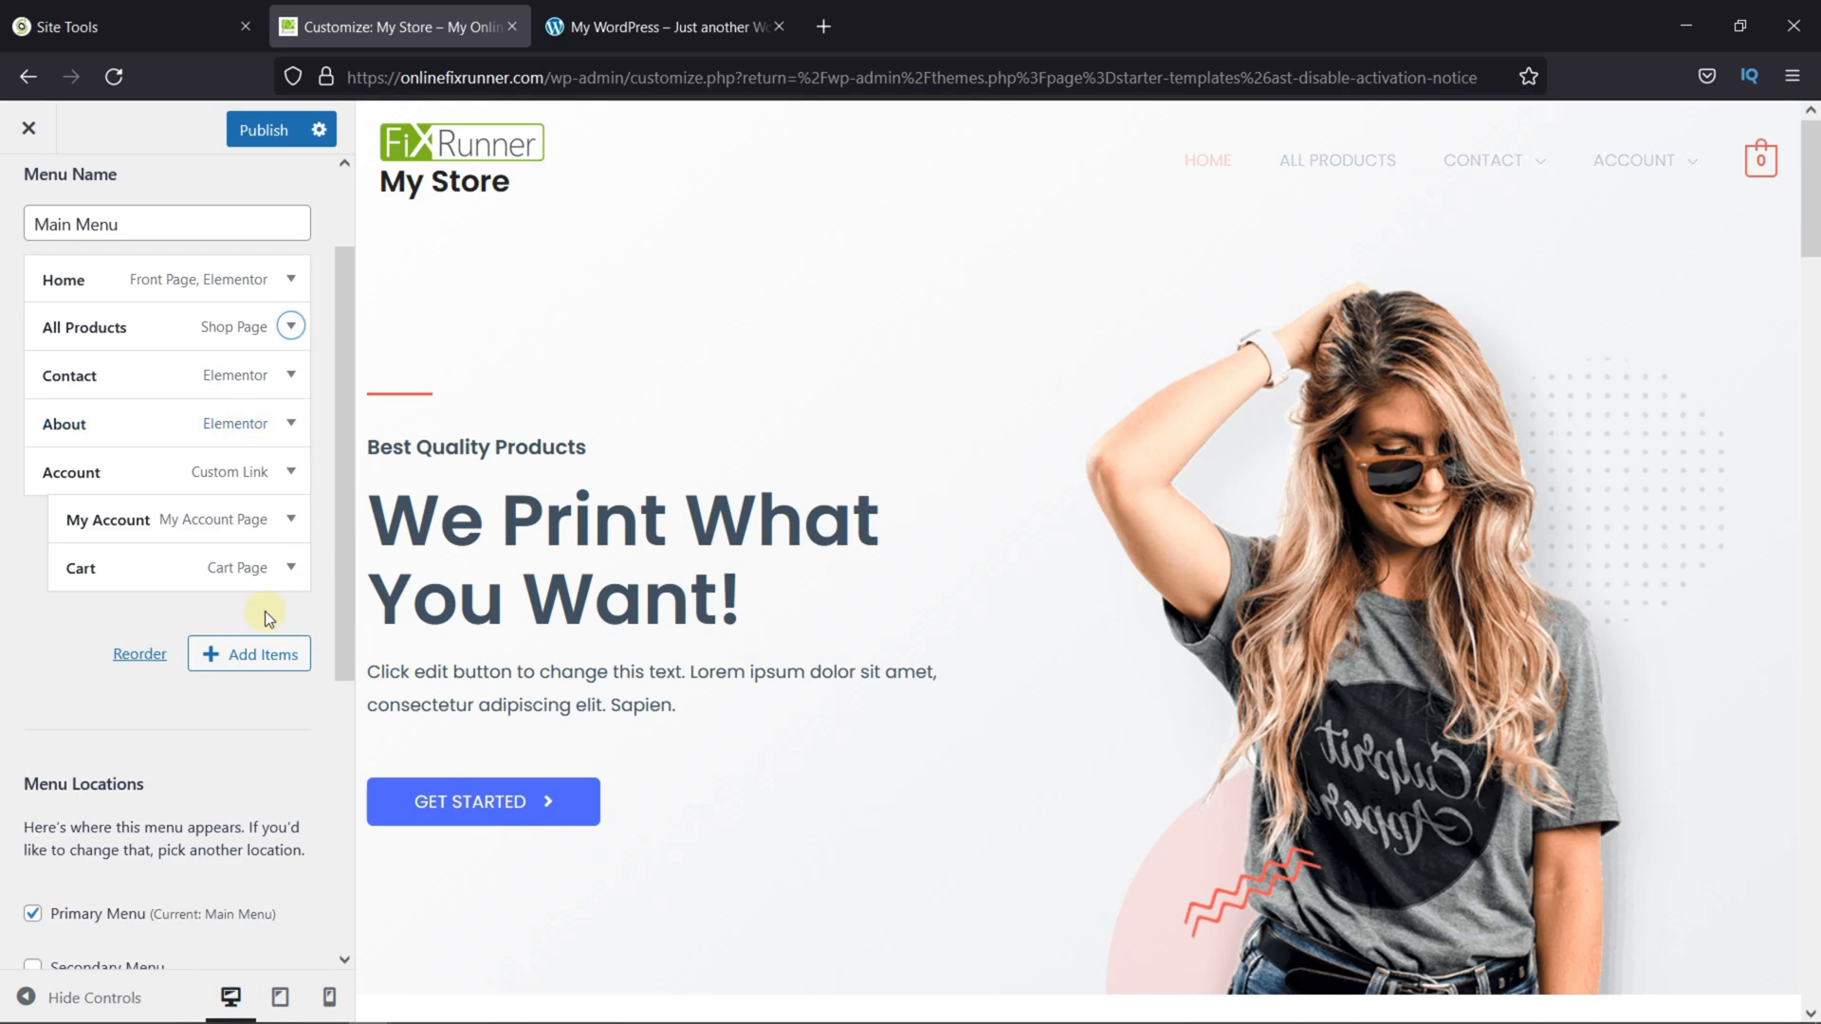
- Look through the Add Items list, then return to the main Customizer list
{"action": "left_click", "coordinate": [269, 652]}
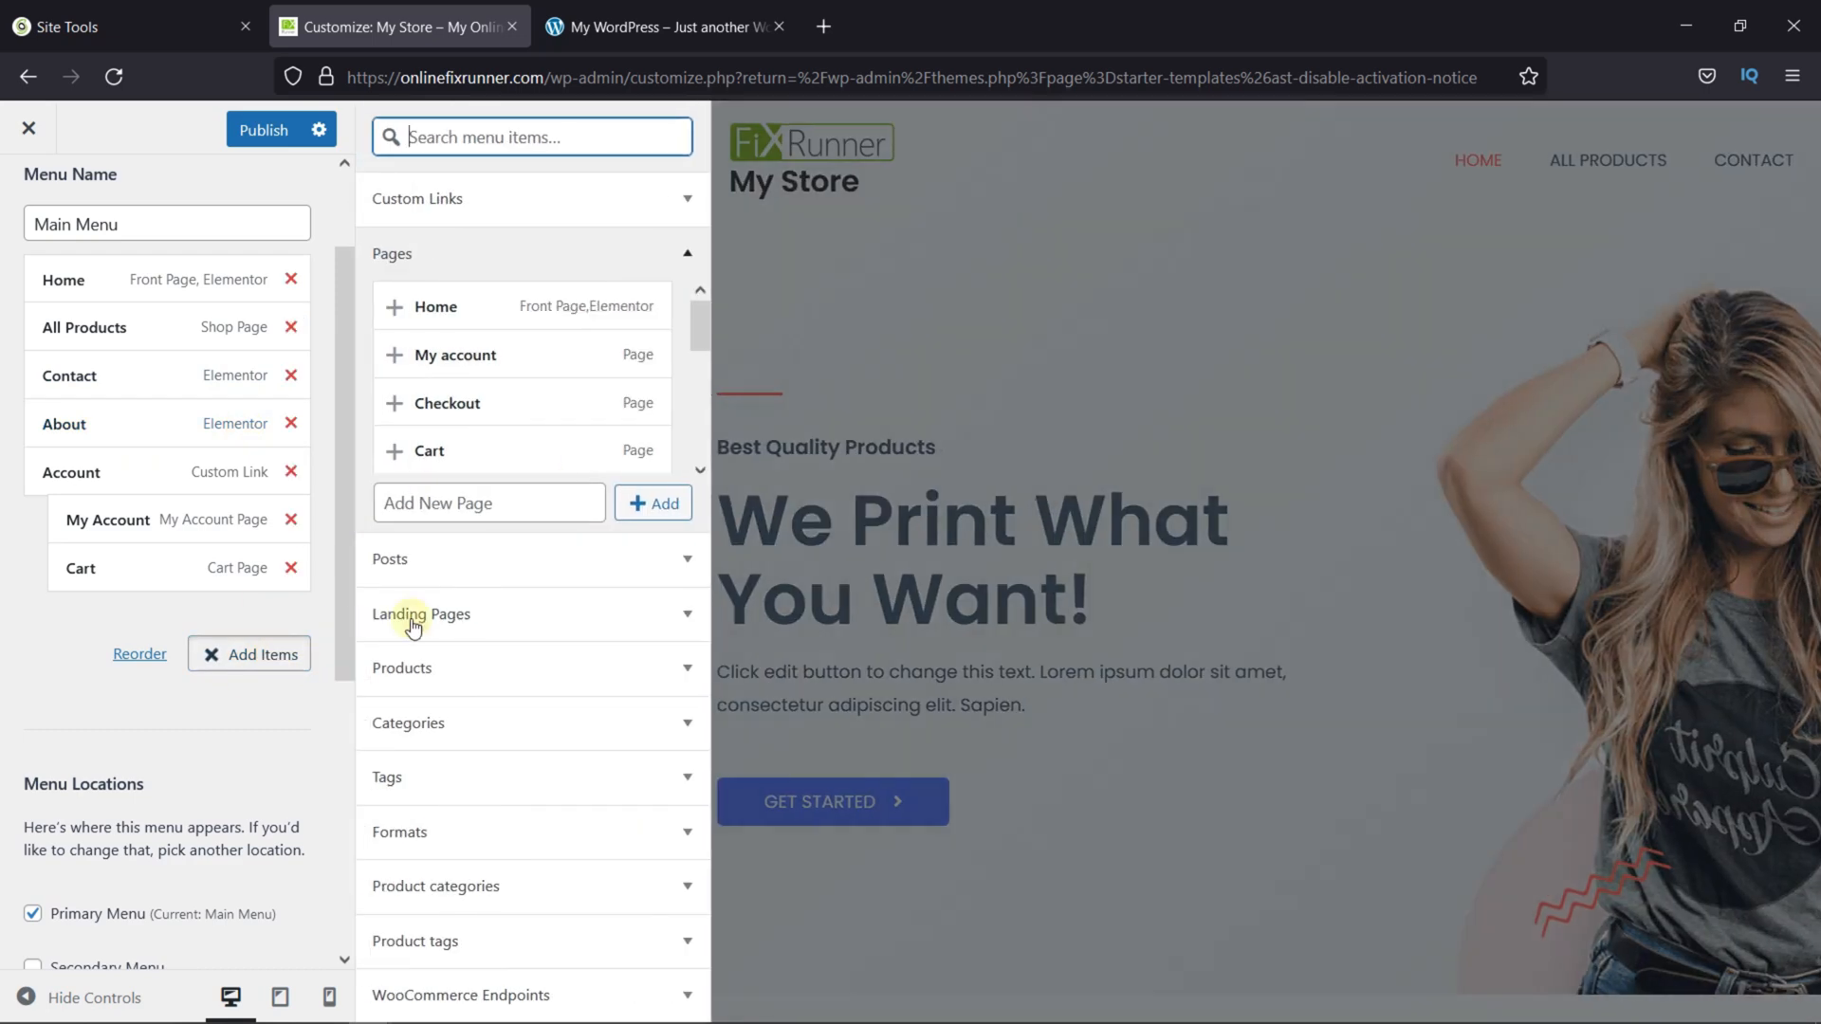
{"action": "left_click", "coordinate": [689, 254]}
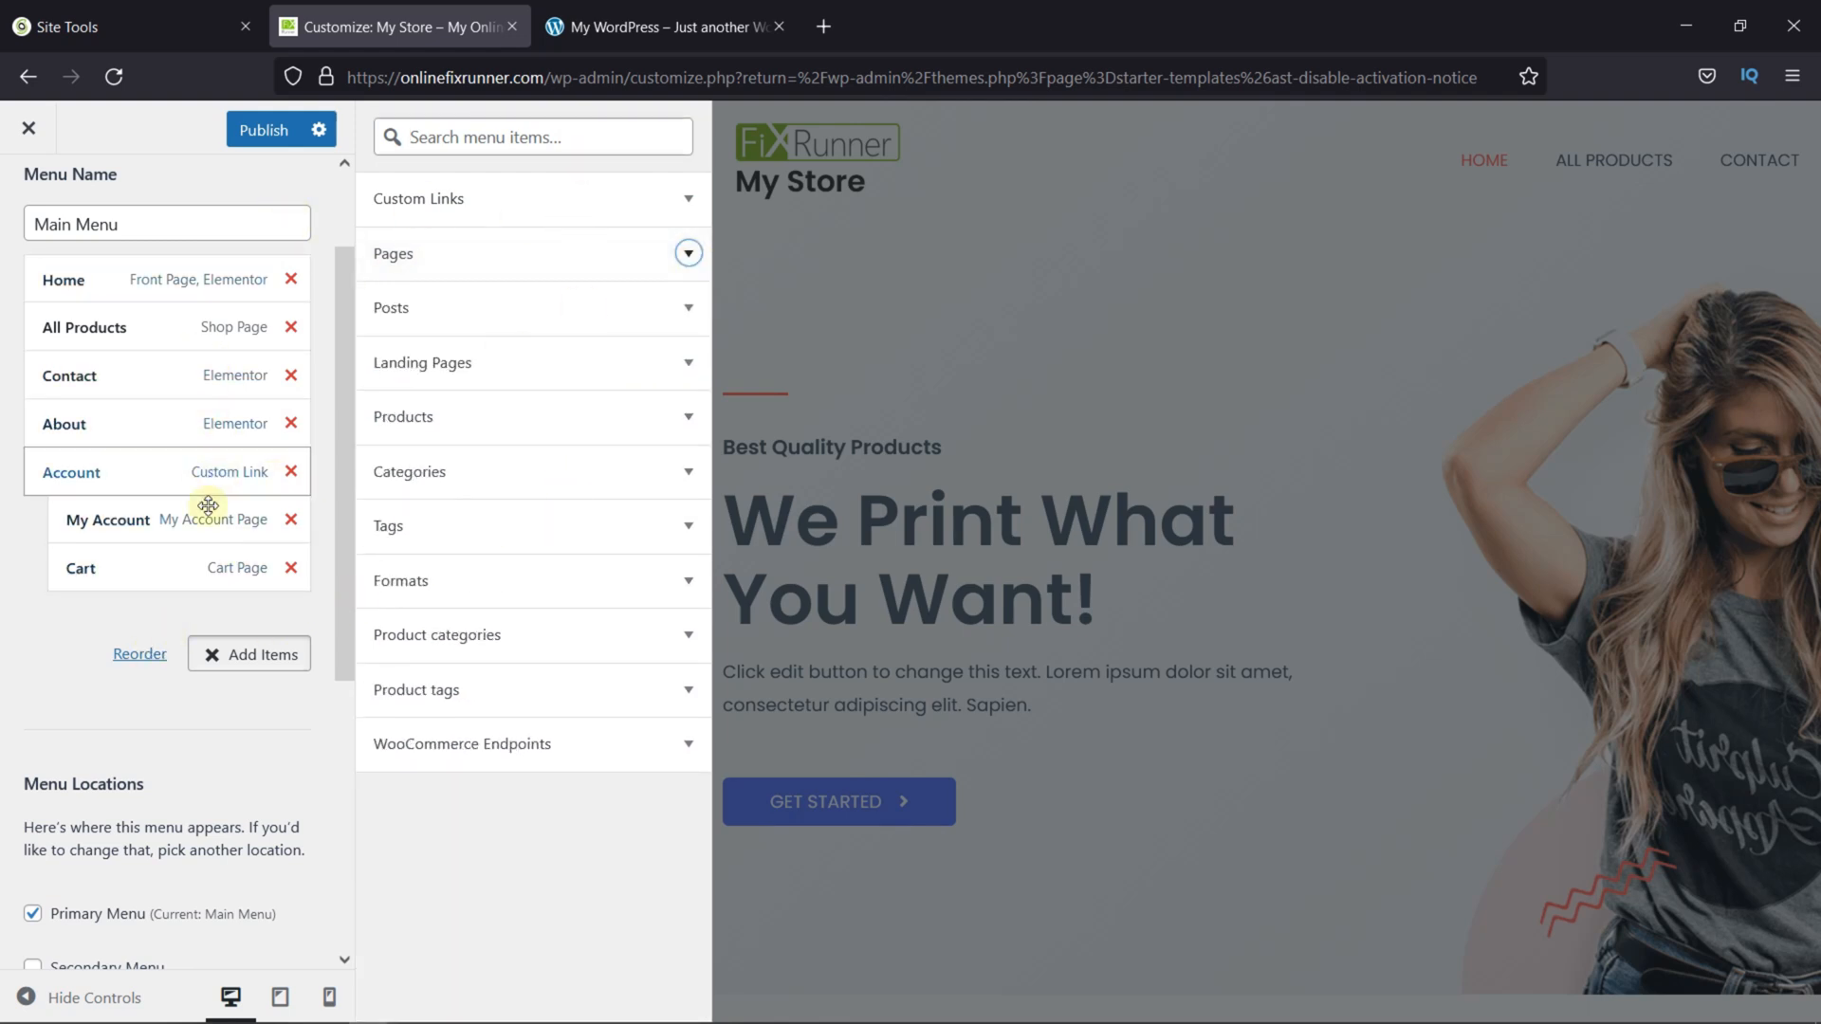
{"action": "left_click", "coordinate": [62, 664]}
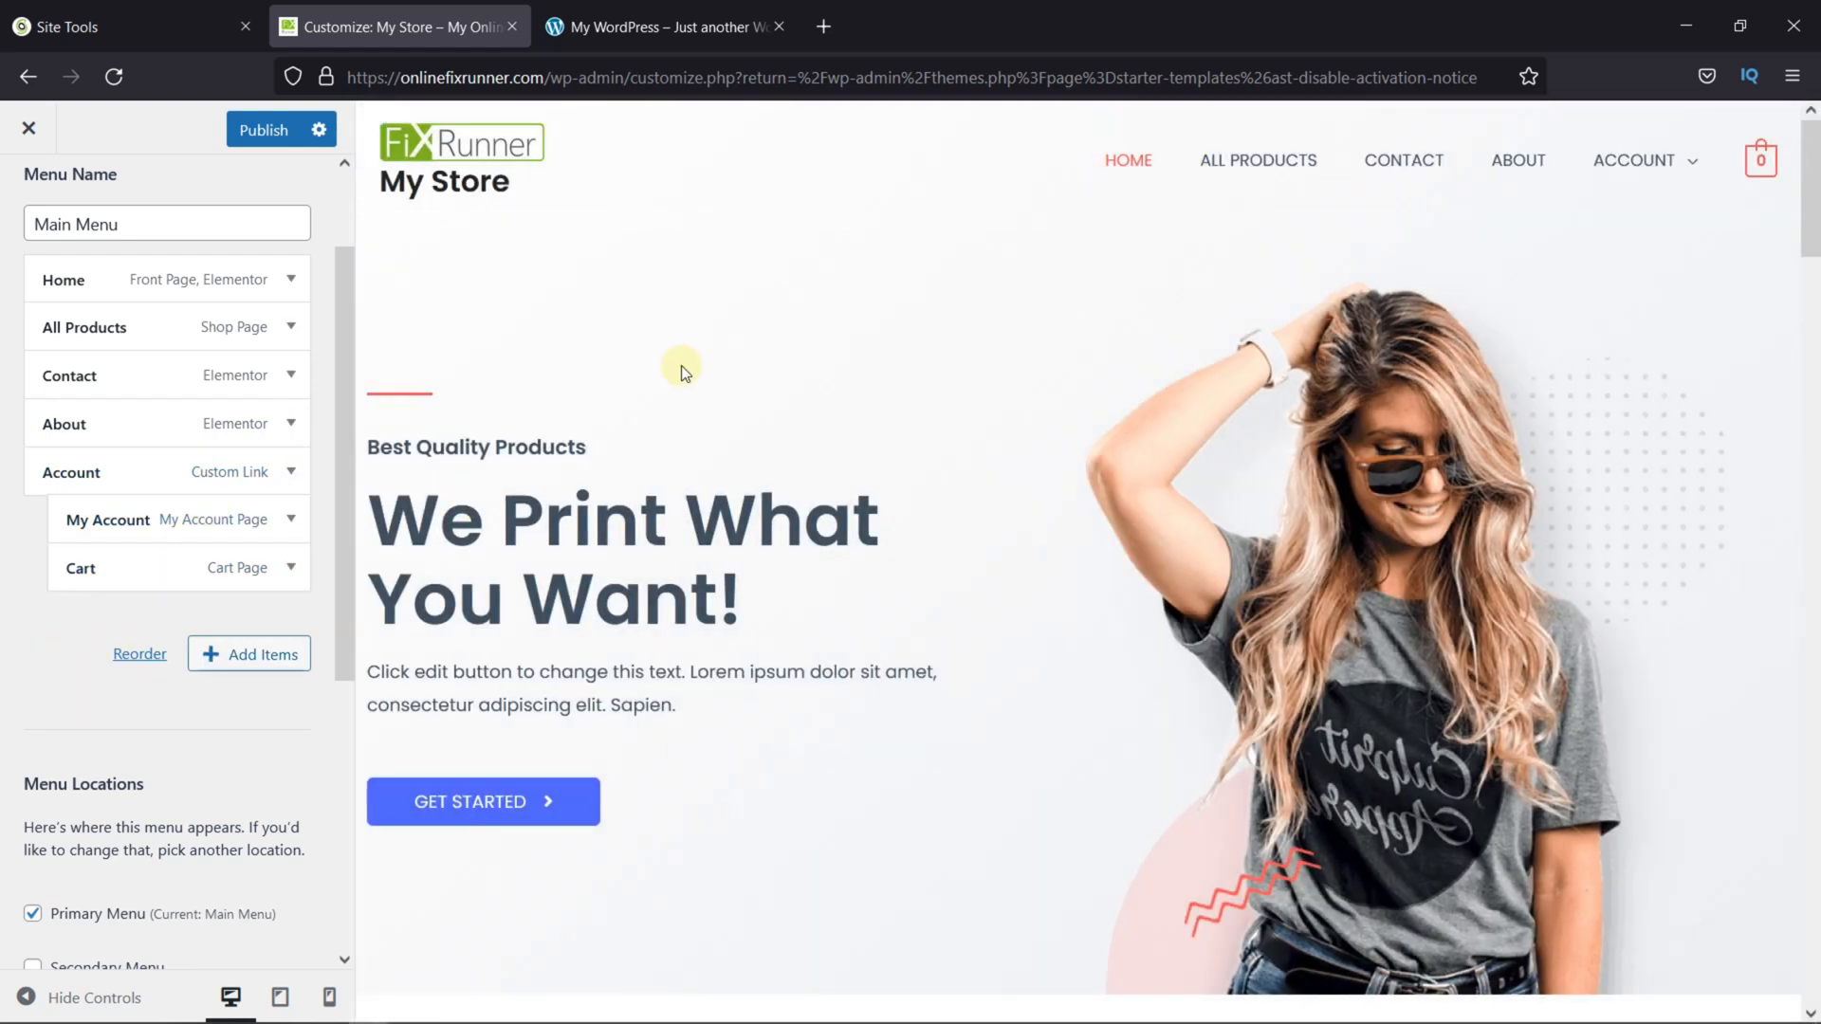
{"action": "scroll", "coordinate": [38, 219], "scroll_direction": "up", "scroll_amount": 3}
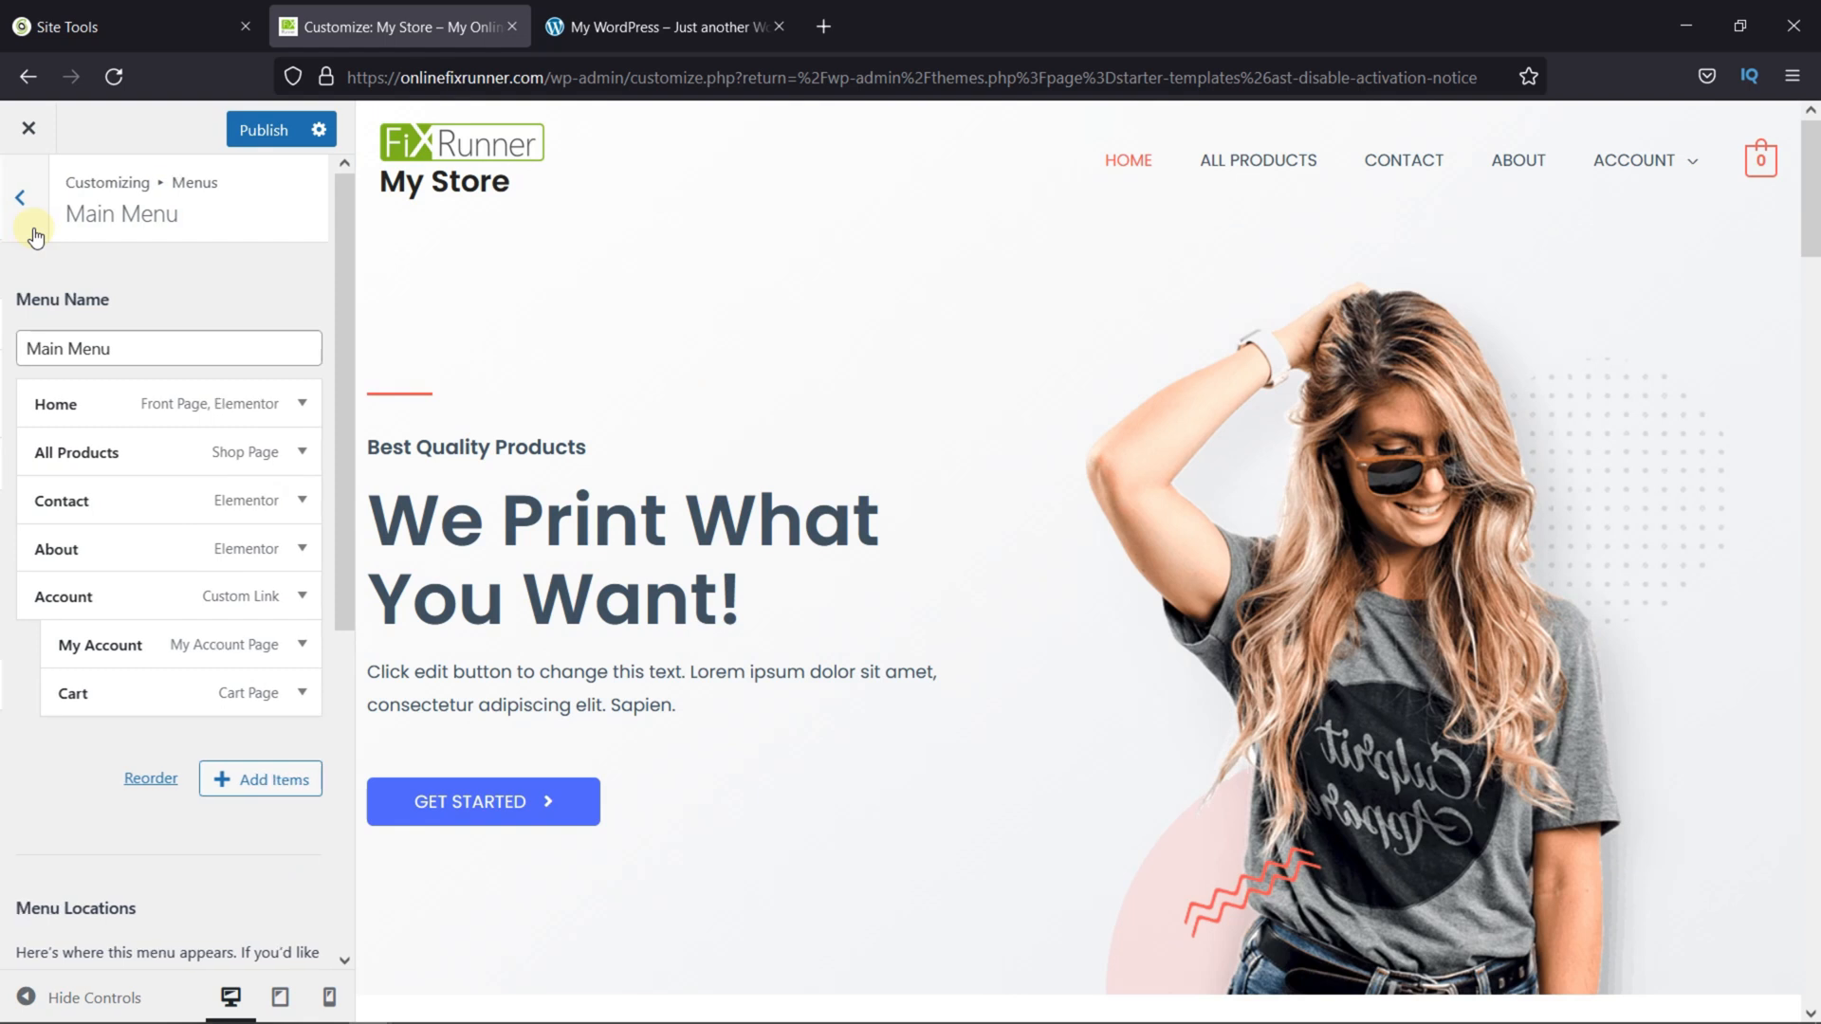
{"action": "left_click", "coordinate": [33, 231]}
{"action": "left_click", "coordinate": [34, 232]}
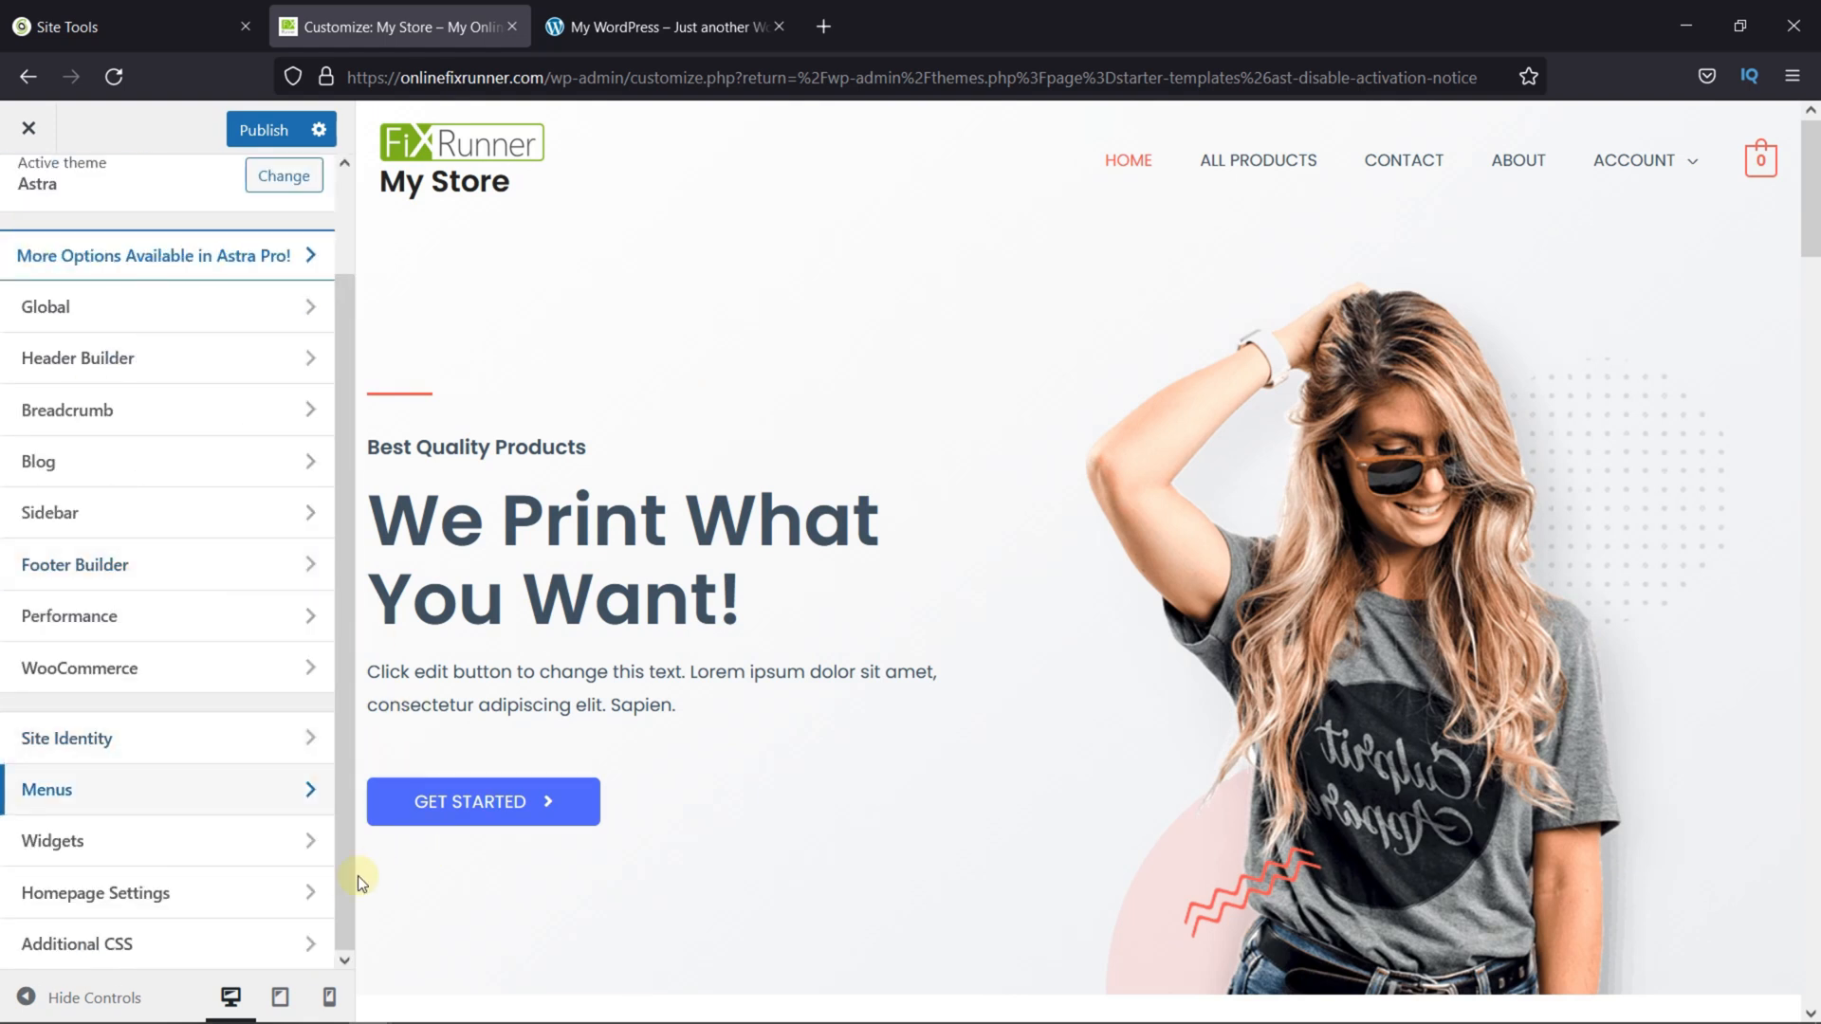
{"action": "scroll", "coordinate": [349, 877], "scroll_direction": "up", "scroll_amount": 2}
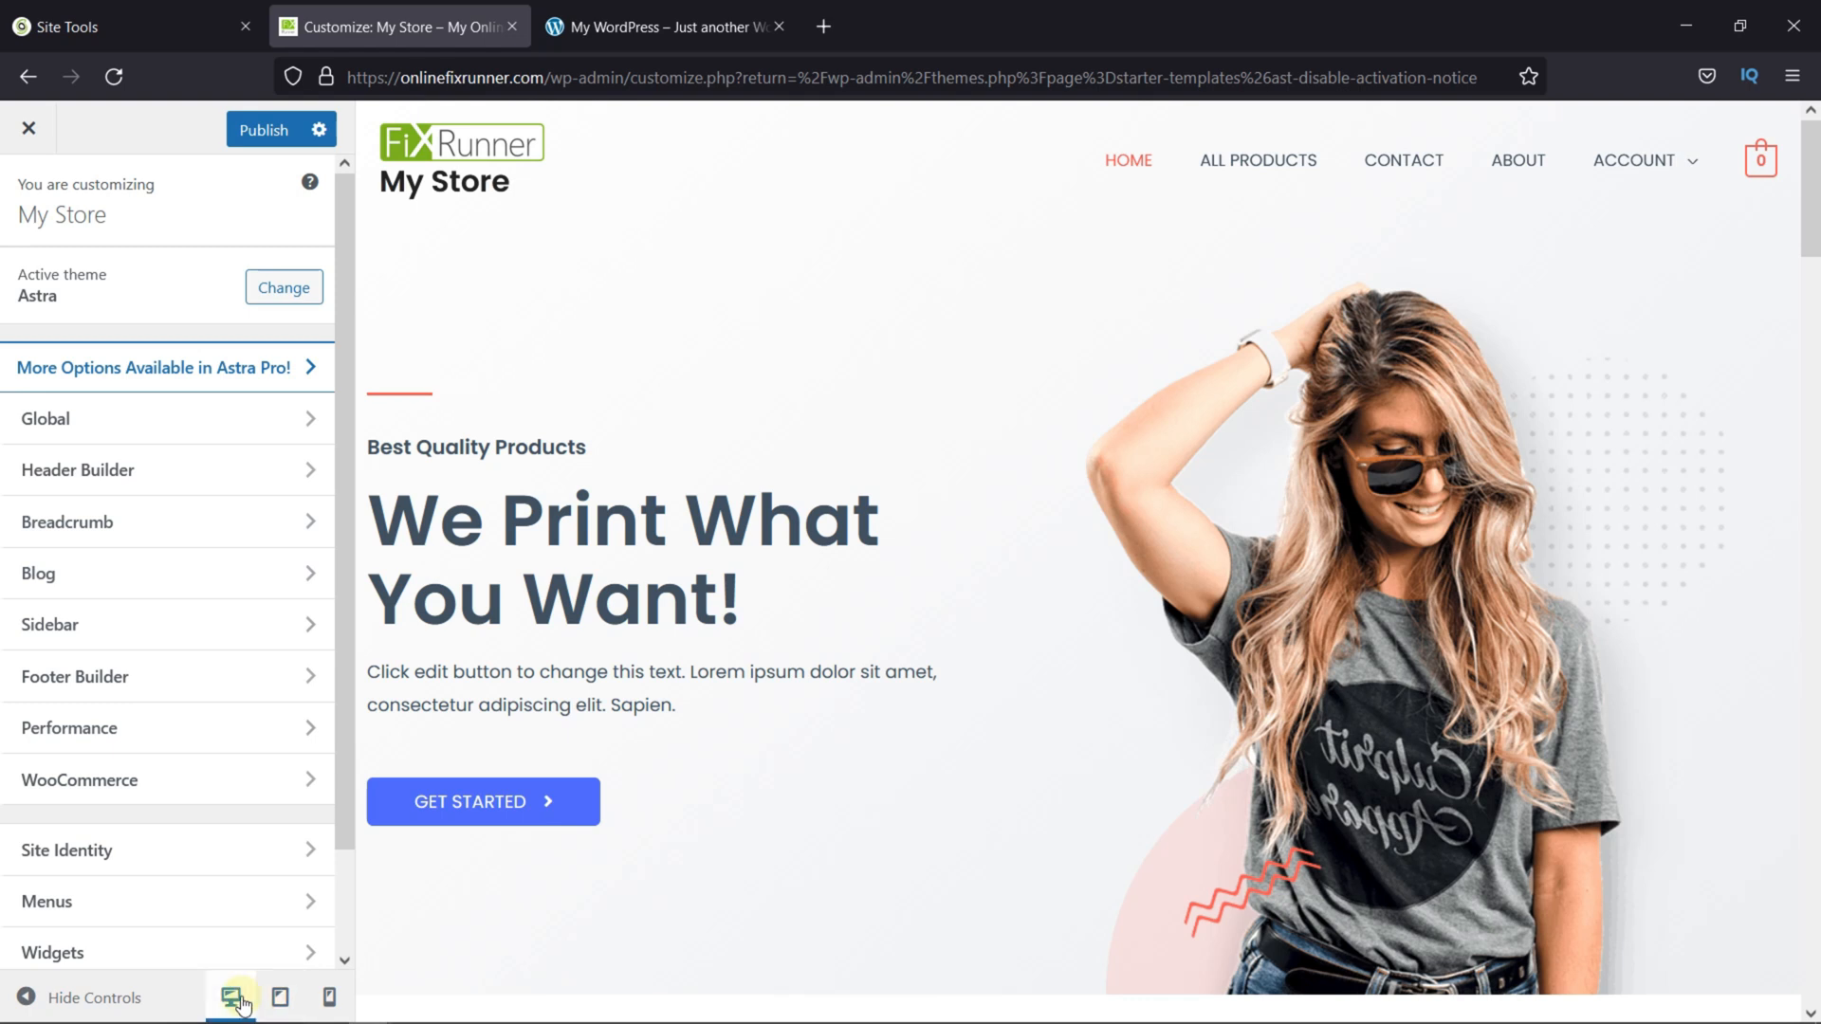
{"action": "left_click", "coordinate": [289, 1003]}
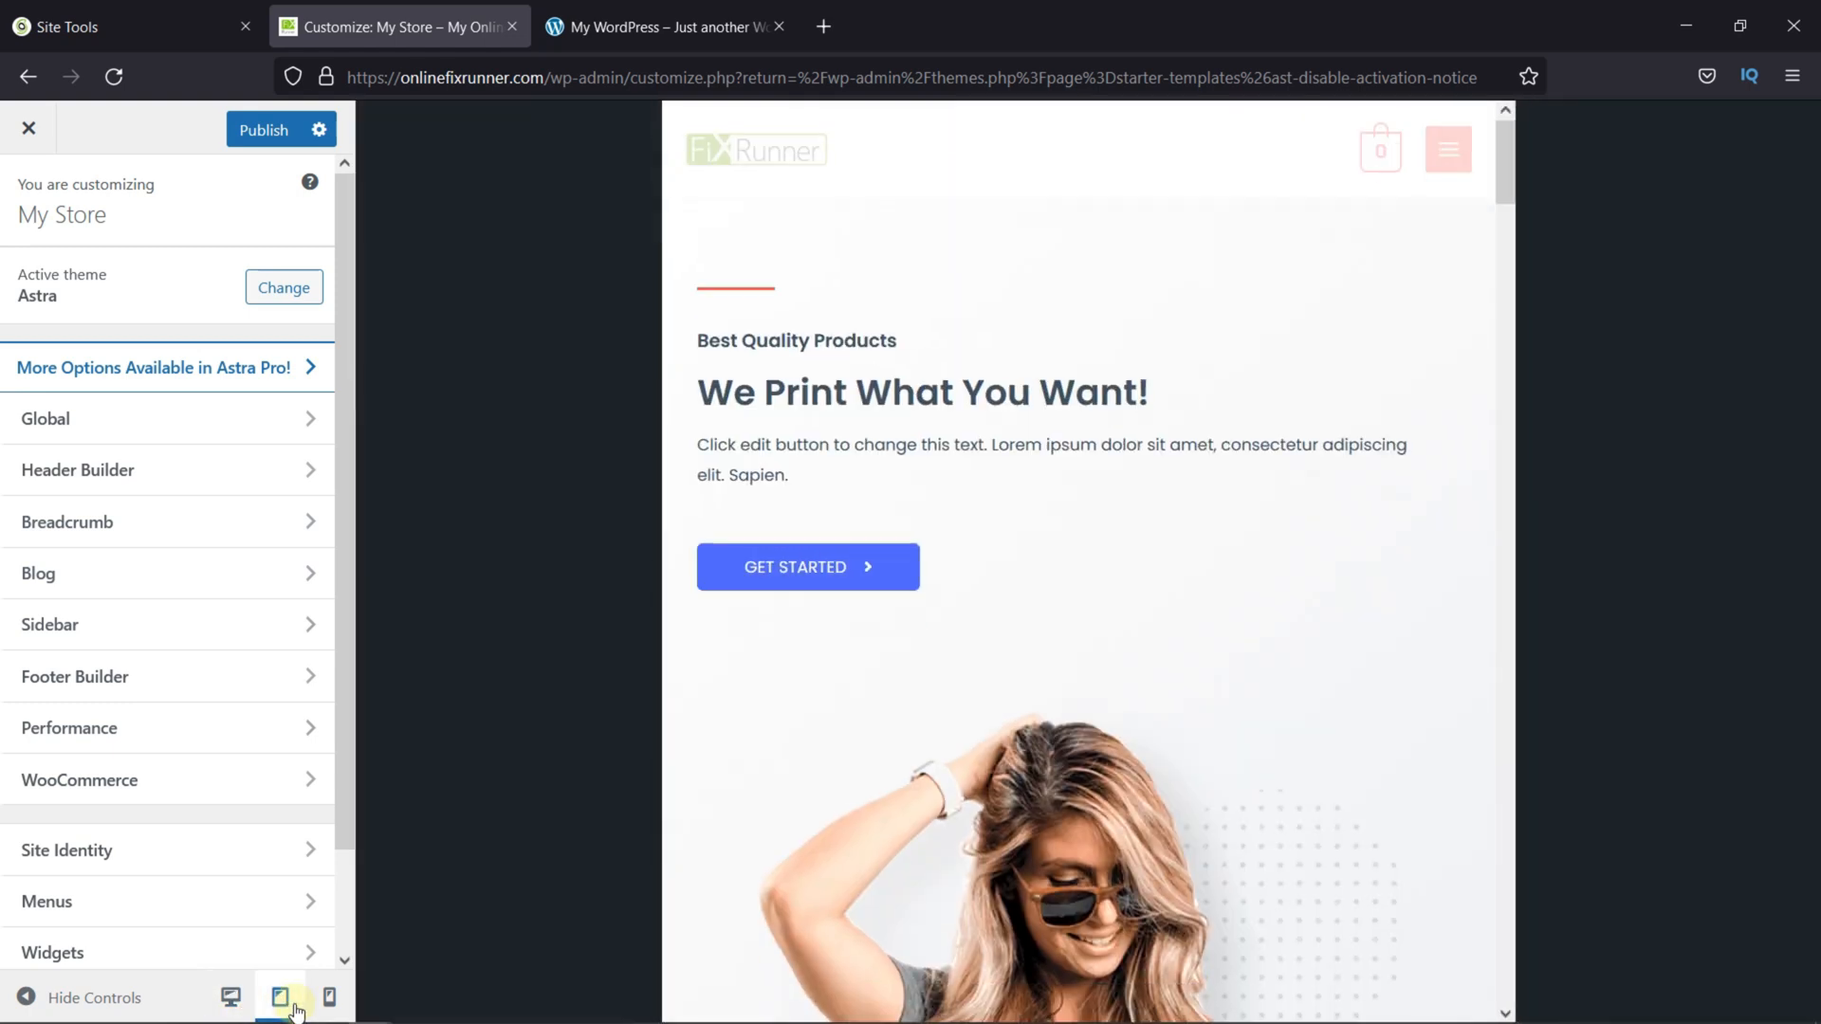
{"action": "scroll", "coordinate": [1241, 690], "scroll_direction": "down", "scroll_amount": 10}
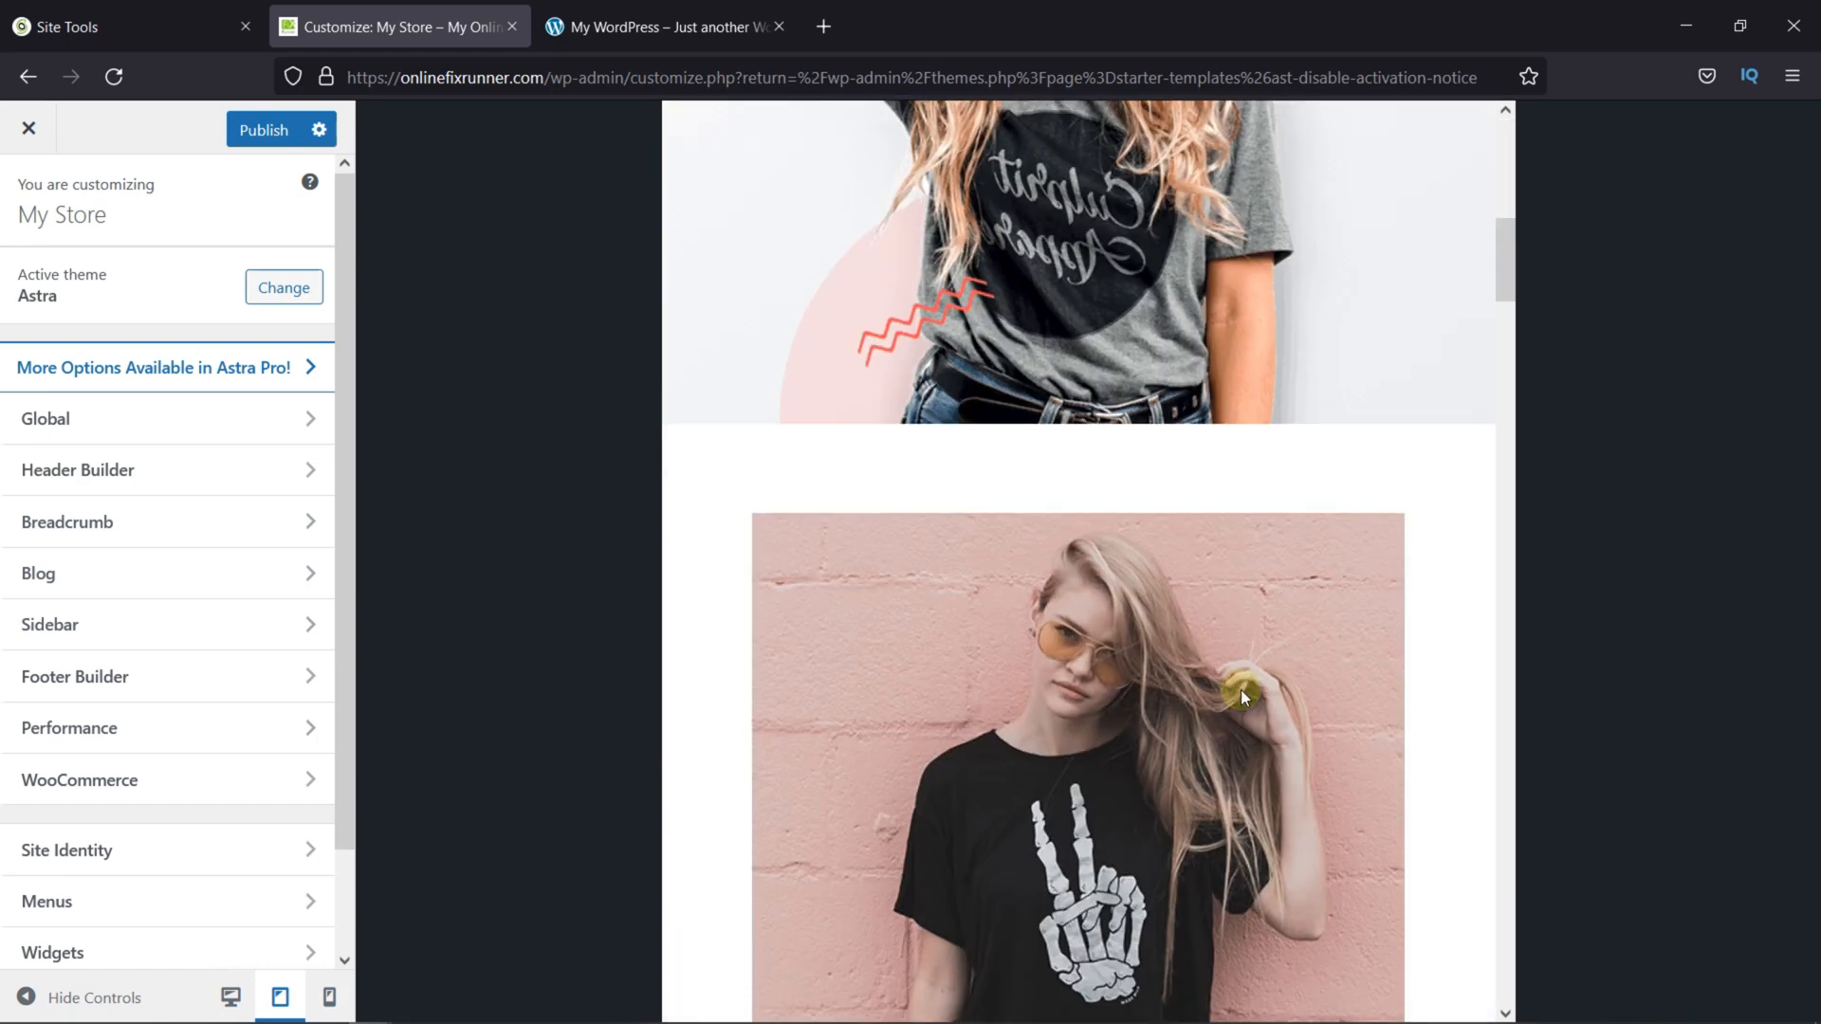
{"action": "scroll", "coordinate": [1245, 693], "scroll_direction": "up", "scroll_amount": 10}
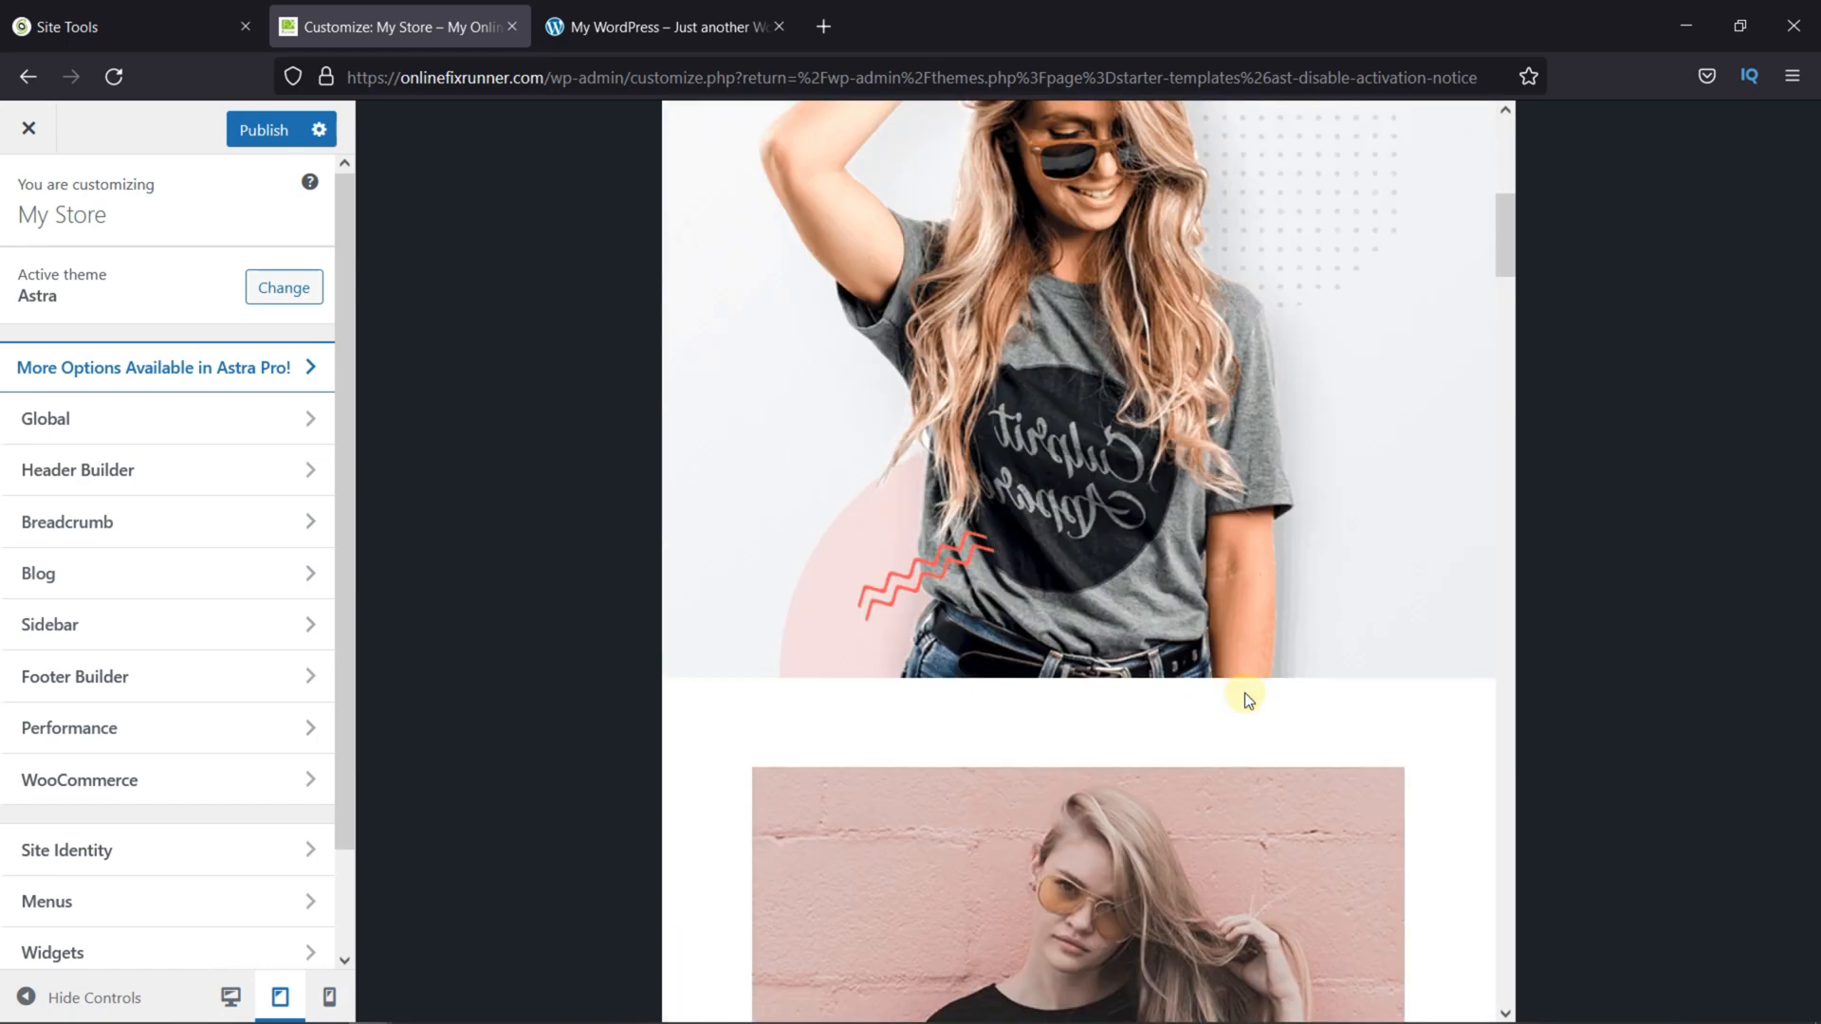
{"action": "left_click", "coordinate": [329, 997]}
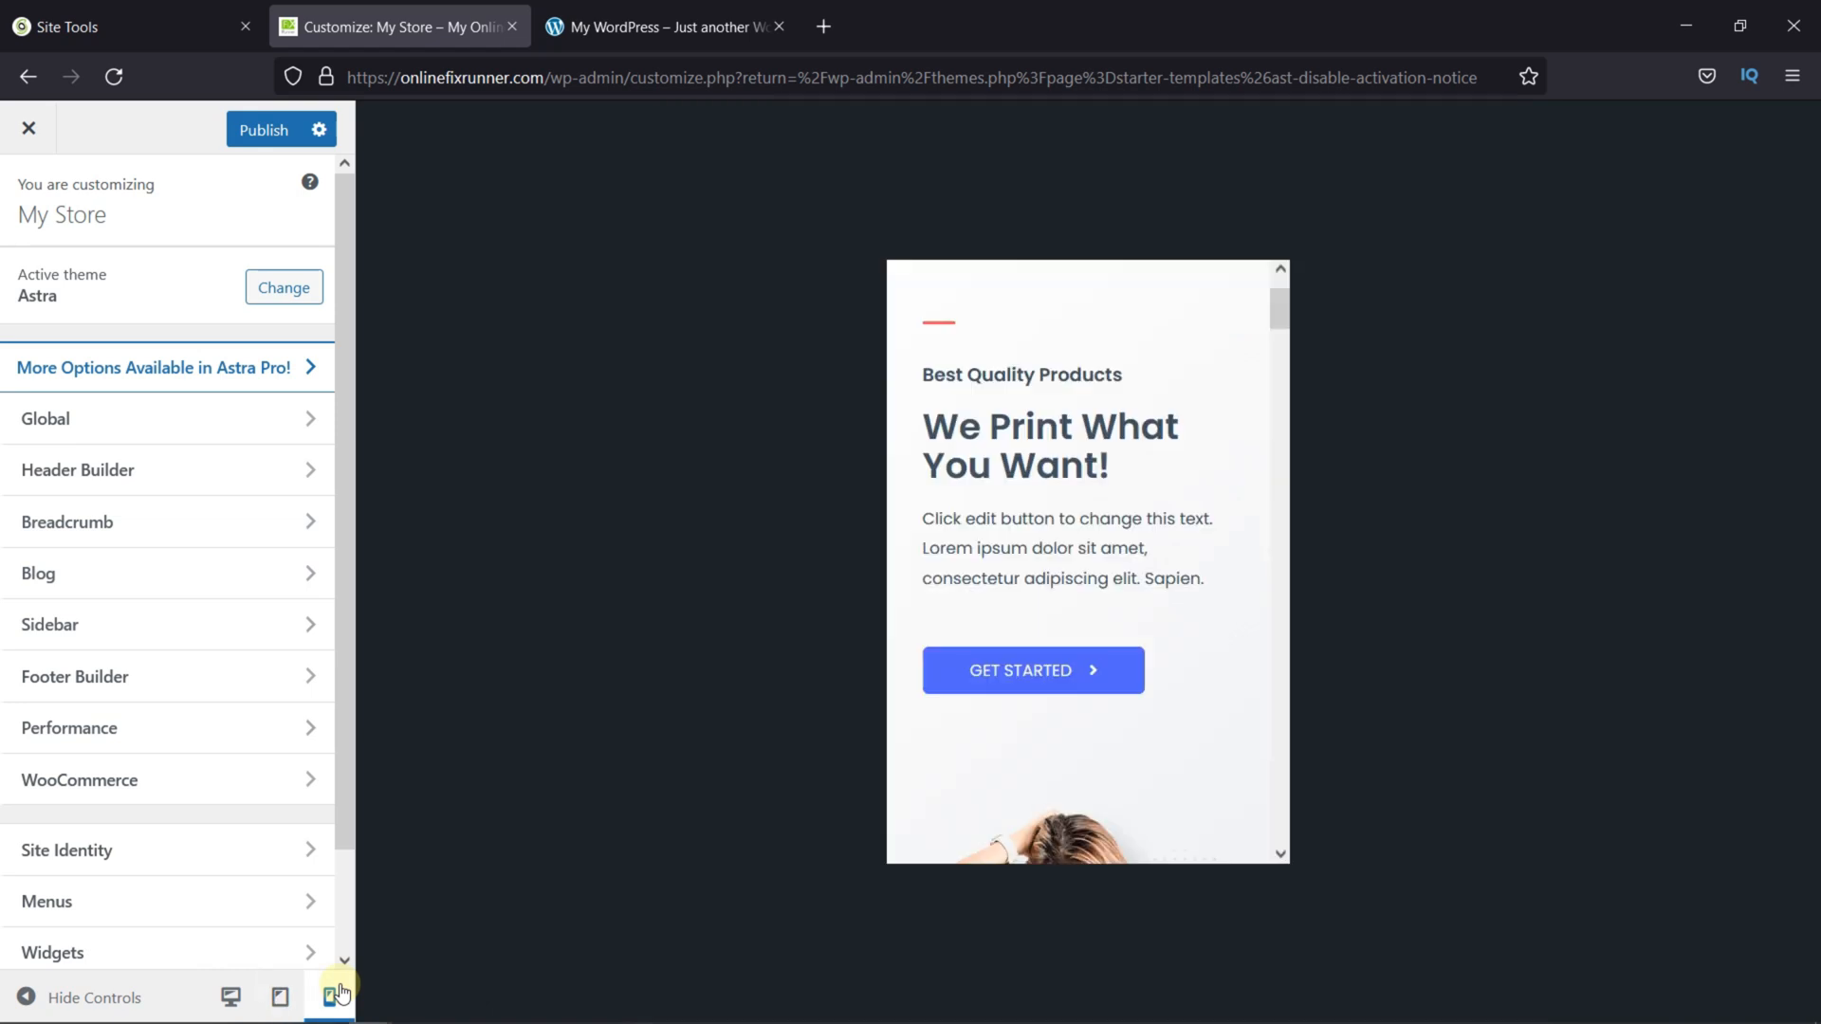
{"action": "scroll", "coordinate": [1171, 677], "scroll_direction": "down", "scroll_amount": 5}
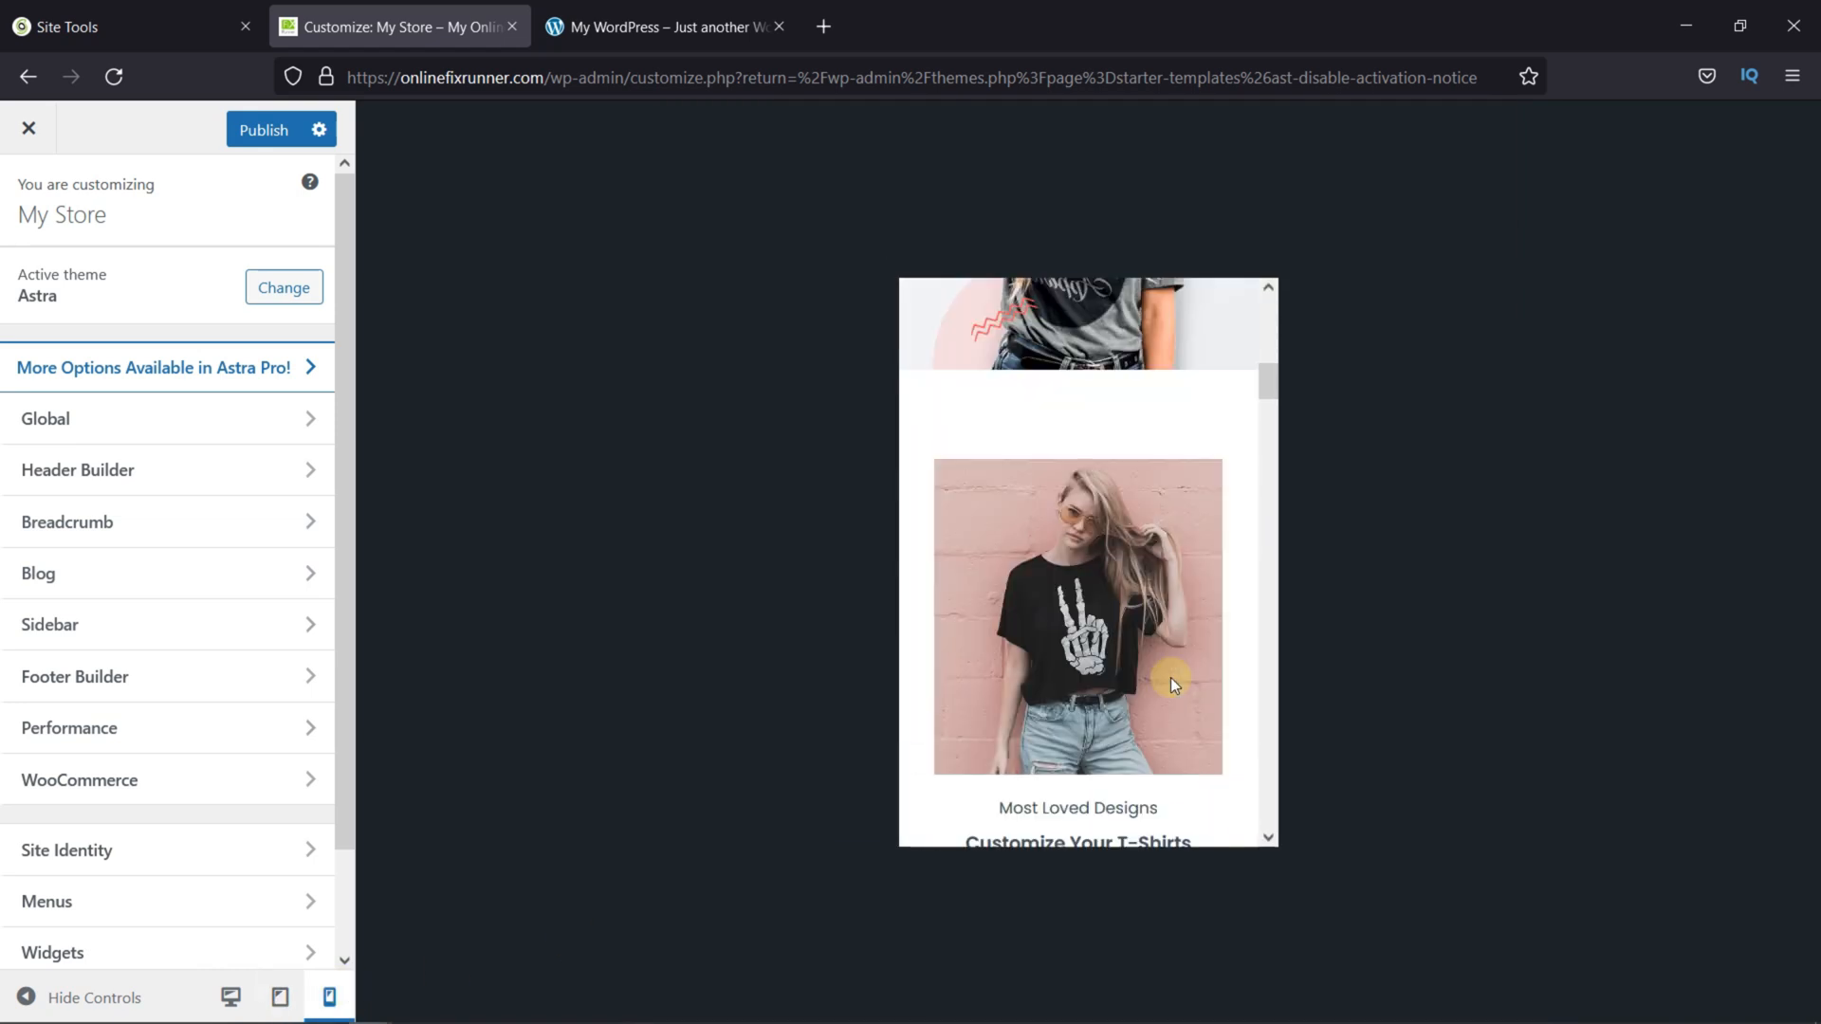
{"action": "scroll", "coordinate": [1170, 677], "scroll_direction": "up", "scroll_amount": 5}
{"action": "scroll", "coordinate": [1170, 677], "scroll_direction": "up", "scroll_amount": 2}
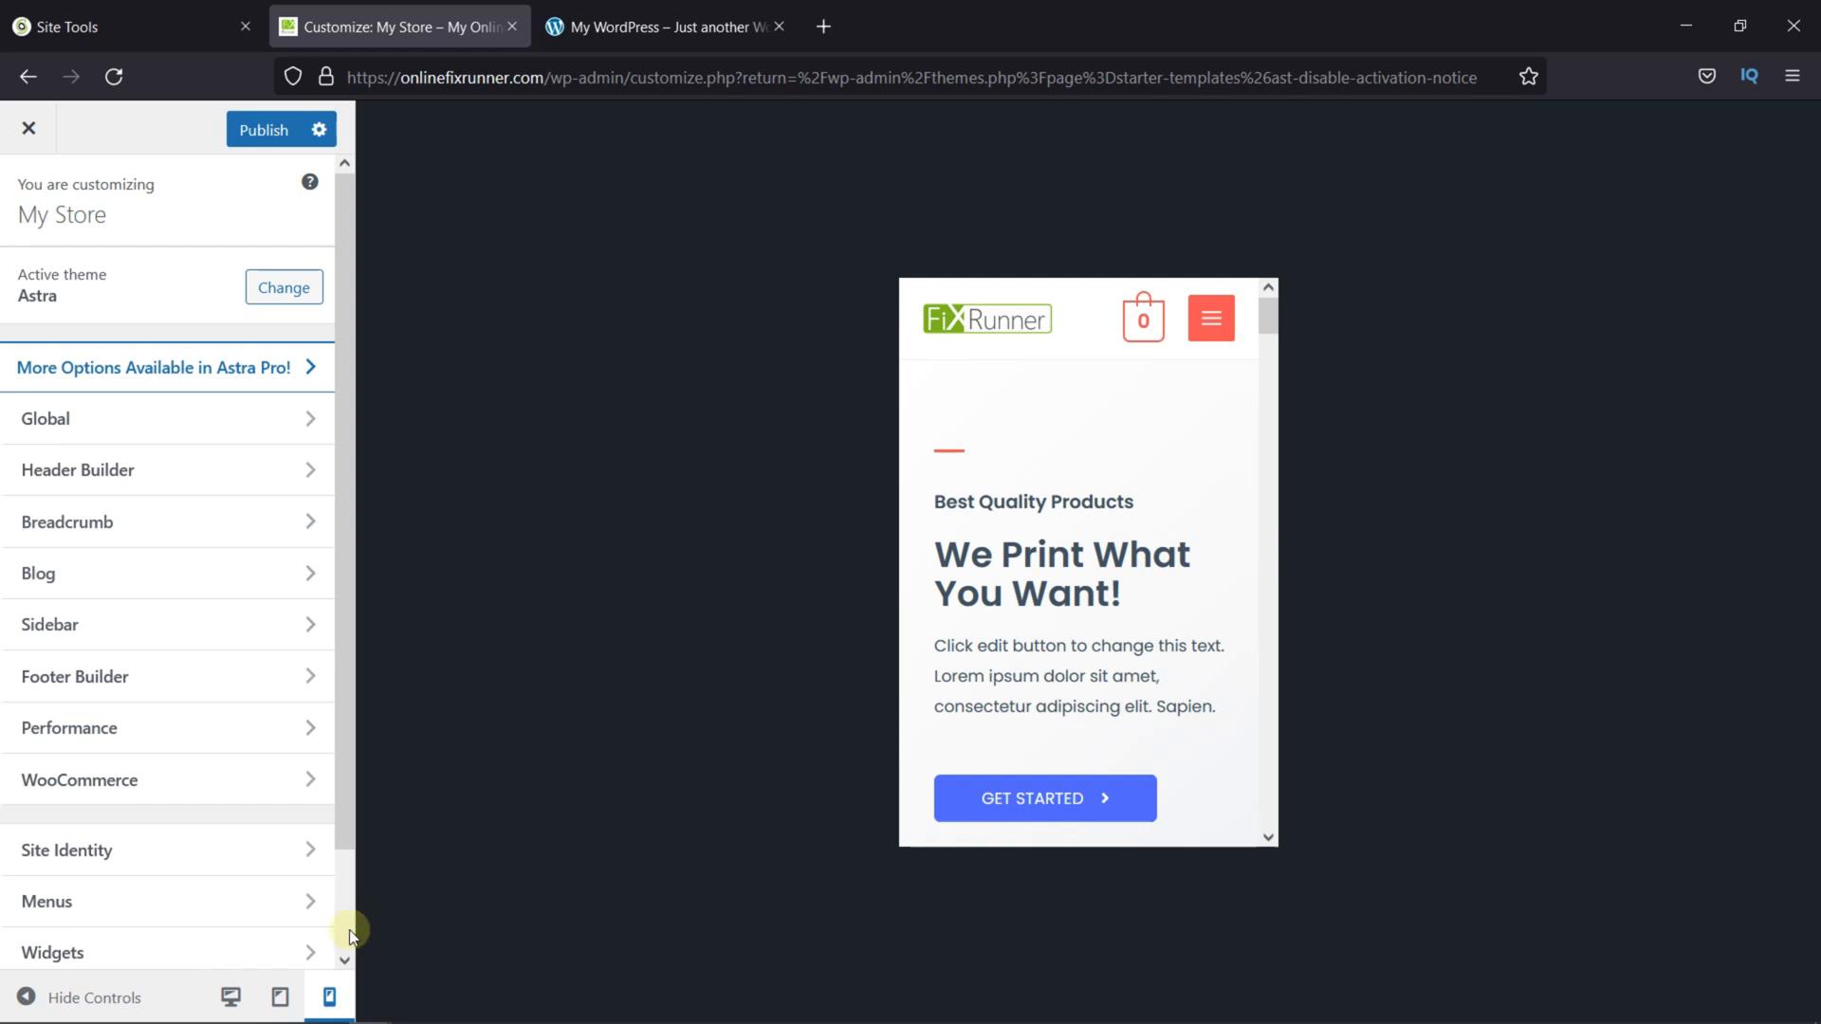
{"action": "left_click", "coordinate": [231, 997]}
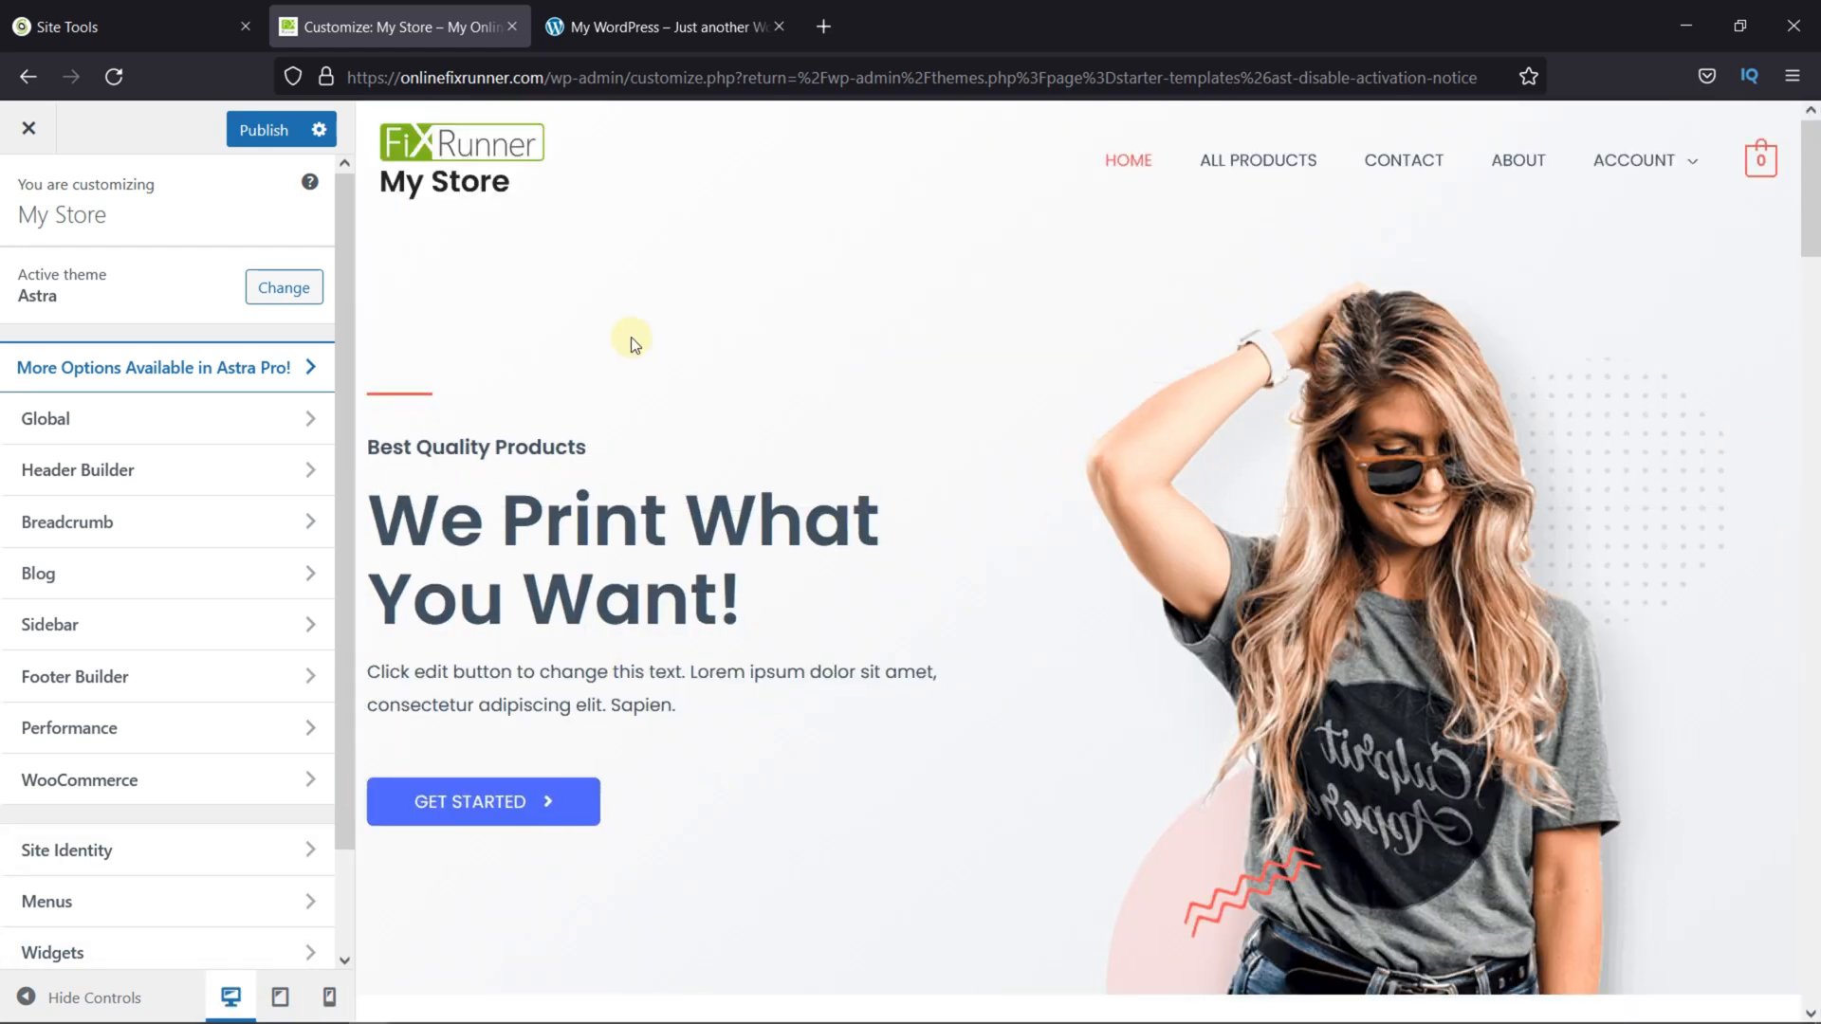
- Publish the Customizer changes, close it, and reload the storefront showing the FixRunner logo
{"action": "left_click", "coordinate": [275, 130]}
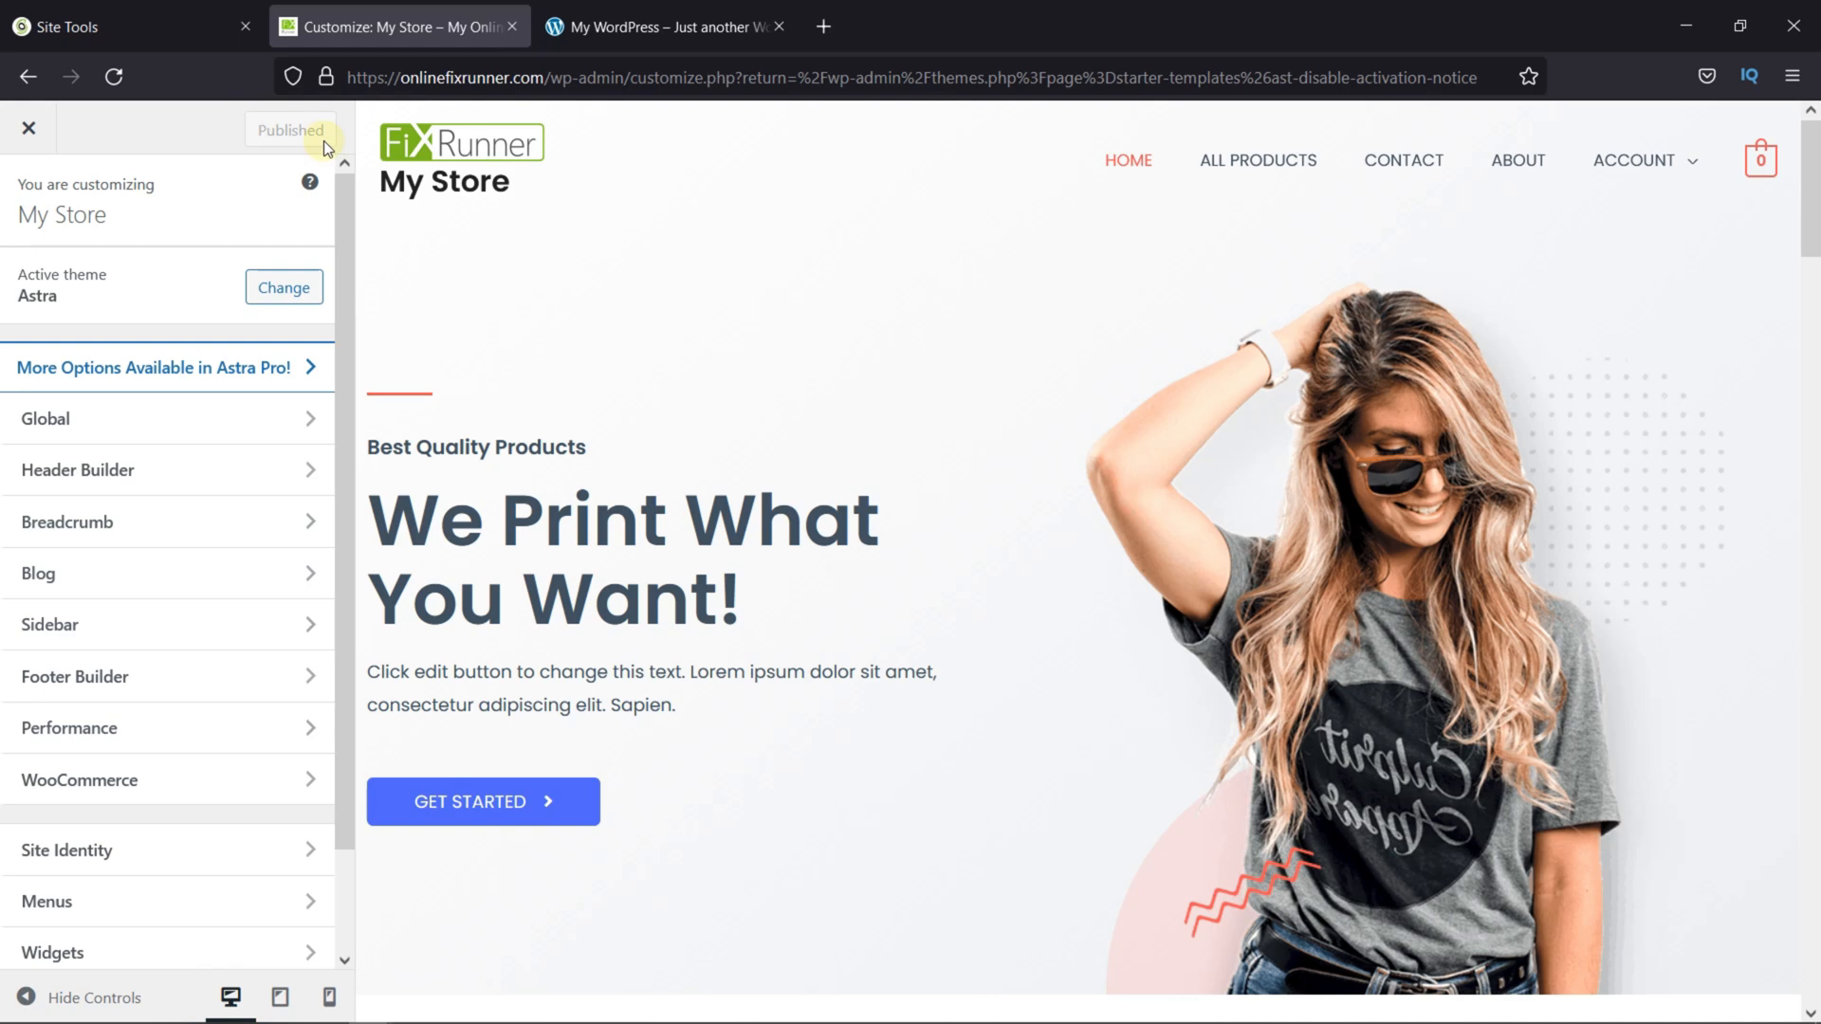
{"action": "left_click", "coordinate": [26, 129]}
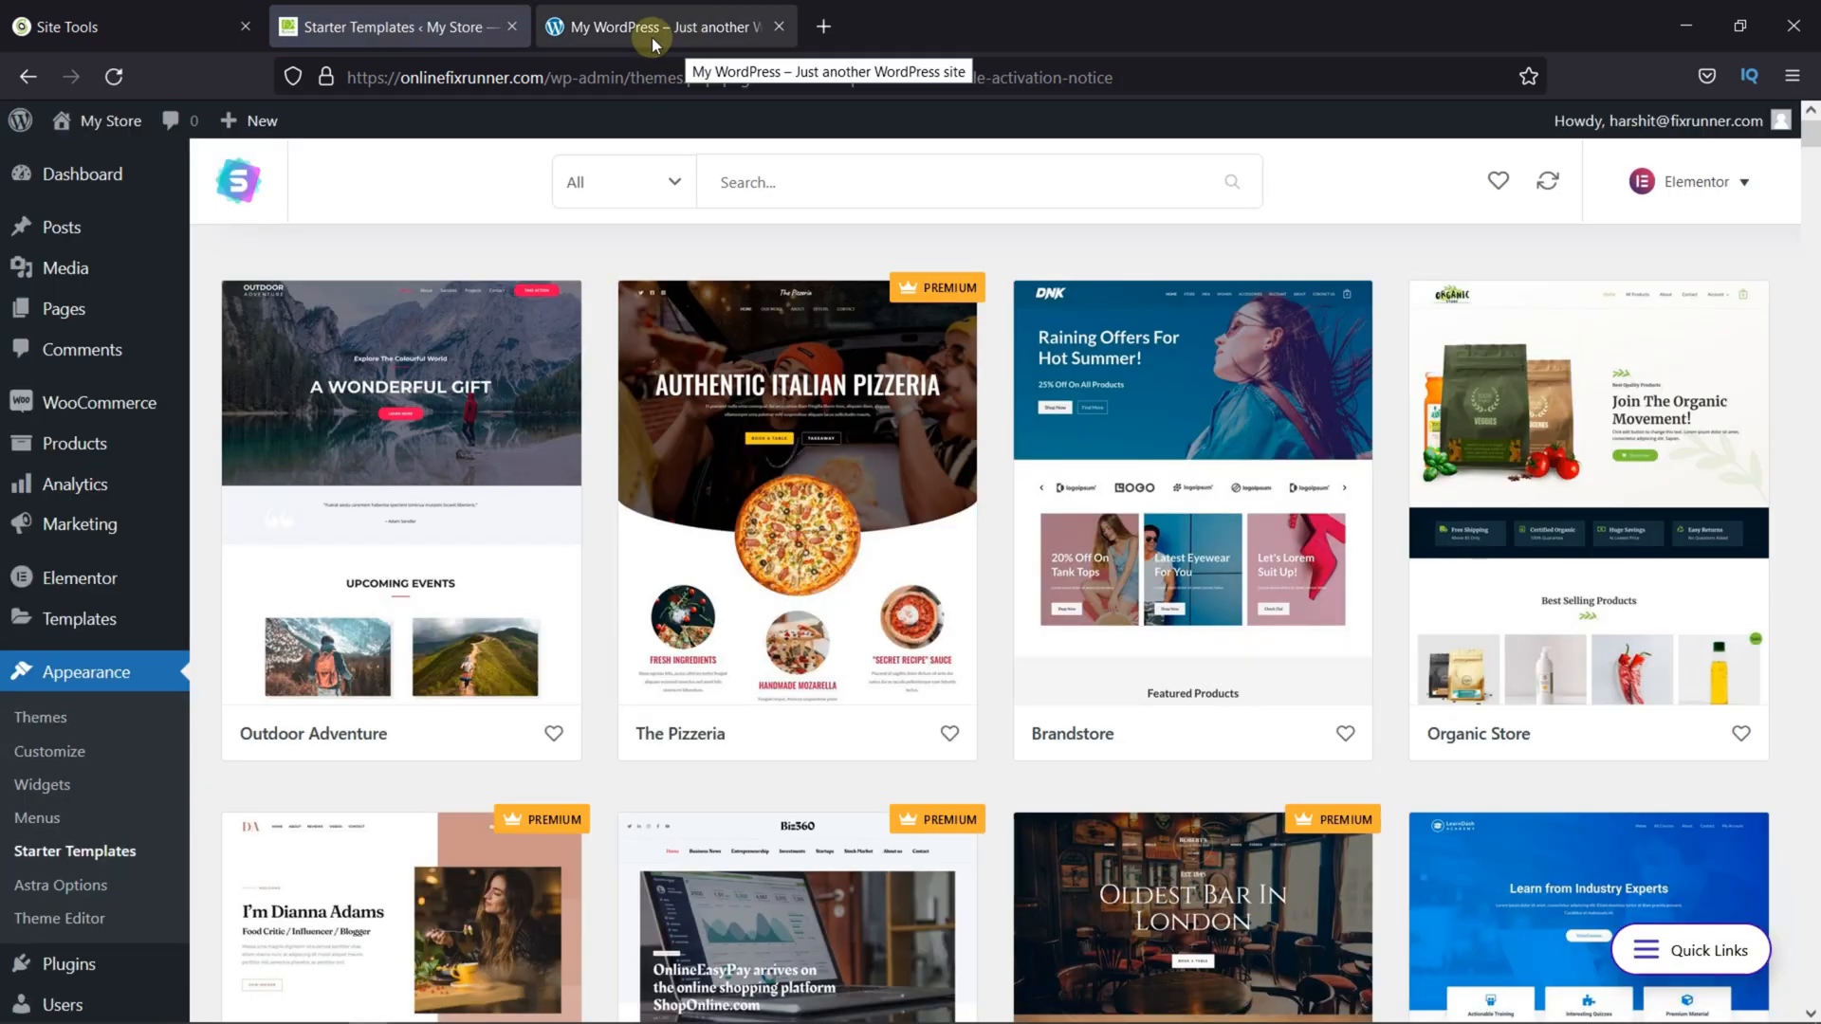
{"action": "left_click", "coordinate": [589, 31]}
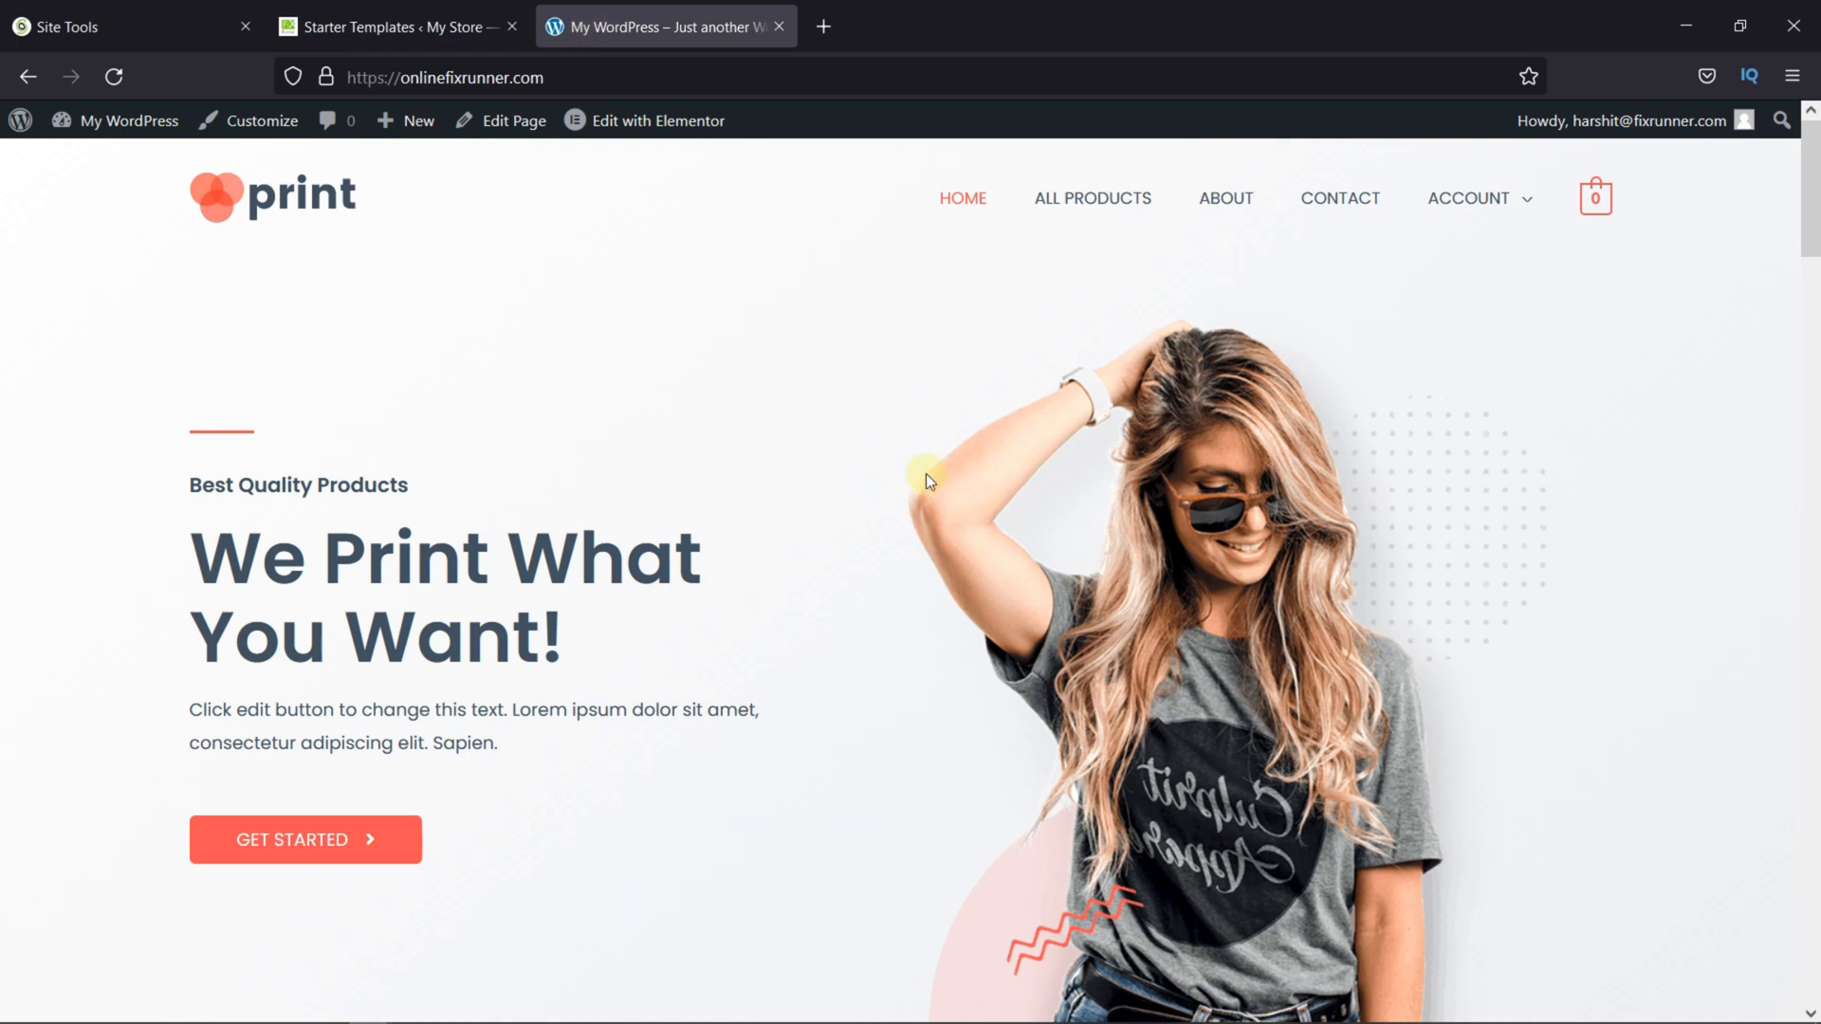
{"action": "left_click", "coordinate": [116, 78]}
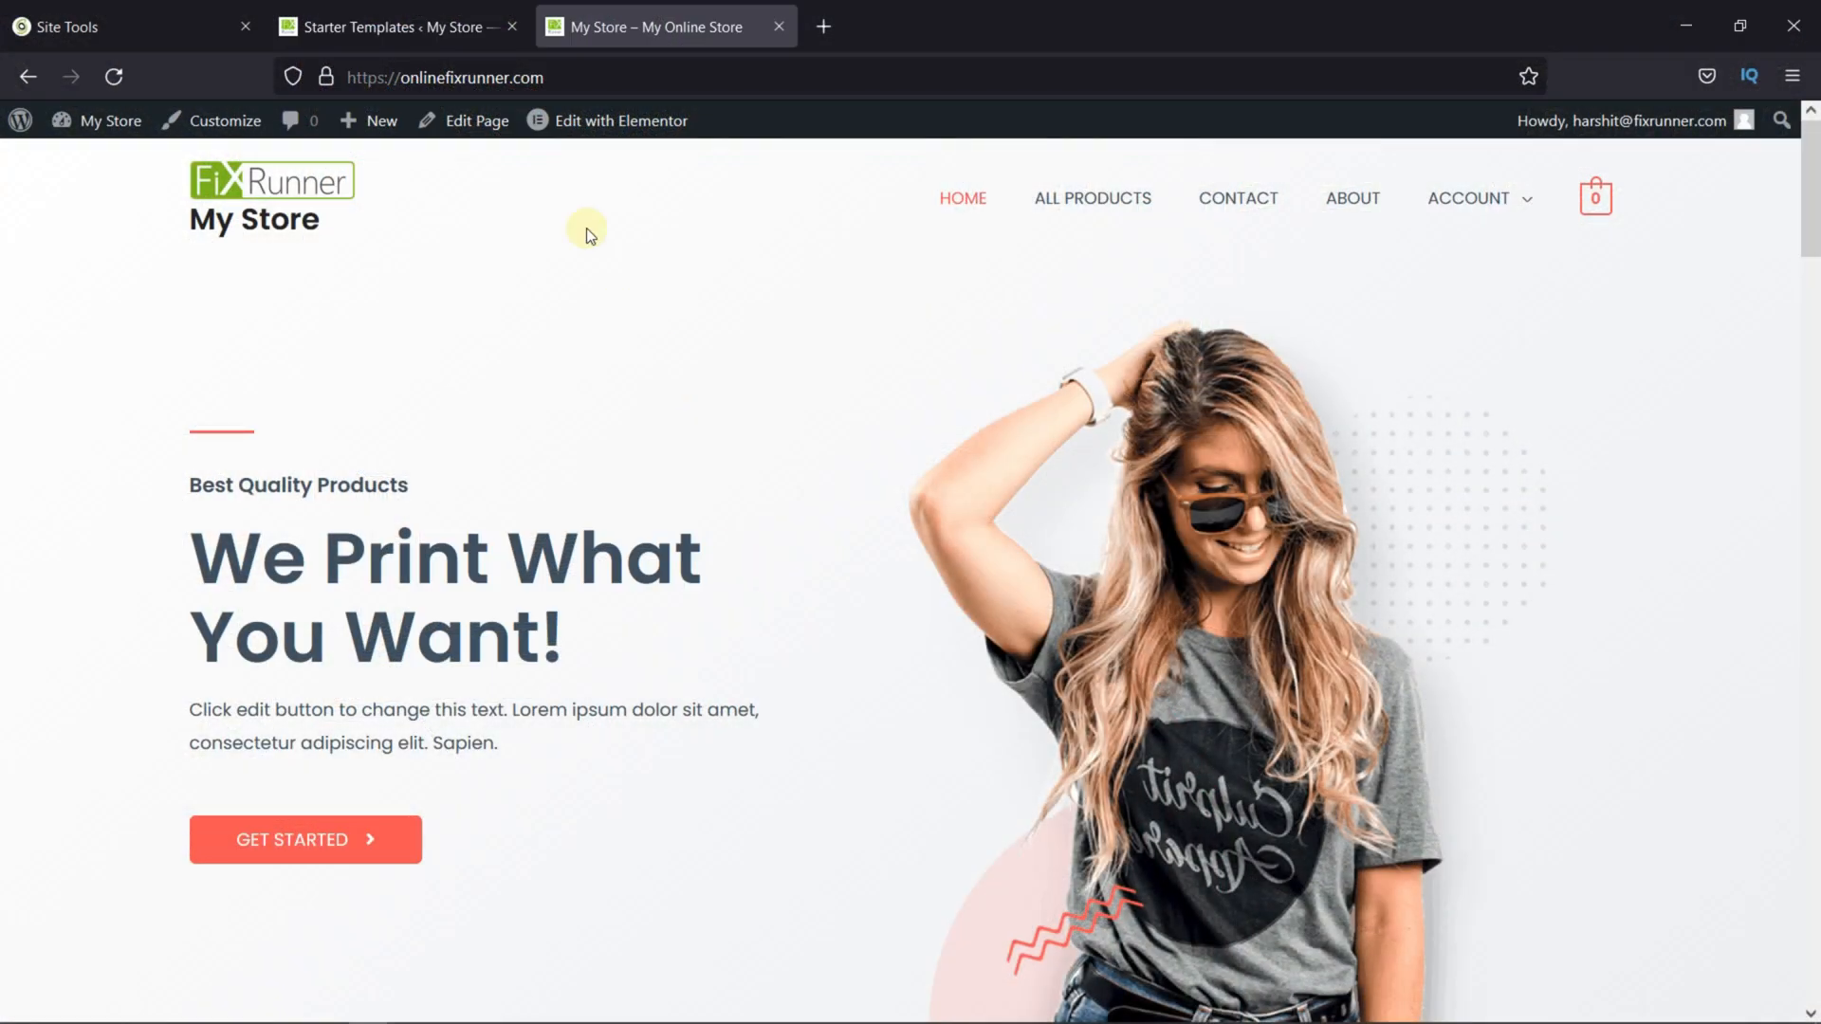
- Open WooCommerce Settings and dismiss the Starter Templates rating notice
{"action": "left_click", "coordinate": [396, 29]}
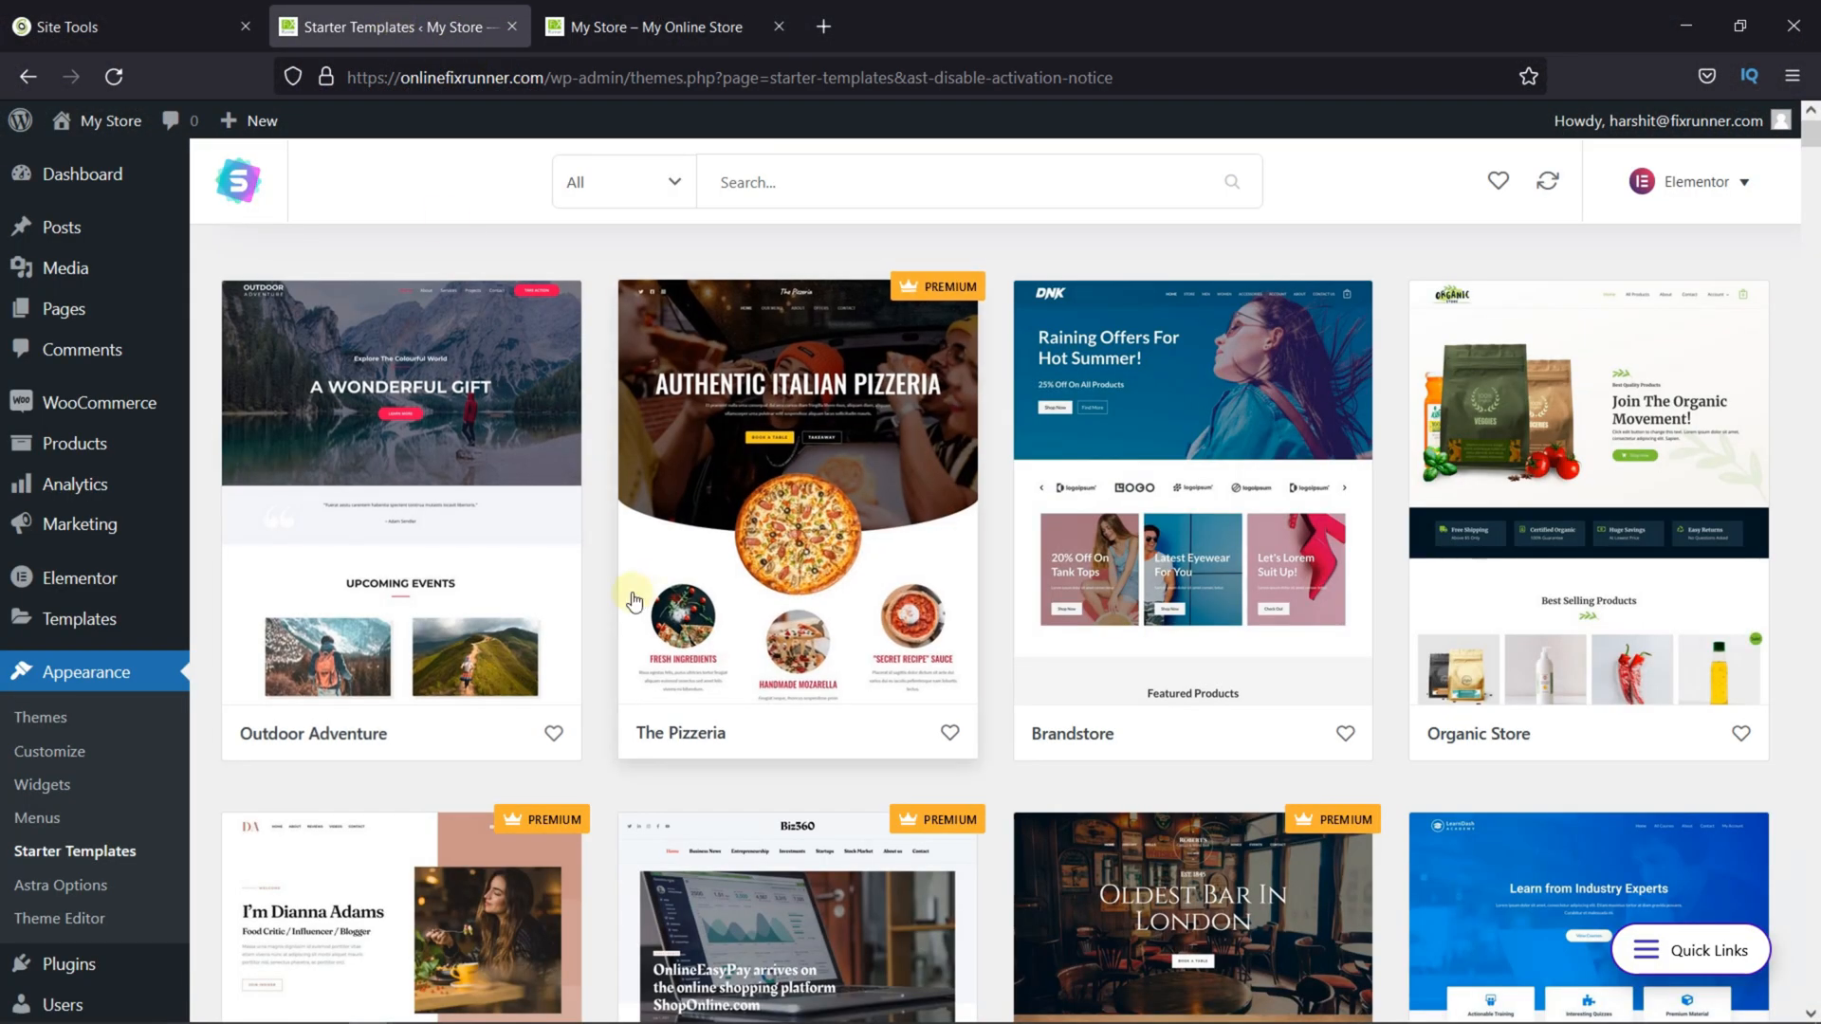
{"action": "mouse_move", "coordinate": [141, 410]}
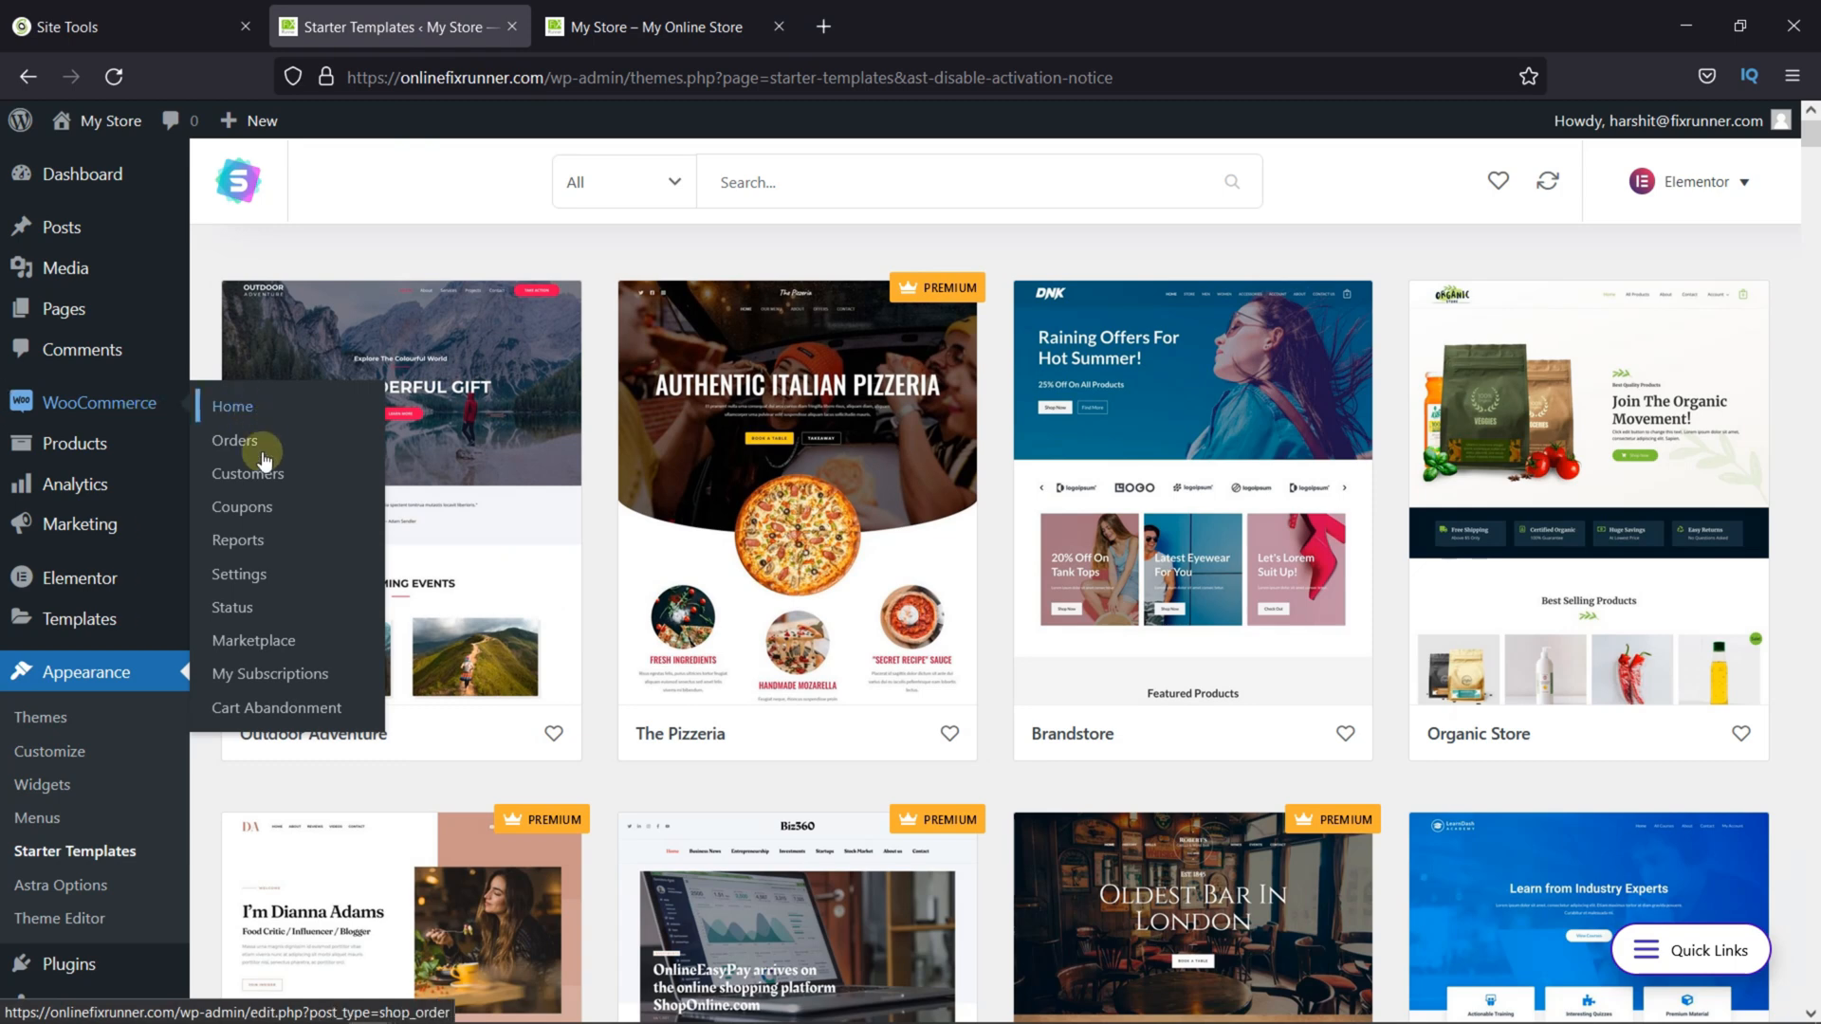
{"action": "left_click", "coordinate": [277, 578]}
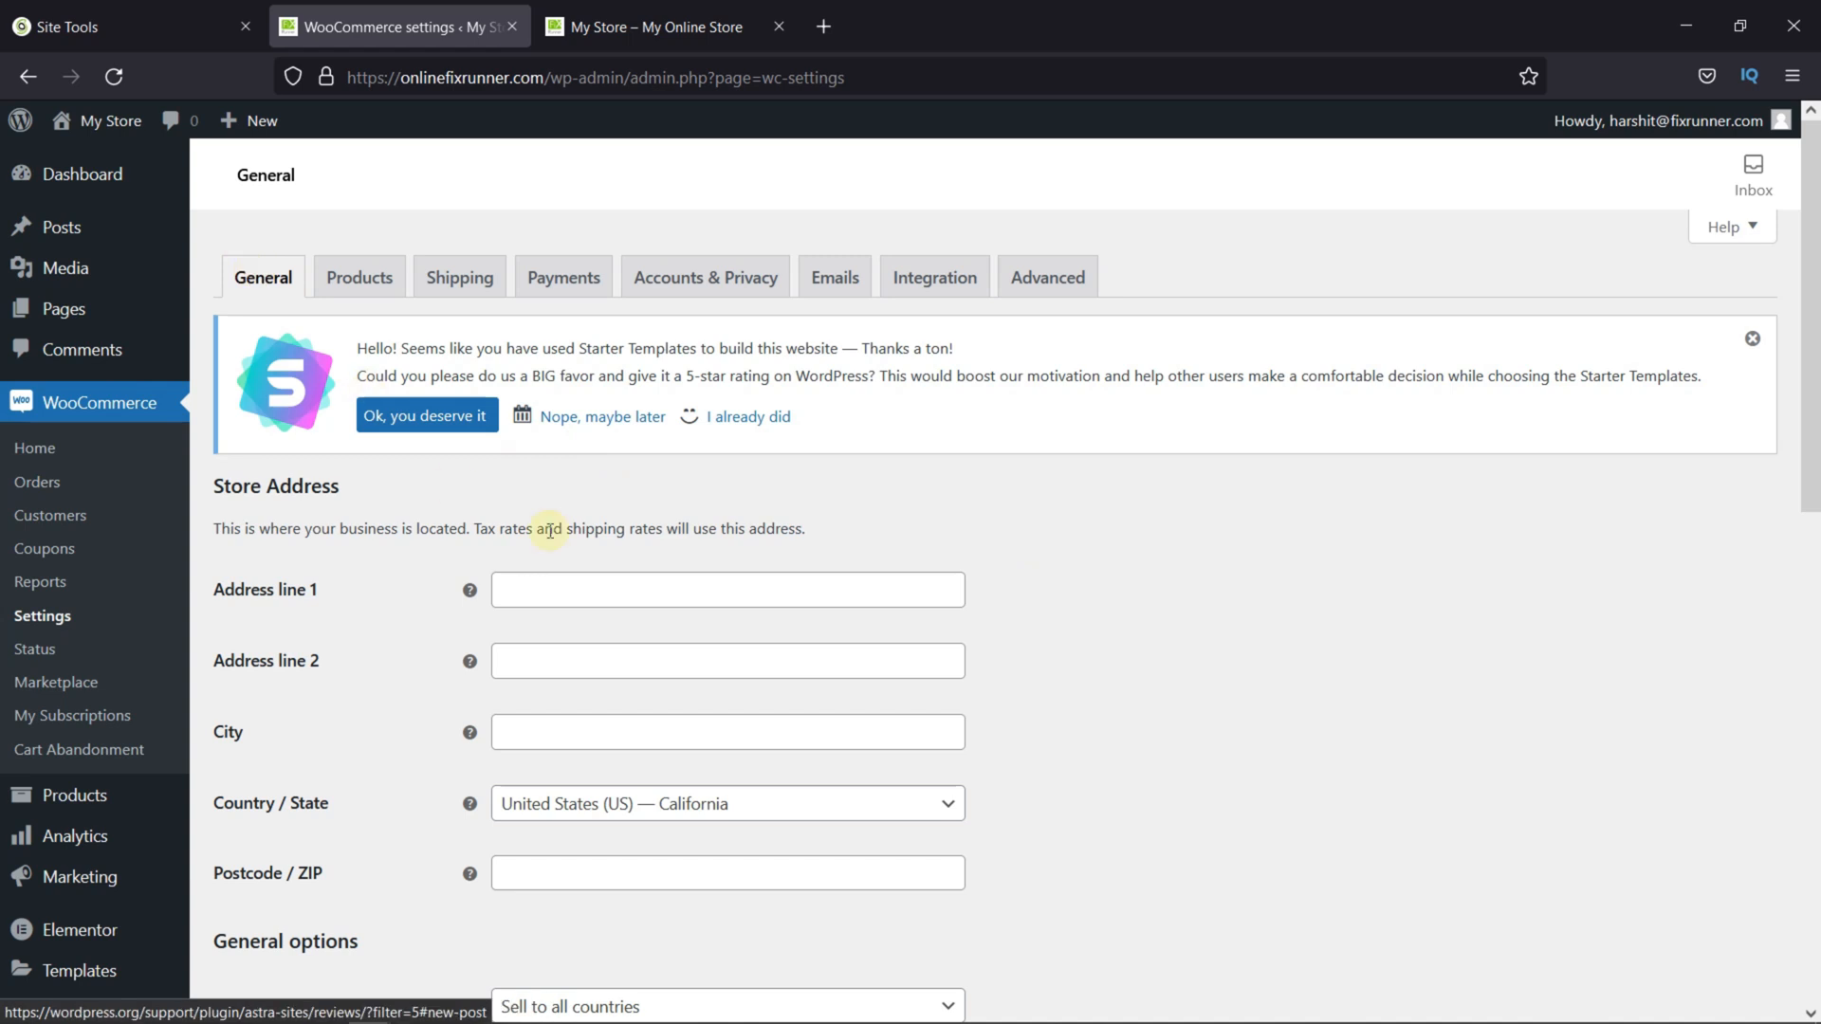
{"action": "left_click", "coordinate": [616, 417]}
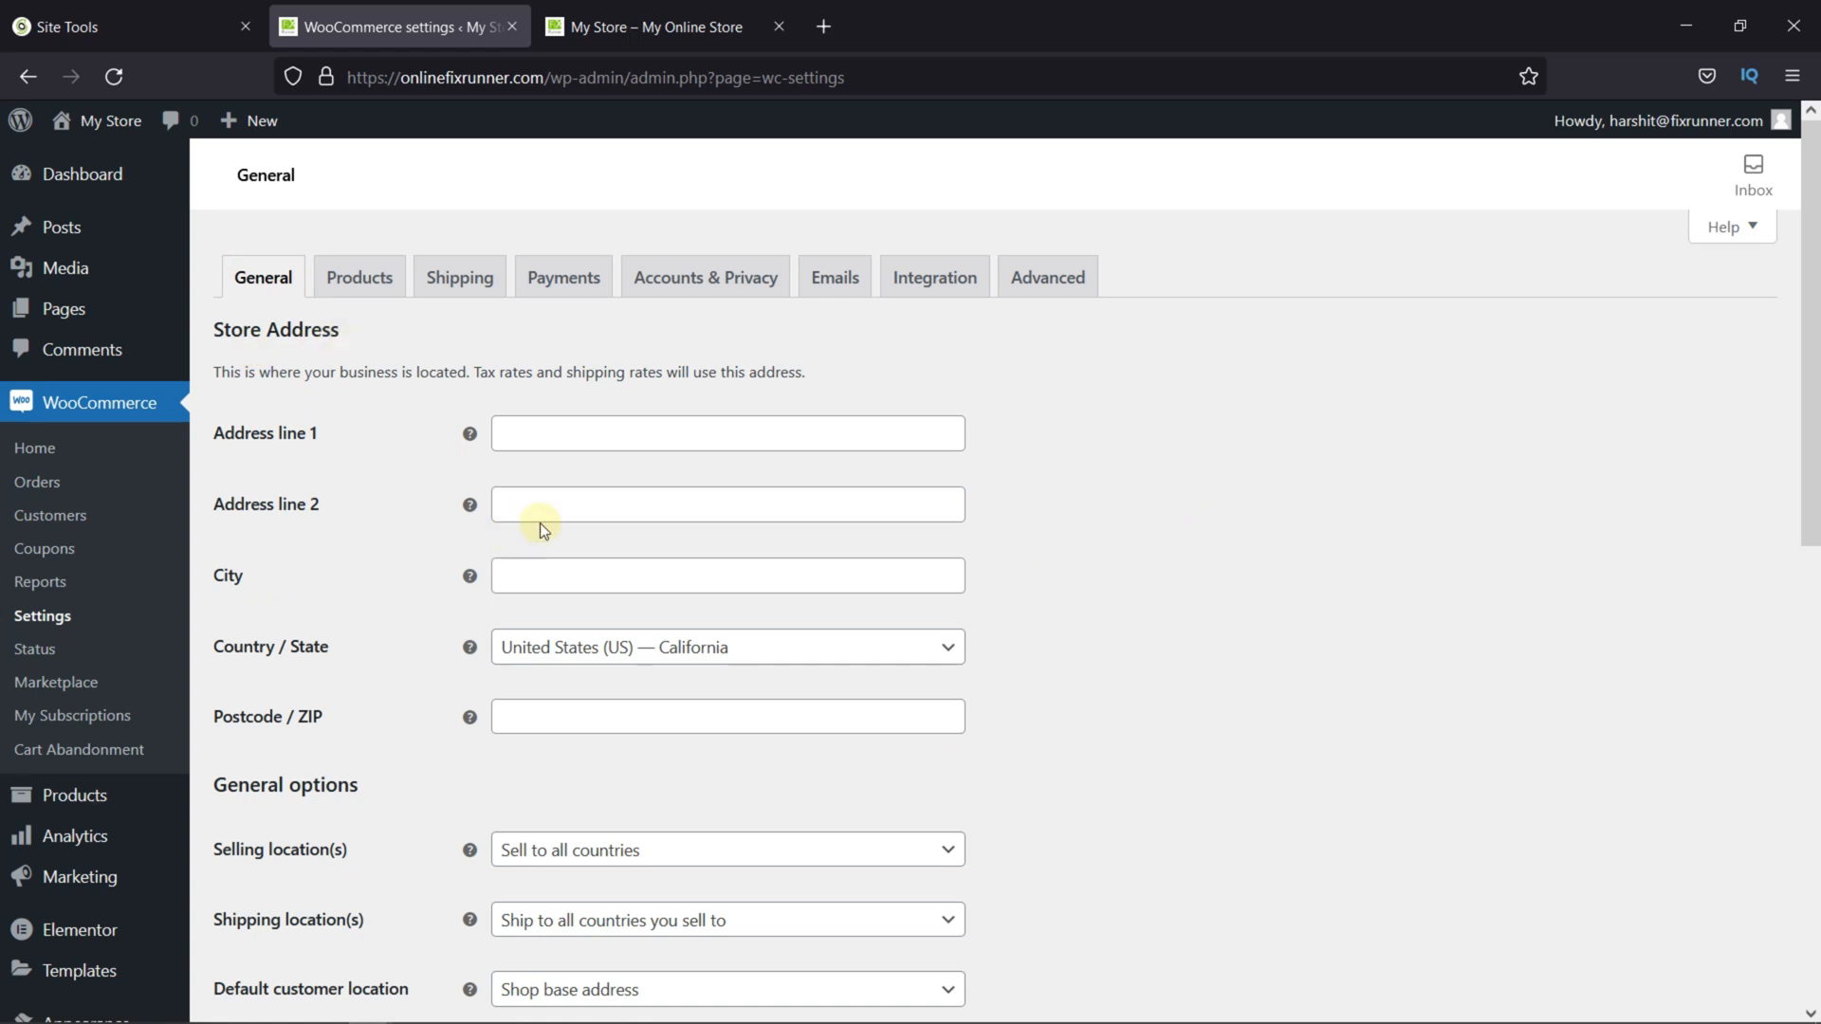
- Fill in the store's street address, city, ZIP code and location United States (US) — New York
{"action": "left_click", "coordinate": [555, 432]}
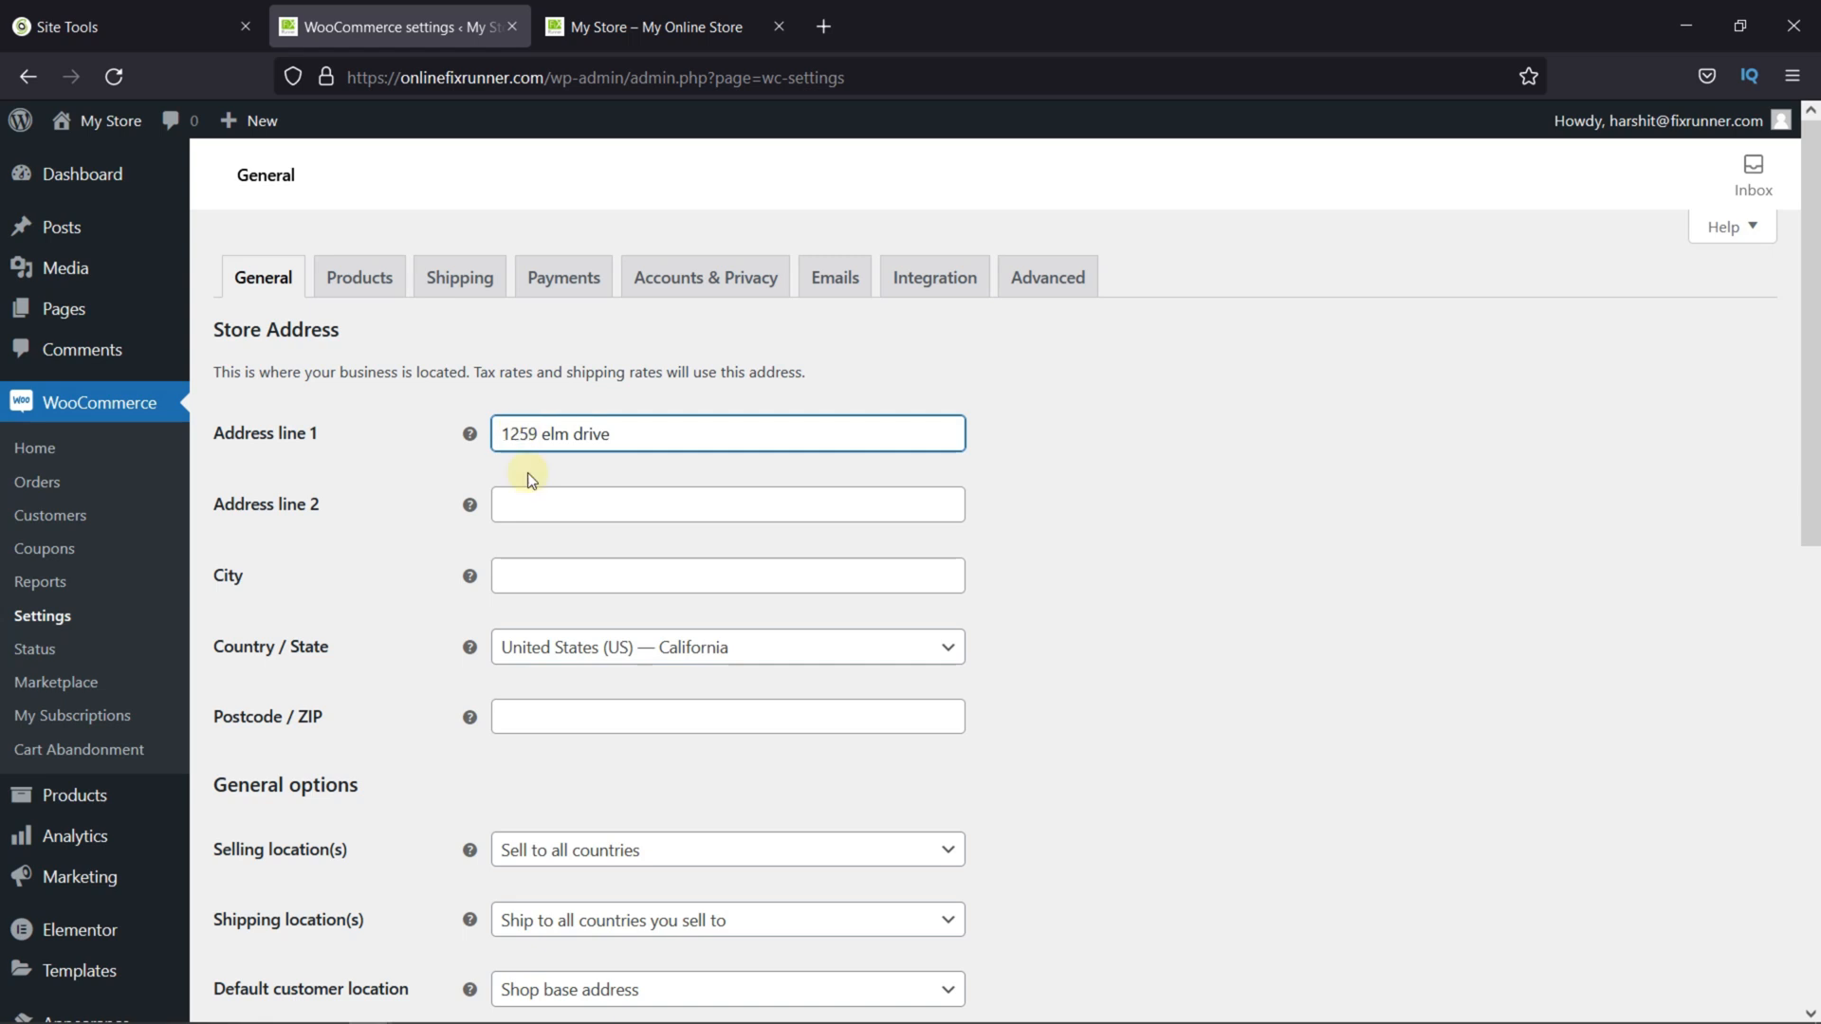
{"action": "left_click", "coordinate": [558, 573]}
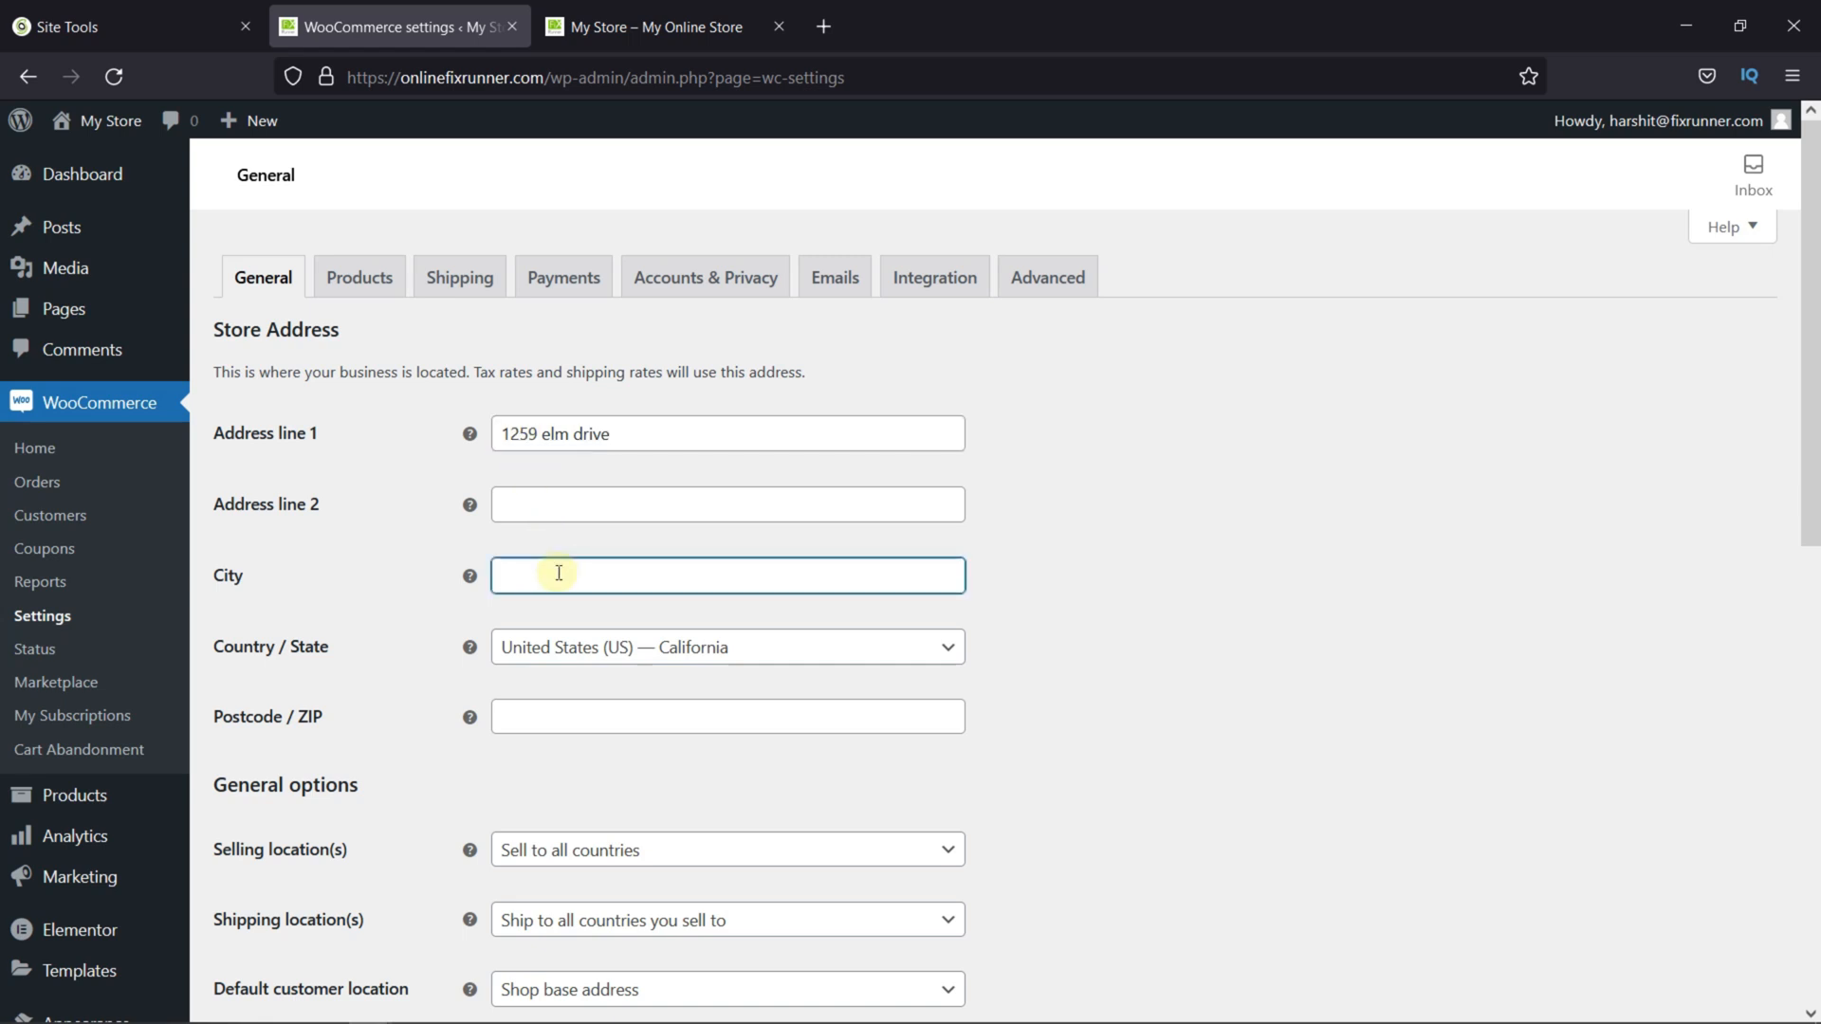
{"action": "type", "text": "new york"}
{"action": "left_click", "coordinate": [567, 649]}
{"action": "type", "text": "new york"}
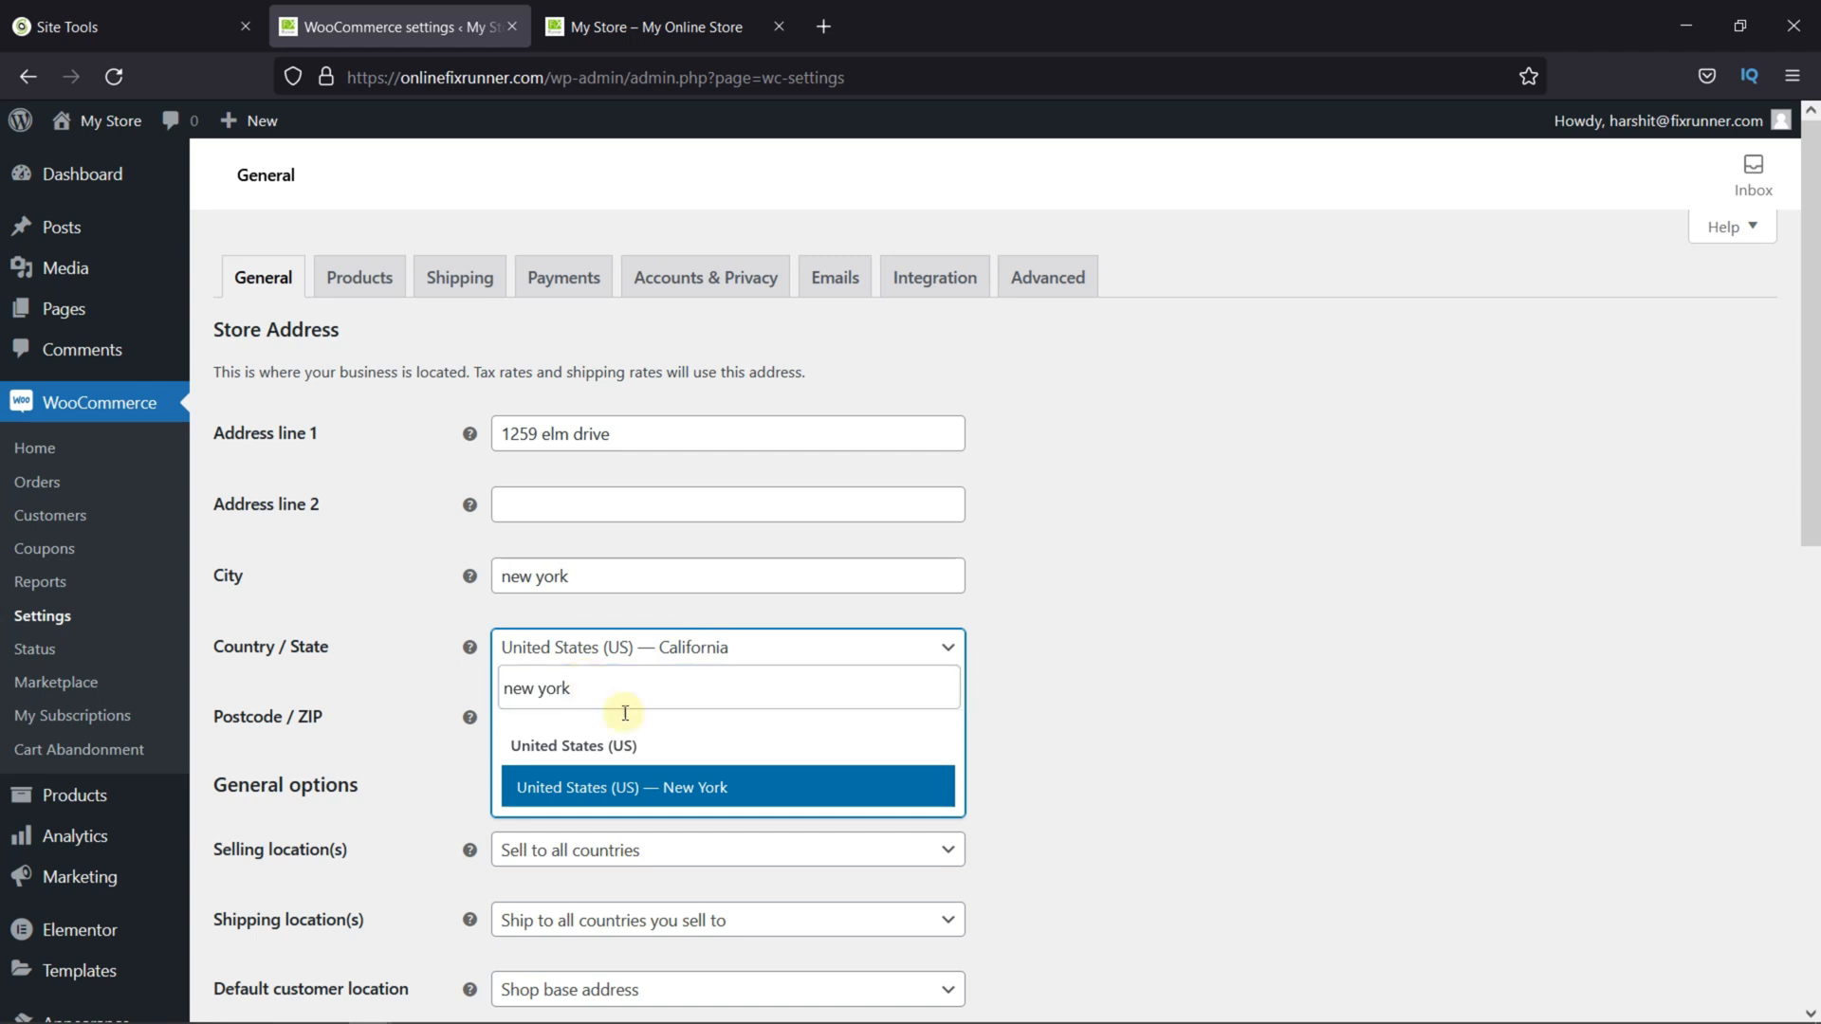
{"action": "left_click", "coordinate": [711, 787]}
{"action": "left_click", "coordinate": [663, 715]}
{"action": "type", "text": "1"}
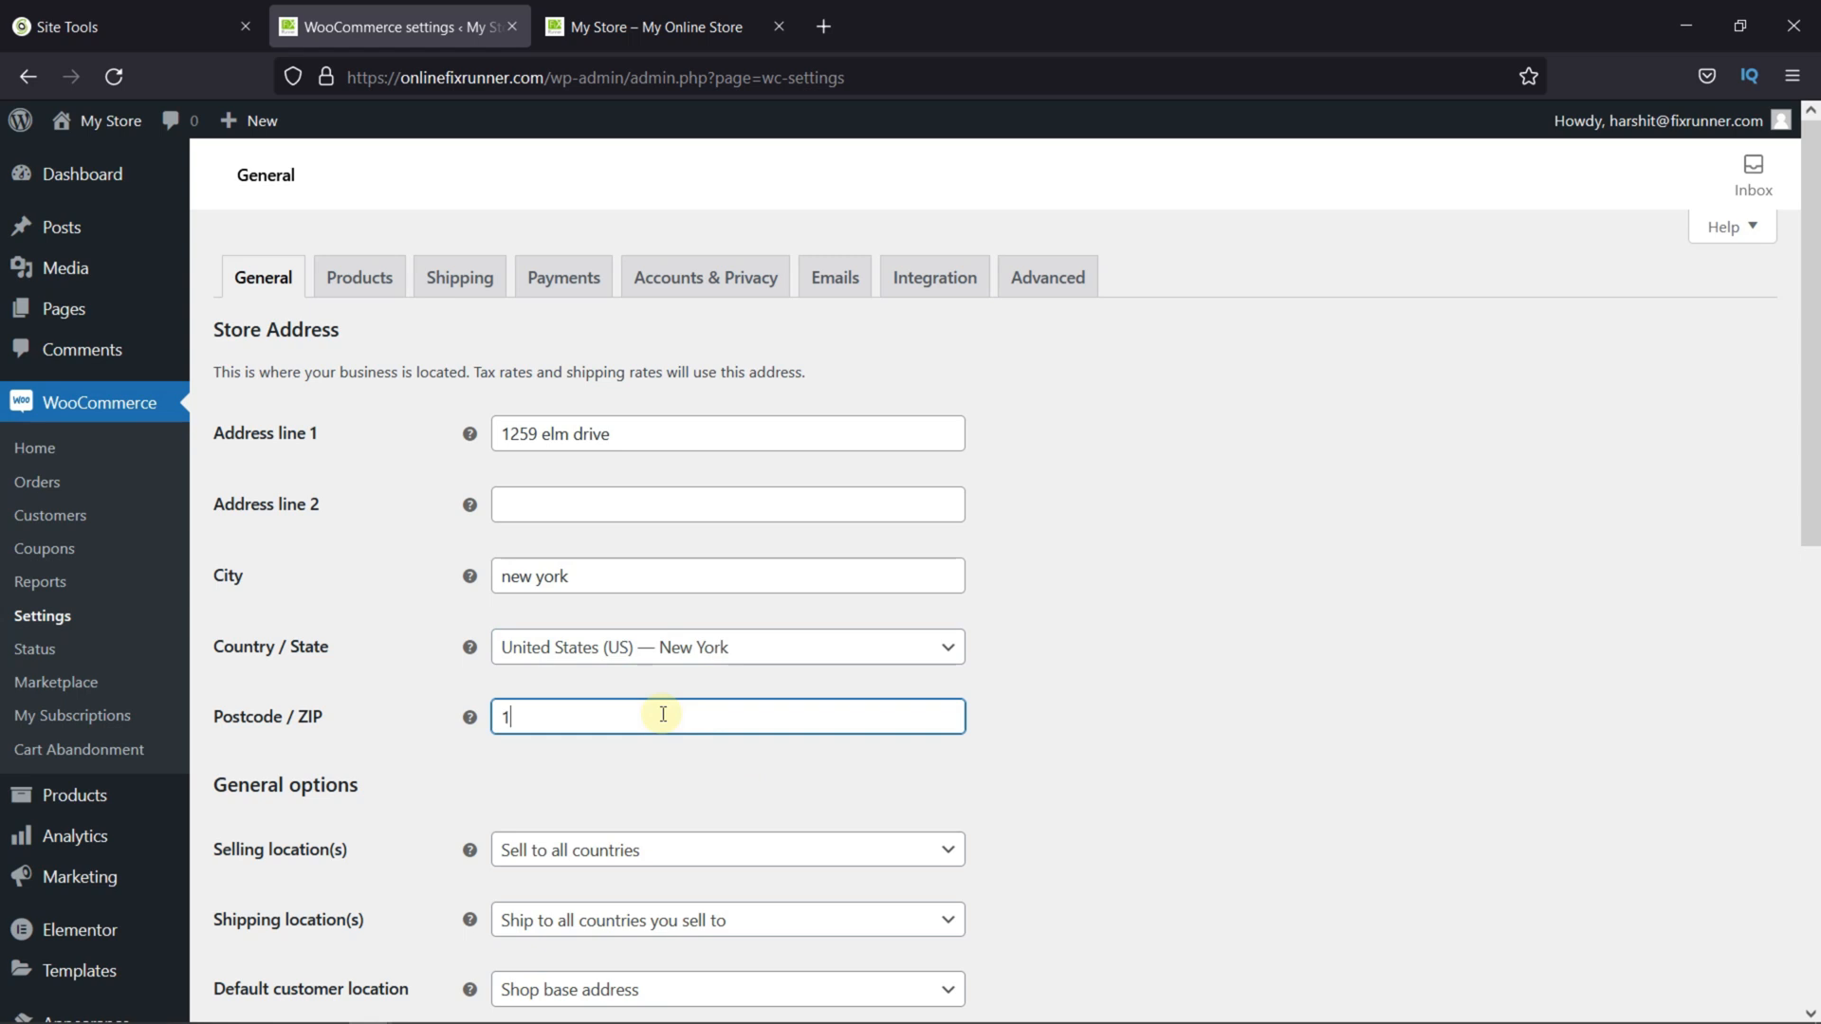
{"action": "type", "text": "0022"}
{"action": "left_click", "coordinate": [661, 806]}
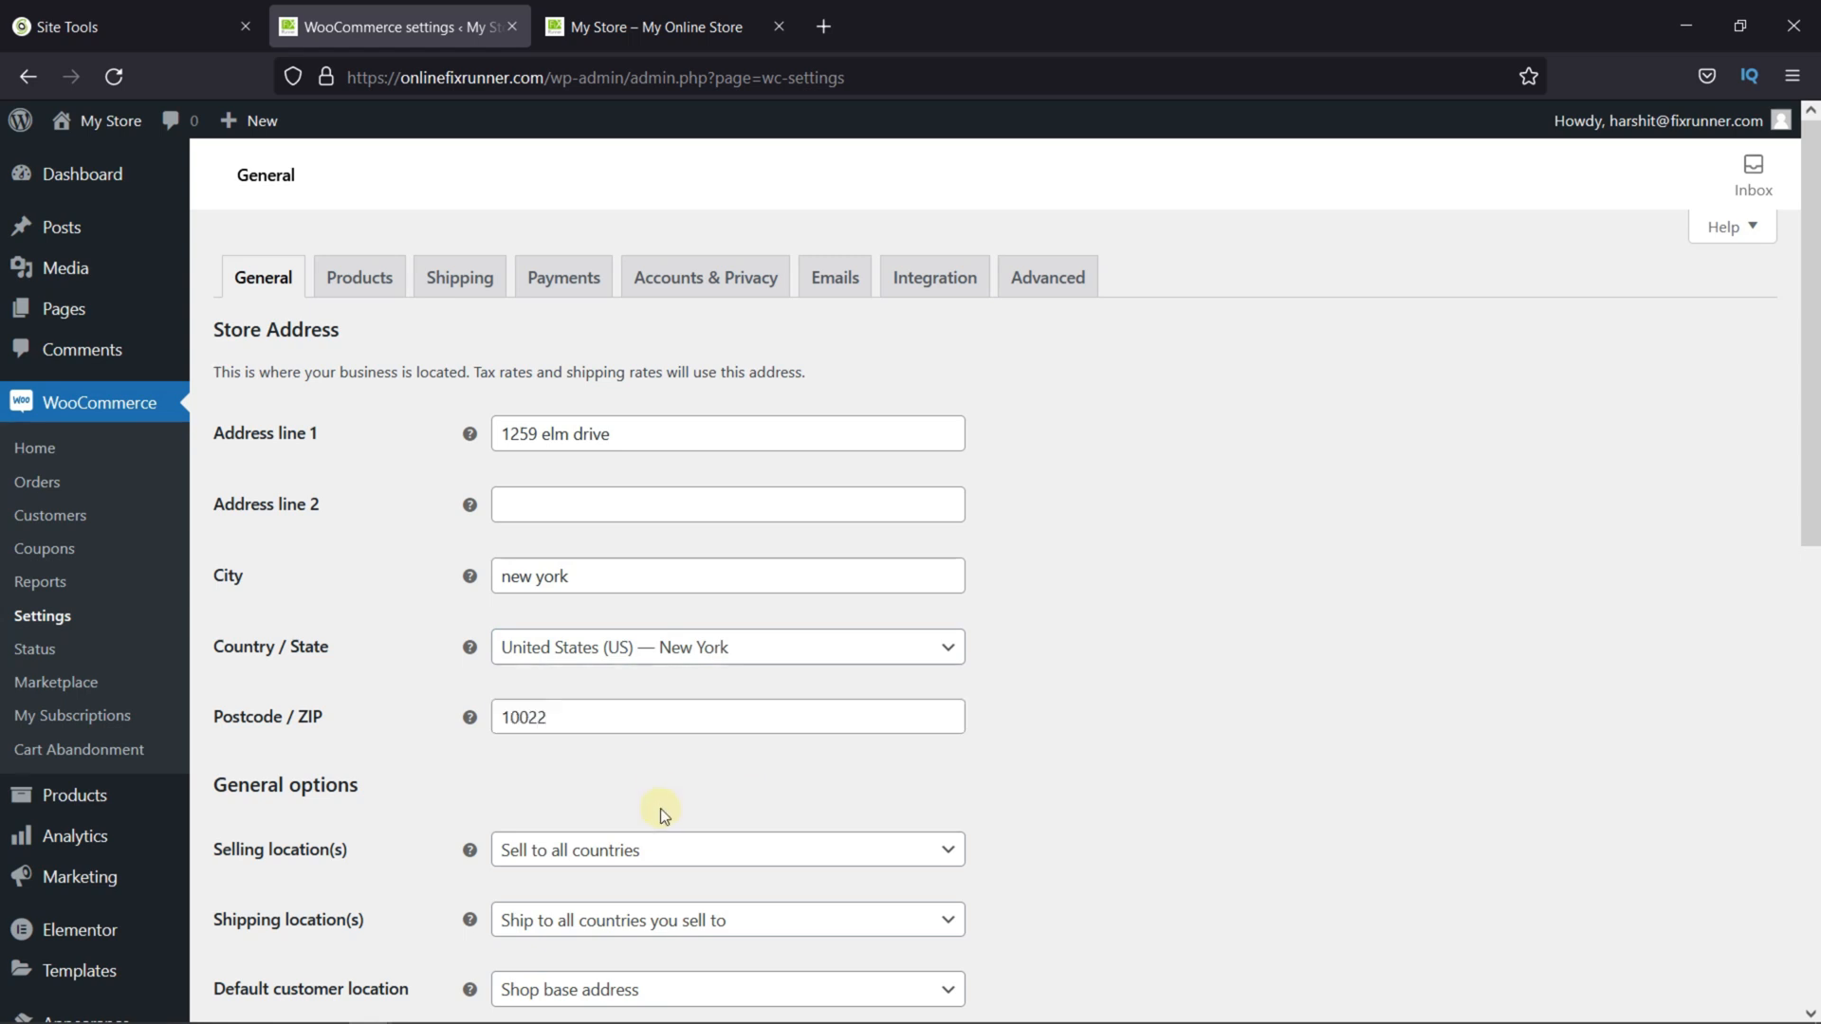
{"action": "scroll", "coordinate": [988, 489], "scroll_direction": "down", "scroll_amount": 1}
{"action": "scroll", "coordinate": [1050, 483], "scroll_direction": "down", "scroll_amount": 5}
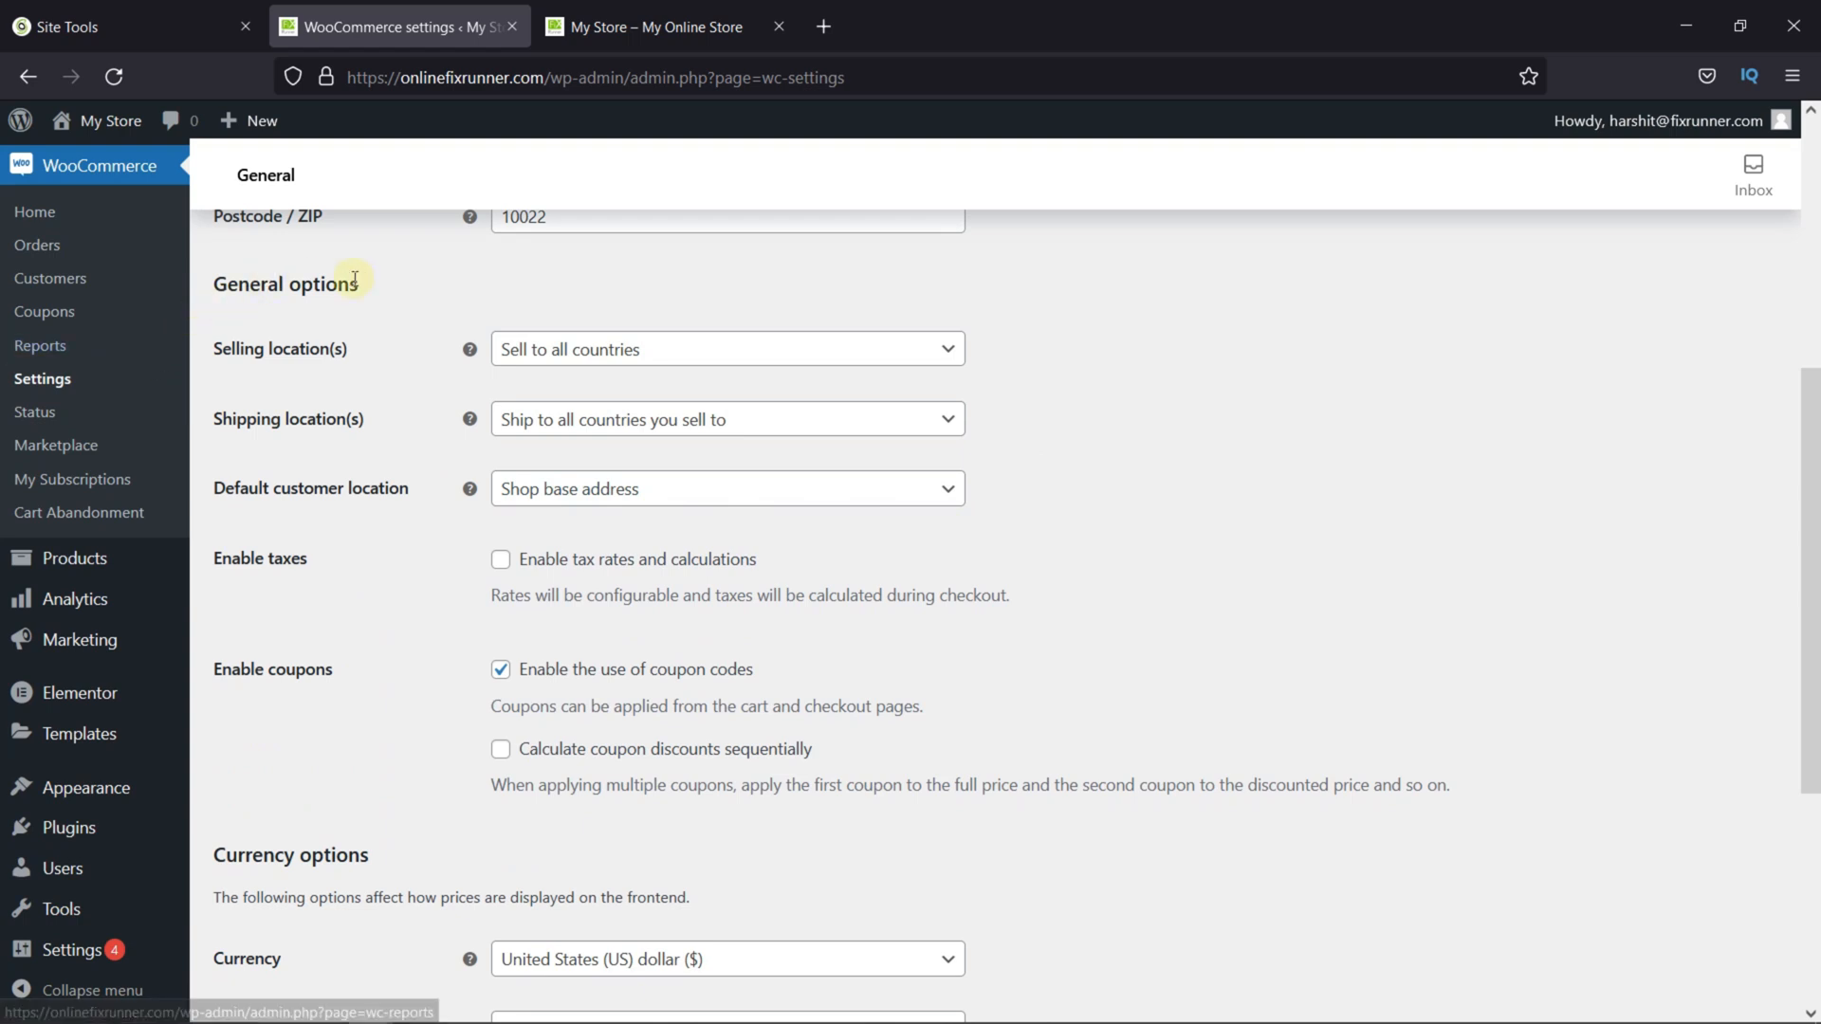
- Limit selling to specific countries, with United States (US) as the only one
{"action": "left_click", "coordinate": [568, 351]}
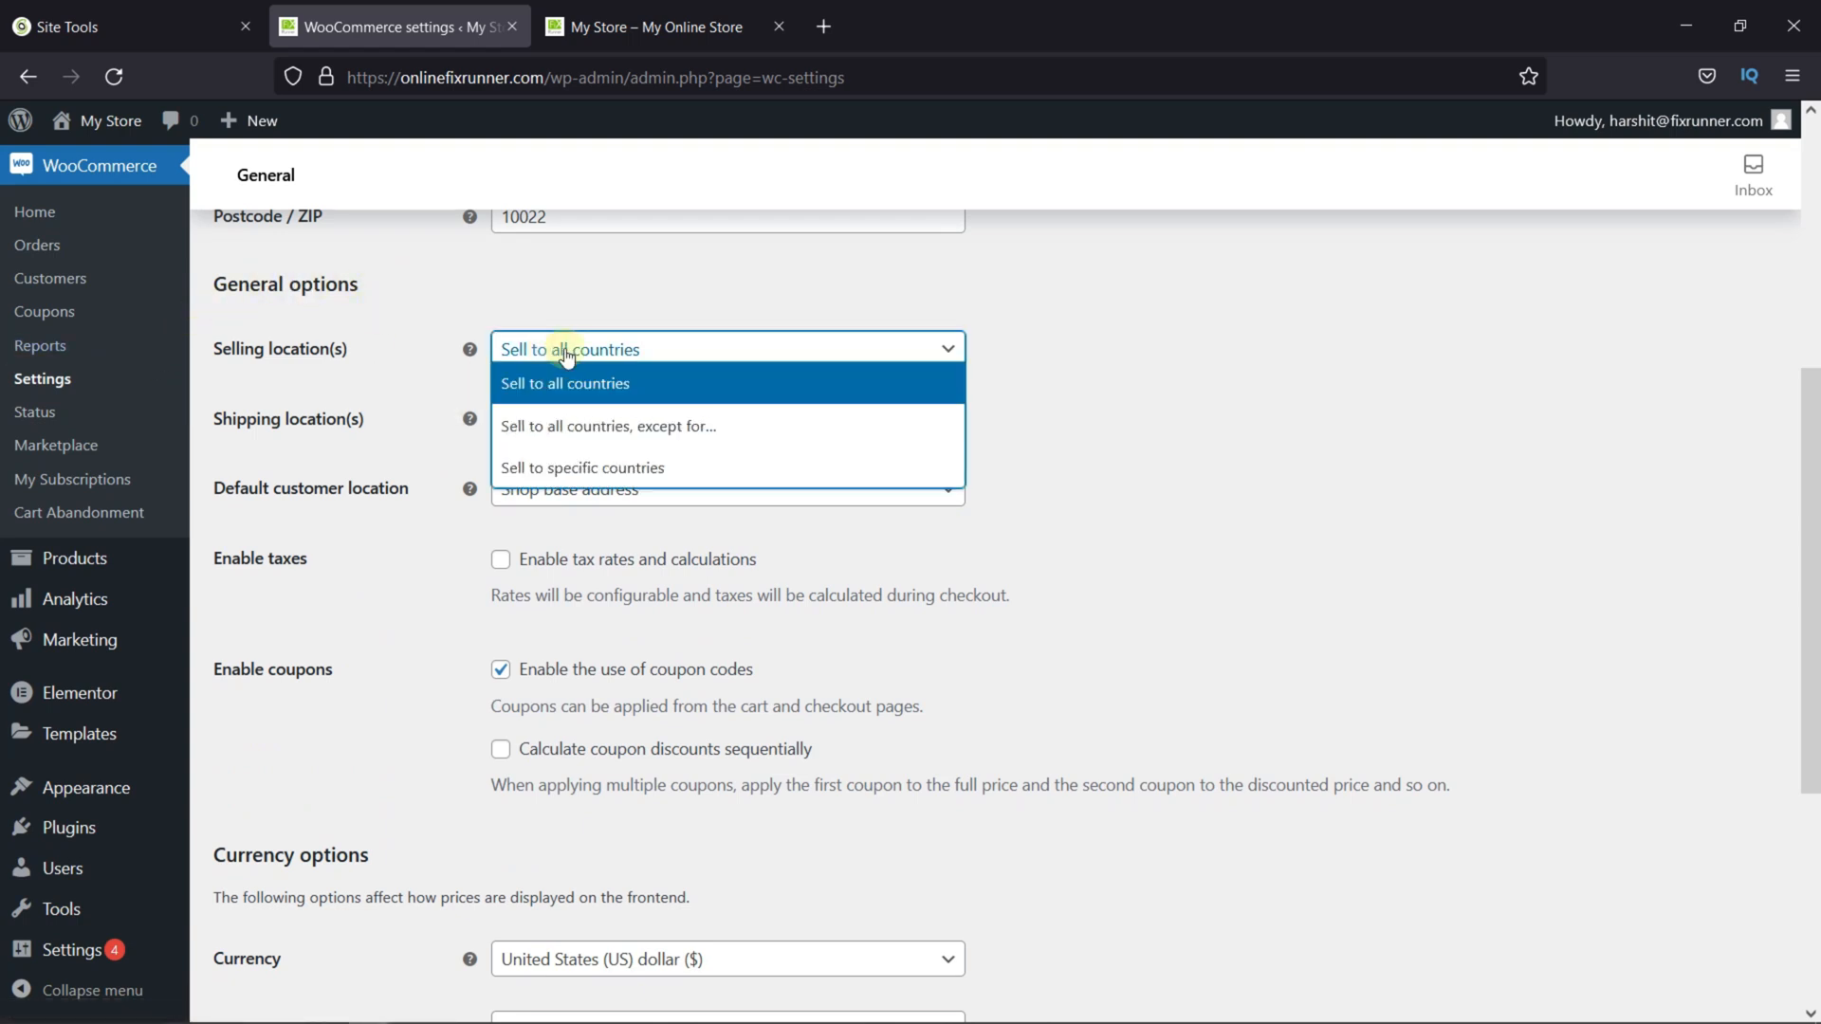
{"action": "left_click", "coordinate": [679, 465]}
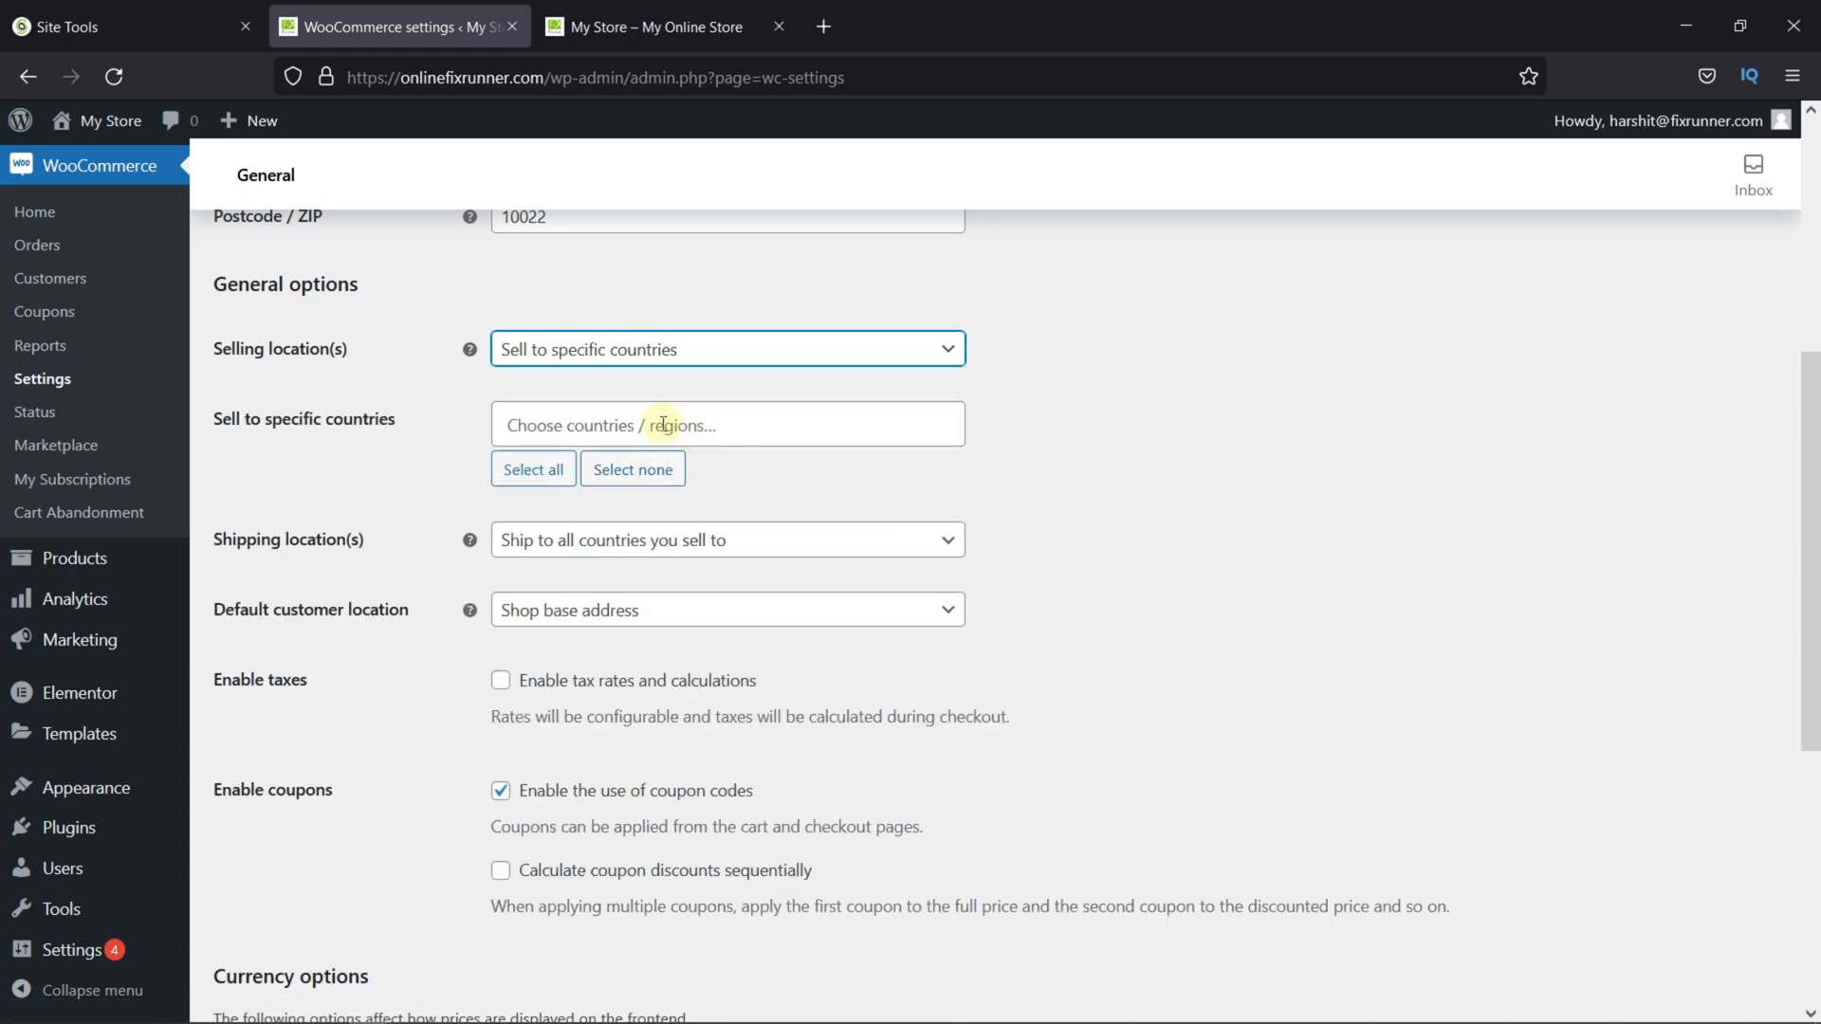
{"action": "left_click", "coordinate": [667, 424]}
{"action": "type", "text": "unit"}
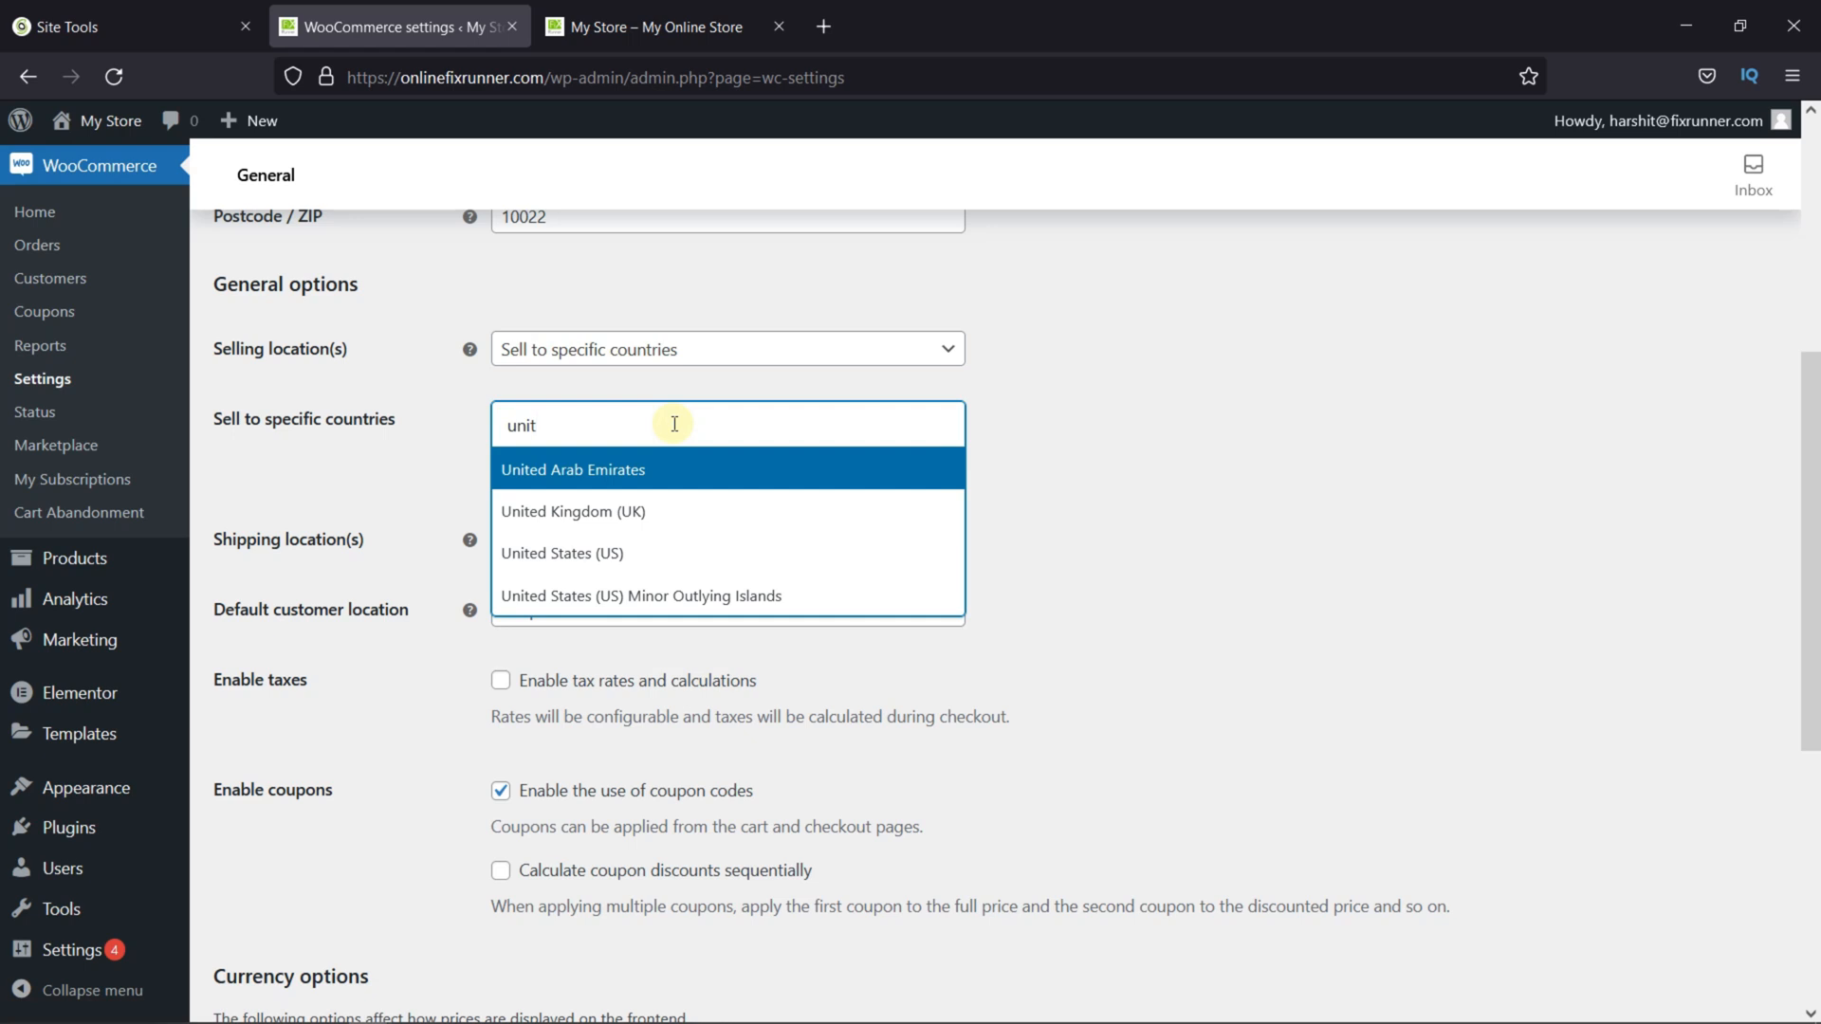
{"action": "left_click", "coordinate": [663, 553]}
- Keep the currency as US dollar and save the general settings
{"action": "scroll", "coordinate": [879, 543], "scroll_direction": "down", "scroll_amount": 3}
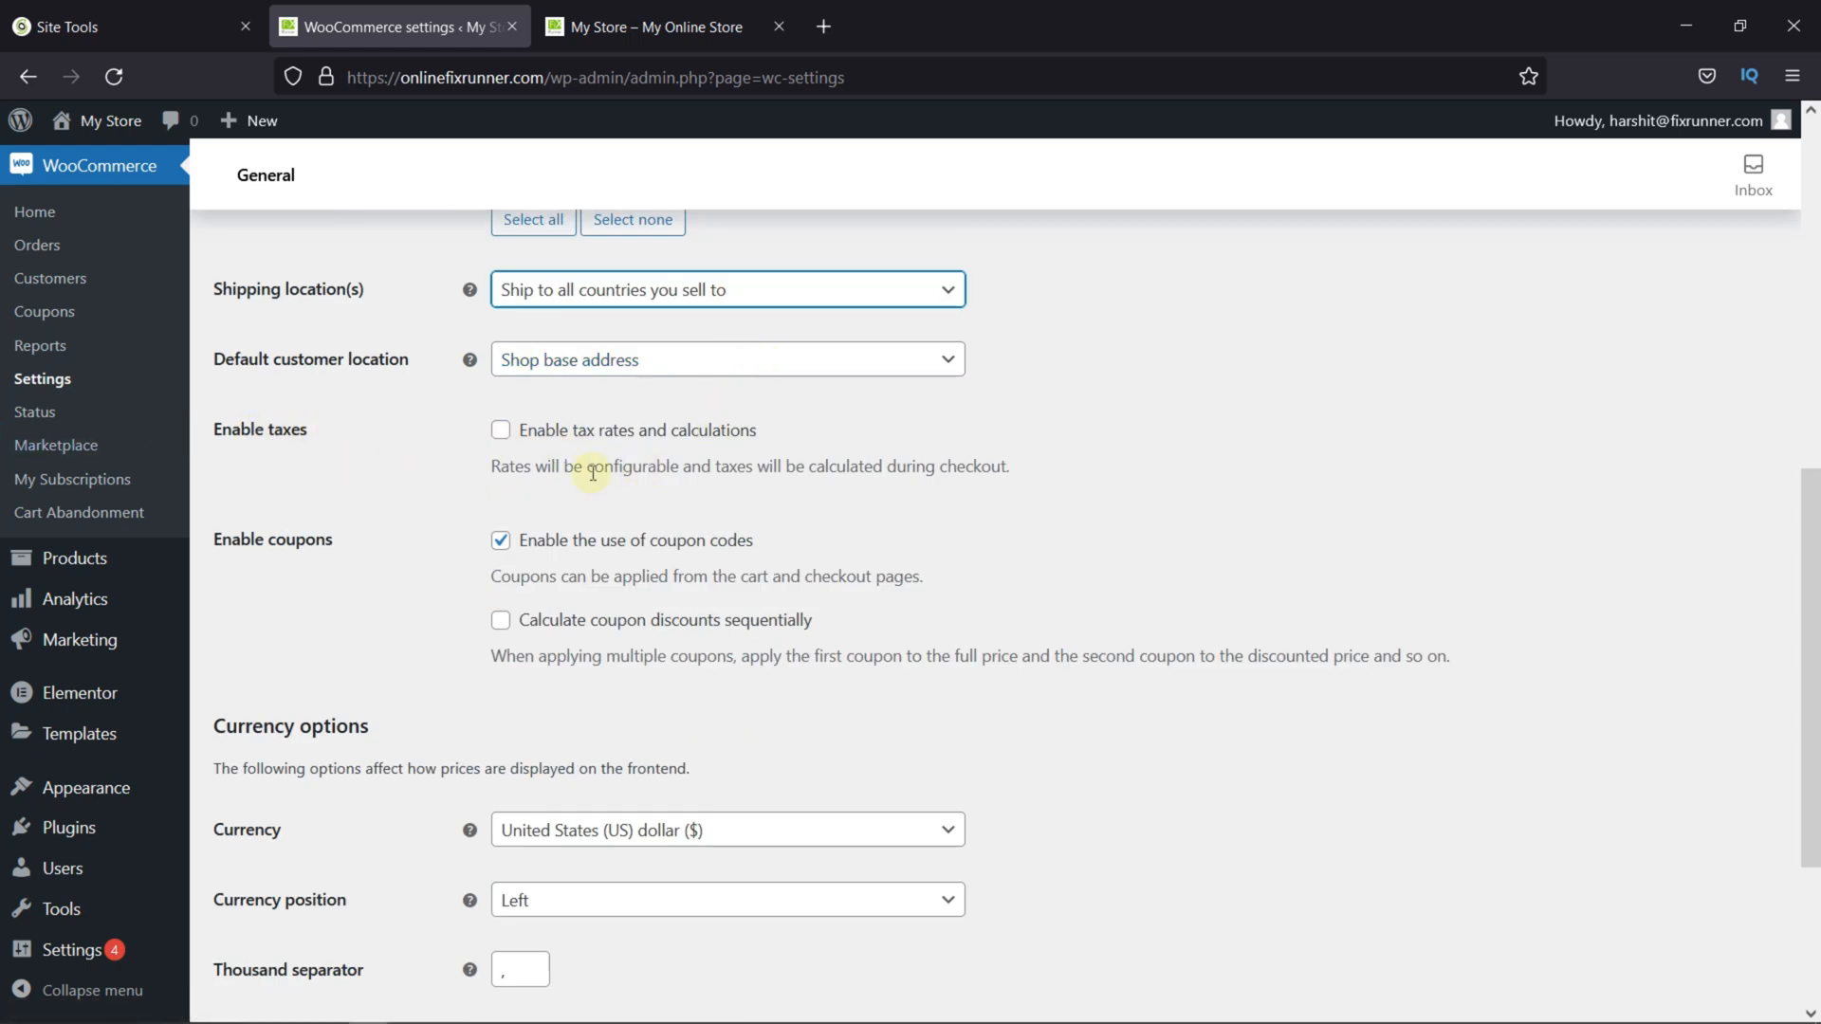
{"action": "scroll", "coordinate": [593, 471], "scroll_direction": "down", "scroll_amount": 1}
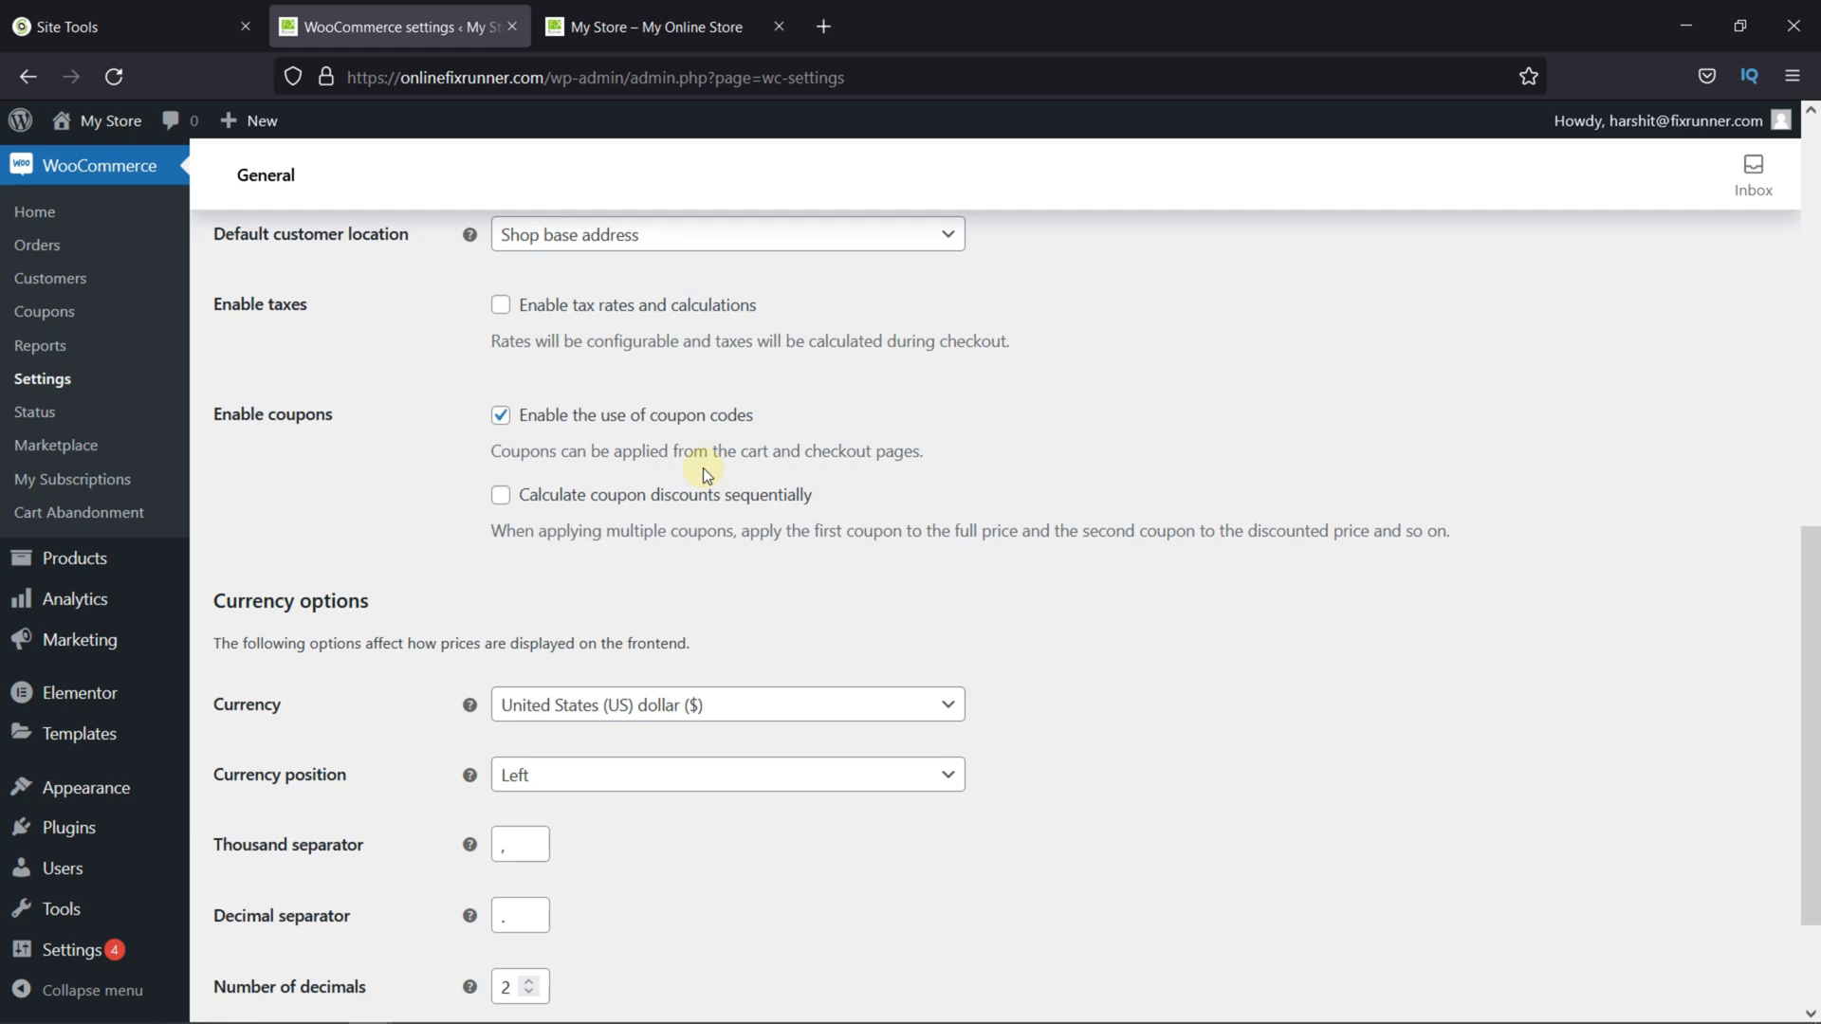
{"action": "scroll", "coordinate": [703, 469], "scroll_direction": "down", "scroll_amount": 3}
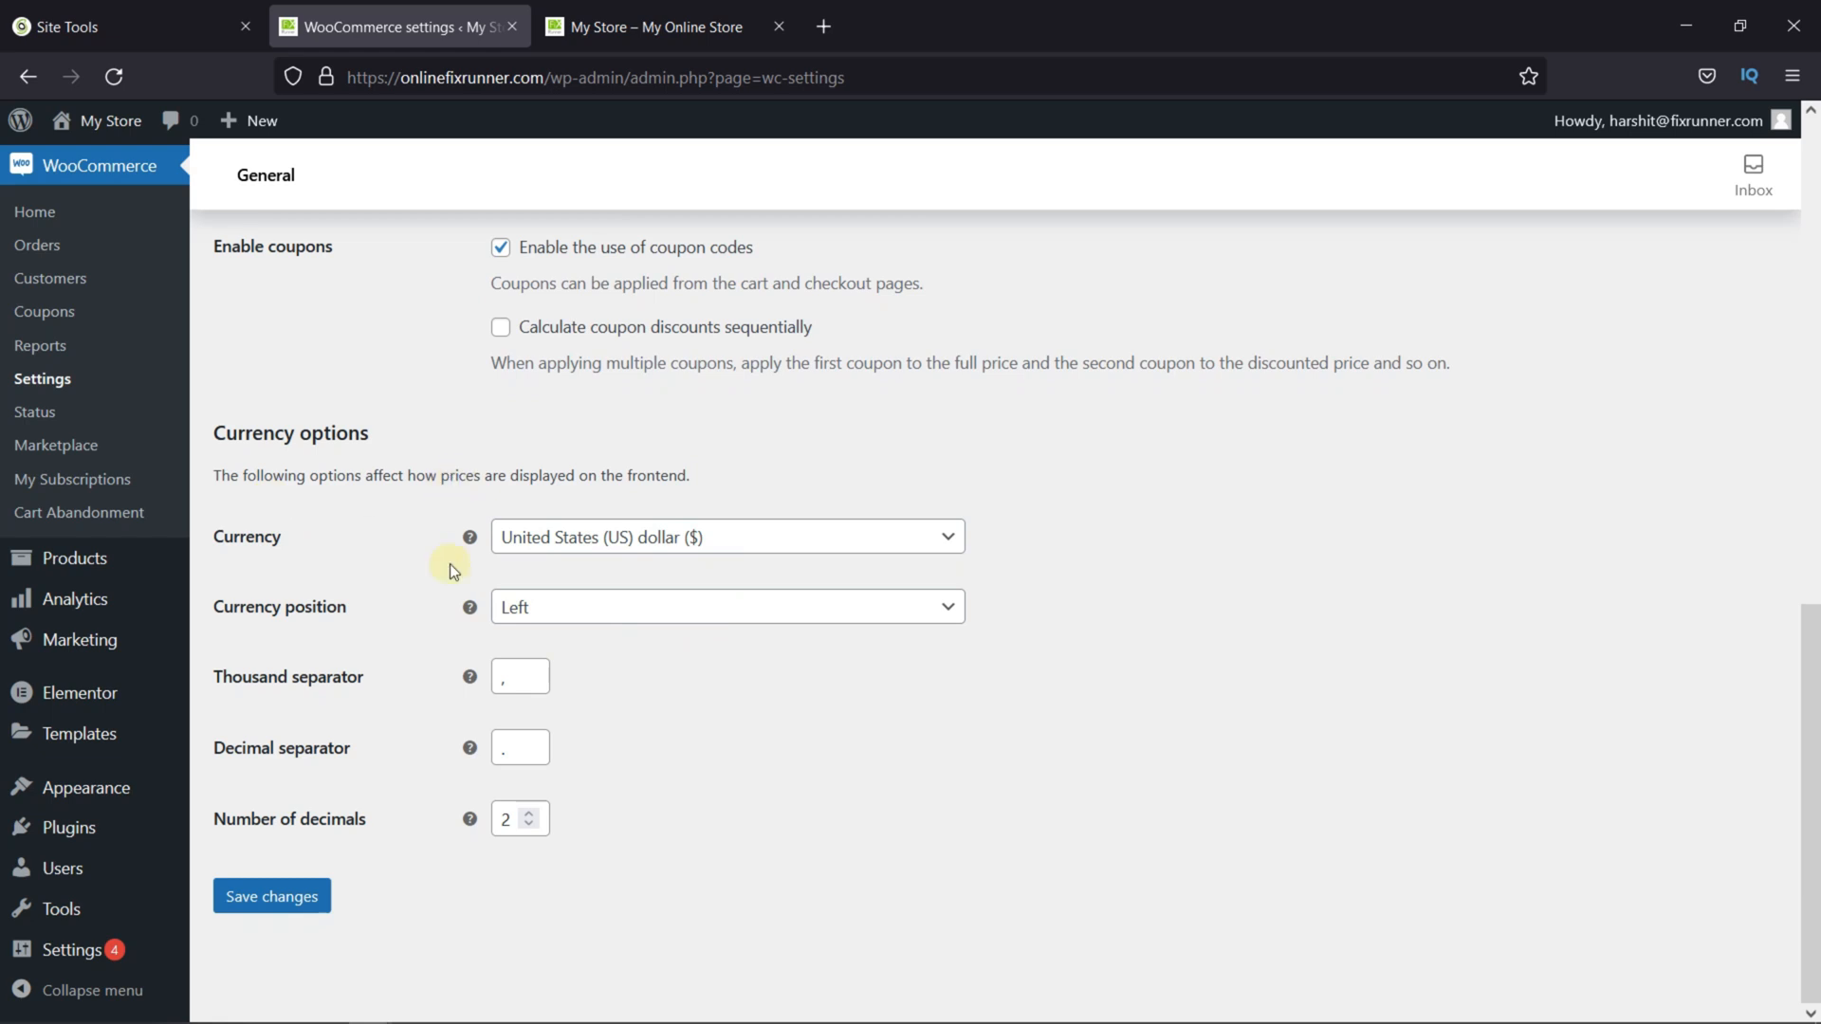
{"action": "left_click", "coordinate": [630, 549]}
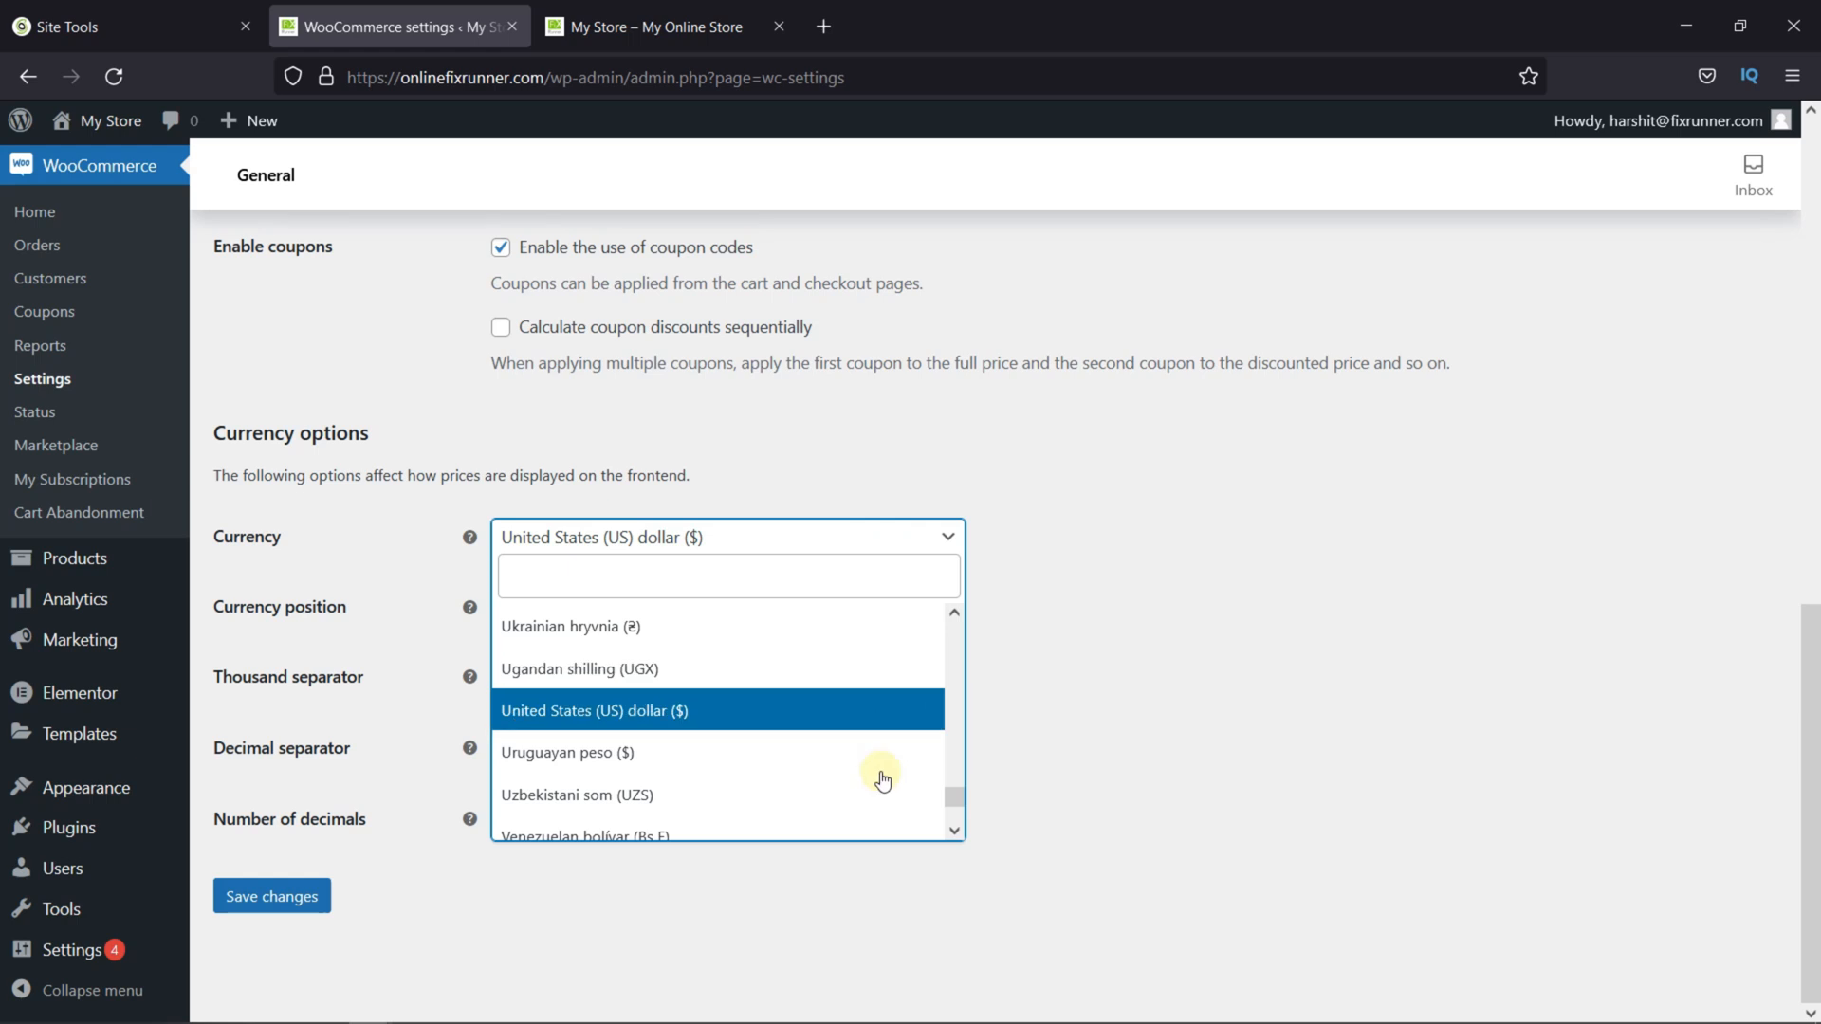
{"action": "left_click", "coordinate": [776, 648]}
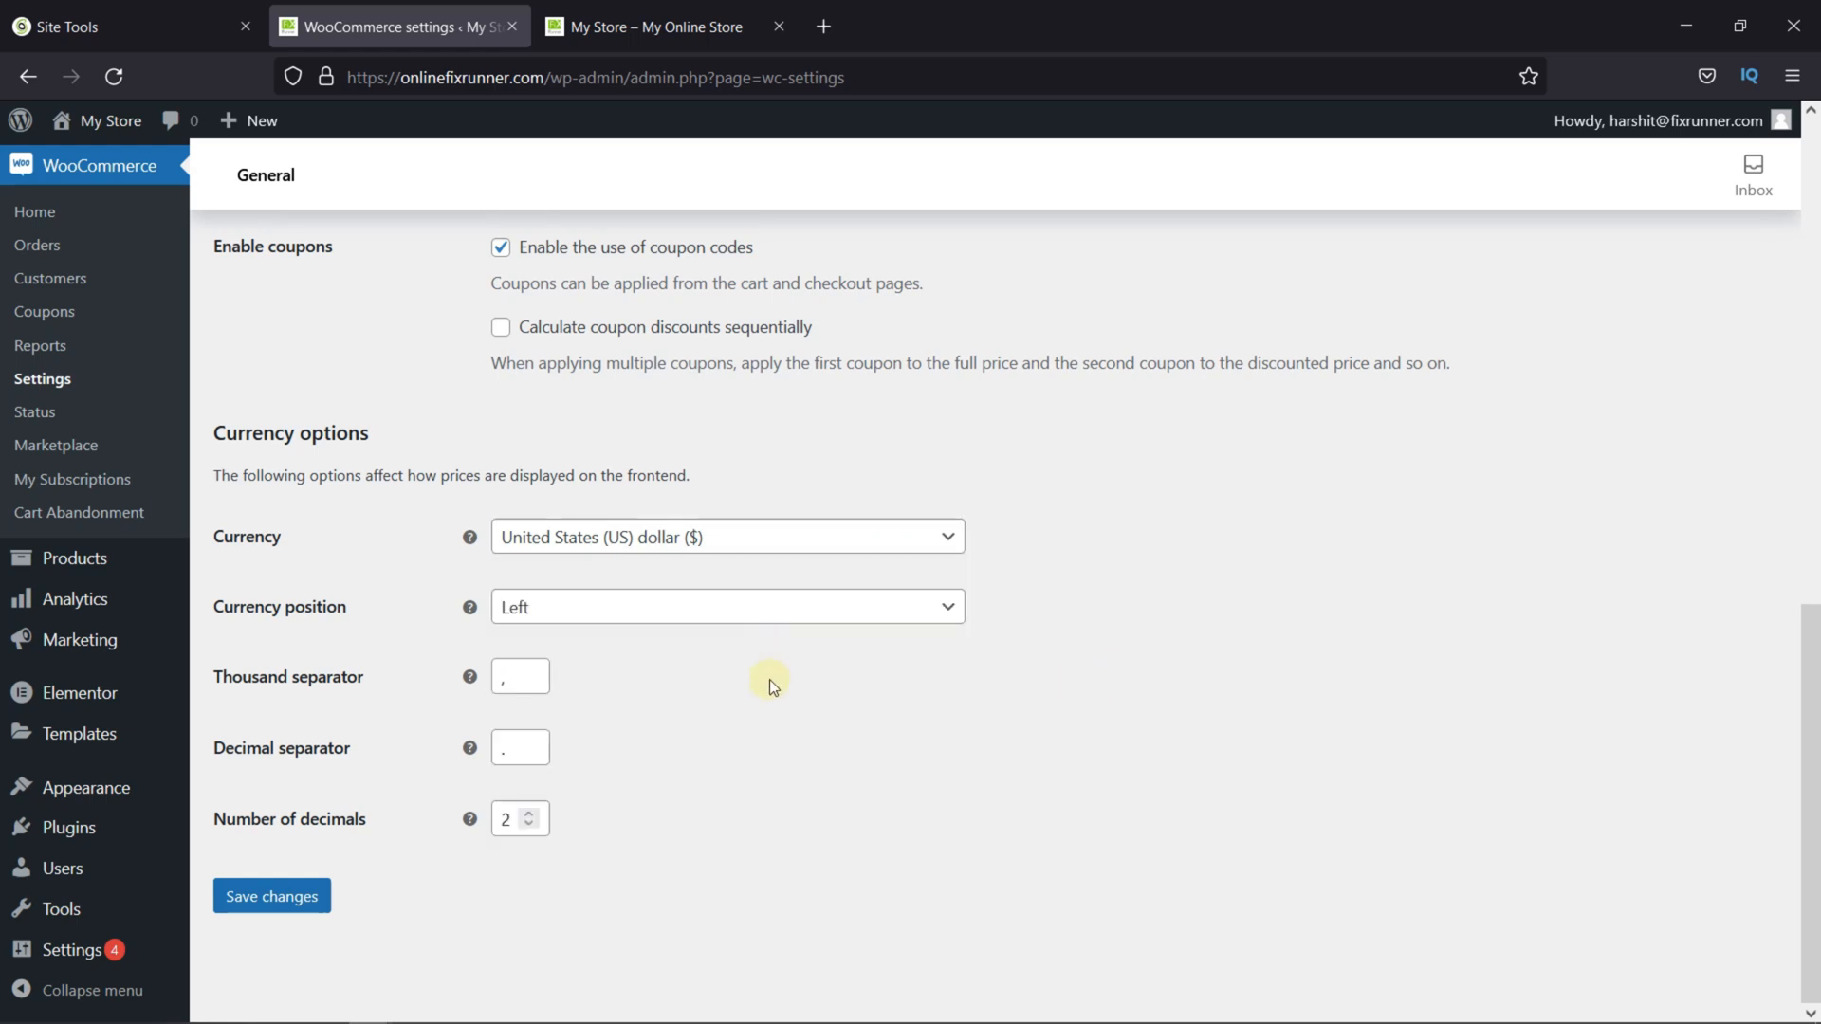
{"action": "left_click", "coordinate": [253, 913]}
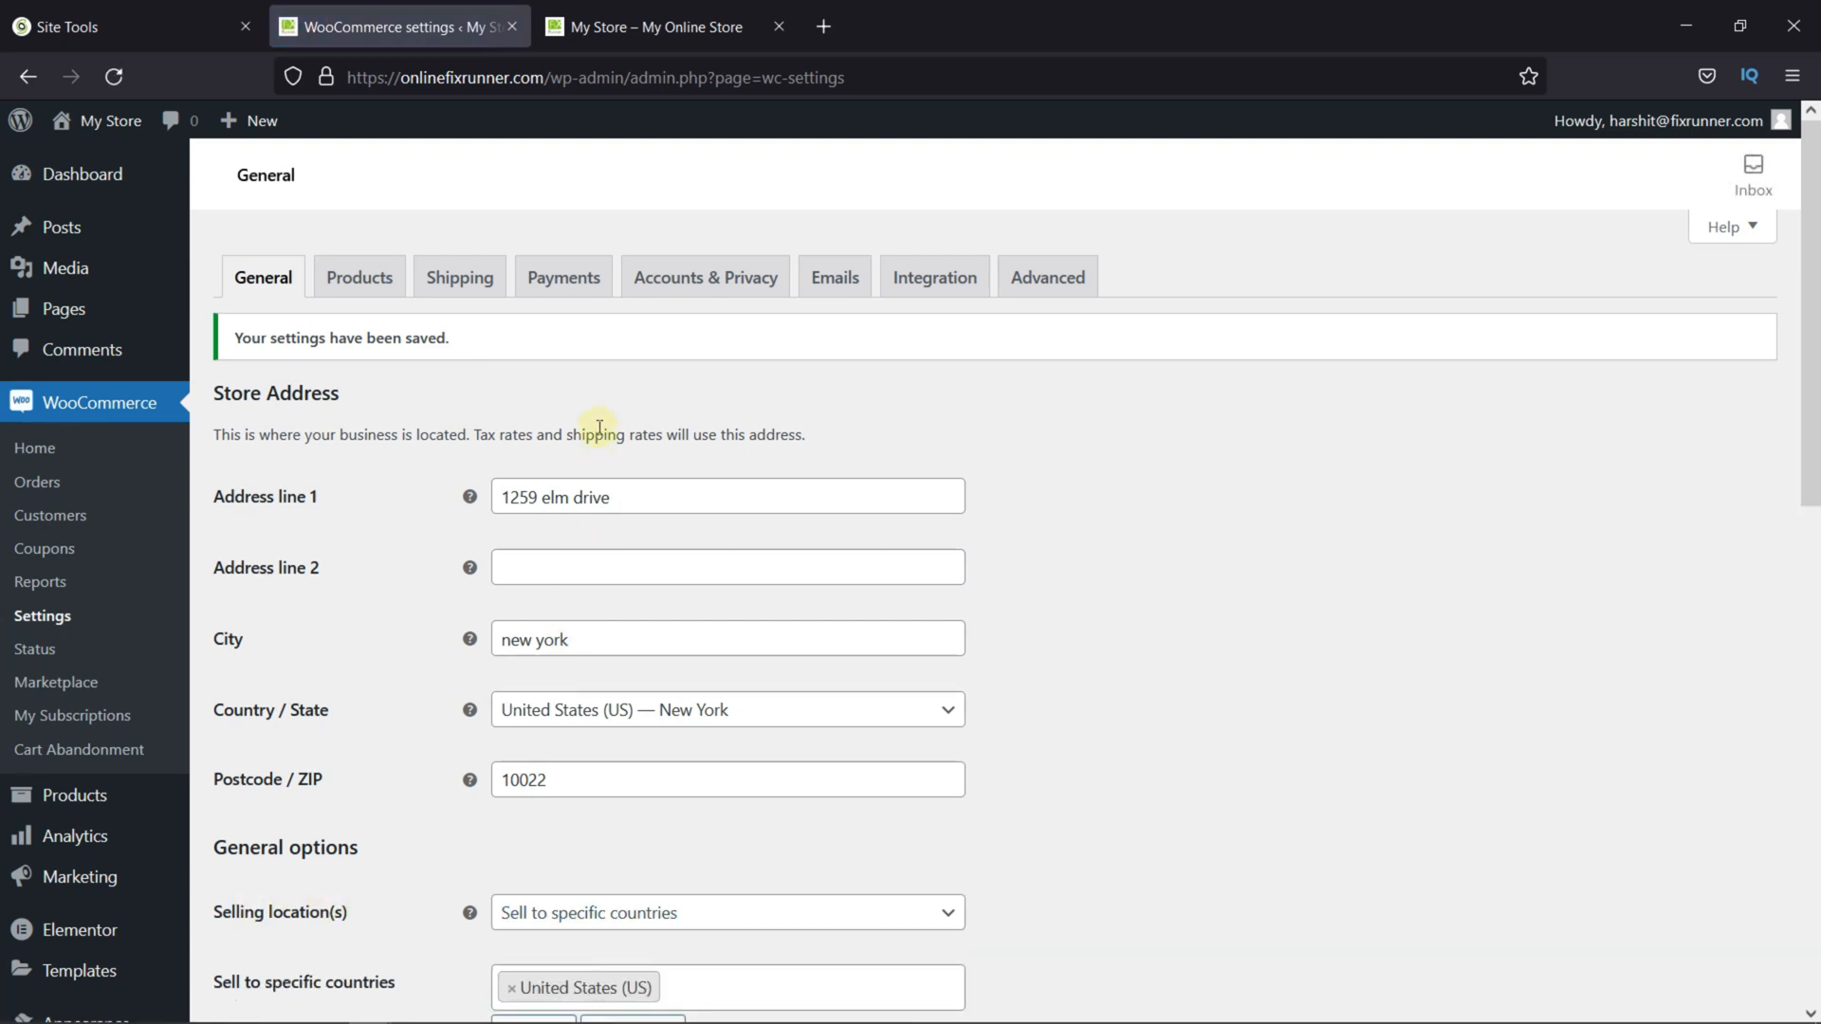
- Change the product weight unit from kg to g and save, leaving the shop page unchanged
{"action": "left_click", "coordinate": [359, 284]}
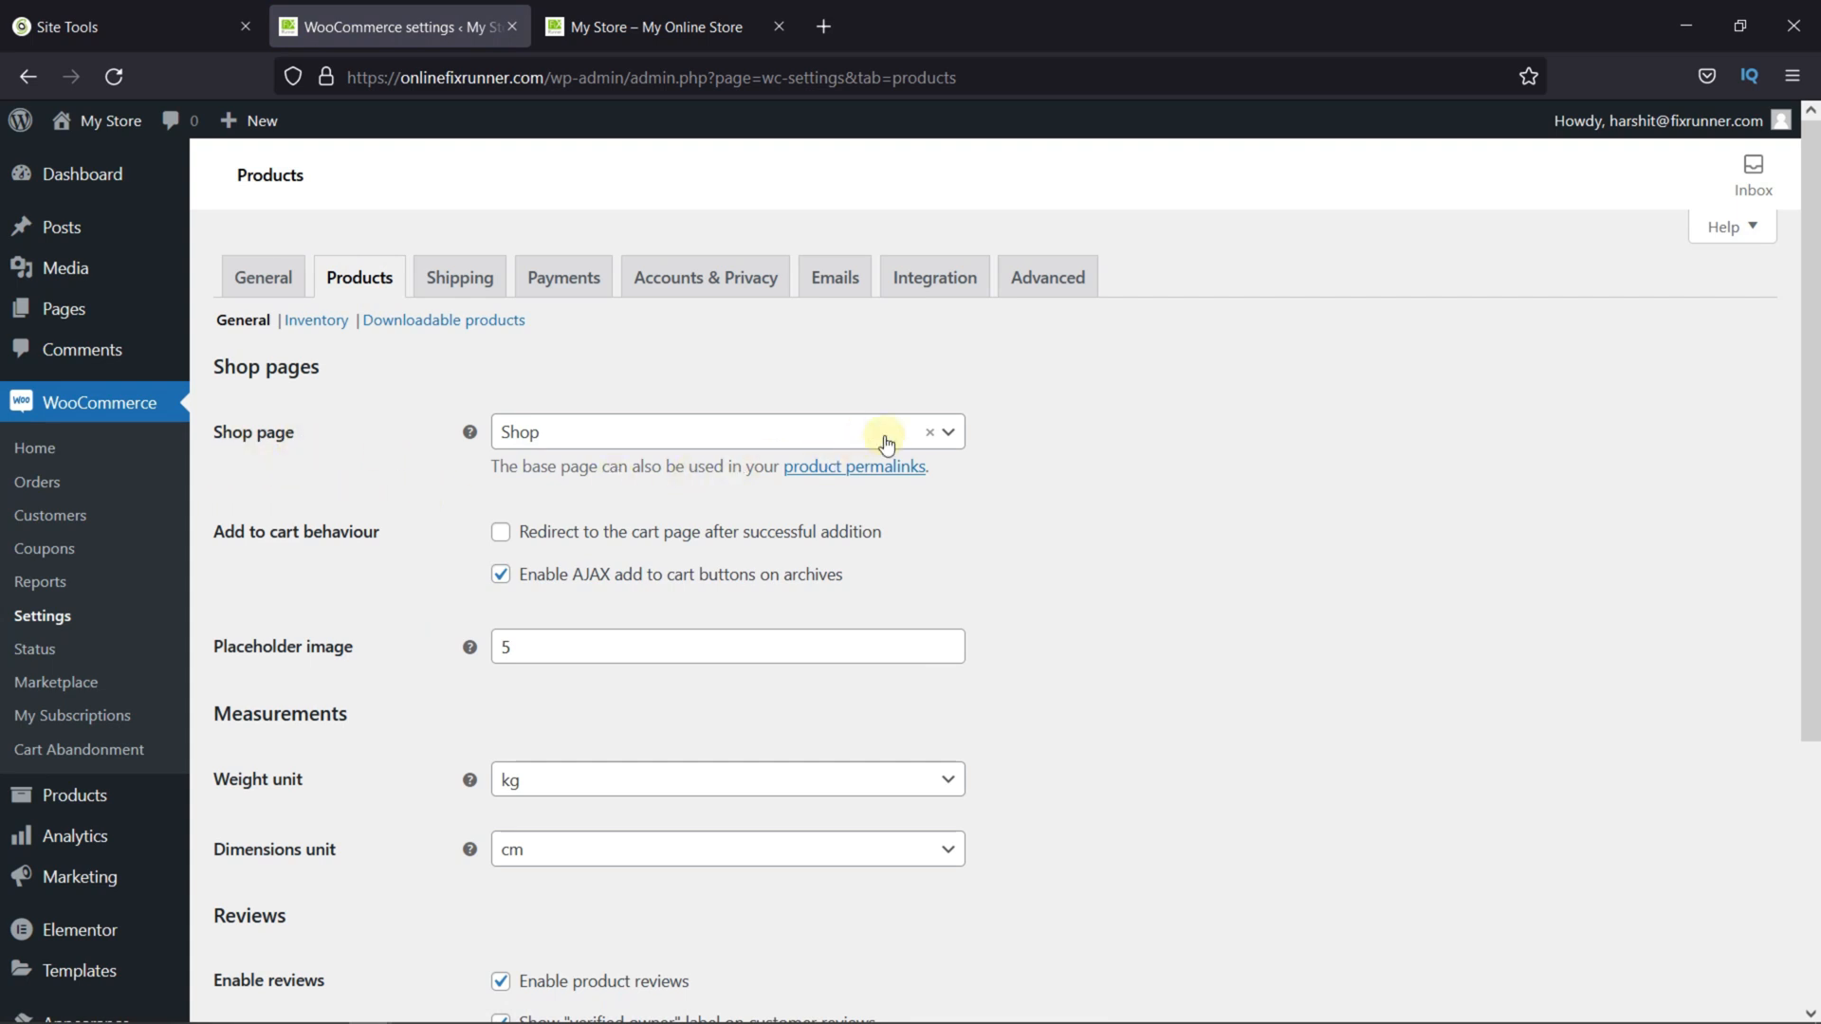
{"action": "left_click", "coordinate": [956, 435]}
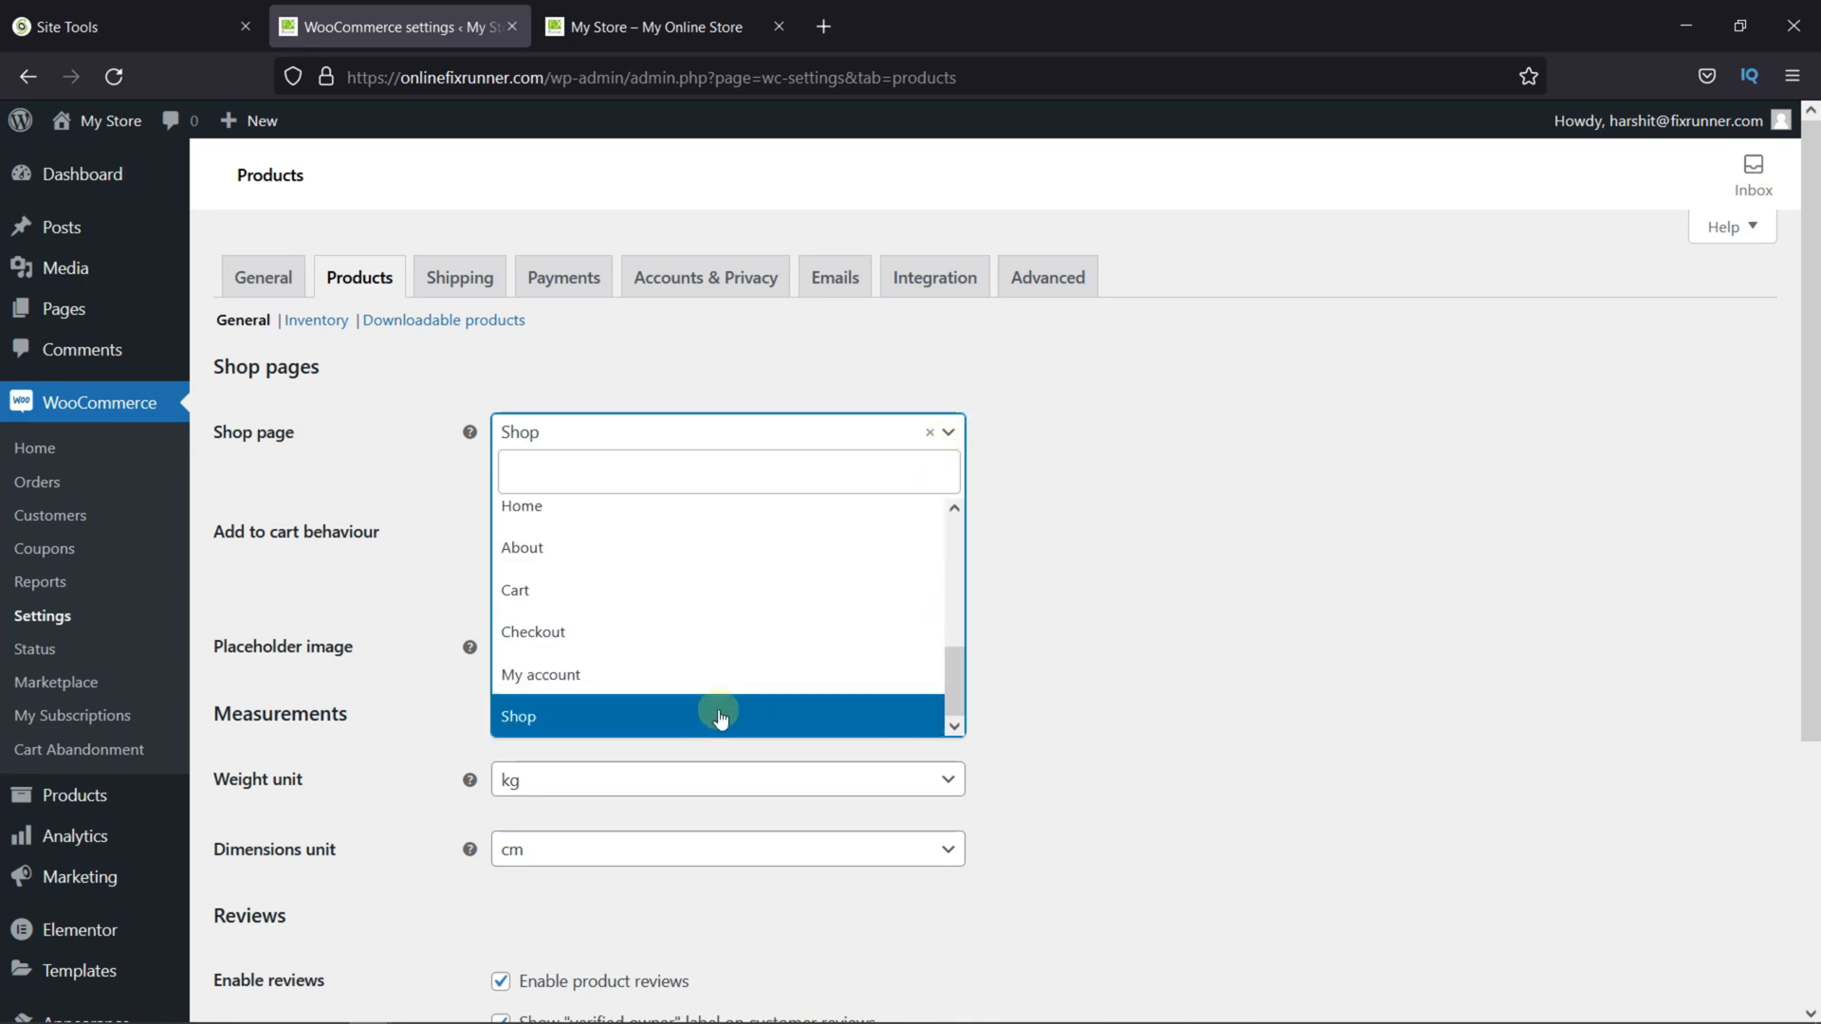
{"action": "left_click", "coordinate": [1044, 471]}
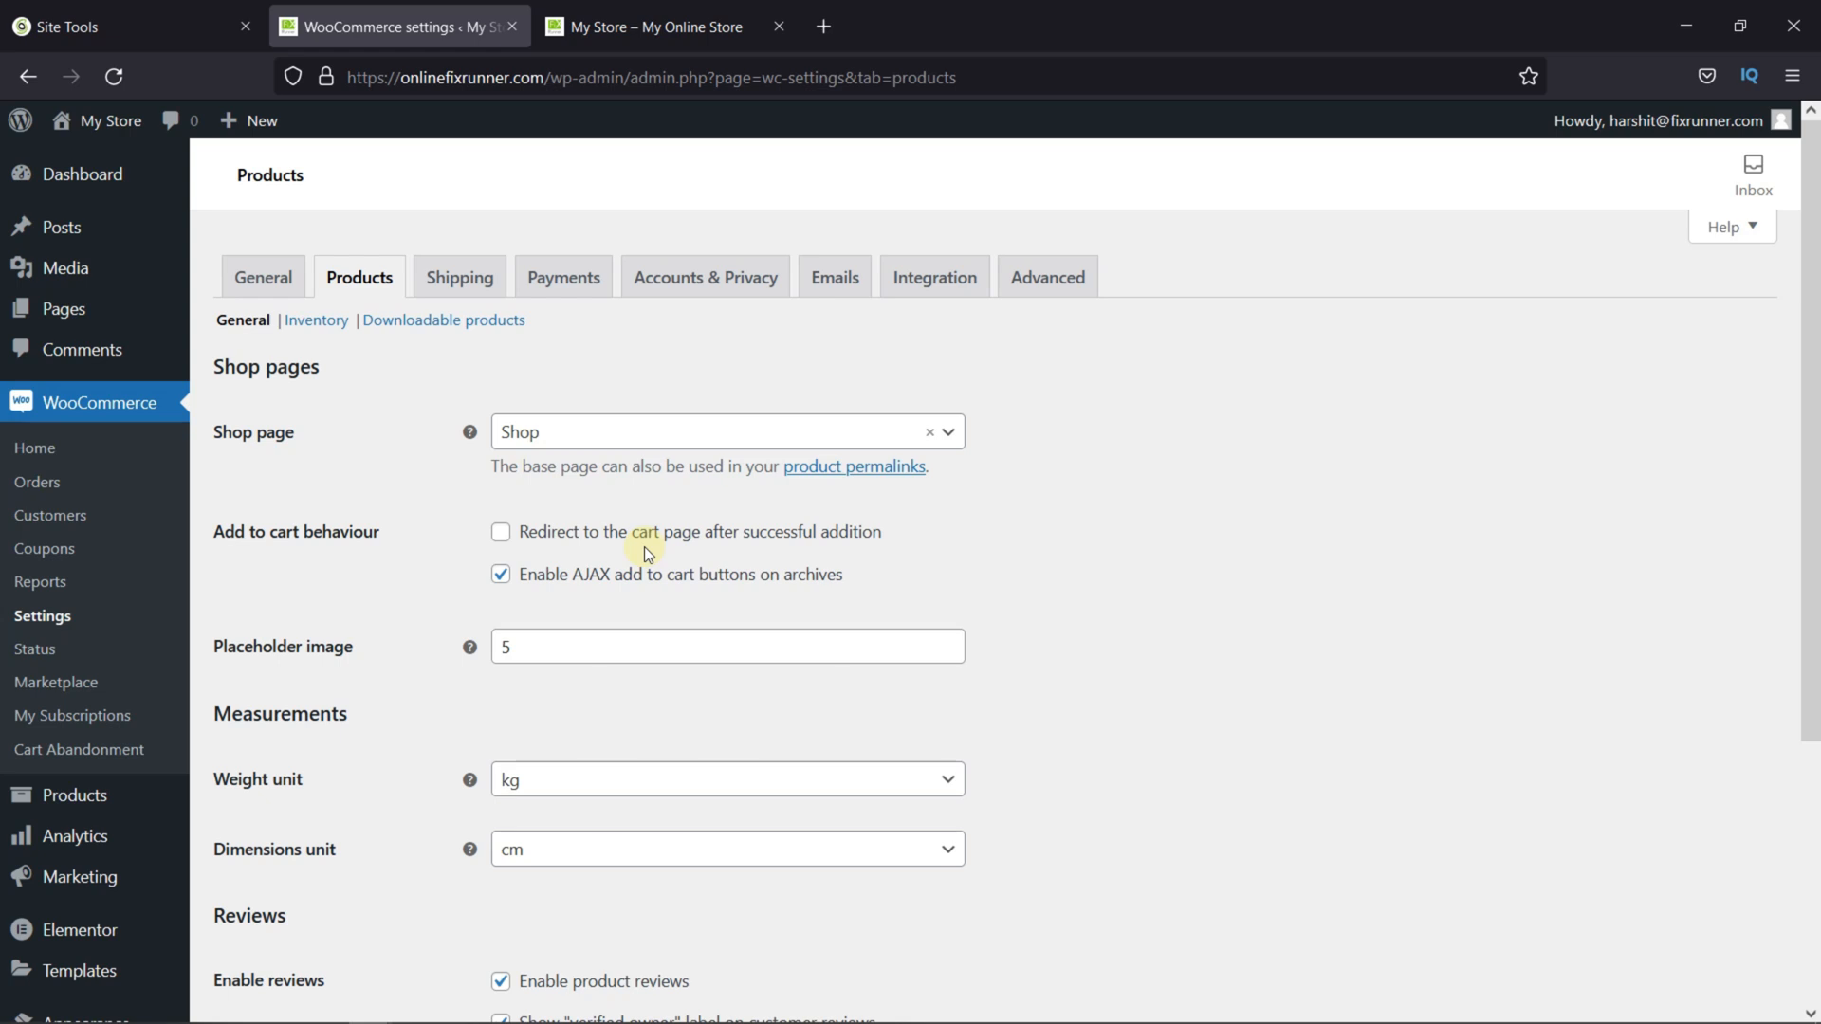
{"action": "scroll", "coordinate": [596, 658], "scroll_direction": "down", "scroll_amount": 4}
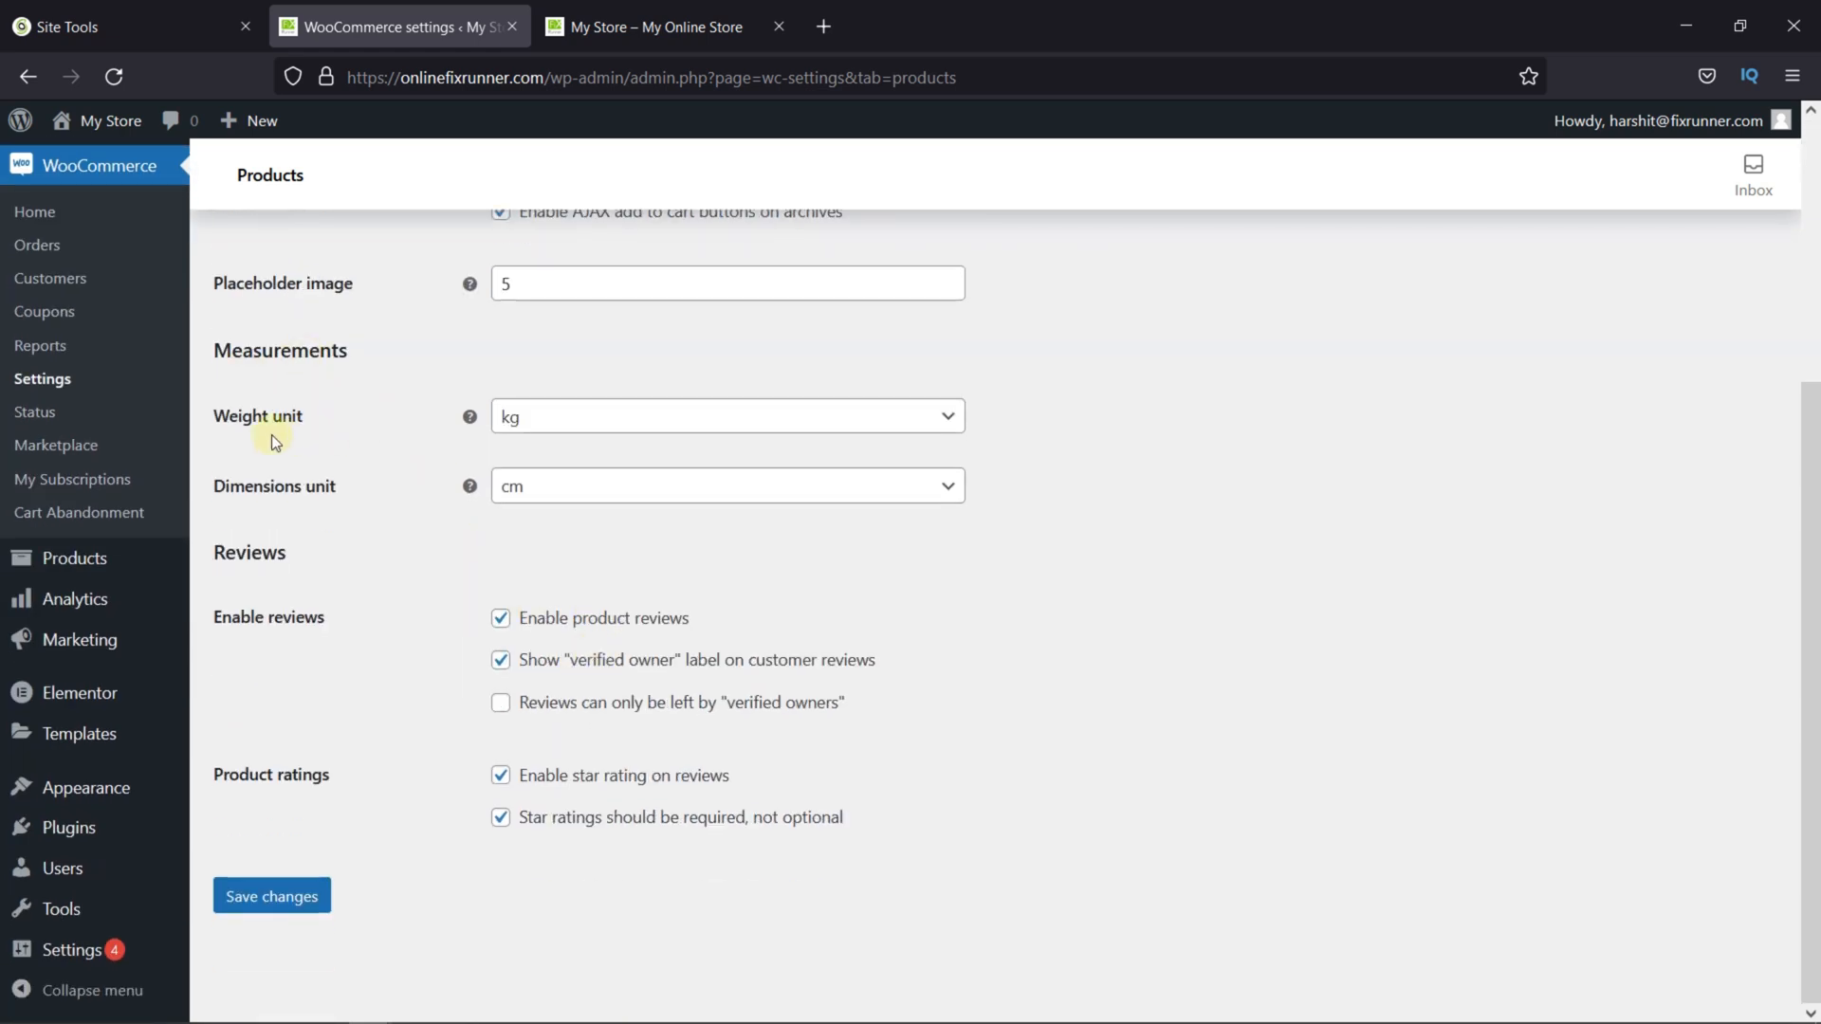
{"action": "left_click", "coordinate": [621, 417]}
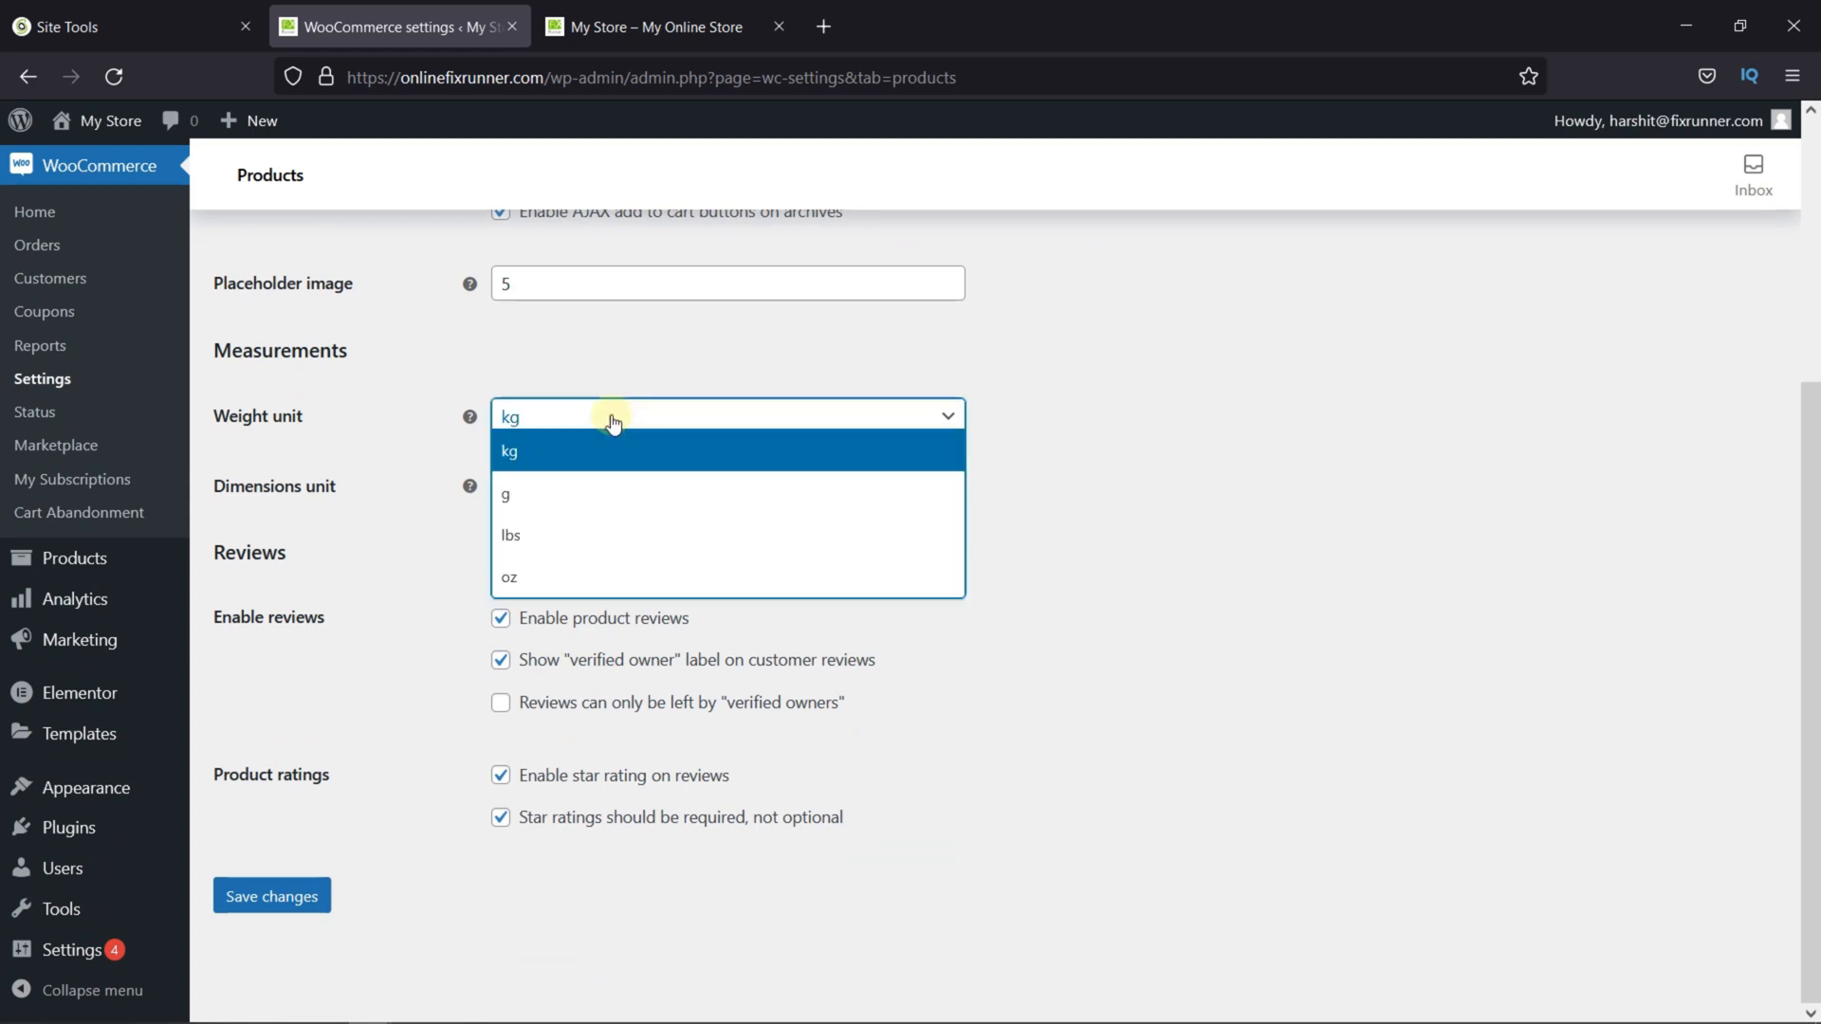
{"action": "left_click", "coordinate": [602, 495]}
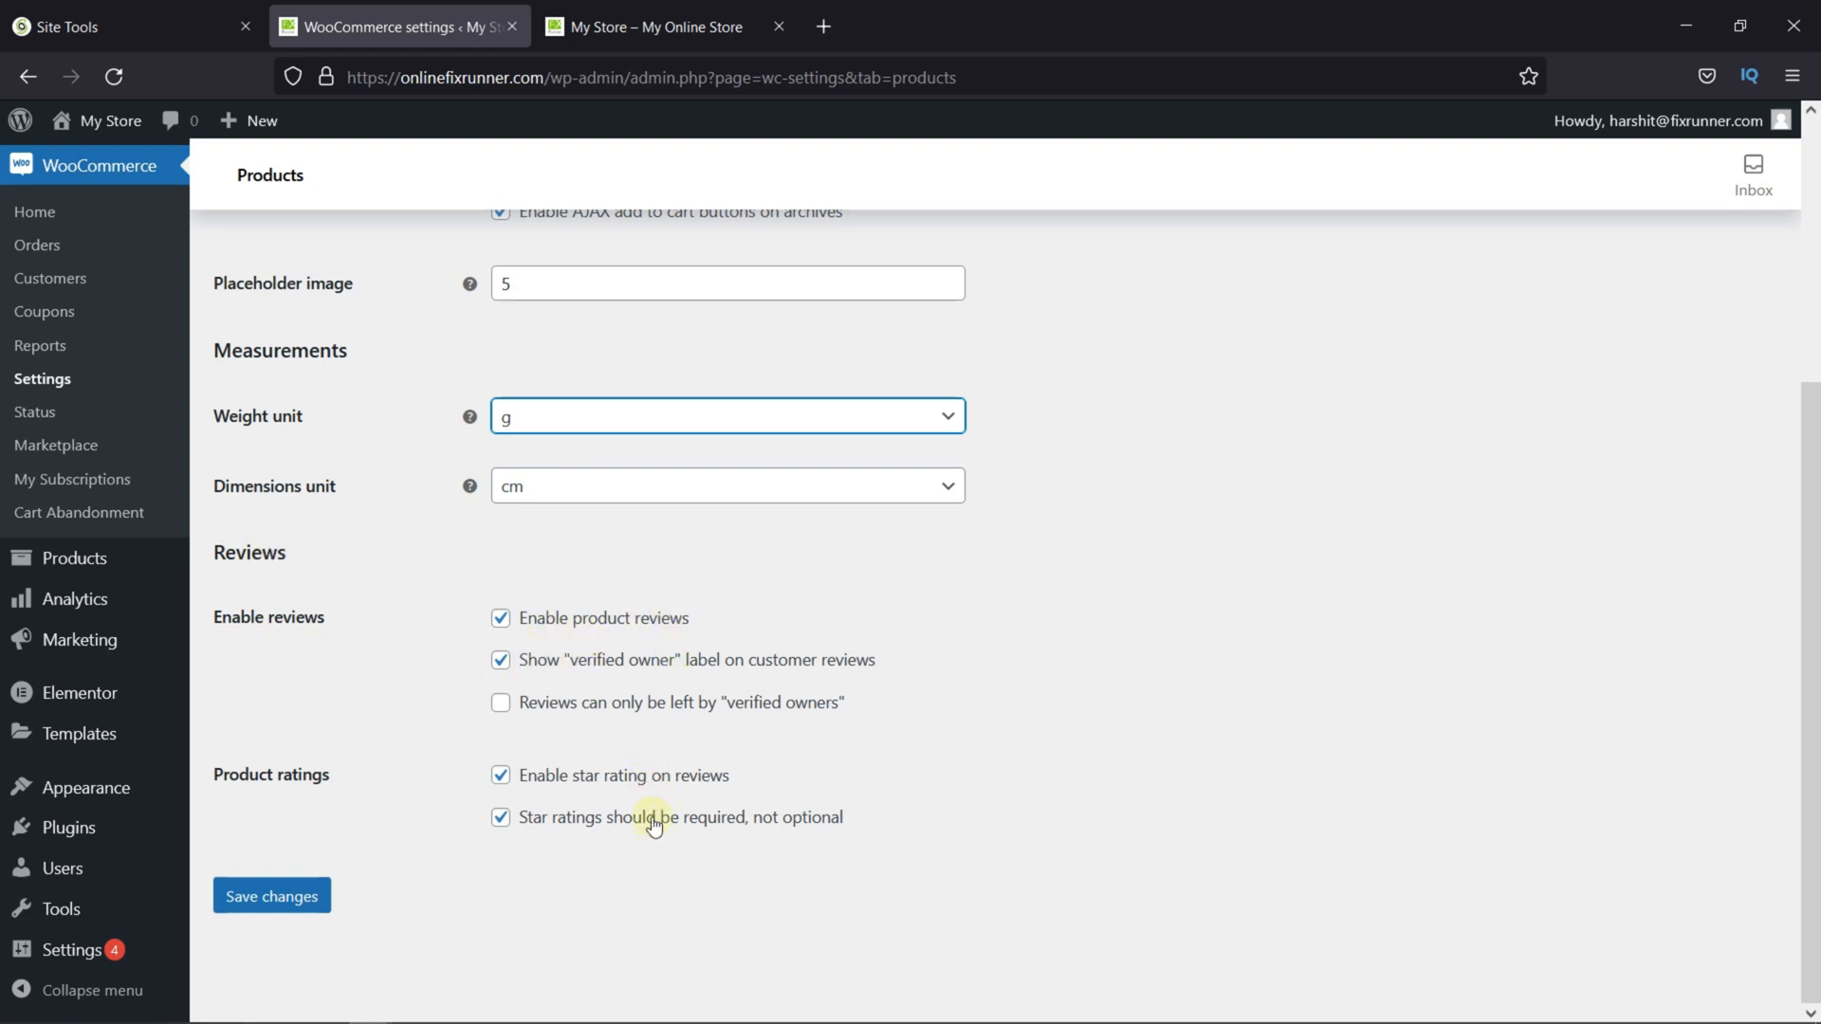
{"action": "left_click", "coordinate": [281, 899]}
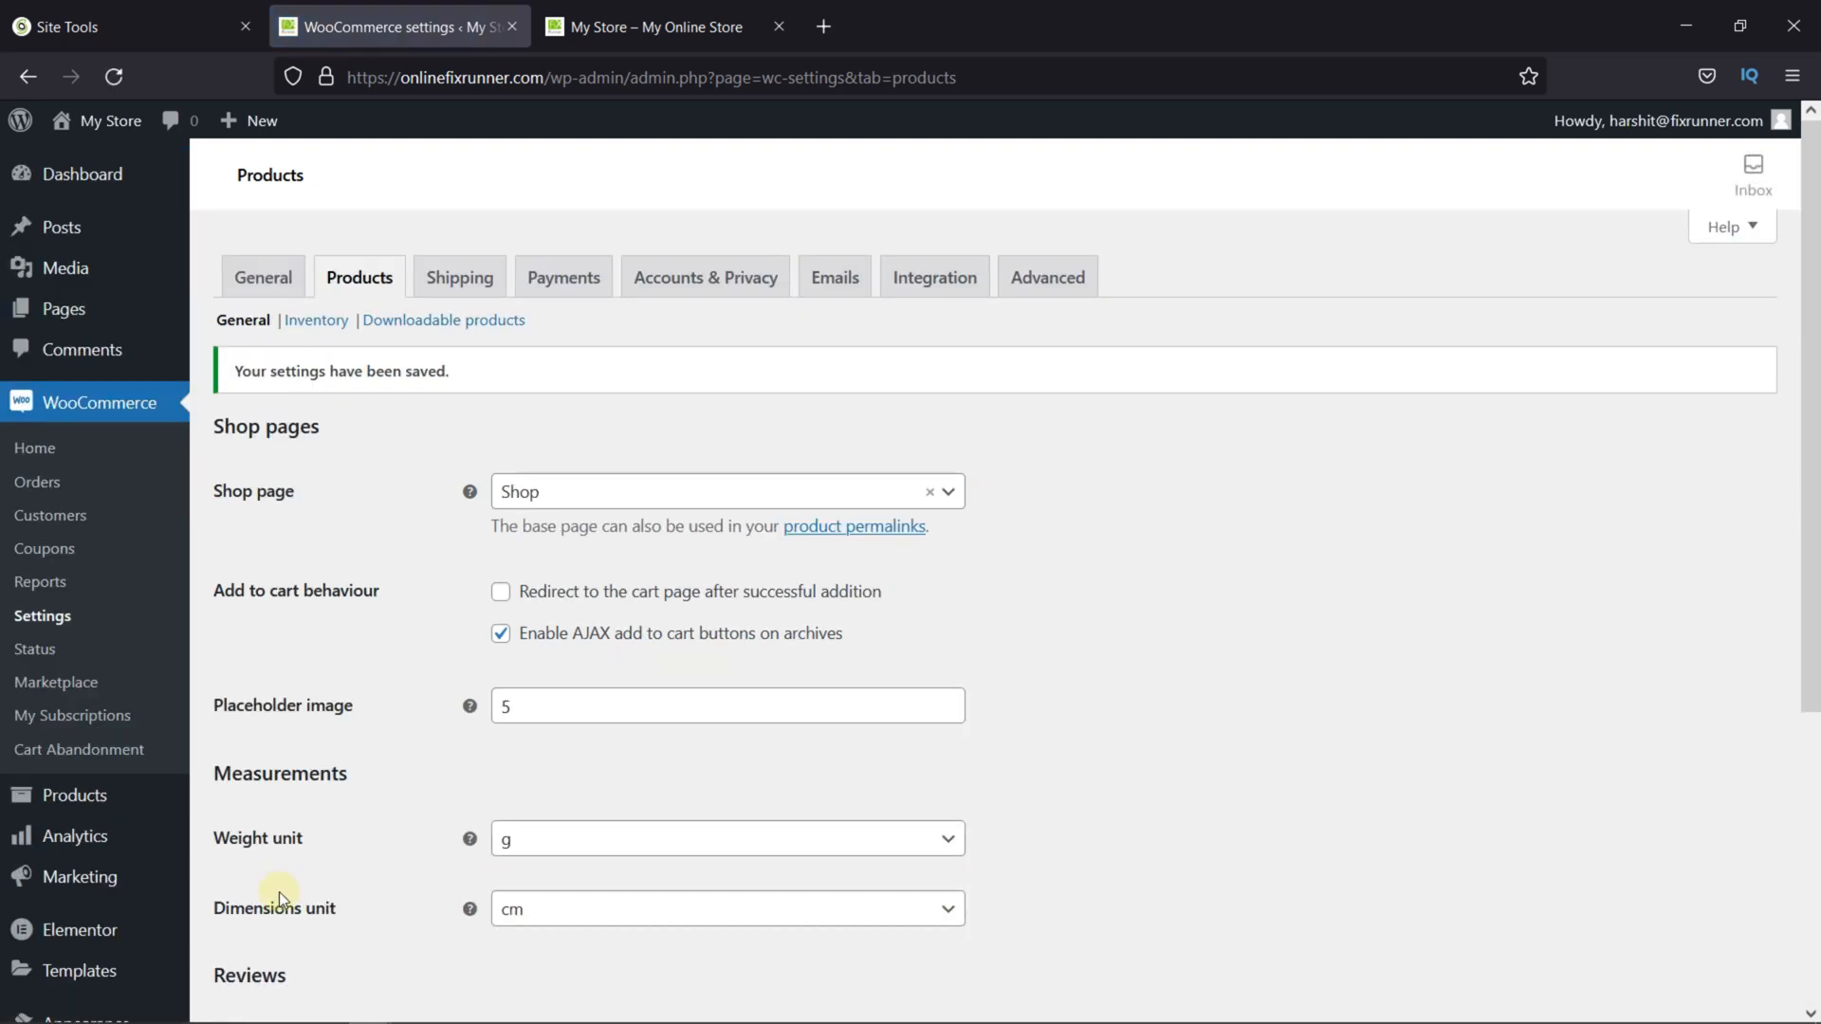
- Save the Inventory settings with stock management on, then go to the Shipping zones page
{"action": "left_click", "coordinate": [334, 323]}
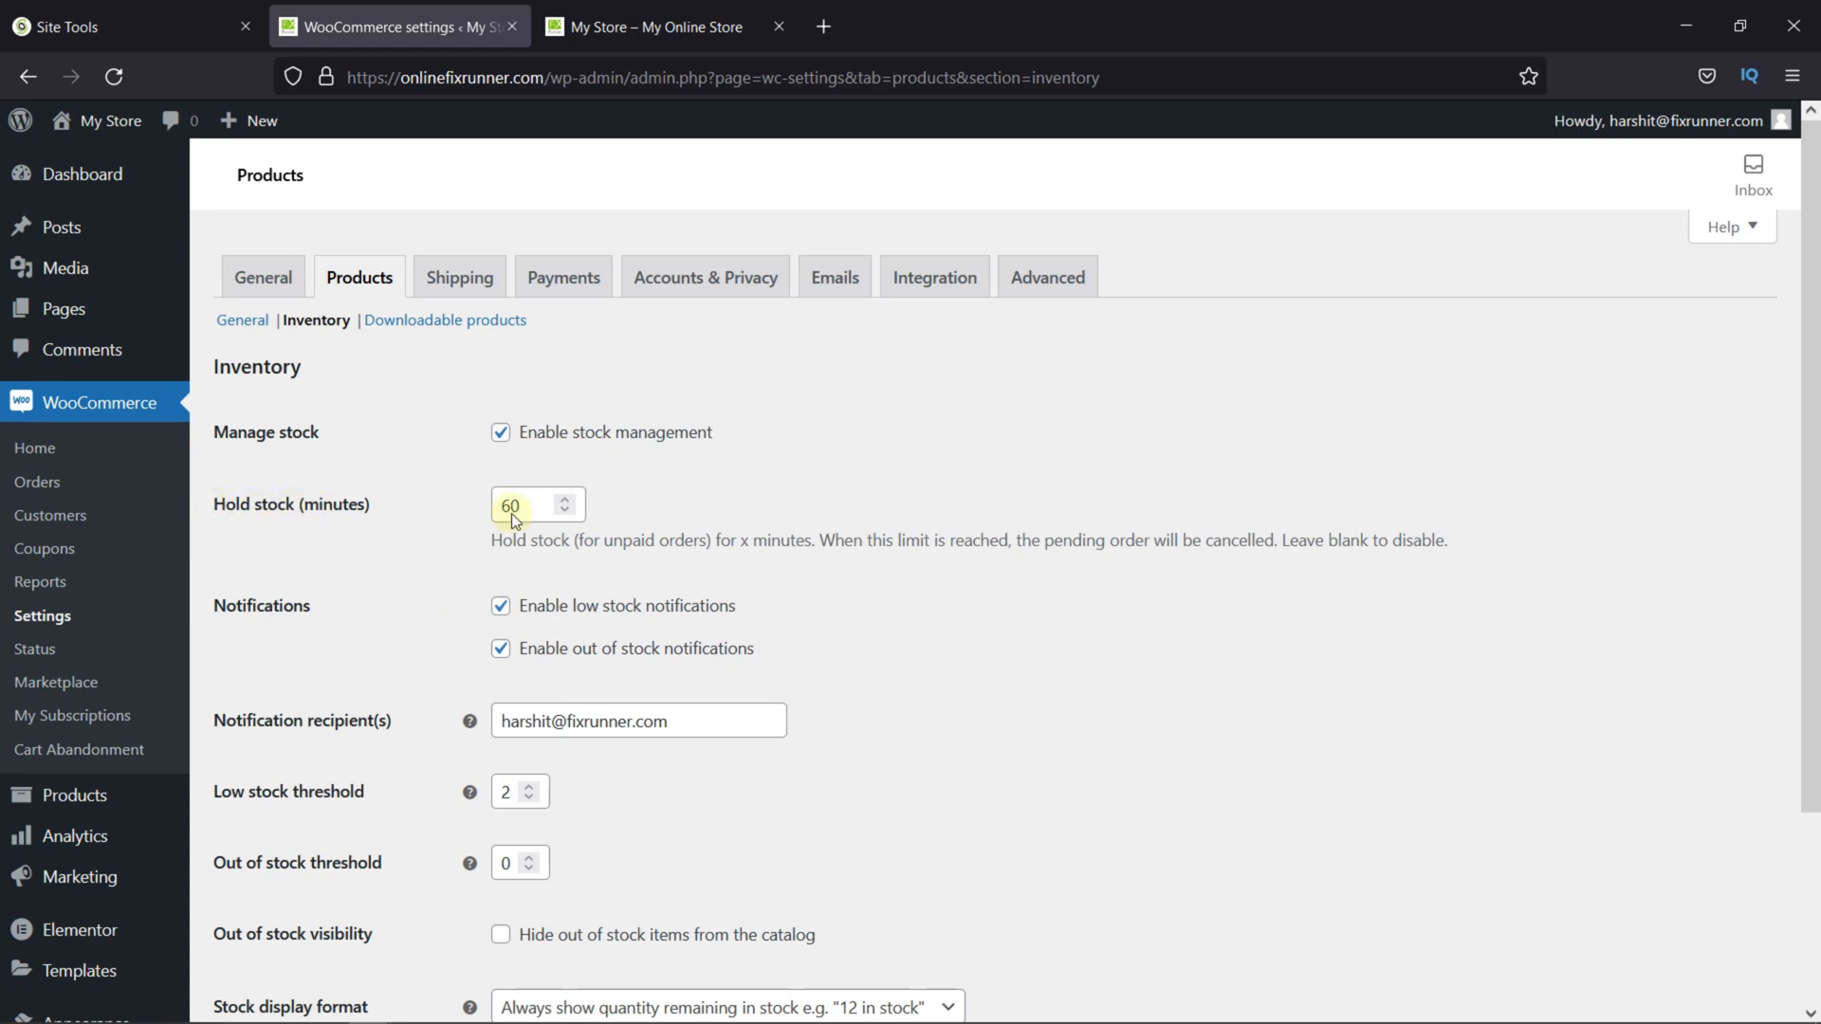
{"action": "scroll", "coordinate": [530, 517], "scroll_direction": "down", "scroll_amount": 1}
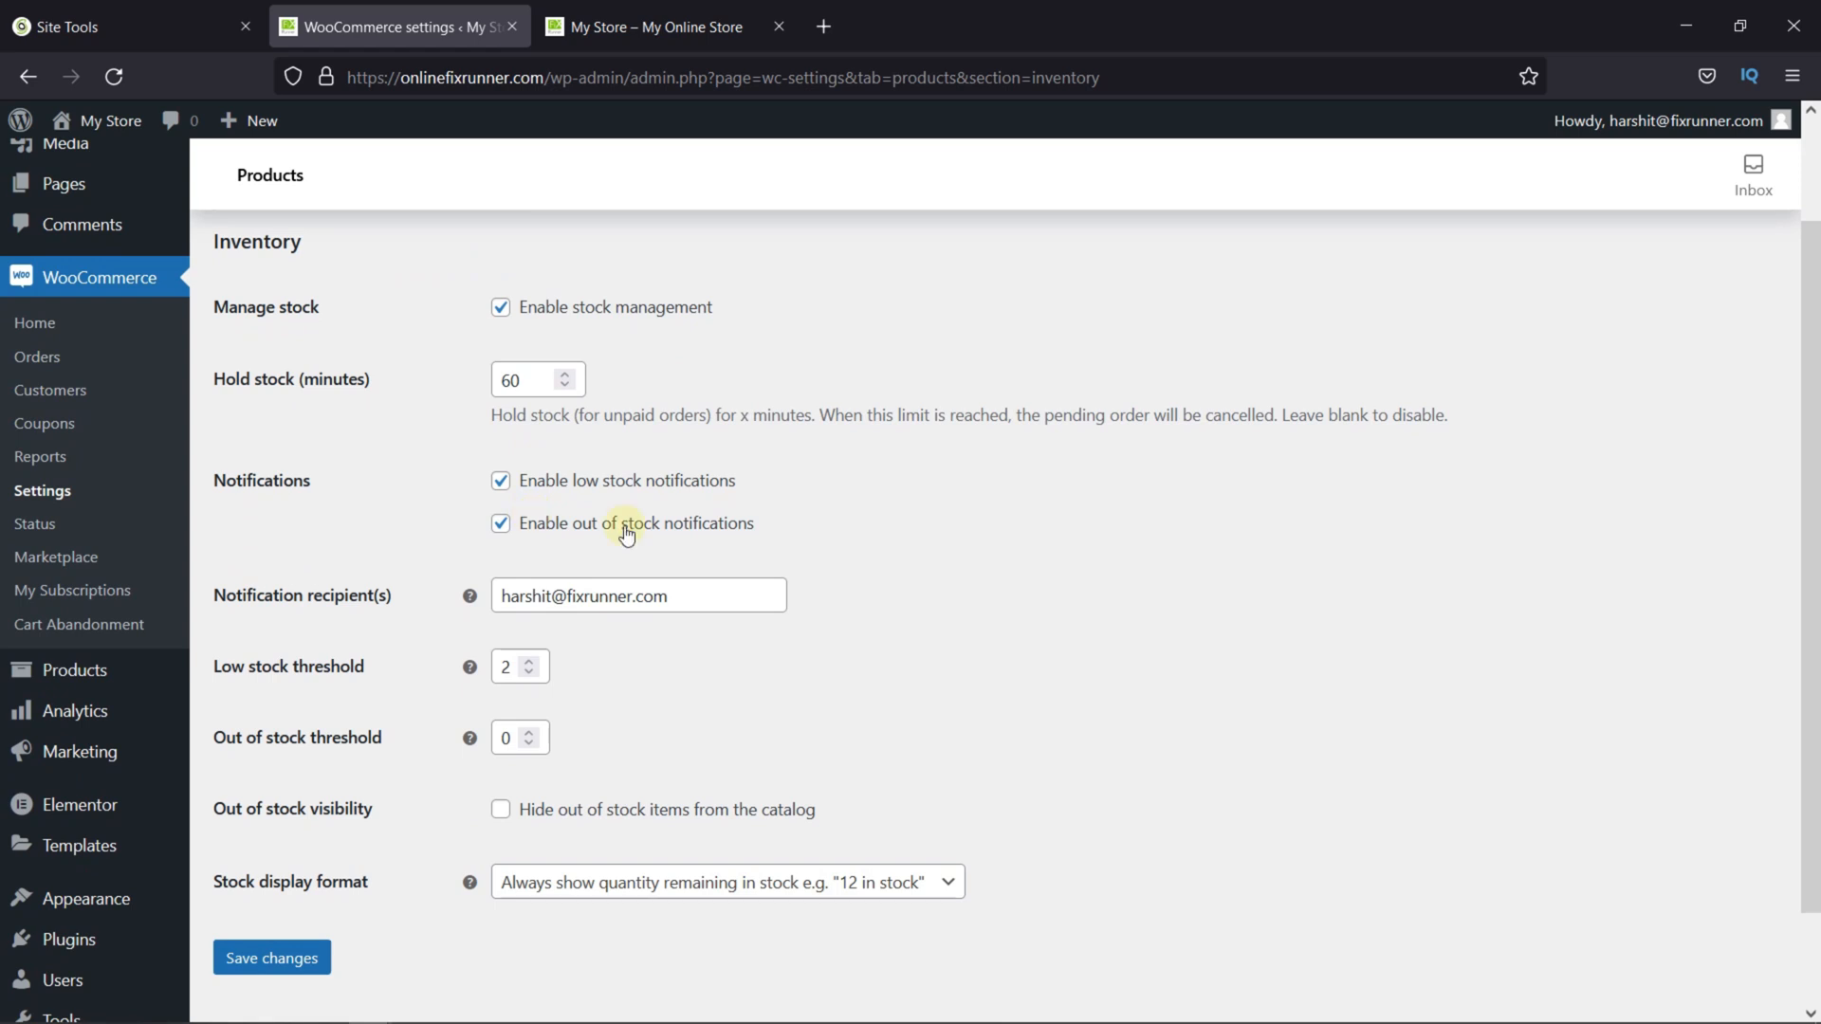
{"action": "scroll", "coordinate": [626, 534], "scroll_direction": "down", "scroll_amount": 1}
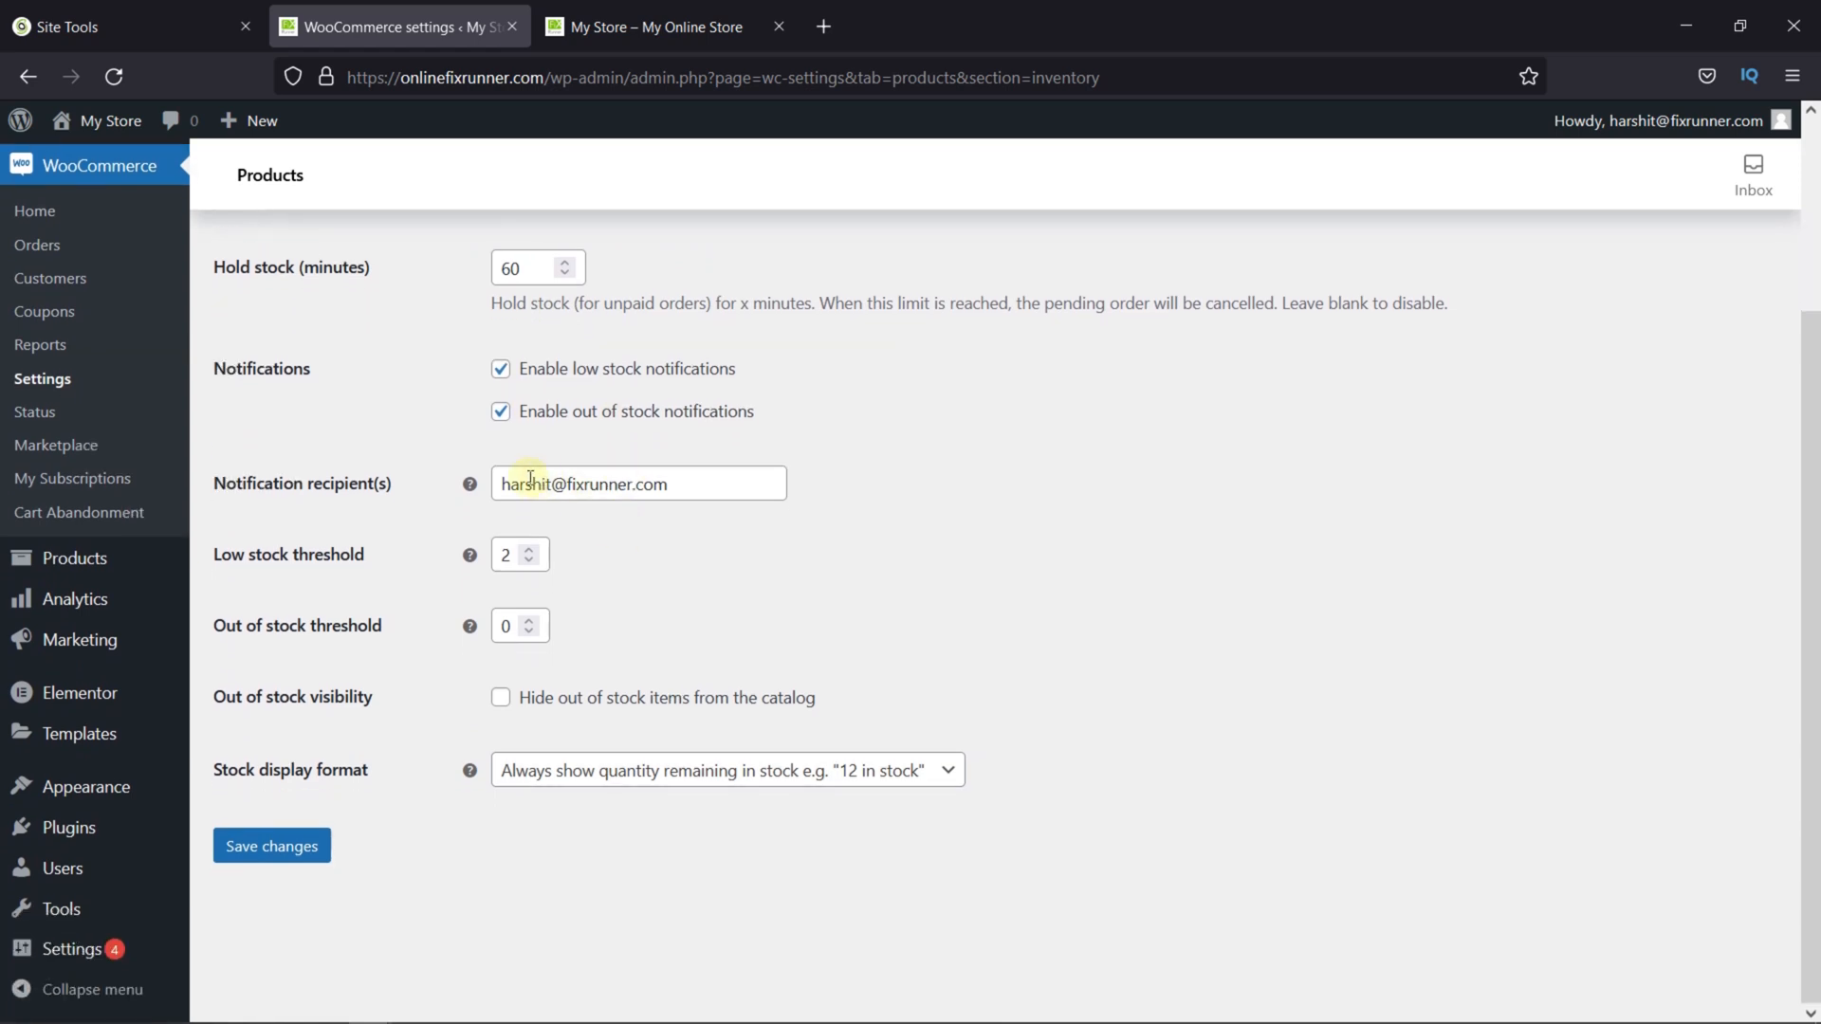
{"action": "left_click", "coordinate": [746, 482]}
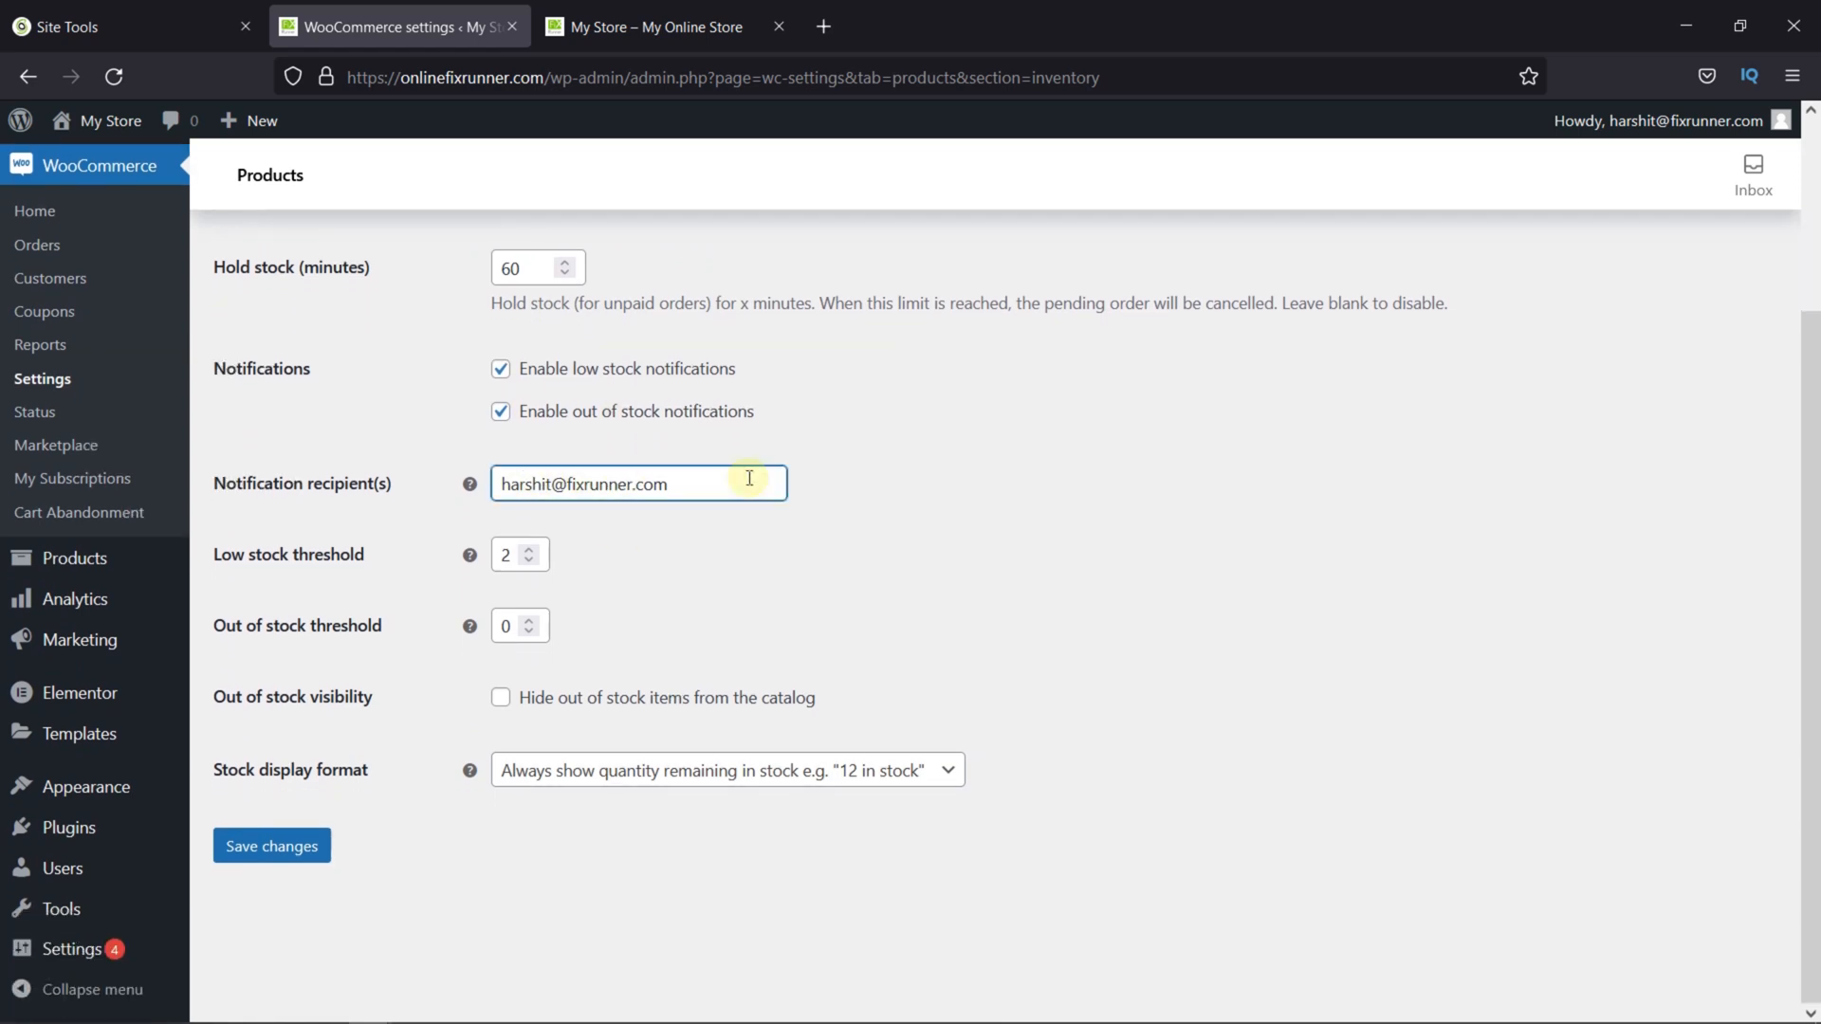
{"action": "left_click", "coordinate": [747, 569]}
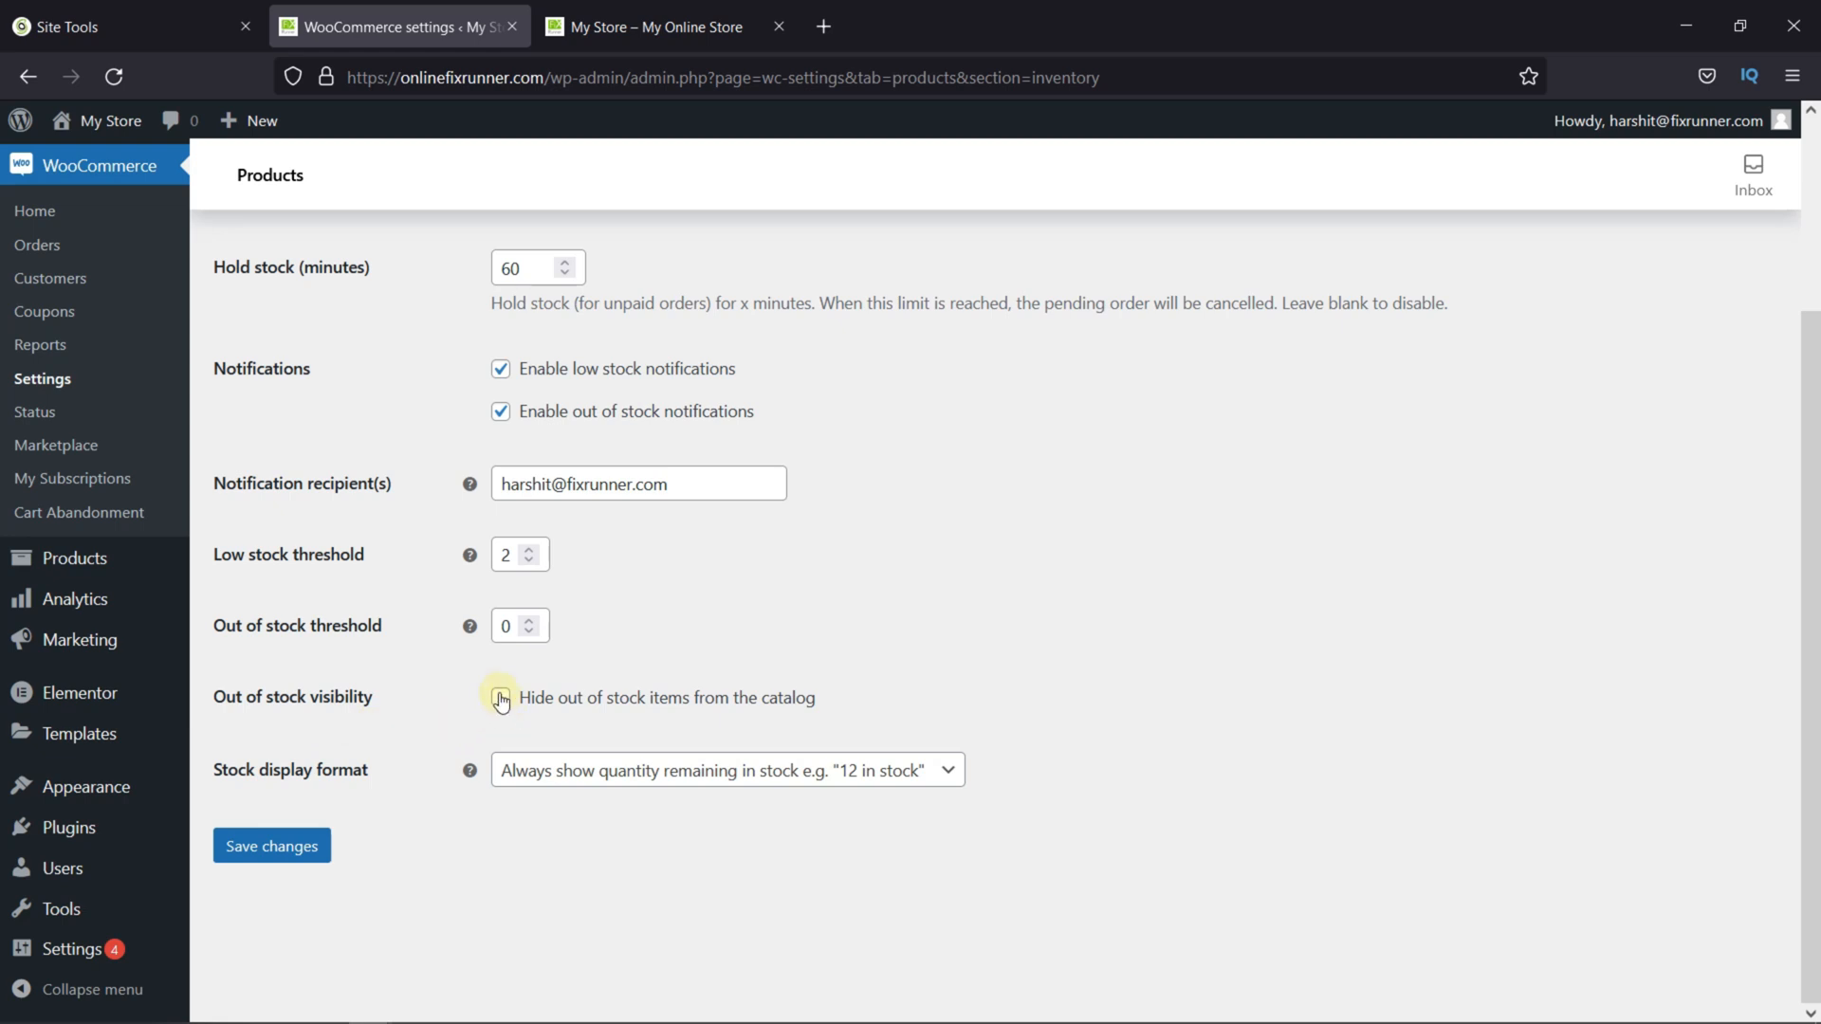
{"action": "left_click", "coordinate": [284, 847]}
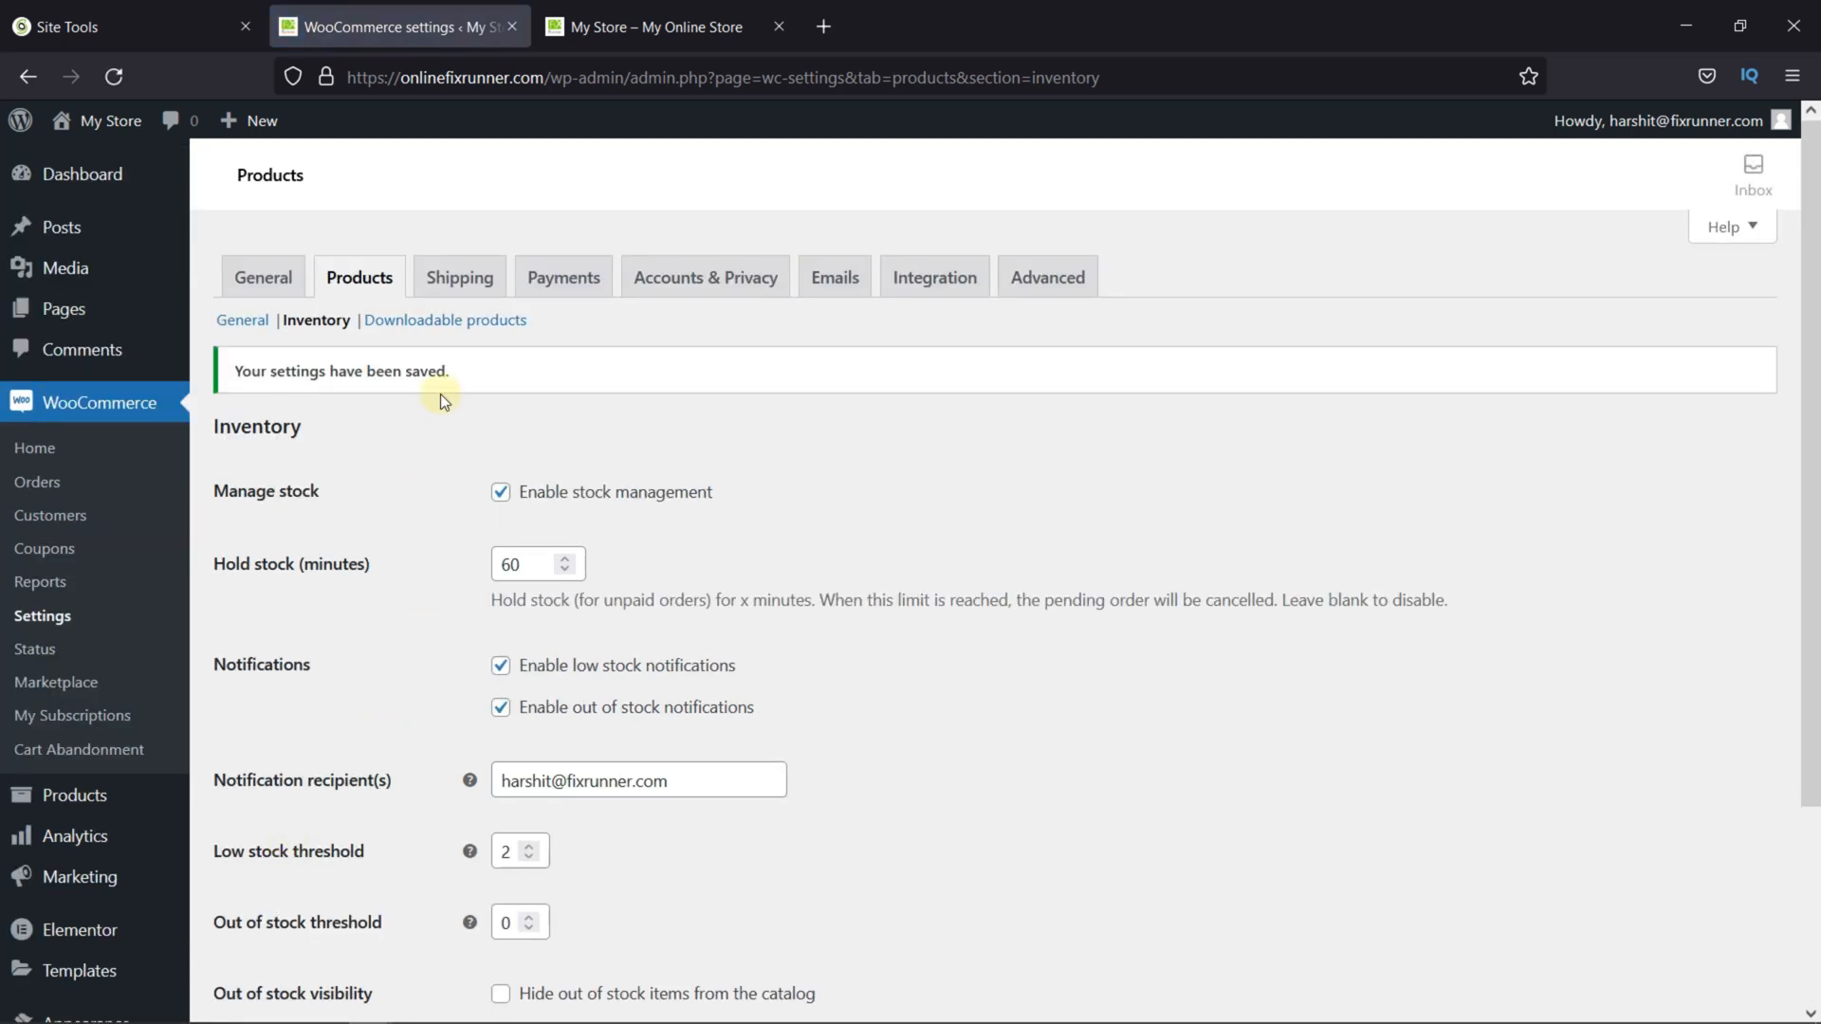
{"action": "left_click", "coordinate": [486, 294]}
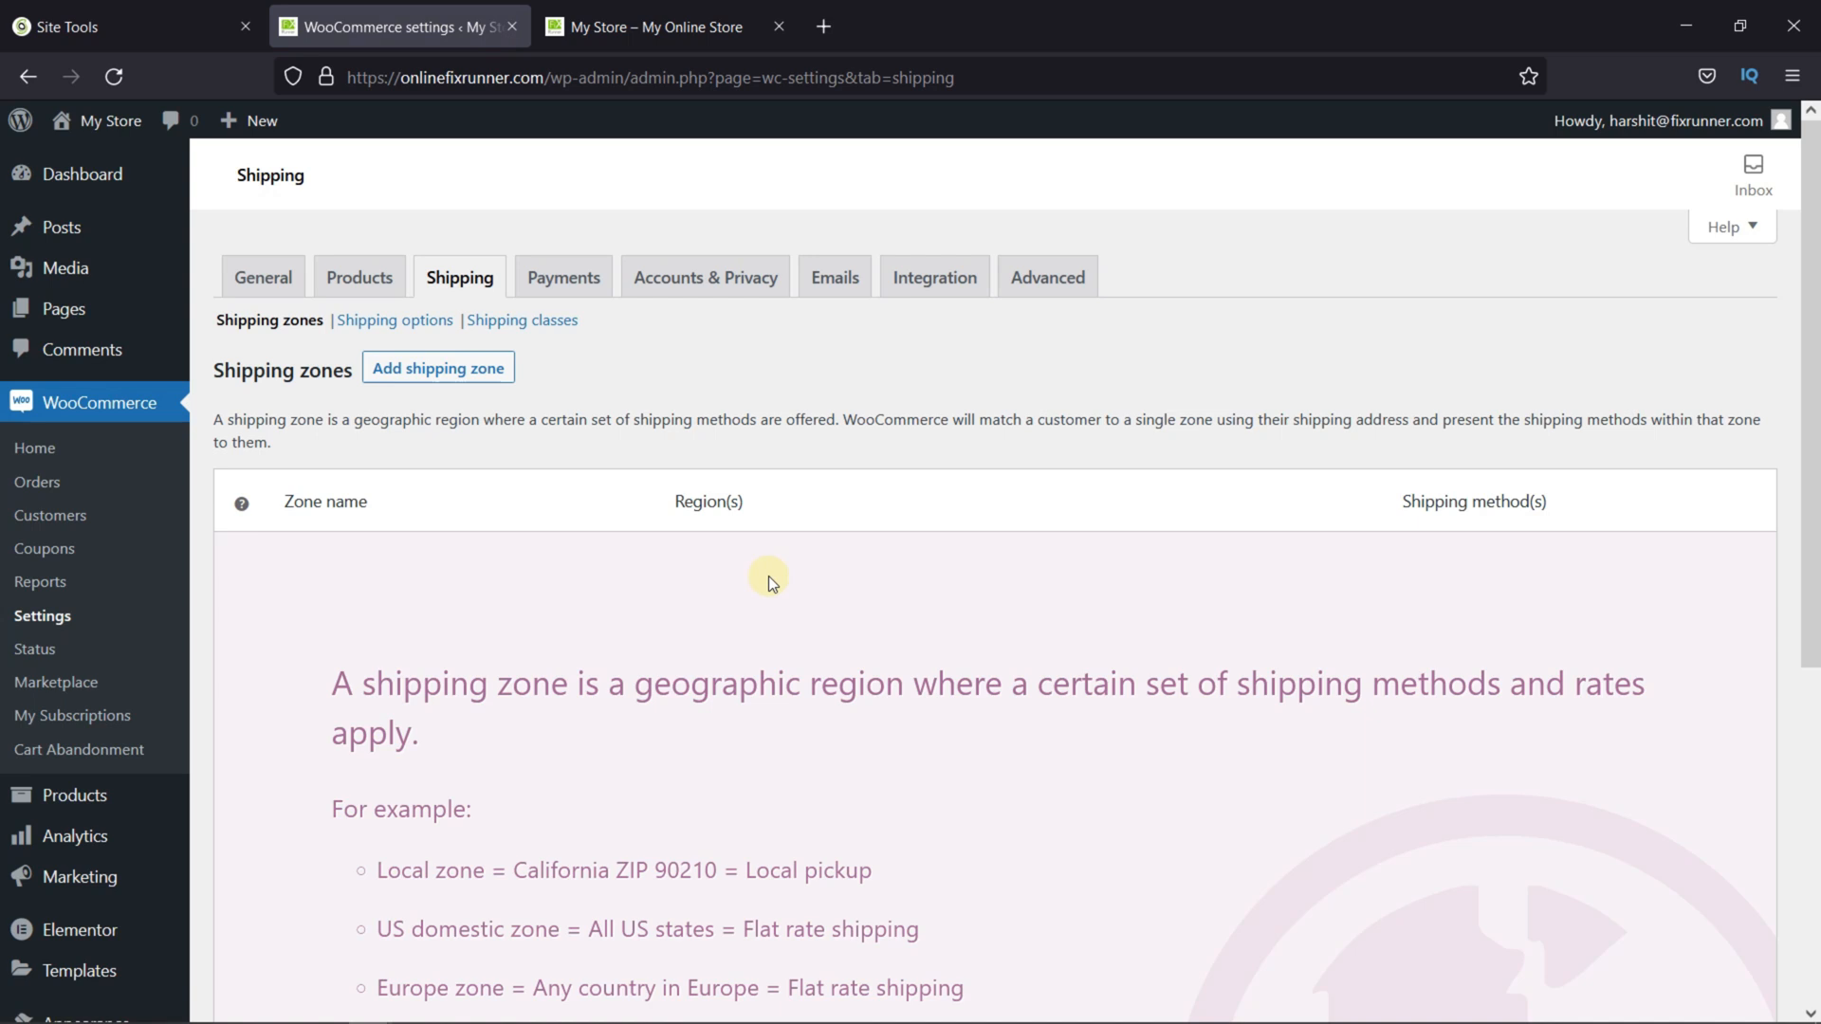
- Create a shipping zone named New York covering New York, United States (US)
{"action": "left_click", "coordinate": [418, 370]}
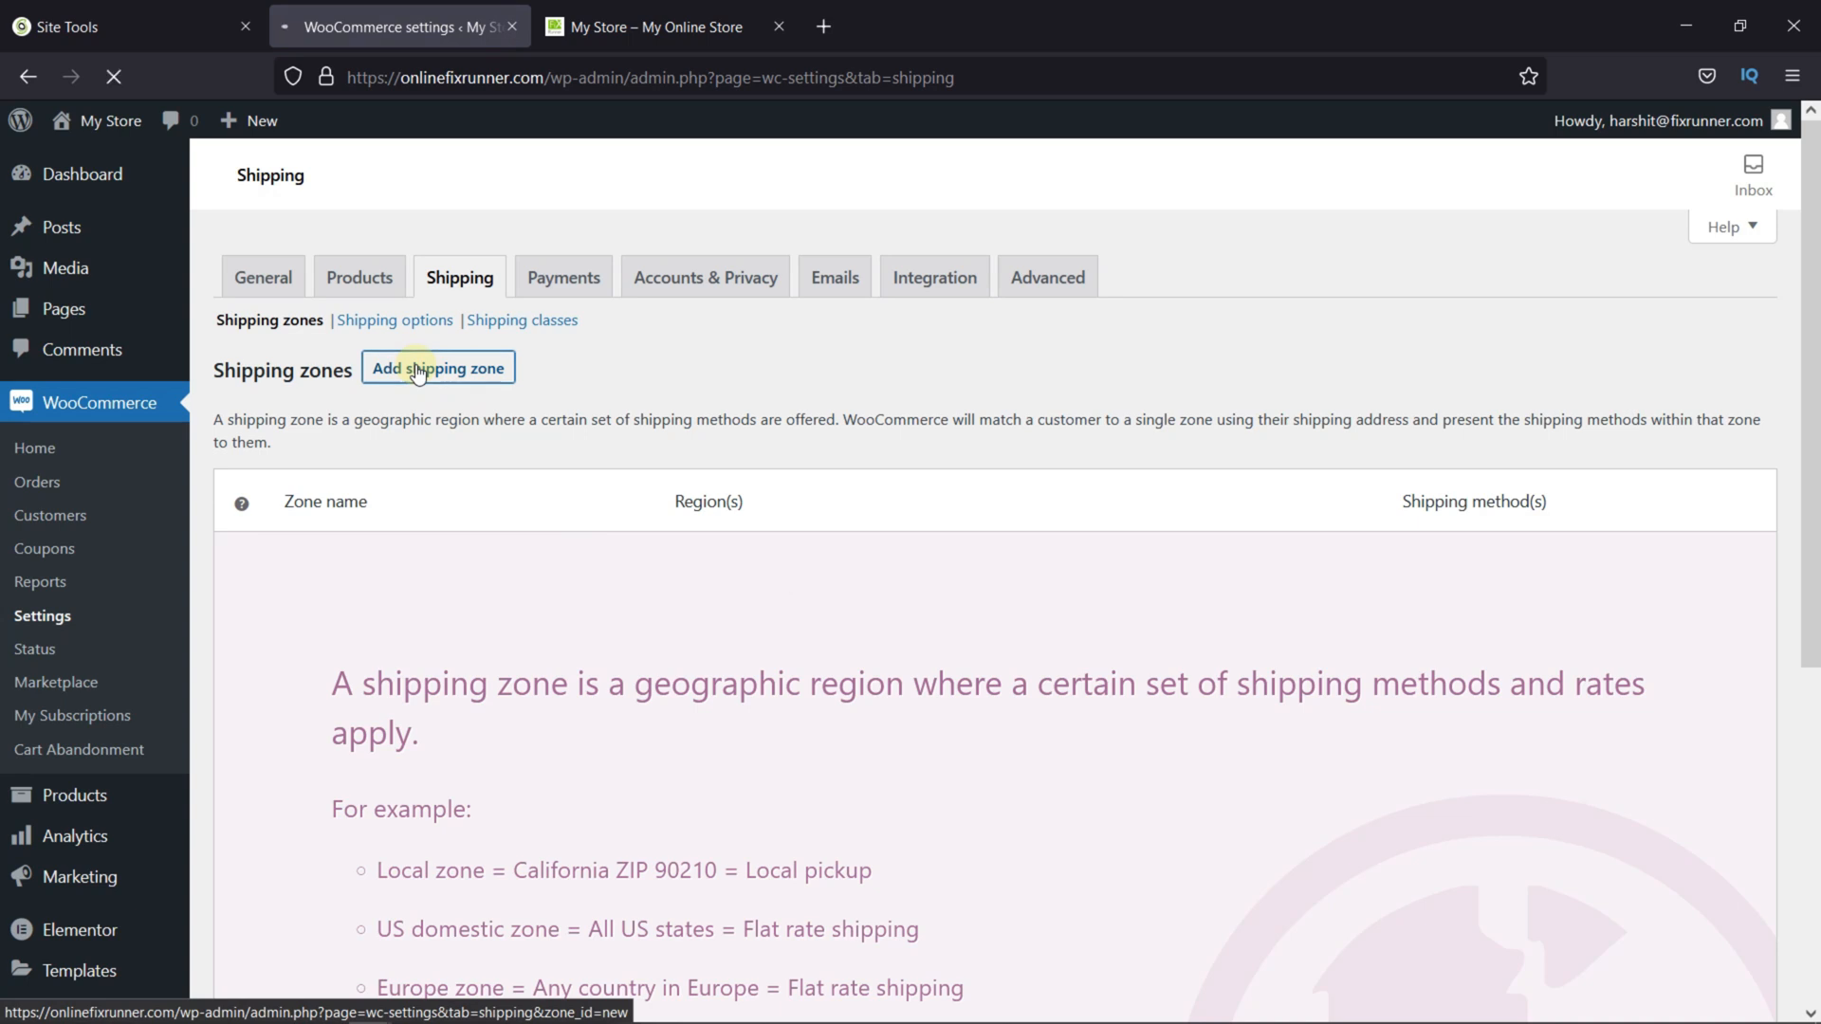
{"action": "left_click", "coordinate": [617, 444]}
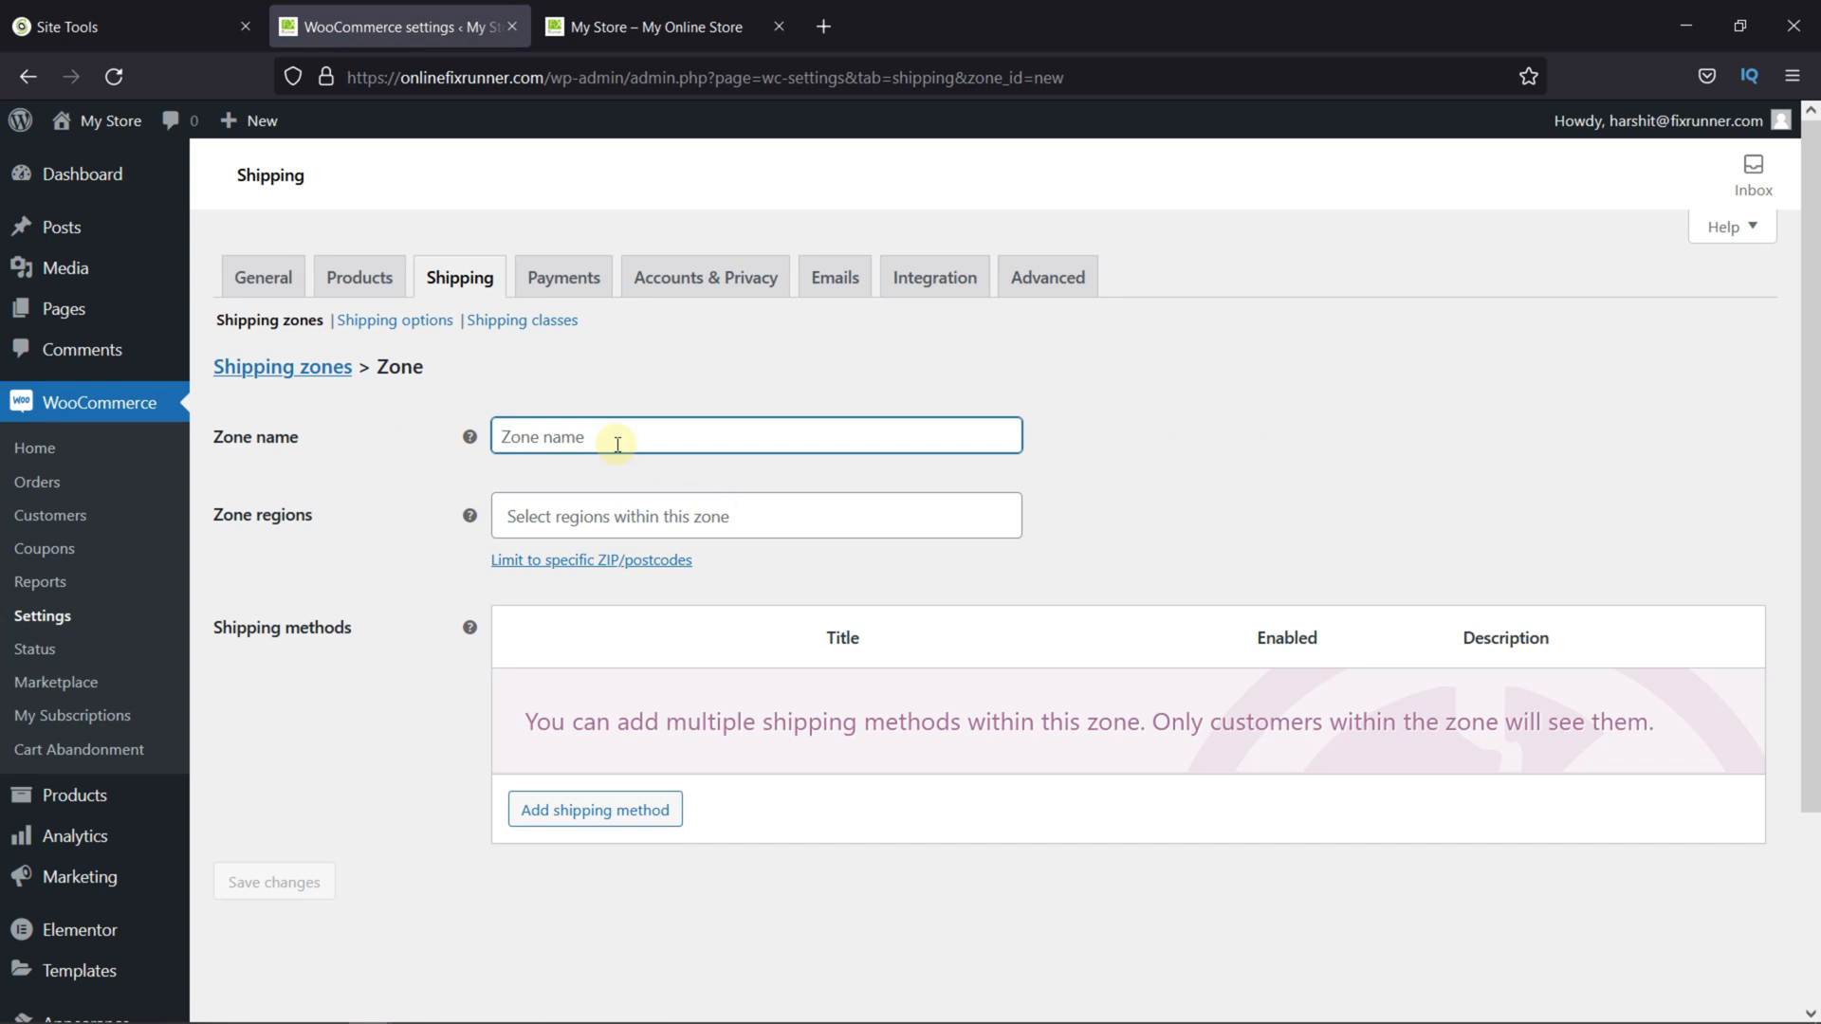
{"action": "type", "text": "New York"}
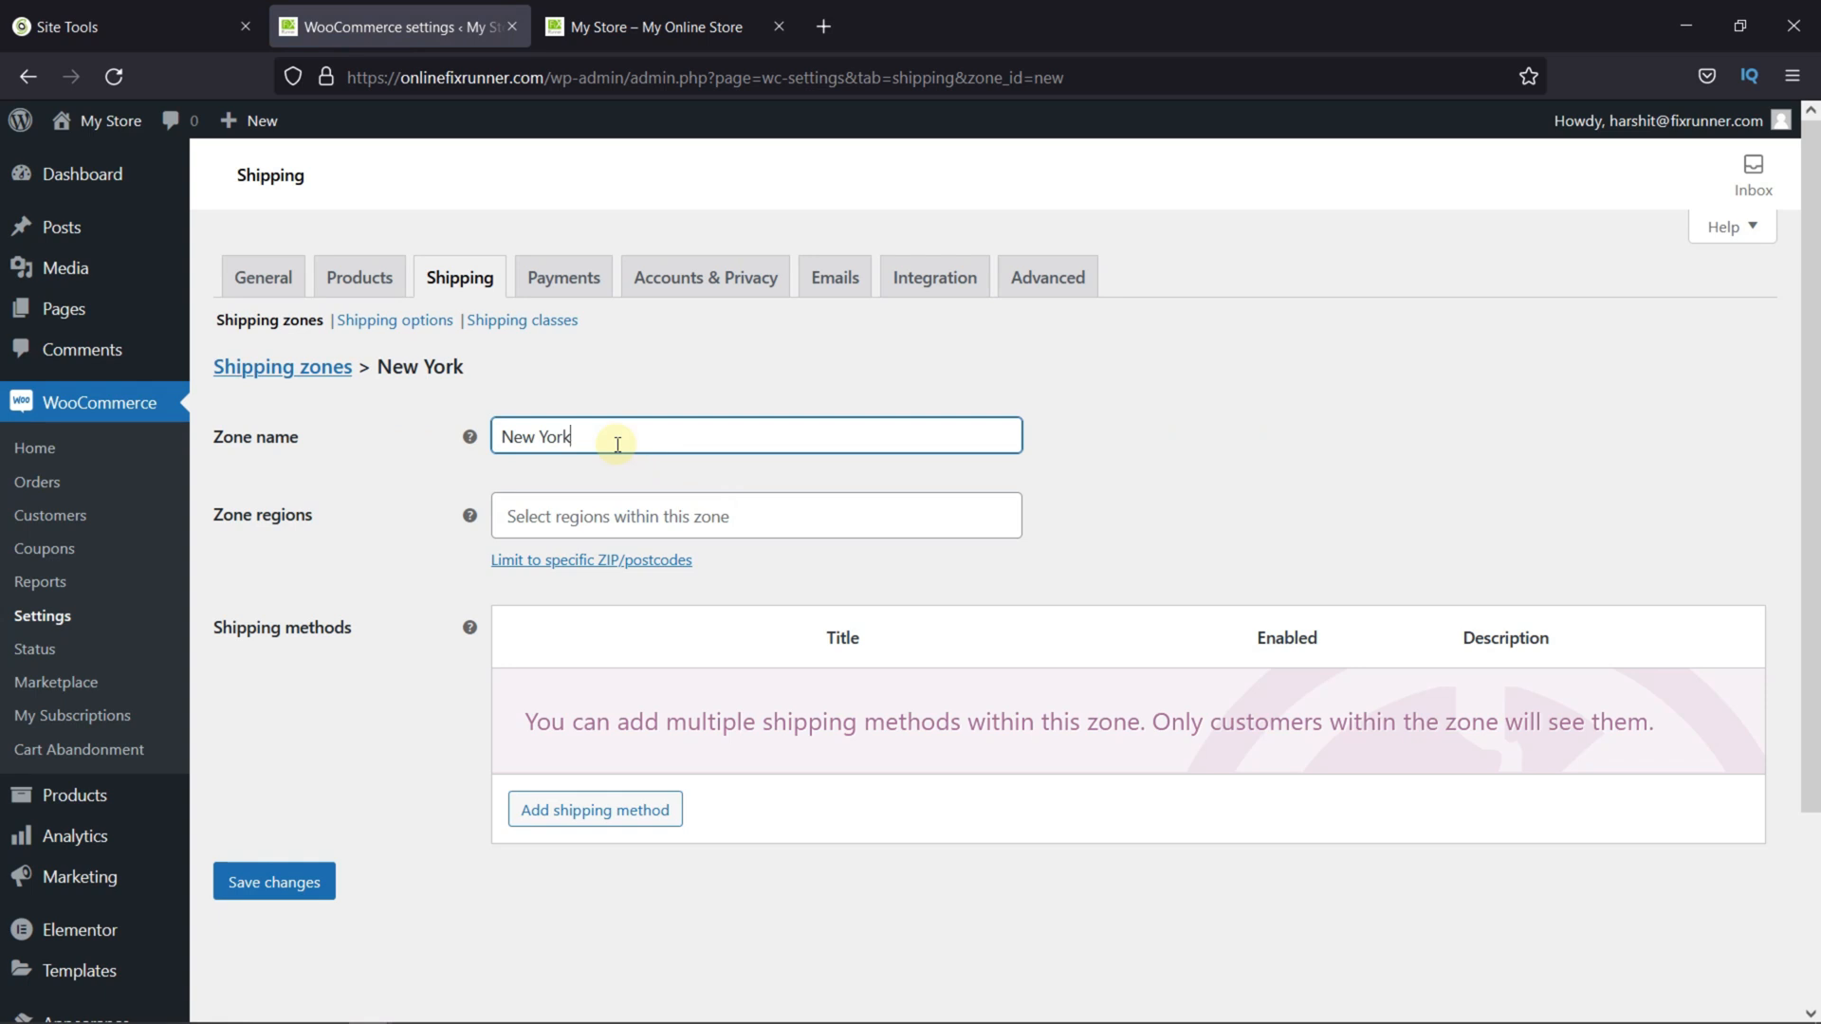
{"action": "left_click", "coordinate": [555, 519]}
{"action": "left_click", "coordinate": [519, 513]}
{"action": "type", "text": "new york"}
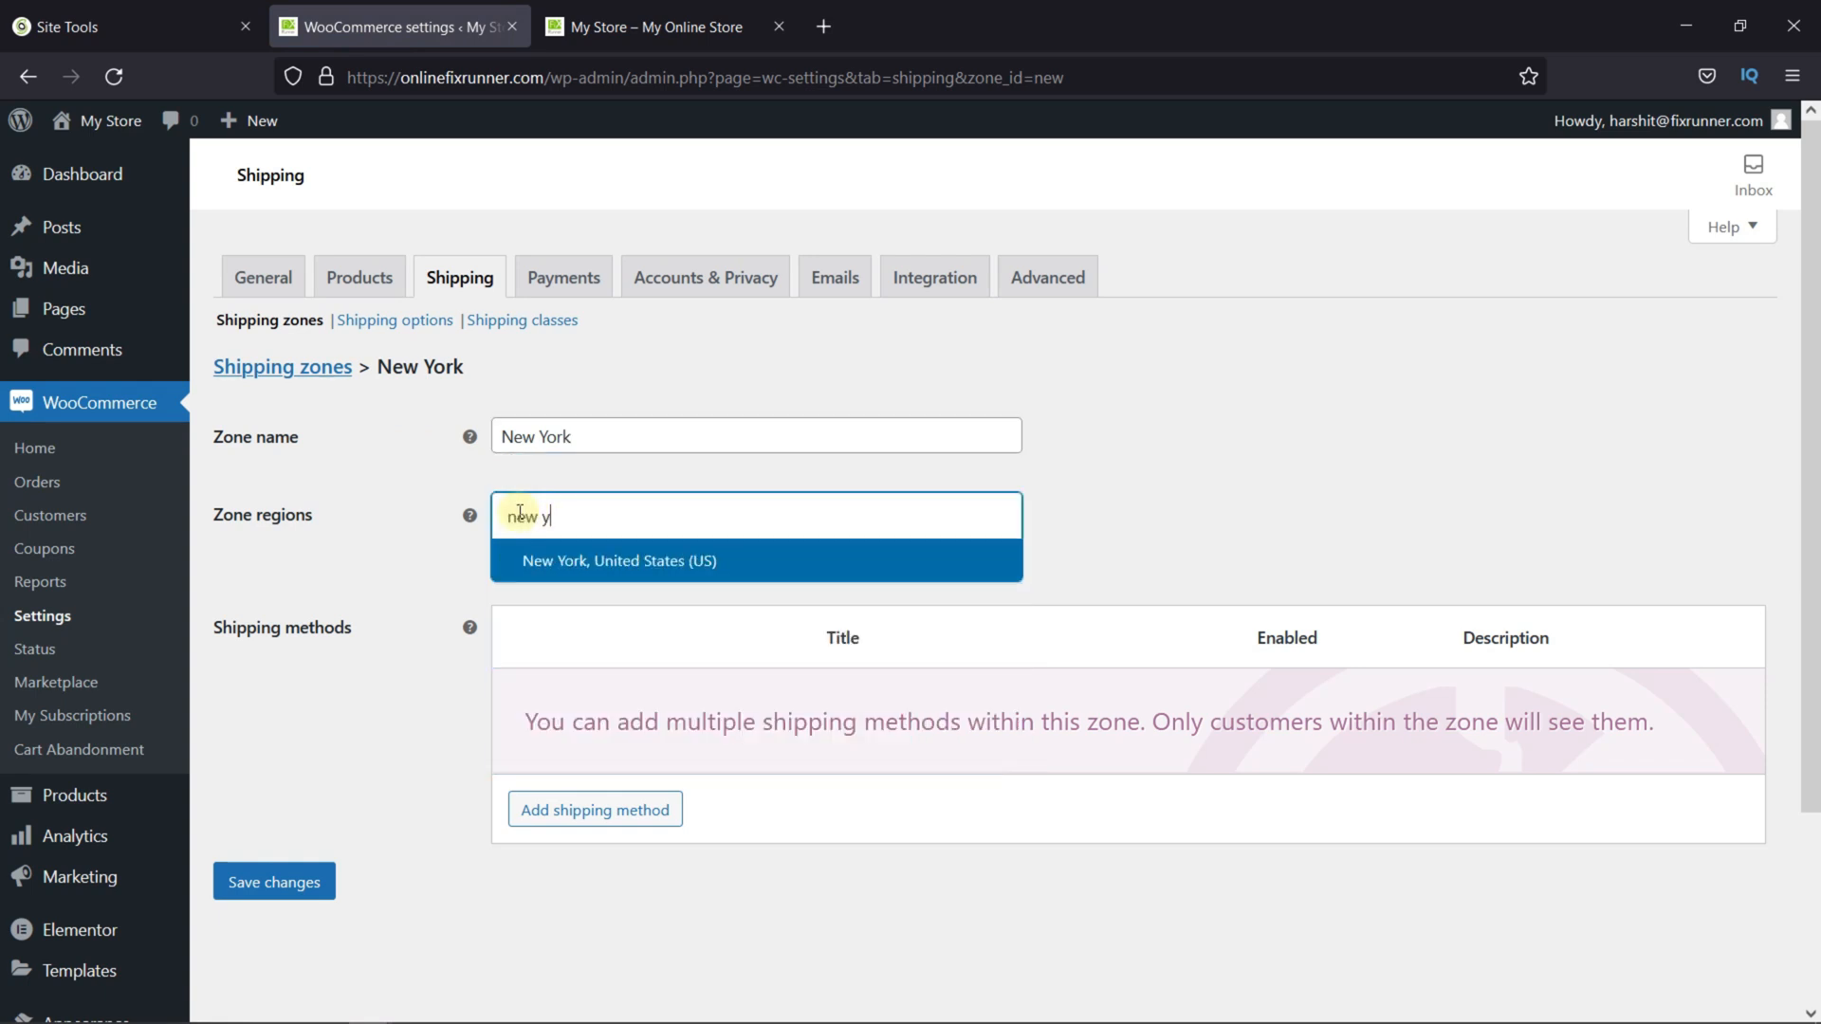
{"action": "key", "text": "Return"}
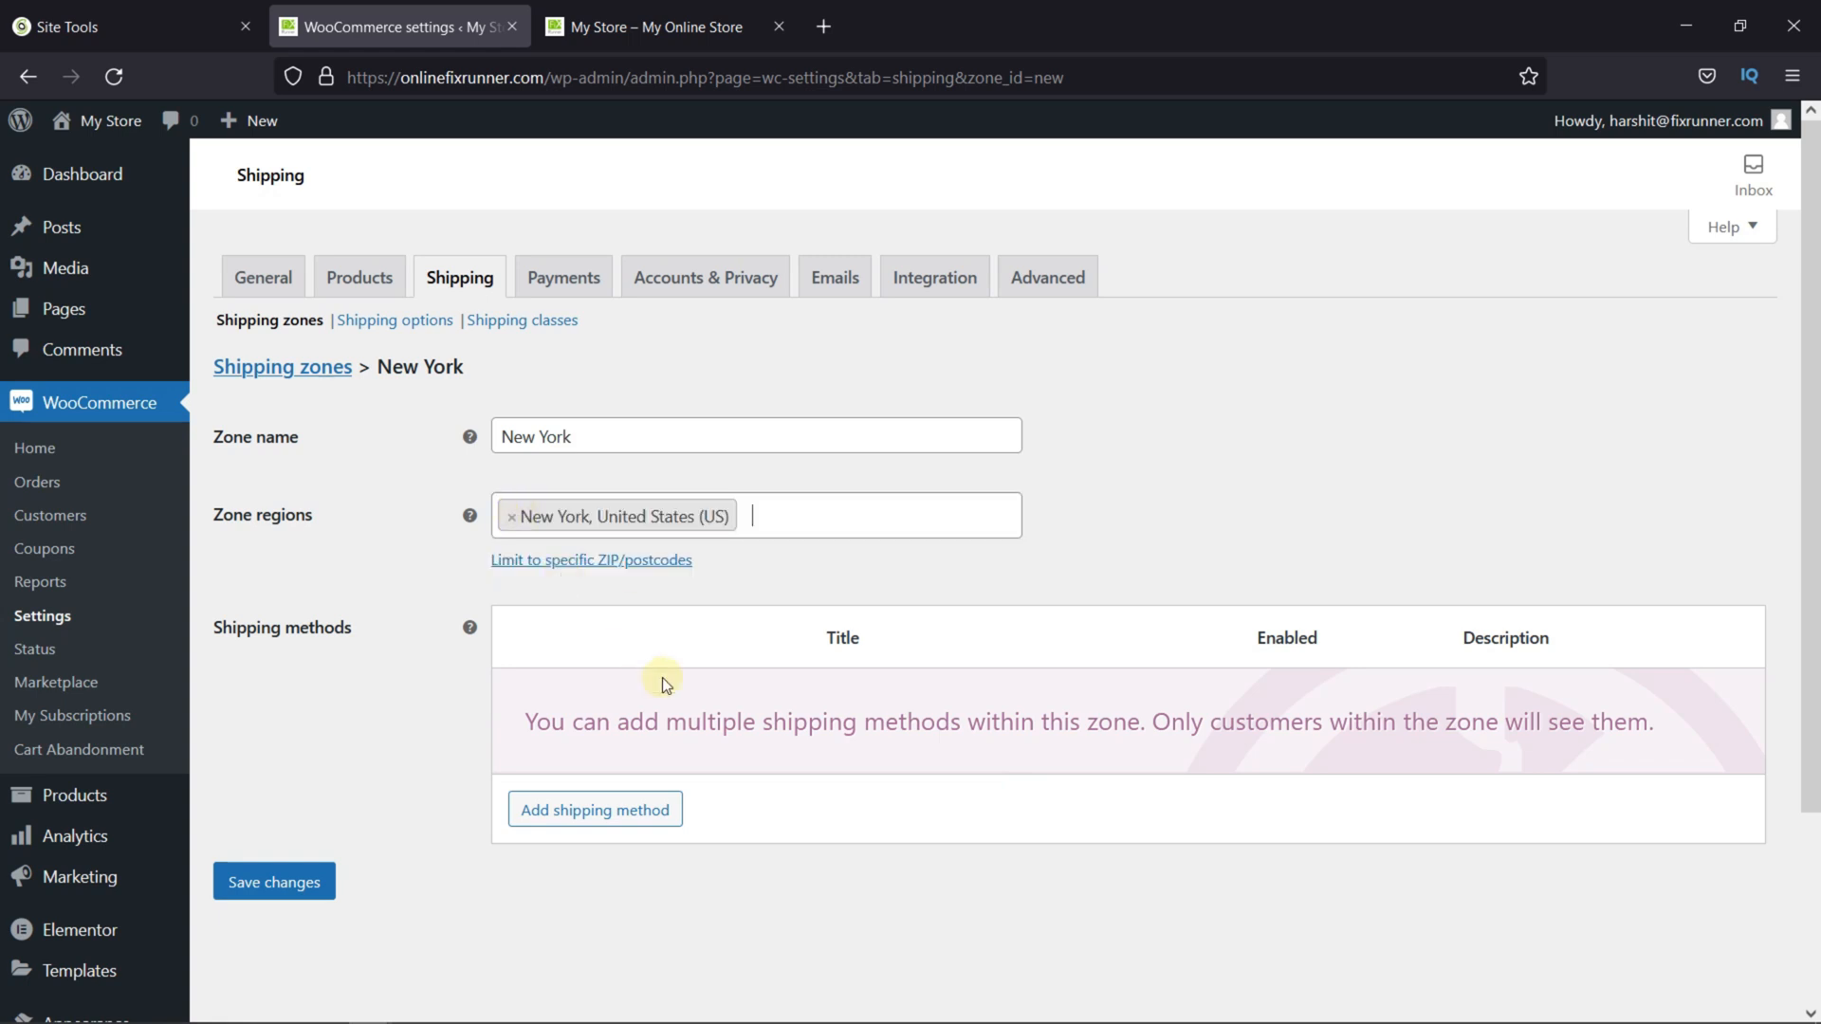
- Add a Flat rate shipping method to the New York zone
{"action": "left_click", "coordinate": [599, 818]}
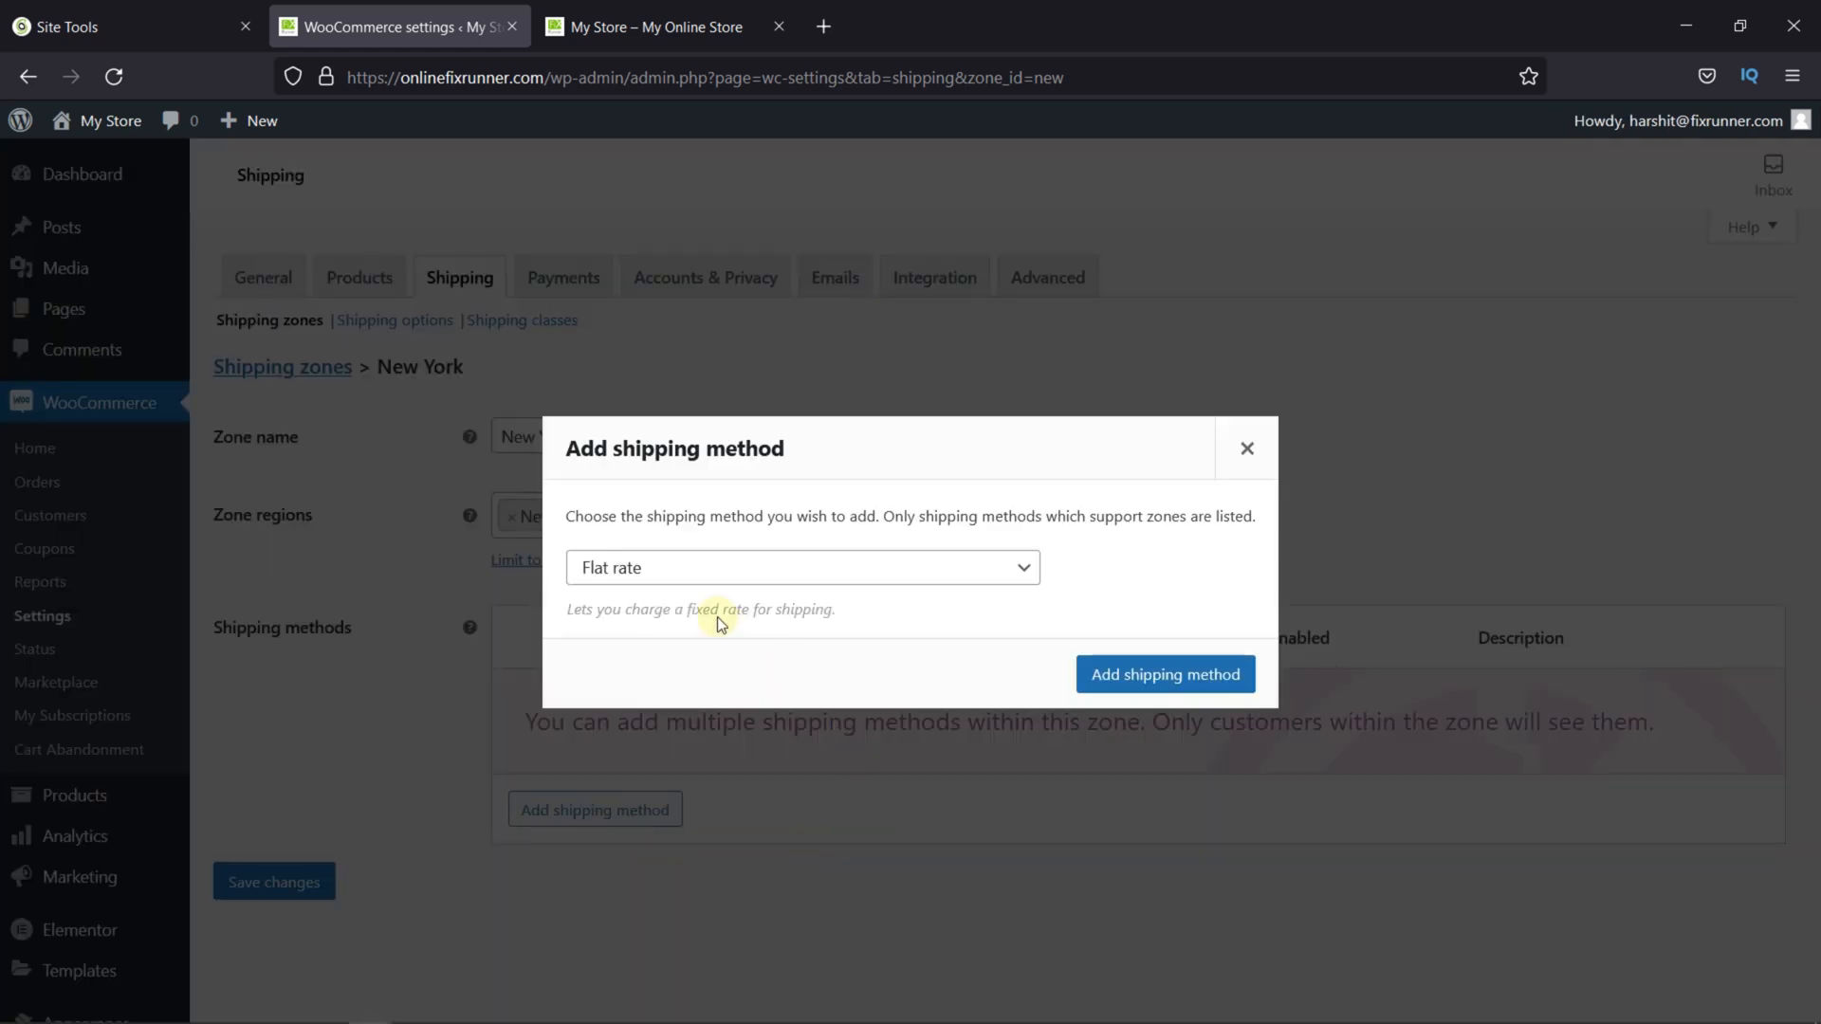
{"action": "left_click", "coordinate": [1148, 674]}
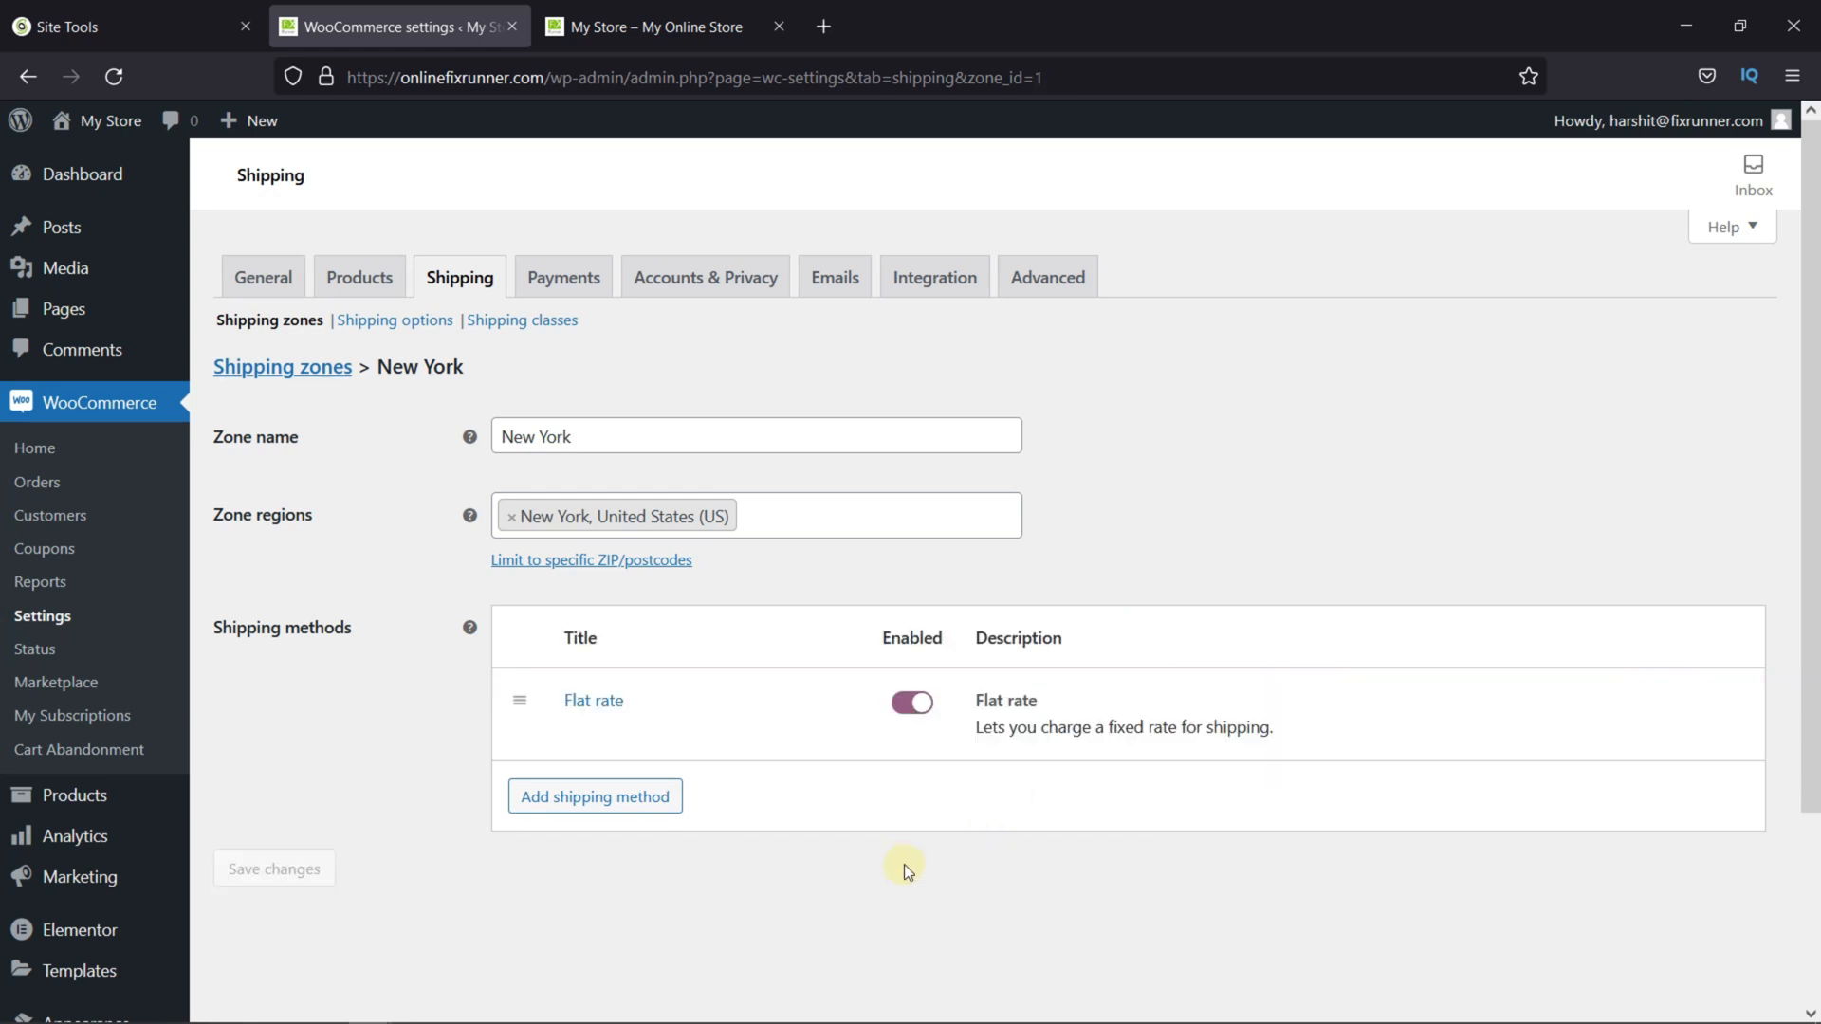
{"action": "mouse_move", "coordinate": [630, 703]}
{"action": "left_click", "coordinate": [579, 735]}
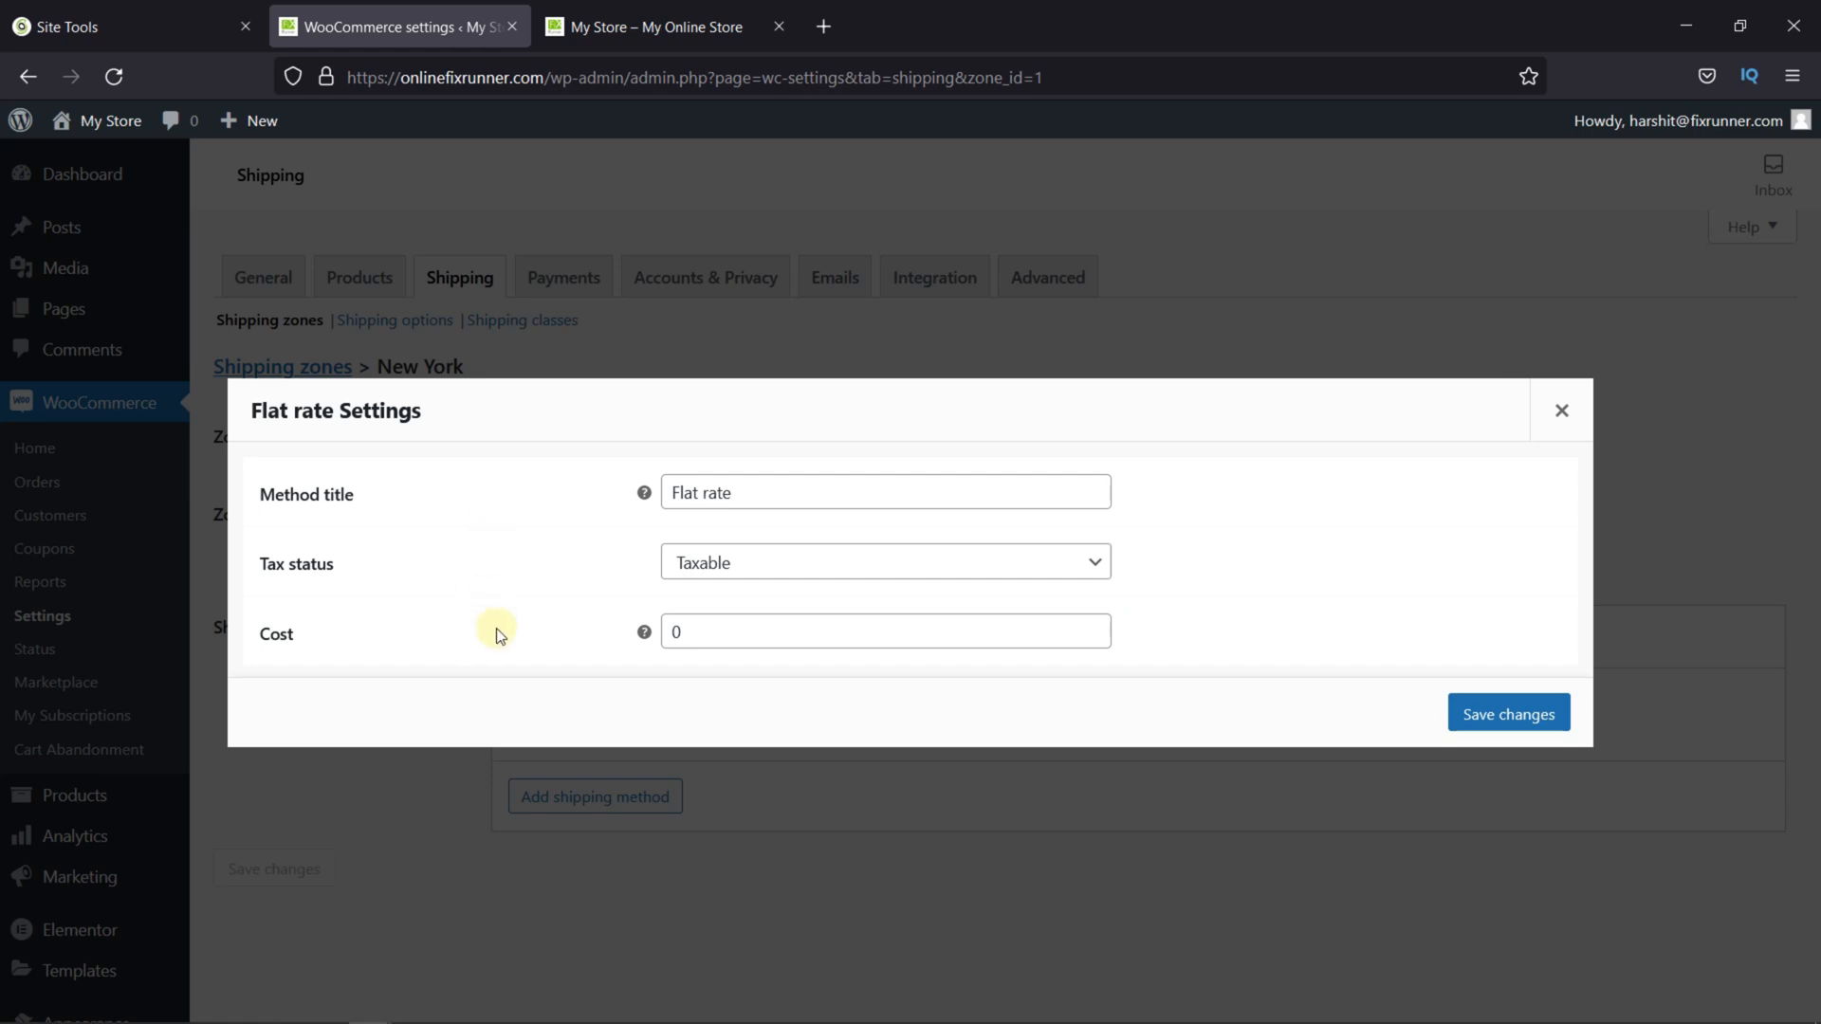
- Set the Flat rate to Taxable with cost 10 * [qty], save, and return to the zones list
{"action": "left_click", "coordinate": [866, 558]}
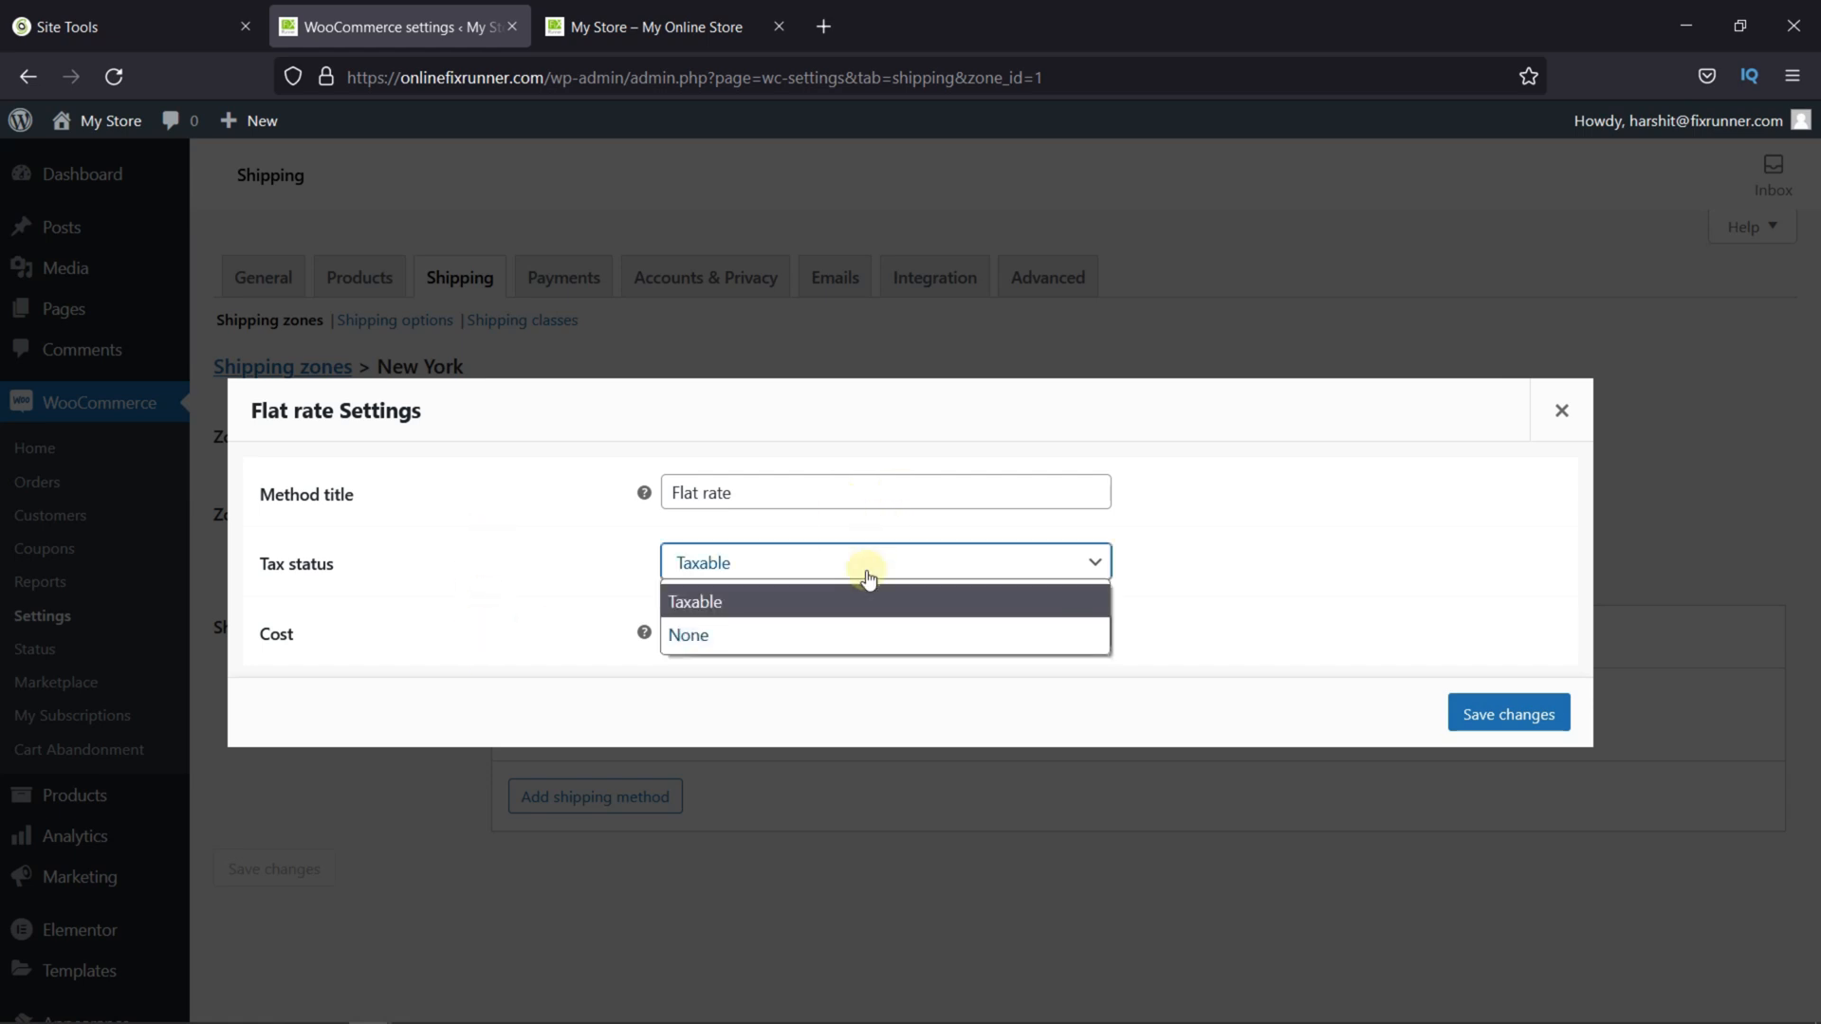
{"action": "left_click", "coordinate": [1023, 599]}
{"action": "left_click", "coordinate": [752, 641]}
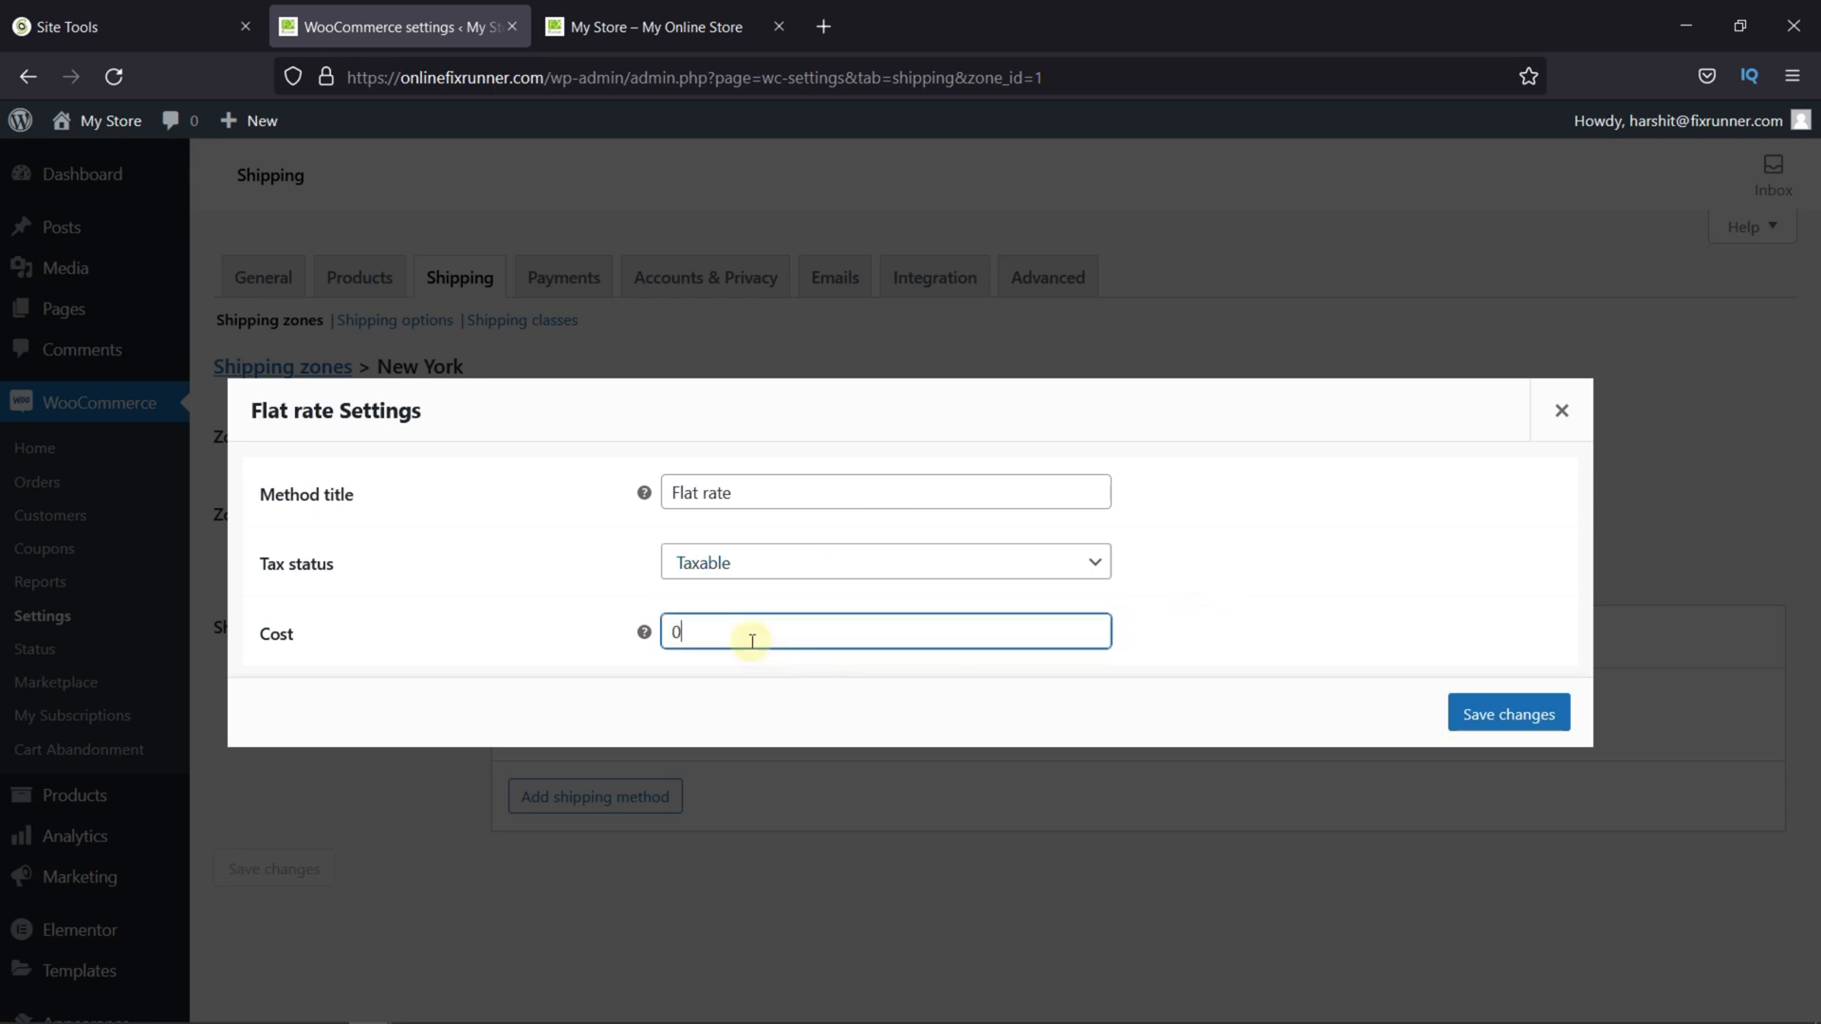
{"action": "key", "text": "BackSpace"}
{"action": "type", "text": "10"}
{"action": "left_click", "coordinate": [747, 661]}
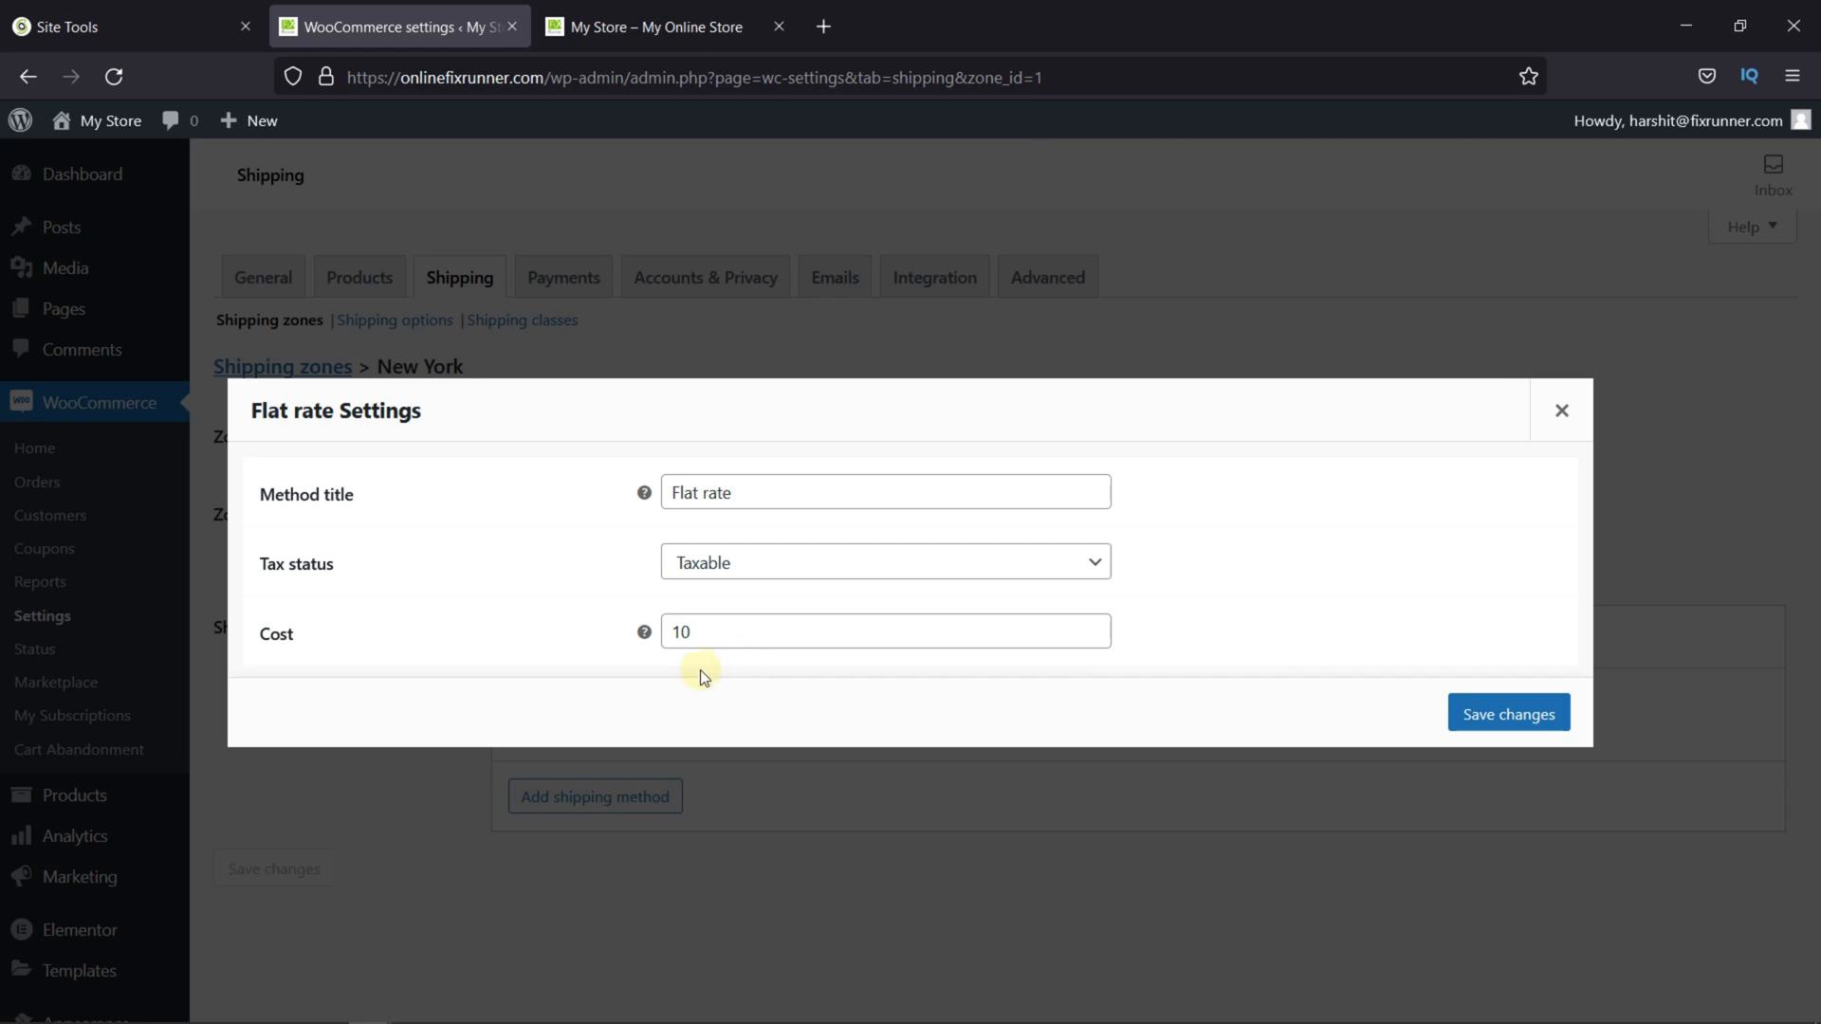
{"action": "mouse_move", "coordinate": [650, 641]}
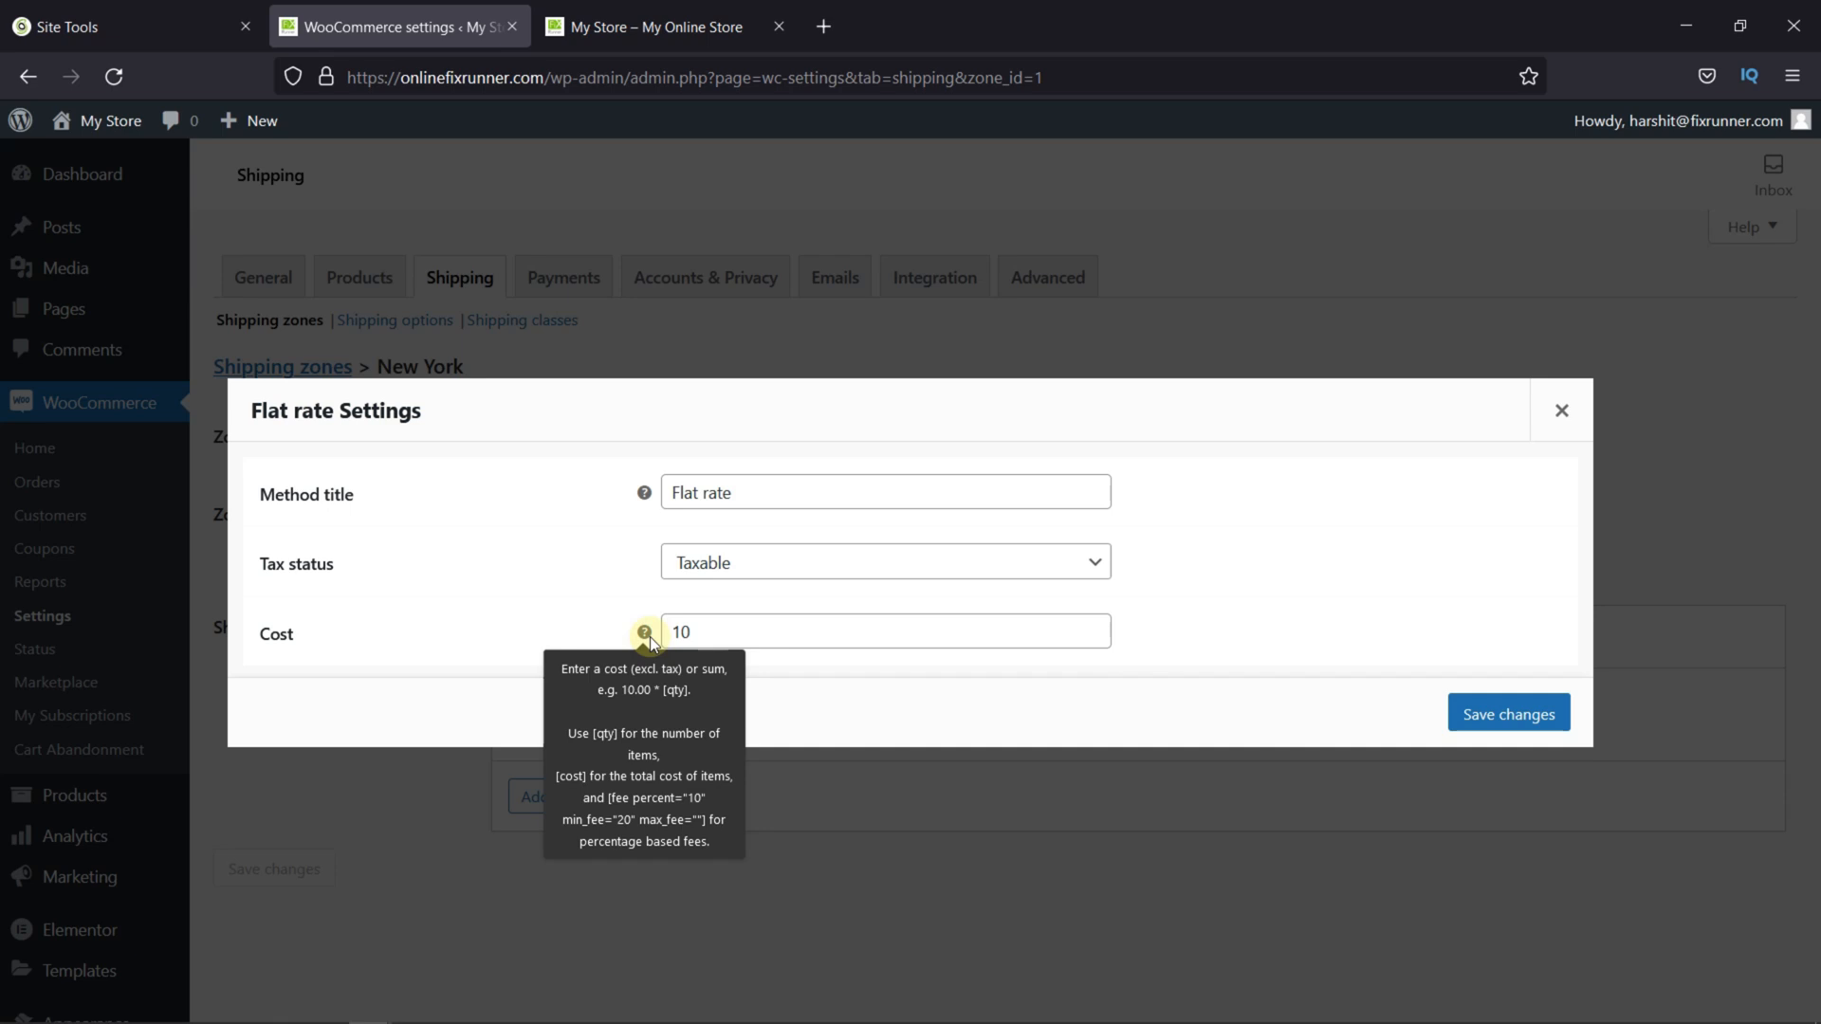
{"action": "left_click", "coordinate": [764, 617]}
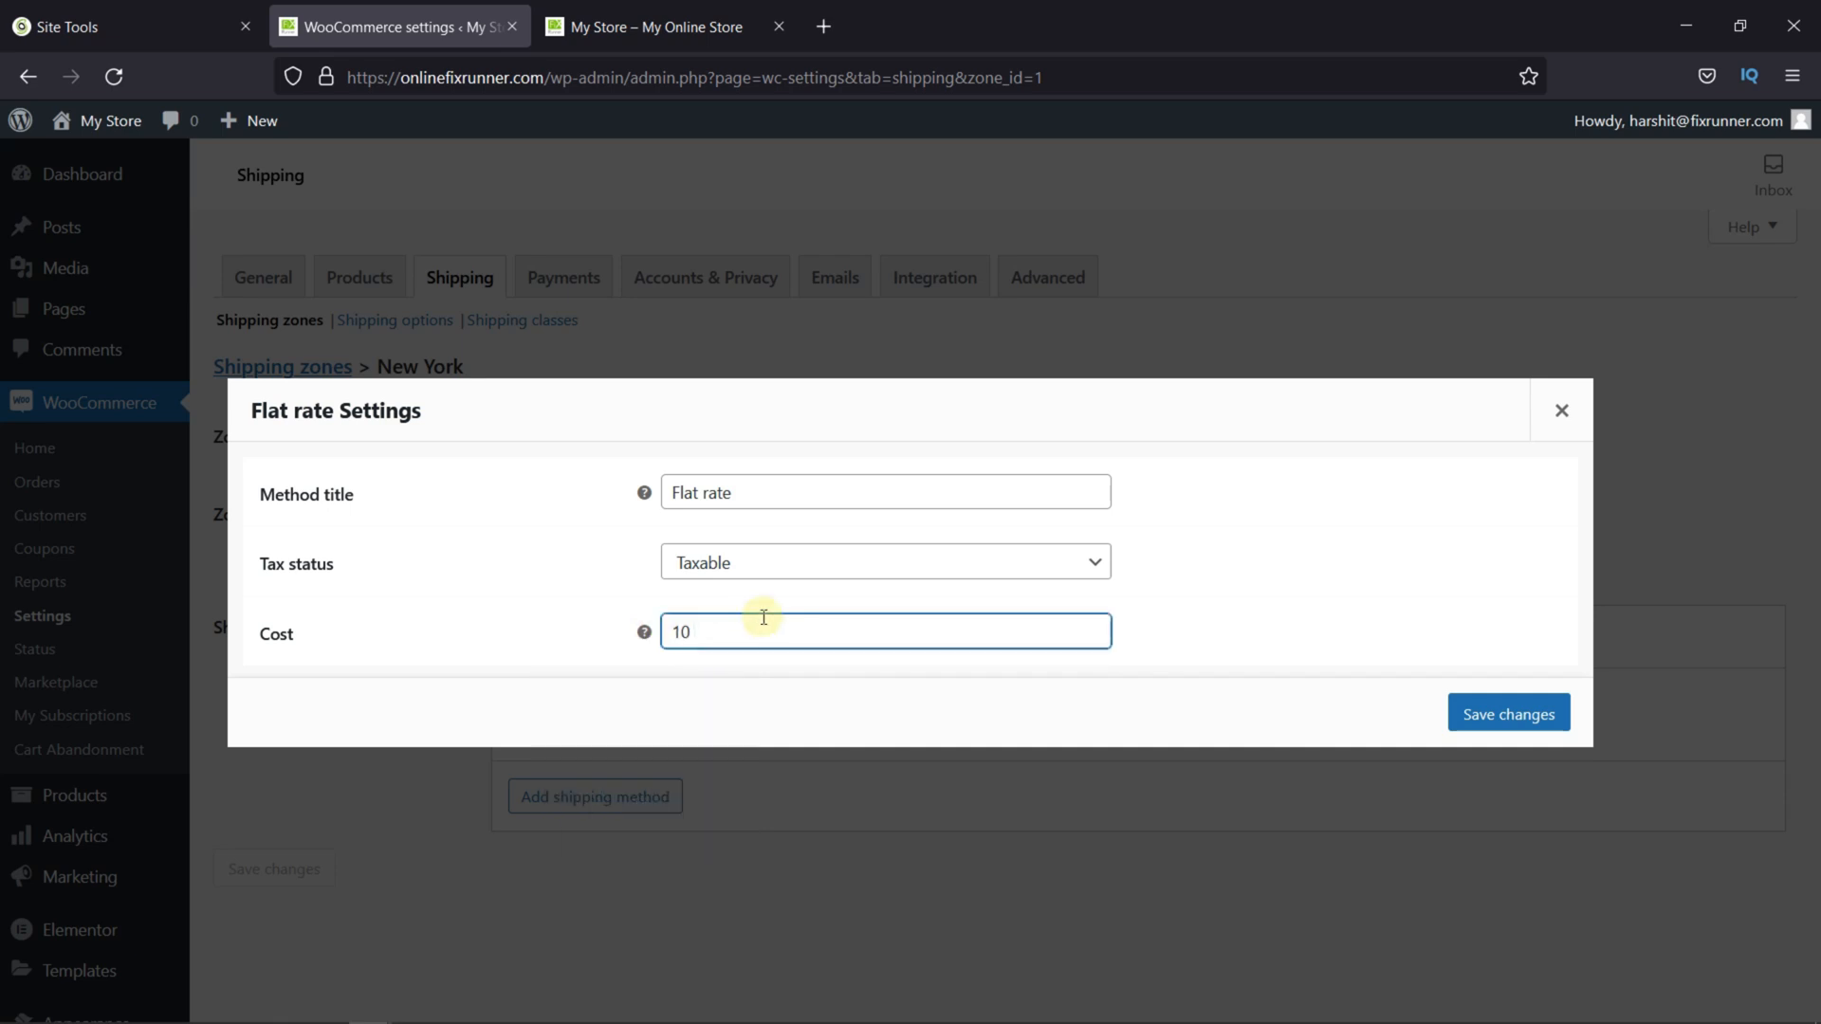
{"action": "type", "text": "* [qty]"}
{"action": "left_click", "coordinate": [819, 700]}
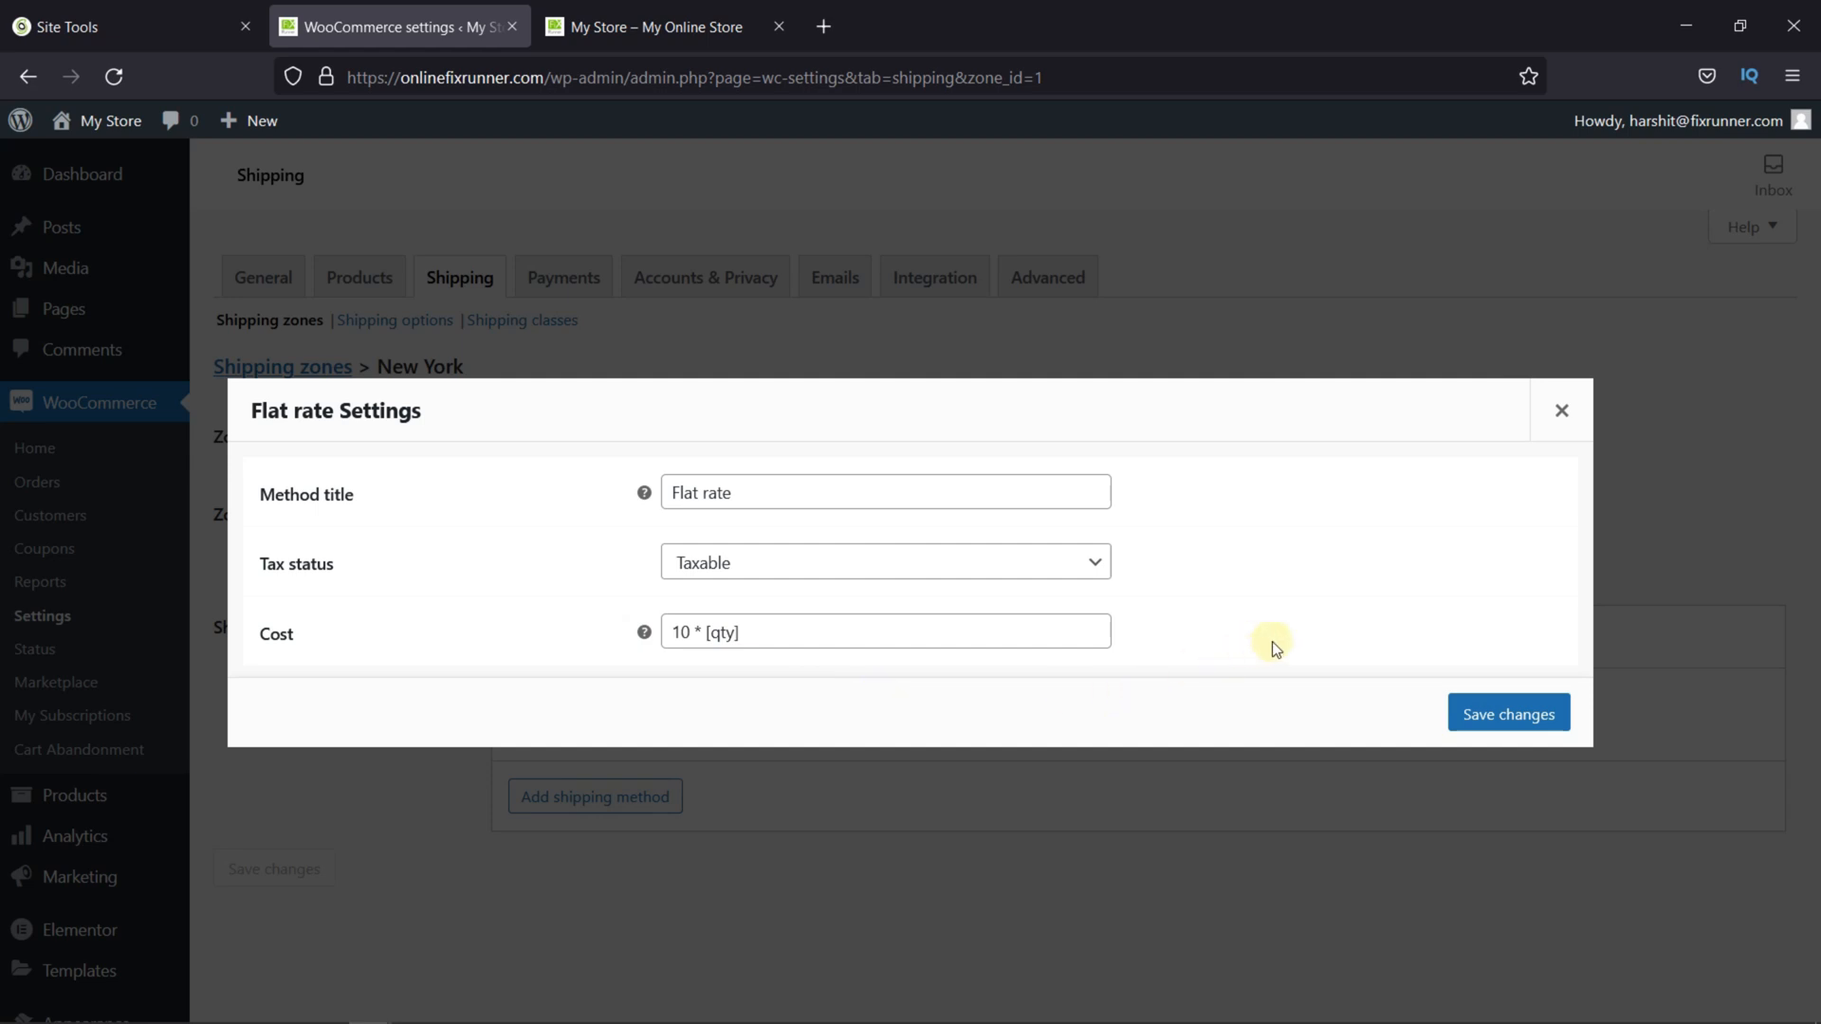
{"action": "left_click", "coordinate": [1473, 714]}
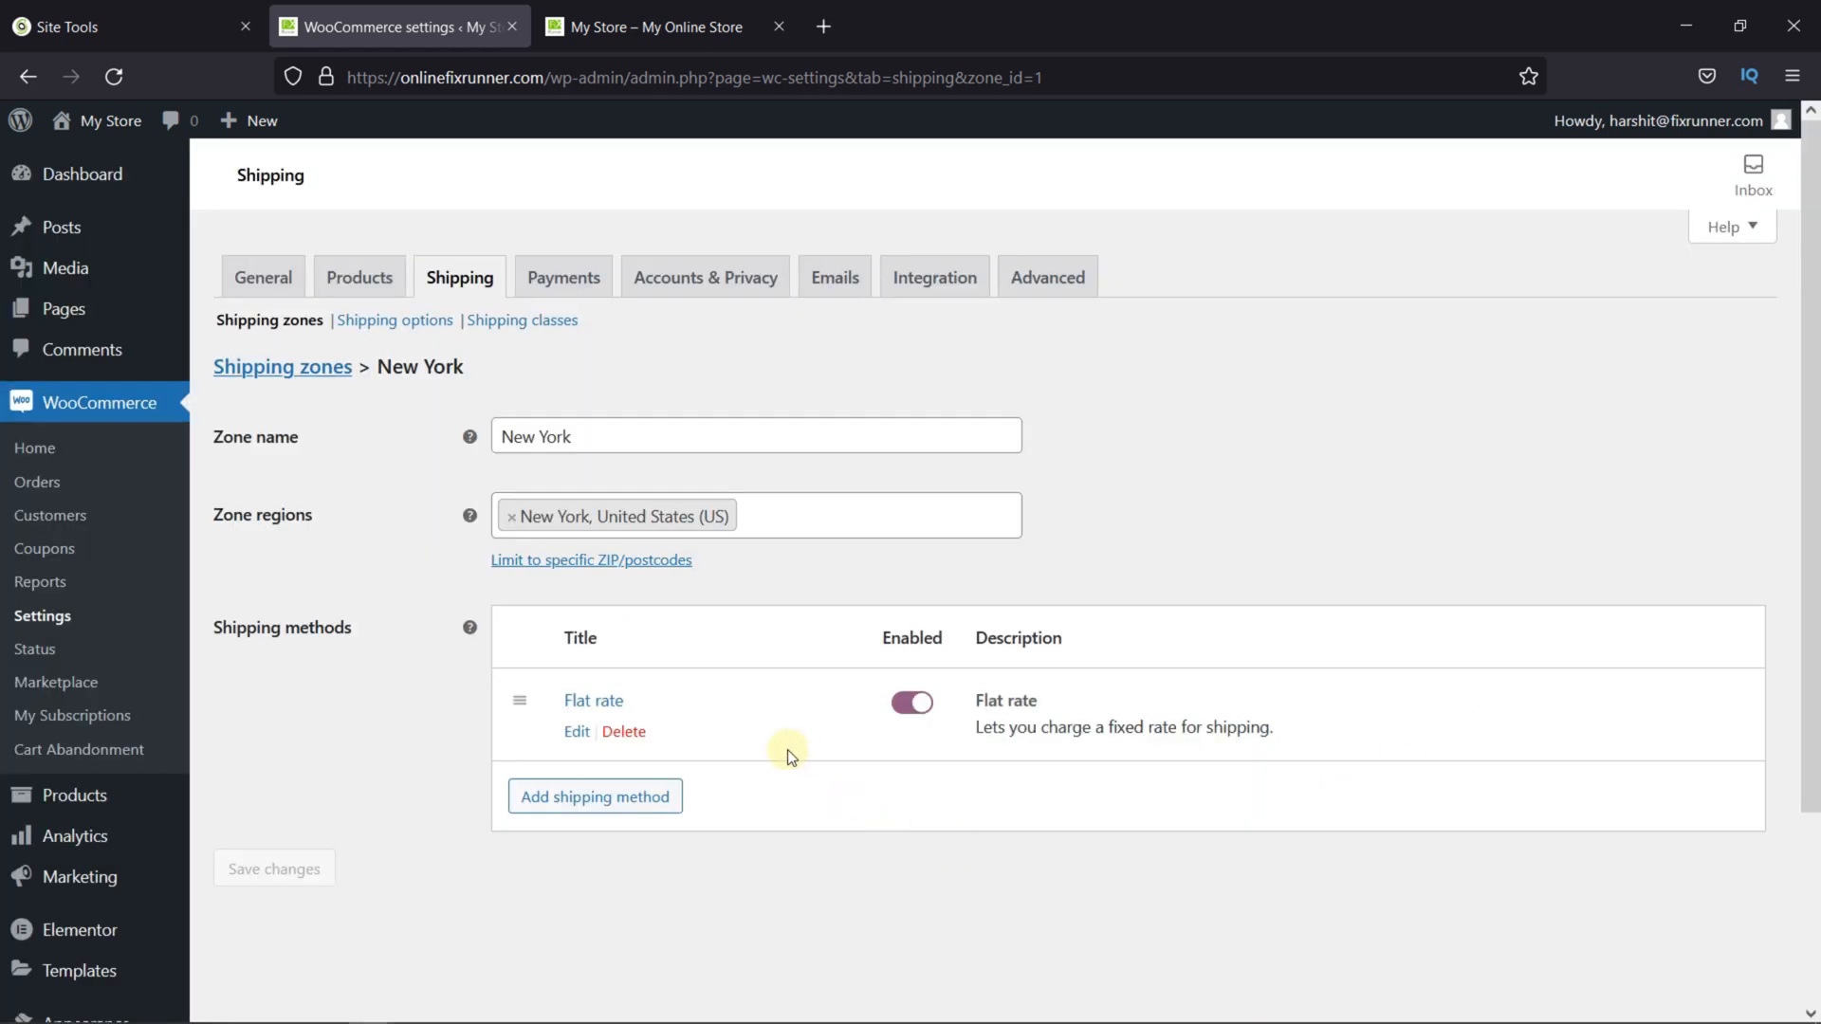
{"action": "left_click", "coordinate": [291, 368]}
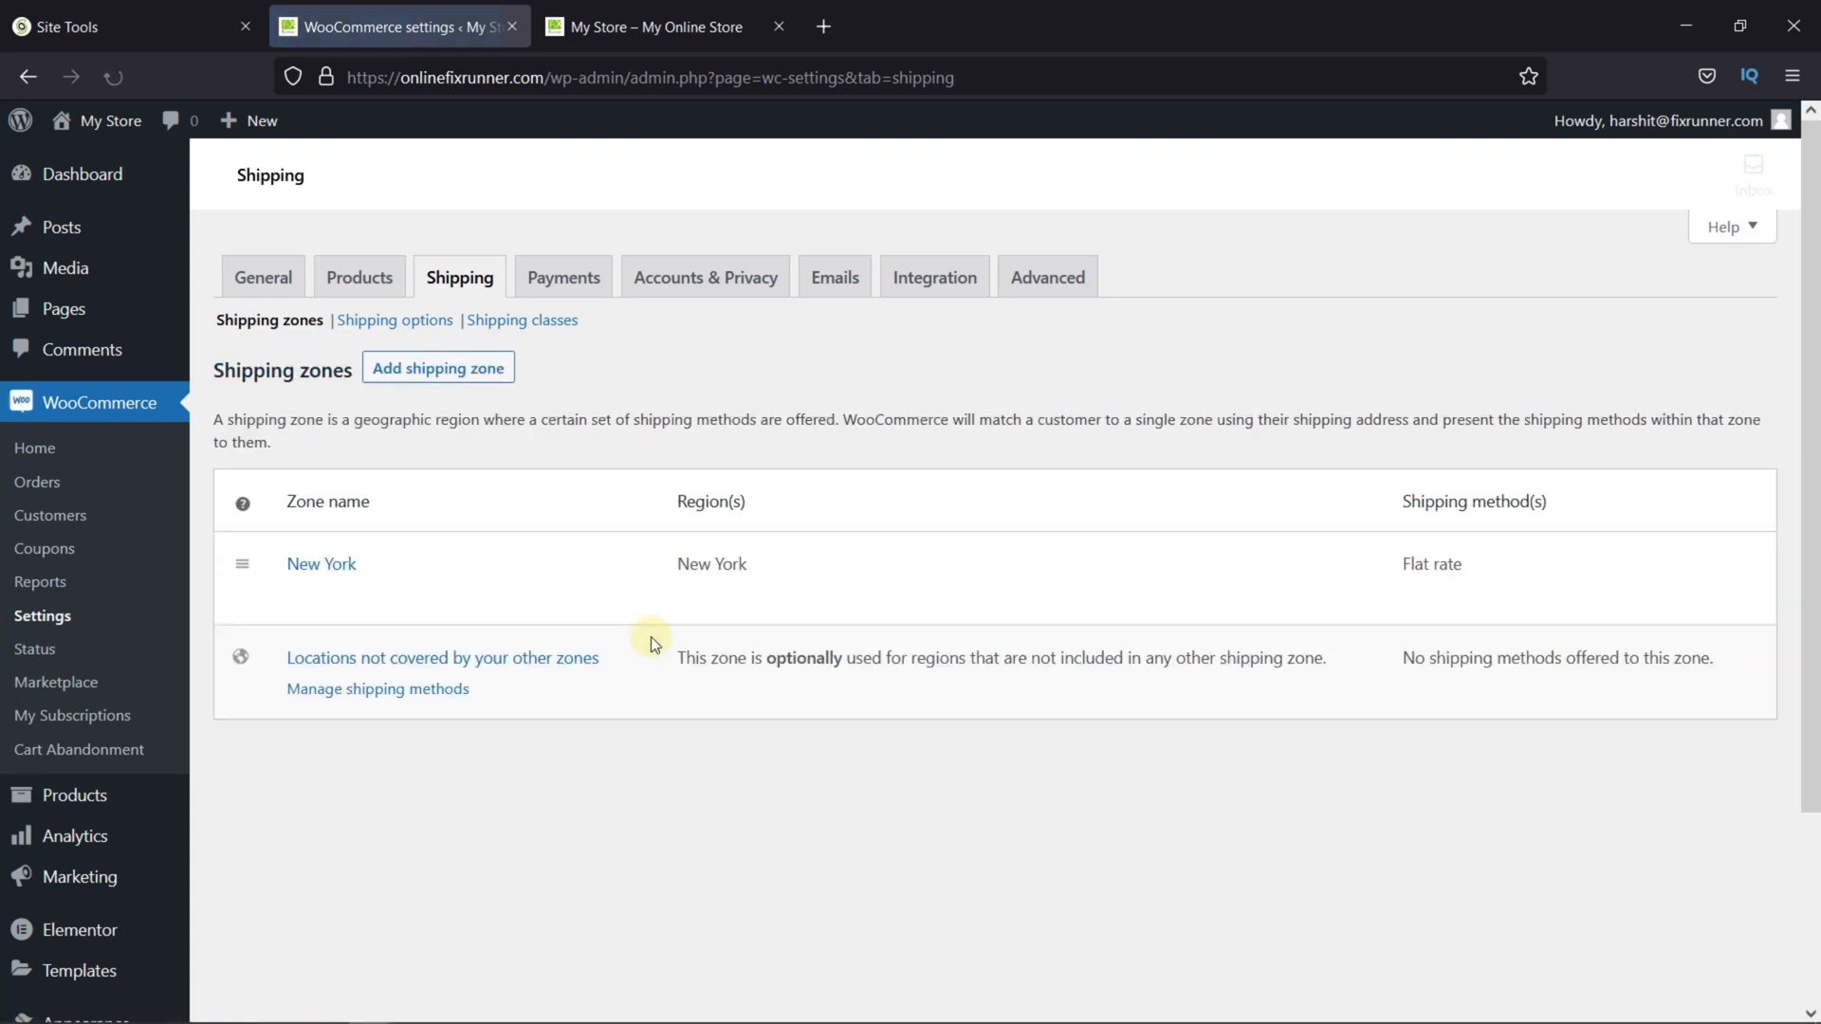
- Create another shipping zone named 'Rest of the states'
{"action": "left_click", "coordinate": [428, 373]}
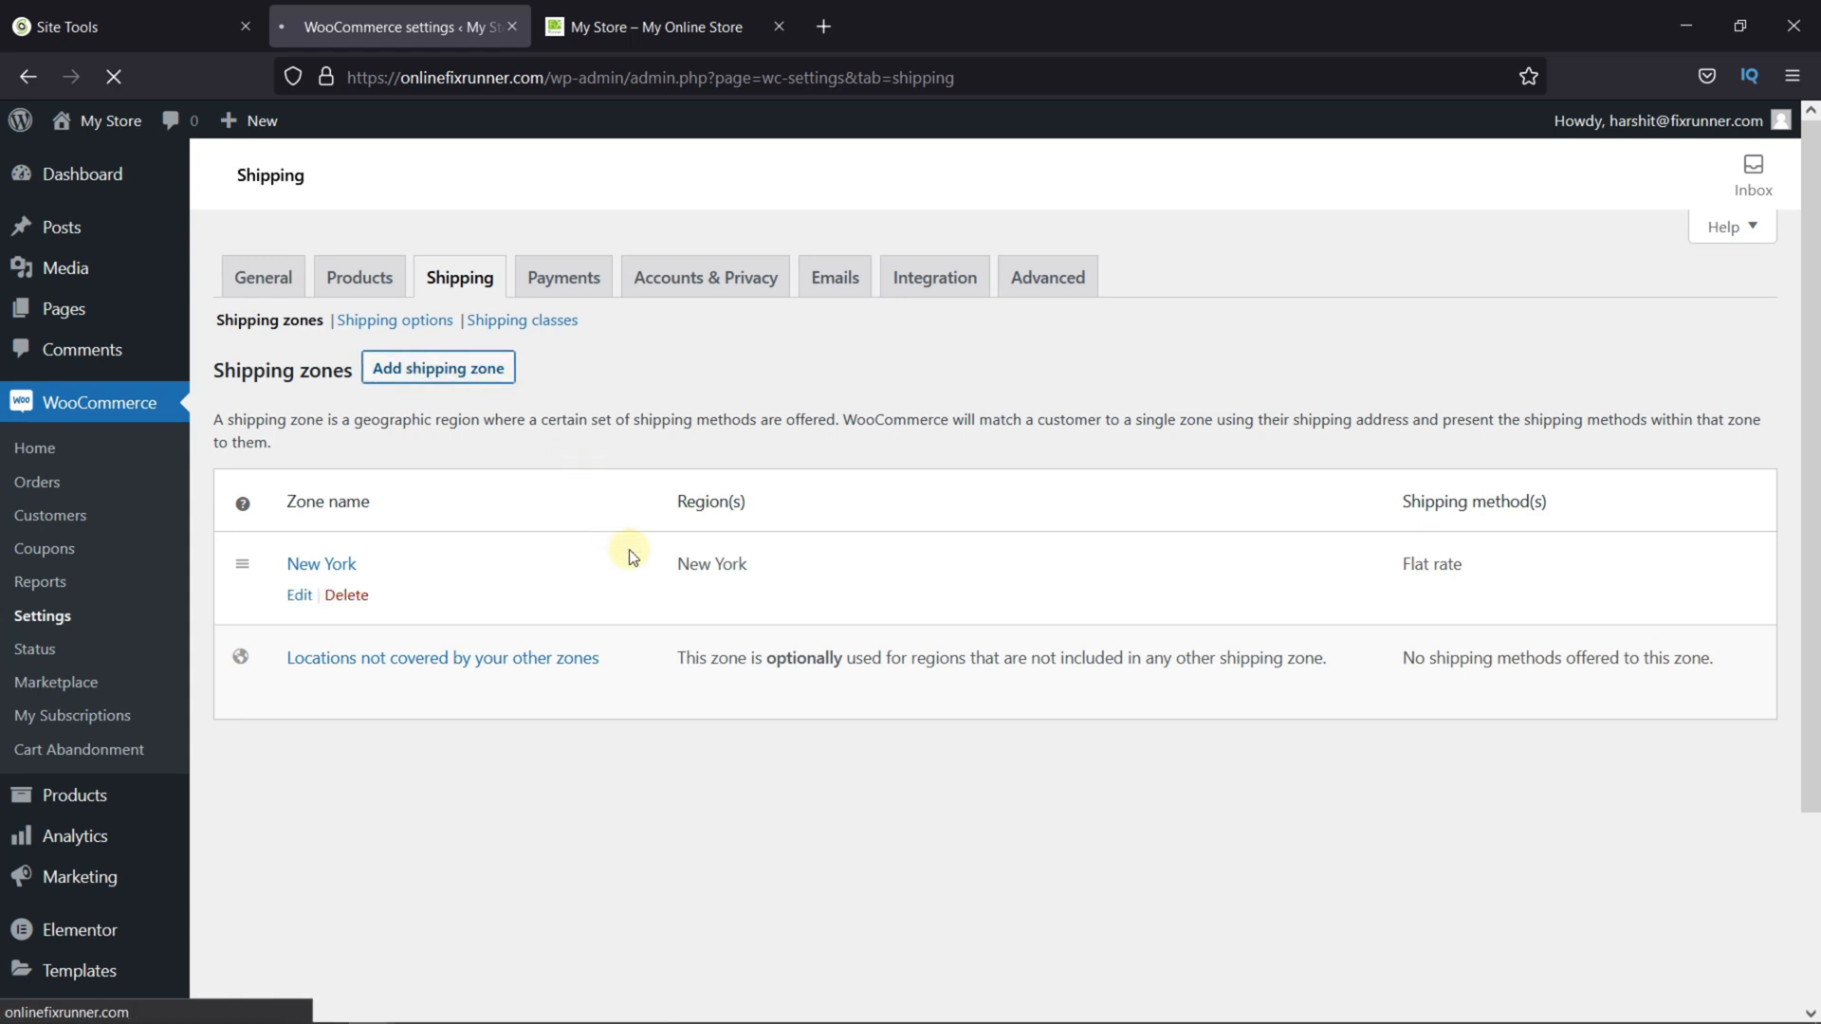
{"action": "left_click", "coordinate": [640, 442]}
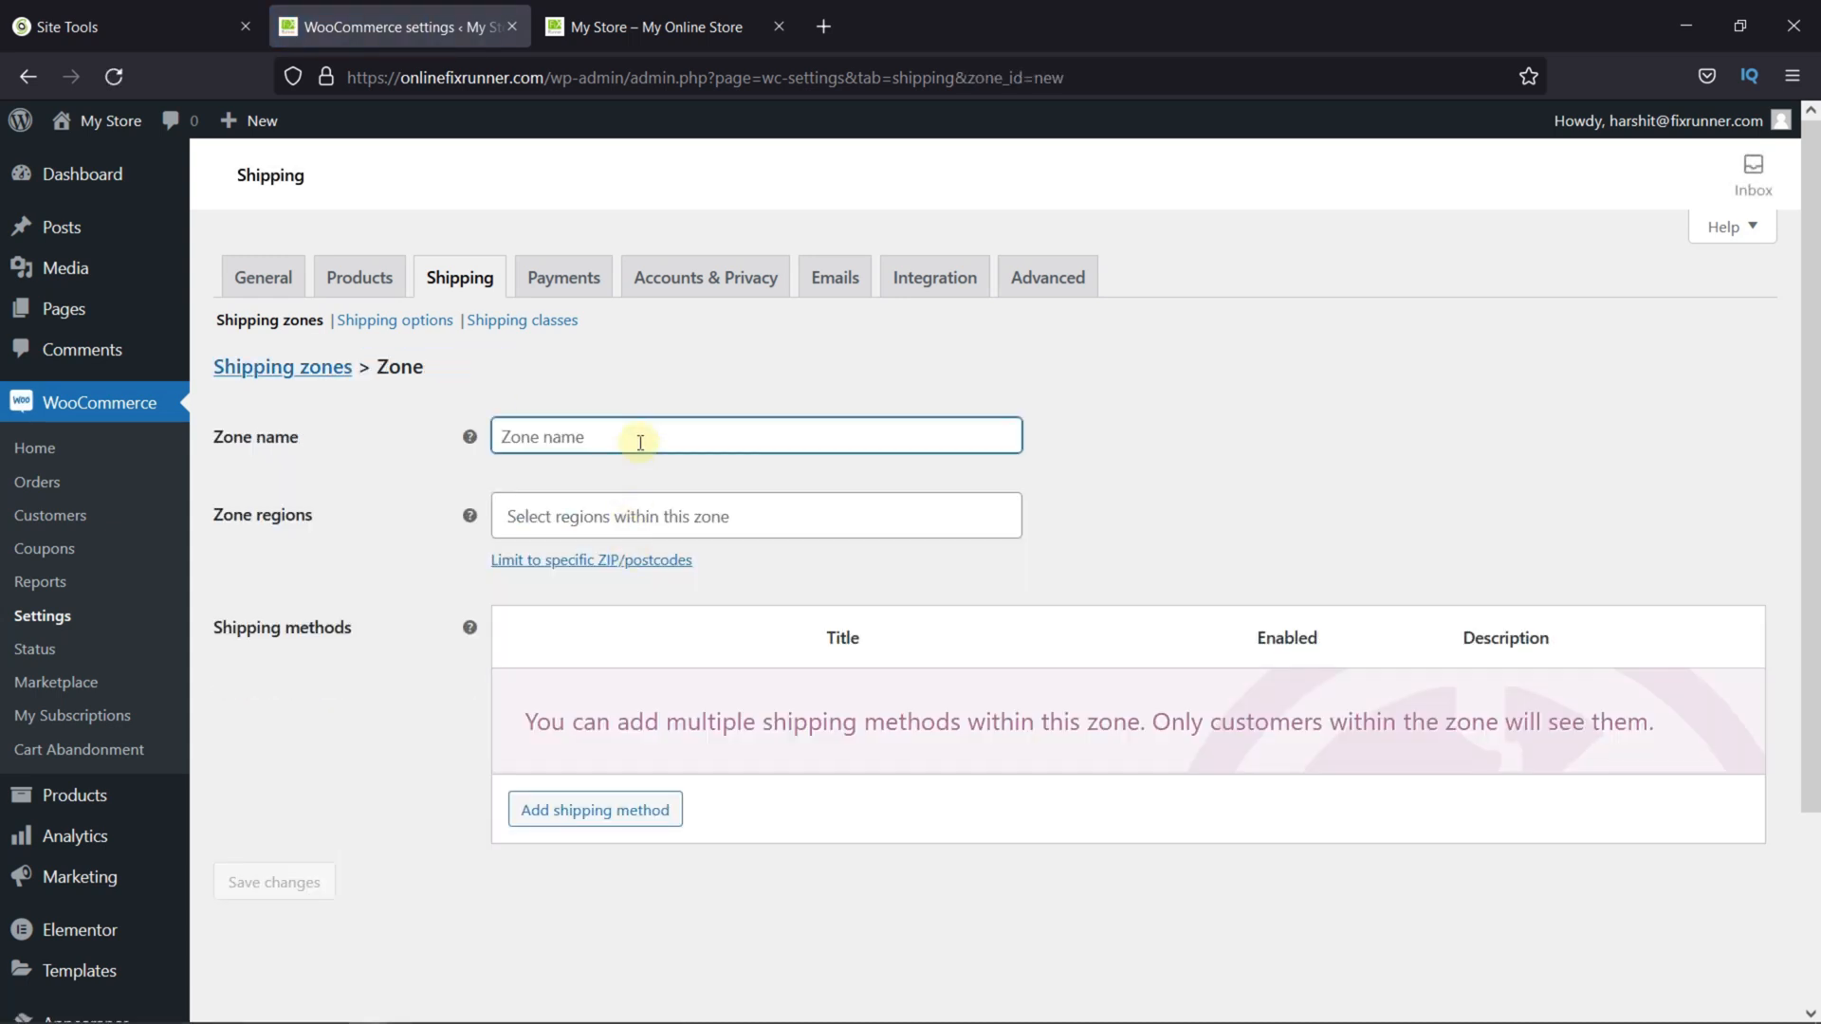
{"action": "type", "text": "Rest of the sta"}
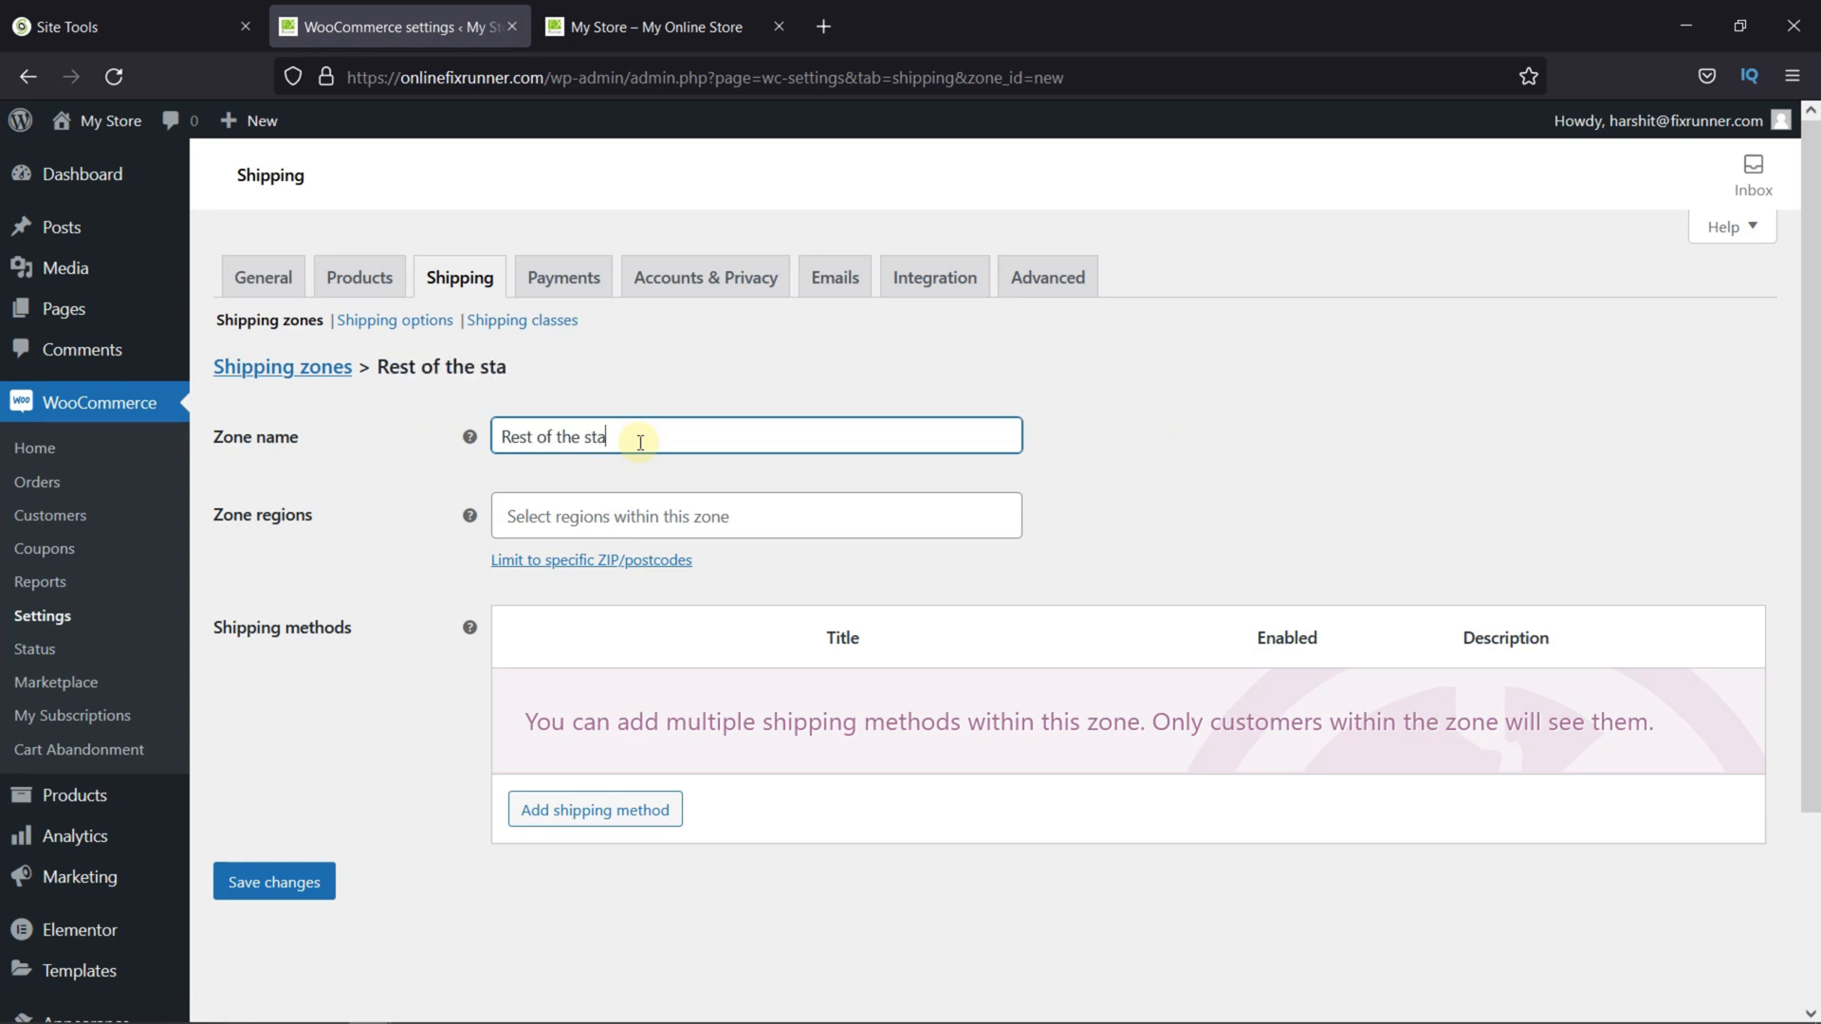
{"action": "type", "text": "tes"}
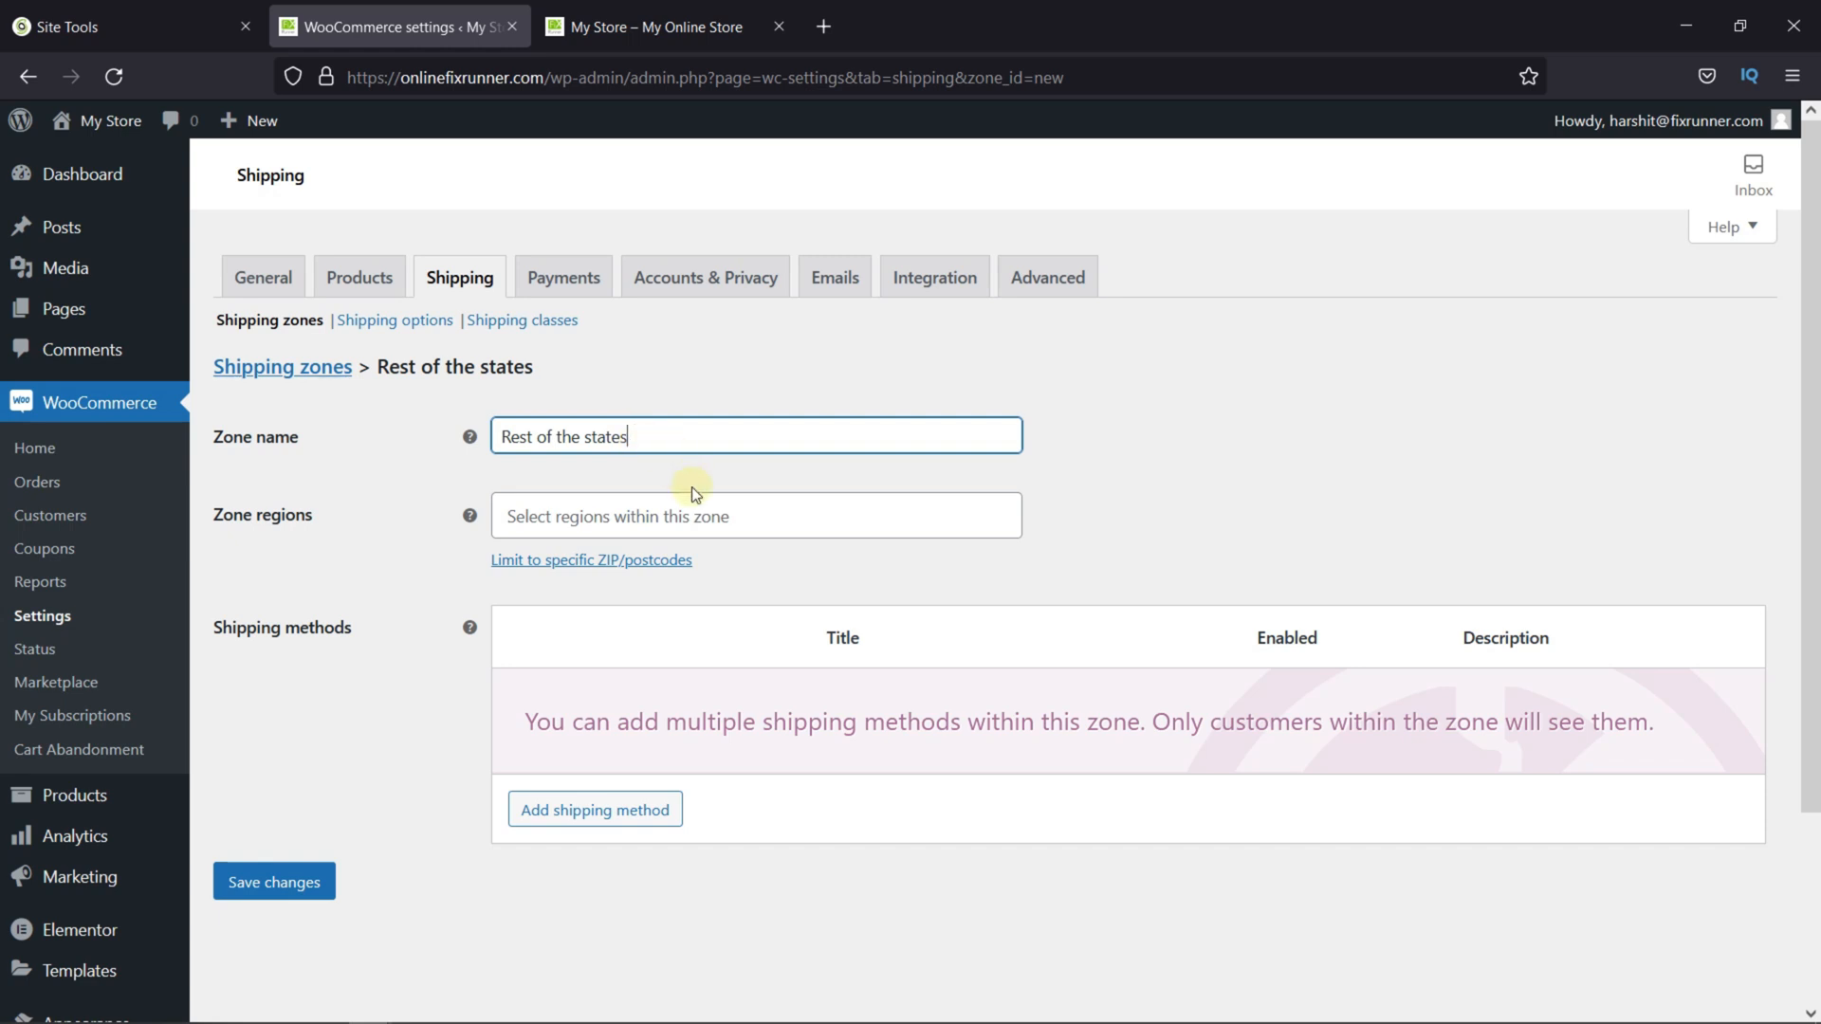
- Add Alabama, Alaska, Arizona, Arkansas, California and Georgia as zone regions and save the zone
{"action": "left_click", "coordinate": [680, 531]}
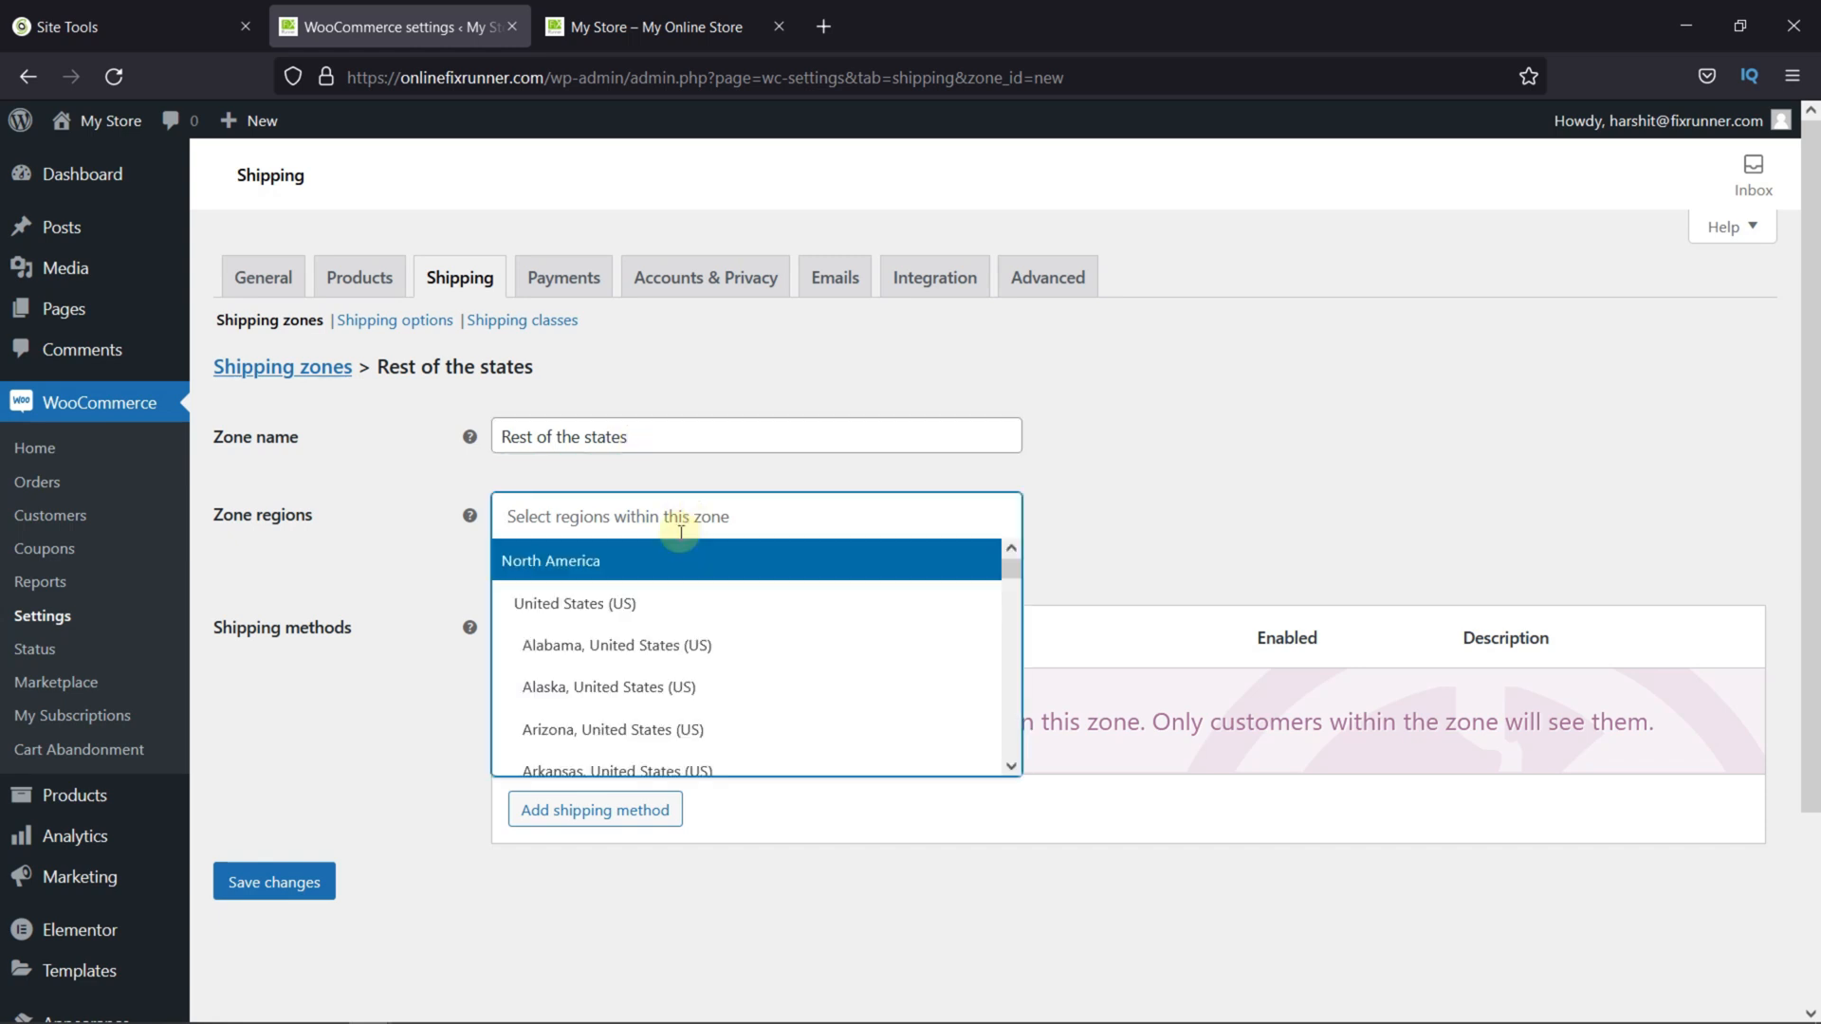
{"action": "scroll", "coordinate": [680, 532], "scroll_direction": "down", "scroll_amount": 2}
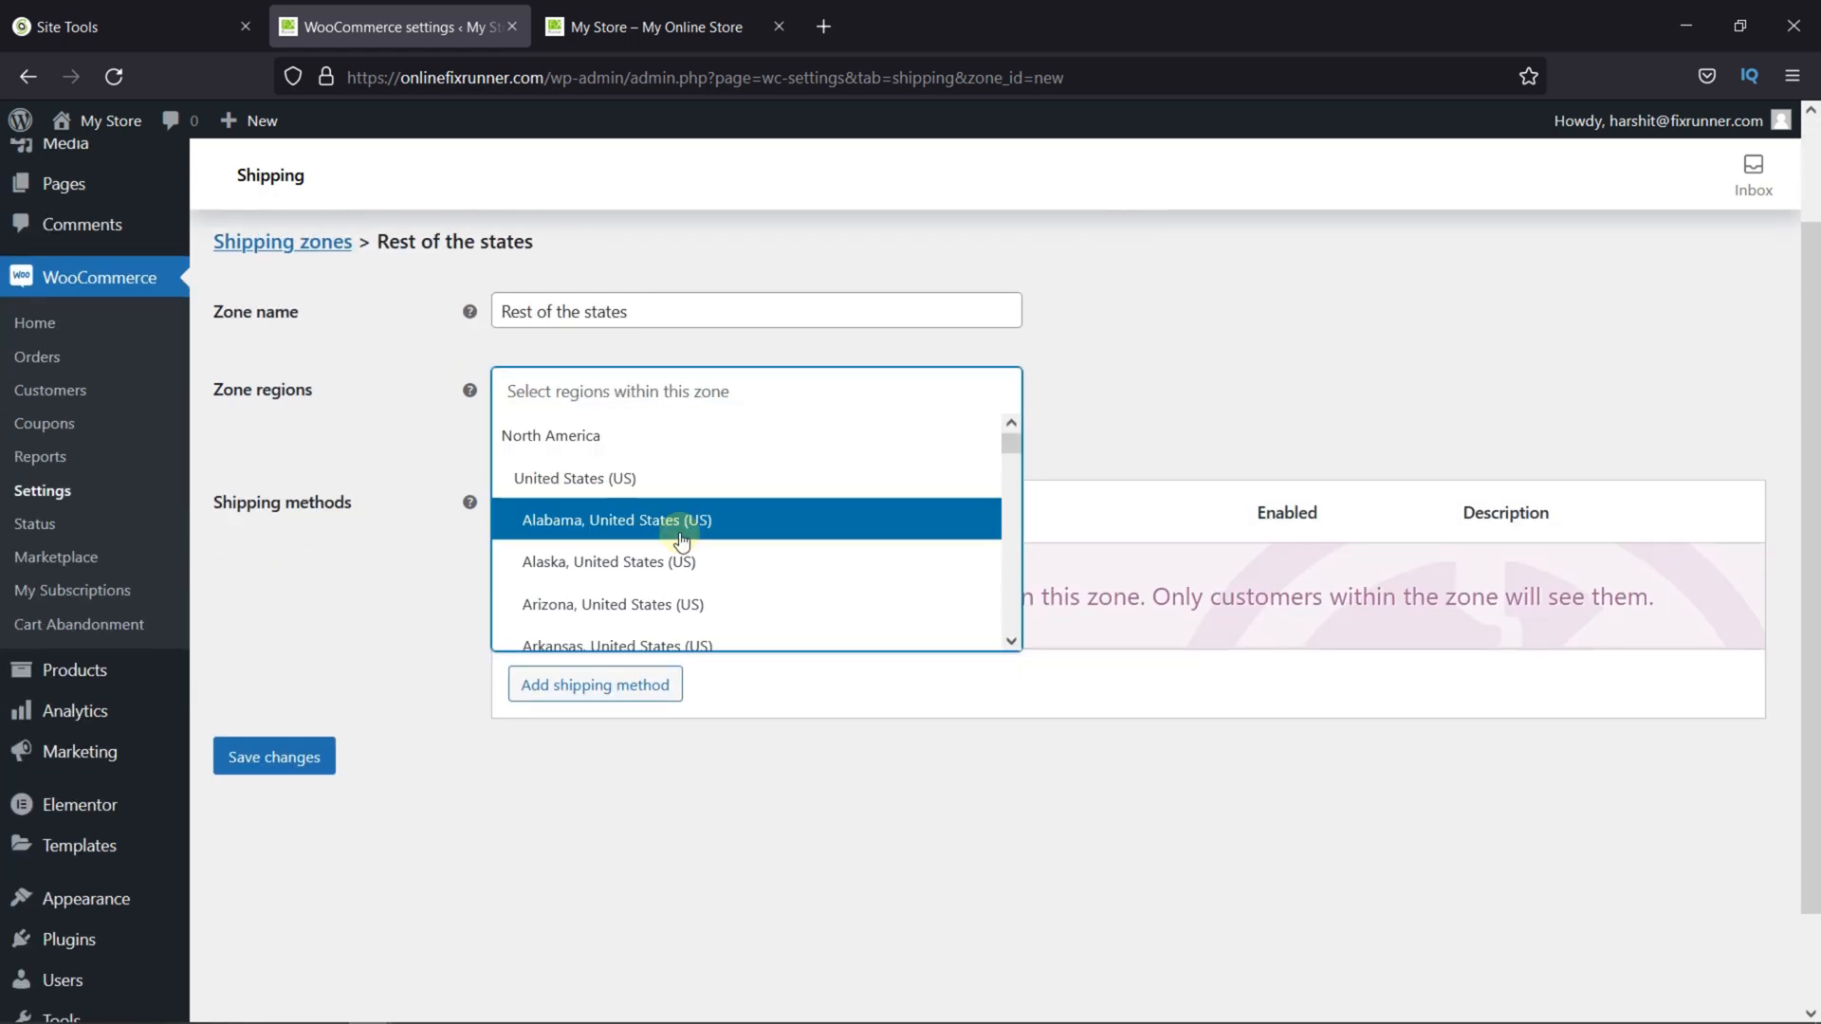
{"action": "left_click", "coordinate": [681, 538]}
{"action": "left_click", "coordinate": [681, 559]}
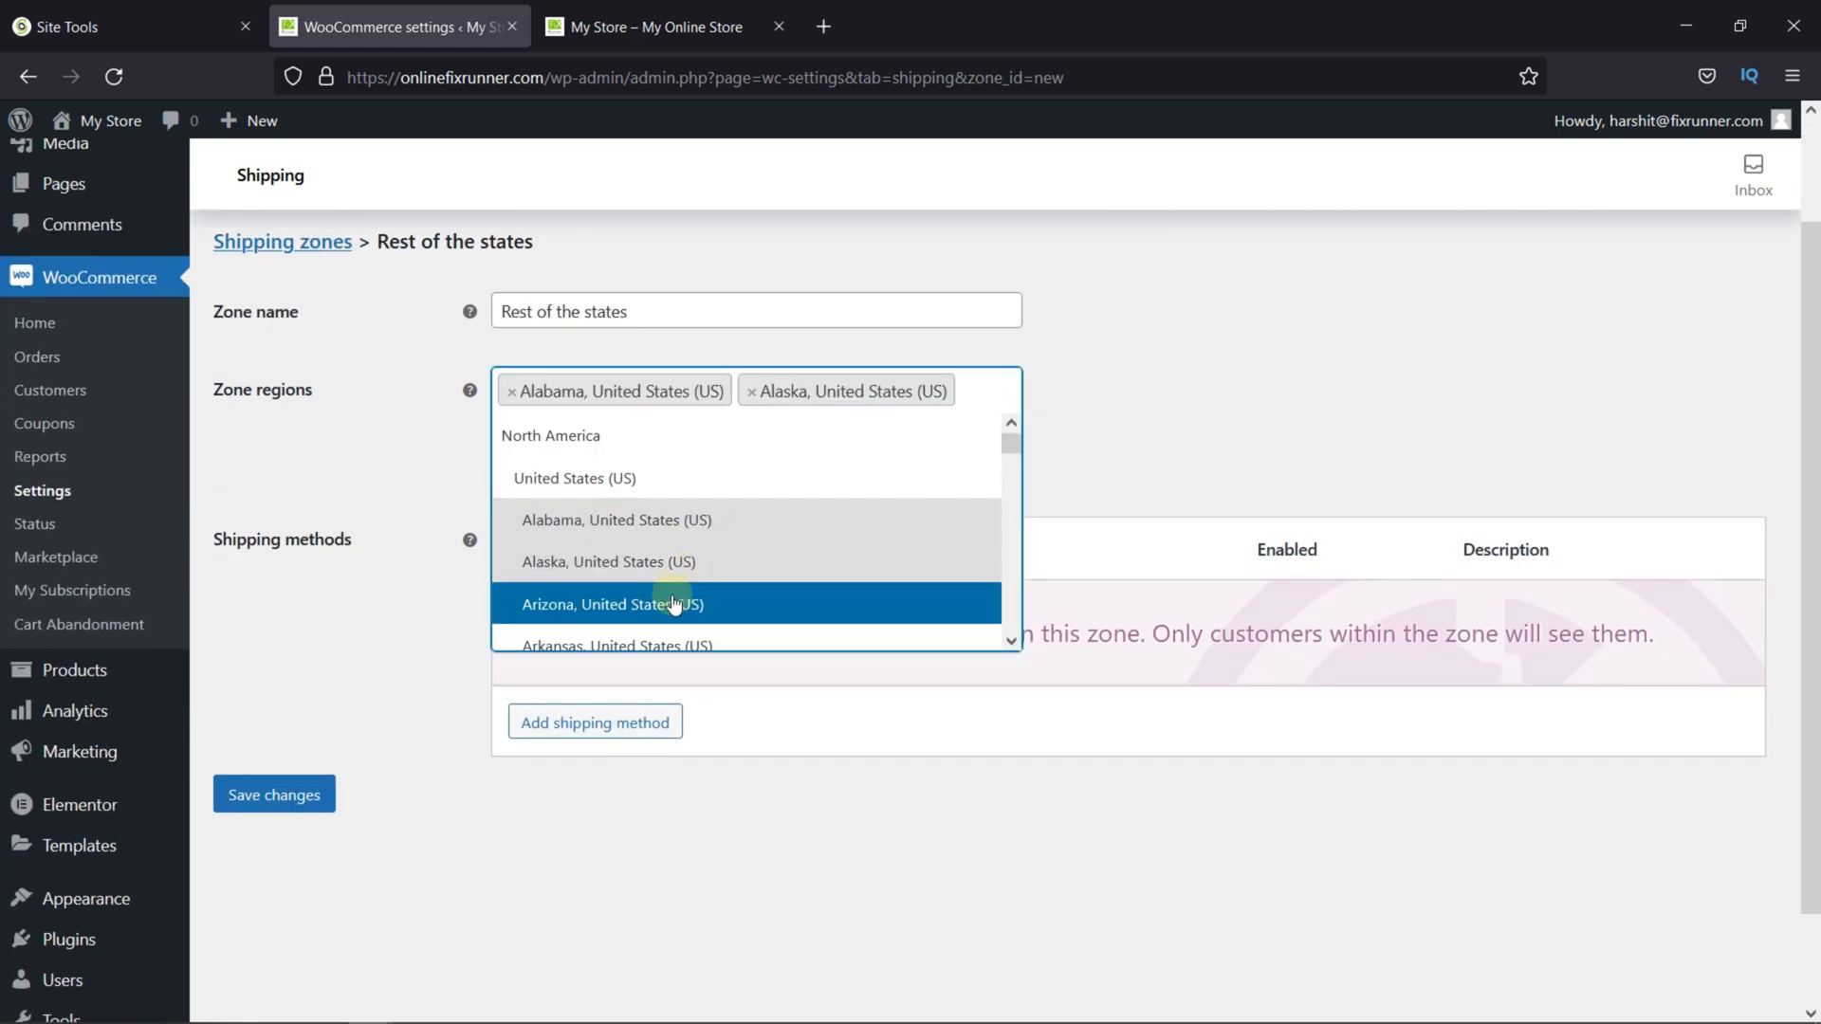
{"action": "left_click", "coordinate": [673, 604]}
{"action": "key", "text": "ctrl+minus"}
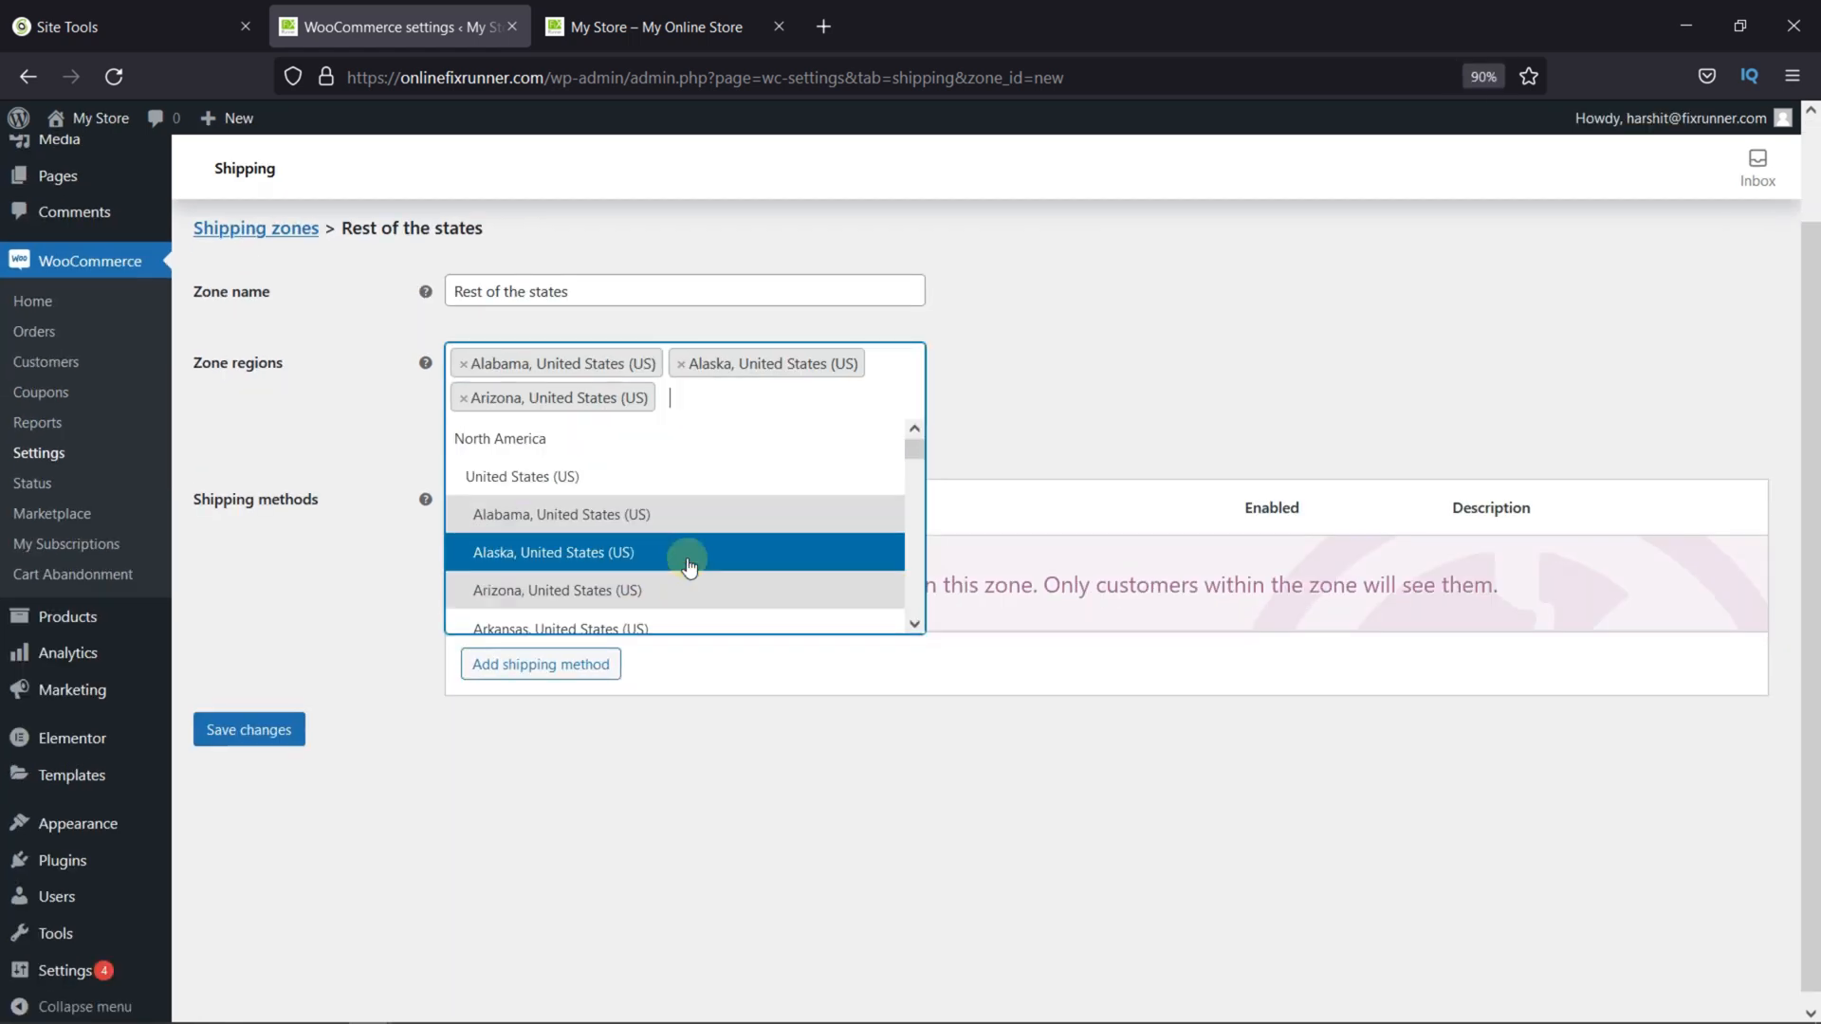
{"action": "left_click", "coordinate": [675, 618]}
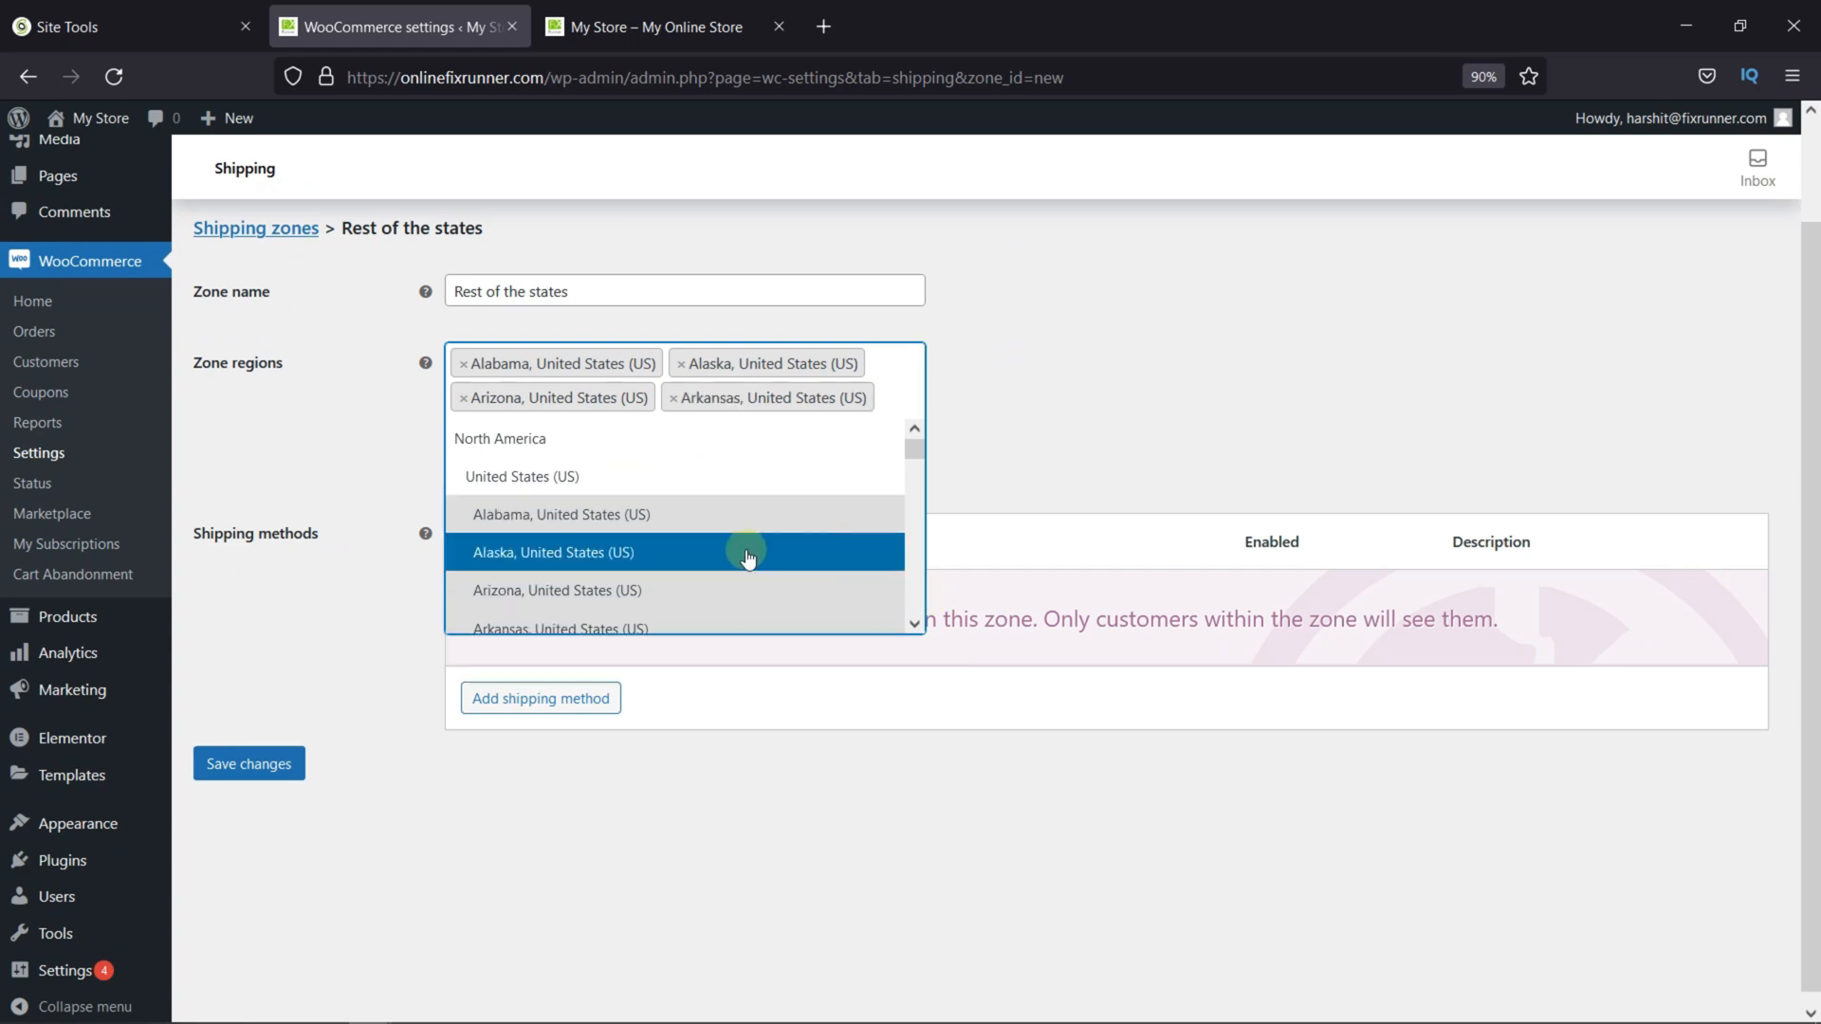
{"action": "scroll", "coordinate": [745, 559], "scroll_direction": "down", "scroll_amount": 3}
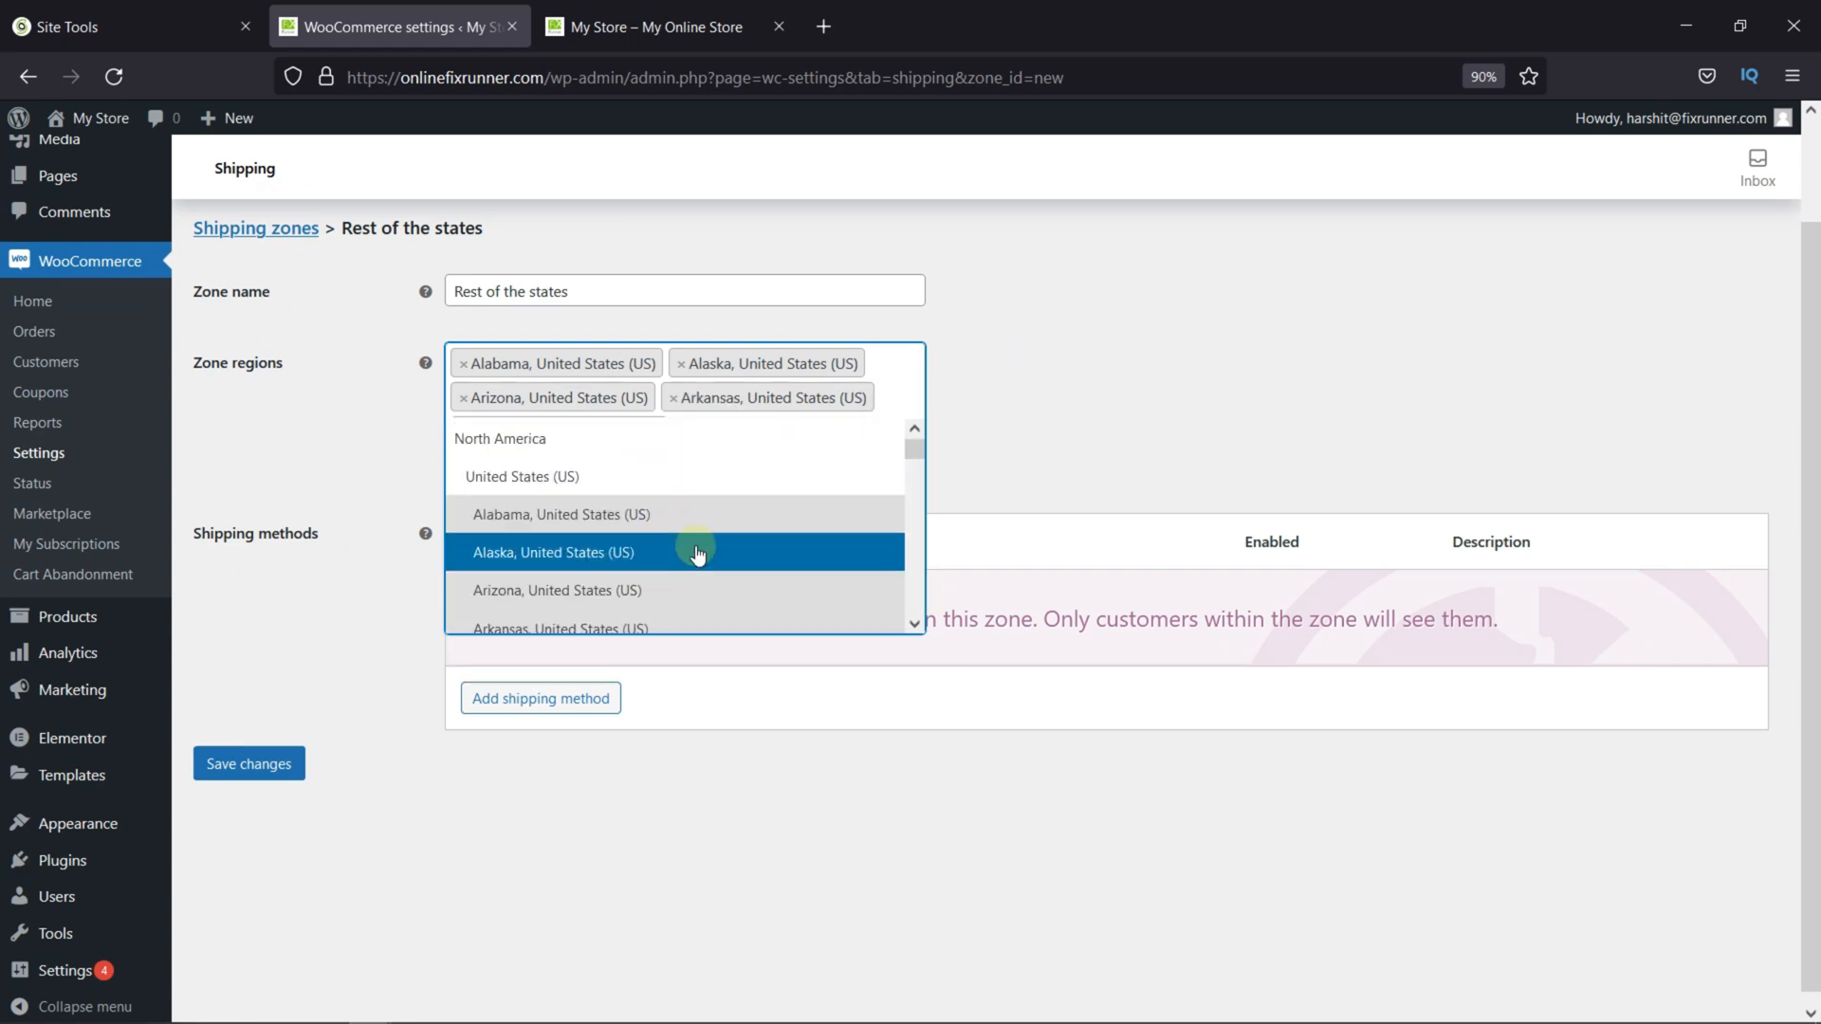
{"action": "scroll", "coordinate": [700, 550], "scroll_direction": "down", "scroll_amount": 5}
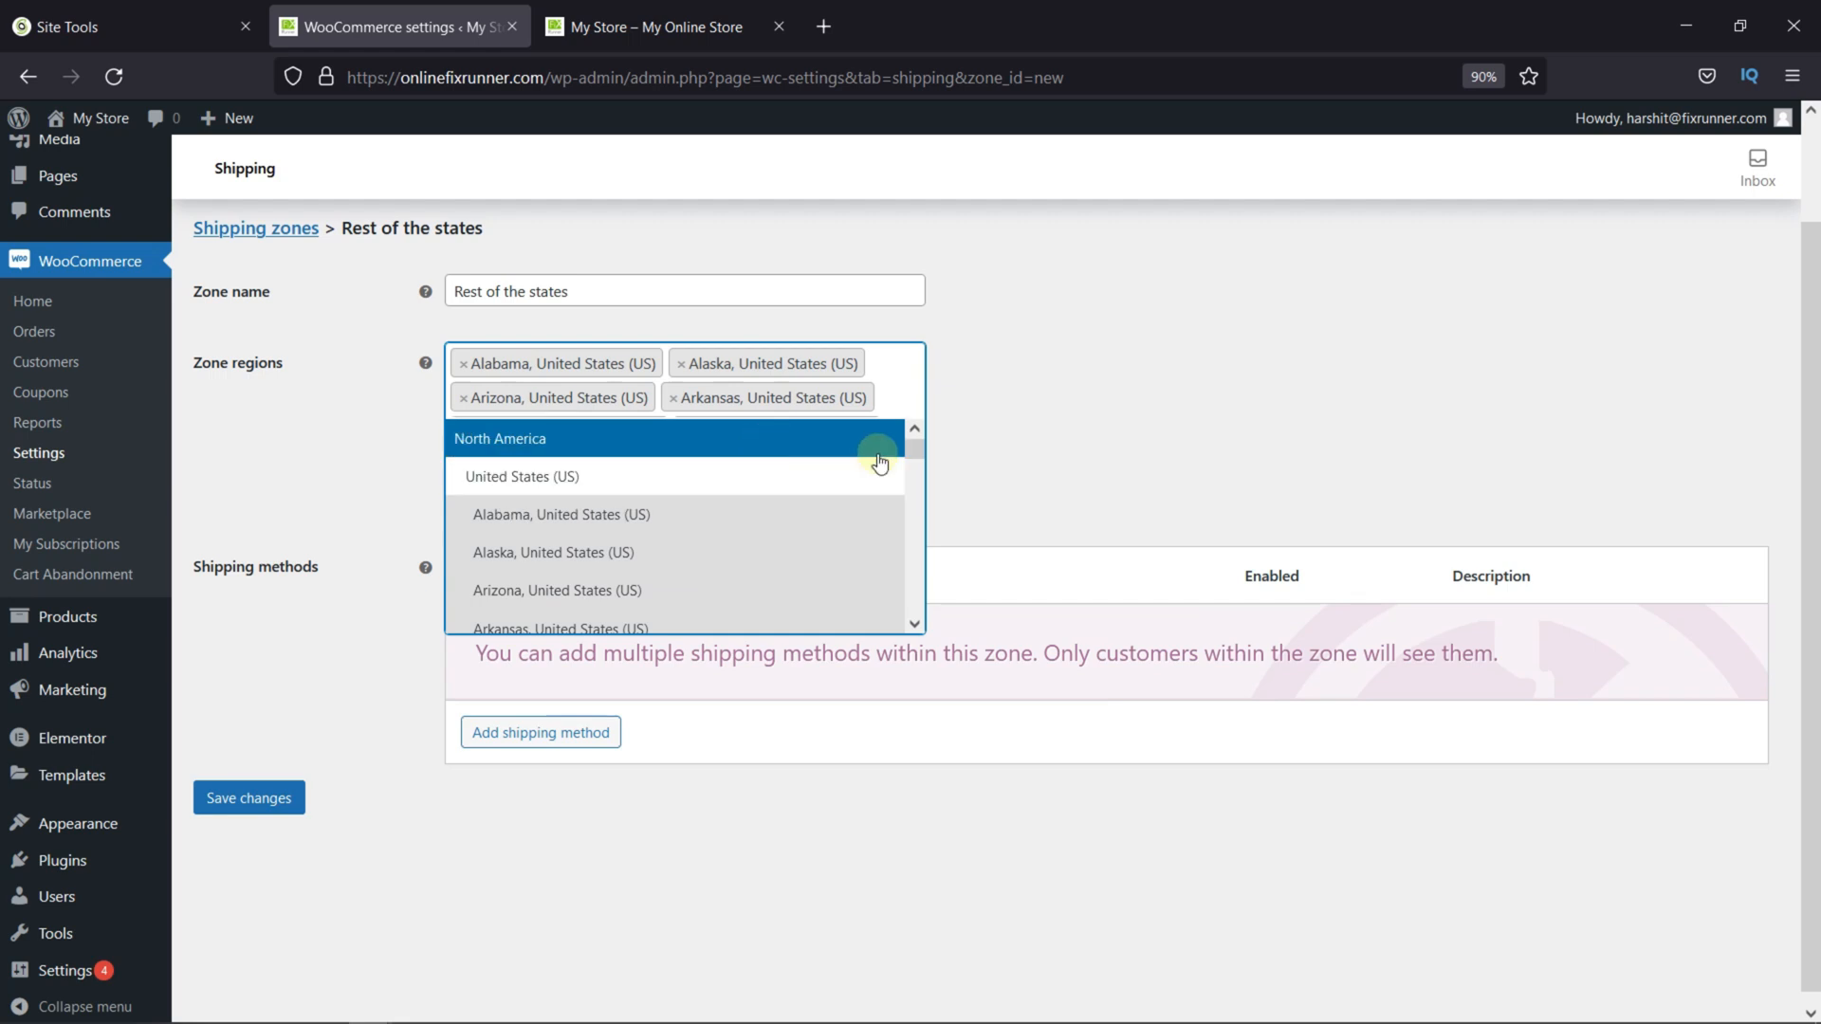
{"action": "left_click", "coordinate": [1038, 487]}
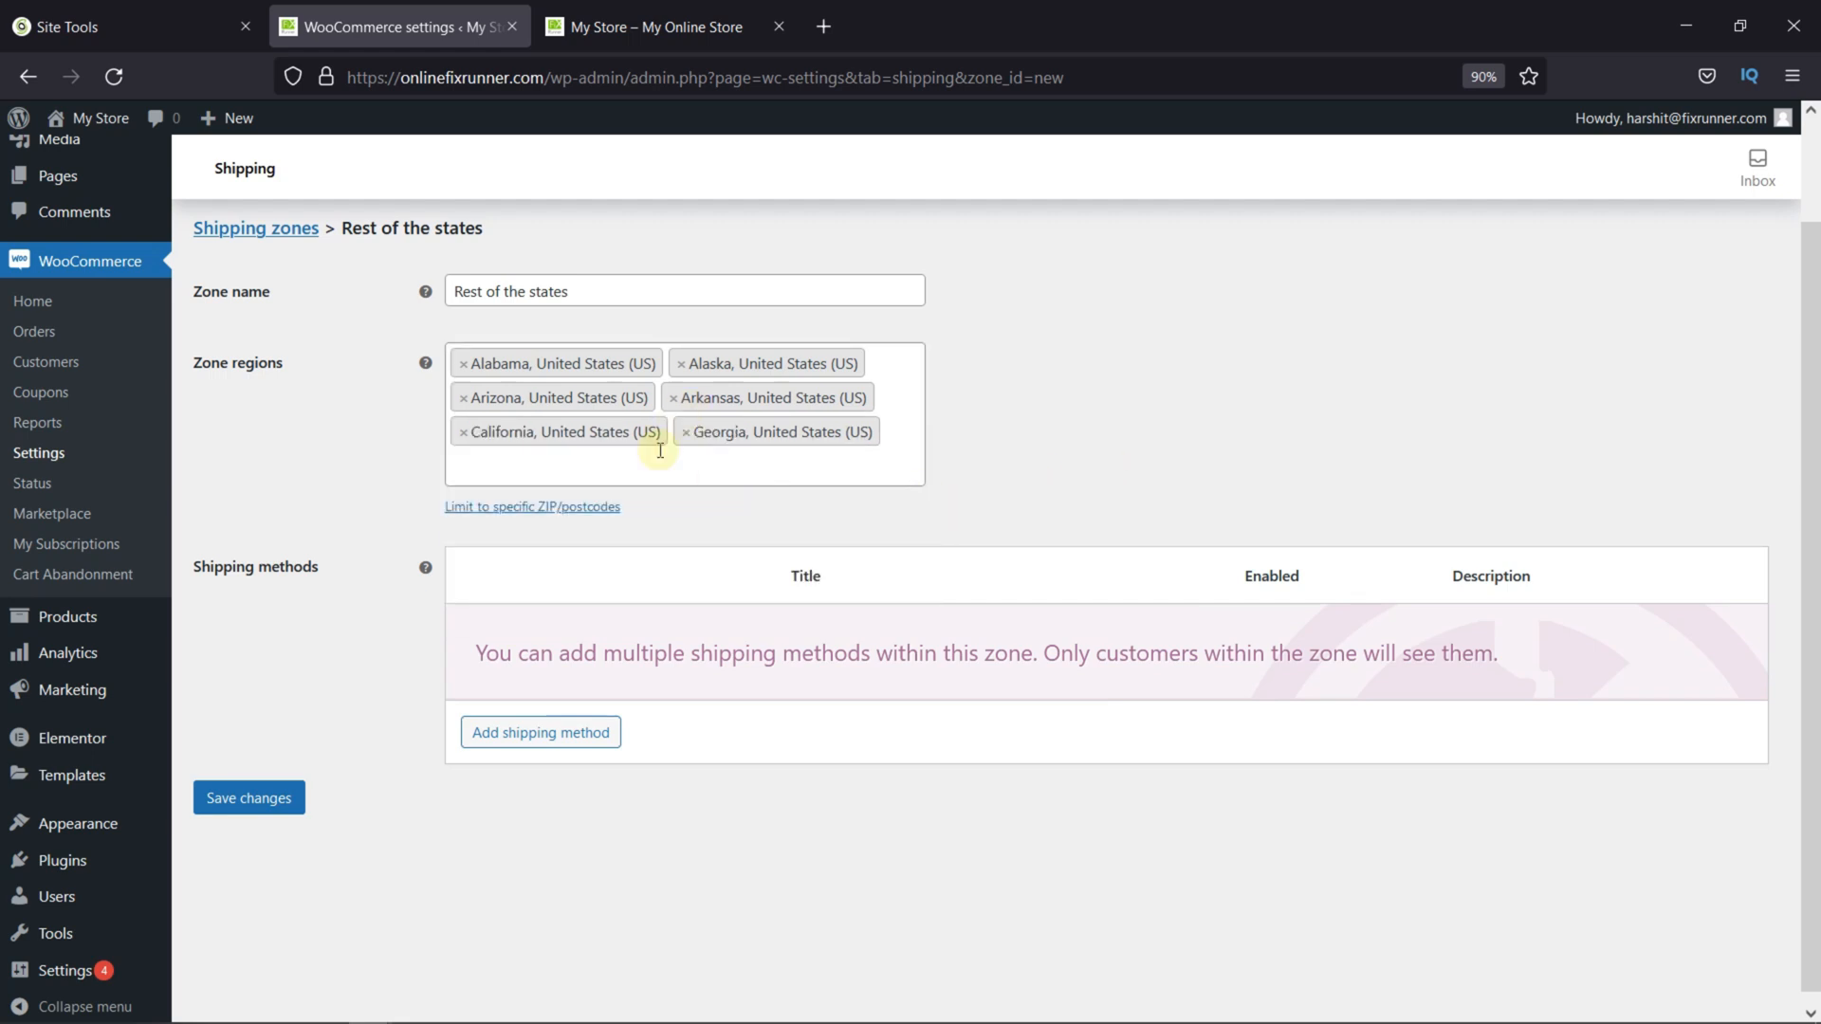
{"action": "left_click", "coordinate": [250, 797]}
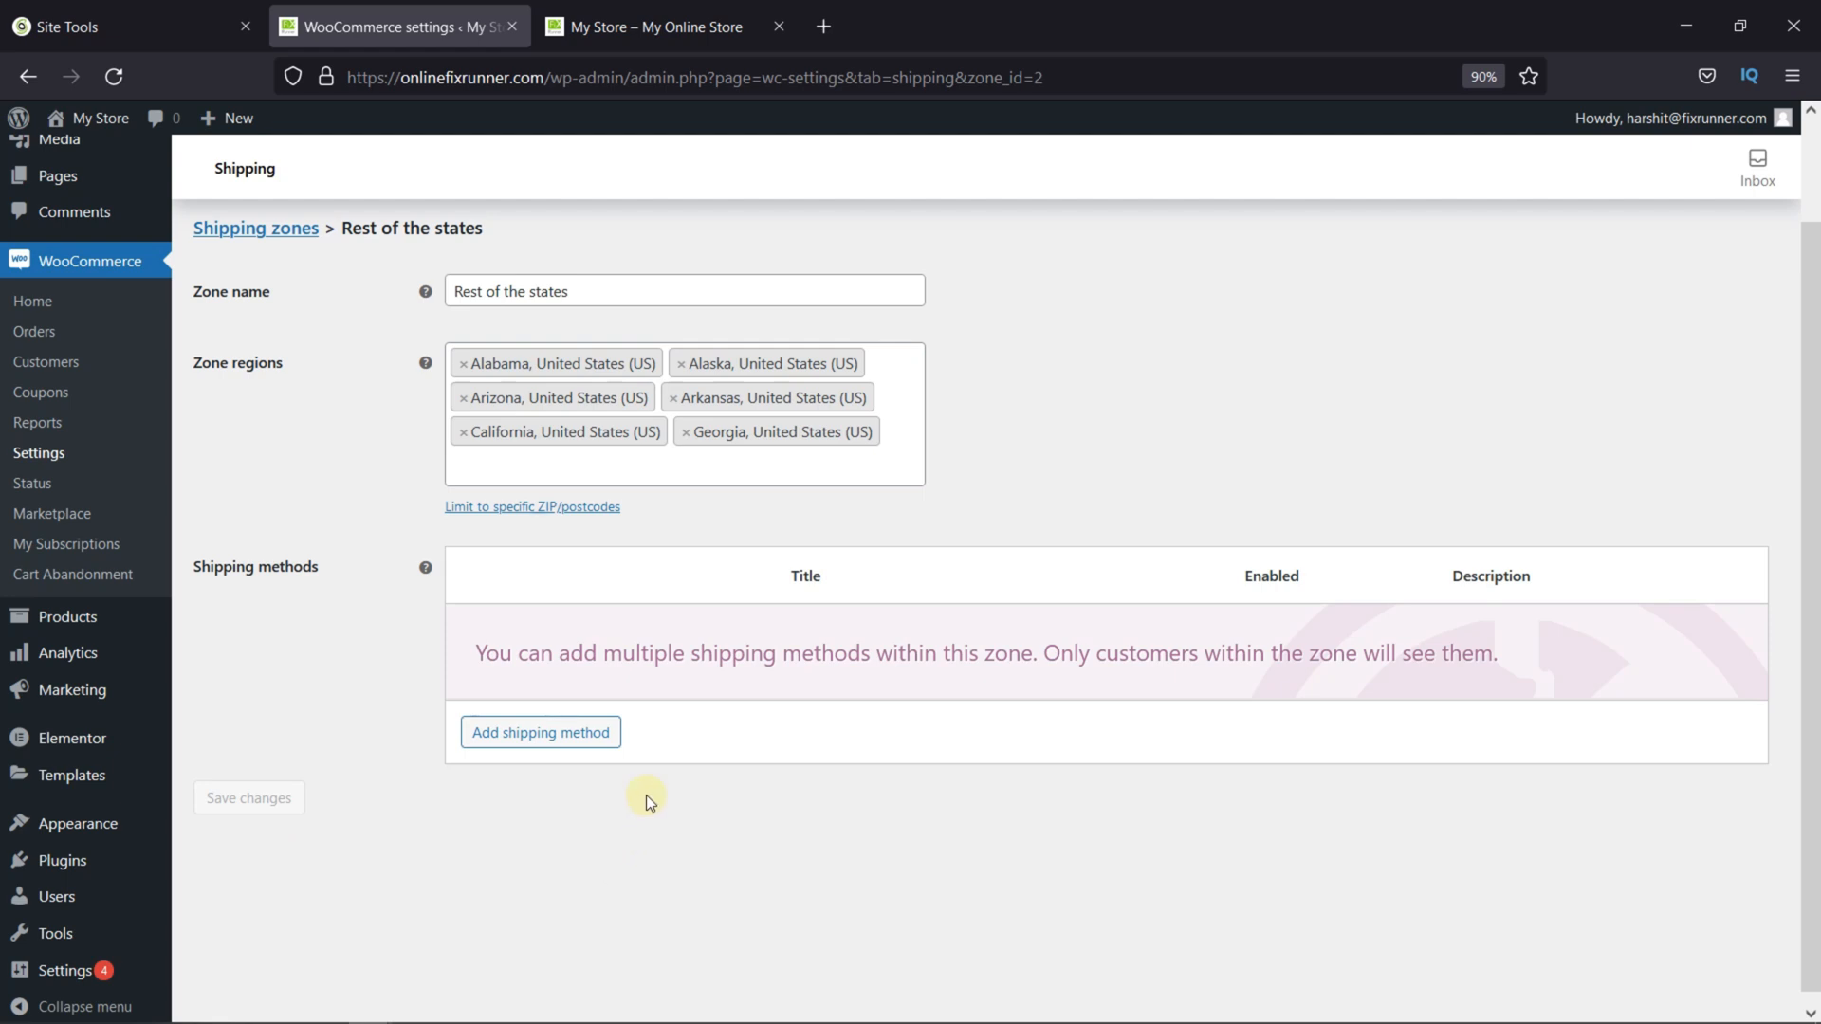
{"action": "left_click", "coordinate": [601, 736]}
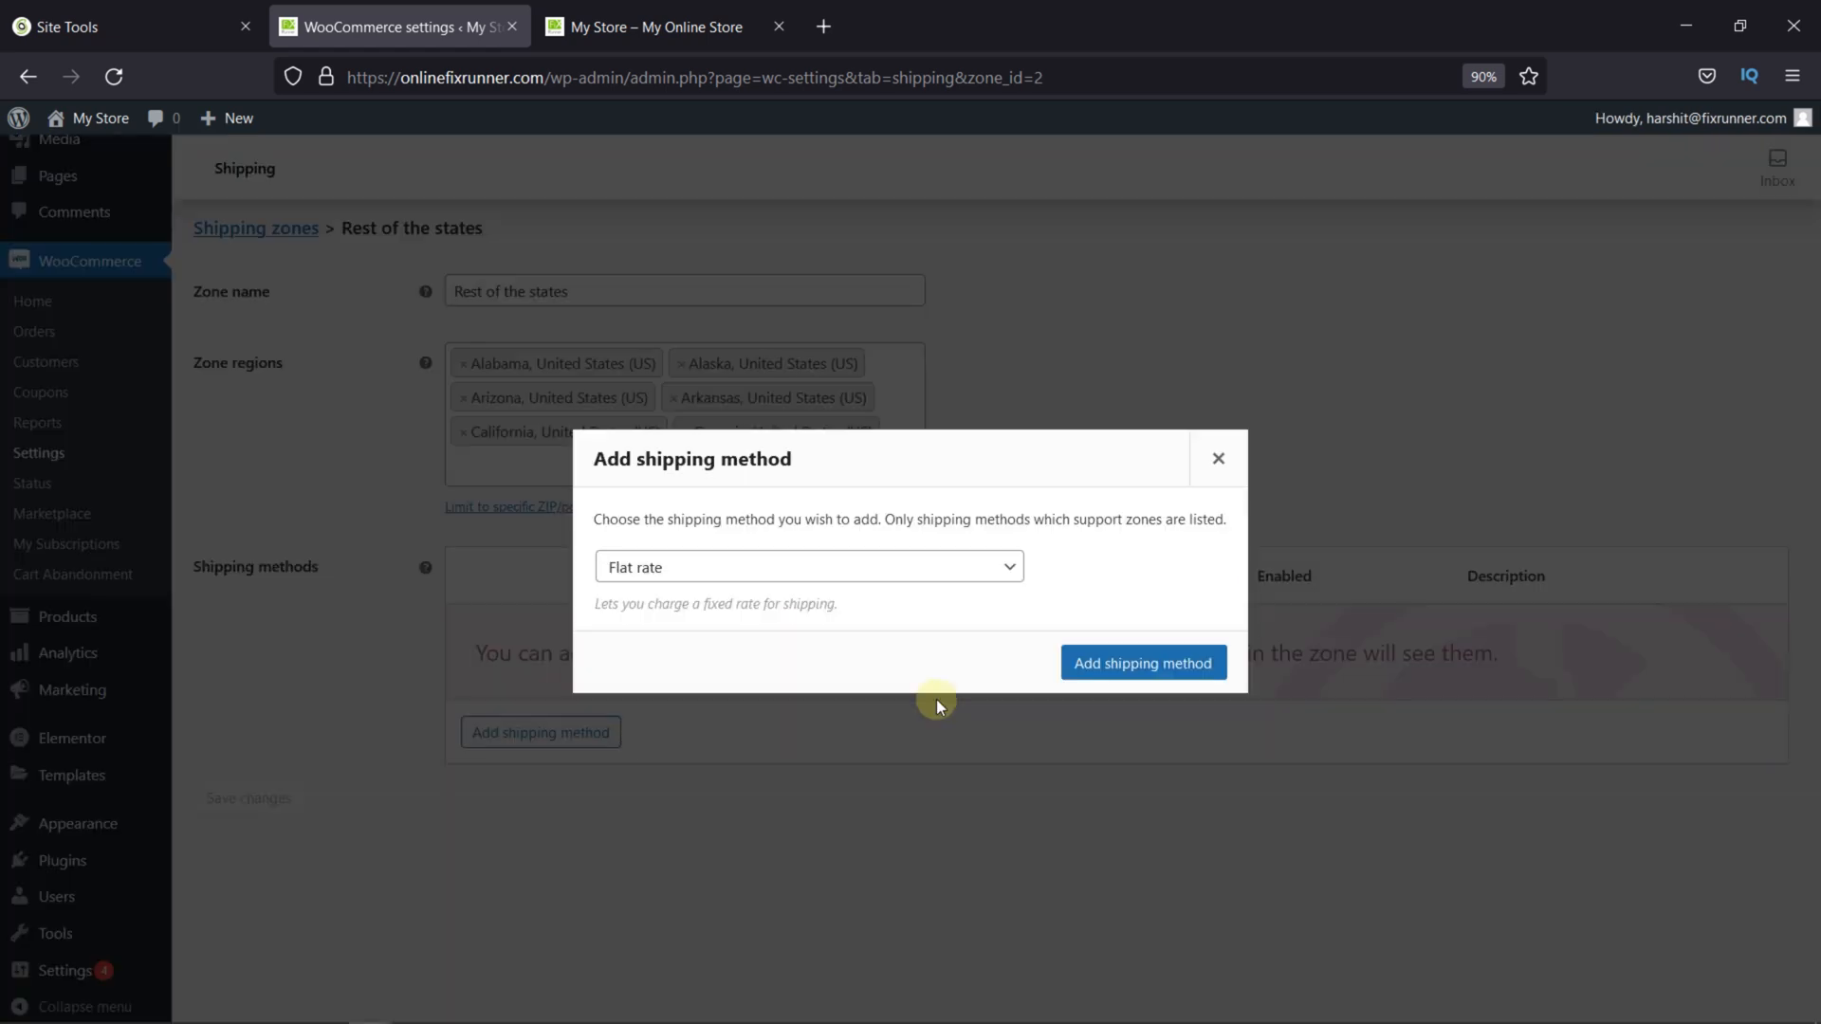
- Give the Rest of the states zone a Flat rate method costing 20 * [qty]
{"action": "left_click", "coordinate": [1130, 647]}
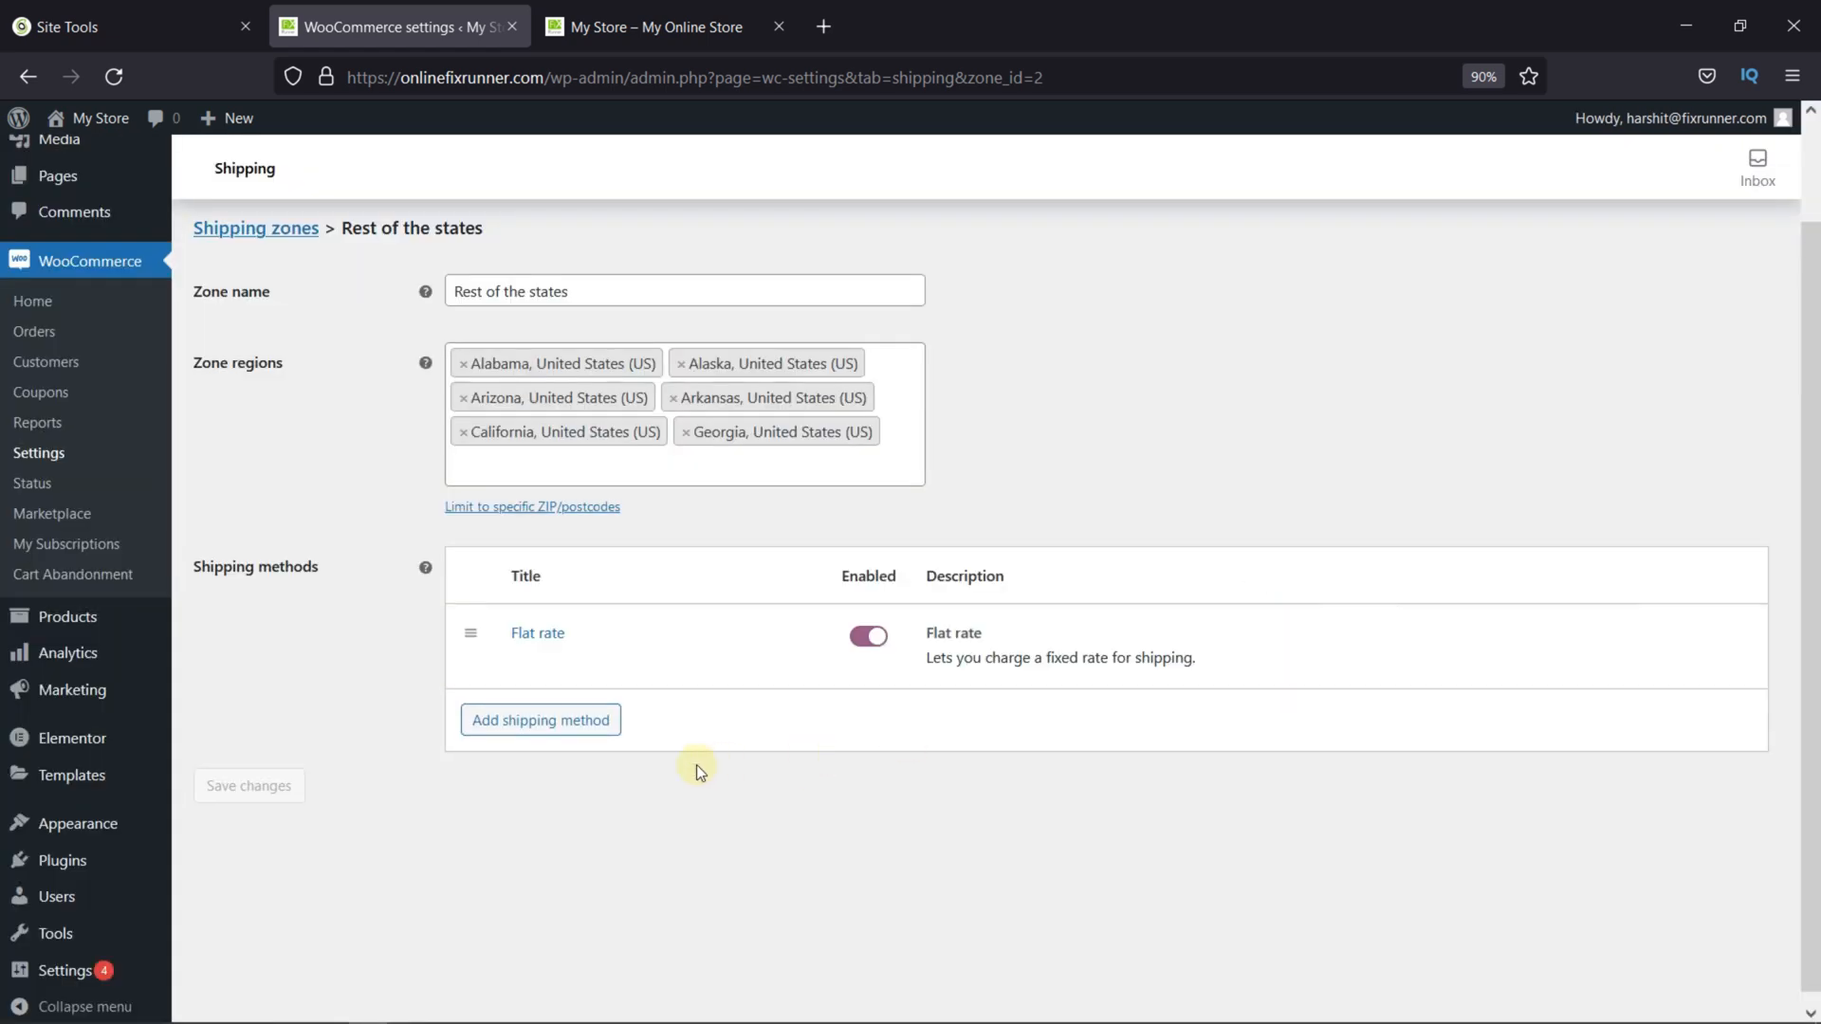
{"action": "left_click", "coordinate": [519, 654]}
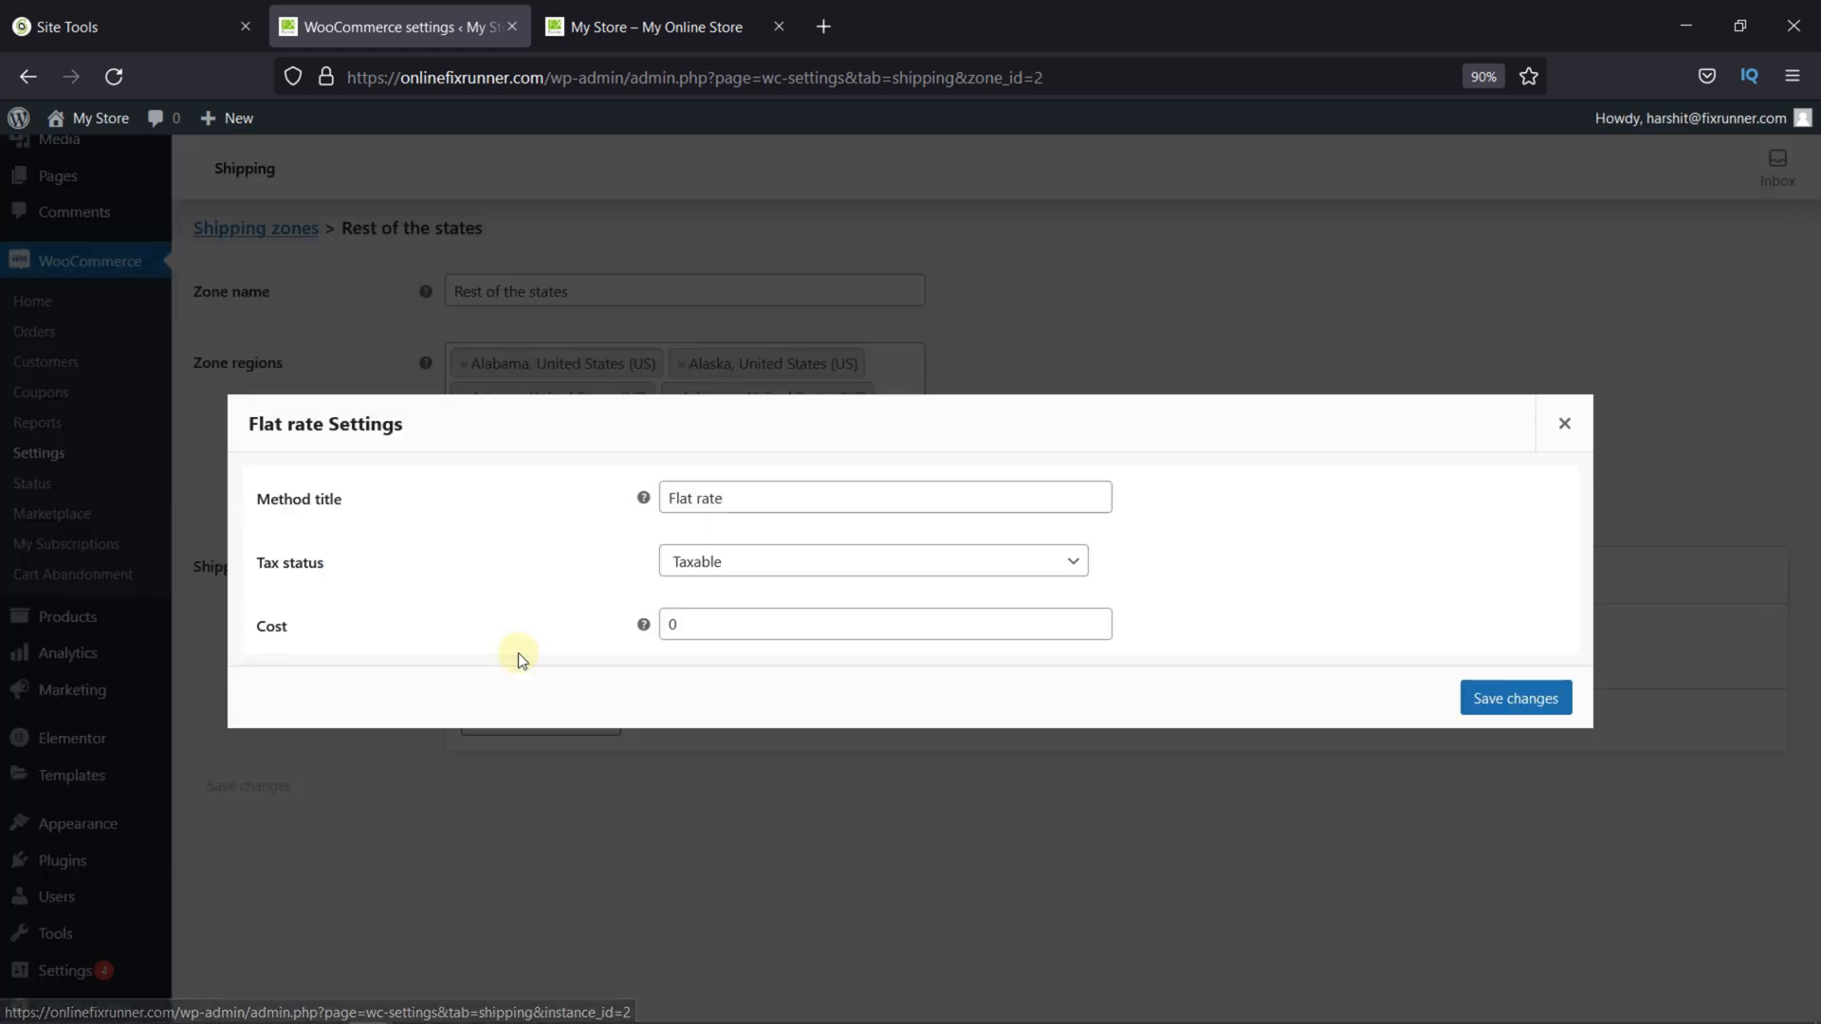
{"action": "left_click", "coordinate": [744, 616]}
{"action": "key", "text": "BackSpace"}
{"action": "type", "text": "2"}
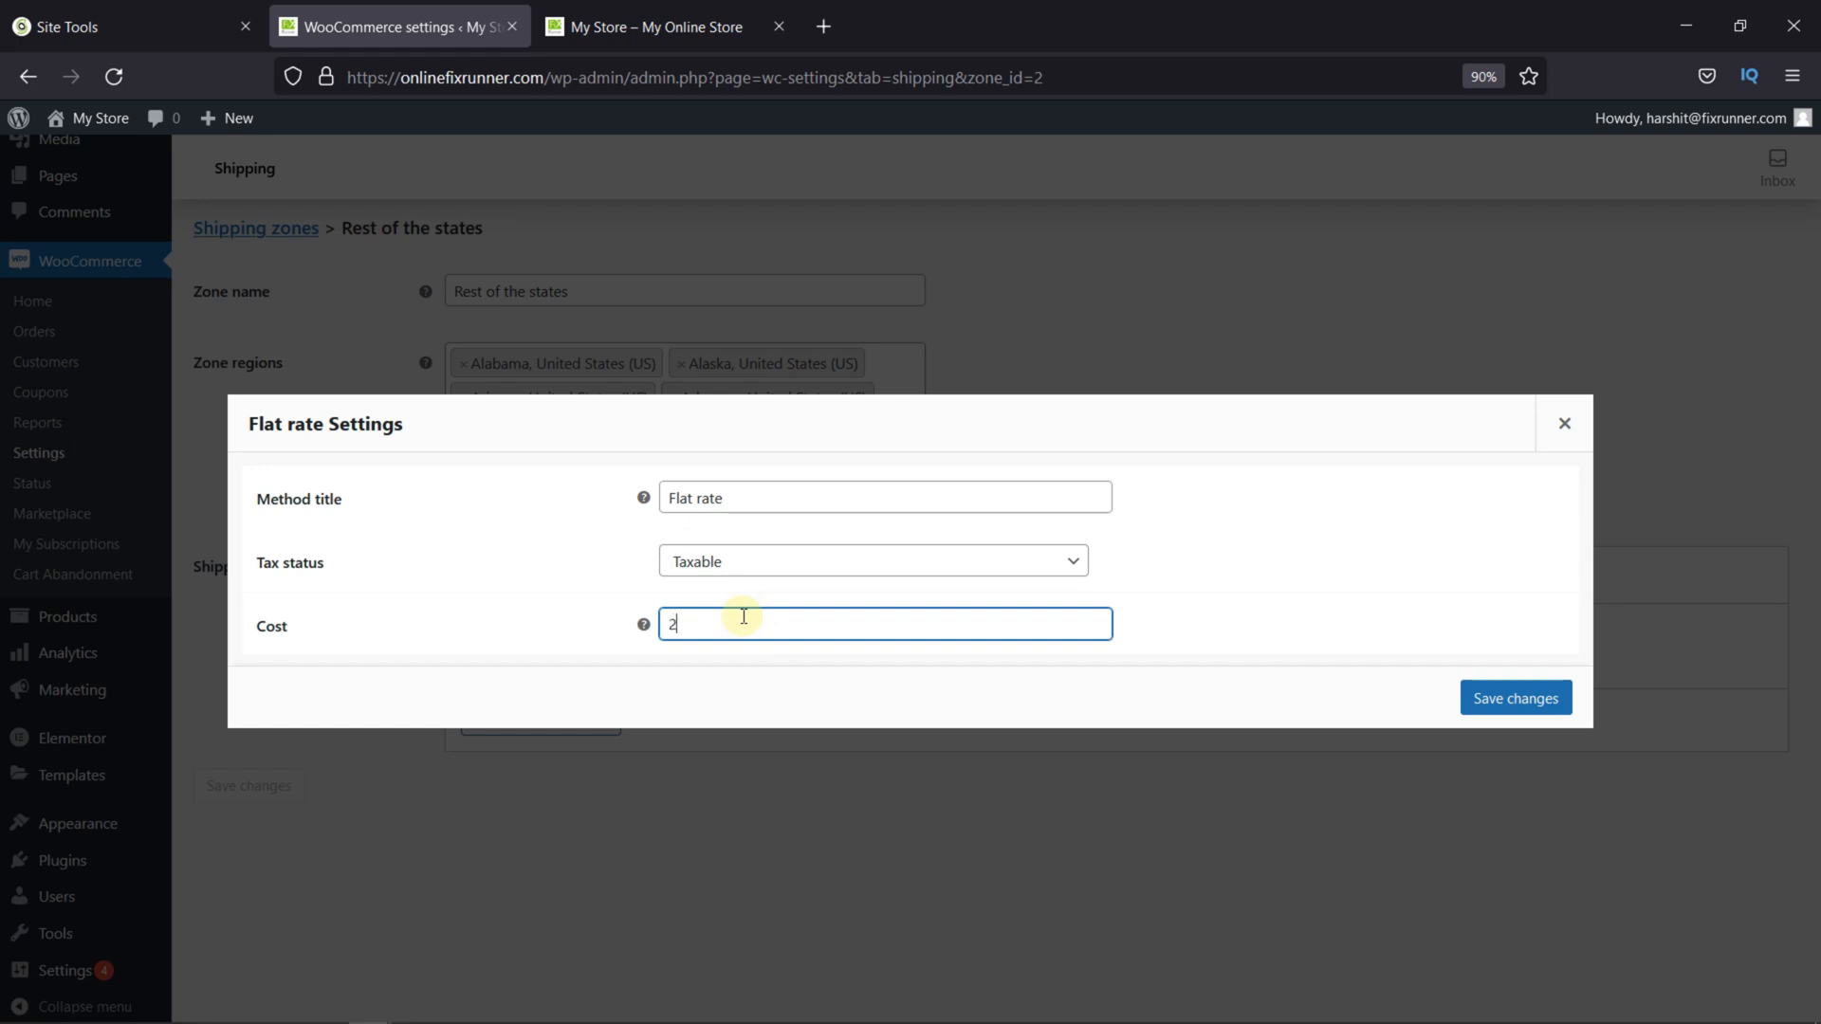
{"action": "type", "text": "0 * [qty]"}
{"action": "left_click", "coordinate": [1503, 702]}
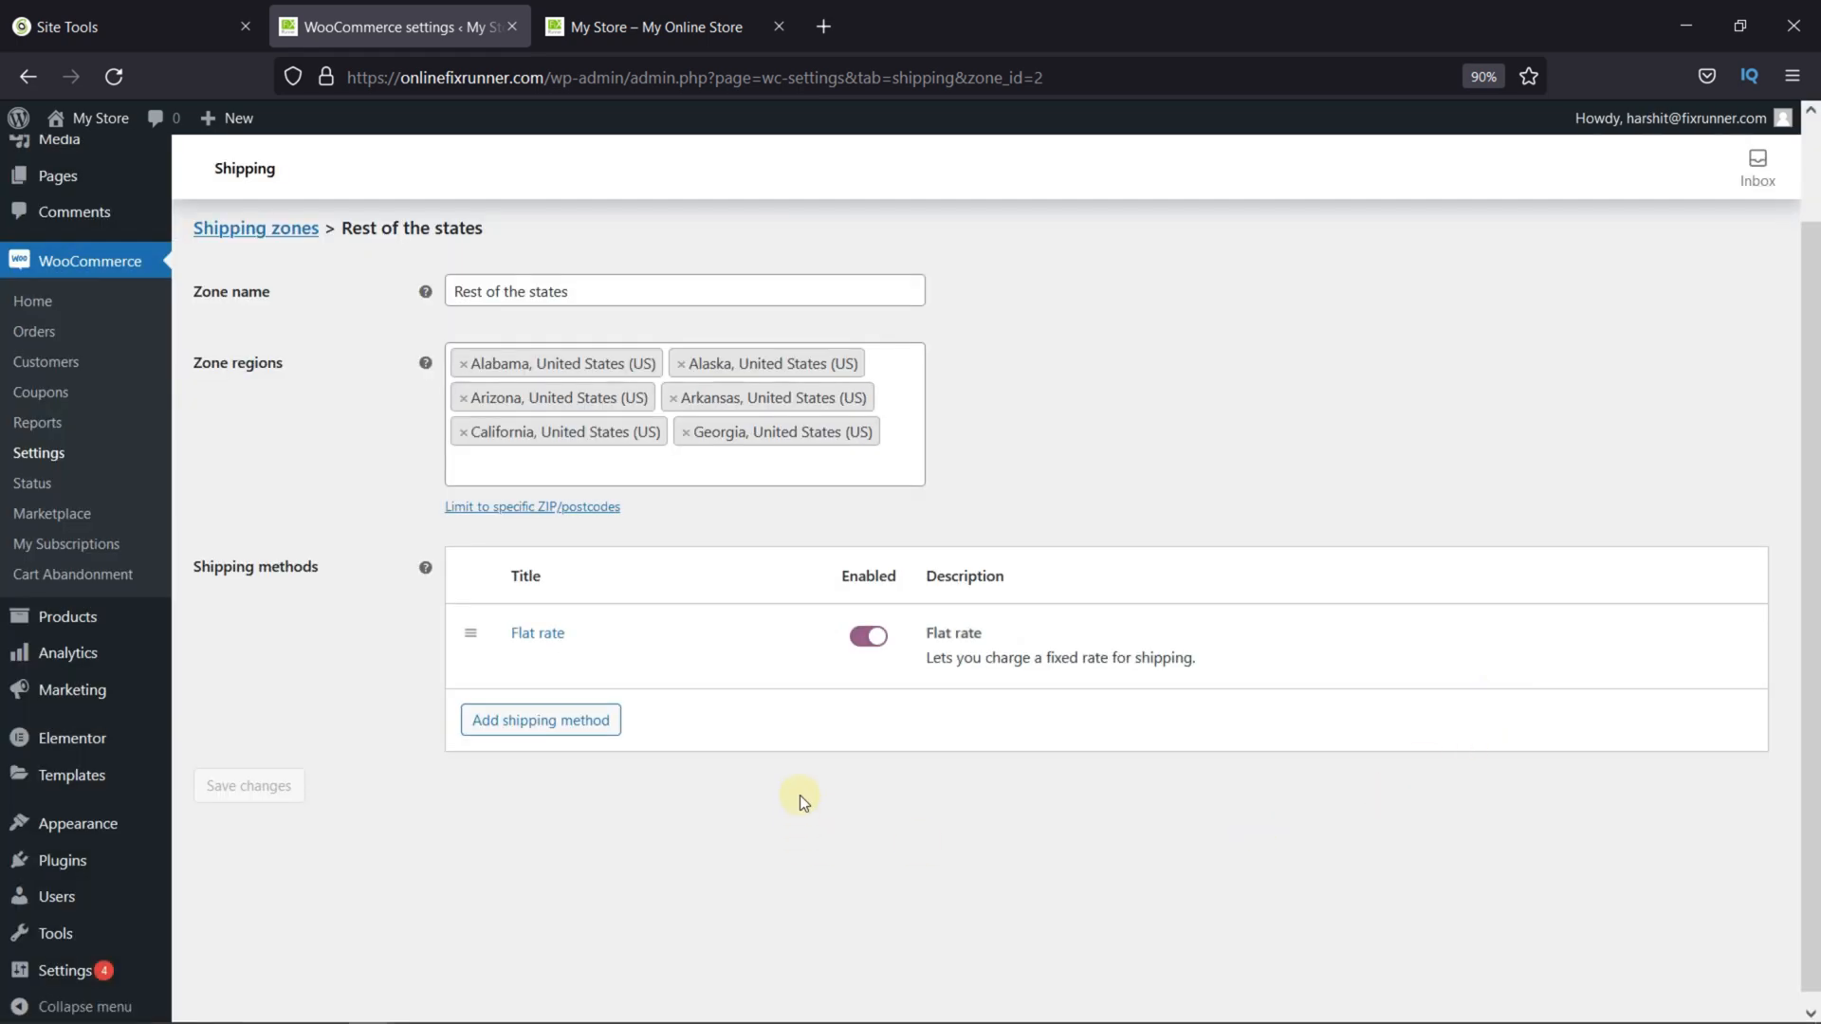
{"action": "scroll", "coordinate": [791, 770], "scroll_direction": "up", "scroll_amount": 2}
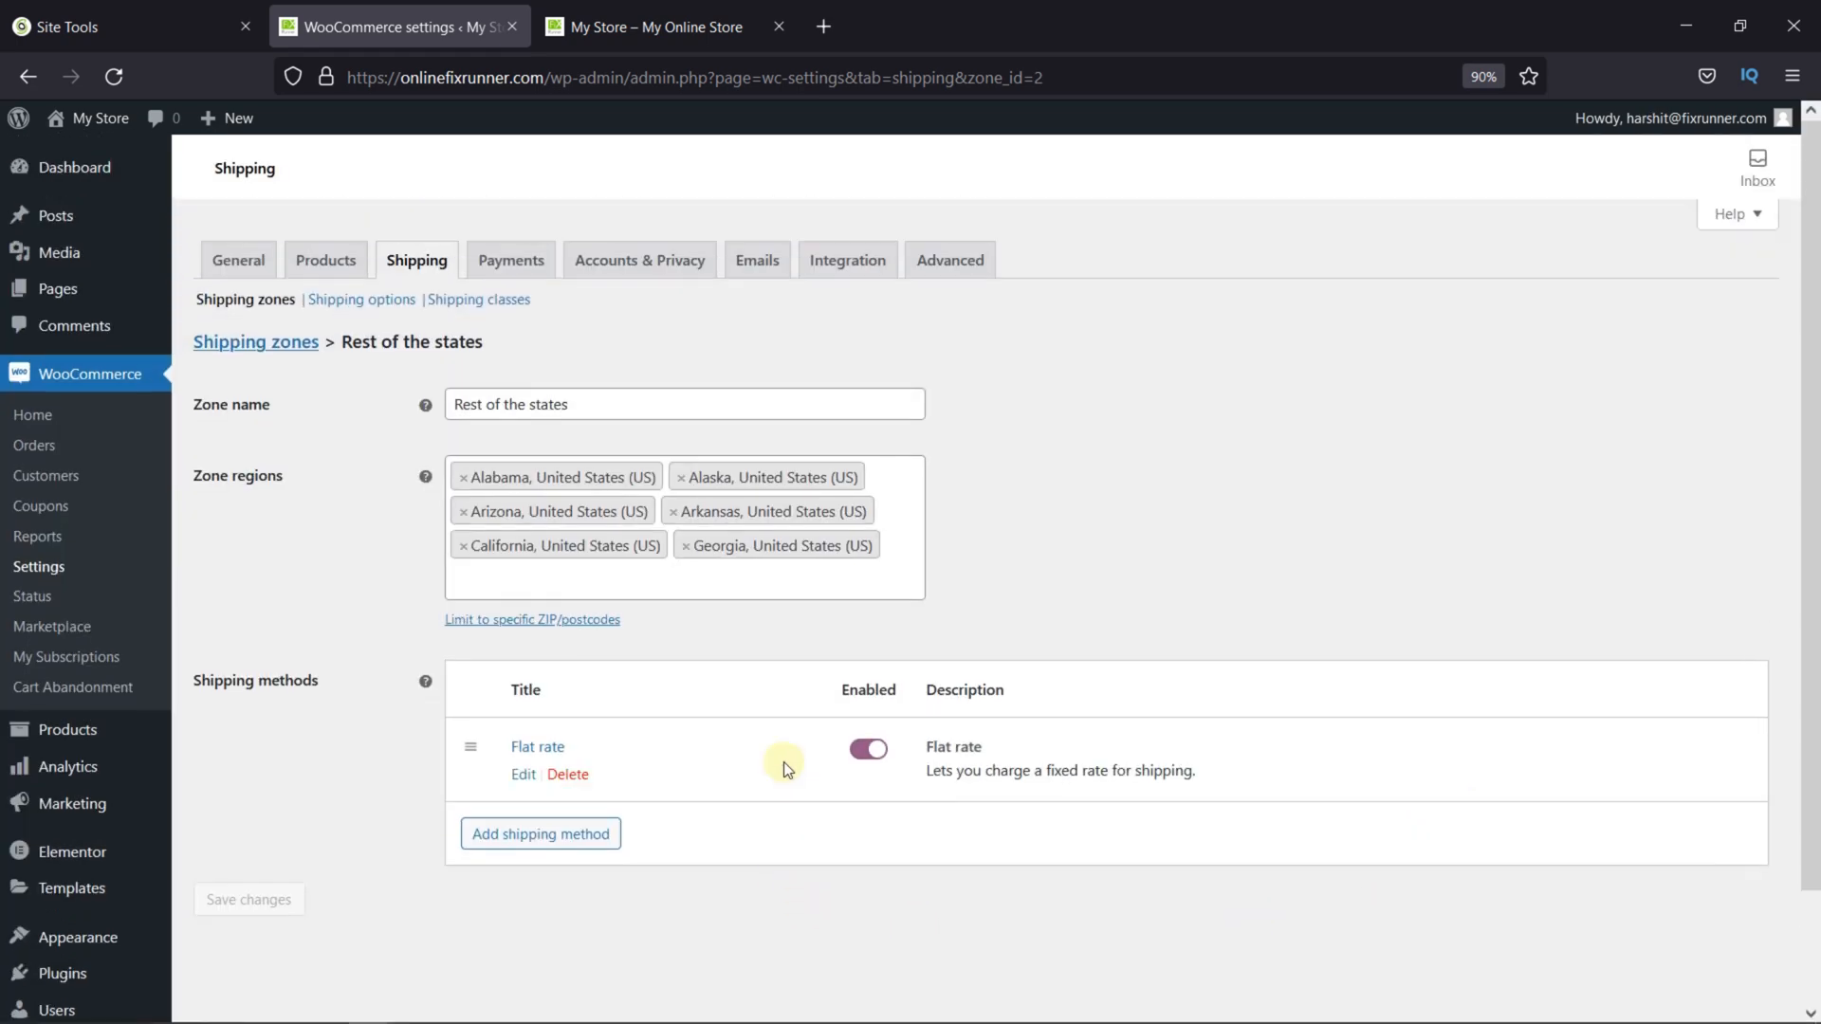
{"action": "left_click", "coordinate": [266, 345]}
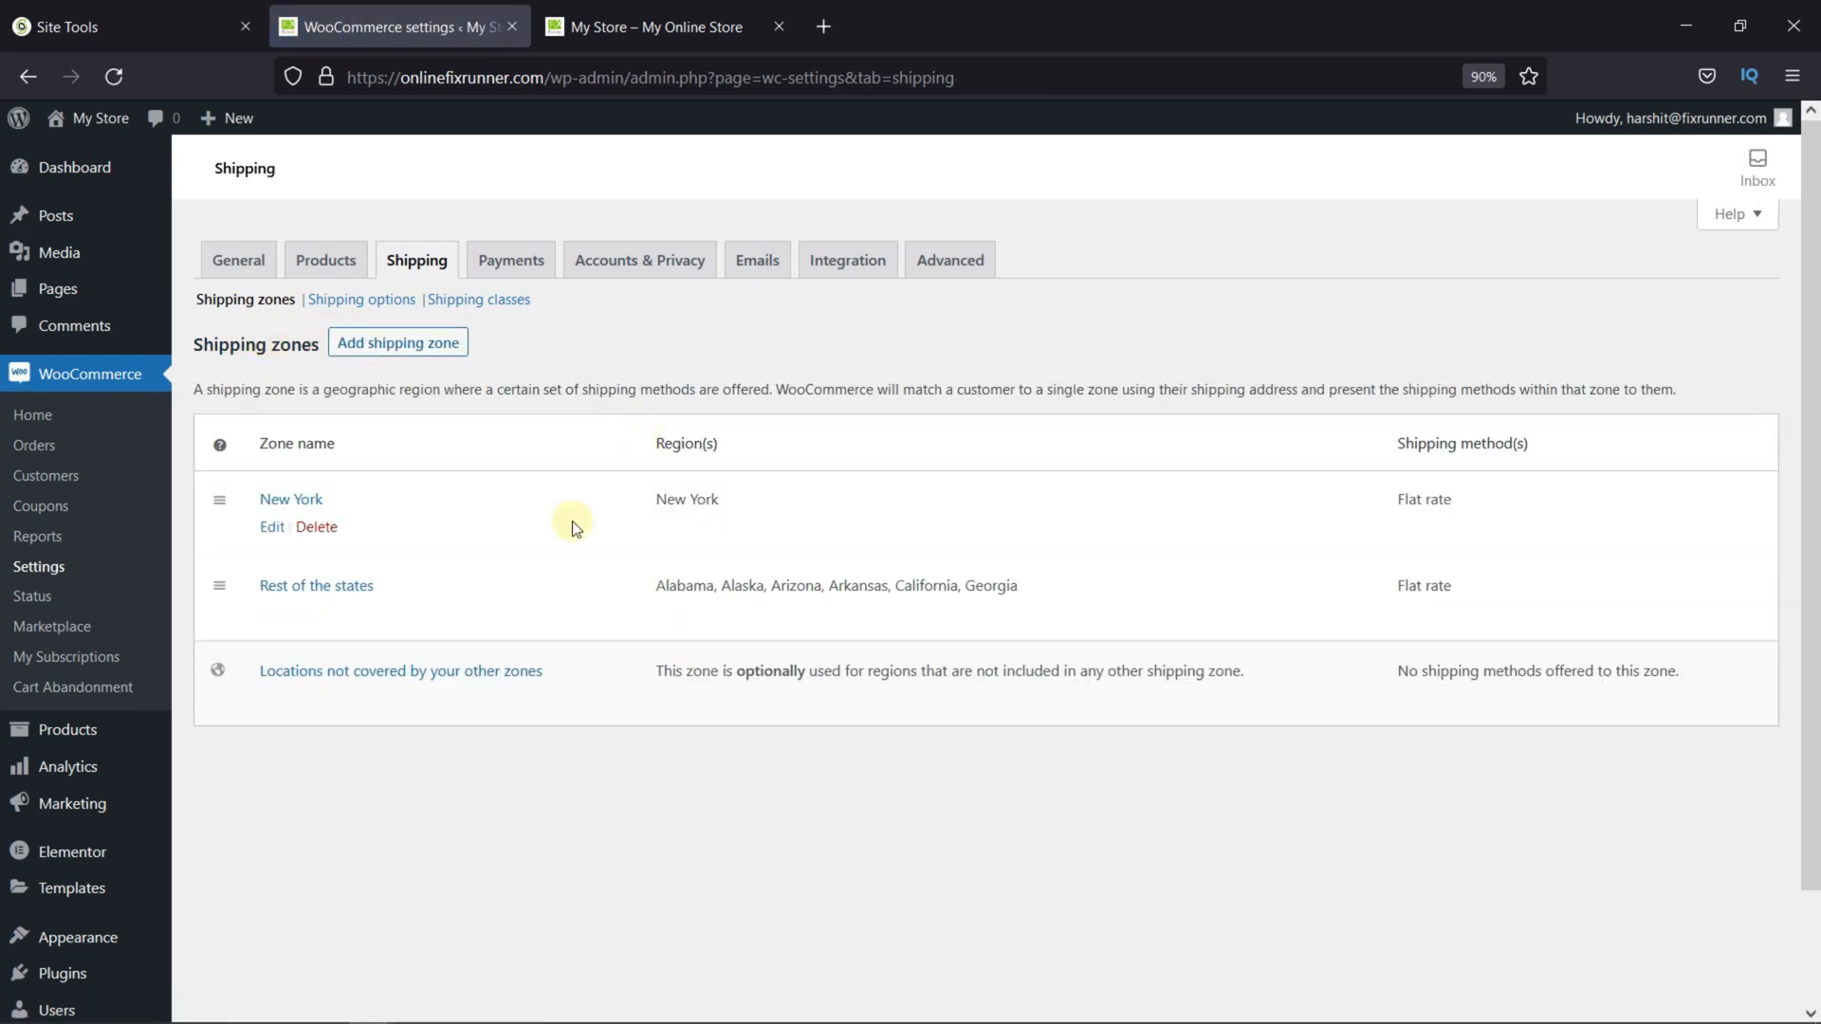
- Create and save a shipping zone named 'Free shipping' with New York as its region
{"action": "left_click", "coordinate": [435, 357]}
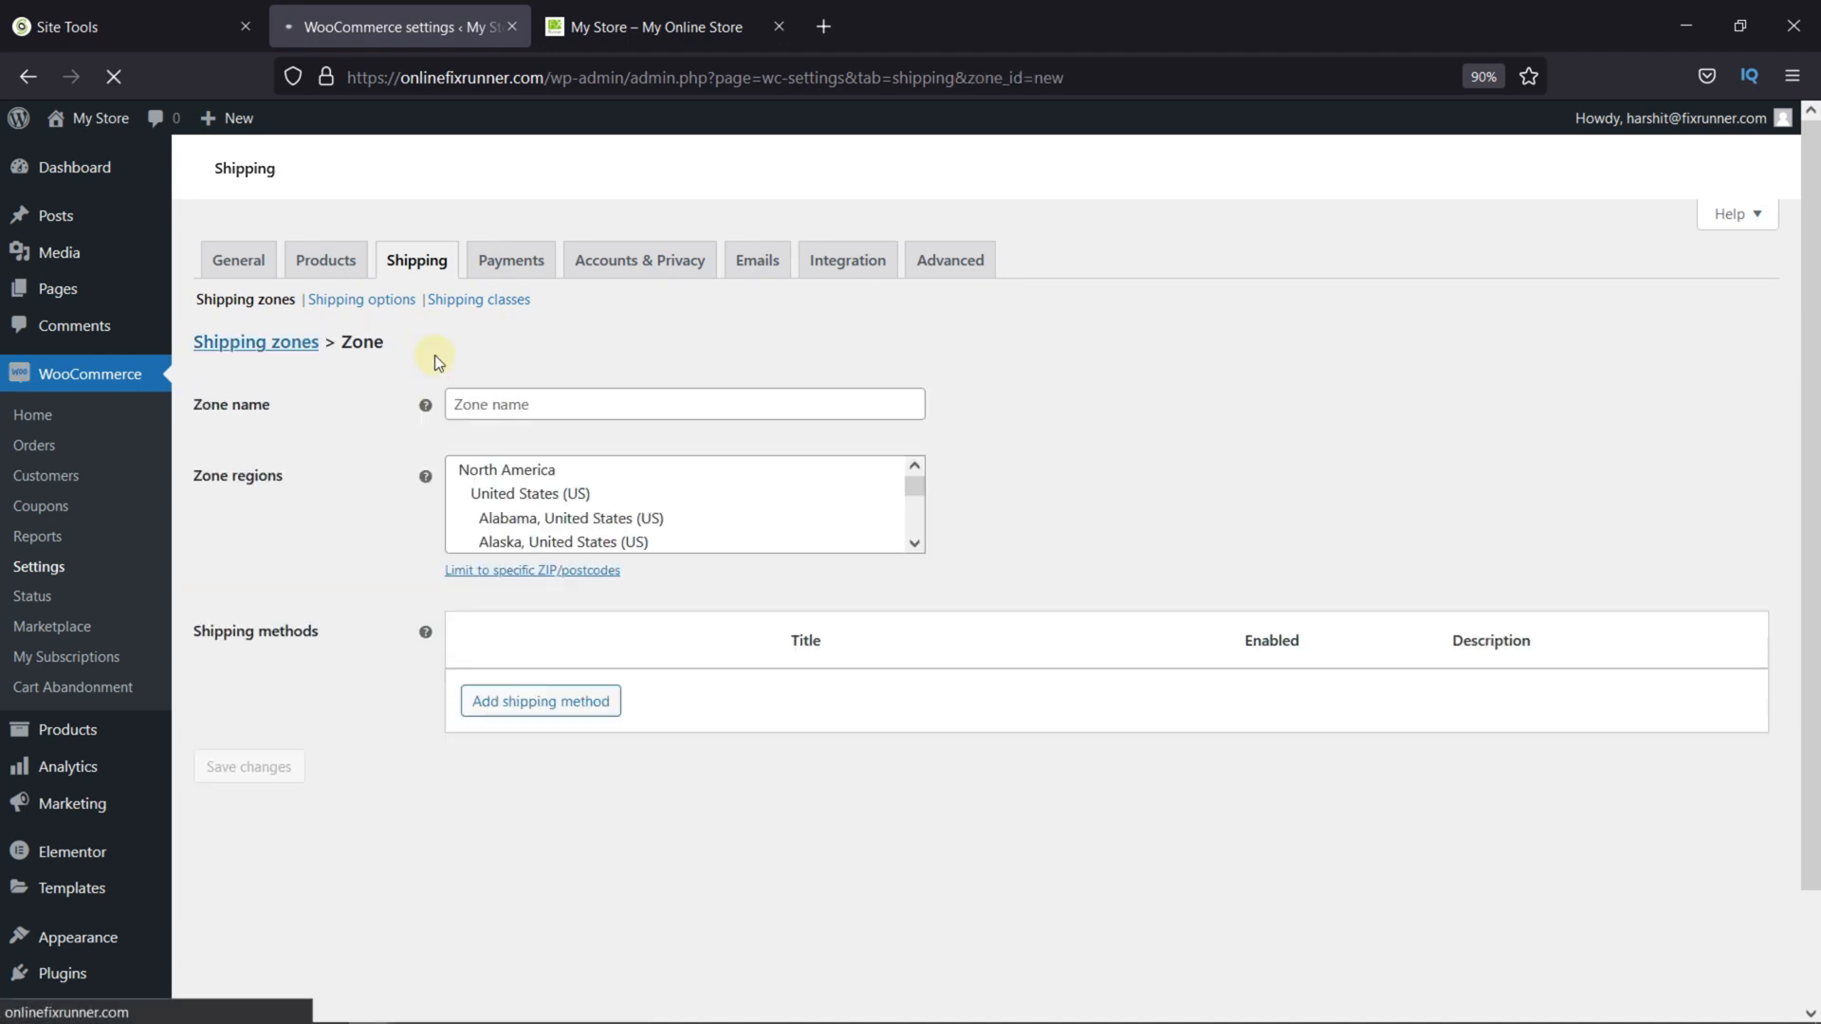
{"action": "left_click", "coordinate": [573, 417]}
{"action": "type", "text": "F"}
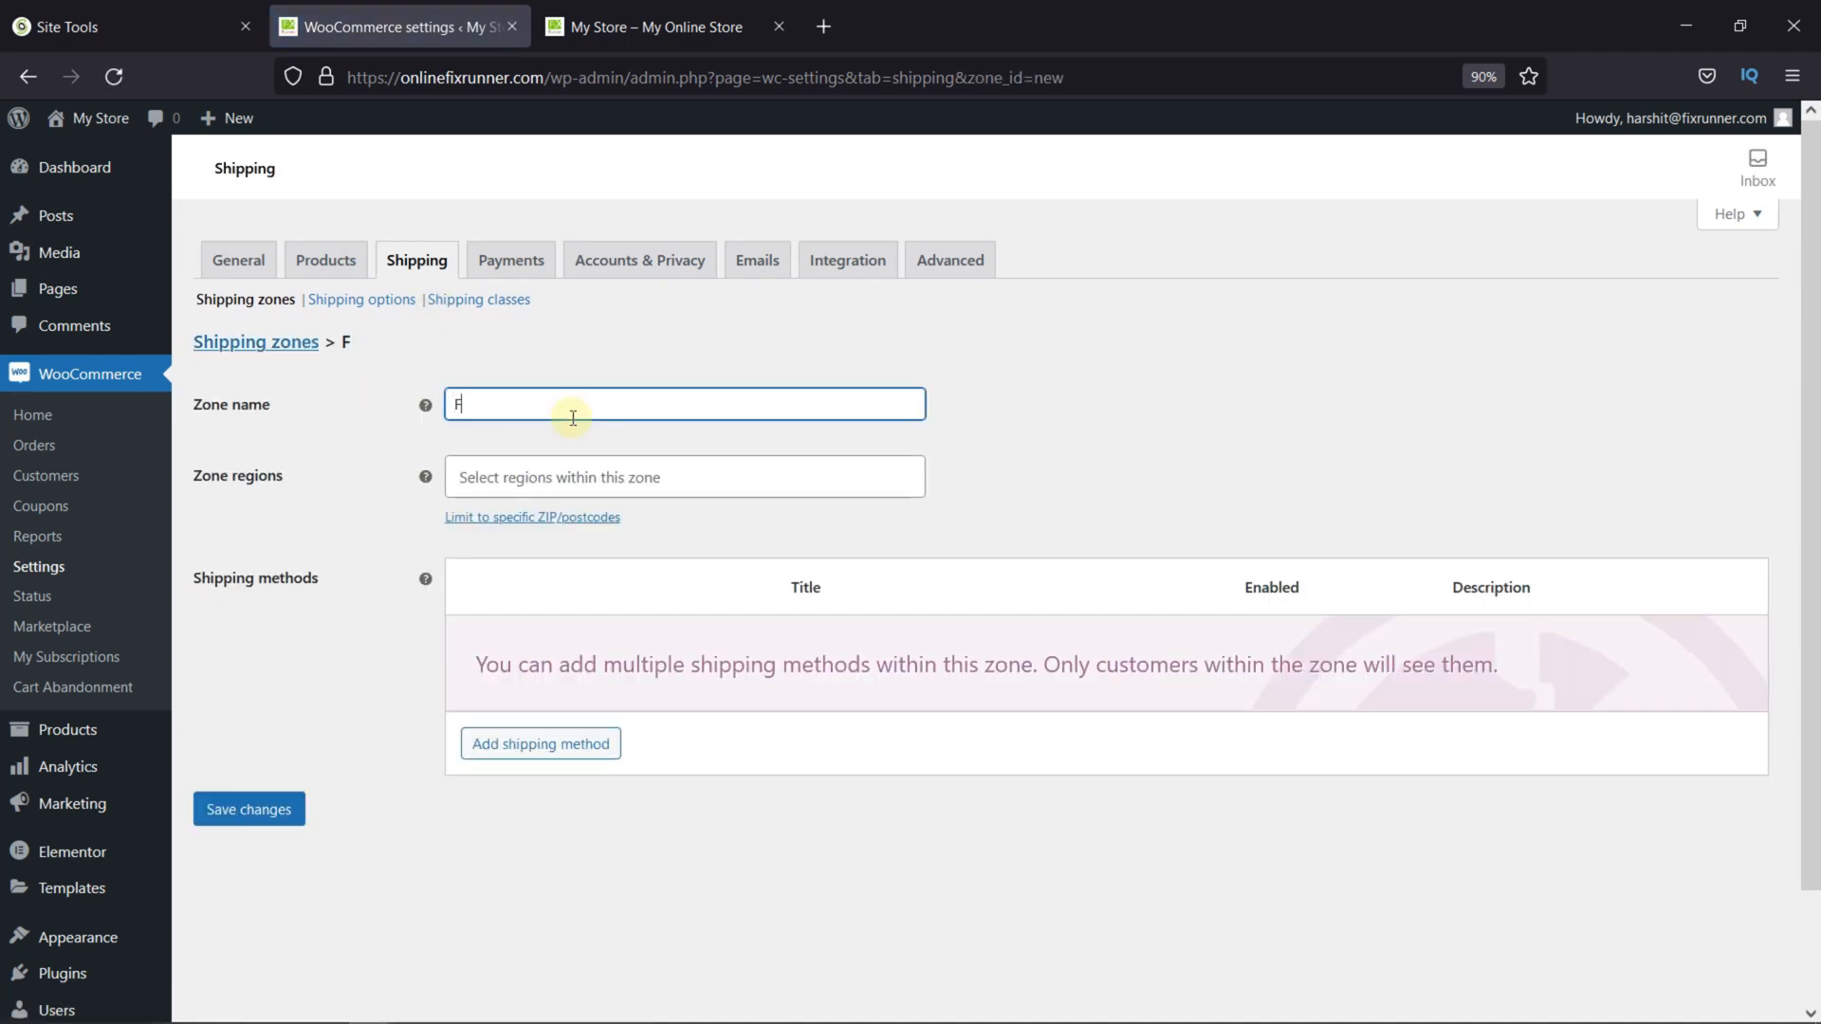
{"action": "type", "text": "ree shipping"}
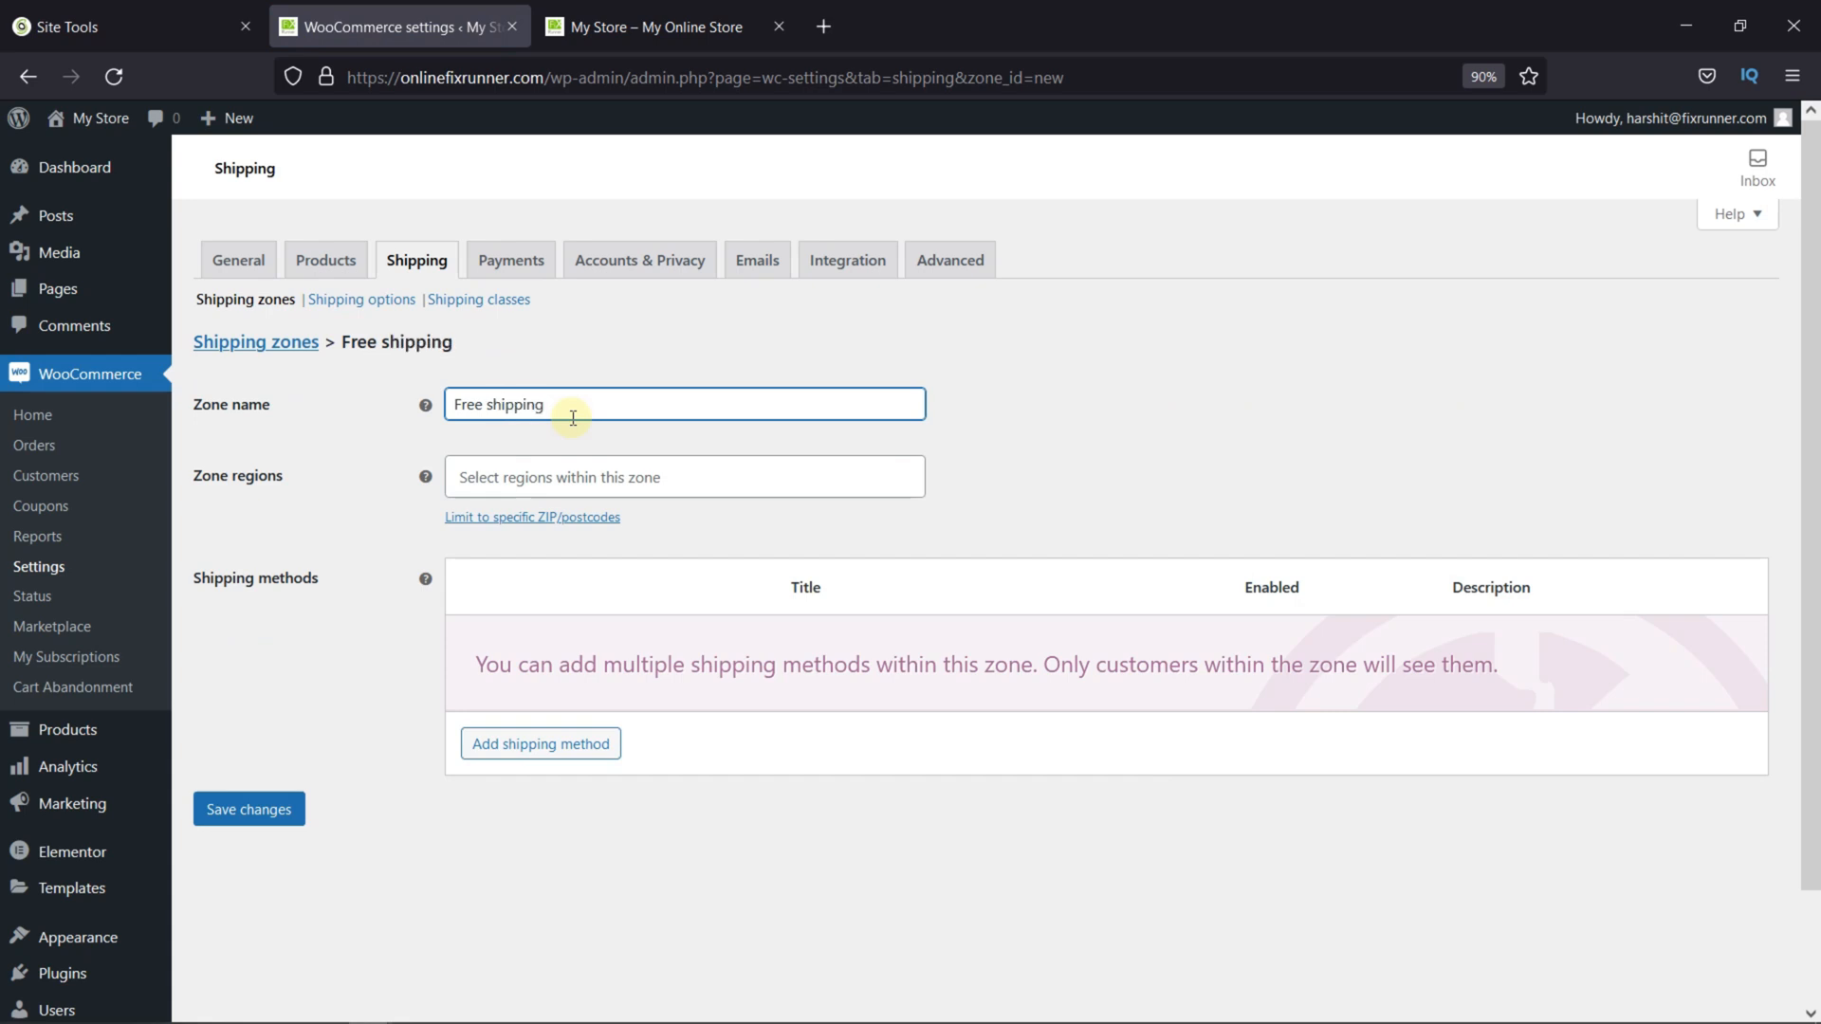
{"action": "left_click", "coordinate": [611, 482]}
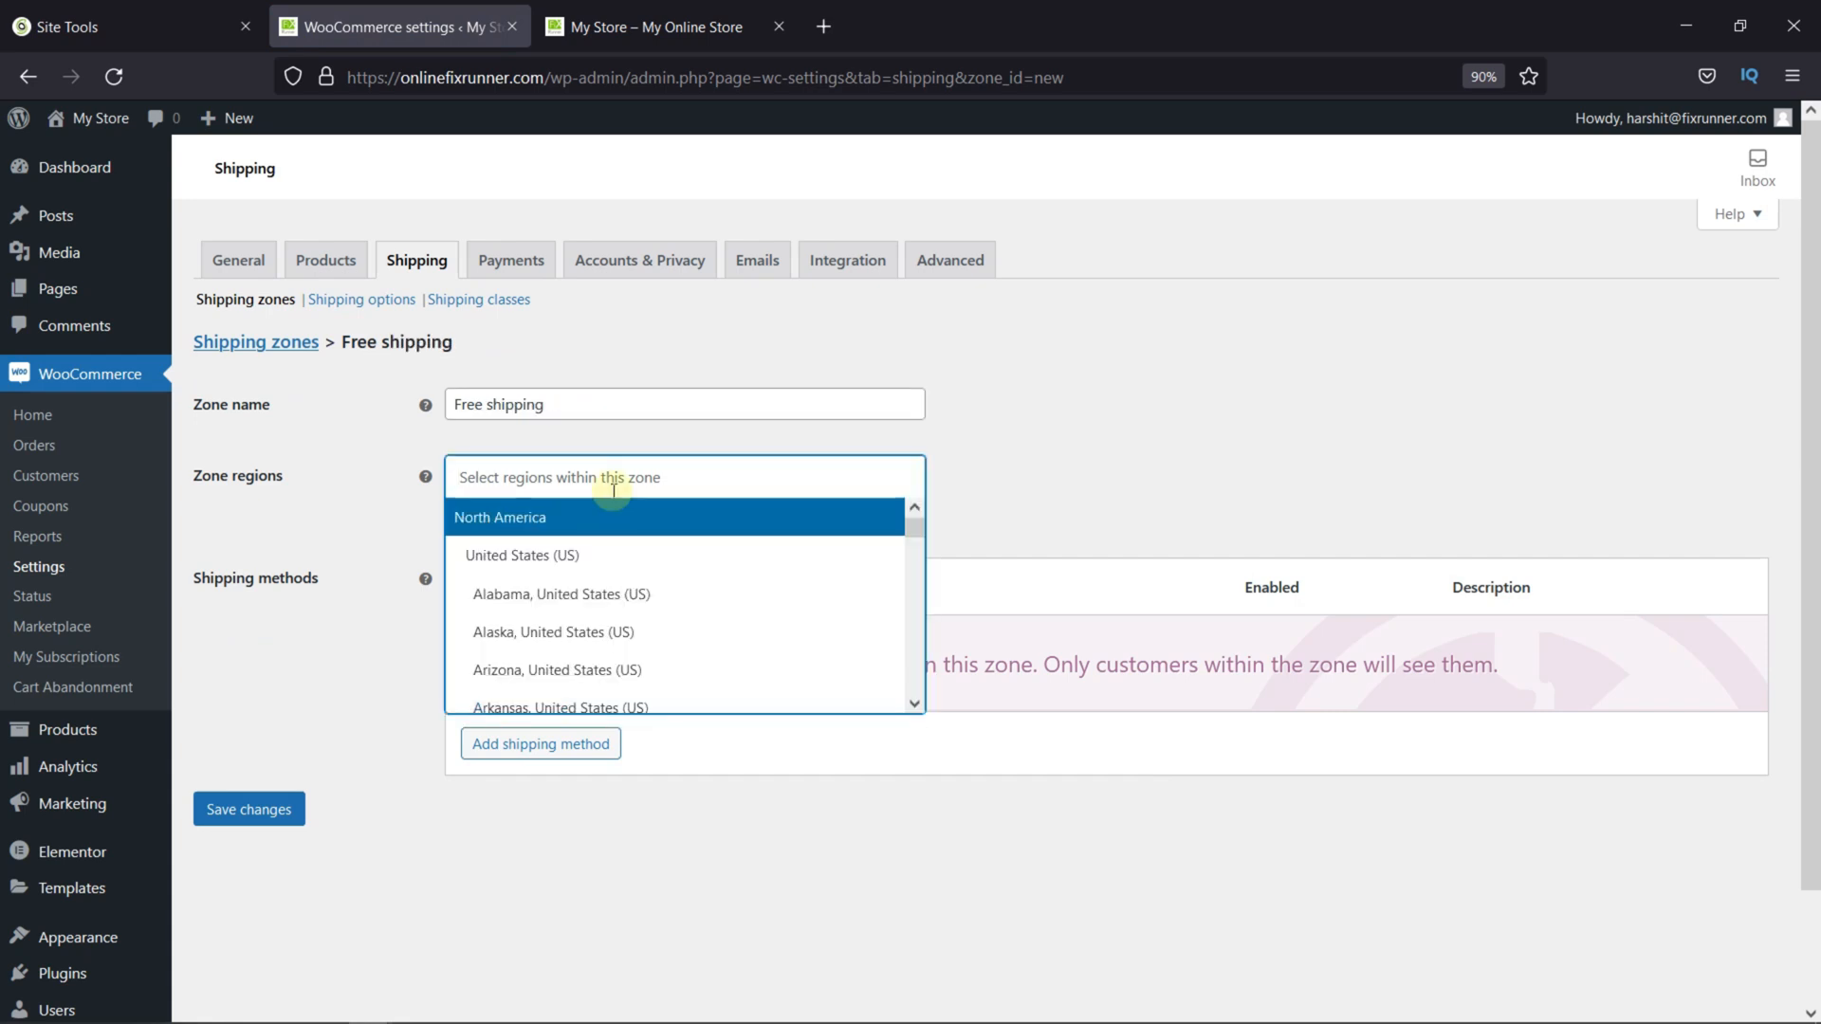
{"action": "type", "text": "New"}
{"action": "key", "text": "Down"}
{"action": "key", "text": "Down"}
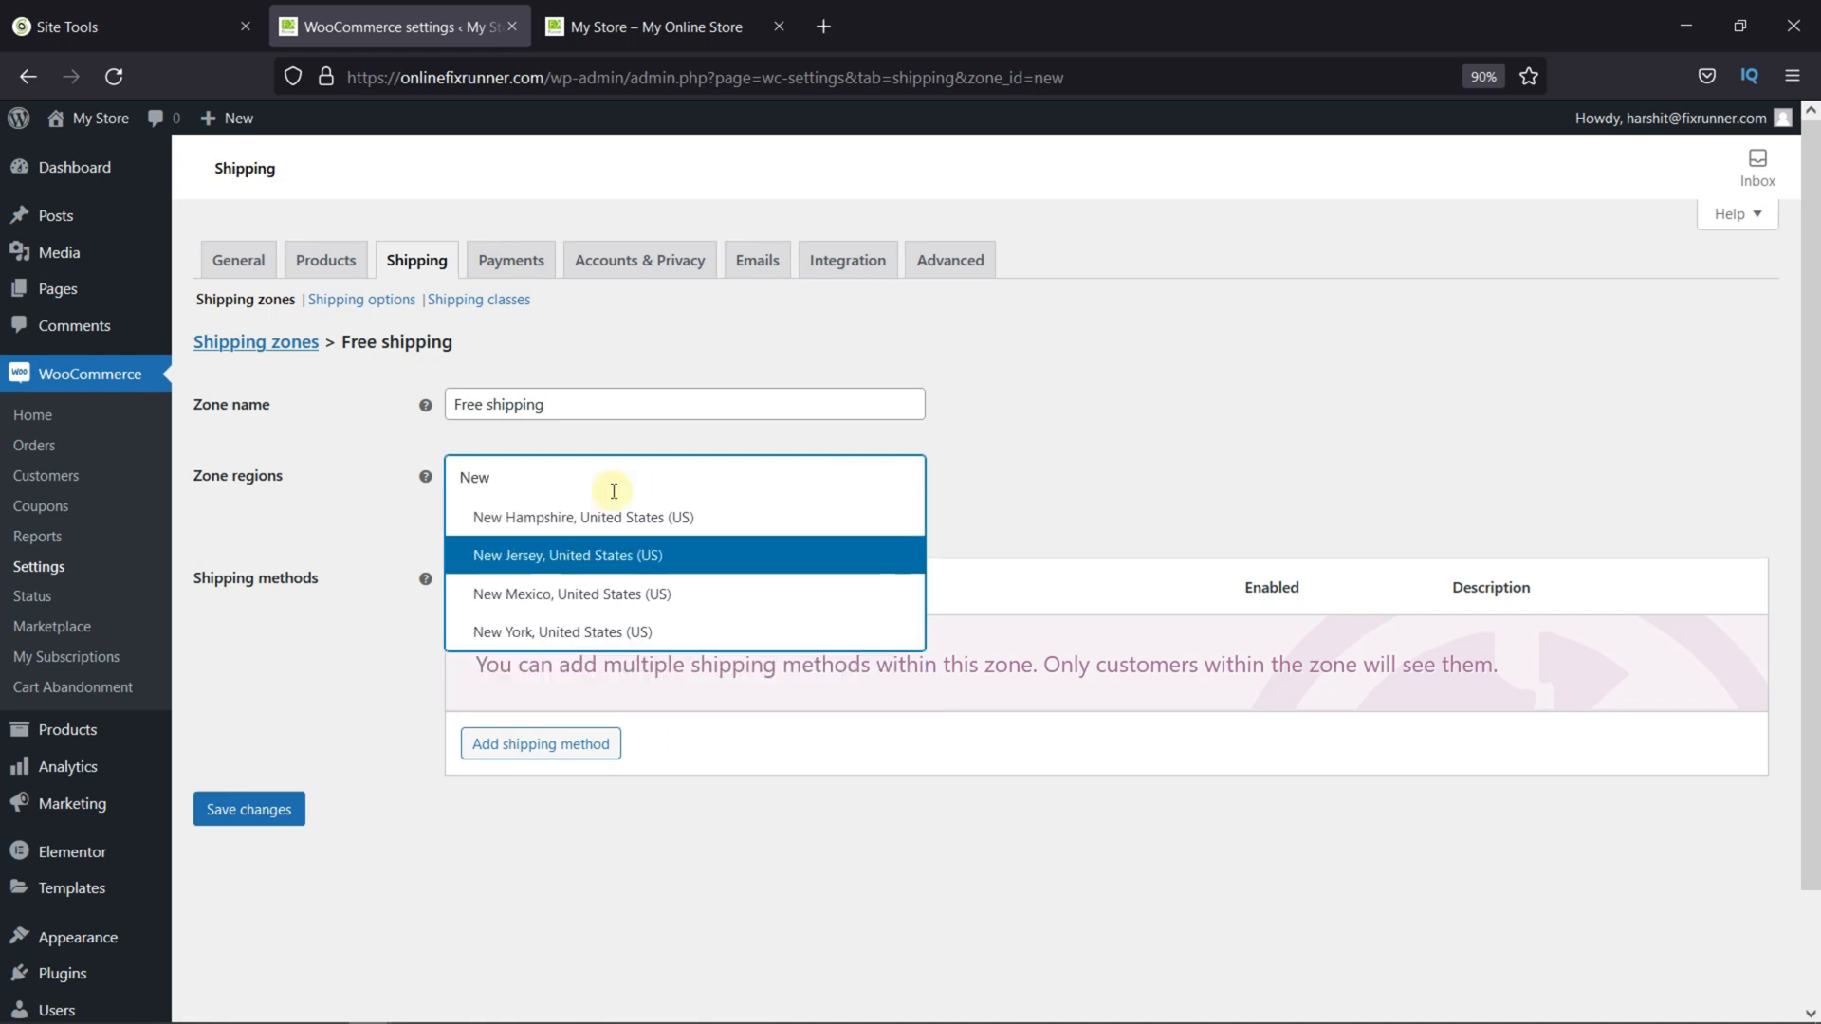
{"action": "key", "text": "Down"}
{"action": "key", "text": "Return"}
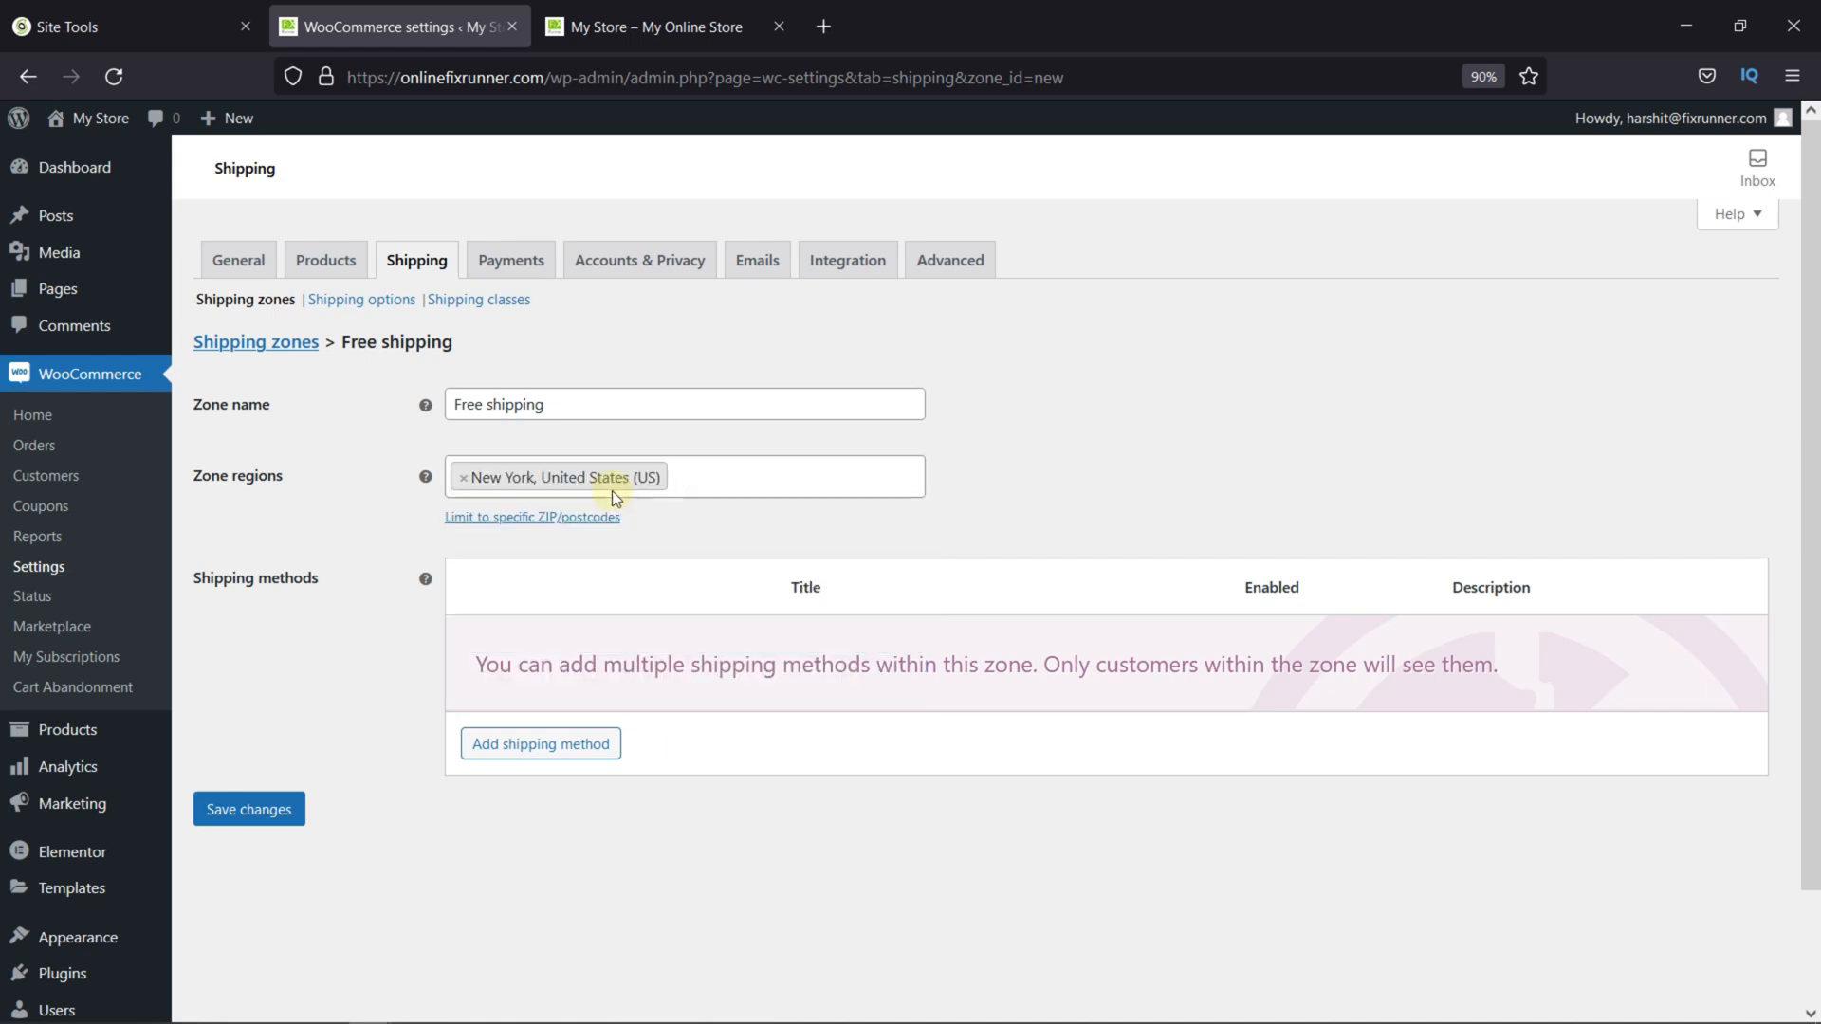
{"action": "left_click", "coordinate": [249, 809]}
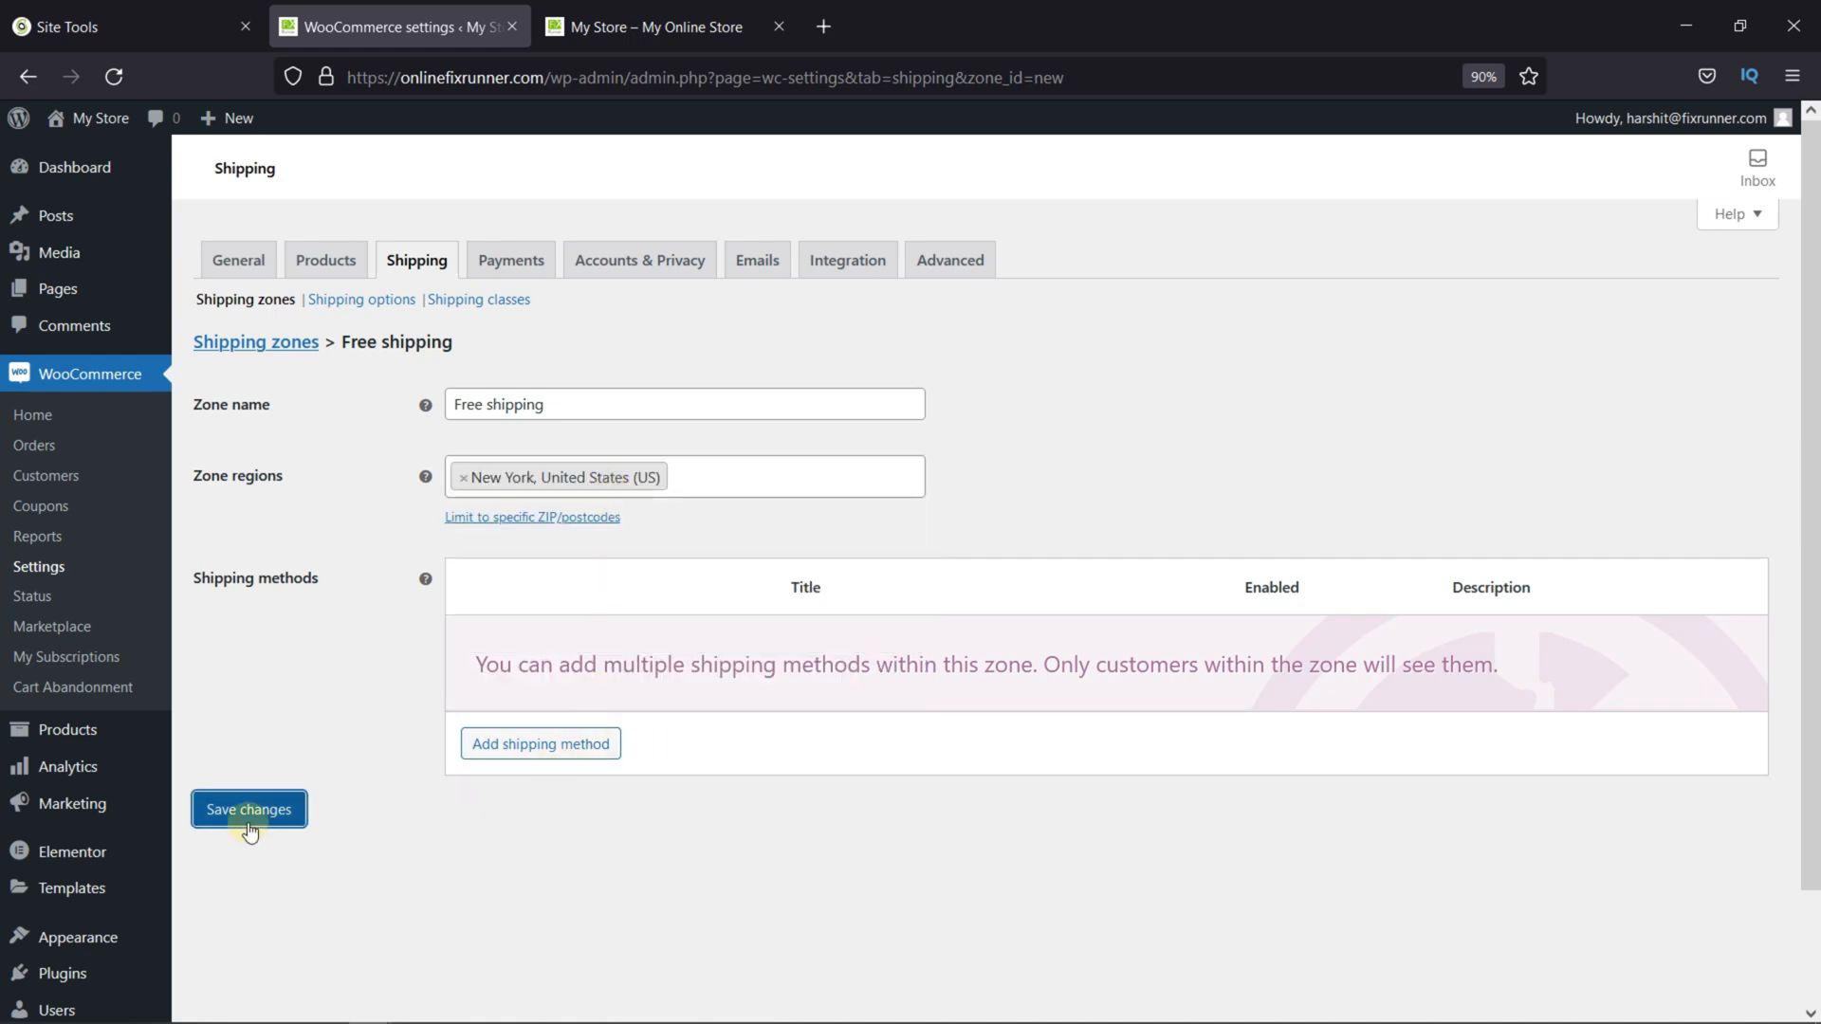
- Add the Free shipping method to the Free shipping zone
{"action": "left_click", "coordinate": [533, 747]}
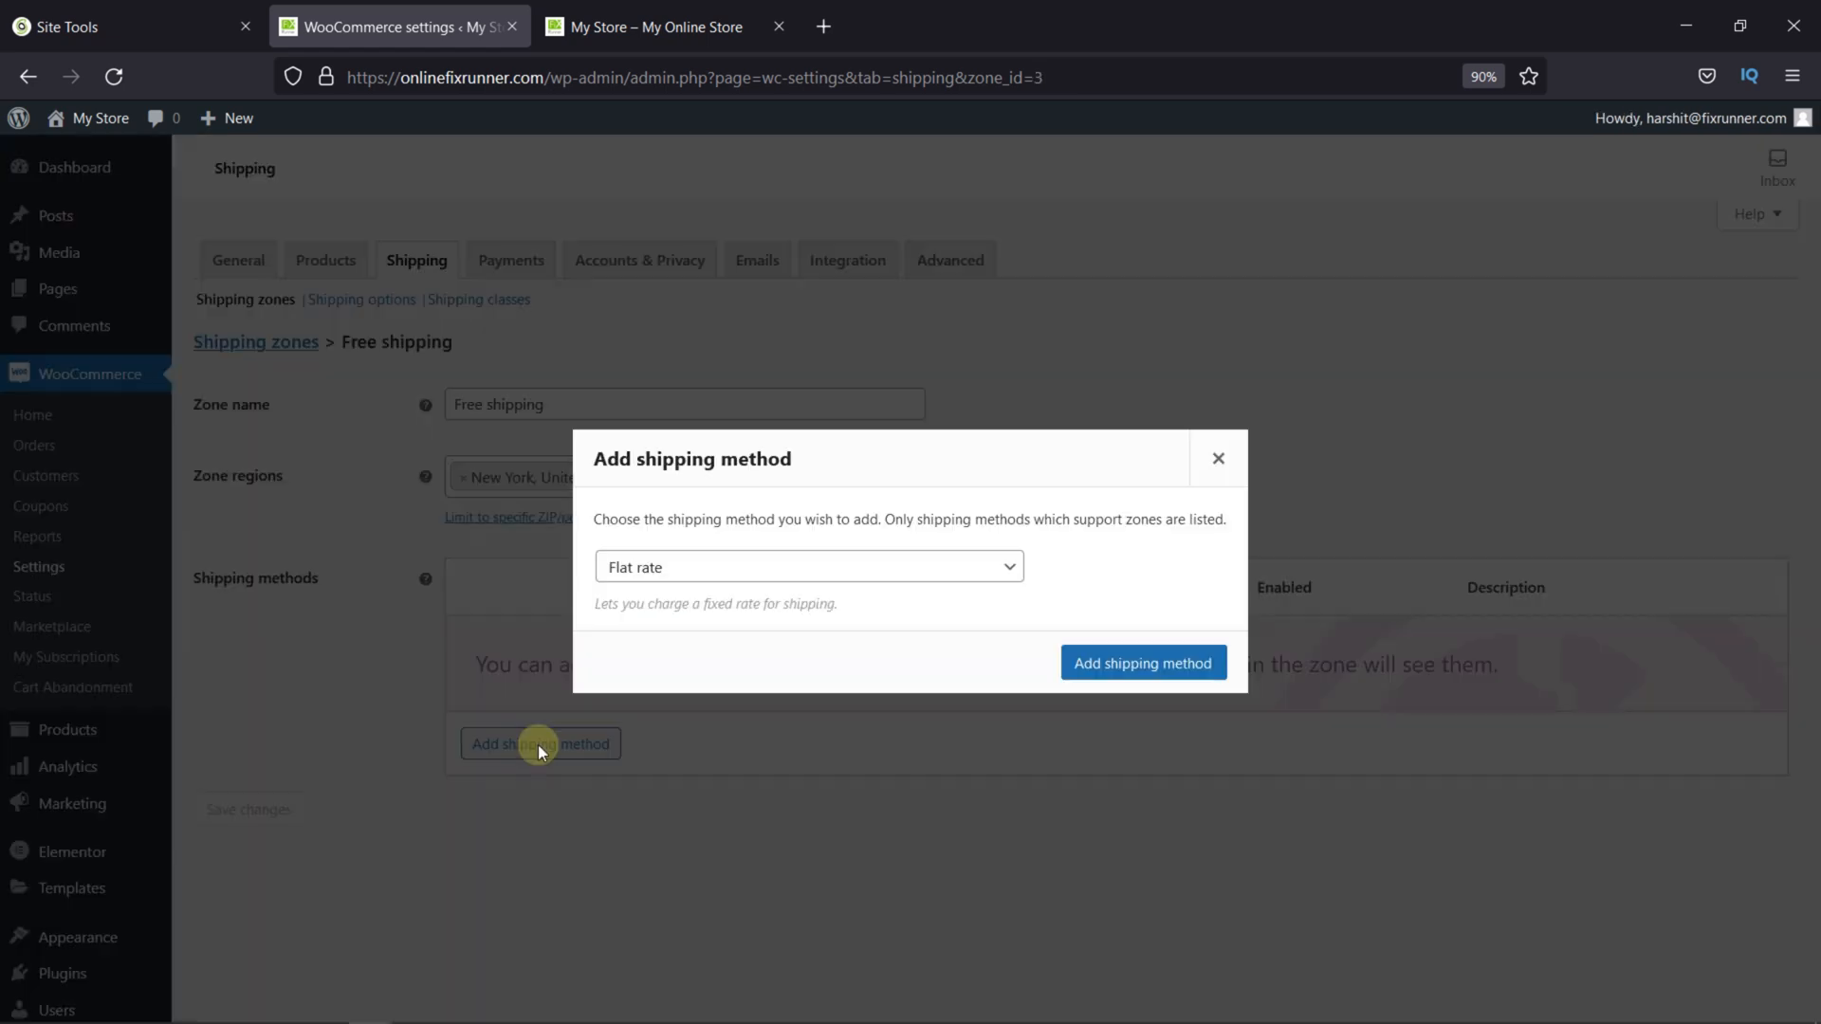
{"action": "left_click", "coordinate": [776, 573]}
{"action": "left_click", "coordinate": [775, 633]}
{"action": "left_click", "coordinate": [1095, 668]}
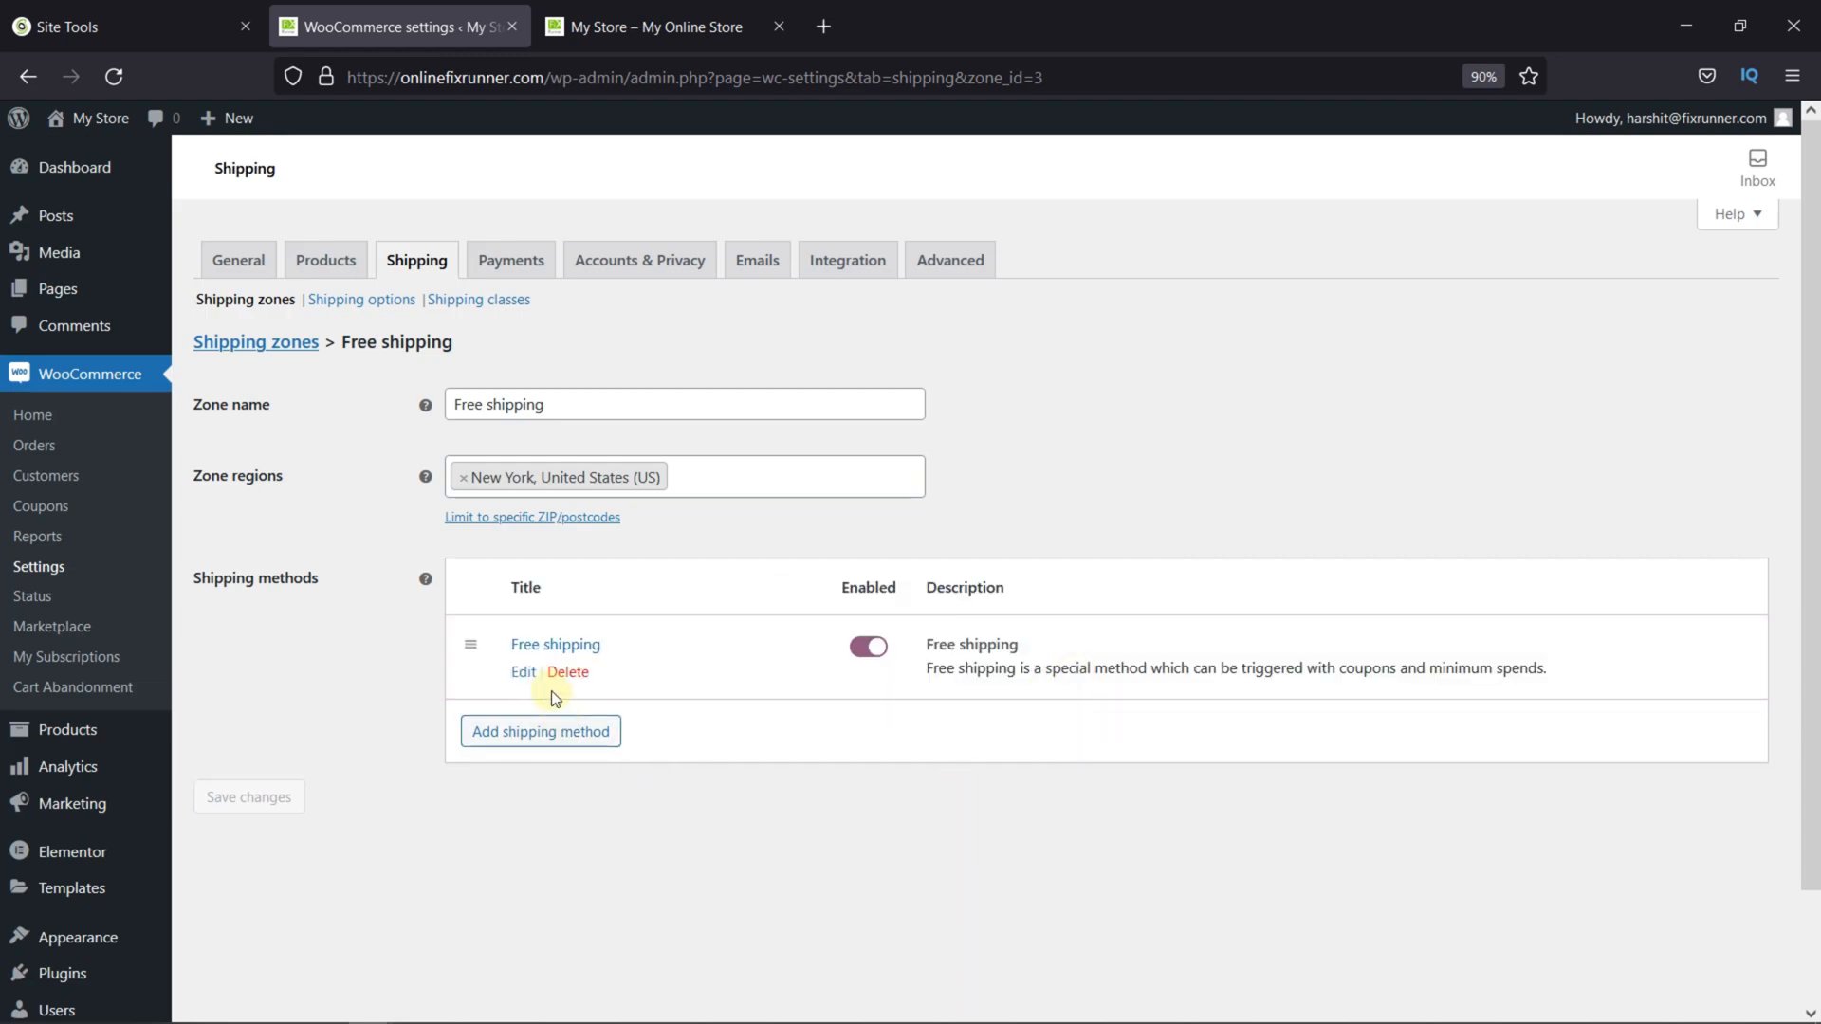
- Make the Free shipping method require a minimum order amount of 100 and save
{"action": "left_click", "coordinate": [519, 674]}
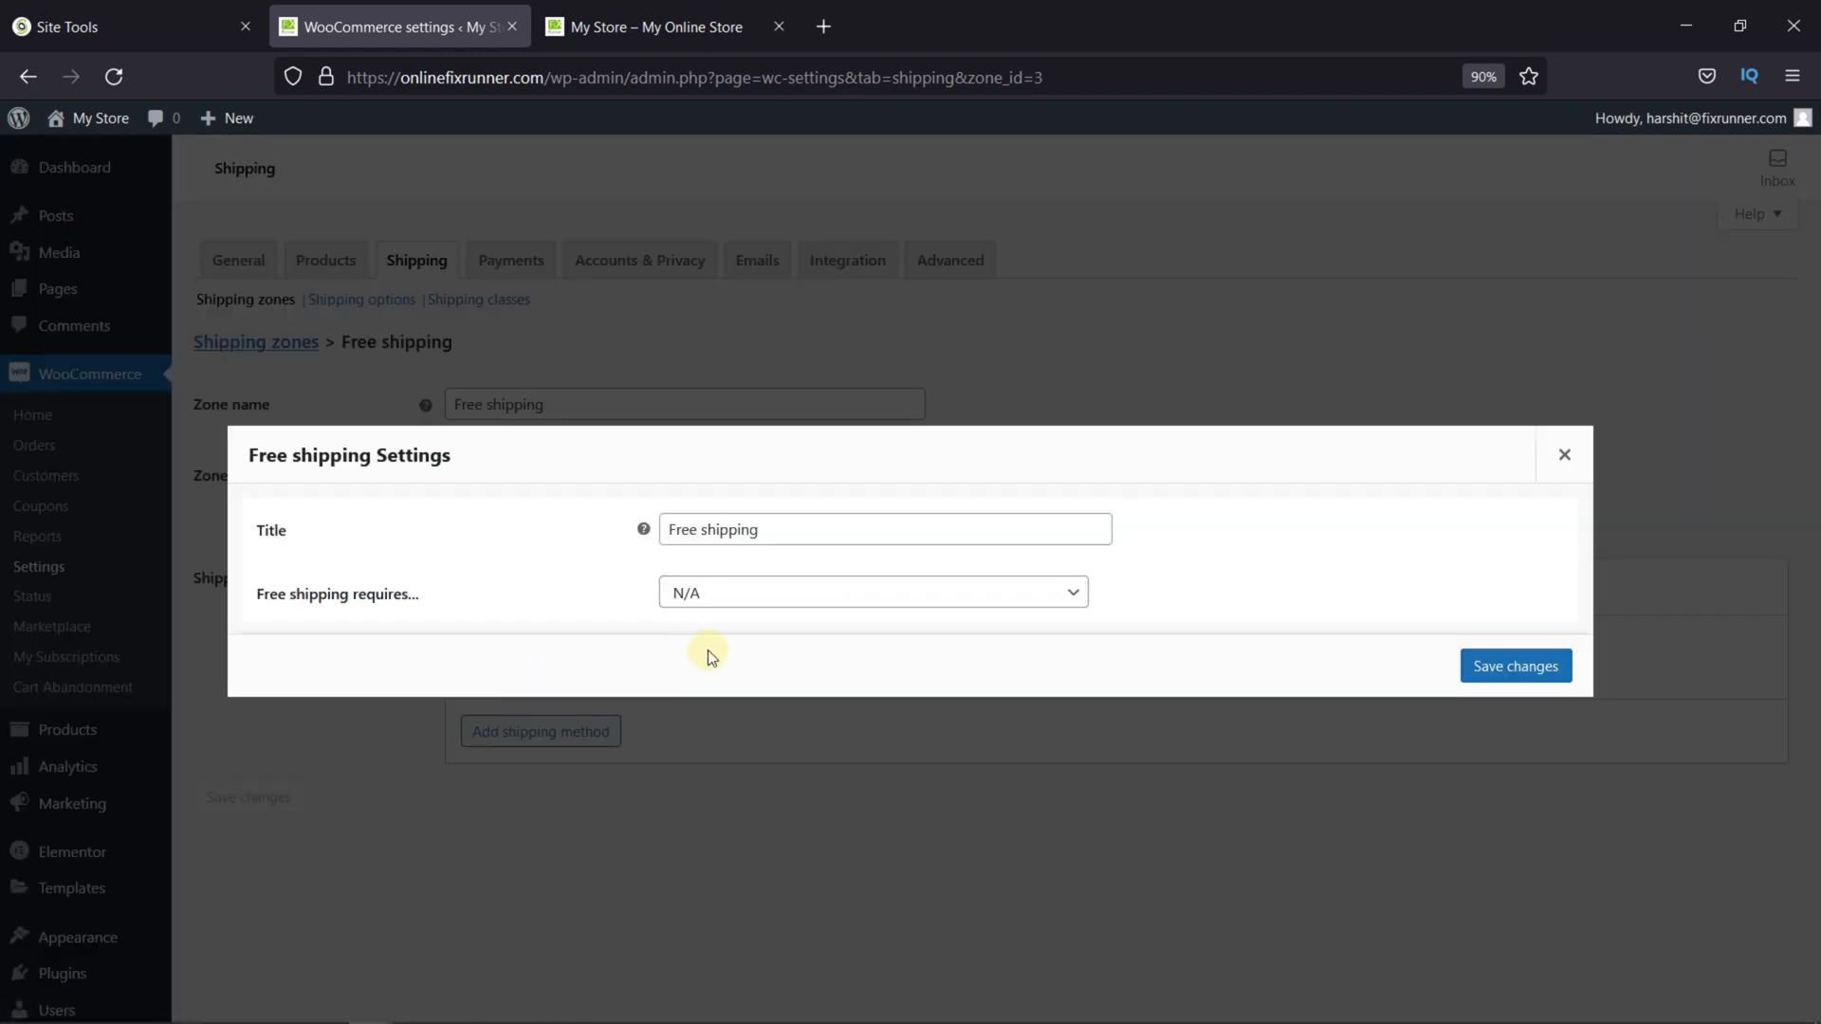
{"action": "left_click", "coordinate": [768, 594]}
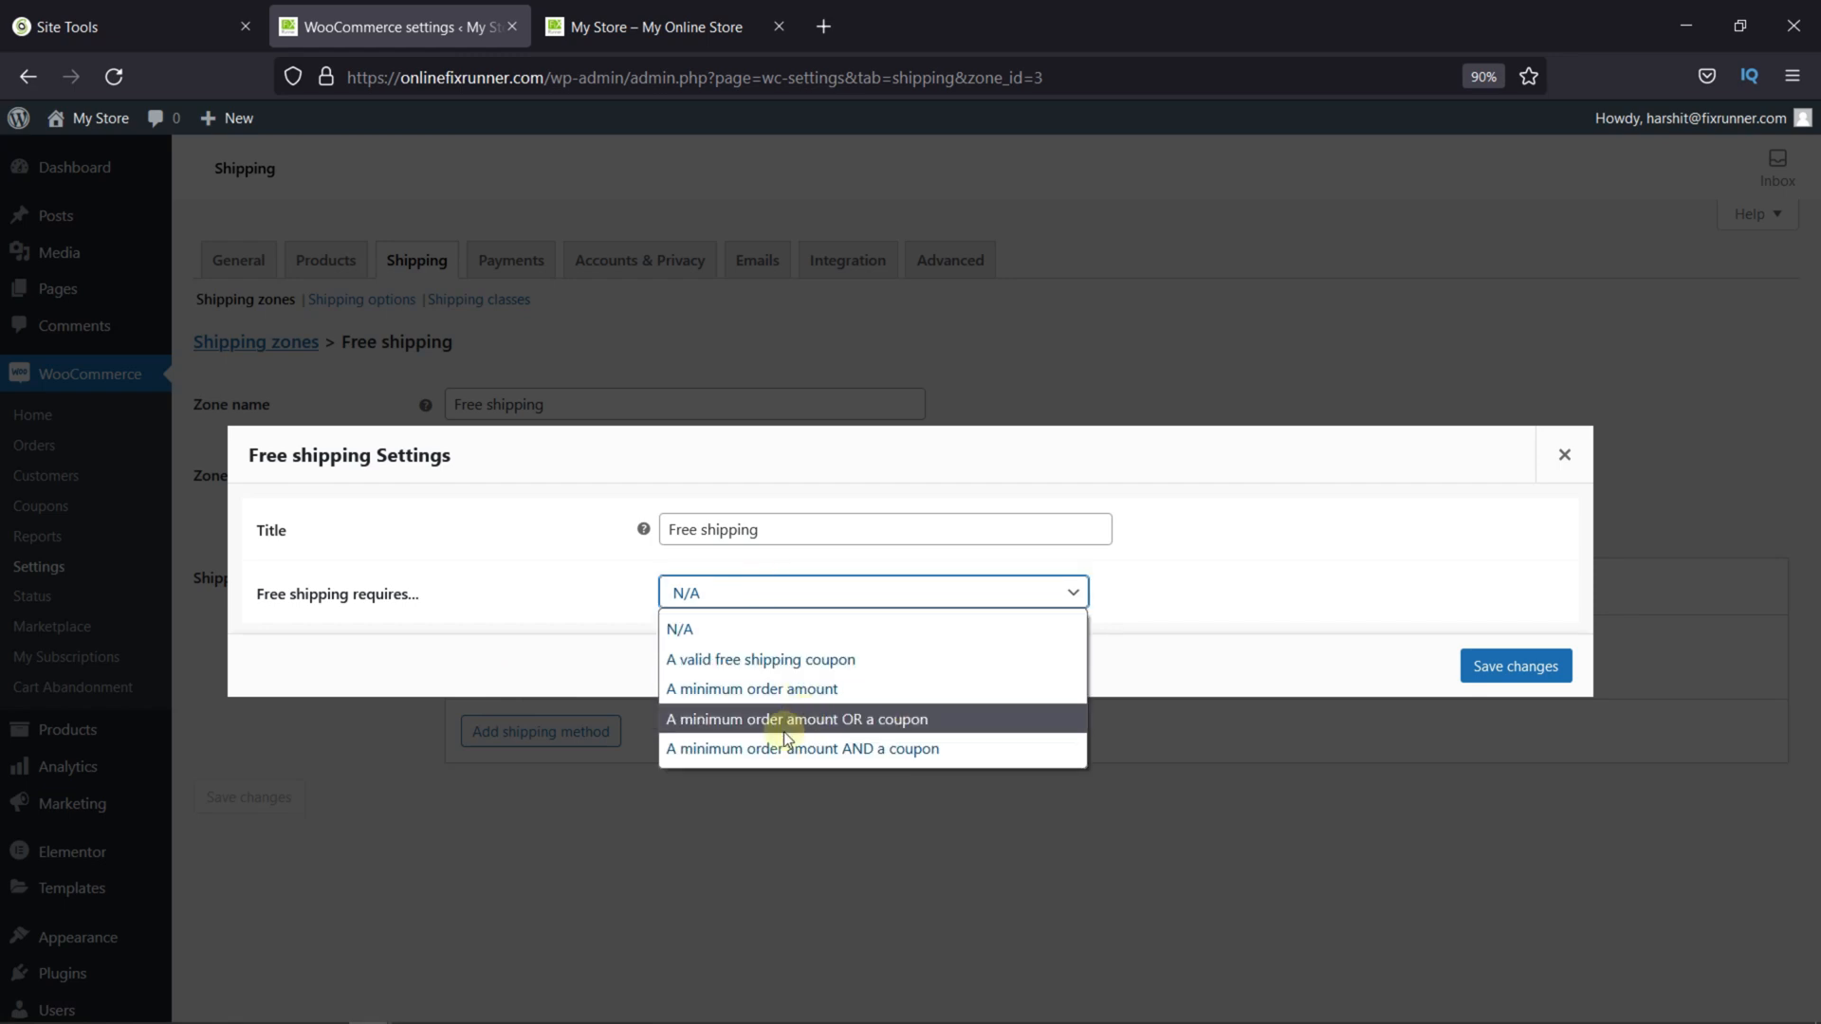
{"action": "left_click", "coordinate": [823, 689]}
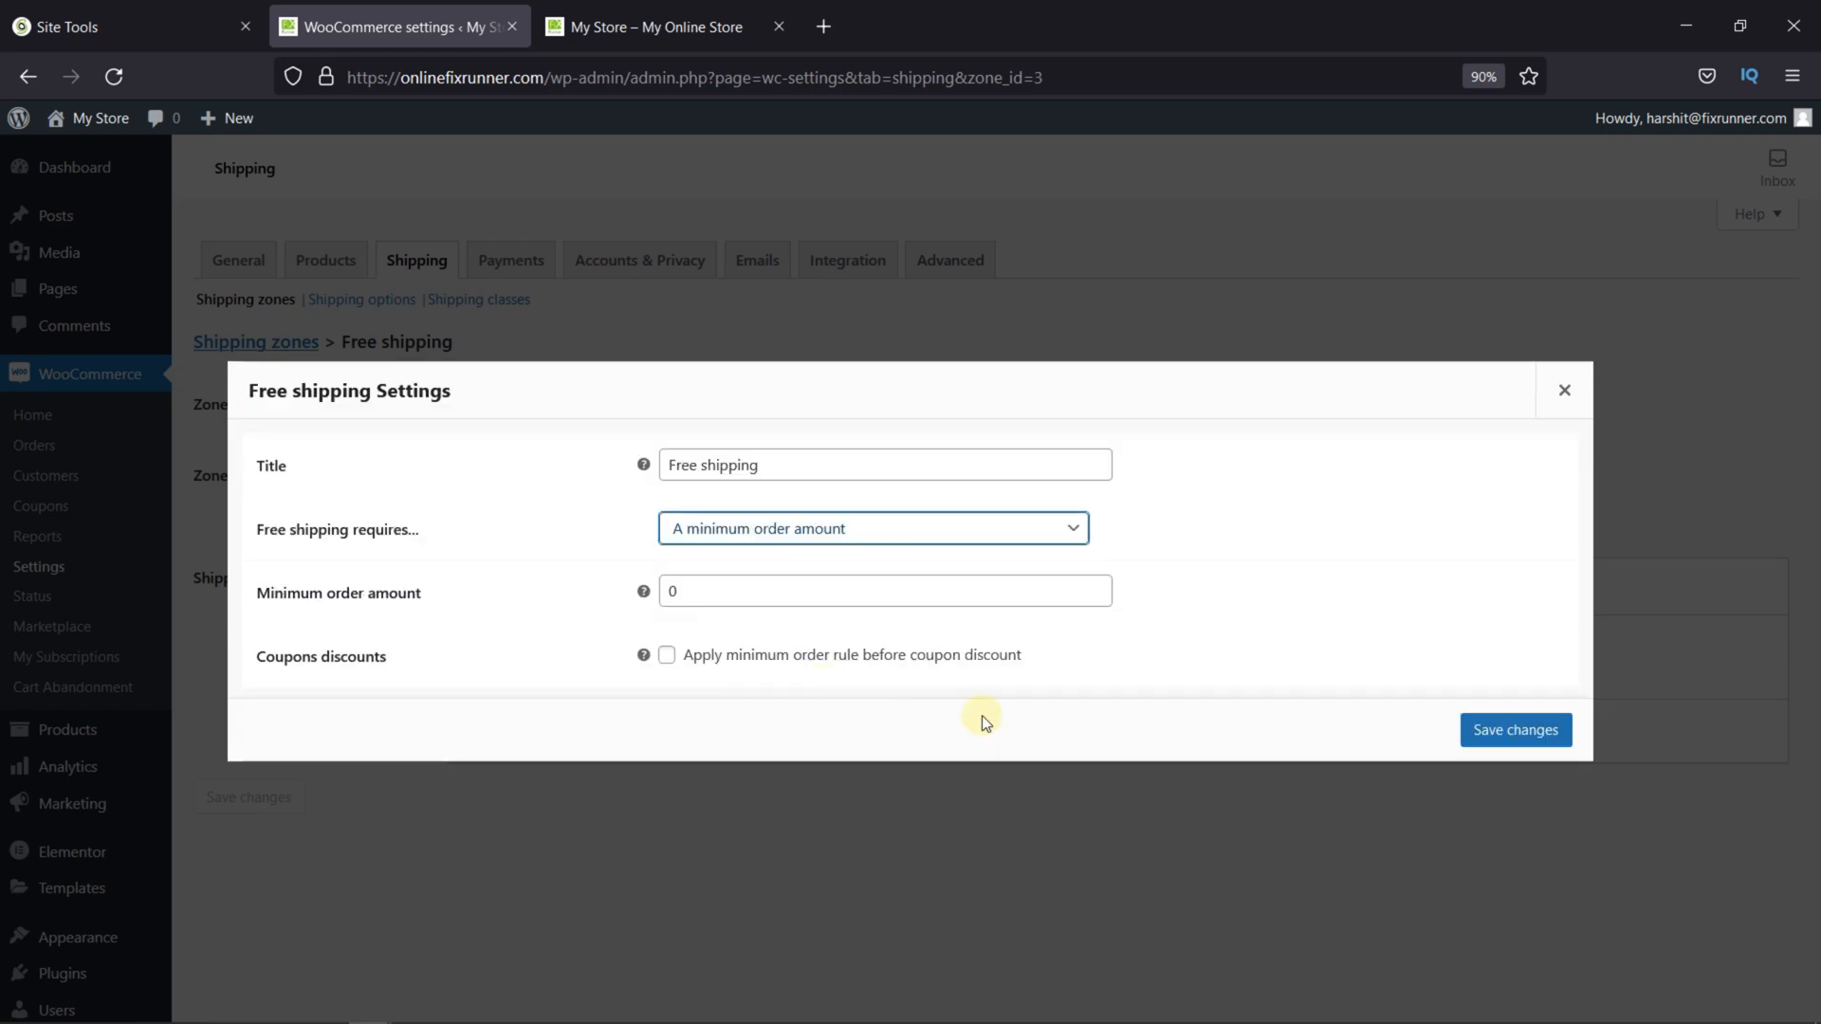
{"action": "left_click_drag", "start_coordinate": [731, 593], "coordinate": [641, 595]}
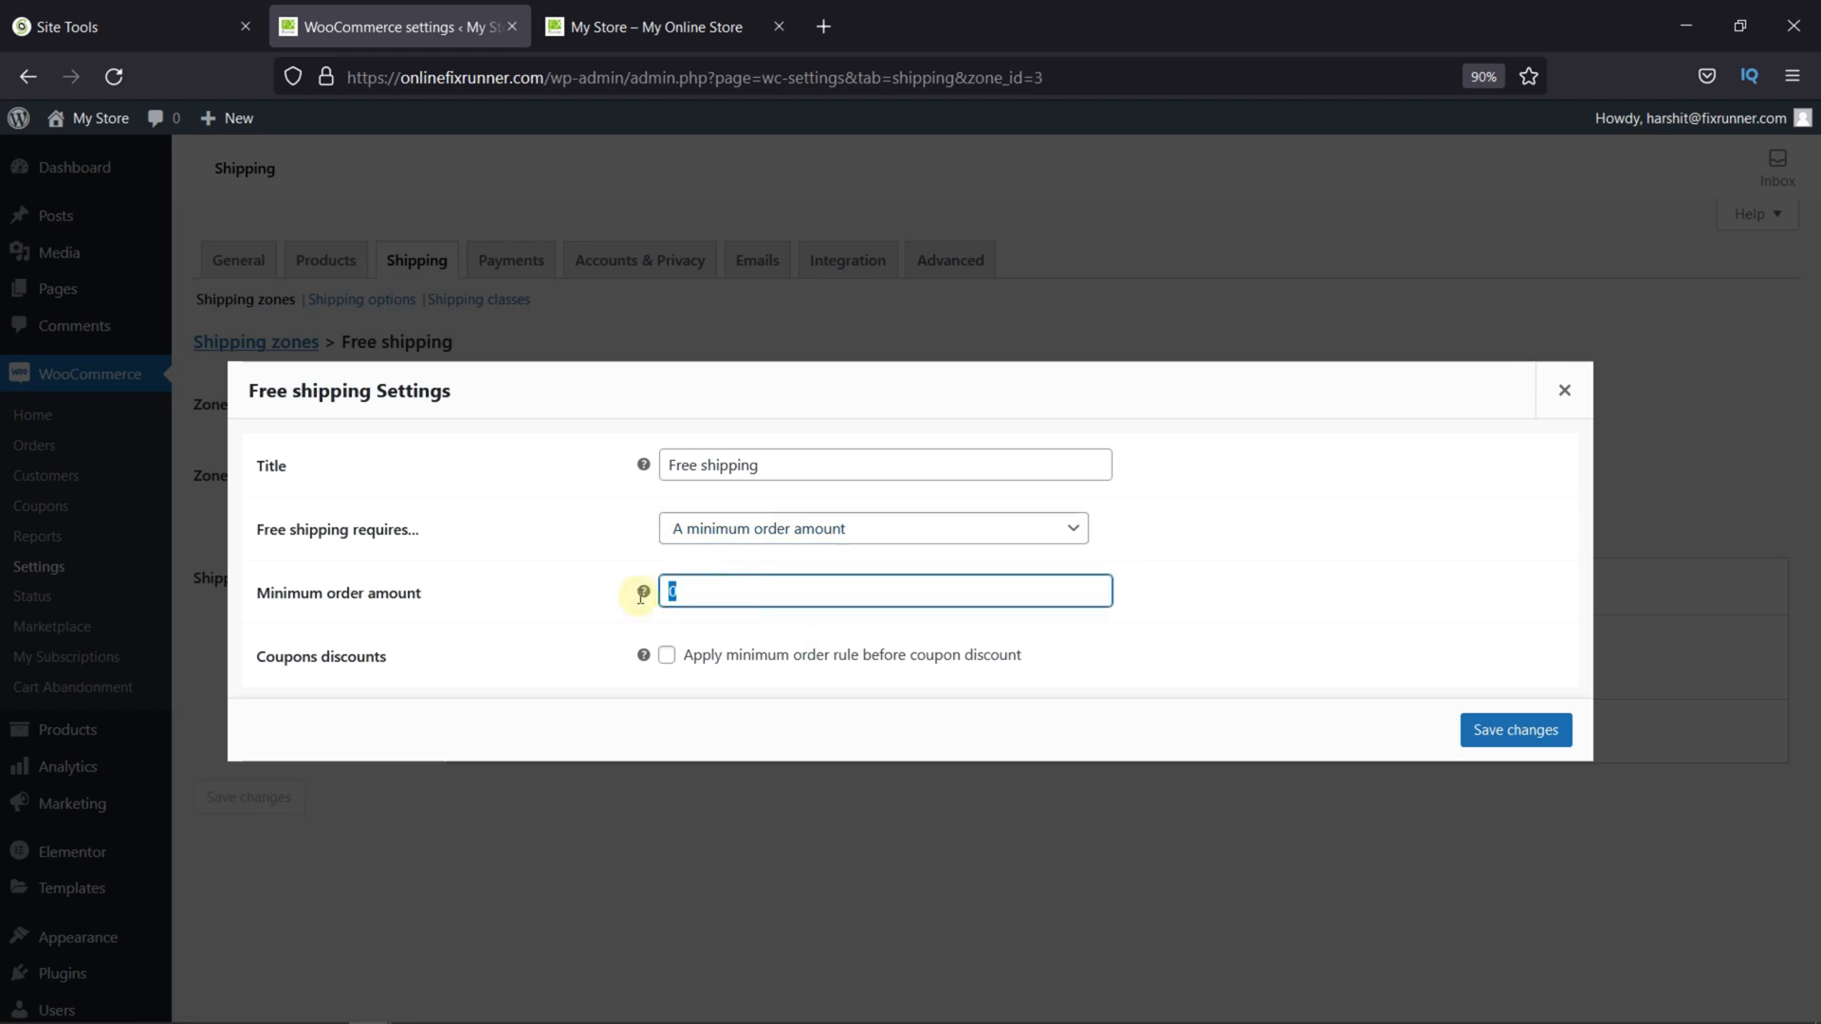
{"action": "type", "text": "100"}
{"action": "mouse_move", "coordinate": [641, 596]}
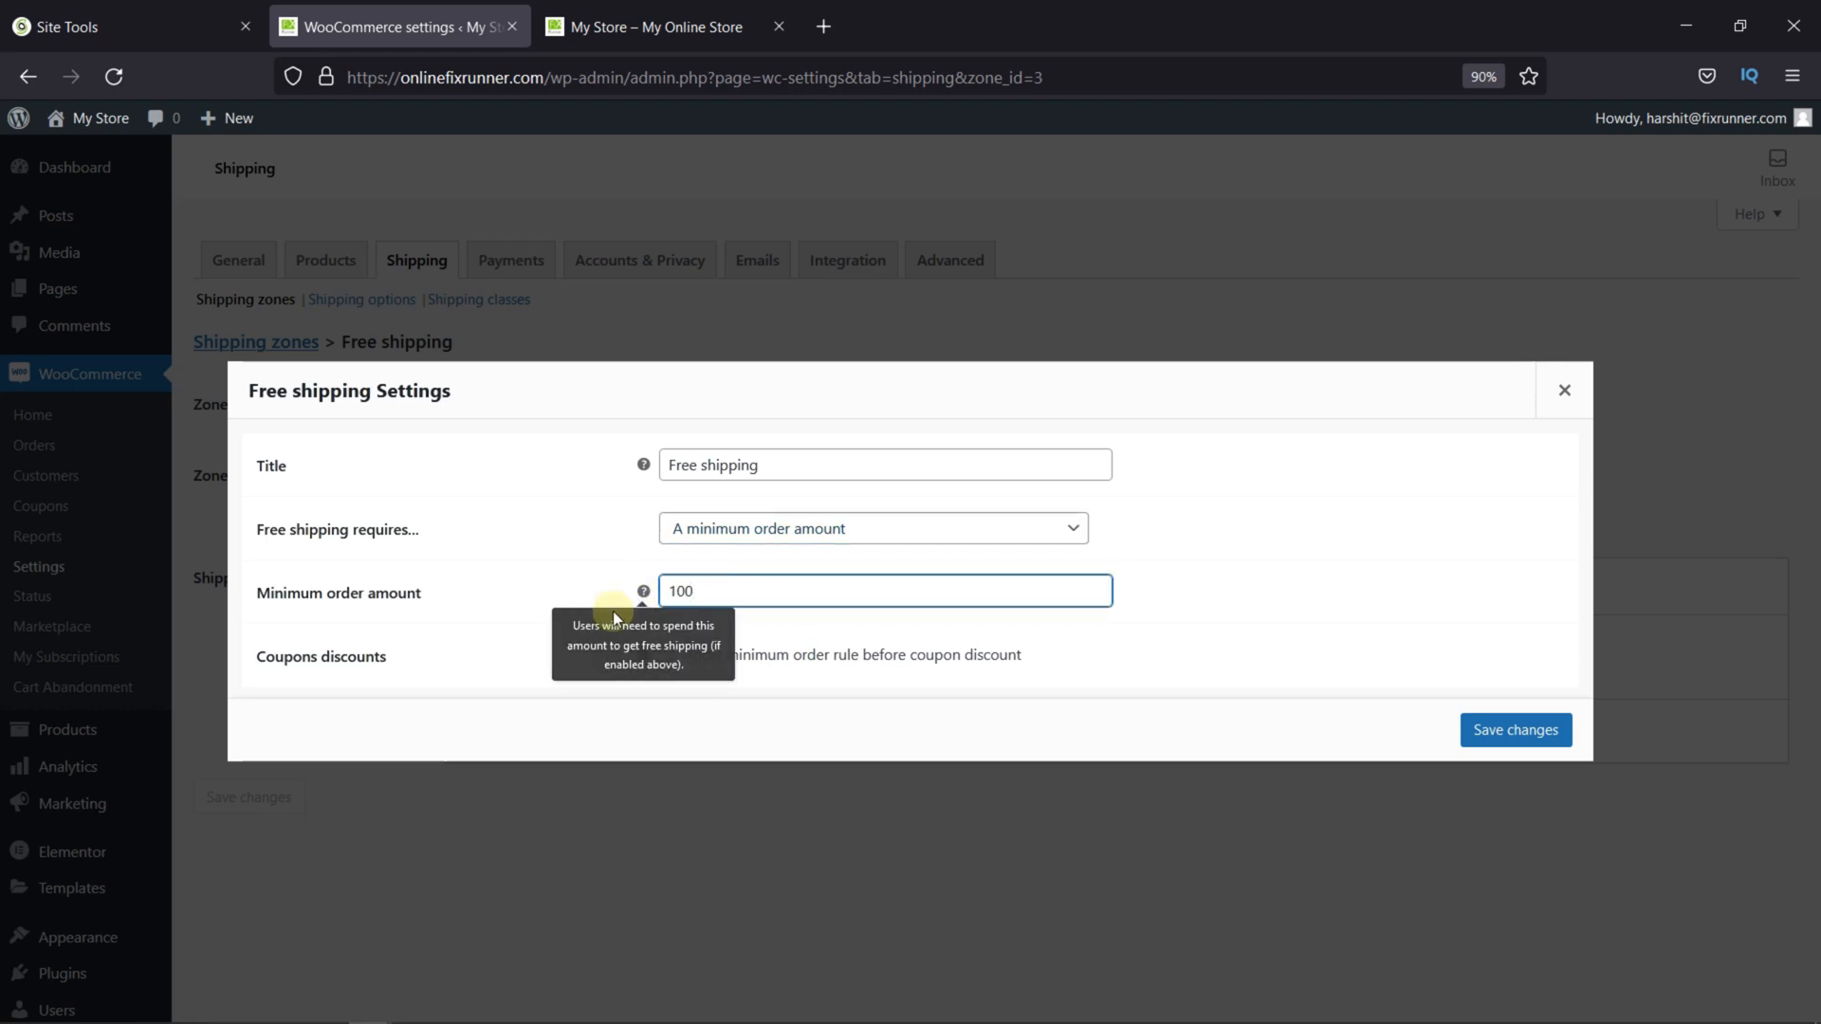
{"action": "left_click", "coordinate": [1481, 732]}
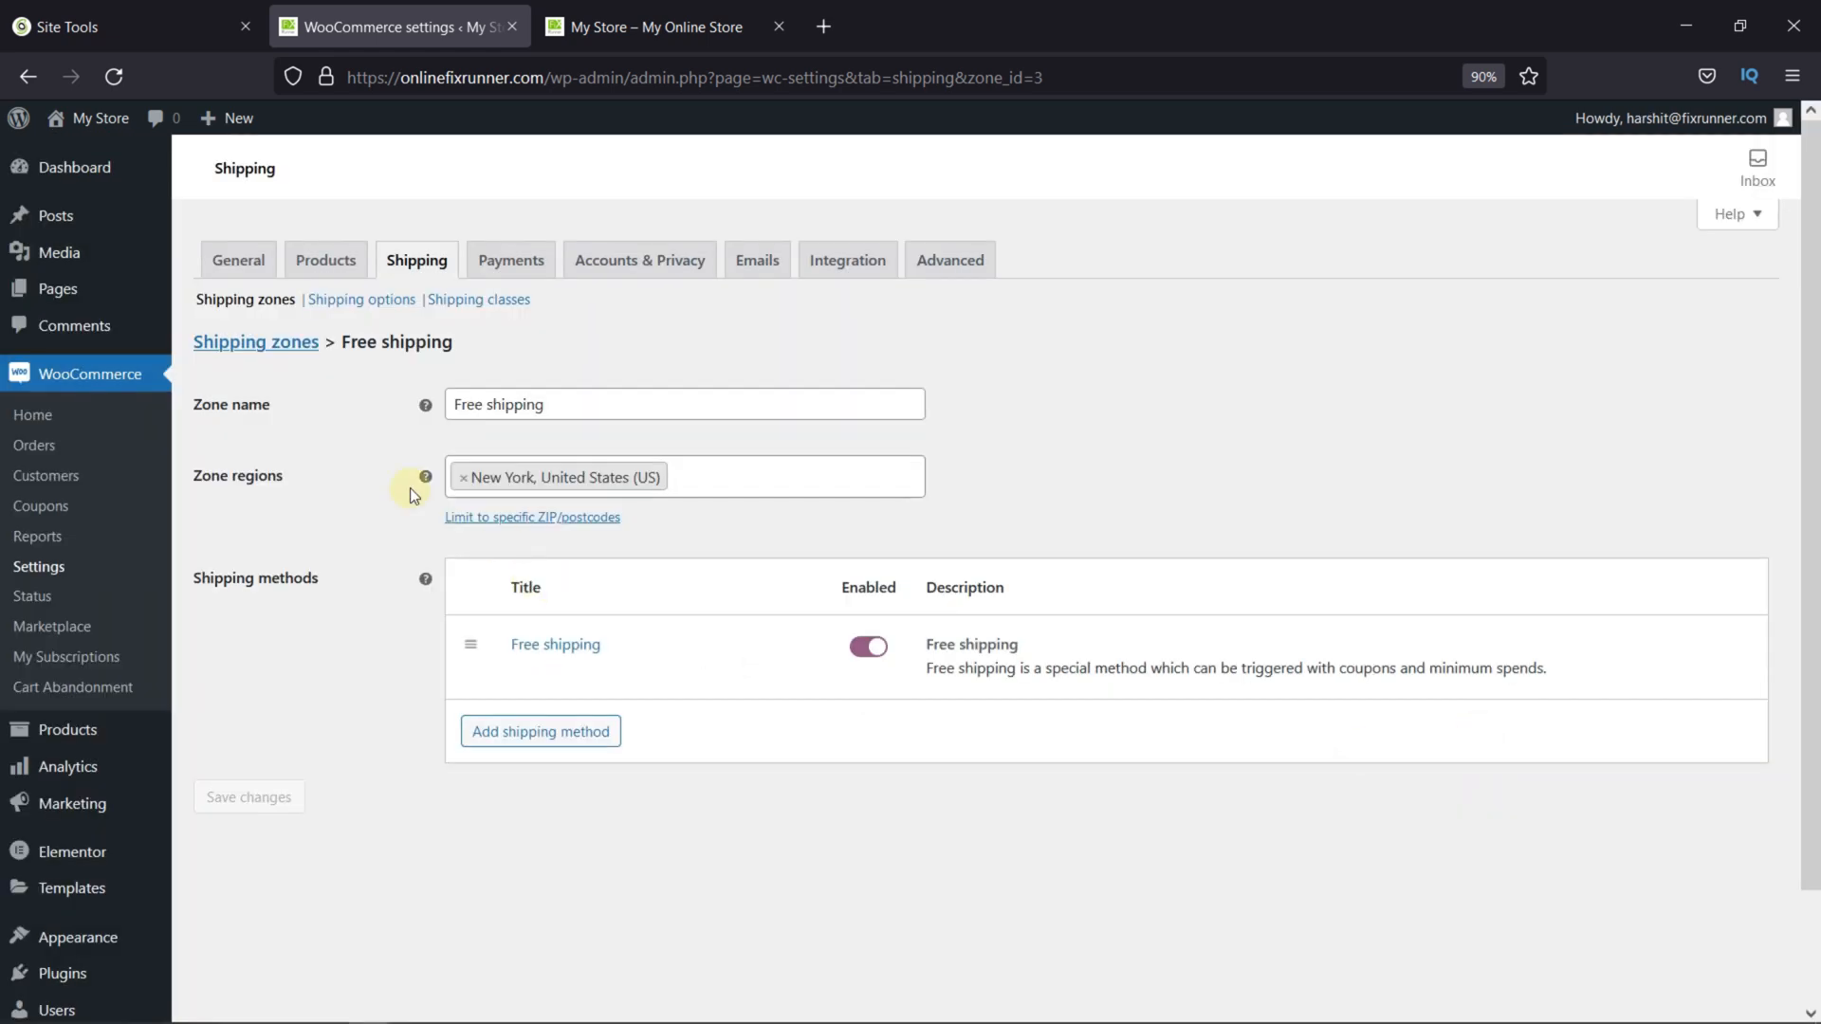
{"action": "left_click", "coordinate": [262, 344]}
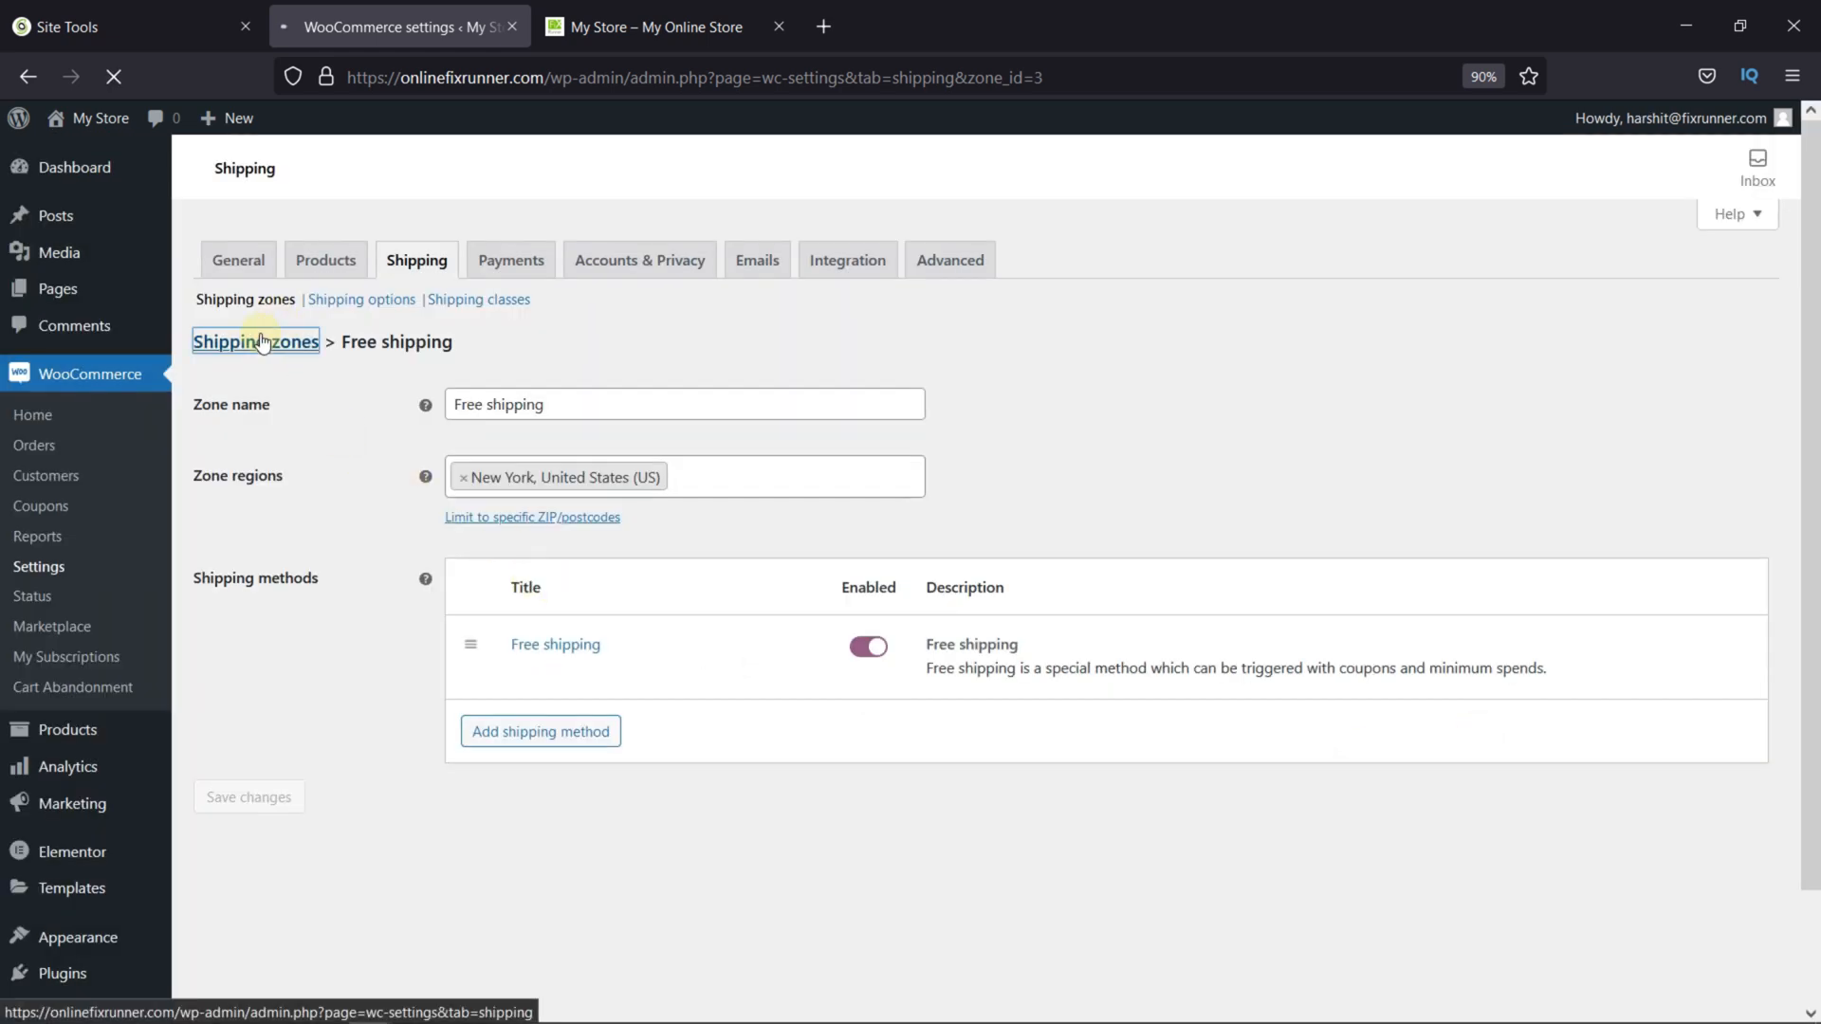
- Start PayPal setup under Payments, then close the 'Connect a PayPal account' signup window
{"action": "left_click", "coordinate": [528, 275]}
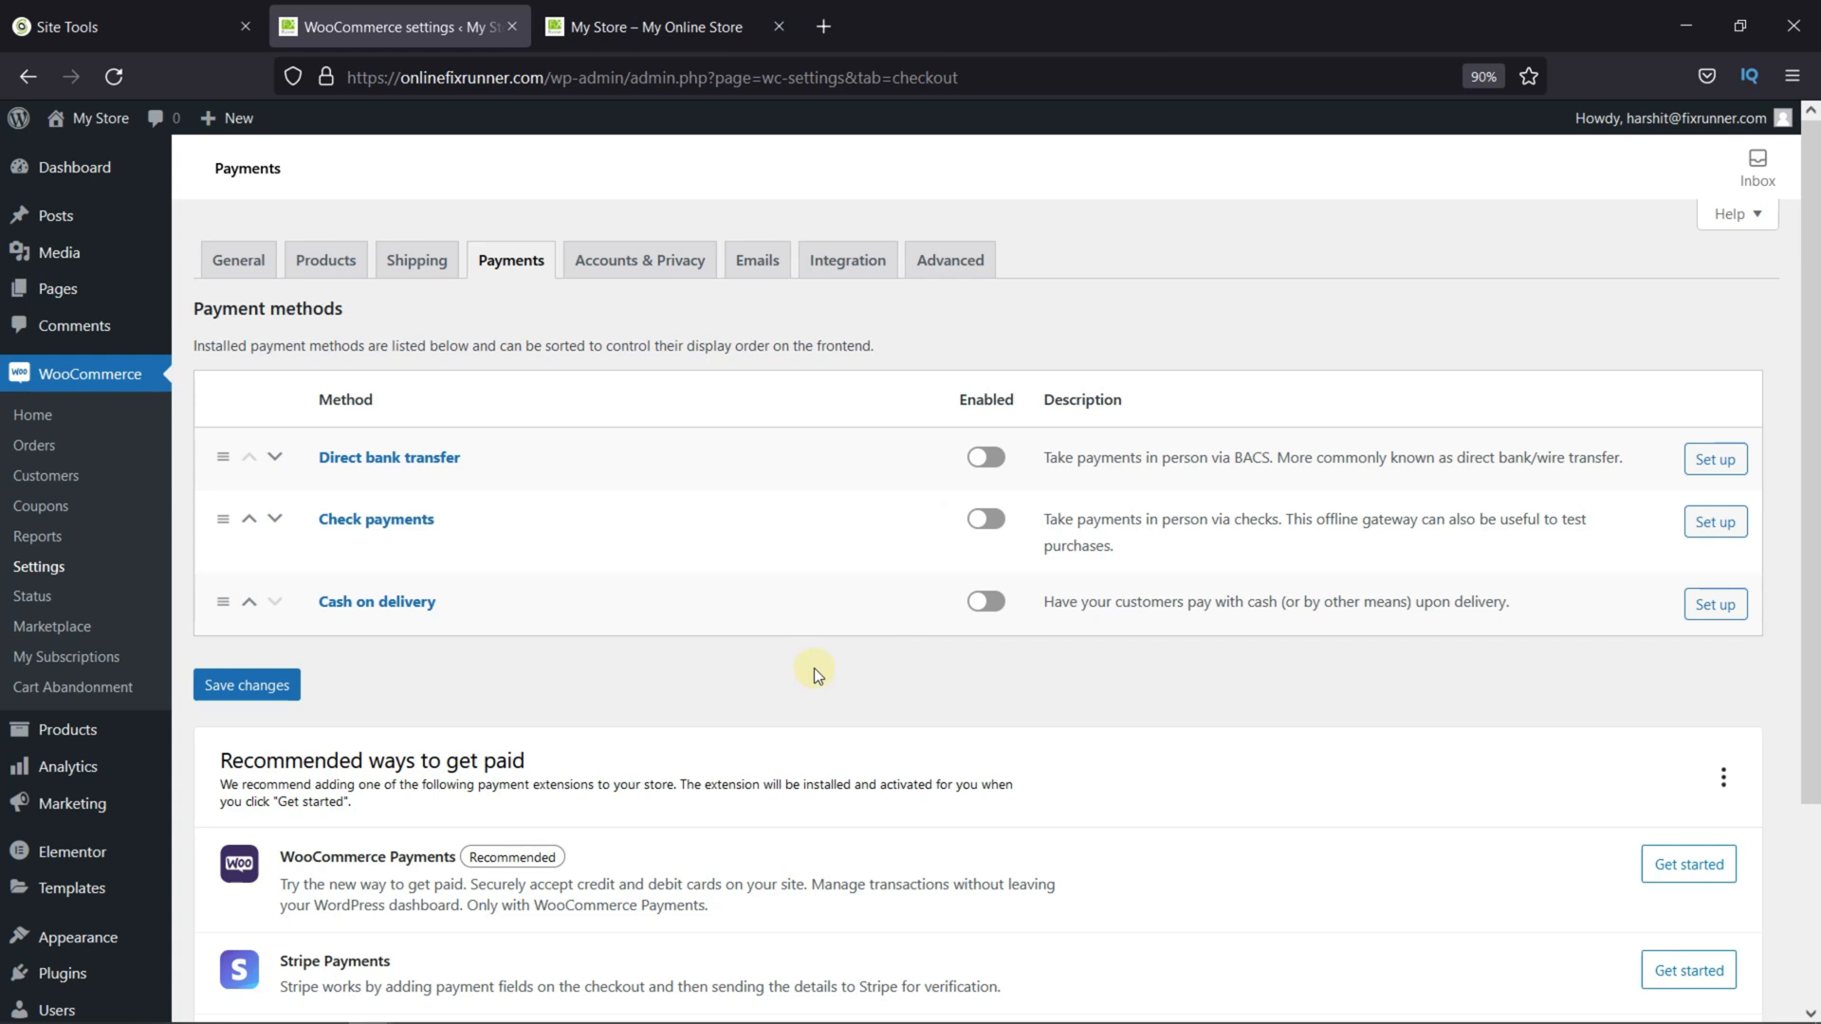
{"action": "scroll", "coordinate": [814, 673], "scroll_direction": "down", "scroll_amount": 3}
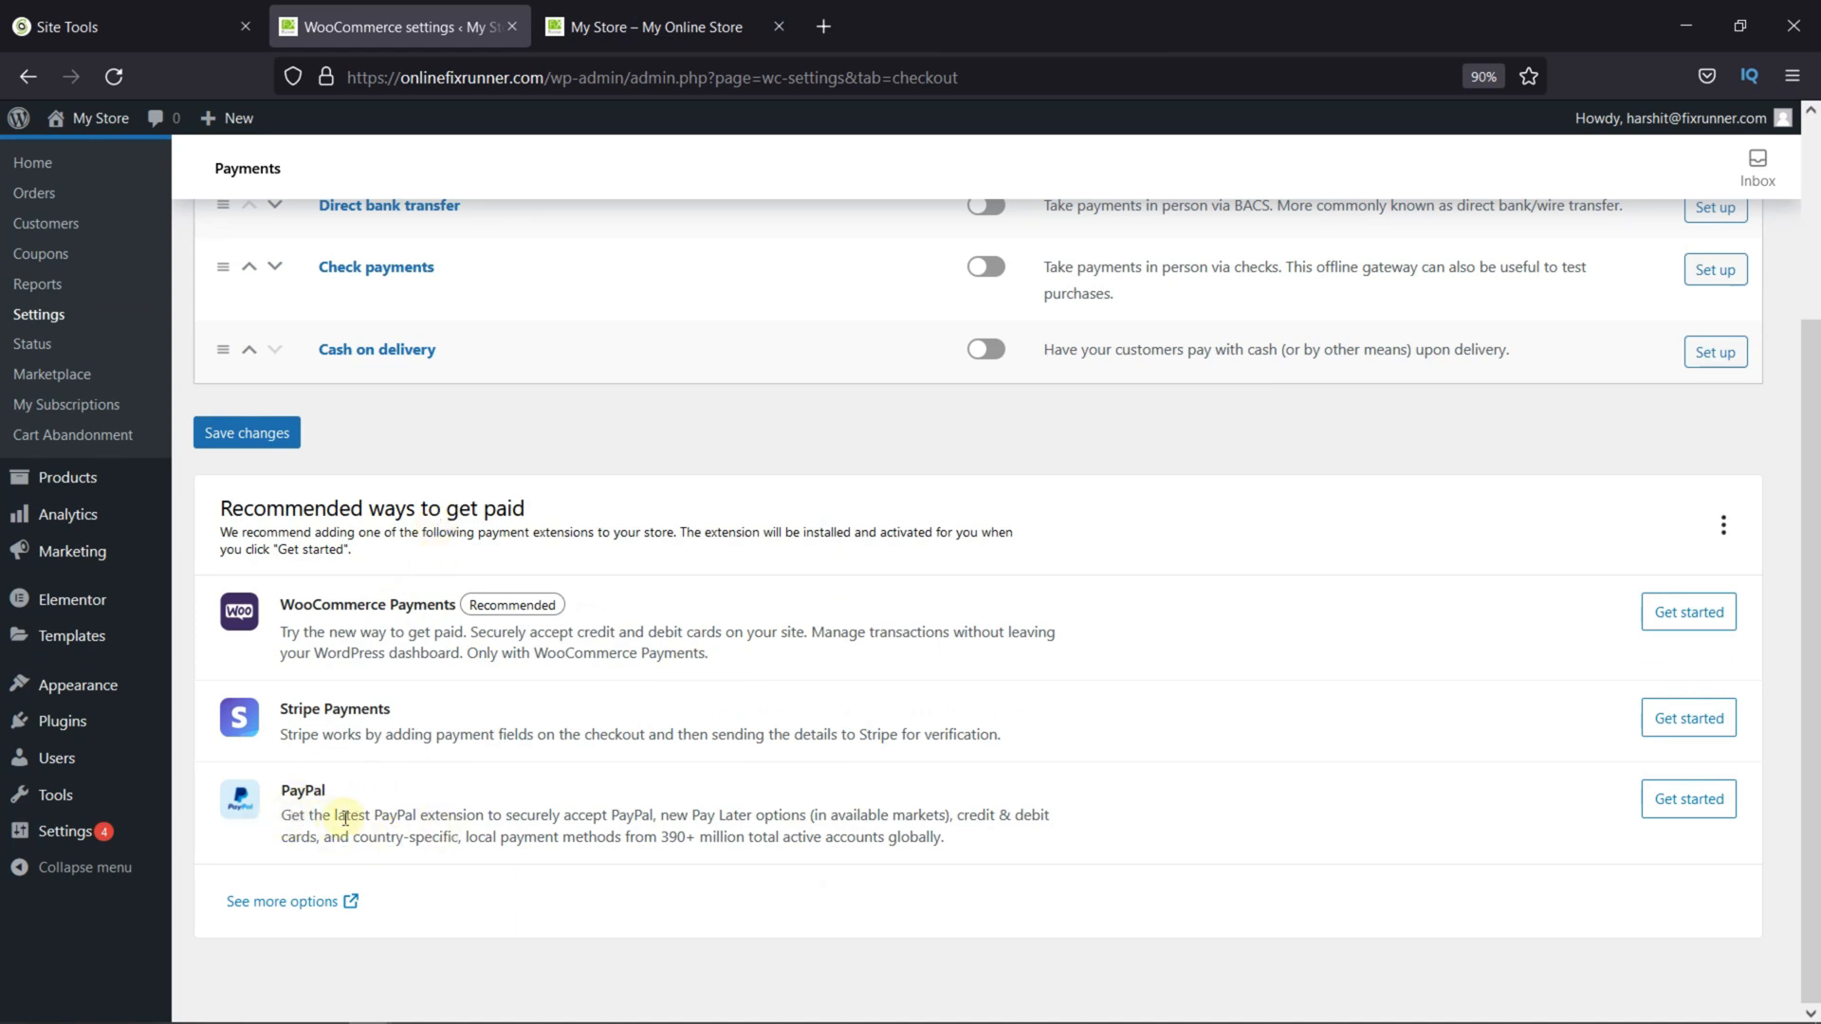
{"action": "left_click", "coordinate": [1701, 797]}
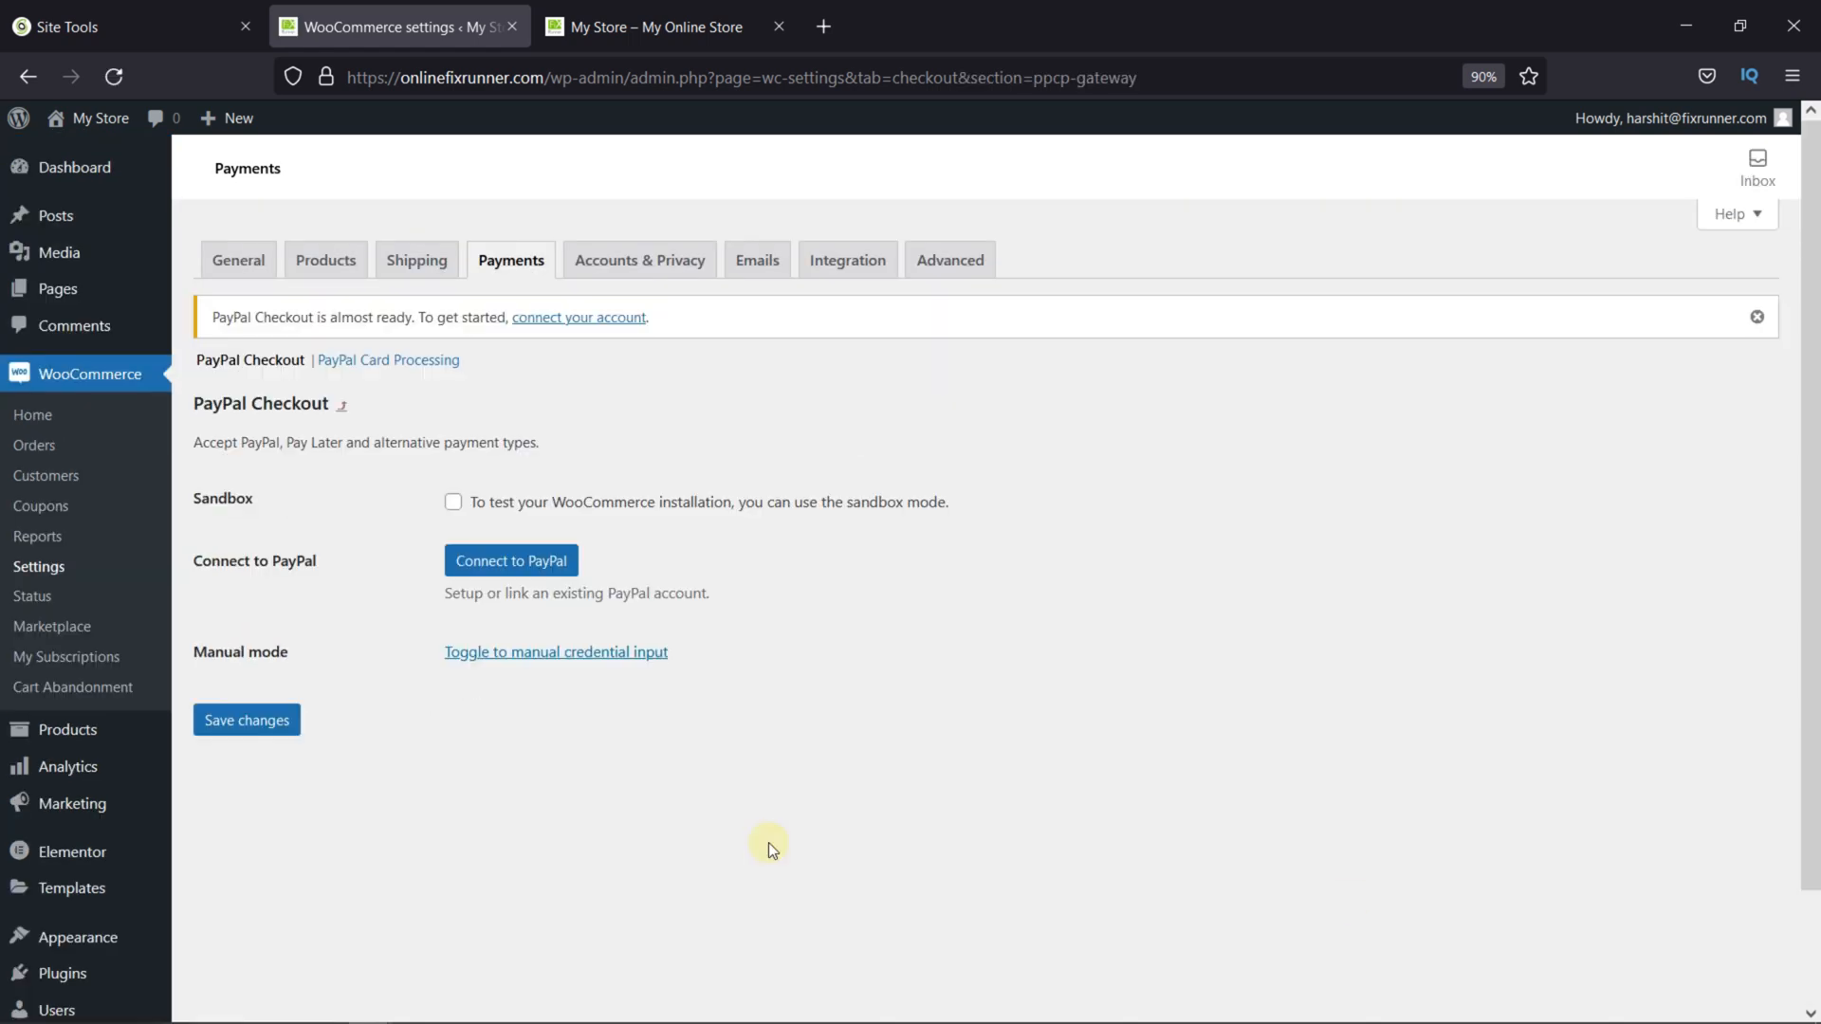
{"action": "left_click", "coordinate": [476, 571]}
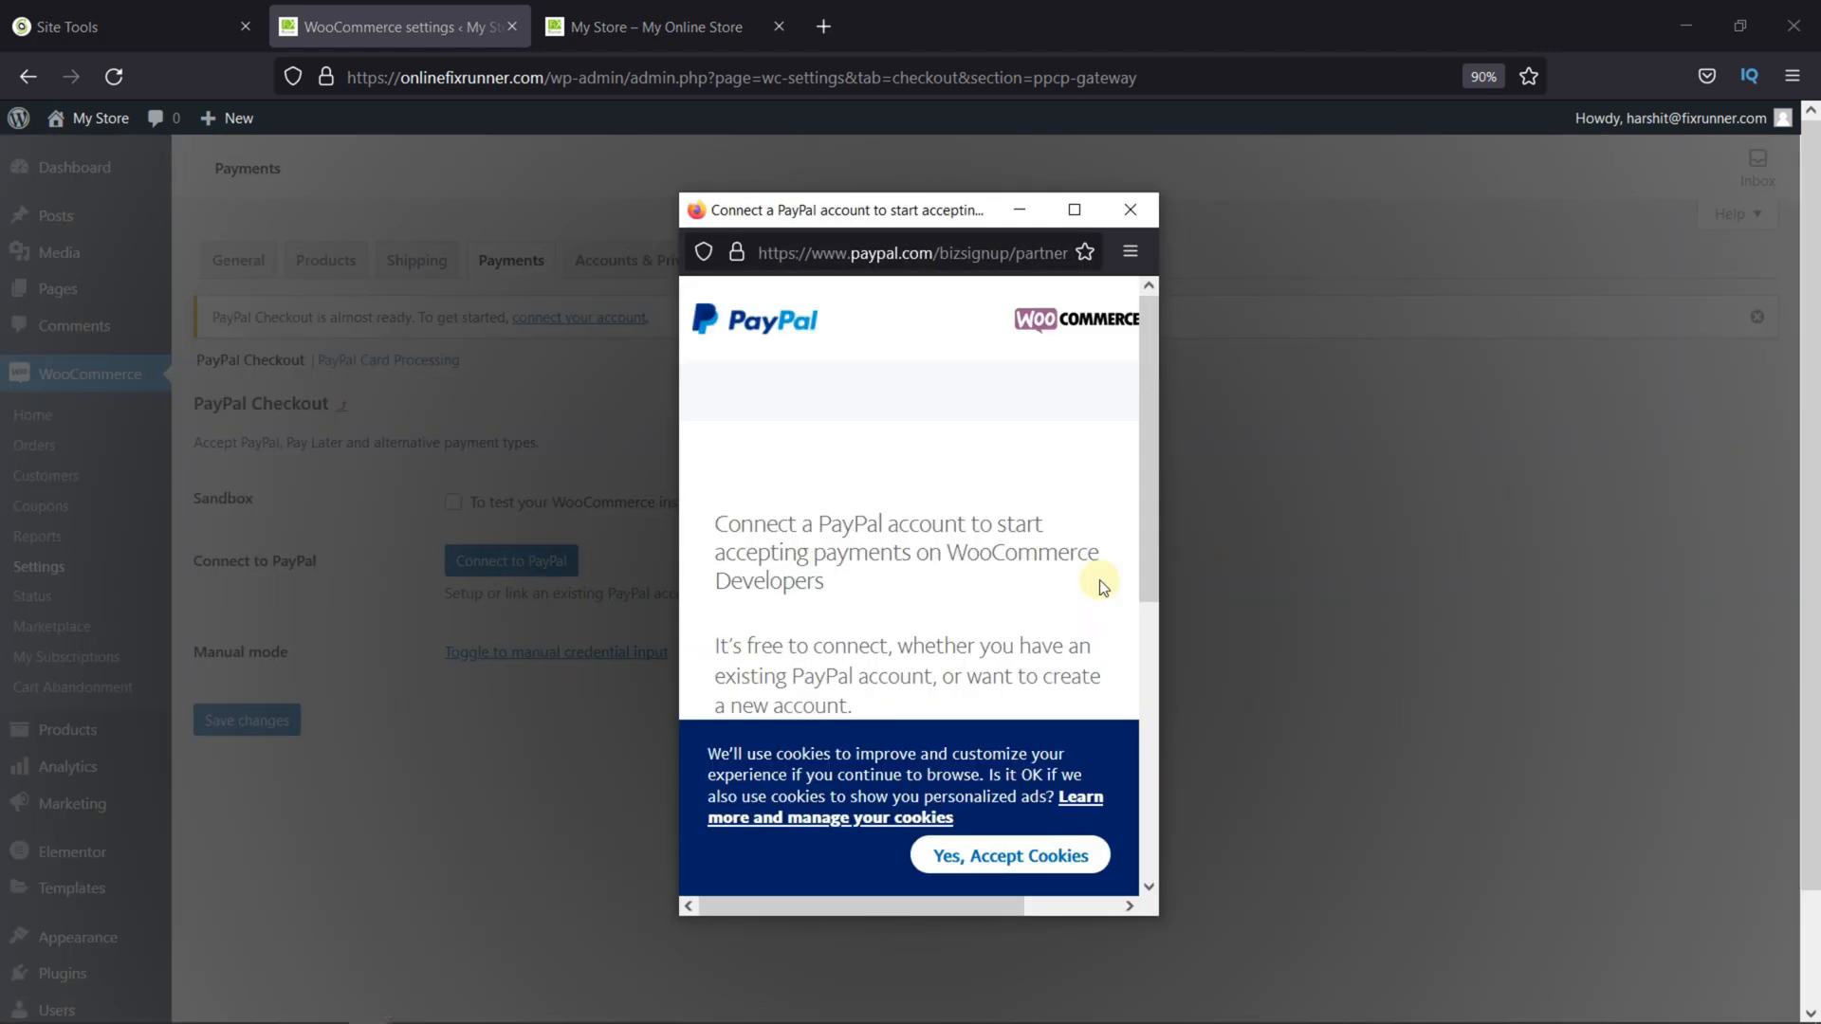
{"action": "scroll", "coordinate": [1101, 584], "scroll_direction": "down", "scroll_amount": 5}
{"action": "scroll", "coordinate": [1043, 550], "scroll_direction": "up", "scroll_amount": 1}
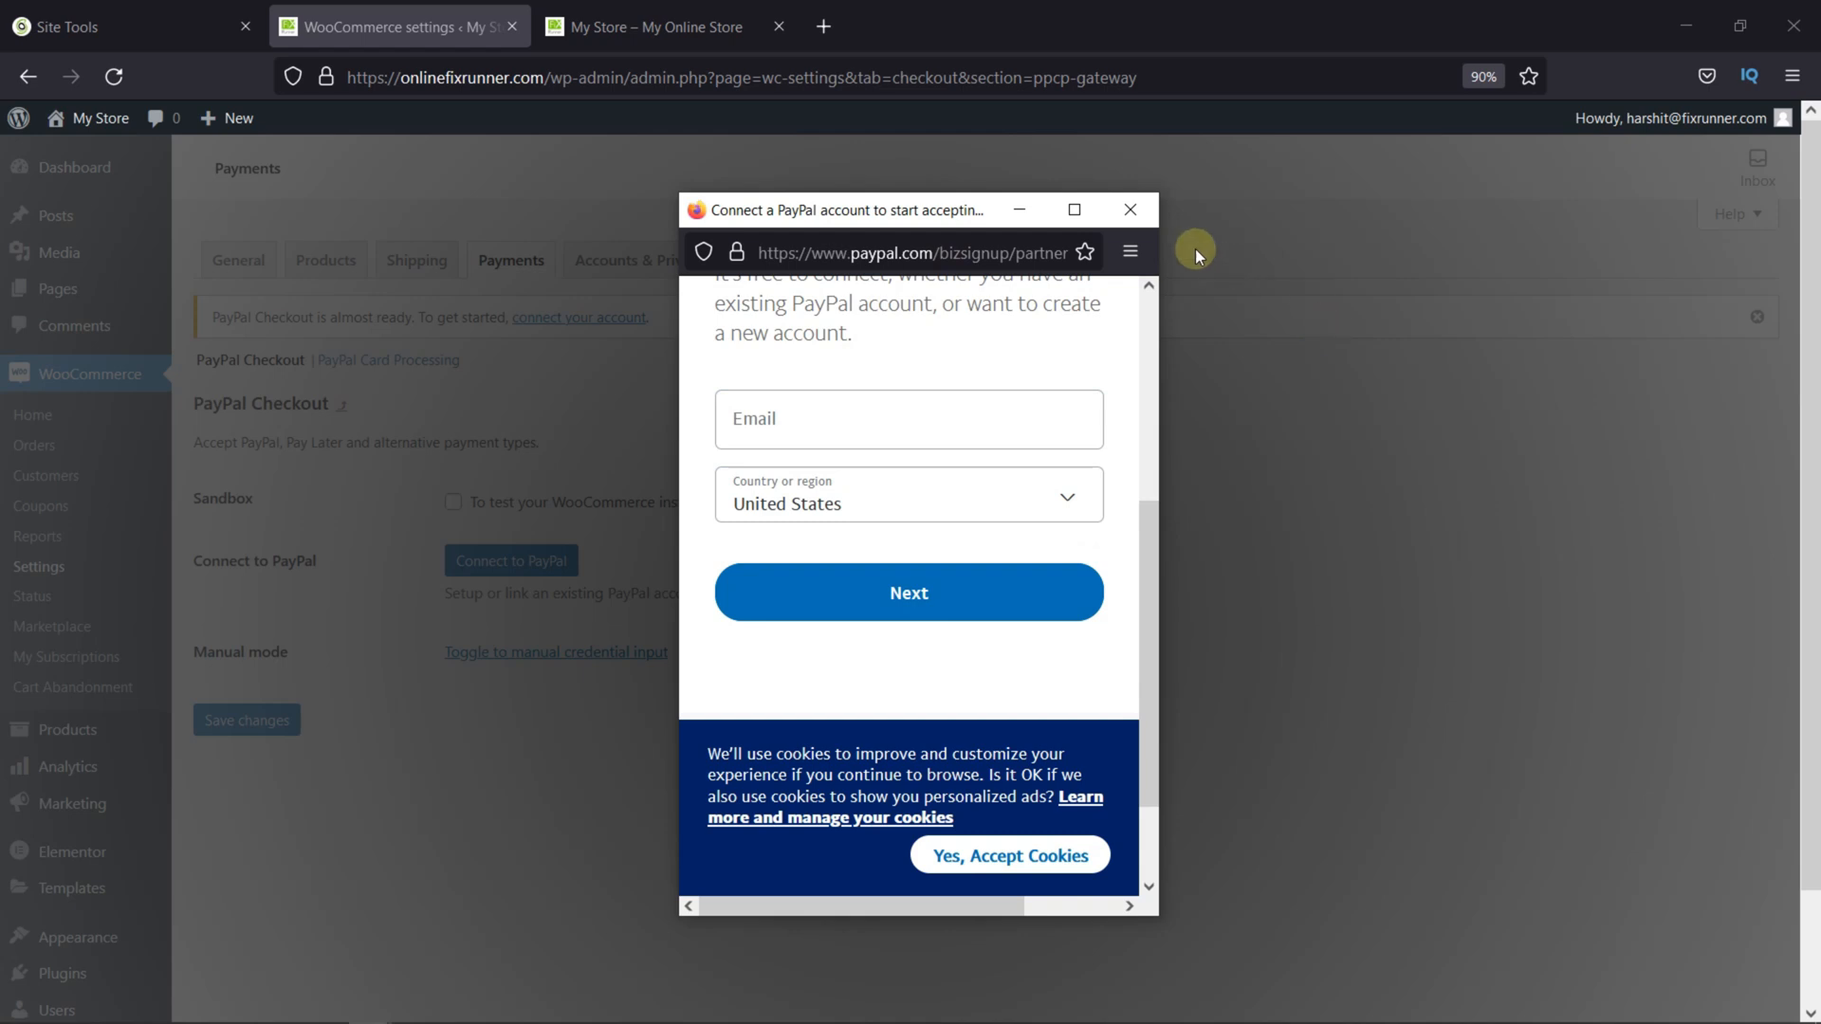
{"action": "left_click", "coordinate": [1131, 209]}
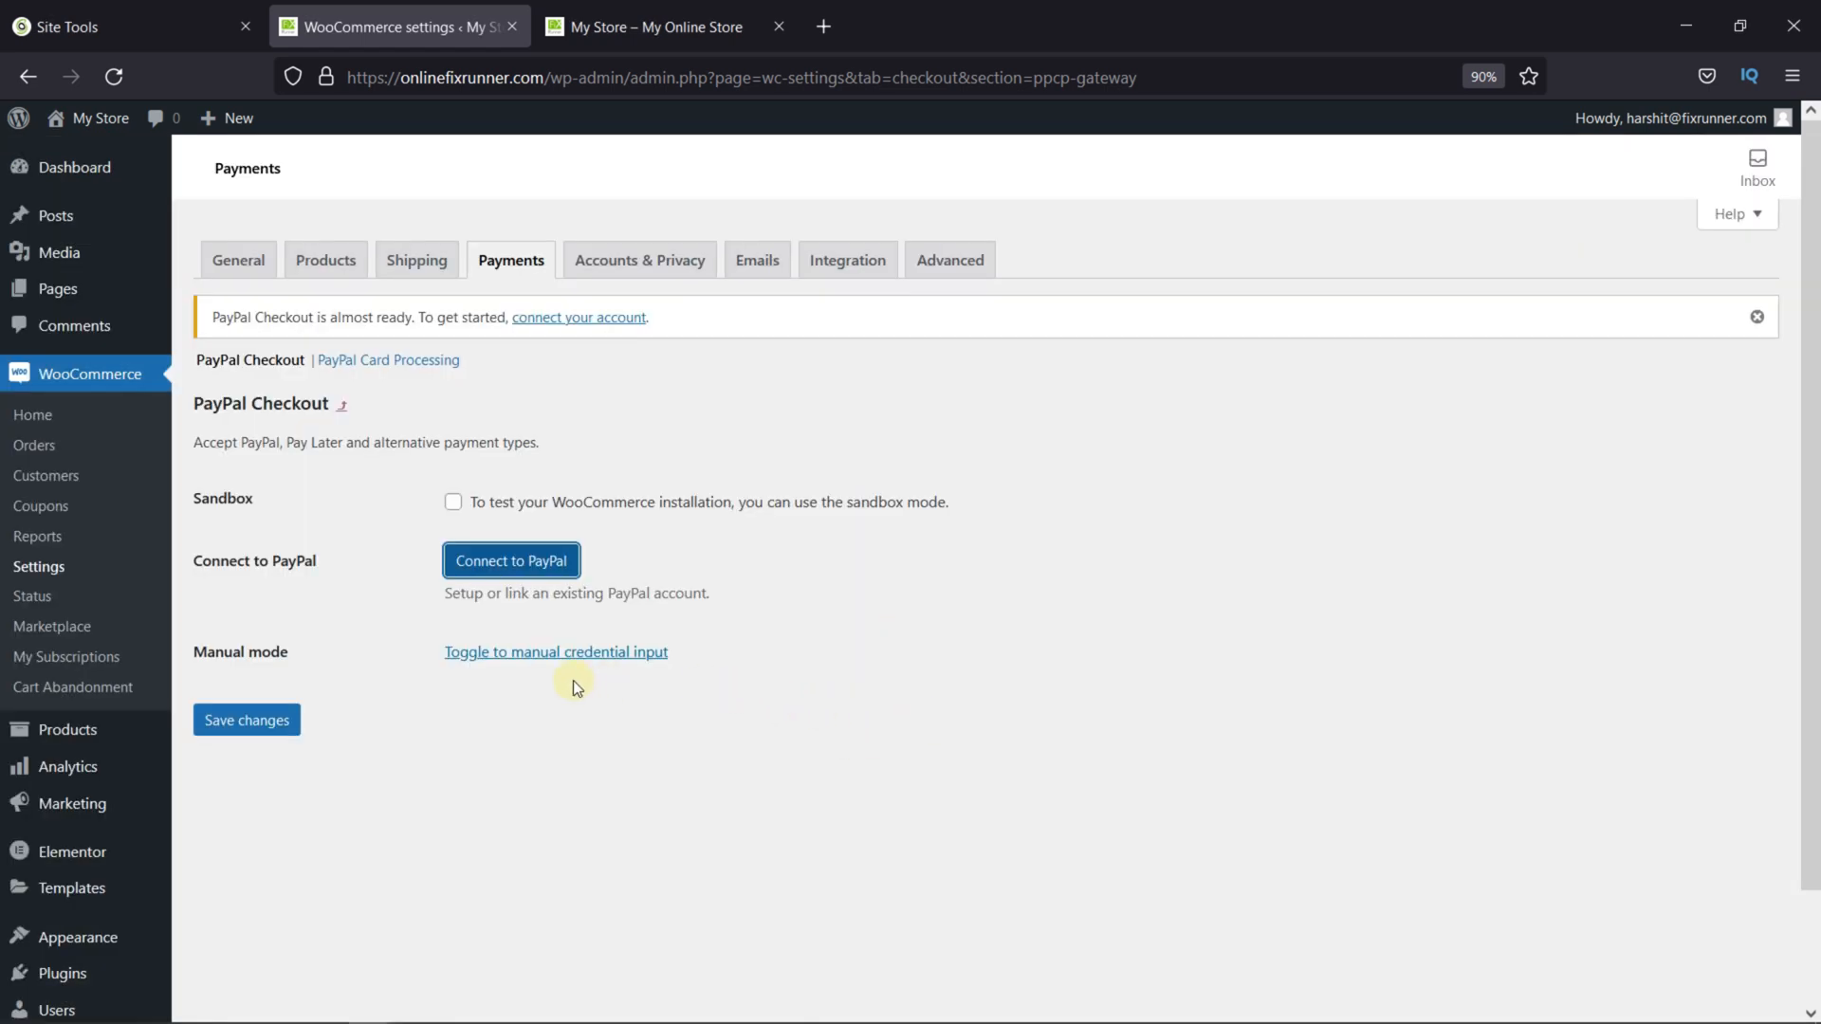
- Switch PayPal to manual credential input, enter the live PayPal email address, and save
{"action": "left_click", "coordinate": [545, 654]}
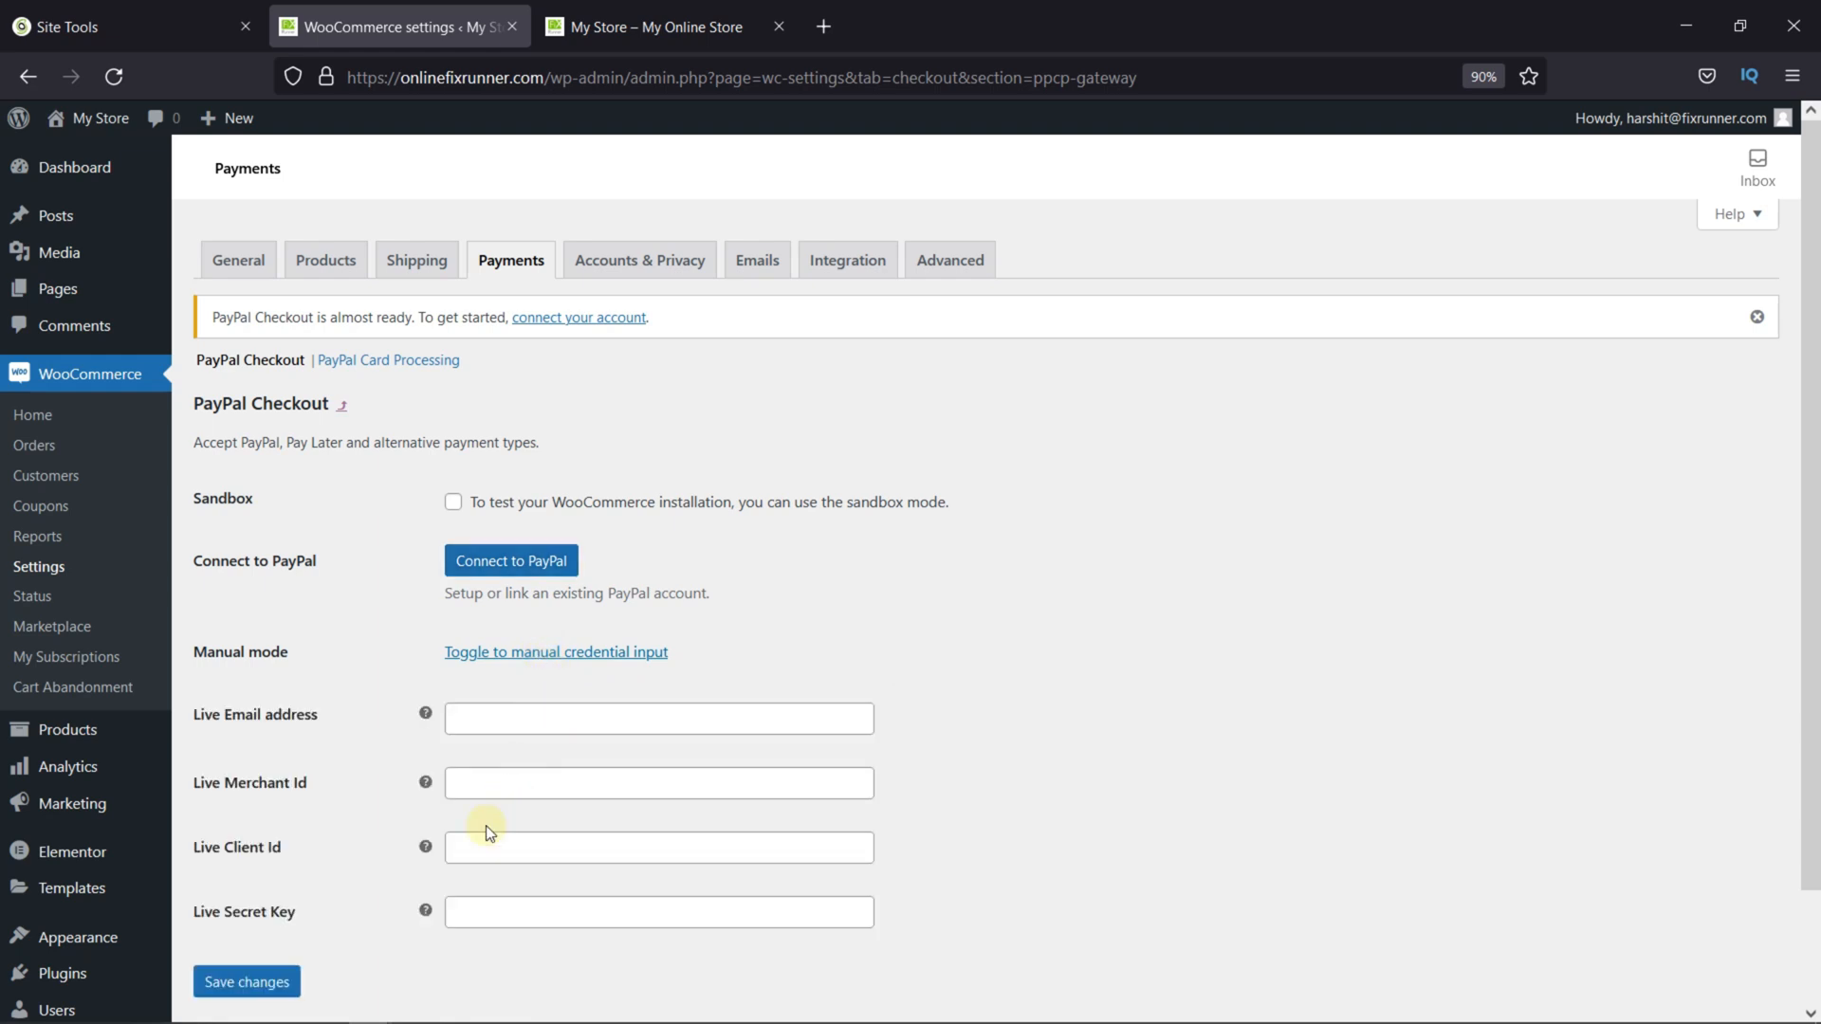
{"action": "scroll", "coordinate": [531, 810], "scroll_direction": "down", "scroll_amount": 3}
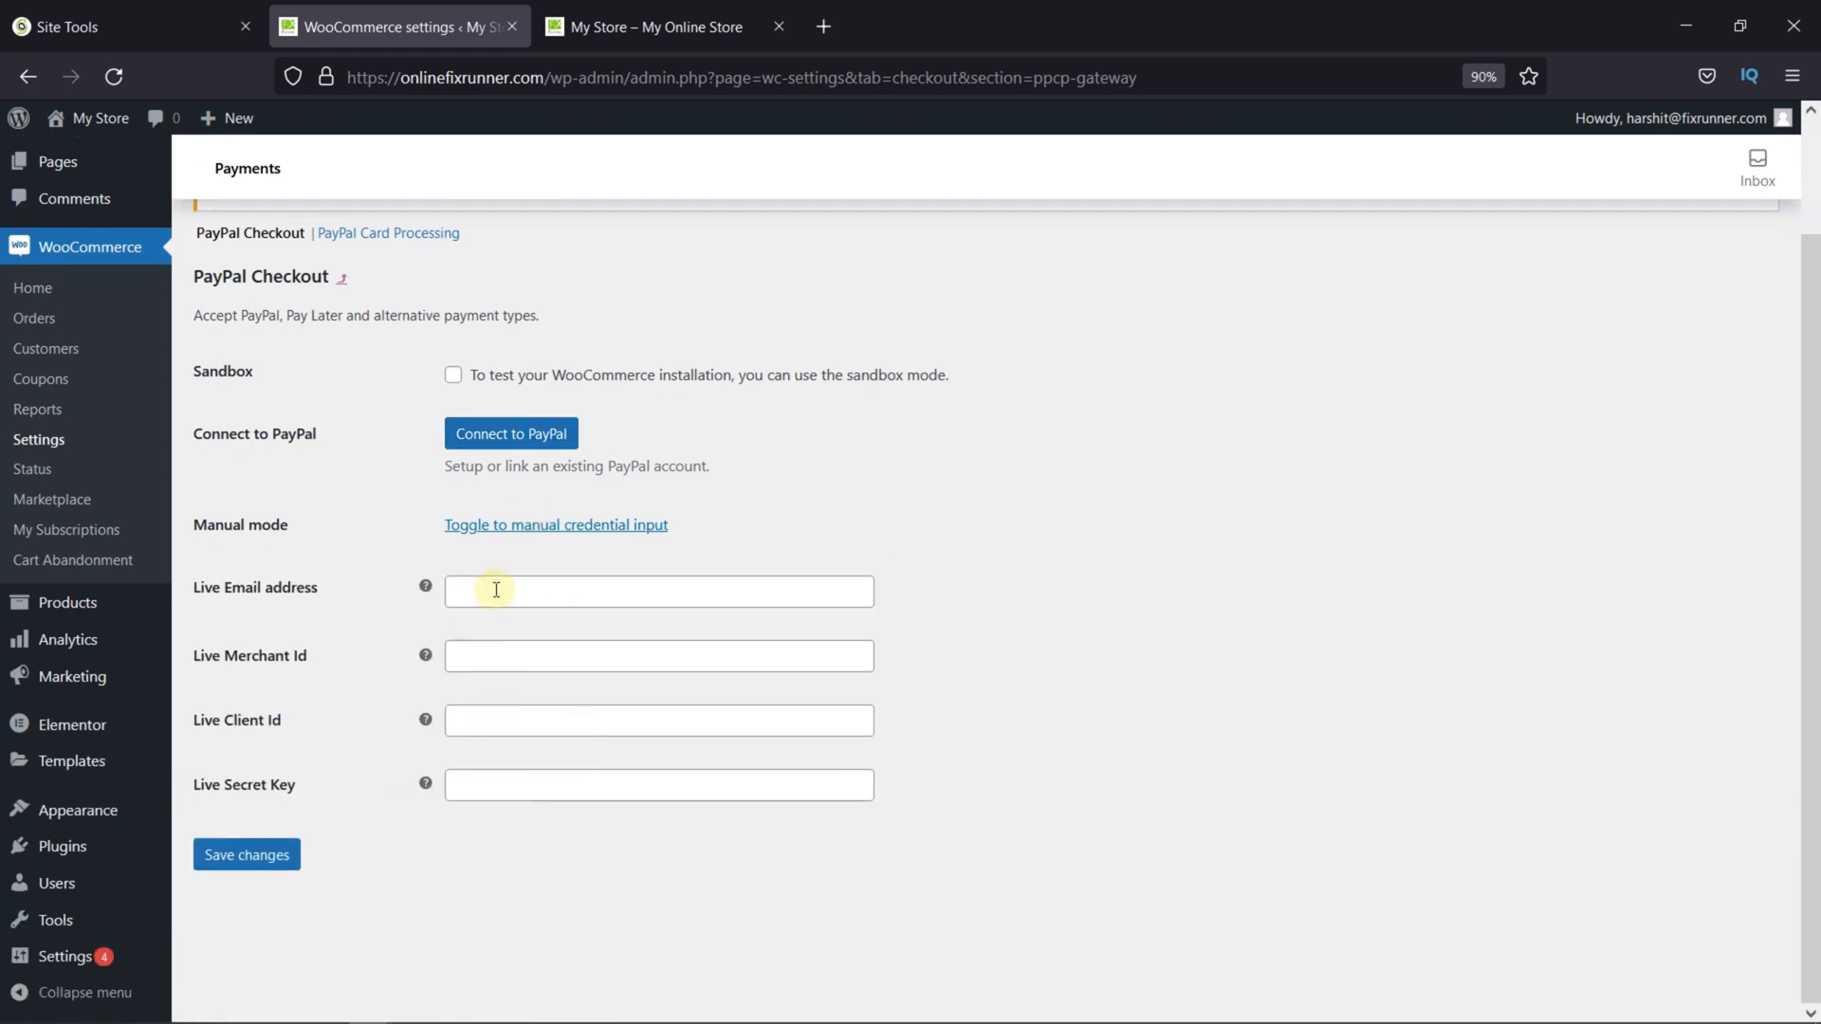
{"action": "left_click", "coordinate": [541, 588]}
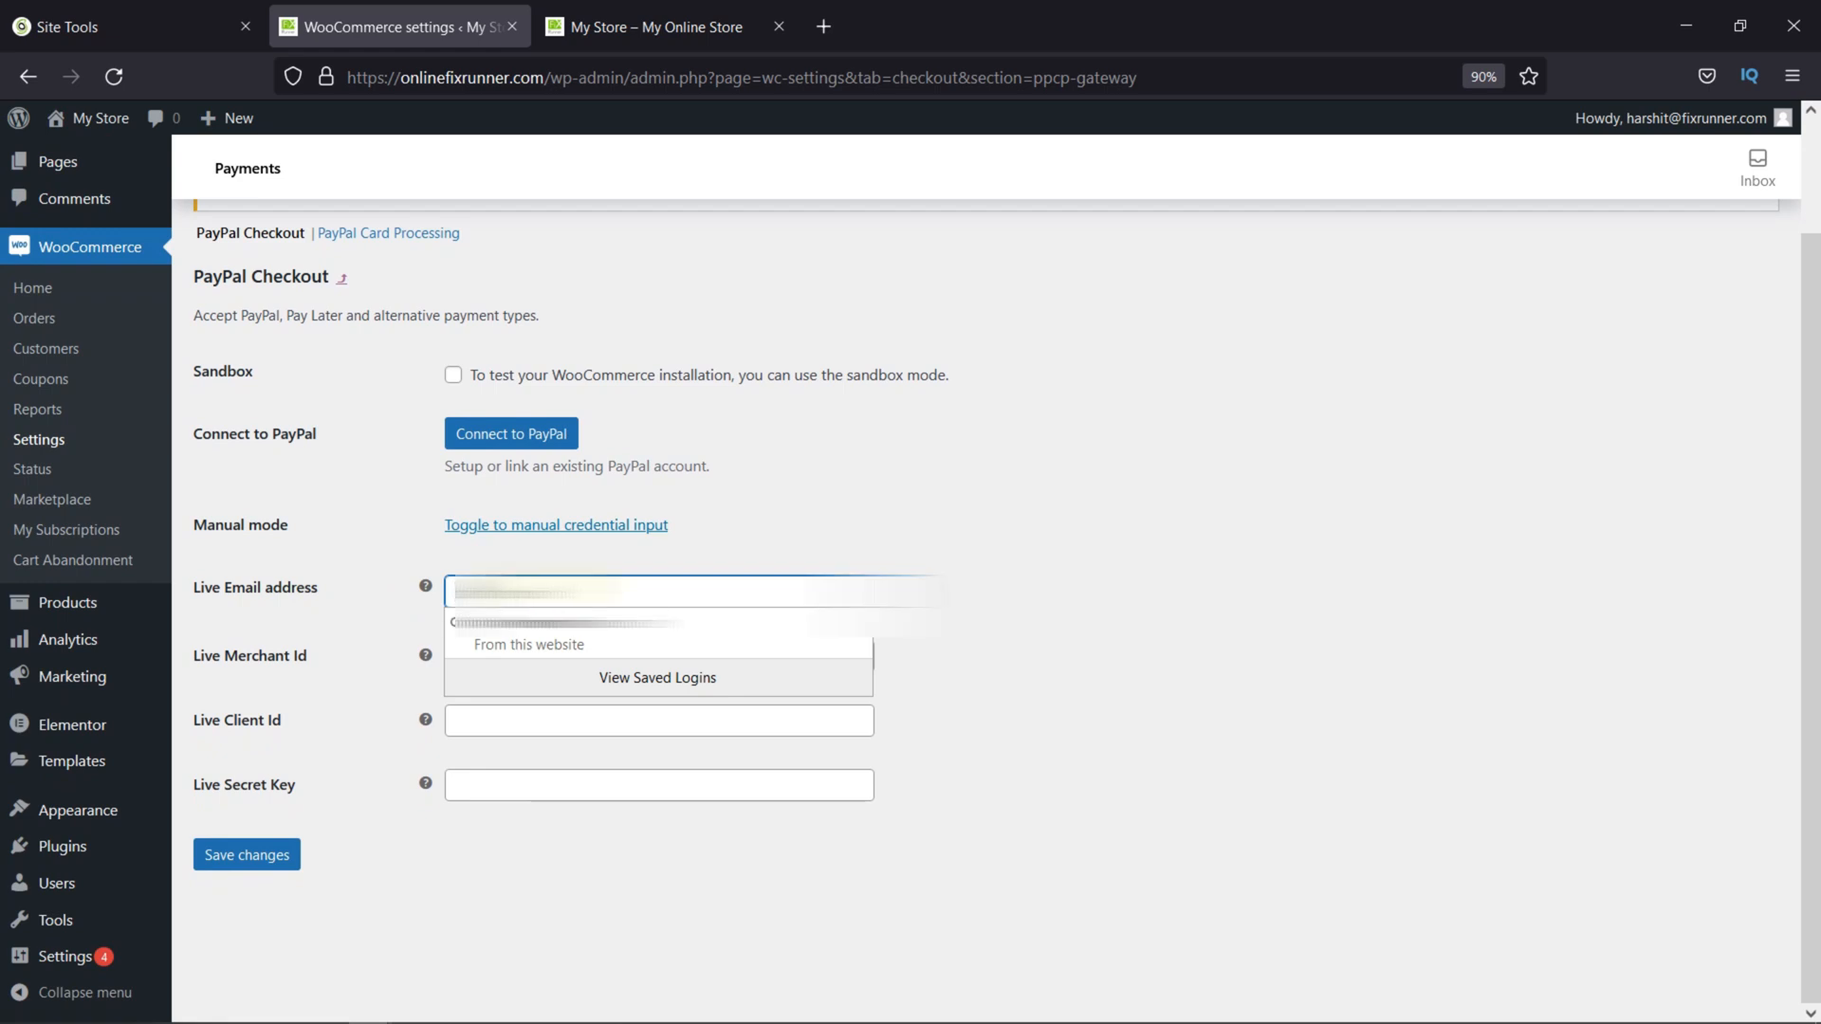
{"action": "type", "text": "a"}
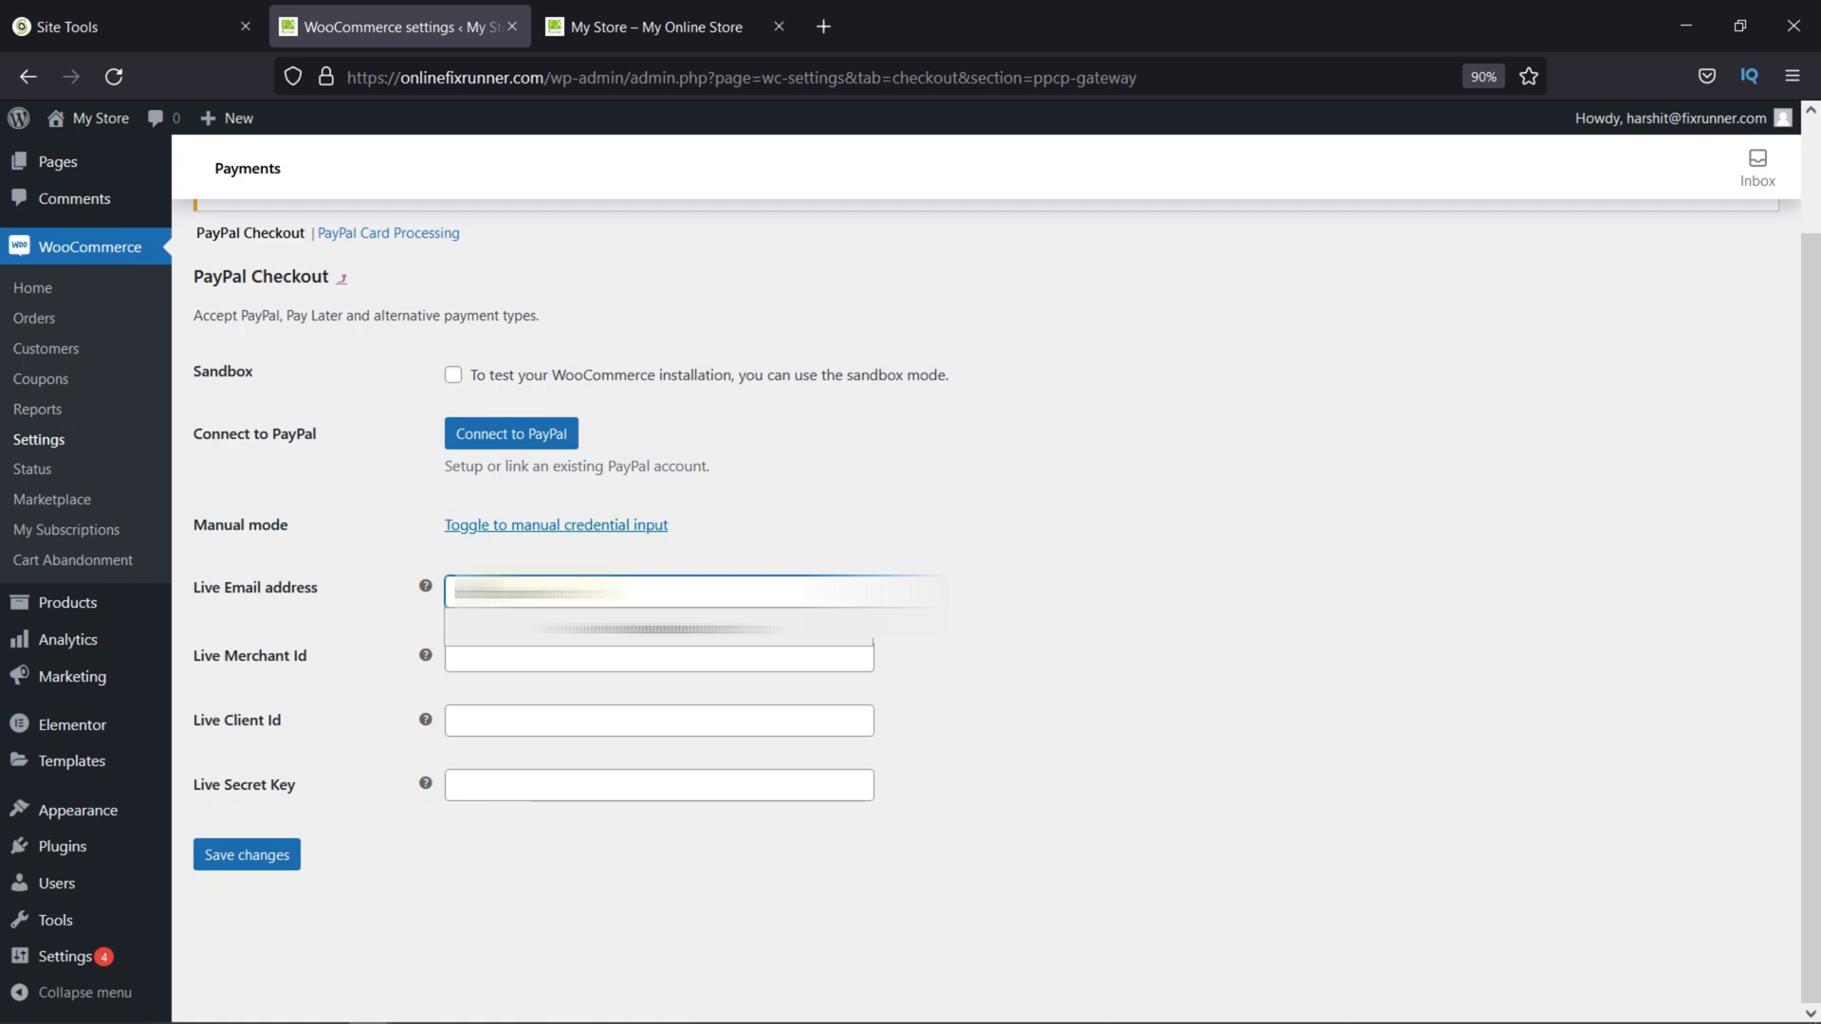
{"action": "type", "text": "com"}
{"action": "left_click", "coordinate": [248, 855]}
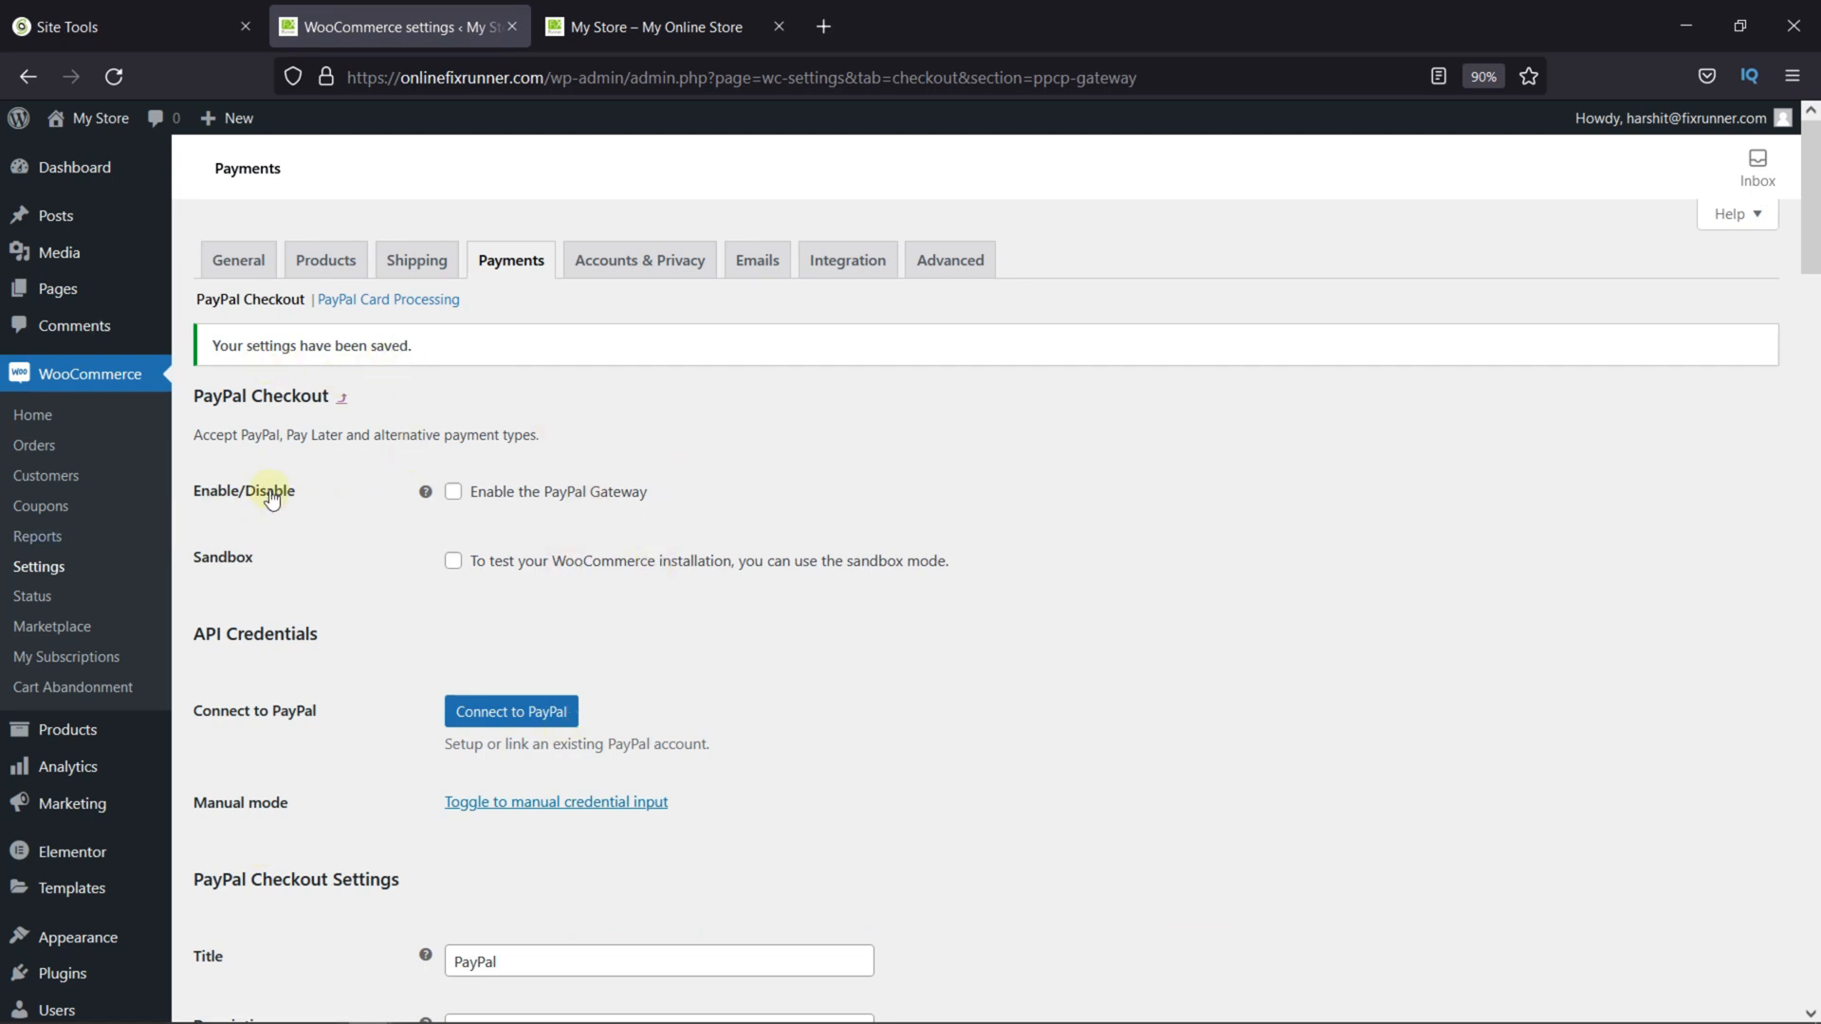
- Tick 'Enable the PayPal Gateway', save the PayPal Checkout settings, and return to Payments
{"action": "left_click", "coordinate": [455, 492]}
{"action": "scroll", "coordinate": [788, 607], "scroll_direction": "down", "scroll_amount": 6}
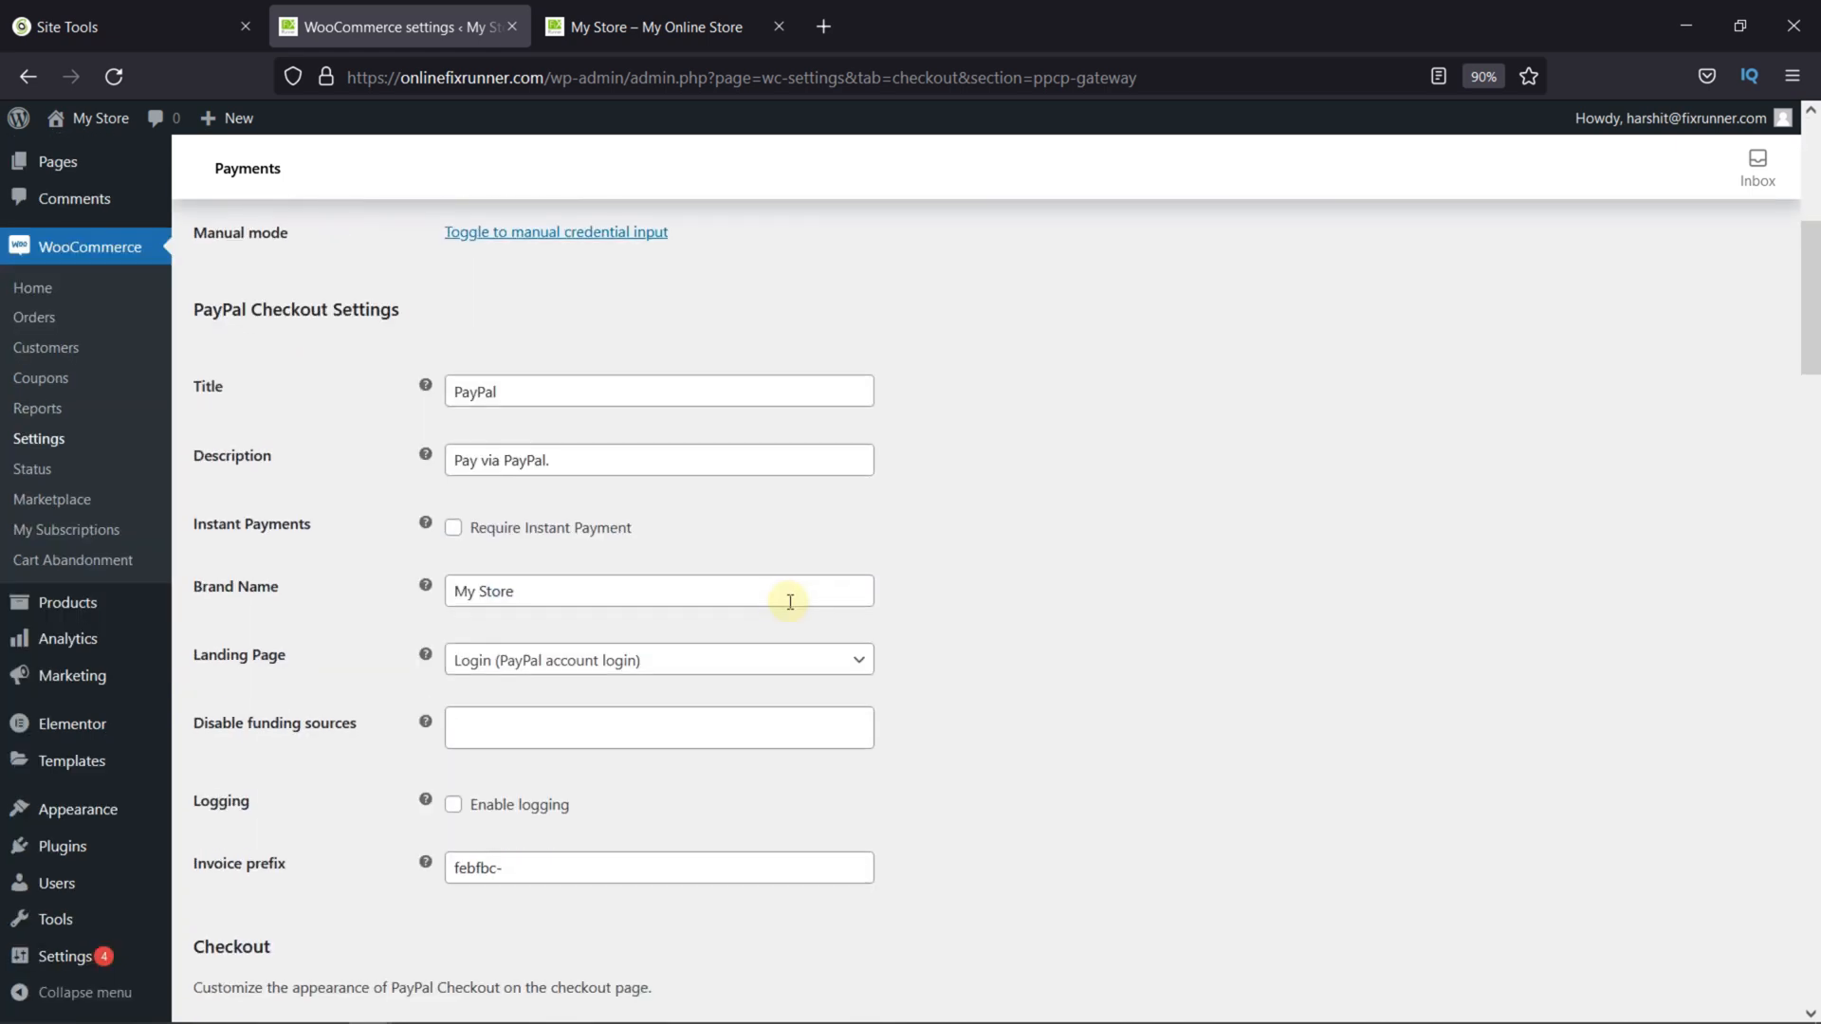
{"action": "scroll", "coordinate": [835, 588], "scroll_direction": "down", "scroll_amount": 5}
{"action": "scroll", "coordinate": [977, 398], "scroll_direction": "up", "scroll_amount": 2}
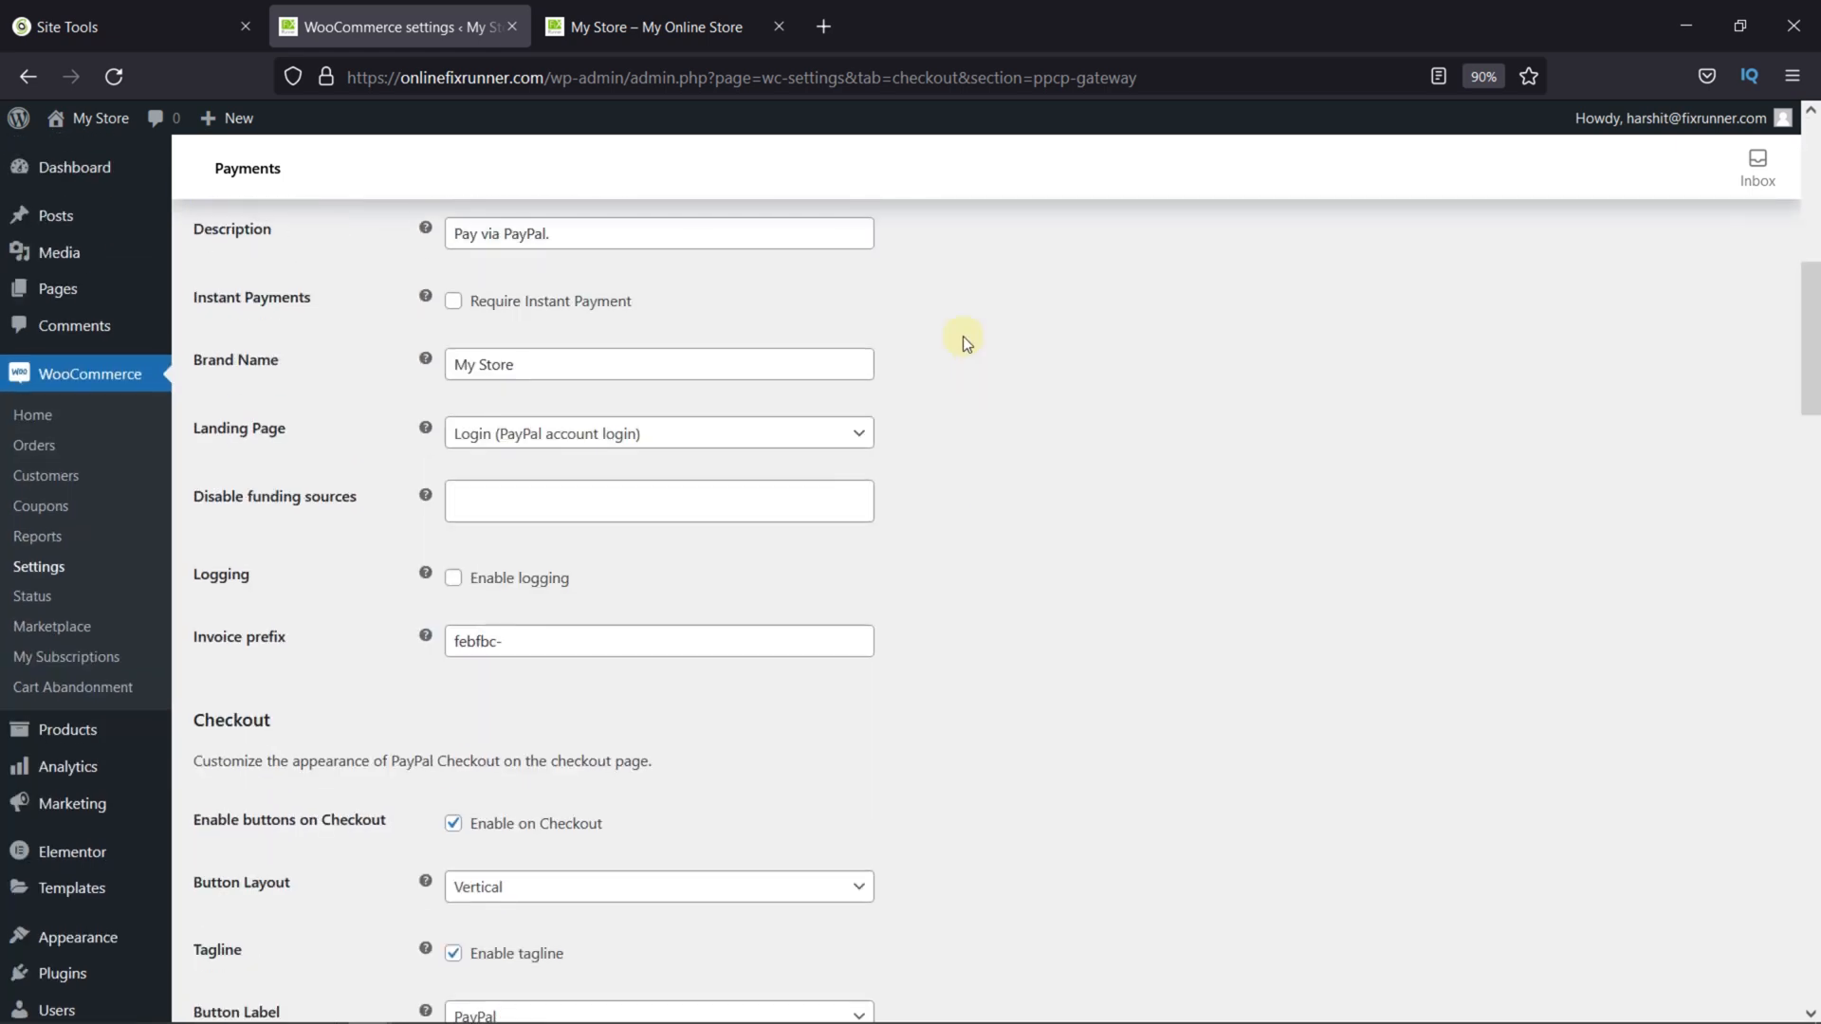
{"action": "scroll", "coordinate": [964, 336], "scroll_direction": "up", "scroll_amount": 1}
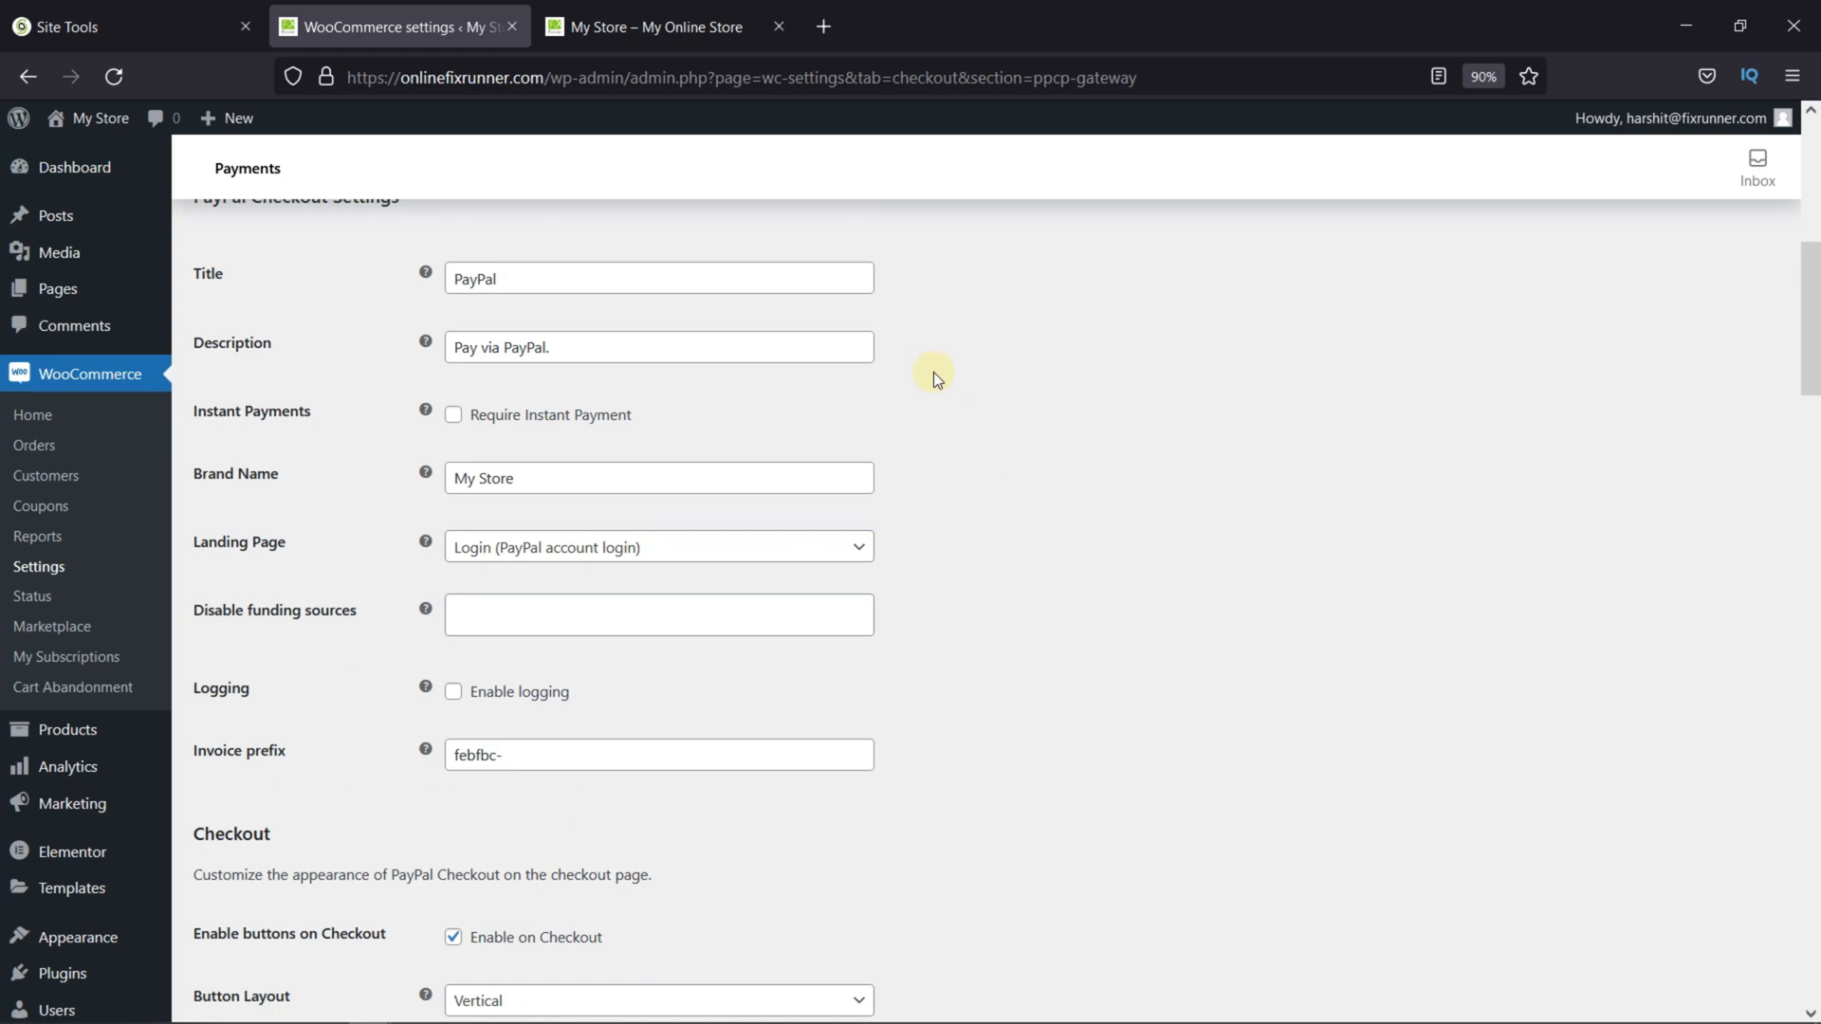
{"action": "scroll", "coordinate": [939, 408], "scroll_direction": "down", "scroll_amount": 6}
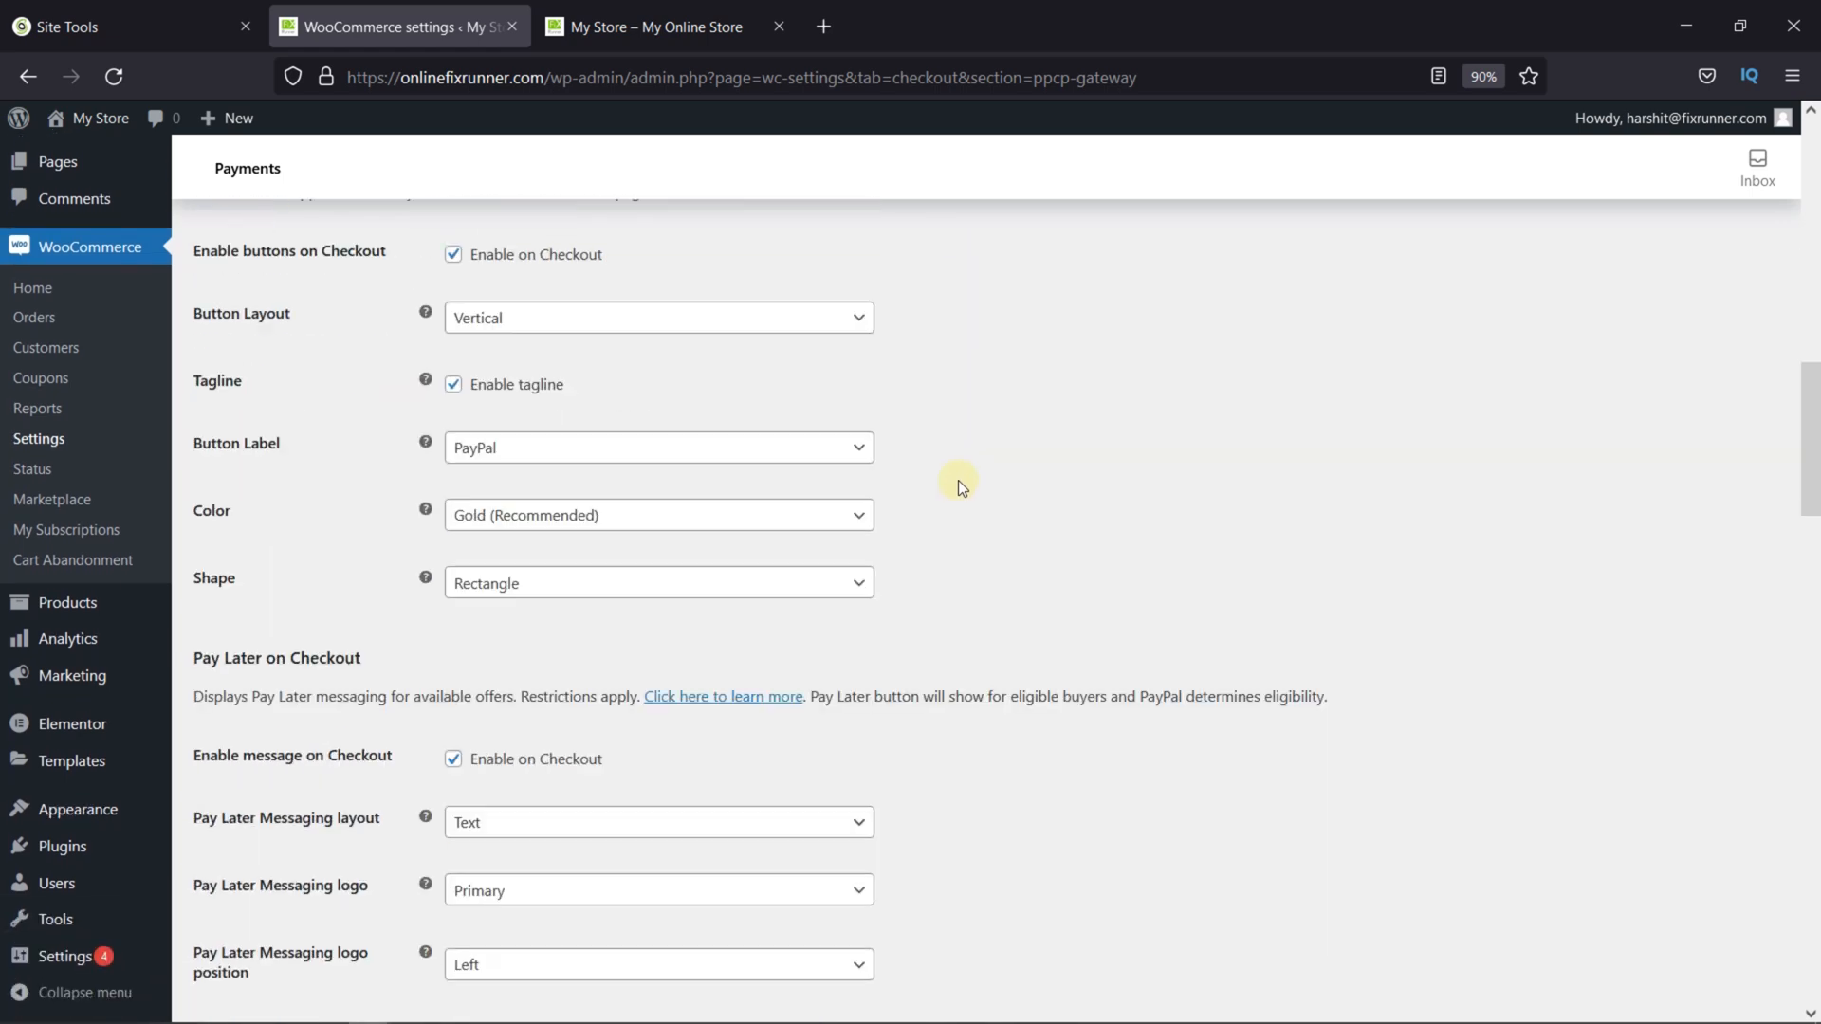
{"action": "scroll", "coordinate": [958, 484], "scroll_direction": "down", "scroll_amount": 18}
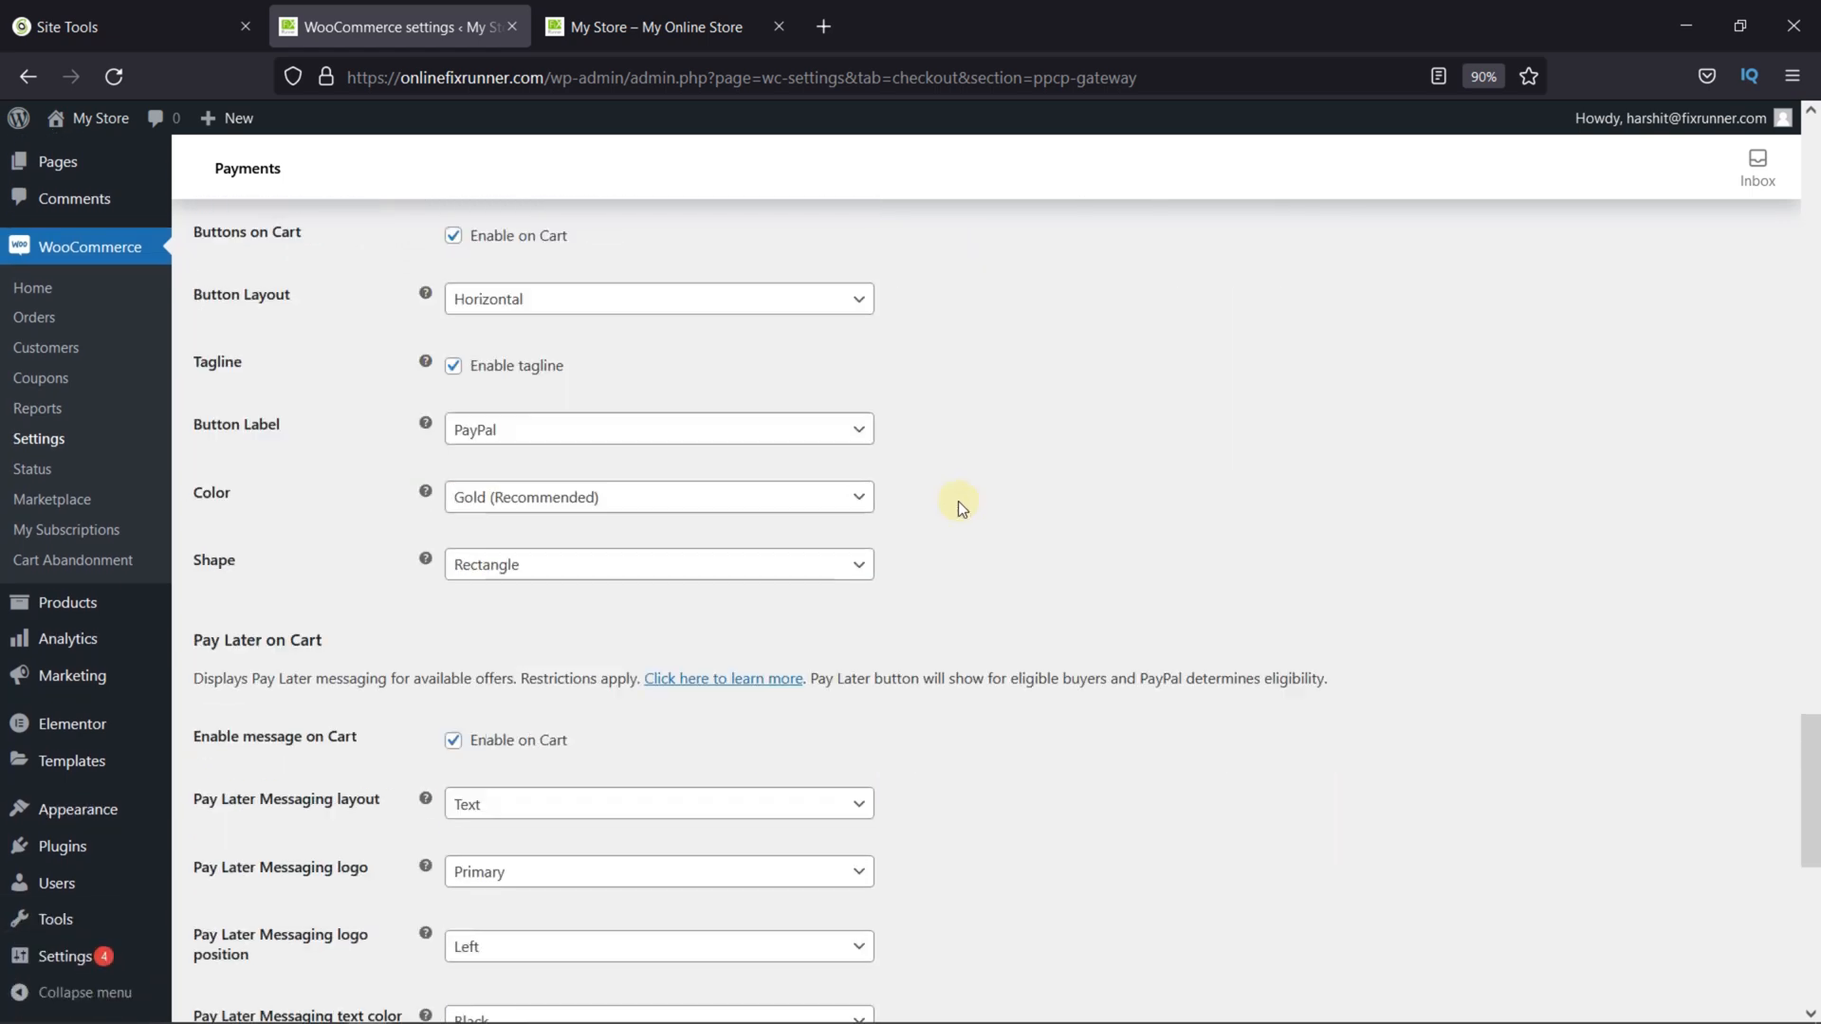
{"action": "scroll", "coordinate": [958, 504], "scroll_direction": "down", "scroll_amount": 7}
{"action": "left_click", "coordinate": [255, 909]}
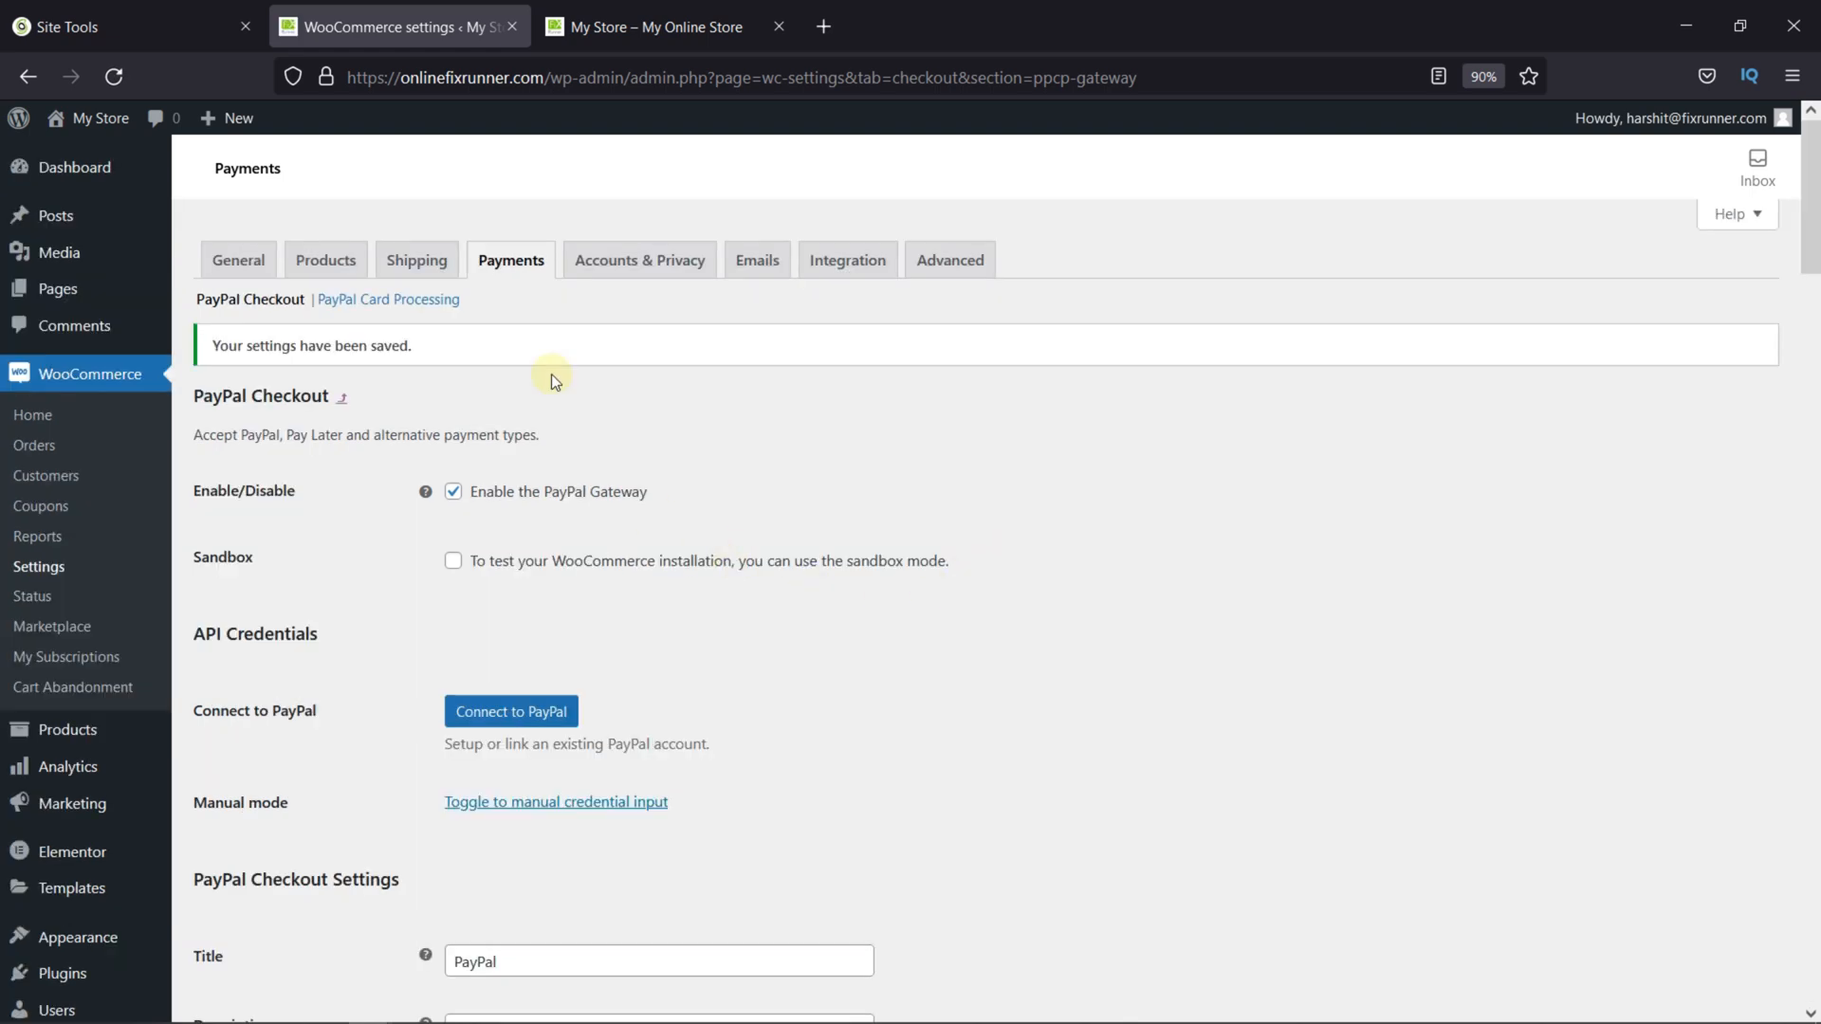
{"action": "left_click", "coordinate": [507, 266]}
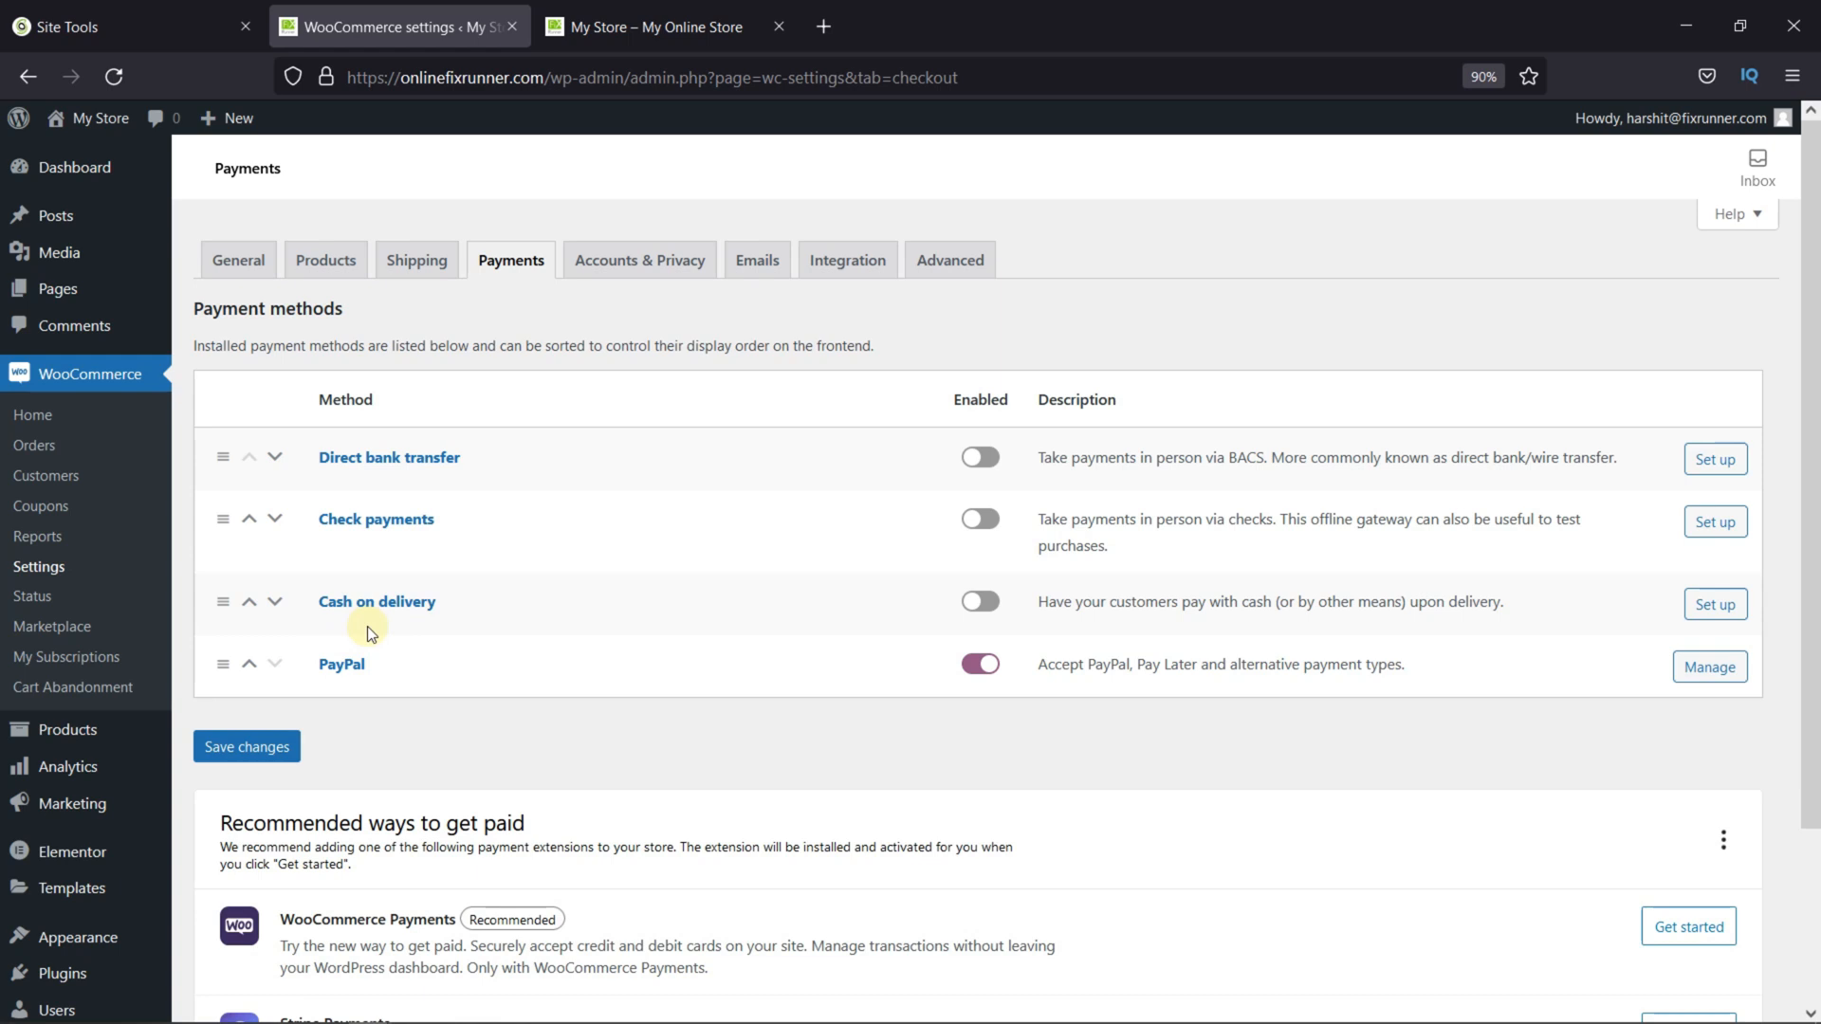
- Enable Cash on delivery for any Flat rate shipping method and save its settings
{"action": "left_click", "coordinate": [979, 601]}
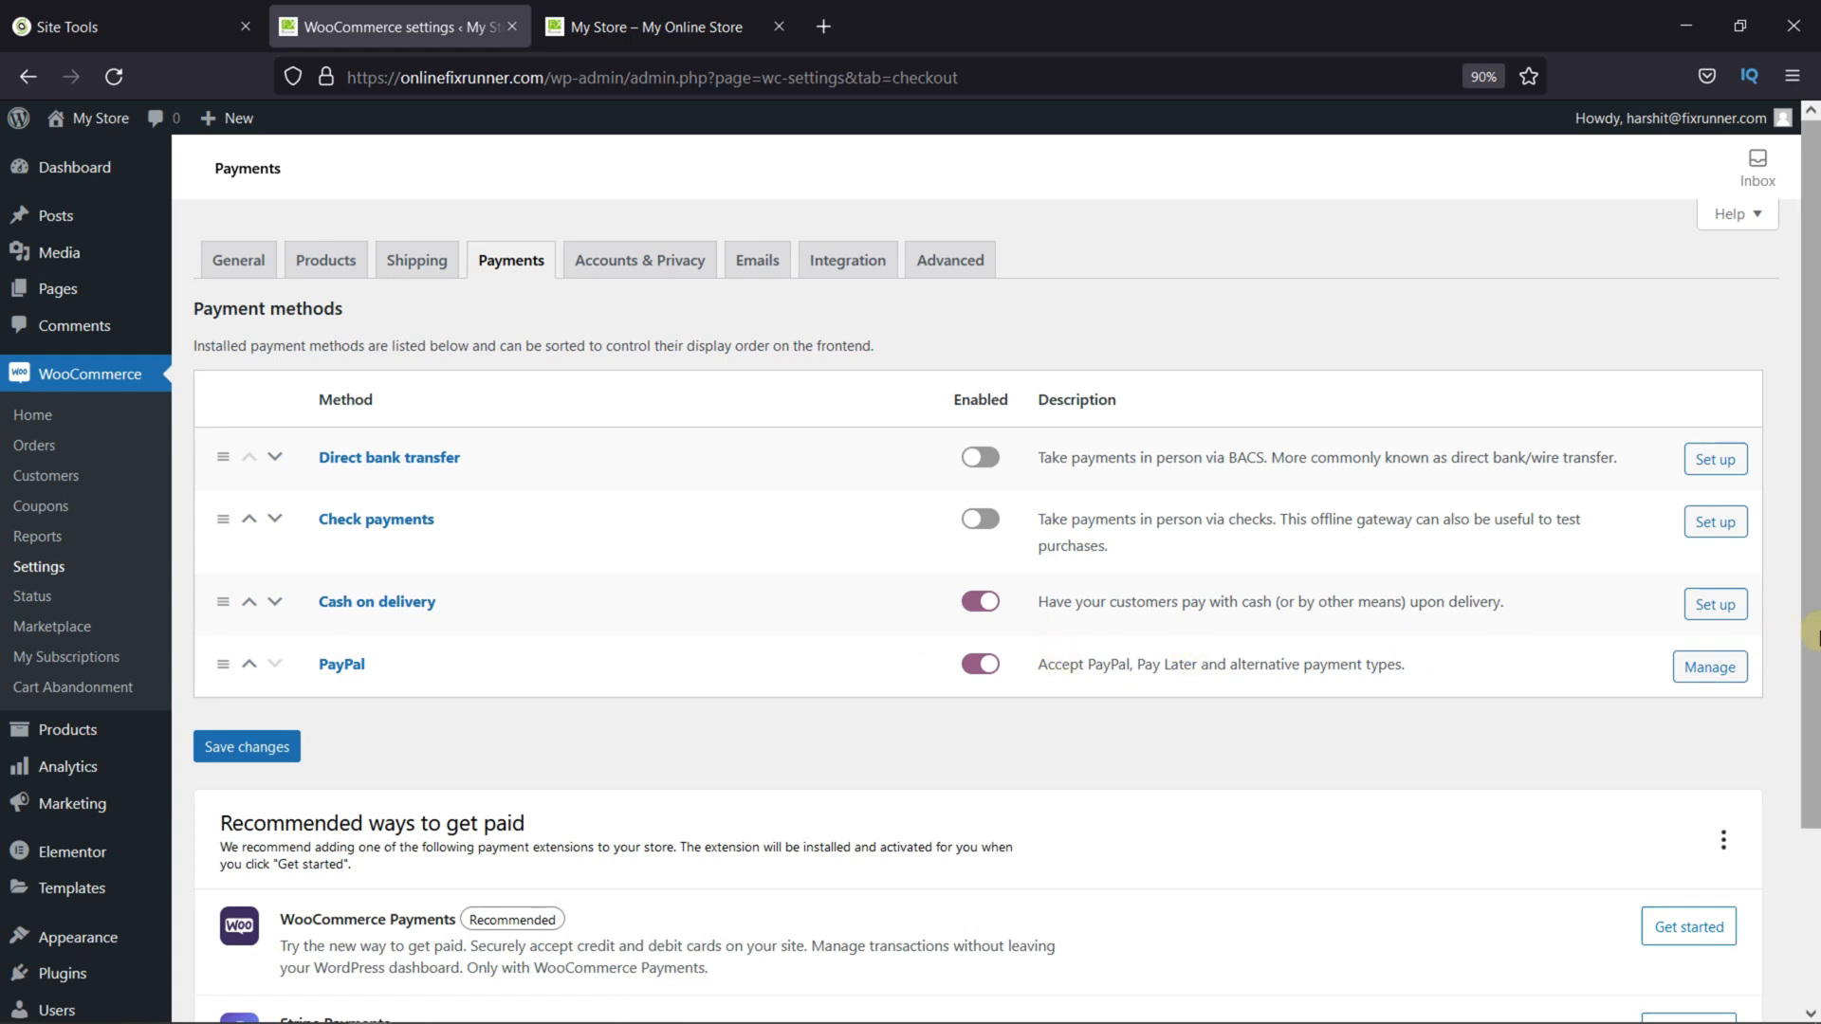
{"action": "left_click", "coordinate": [1725, 618]}
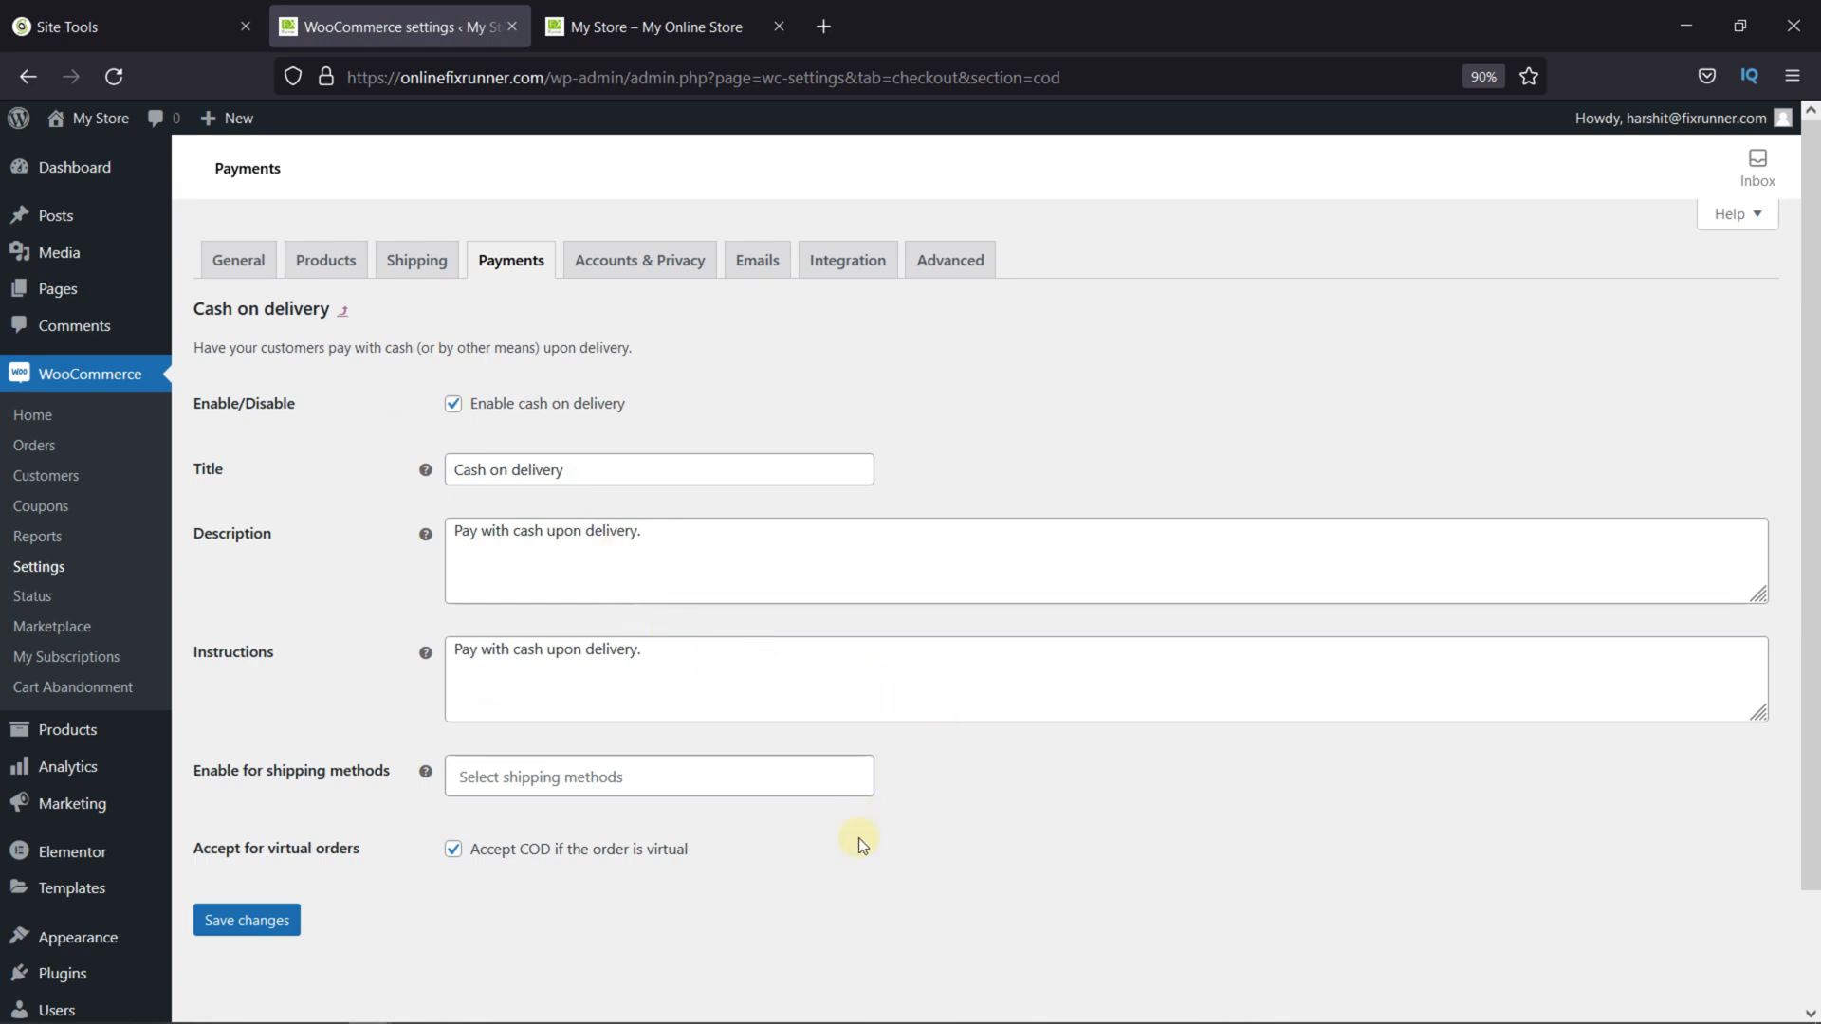
{"action": "left_click", "coordinate": [531, 764]}
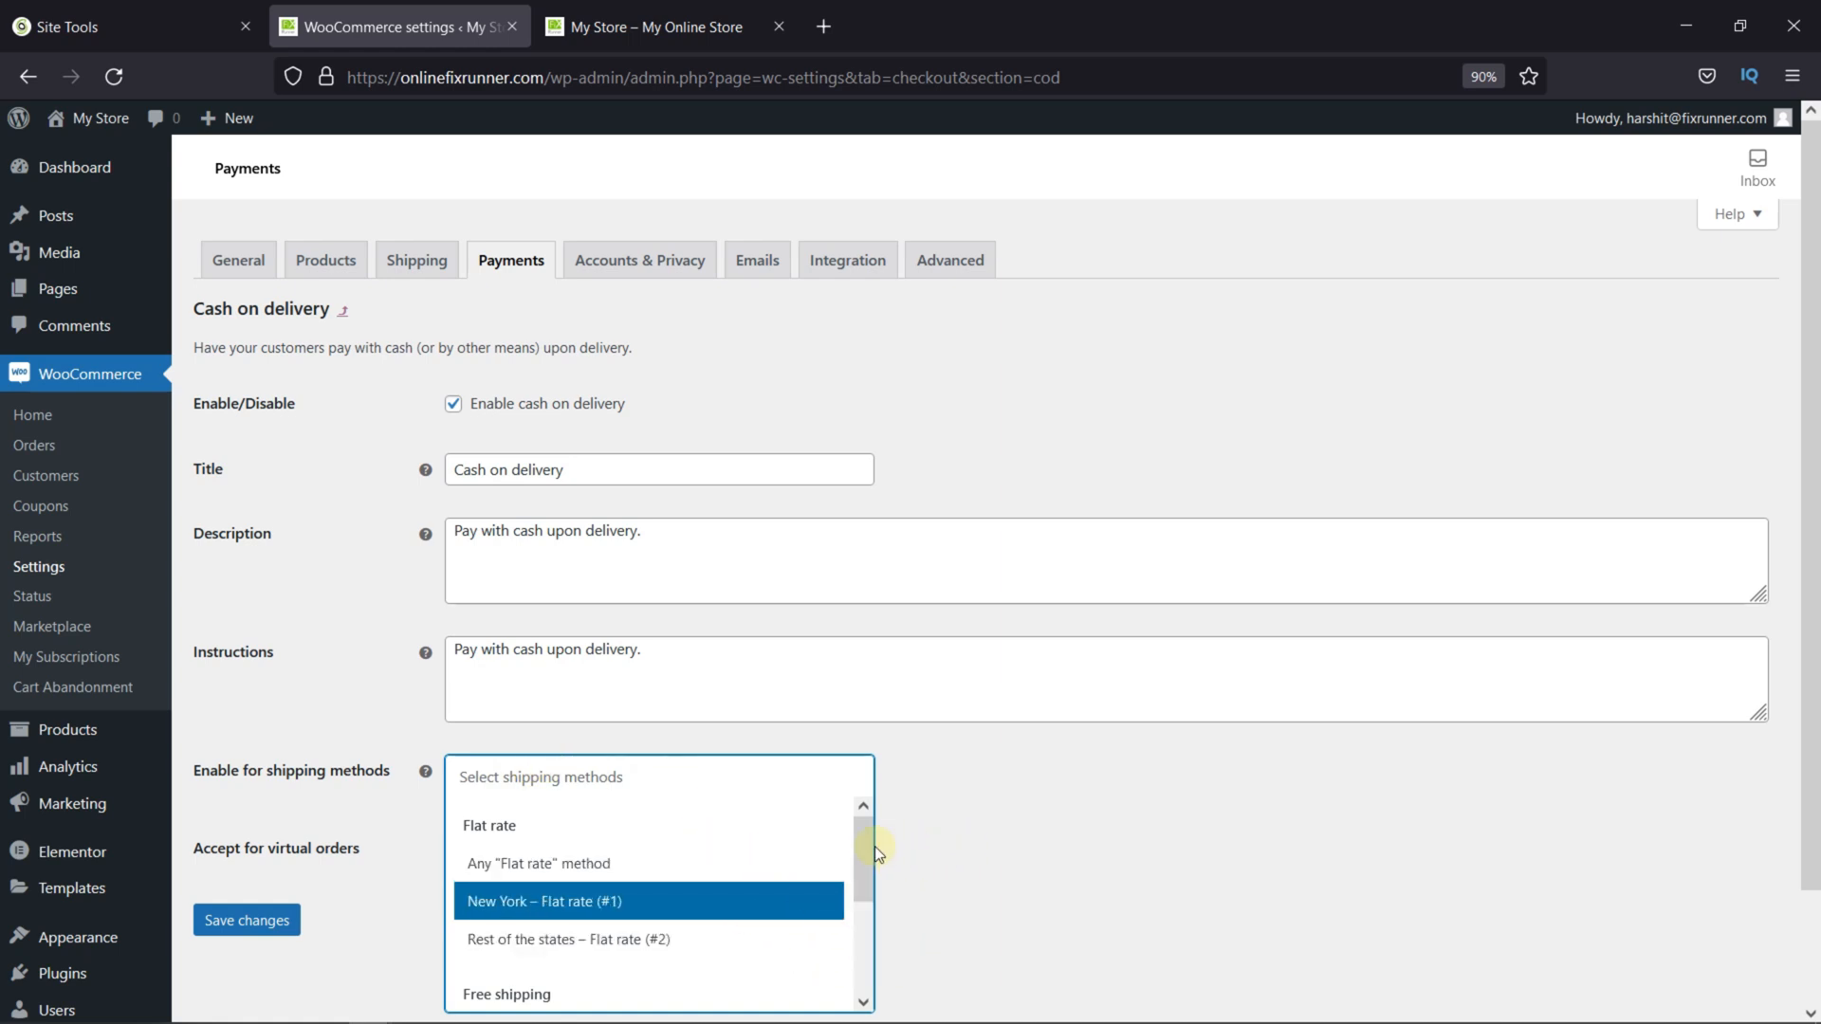
{"action": "left_click", "coordinate": [653, 862]}
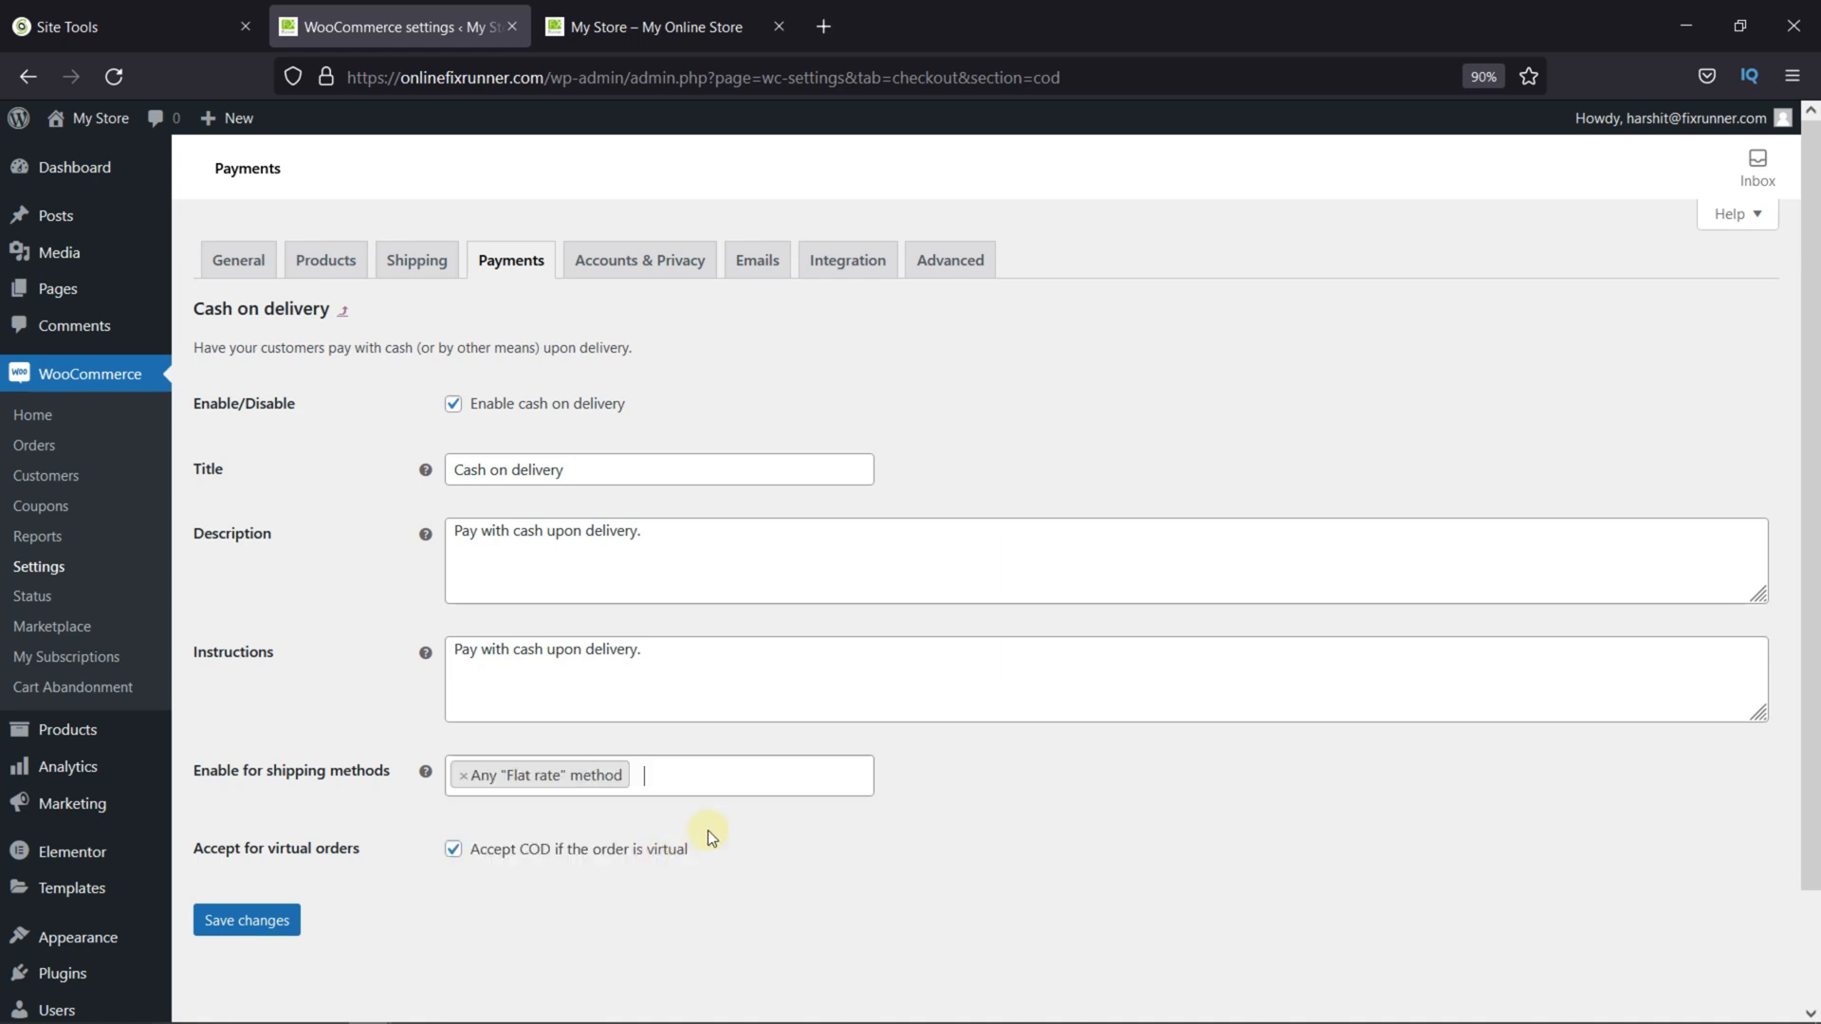
{"action": "left_click", "coordinate": [278, 920]}
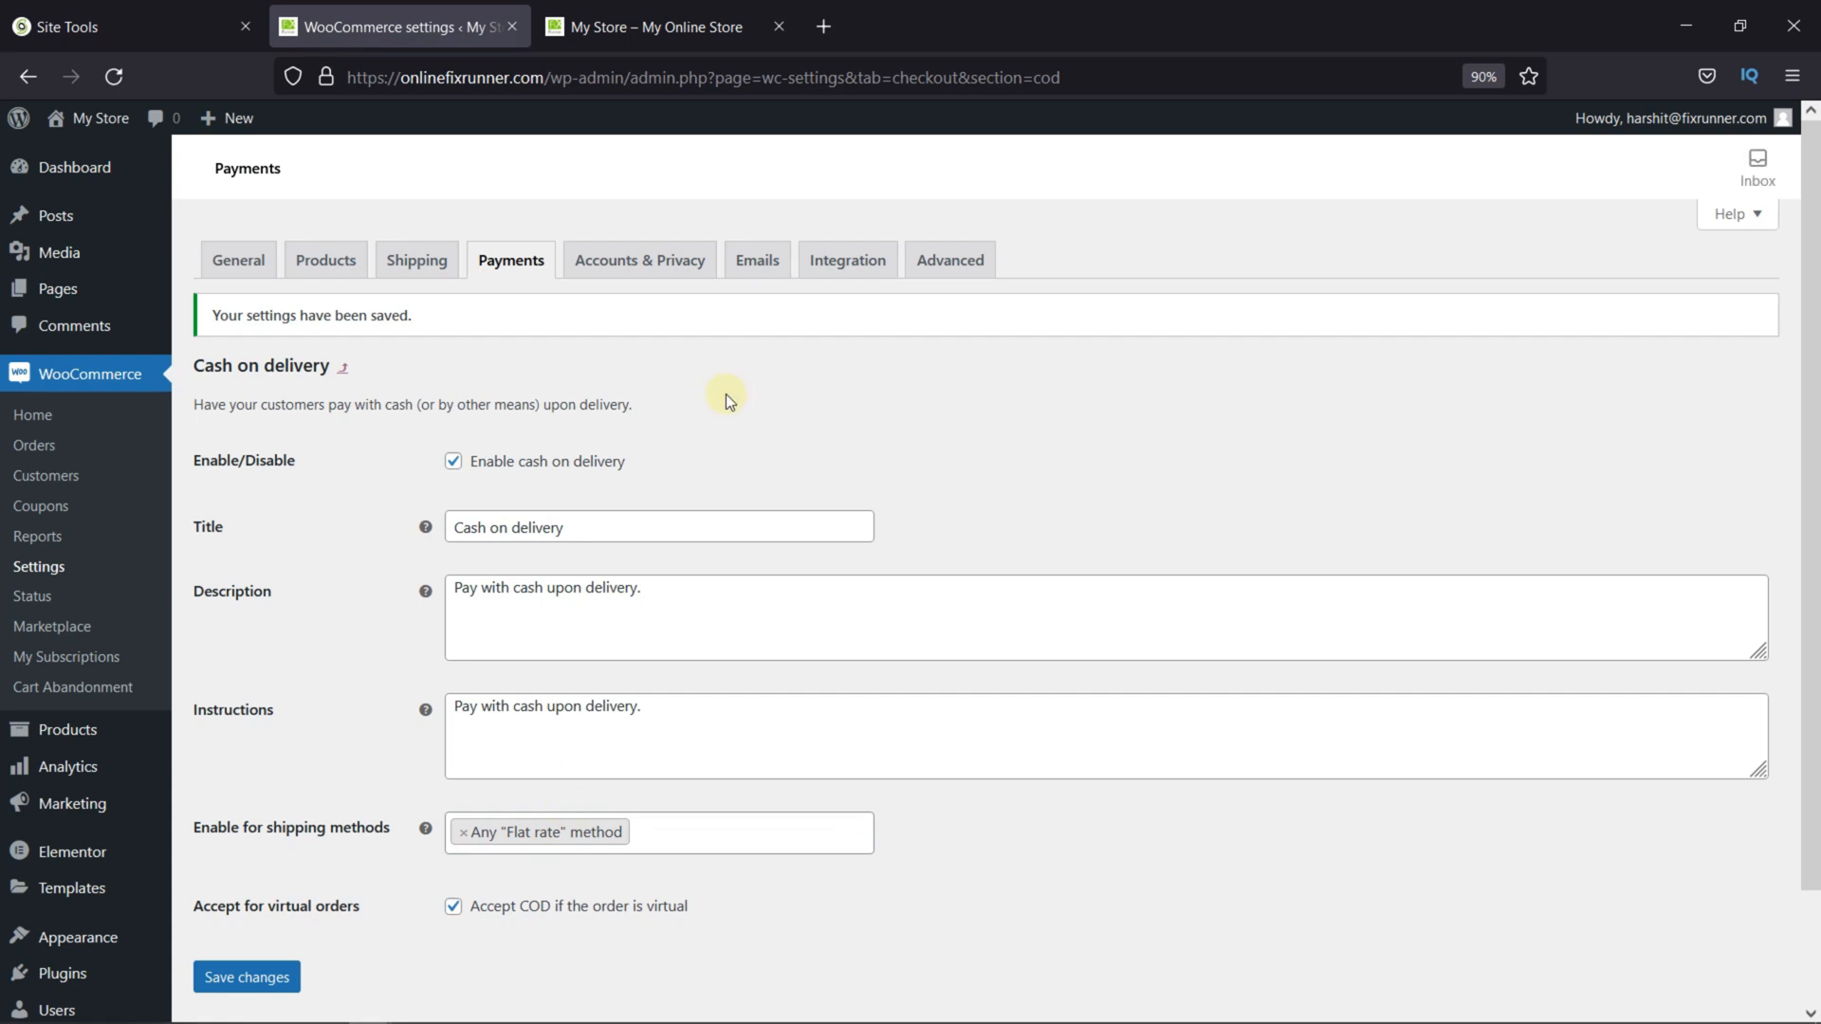
{"action": "left_click", "coordinate": [644, 286]}
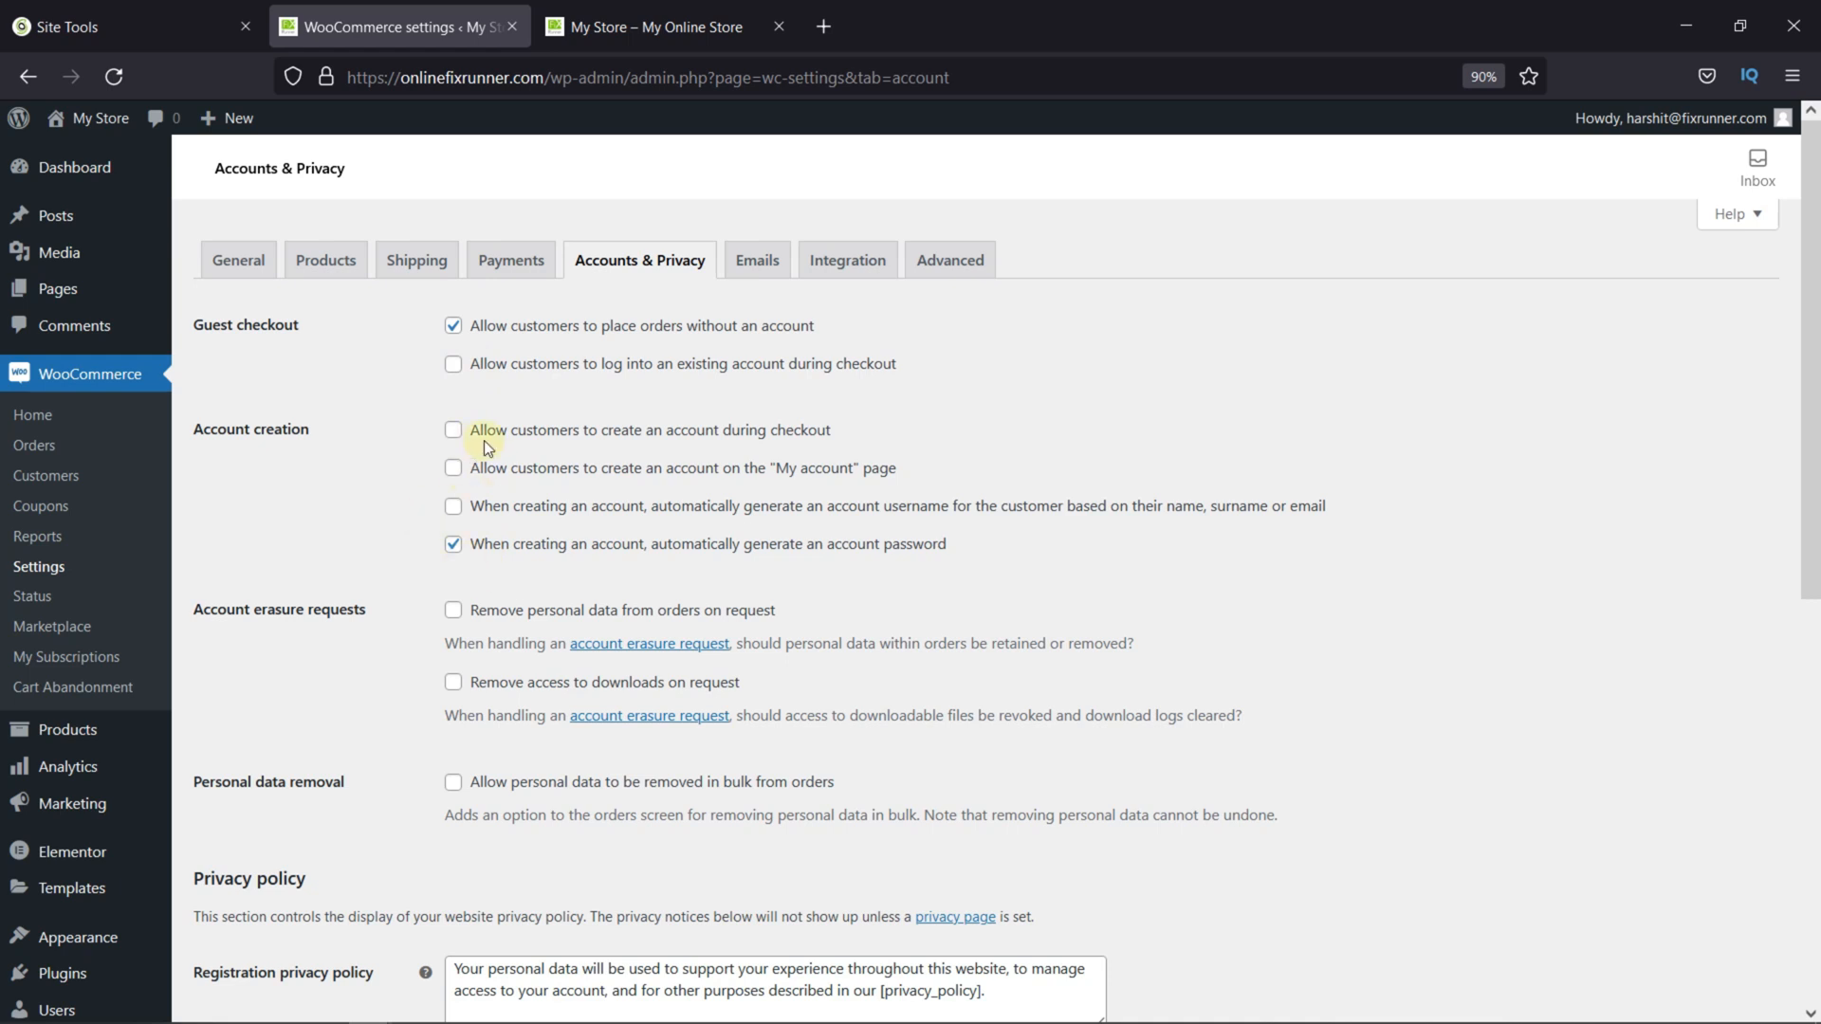
- Allow customers to create an account during checkout and save Accounts & Privacy
{"action": "left_click", "coordinate": [453, 432]}
{"action": "scroll", "coordinate": [737, 676], "scroll_direction": "down", "scroll_amount": 8}
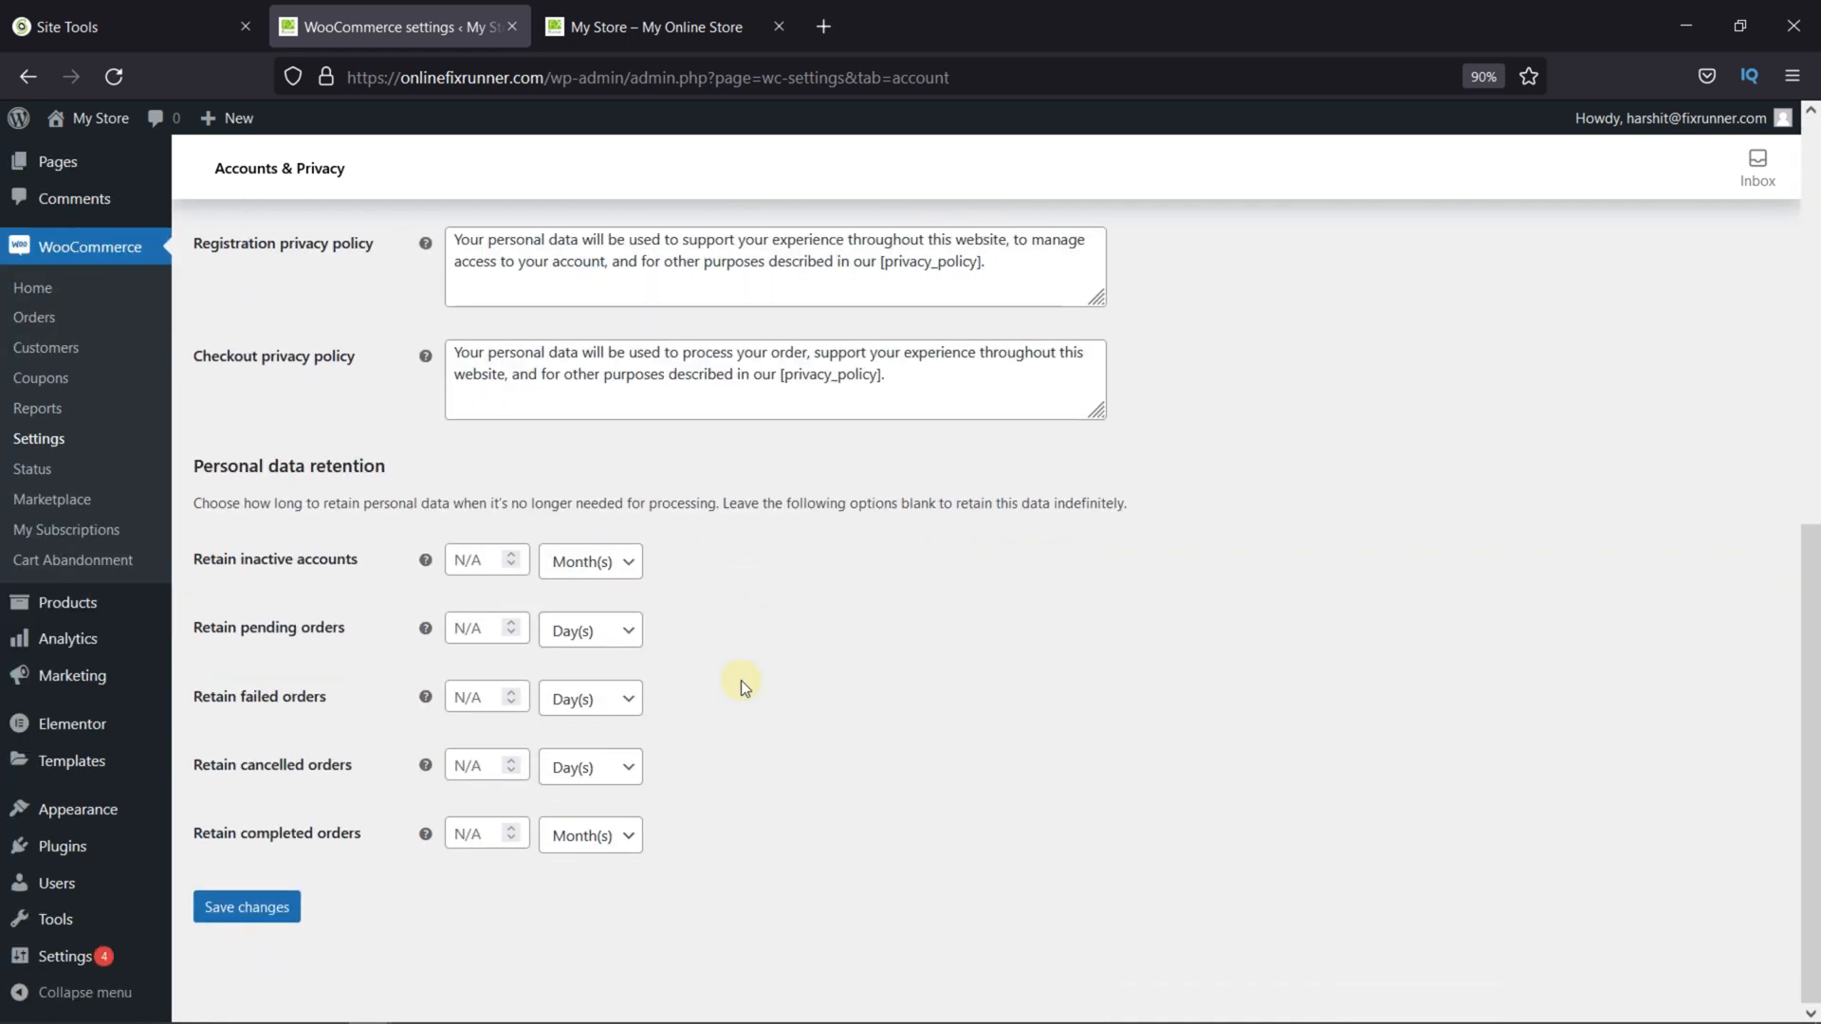
{"action": "left_click", "coordinate": [249, 906]}
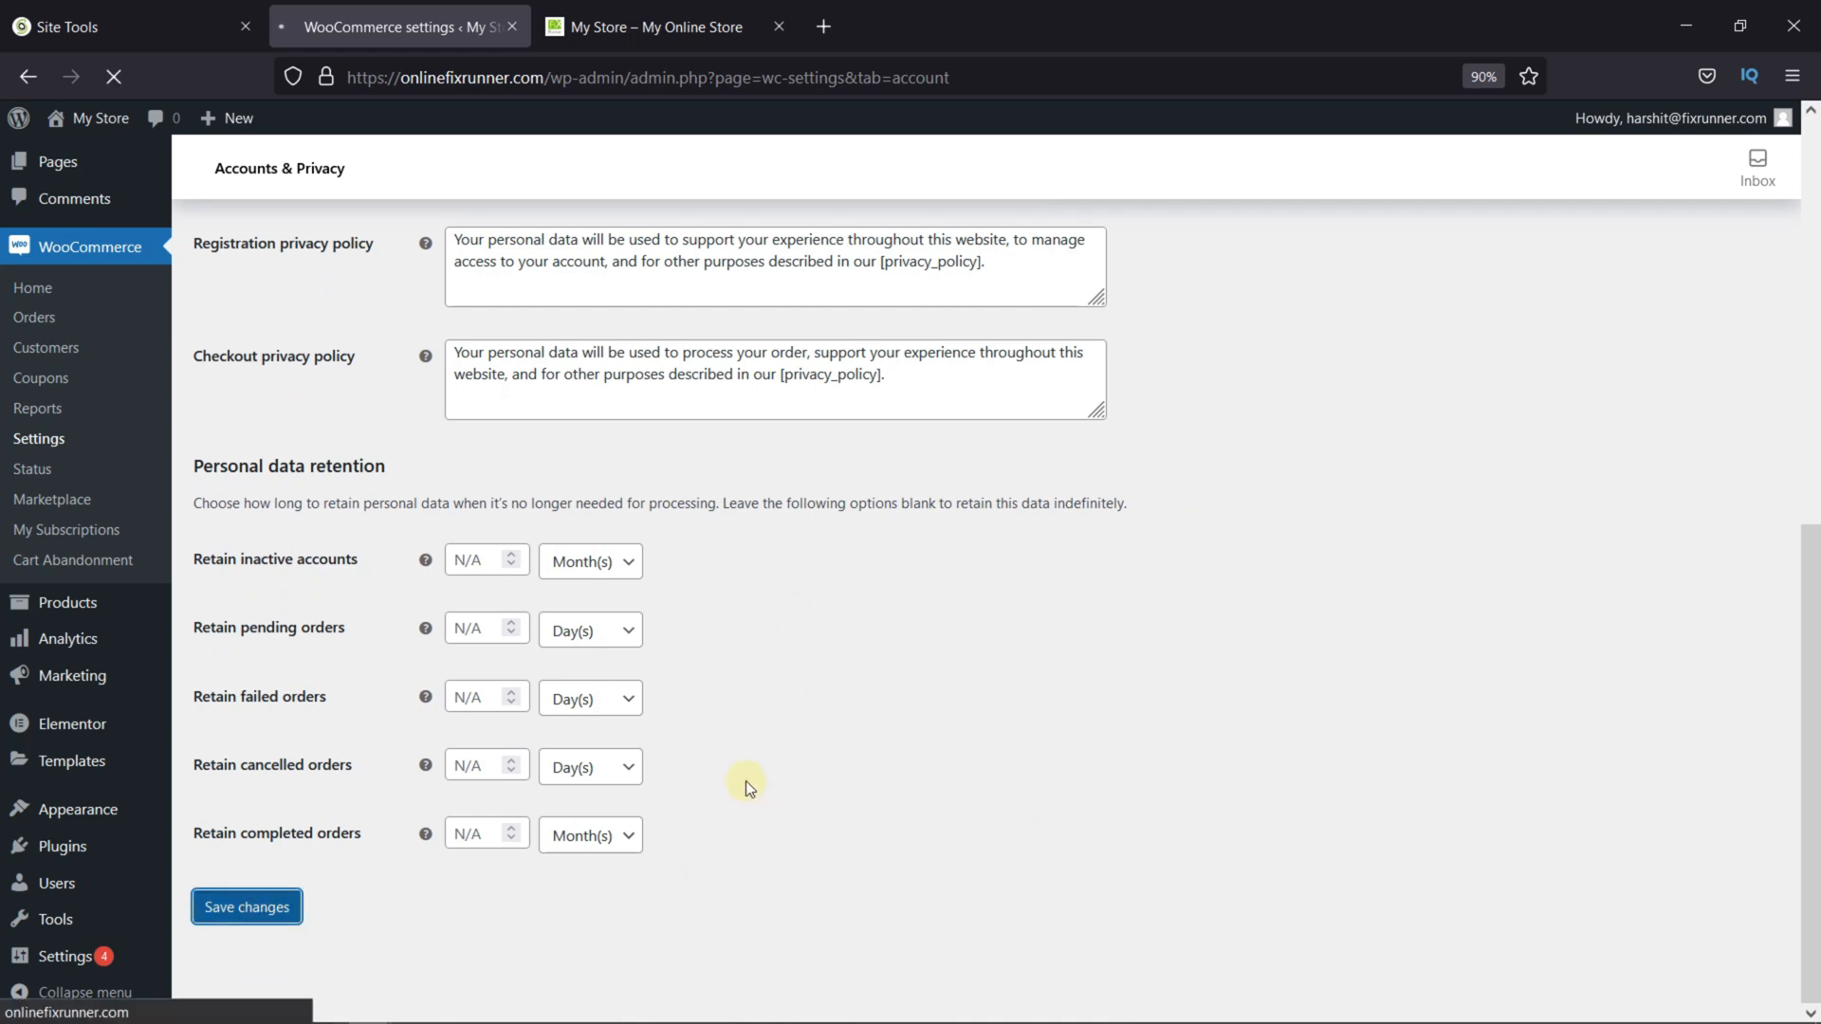
- Save the New order email settings, then view the Integration and Advanced tabs
{"action": "left_click", "coordinate": [745, 261]}
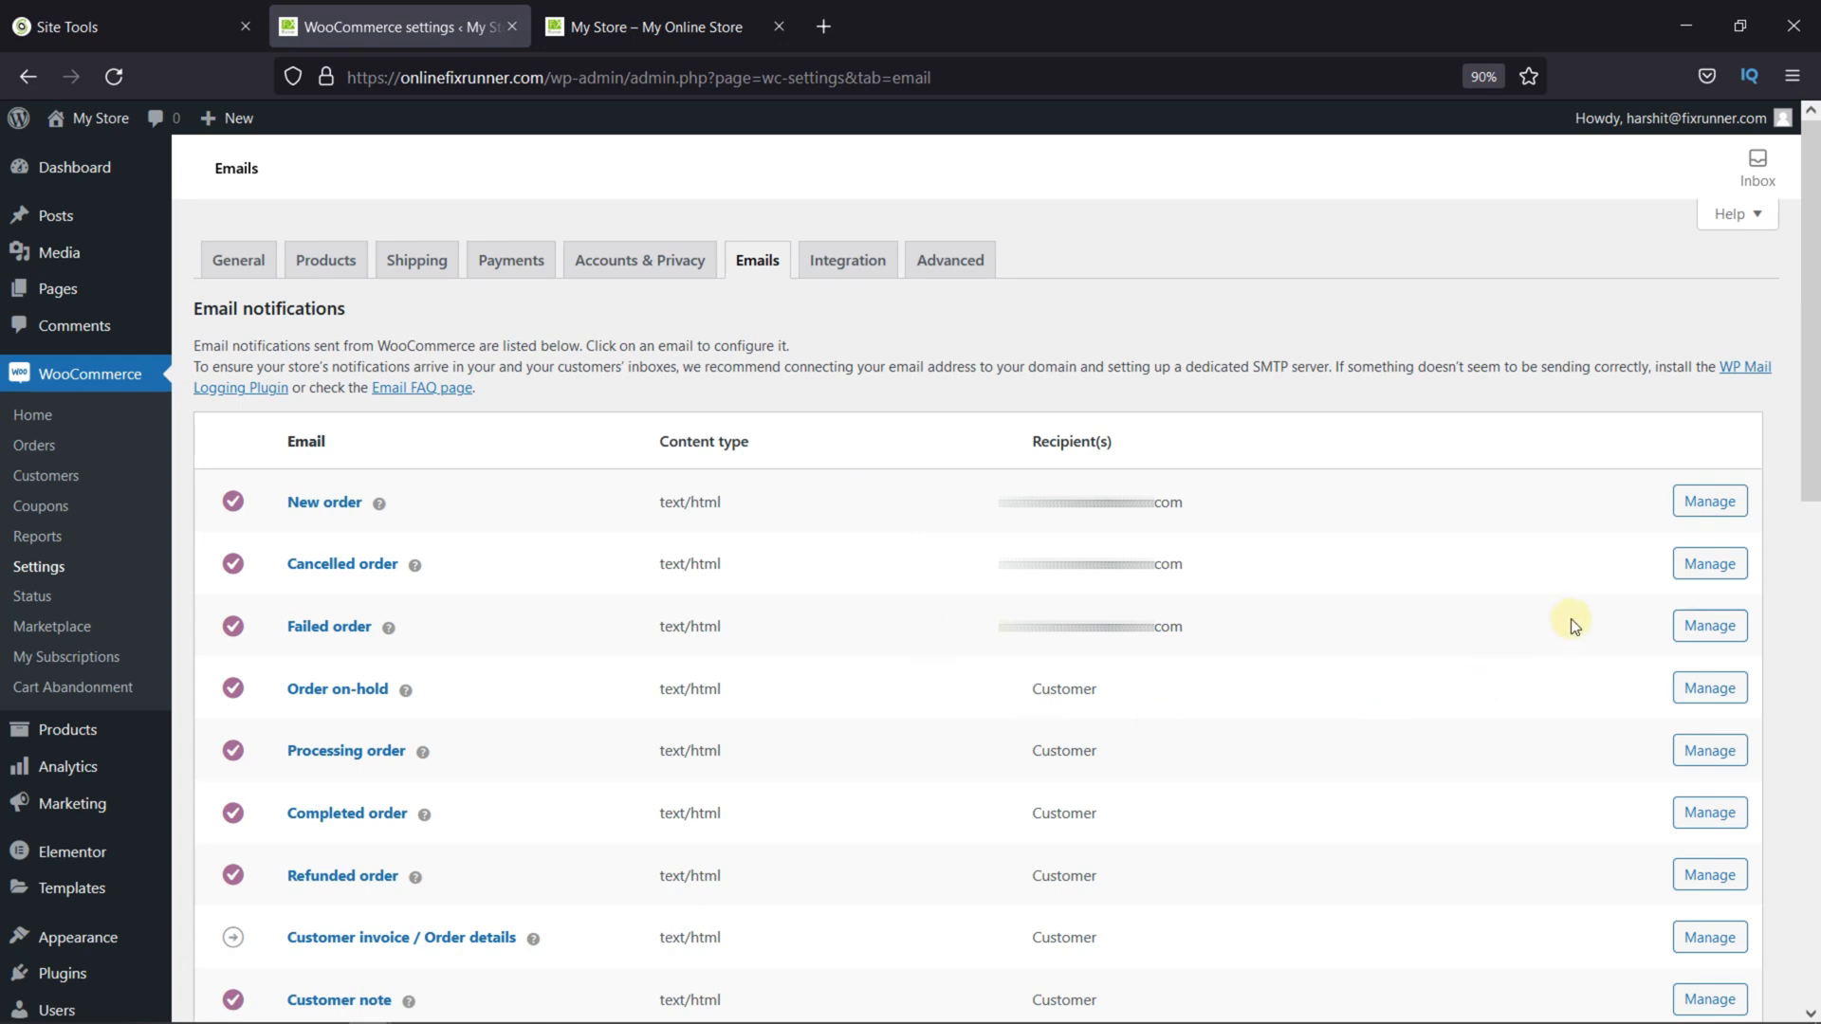
{"action": "left_click", "coordinate": [1710, 505]}
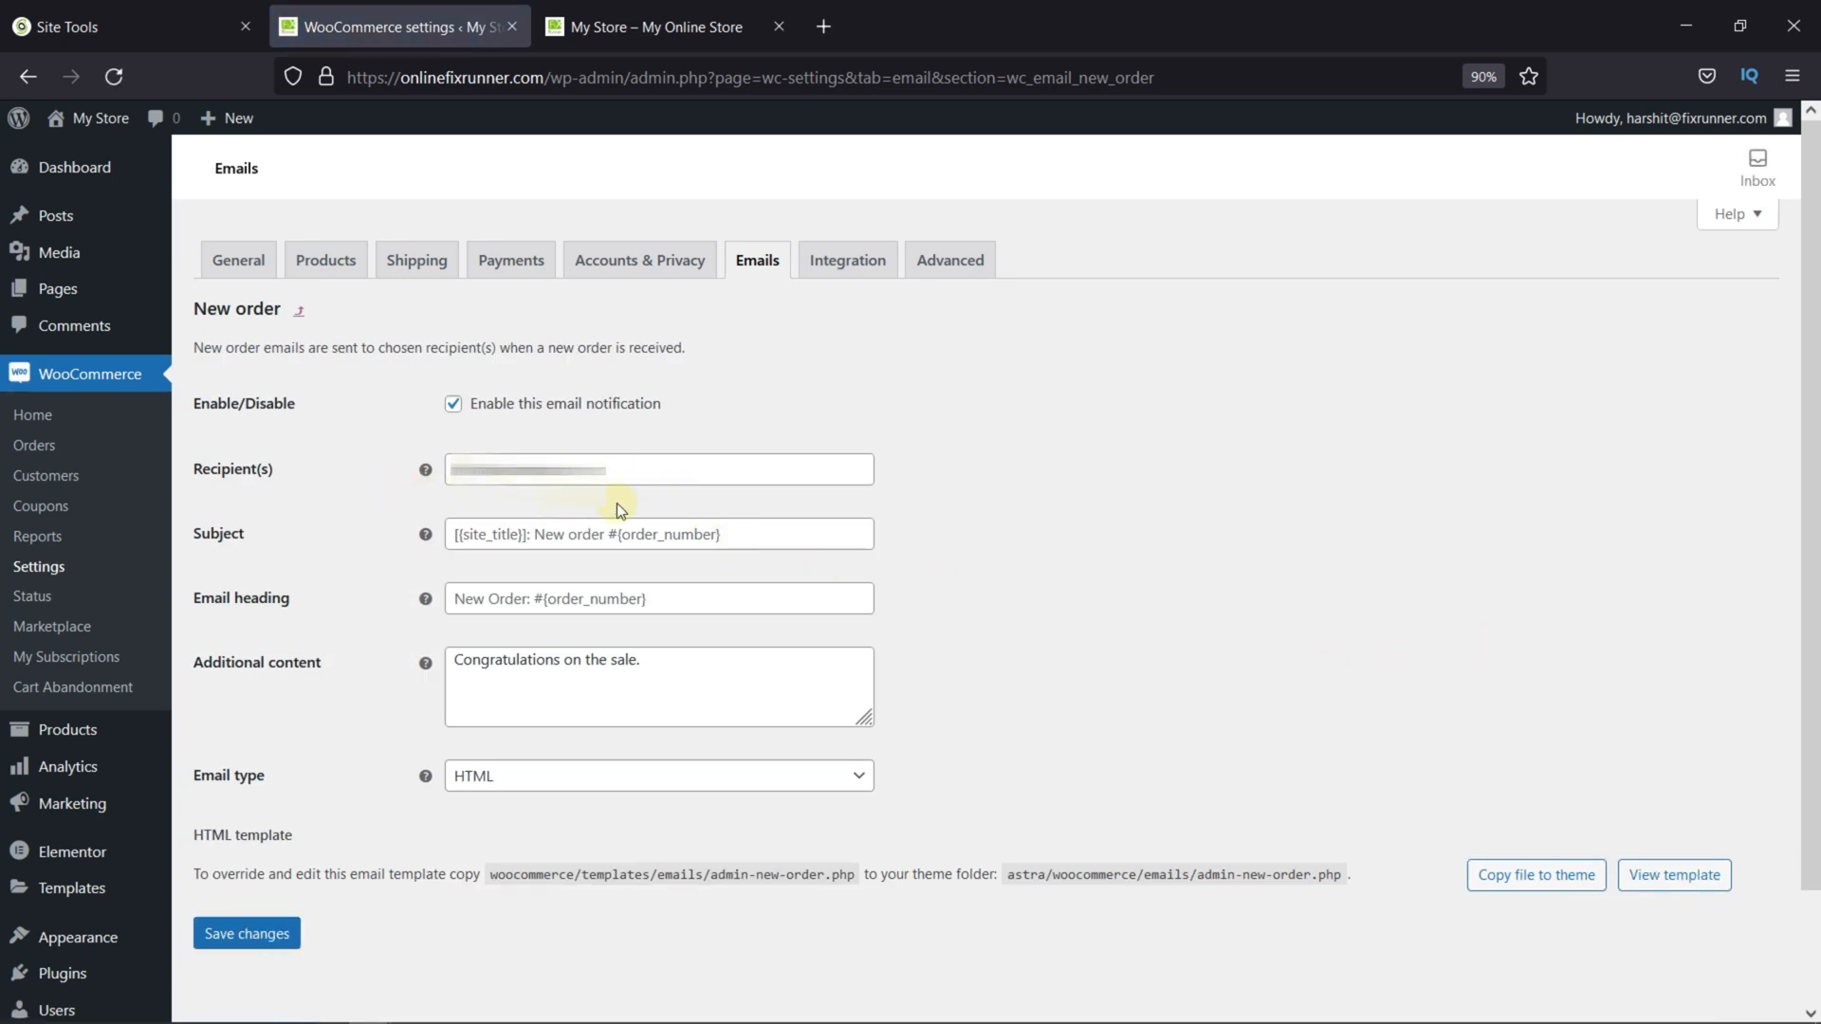
{"action": "left_click", "coordinate": [300, 932]}
{"action": "left_click", "coordinate": [744, 271]}
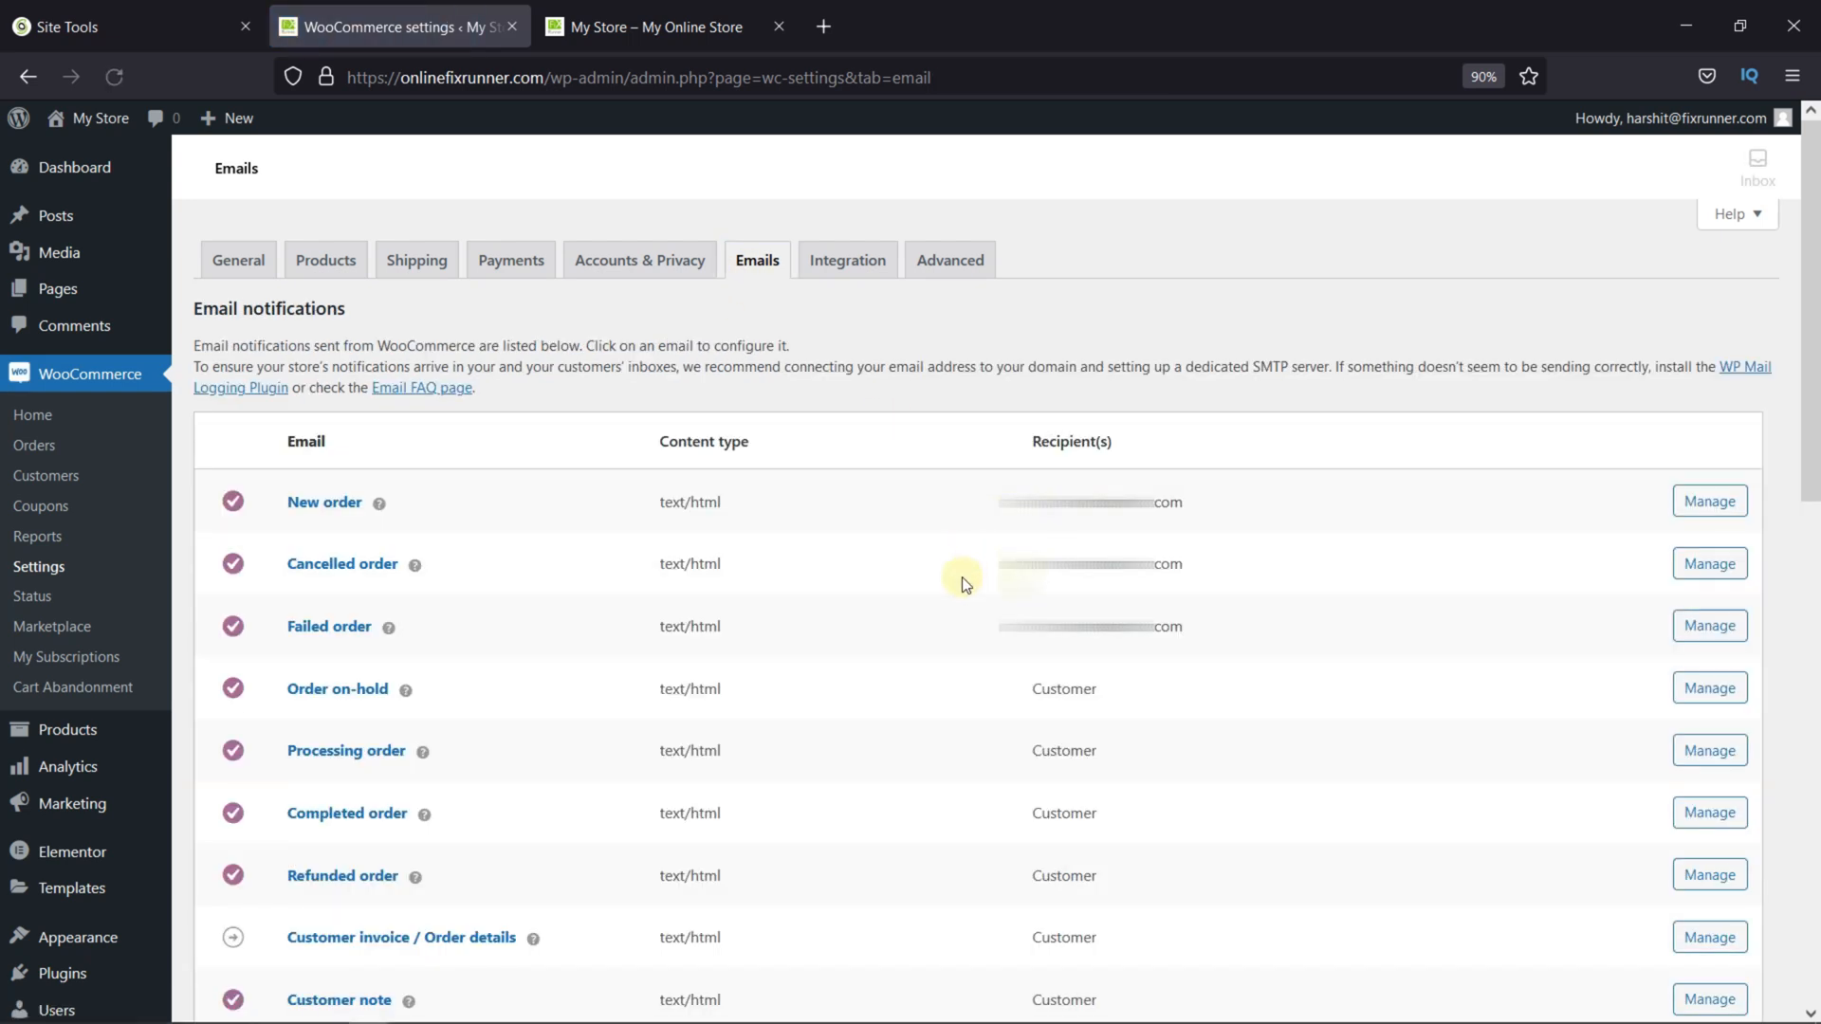
{"action": "left_click", "coordinate": [844, 263]}
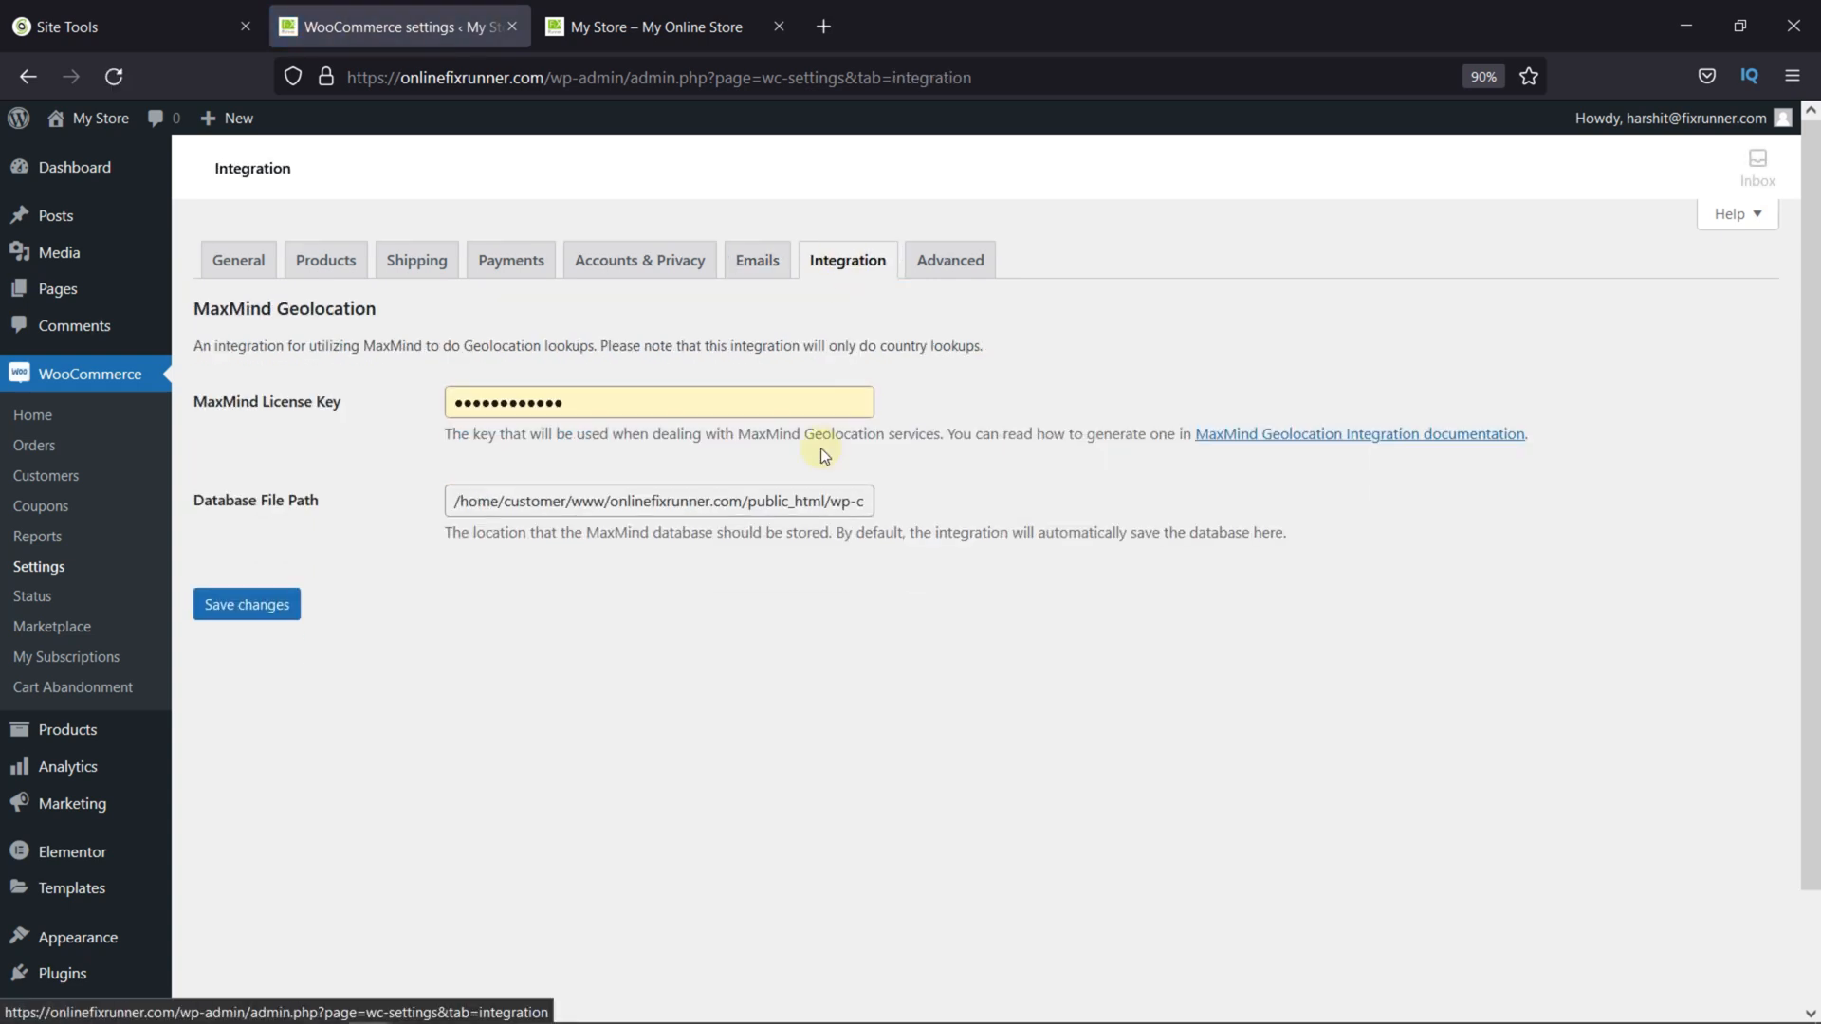
{"action": "left_click", "coordinate": [947, 270]}
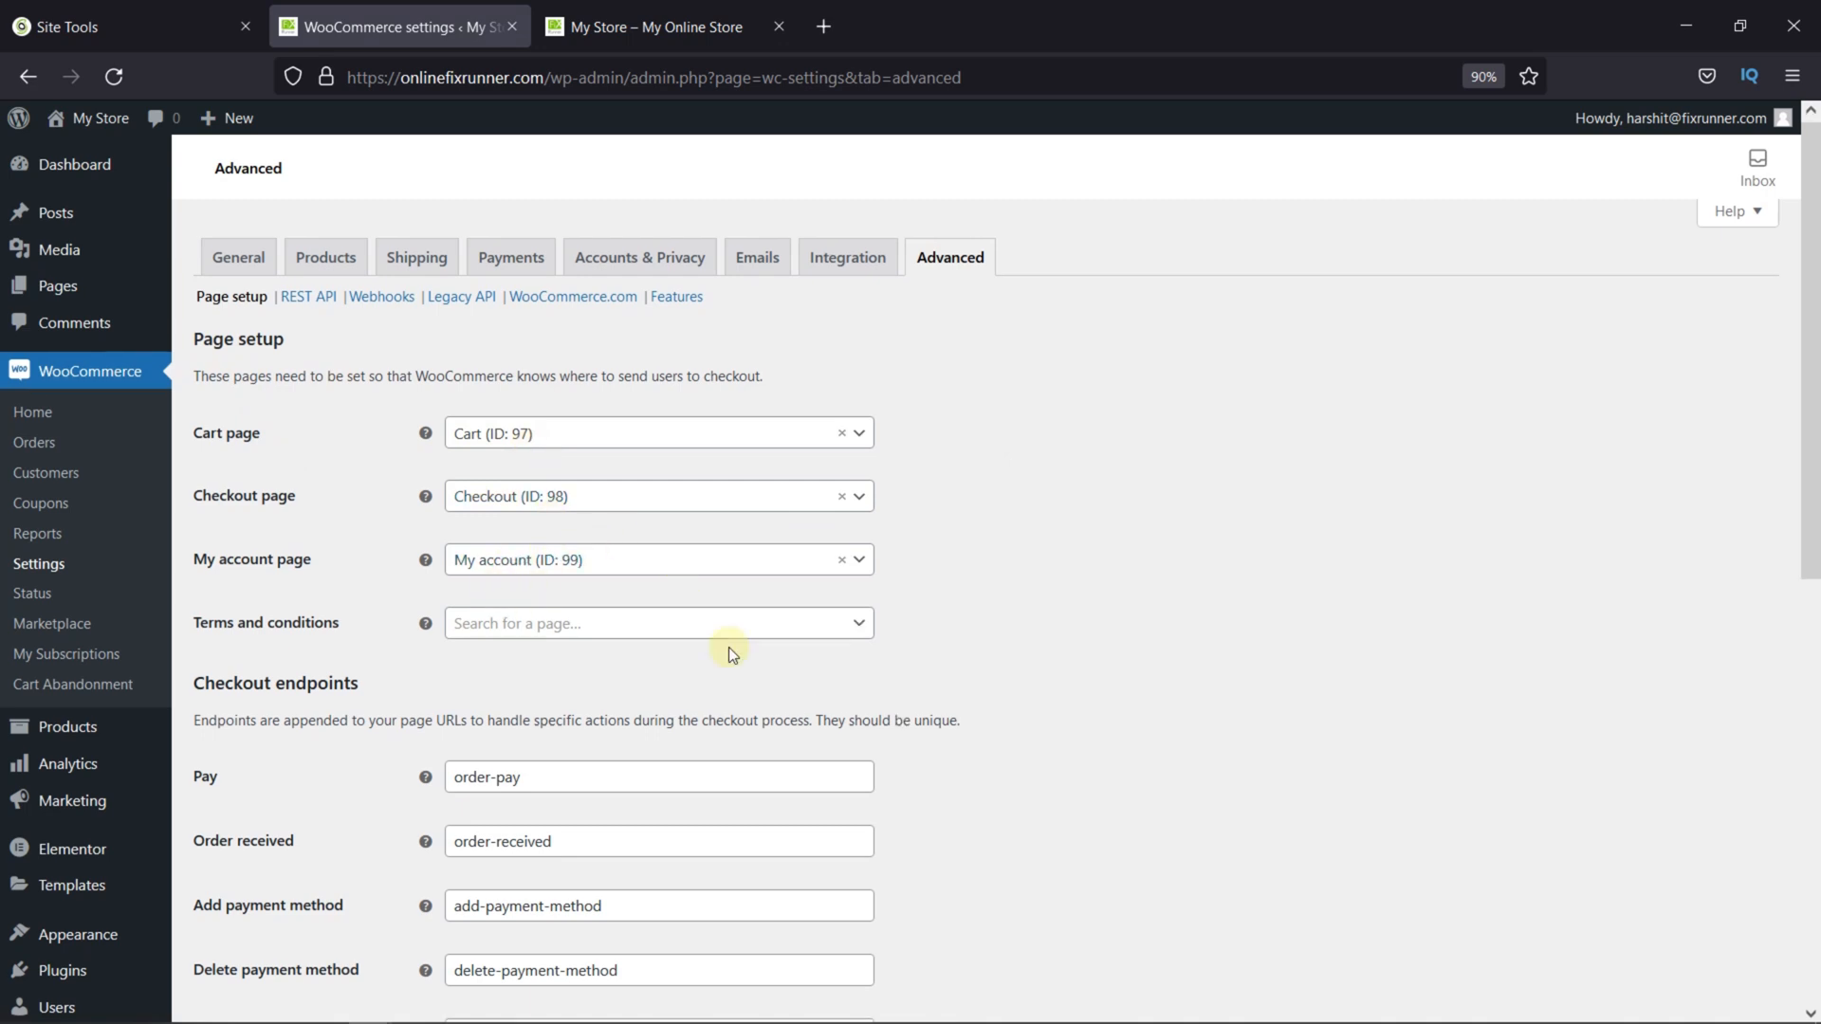
- Scroll through the Advanced page setup and endpoints, then save them
{"action": "scroll", "coordinate": [730, 651], "scroll_direction": "down", "scroll_amount": 3}
{"action": "scroll", "coordinate": [729, 647], "scroll_direction": "down", "scroll_amount": 2}
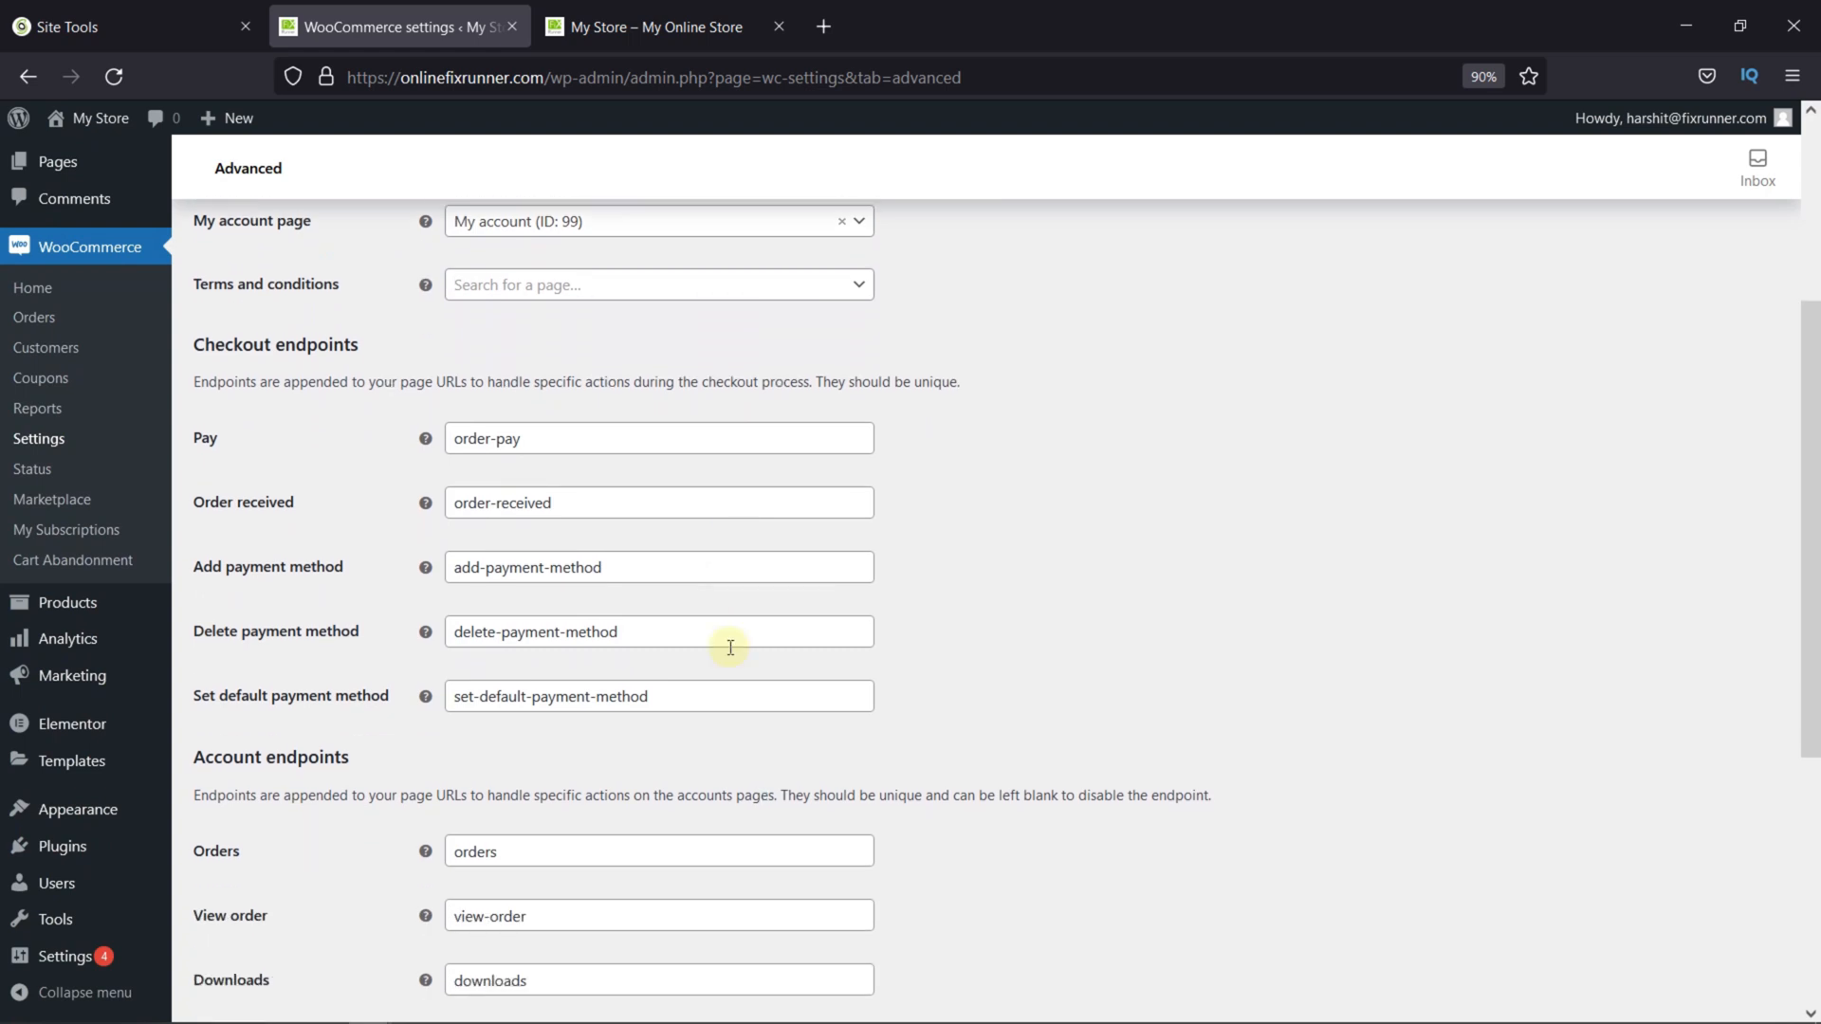
{"action": "scroll", "coordinate": [1185, 725], "scroll_direction": "down", "scroll_amount": 5}
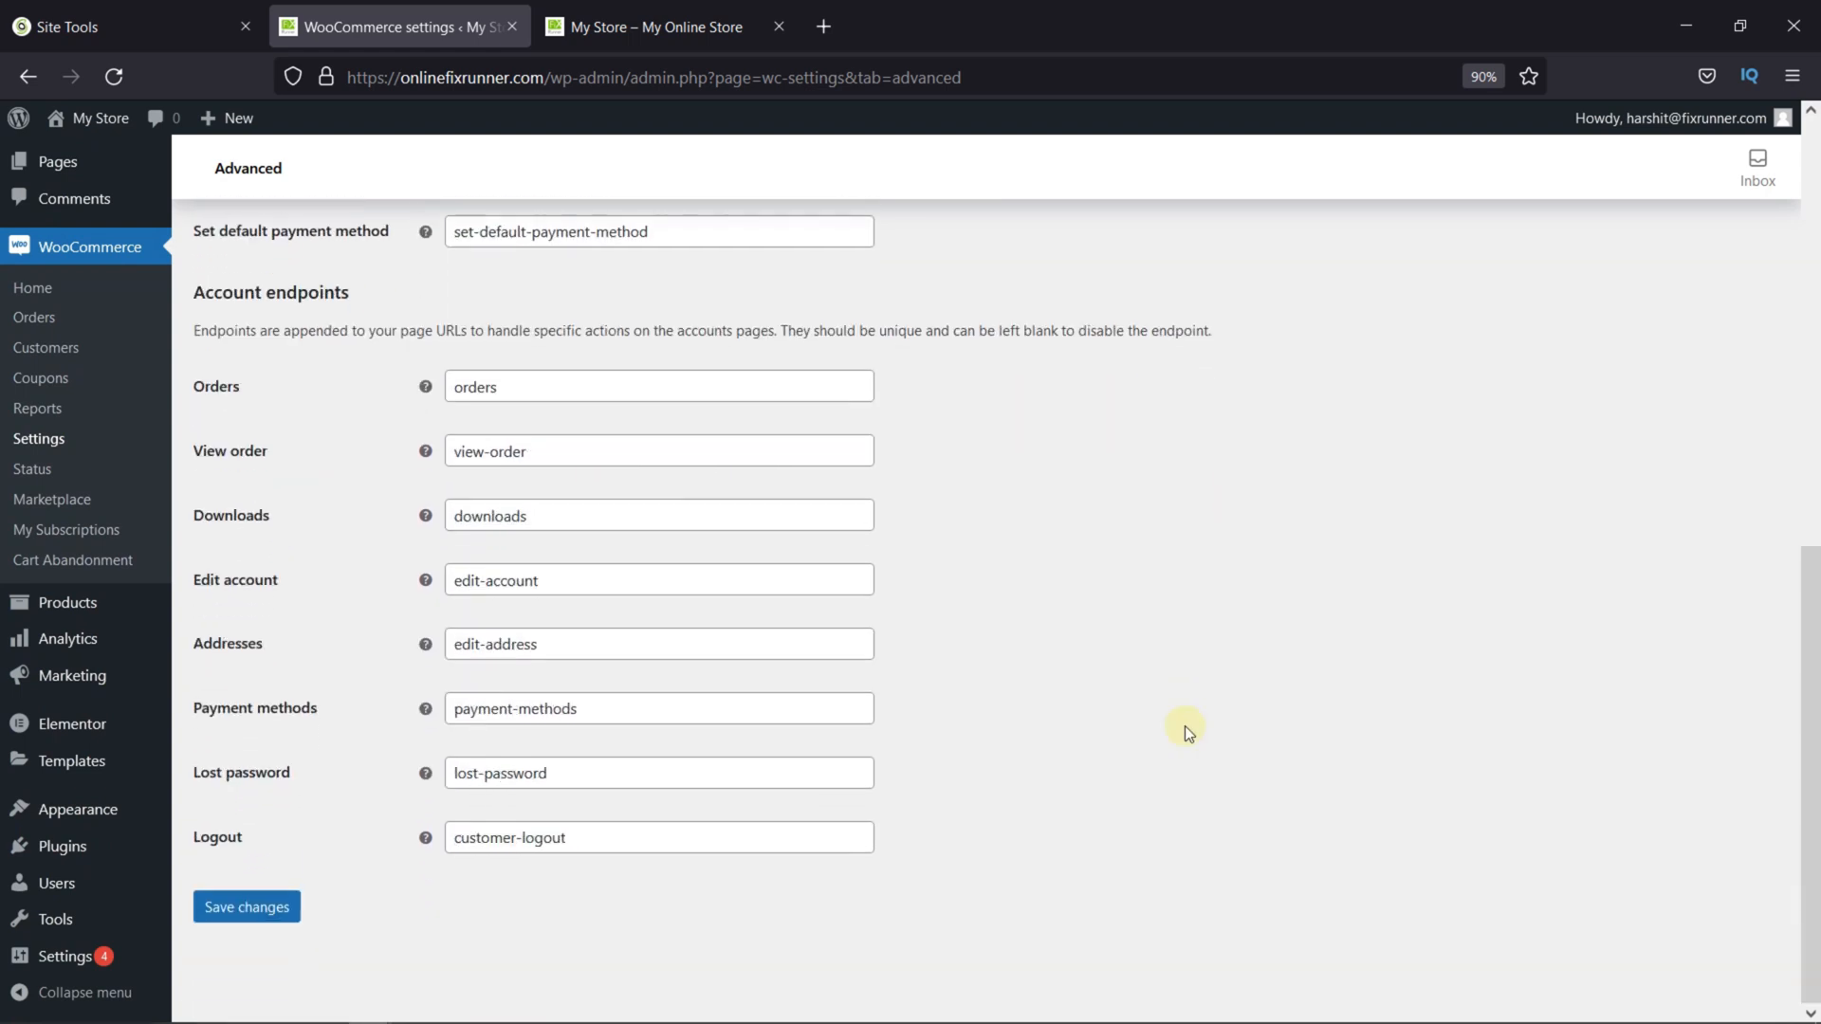
{"action": "left_click", "coordinate": [224, 906]}
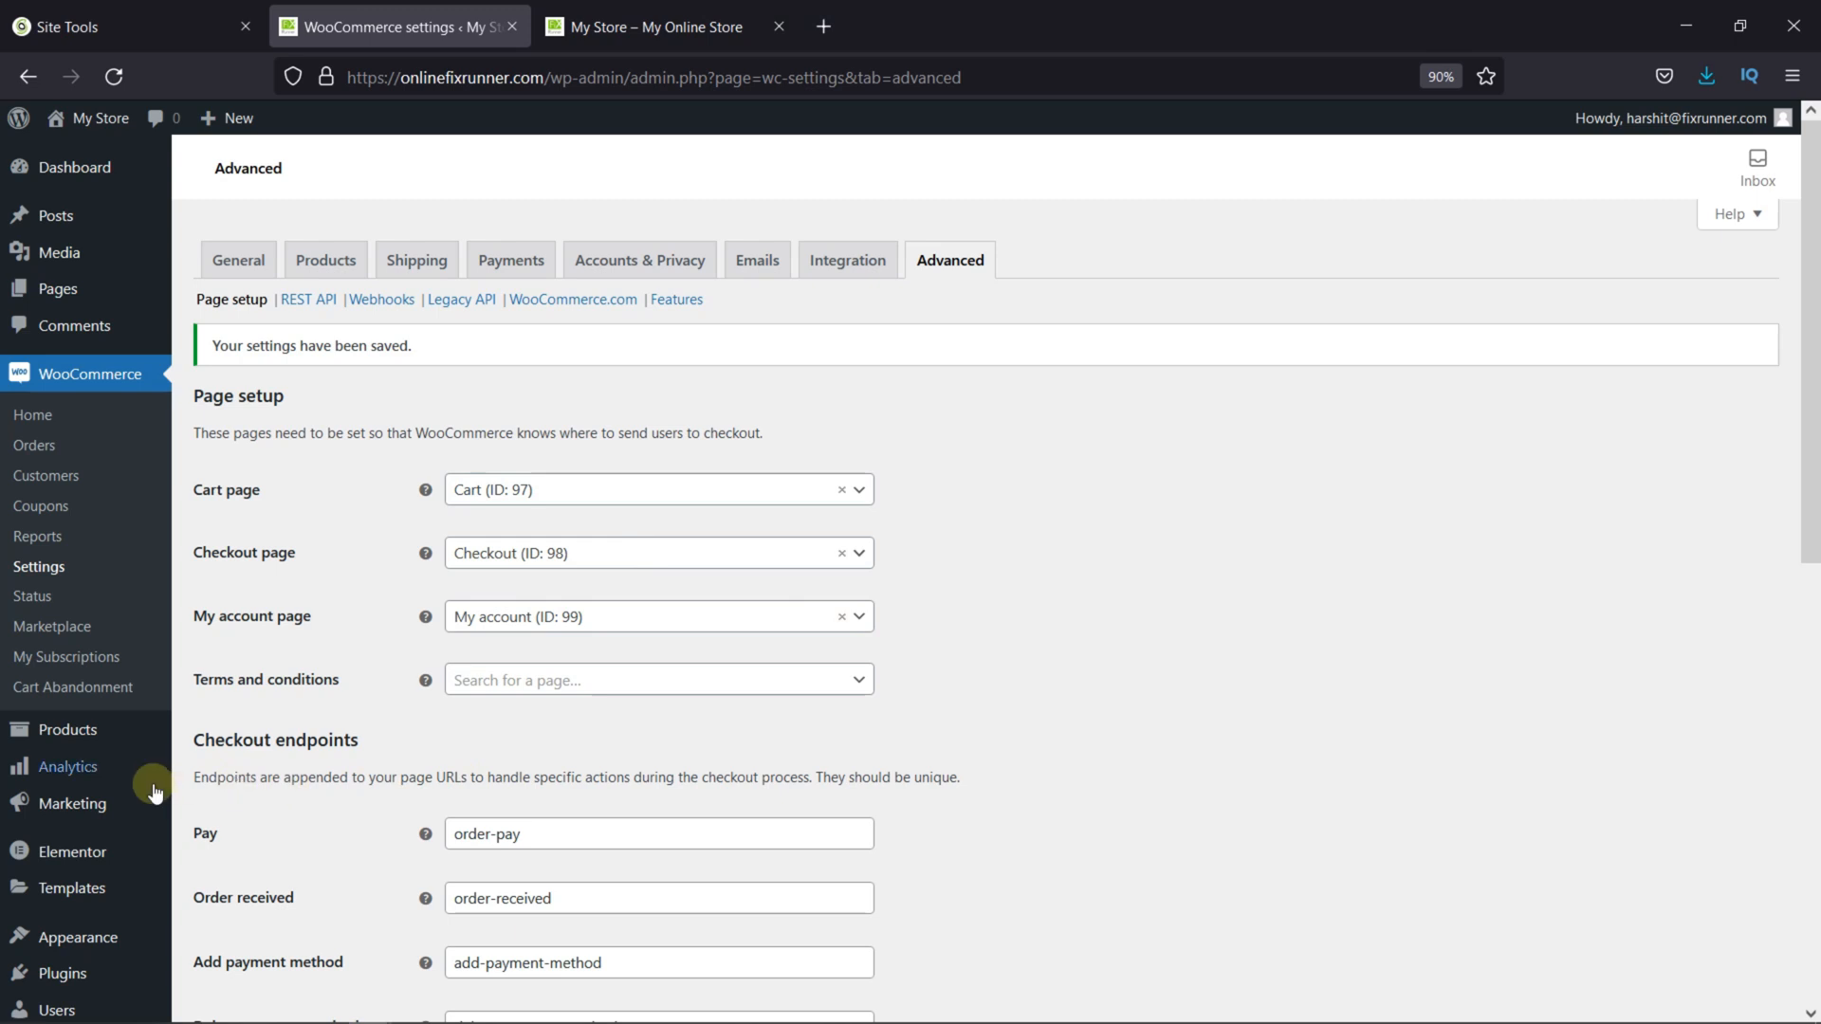
{"action": "mouse_move", "coordinate": [133, 728]}
- Add a product attribute named Colour with the slug colour under Products > Attributes
{"action": "left_click", "coordinate": [246, 870]}
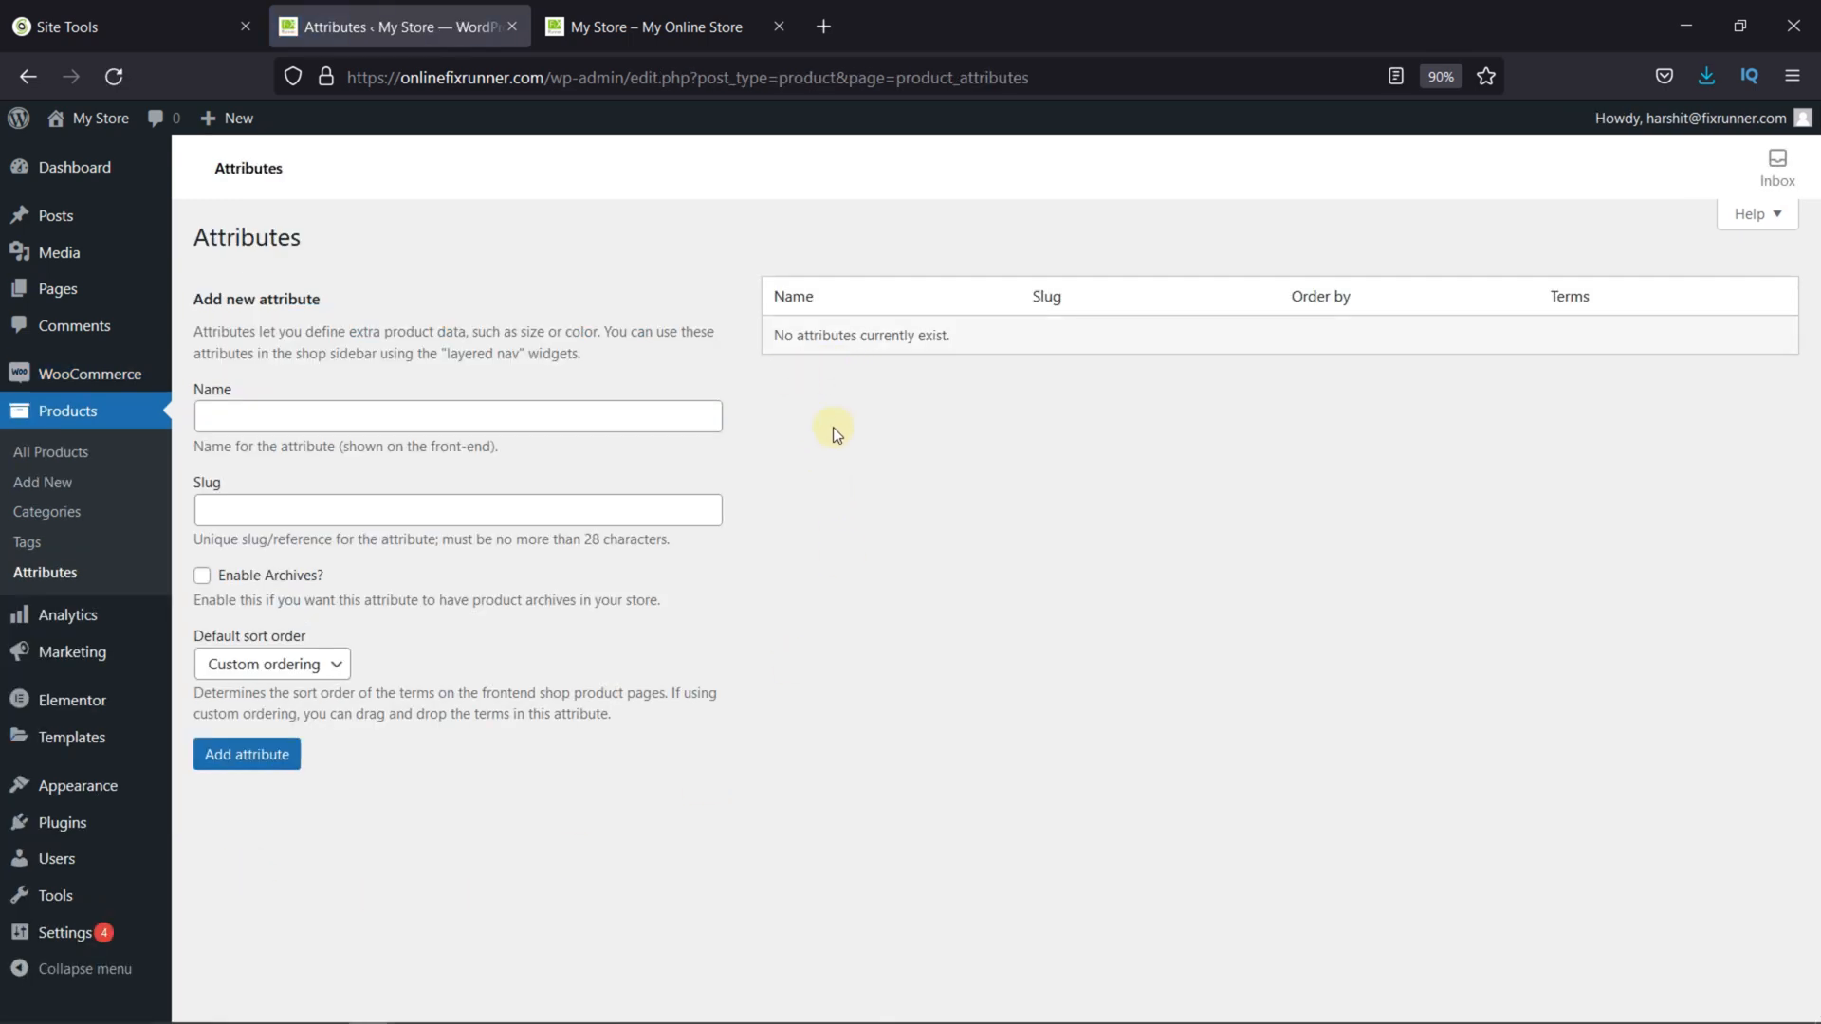
{"action": "left_click", "coordinate": [503, 428]}
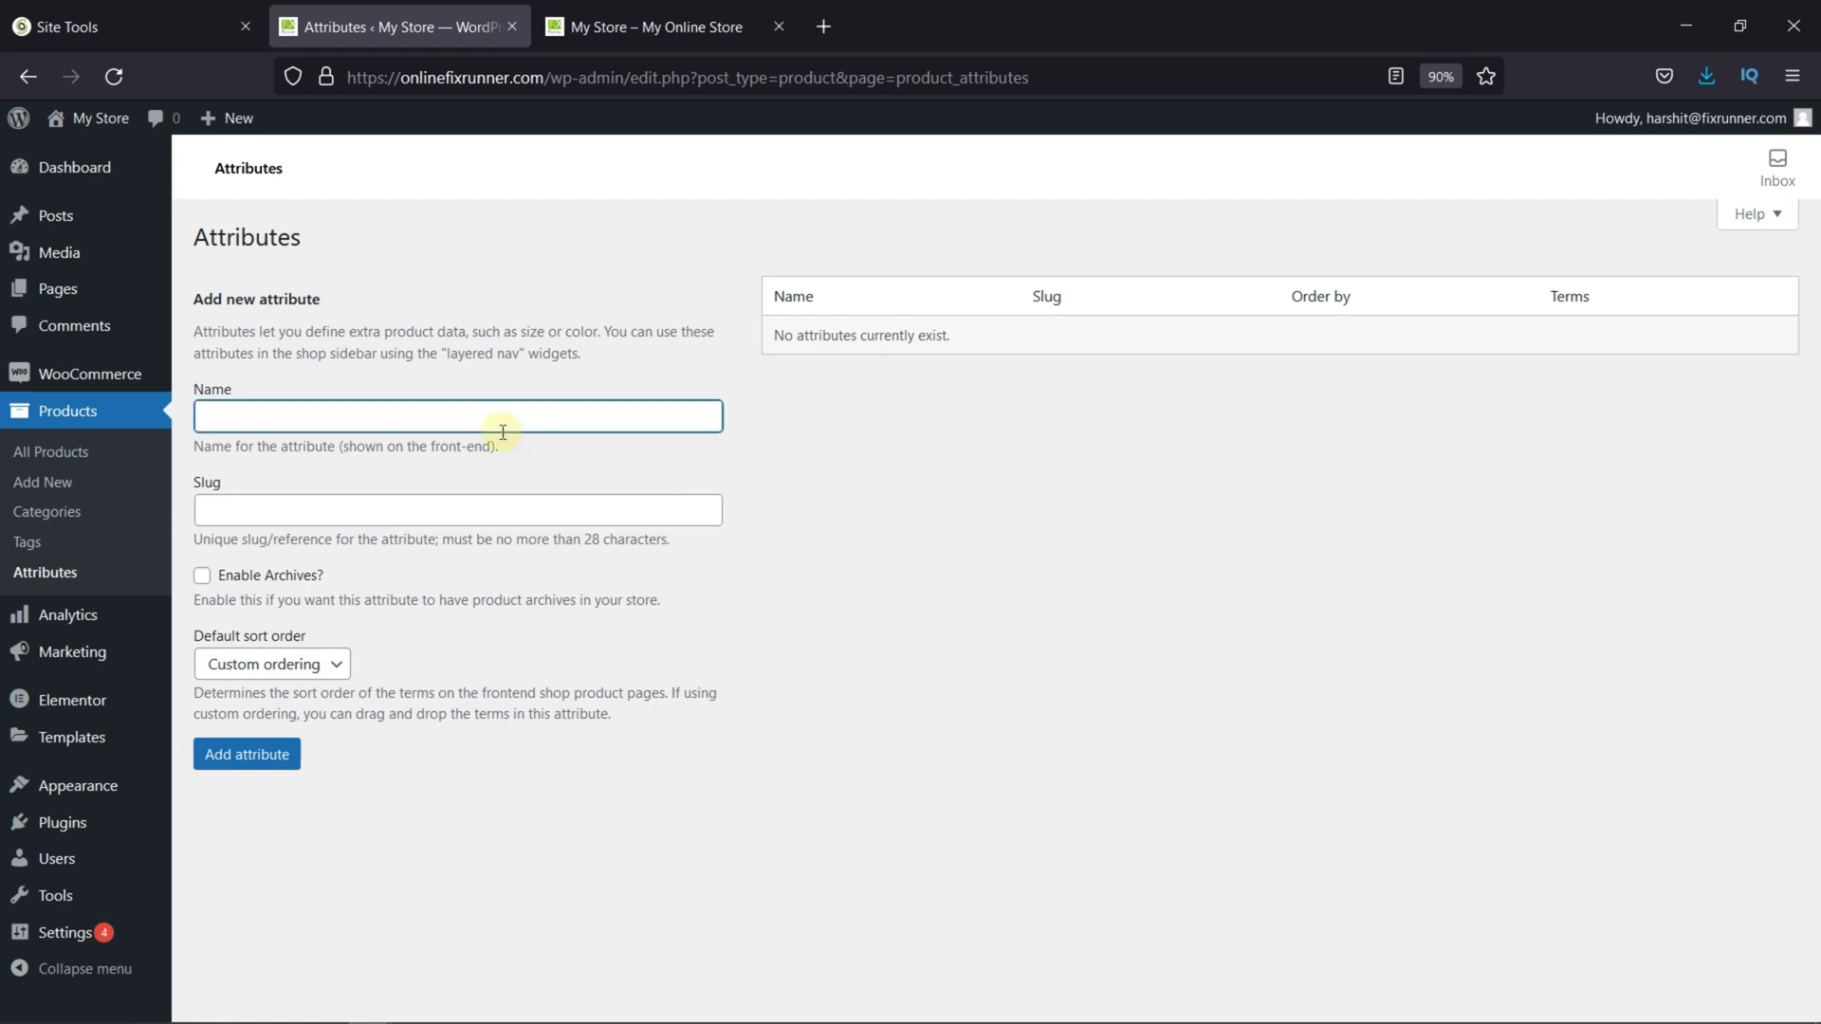
{"action": "type", "text": "Colorur"}
{"action": "left_click", "coordinate": [499, 502]}
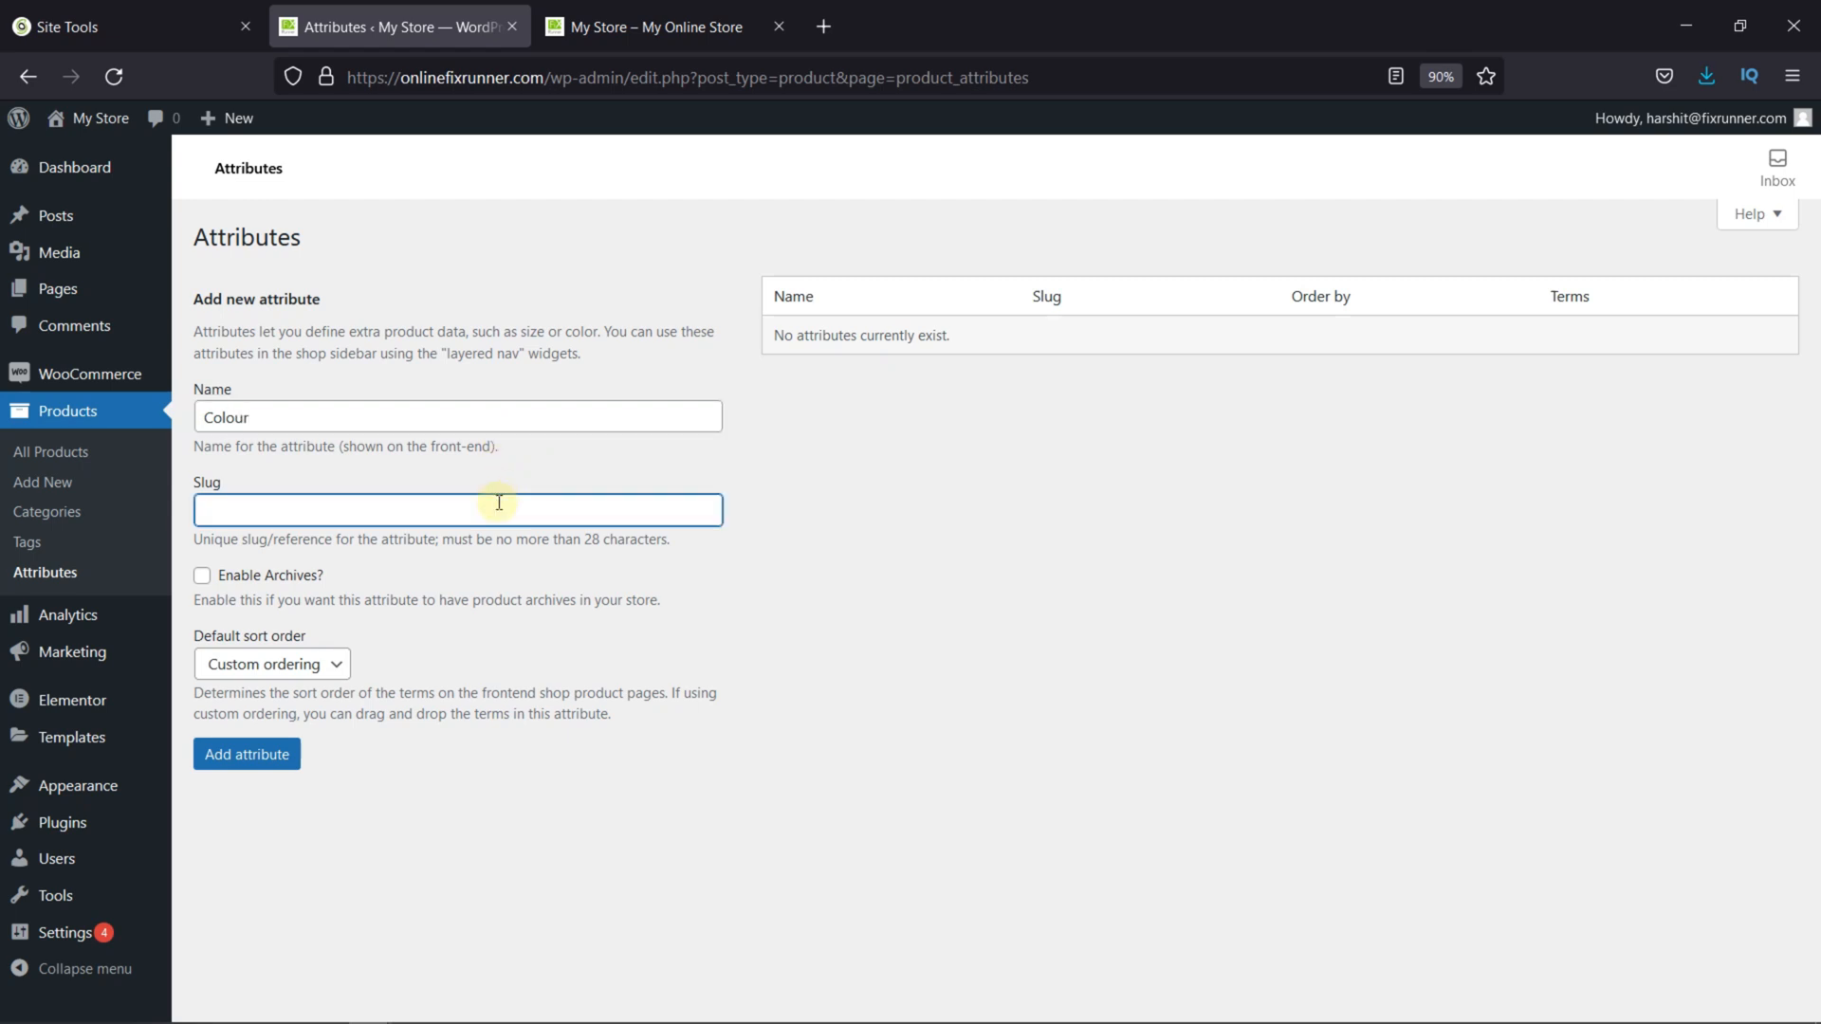
{"action": "type", "text": "colour"}
{"action": "key", "text": "Tab"}
{"action": "left_click", "coordinate": [501, 506]}
{"action": "left_click", "coordinate": [264, 763]}
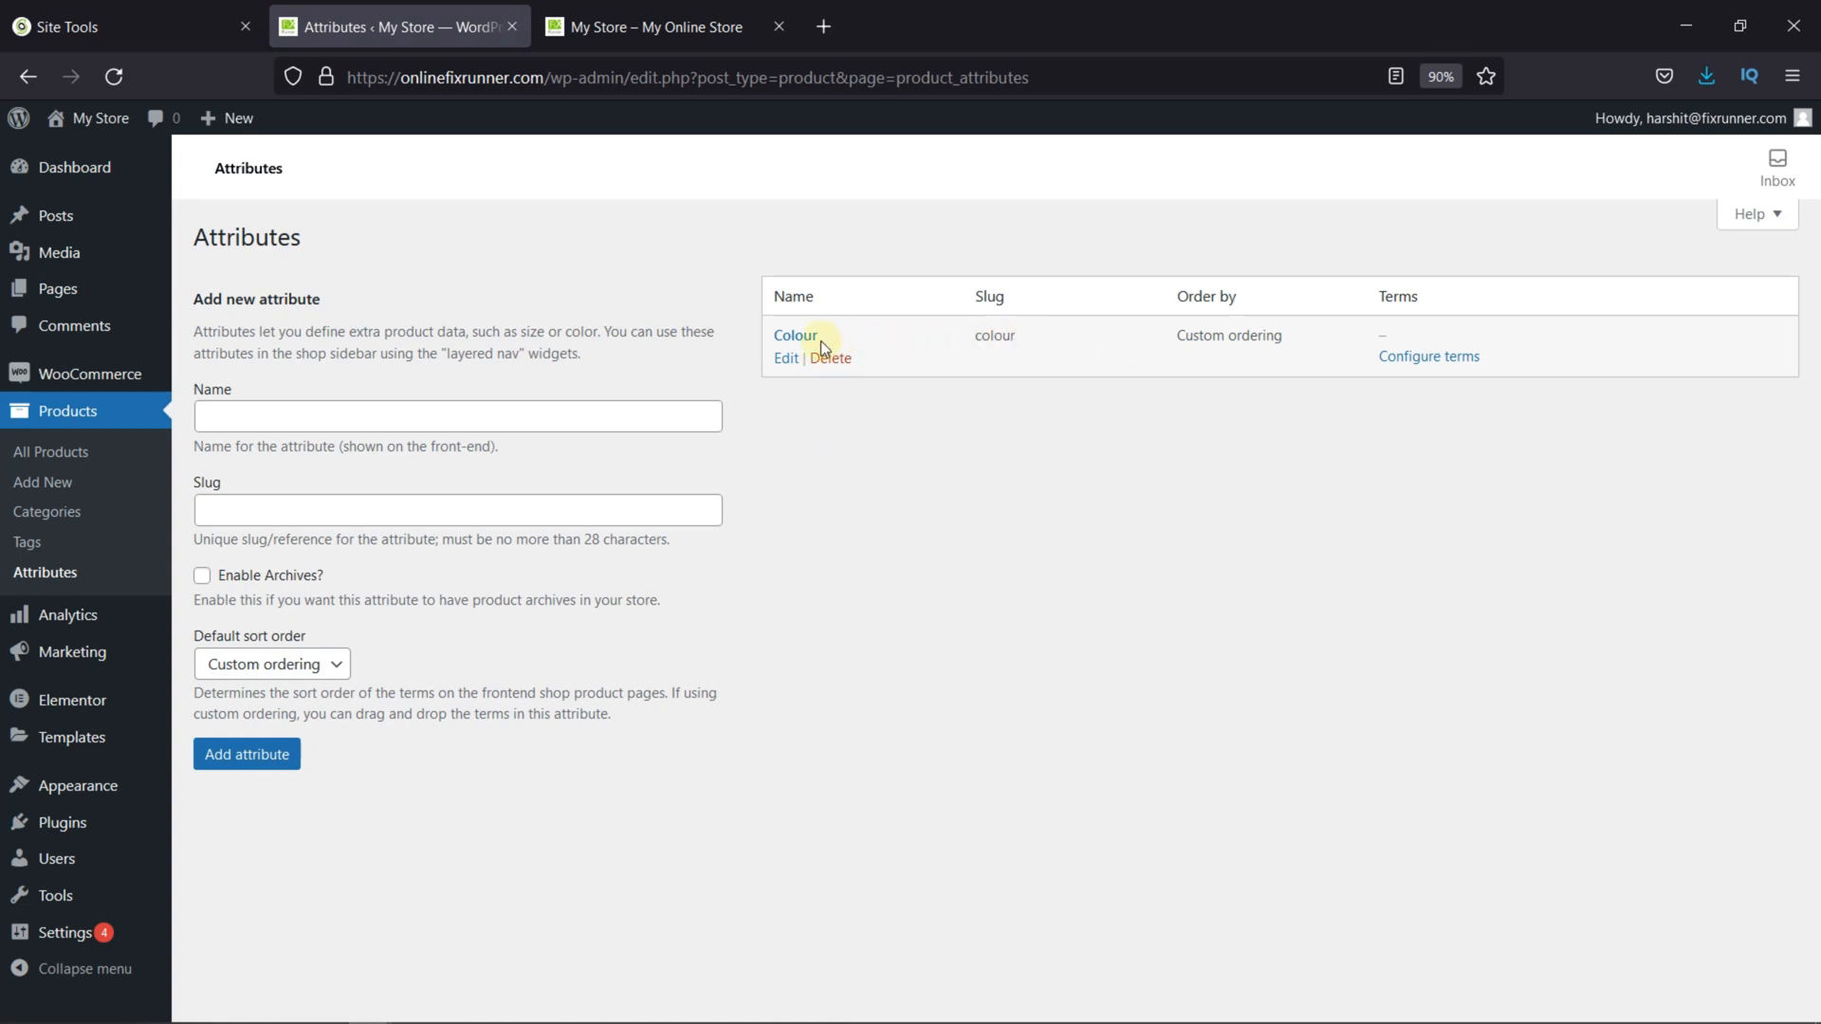
- Add White, Black and Blue as terms of the Colour attribute
{"action": "left_click", "coordinate": [791, 339]}
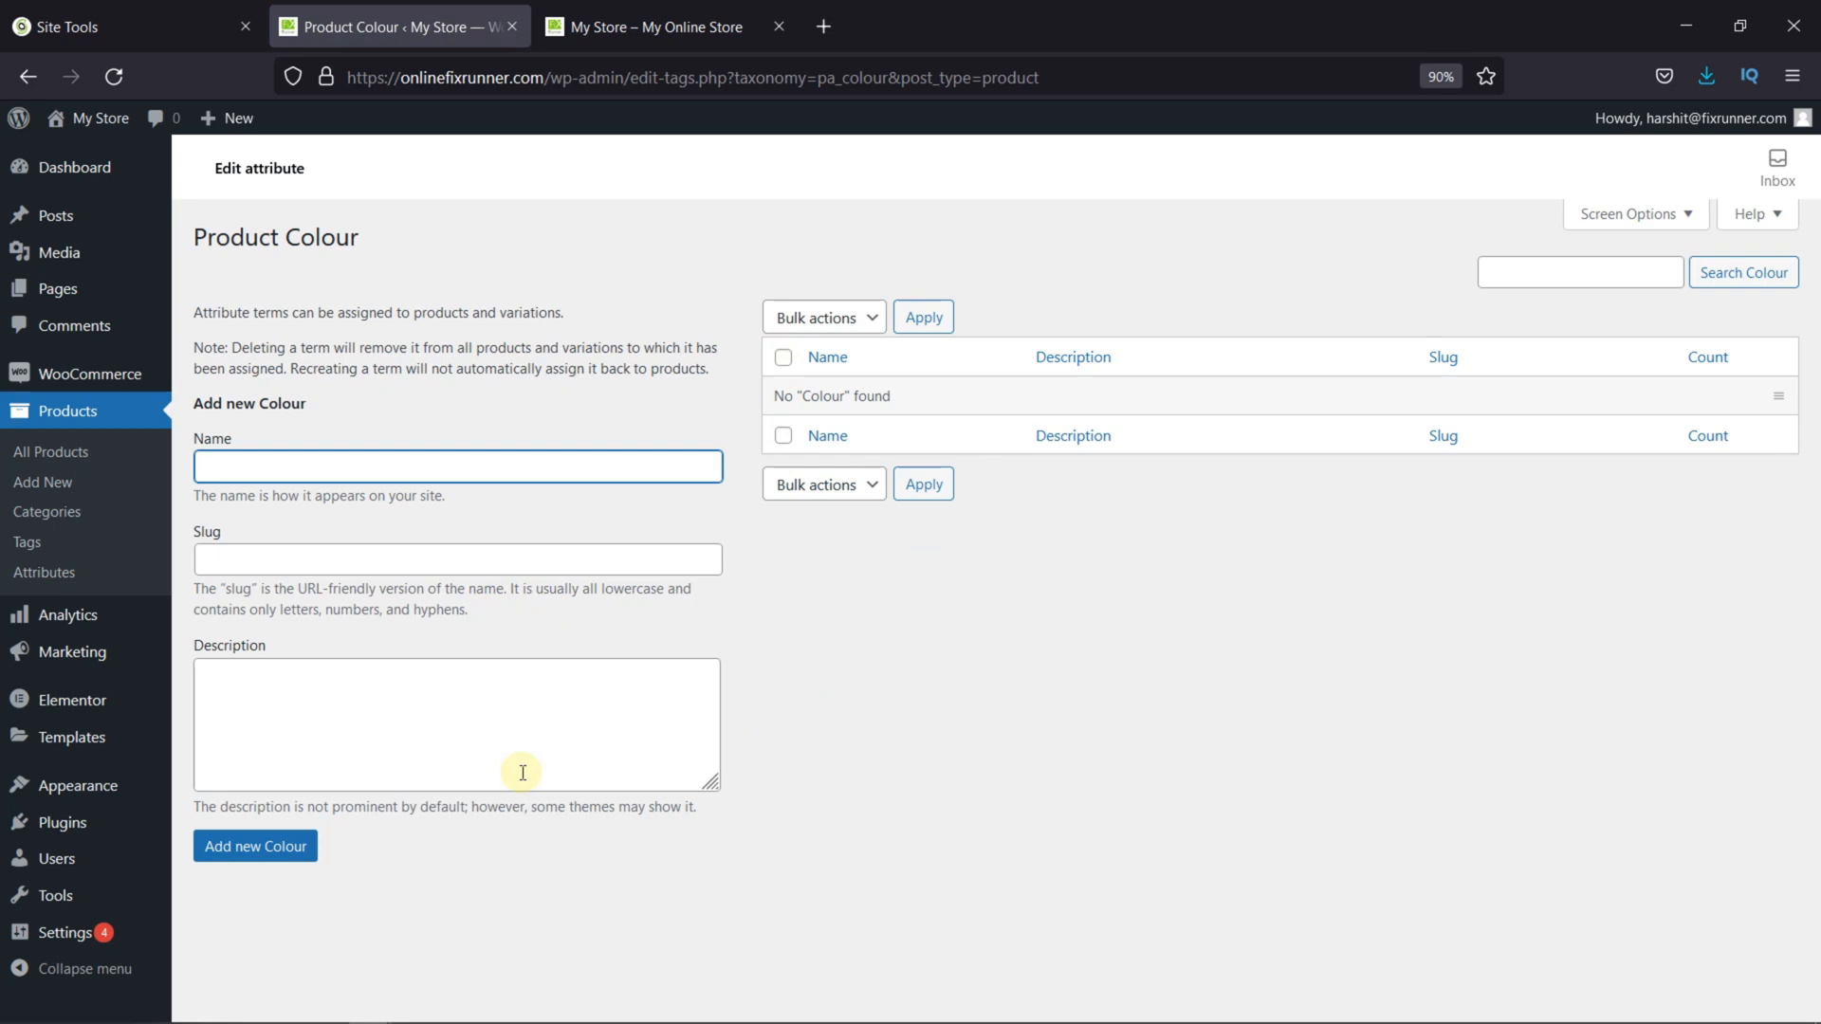
{"action": "type", "text": "White"}
{"action": "left_click", "coordinate": [241, 833]}
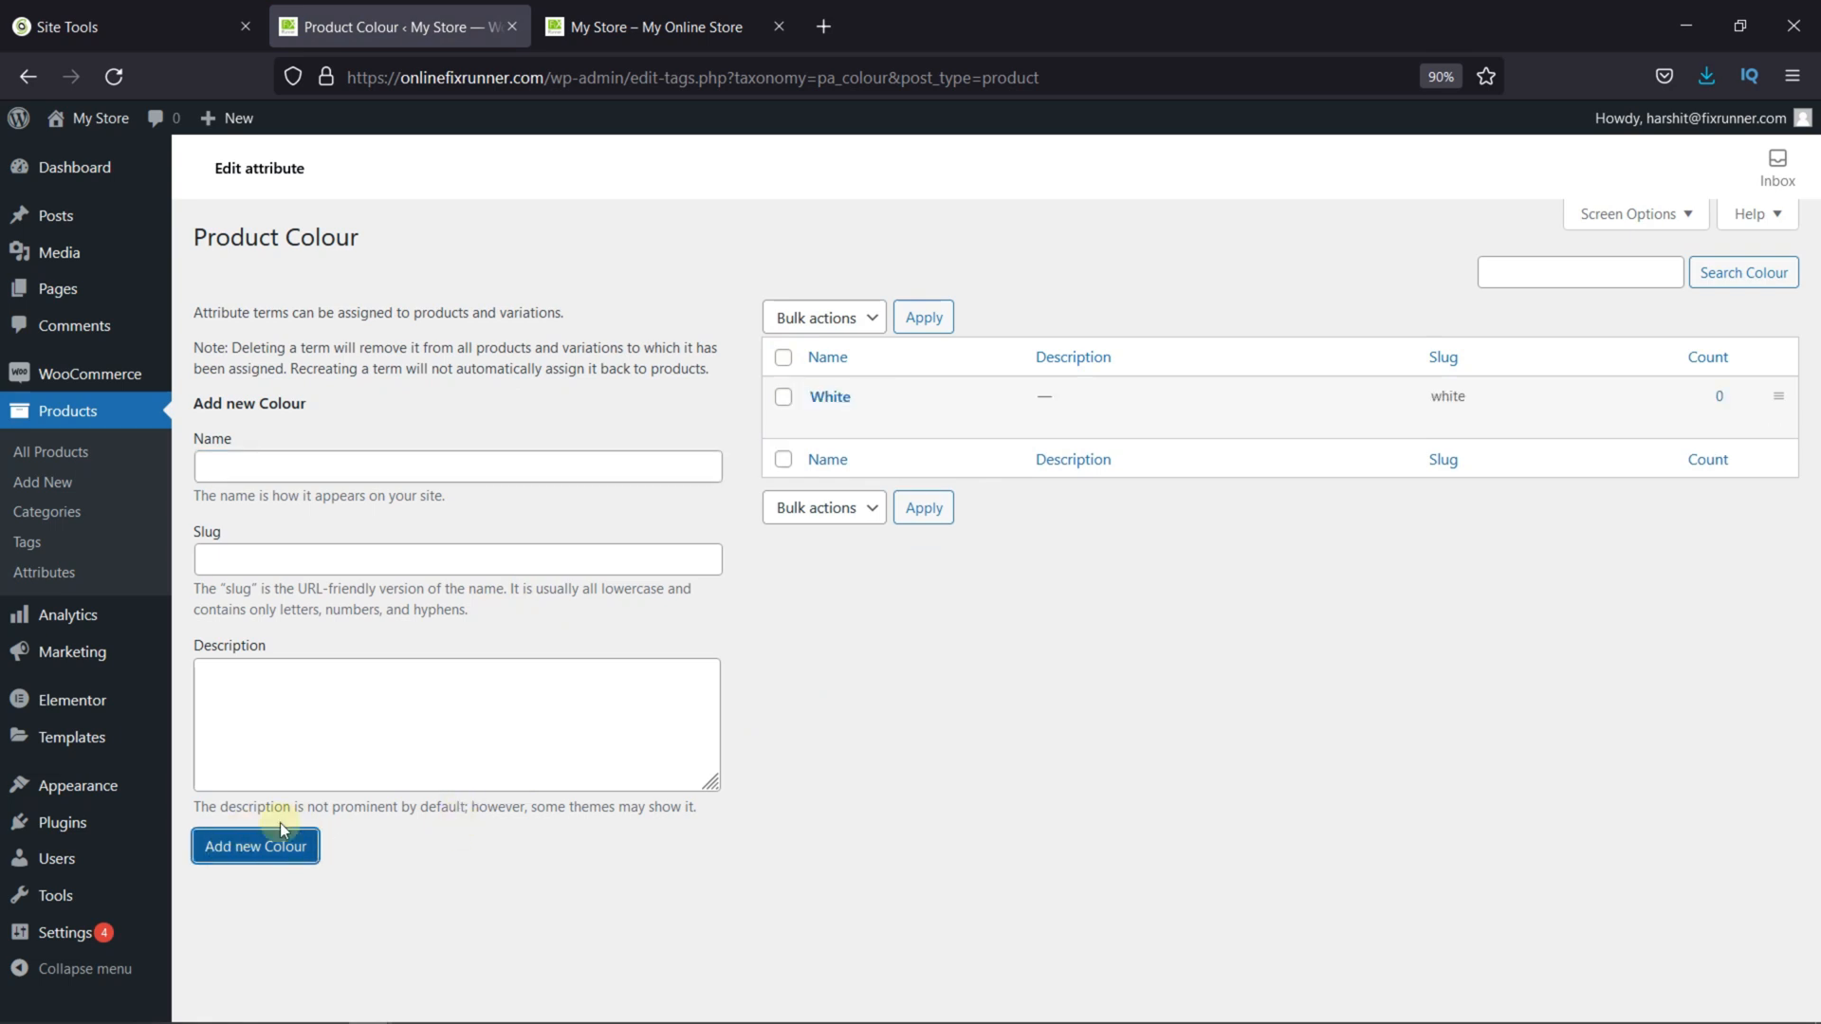
{"action": "left_click", "coordinate": [268, 456]}
{"action": "type", "text": "B"}
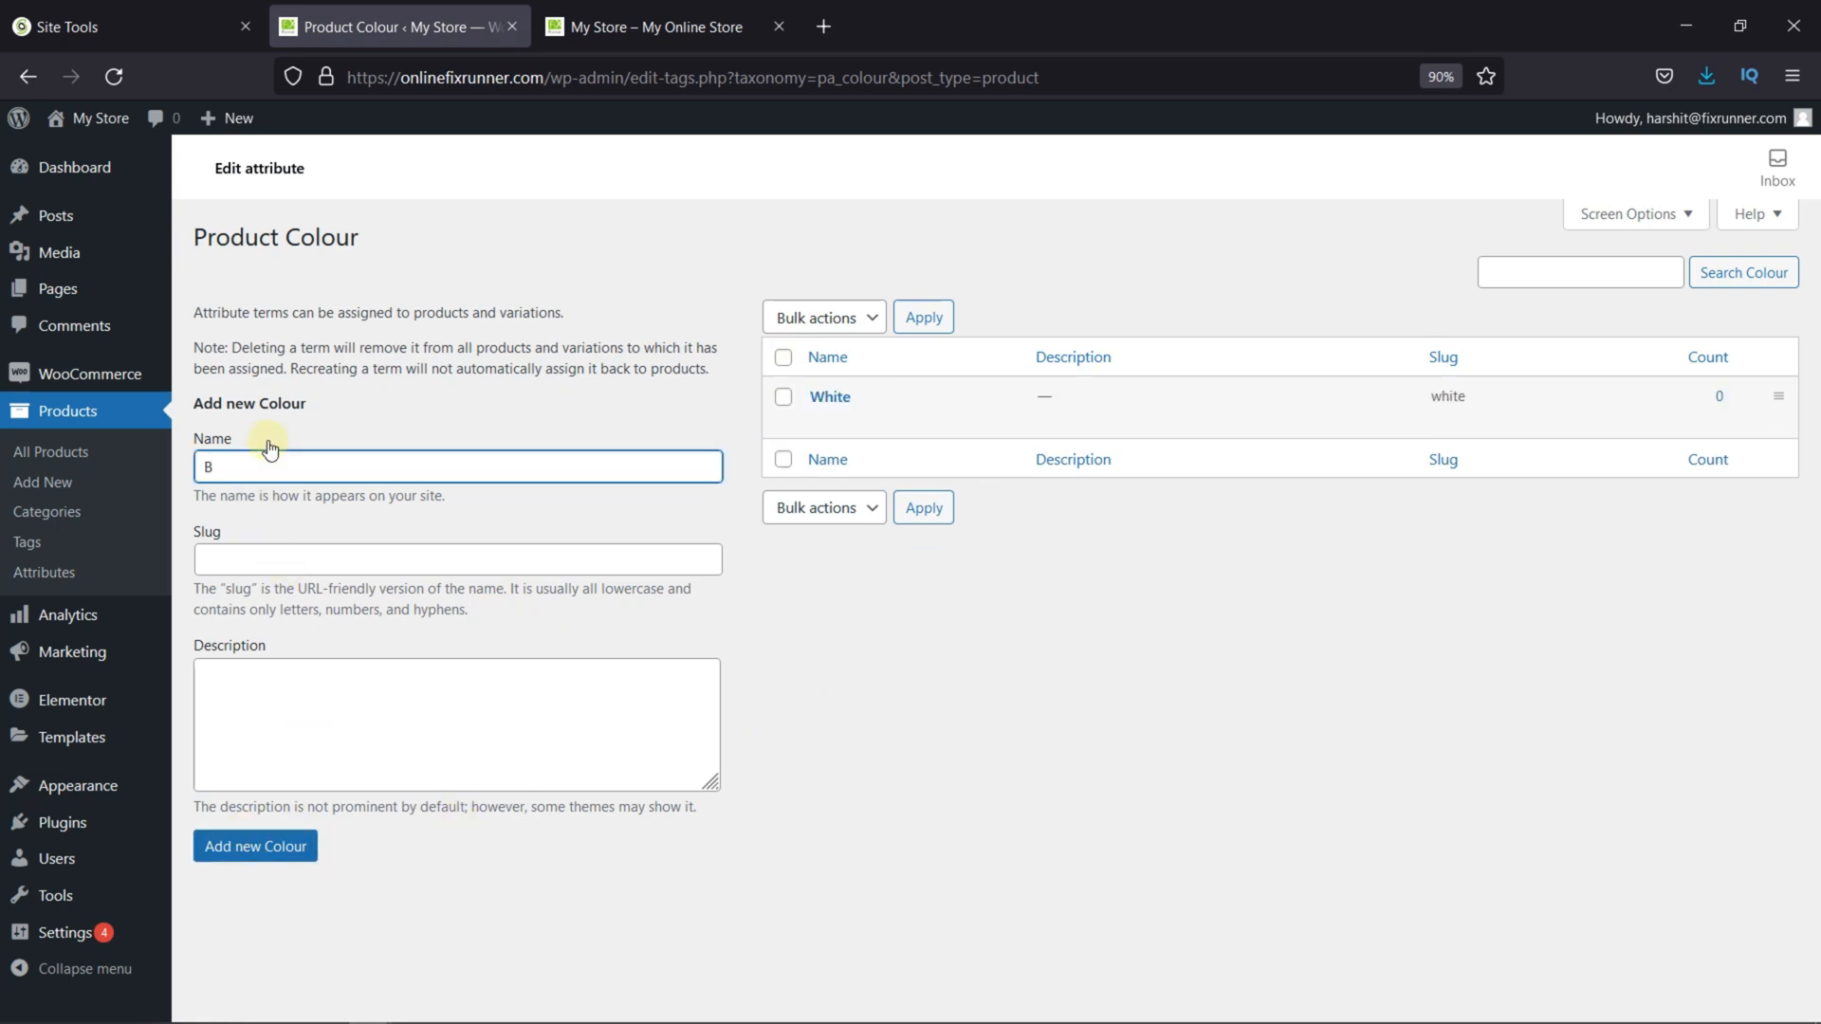
{"action": "type", "text": "lack"}
{"action": "left_click", "coordinate": [270, 847]}
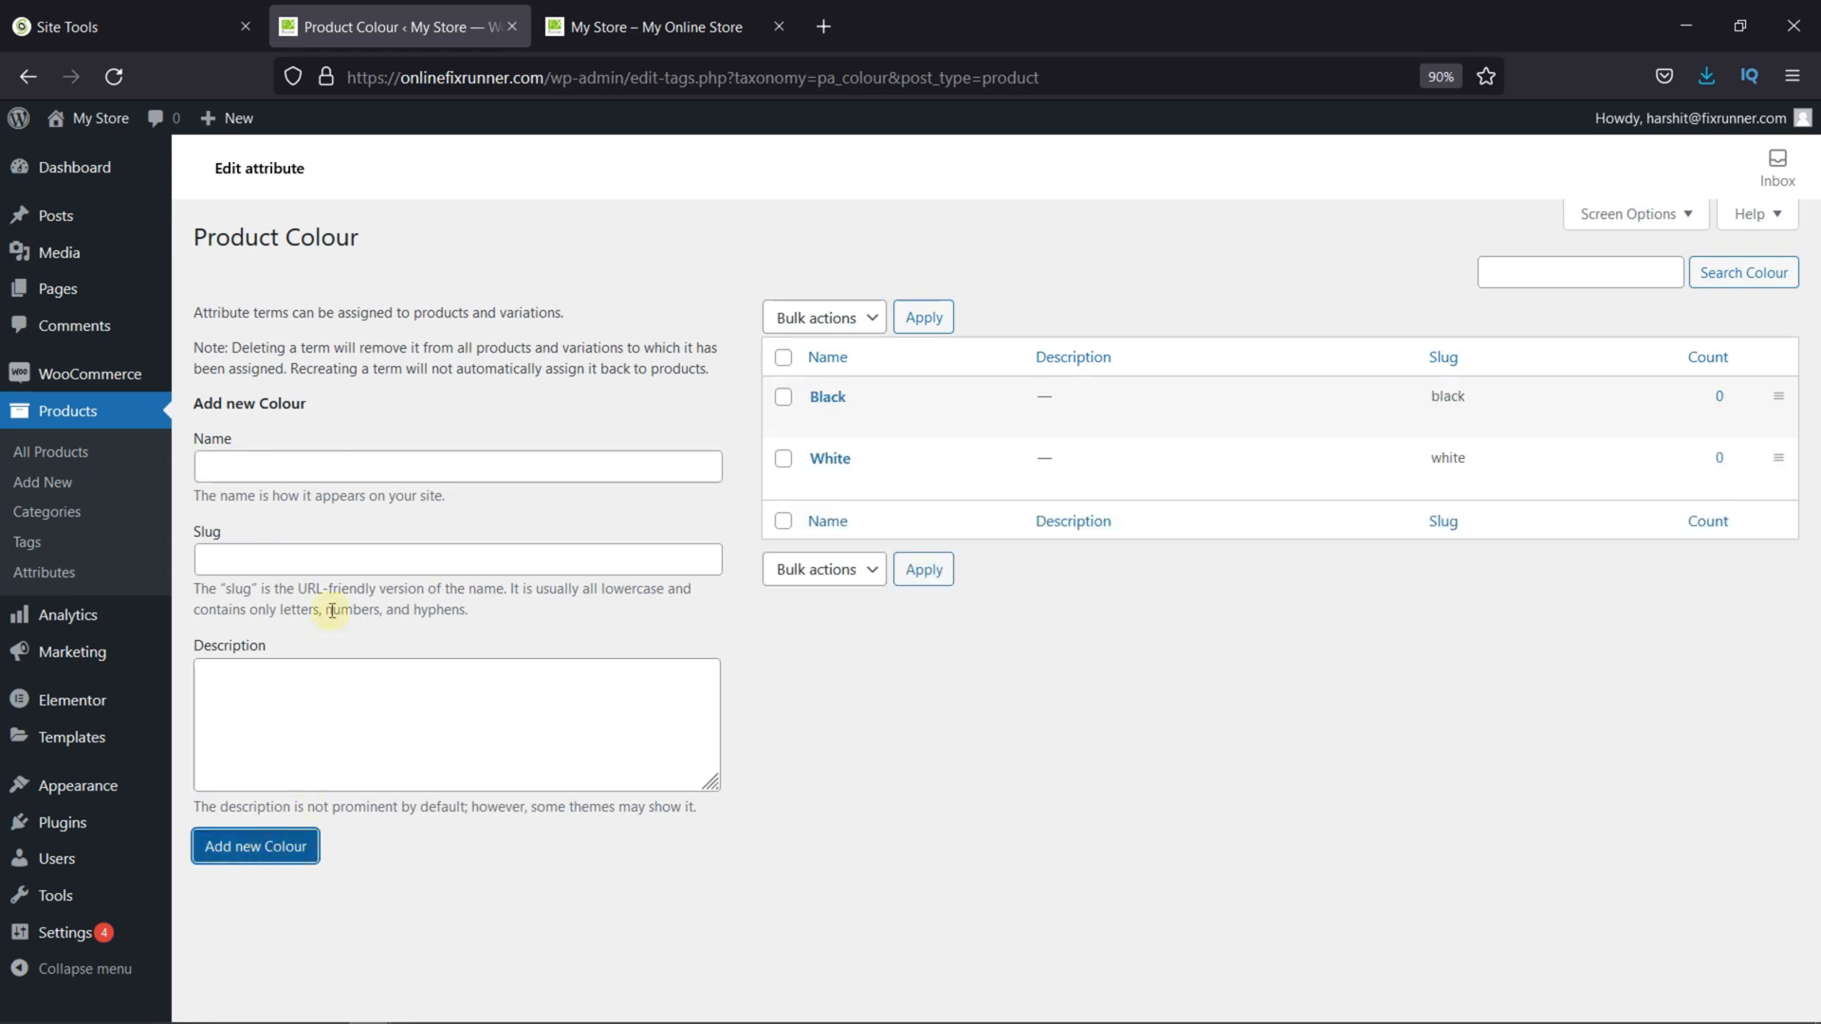
{"action": "left_click", "coordinate": [266, 480]}
{"action": "type", "text": "BLu"}
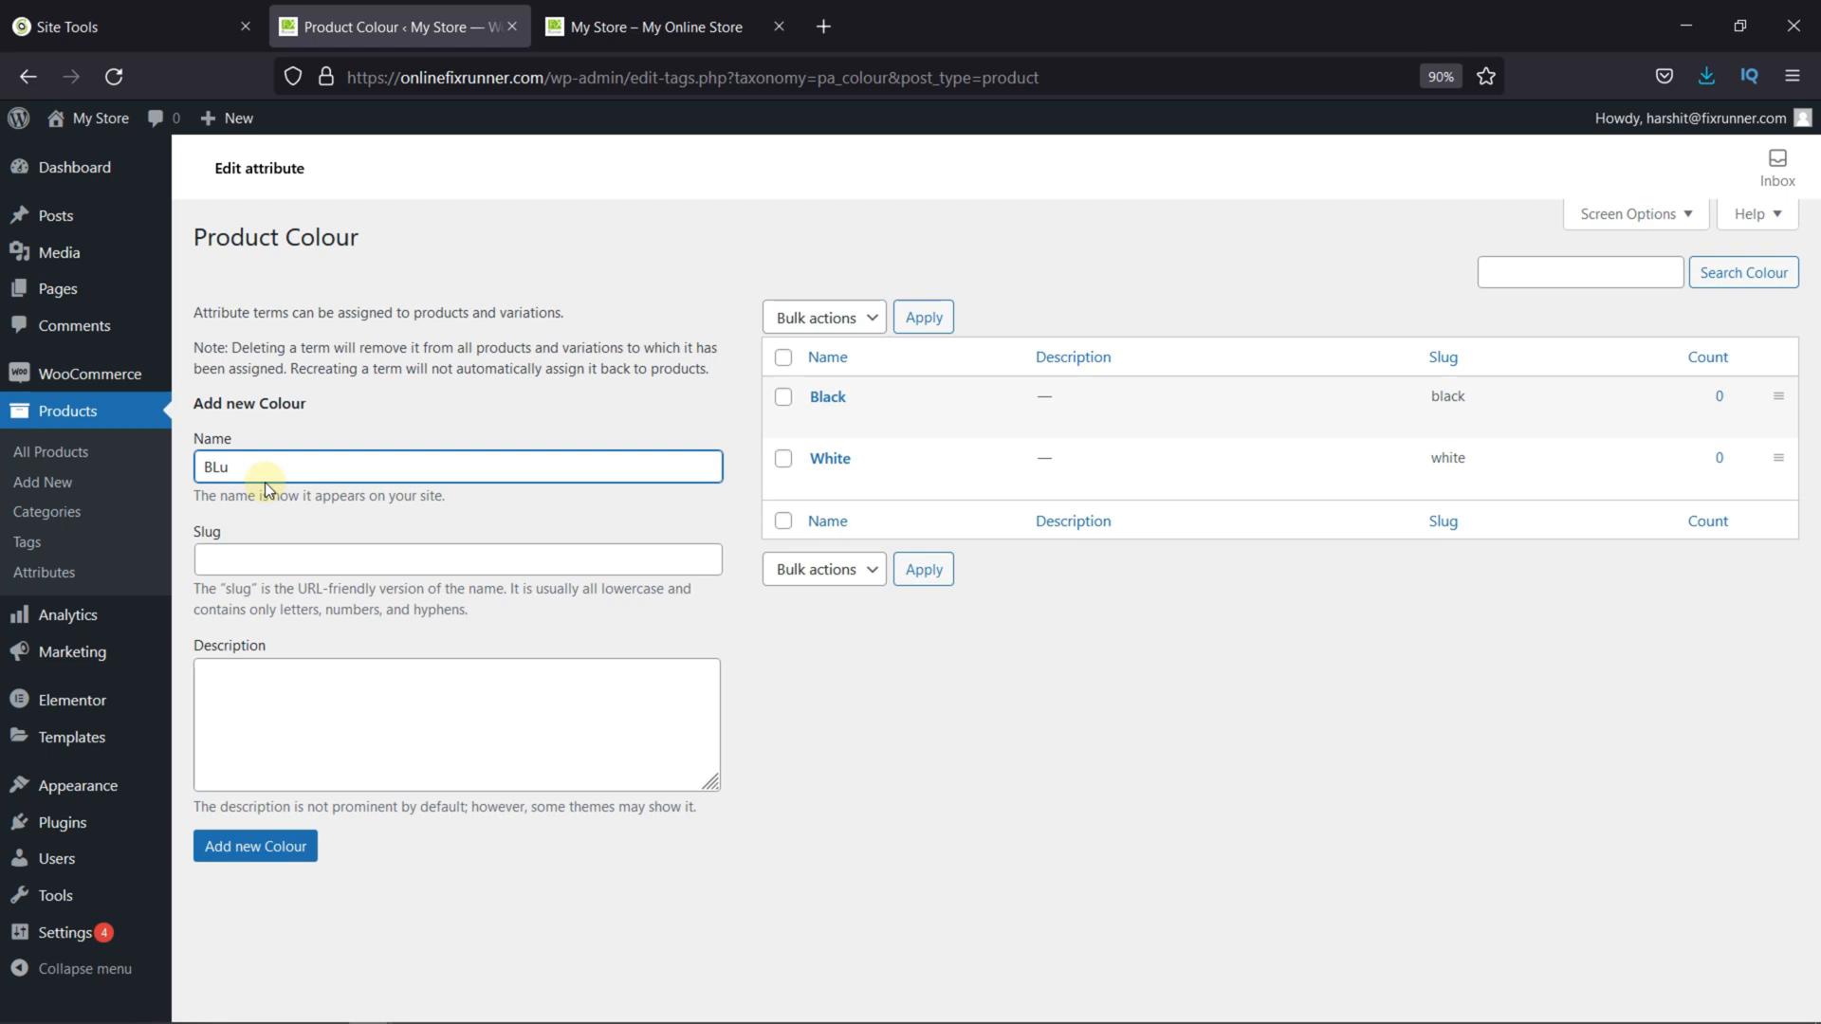
{"action": "key", "text": "BackSpace"}
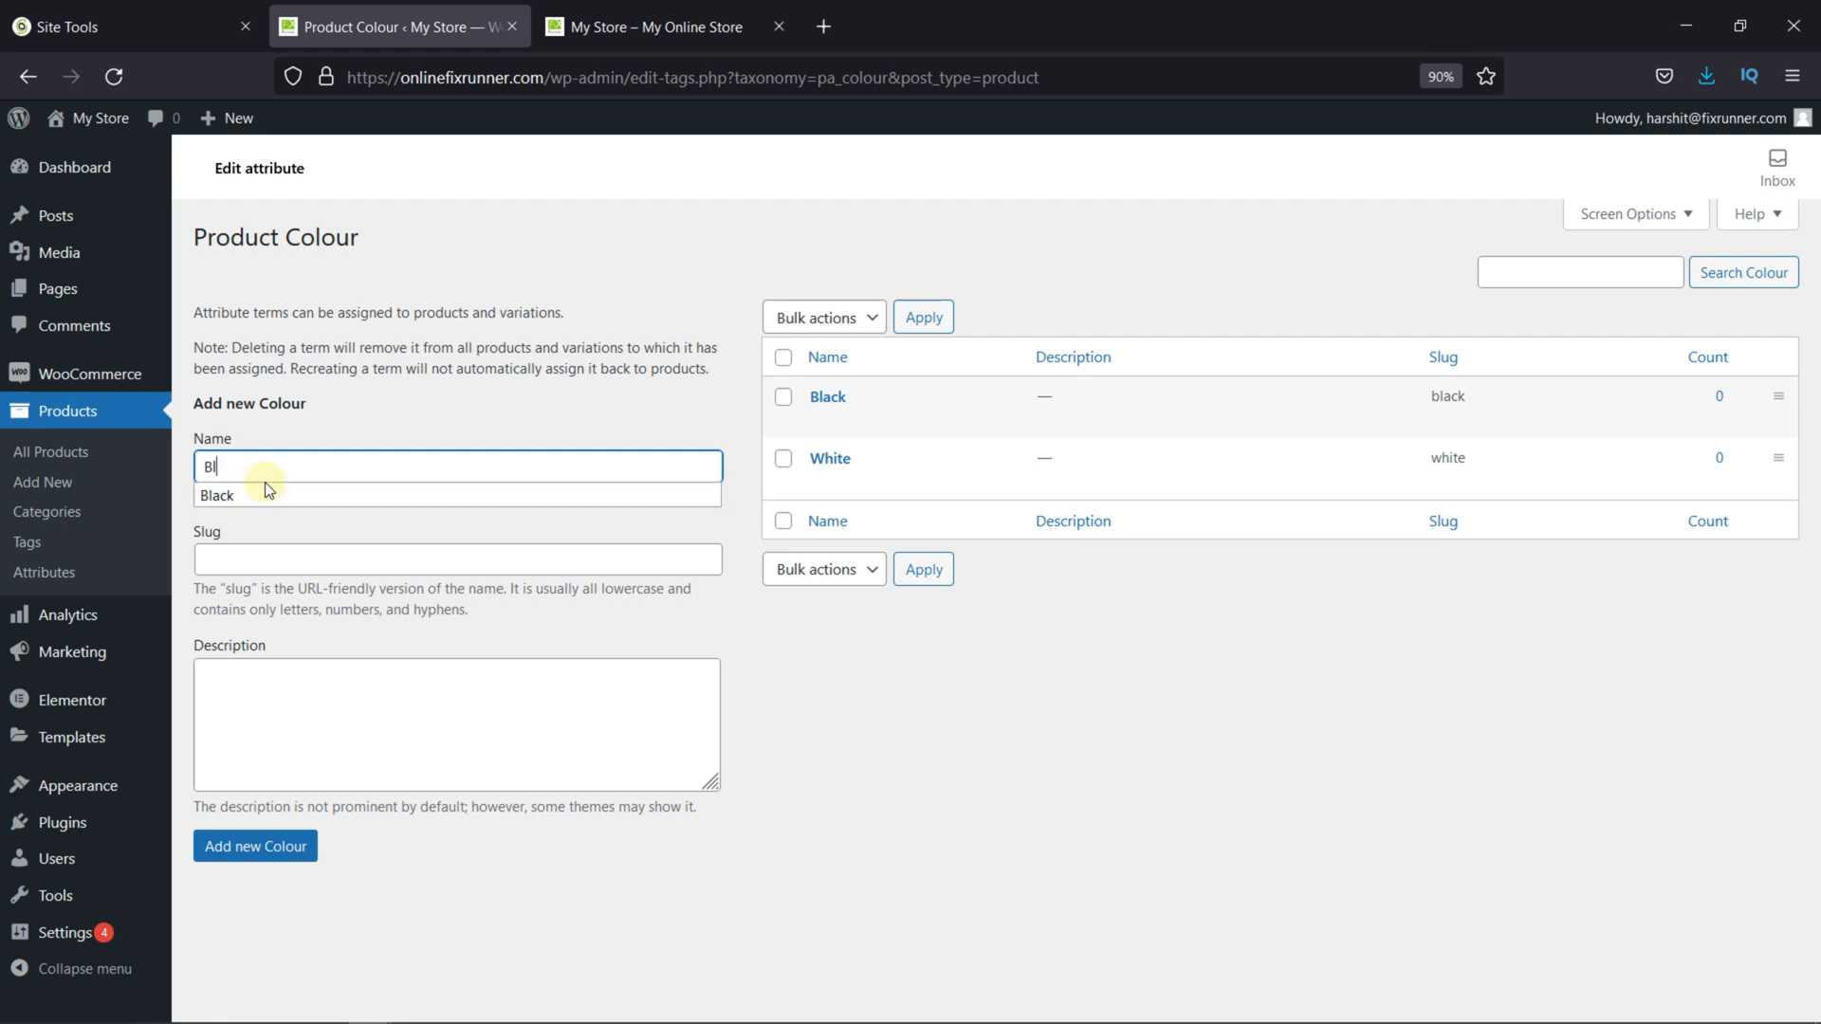
{"action": "type", "text": "ue"}
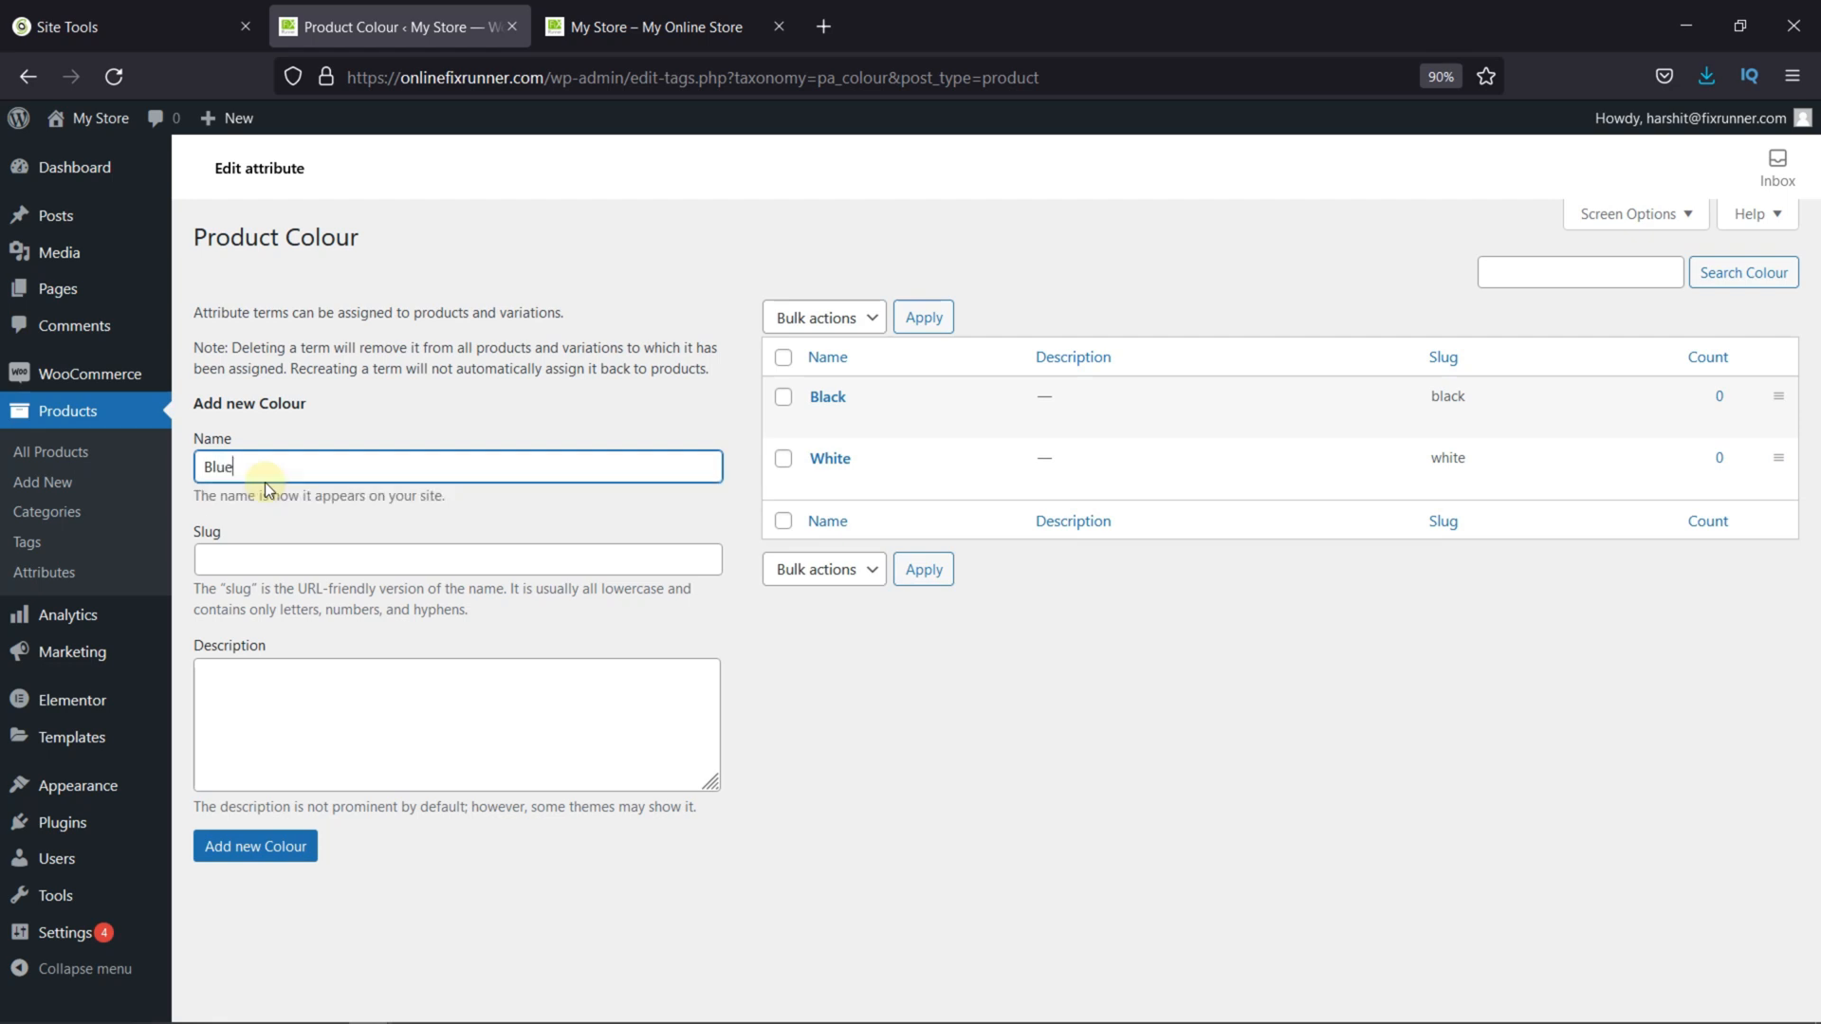
{"action": "left_click", "coordinate": [281, 846]}
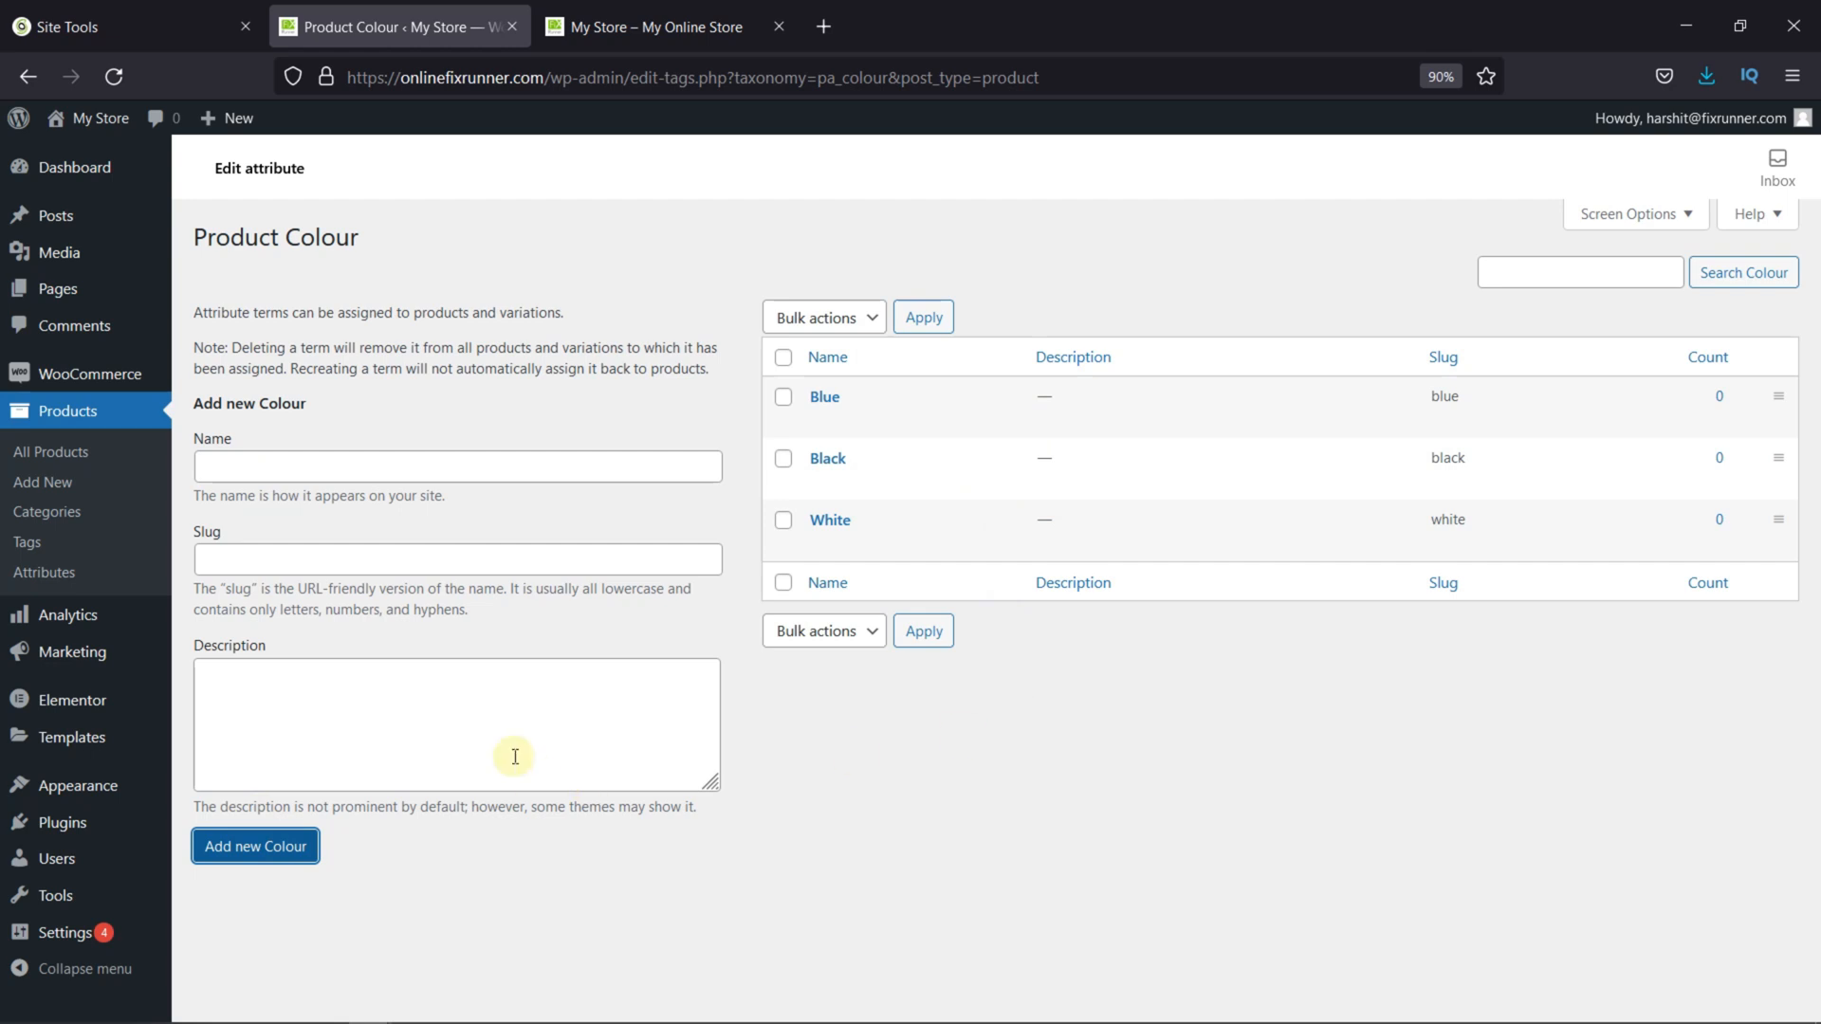
- Start a new product titled T-Shirt and paste two Lorem ipsum paragraphs as its description
{"action": "left_click", "coordinate": [29, 485]}
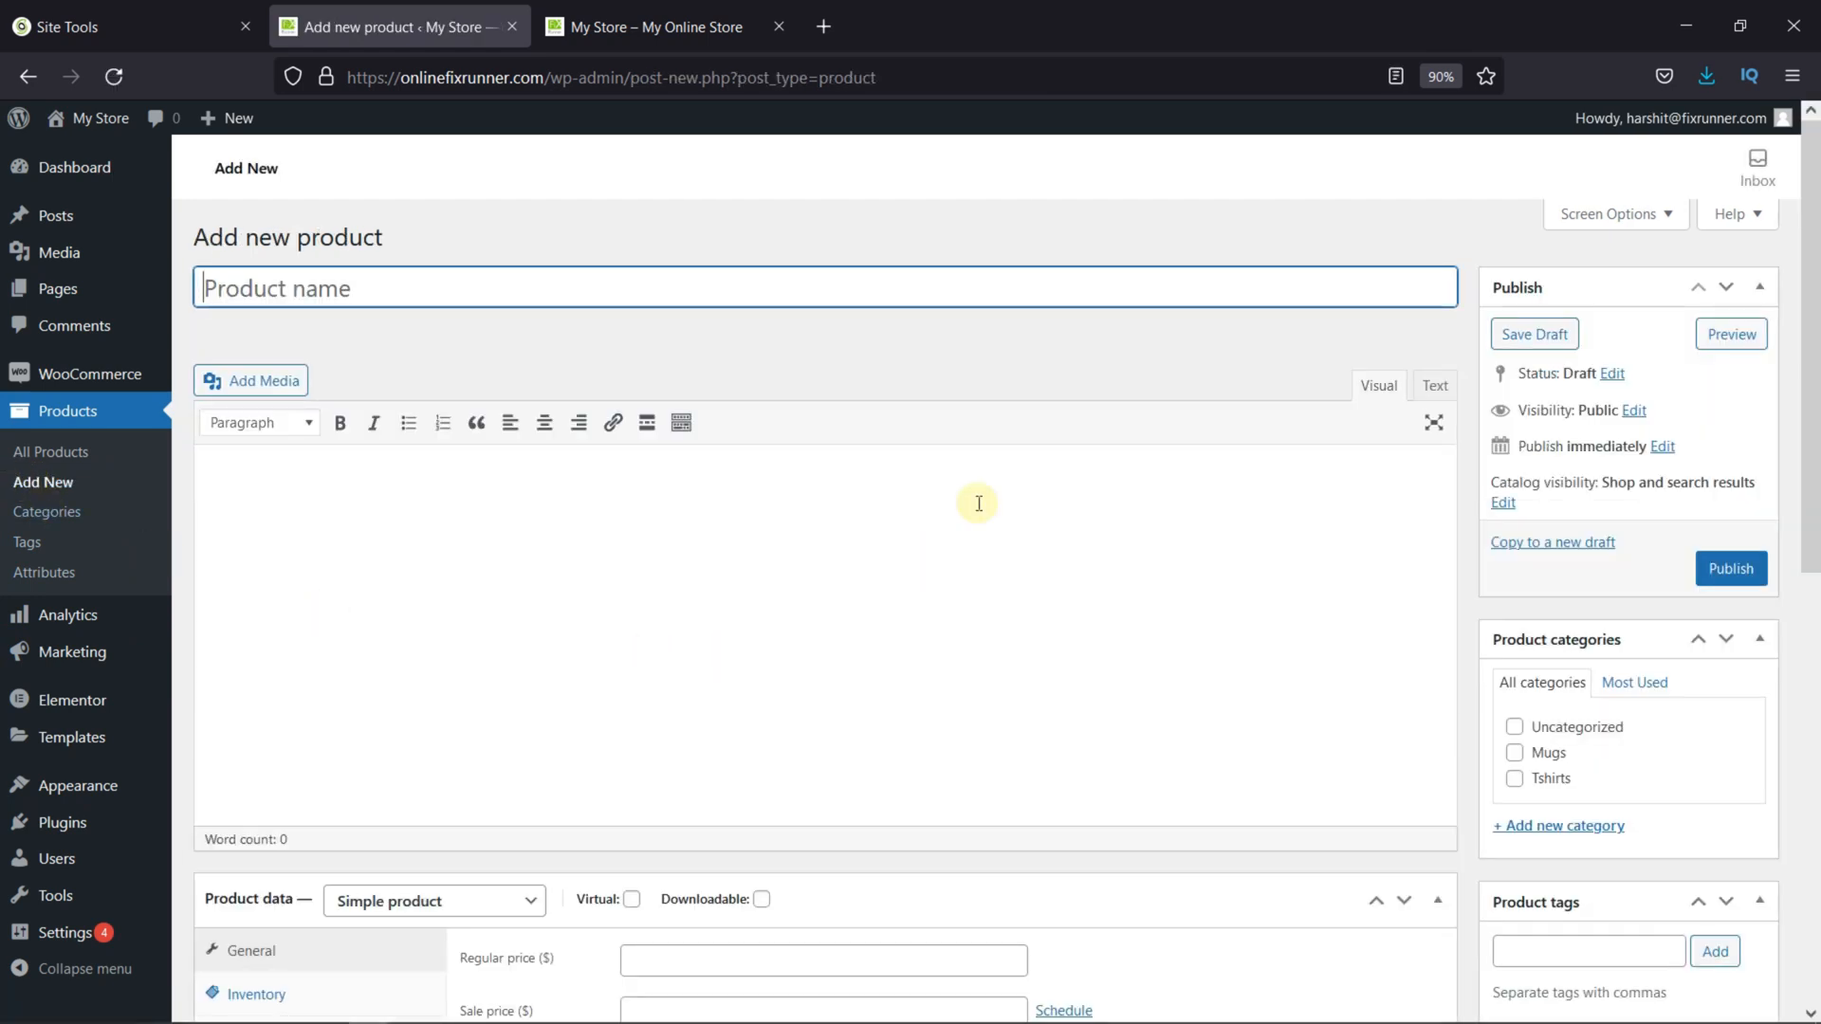
{"action": "type", "text": "T-Shirt"}
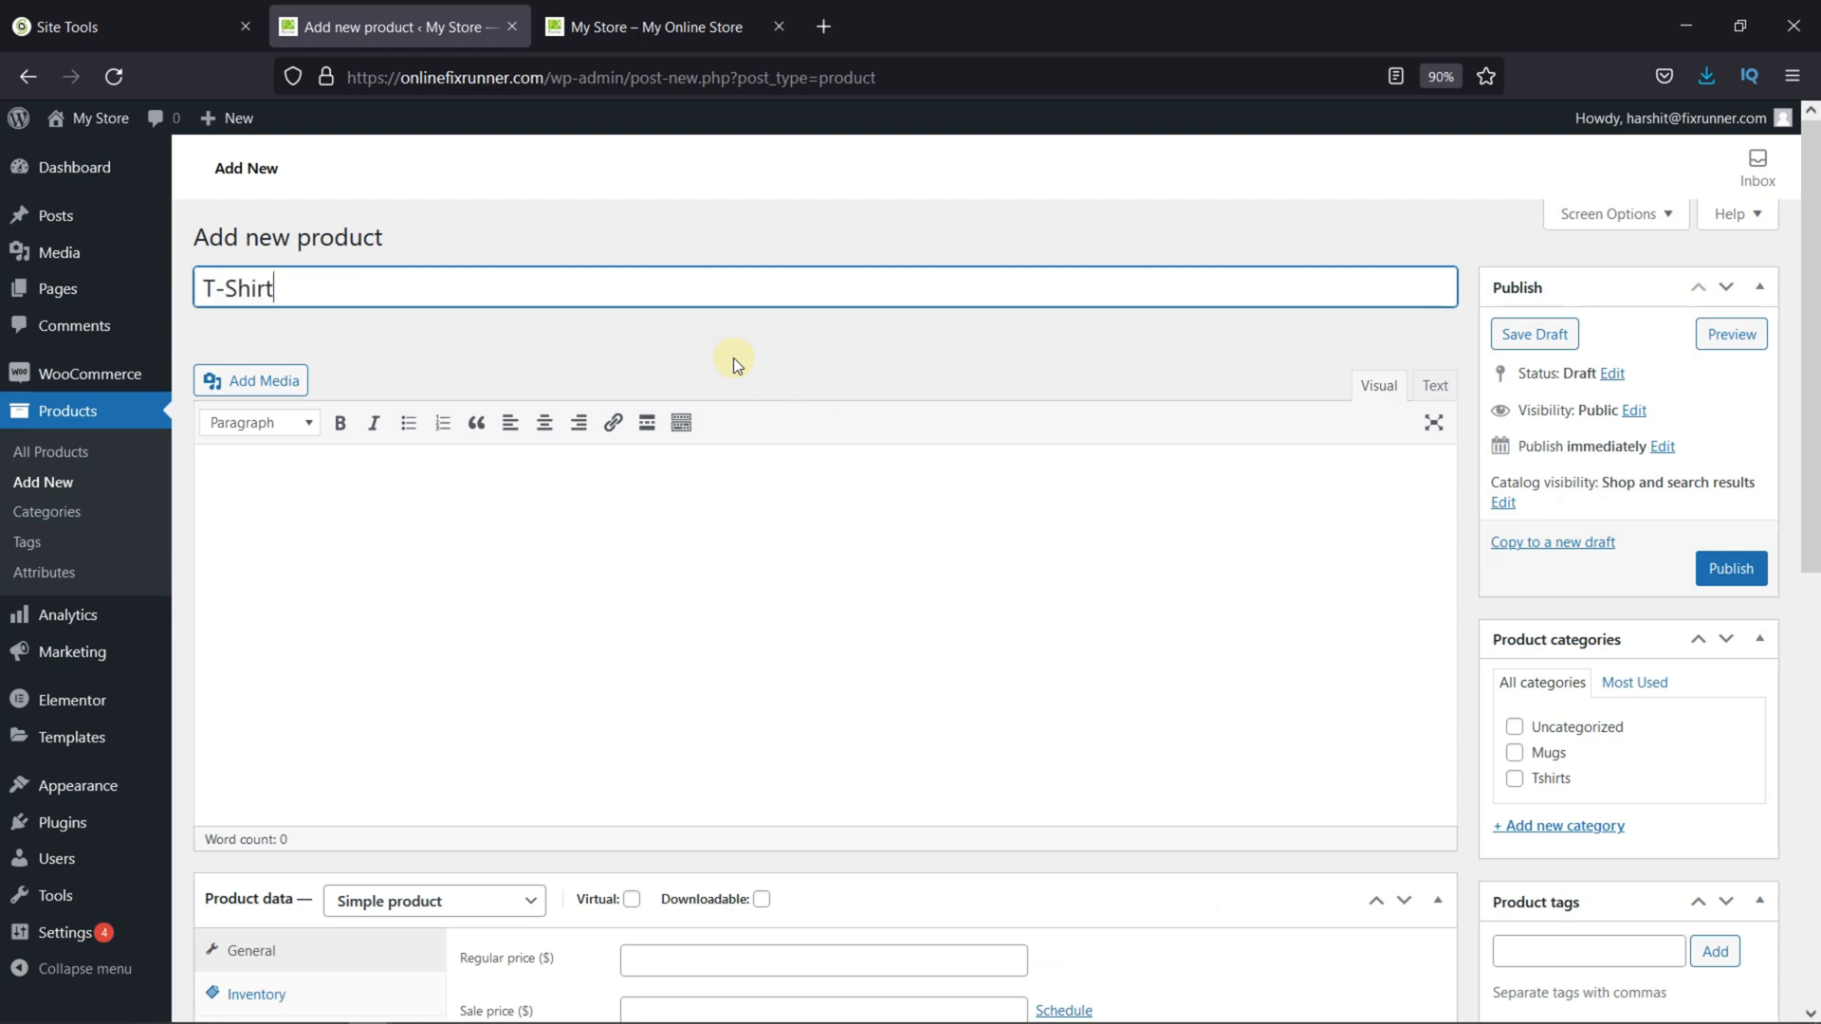
{"action": "left_click", "coordinate": [665, 587]}
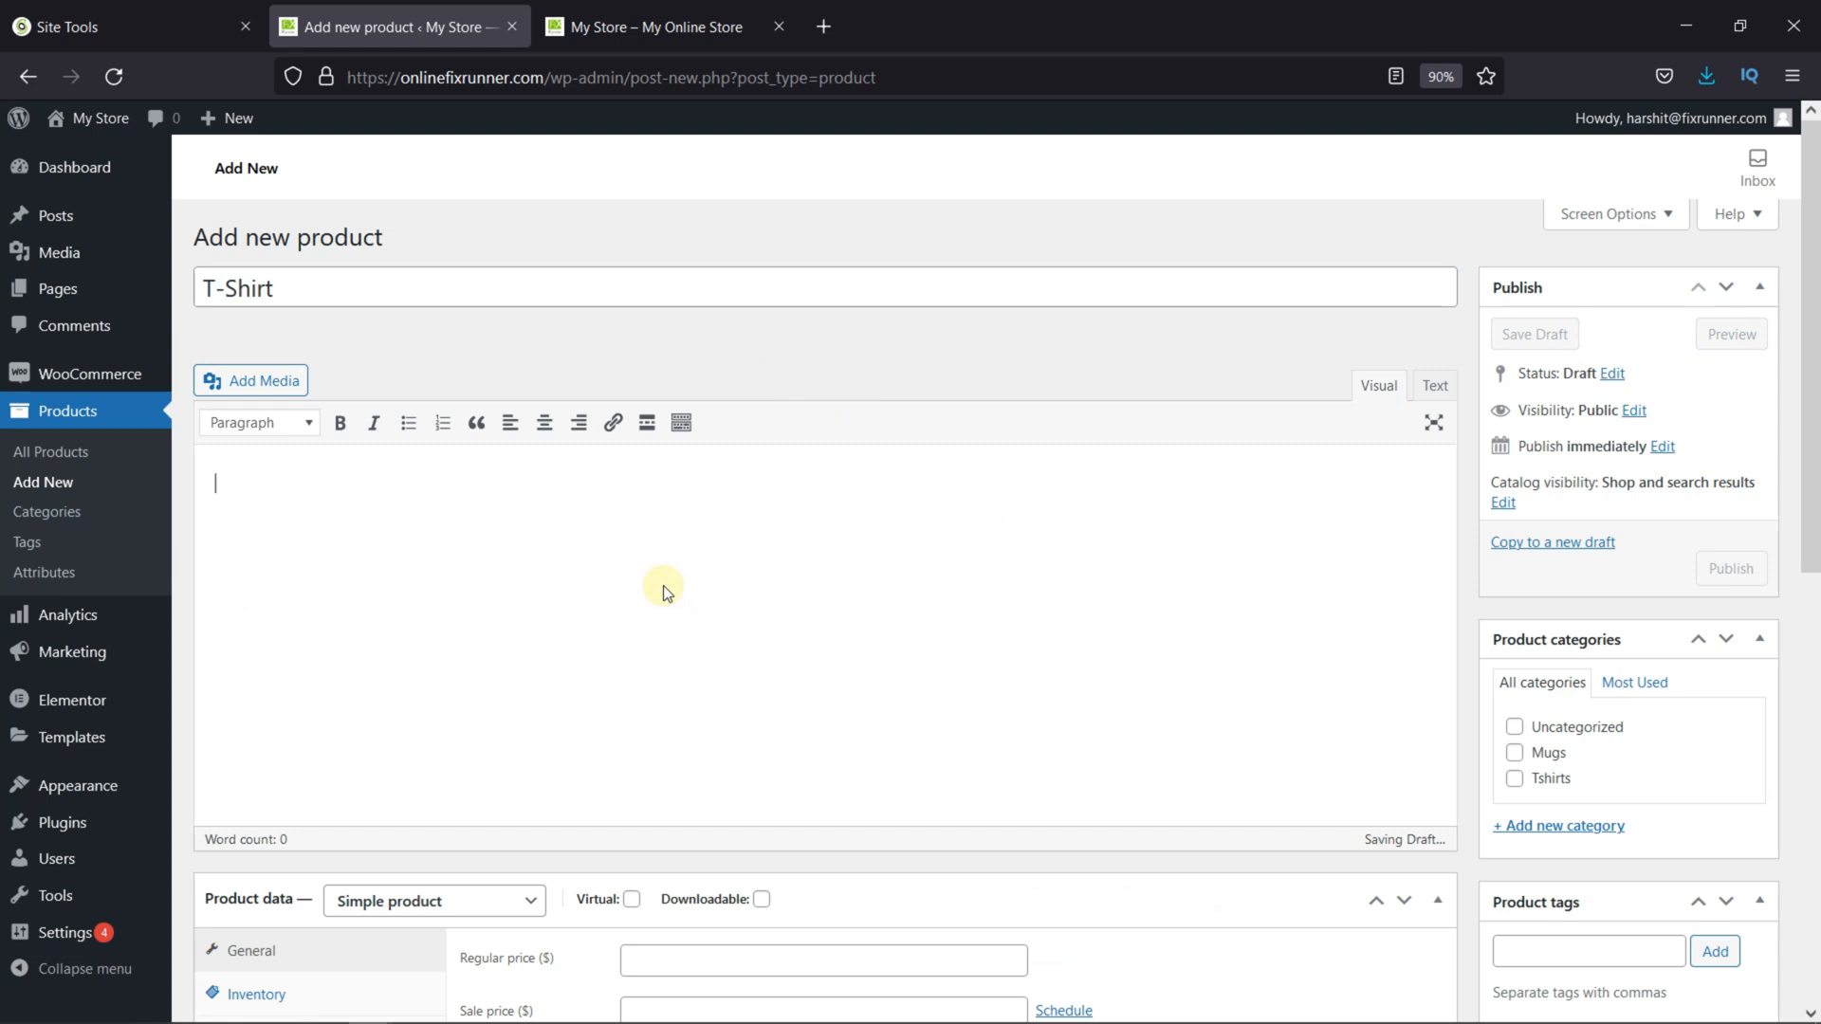
{"action": "key", "text": "ctrl+v"}
{"action": "key", "text": "ctrl+v"}
{"action": "key", "text": "ctrl+v"}
{"action": "key", "text": "ctrl+v"}
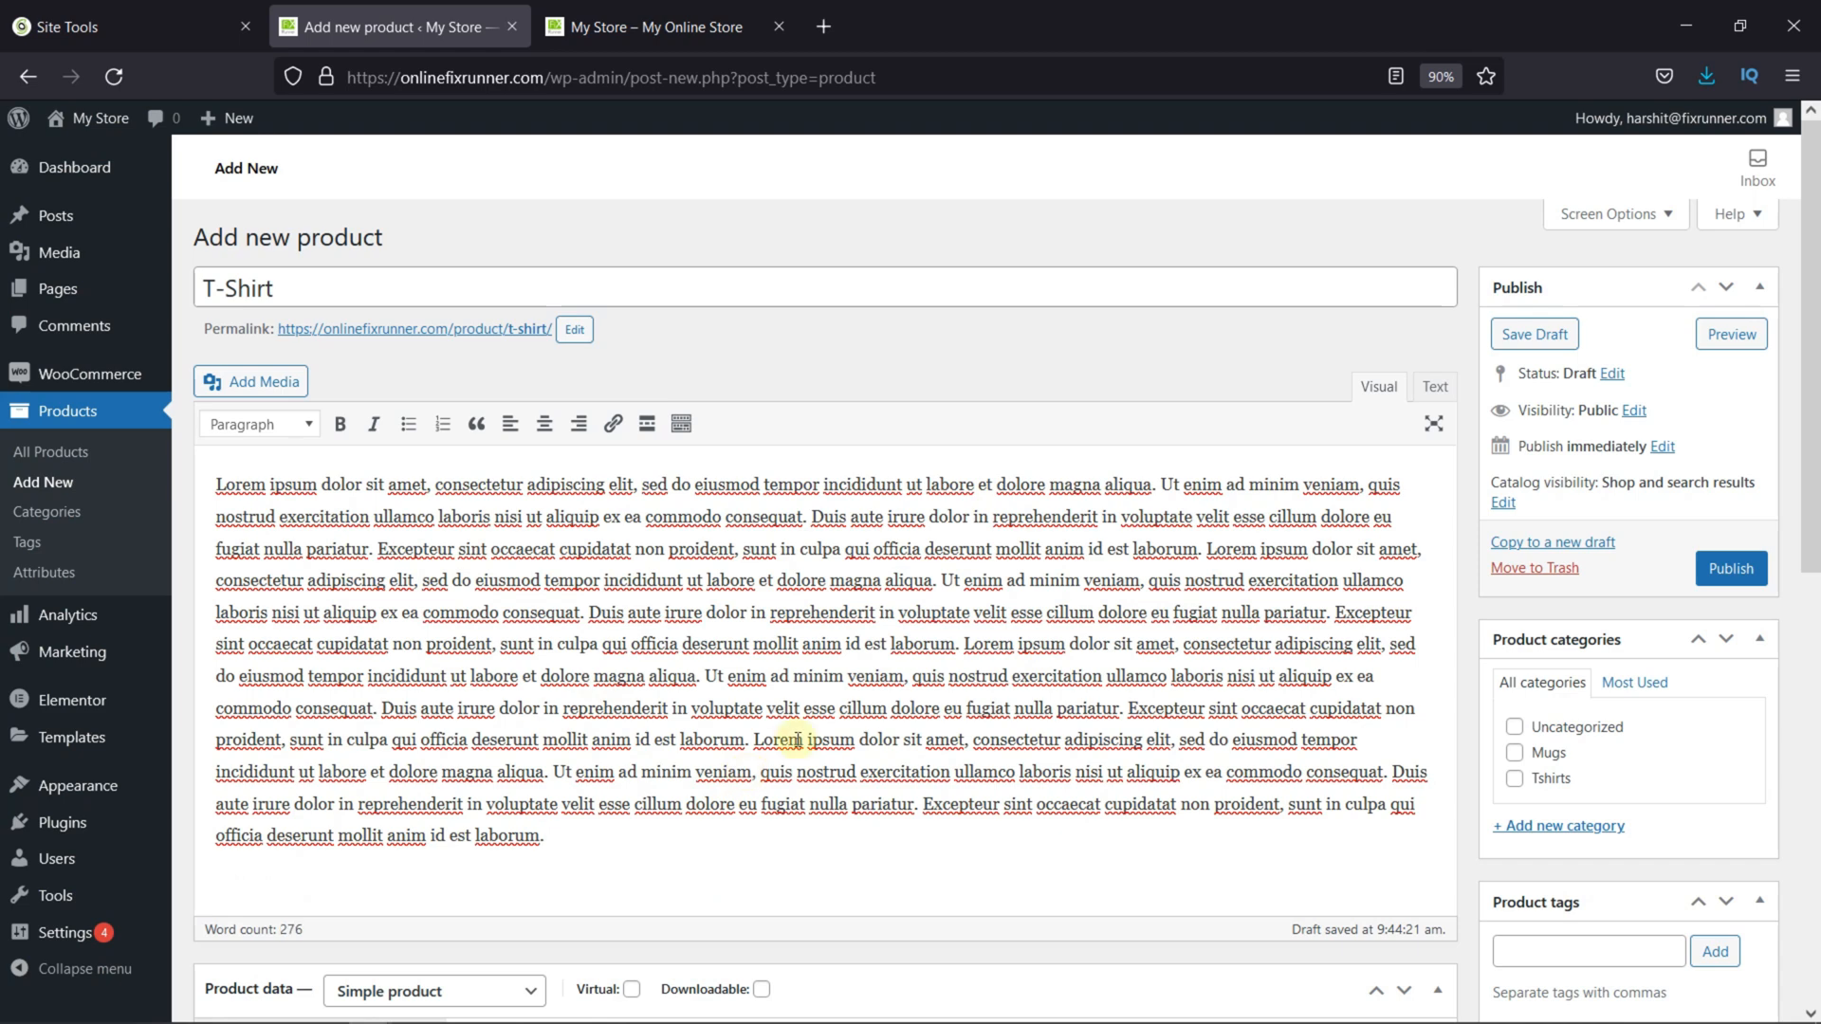
{"action": "type", "text": "Lorem ipsum dolor sit amet, consectetur adipiscing elit, sed do eiusmod tempor incididunt ut labore et dolore magna aliqua. Ut enim ad minim veniam, quis nostrud exercitation ullamco laboris nisi ut aliquip ex ea commodo consequat. Duis aute irure dolor in reprehenderit in voluptate velit esse cillum dolore eu fugiat nulla pariatur. Excepteur sint occaecat cupidatat non proident, sunt in culpa qui officia deserunt mollit anim id est laborum."}
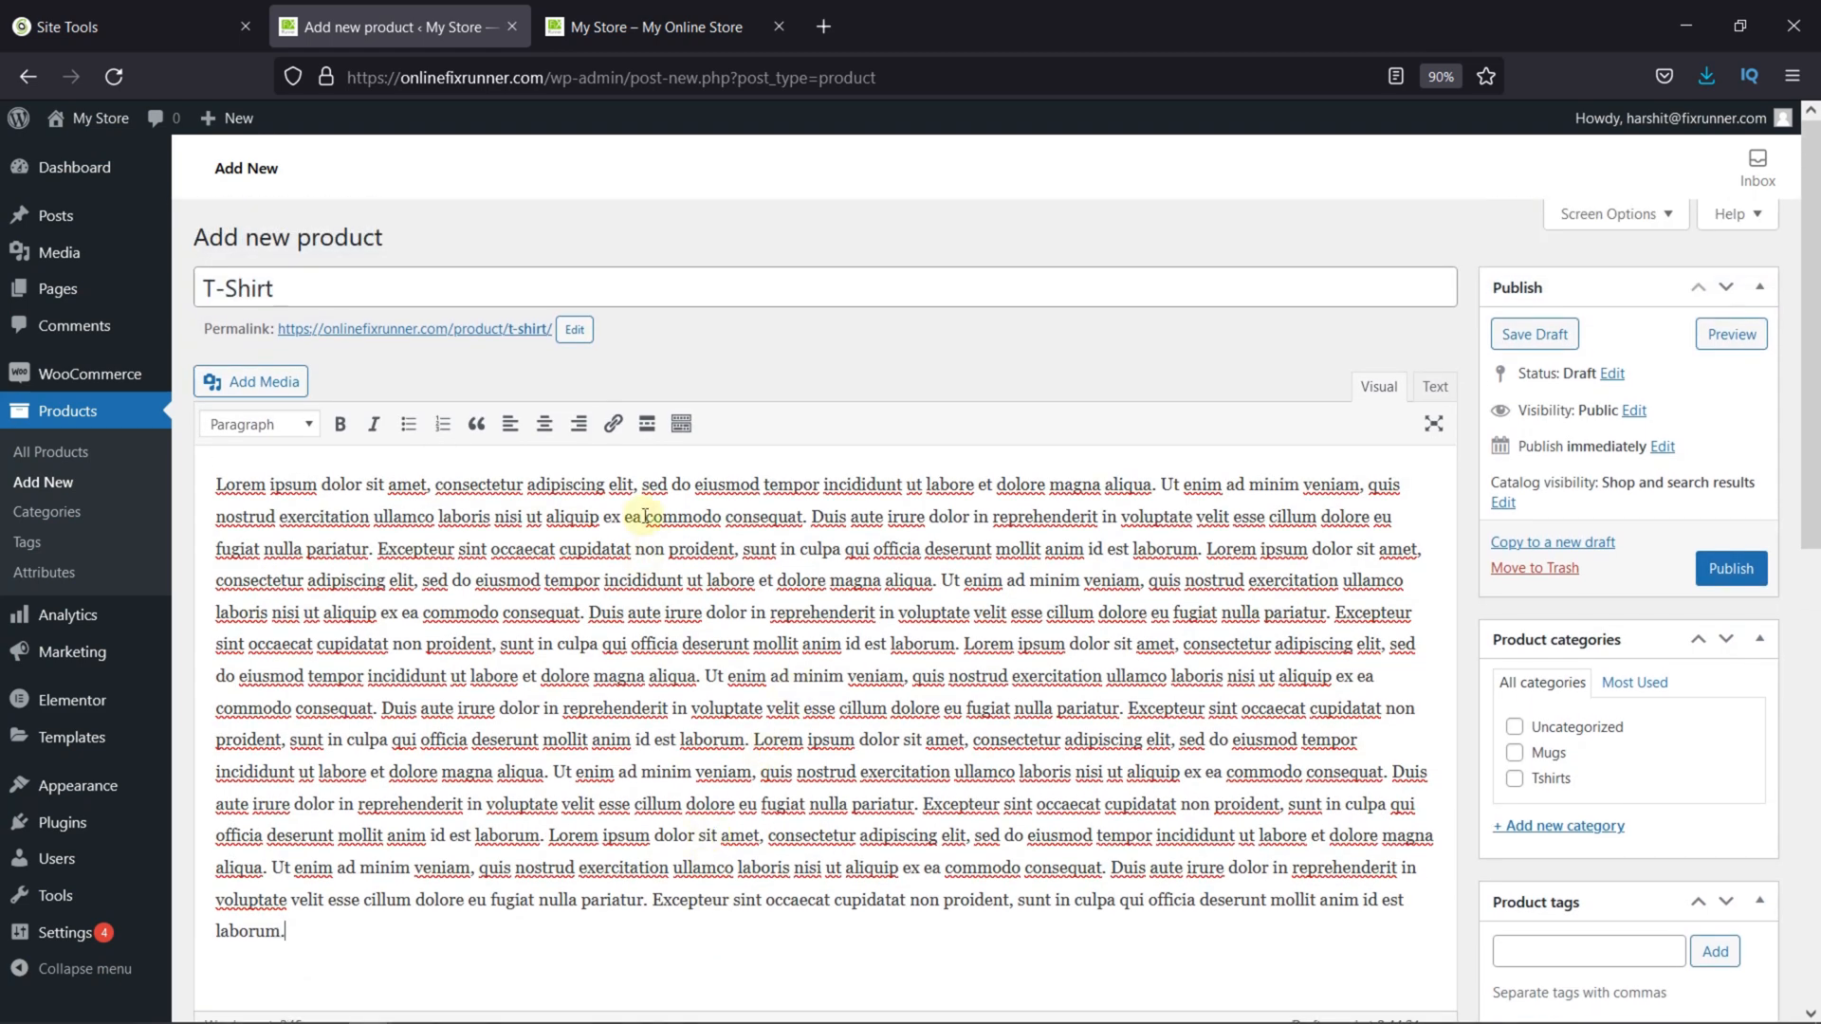
{"action": "scroll", "coordinate": [763, 652], "scroll_direction": "down", "scroll_amount": 2}
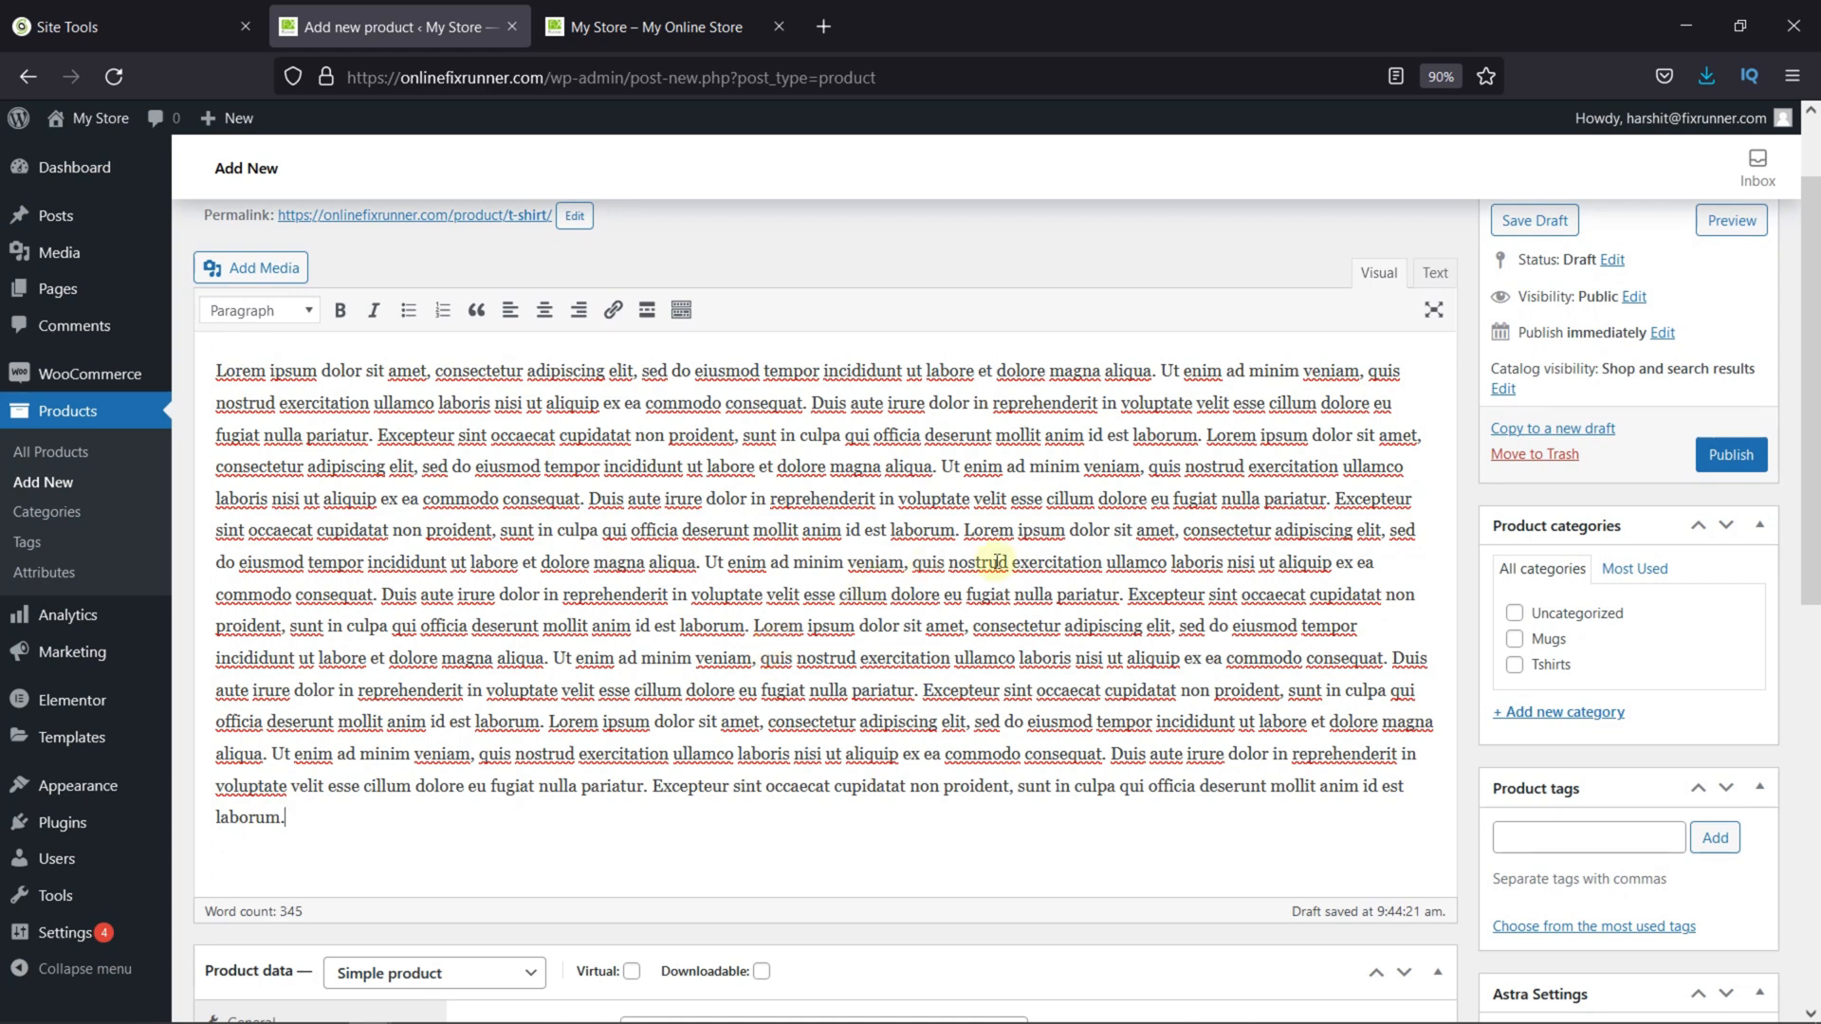
{"action": "scroll", "coordinate": [1587, 511], "scroll_direction": "down", "scroll_amount": 3}
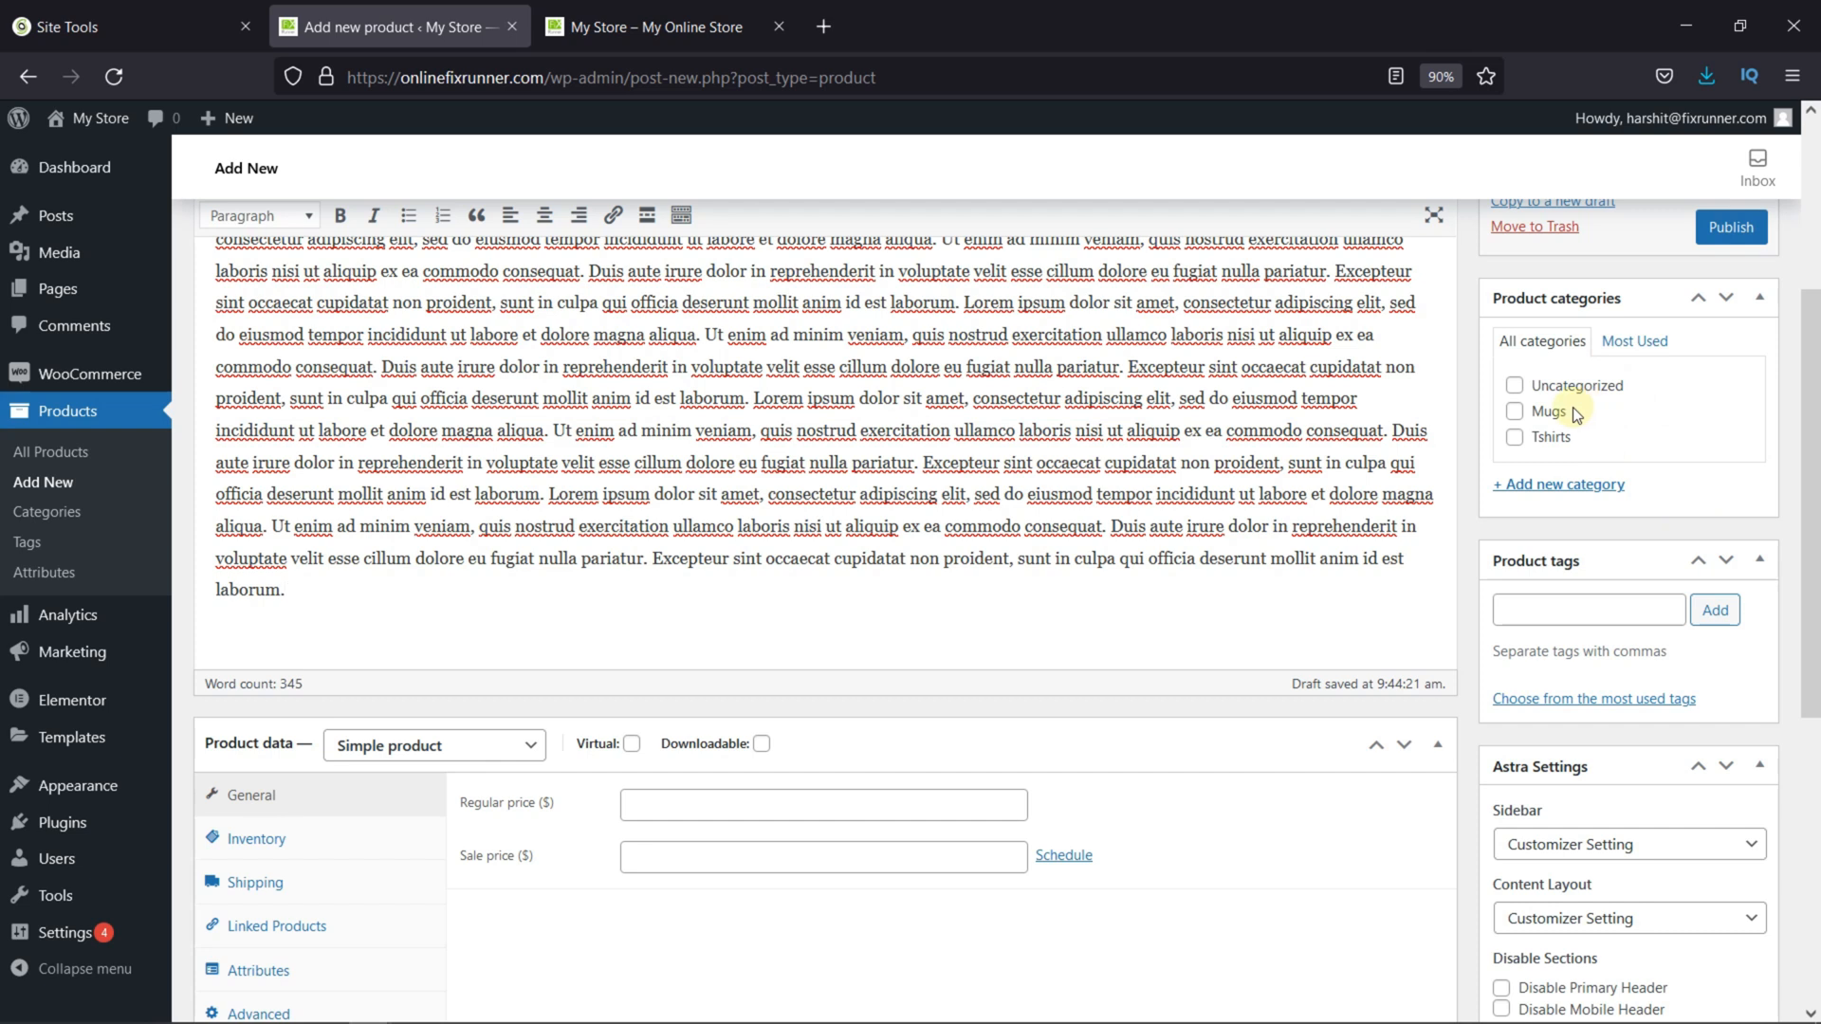
- Put the T-Shirt in the Tshirts category and tag it tshirt and cloths
{"action": "left_click", "coordinate": [1515, 438]}
{"action": "scroll", "coordinate": [1637, 459], "scroll_direction": "down", "scroll_amount": 3}
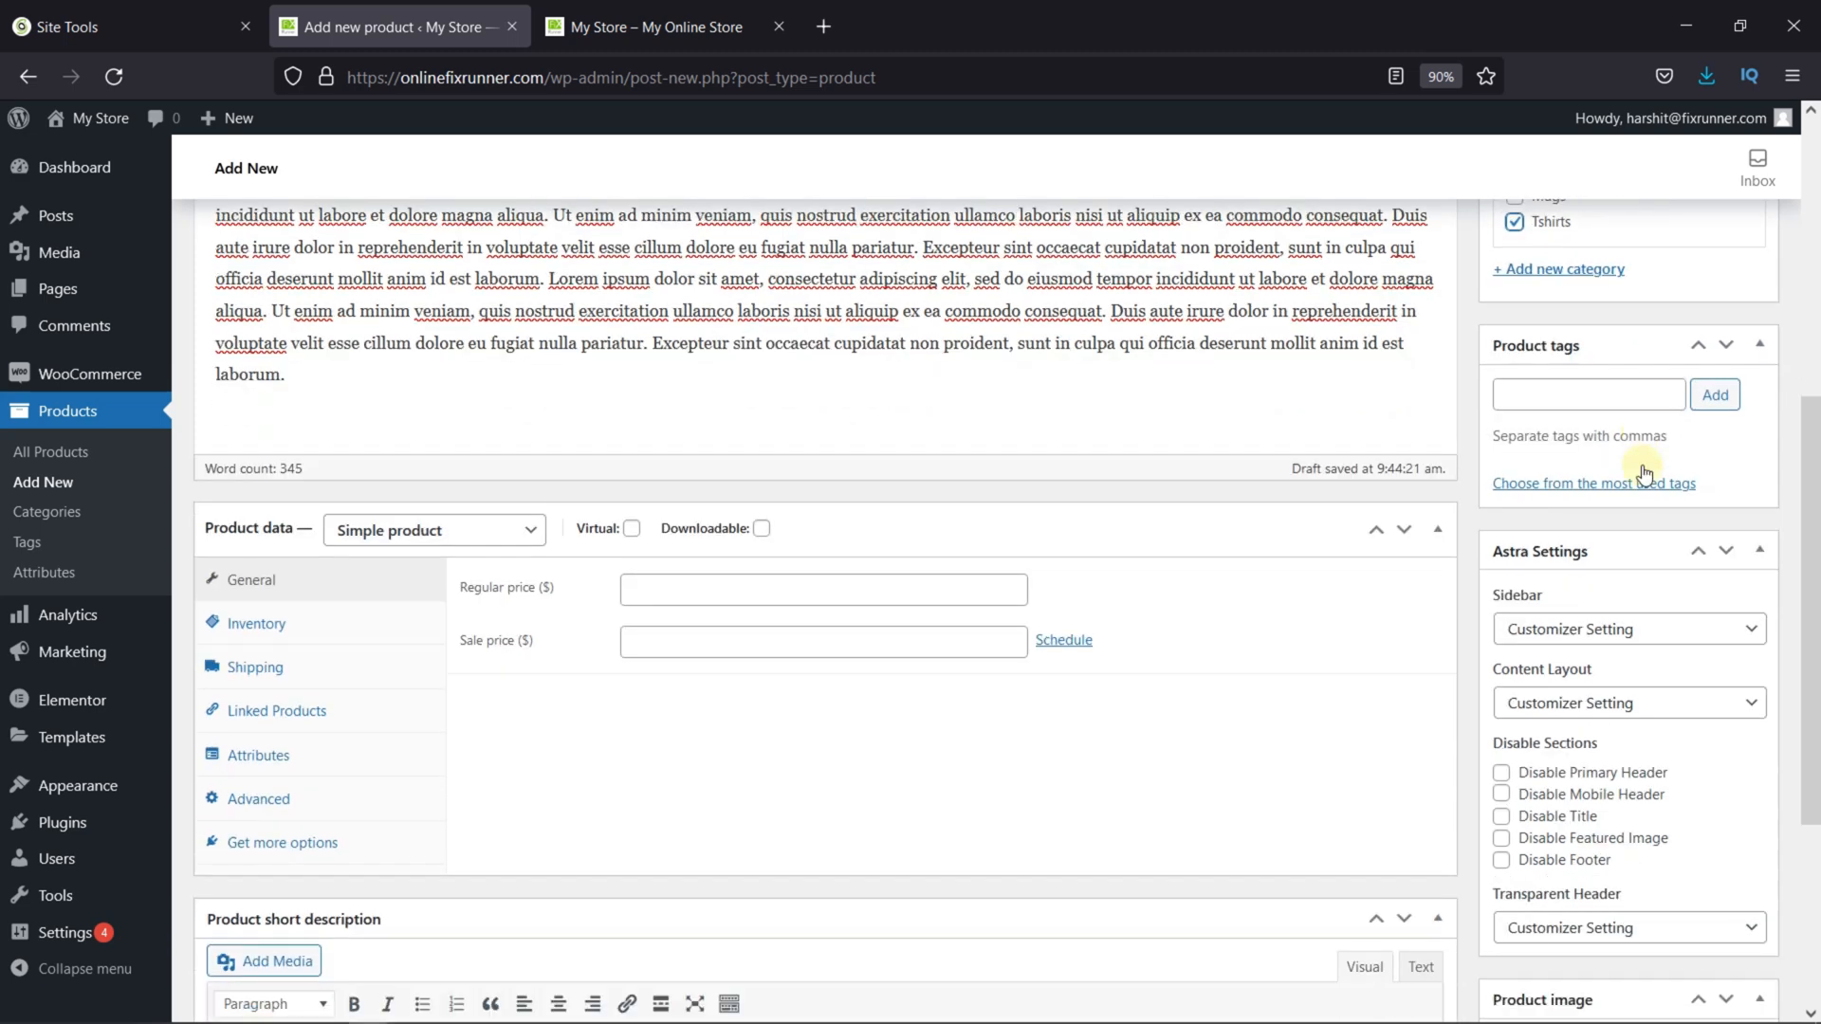
{"action": "left_click", "coordinate": [1578, 391]}
{"action": "type", "text": "t"}
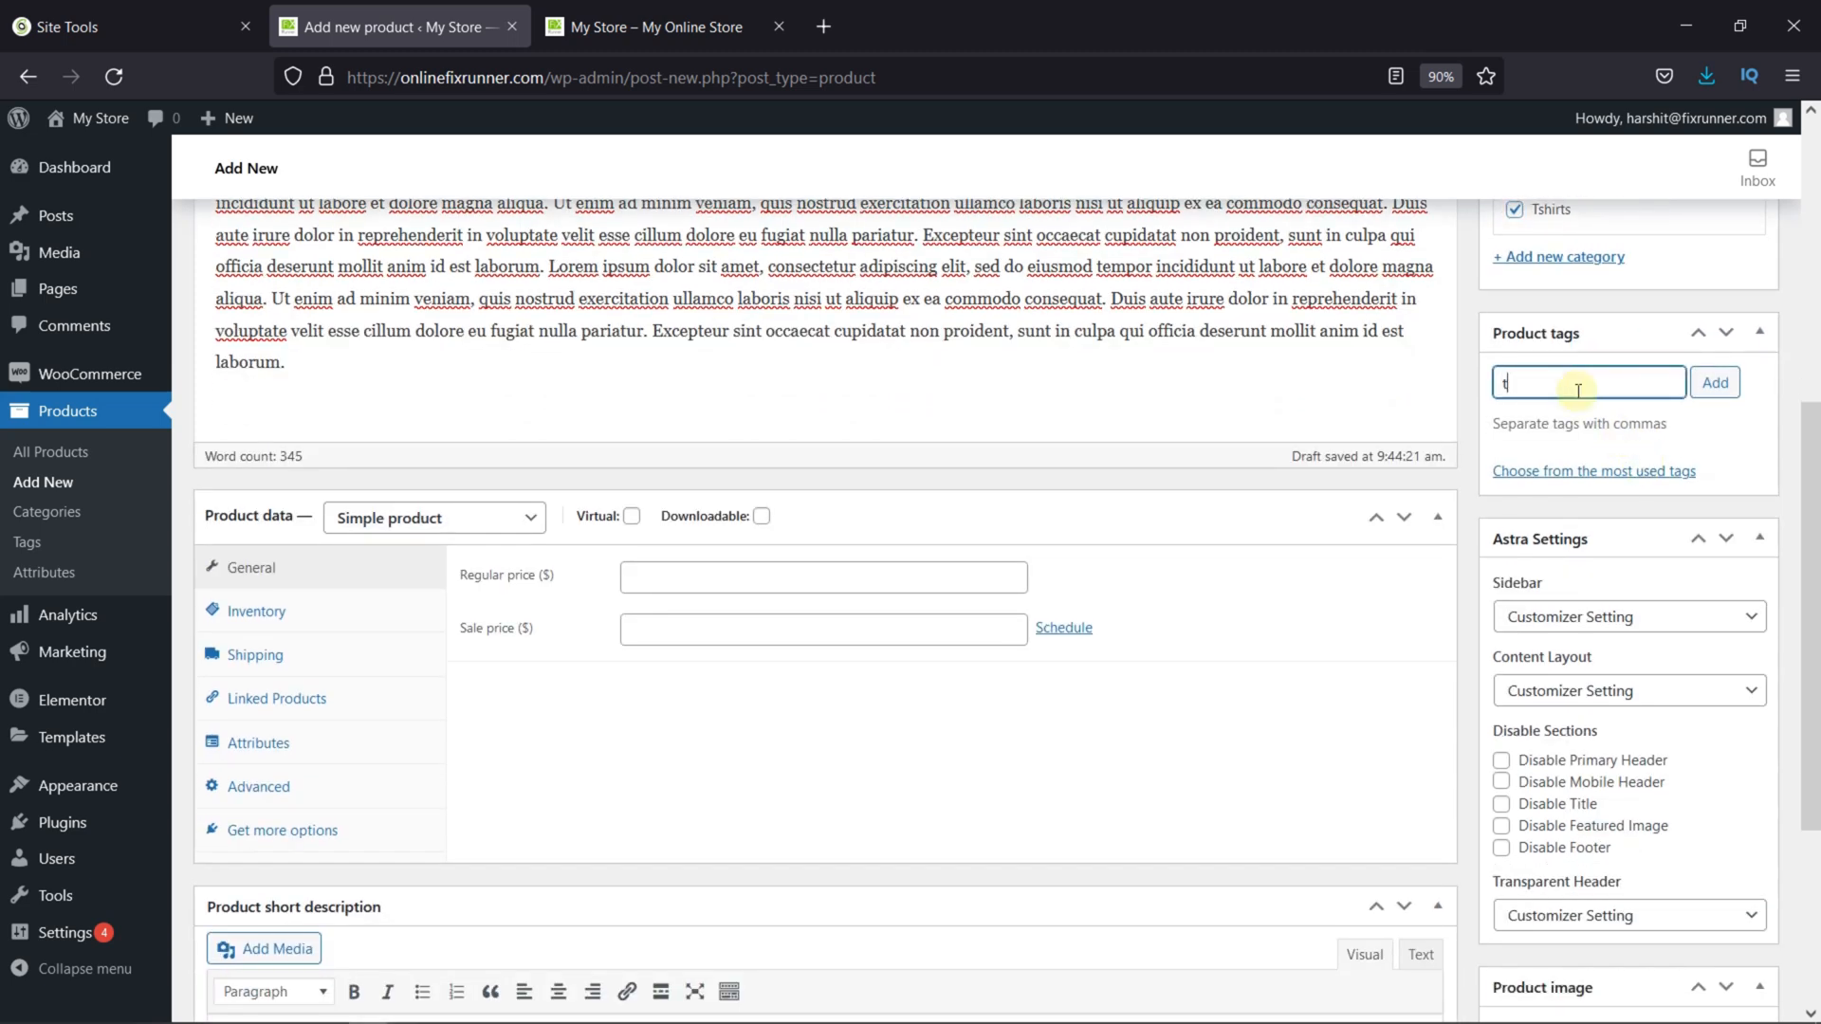
{"action": "type", "text": "shirt,cloths"}
{"action": "left_click", "coordinate": [1721, 381]}
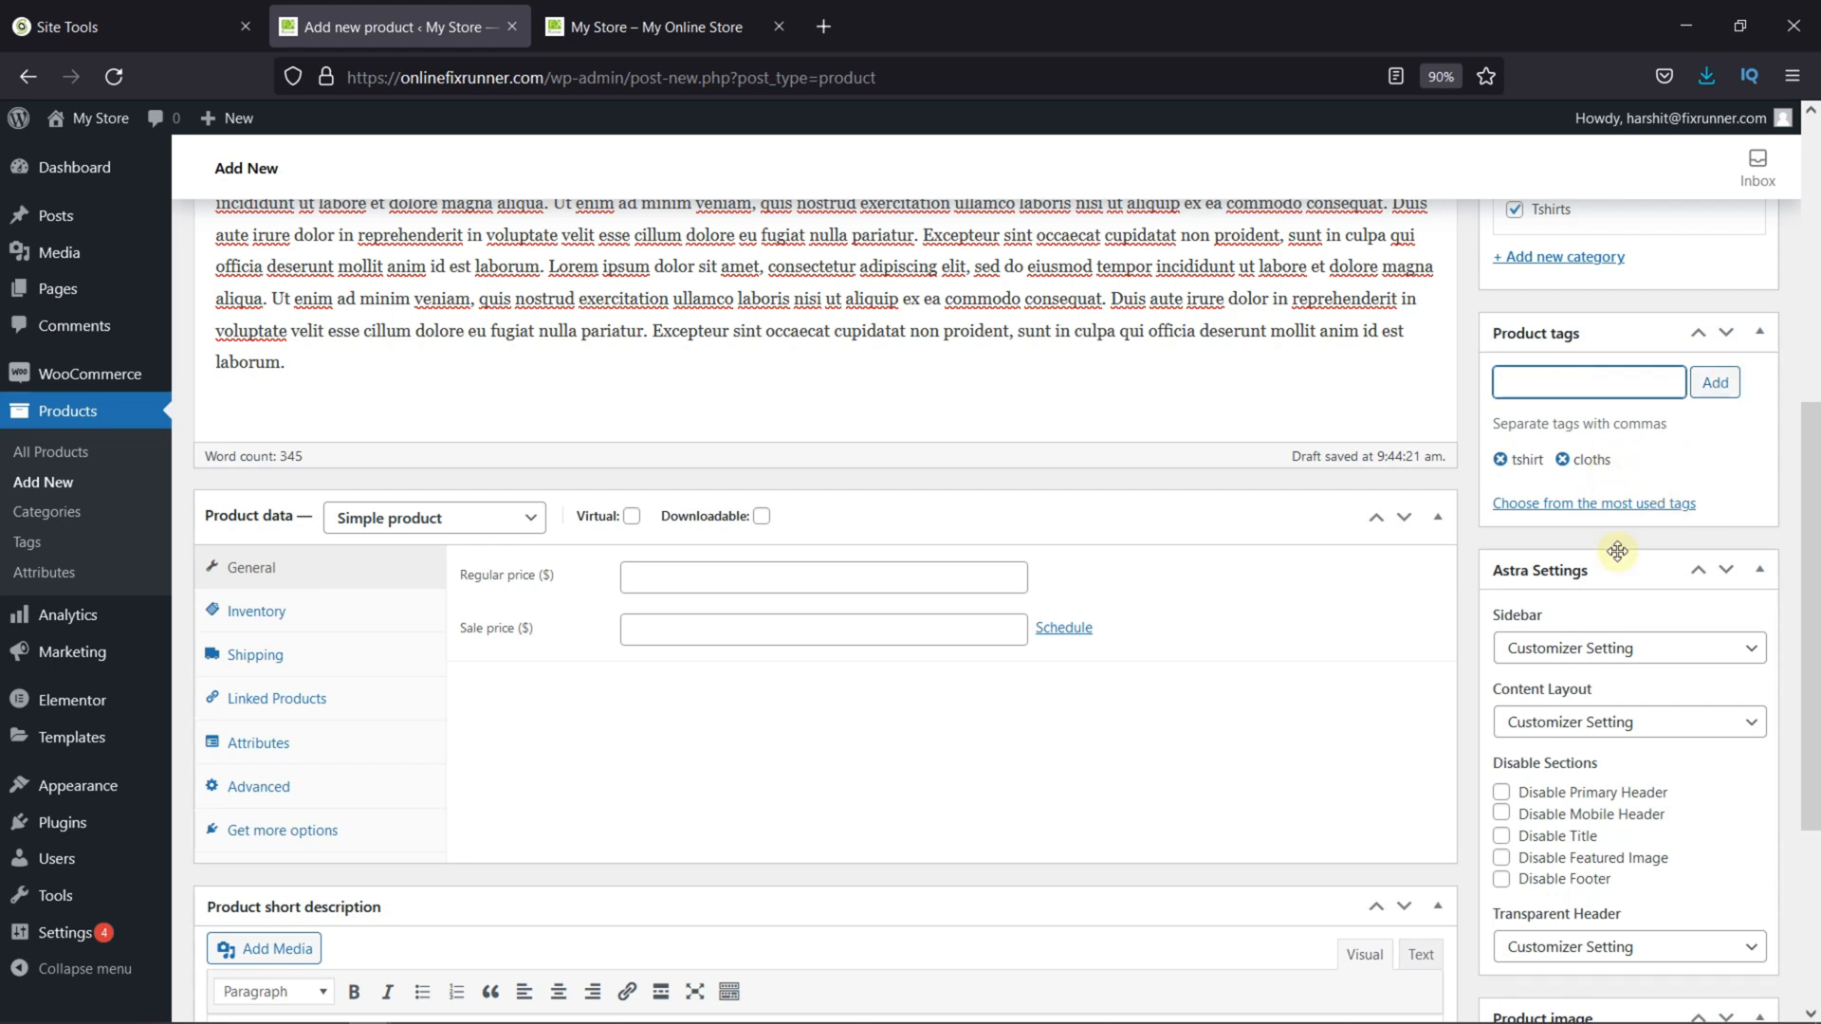
{"action": "scroll", "coordinate": [1617, 551], "scroll_direction": "down", "scroll_amount": 3}
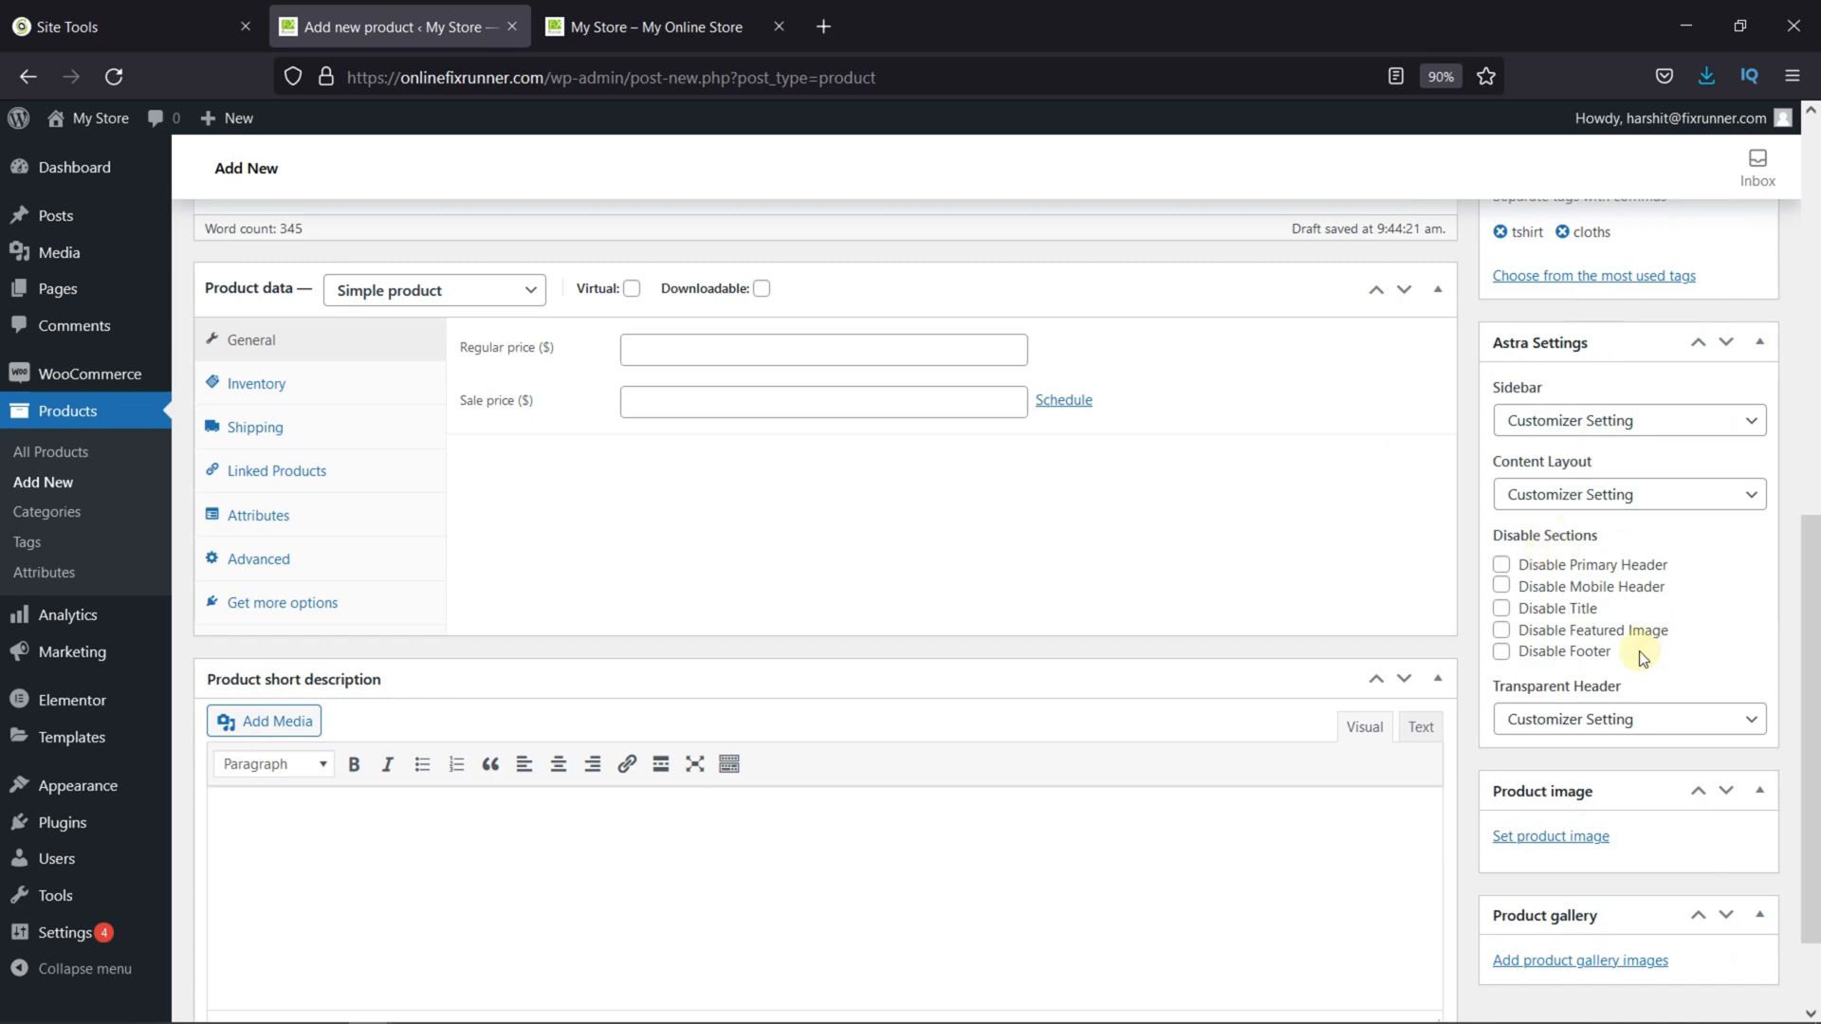
{"action": "scroll", "coordinate": [1642, 659], "scroll_direction": "down", "scroll_amount": 1}
{"action": "scroll", "coordinate": [1636, 678], "scroll_direction": "down", "scroll_amount": 2}
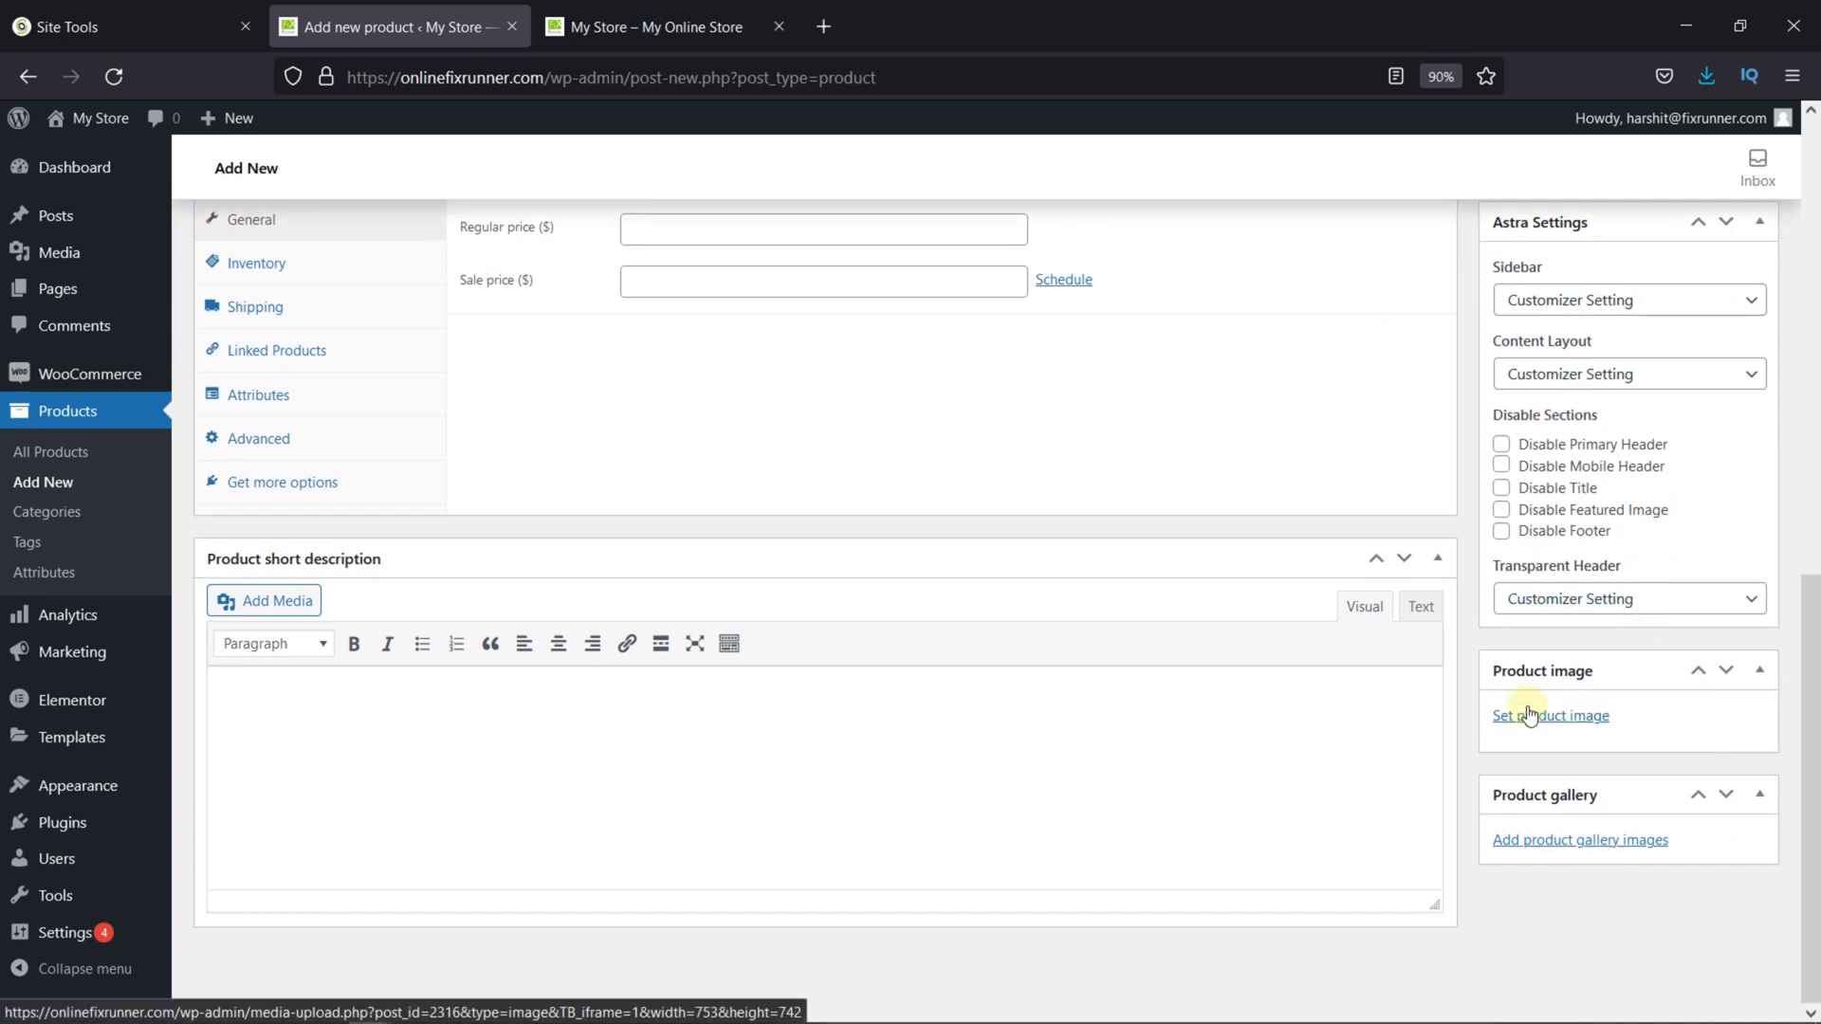
- Upload best-mens-tshirts.jpg and set it as the product image
{"action": "left_click", "coordinate": [1580, 725]}
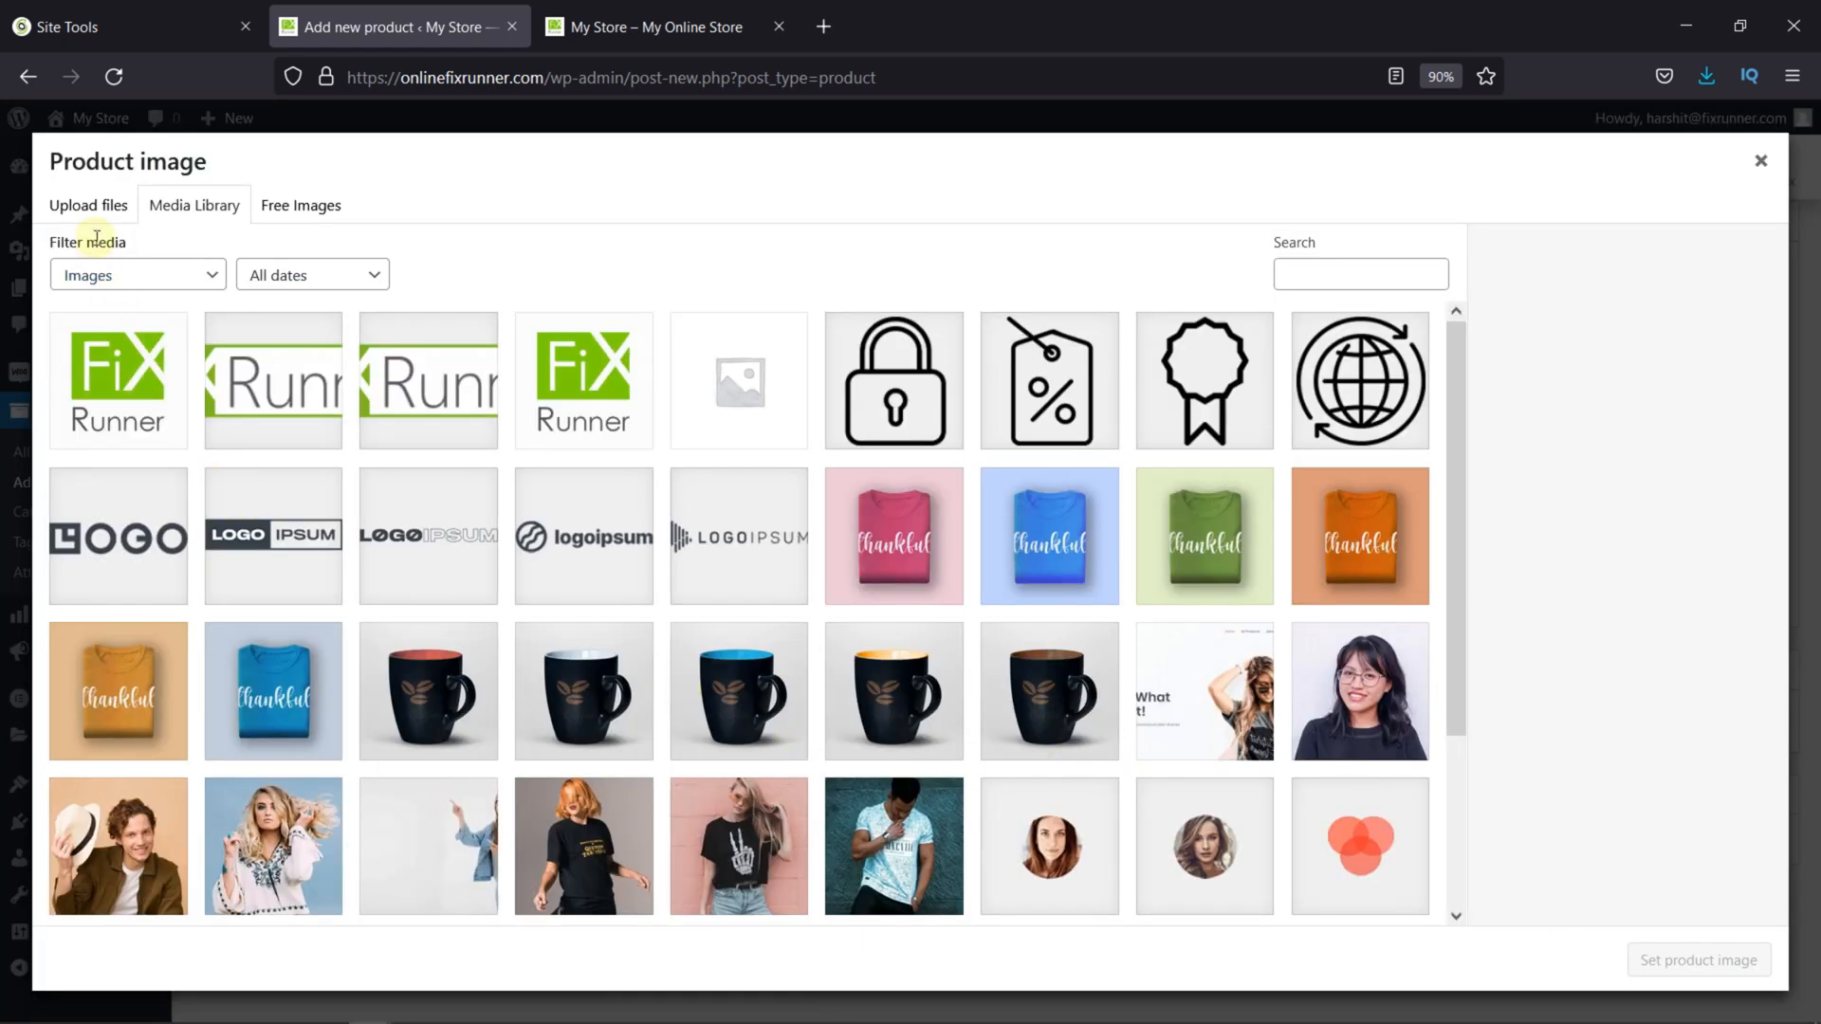
{"action": "left_click", "coordinate": [89, 205]}
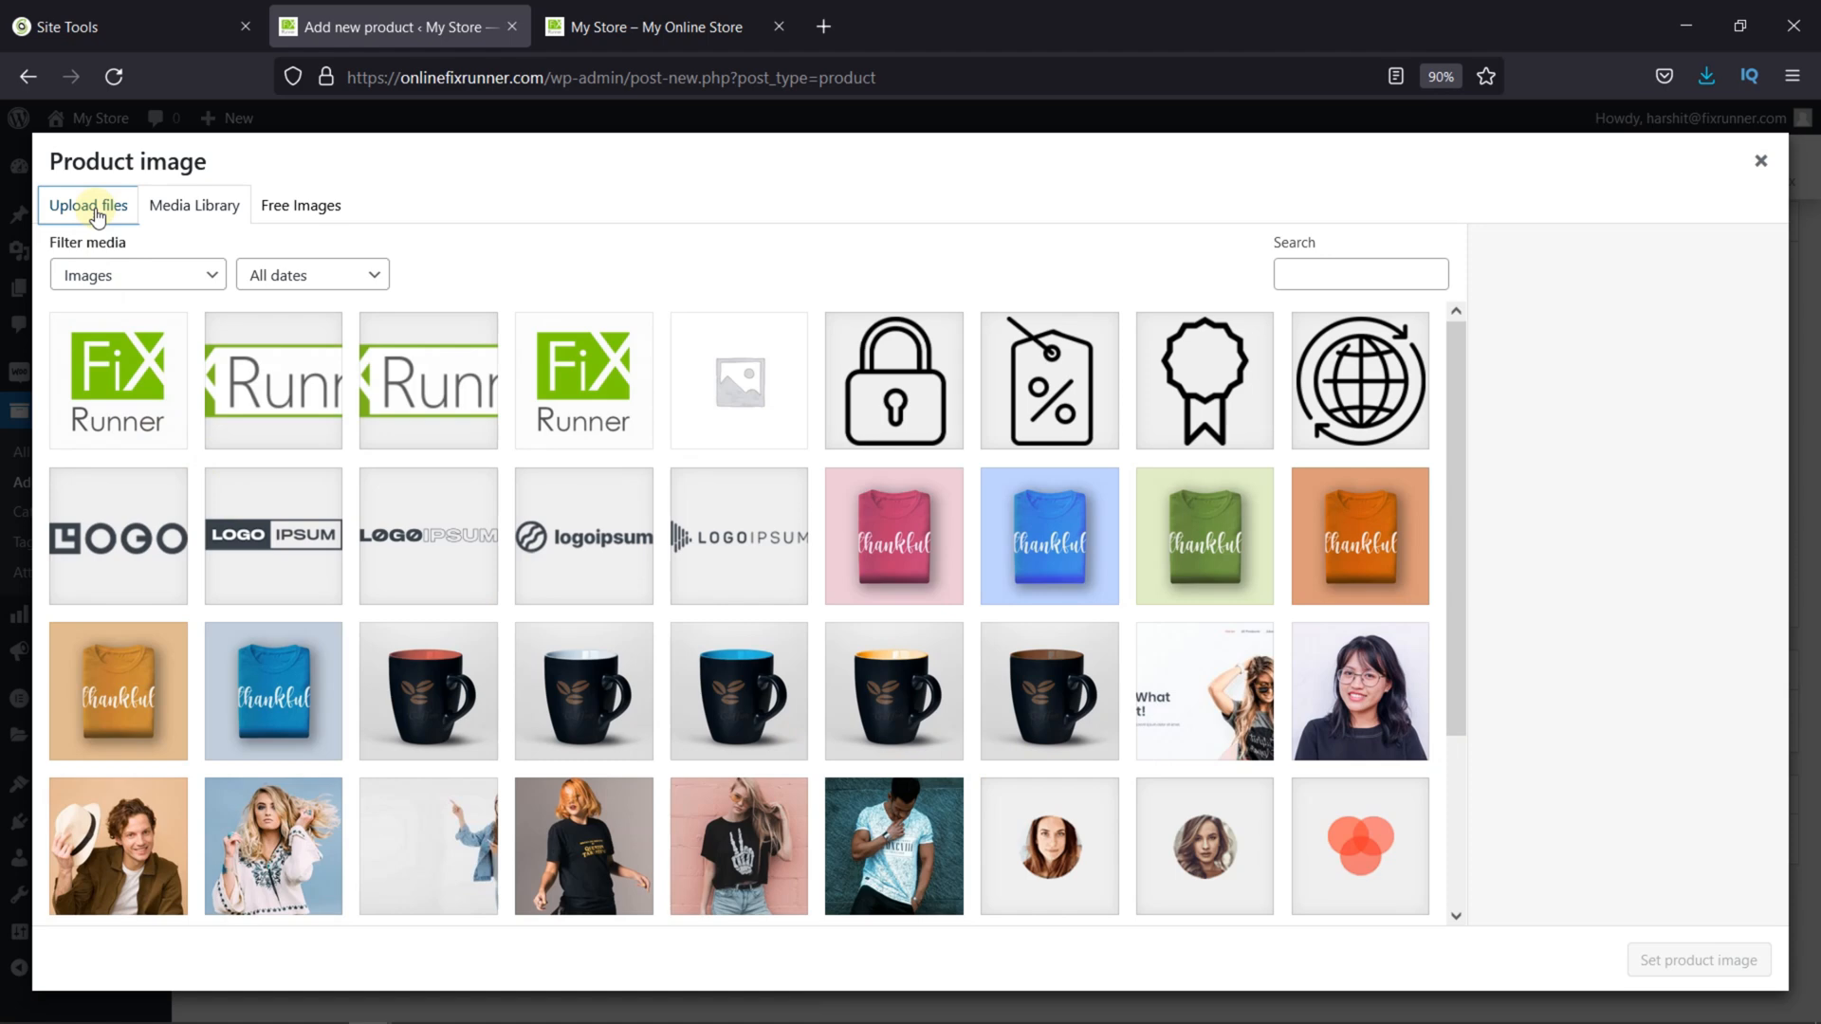
{"action": "left_click_drag", "start_coordinate": [927, 303], "coordinate": [926, 606]}
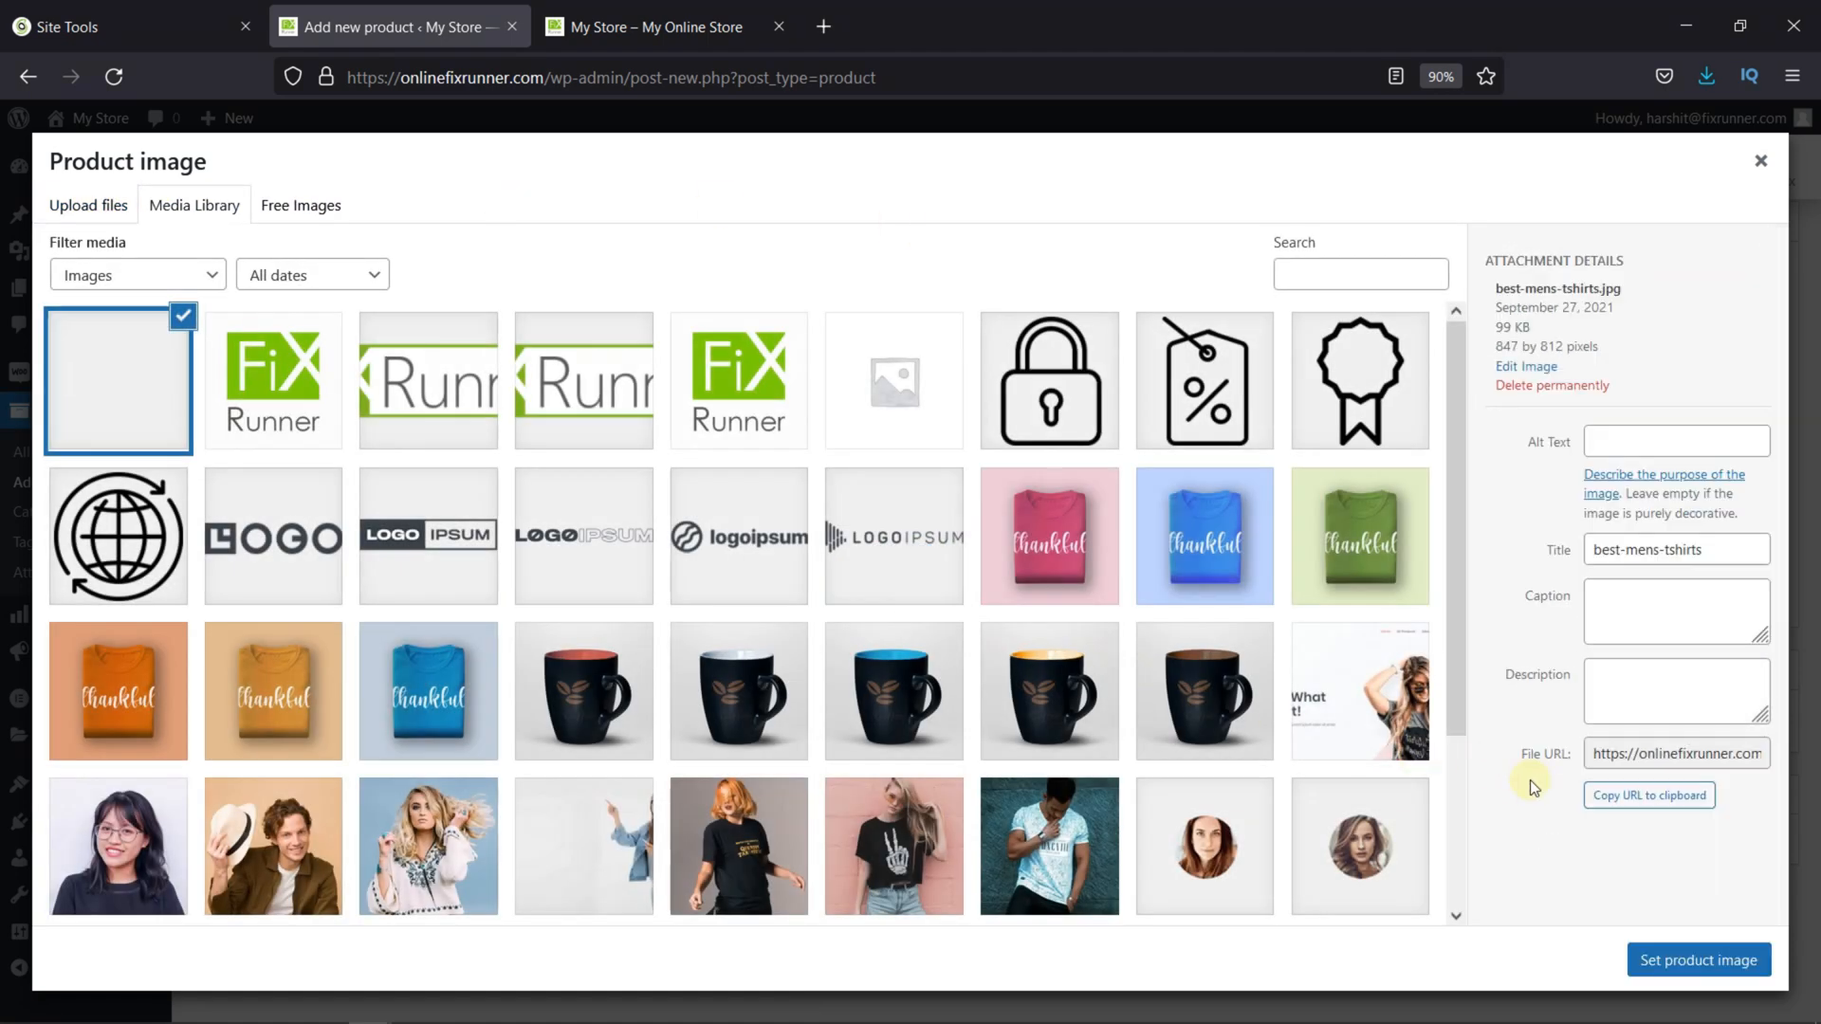
{"action": "left_click", "coordinate": [1706, 964]}
{"action": "scroll", "coordinate": [1541, 897], "scroll_direction": "down", "scroll_amount": 3}
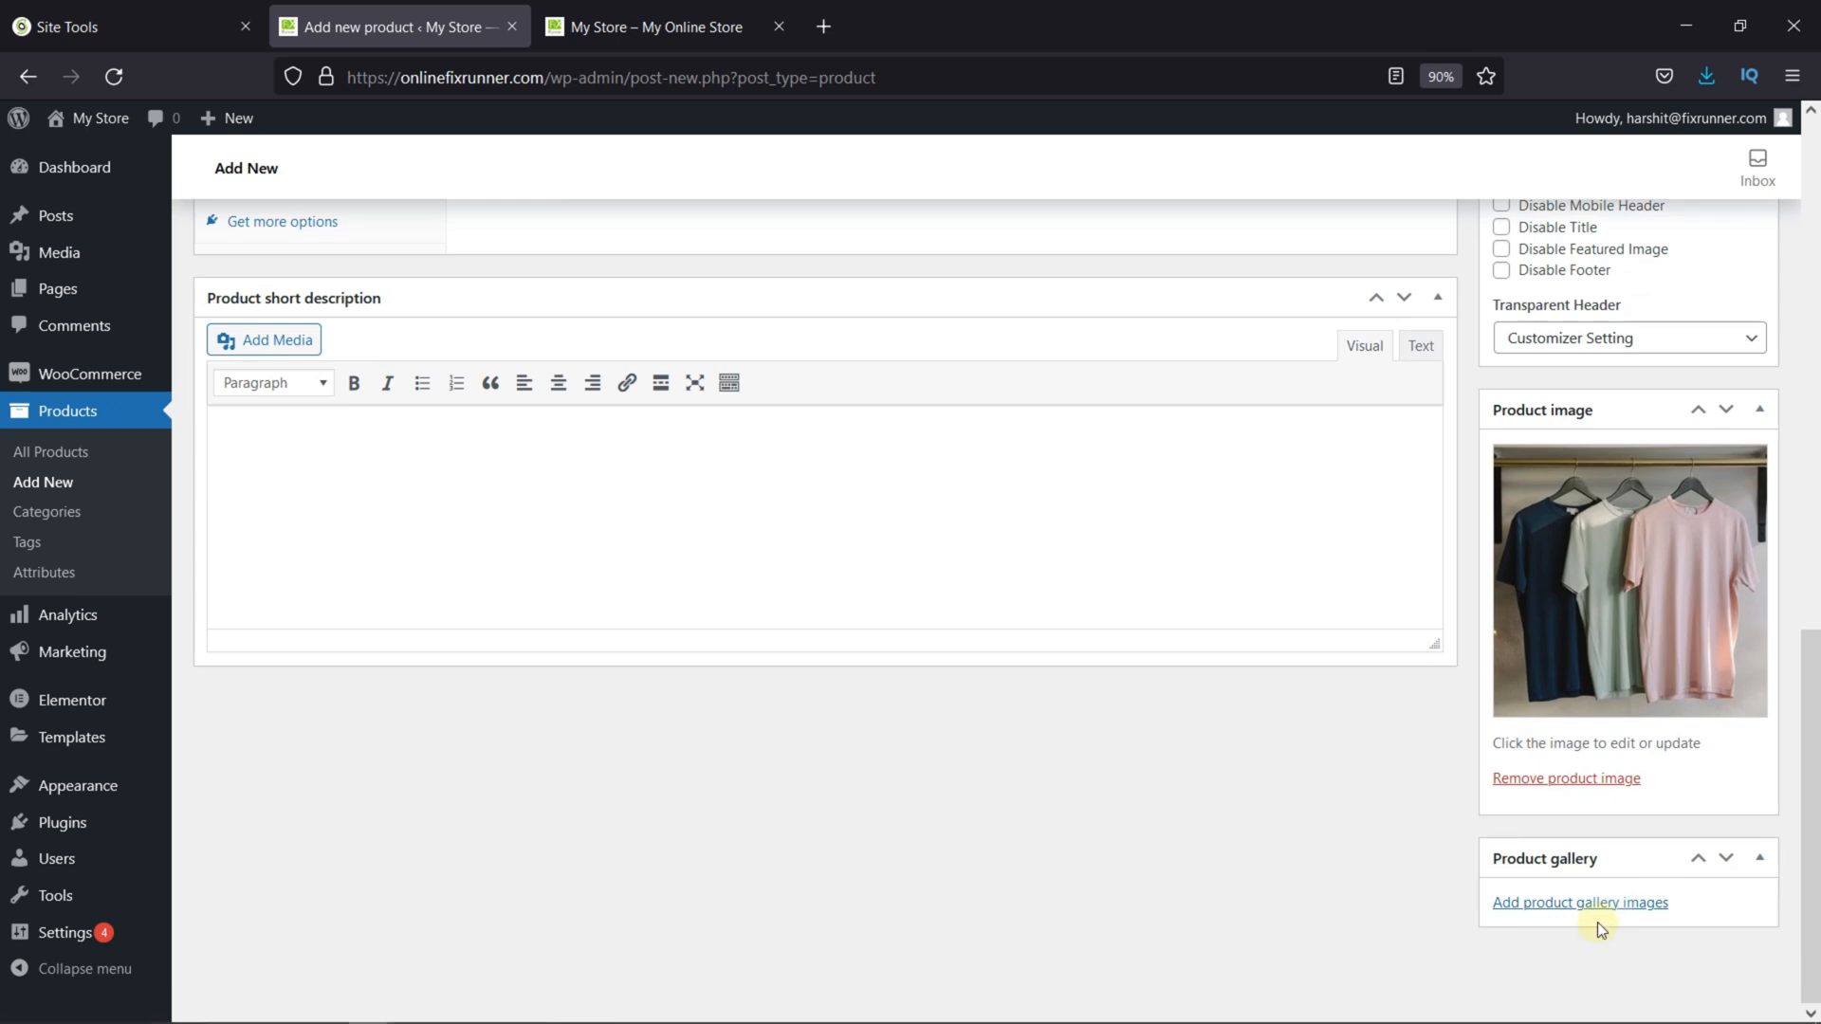
{"action": "scroll", "coordinate": [778, 842], "scroll_direction": "up", "scroll_amount": 2}
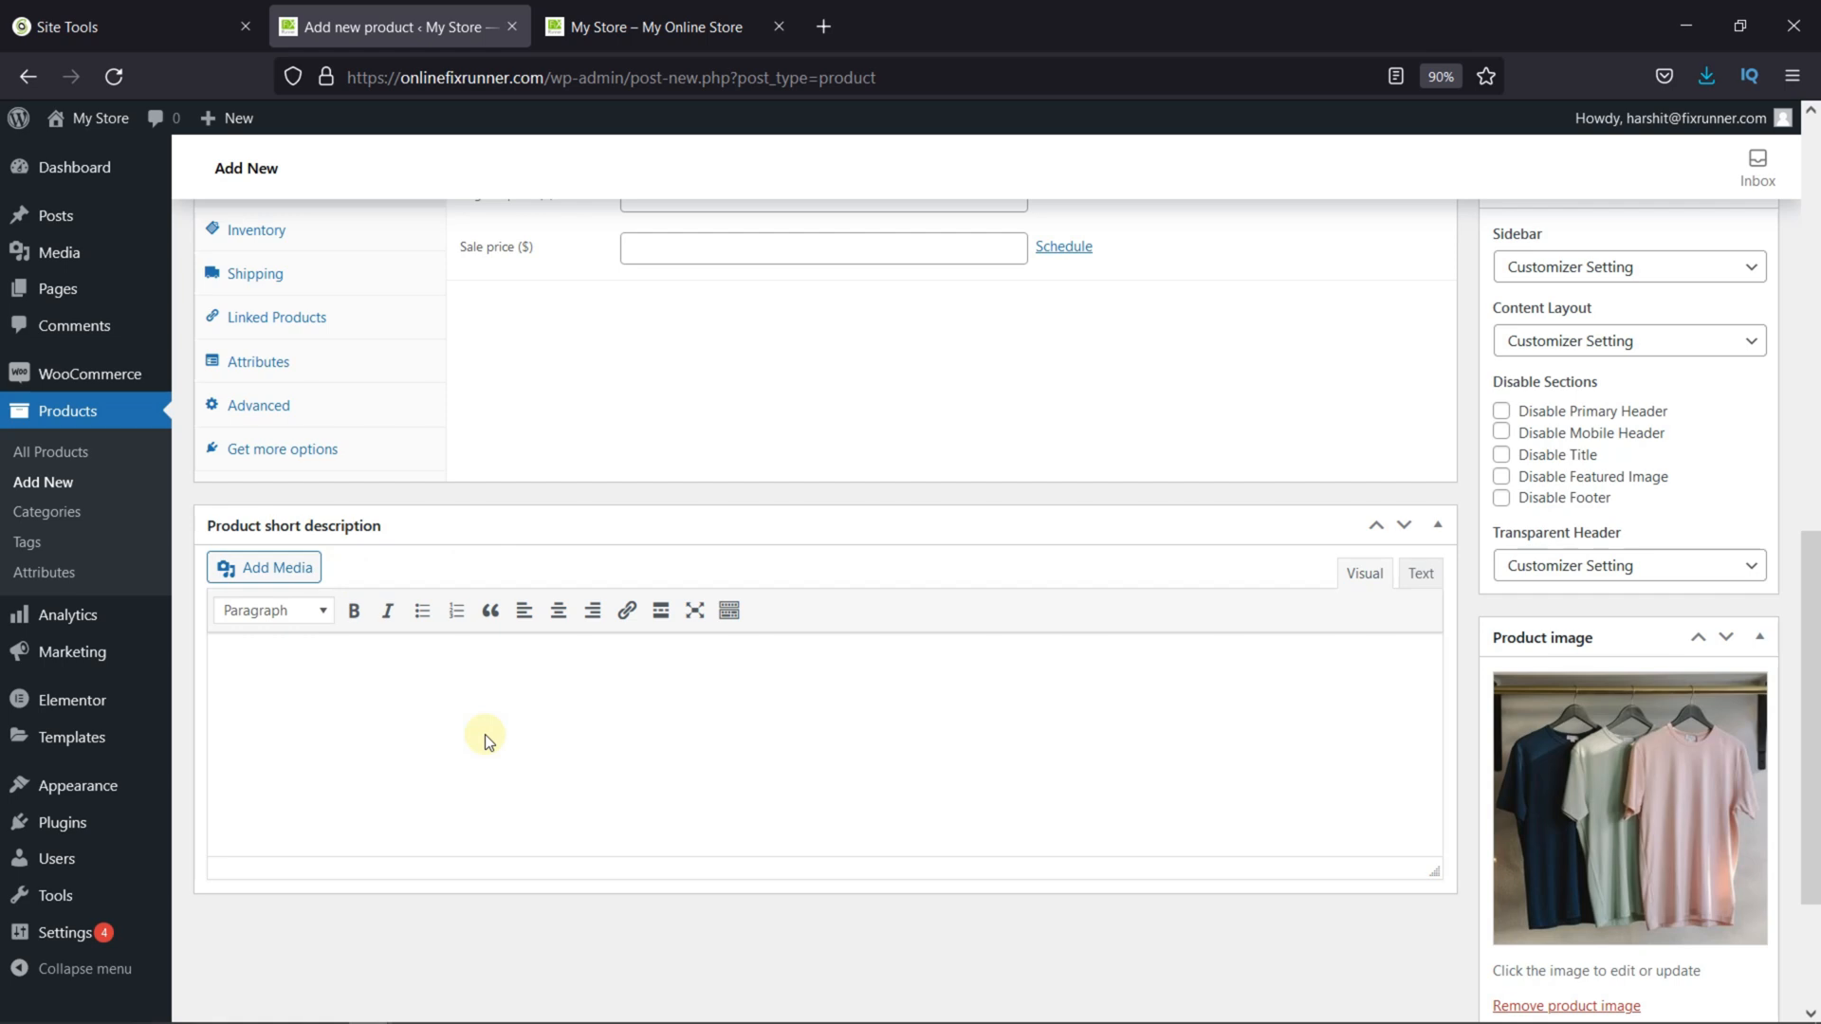
- Paste Lorem ipsum text into the product short description
{"action": "left_click", "coordinate": [445, 694]}
{"action": "type", "text": "Lorem ipsum dolor sit amet, consectetur adipiscing elit, sed do eiusmod tempor incididunt ut labore et dolore magna aliqua. Ut enim ad minim veniam, quis nostrud exercitation ullamco laboris nisi ut aliquip ex ea commodo consequat. Duis aute irure dolor in reprehenderit in voluptate velit esse cillum dolore eu fugiat nulla pariatur. Excepteur sint occaecat cupidatat non proident, sunt in culpa qui officia deserunt mollit anim id est laborum."}
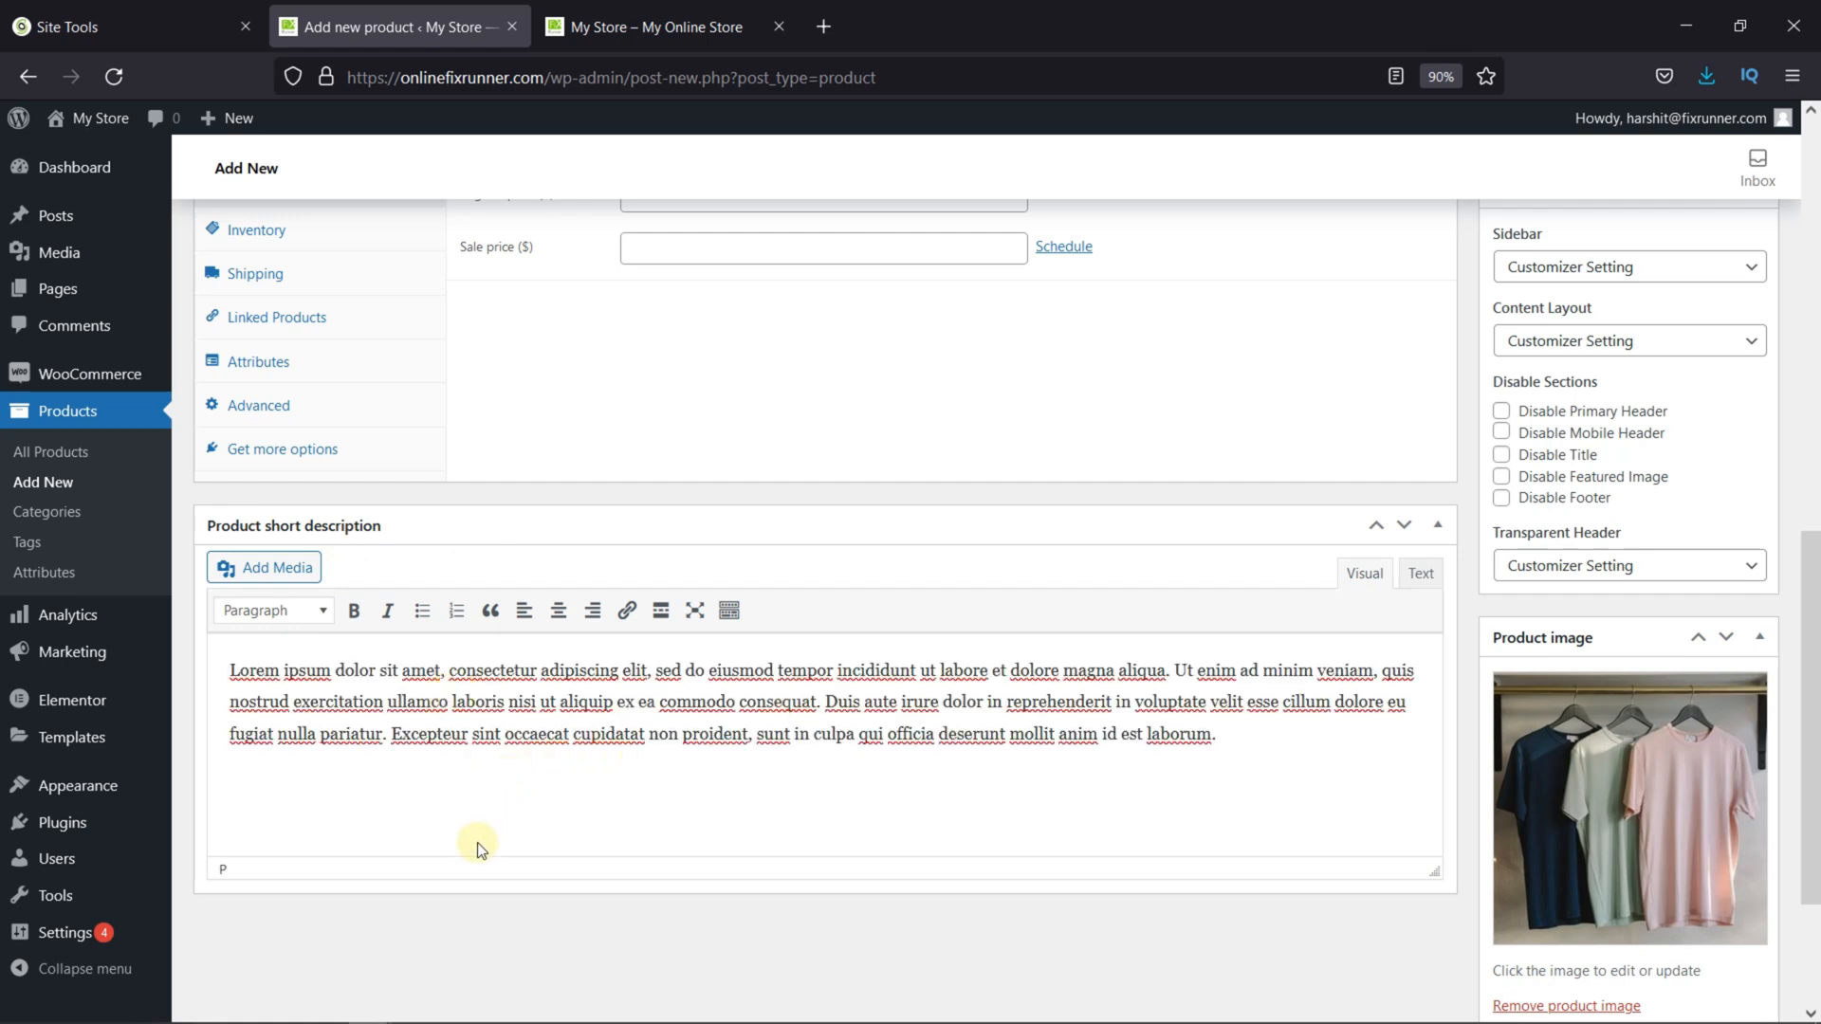
{"action": "scroll", "coordinate": [476, 842], "scroll_direction": "up", "scroll_amount": 6}
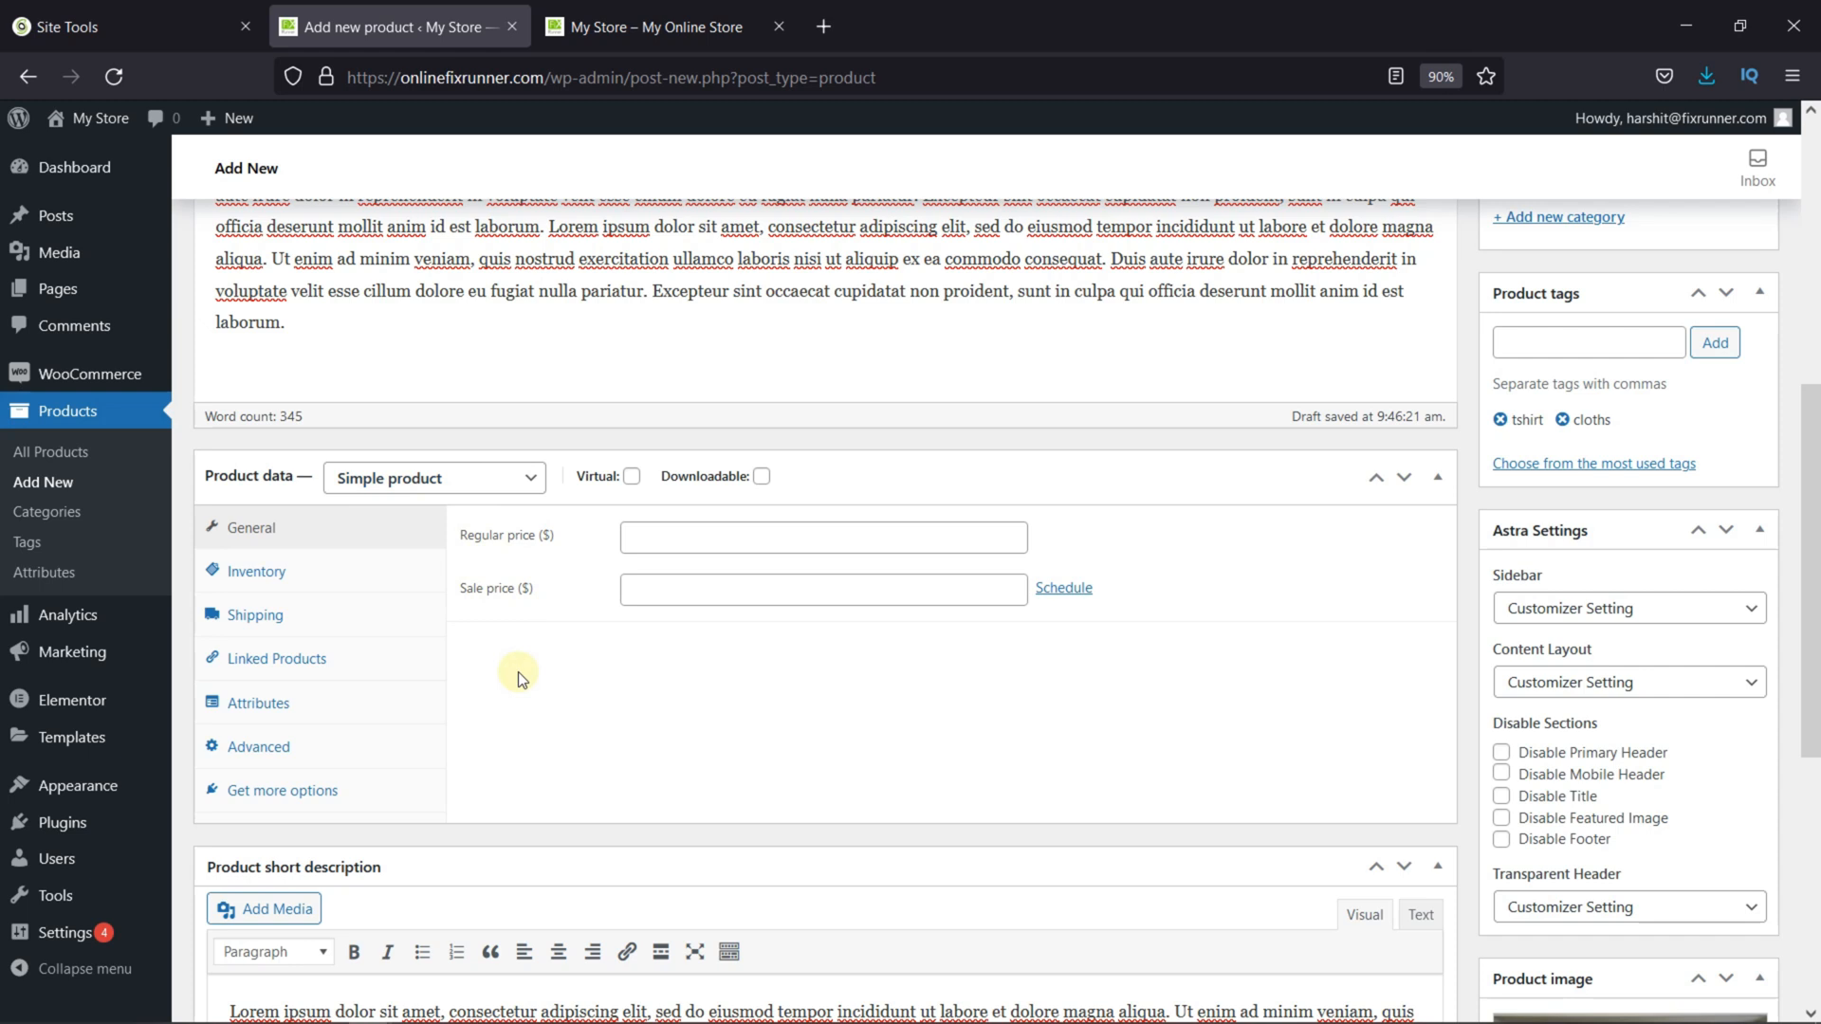
- Make the T-Shirt a Variable product and add the Colour attribute to it
{"action": "left_click", "coordinate": [515, 497]}
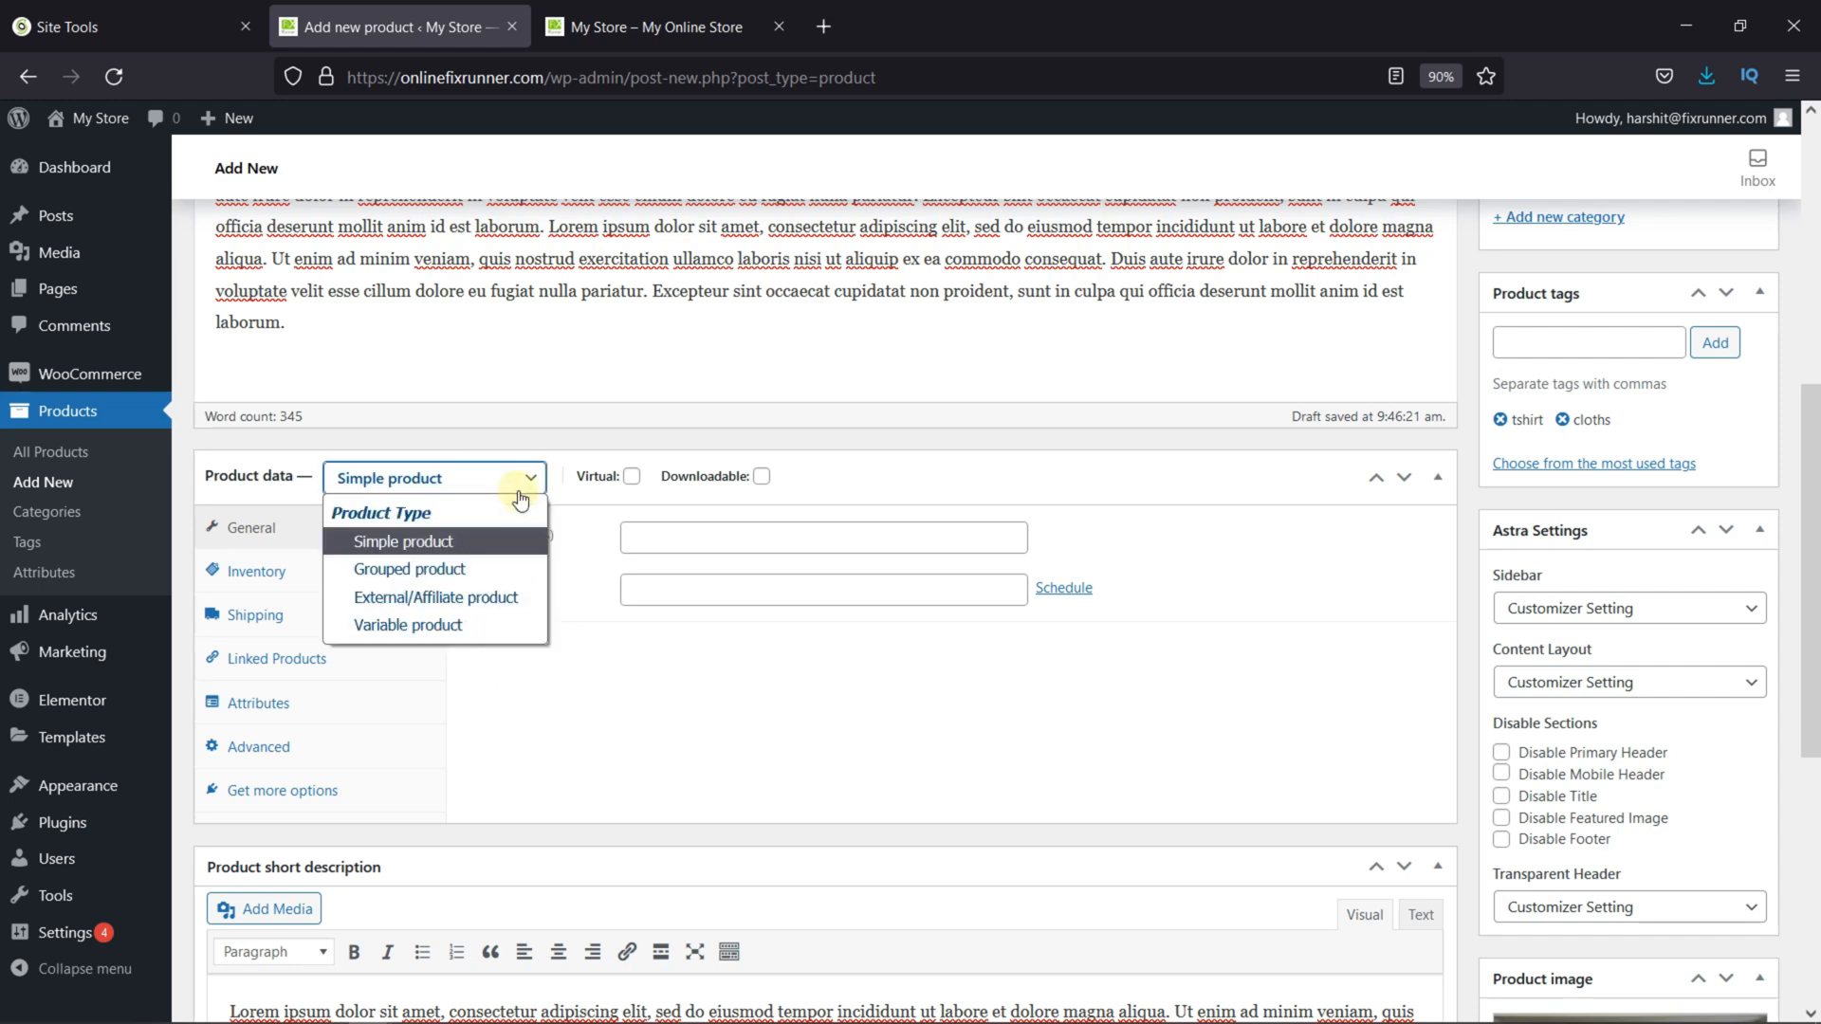
{"action": "left_click", "coordinate": [415, 629]}
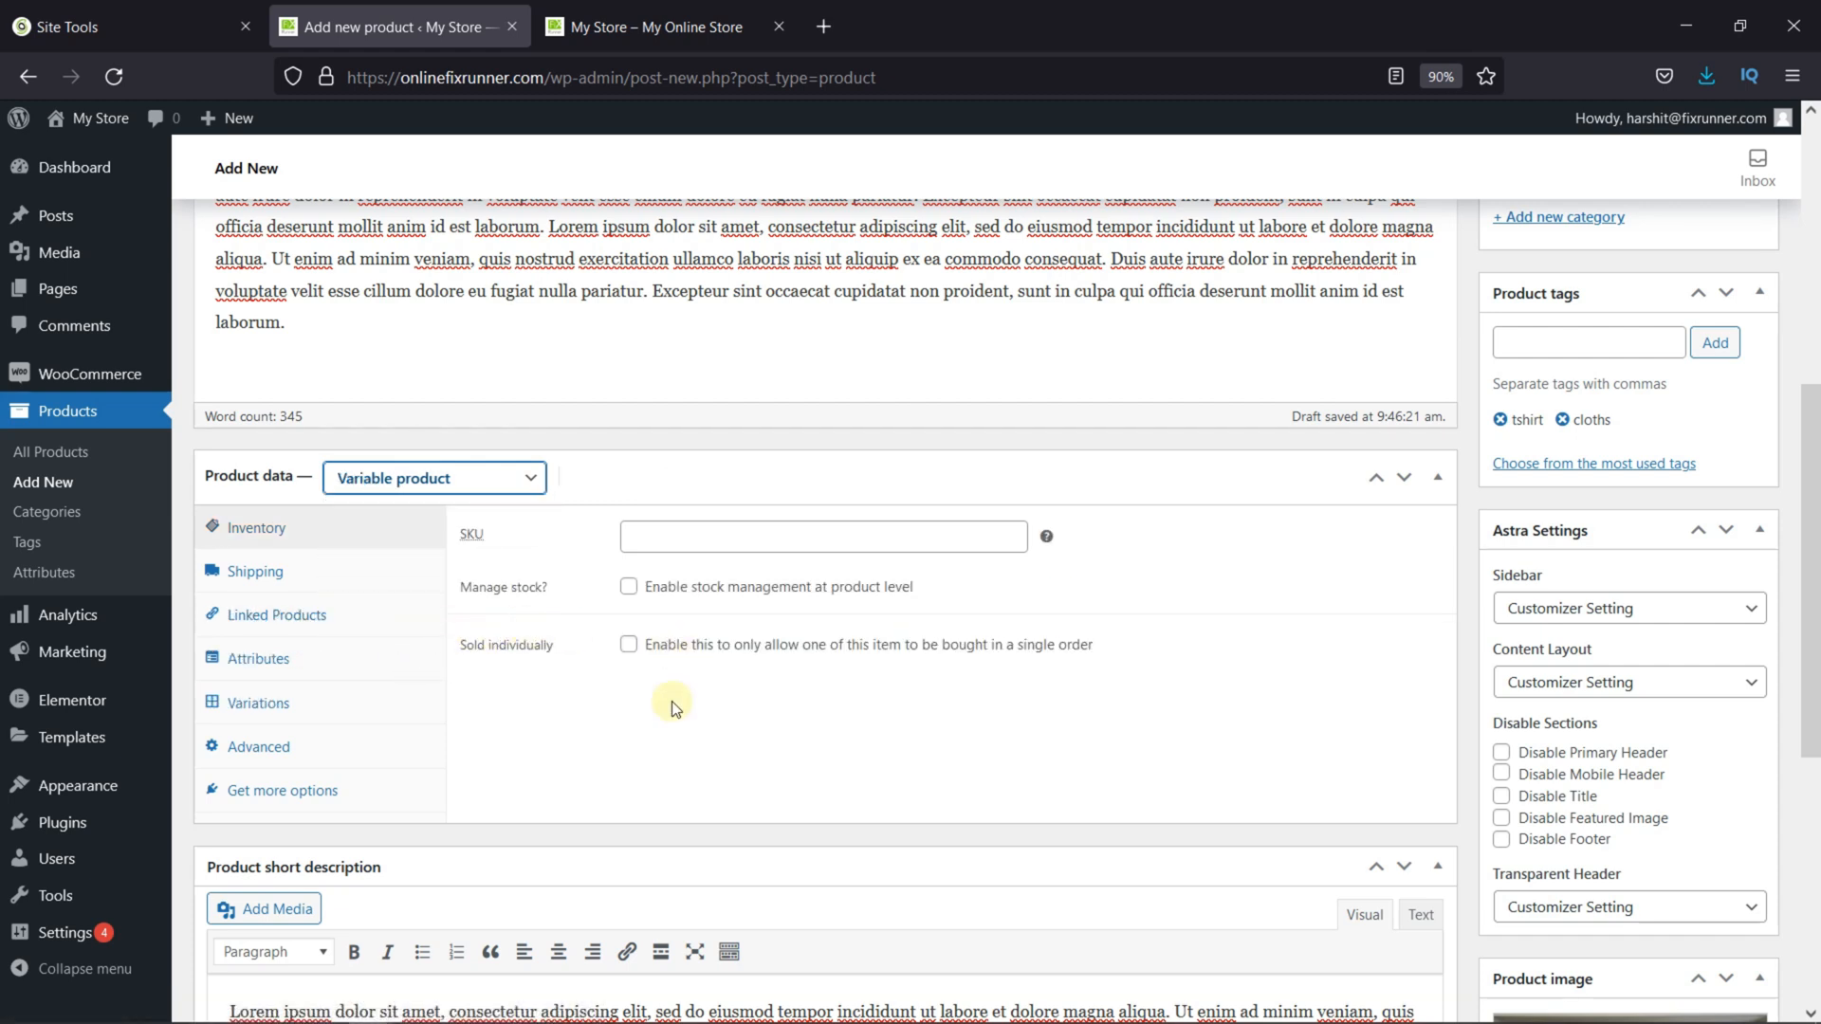
{"action": "left_click", "coordinate": [265, 664]}
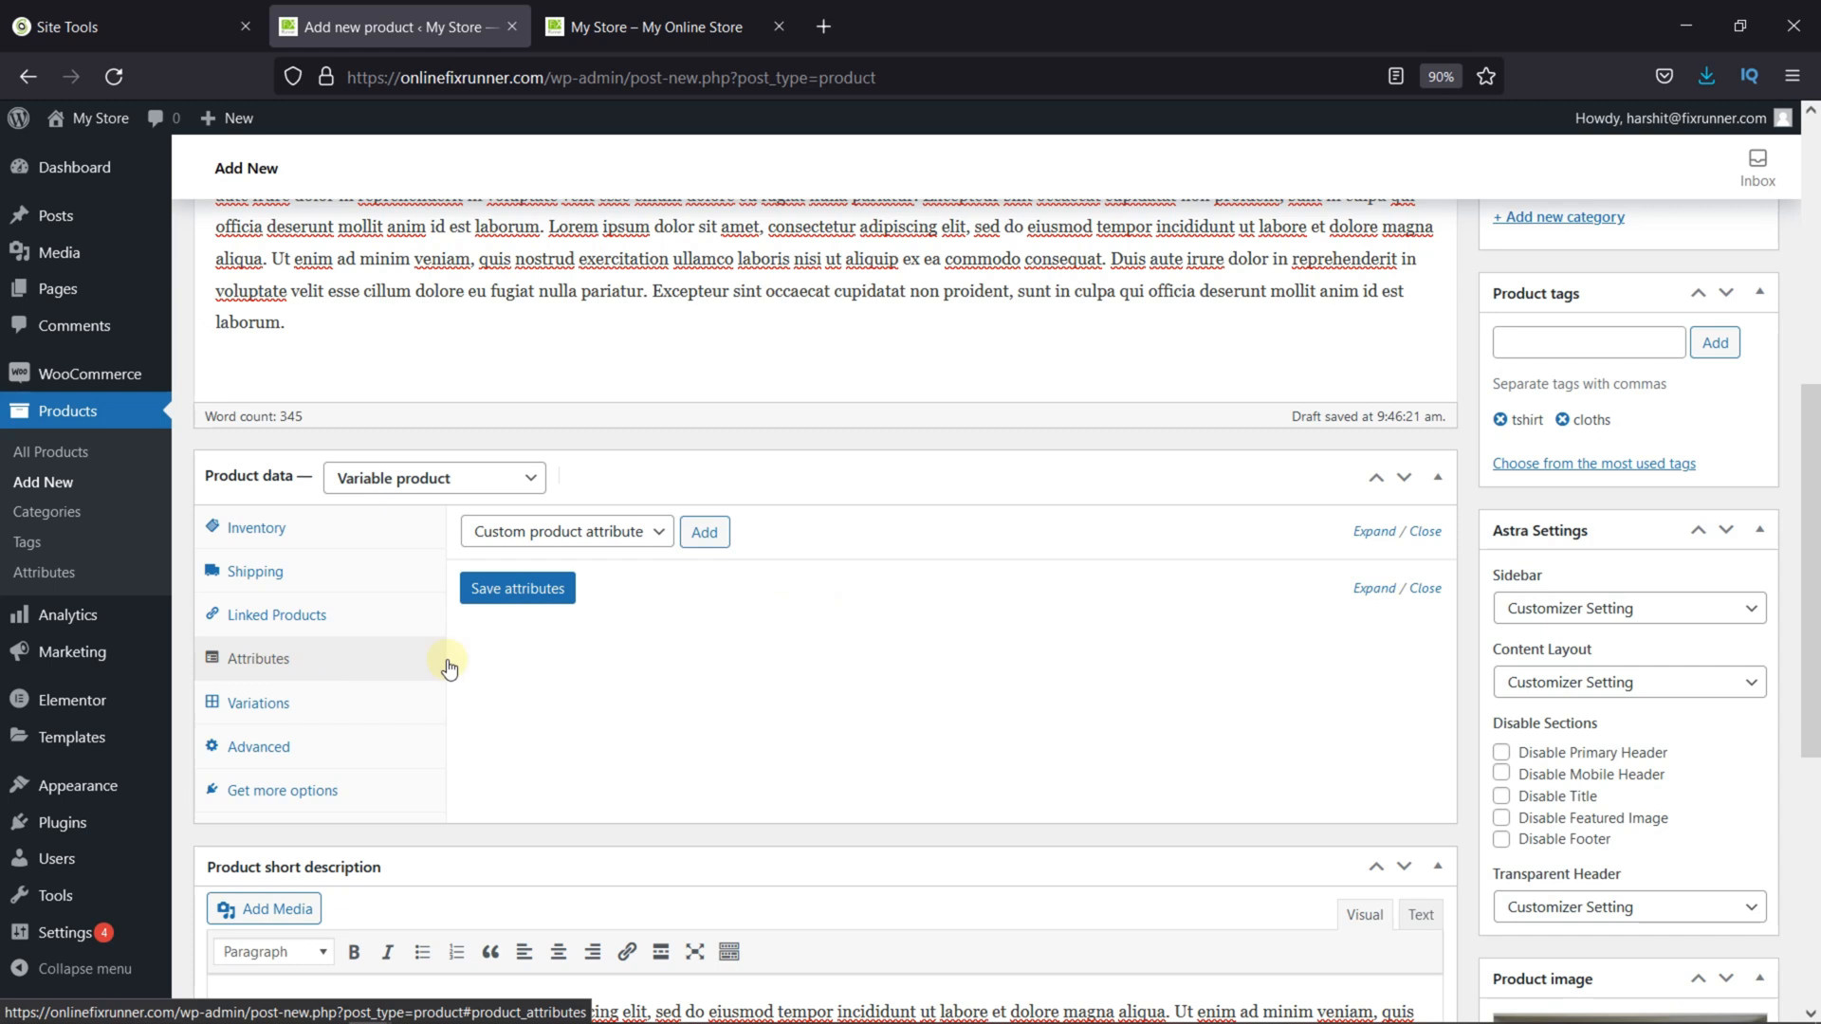
{"action": "left_click", "coordinate": [659, 534]}
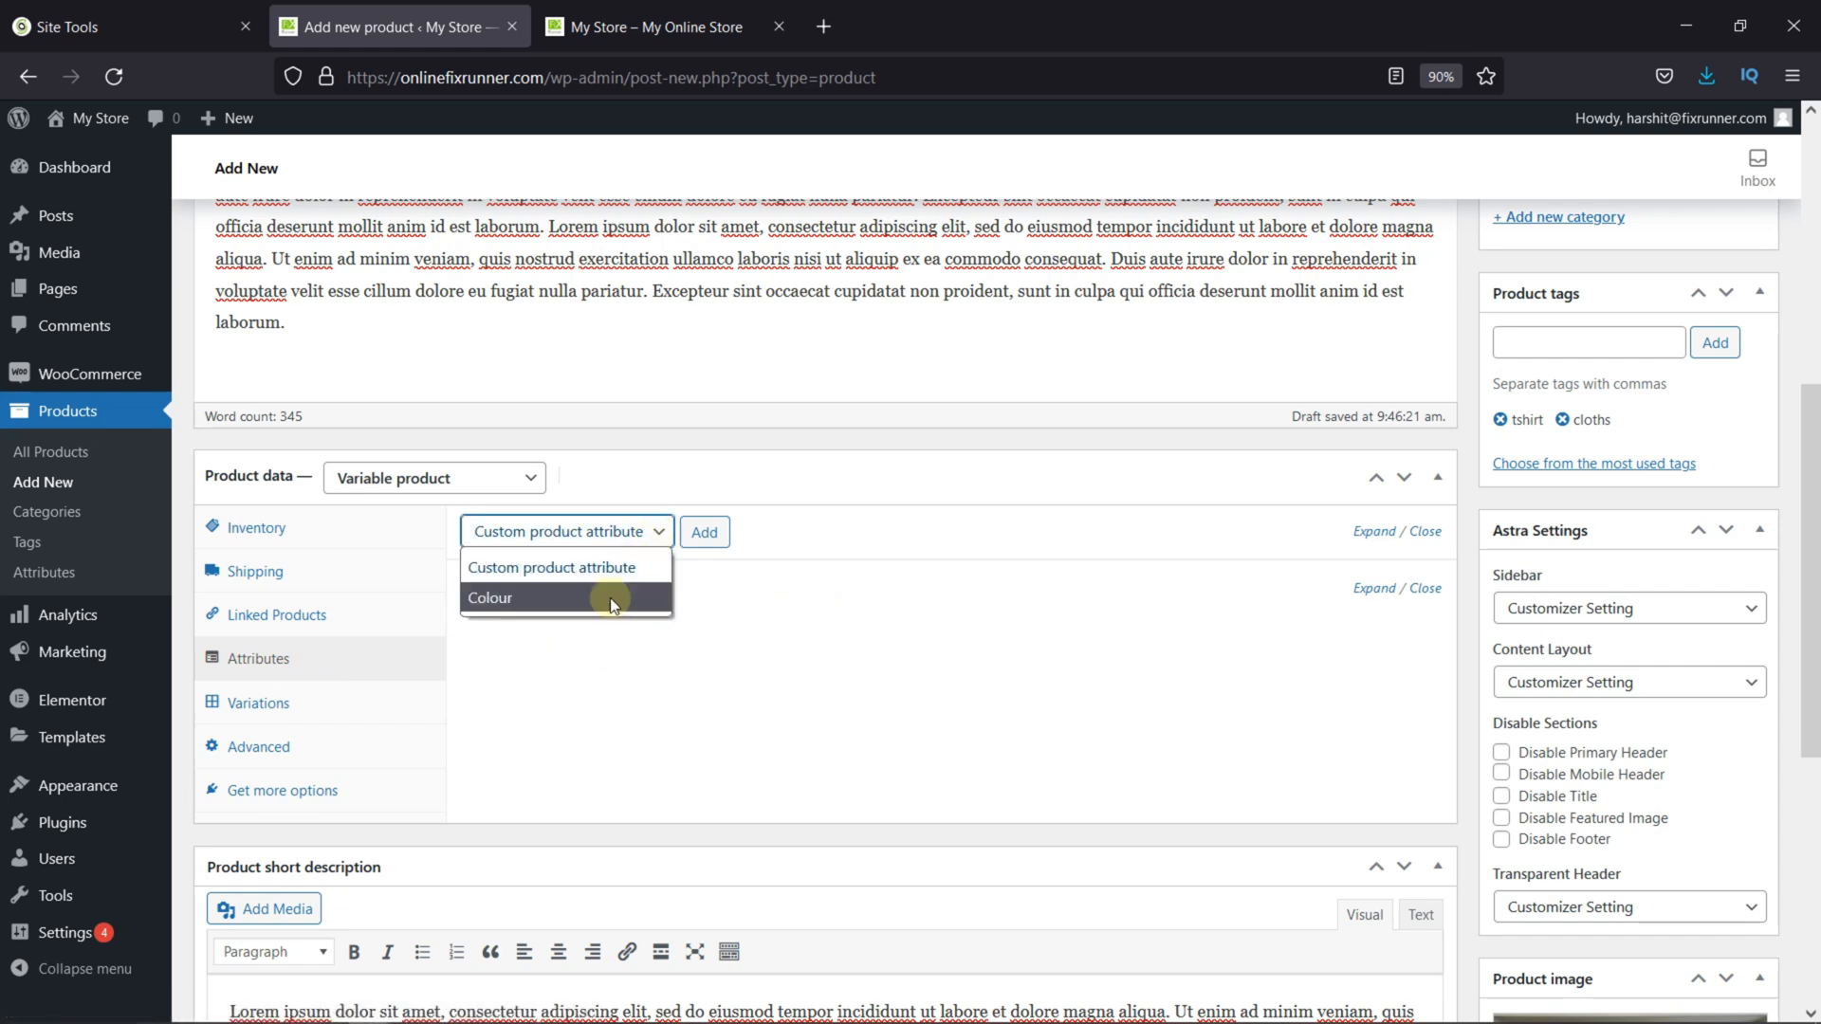
{"action": "left_click", "coordinate": [558, 599]}
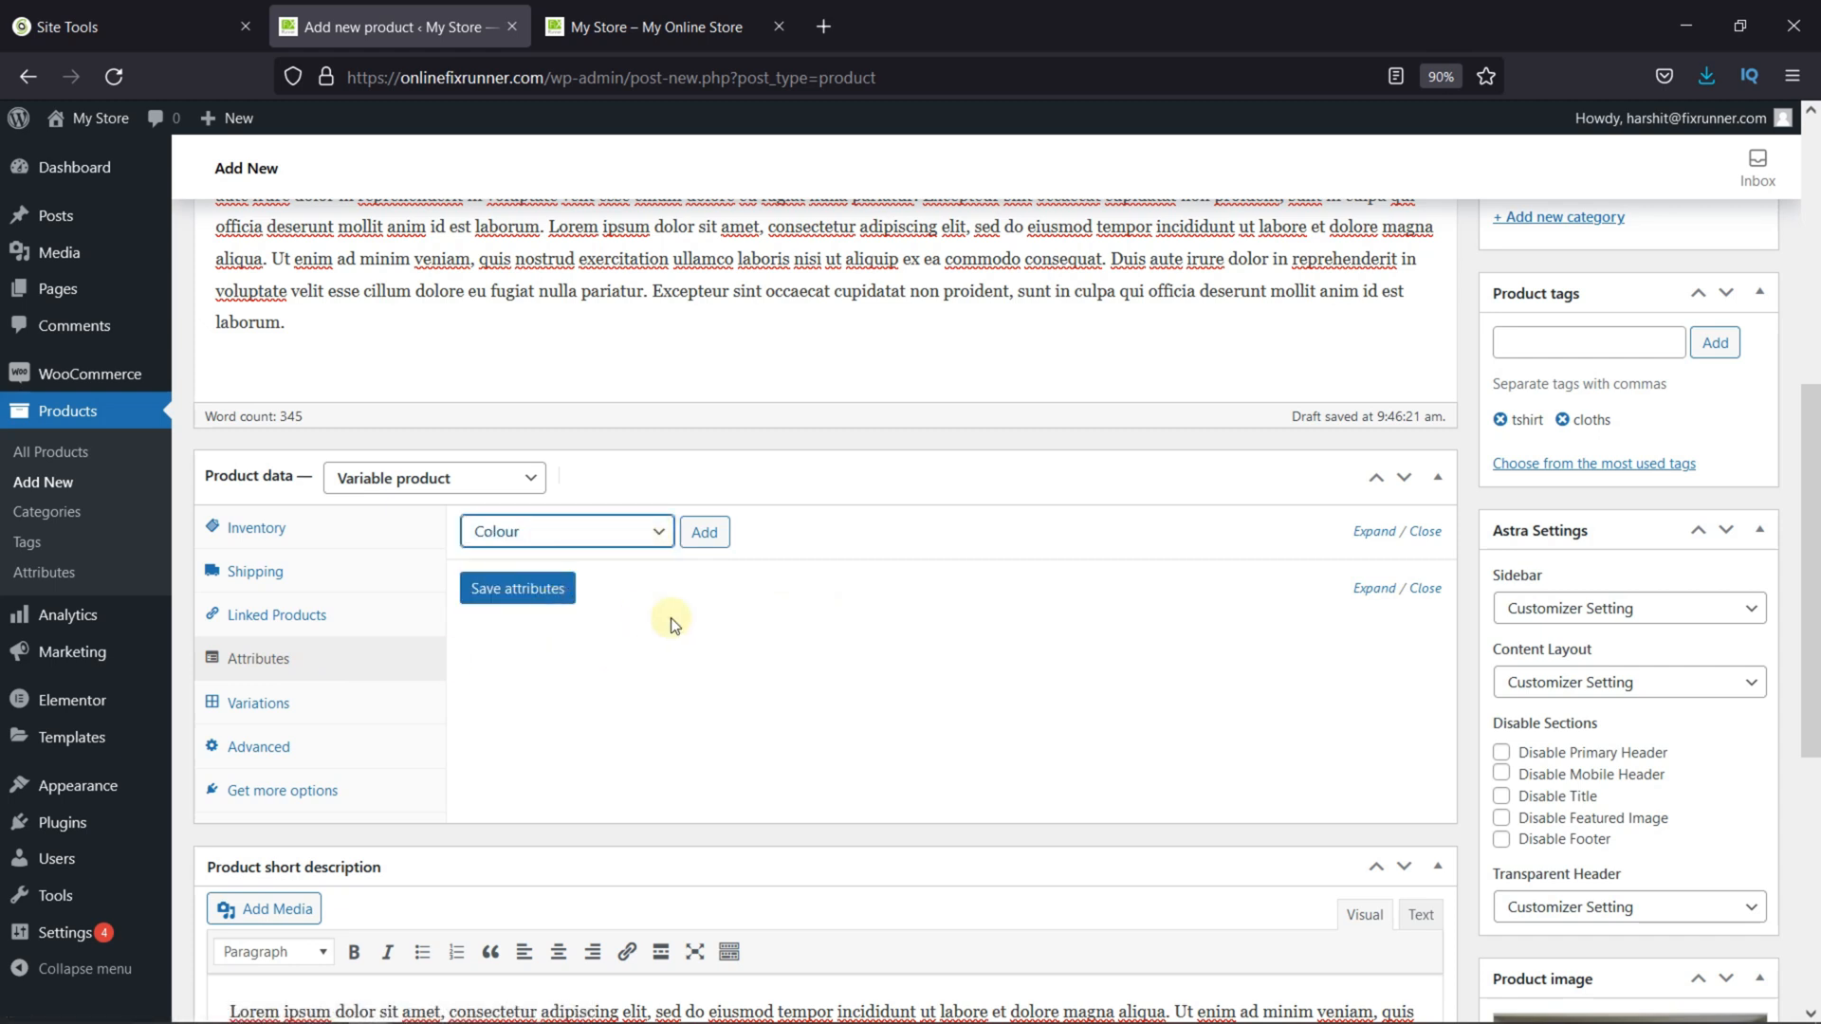
{"action": "left_click", "coordinate": [717, 538]}
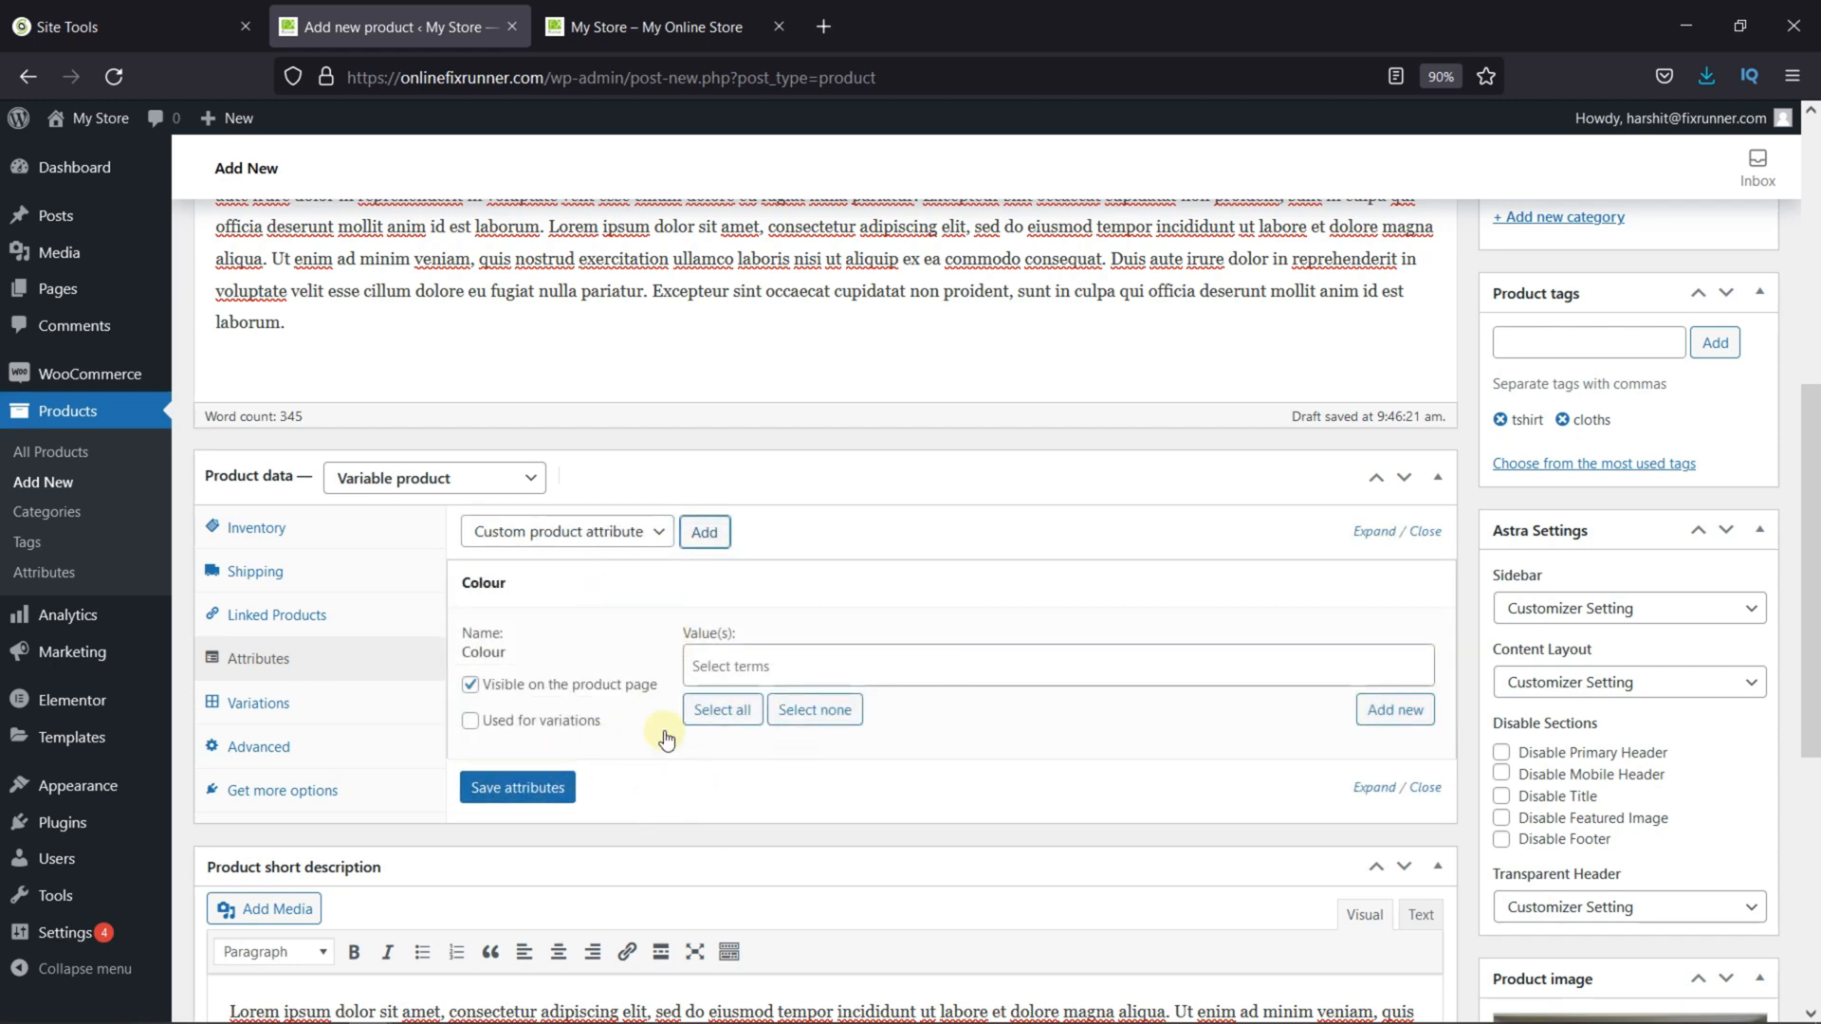
- Select all Colour terms, mark the attribute Used for variations, and save attributes
{"action": "left_click", "coordinate": [744, 669]}
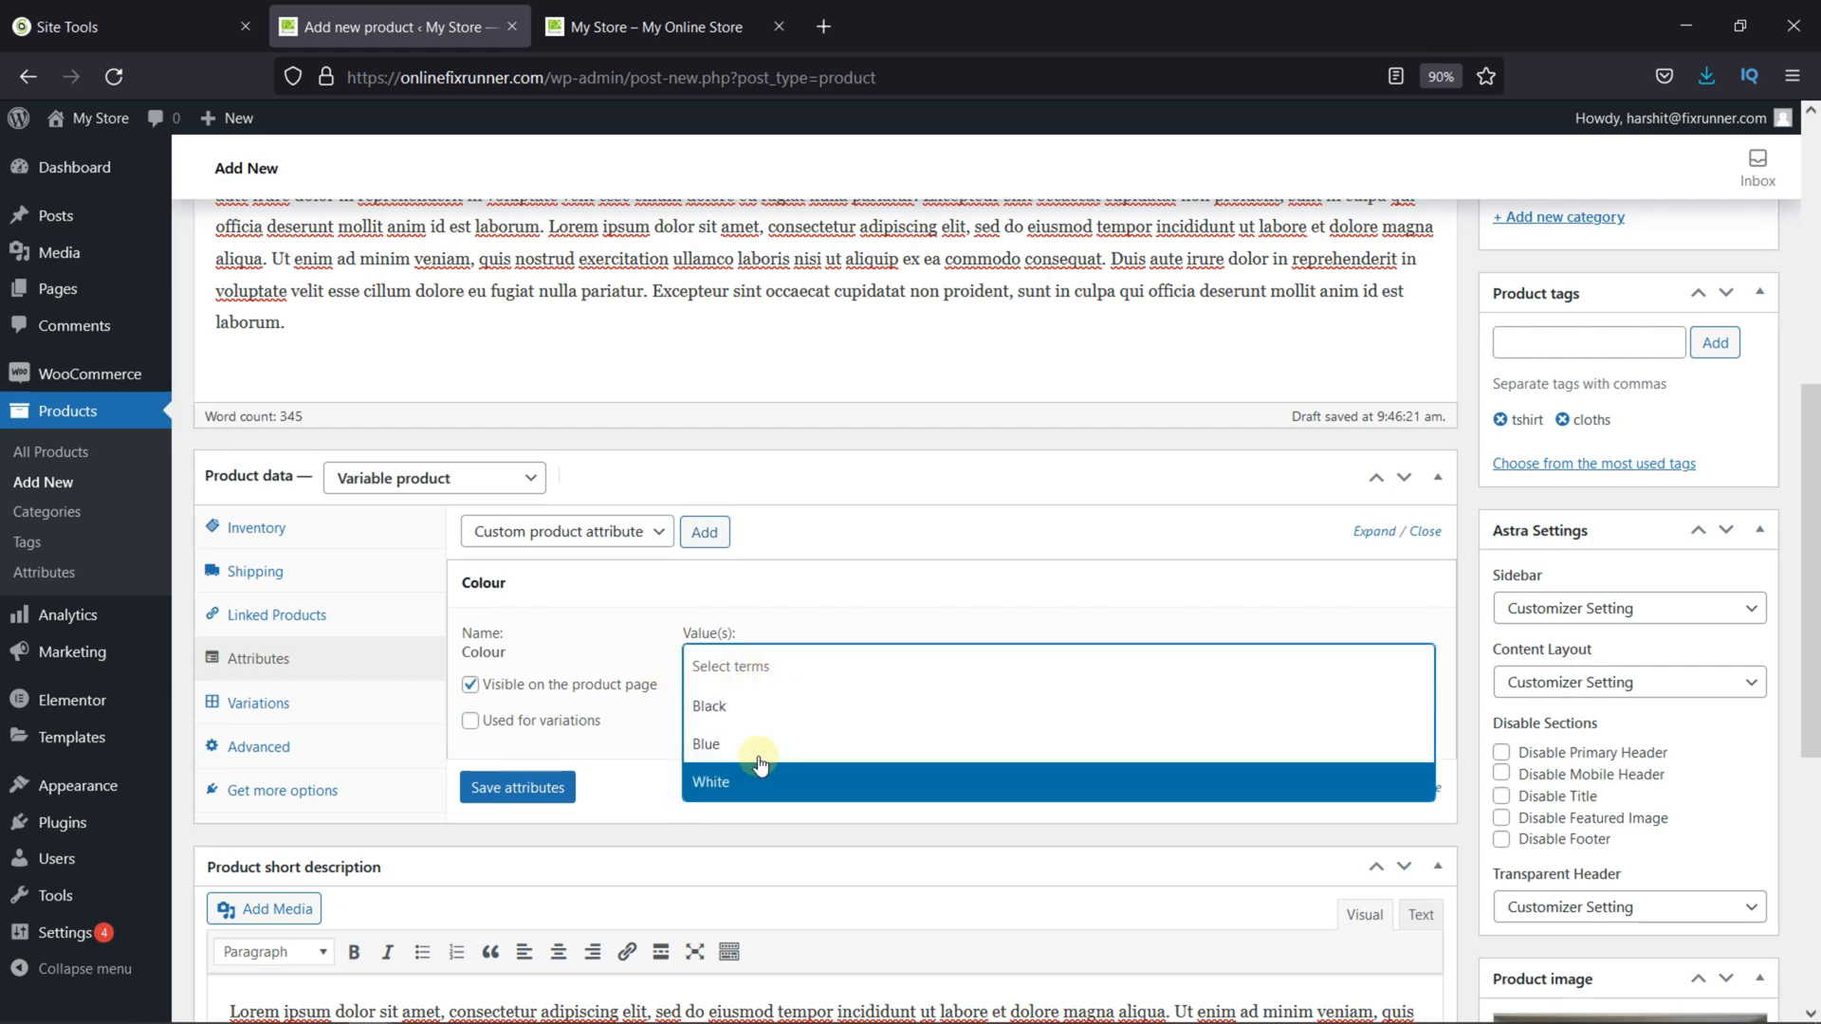
{"action": "left_click", "coordinate": [679, 740]}
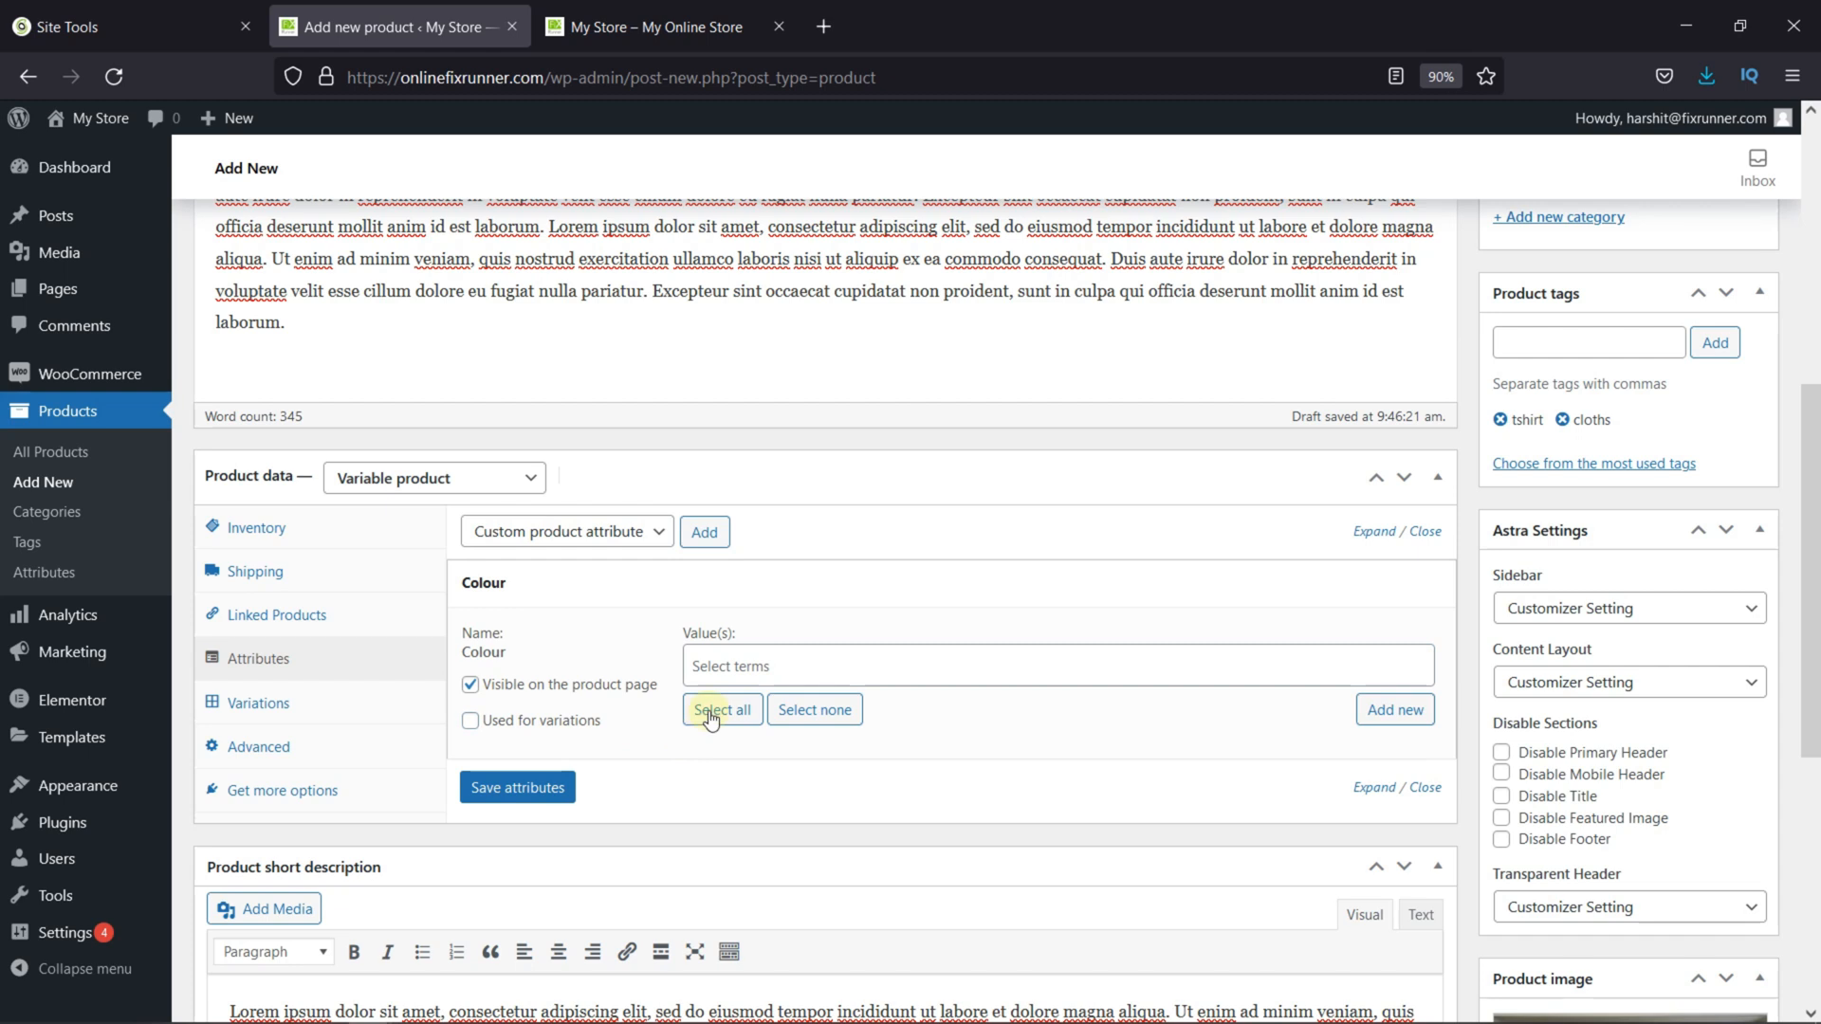
{"action": "left_click", "coordinate": [713, 716]}
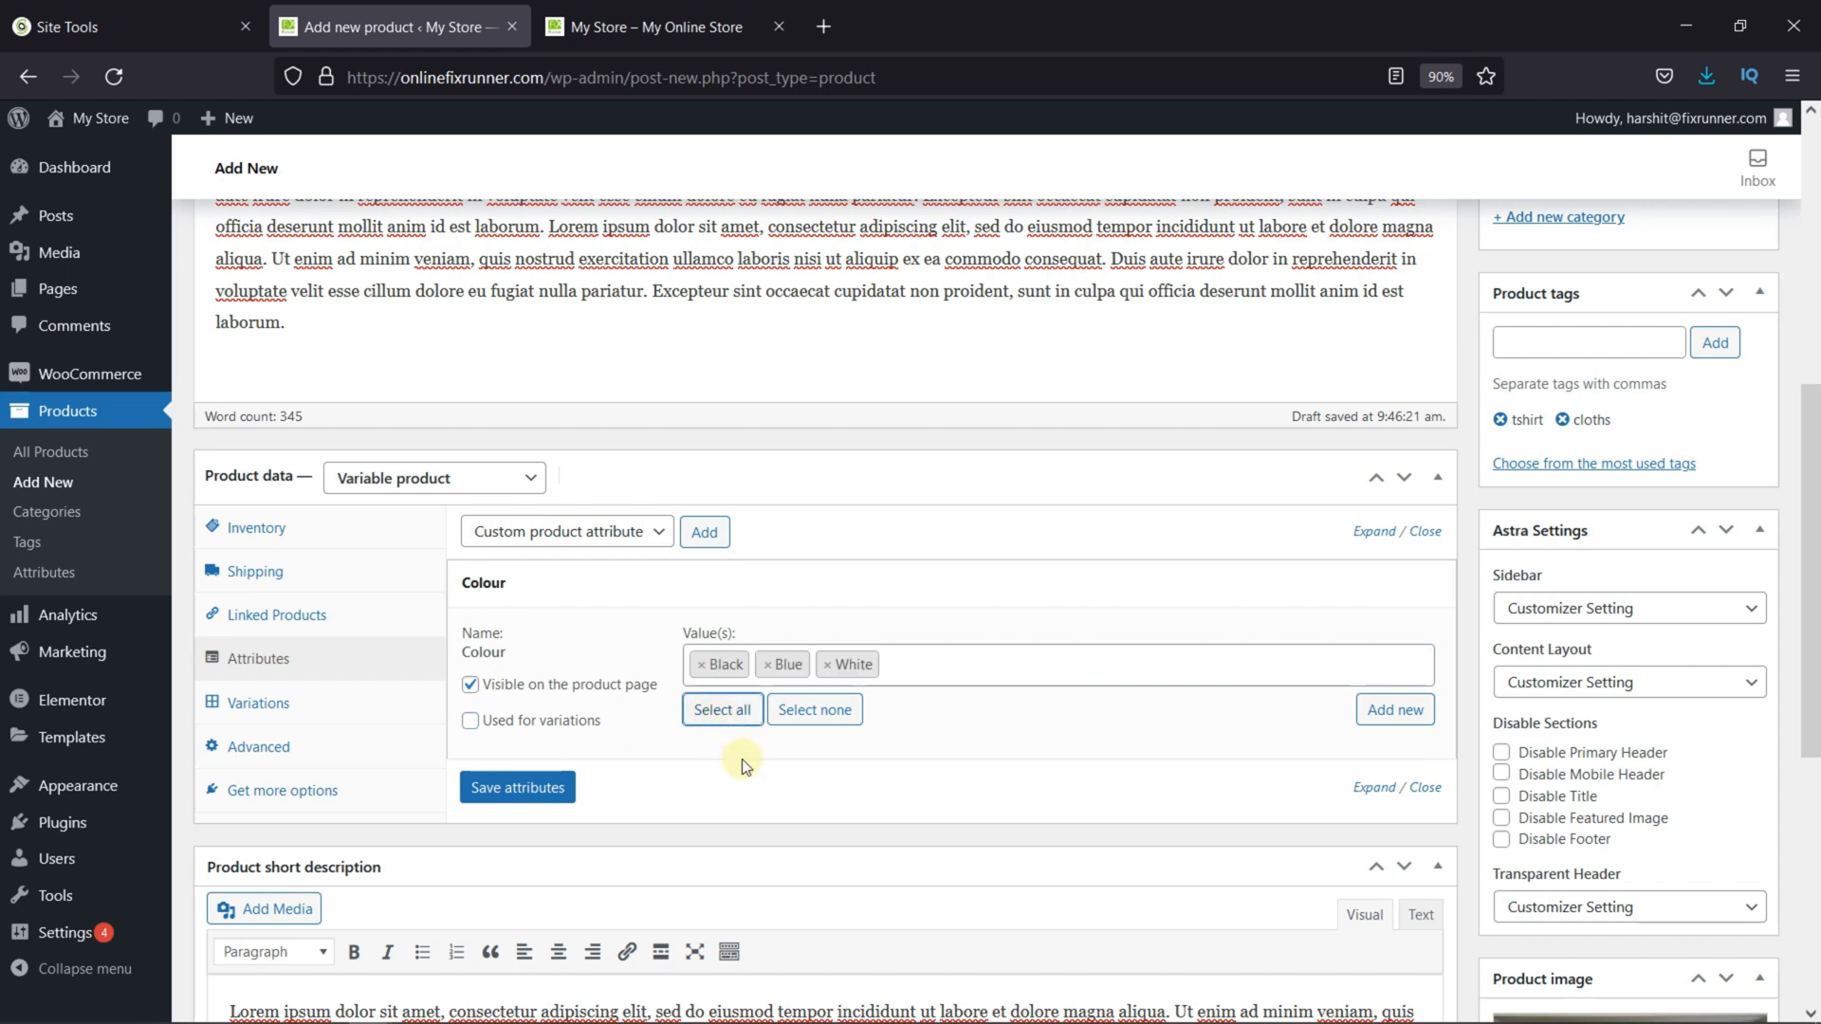
{"action": "left_click", "coordinate": [506, 724]}
{"action": "left_click", "coordinate": [508, 789]}
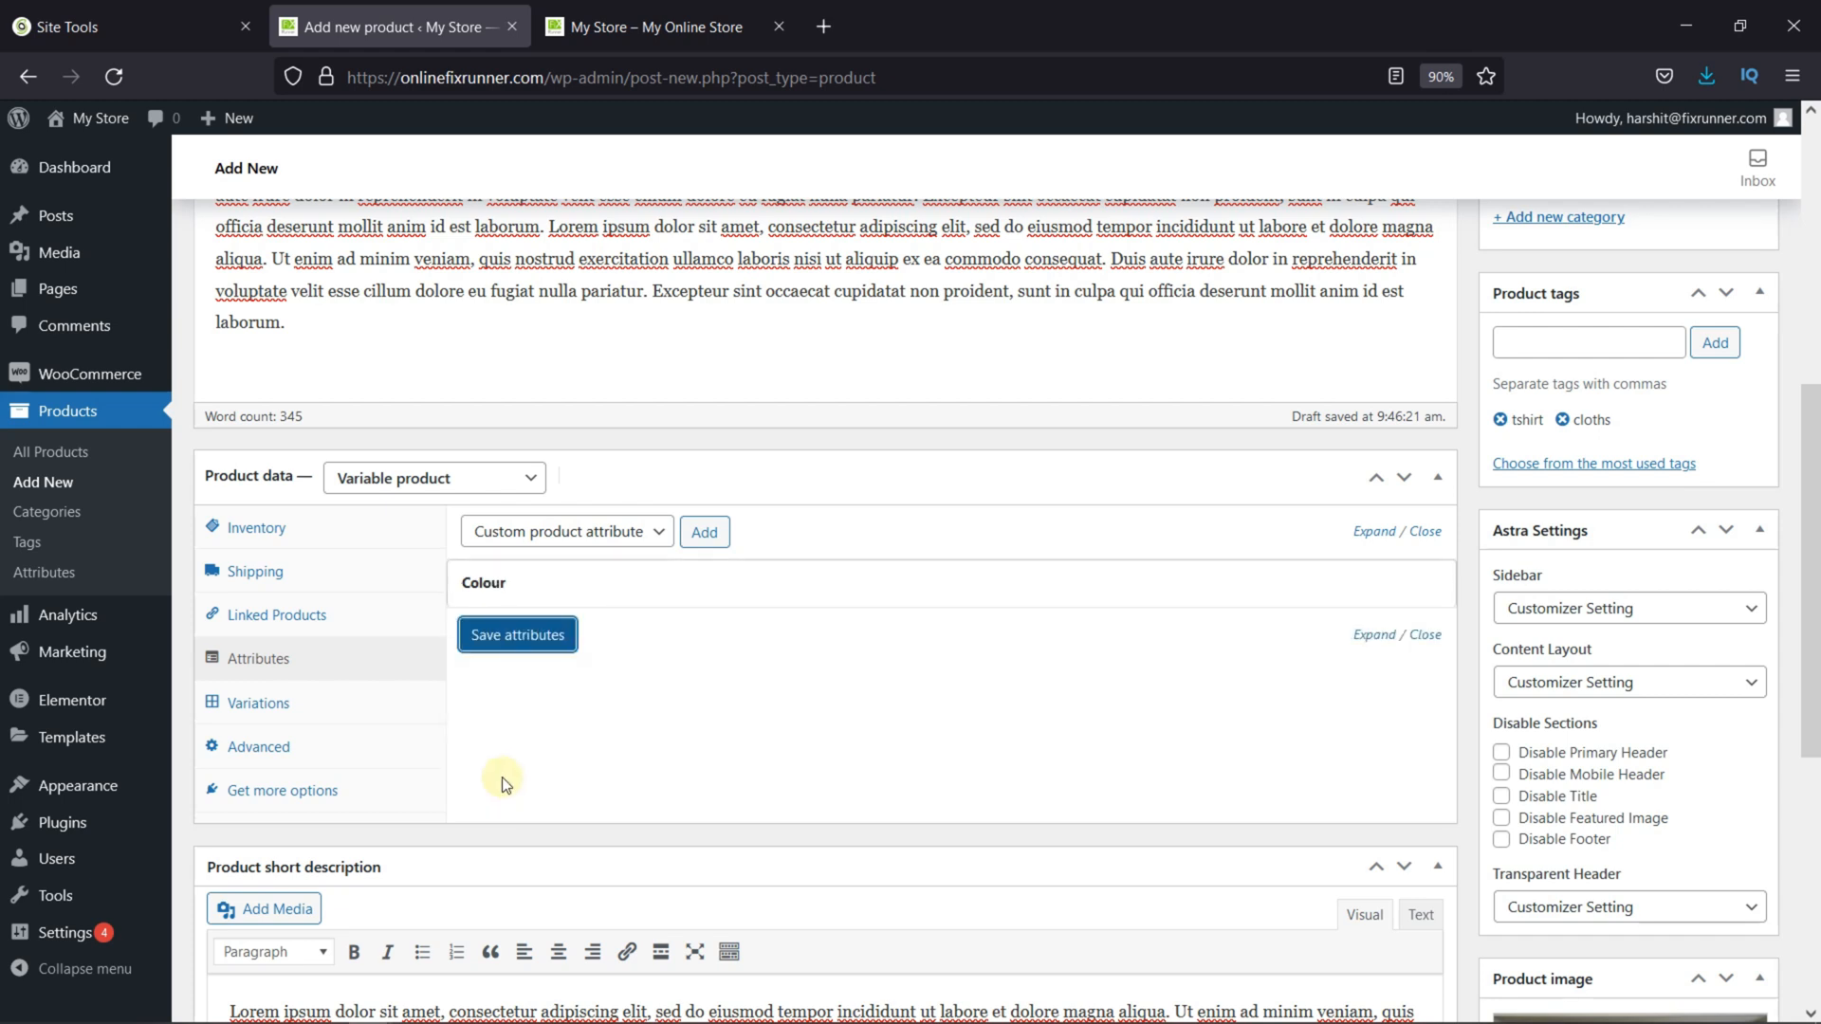
- Create variations from all attributes, generating Black, Blue and White variations
{"action": "left_click", "coordinate": [277, 702]}
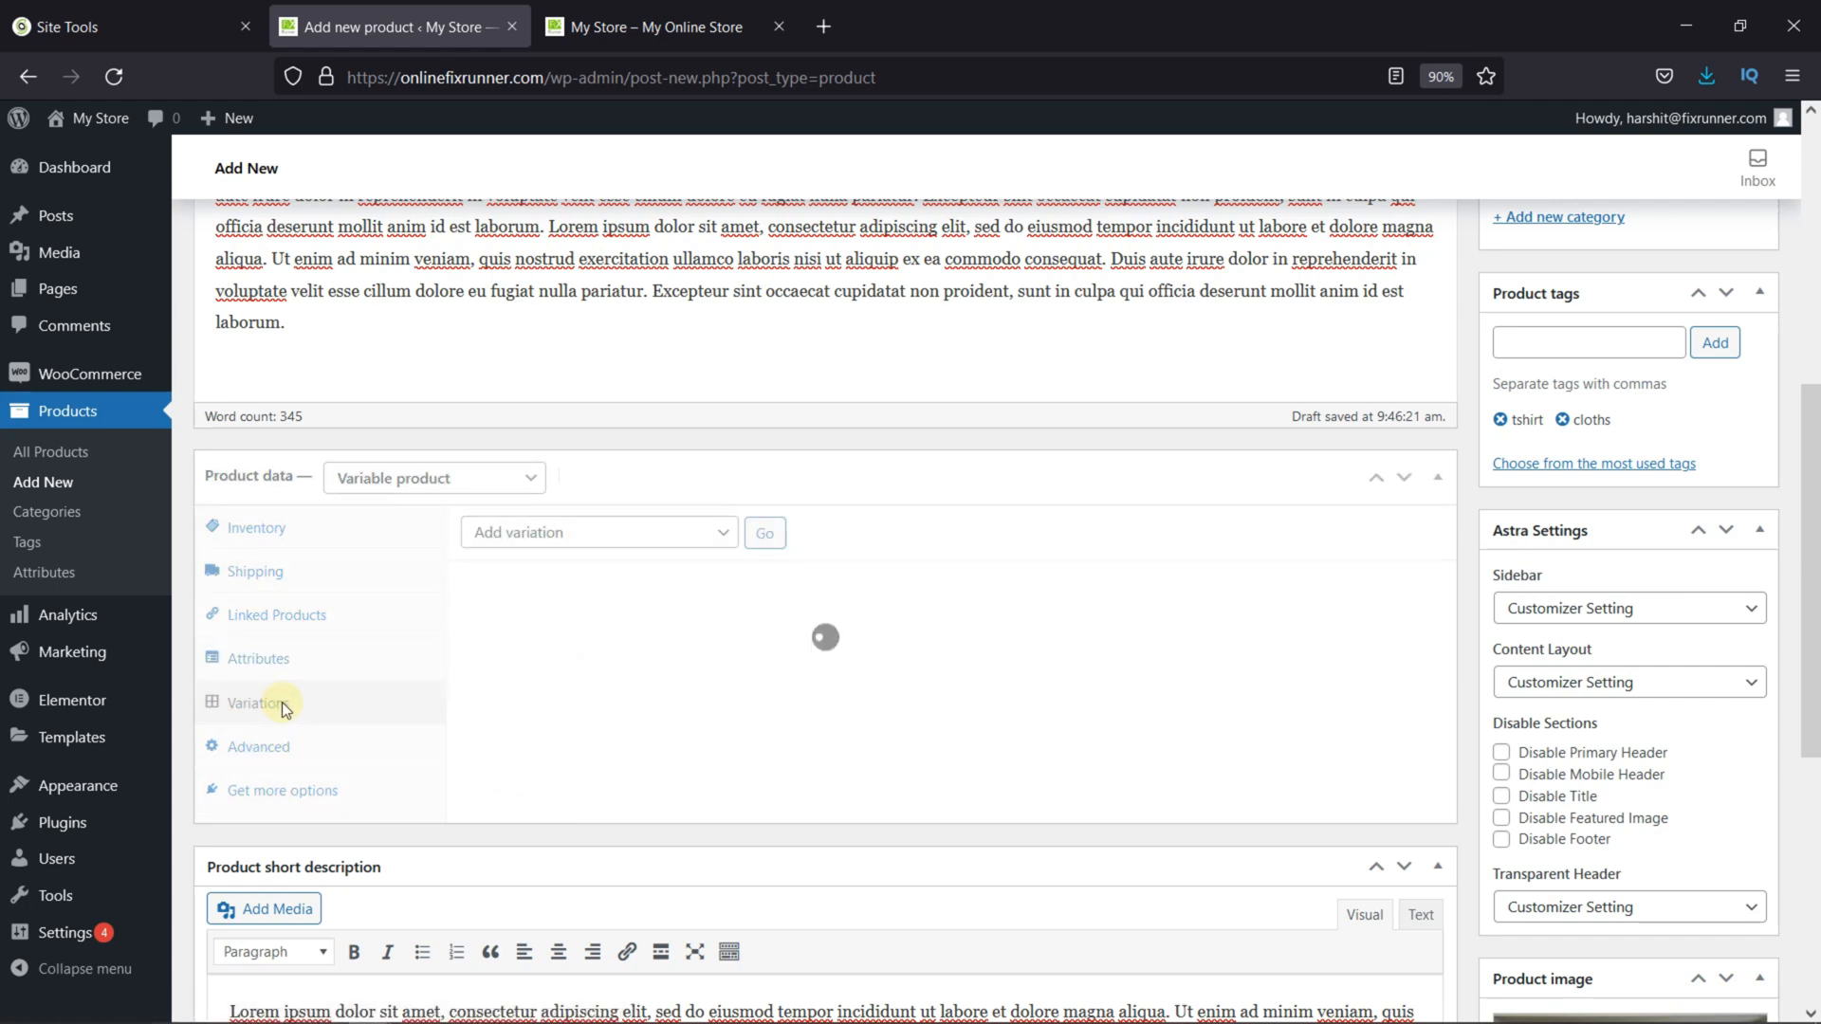
{"action": "left_click", "coordinate": [719, 549]}
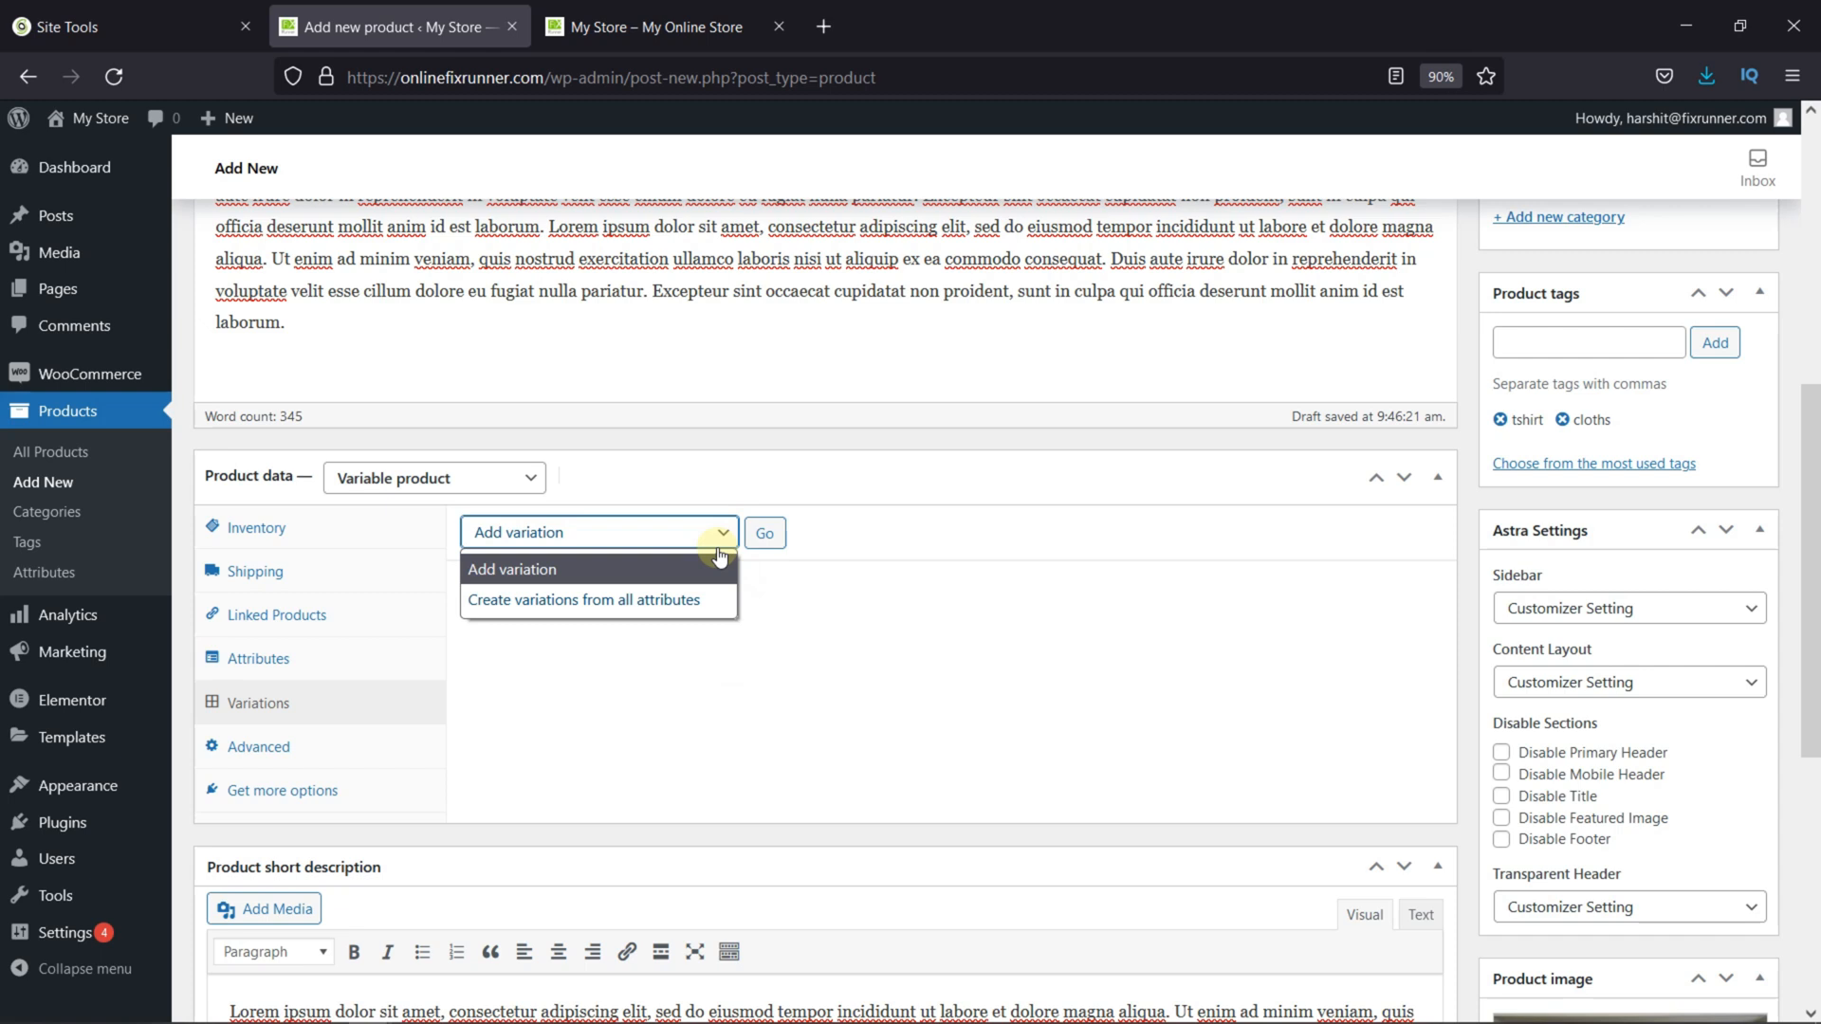
{"action": "left_click", "coordinate": [680, 603]}
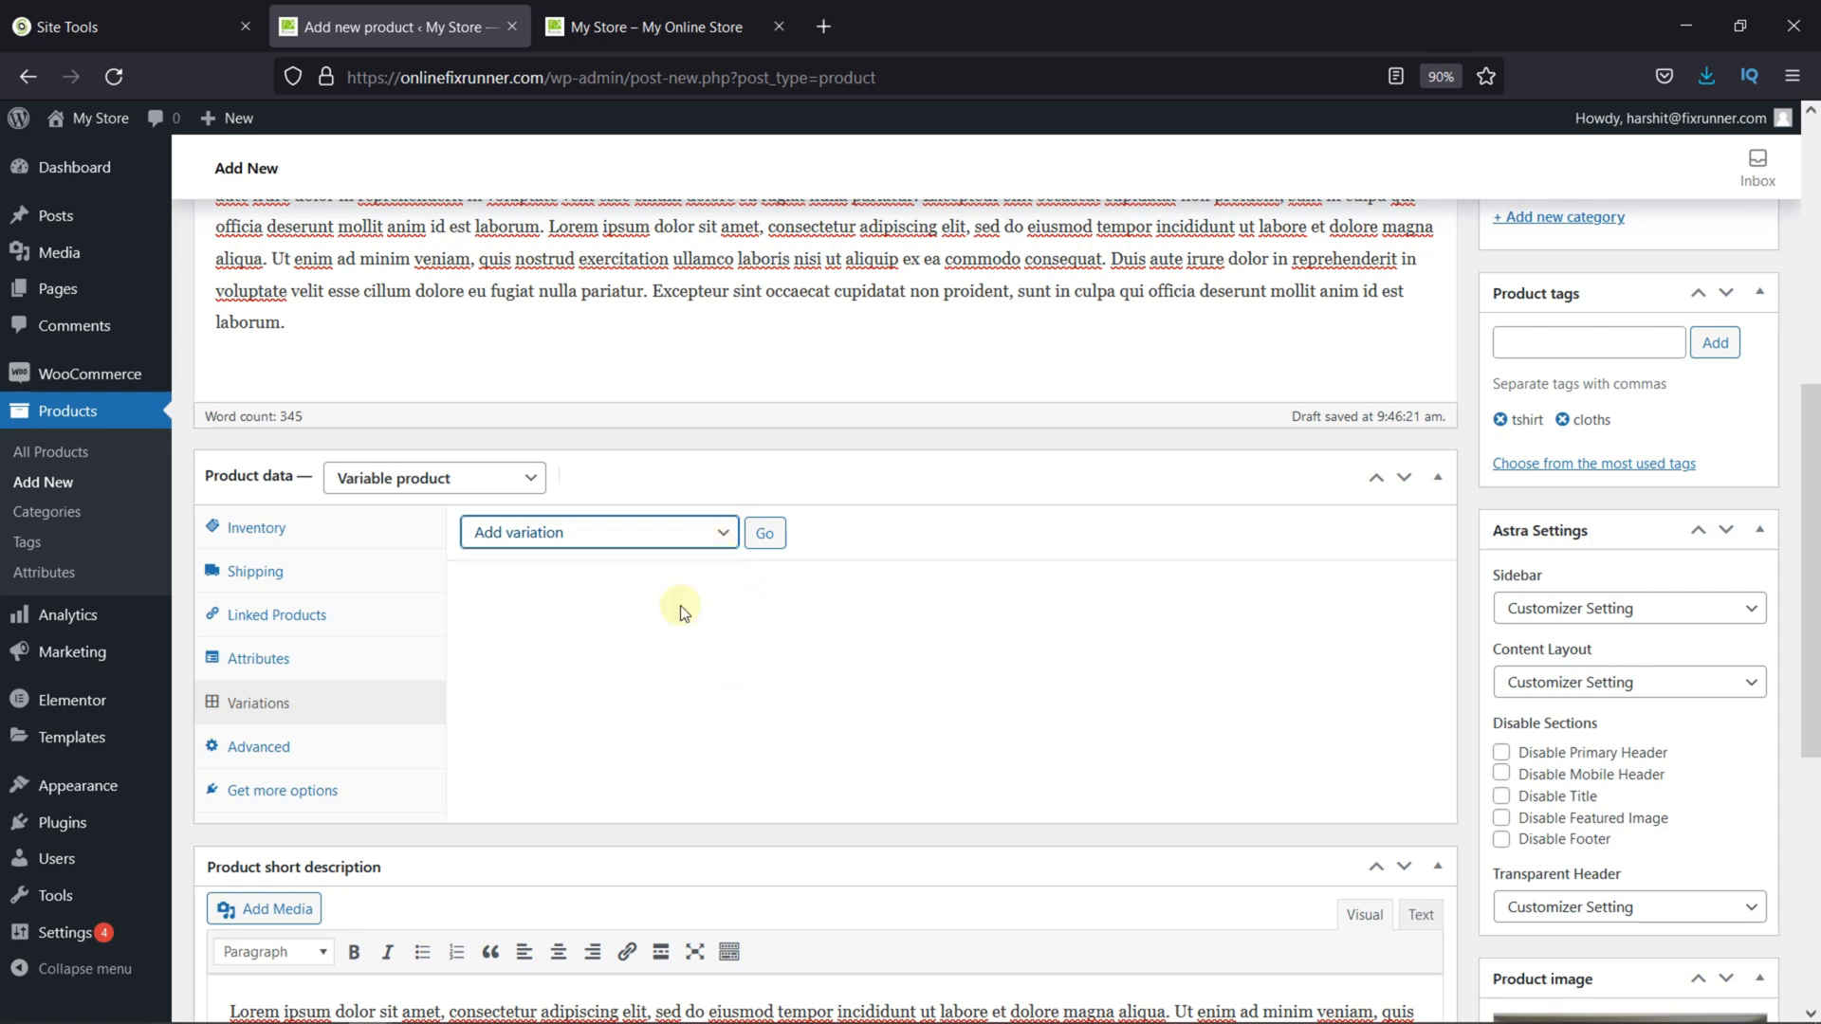
{"action": "left_click", "coordinate": [772, 554]}
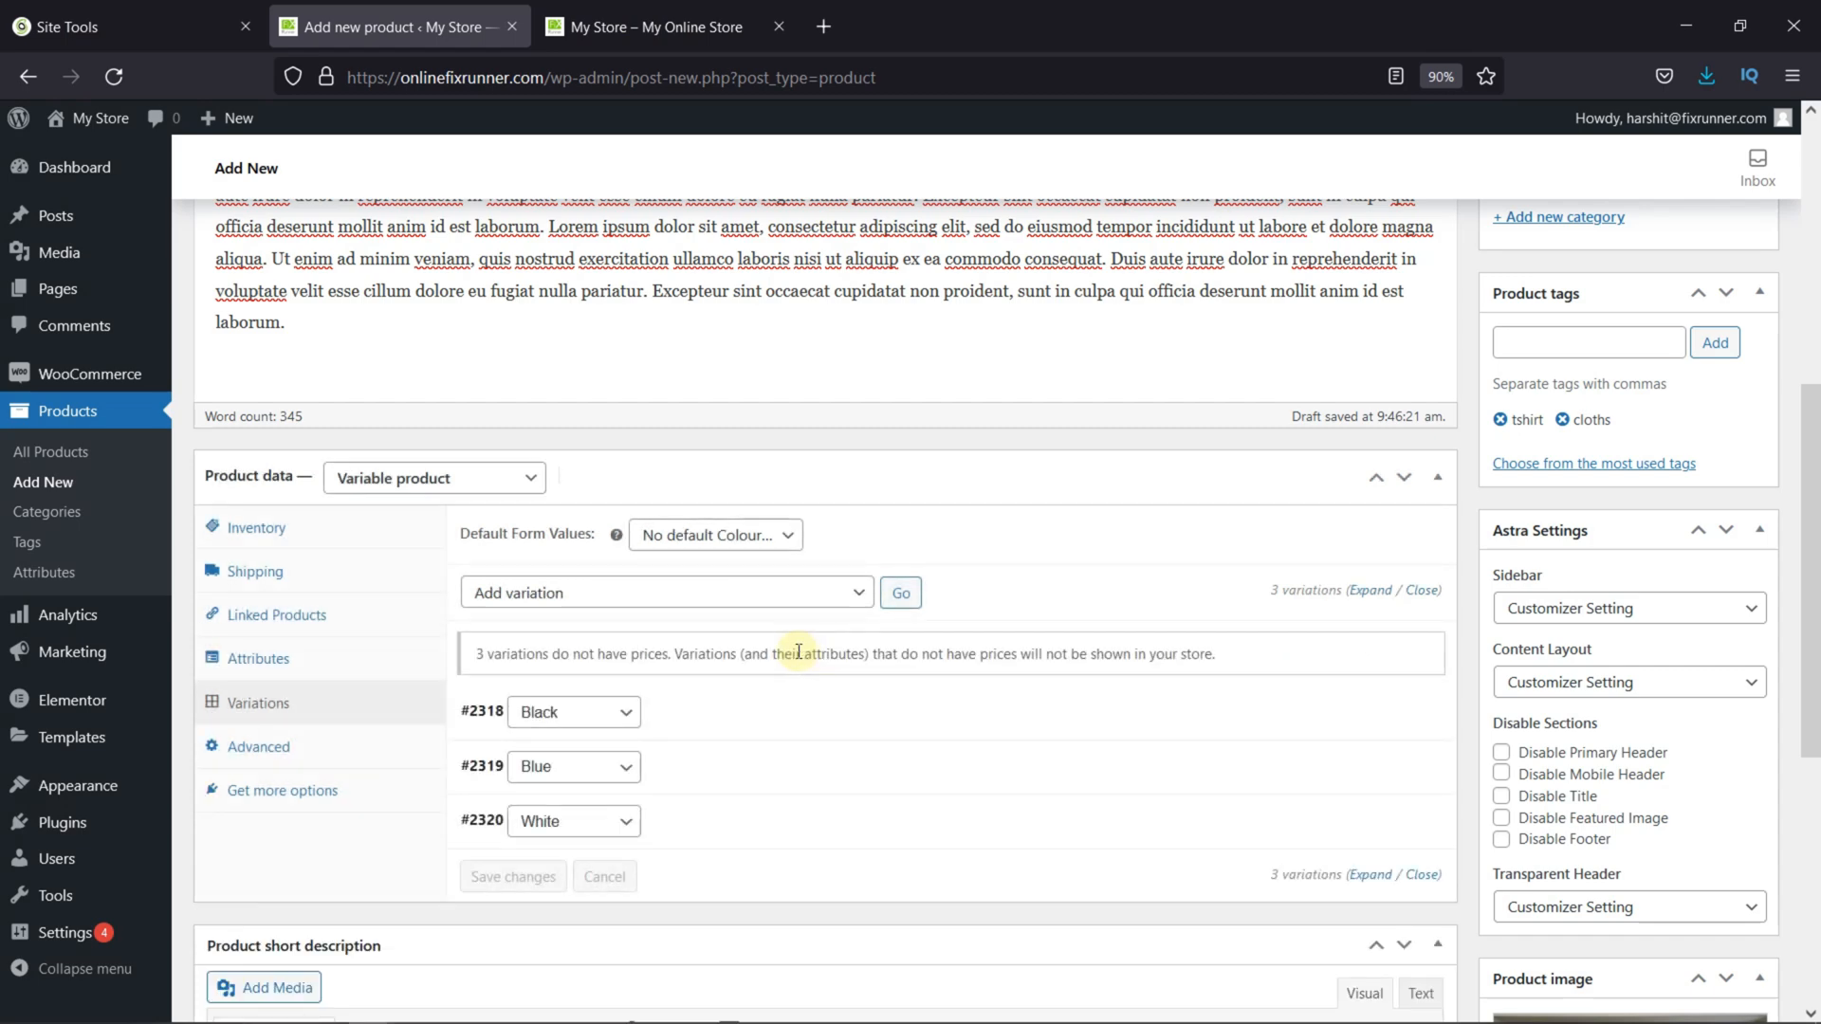
{"action": "scroll", "coordinate": [757, 742], "scroll_direction": "down", "scroll_amount": 1}
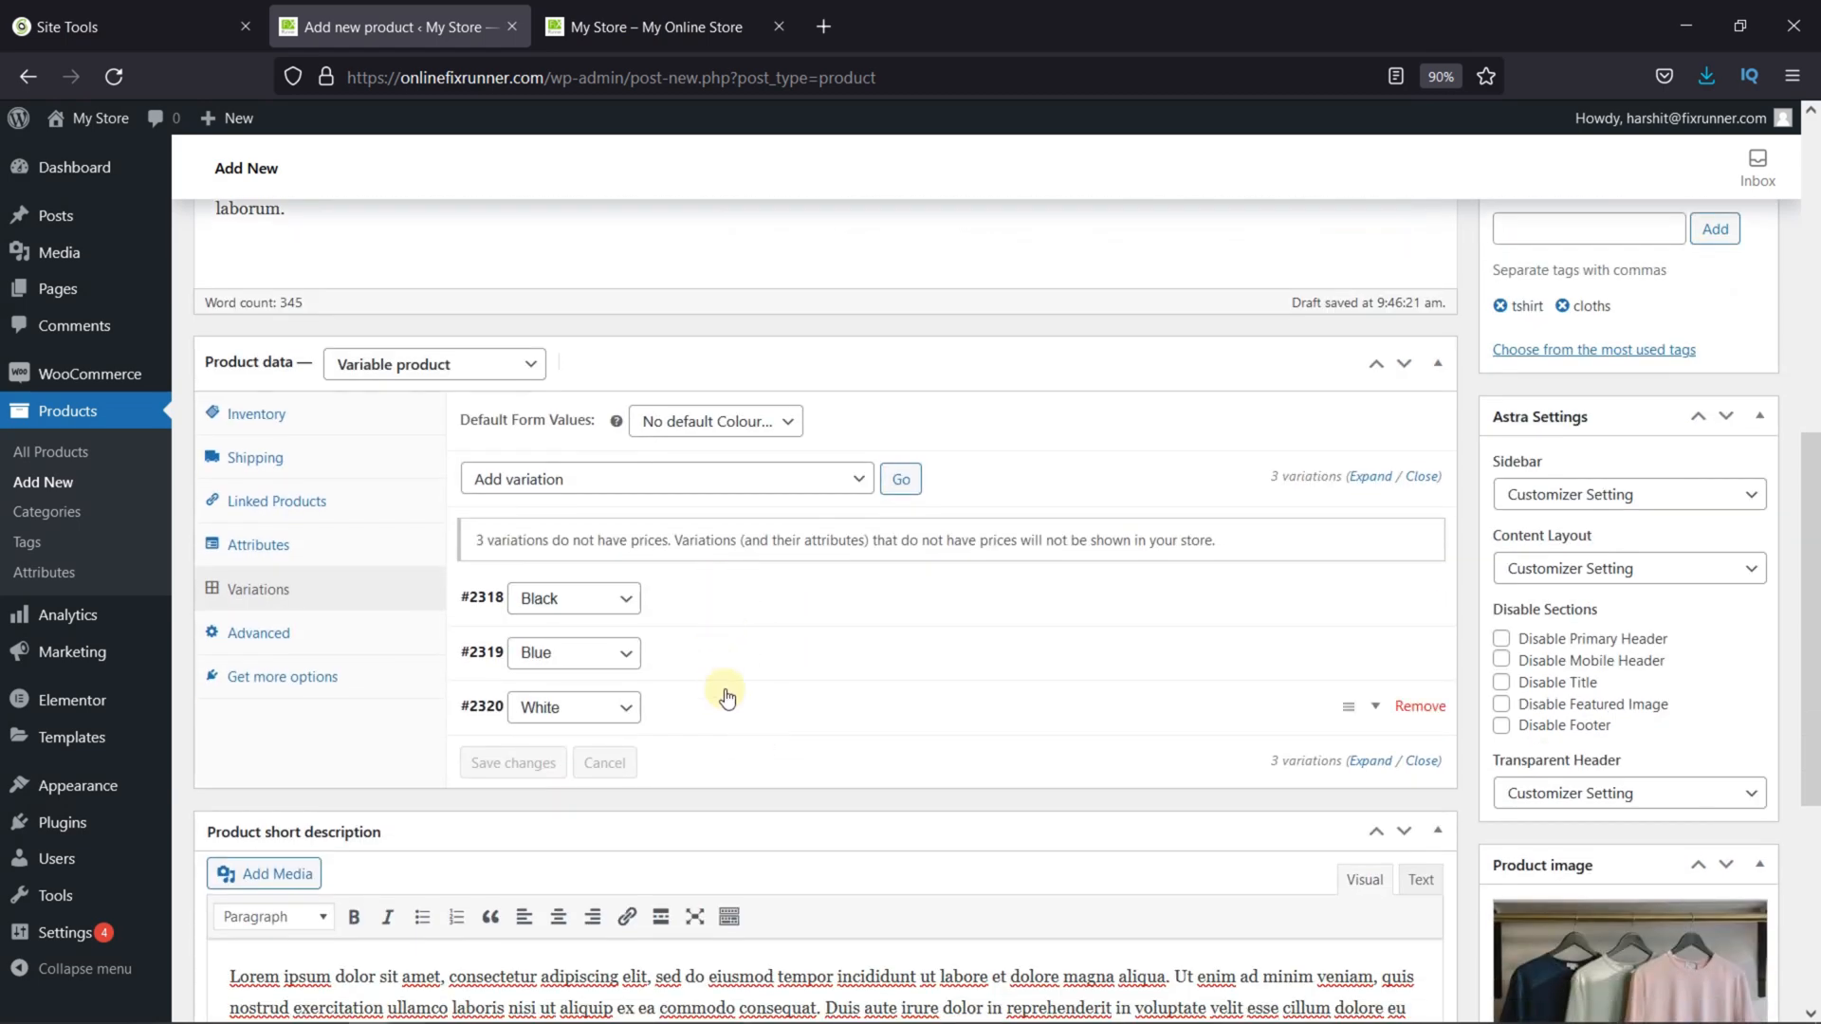
{"action": "scroll", "coordinate": [729, 683], "scroll_direction": "up", "scroll_amount": 1}
- Set the regular price of the Black and Blue variations to 299
{"action": "left_click", "coordinate": [731, 642]}
{"action": "scroll", "coordinate": [732, 643], "scroll_direction": "down", "scroll_amount": 2}
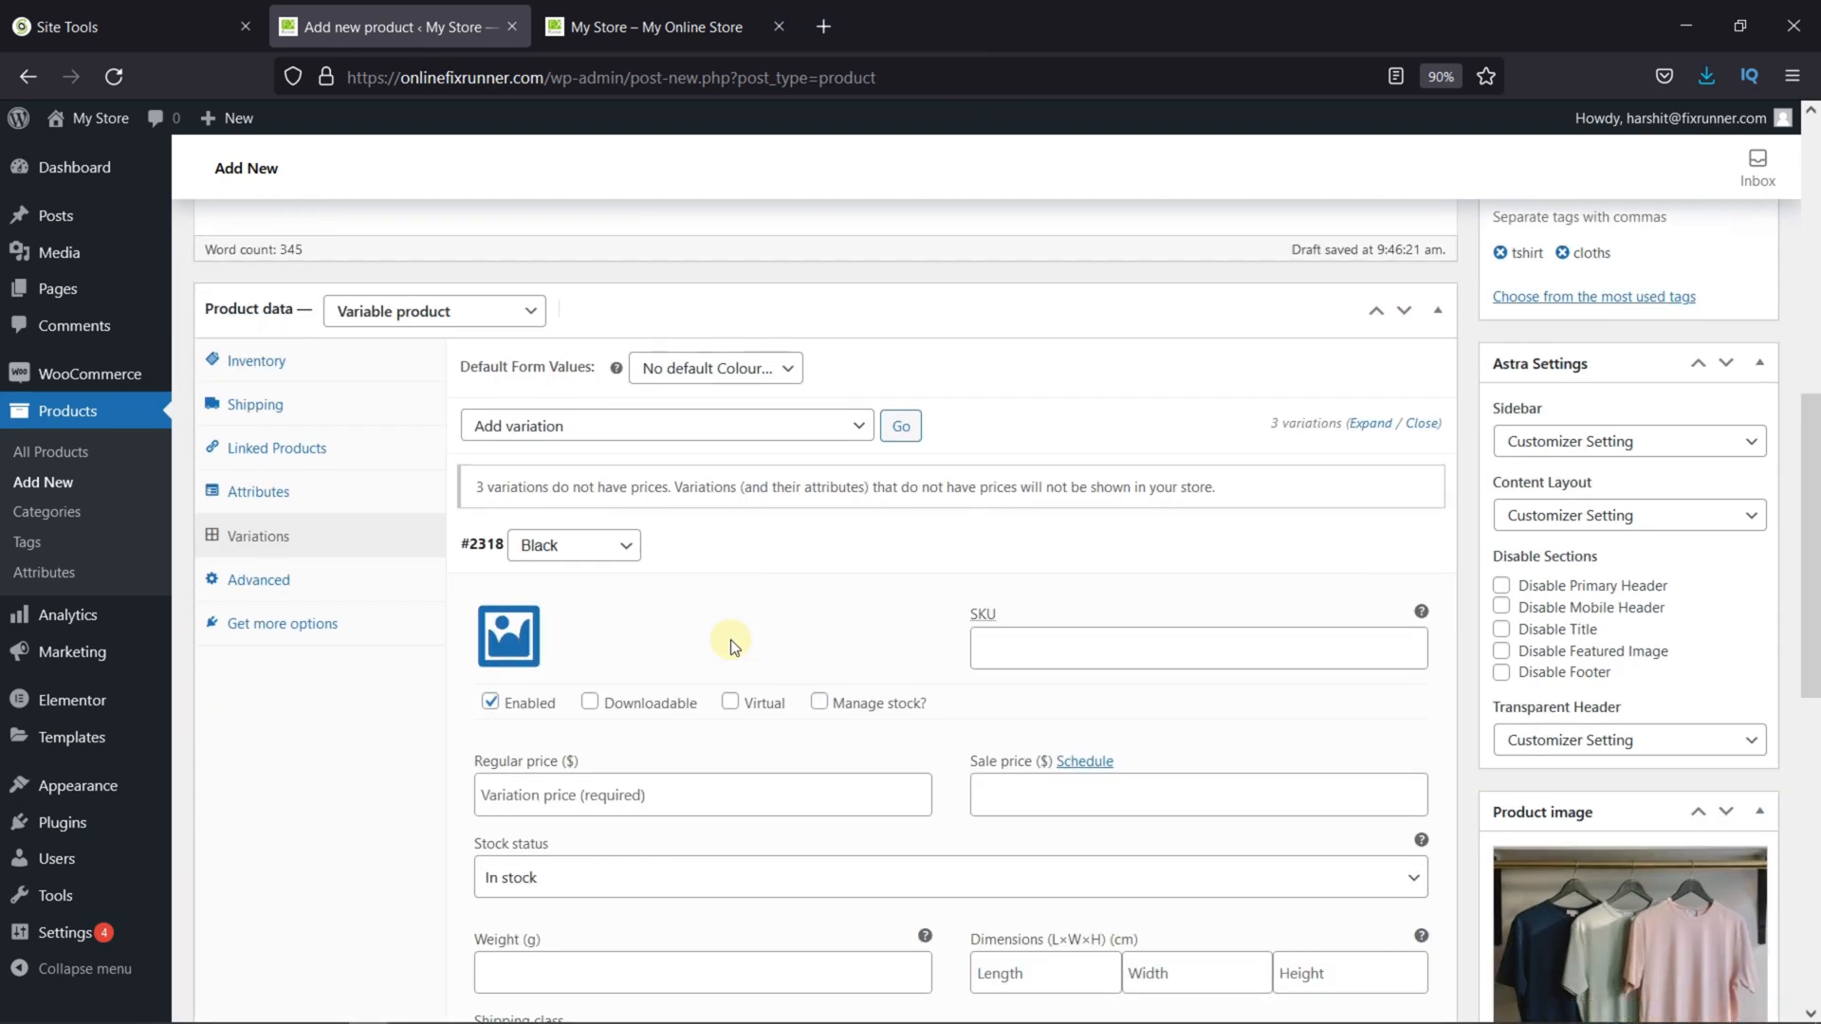
{"action": "scroll", "coordinate": [725, 638], "scroll_direction": "down", "scroll_amount": 1}
{"action": "left_click", "coordinate": [570, 548]}
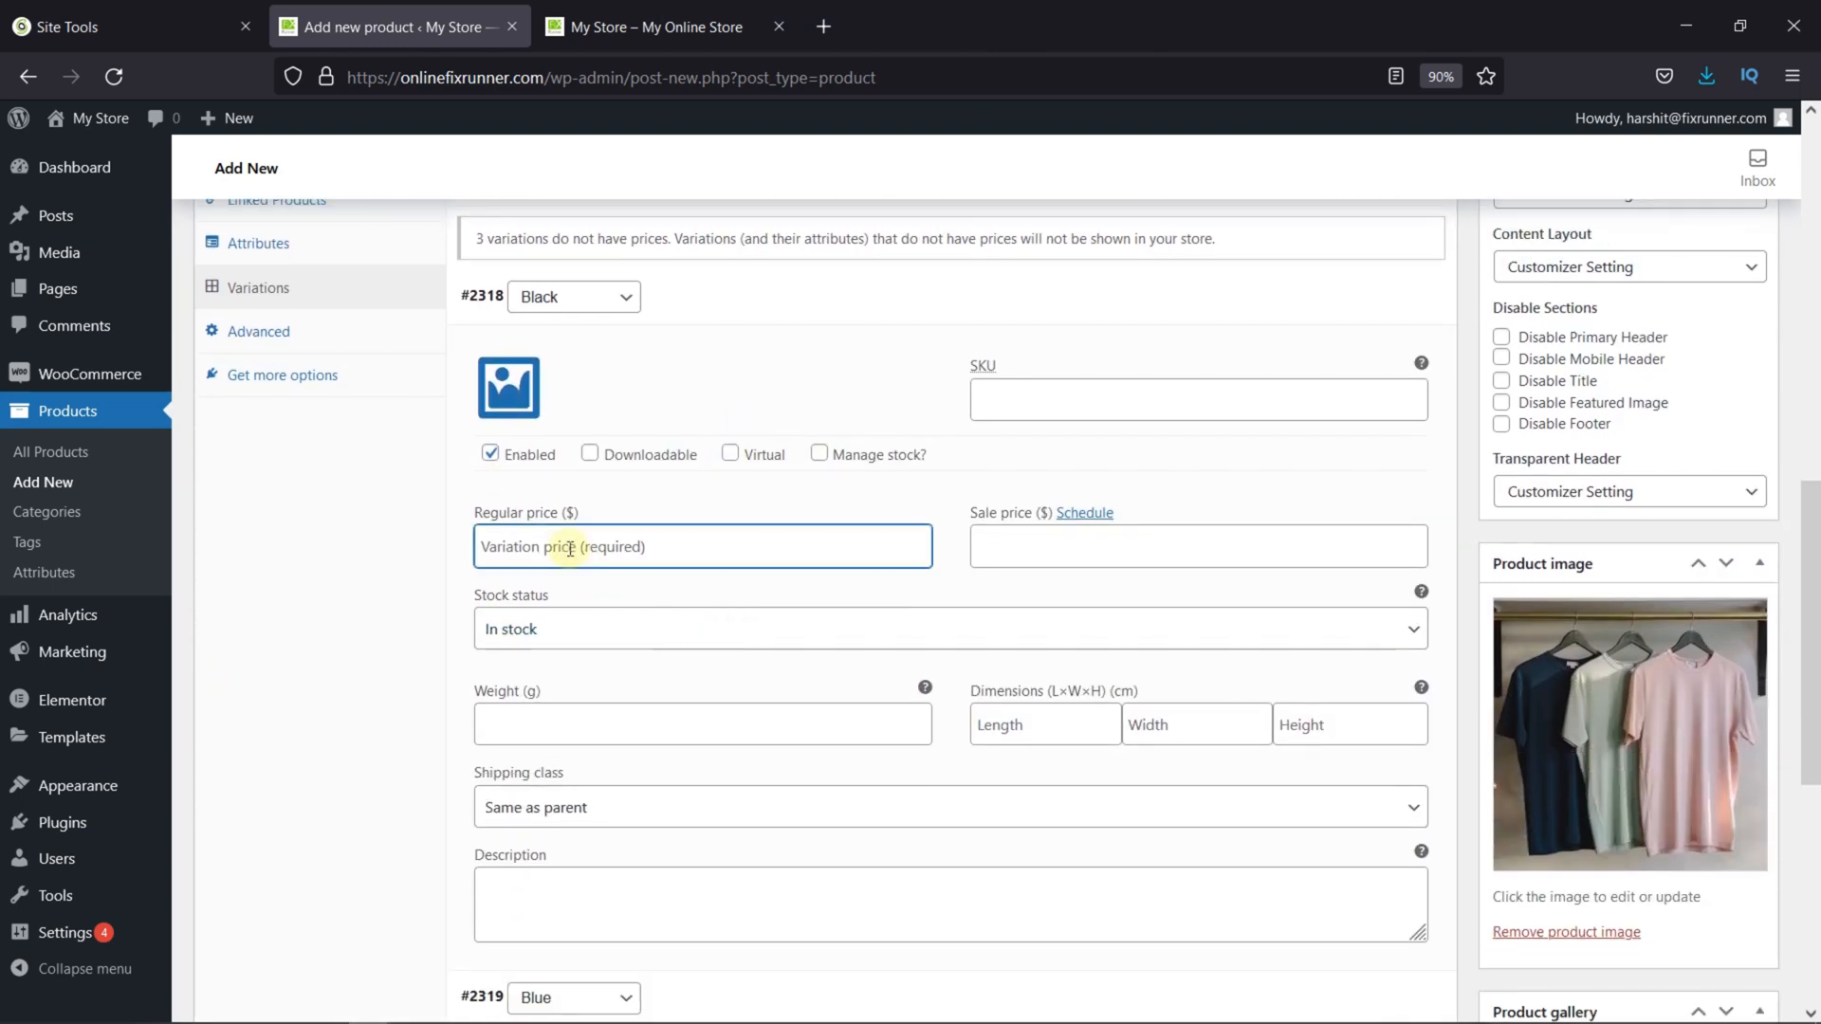
{"action": "type", "text": "299"}
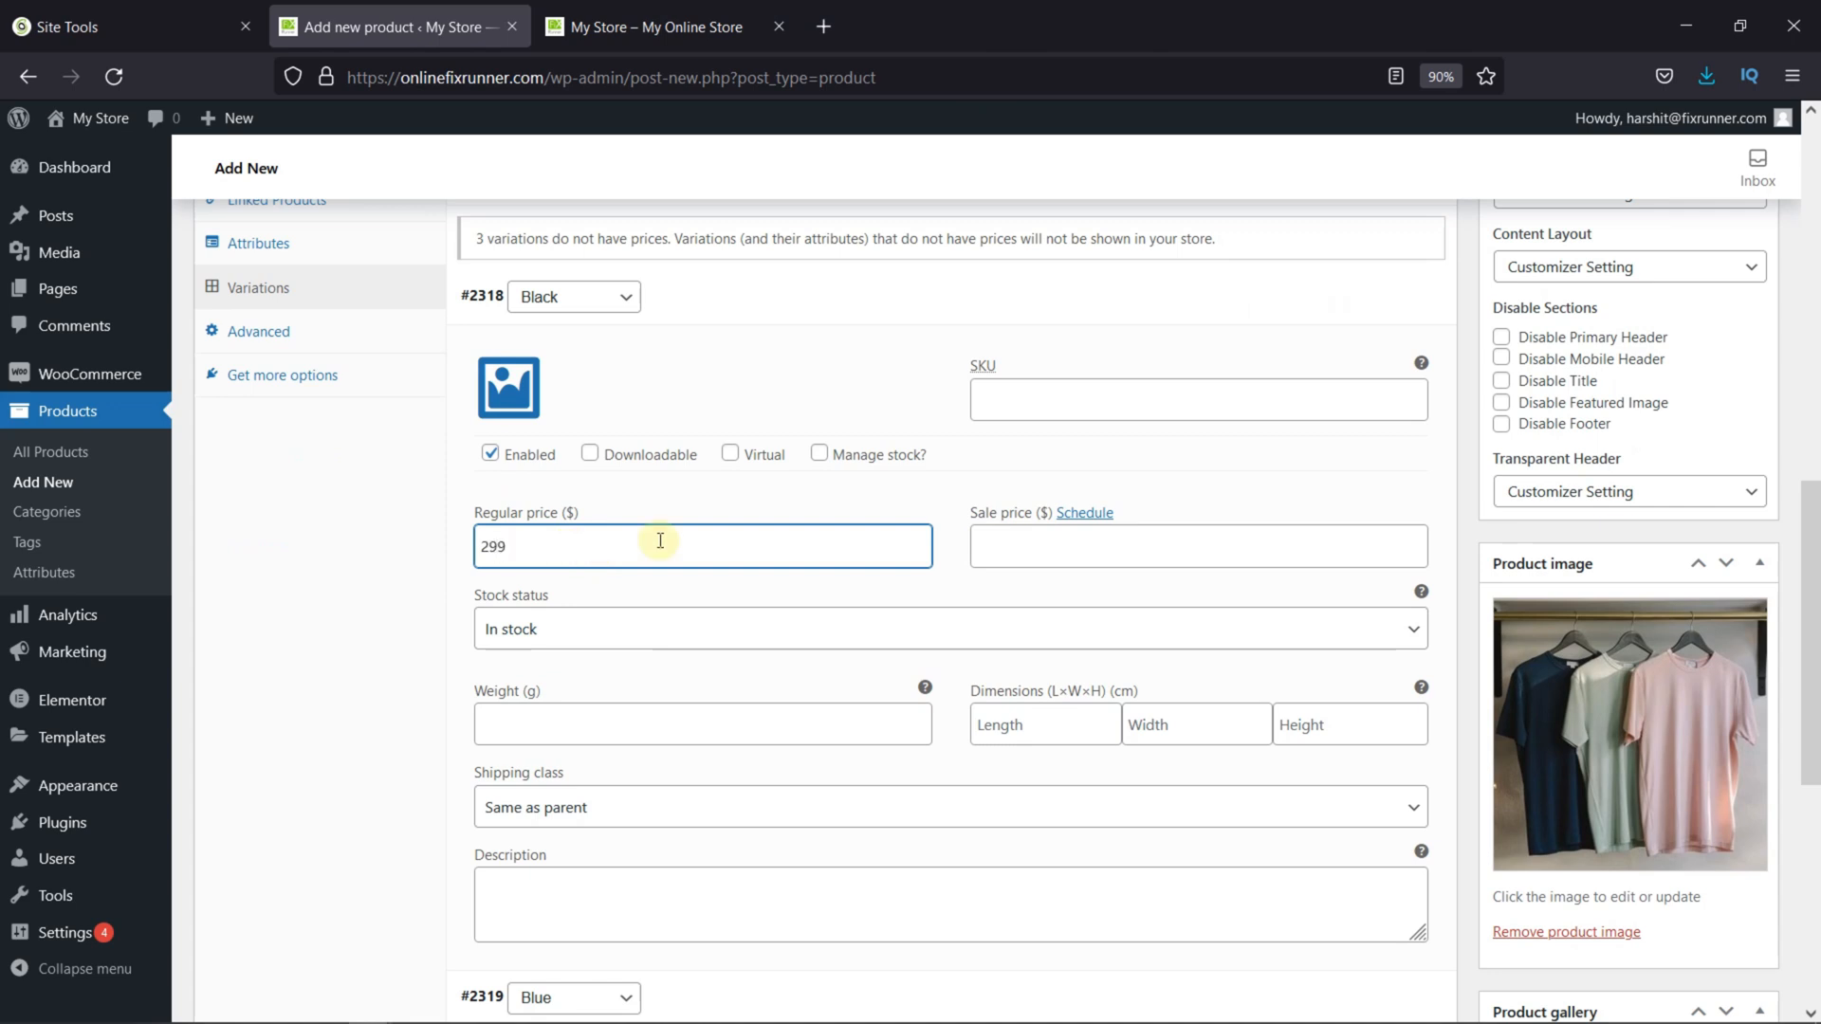
{"action": "left_click", "coordinate": [779, 383]}
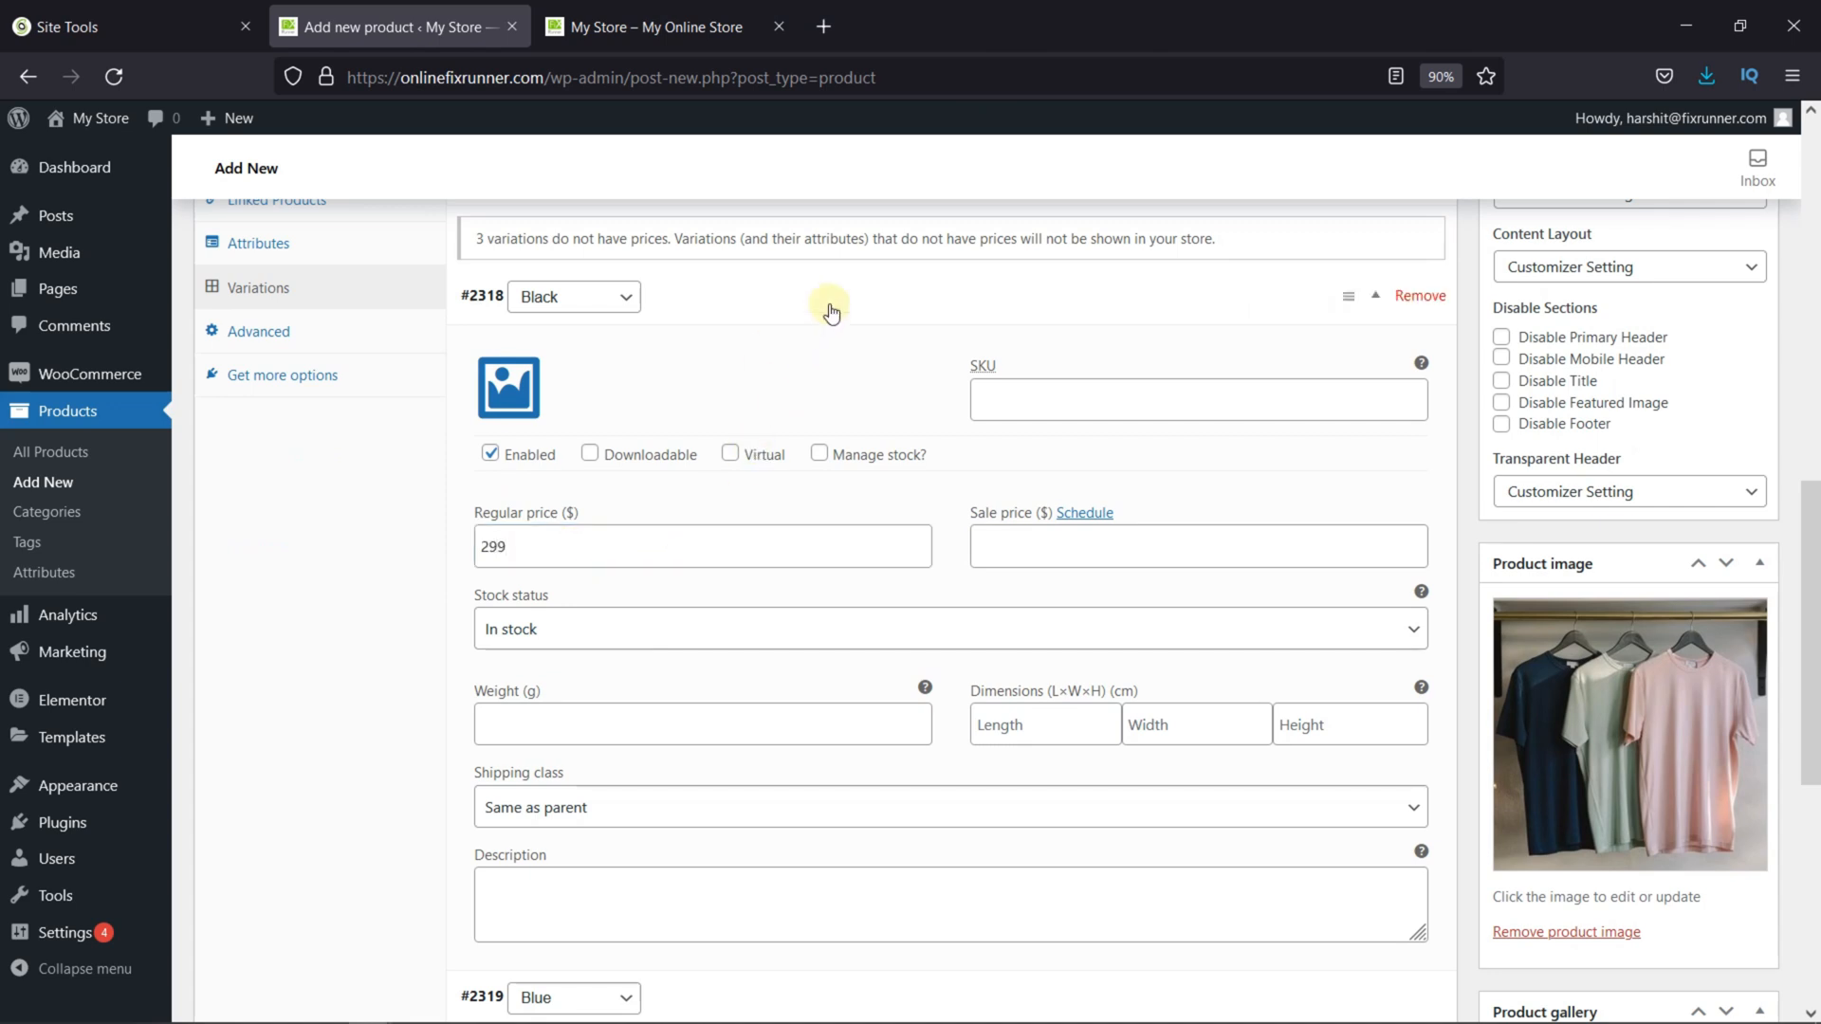
{"action": "left_click", "coordinate": [830, 313]}
{"action": "left_click", "coordinate": [699, 365]}
{"action": "left_click", "coordinate": [582, 610]}
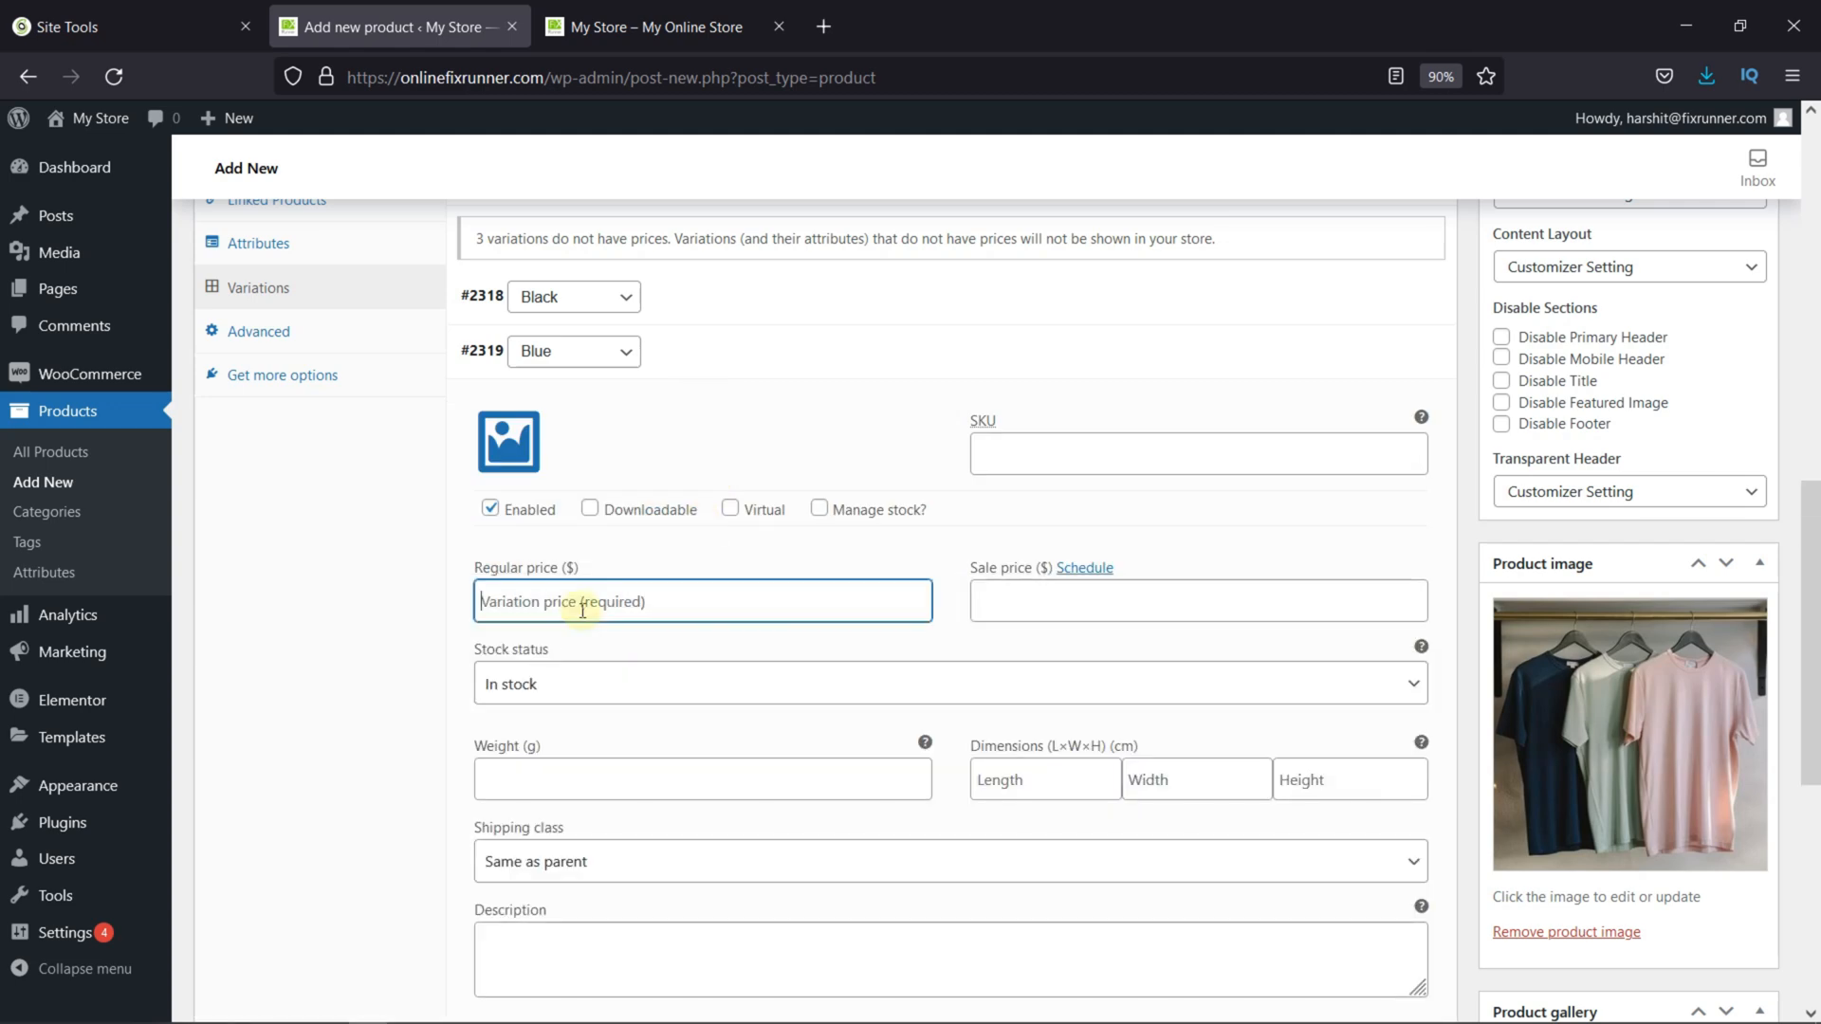
{"action": "type", "text": "299"}
{"action": "left_click", "coordinate": [813, 358]}
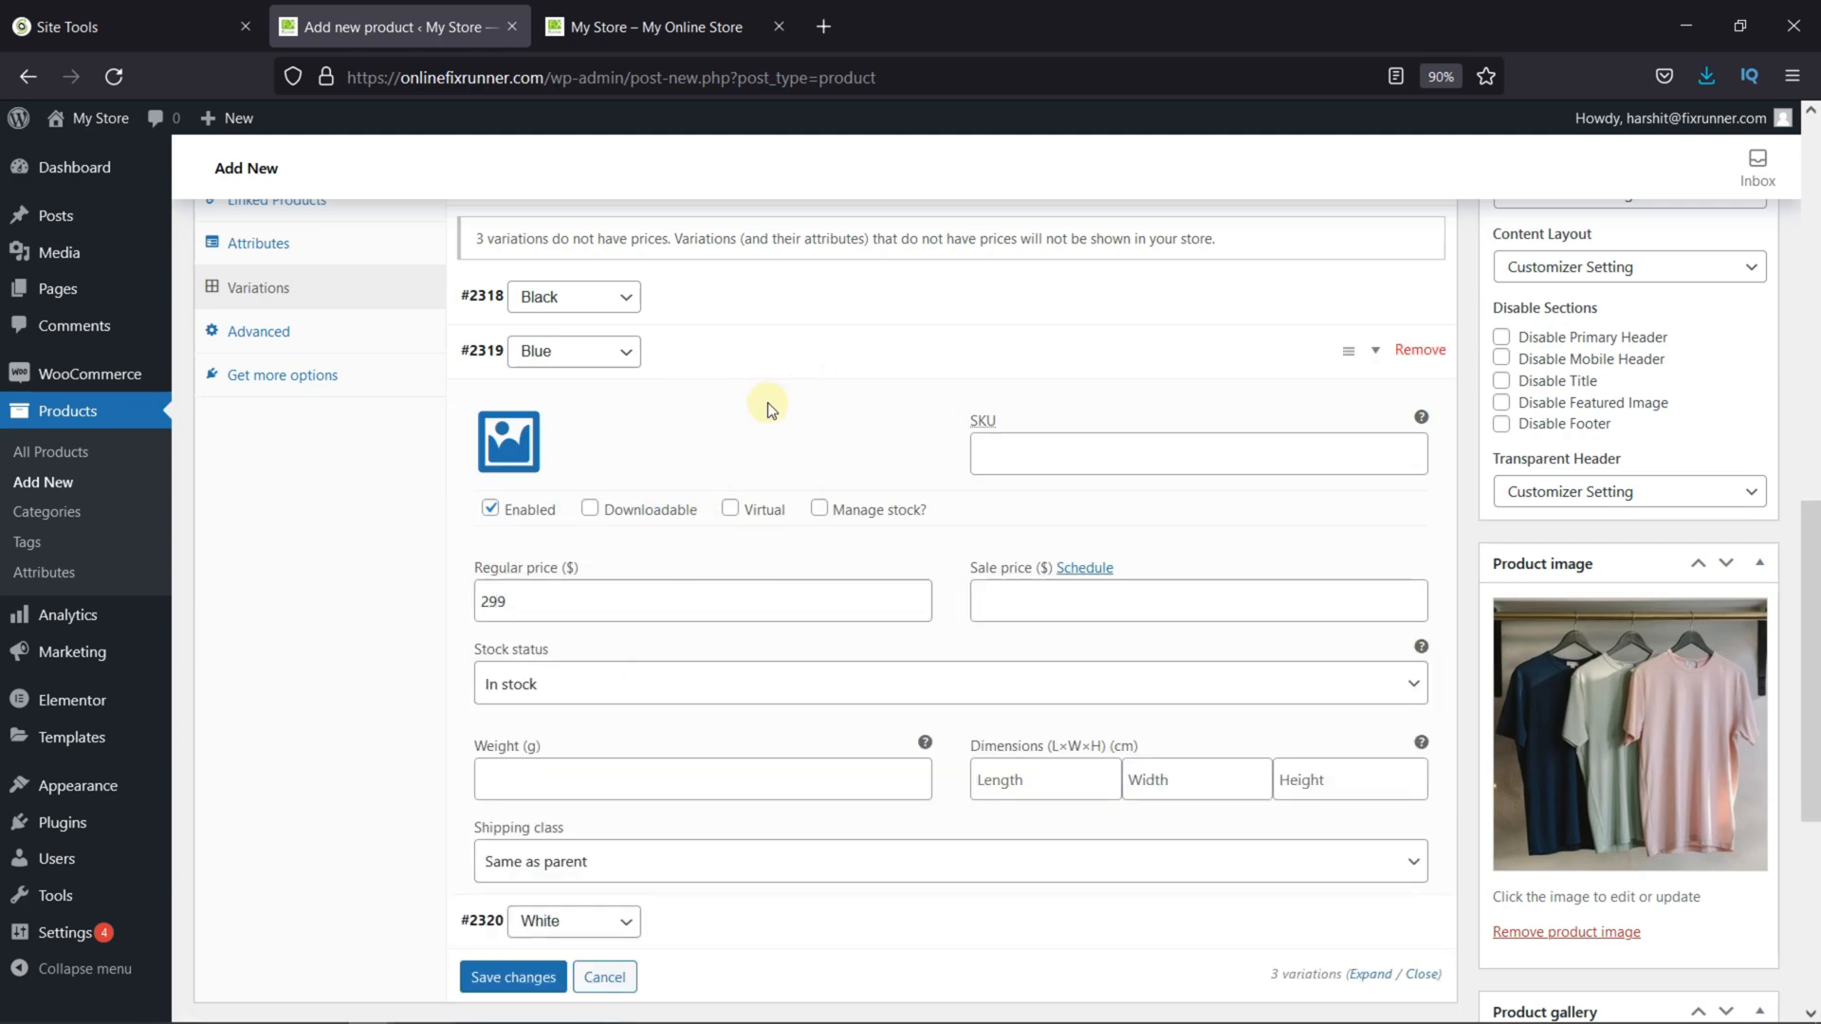
- Price the White variation at 299, recheck Blue, and save the variation changes
{"action": "left_click", "coordinate": [743, 422]}
{"action": "left_click", "coordinate": [630, 655]}
{"action": "type", "text": "299"}
{"action": "left_click", "coordinate": [802, 397]}
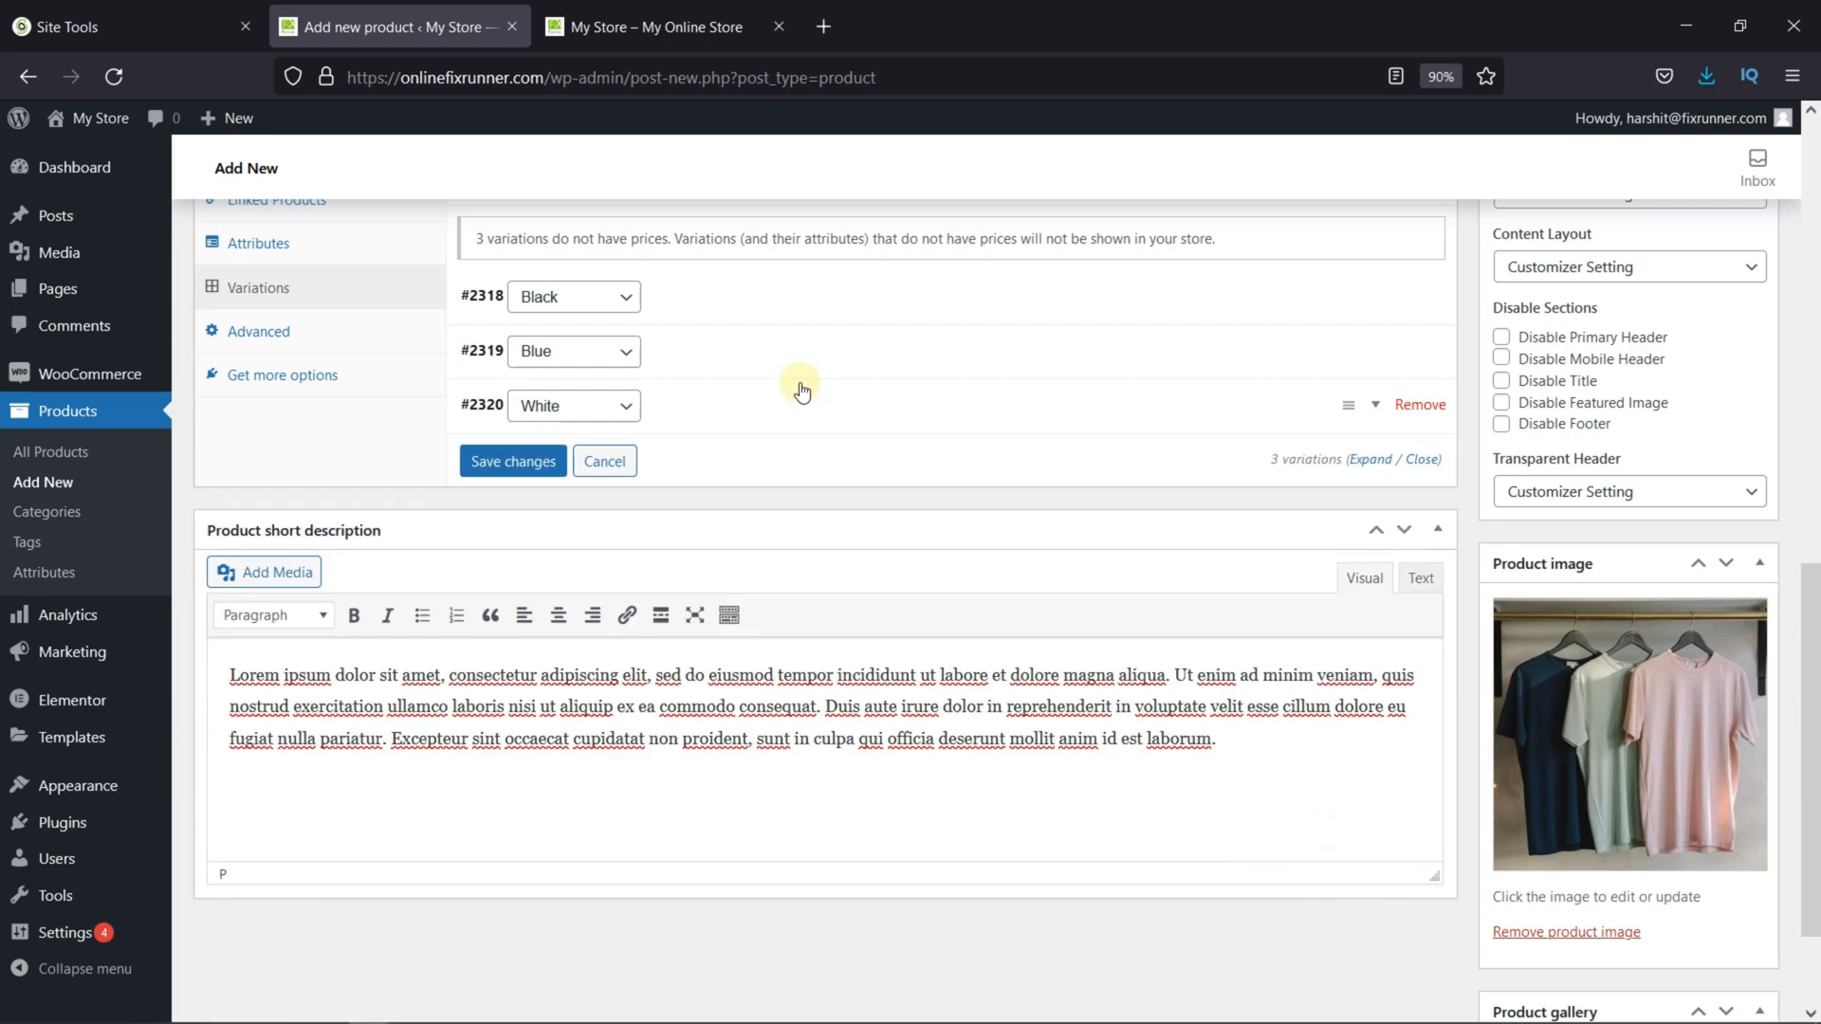
{"action": "left_click", "coordinate": [802, 389]}
{"action": "left_click", "coordinate": [801, 379]}
{"action": "left_click", "coordinate": [802, 380]}
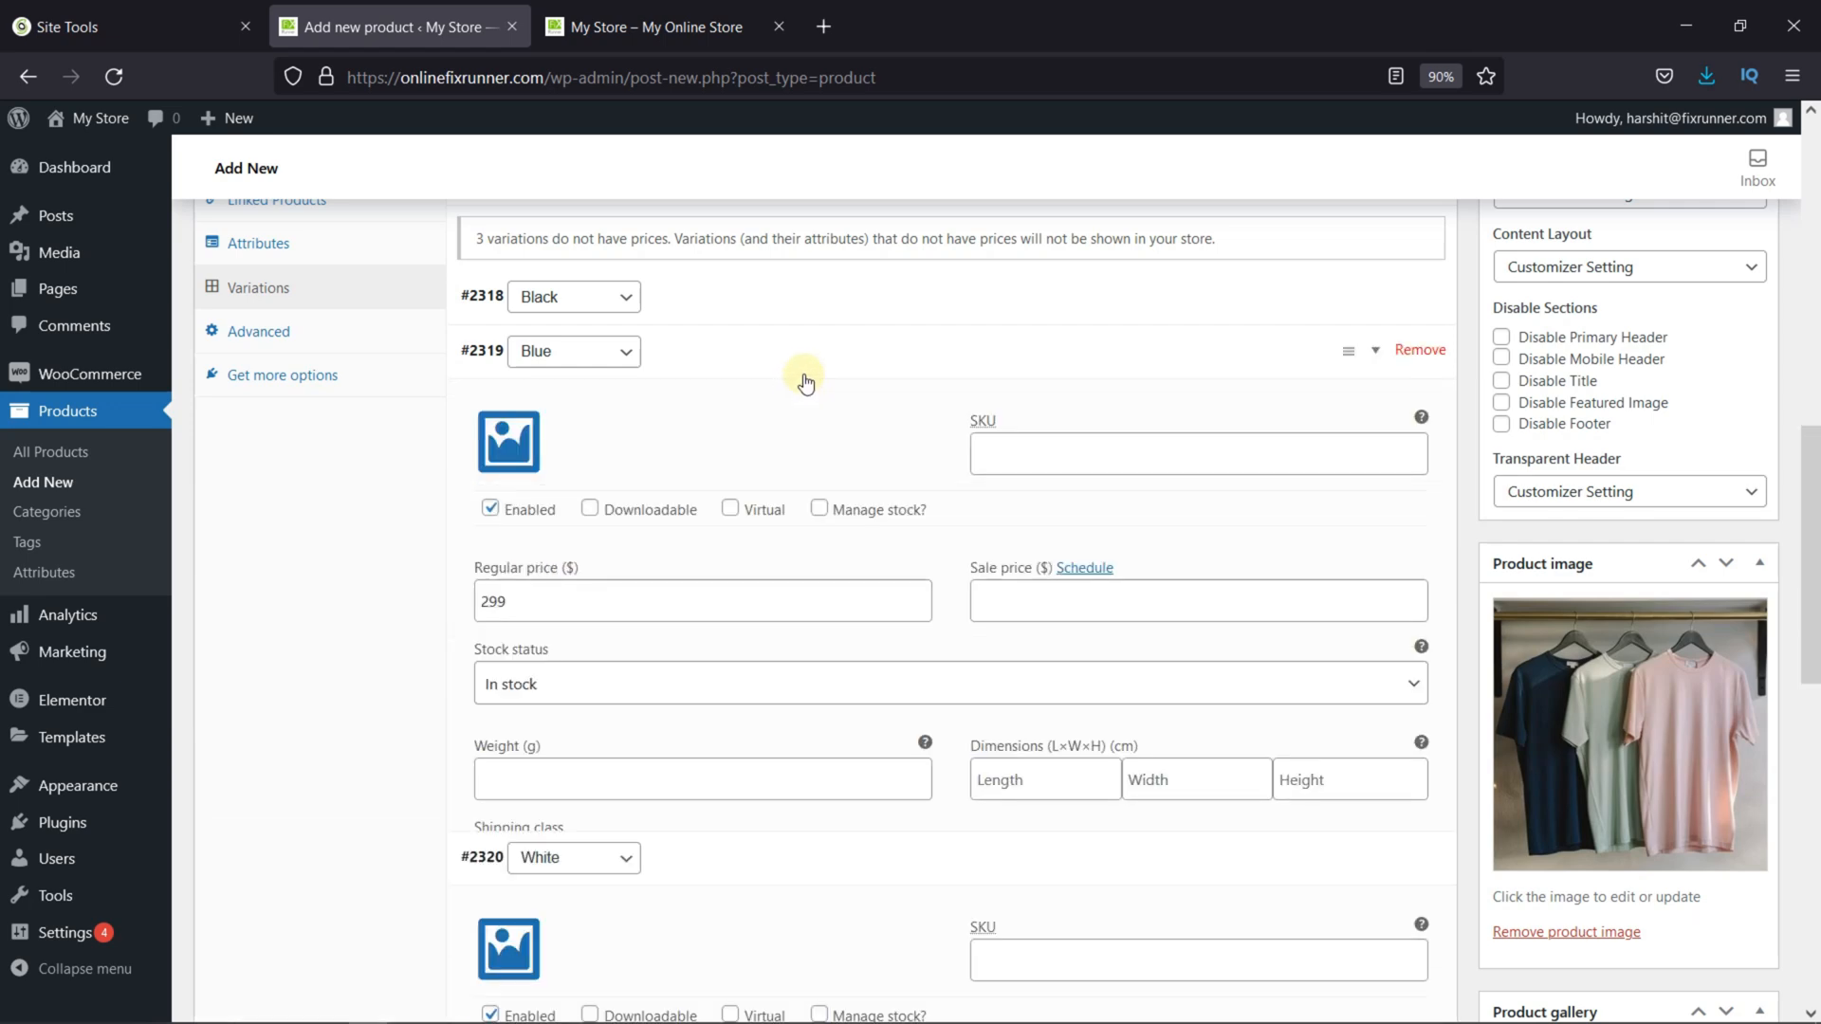
{"action": "left_click", "coordinate": [803, 423]}
{"action": "scroll", "coordinate": [854, 521], "scroll_direction": "up", "scroll_amount": 4}
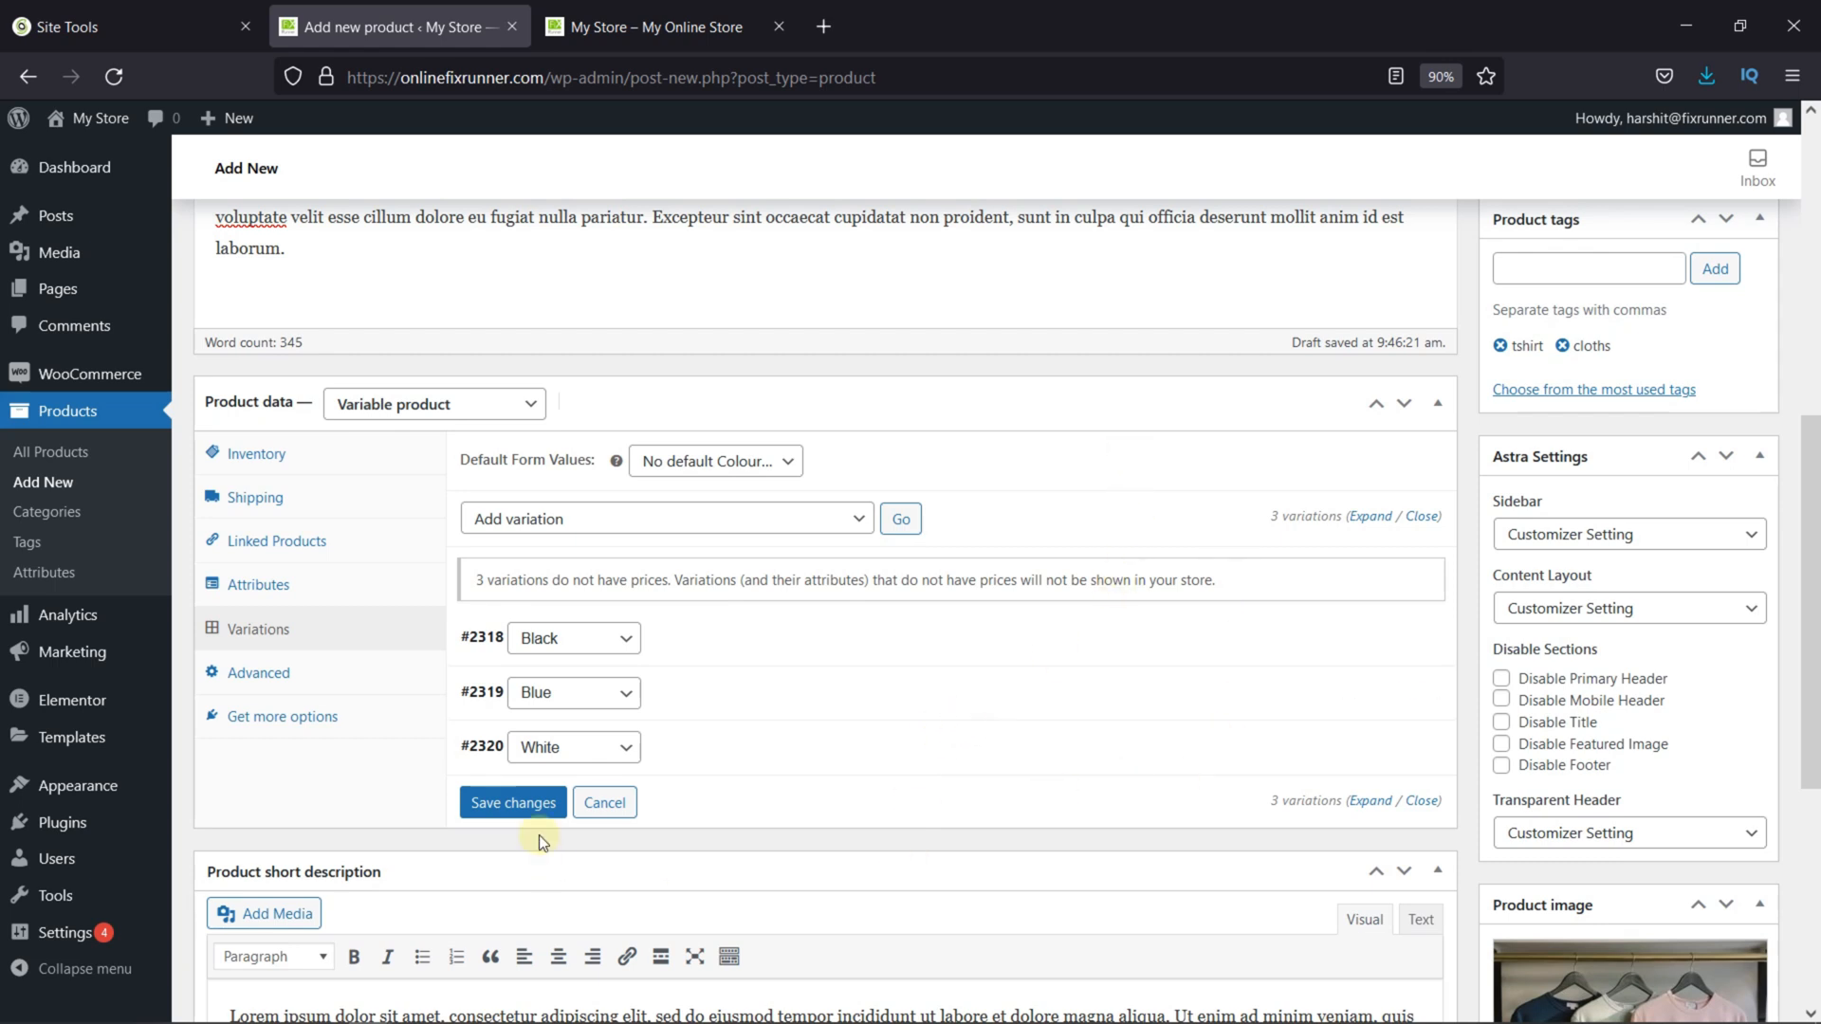
{"action": "left_click", "coordinate": [531, 811]}
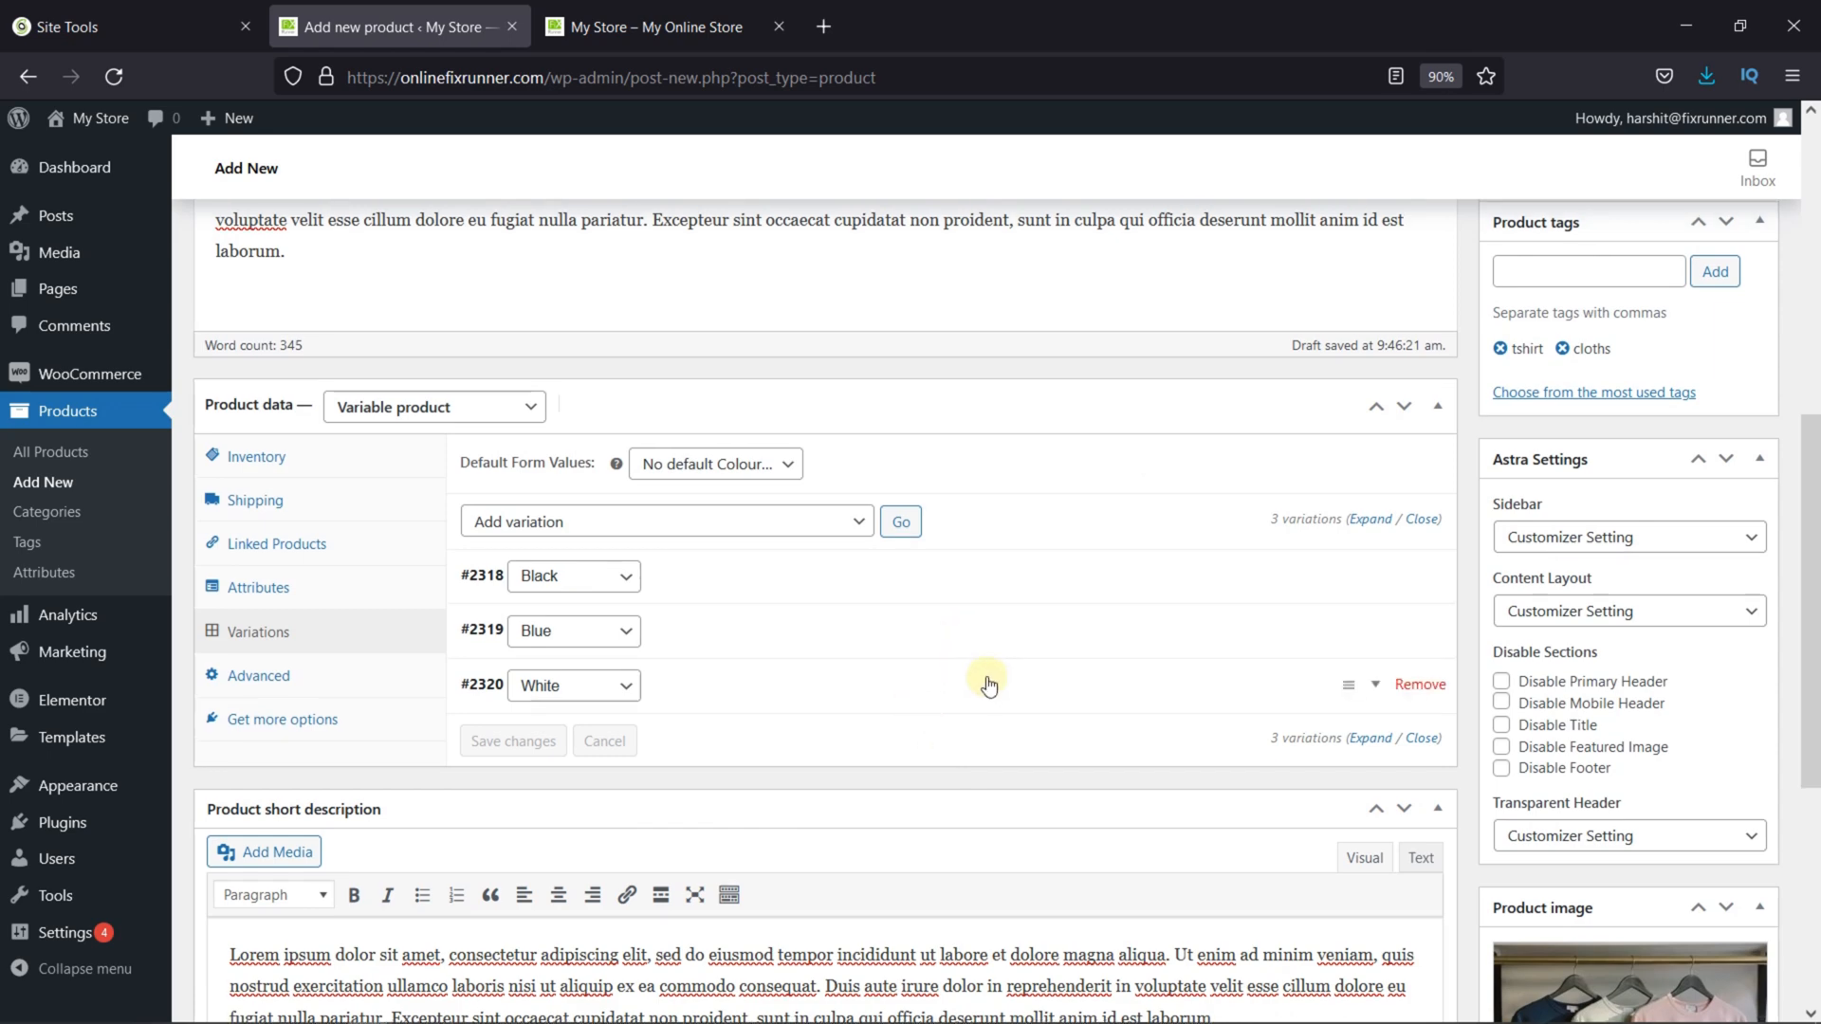
{"action": "scroll", "coordinate": [986, 680], "scroll_direction": "up", "scroll_amount": 7}
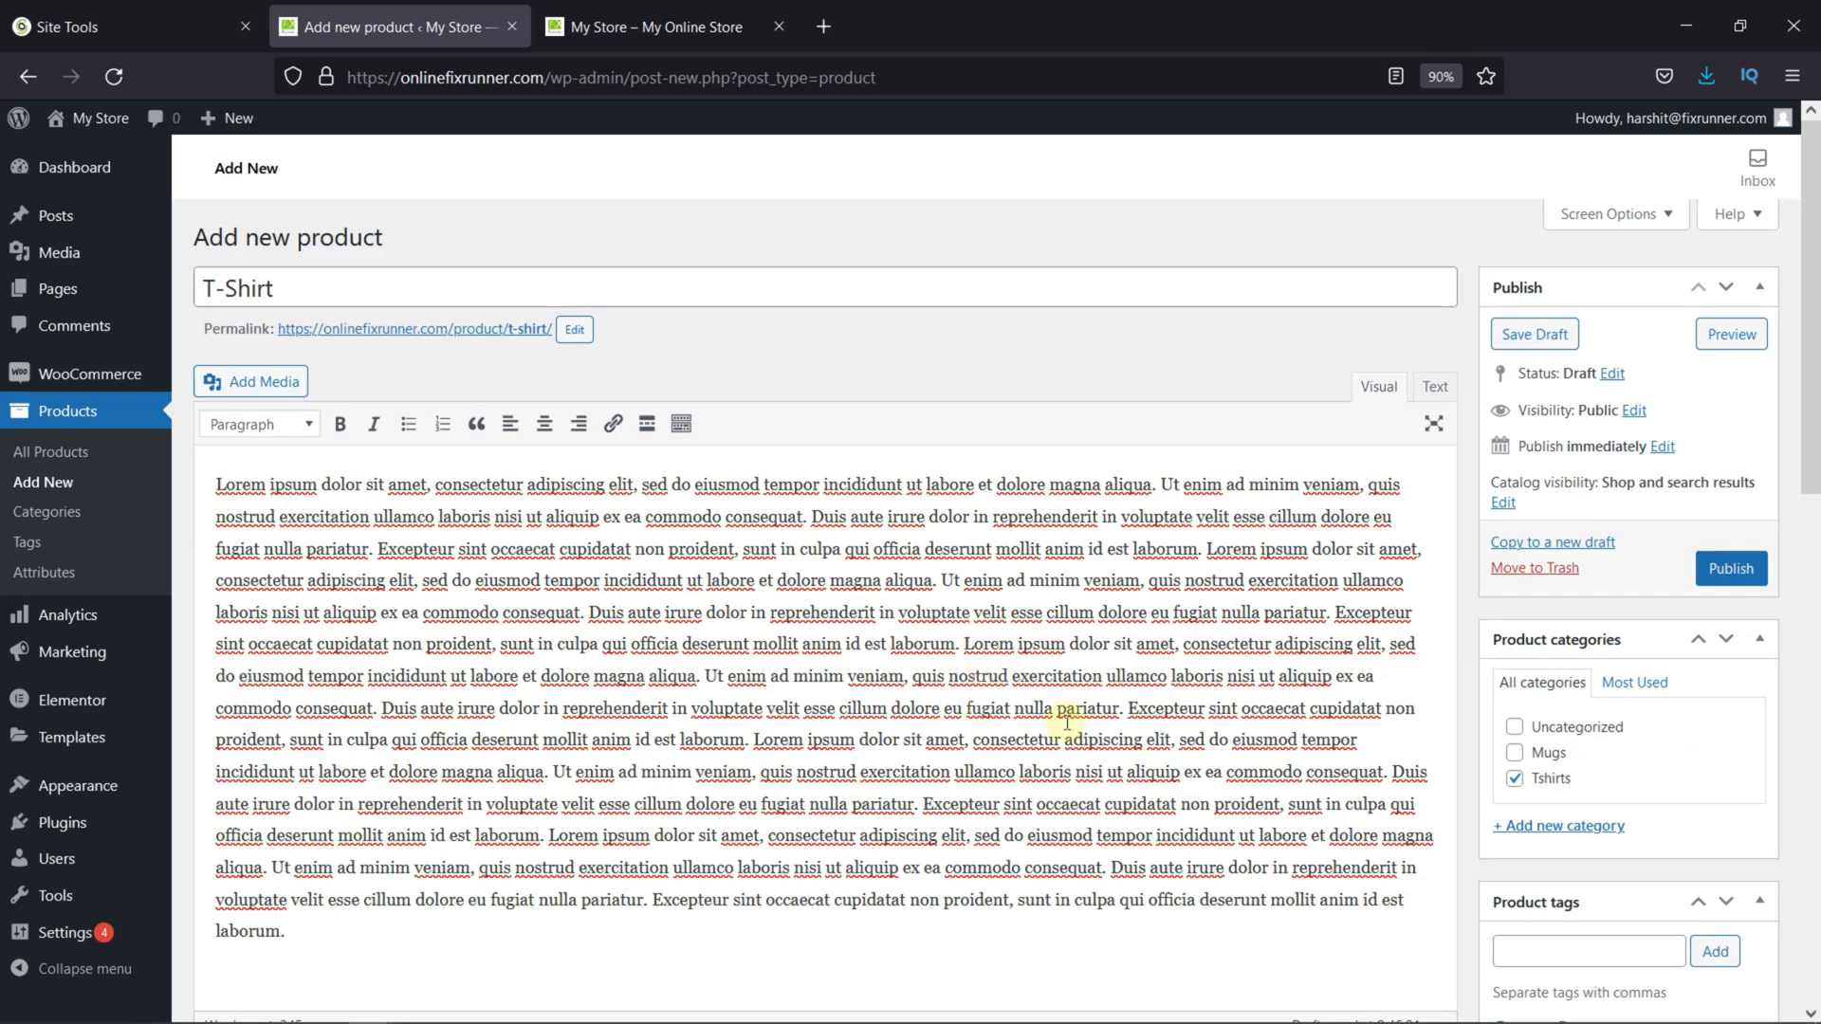
- Publish the T-Shirt and view its live product page in a new tab
{"action": "left_click", "coordinate": [1736, 567]}
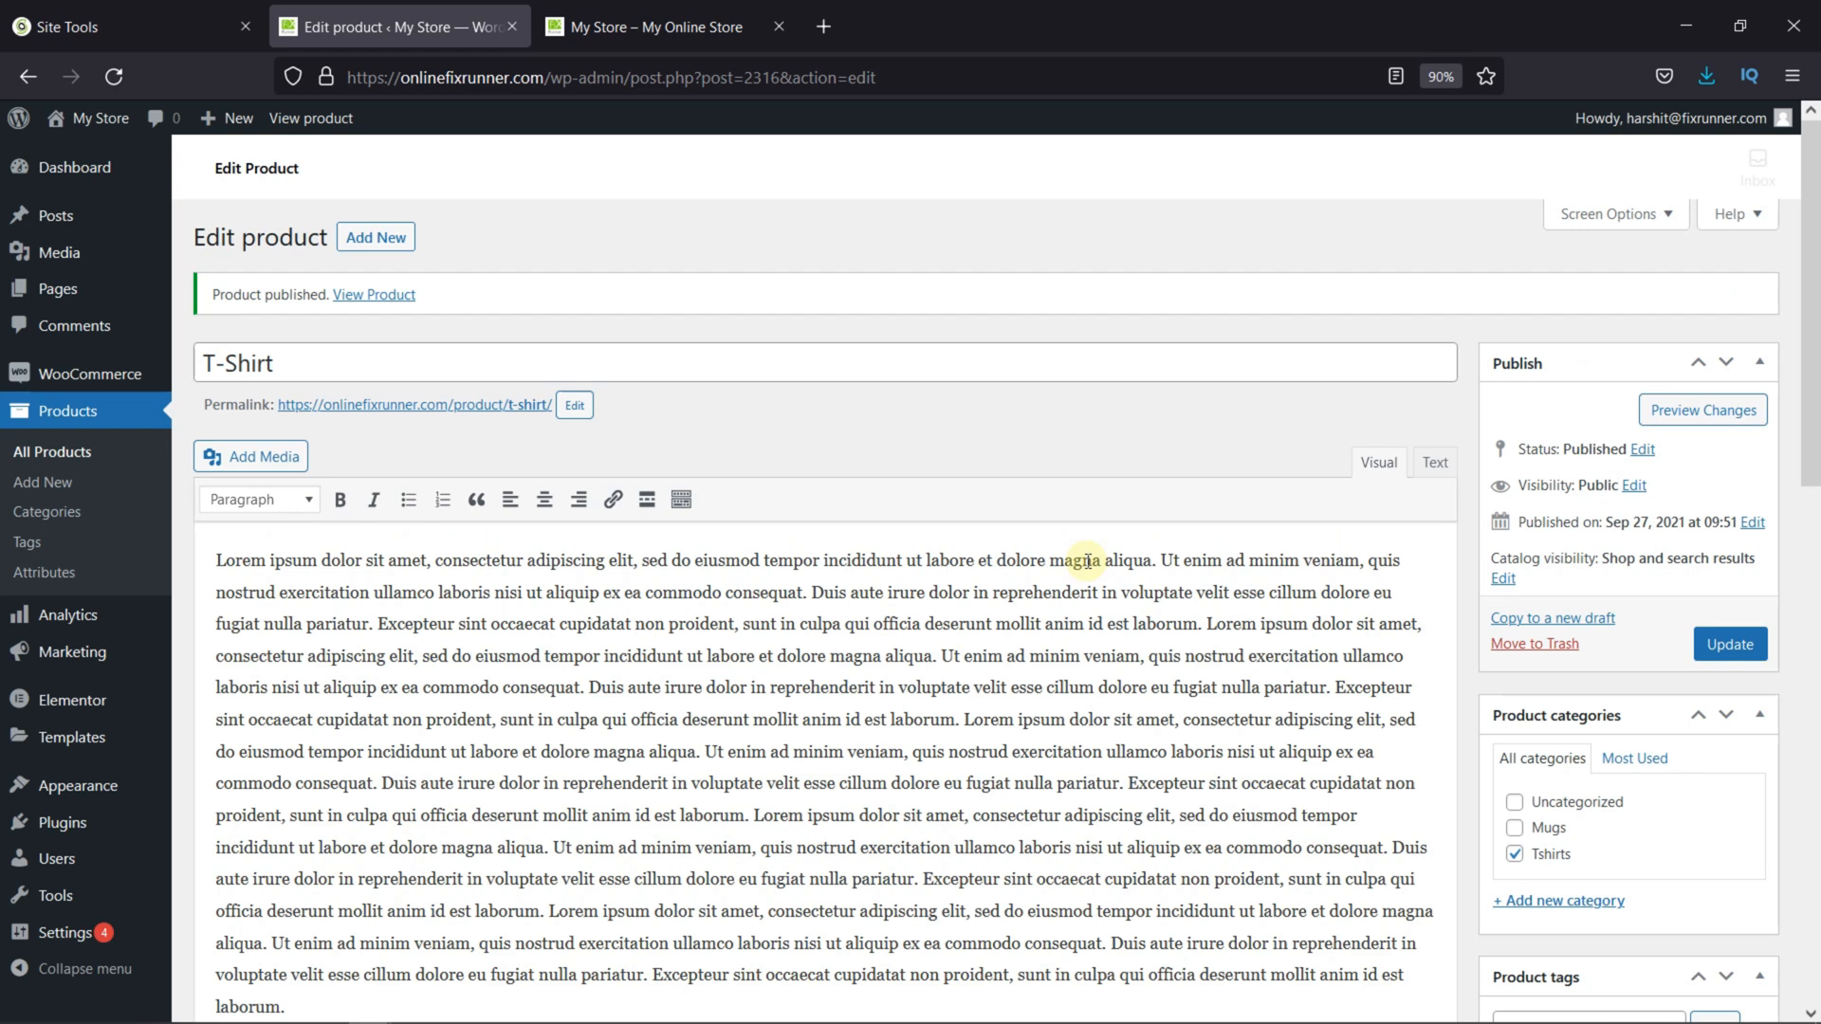
{"action": "left_click", "coordinate": [366, 296]}
{"action": "right_click", "coordinate": [366, 296]}
{"action": "left_click", "coordinate": [424, 321]}
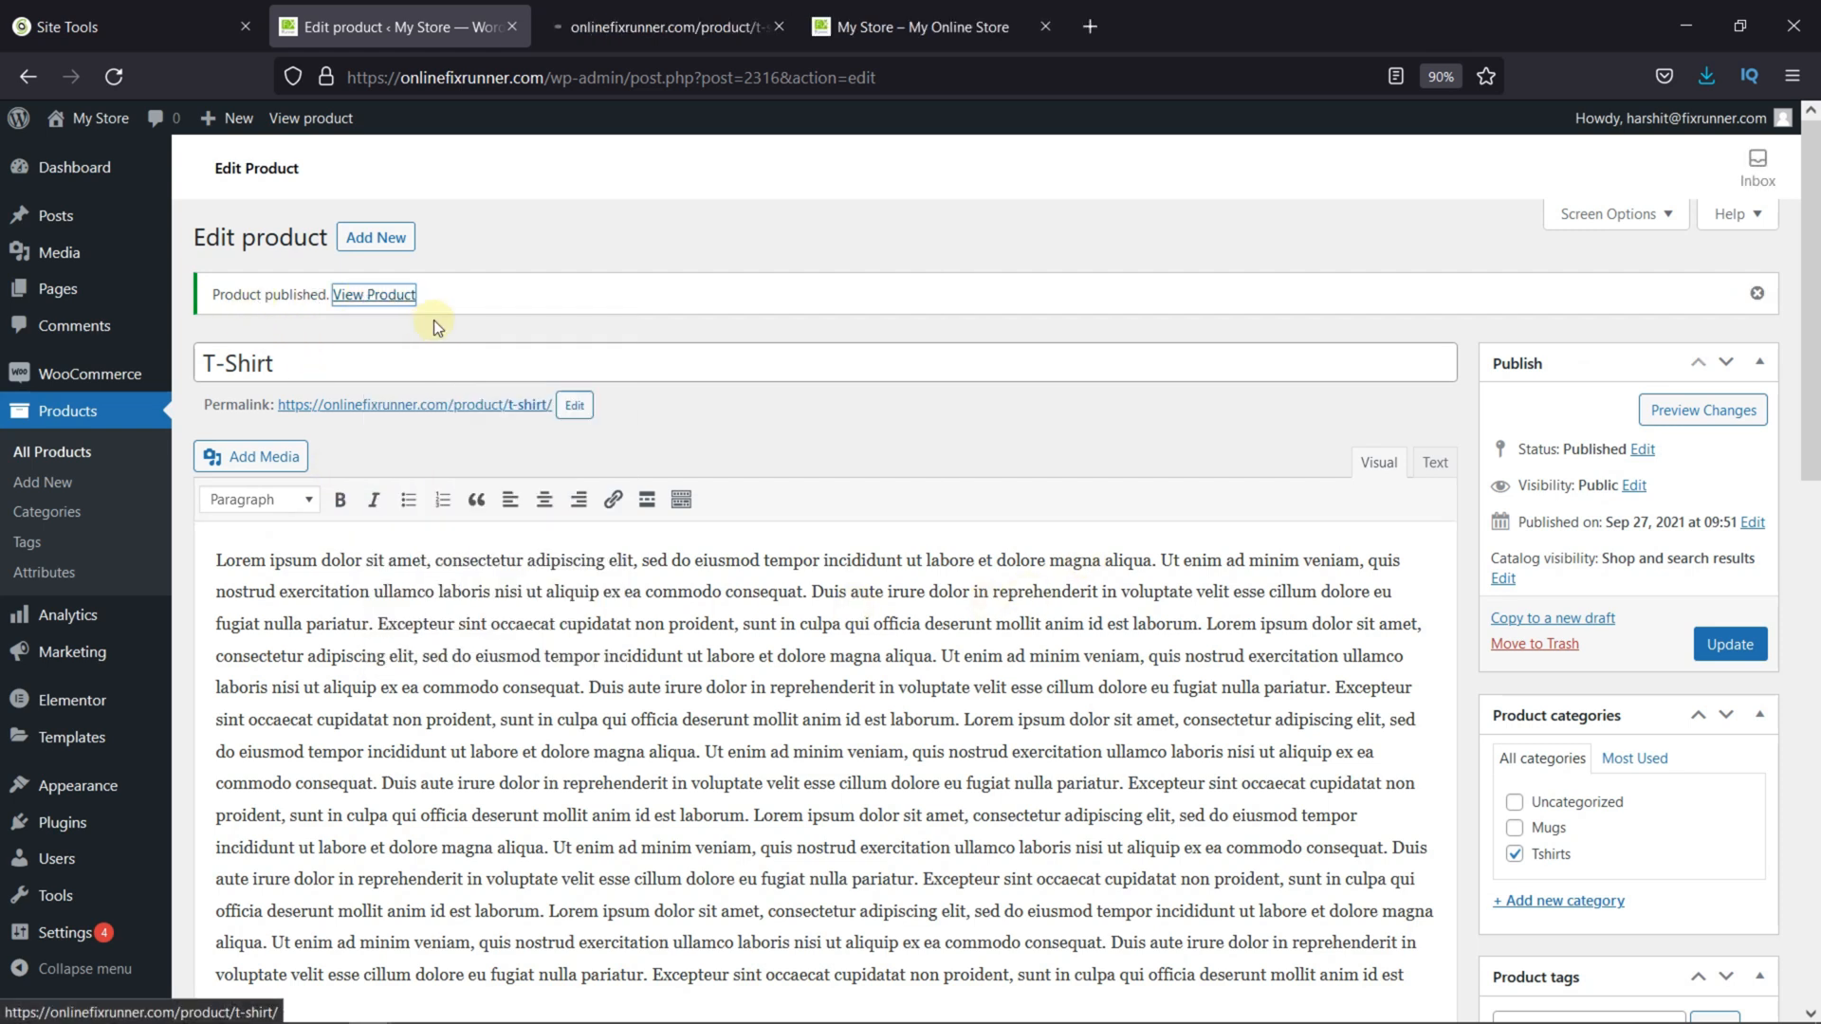
{"action": "left_click", "coordinate": [664, 28]}
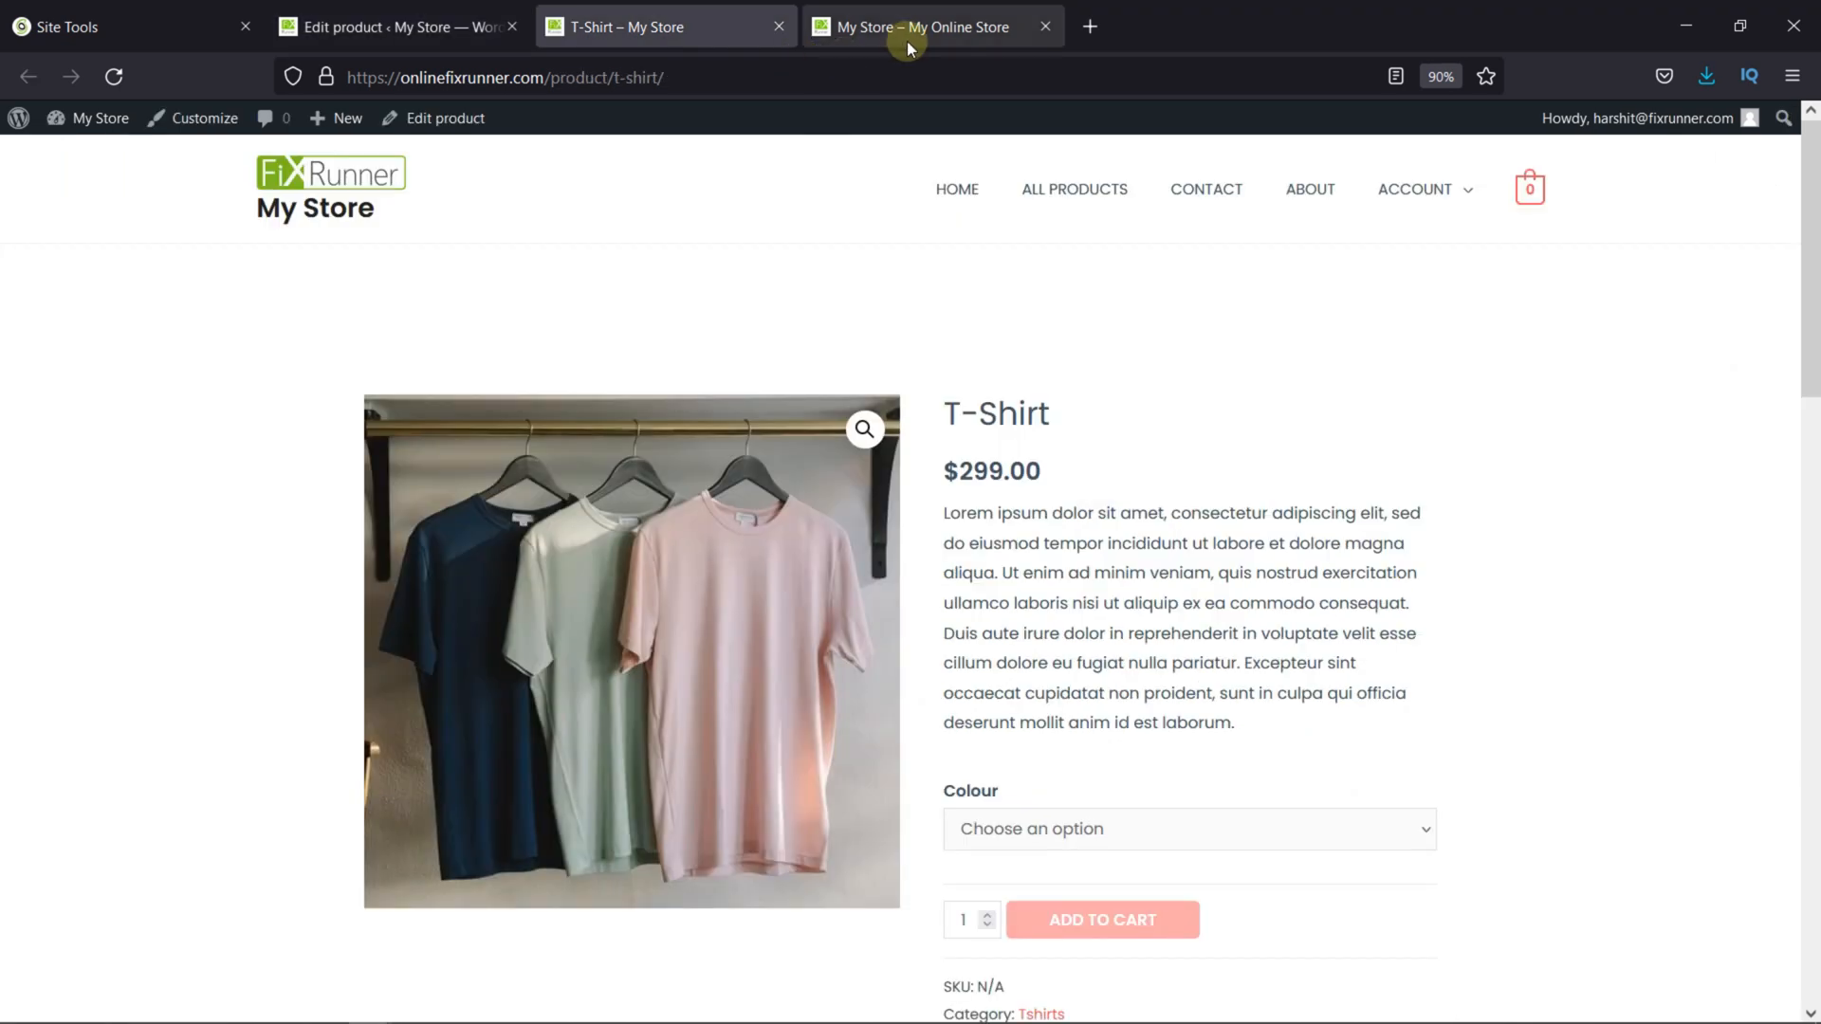
- Try Black in the storefront Colour dropdown, reset it to Choose an option, and return to editing
{"action": "left_click", "coordinate": [1049, 29]}
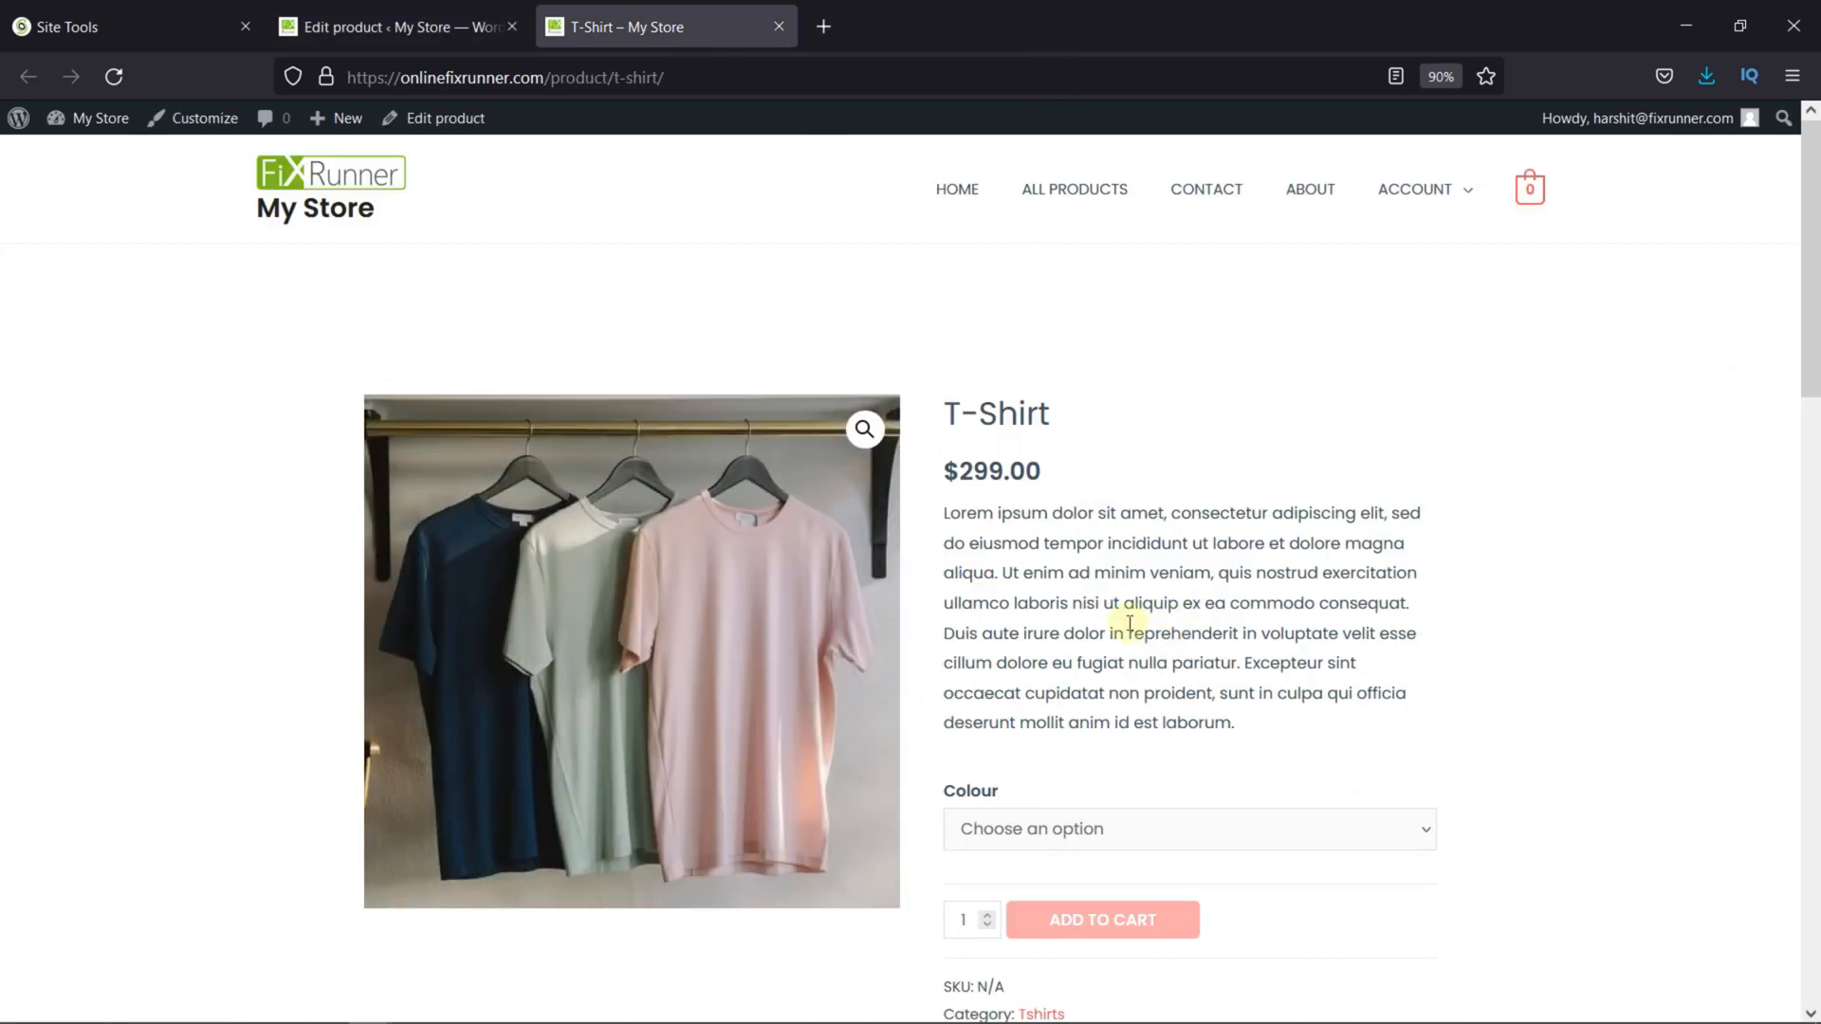
{"action": "scroll", "coordinate": [1130, 622], "scroll_direction": "down", "scroll_amount": 2}
{"action": "scroll", "coordinate": [1130, 622], "scroll_direction": "up", "scroll_amount": 1}
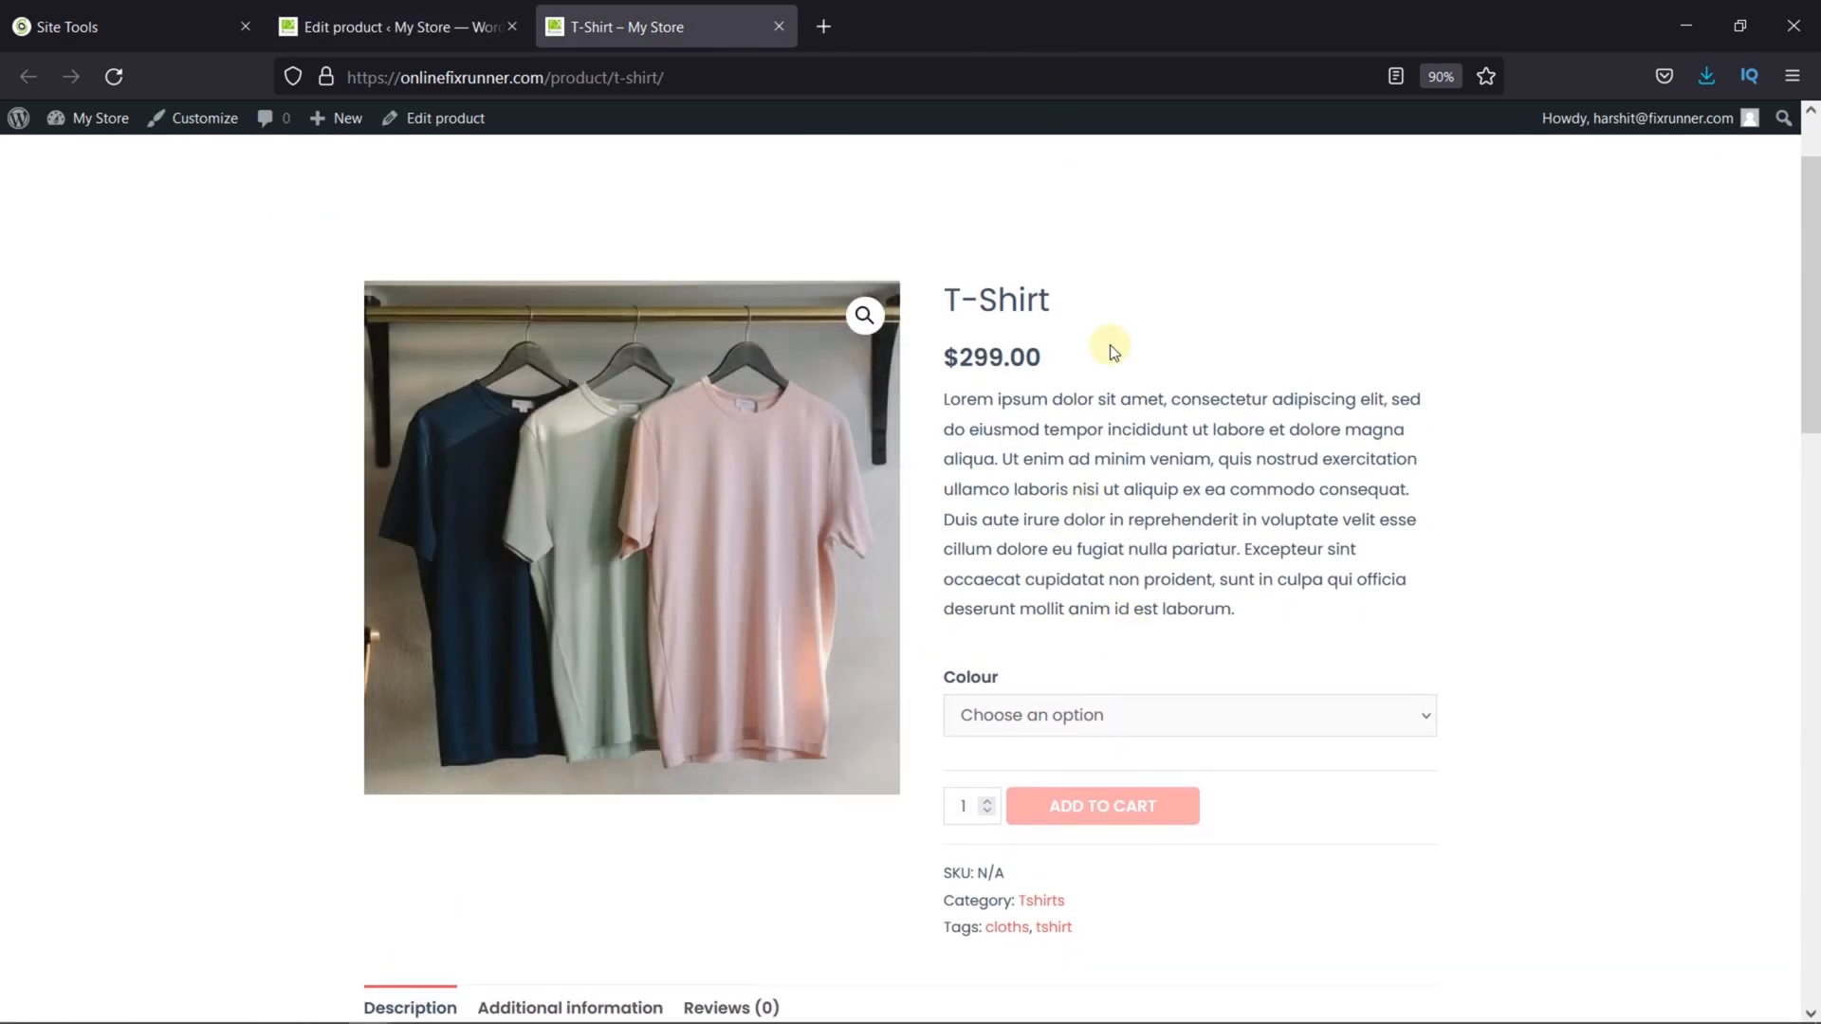
{"action": "left_click", "coordinate": [1024, 731]}
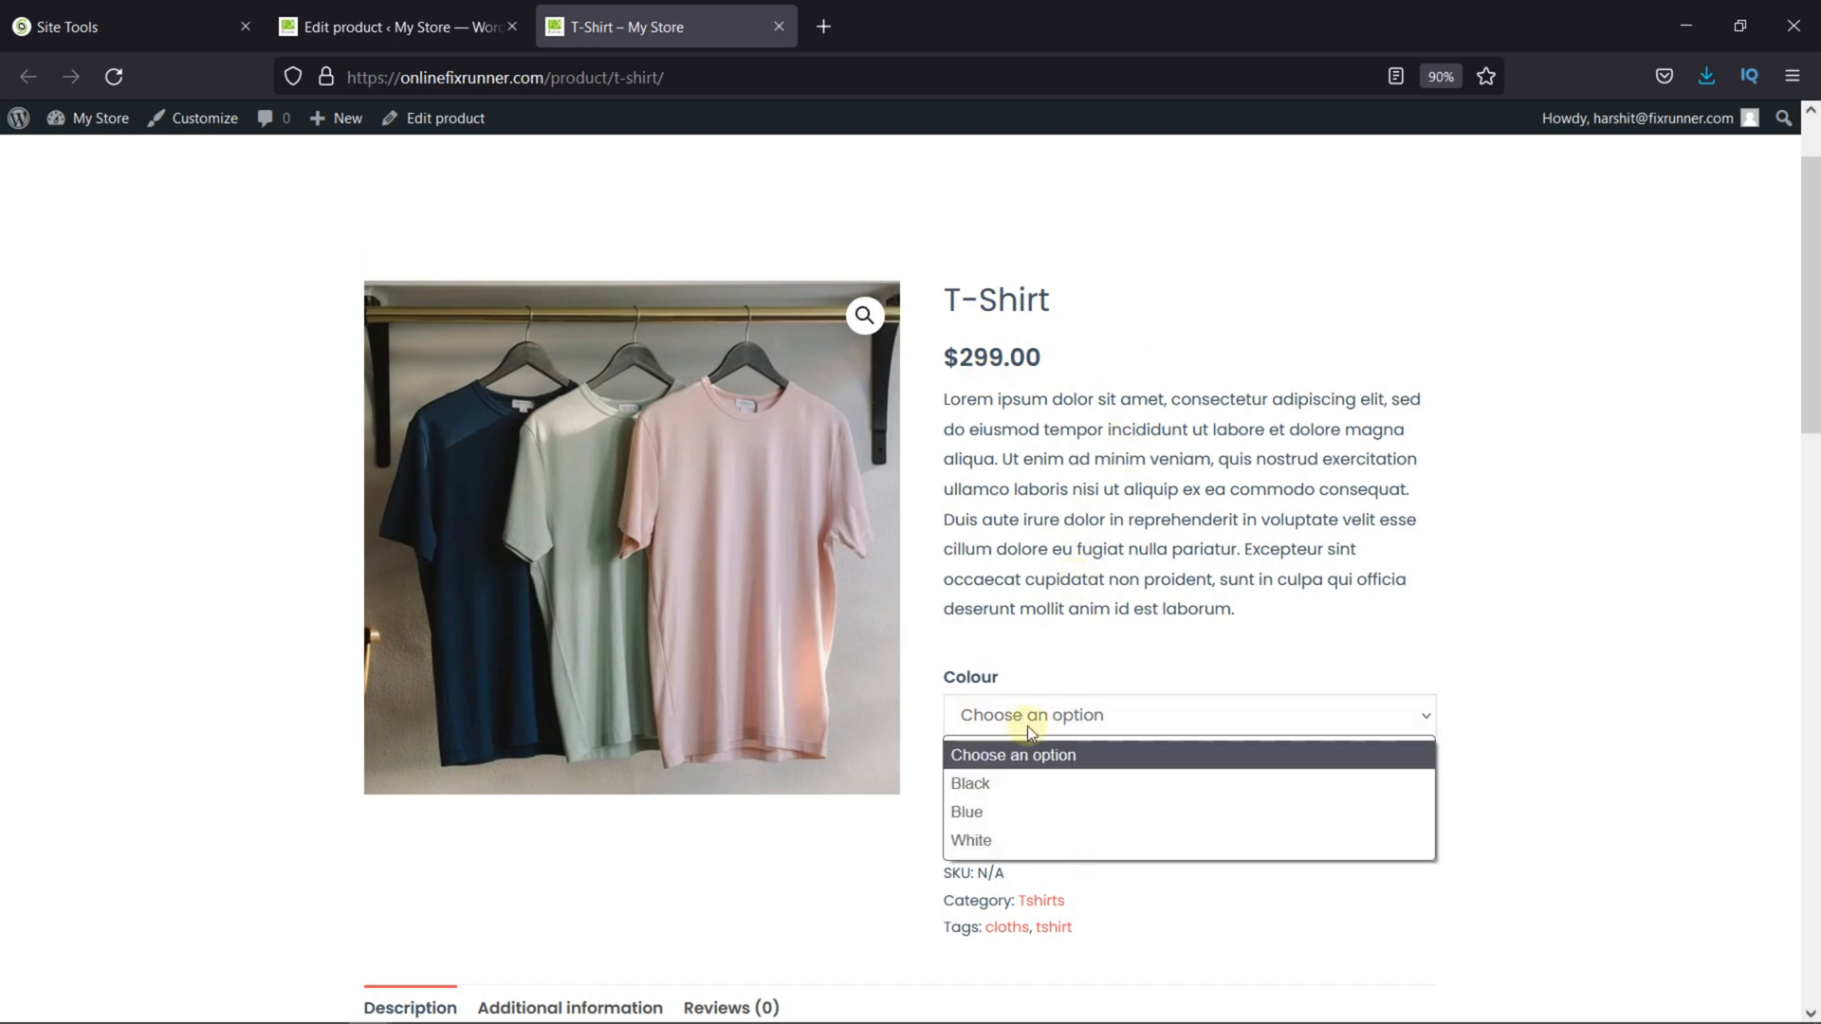
{"action": "left_click", "coordinate": [1023, 783]}
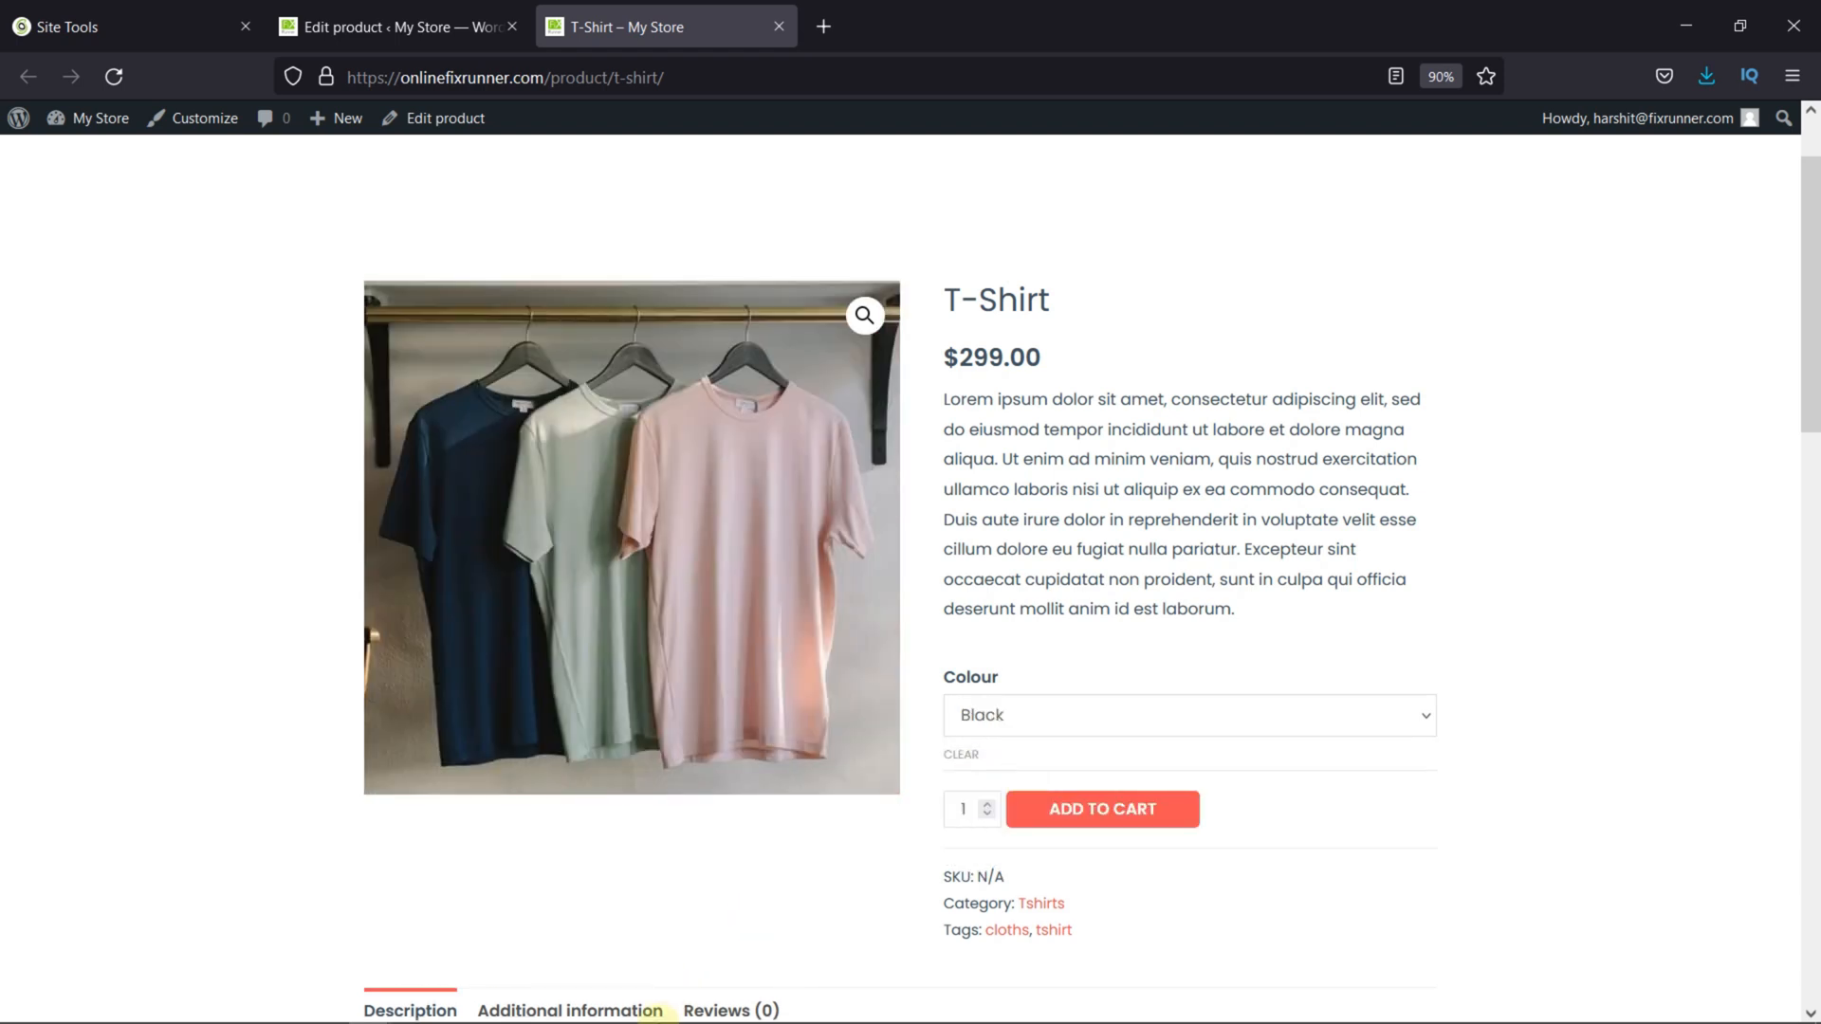
{"action": "left_click", "coordinate": [1032, 709]}
{"action": "left_click", "coordinate": [1031, 749]}
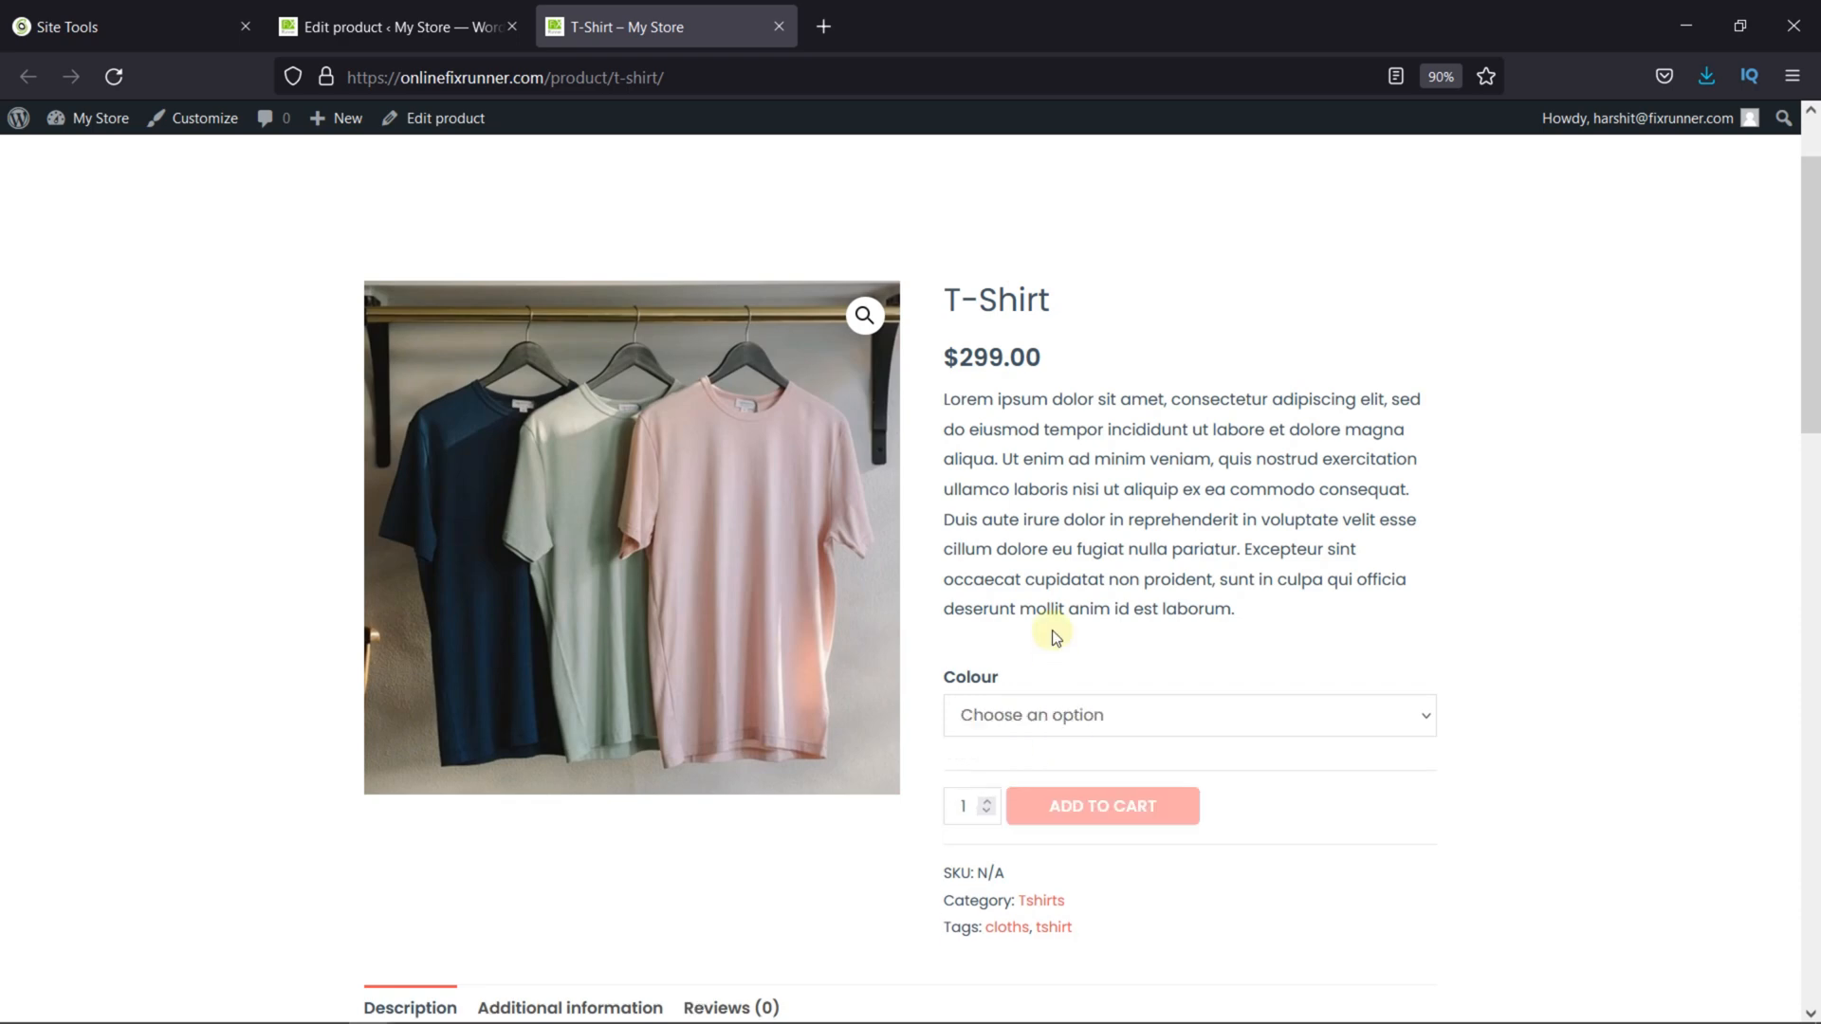
{"action": "left_click", "coordinate": [408, 27]}
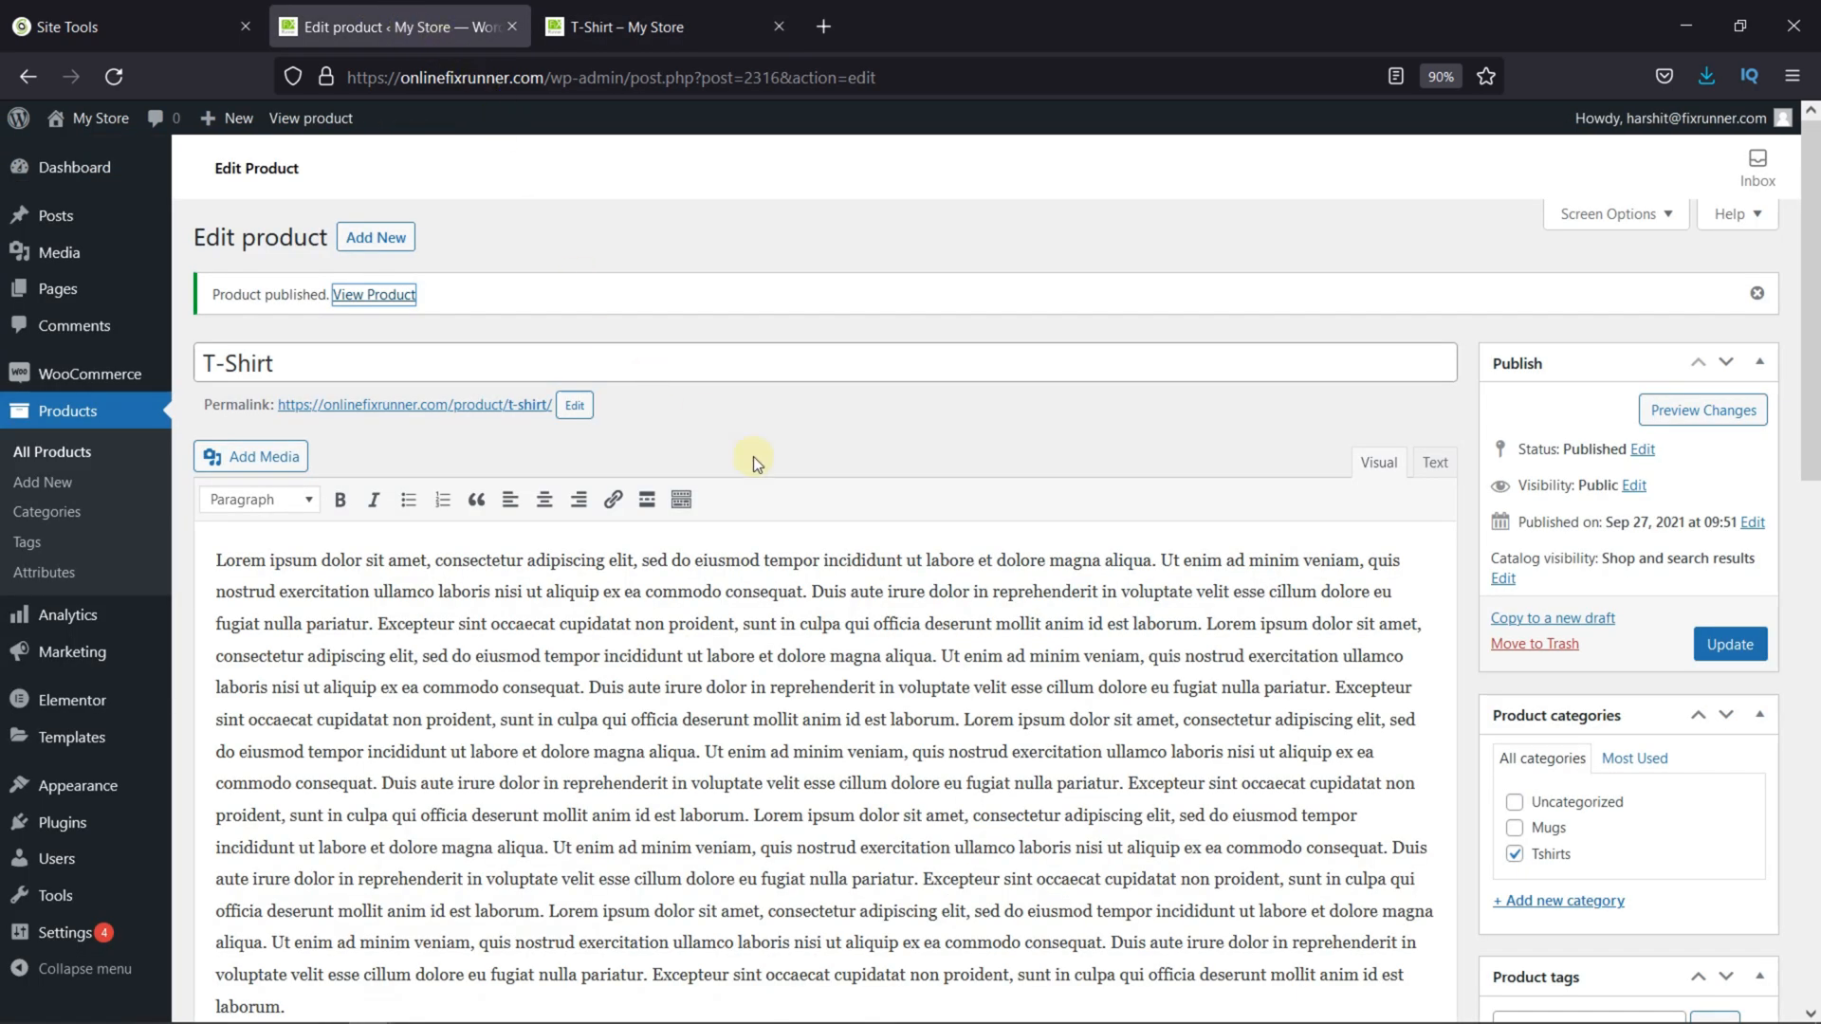
- Assign the white t-shirt image to the White variation
{"action": "scroll", "coordinate": [753, 457], "scroll_direction": "down", "scroll_amount": 7}
{"action": "scroll", "coordinate": [778, 460], "scroll_direction": "down", "scroll_amount": 4}
{"action": "scroll", "coordinate": [778, 463], "scroll_direction": "up", "scroll_amount": 3}
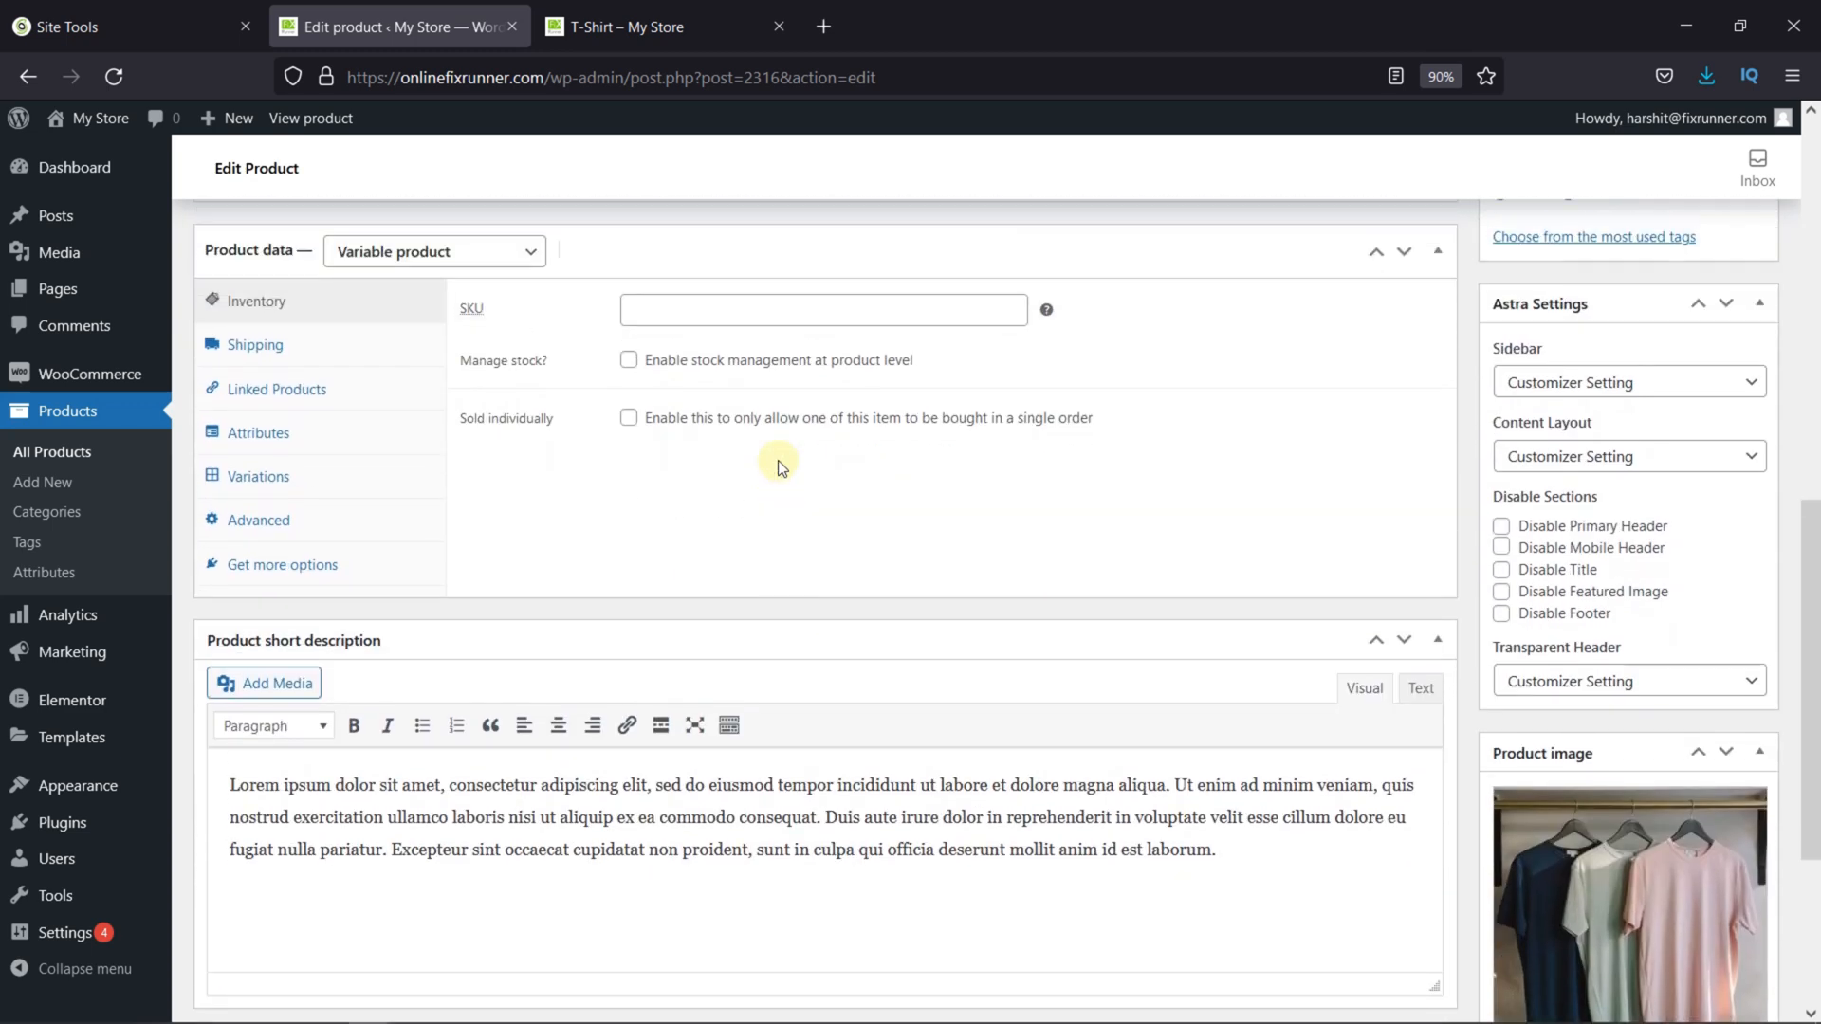
{"action": "left_click", "coordinate": [258, 586]}
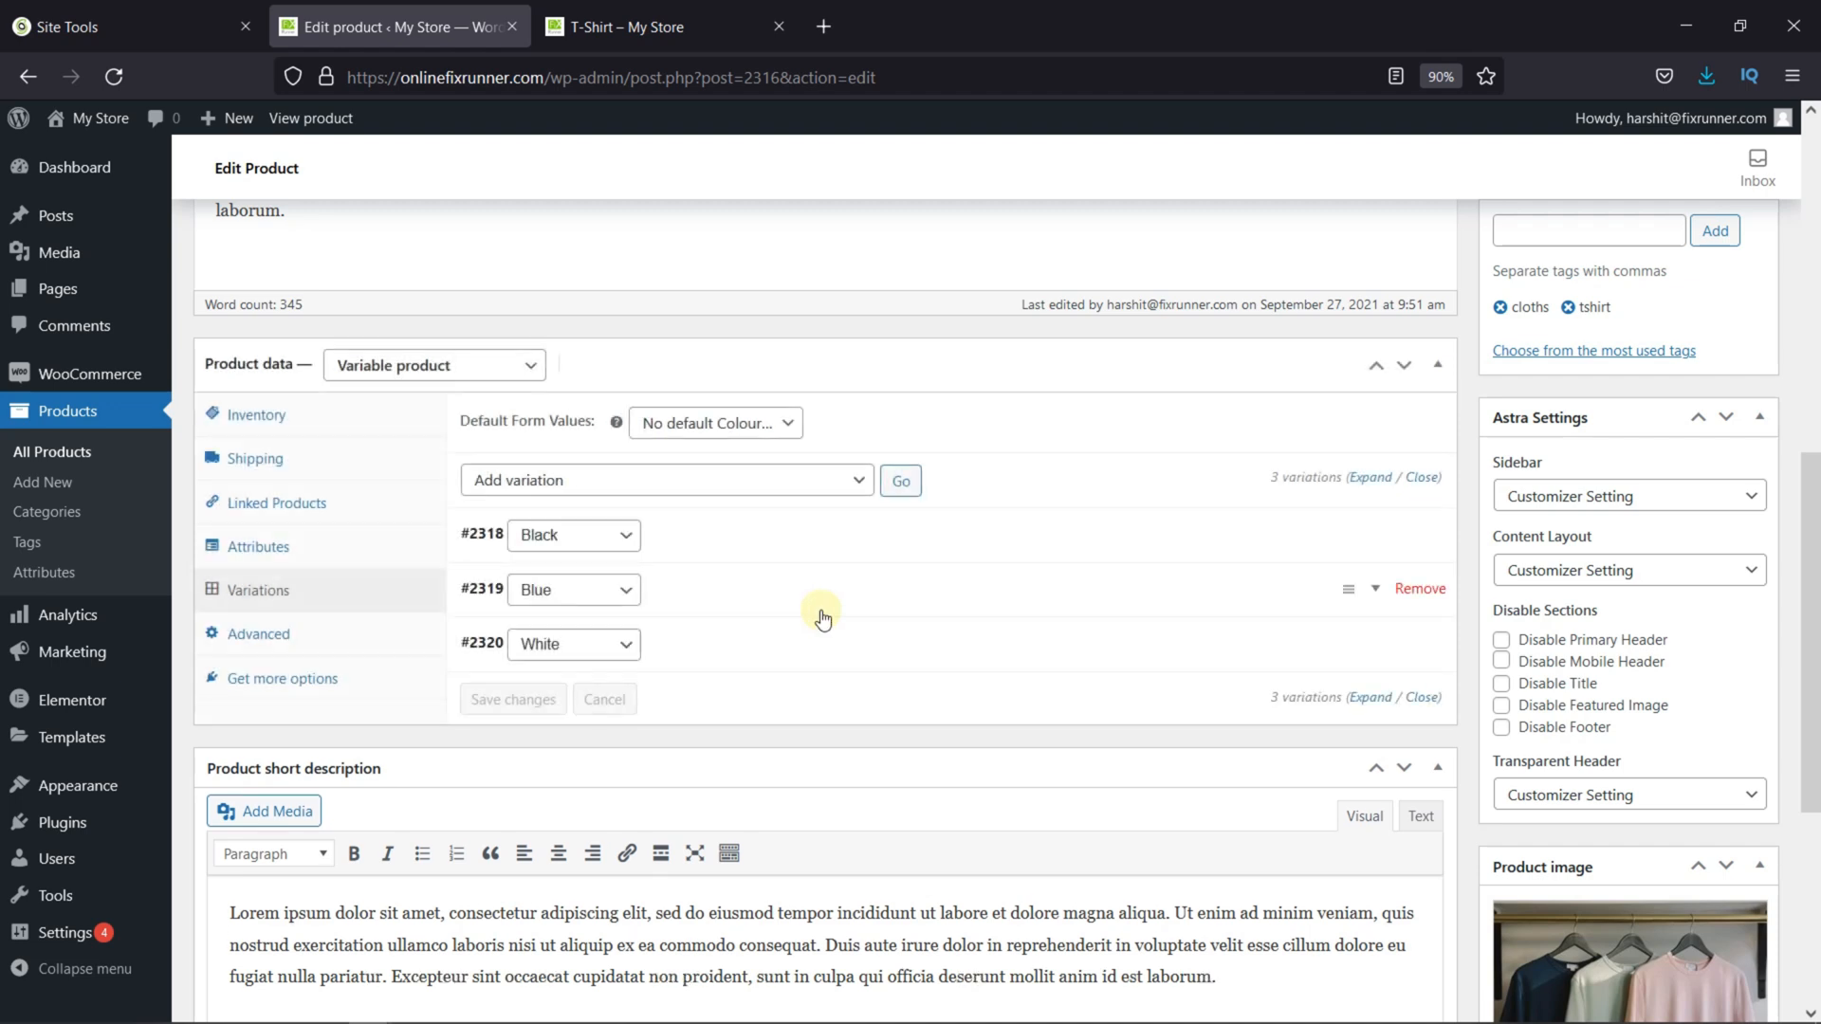
{"action": "left_click", "coordinate": [697, 554]}
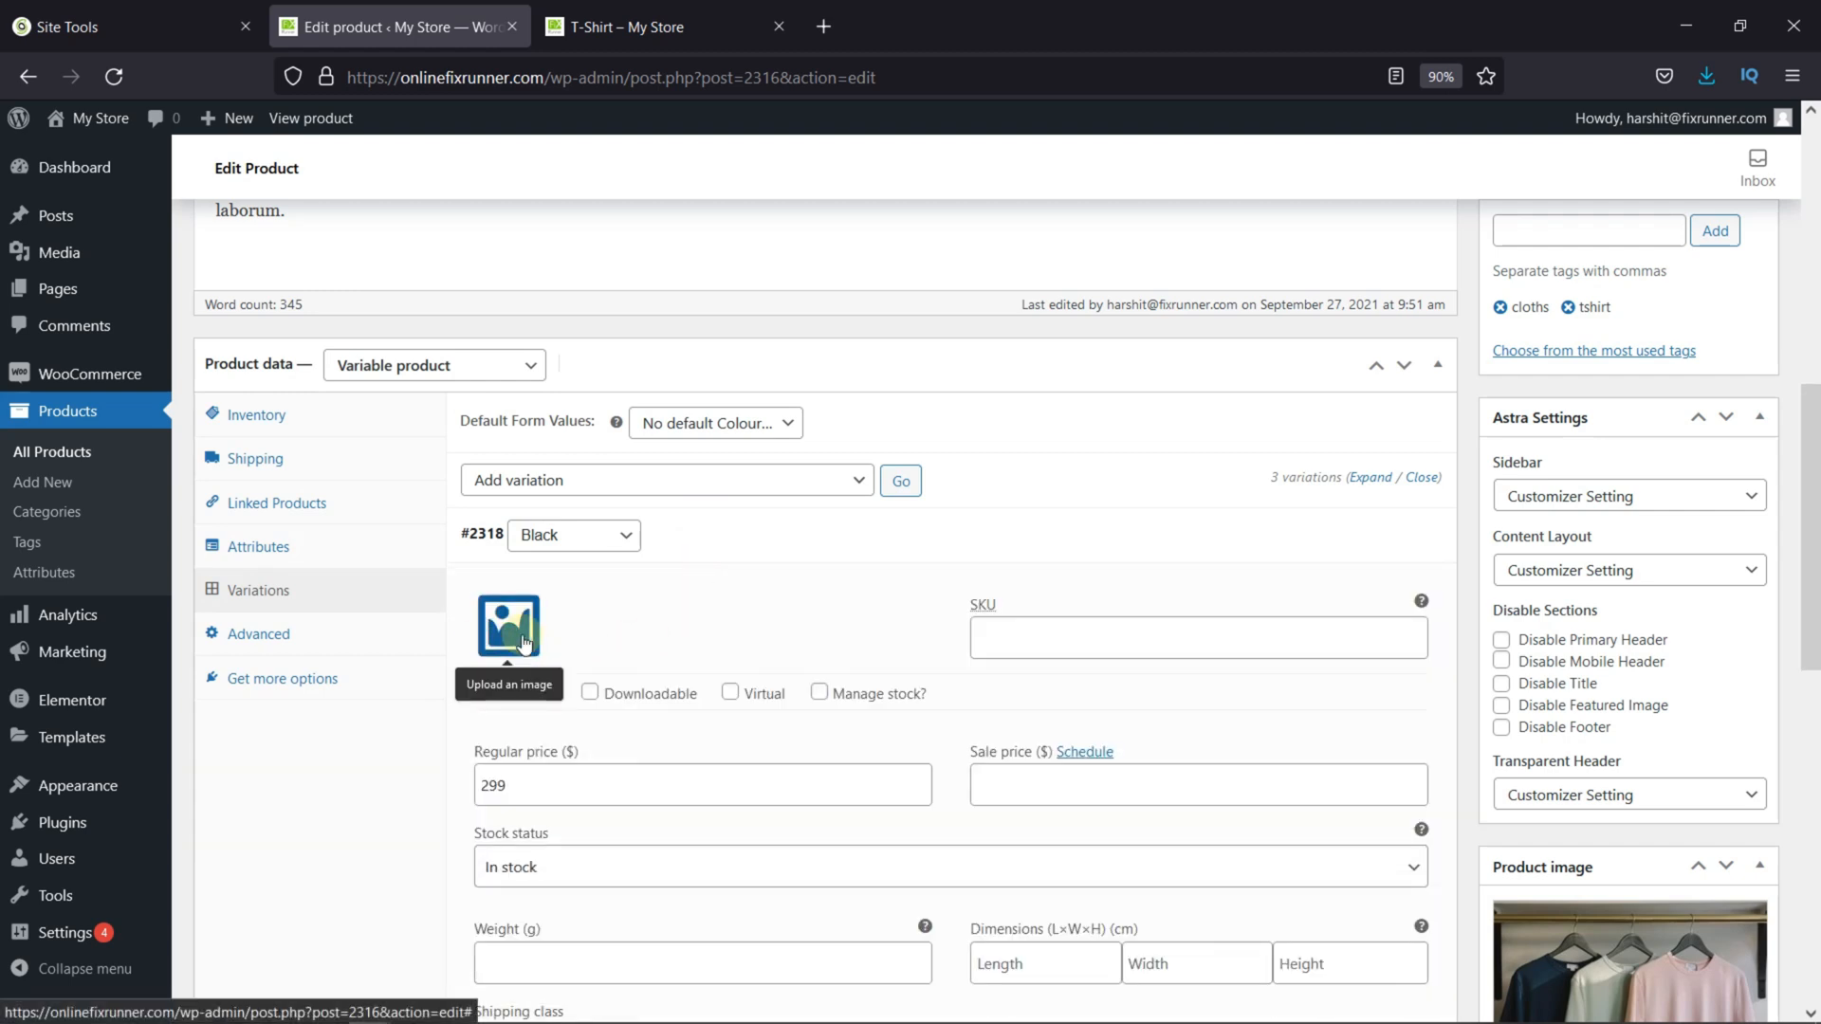
{"action": "left_click", "coordinate": [524, 642]}
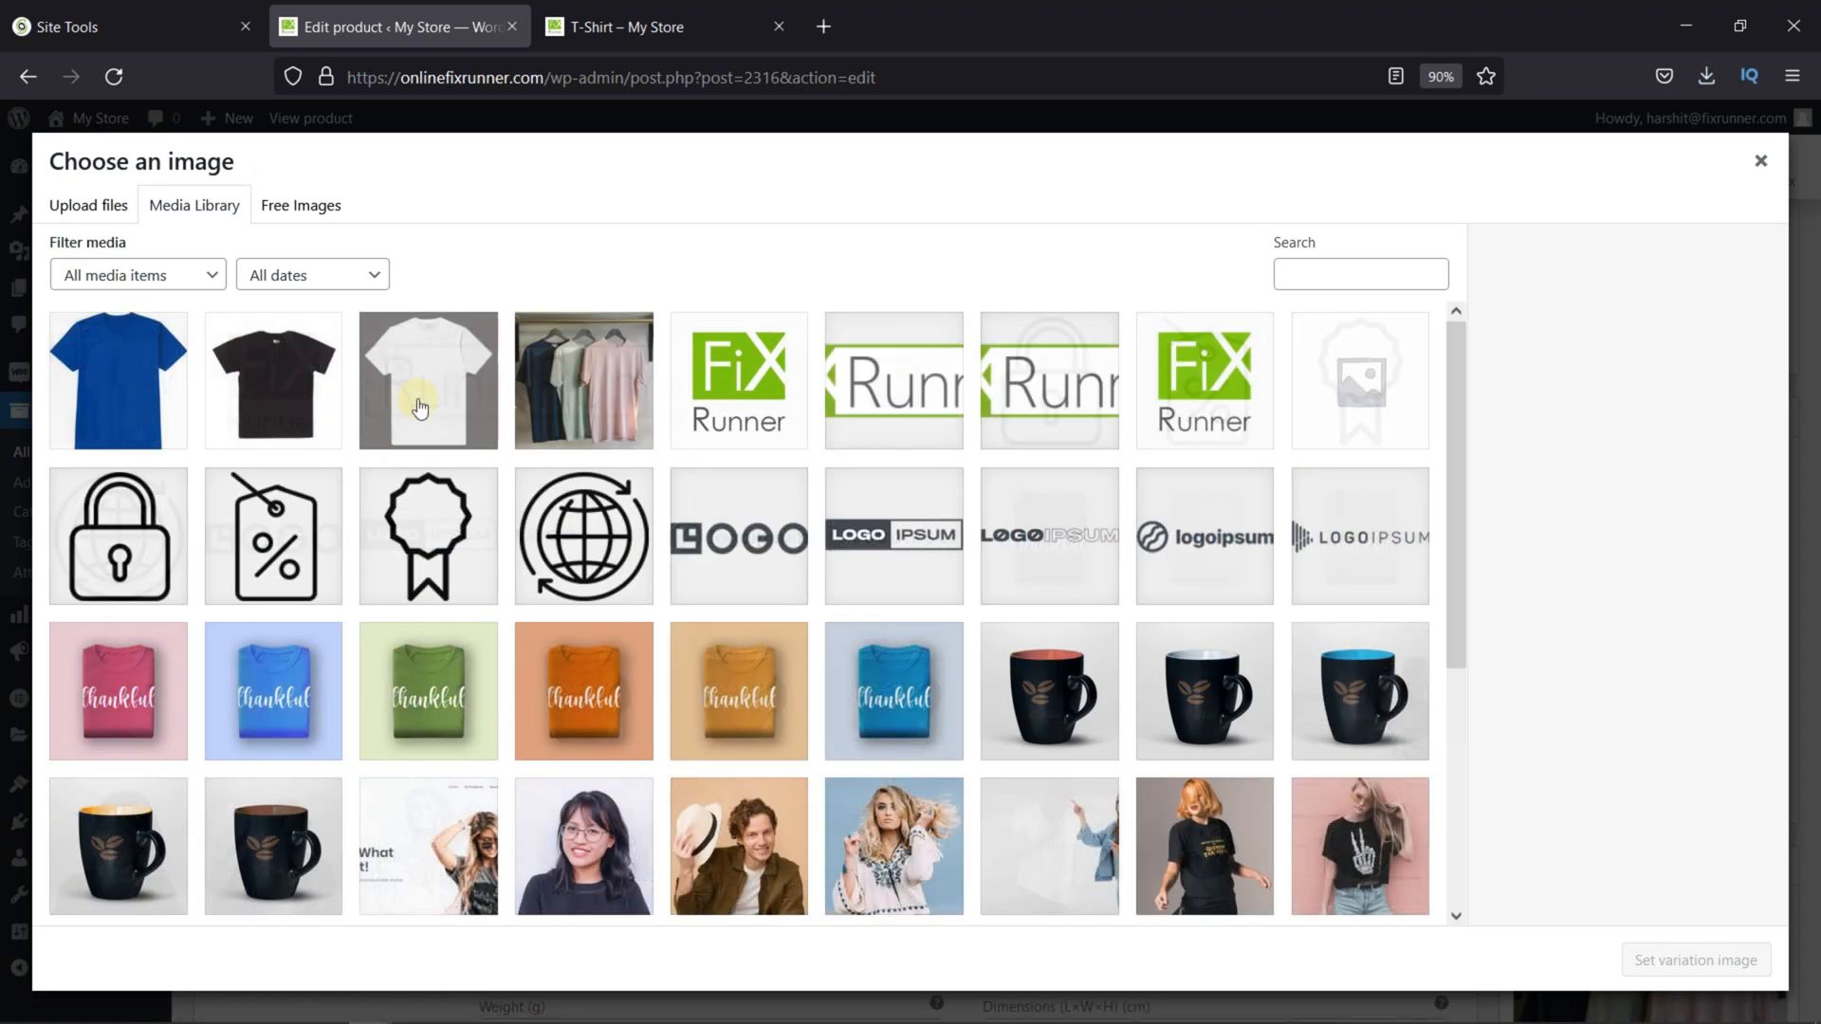
{"action": "left_click", "coordinate": [420, 408]}
{"action": "left_click", "coordinate": [1695, 960]}
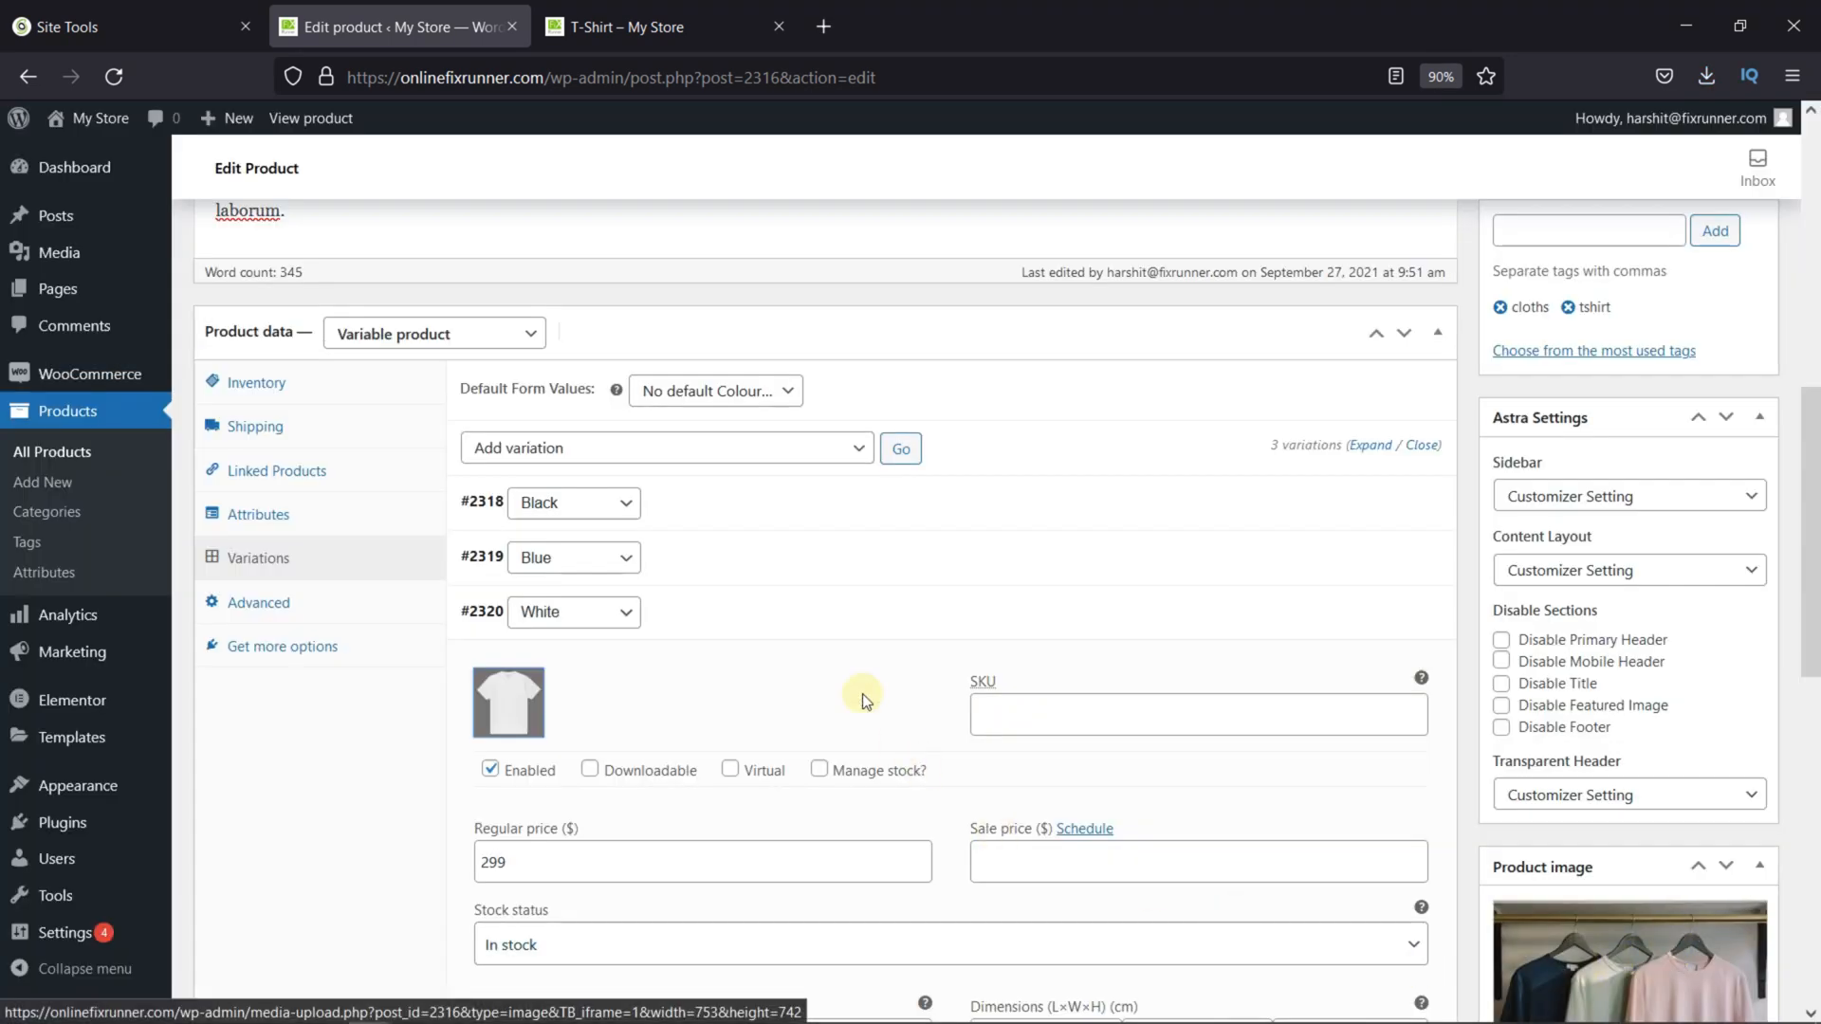
- Save the variation changes and update the T-Shirt product
{"action": "left_click", "coordinate": [820, 623]}
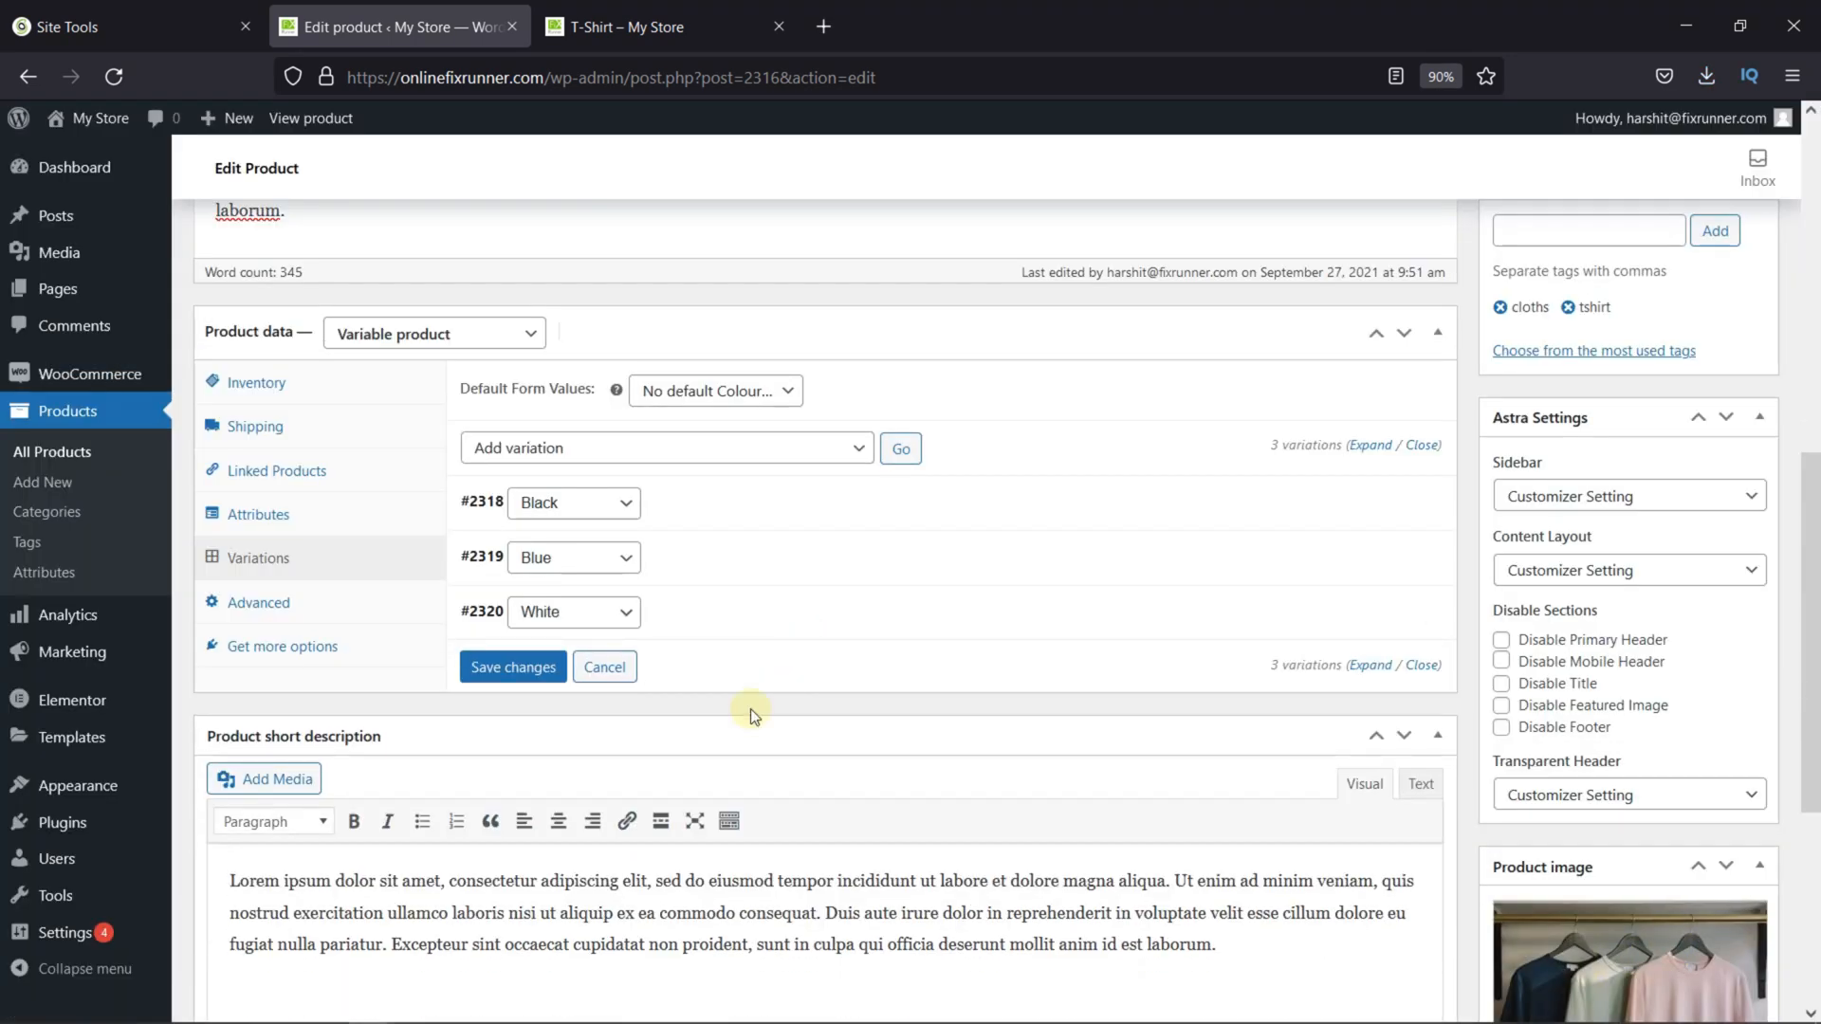
{"action": "left_click", "coordinate": [510, 664]}
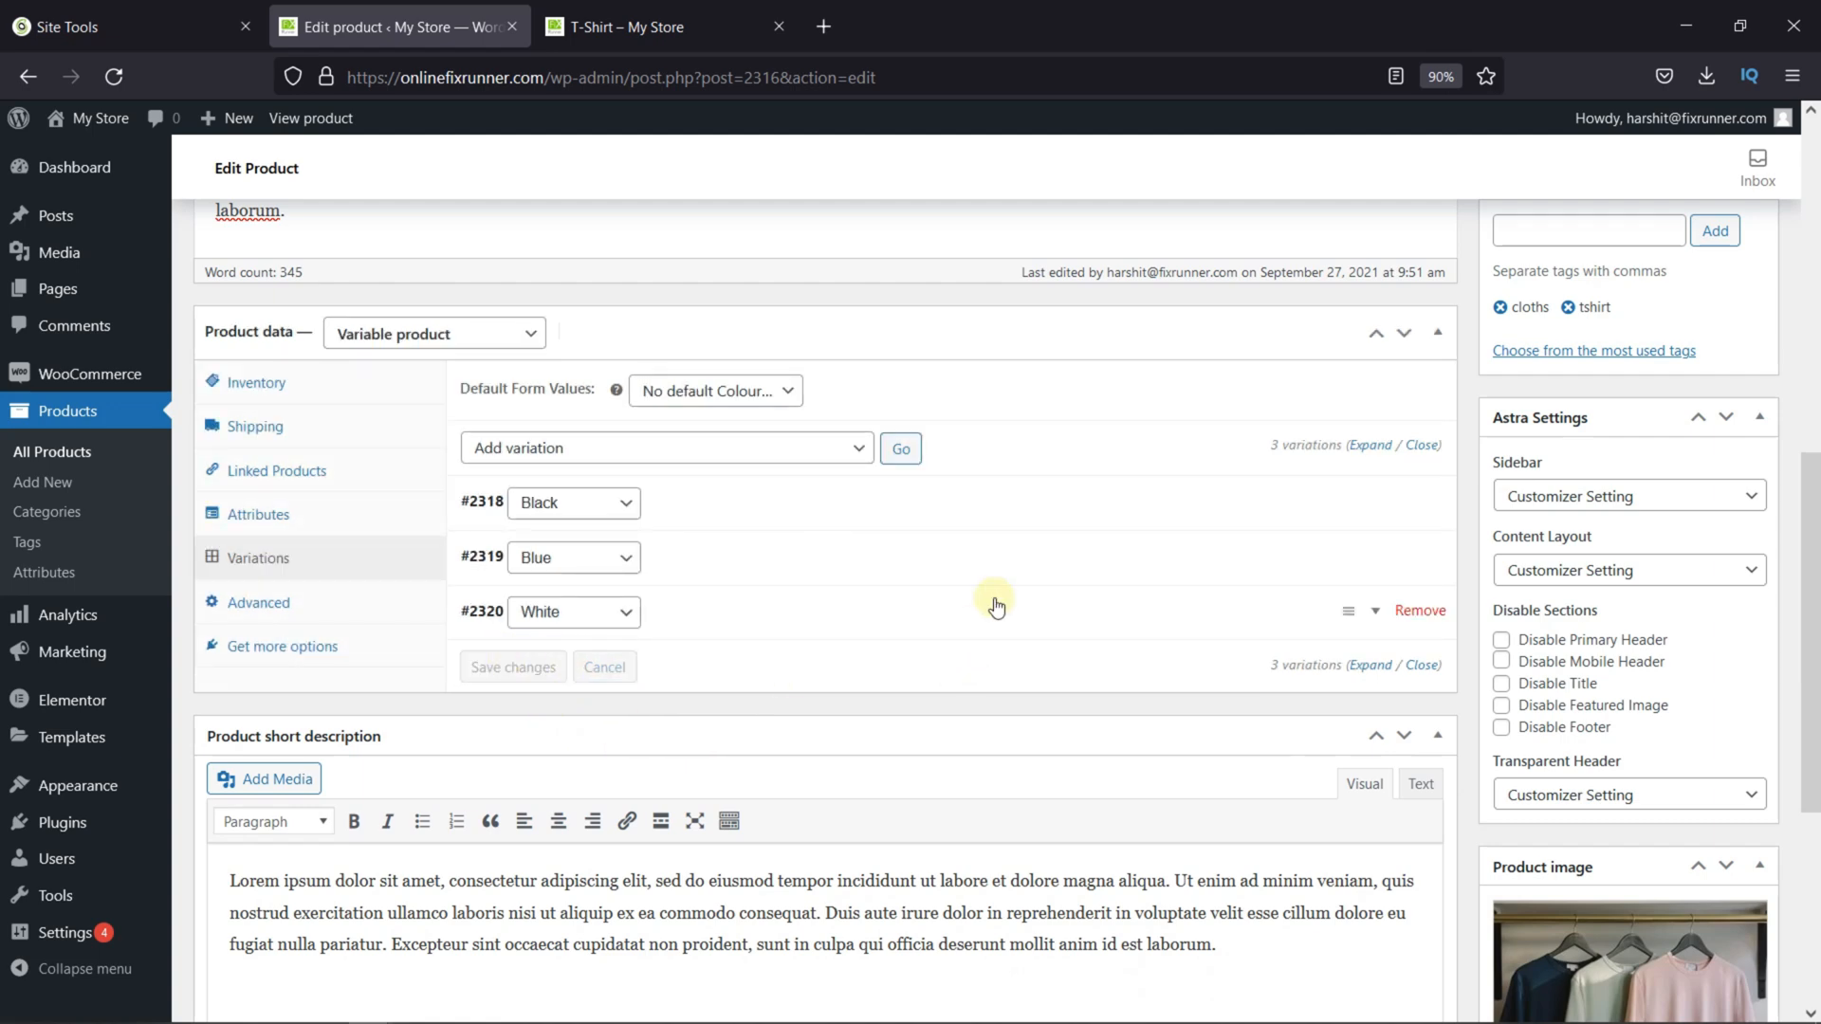
{"action": "scroll", "coordinate": [996, 598], "scroll_direction": "up", "scroll_amount": 7}
{"action": "scroll", "coordinate": [995, 598], "scroll_direction": "up", "scroll_amount": 2}
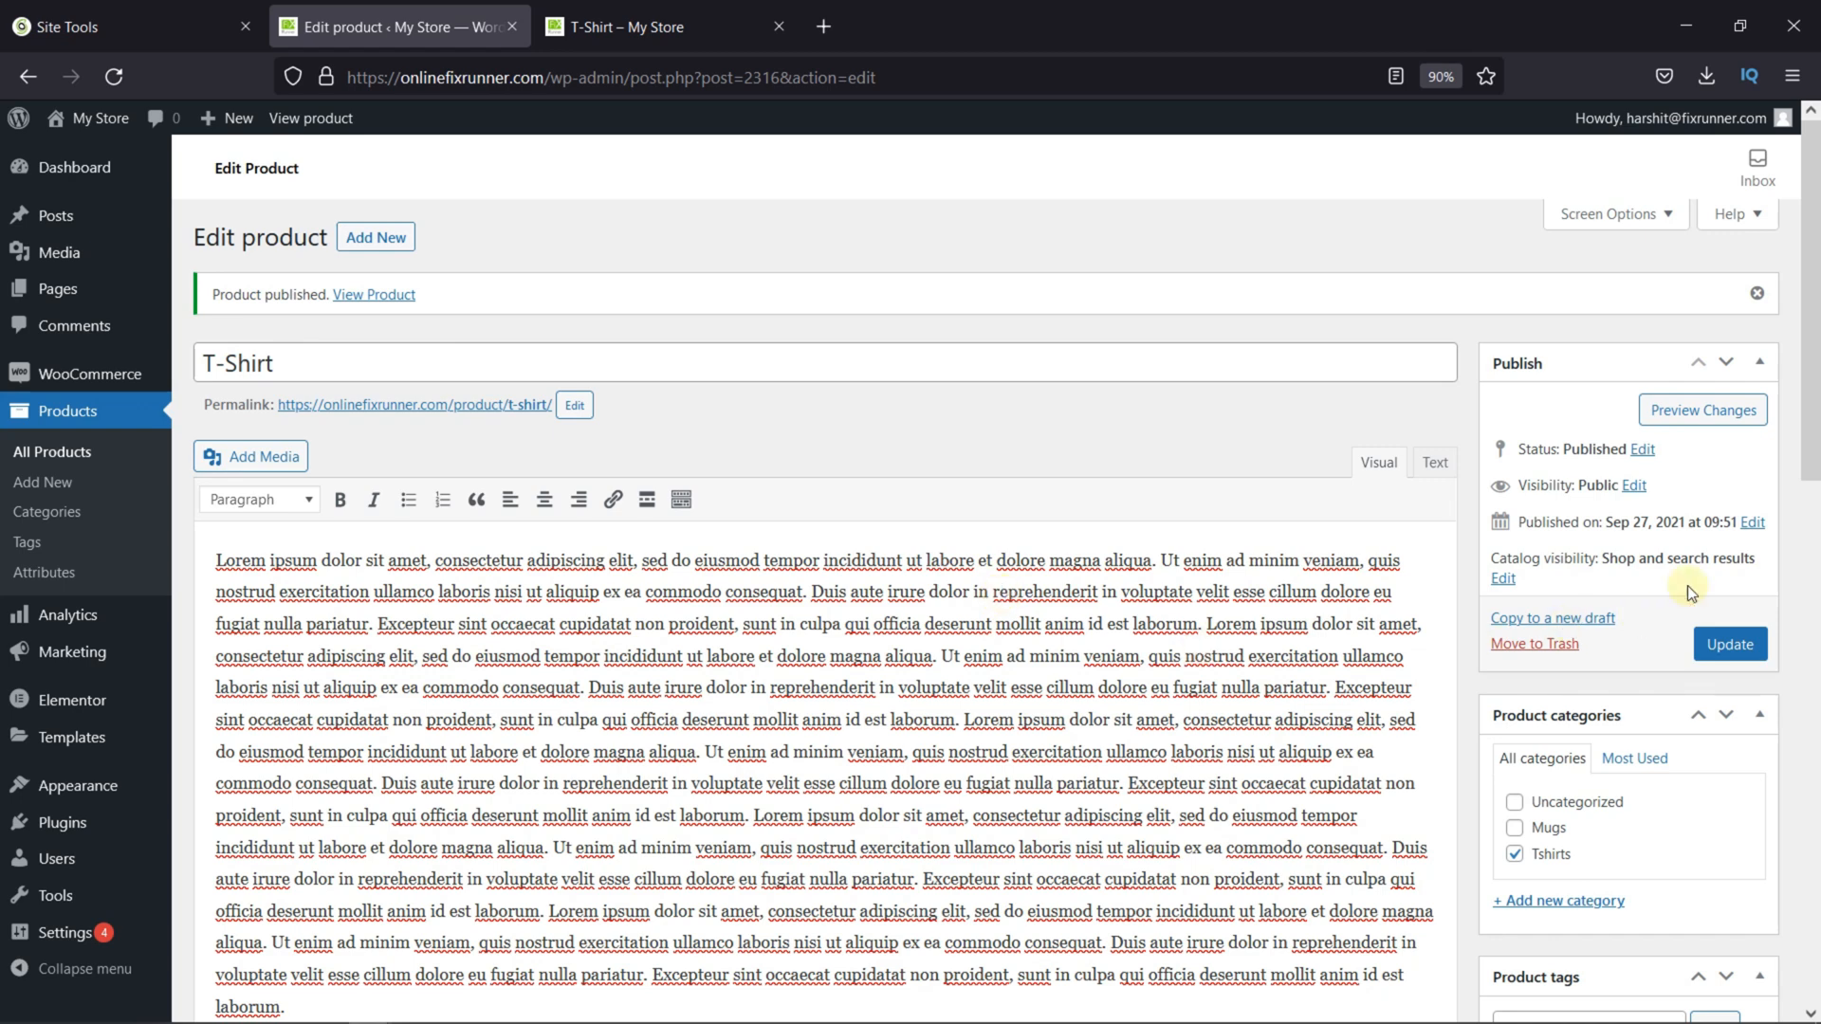
{"action": "left_click", "coordinate": [1732, 647]}
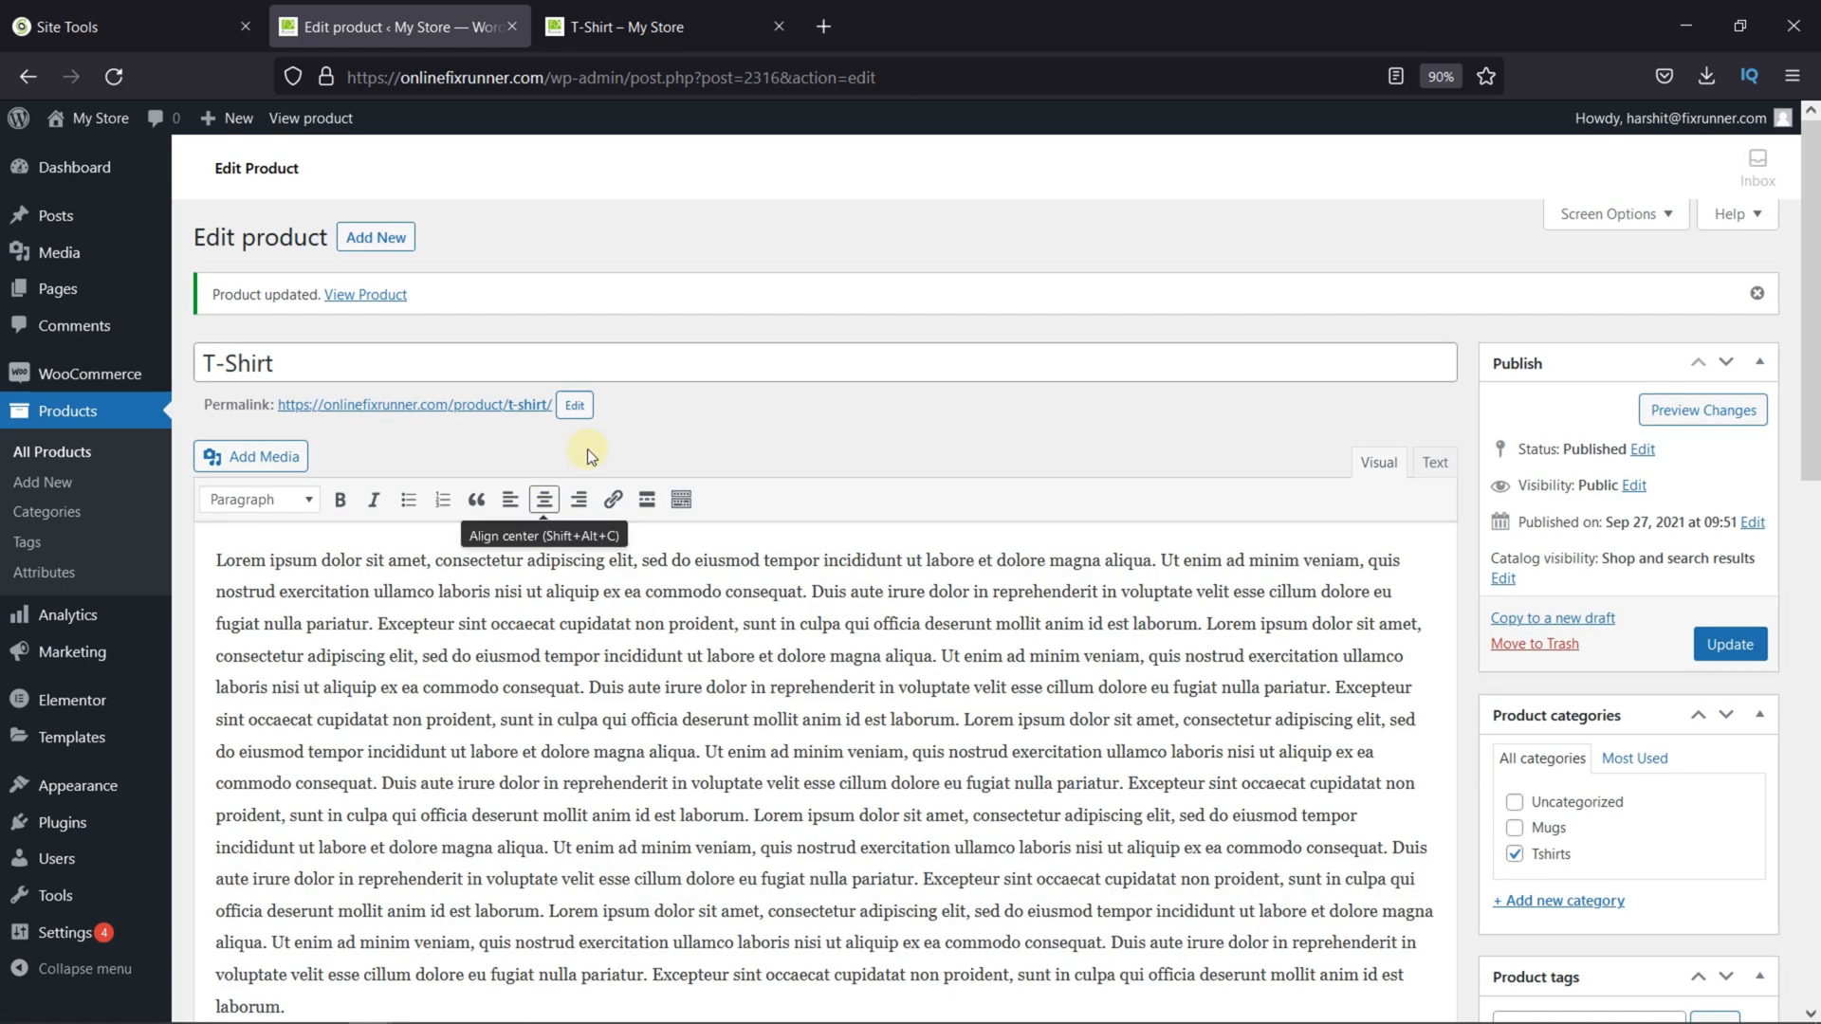
{"action": "left_click", "coordinate": [684, 32]}
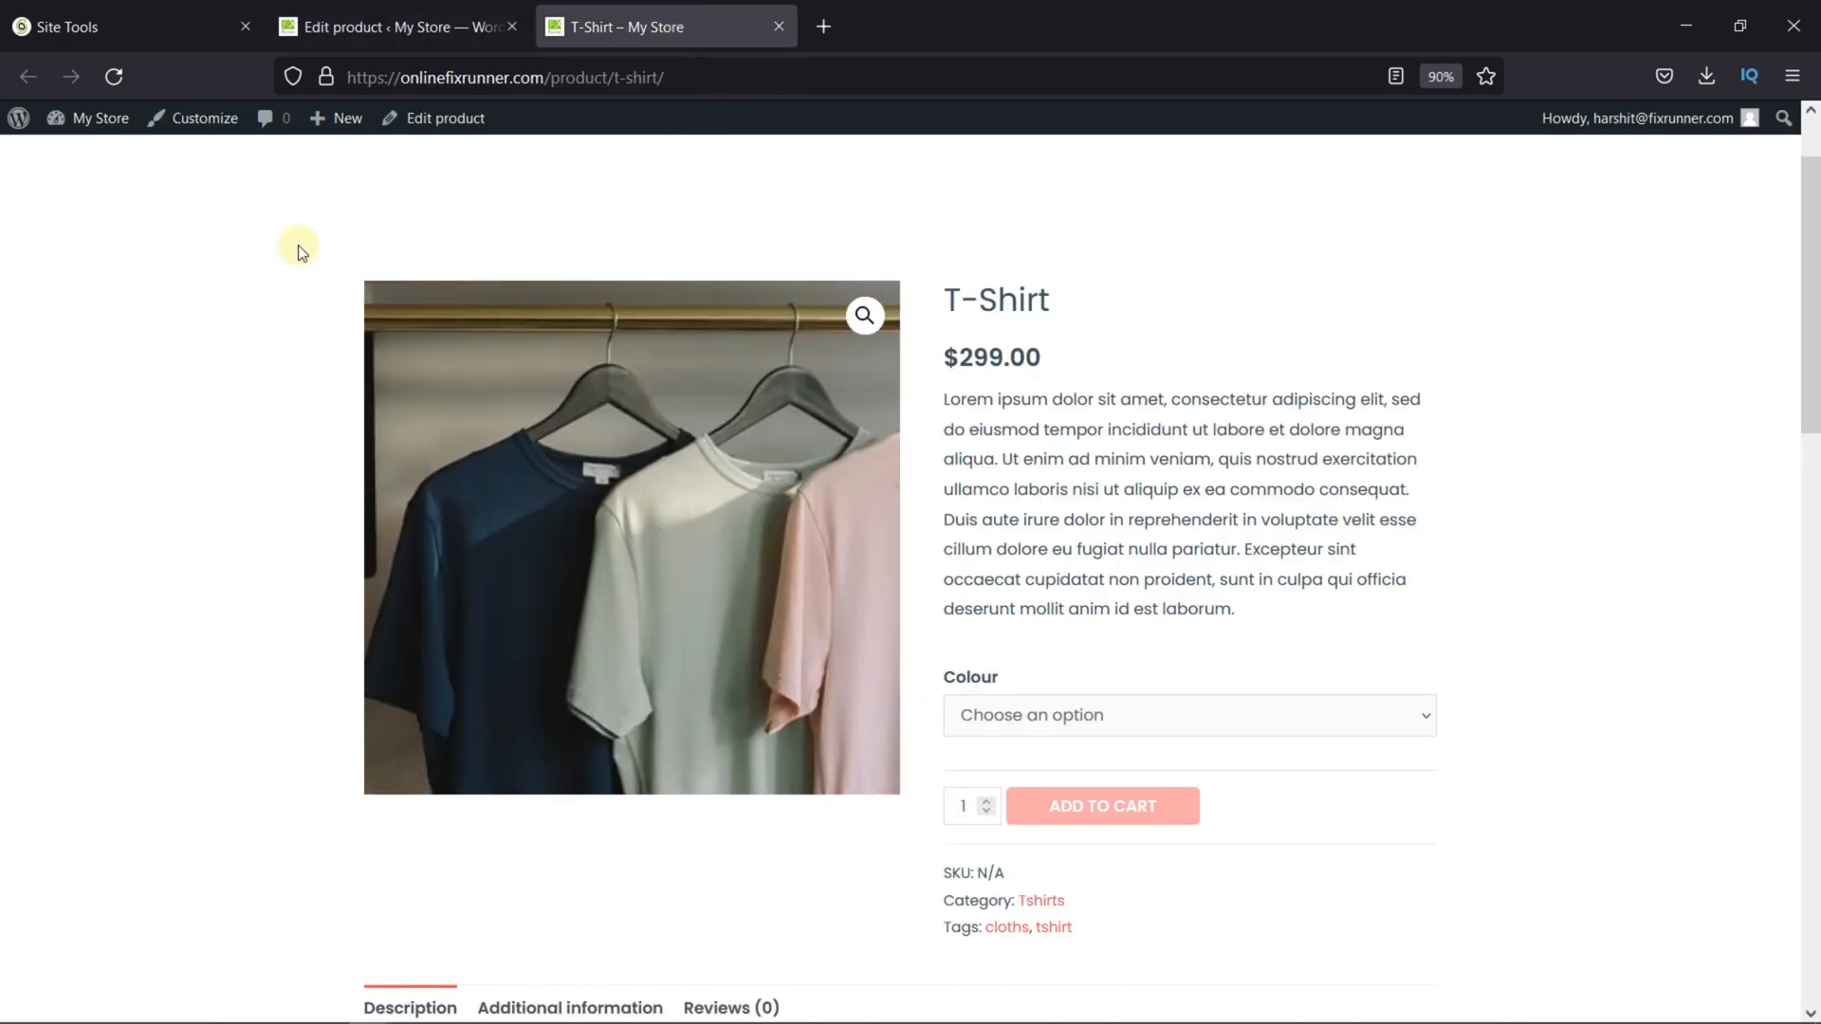
{"action": "left_click", "coordinate": [134, 76]}
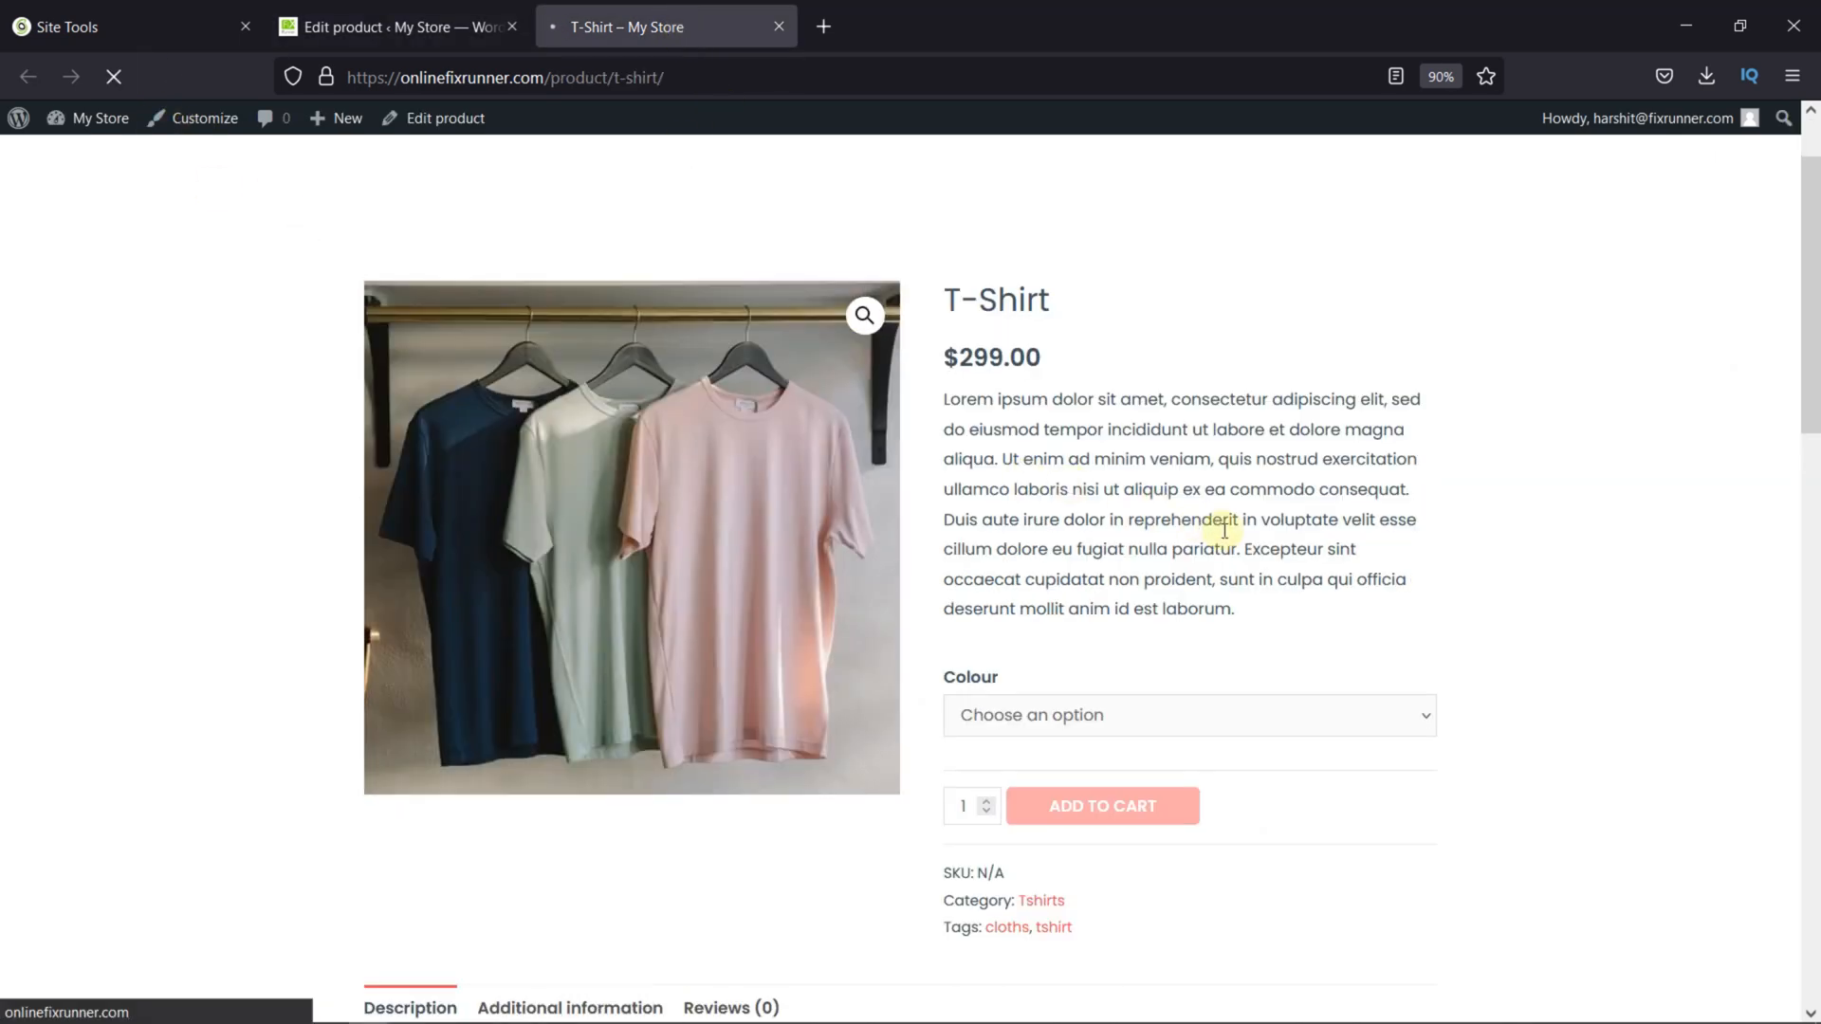
{"action": "scroll", "coordinate": [1224, 535], "scroll_direction": "down", "scroll_amount": 5}
{"action": "scroll", "coordinate": [1222, 542], "scroll_direction": "up", "scroll_amount": 5}
{"action": "left_click", "coordinate": [1195, 735]}
{"action": "left_click", "coordinate": [1193, 787]}
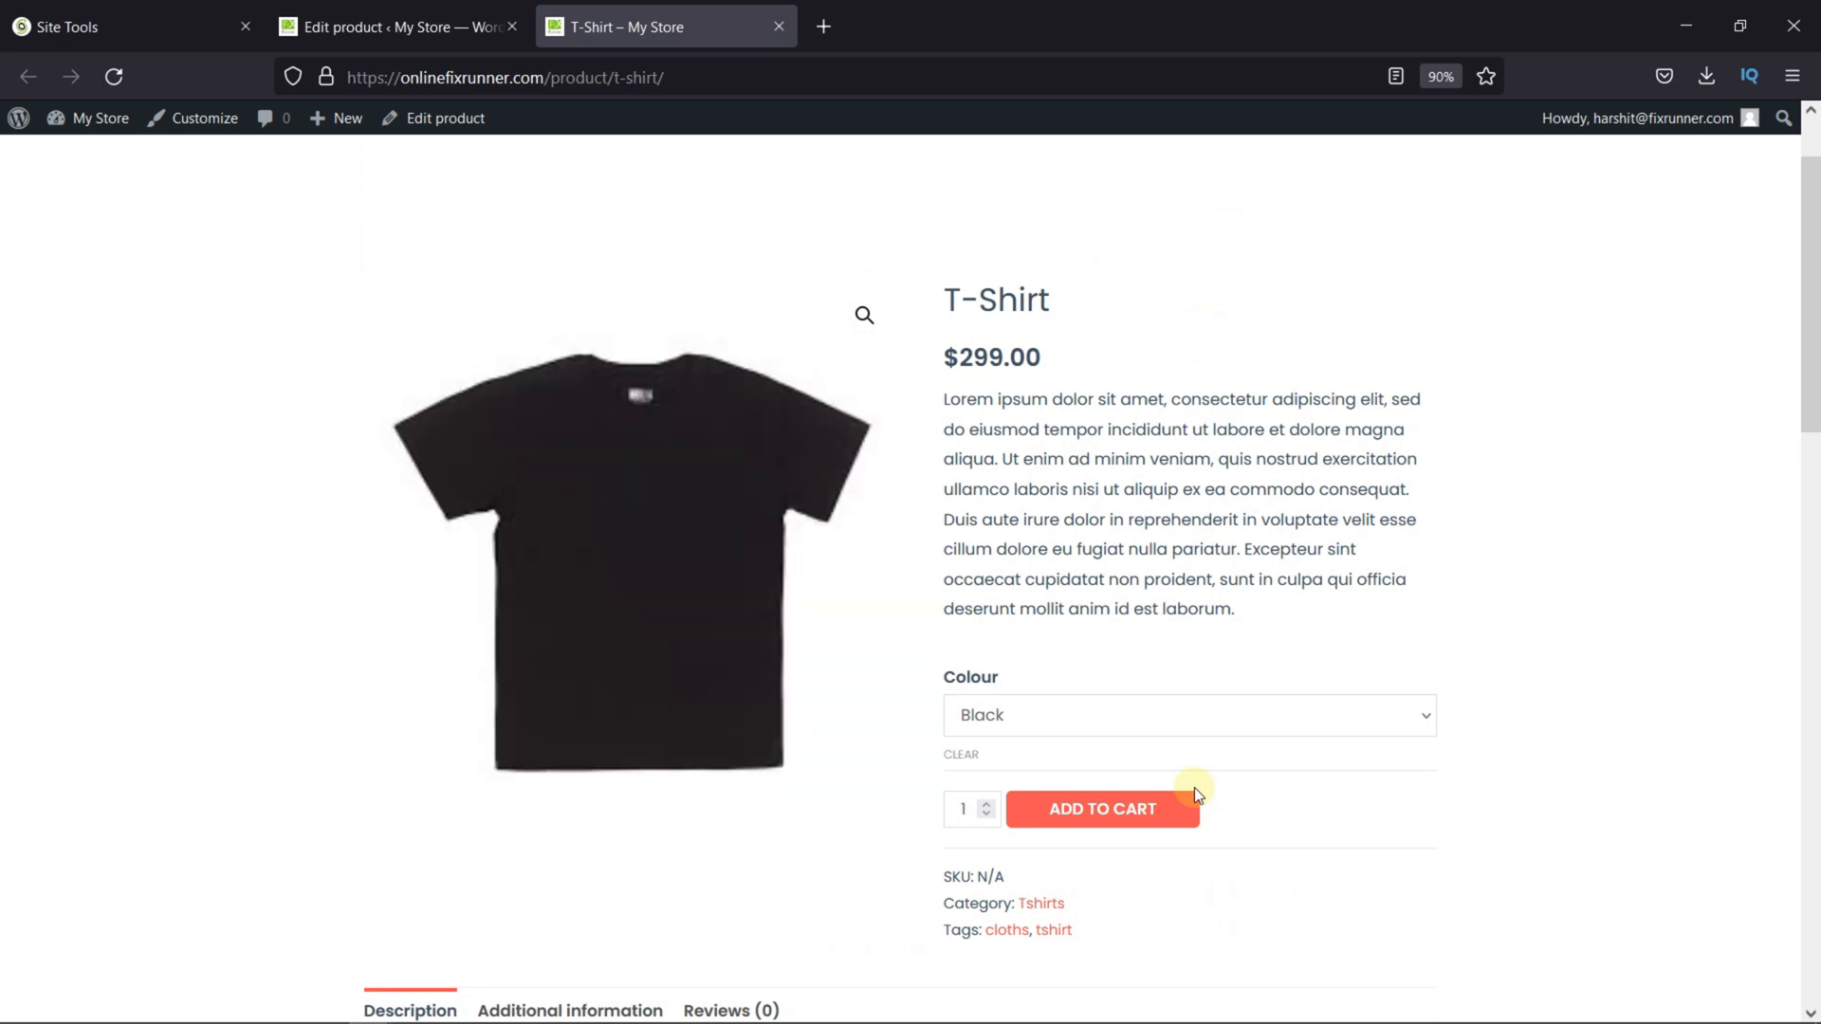
{"action": "left_click", "coordinate": [1140, 714]}
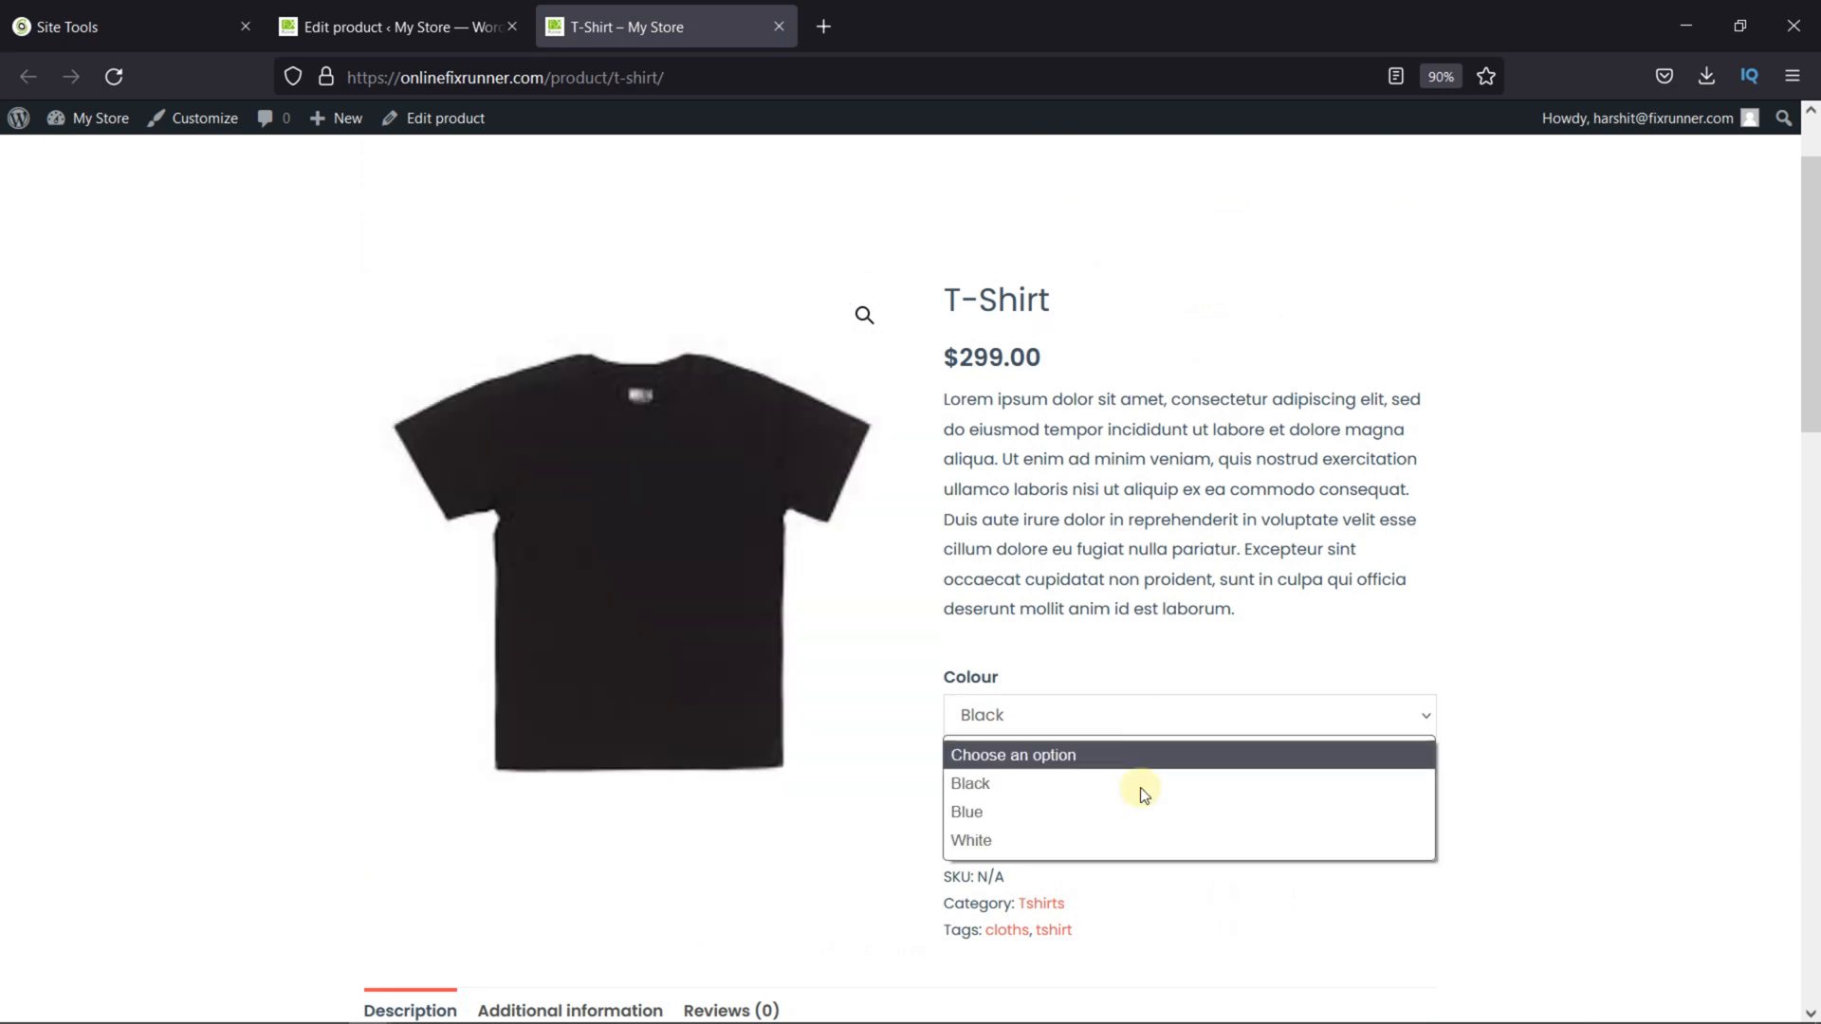
{"action": "left_click", "coordinate": [1140, 839]}
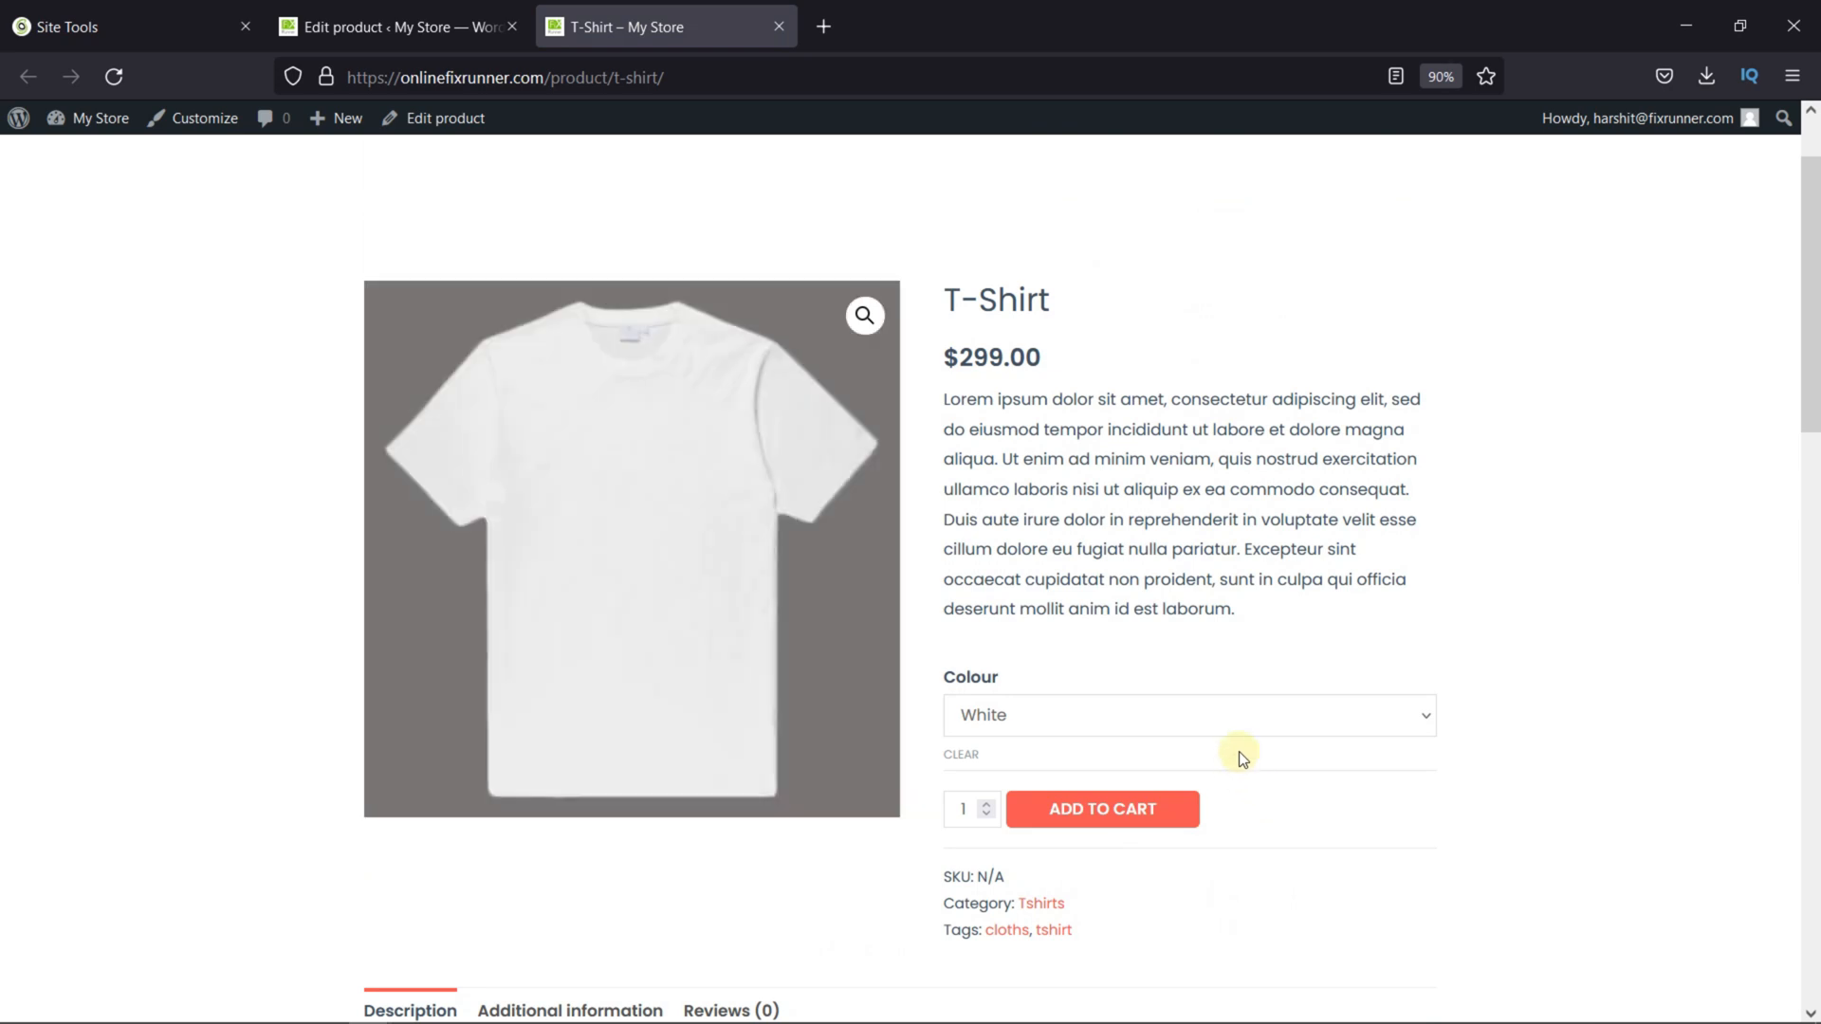
{"action": "left_click", "coordinate": [1236, 721]}
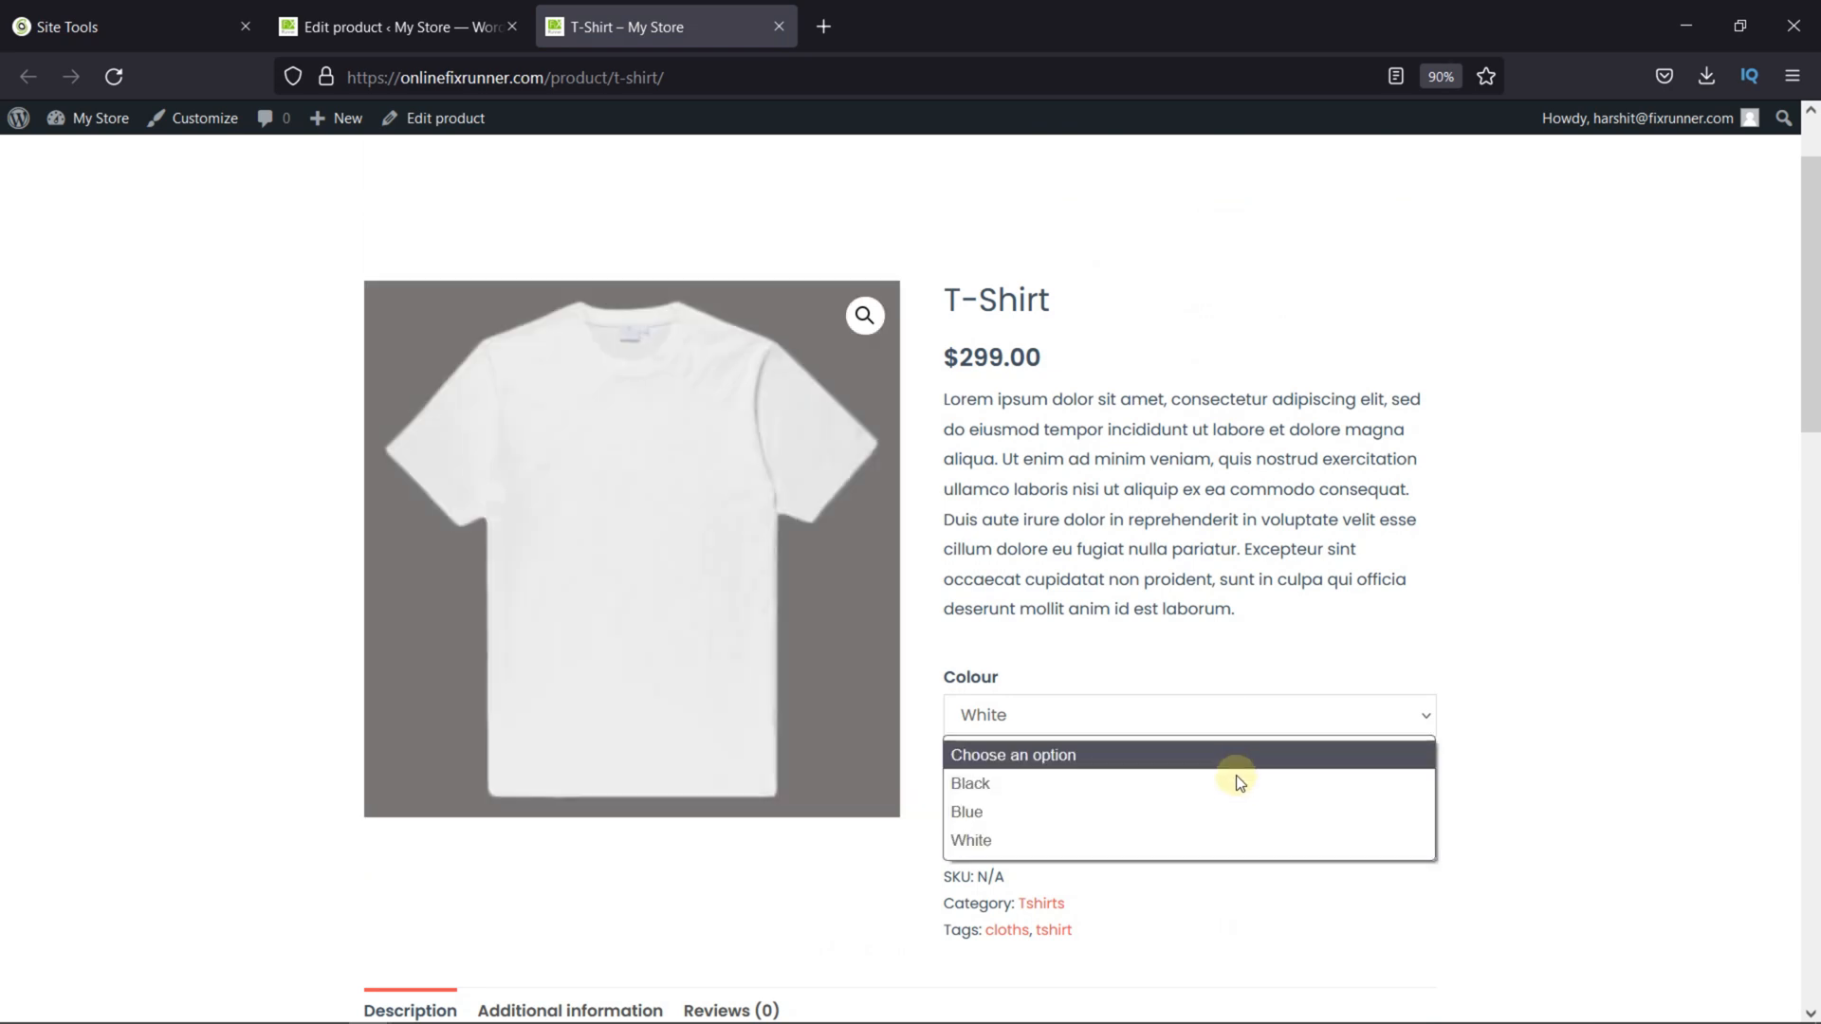
{"action": "left_click", "coordinate": [1239, 817]}
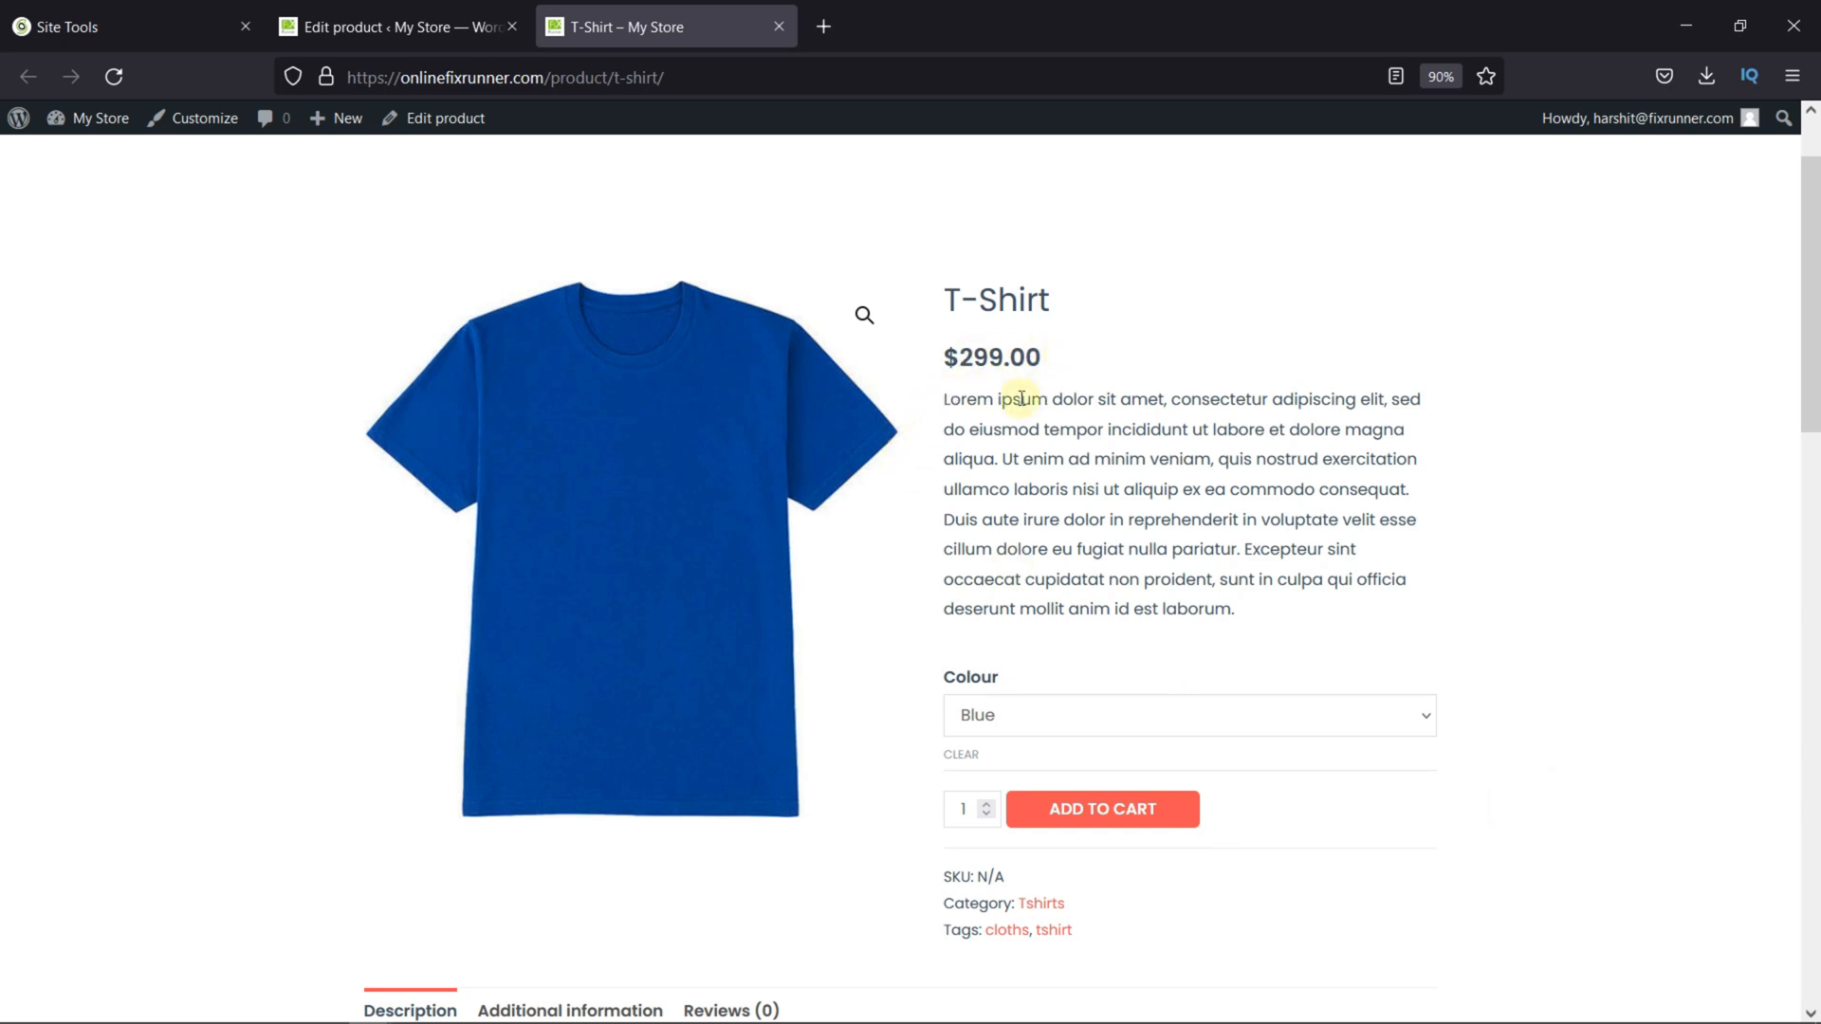
{"action": "left_click", "coordinate": [527, 37]}
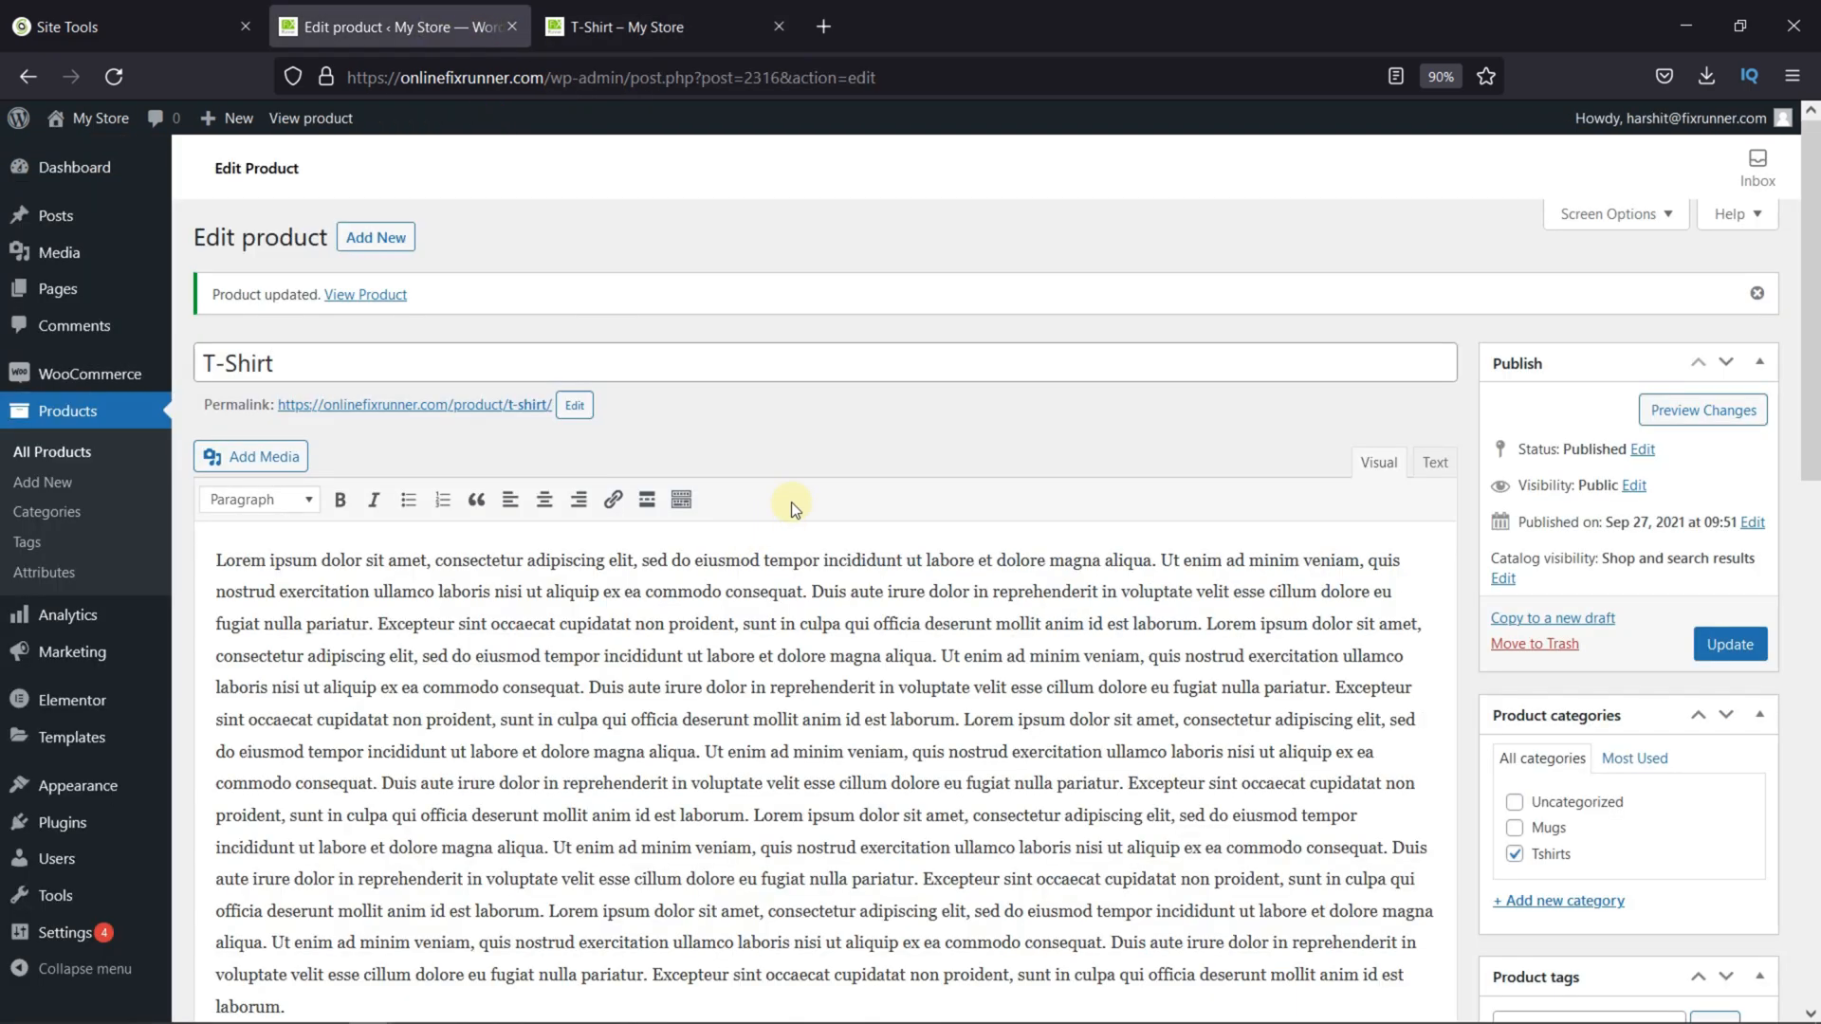
- Set the Blue variation's regular price to 399, save the variations and update the T-Shirt product
{"action": "scroll", "coordinate": [791, 503], "scroll_direction": "down", "scroll_amount": 10}
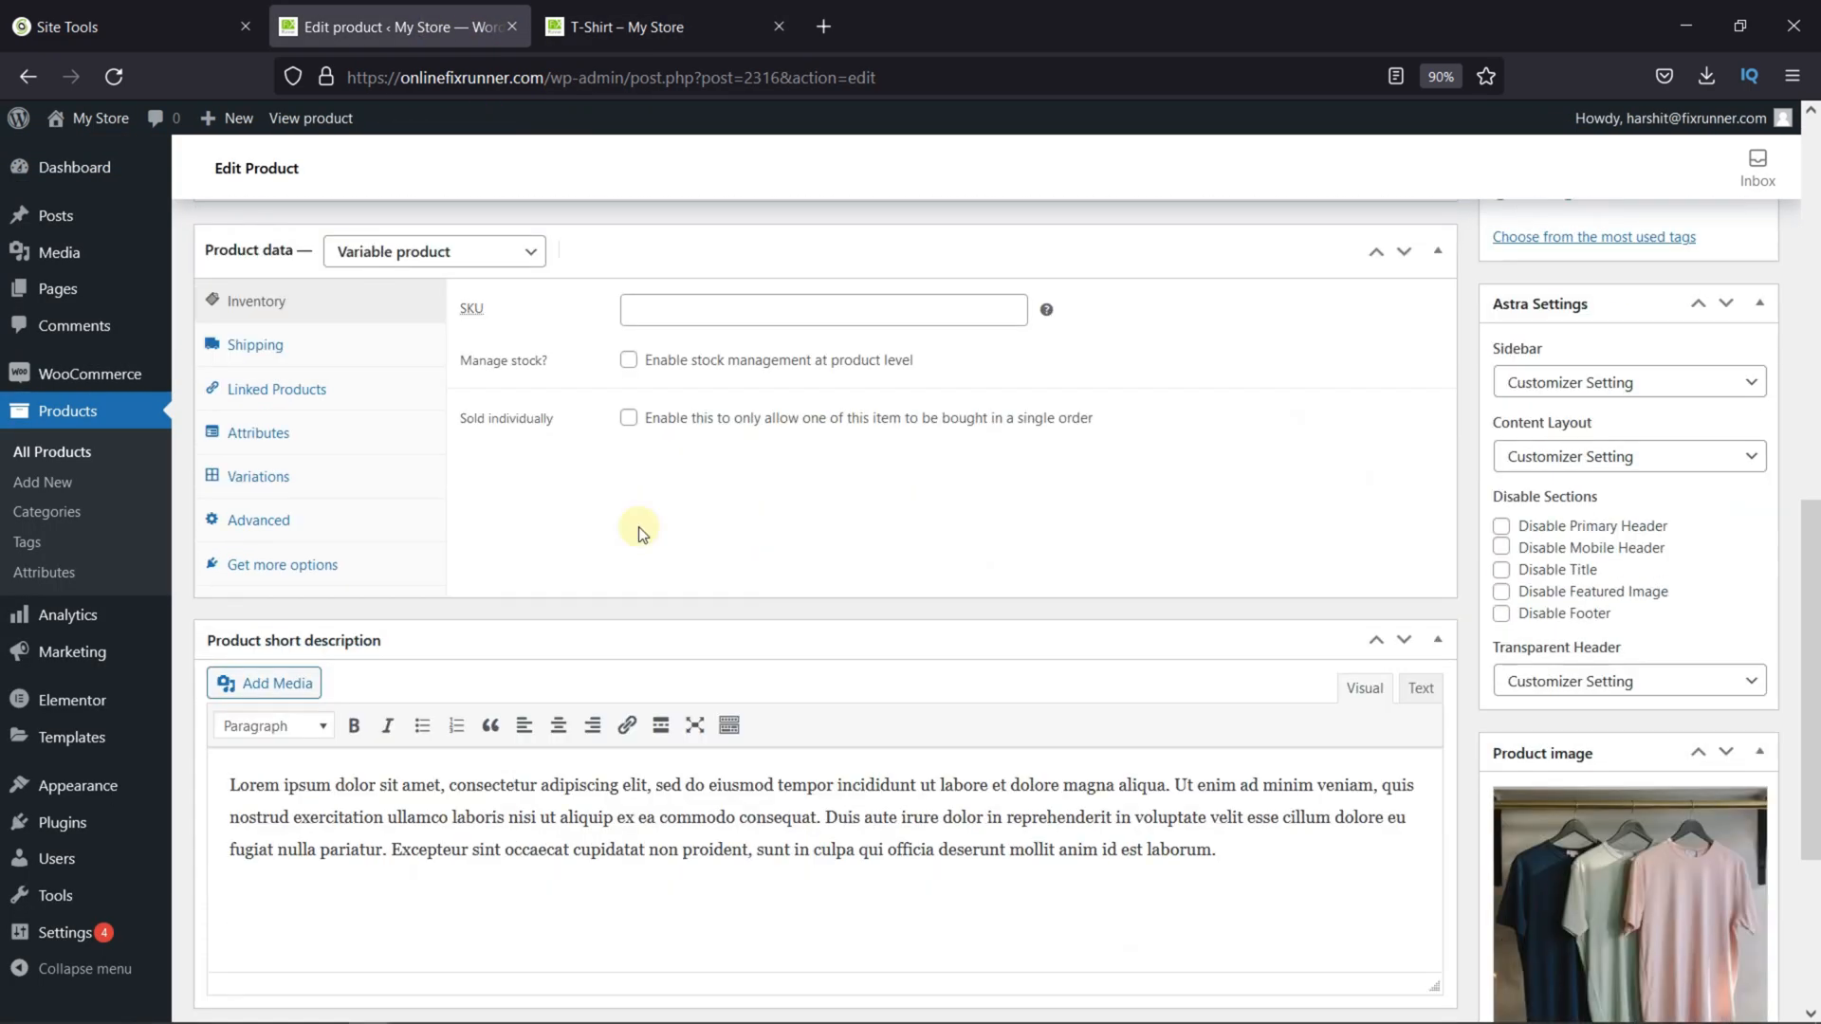
{"action": "left_click", "coordinate": [339, 482]}
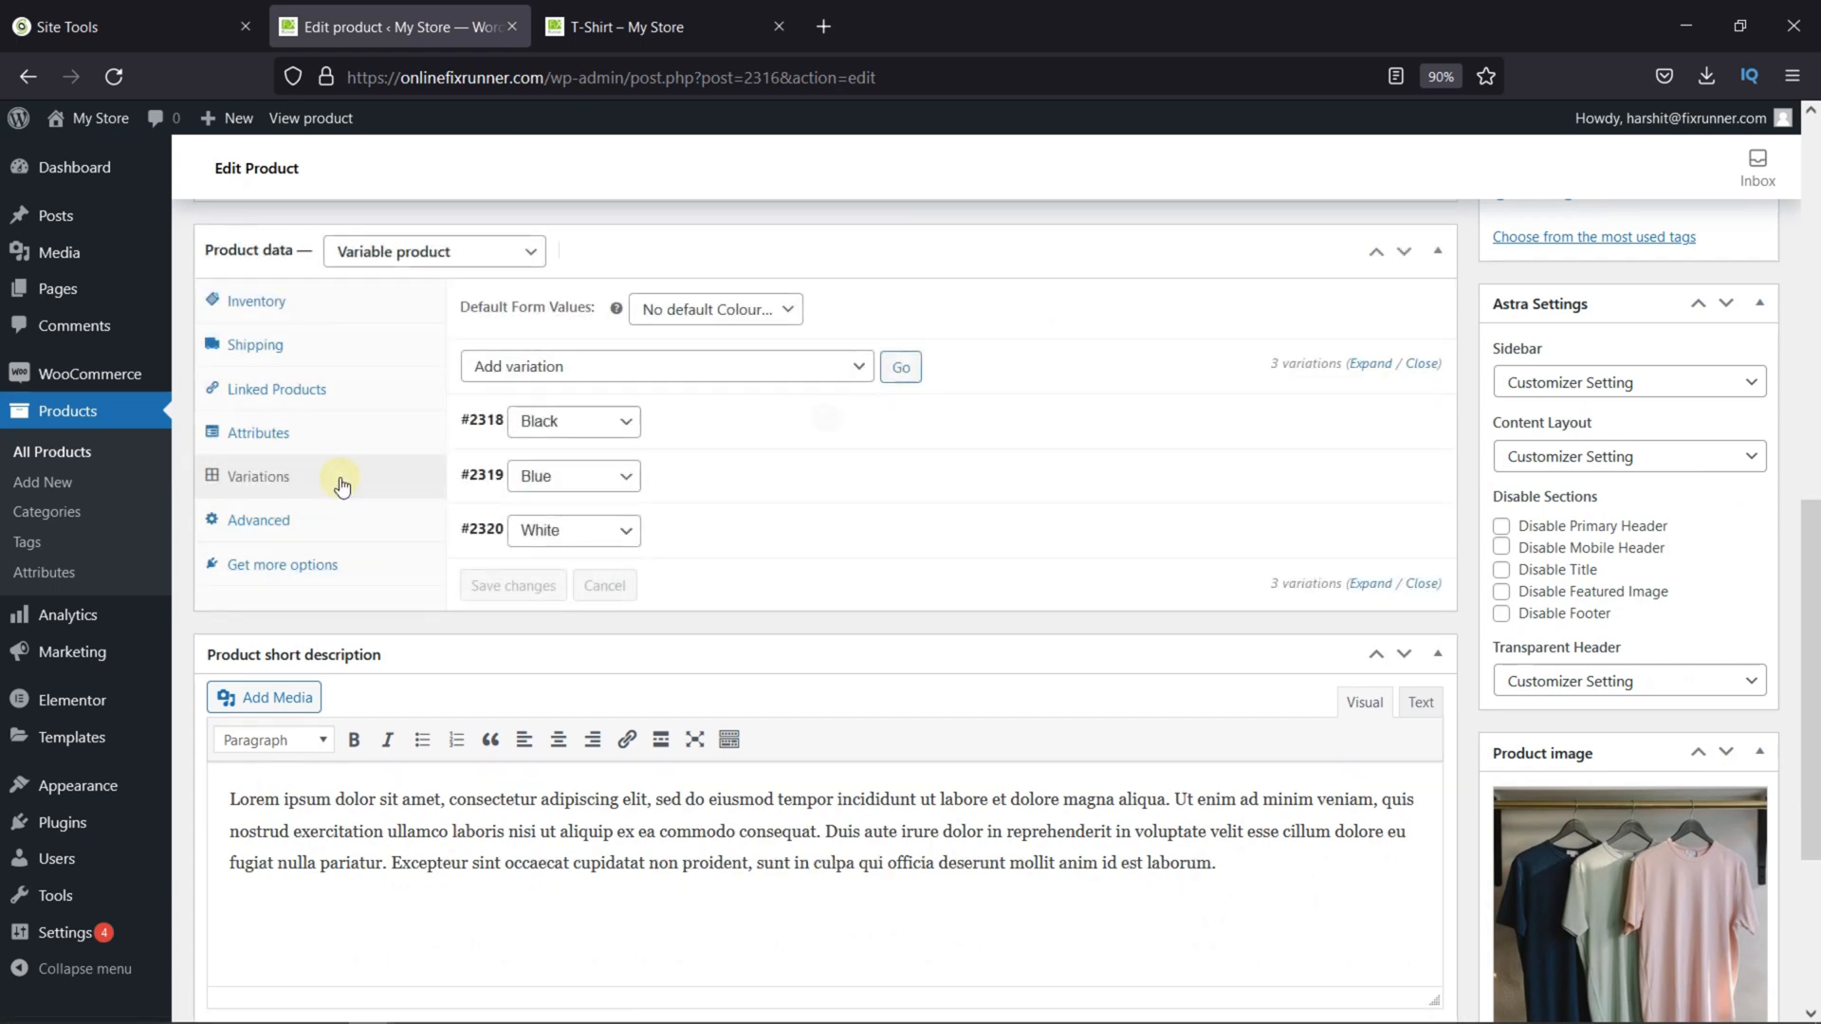
{"action": "left_click", "coordinate": [690, 489]}
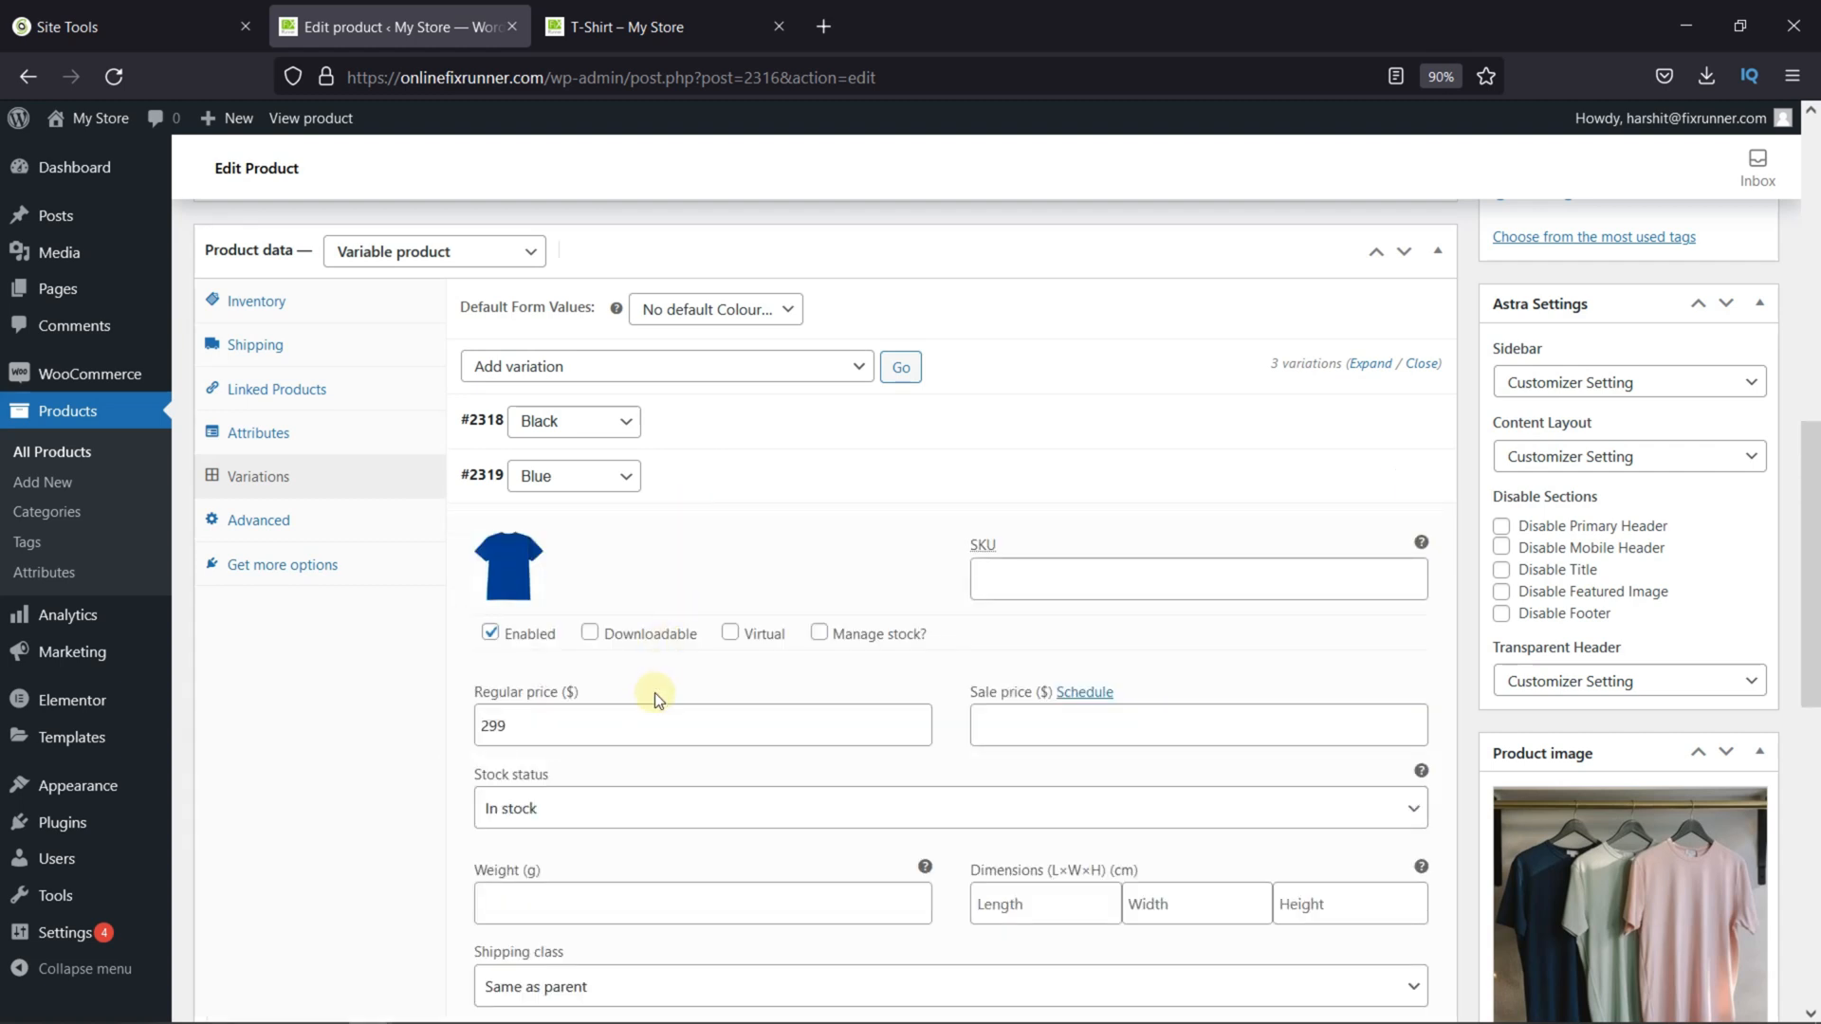
{"action": "left_click", "coordinate": [502, 727]}
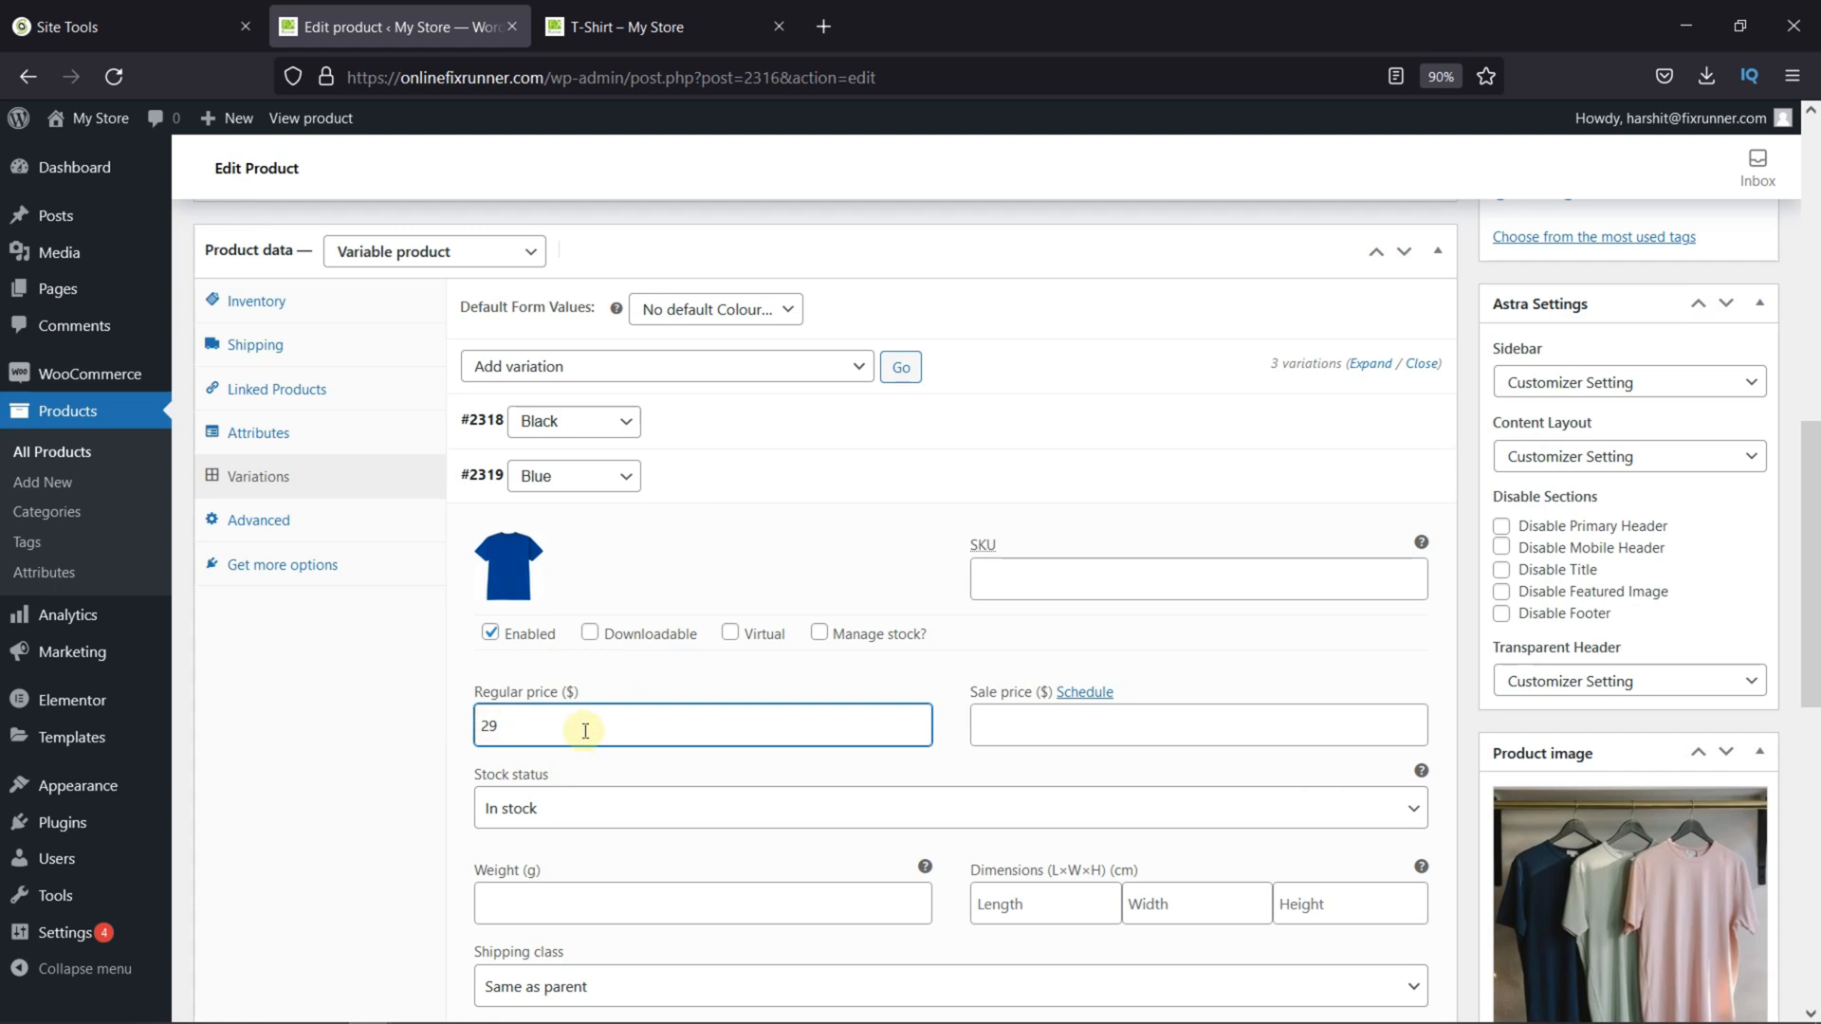
{"action": "type", "text": "399"}
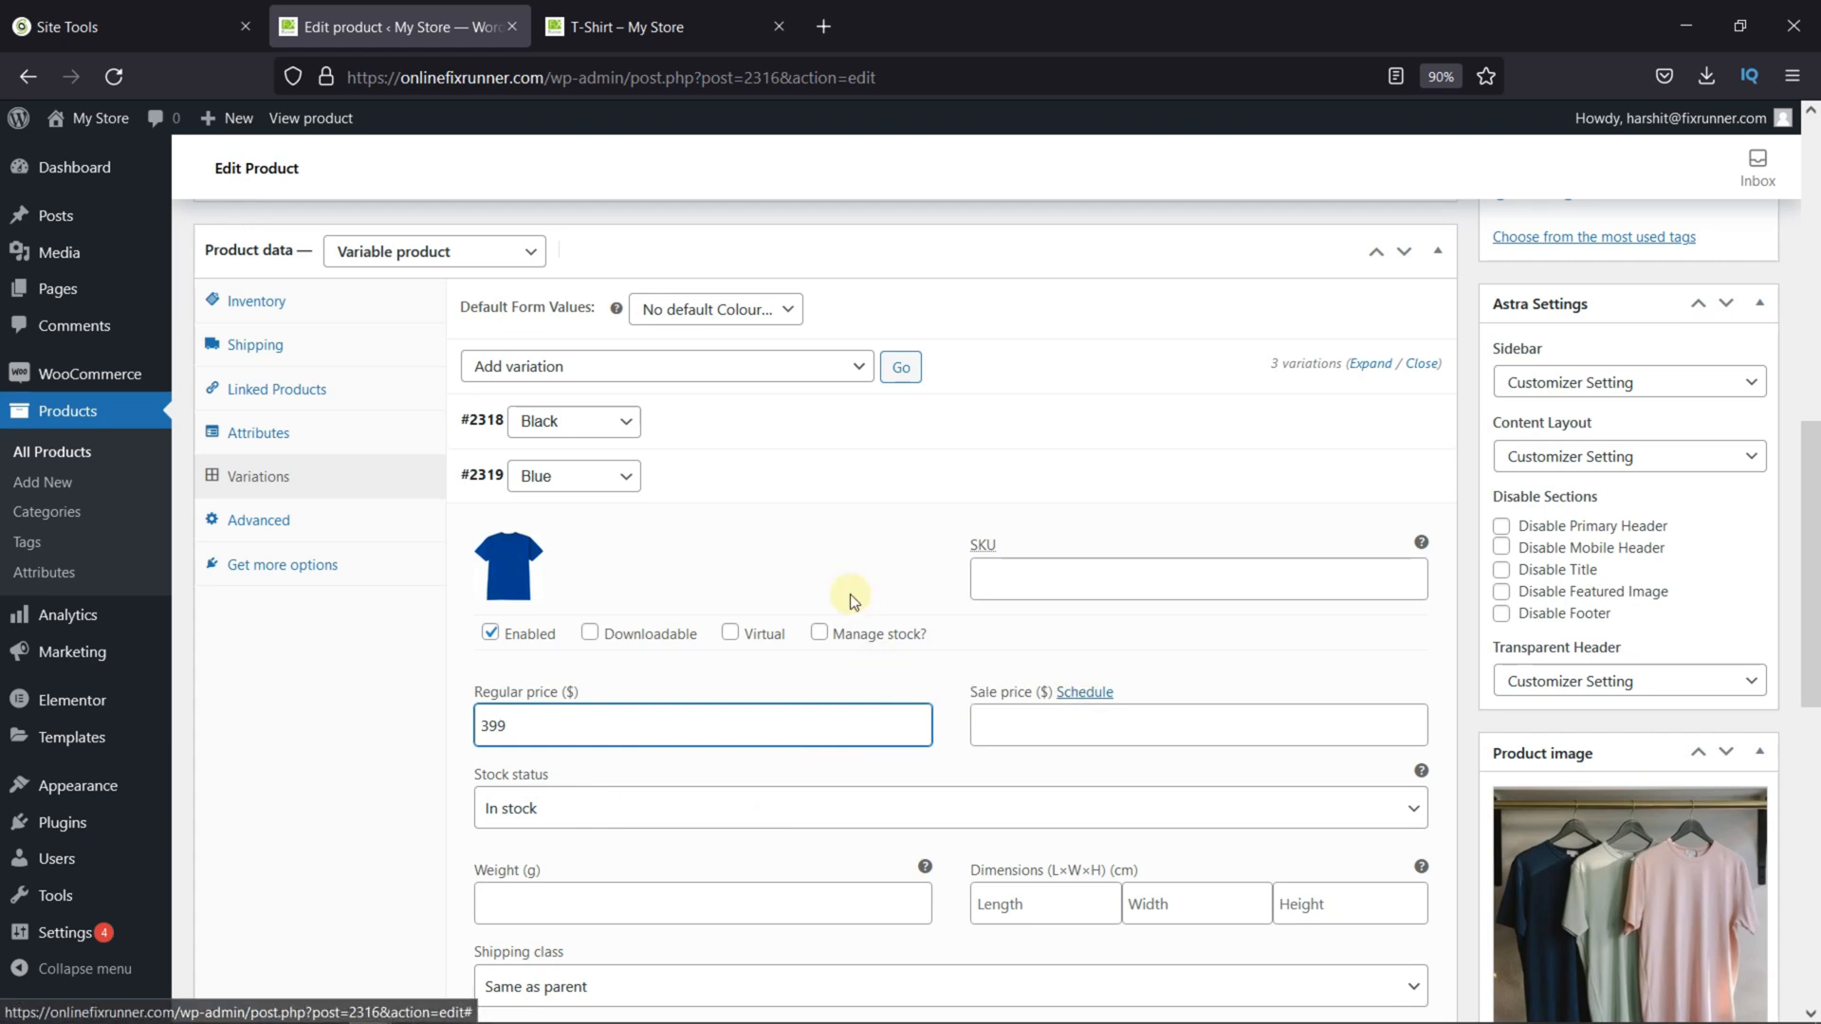
{"action": "left_click", "coordinate": [813, 484]}
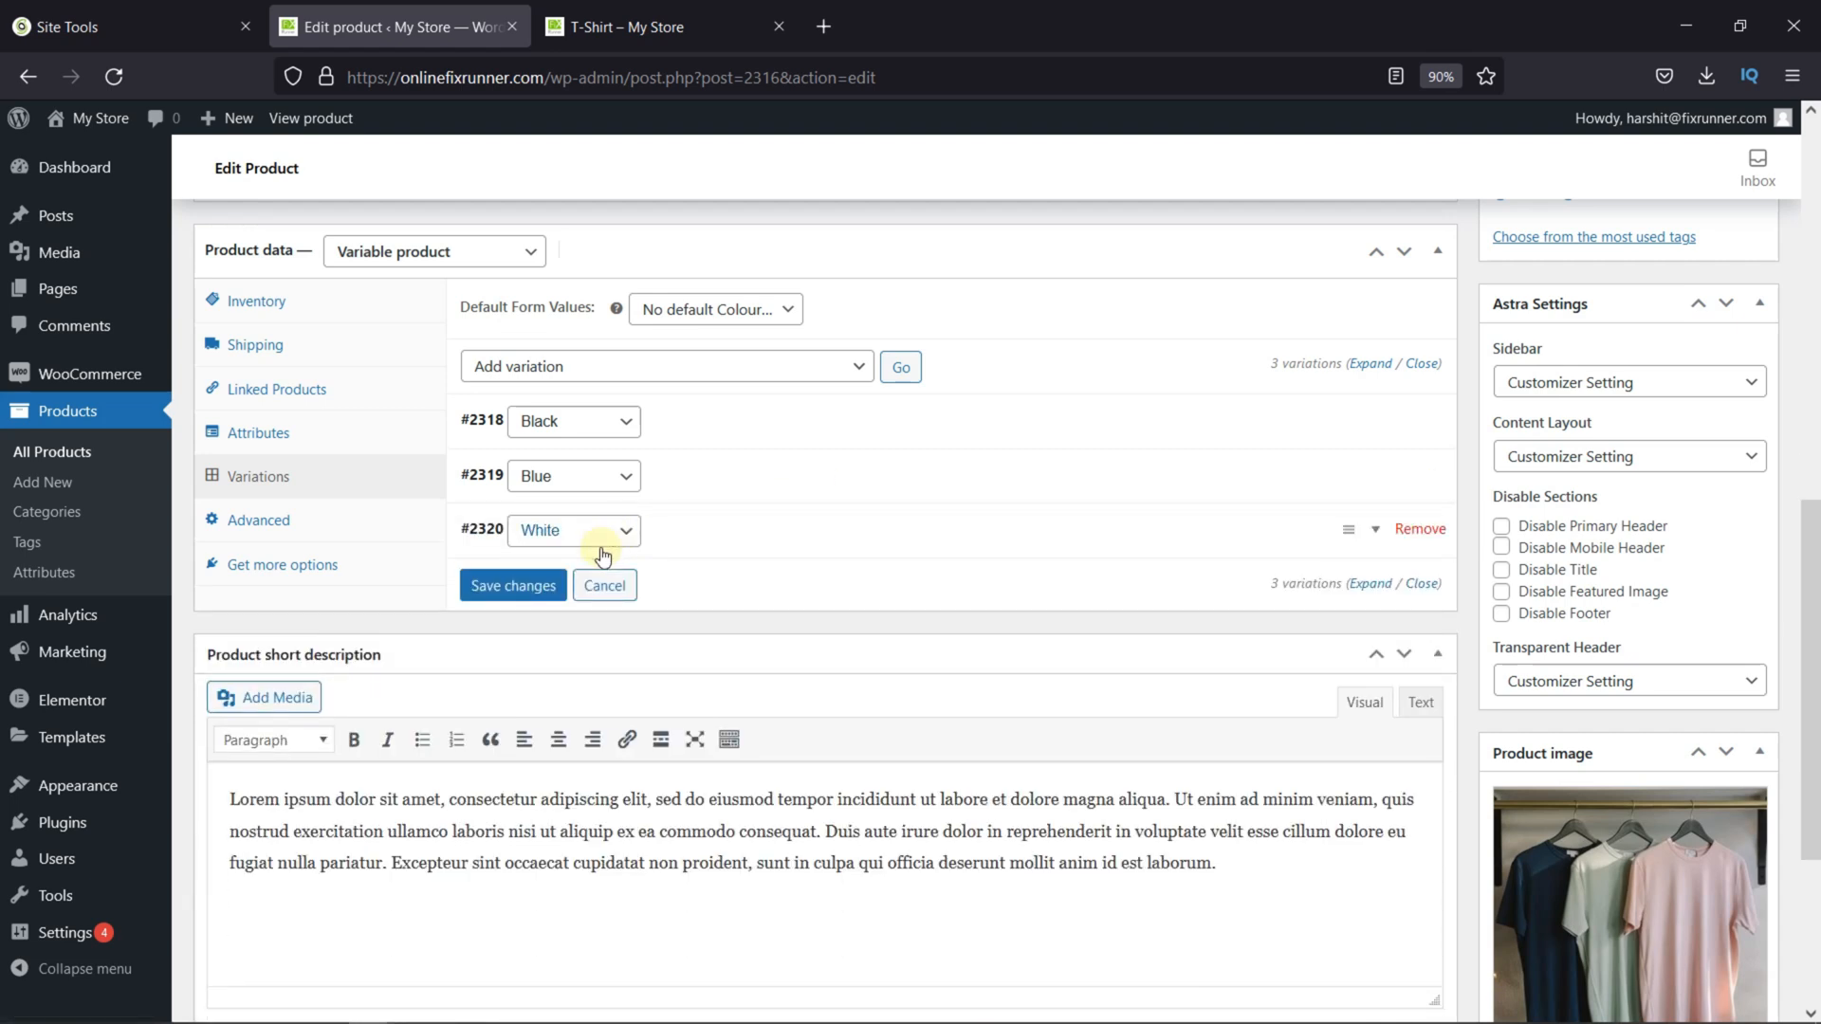
{"action": "left_click", "coordinate": [518, 584]}
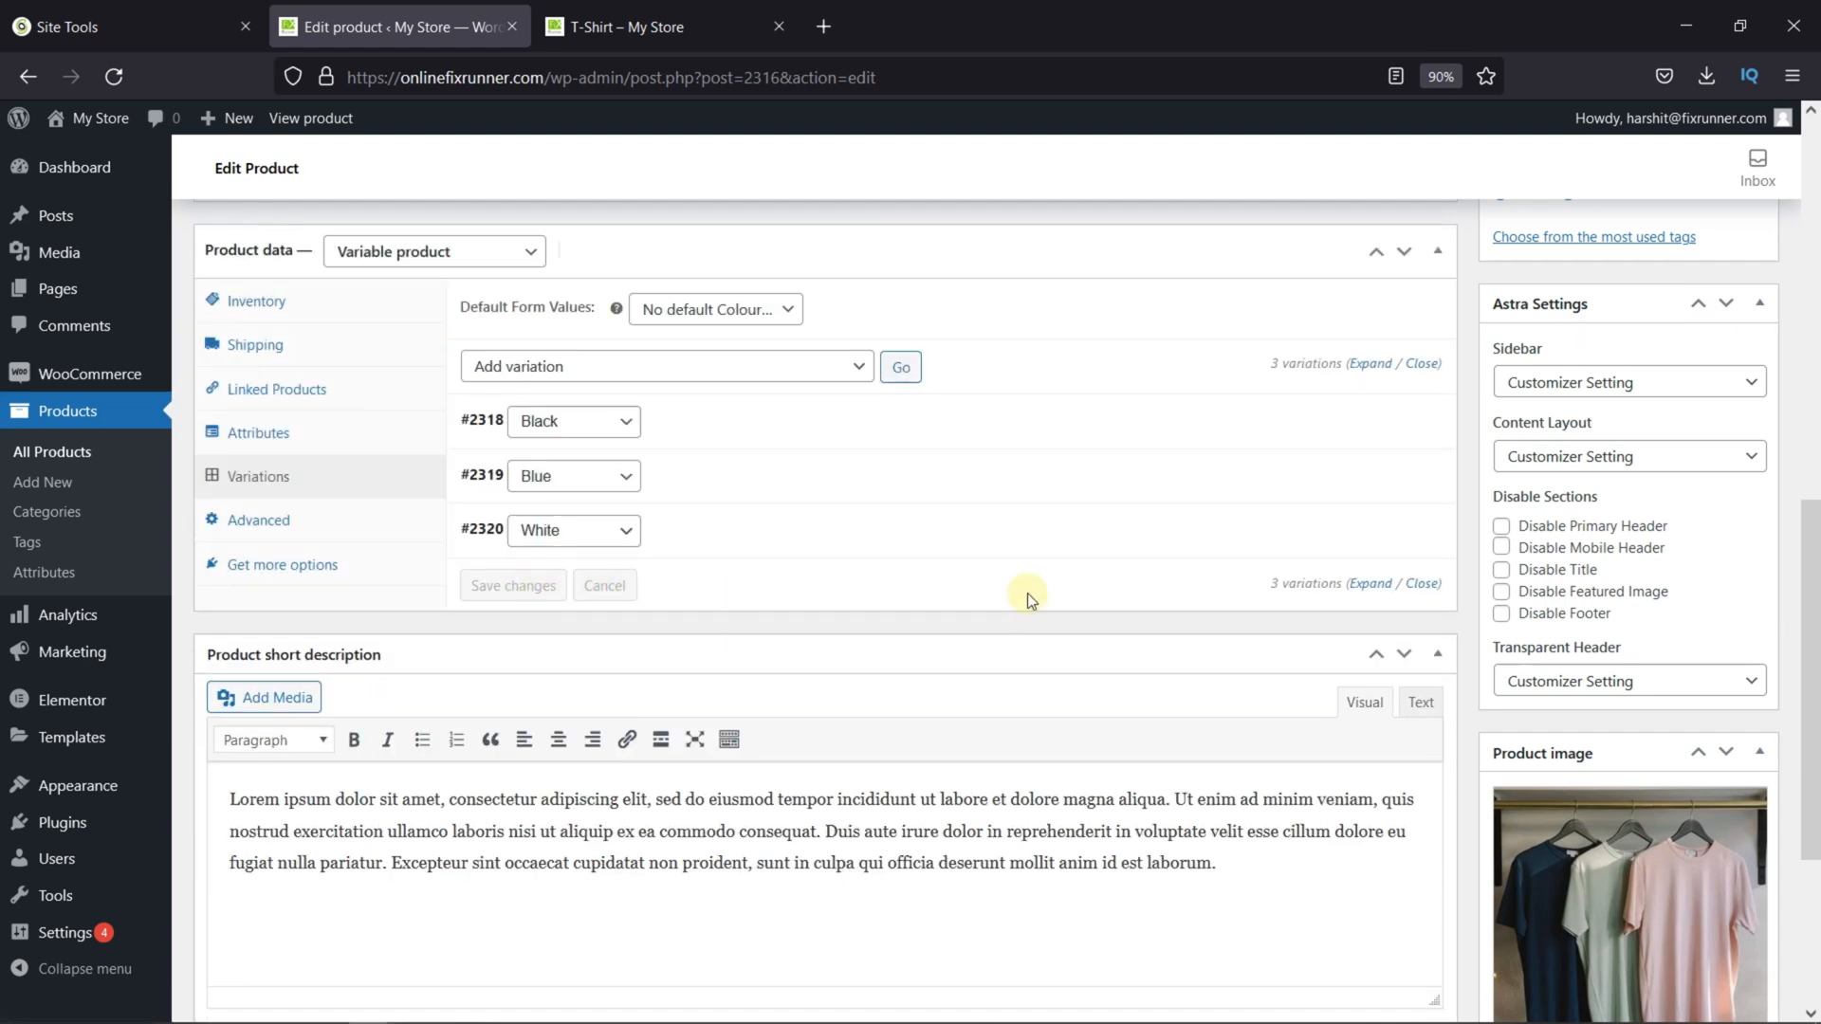
{"action": "scroll", "coordinate": [1119, 573], "scroll_direction": "up", "scroll_amount": 15}
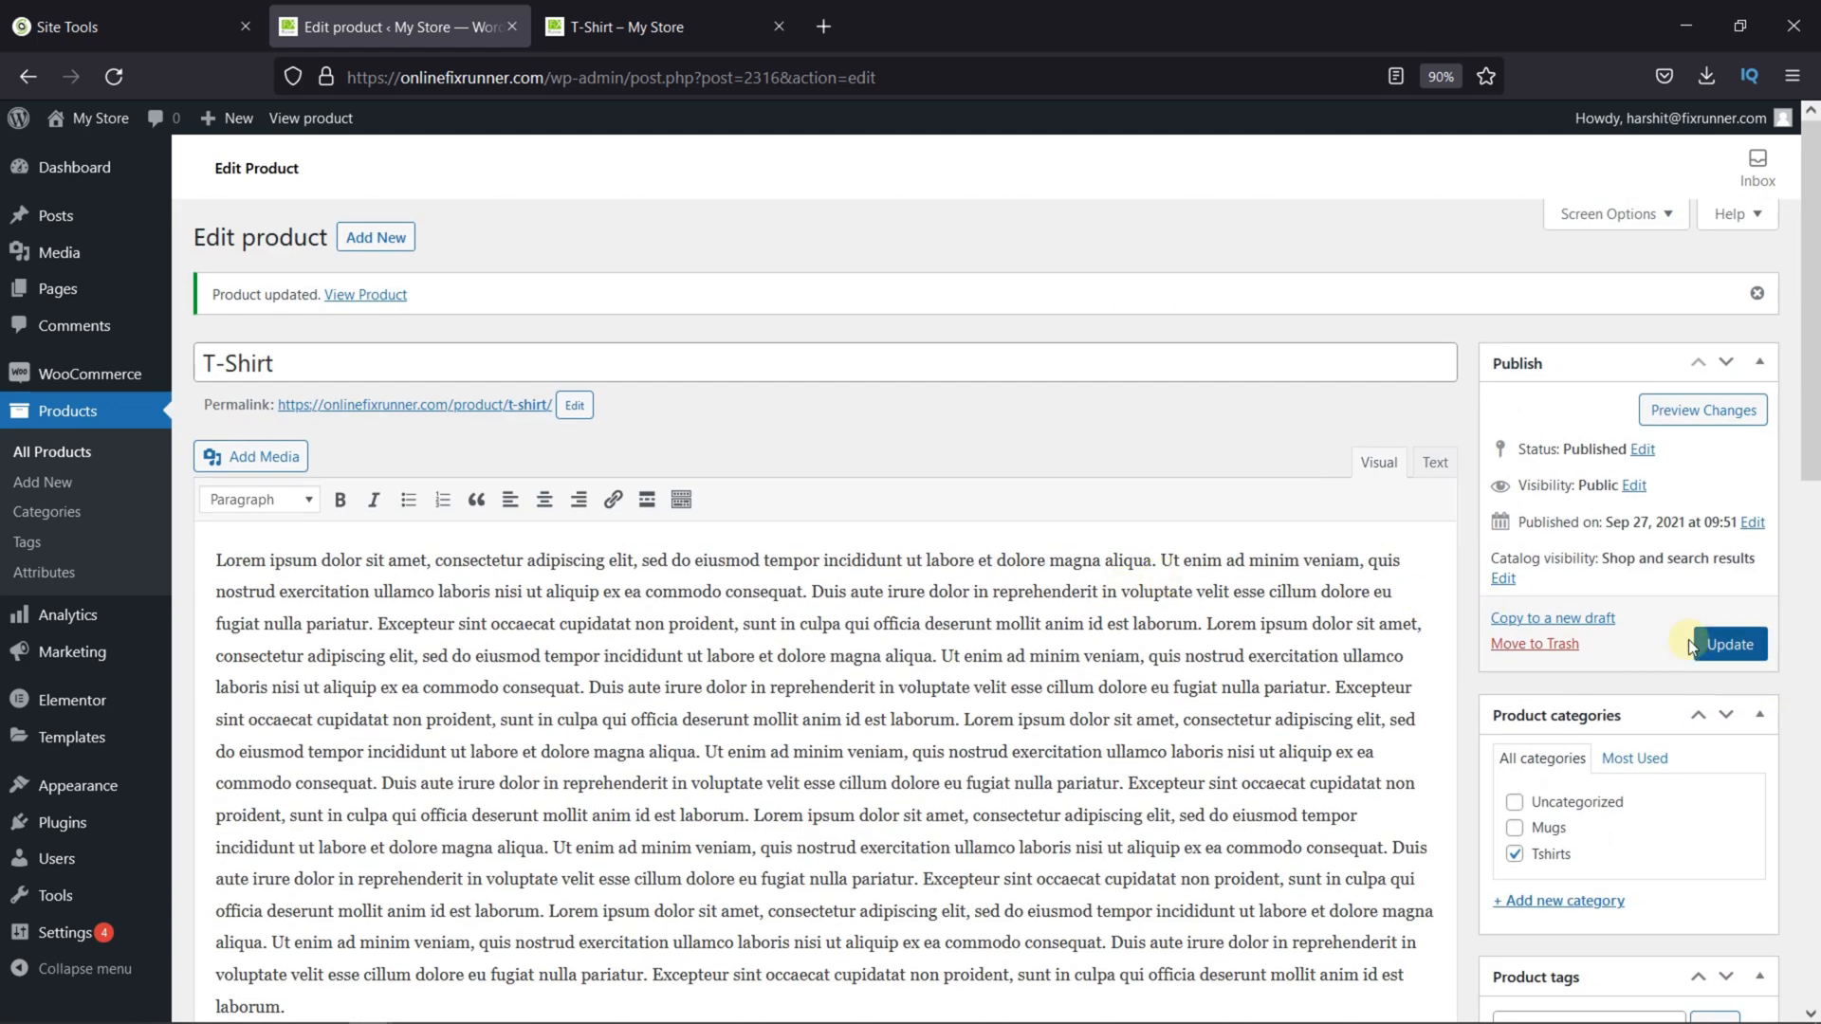
{"action": "left_click", "coordinate": [1726, 645]}
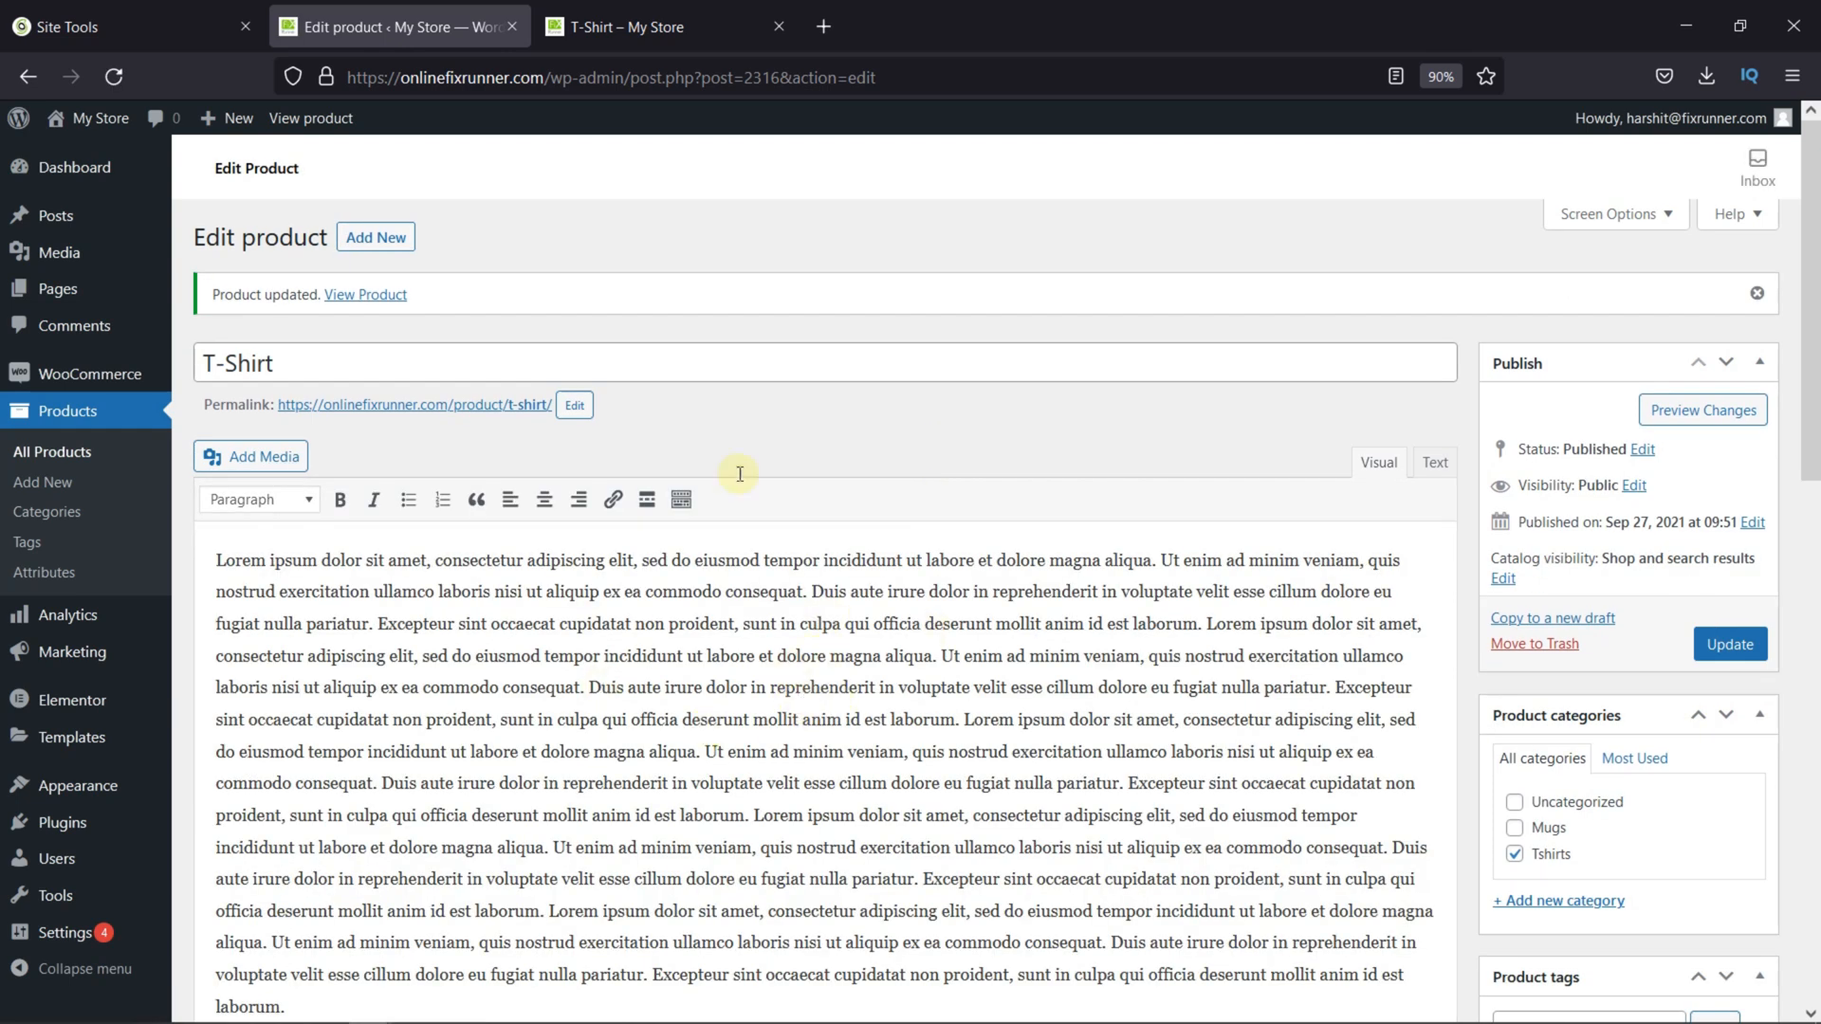
- Reload the storefront T-Shirt page to show the $299.00 – $399.00 price range
{"action": "left_click", "coordinate": [632, 37]}
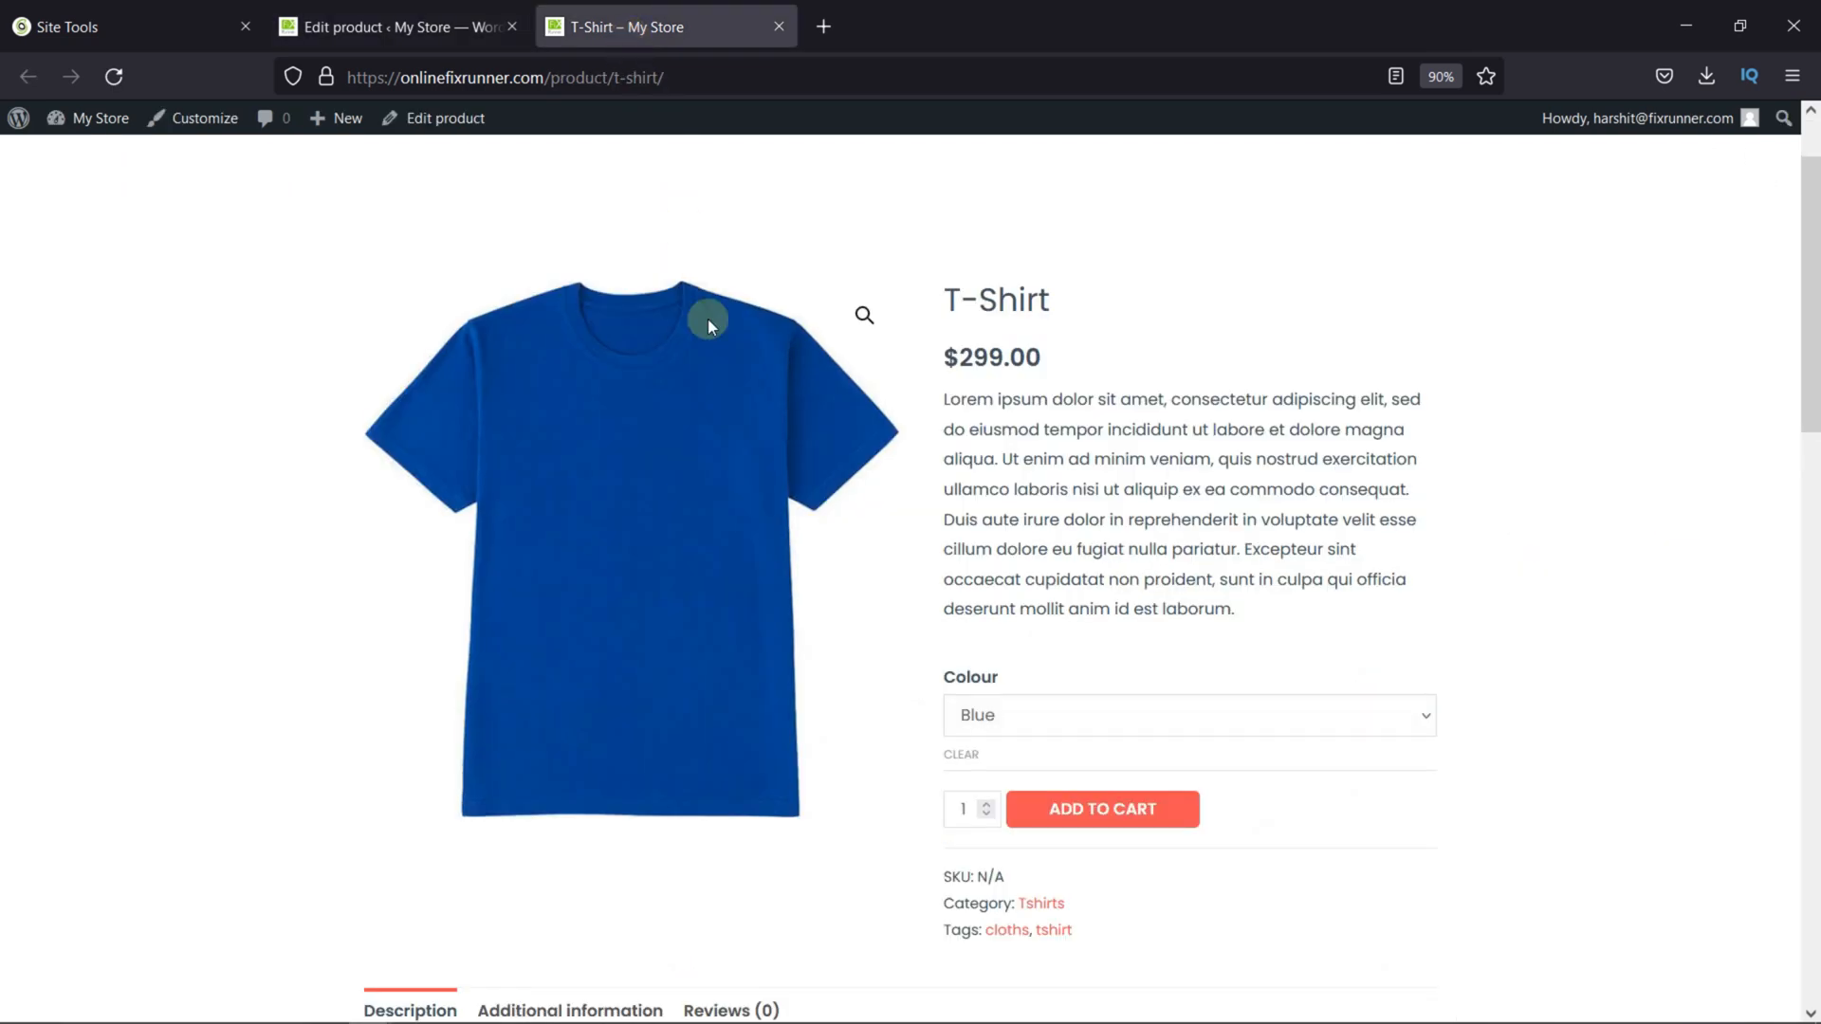
{"action": "left_click", "coordinate": [113, 75]}
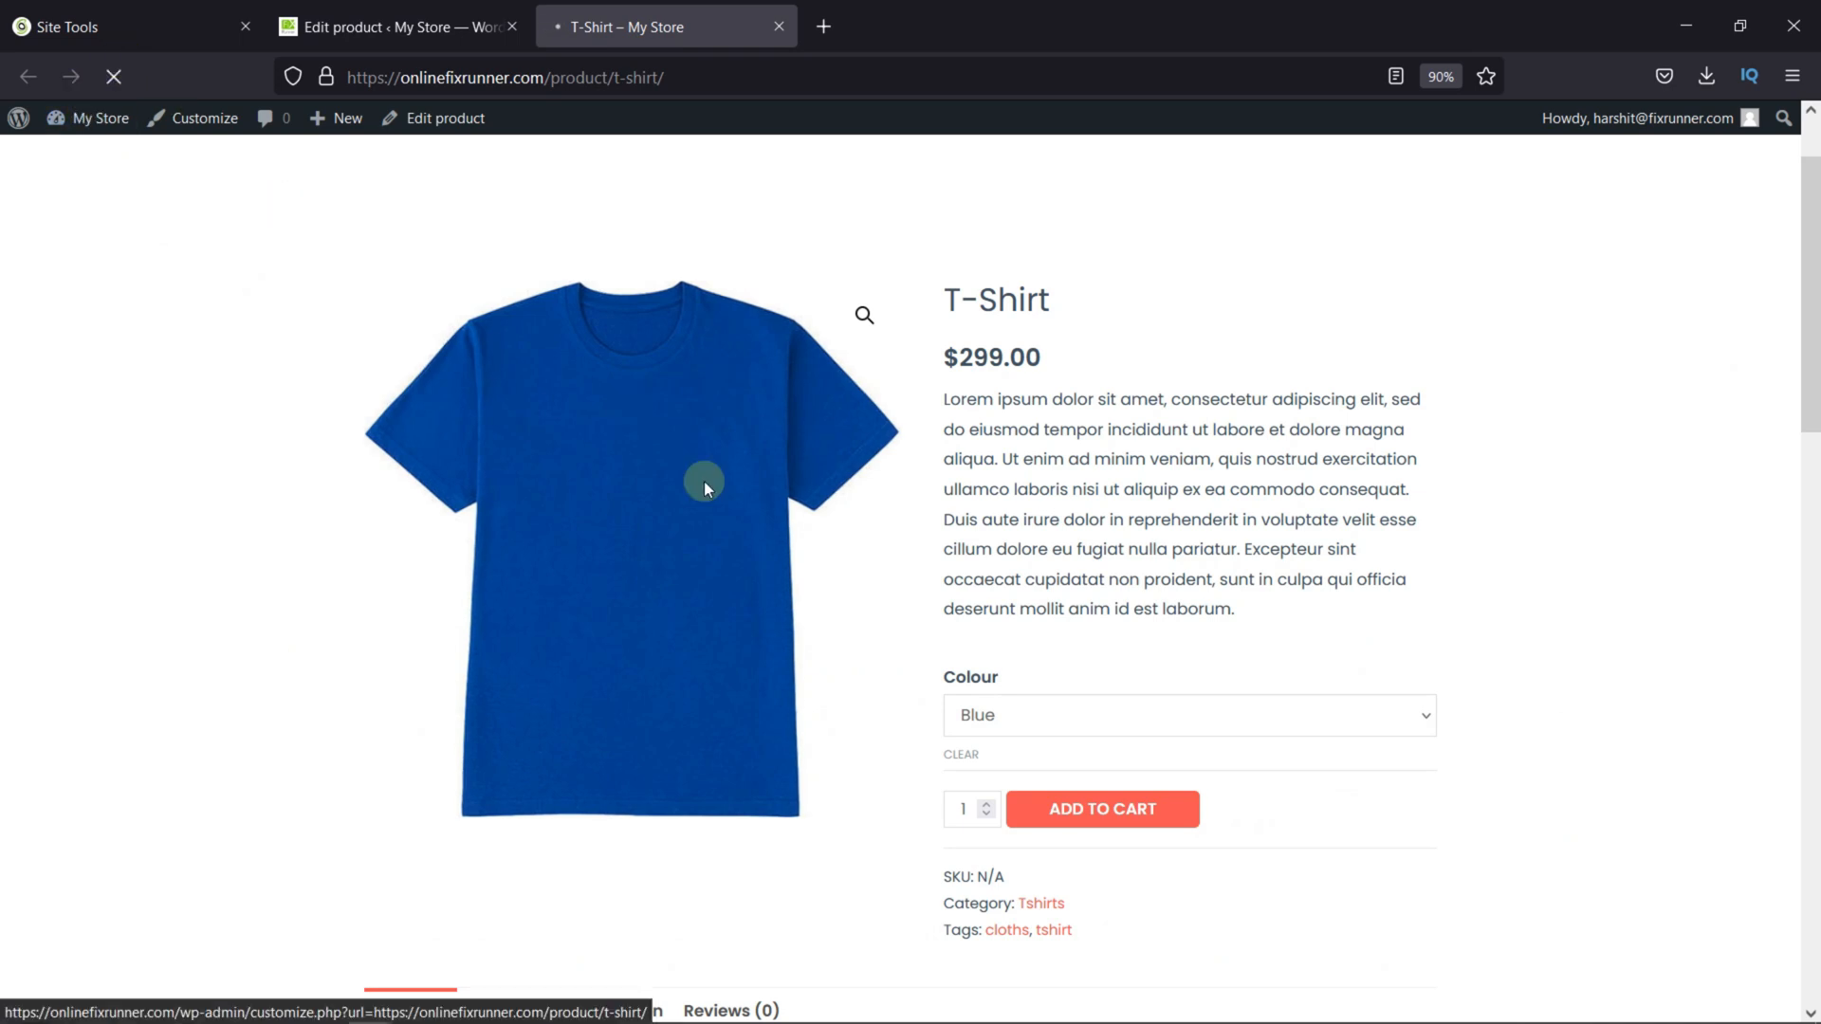
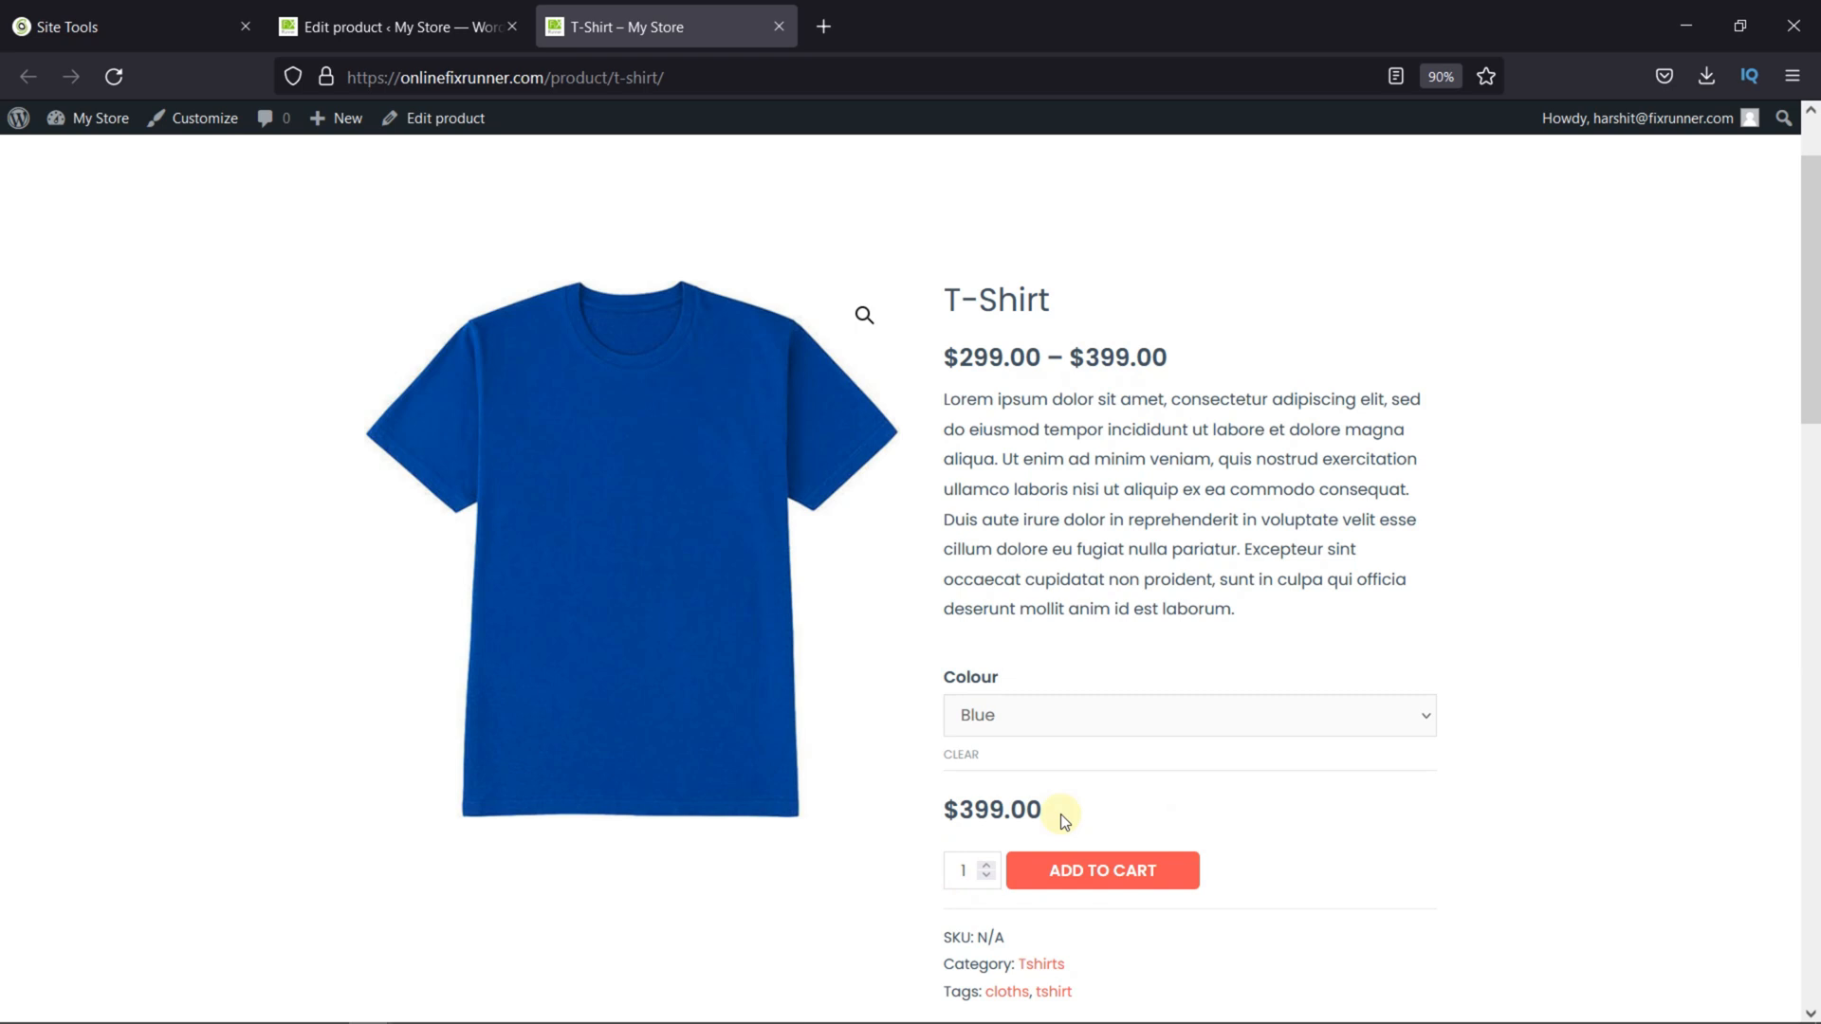
- Switch the T-Shirt colour to Black, then browse to the All Products listing and its T-Shirt card
{"action": "left_click", "coordinate": [1081, 714]}
{"action": "left_click", "coordinate": [1079, 785]}
{"action": "scroll", "coordinate": [1466, 679], "scroll_direction": "up", "scroll_amount": 1}
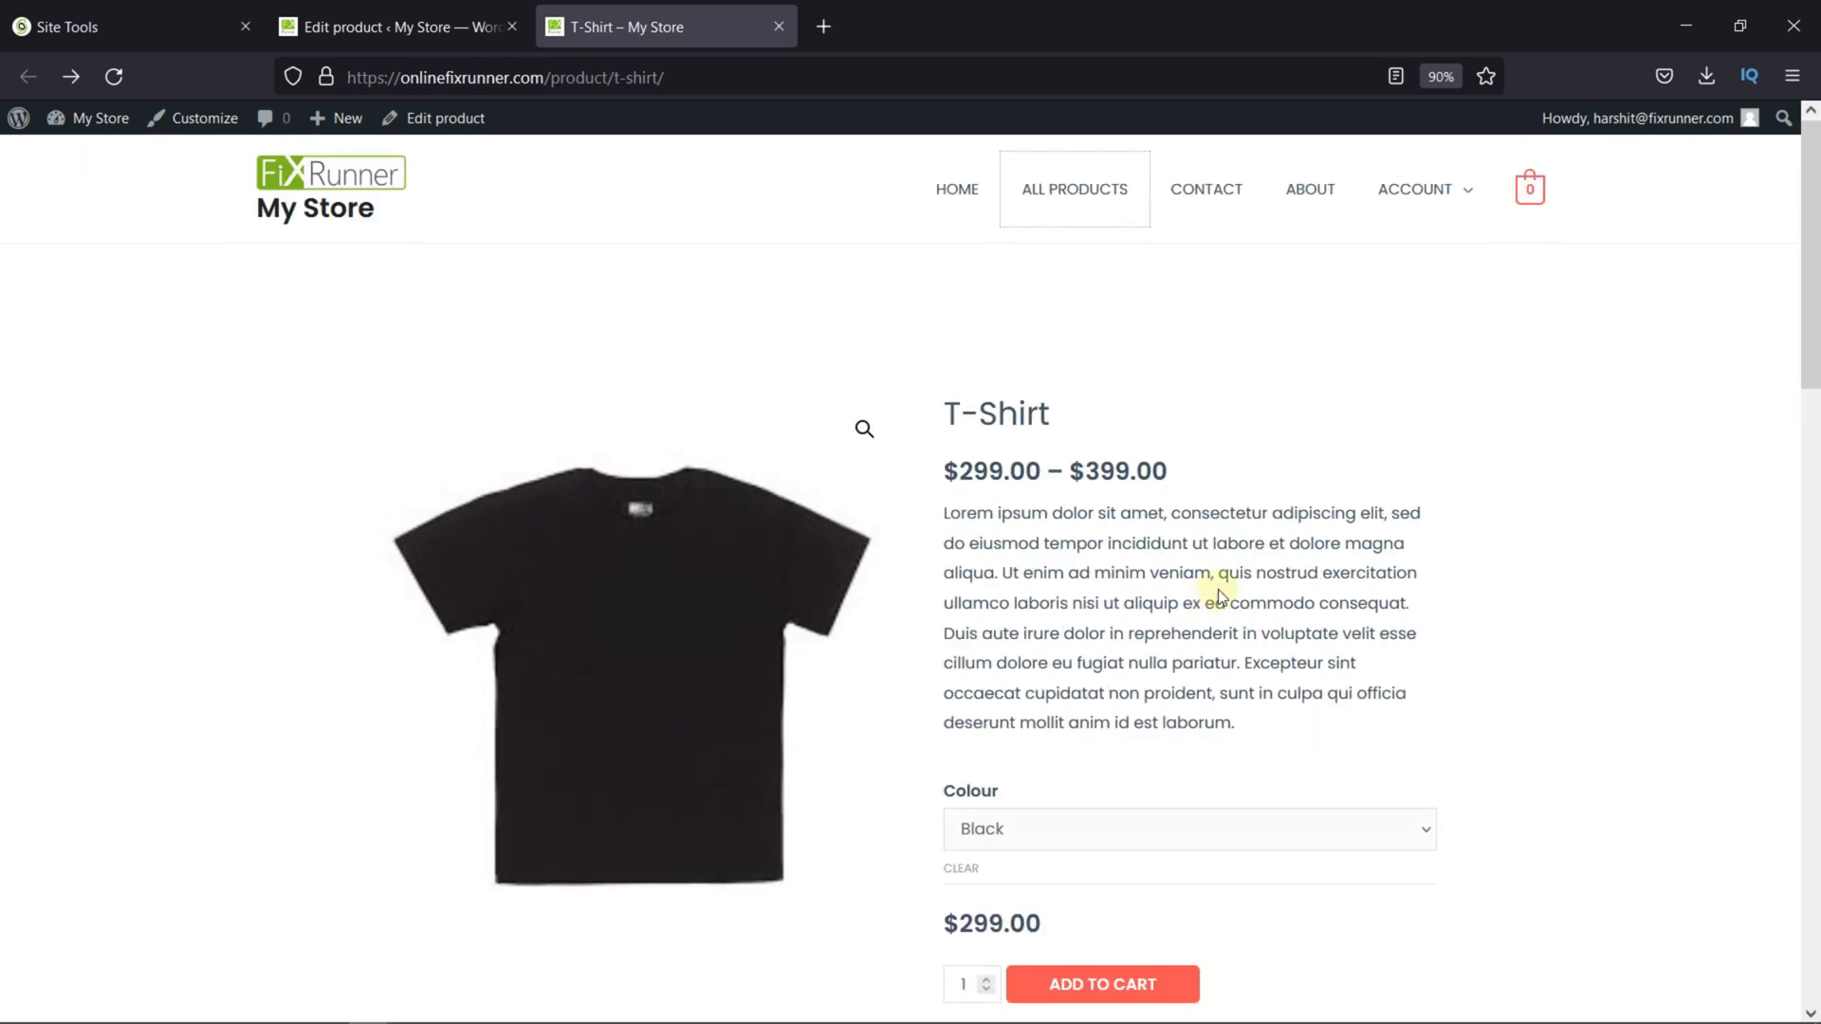
{"action": "left_click", "coordinate": [1060, 194]}
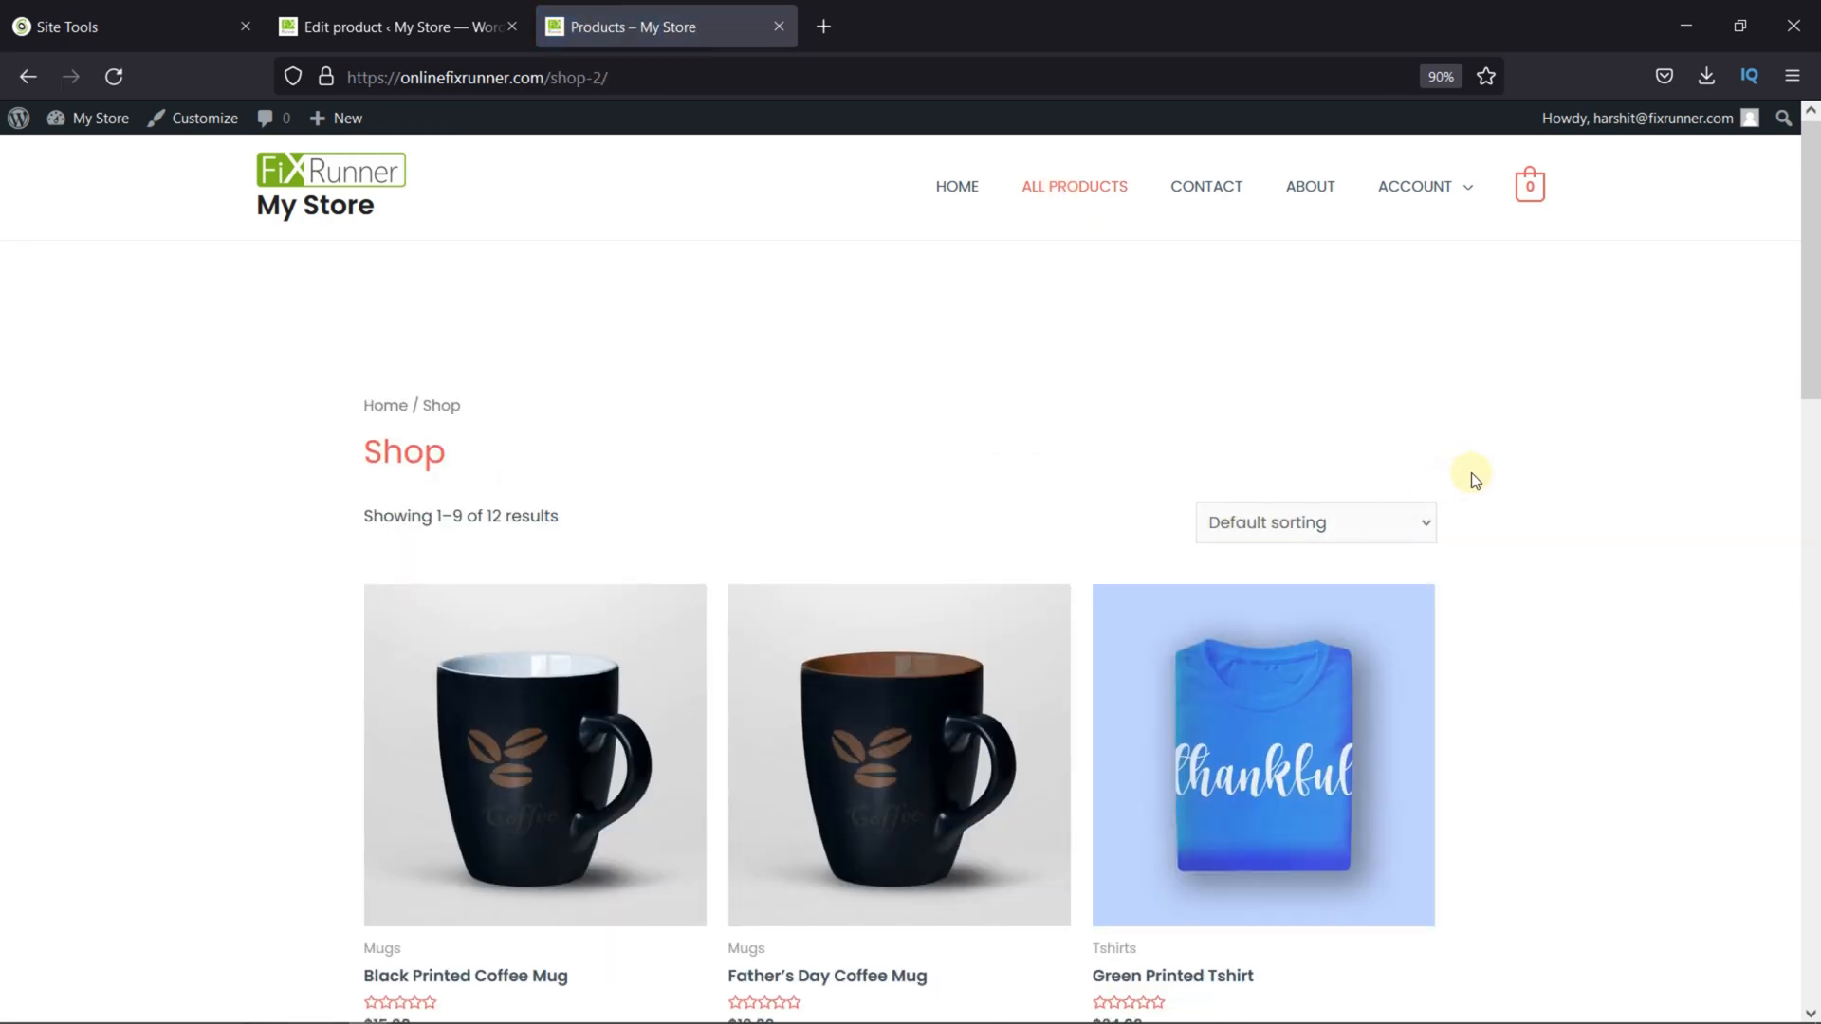
{"action": "scroll", "coordinate": [1471, 473], "scroll_direction": "down", "scroll_amount": 10}
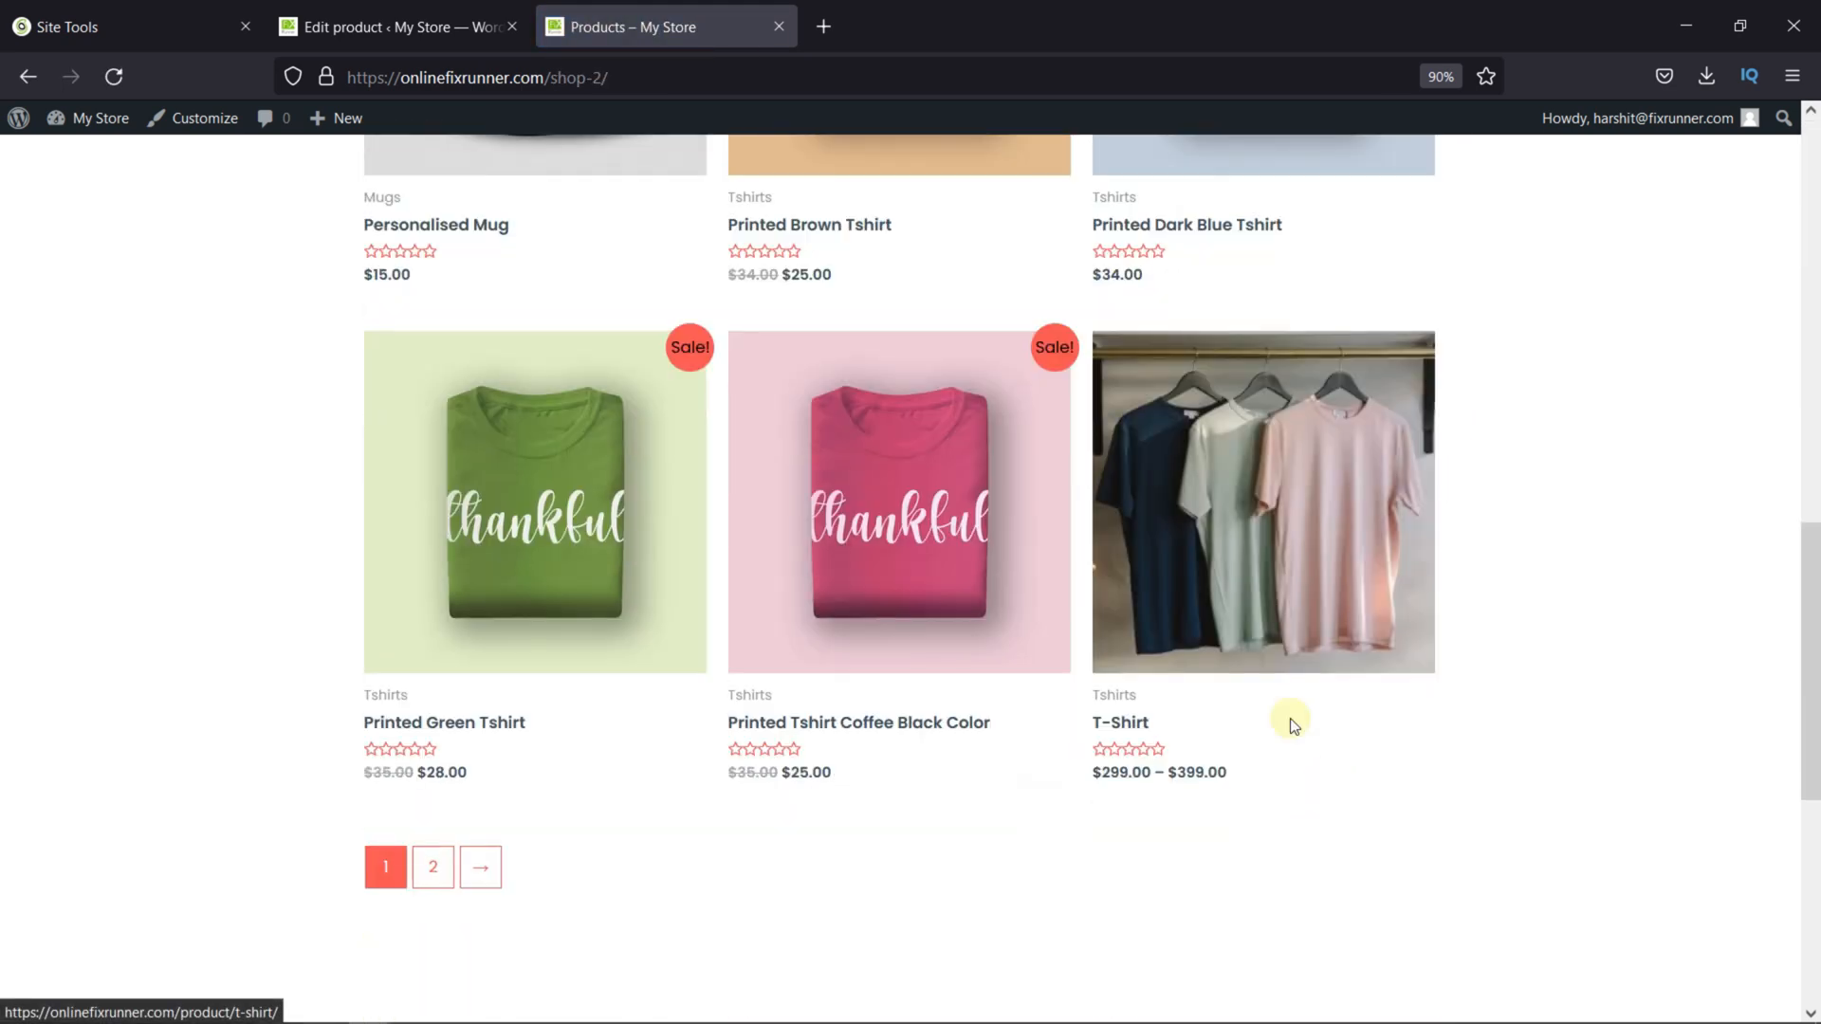
- Open the T-Shirt product and add the Blue variant to the cart
{"action": "left_click", "coordinate": [1266, 581]}
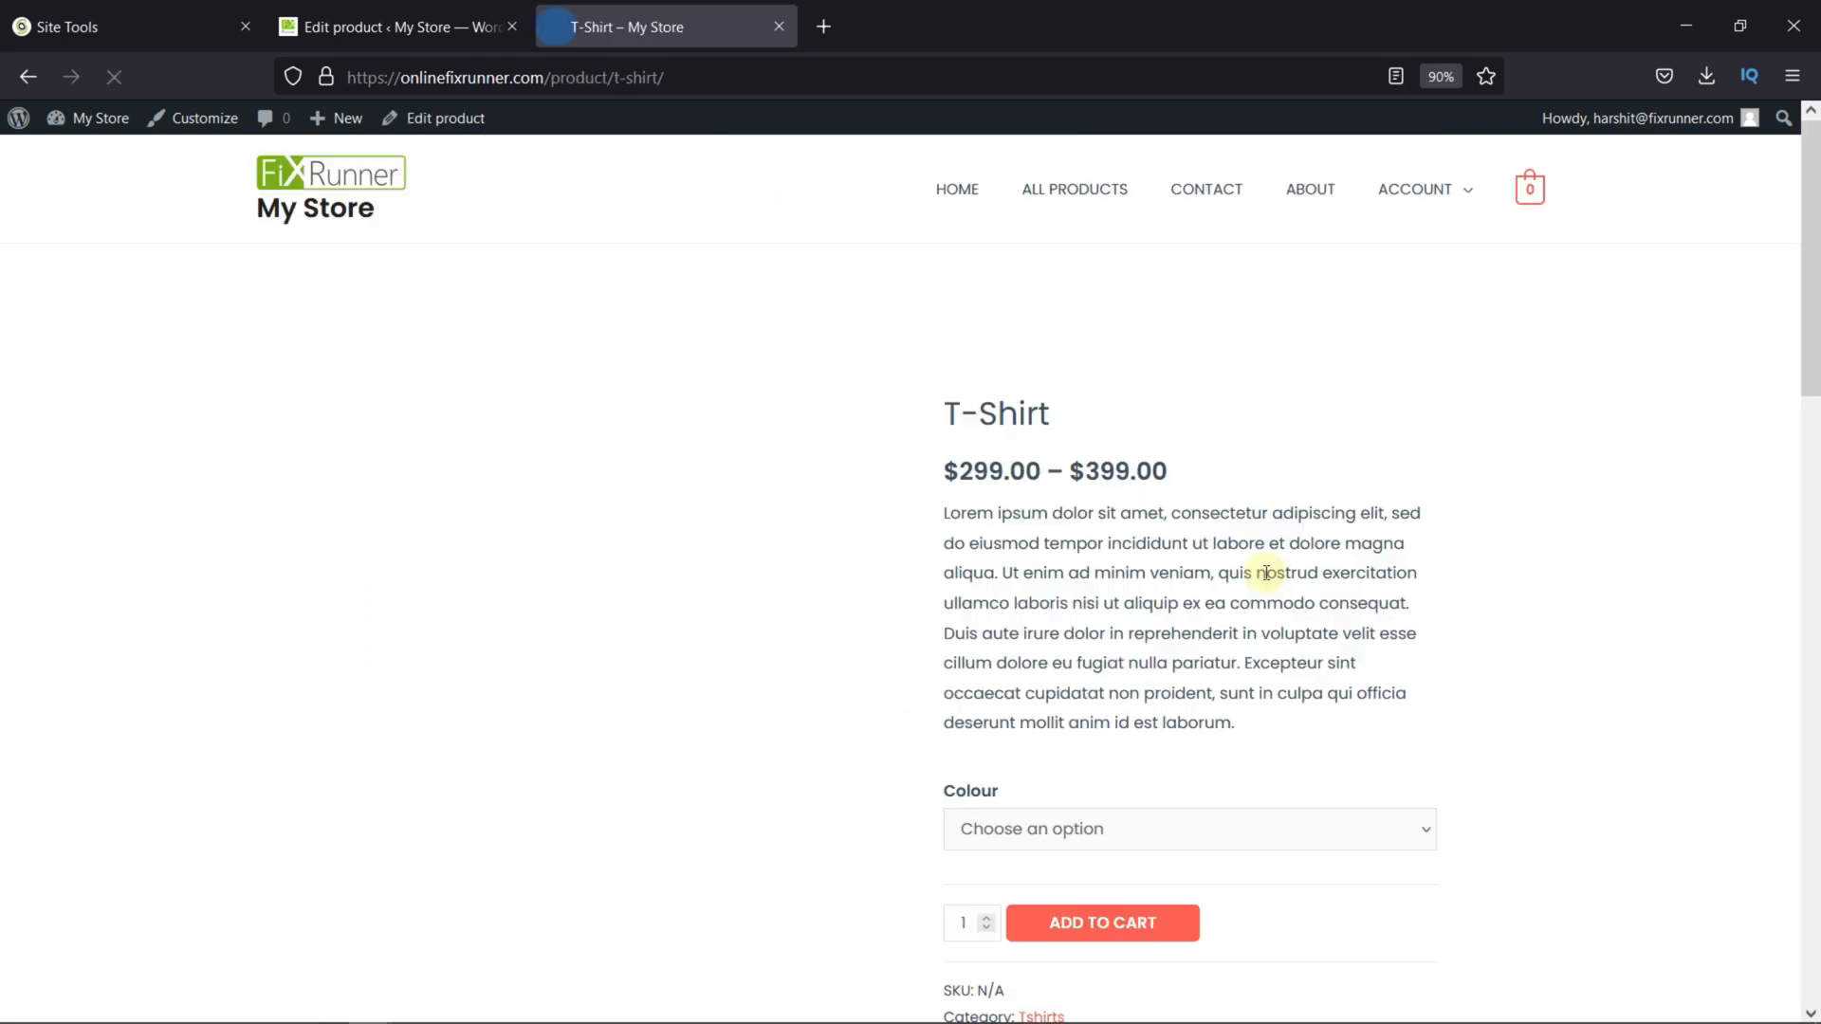
{"action": "scroll", "coordinate": [1265, 576], "scroll_direction": "down", "scroll_amount": 3}
{"action": "scroll", "coordinate": [1265, 576], "scroll_direction": "up", "scroll_amount": 1}
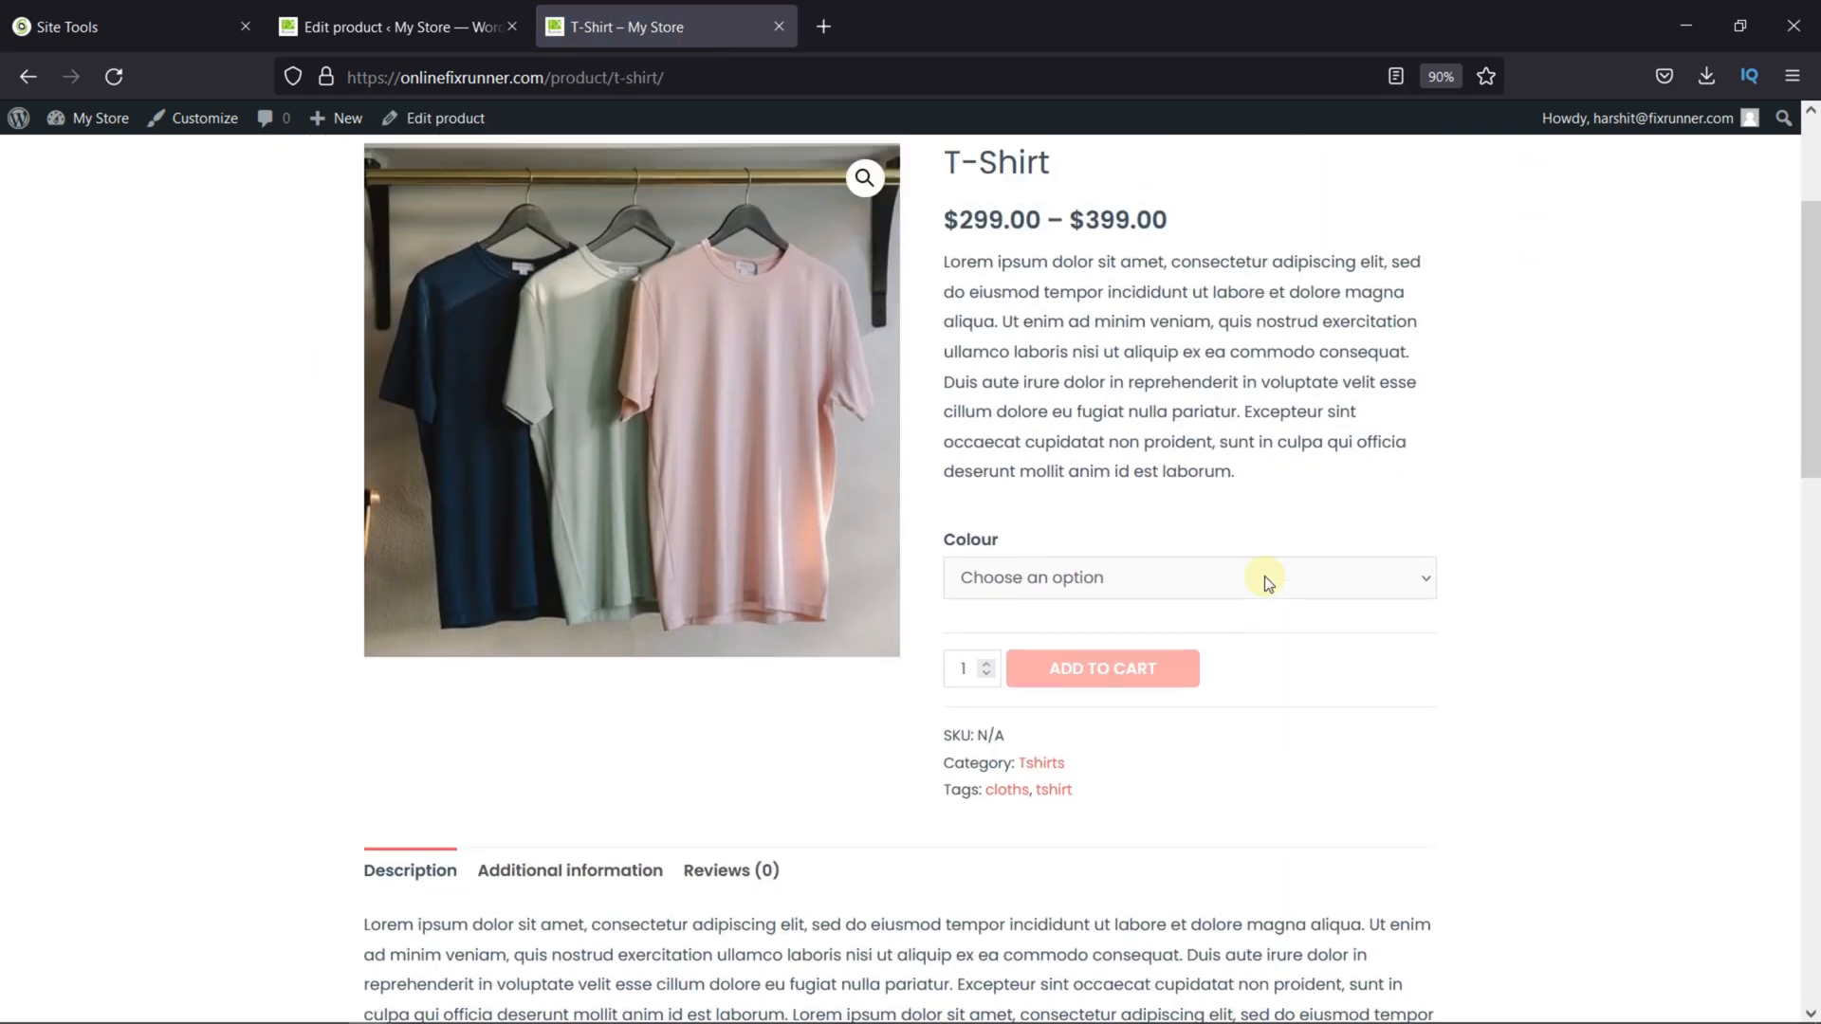
{"action": "left_click", "coordinate": [1152, 604]}
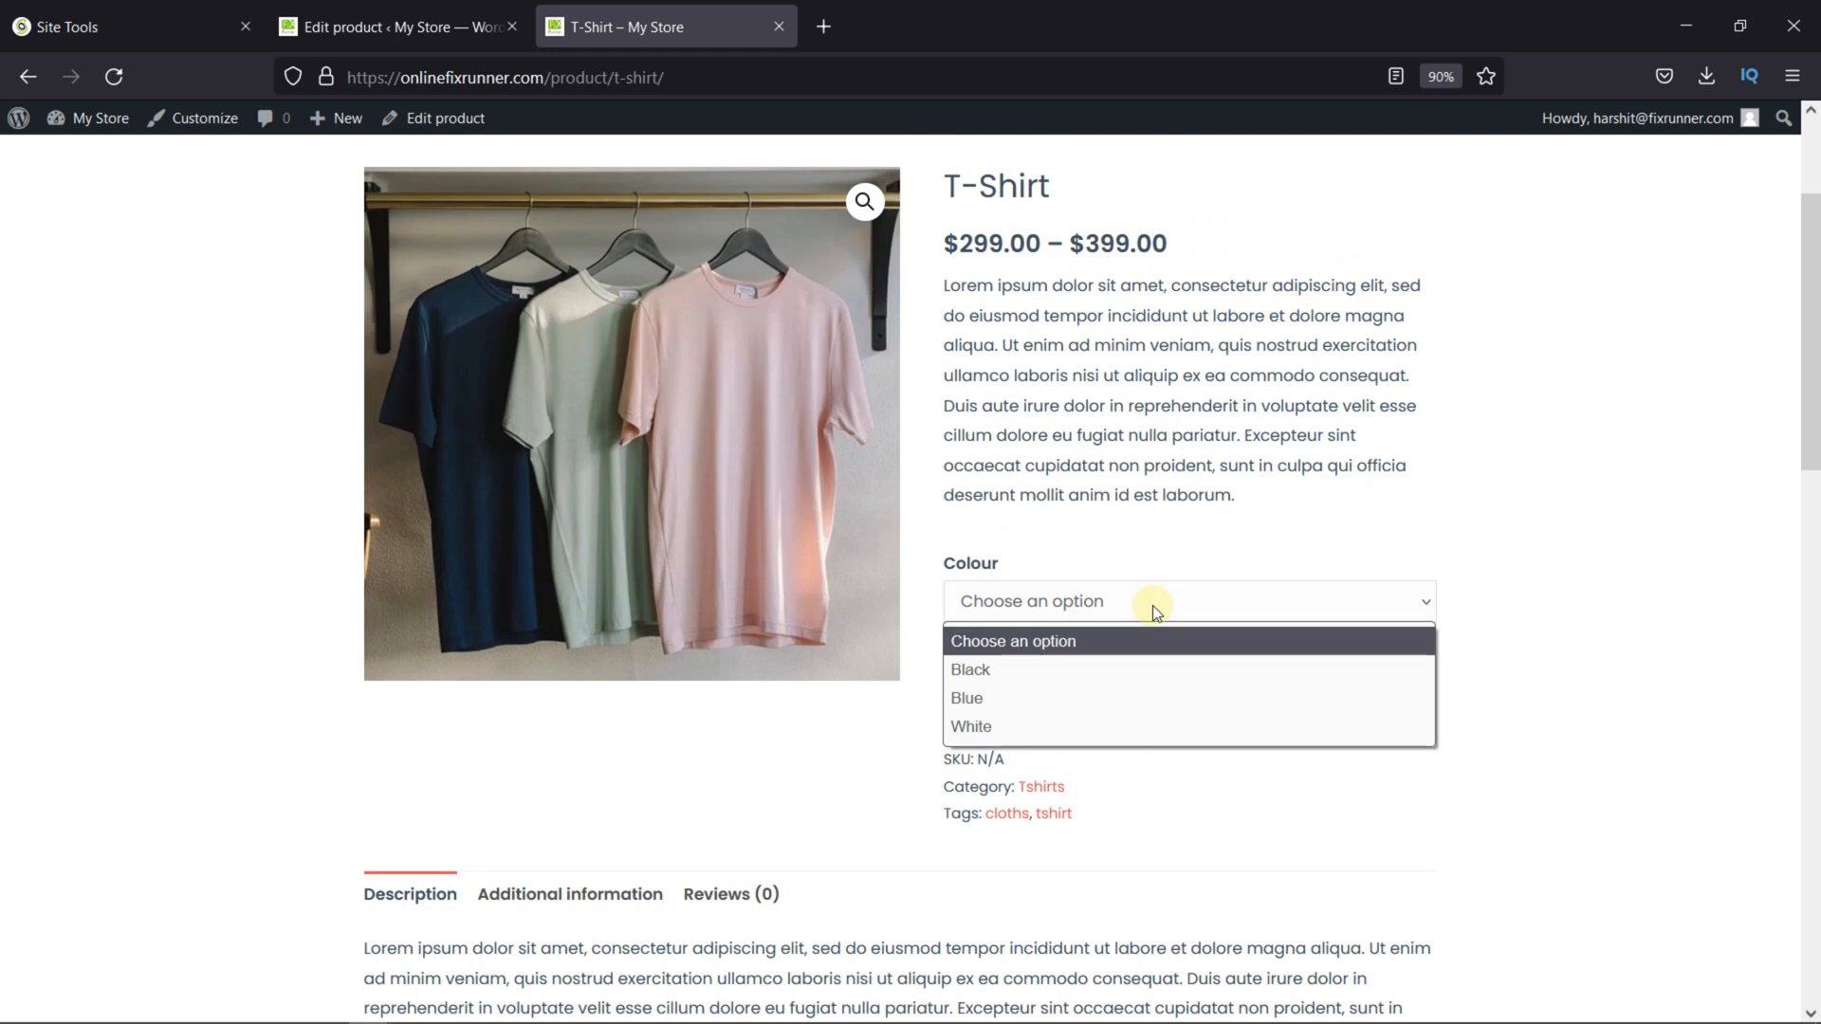
{"action": "left_click", "coordinate": [1084, 707]}
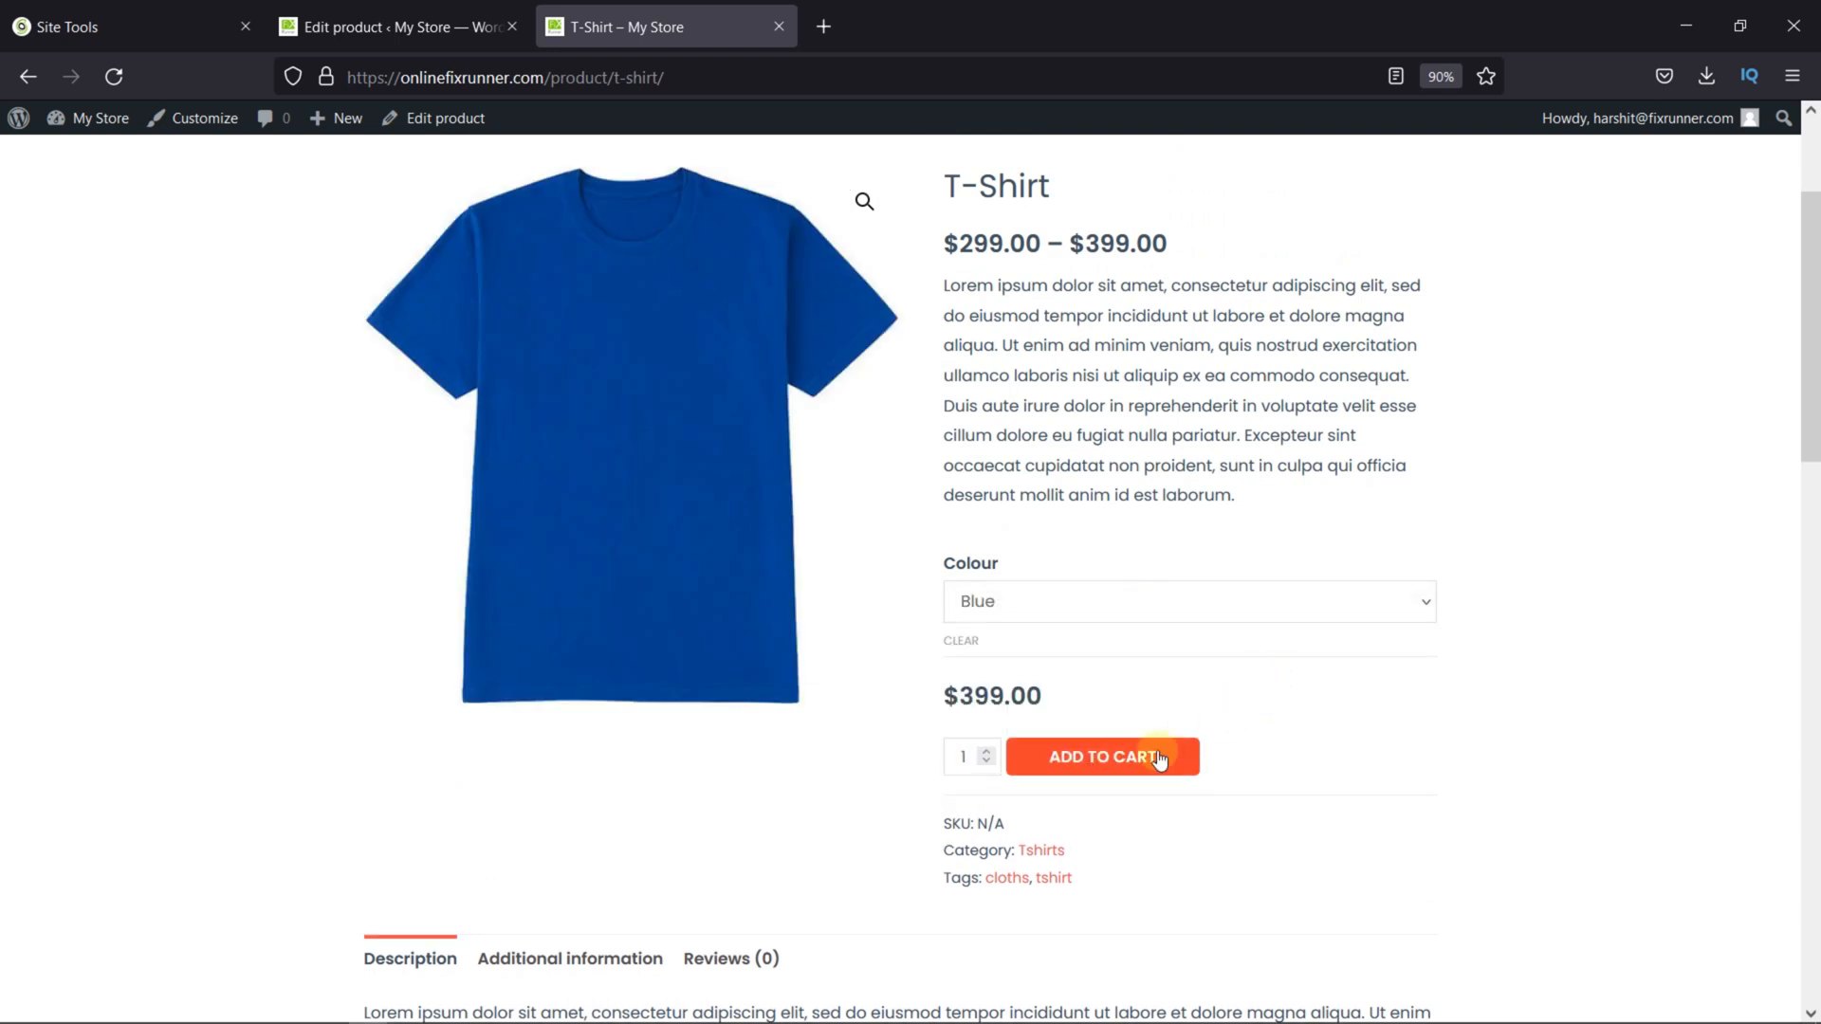
{"action": "left_click", "coordinate": [1115, 768]}
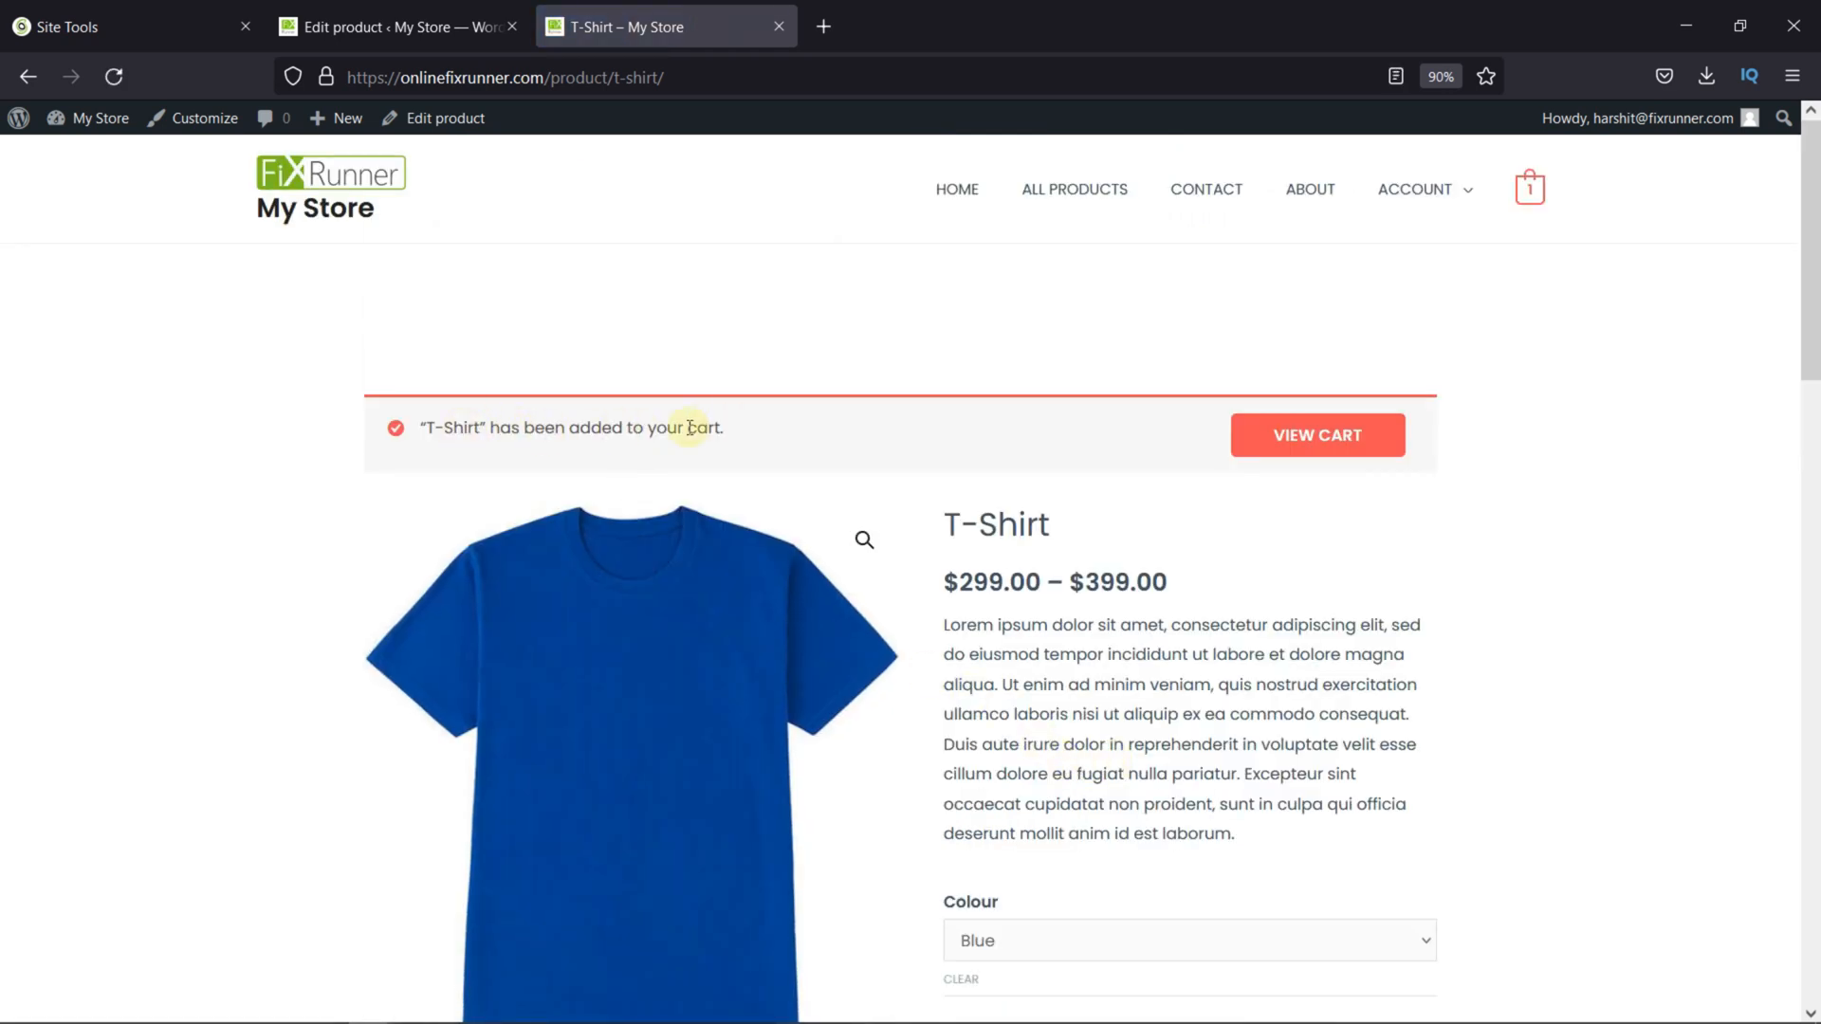
- View the cart: Blue T-Shirt $399.00 plus $20.00 flat-rate shipping, $419.00 total
{"action": "mouse_move", "coordinate": [1538, 201]}
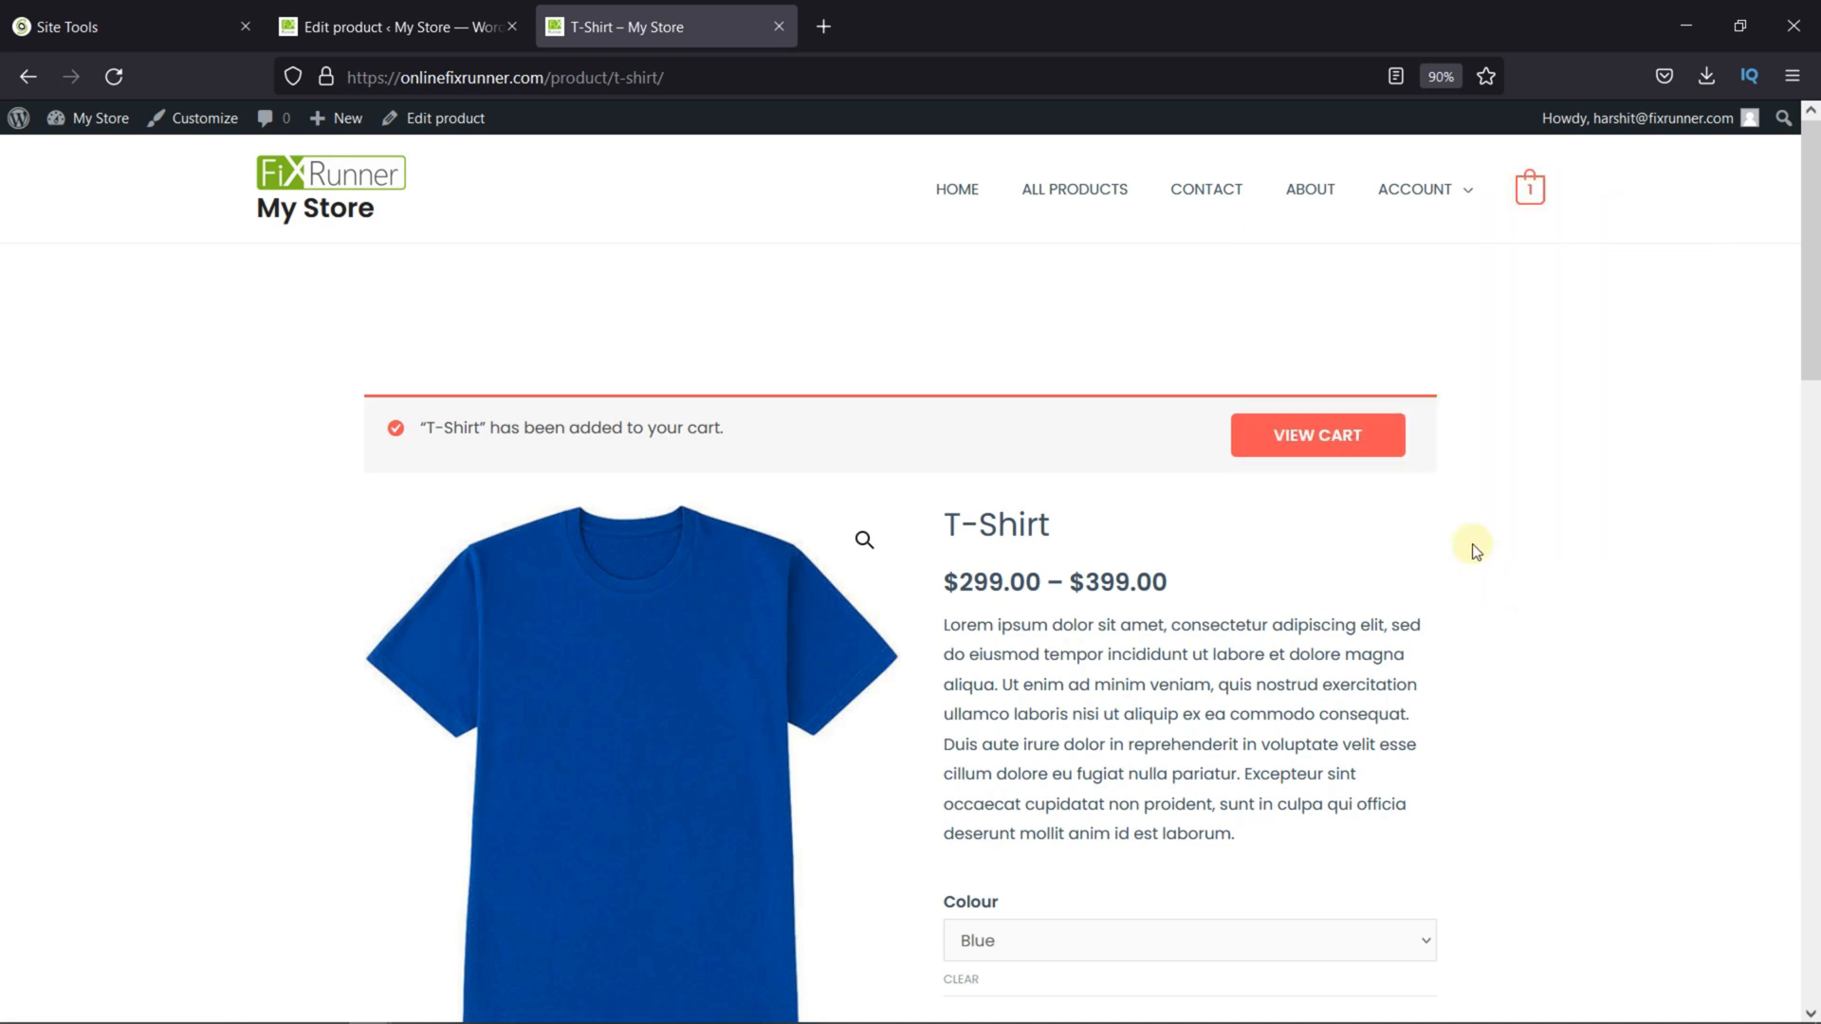
{"action": "left_click", "coordinate": [1291, 439]}
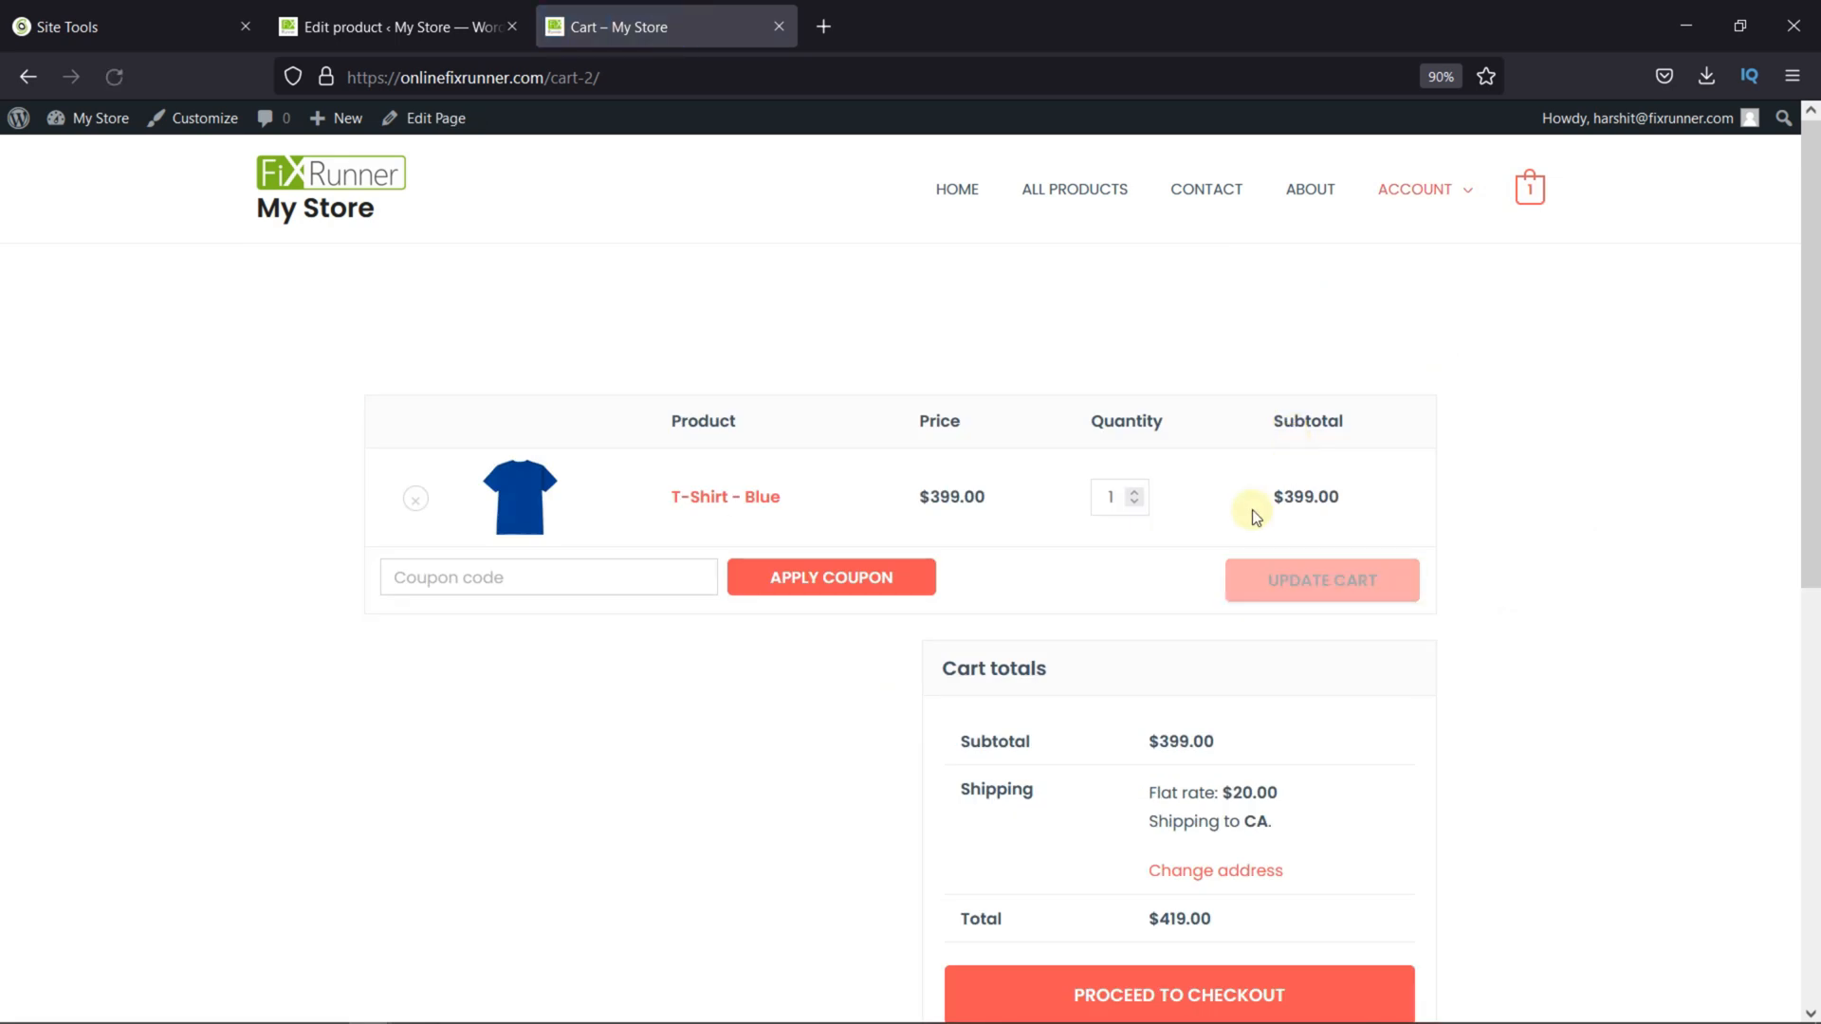
{"action": "scroll", "coordinate": [1480, 425], "scroll_direction": "down", "scroll_amount": 1}
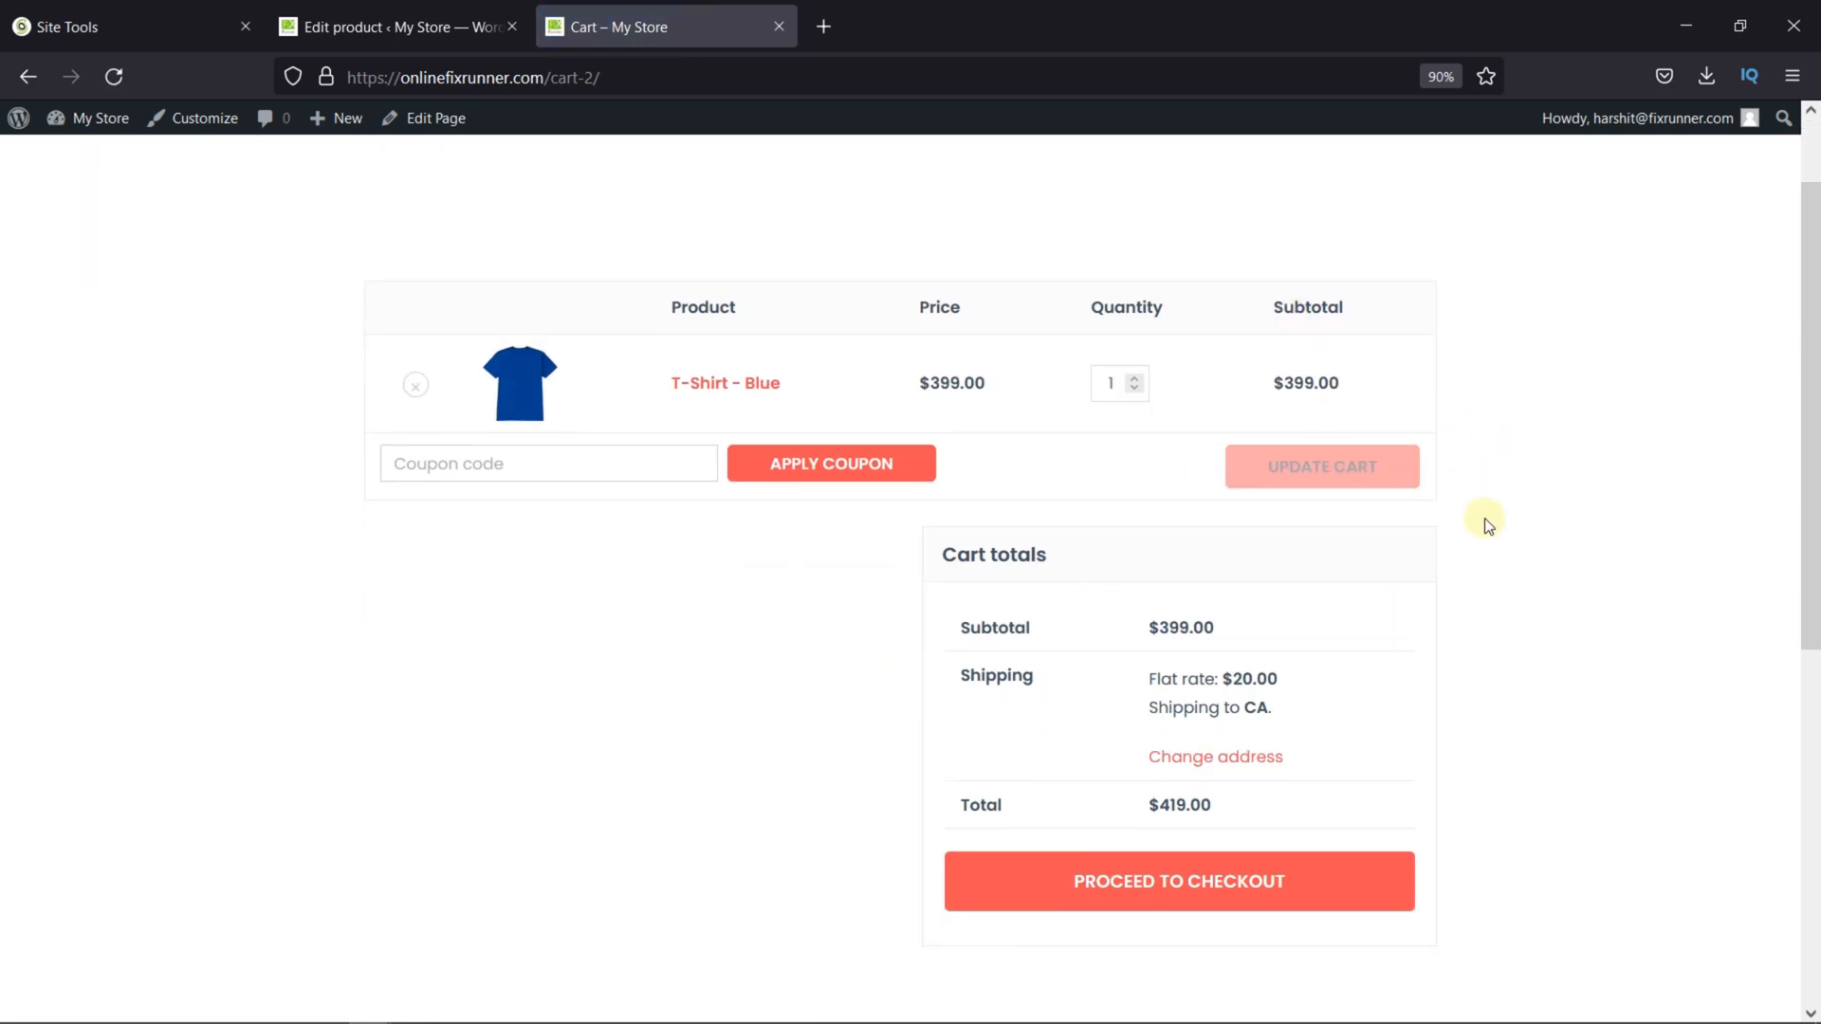
- Change the shipping address to New York, manhattan, 10022 and update the cart to $409.00
{"action": "left_click", "coordinate": [1258, 756]}
{"action": "scroll", "coordinate": [1252, 797], "scroll_direction": "down", "scroll_amount": 1}
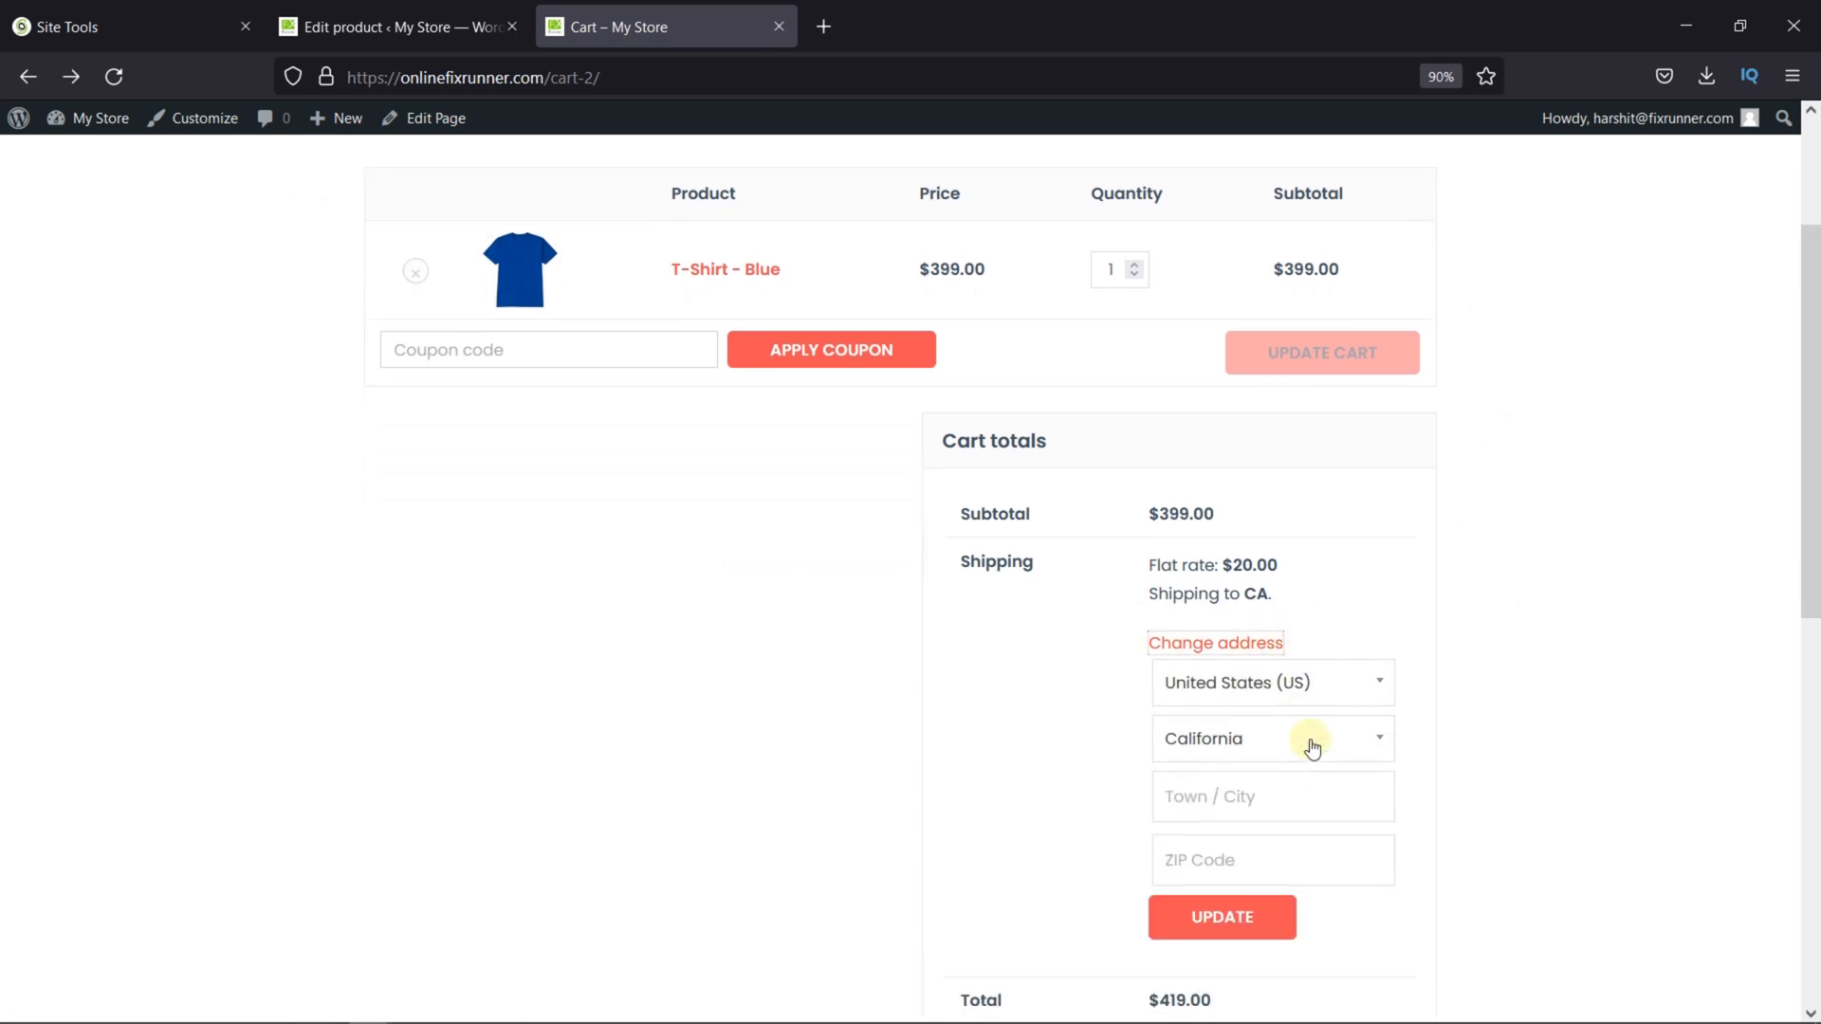
{"action": "left_click", "coordinate": [1301, 730]}
{"action": "left_click", "coordinate": [1254, 741]}
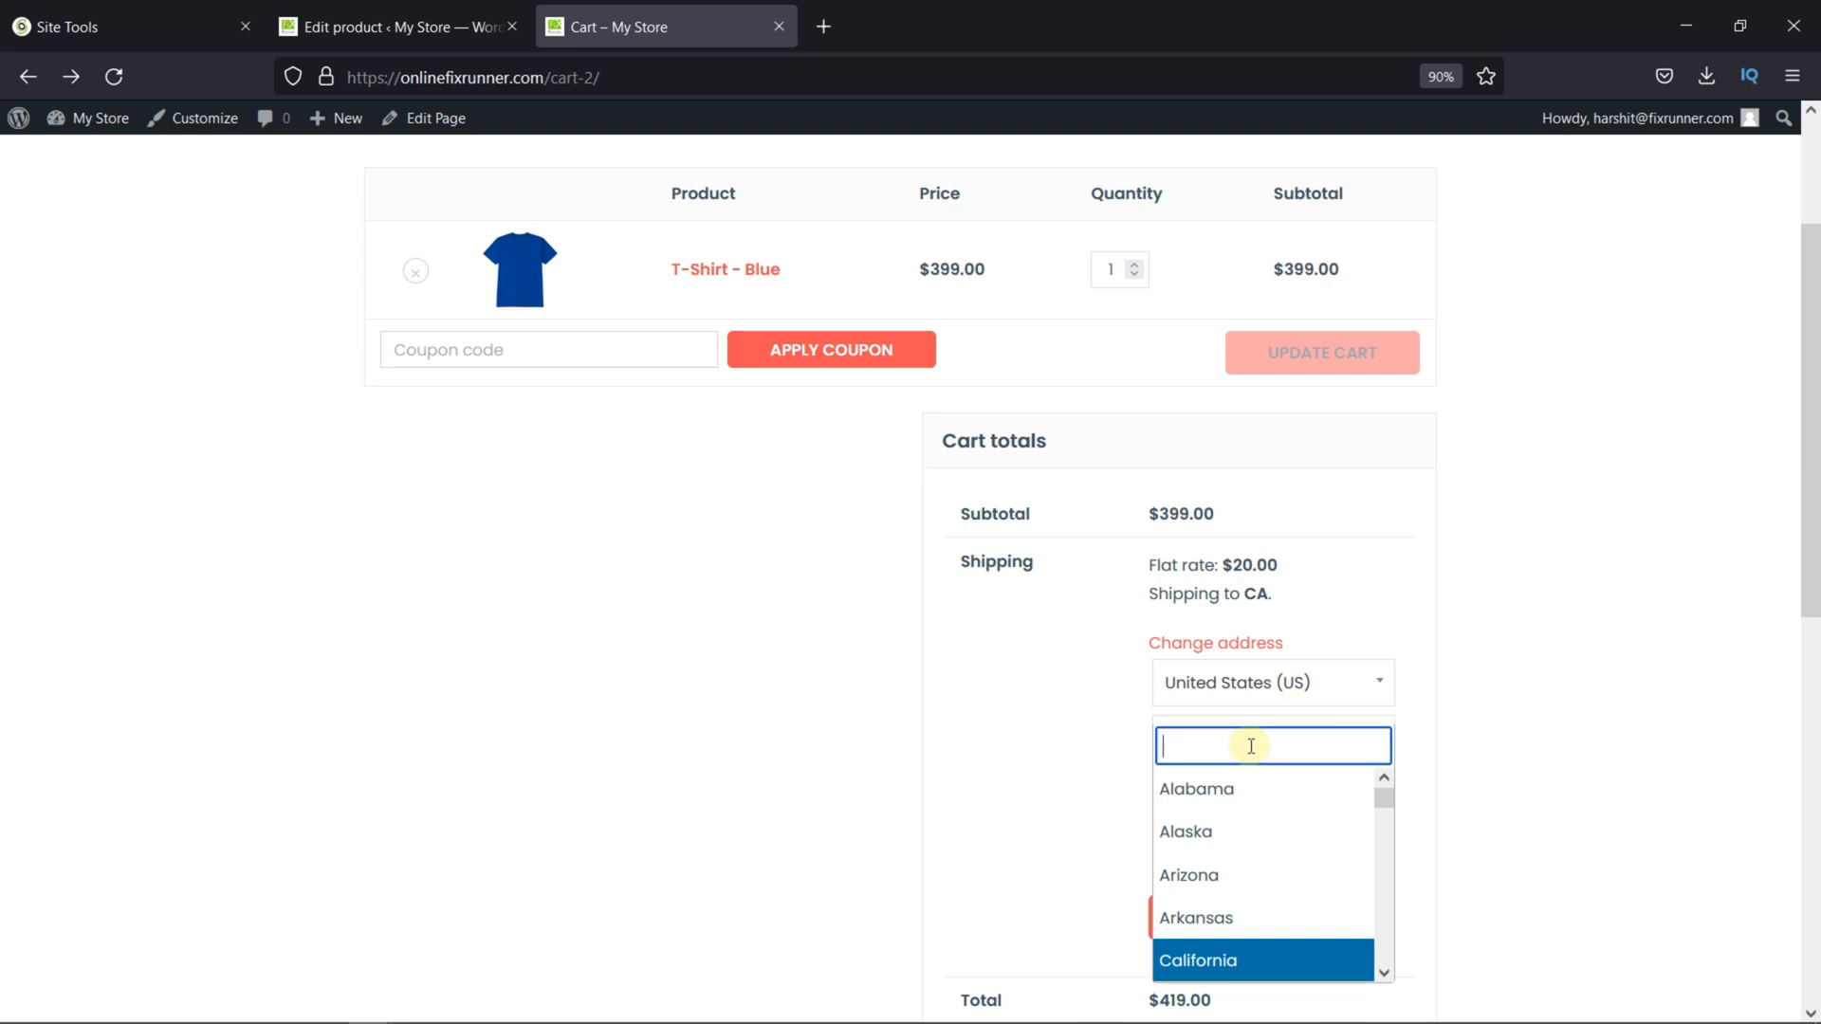
{"action": "type", "text": "new"}
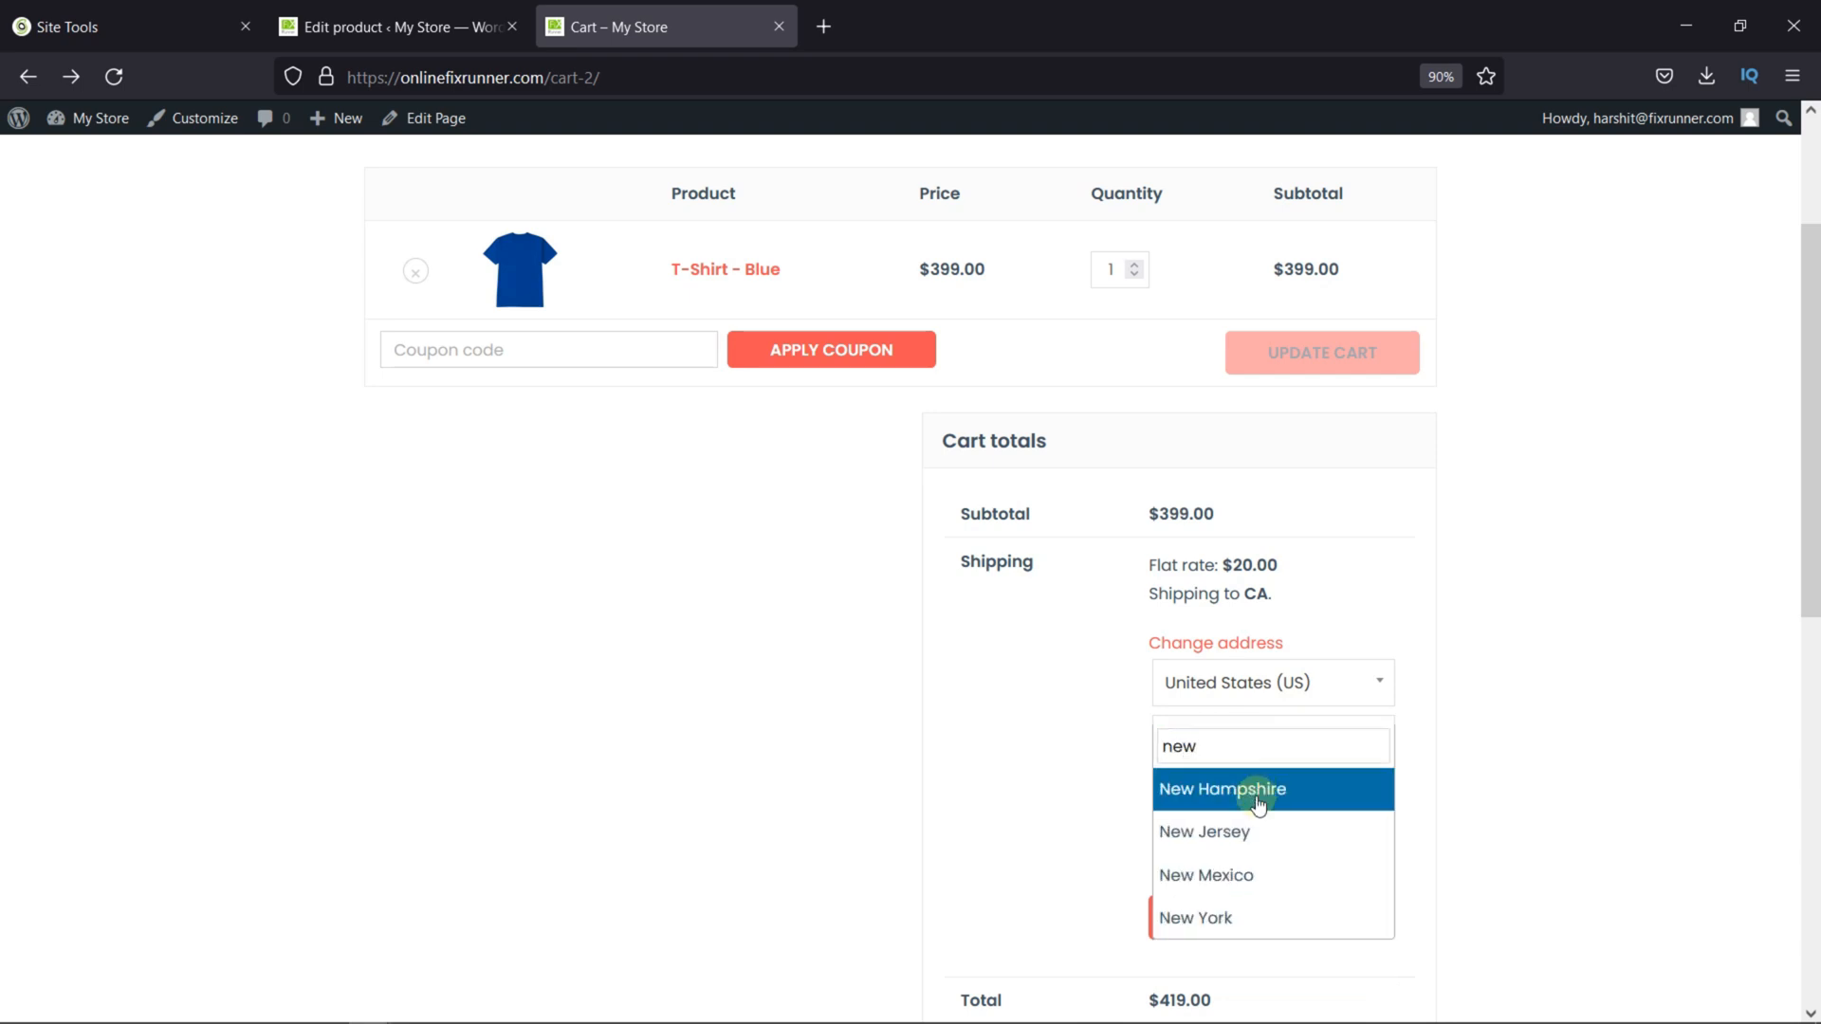
{"action": "left_click", "coordinate": [1309, 912]}
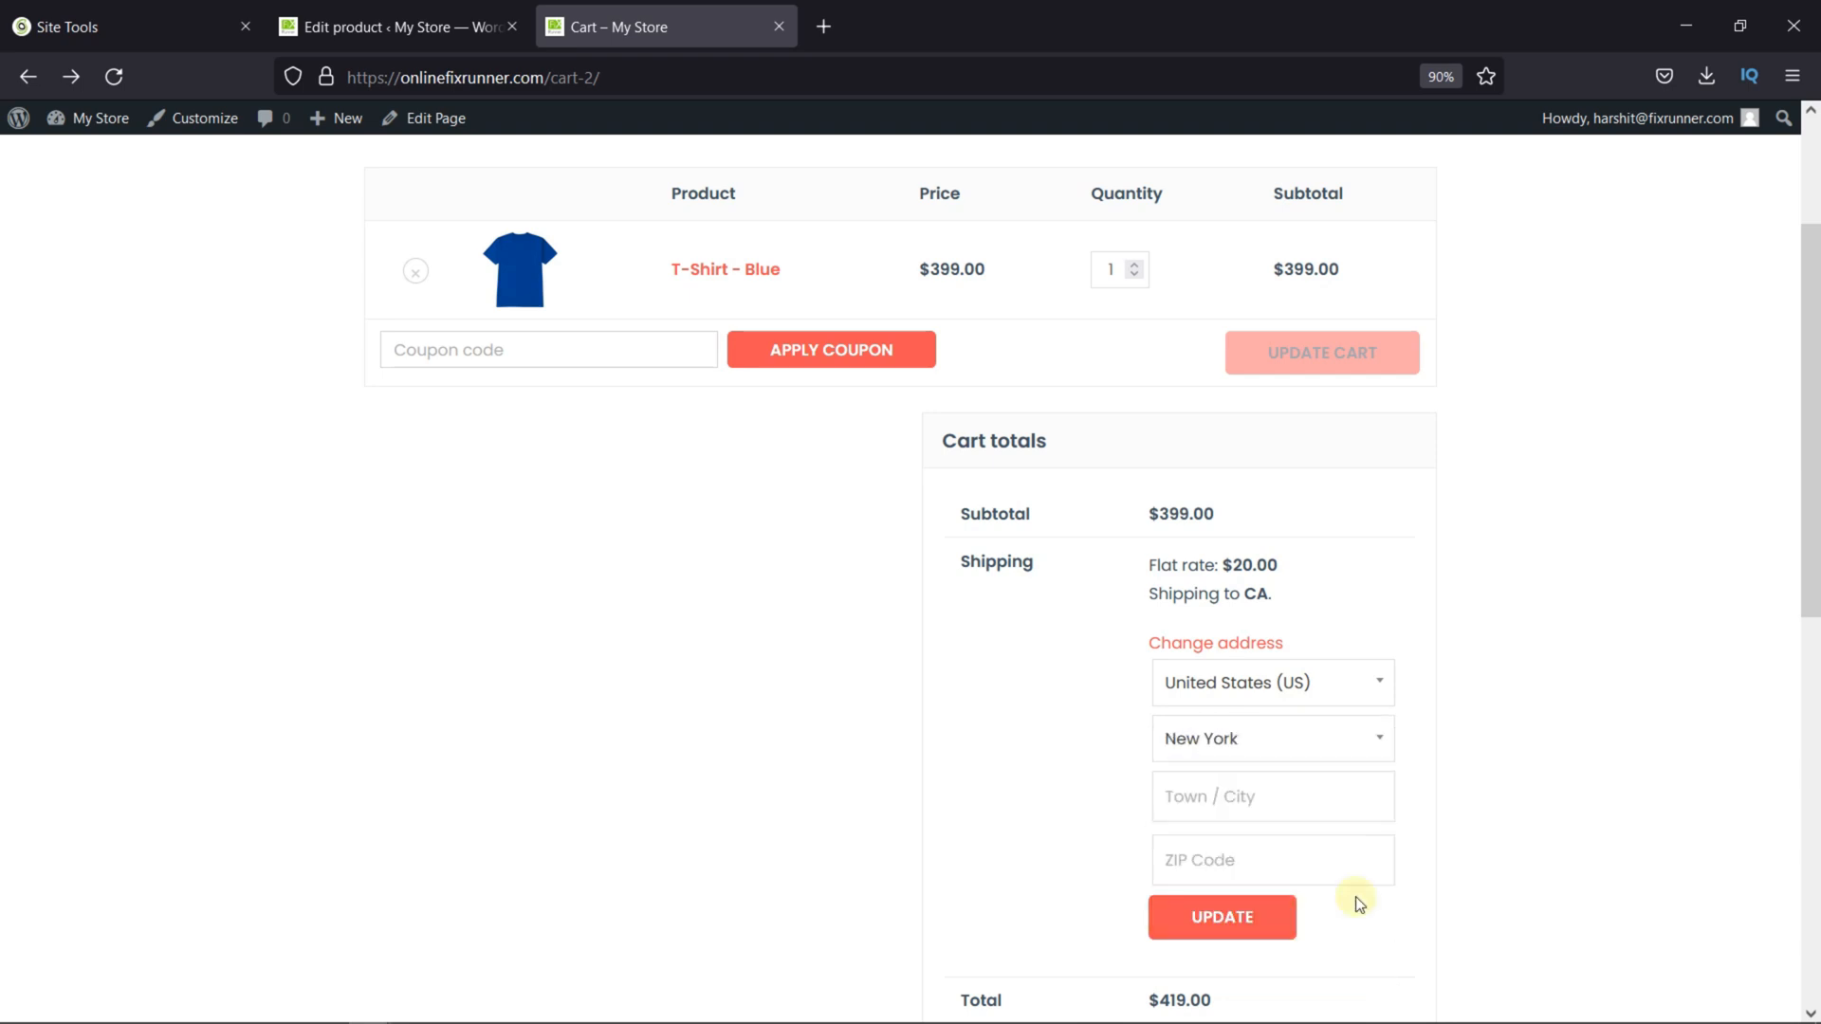
{"action": "left_click", "coordinate": [1371, 793]}
{"action": "type", "text": "manha"}
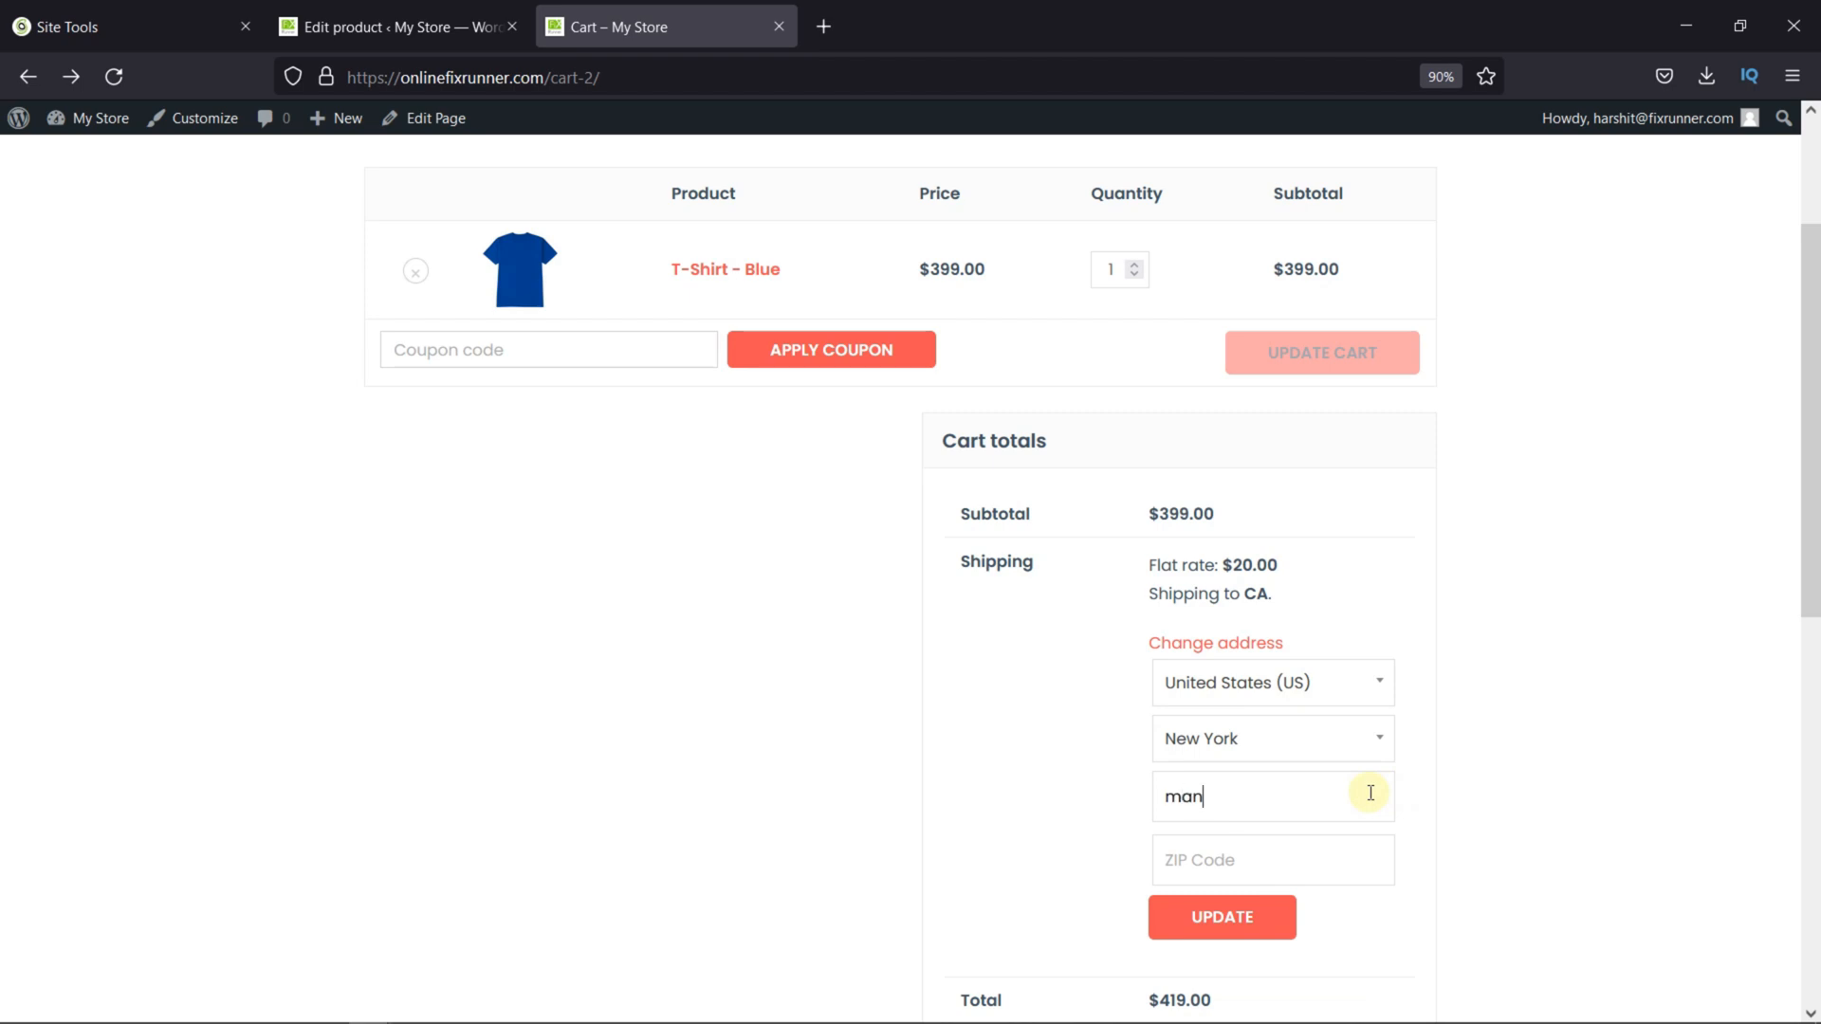
{"action": "type", "text": "ttan"}
{"action": "left_click", "coordinate": [1374, 864]}
{"action": "type", "text": "10022"}
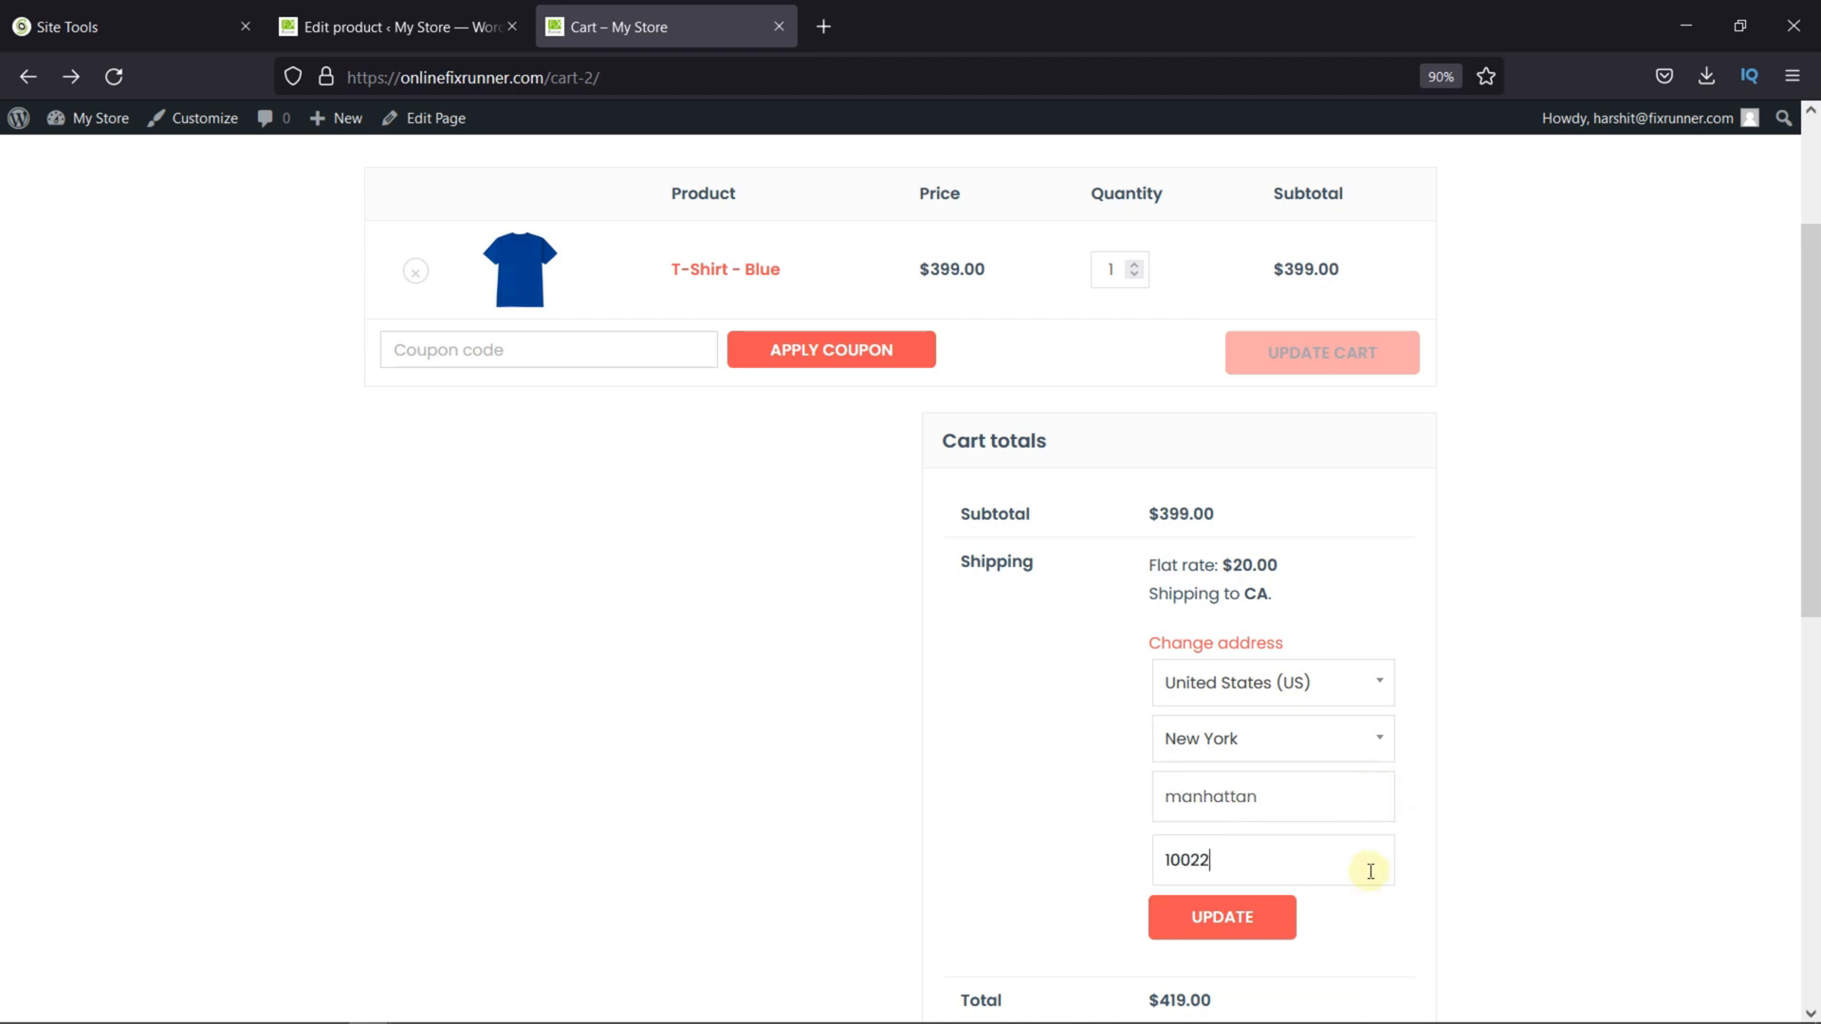
{"action": "left_click", "coordinate": [1285, 911]}
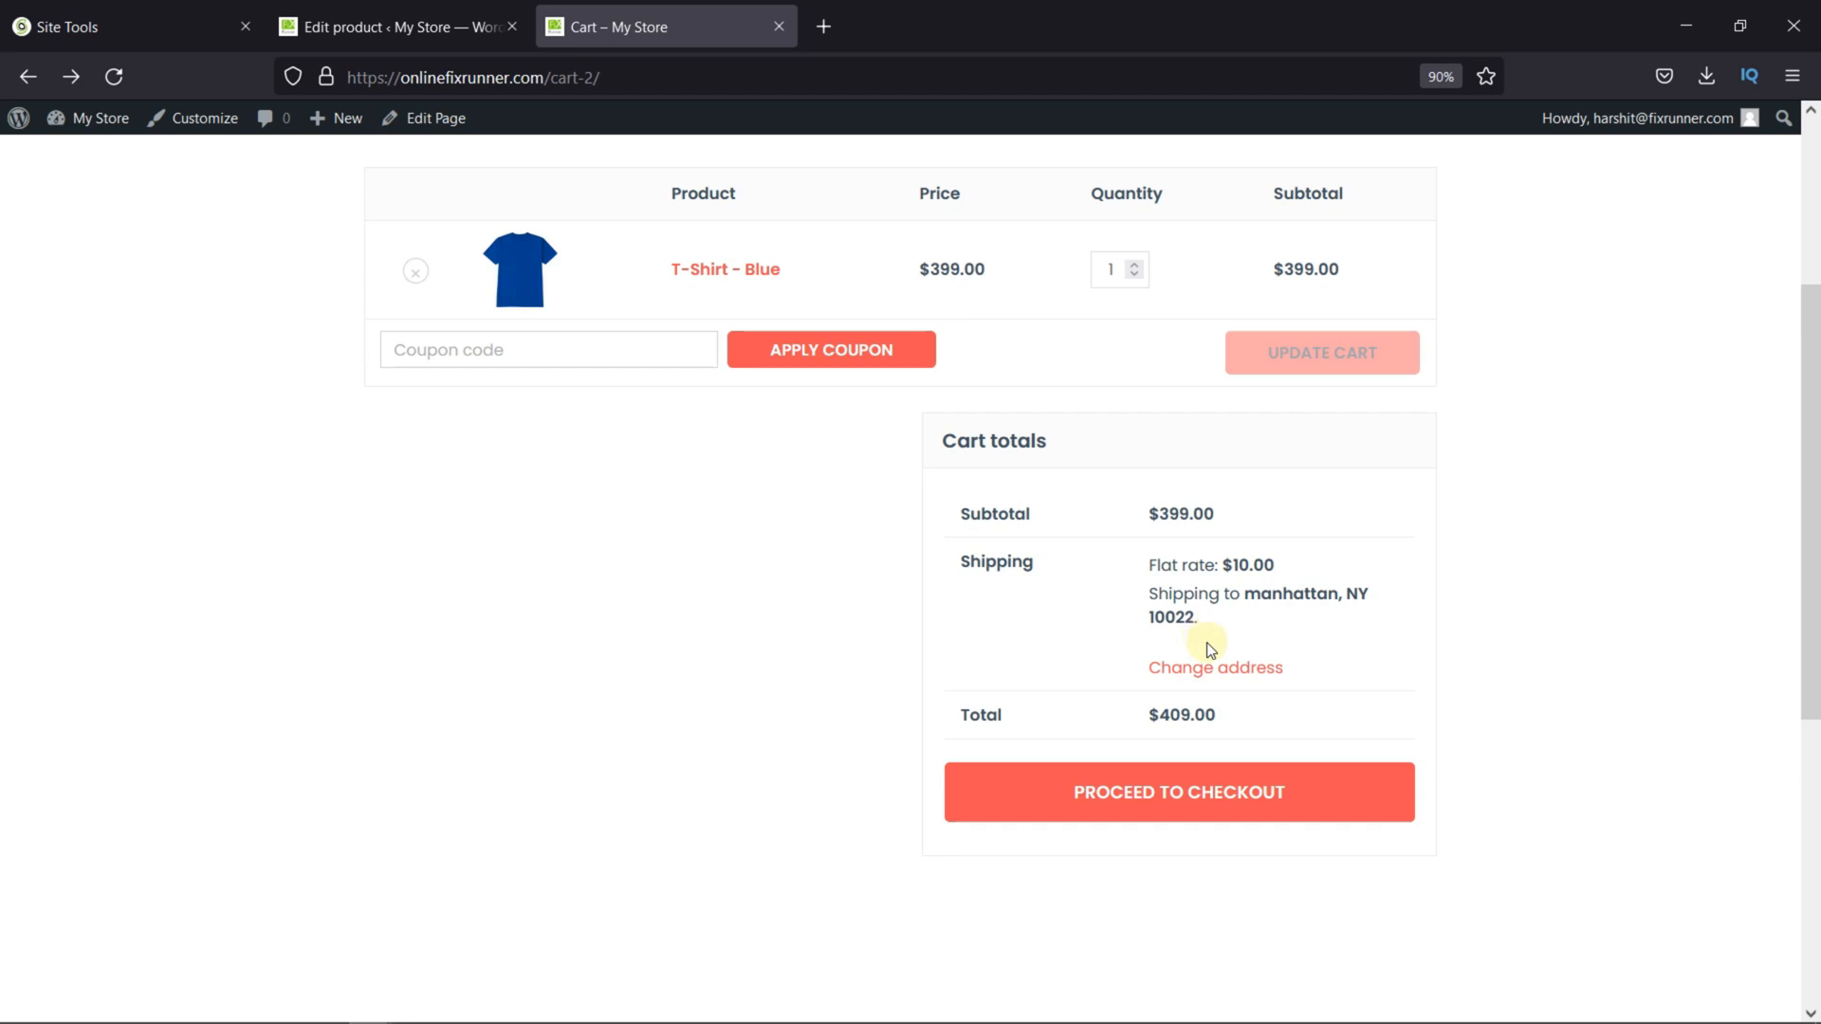
- Check out with Cash on delivery and place the $409.00 order
{"action": "left_click", "coordinate": [1192, 795]}
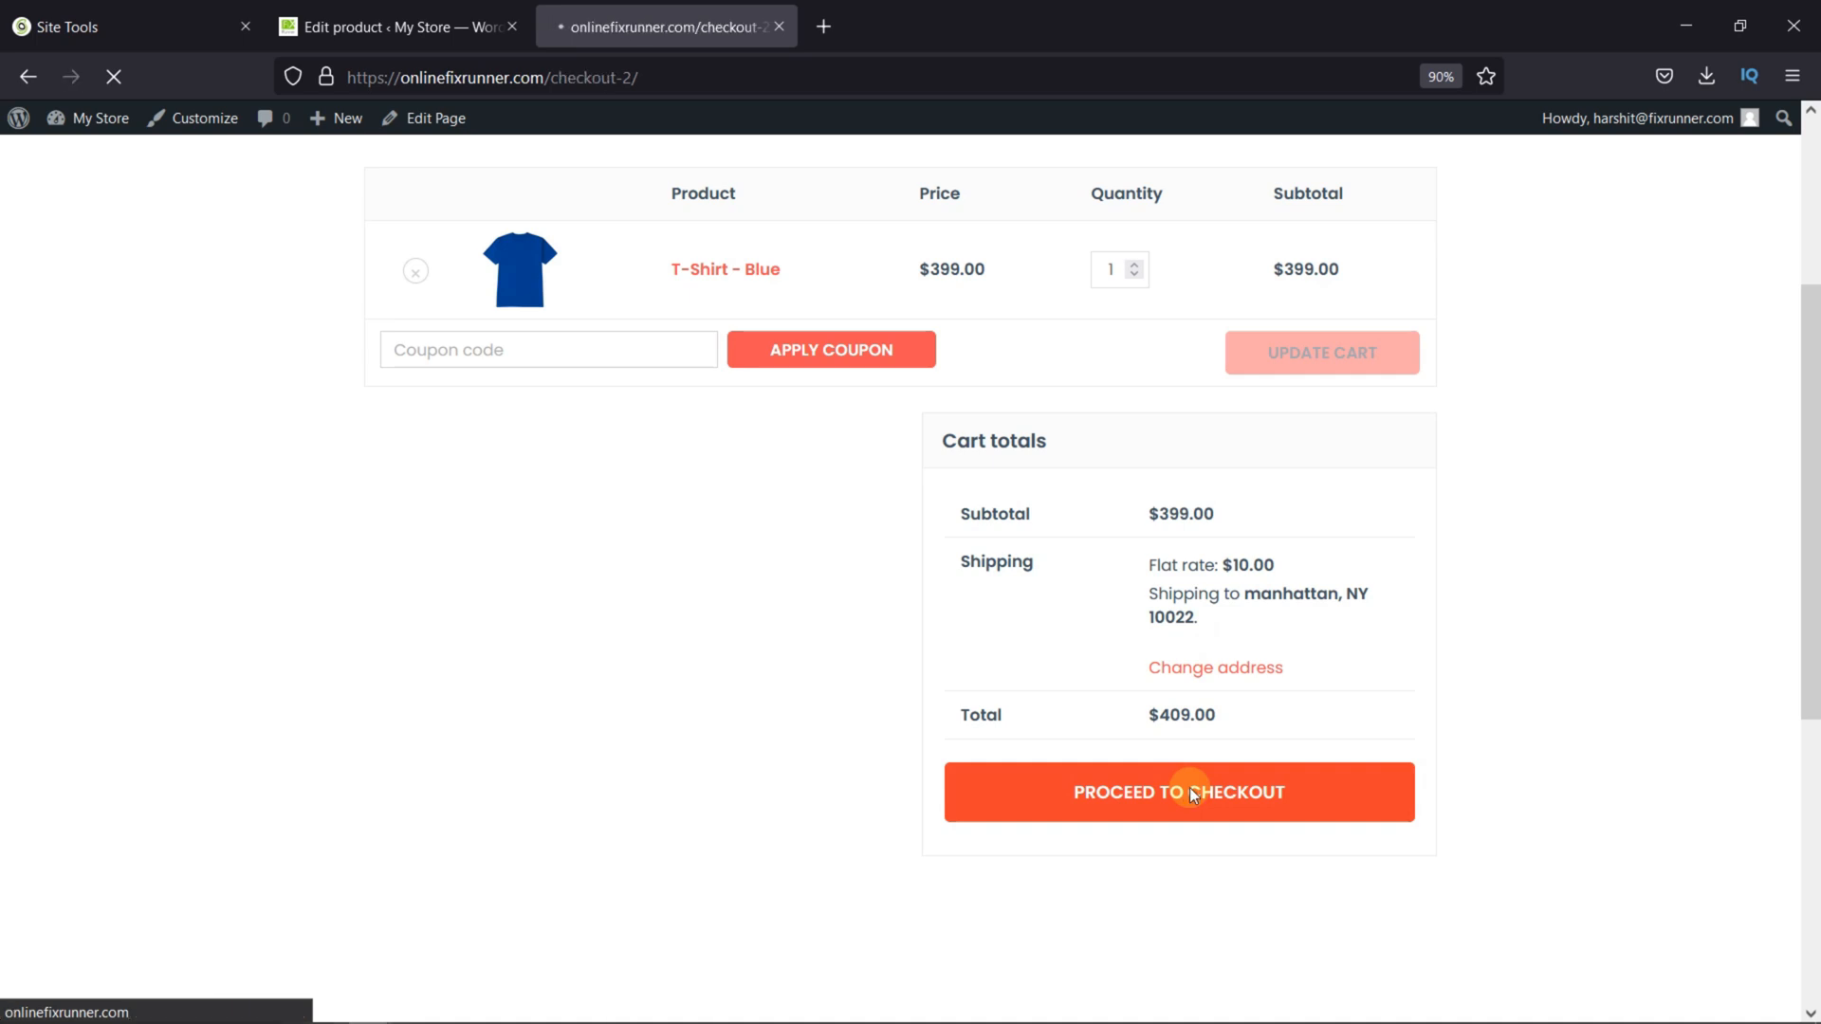
{"action": "scroll", "coordinate": [1436, 543], "scroll_direction": "down", "scroll_amount": 3}
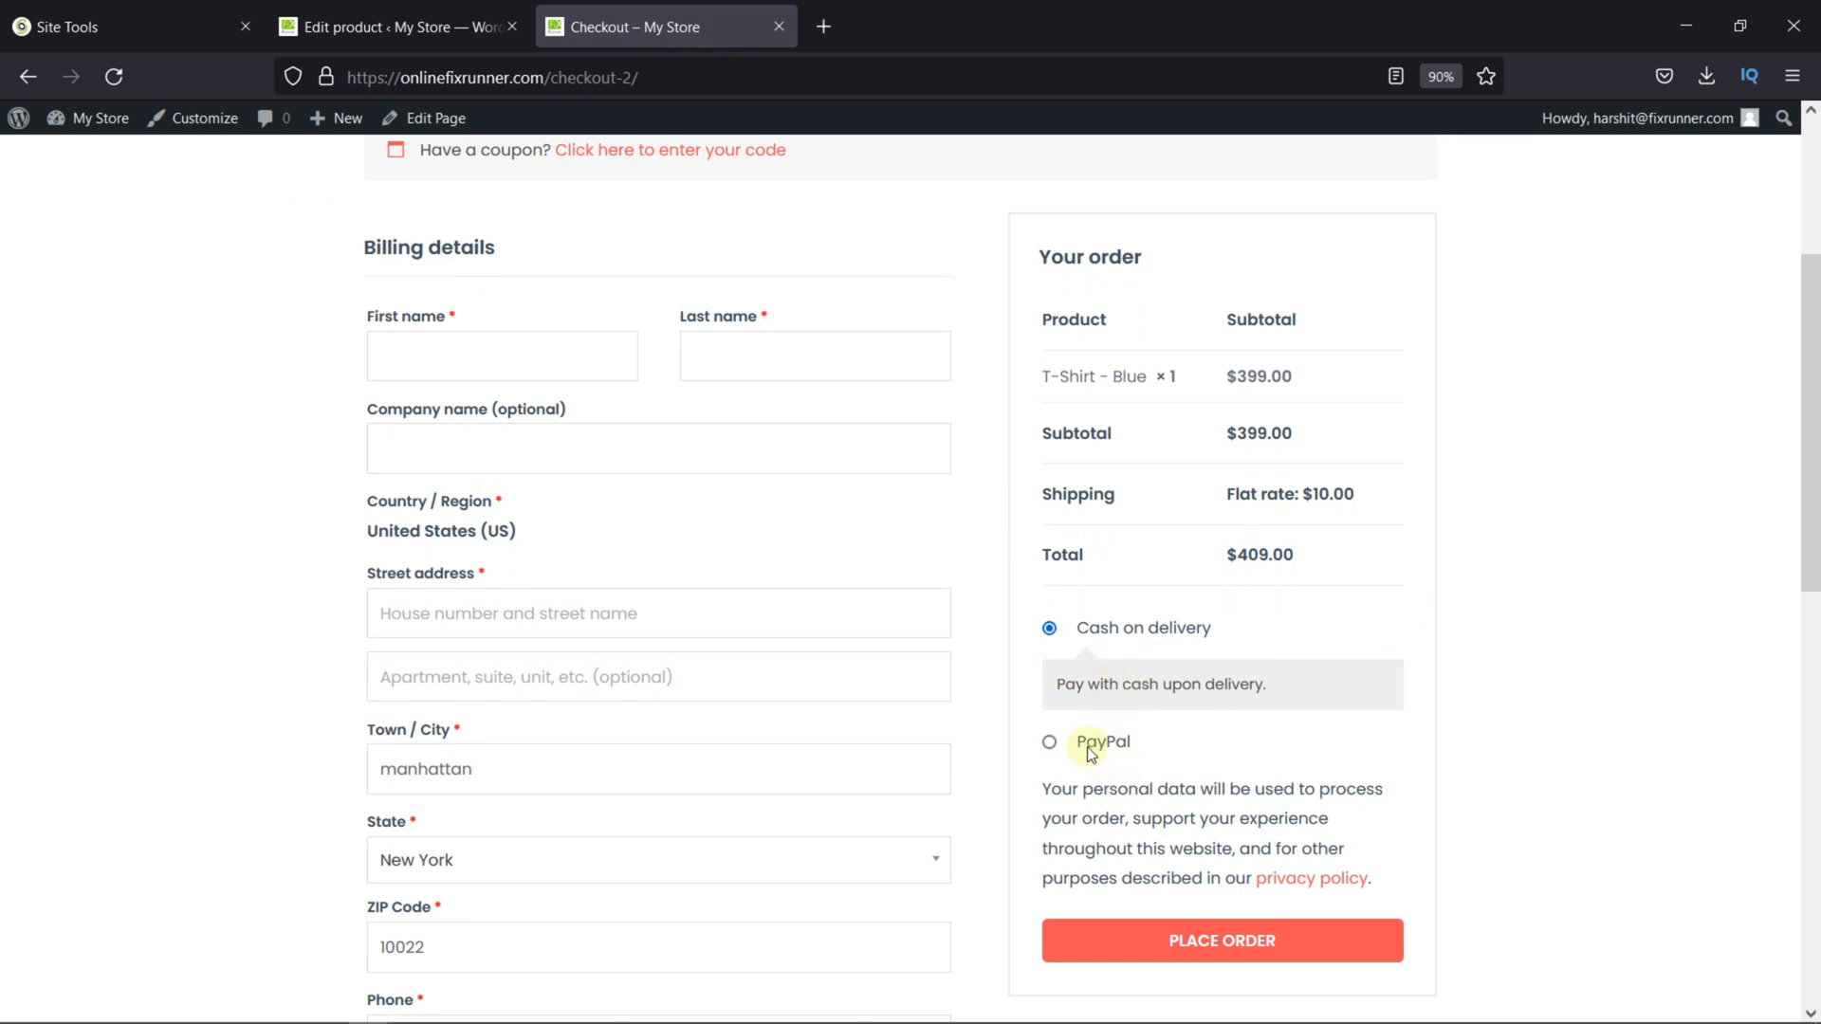
{"action": "left_click", "coordinate": [1055, 746]}
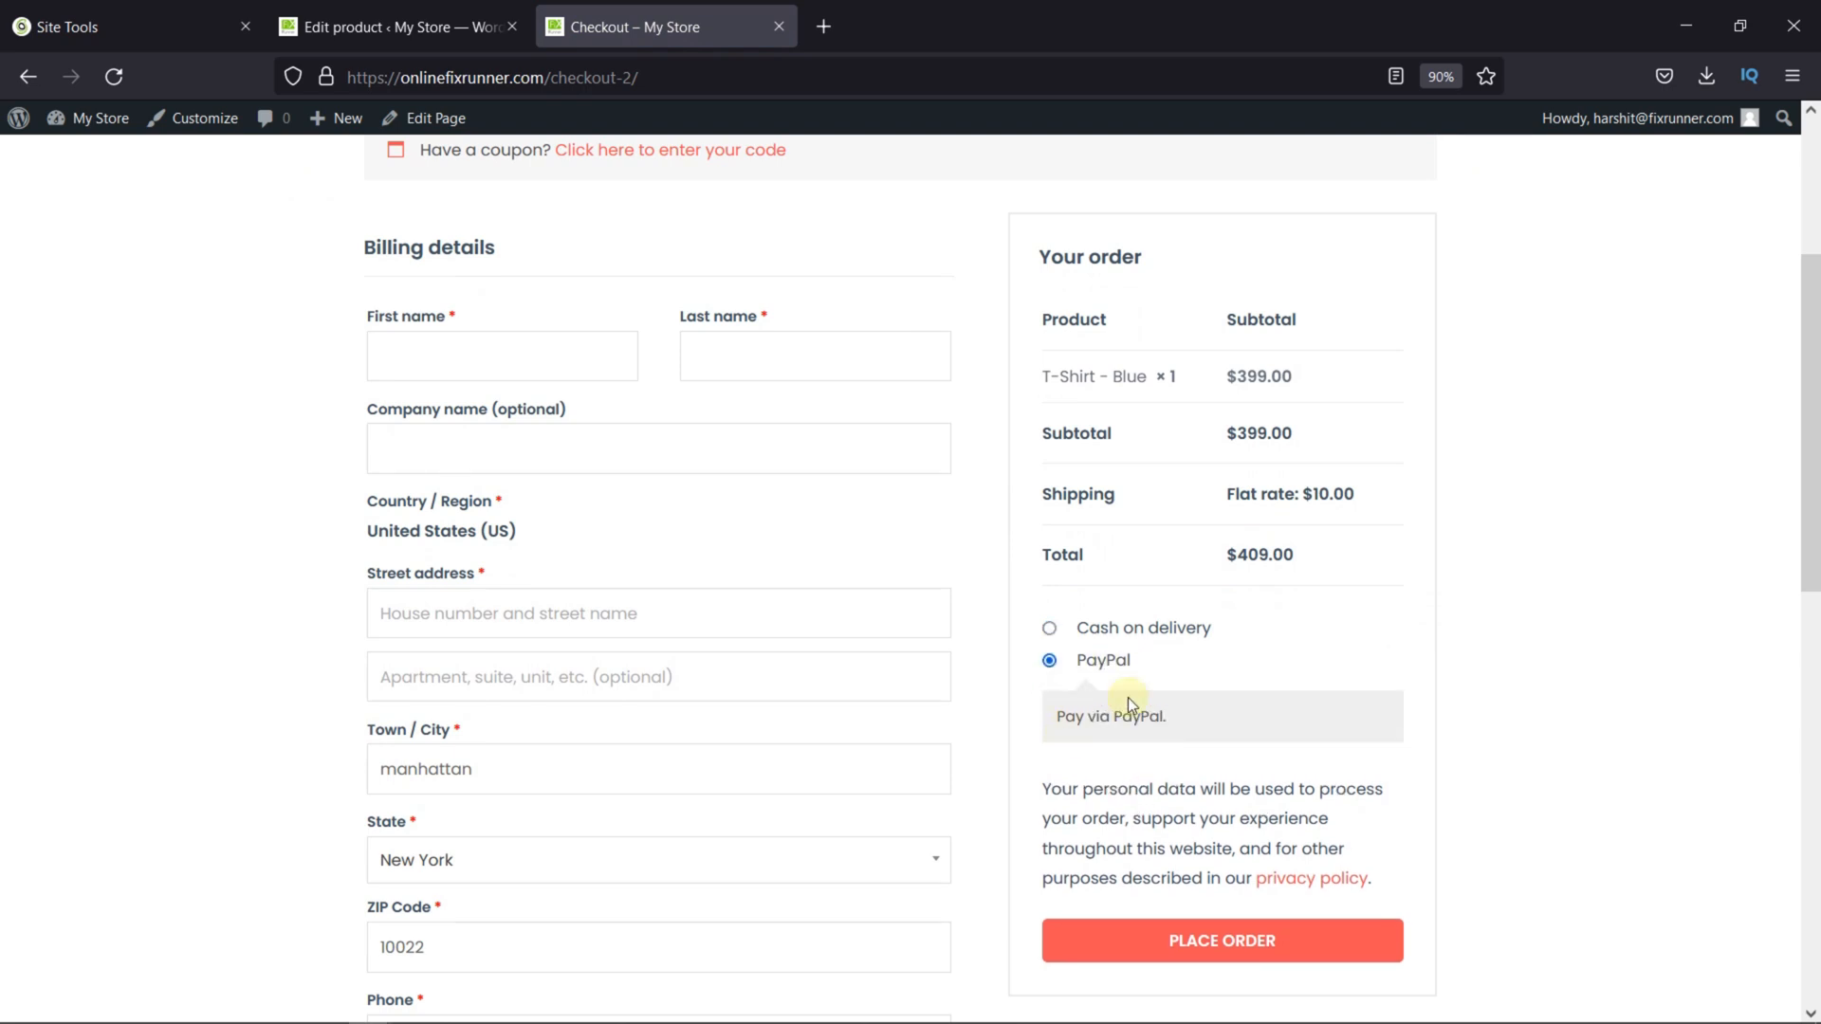
{"action": "left_click", "coordinate": [1063, 630]}
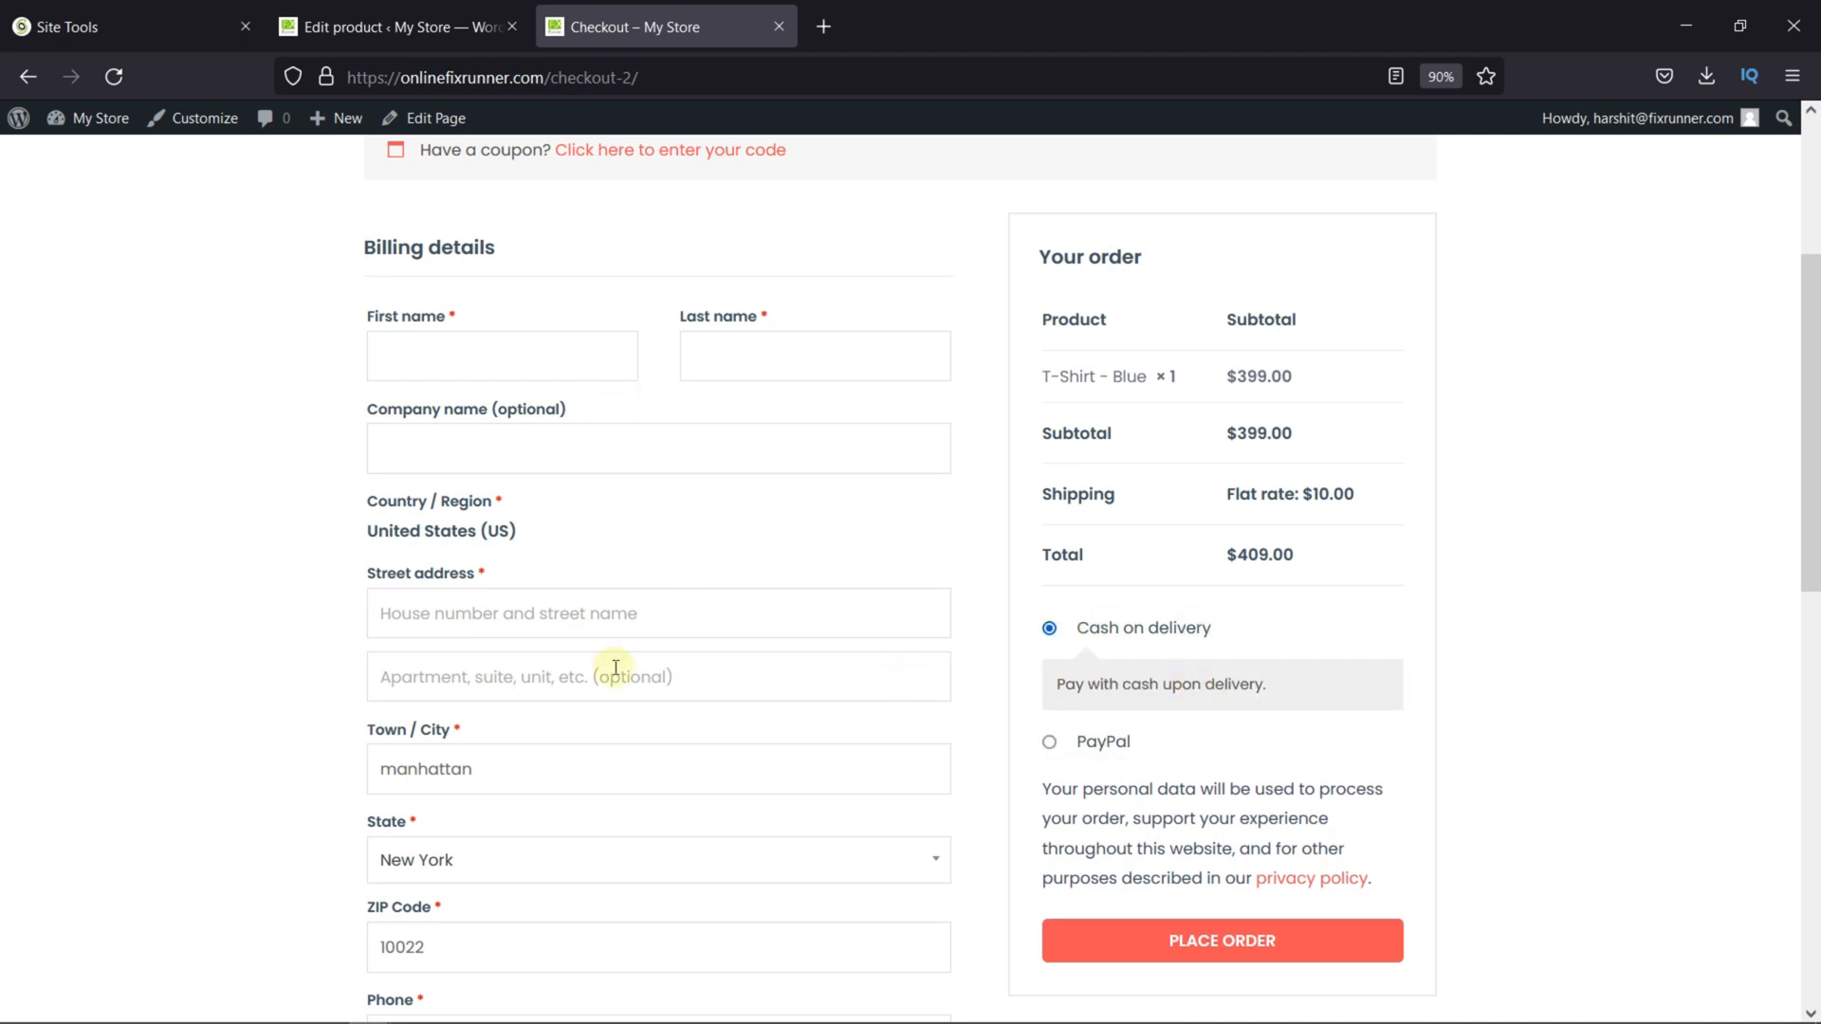
{"action": "left_click", "coordinate": [512, 360]}
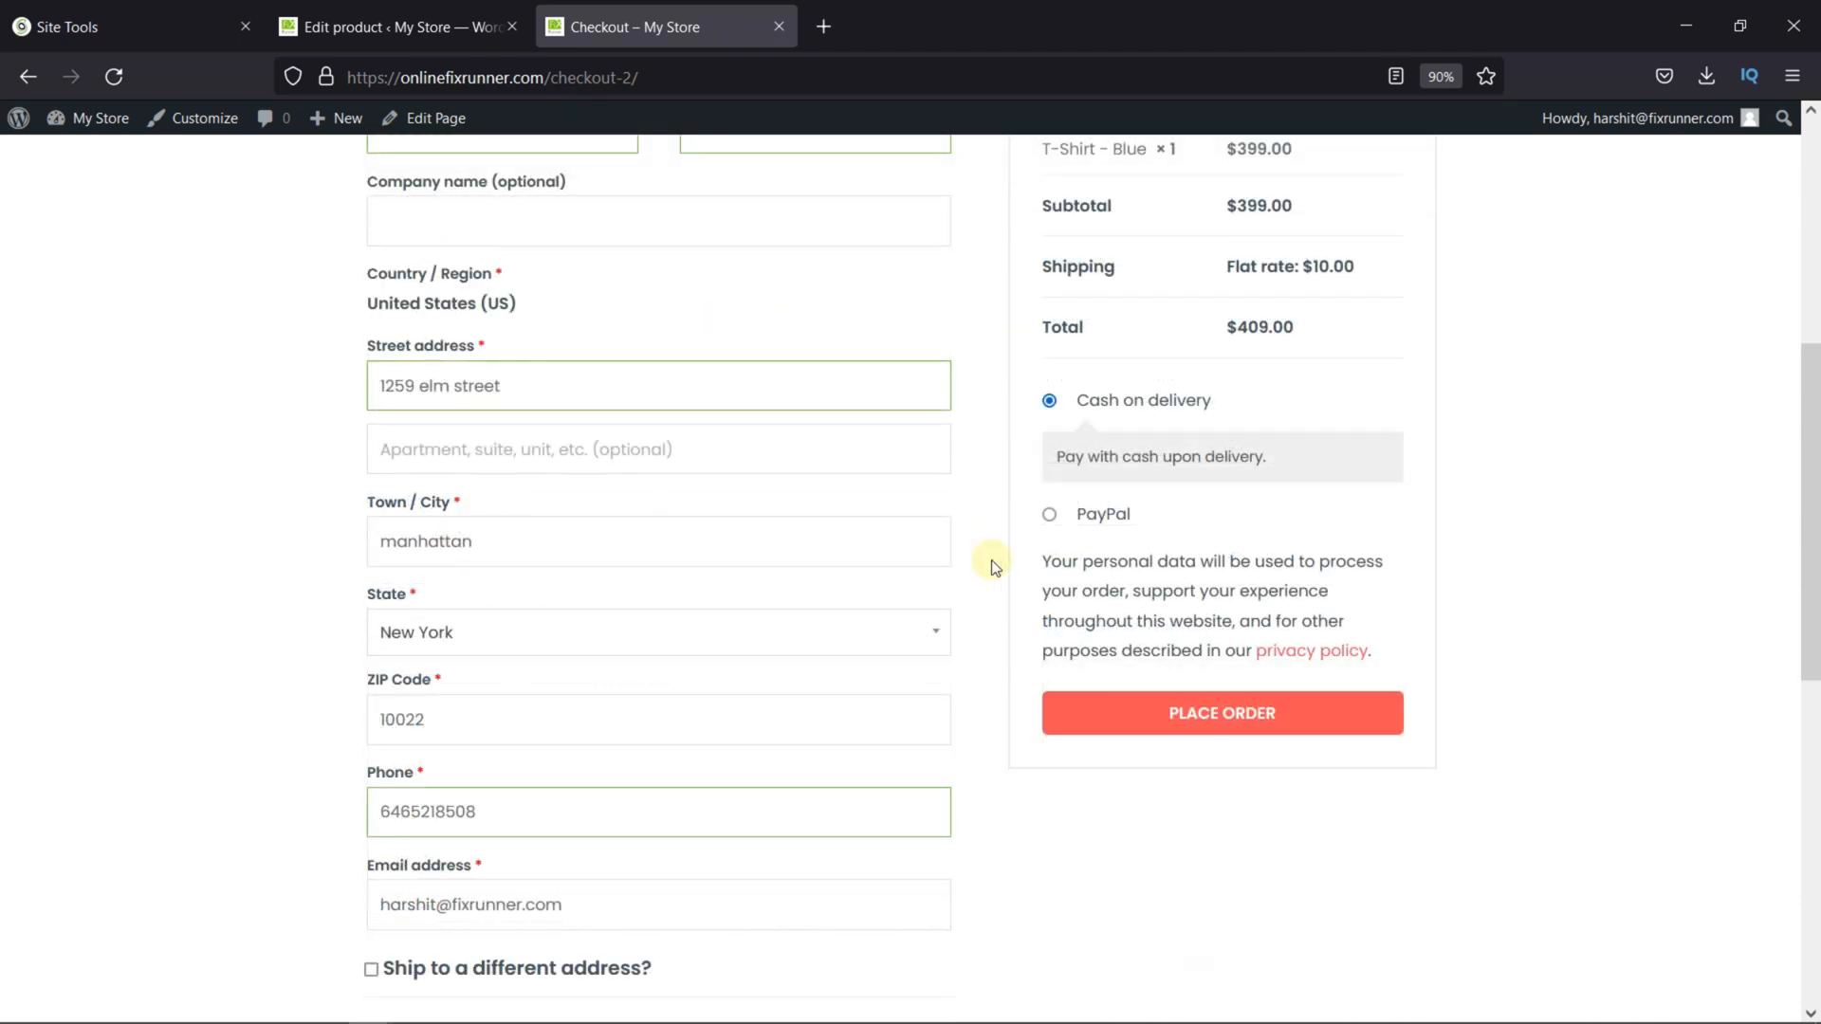
{"action": "left_click", "coordinate": [1179, 722]}
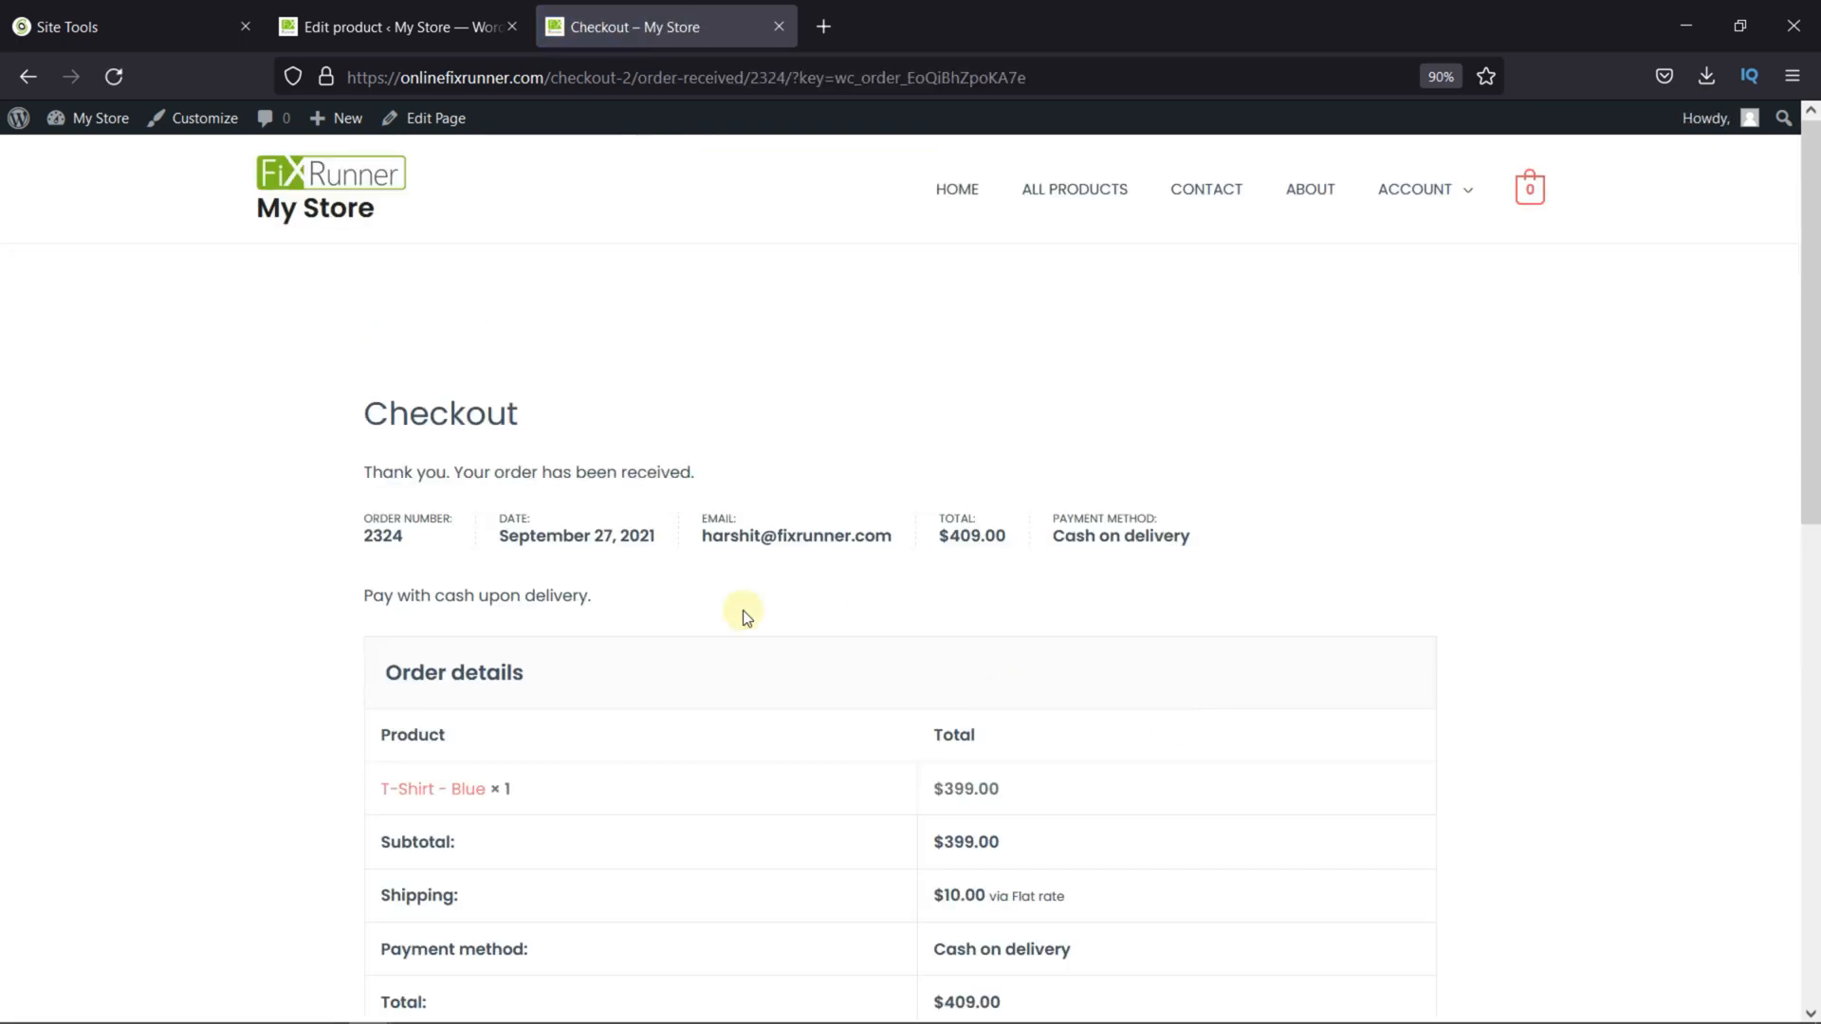
- Review the order-received page, then return to the T-Shirt product editor tab
{"action": "left_click_drag", "start_coordinate": [505, 476], "coordinate": [662, 491]}
{"action": "left_click", "coordinate": [838, 481]}
{"action": "scroll", "coordinate": [1227, 586], "scroll_direction": "down", "scroll_amount": 6}
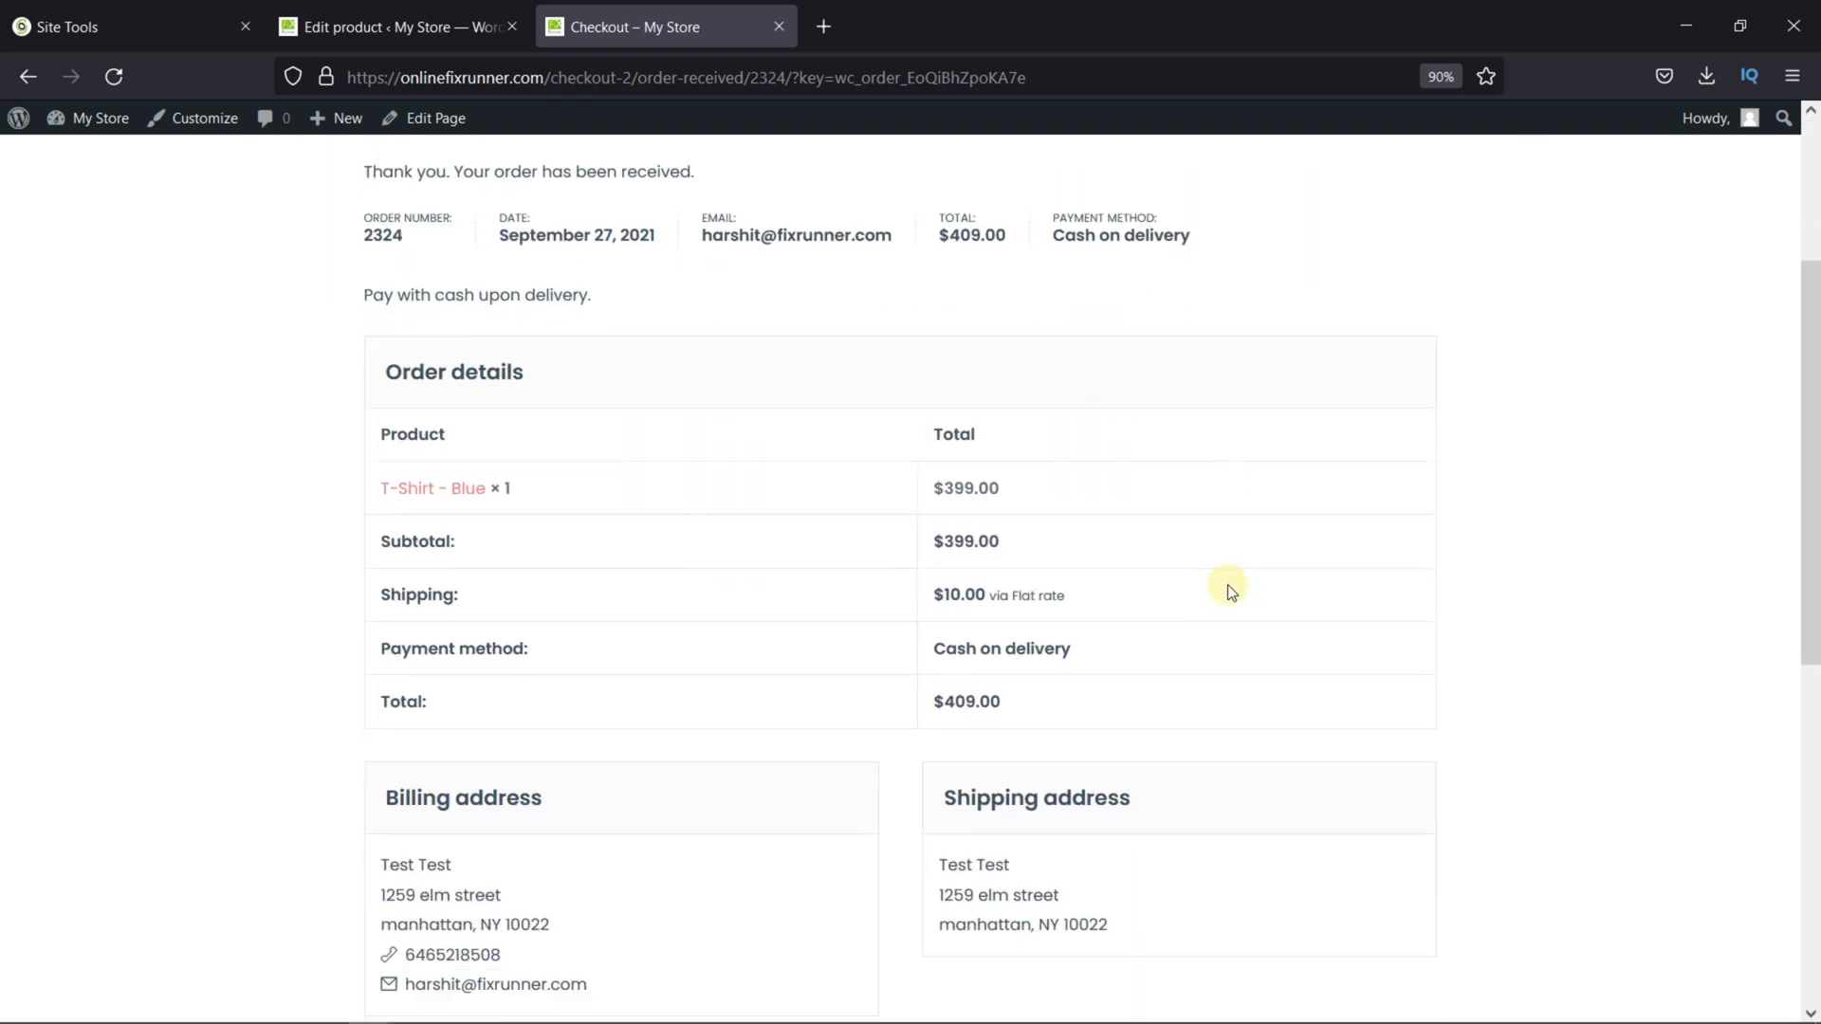
{"action": "scroll", "coordinate": [1231, 590], "scroll_direction": "up", "scroll_amount": 2}
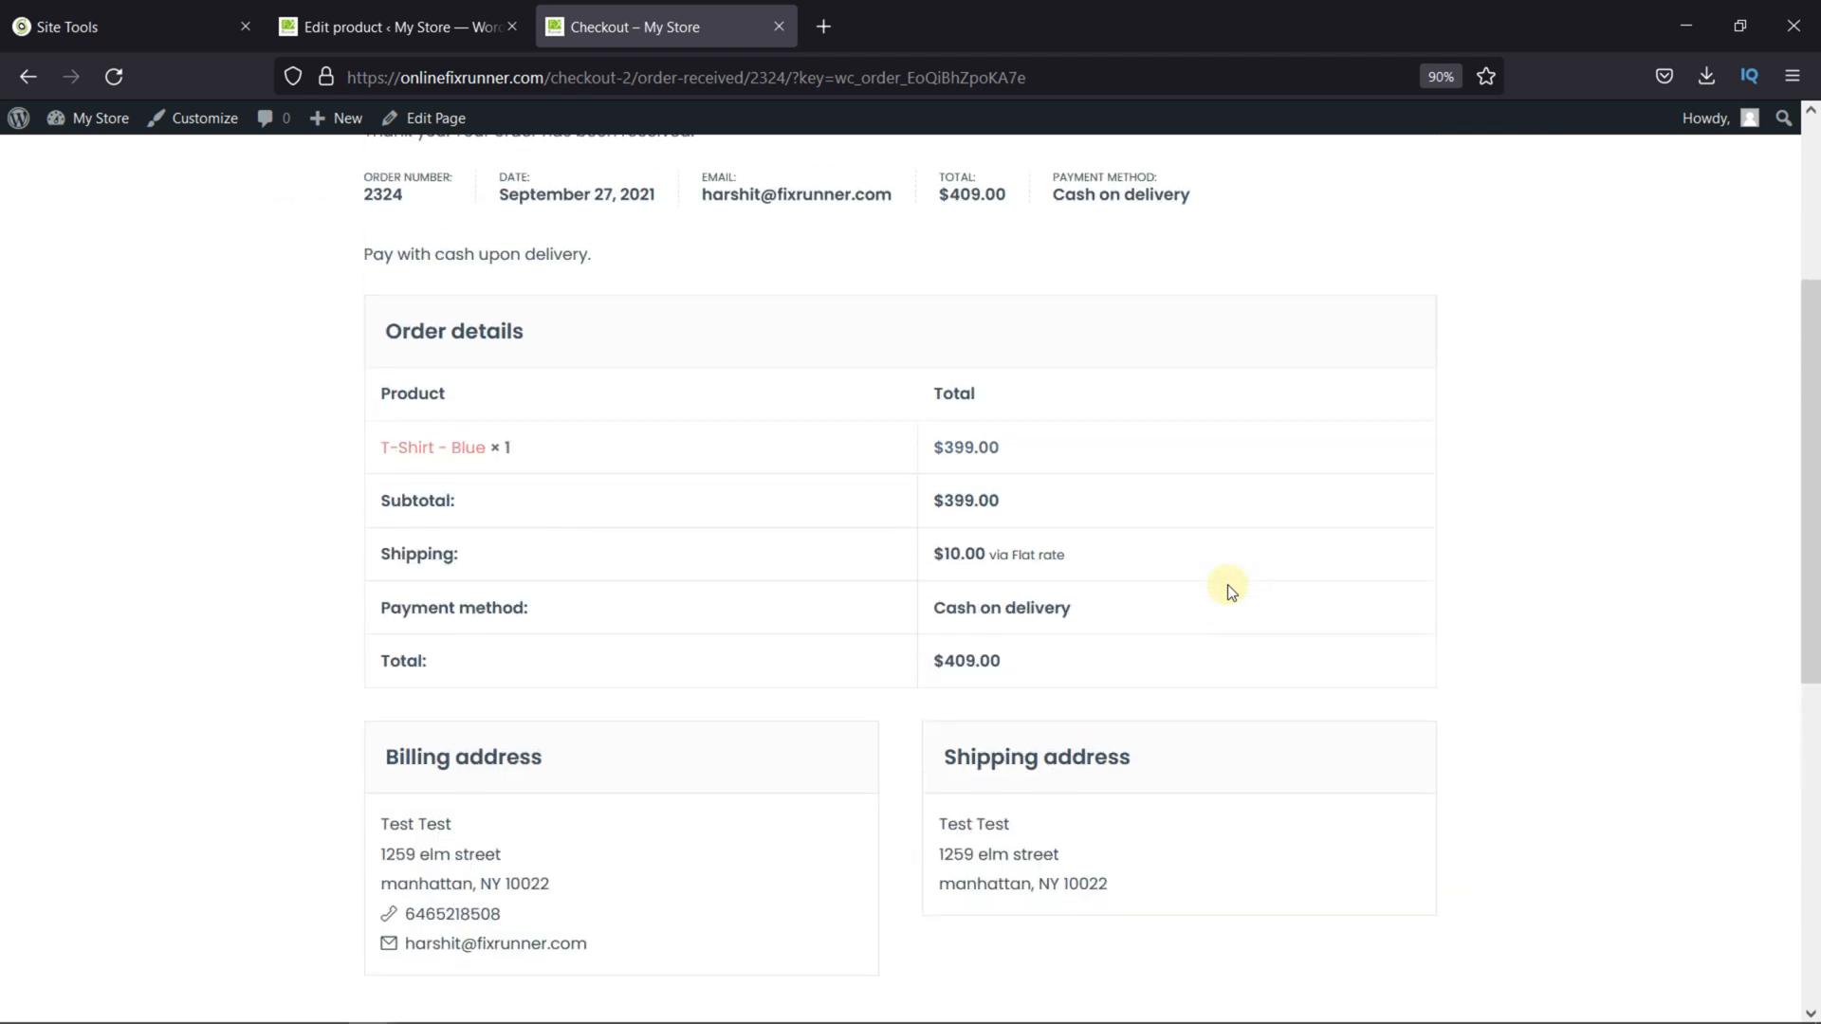
{"action": "scroll", "coordinate": [1227, 584], "scroll_direction": "up", "scroll_amount": 3}
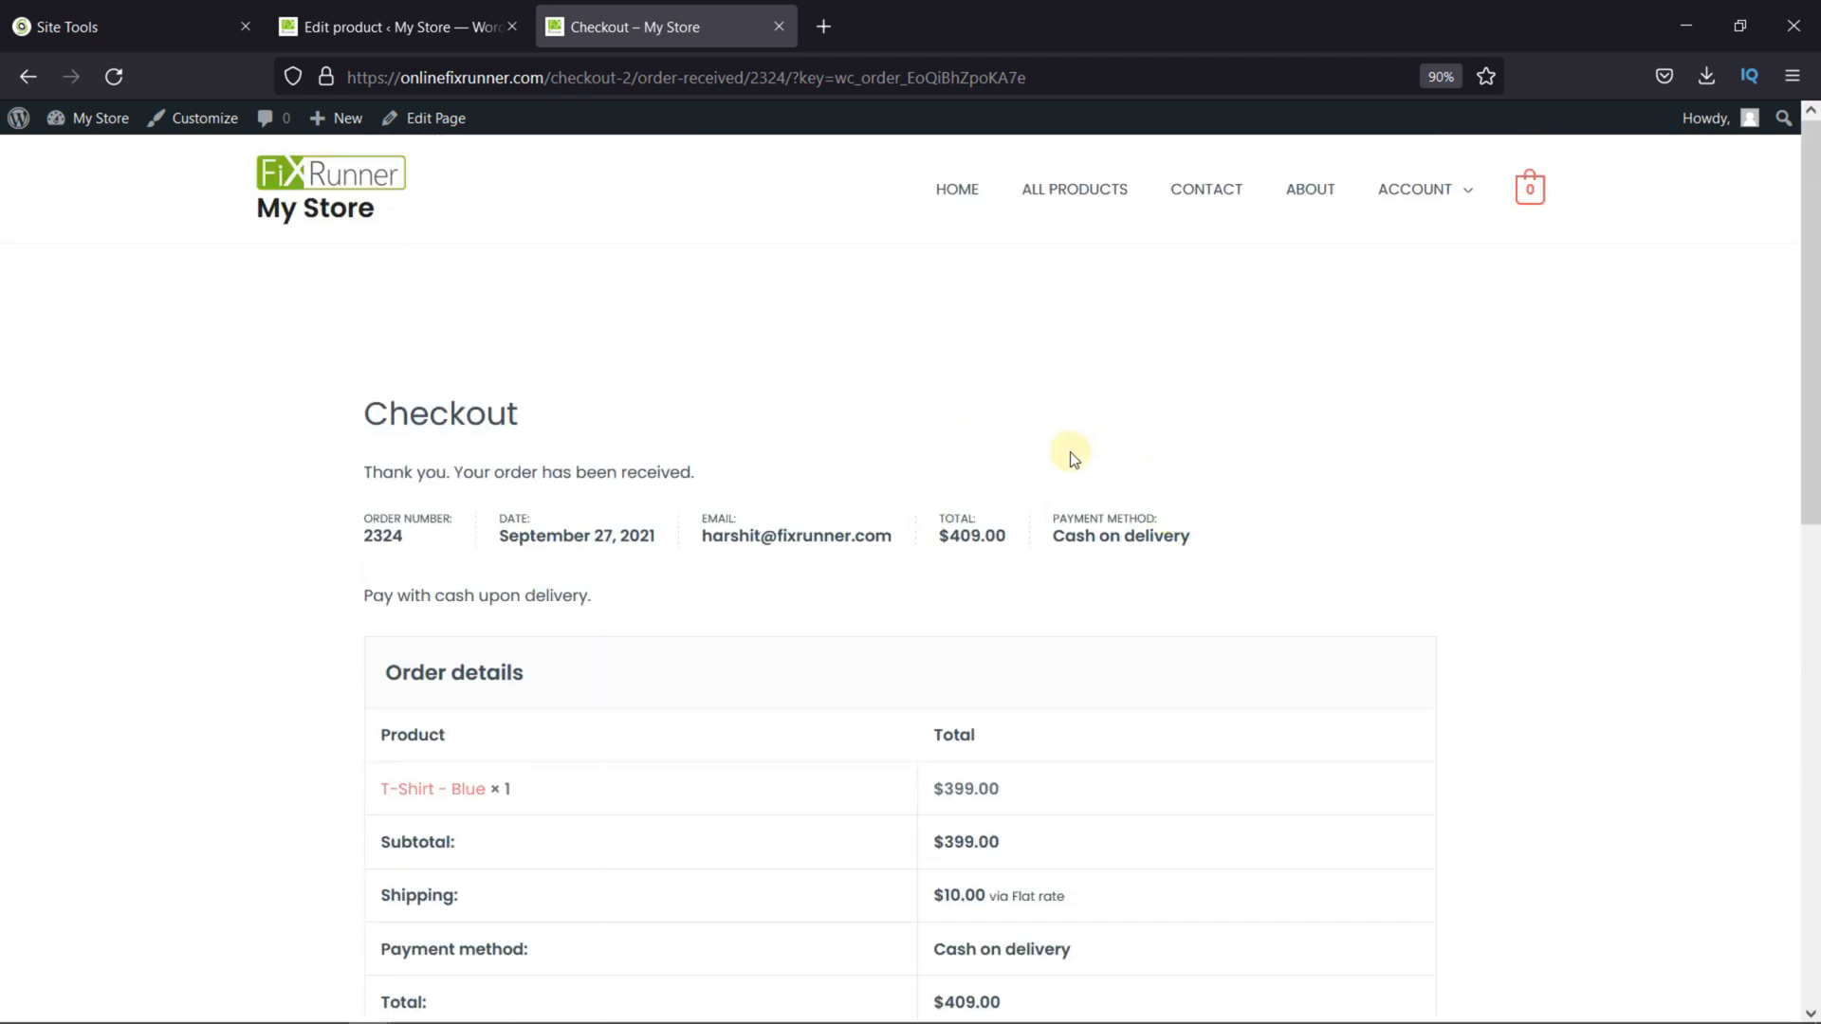
{"action": "left_click", "coordinate": [431, 34]}
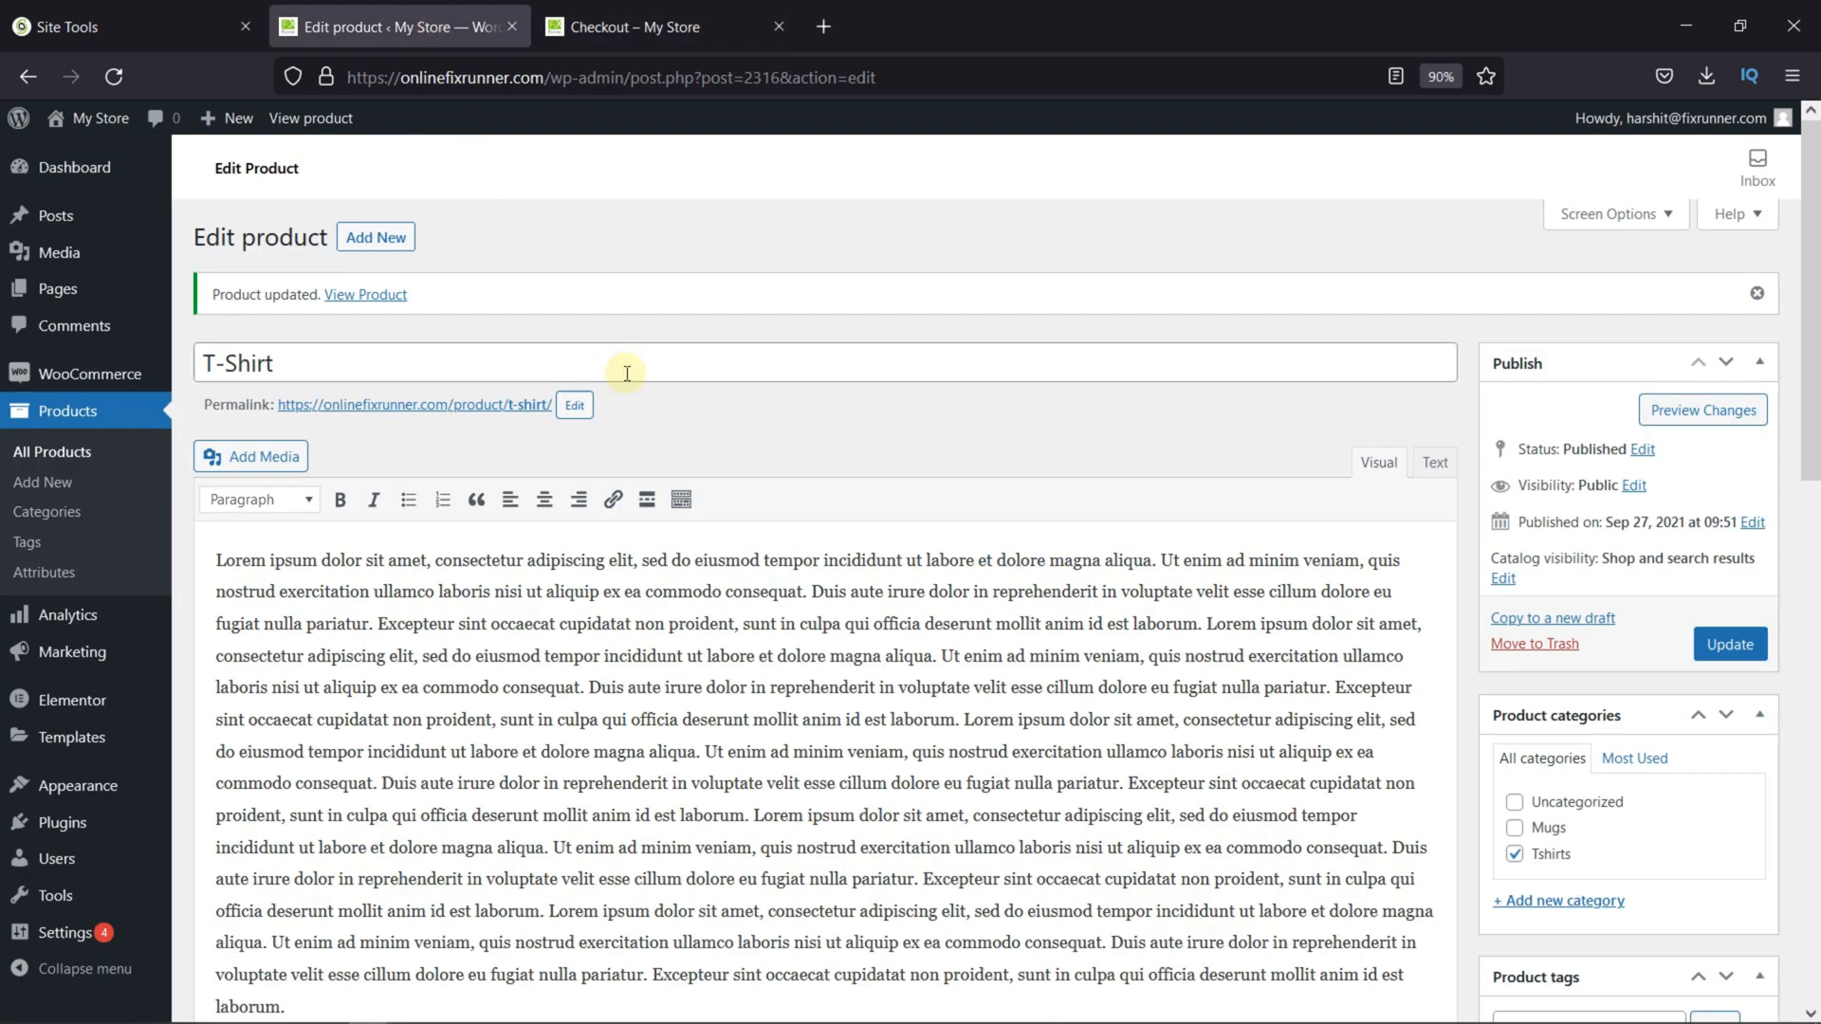
- From the dashboard, open processing order #2324 and review its Blue T-Shirt and $409.00 total
{"action": "left_click", "coordinate": [217, 199]}
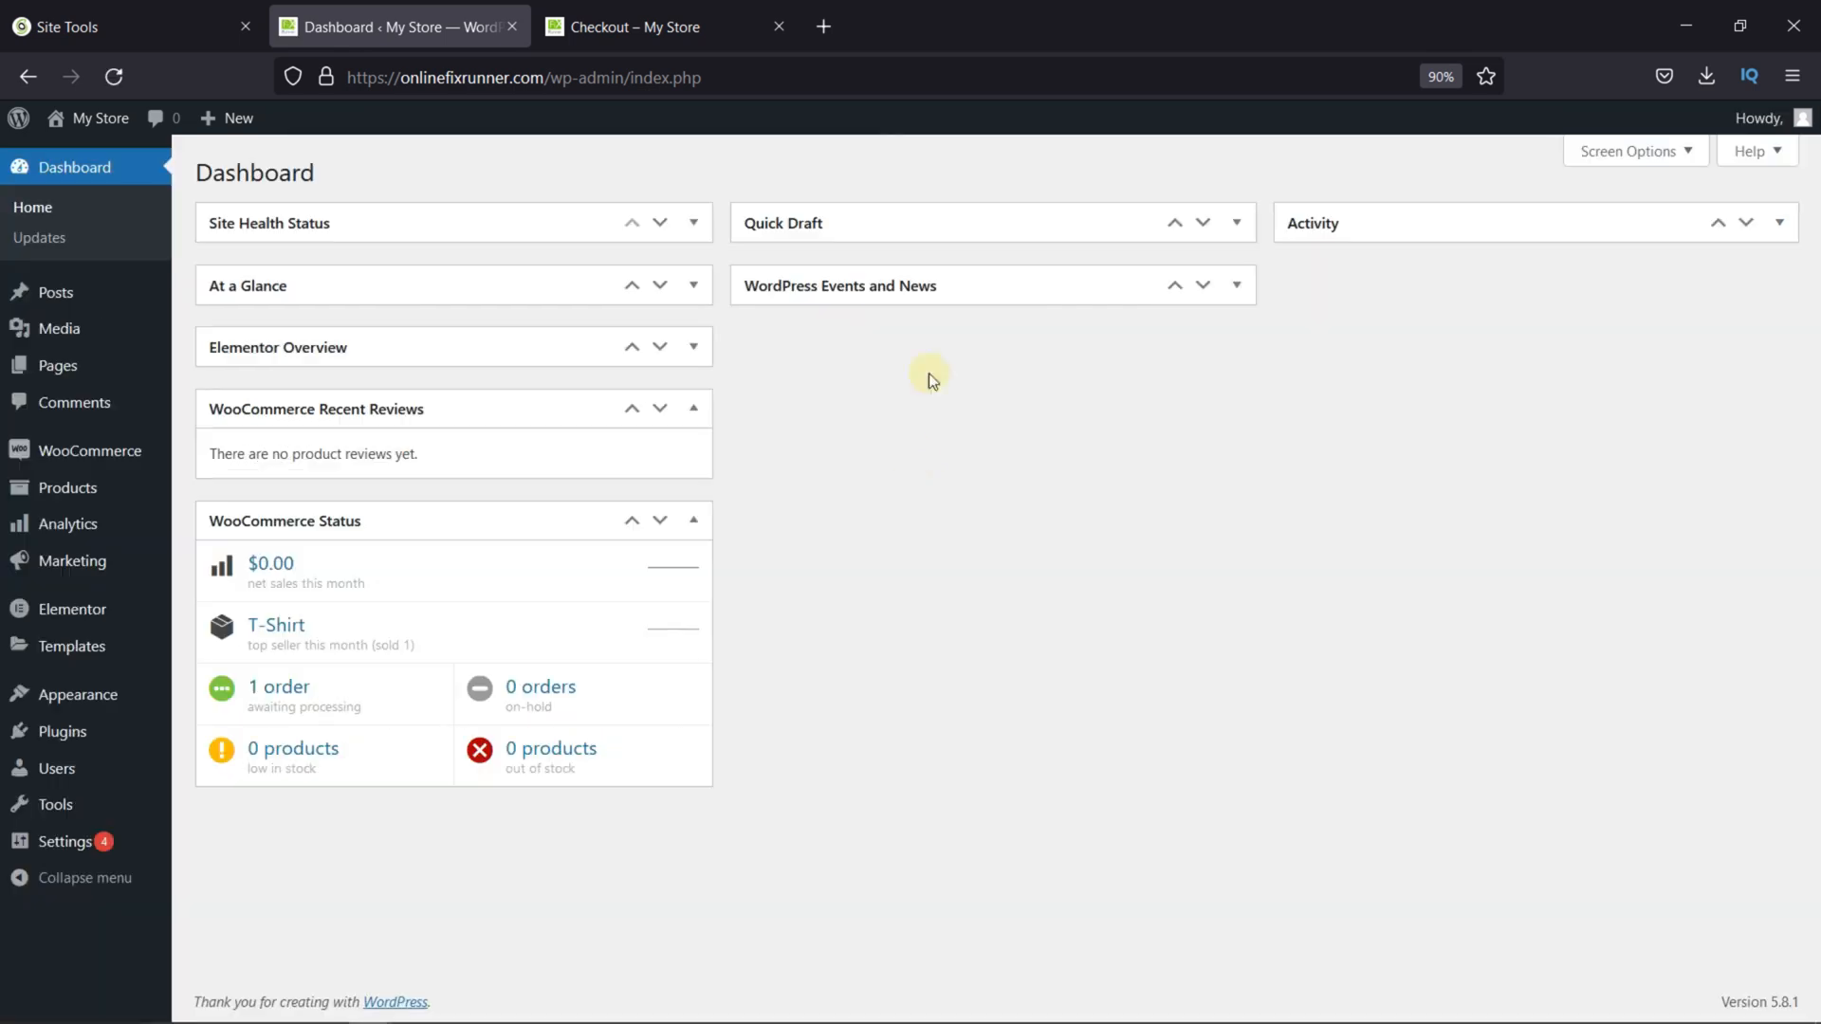
{"action": "left_click", "coordinate": [316, 708]}
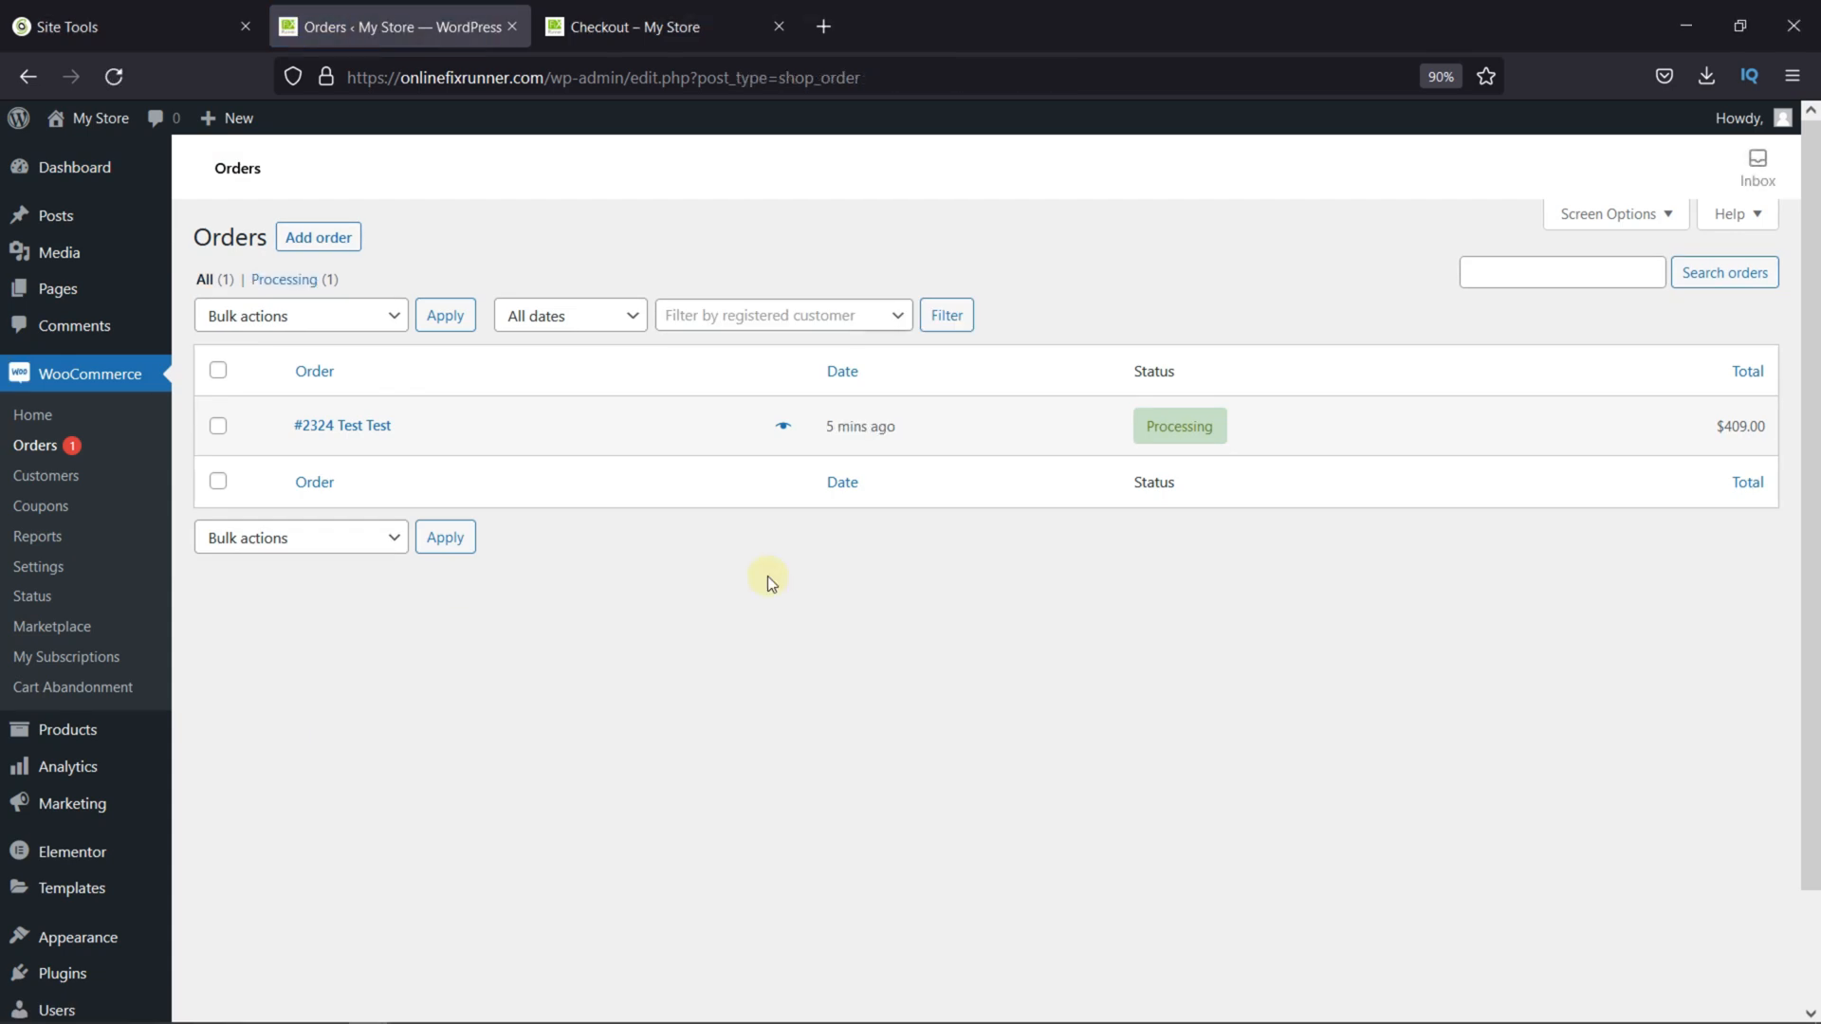
{"action": "left_click", "coordinate": [369, 432]}
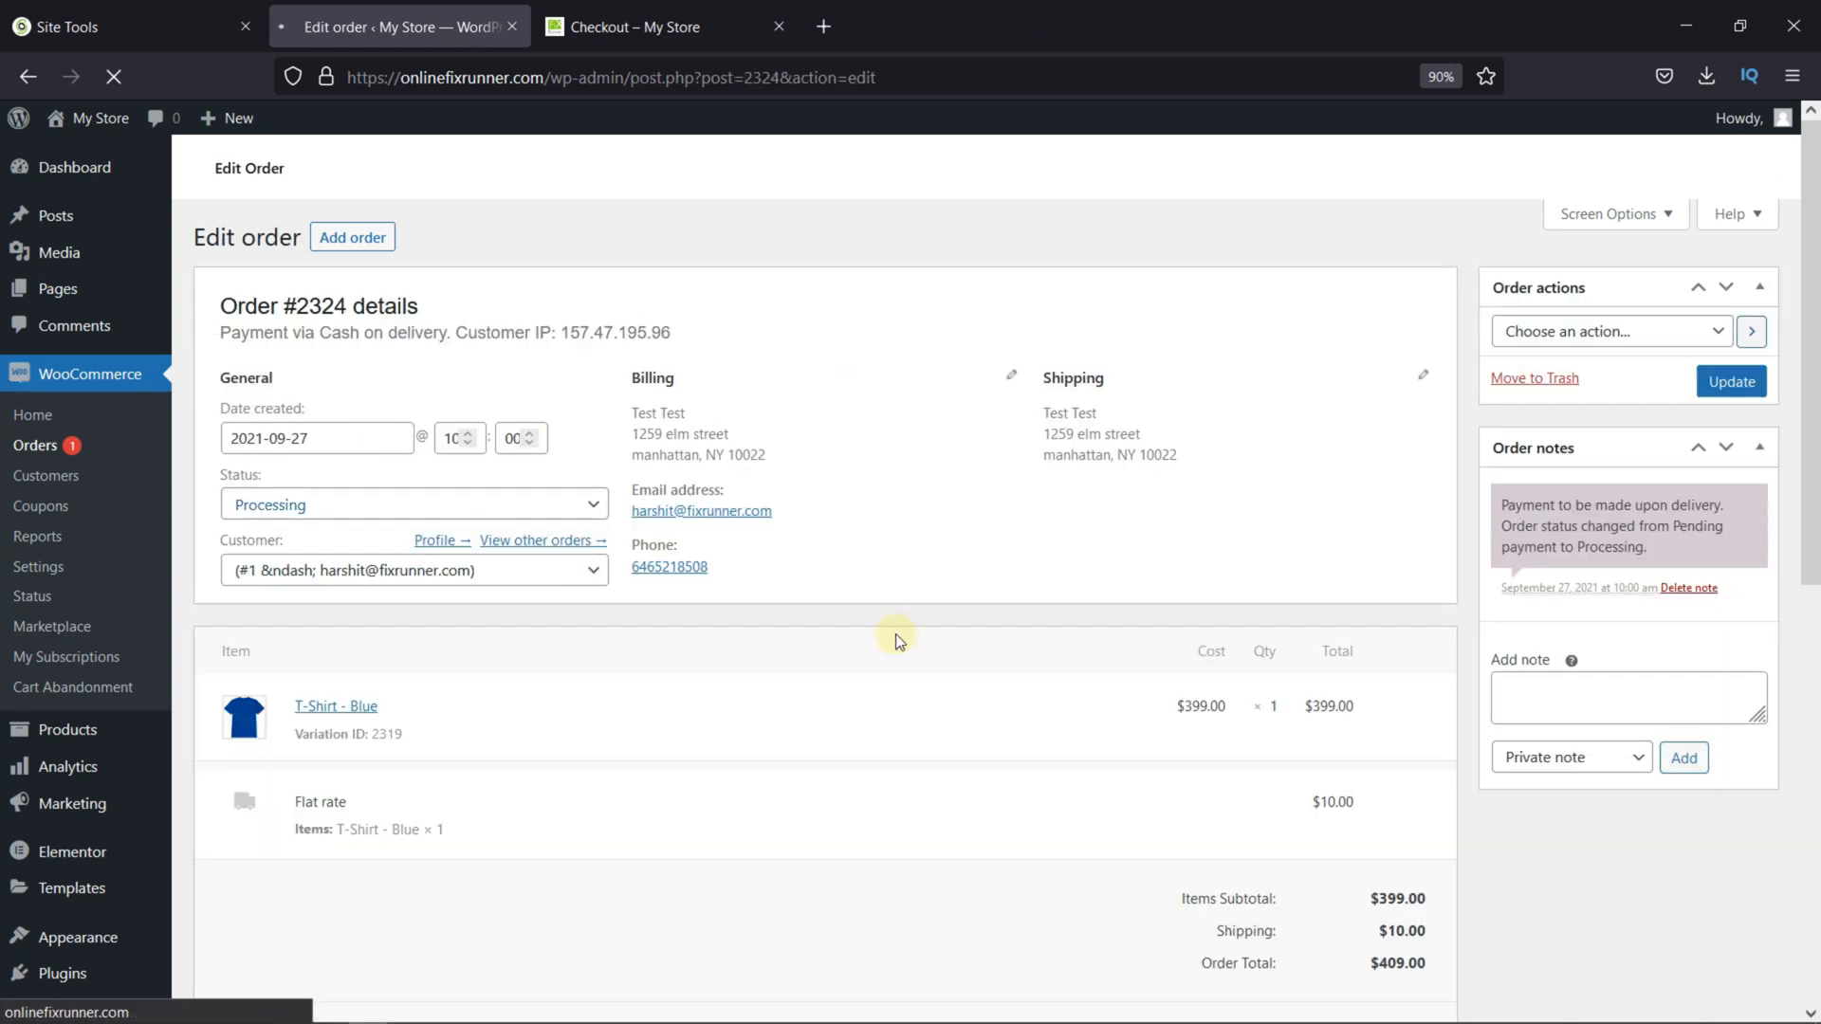
{"action": "scroll", "coordinate": [1306, 498], "scroll_direction": "down", "scroll_amount": 7}
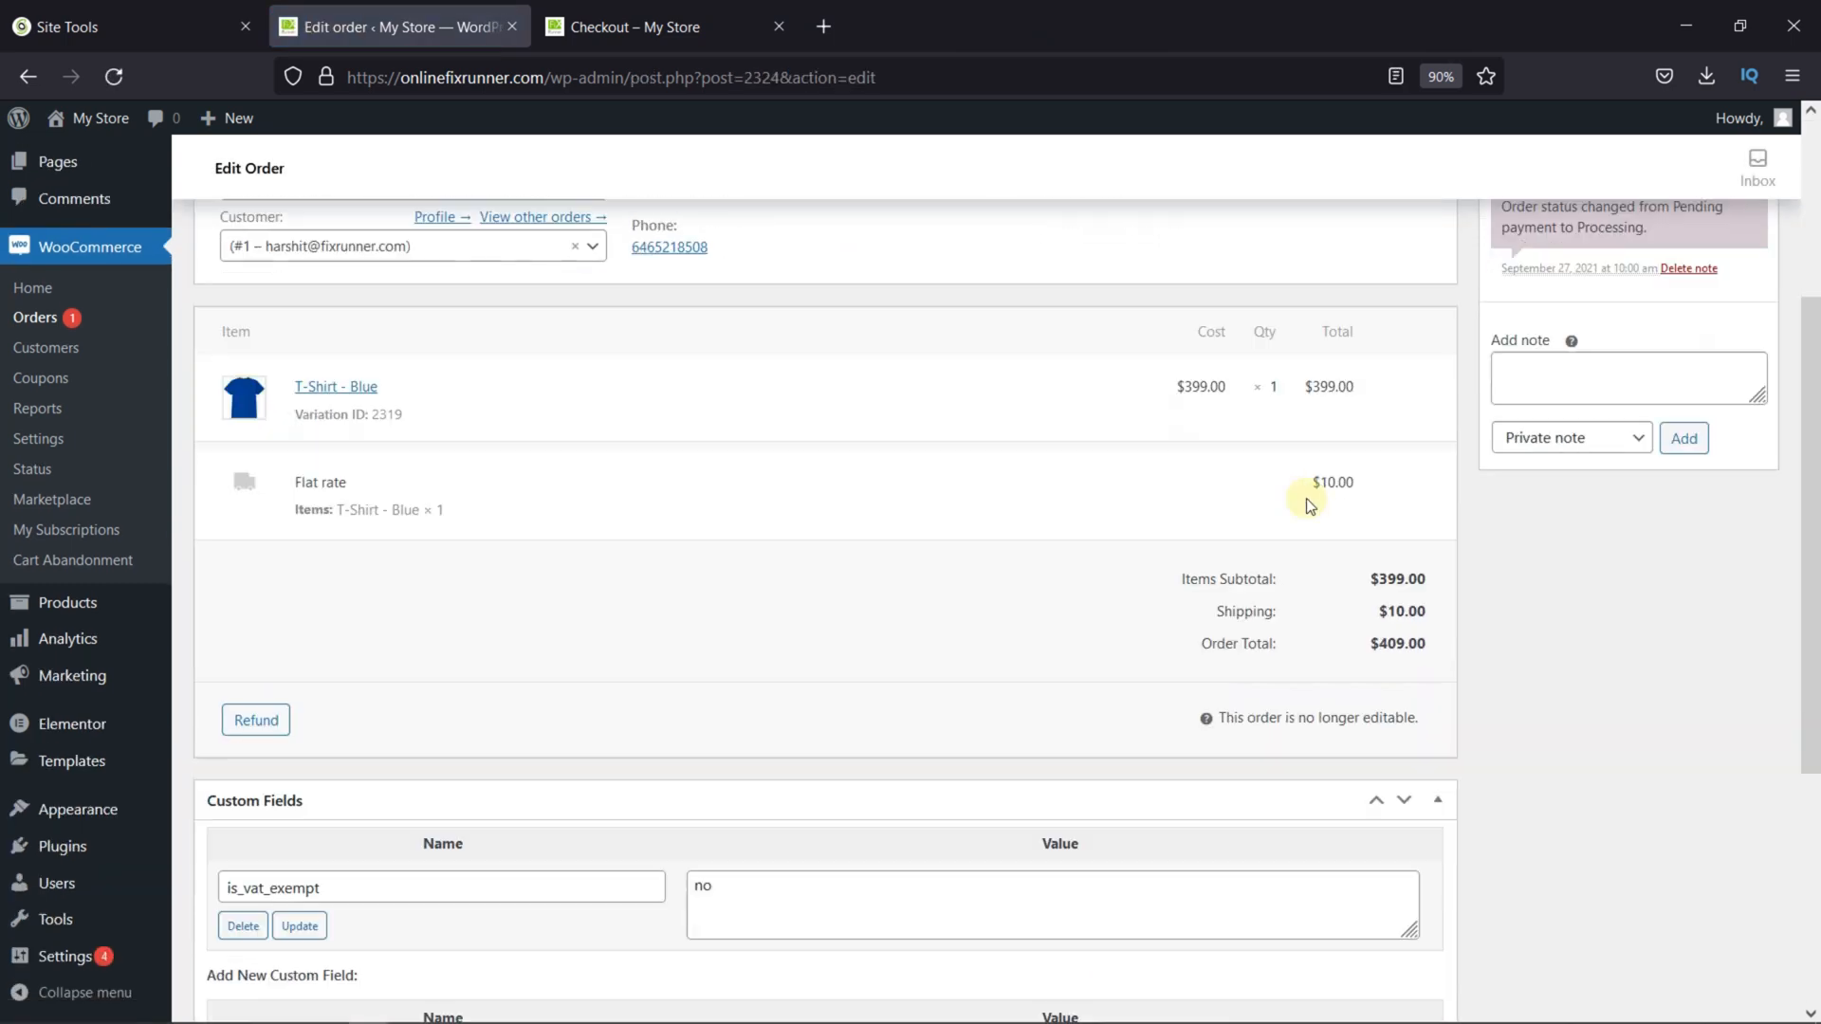
{"action": "scroll", "coordinate": [1135, 551], "scroll_direction": "up", "scroll_amount": 7}
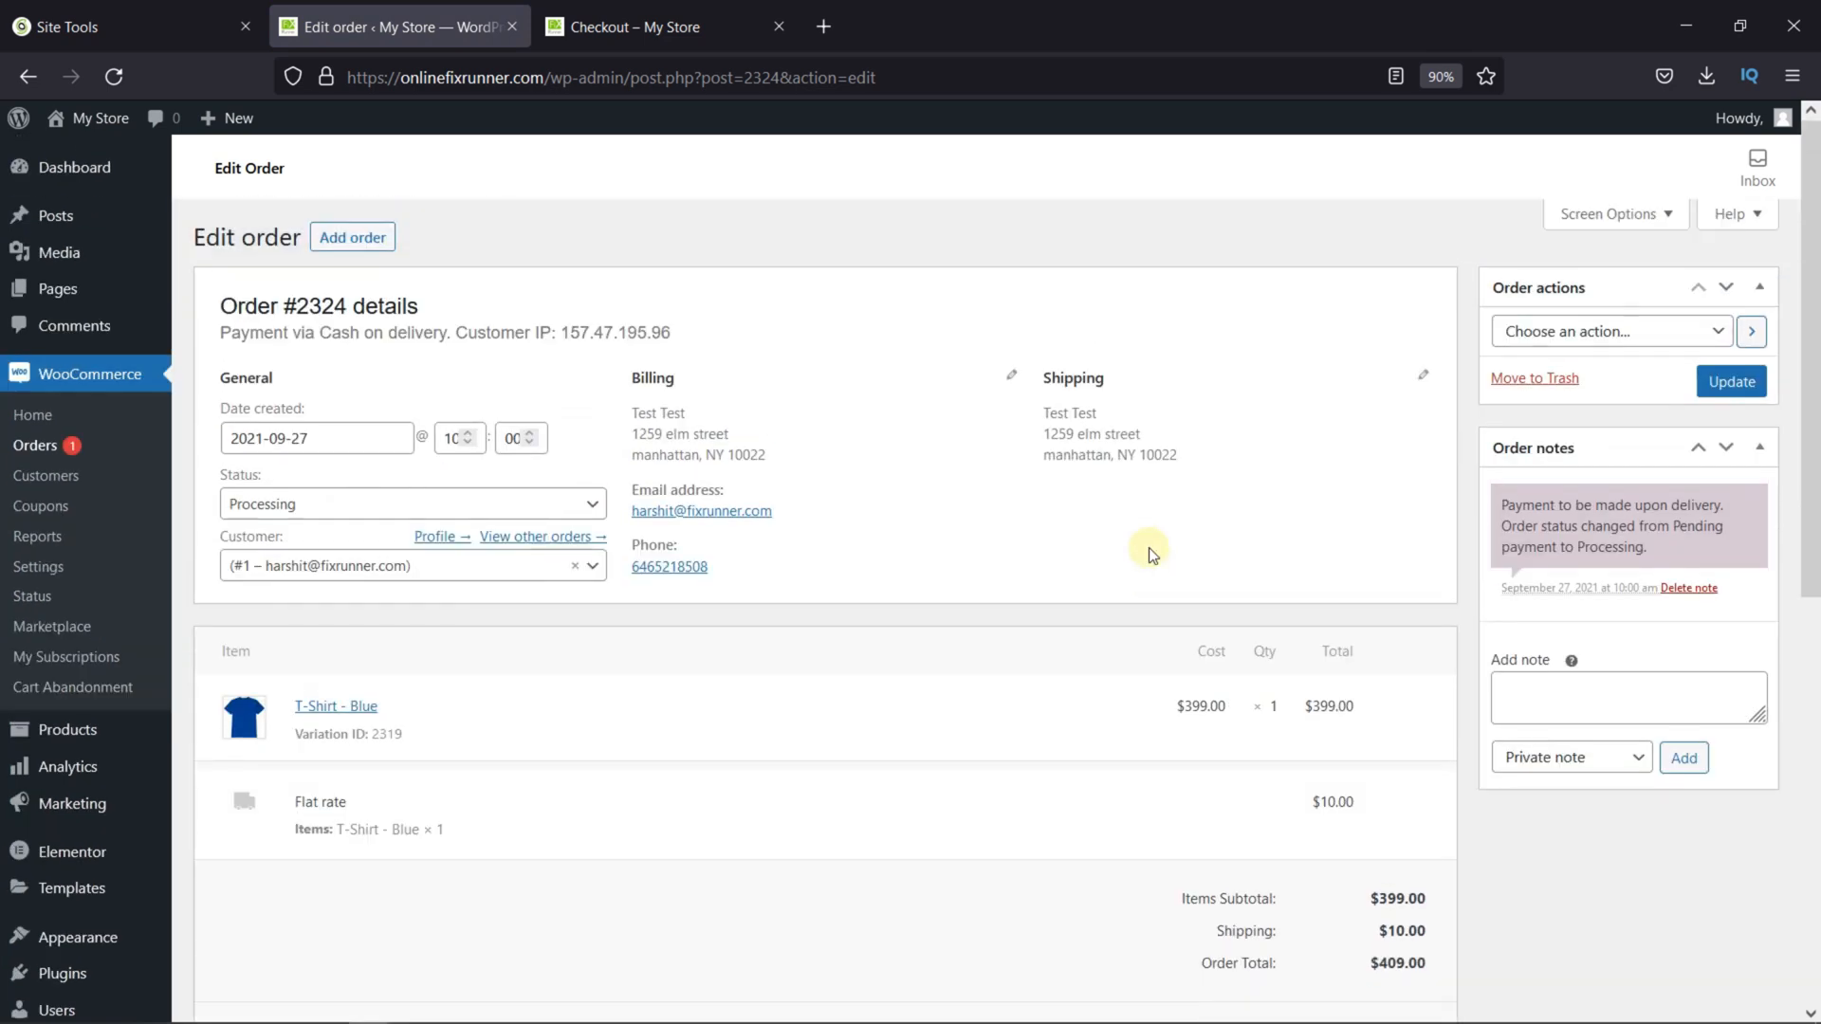
- Set order #2324's status to Completed, update it, and return to the Orders list
{"action": "left_click", "coordinate": [320, 516]}
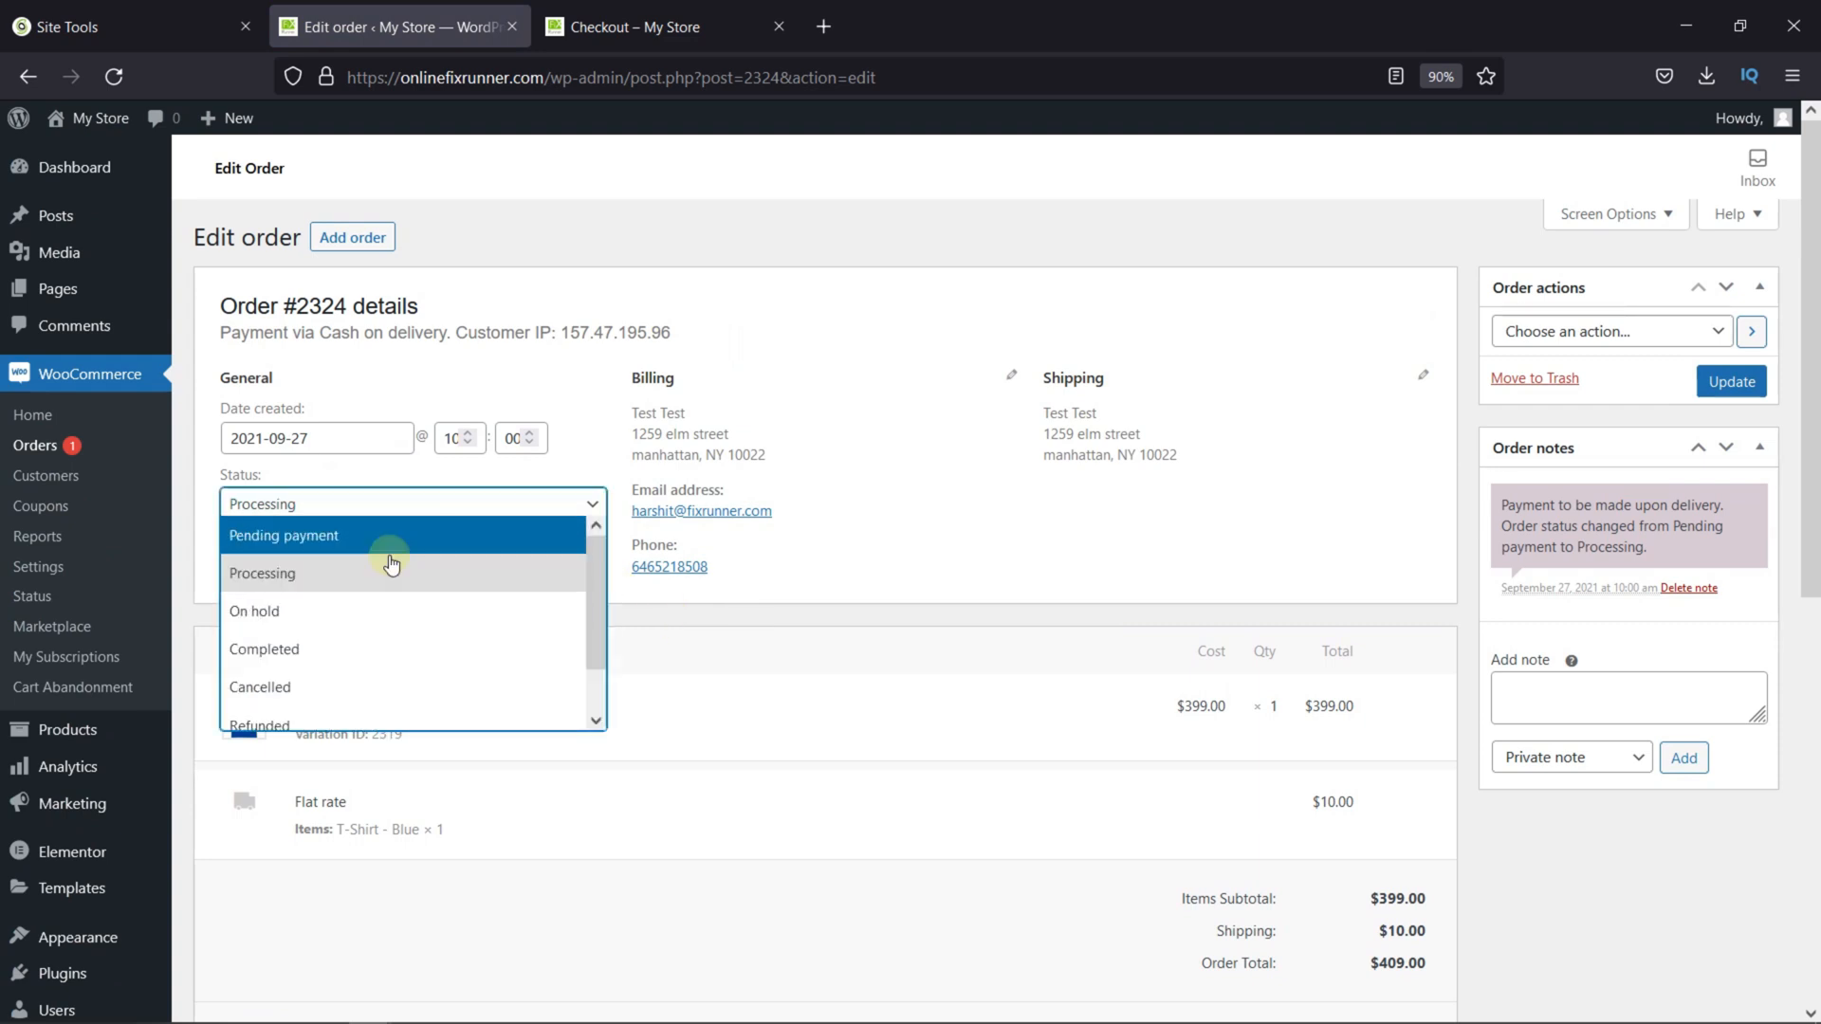
{"action": "scroll", "coordinate": [526, 645], "scroll_direction": "down", "scroll_amount": 1}
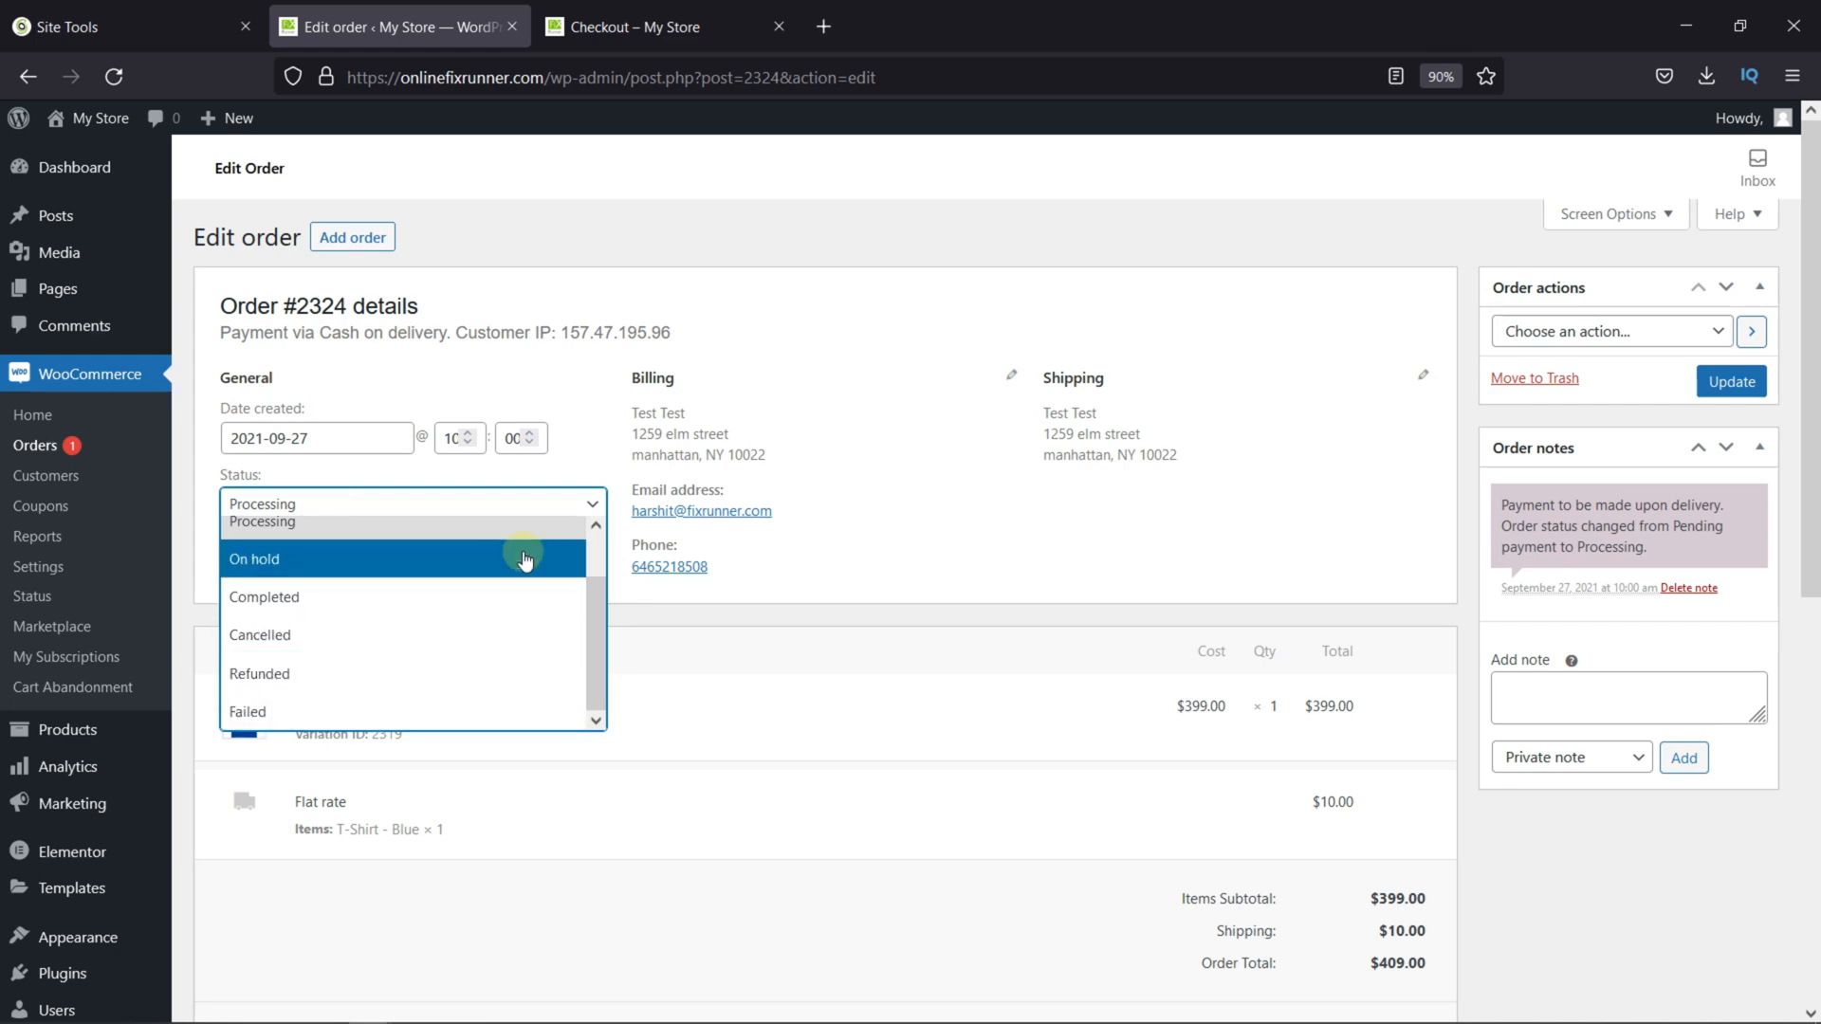
{"action": "left_click", "coordinate": [293, 599]}
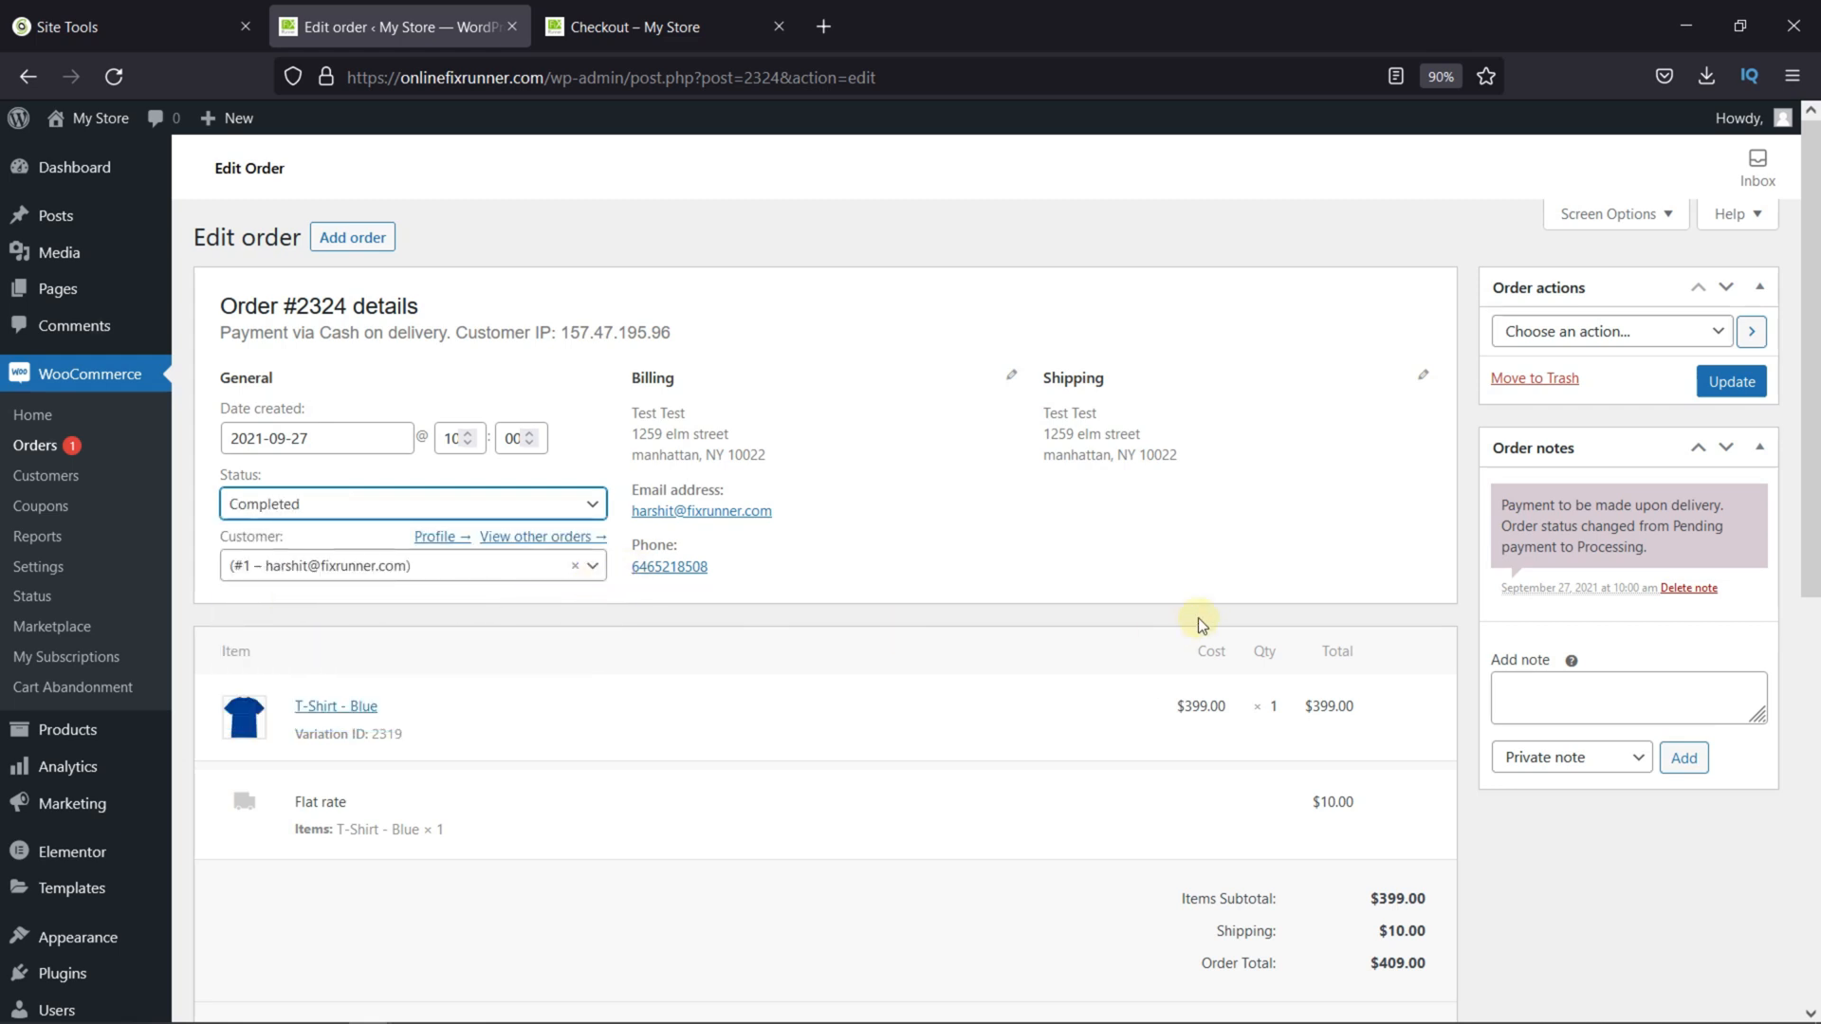
{"action": "left_click", "coordinate": [1717, 390]}
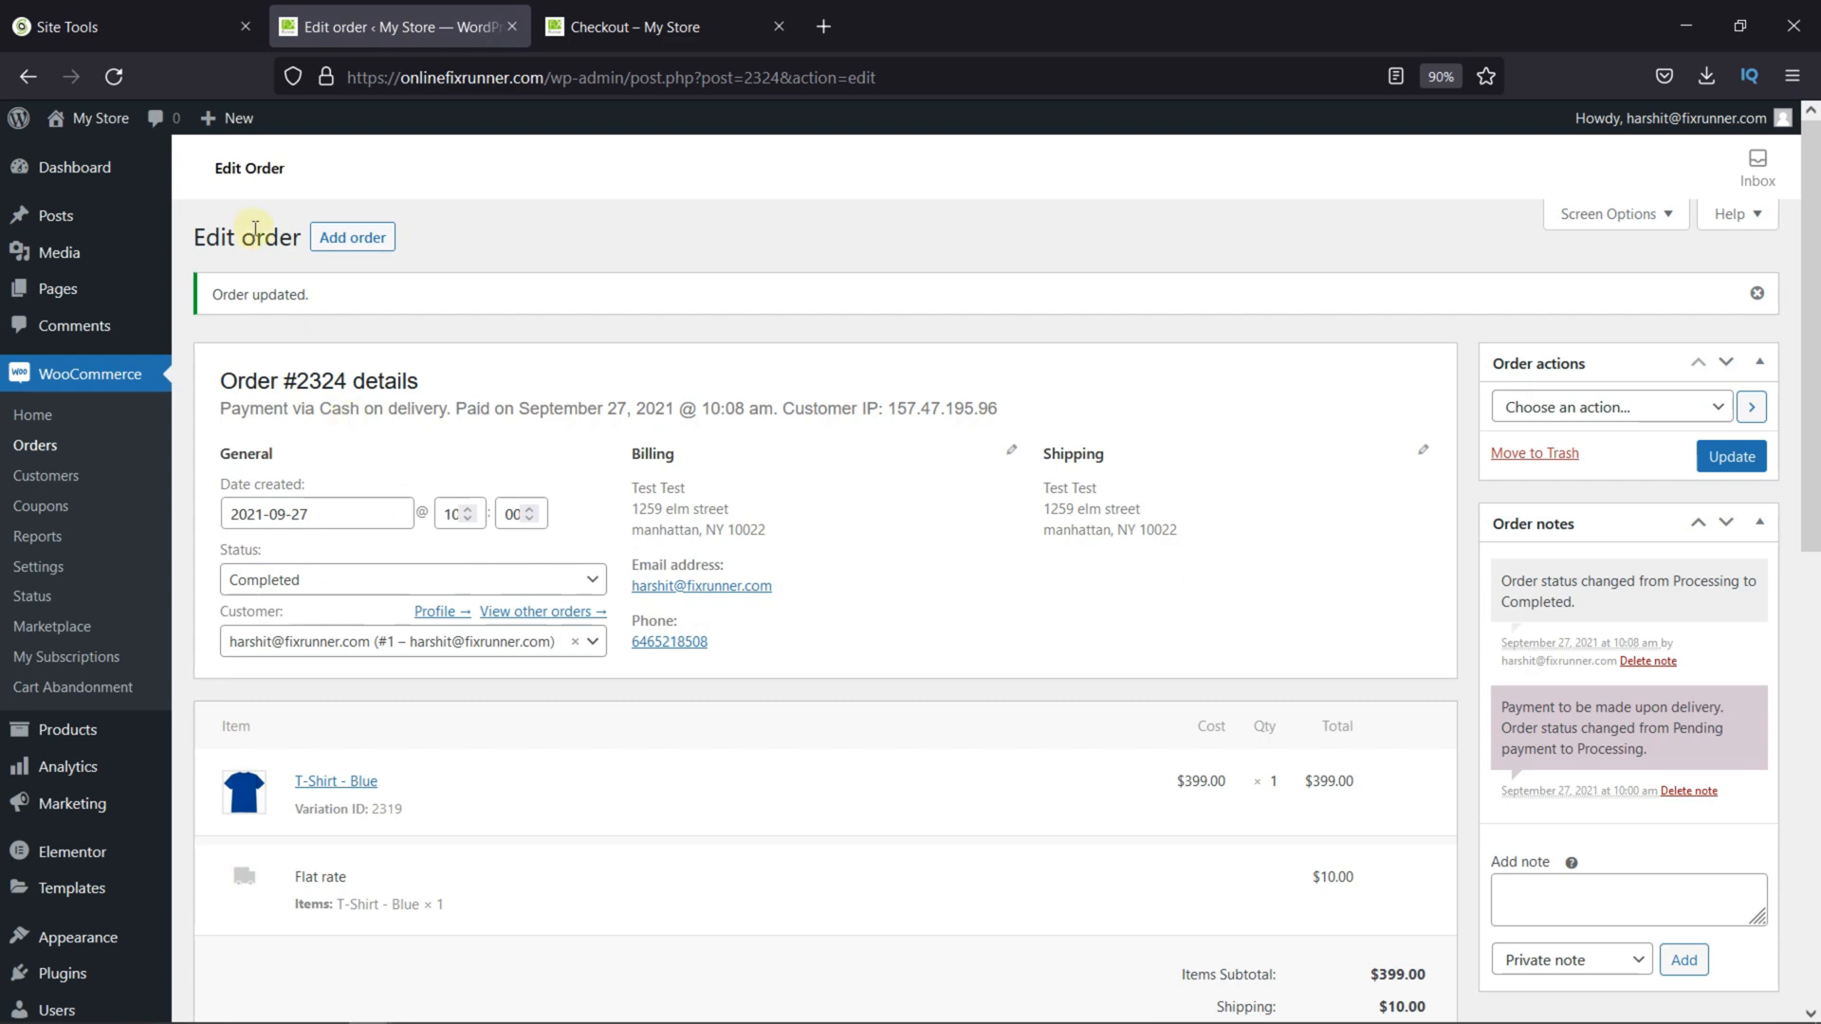
{"action": "left_click", "coordinate": [83, 448]}
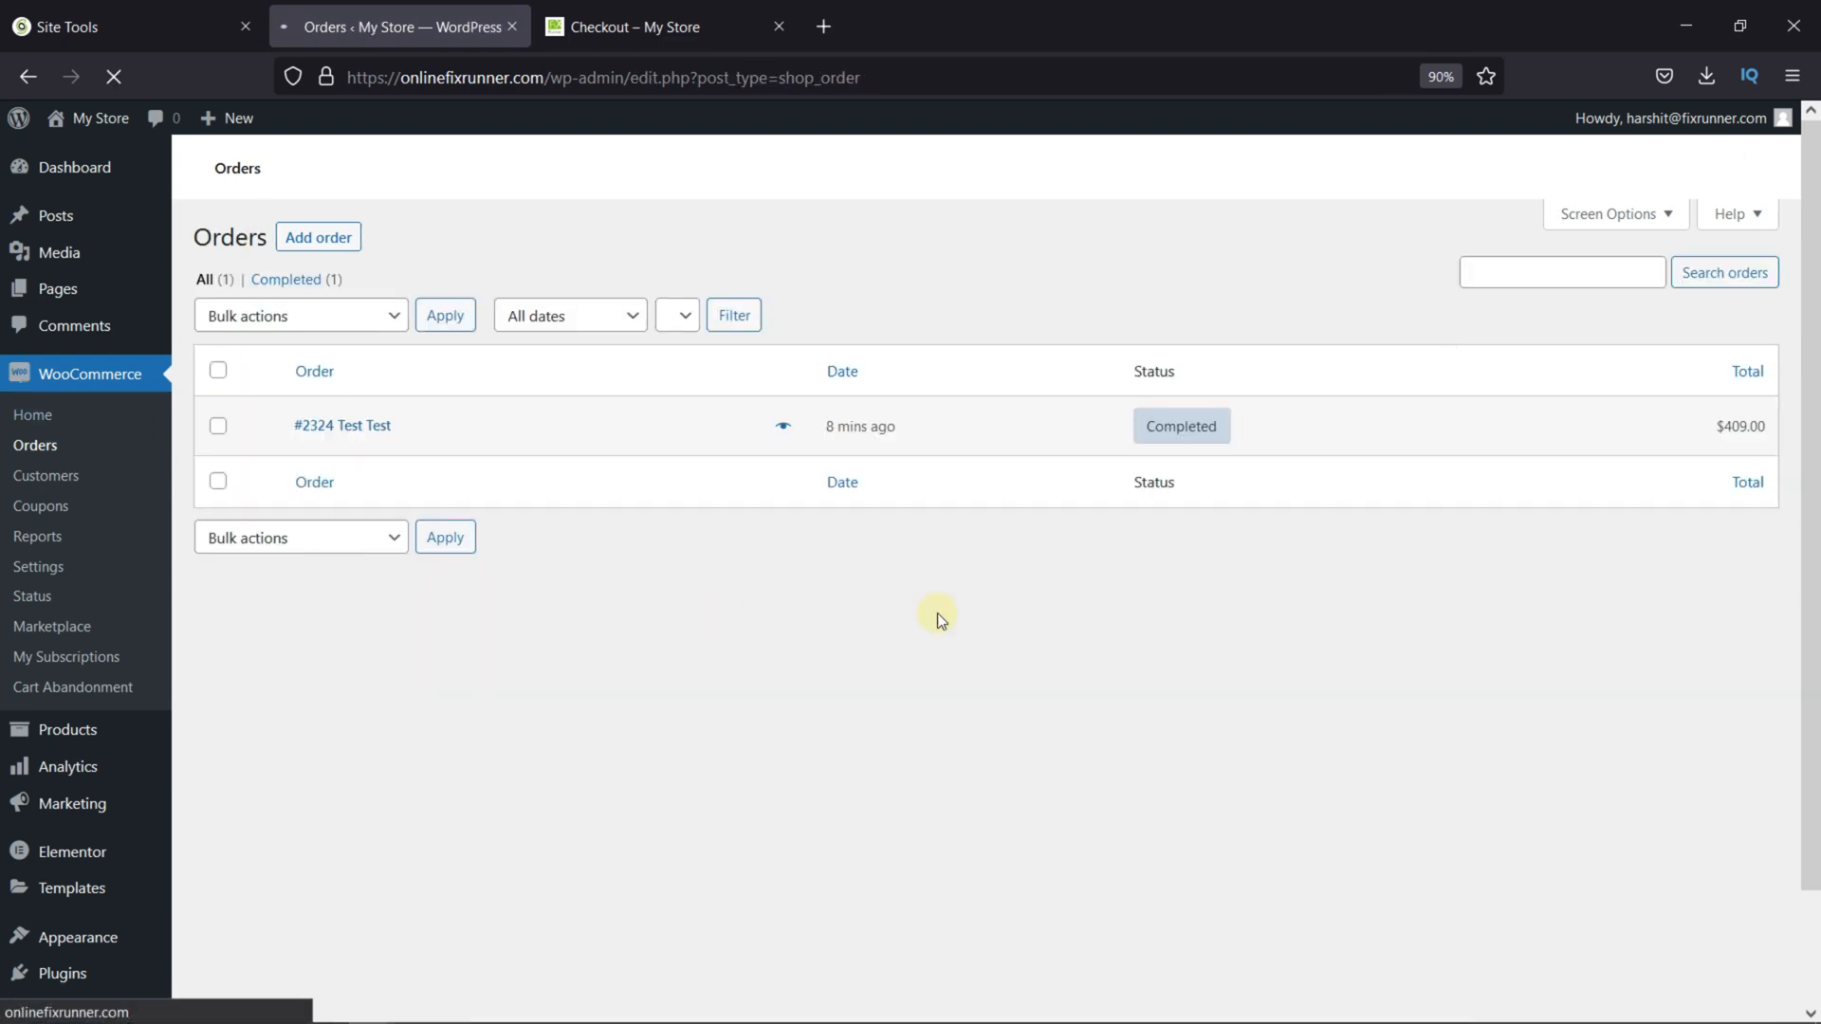
{"action": "mouse_move", "coordinate": [1179, 452]}
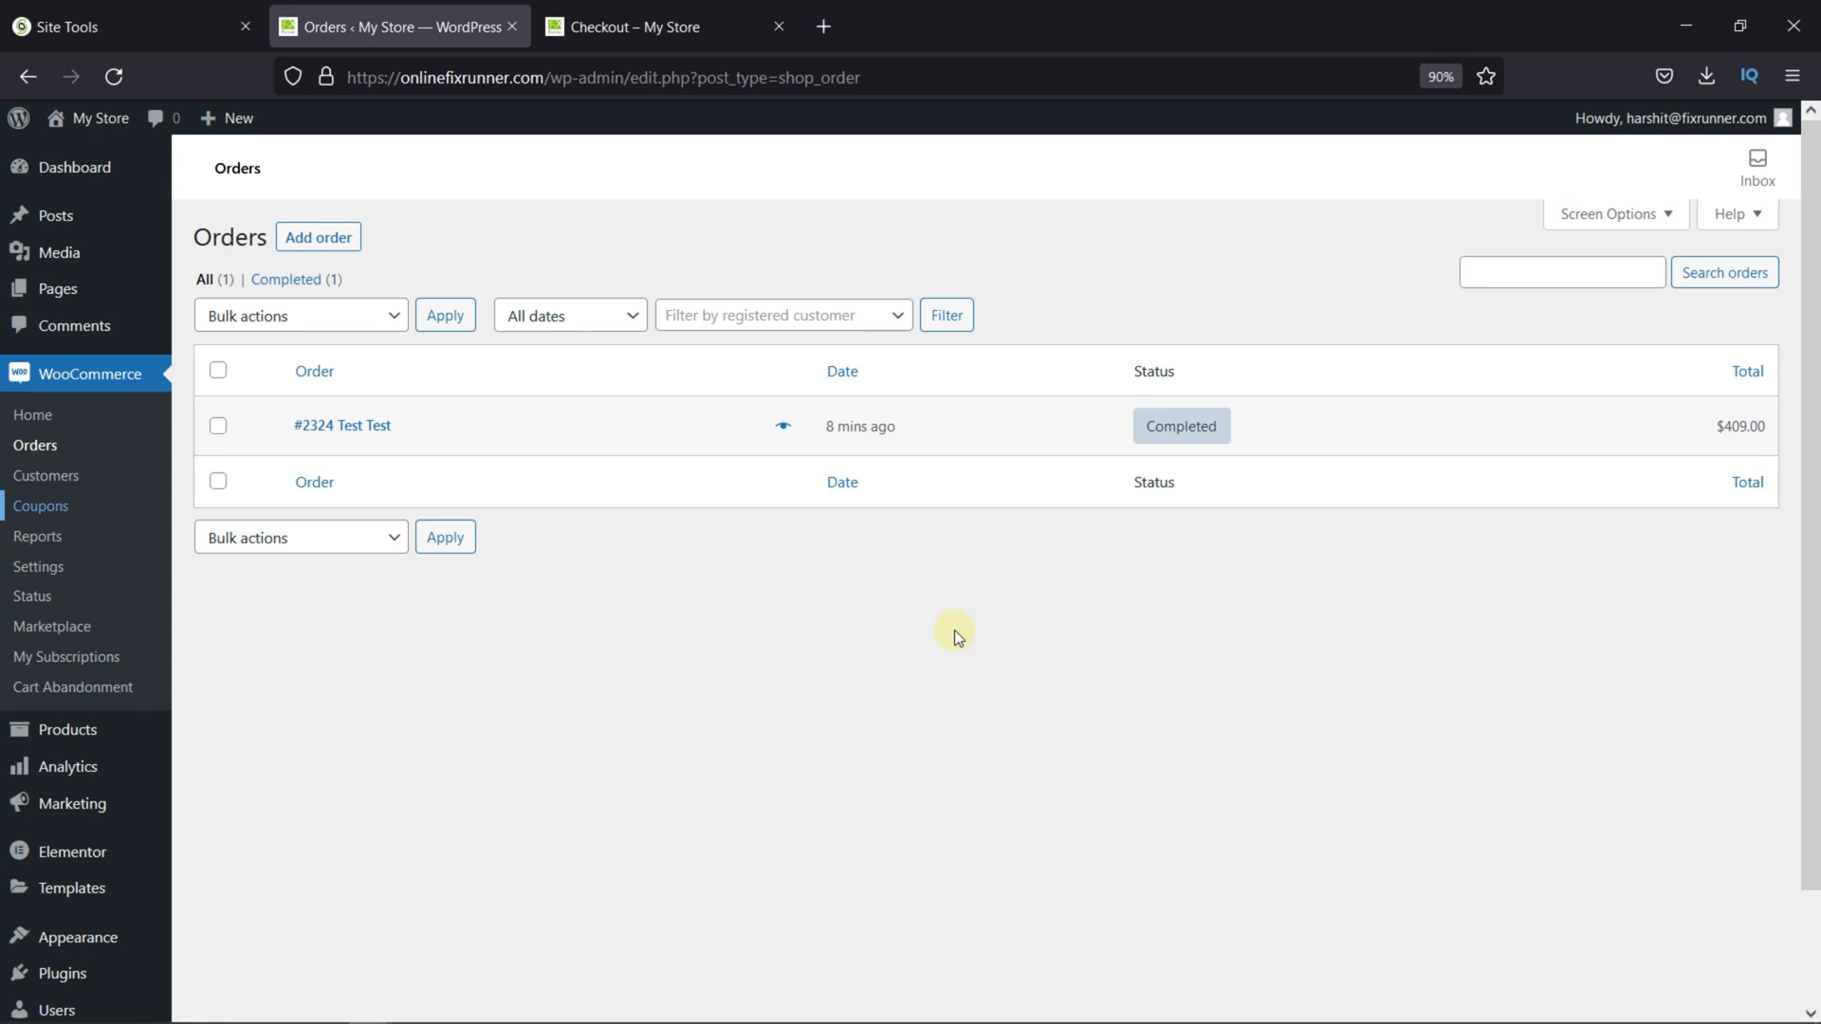
- Start a new coupon with code FIFTYOFF and description 'Fifty percent discount.'
{"action": "left_click", "coordinate": [51, 514]}
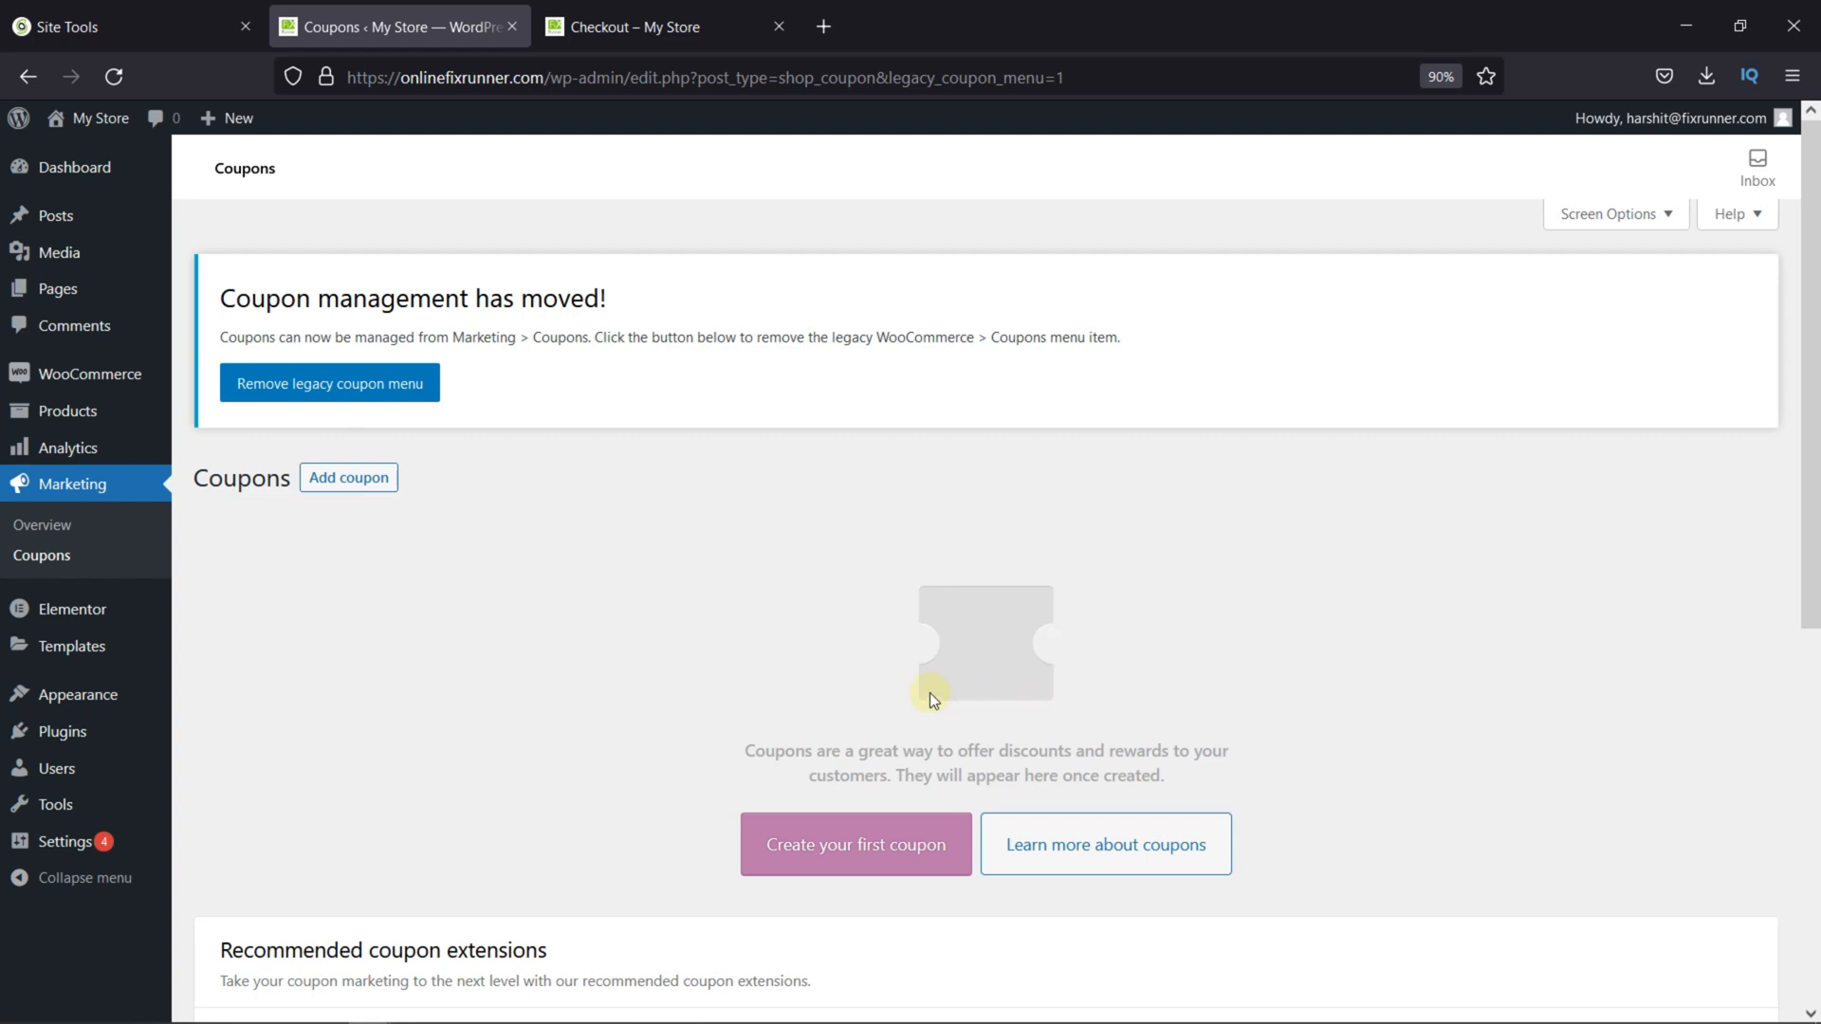
{"action": "scroll", "coordinate": [929, 692], "scroll_direction": "down", "scroll_amount": 4}
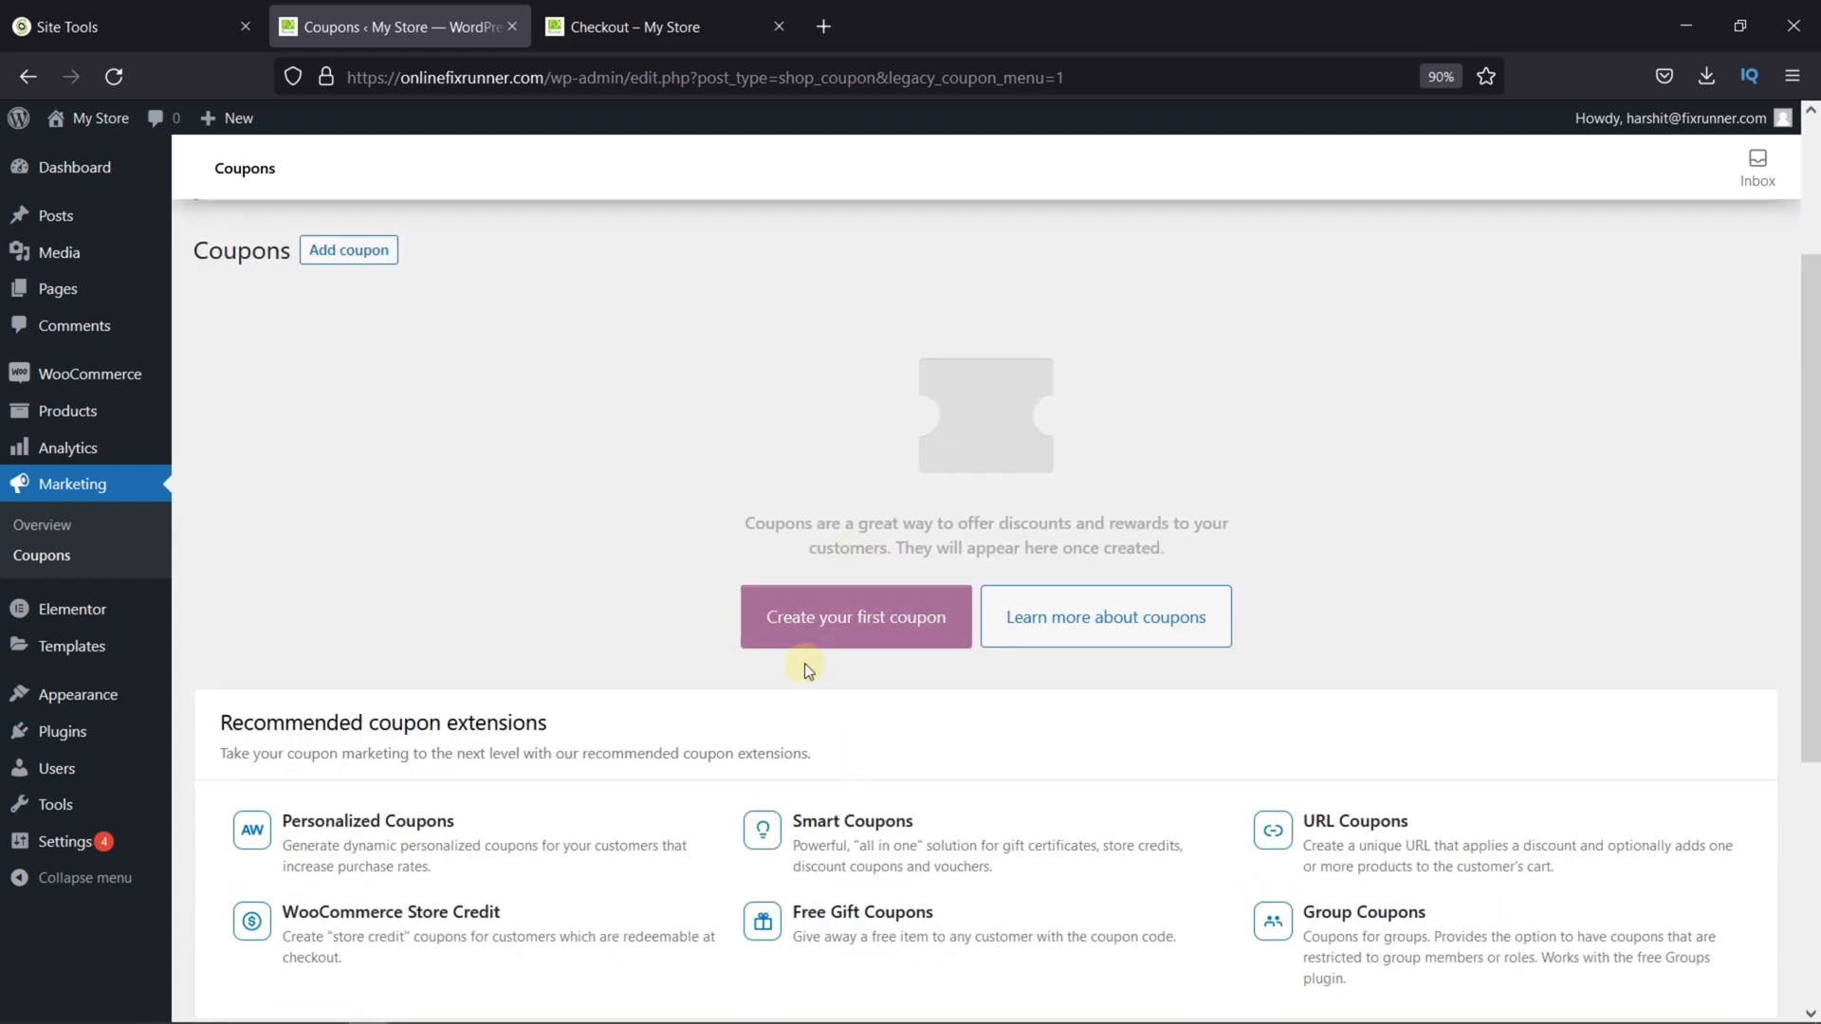
{"action": "left_click", "coordinate": [864, 633]}
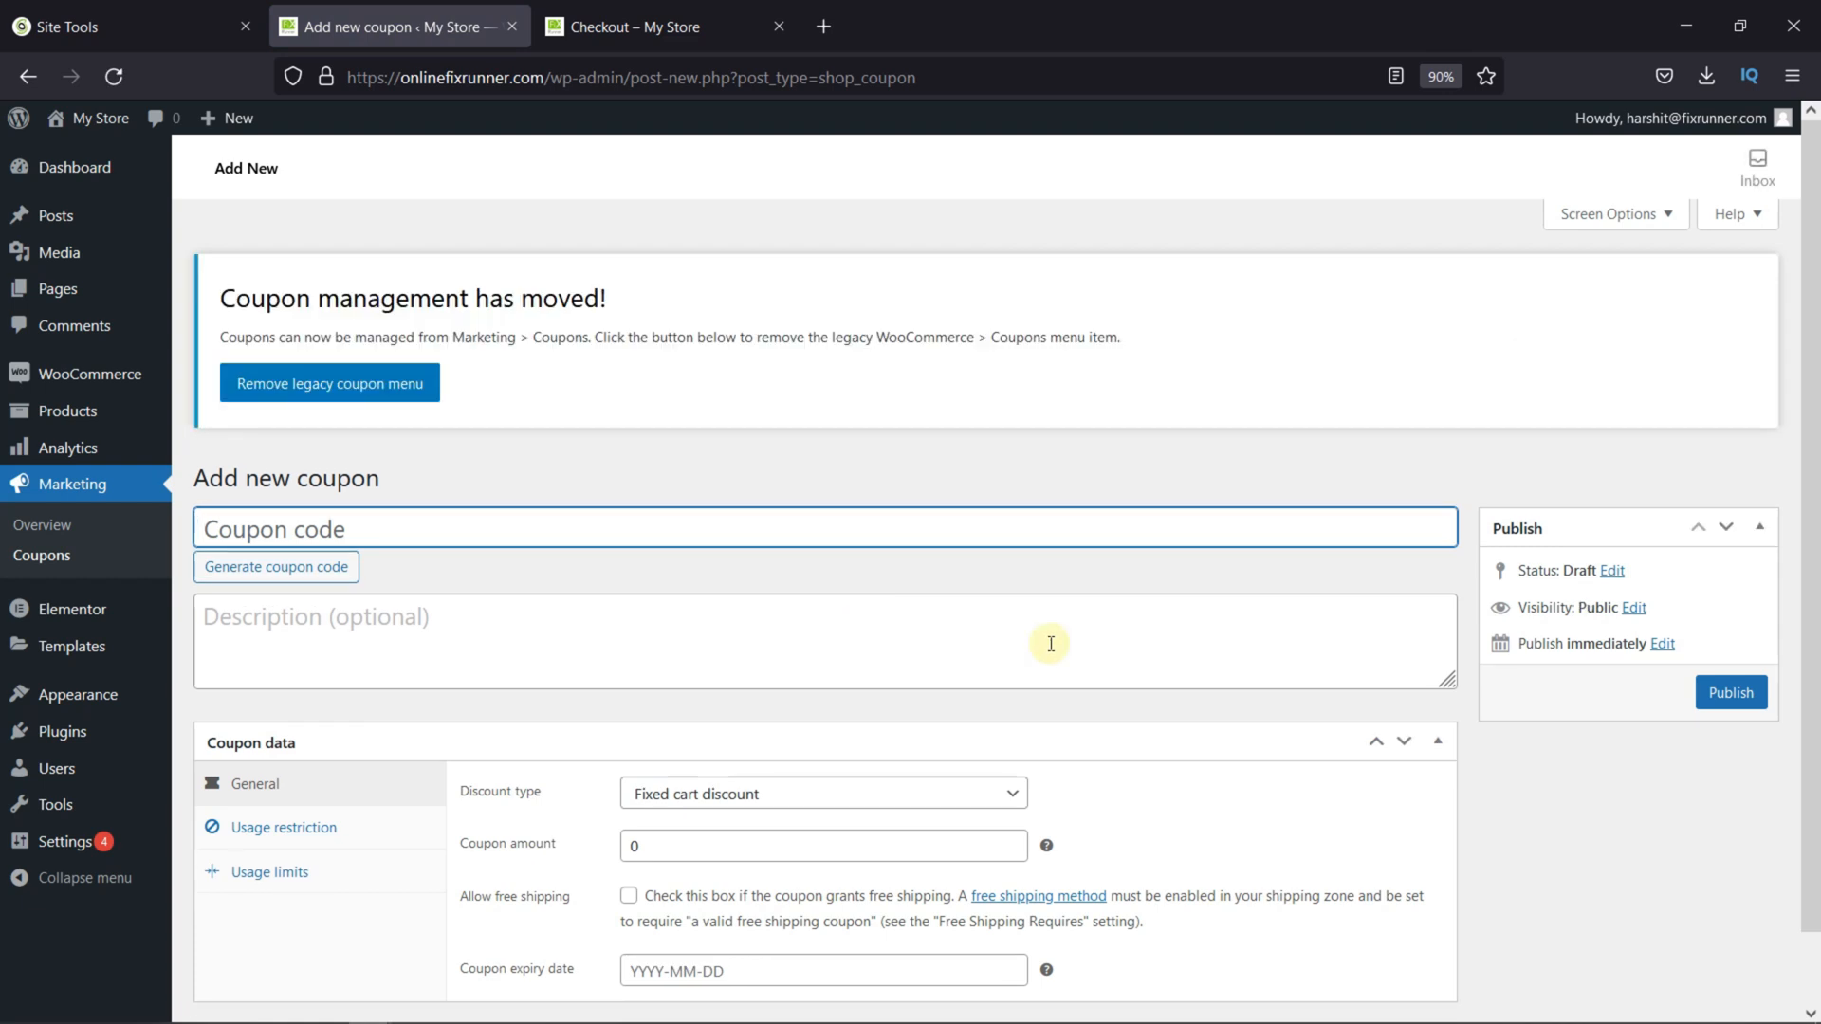
{"action": "scroll", "coordinate": [1091, 635], "scroll_direction": "down", "scroll_amount": 1}
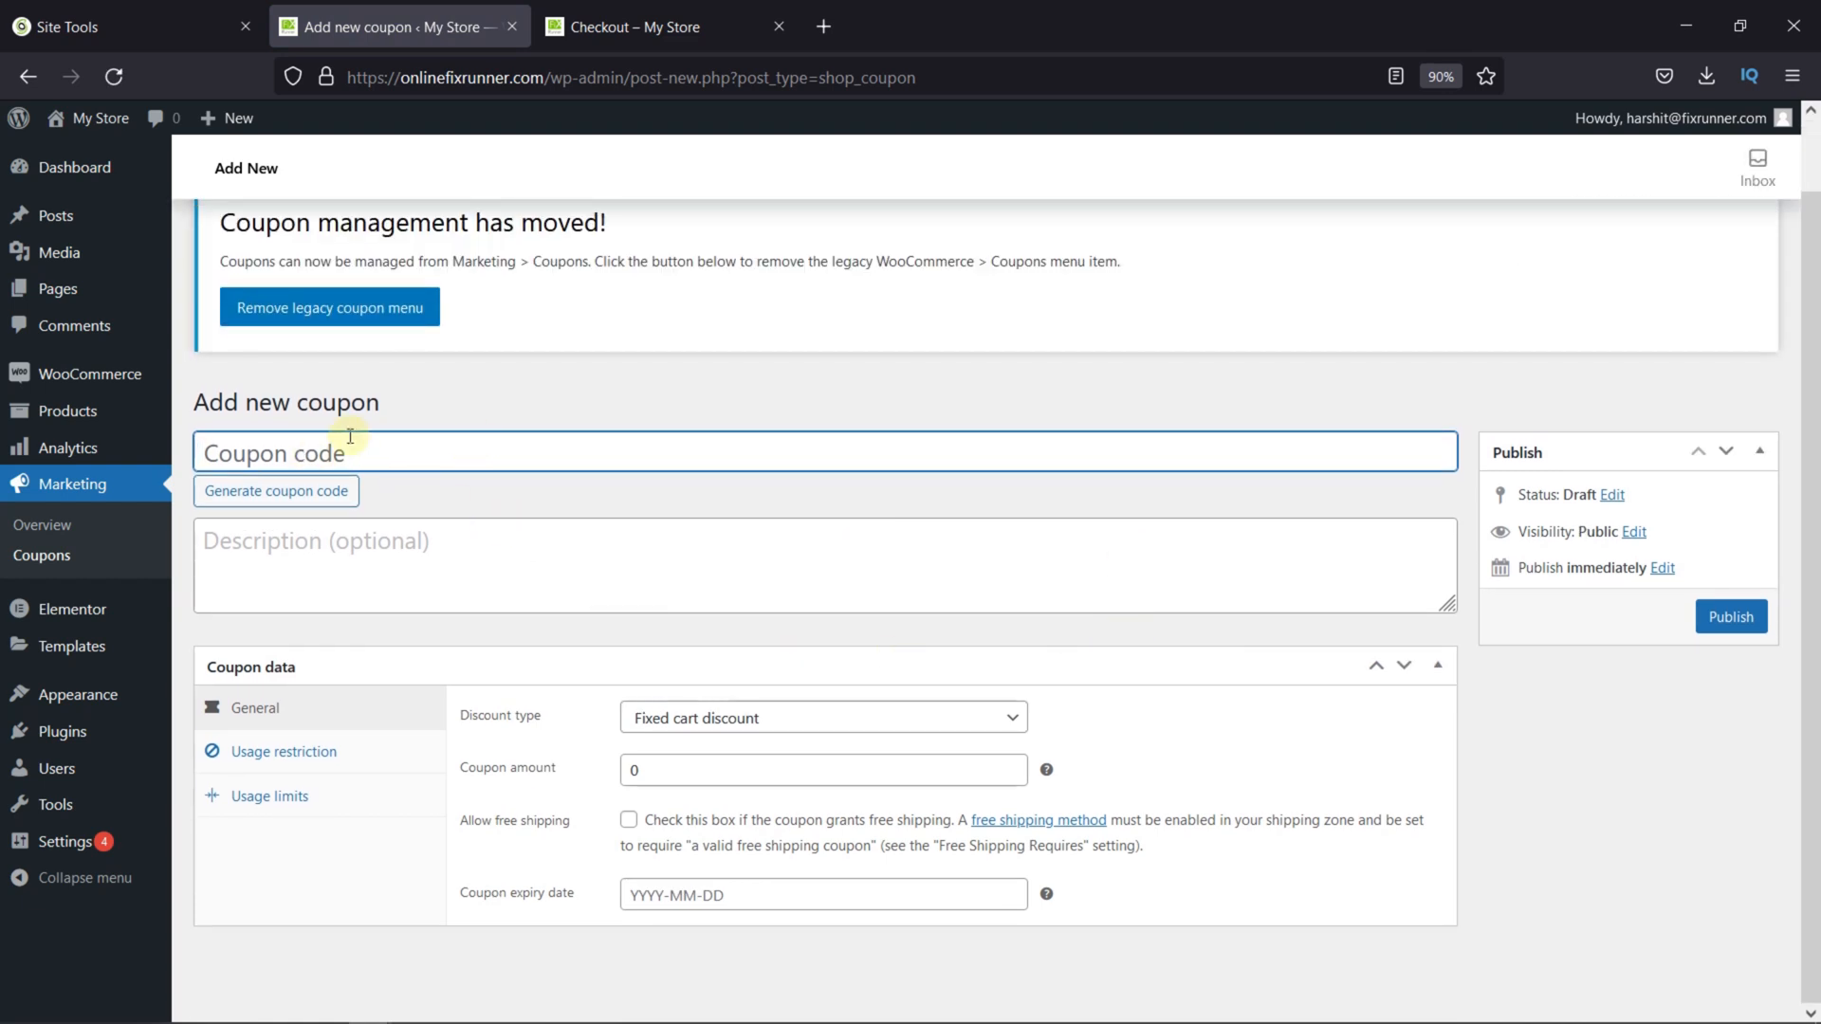
{"action": "type", "text": "FIF"}
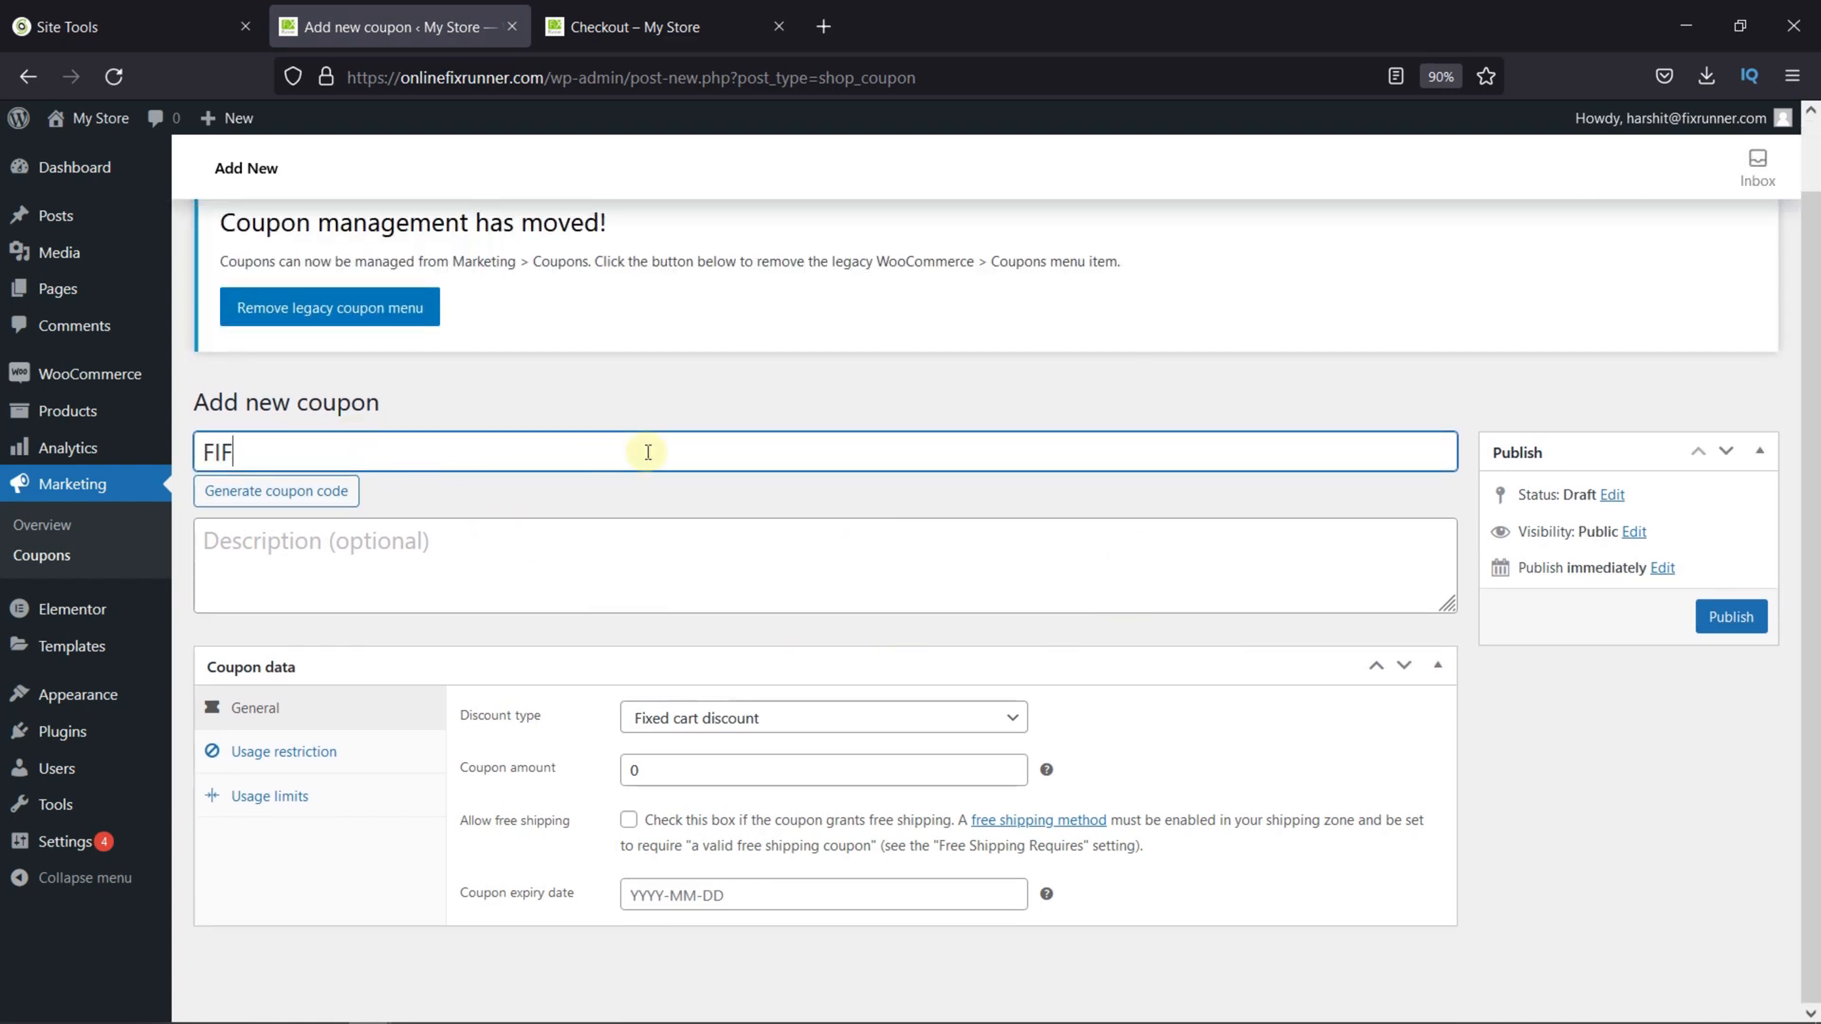
{"action": "type", "text": "TYOFF"}
{"action": "left_click", "coordinate": [480, 502]}
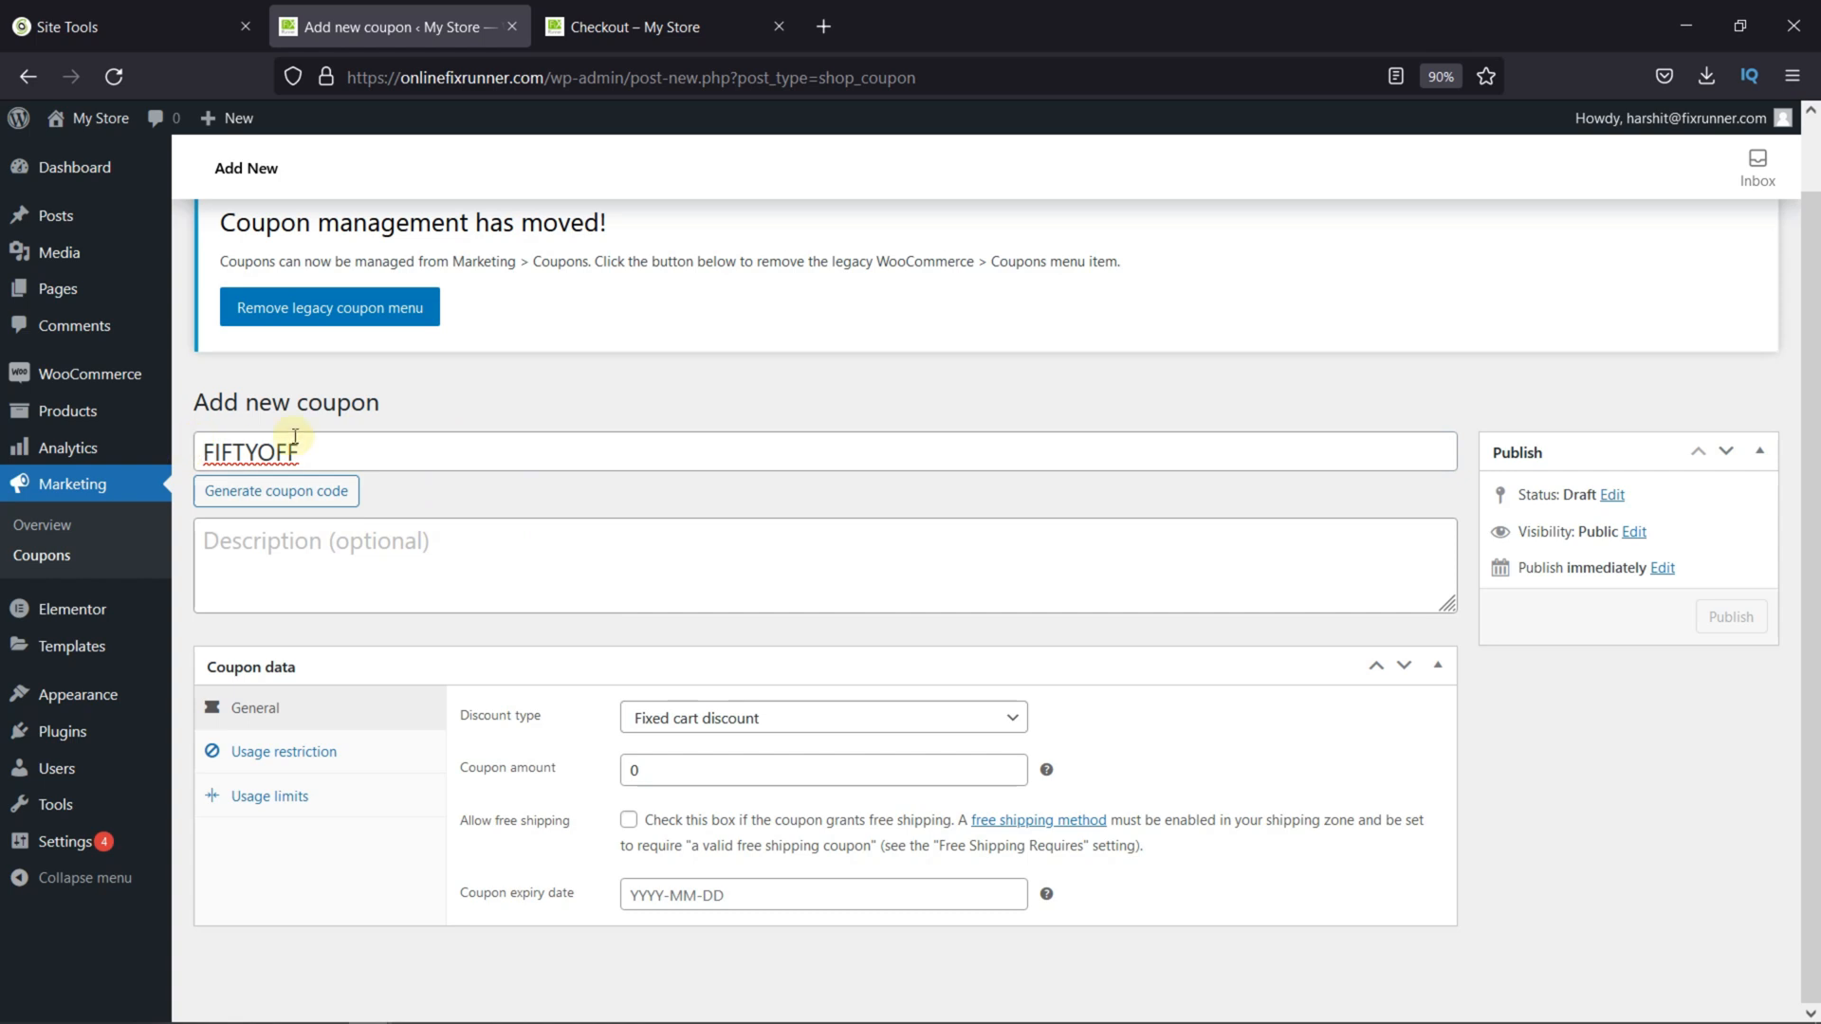
{"action": "left_click", "coordinate": [309, 544]}
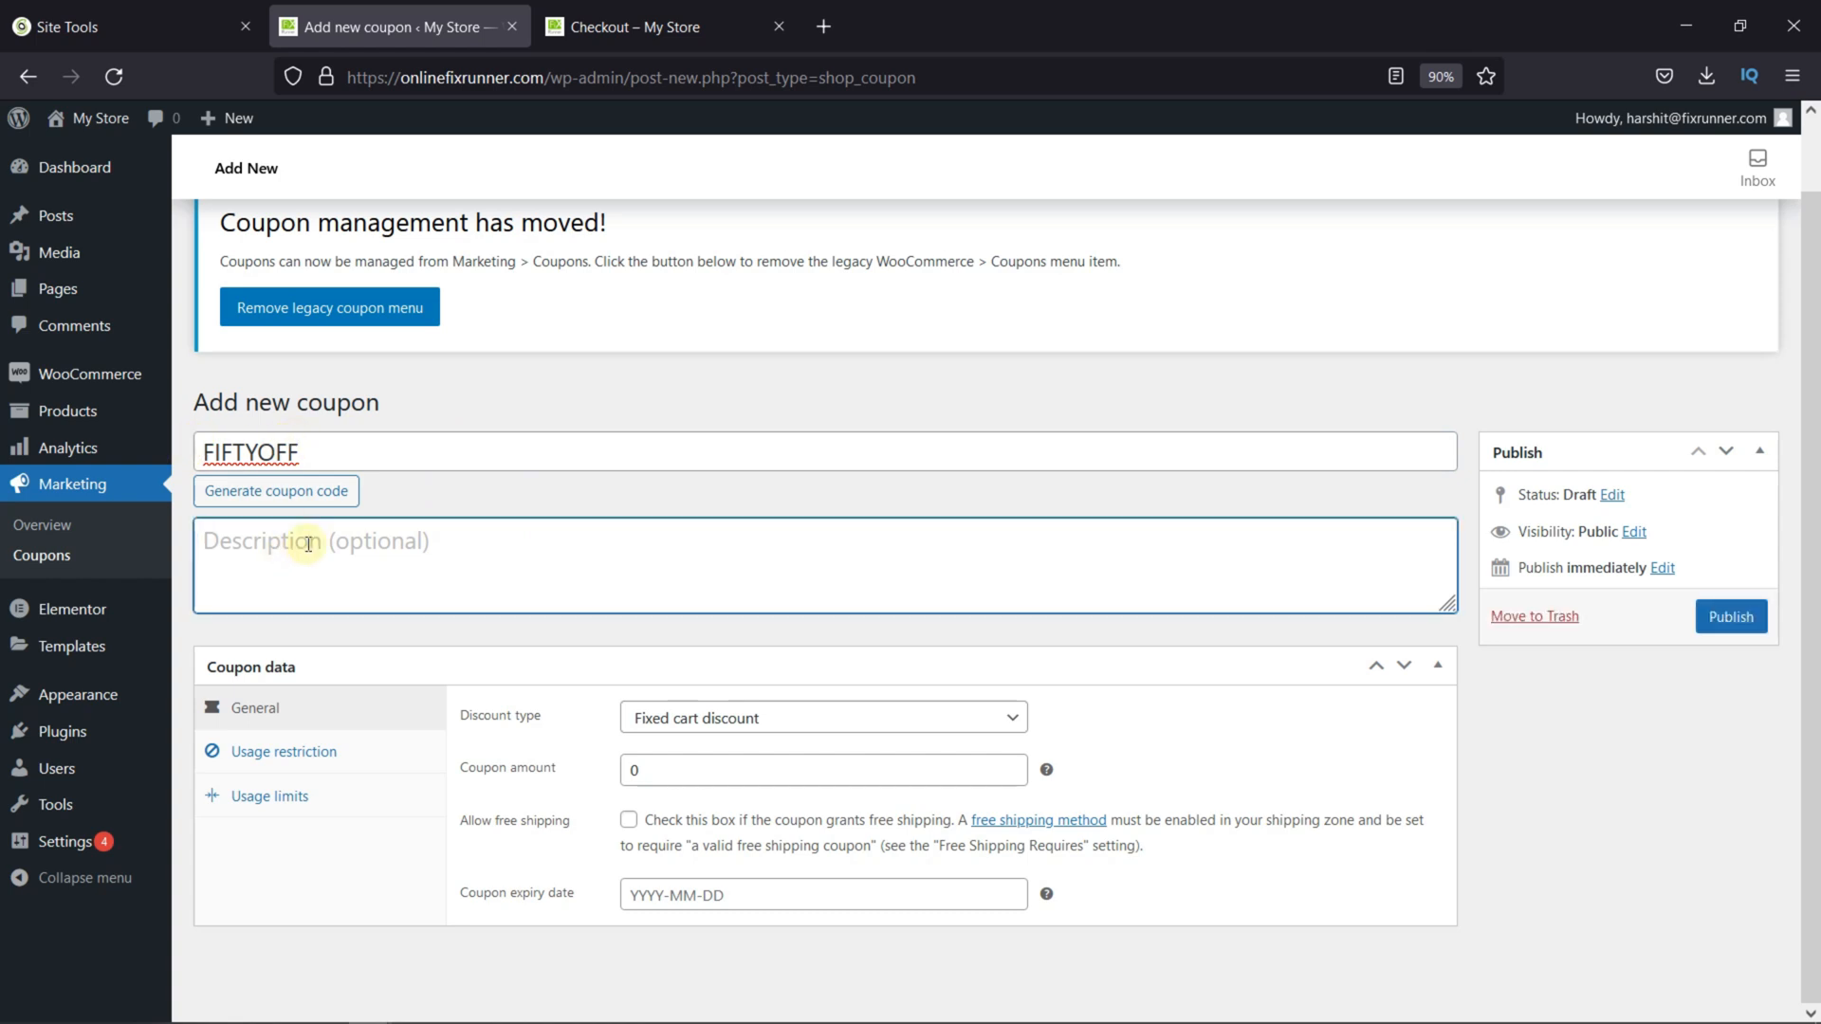
{"action": "type", "text": "F"}
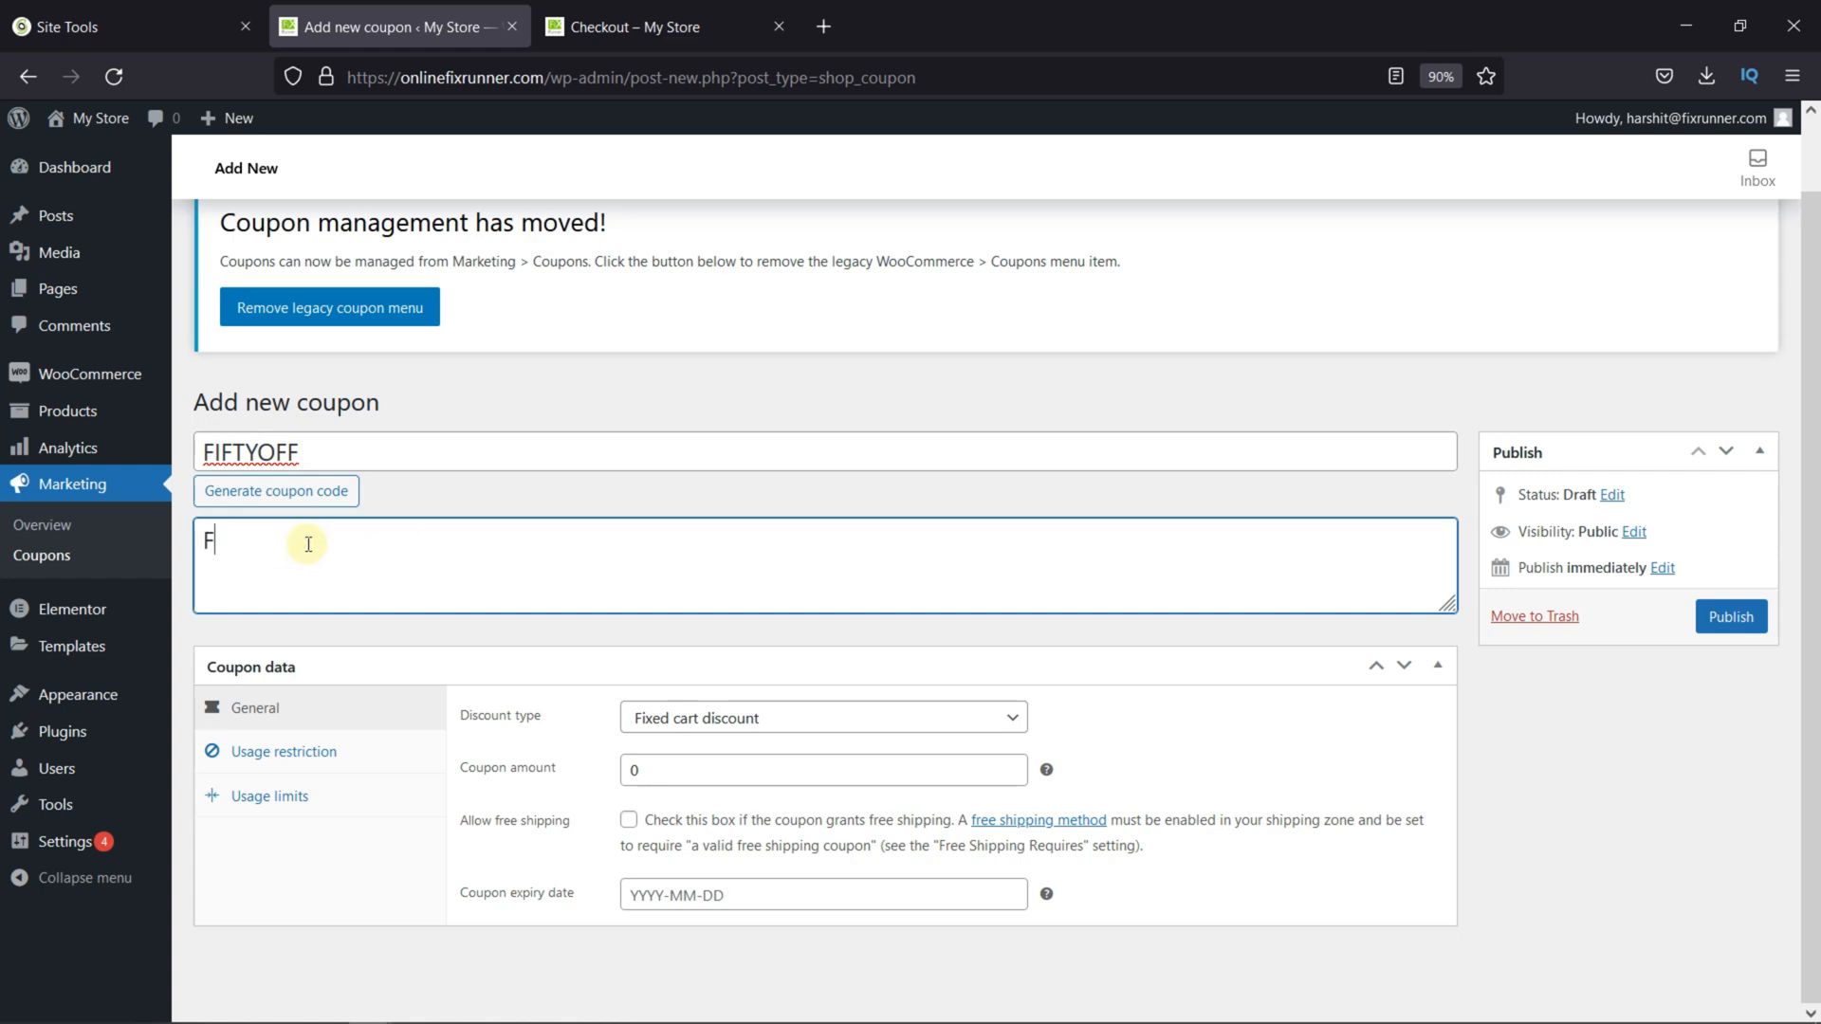
{"action": "type", "text": "ifty percent discount."}
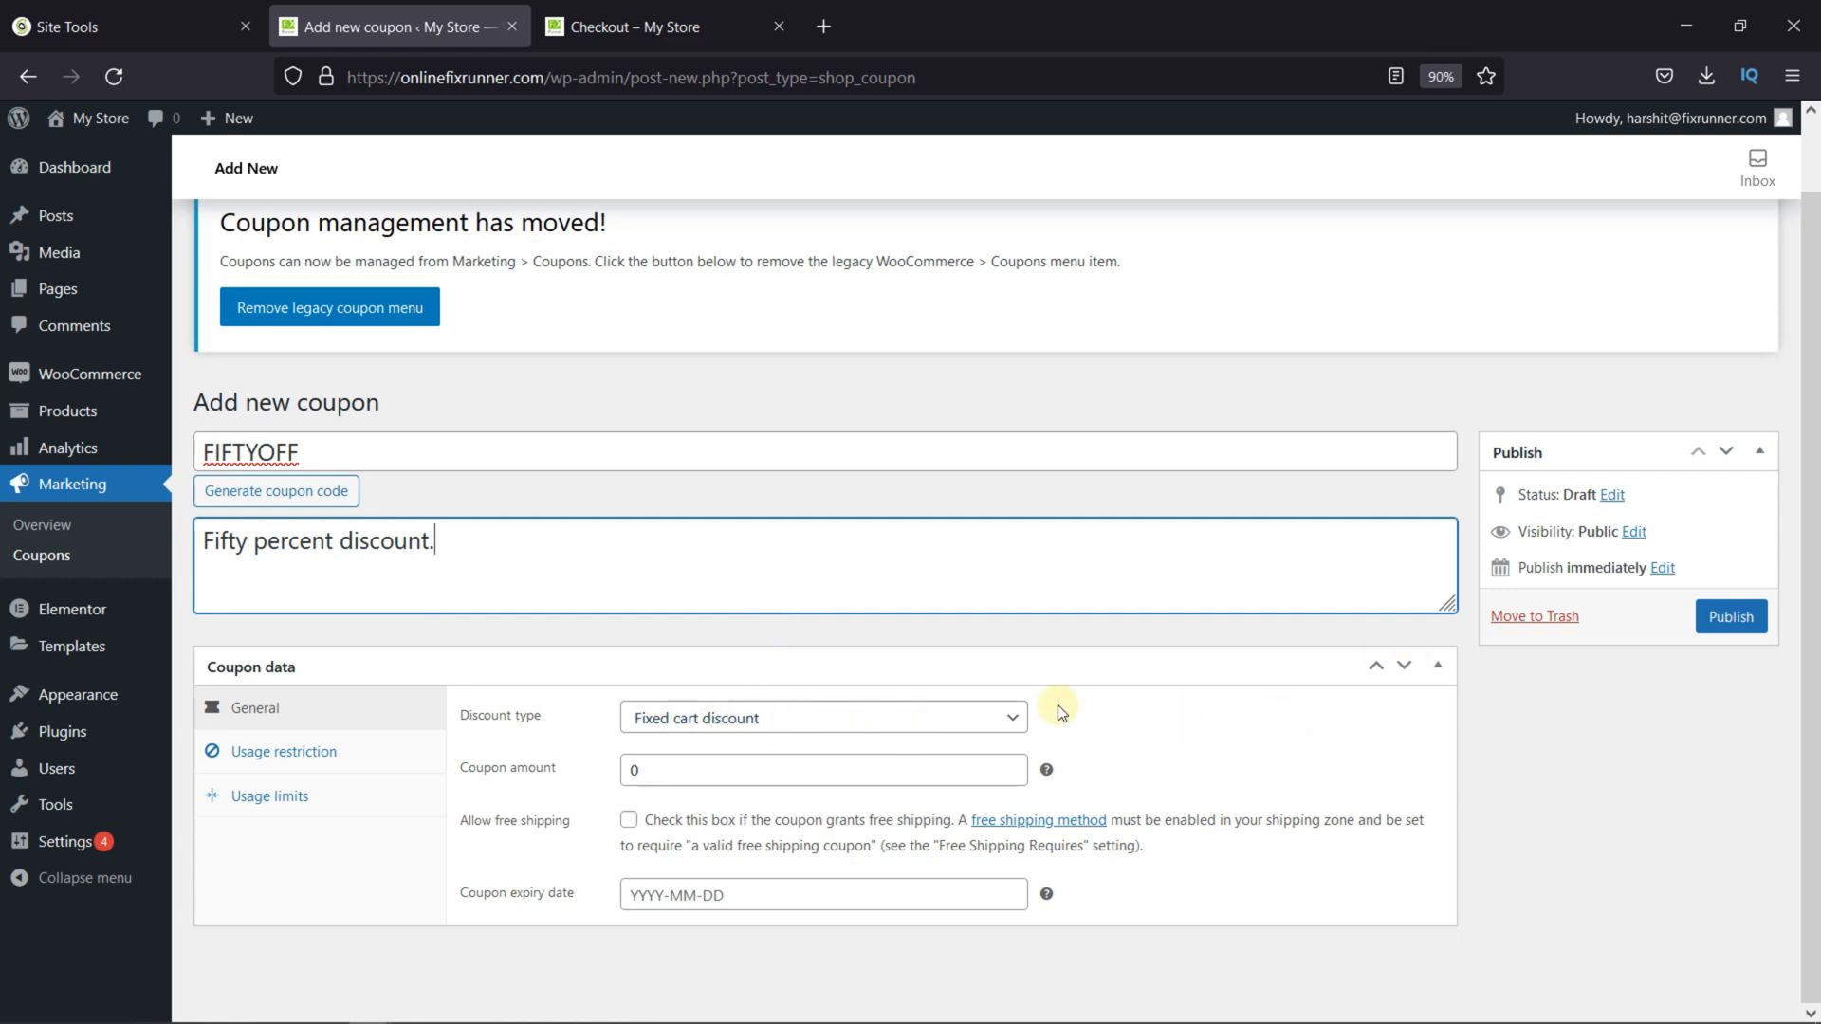
- Make it a 50 percentage discount expiring on 2021-09-30
{"action": "left_click", "coordinate": [959, 726]}
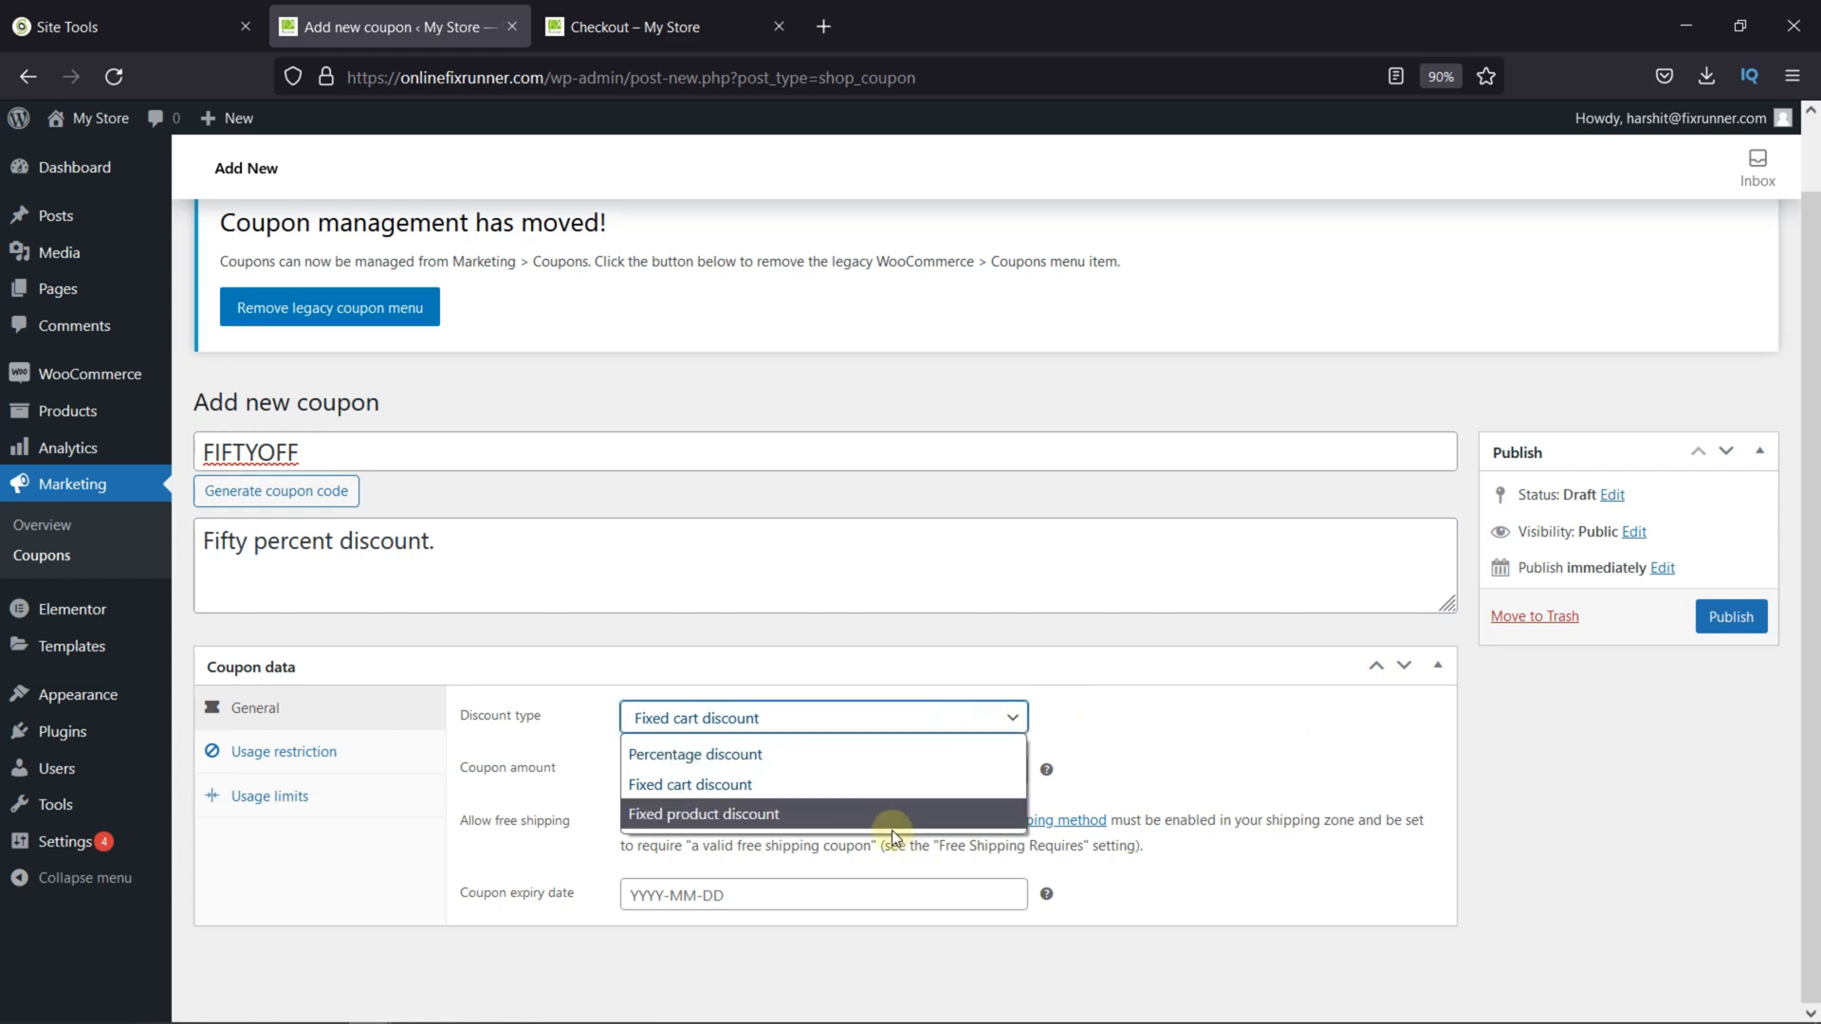
{"action": "left_click", "coordinate": [856, 756]}
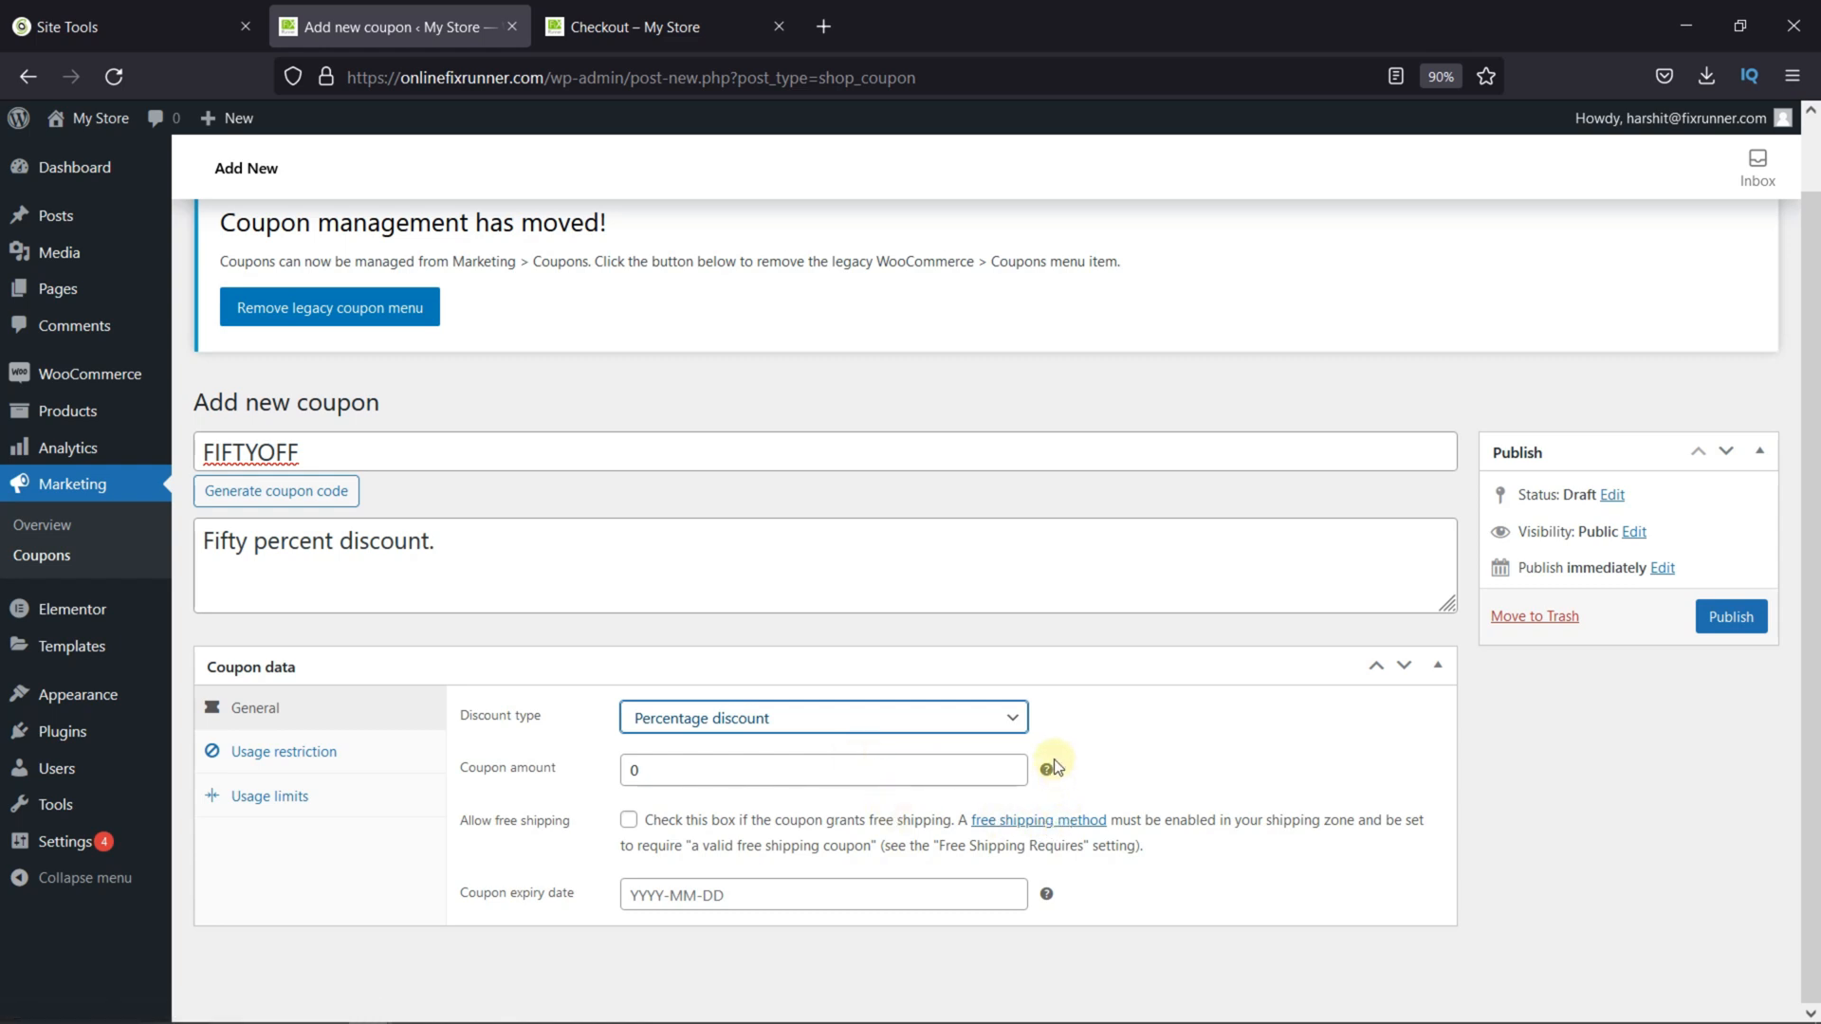
{"action": "mouse_move", "coordinate": [1049, 771]}
{"action": "left_click", "coordinate": [726, 779]}
{"action": "key", "text": "BackSpace"}
{"action": "type", "text": "50"}
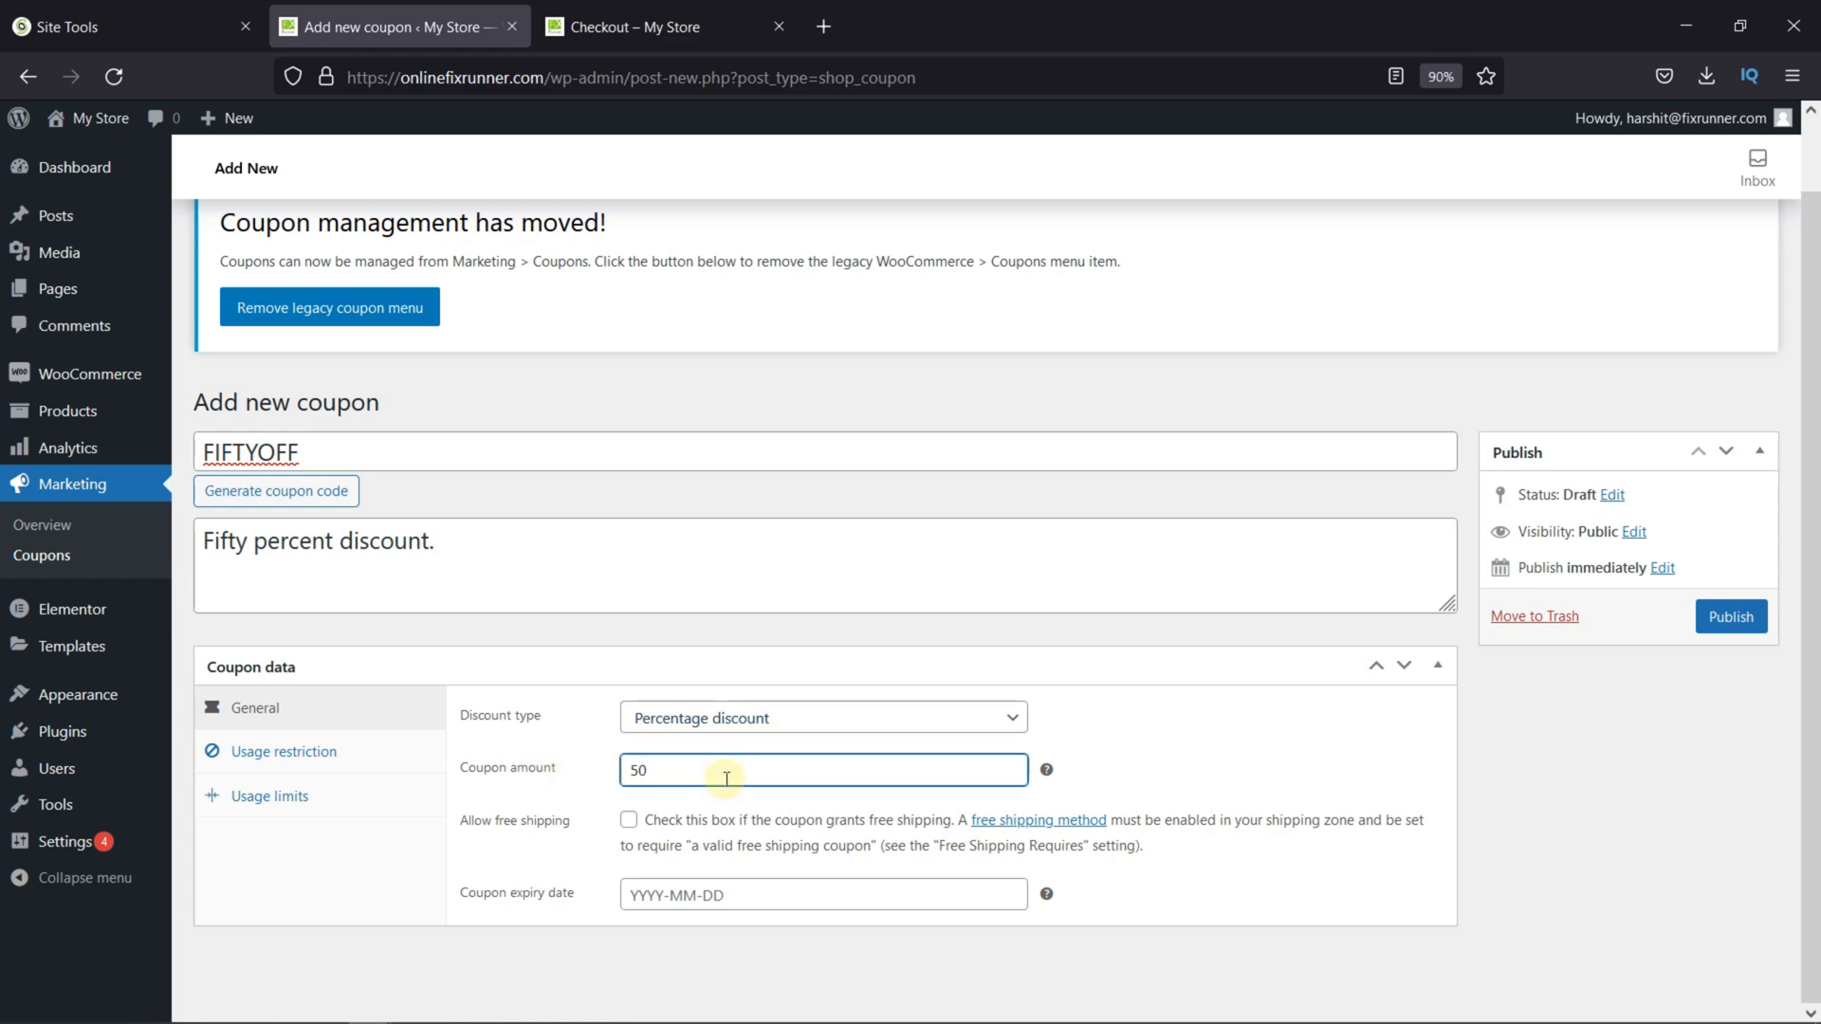
{"action": "left_click", "coordinate": [581, 848]}
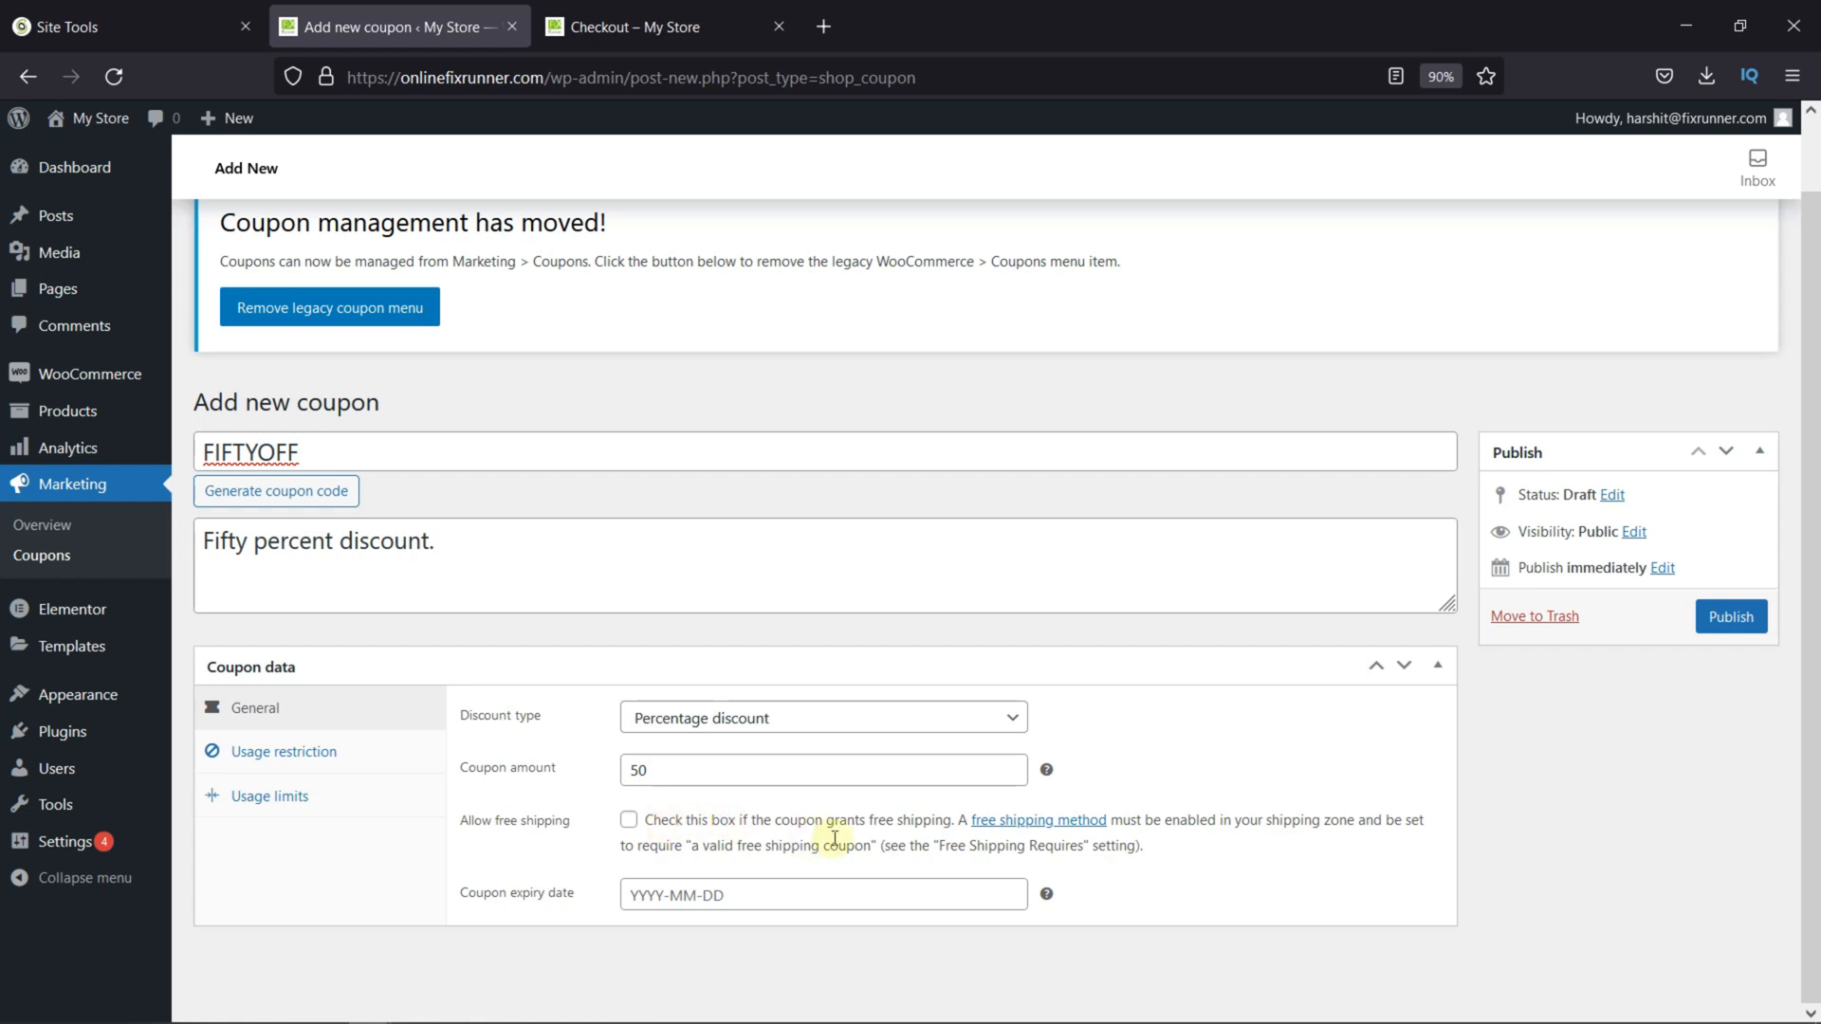
{"action": "left_click", "coordinate": [789, 899]}
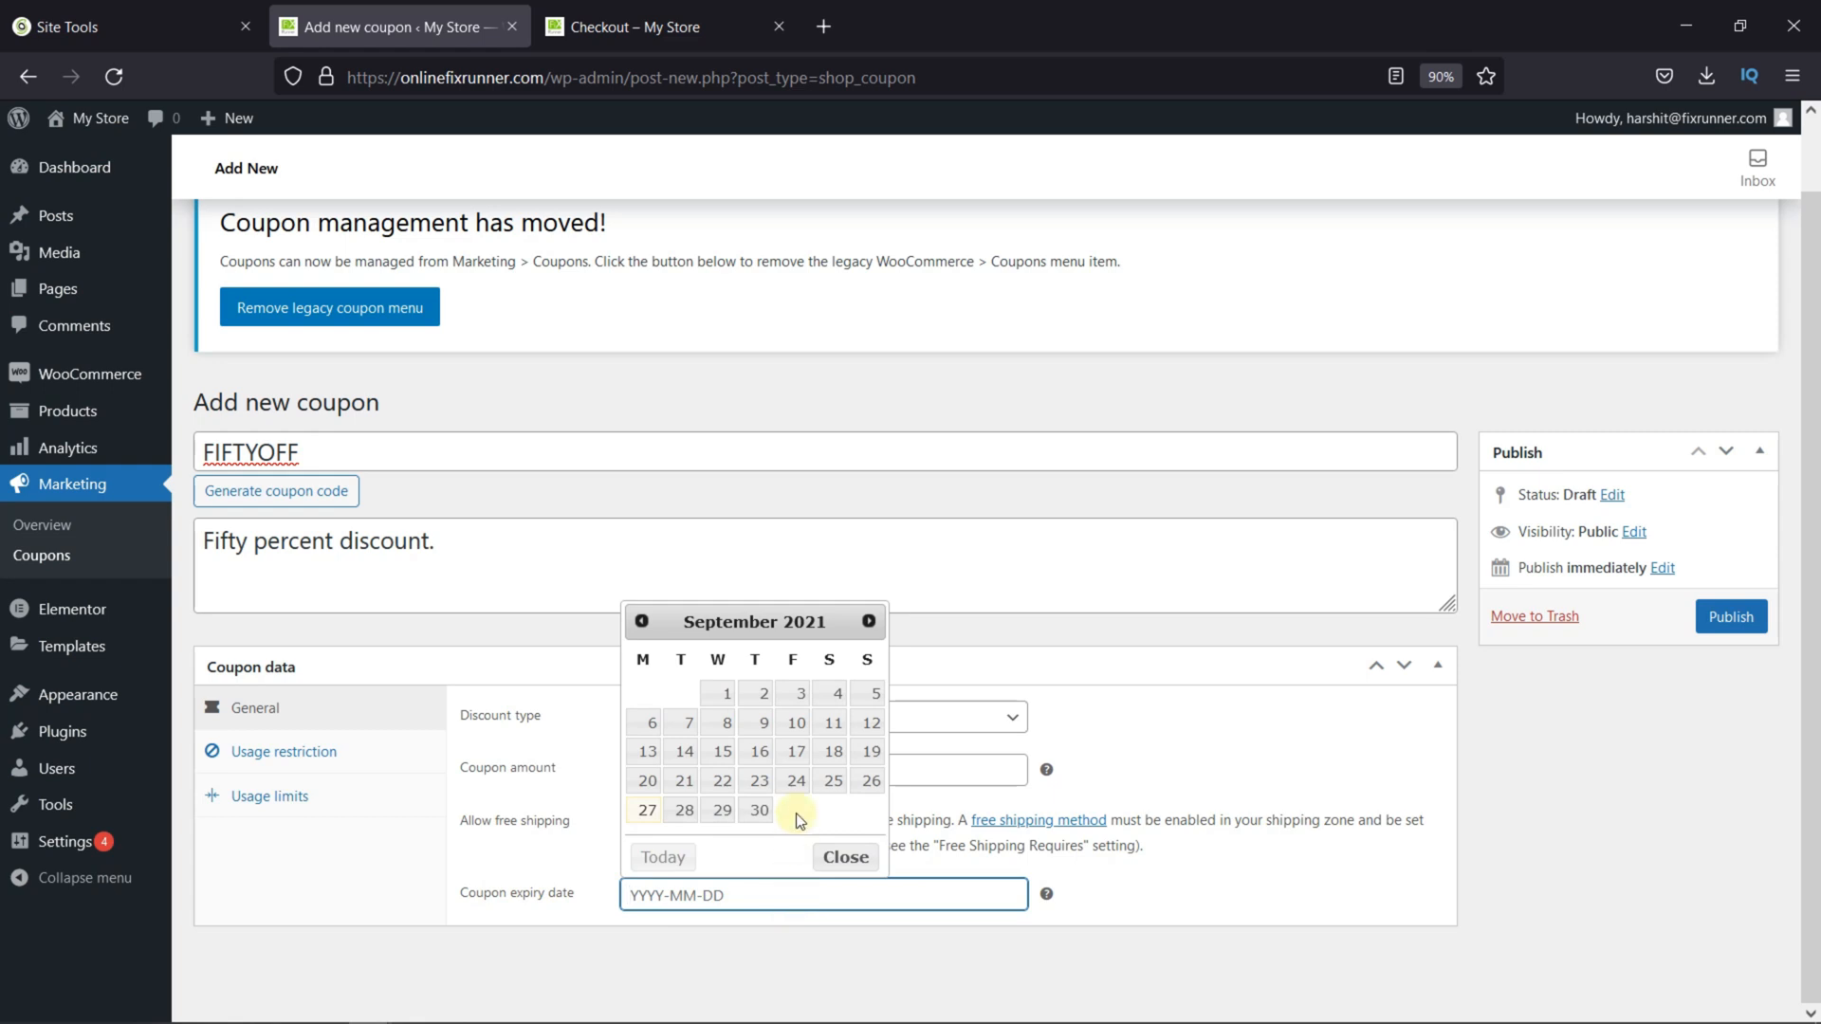
{"action": "left_click", "coordinate": [759, 810]}
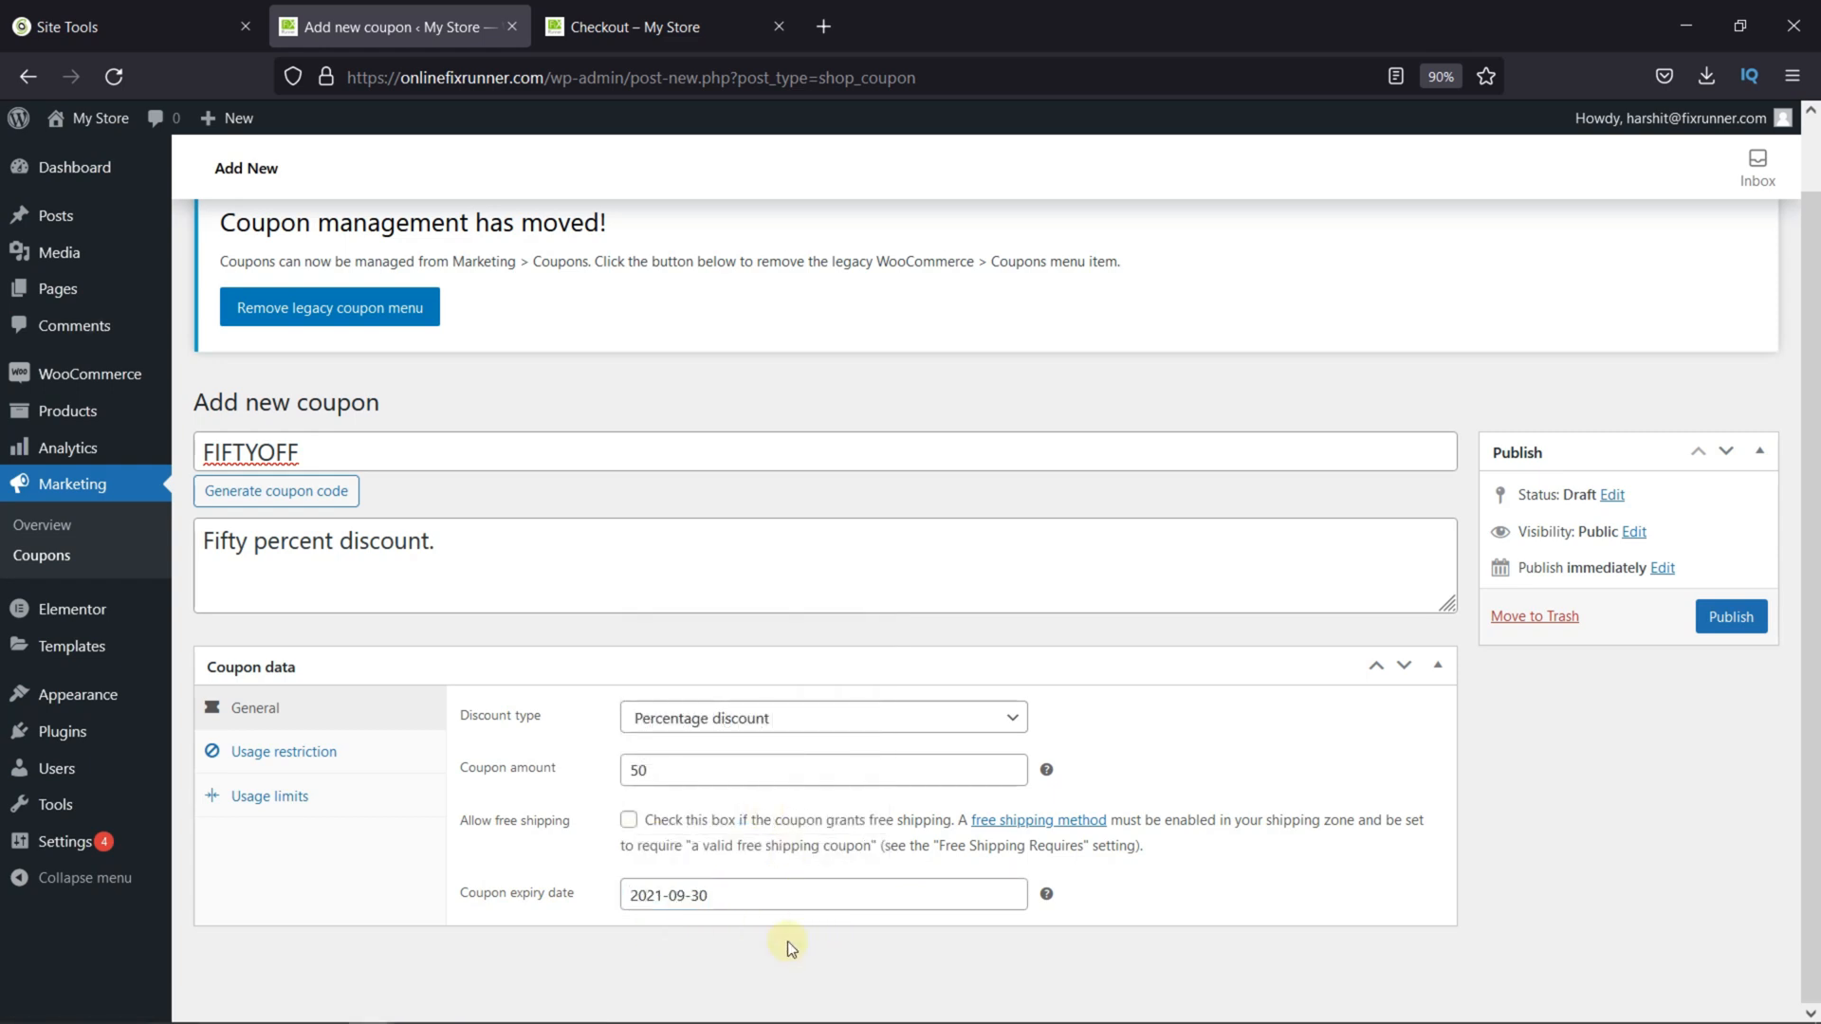
- Set the coupon's usage restriction minimum spend to 299
{"action": "left_click", "coordinate": [283, 754]}
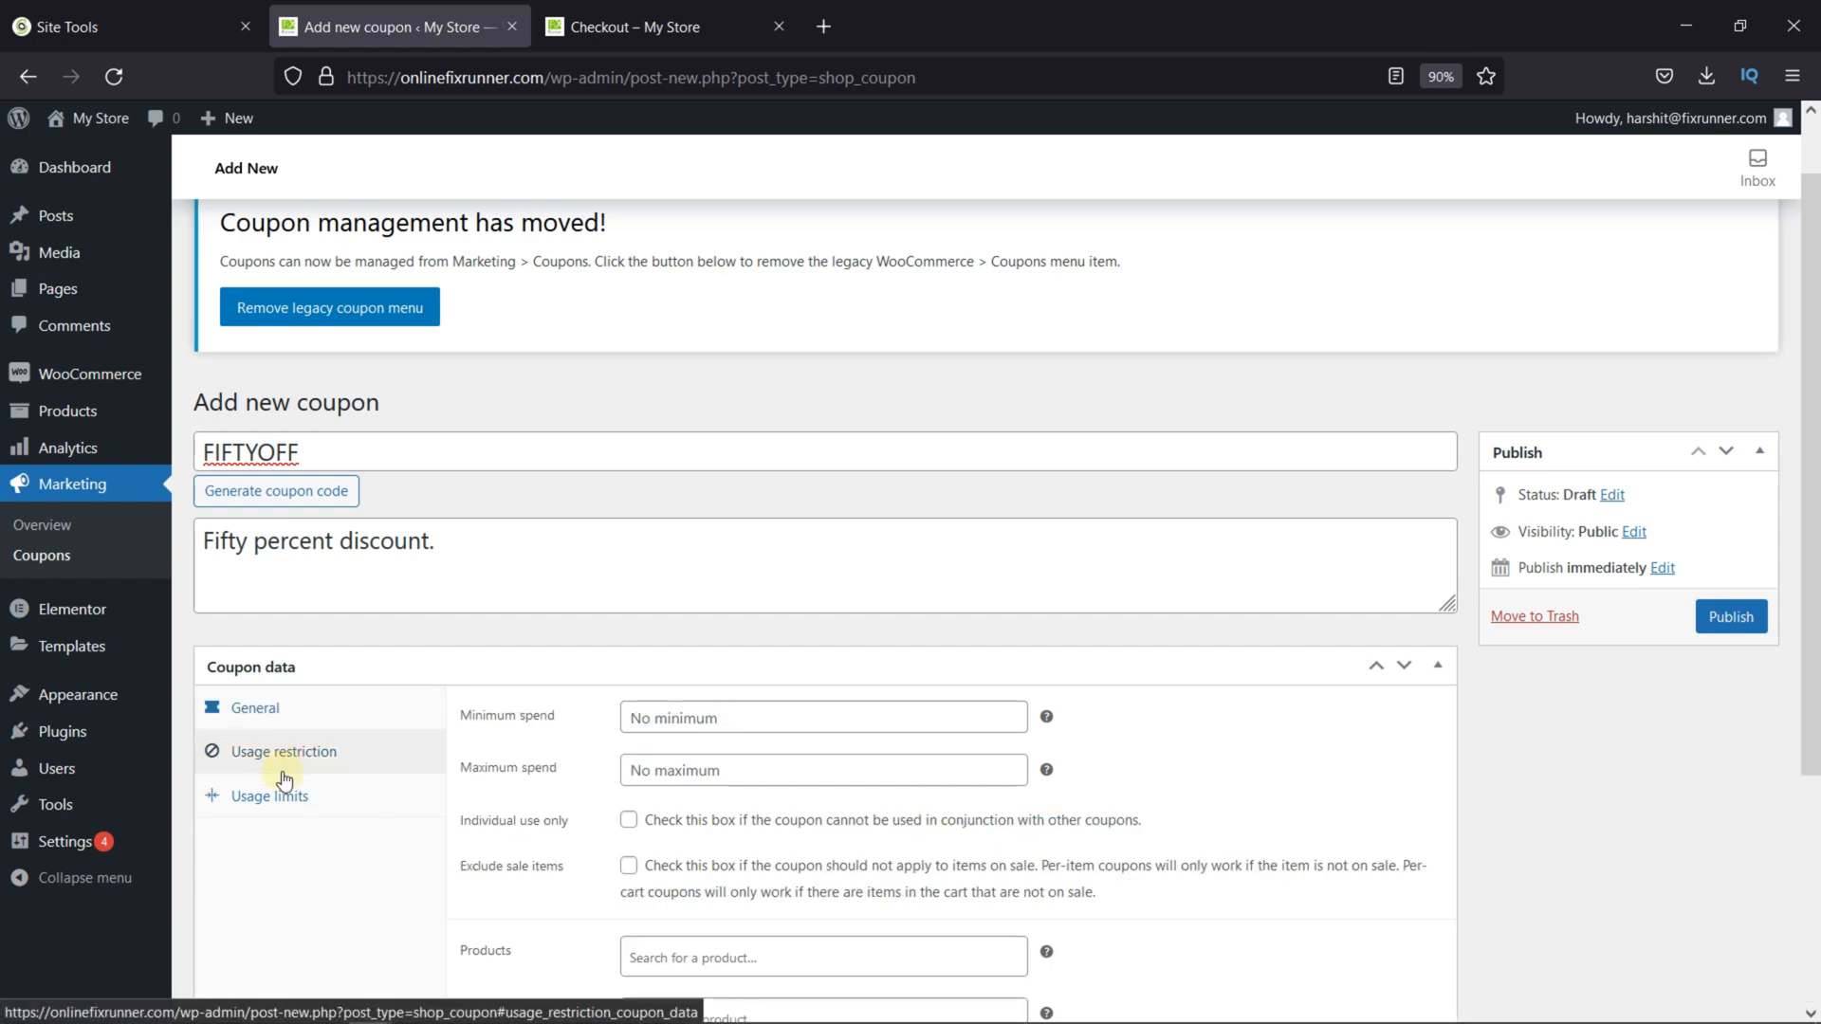
{"action": "scroll", "coordinate": [1124, 759], "scroll_direction": "down", "scroll_amount": 3}
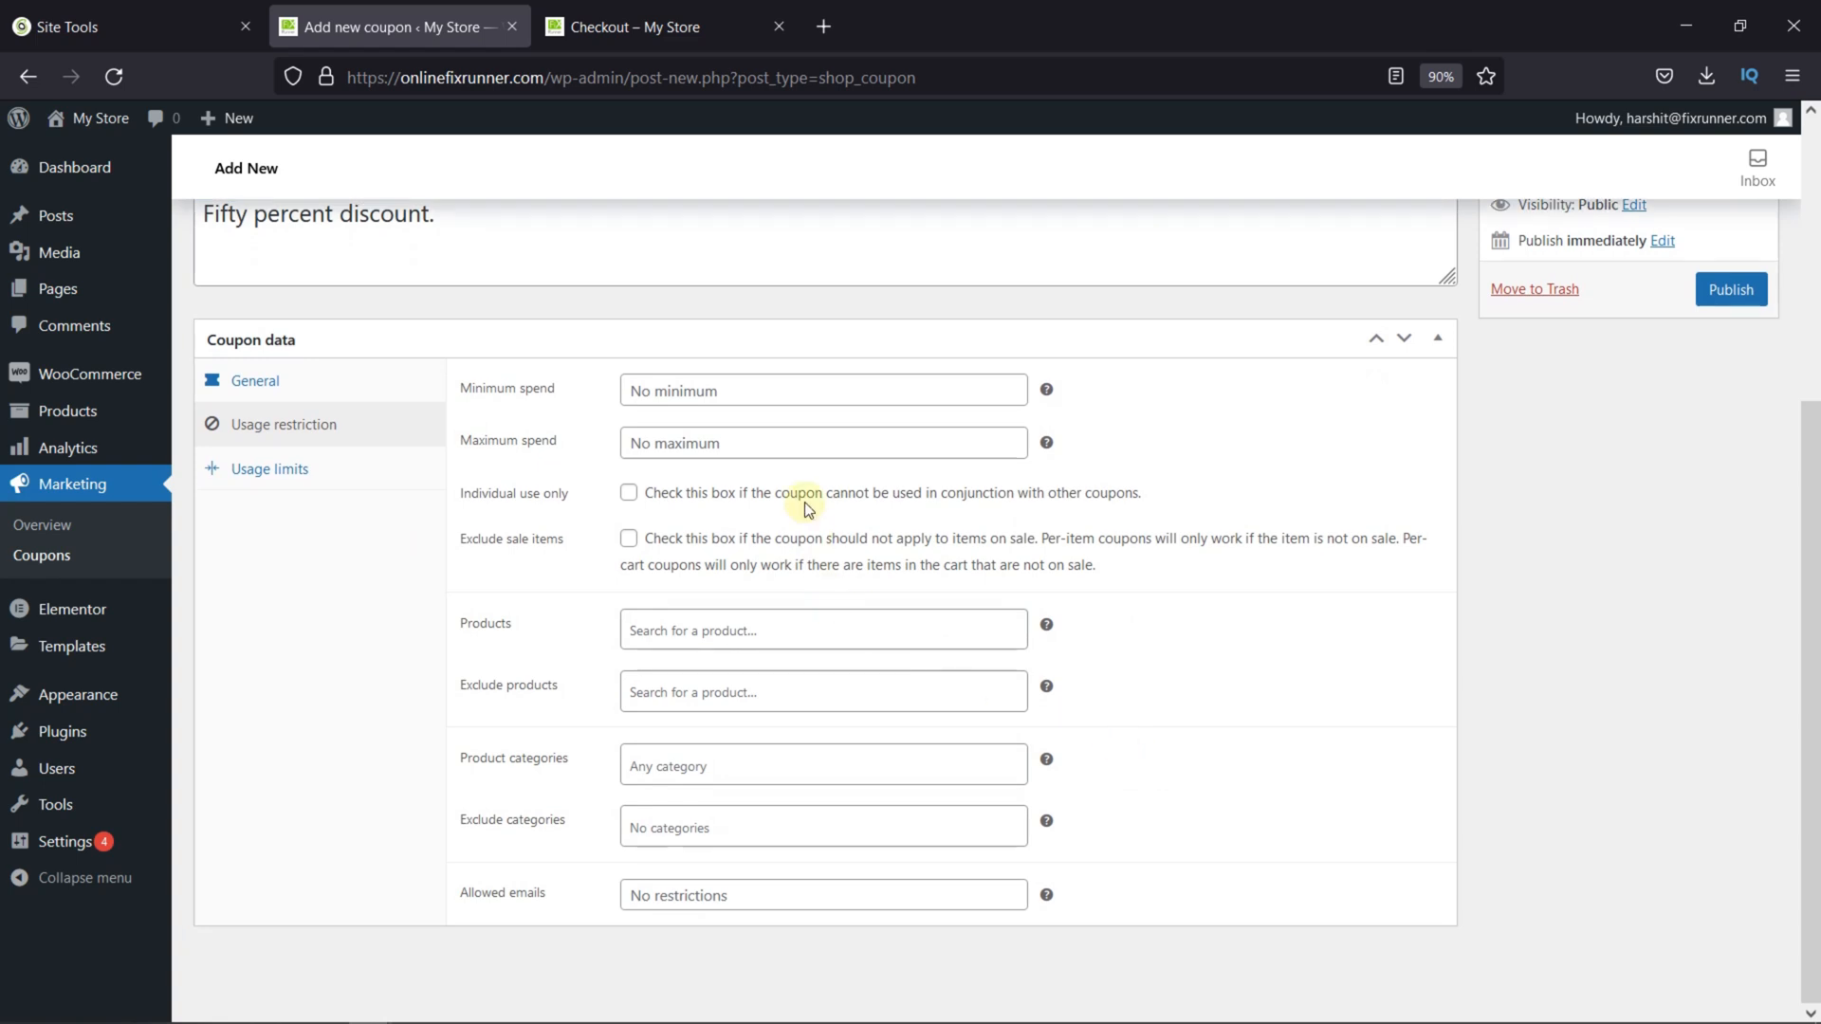
{"action": "left_click", "coordinate": [702, 391]}
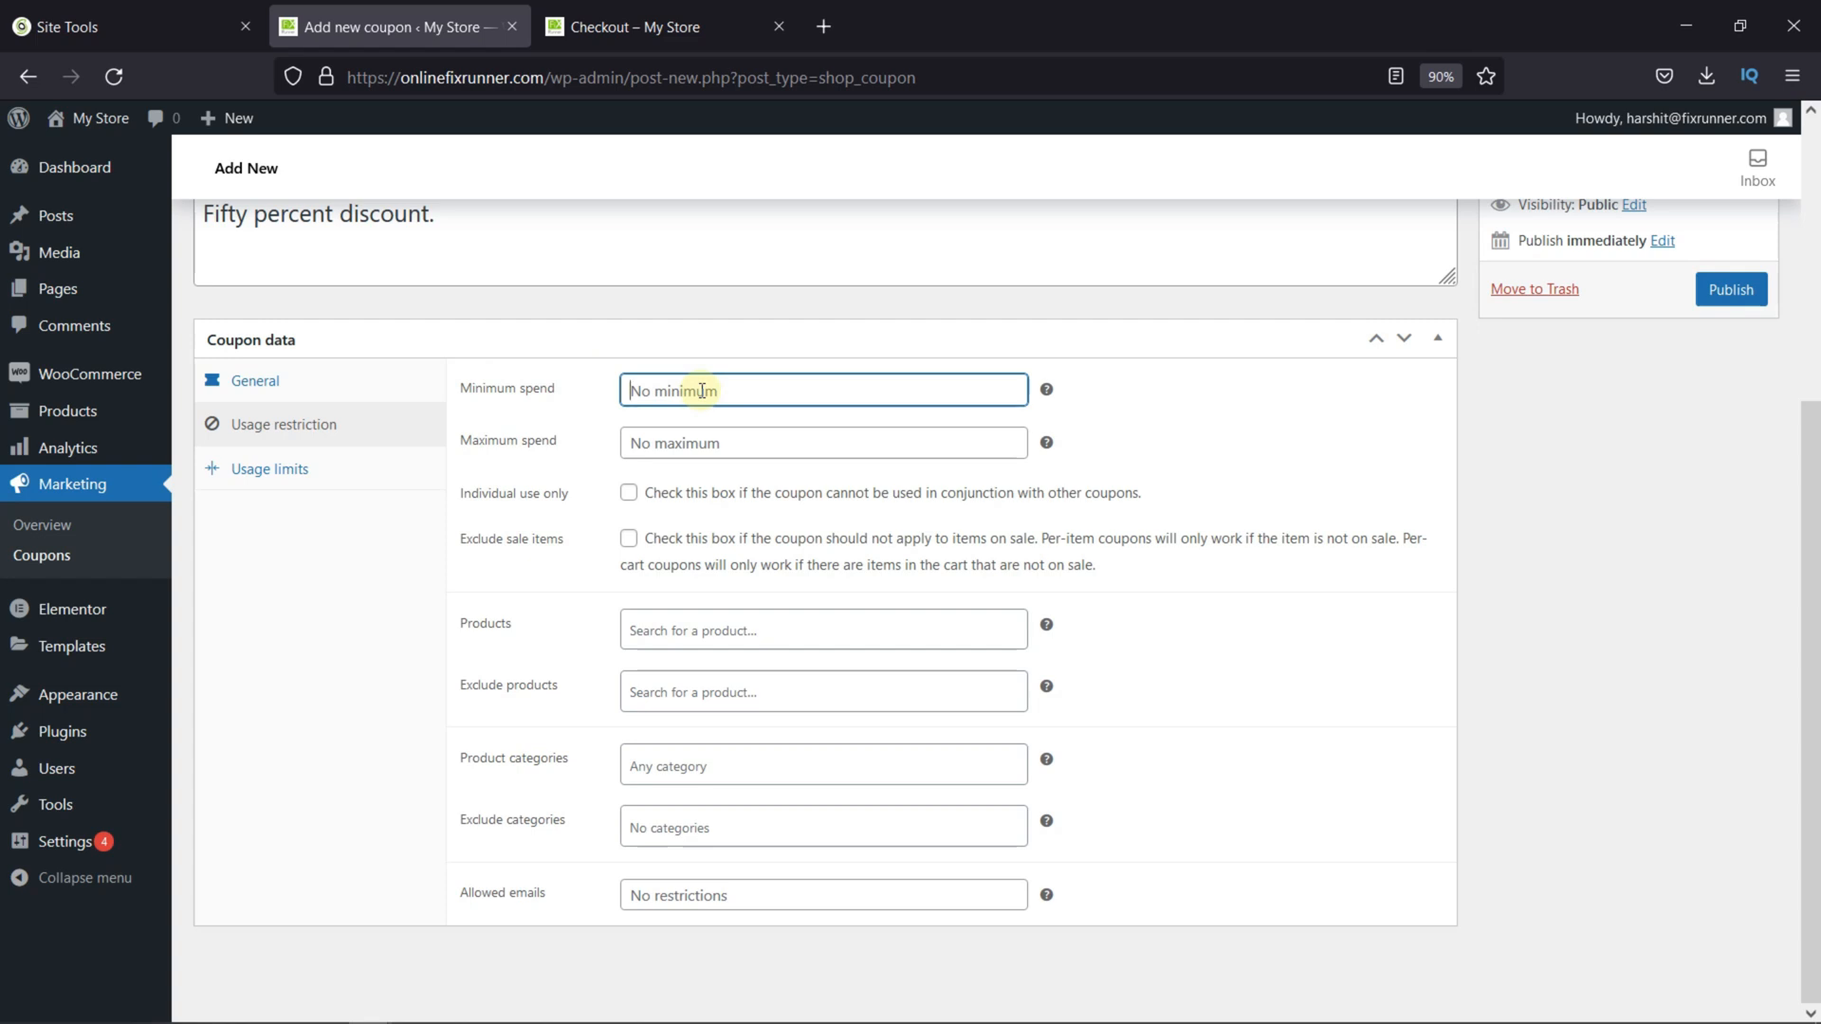
{"action": "type", "text": "299"}
{"action": "left_click", "coordinate": [1135, 388]}
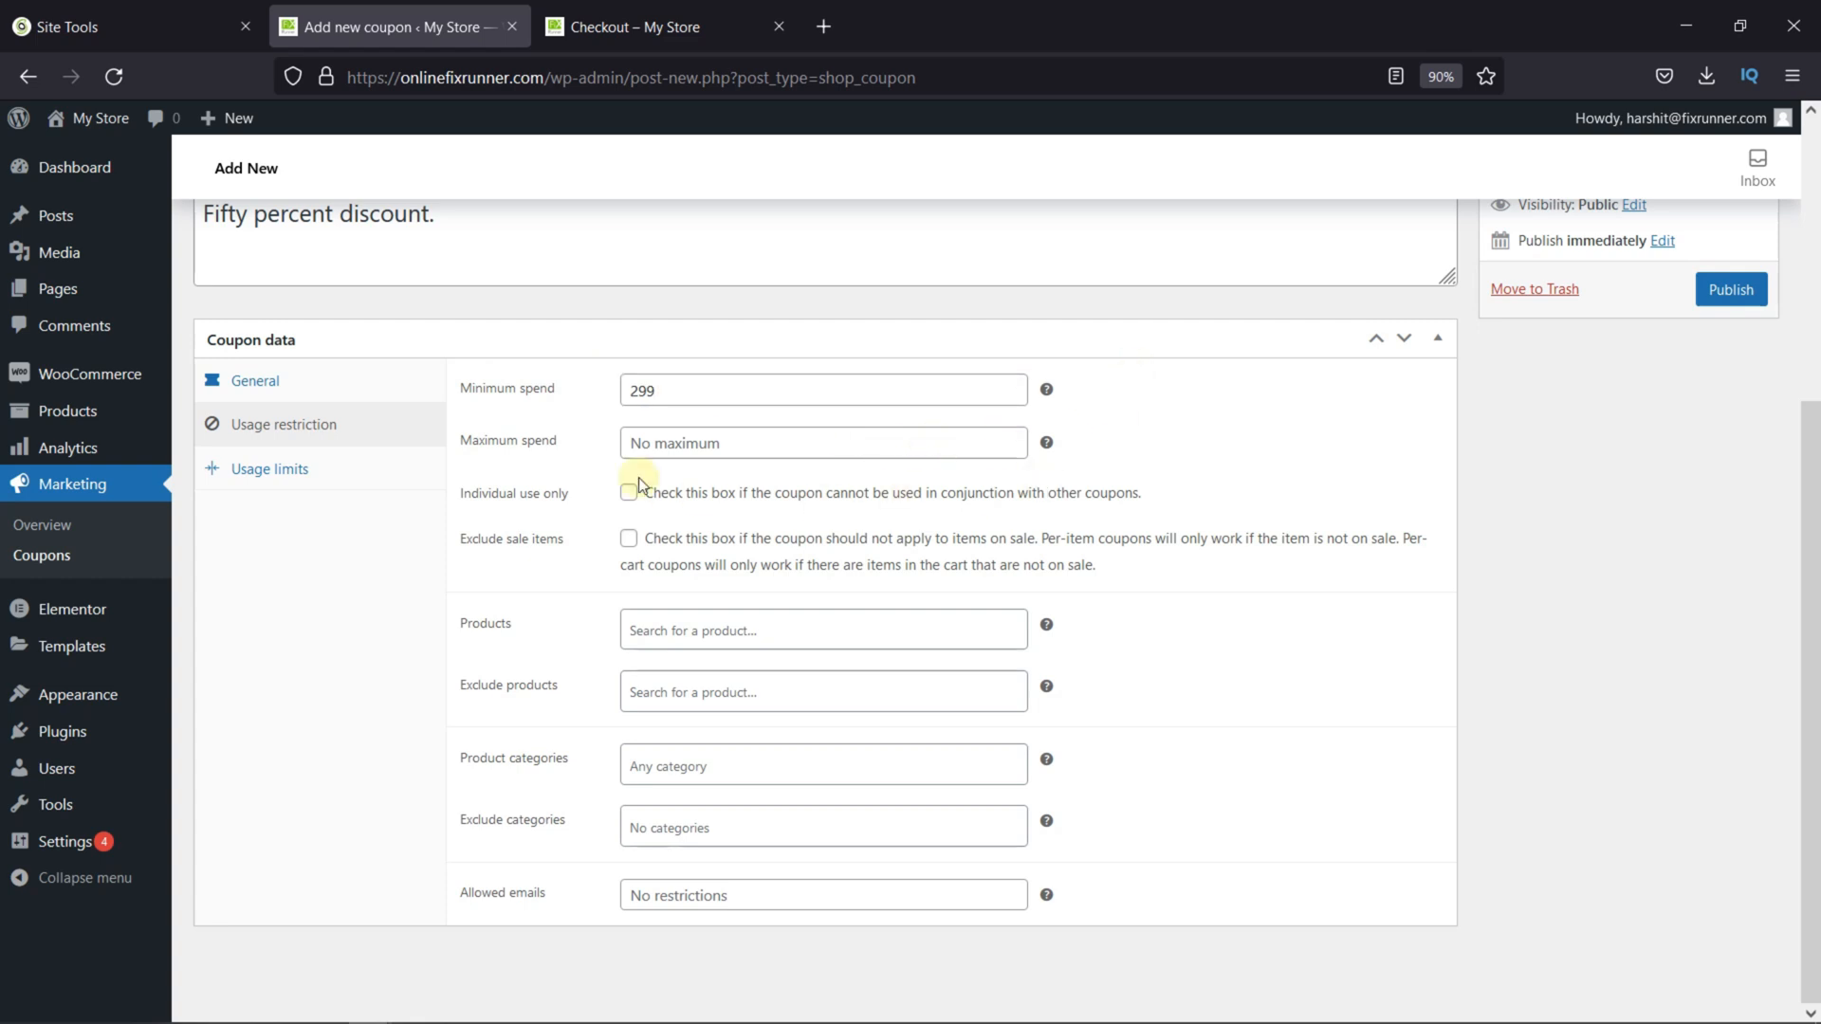
{"action": "mouse_move", "coordinate": [1049, 443]}
- Make the coupon individual-use only, exclude sale items, and leave the Products restriction empty
{"action": "left_click", "coordinate": [629, 494]}
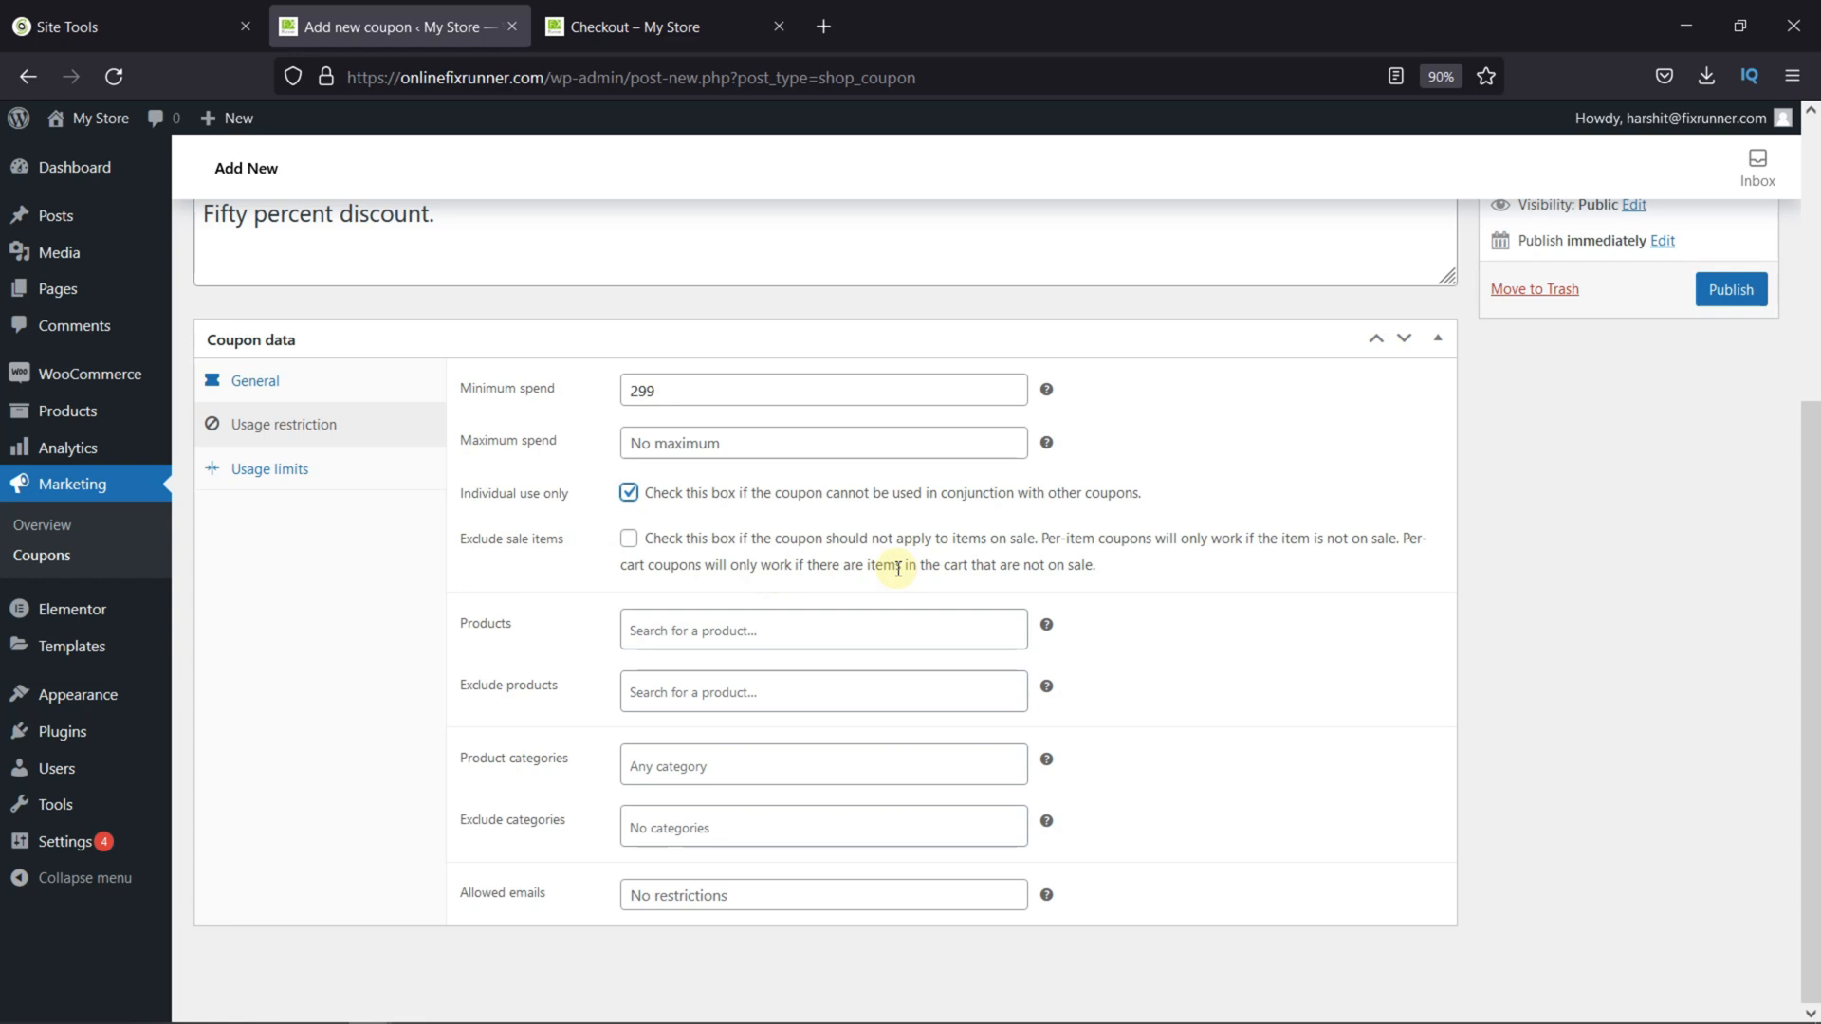
{"action": "left_click", "coordinate": [623, 541]}
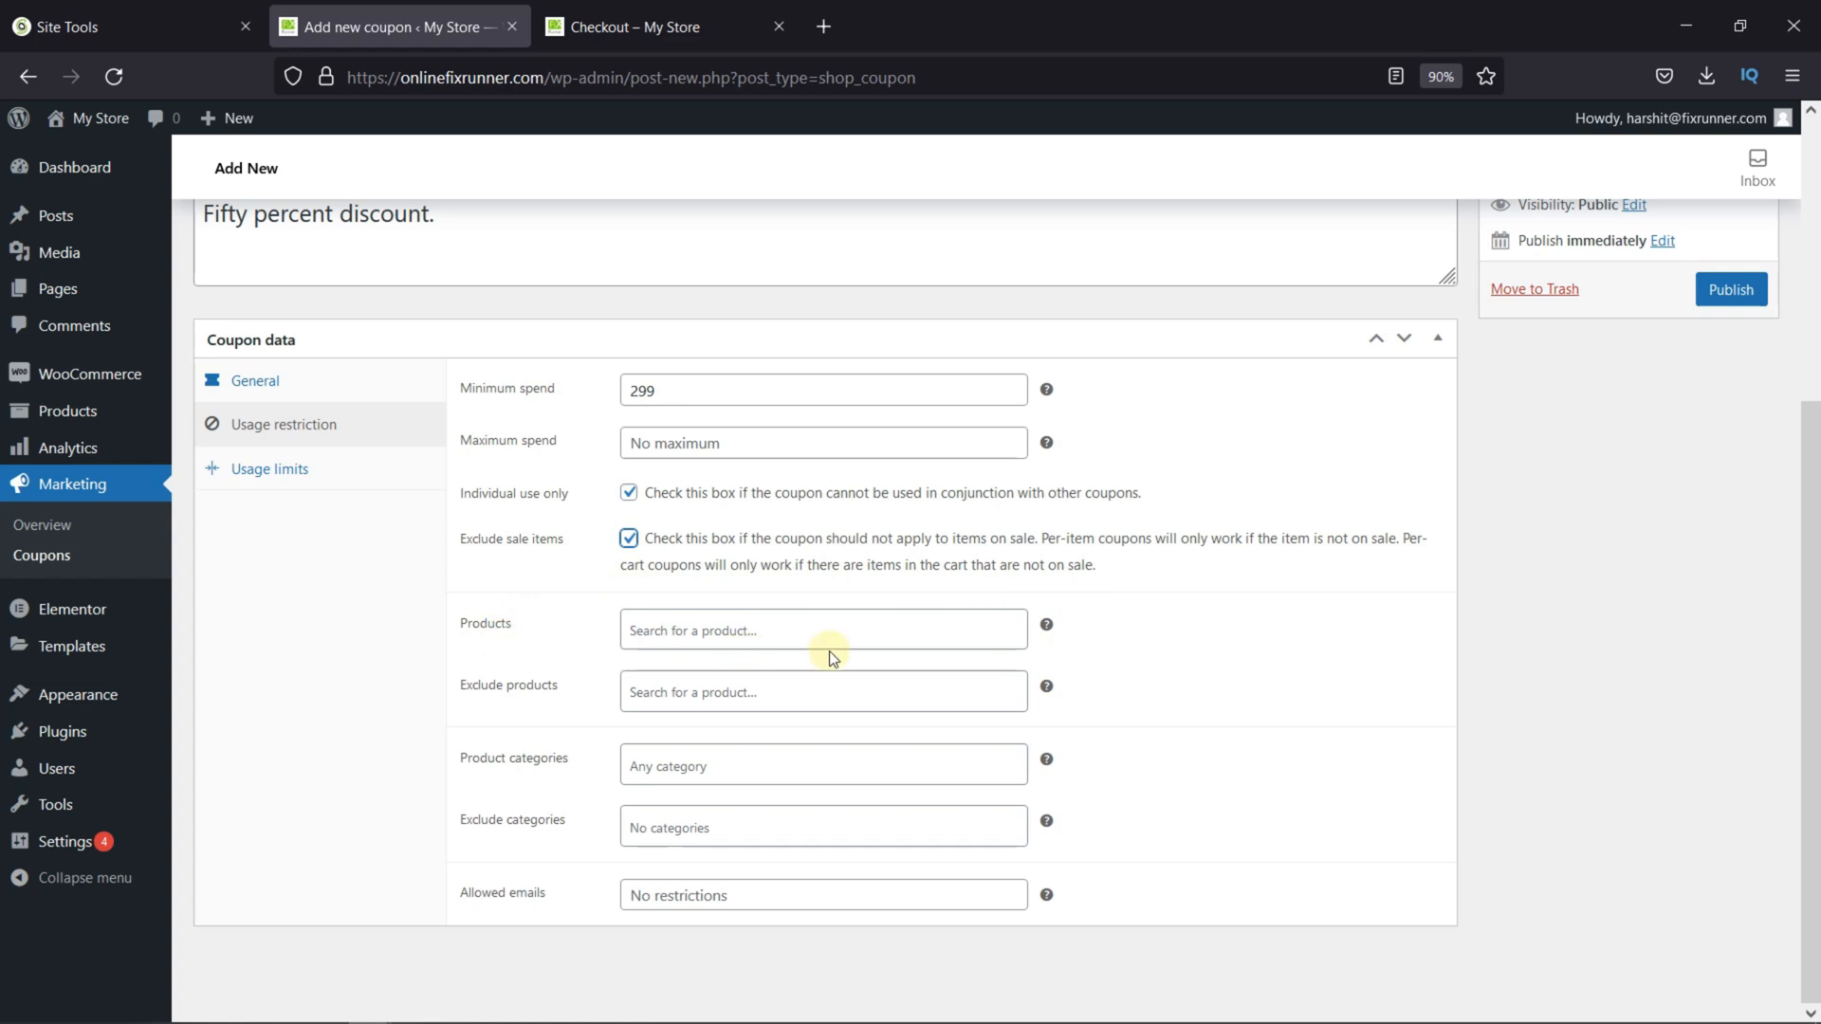
{"action": "left_click", "coordinate": [987, 644]}
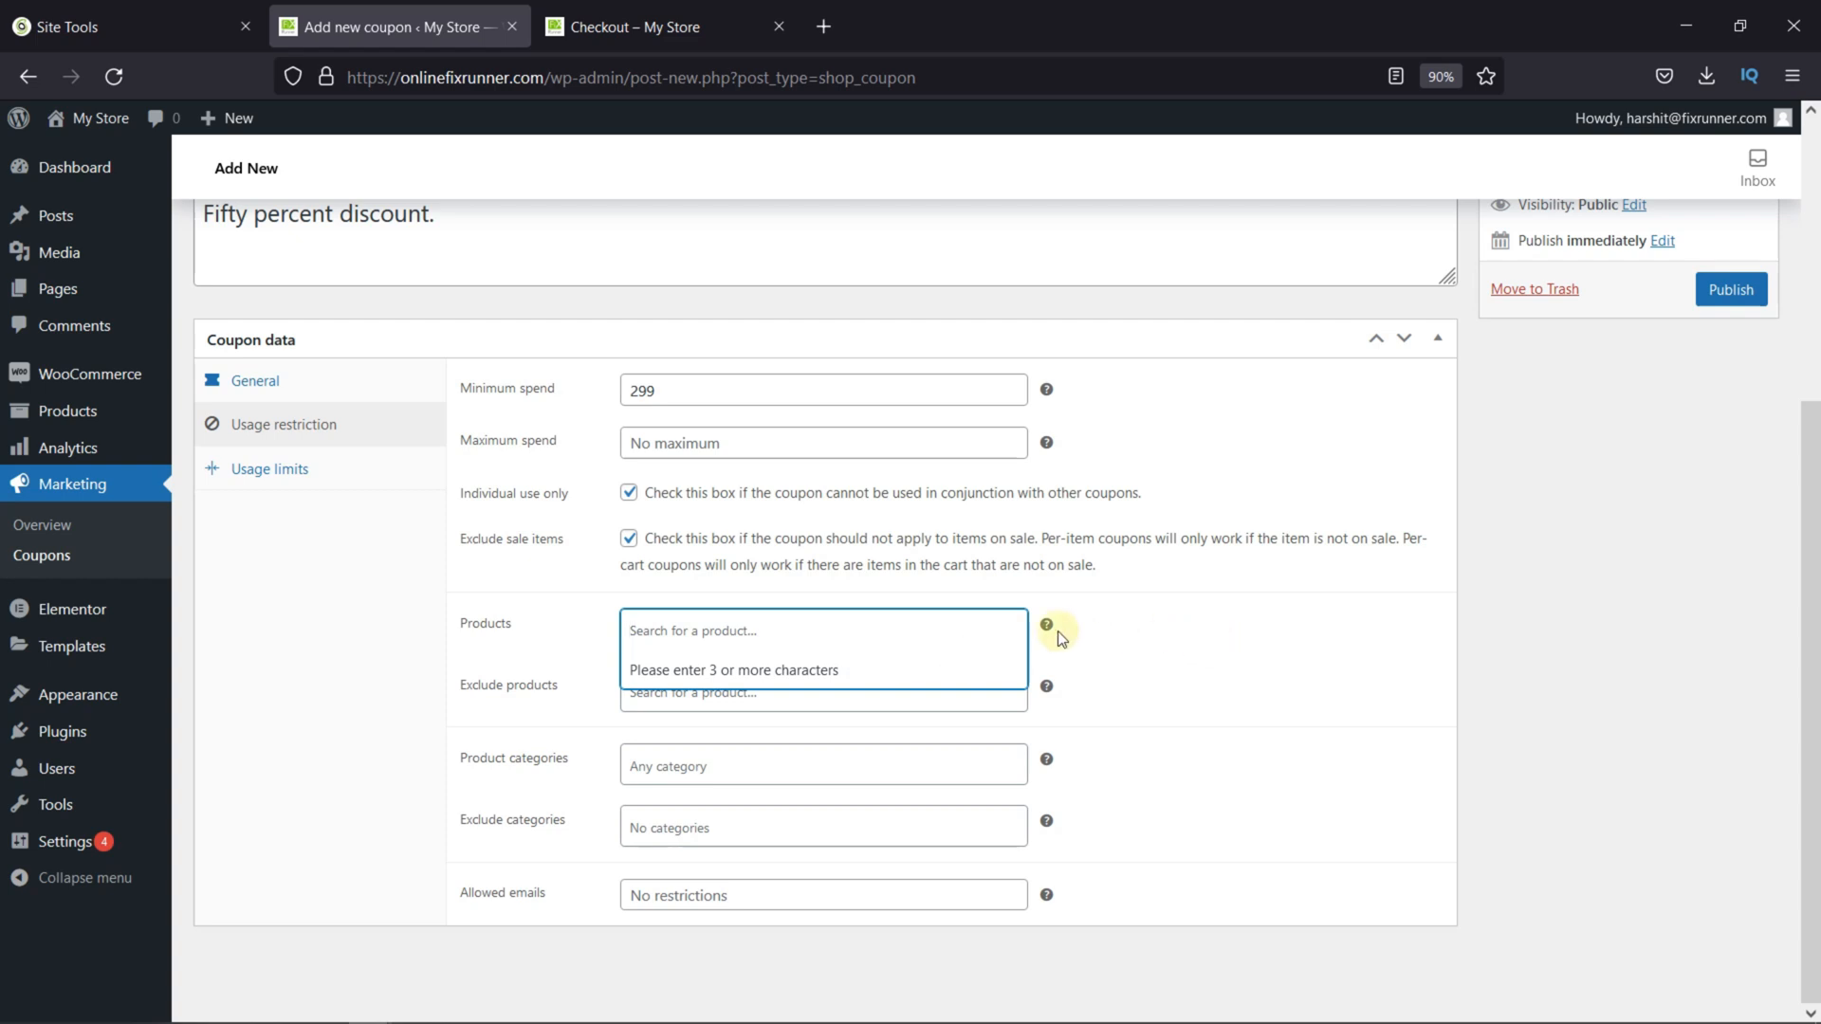
{"action": "mouse_move", "coordinate": [1056, 633]}
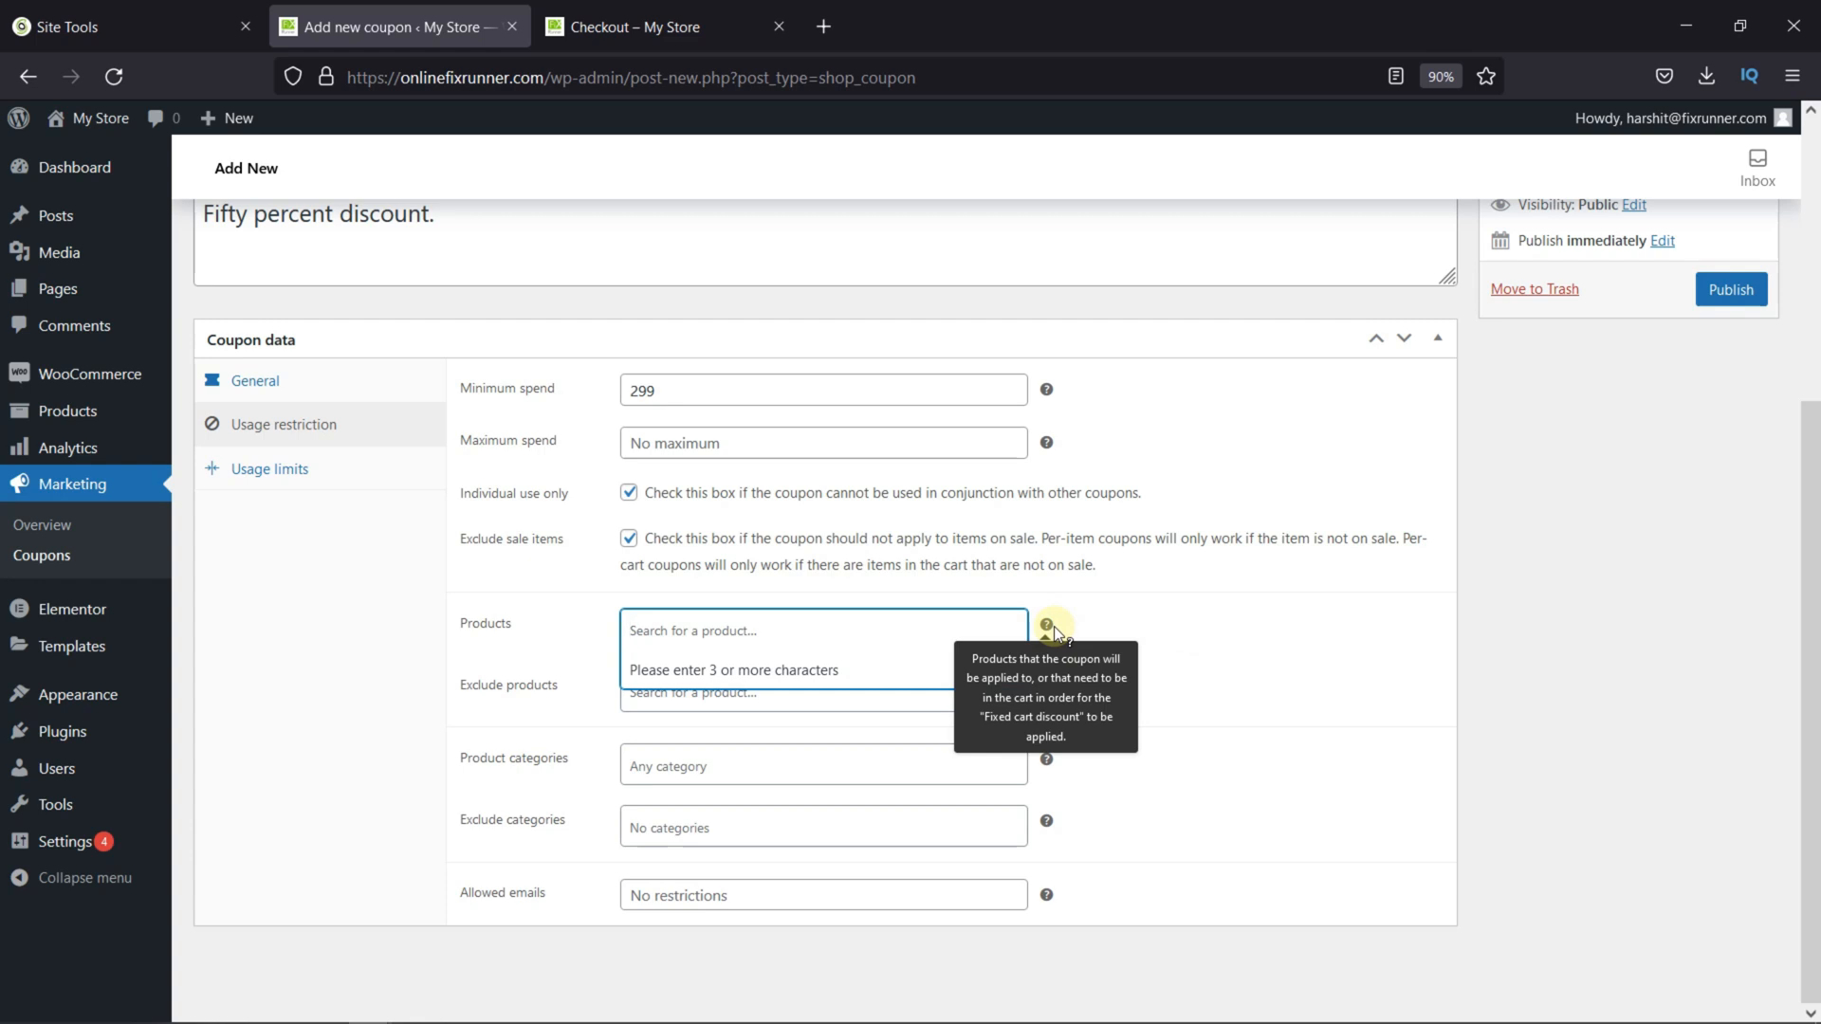
{"action": "left_click", "coordinate": [1061, 626]}
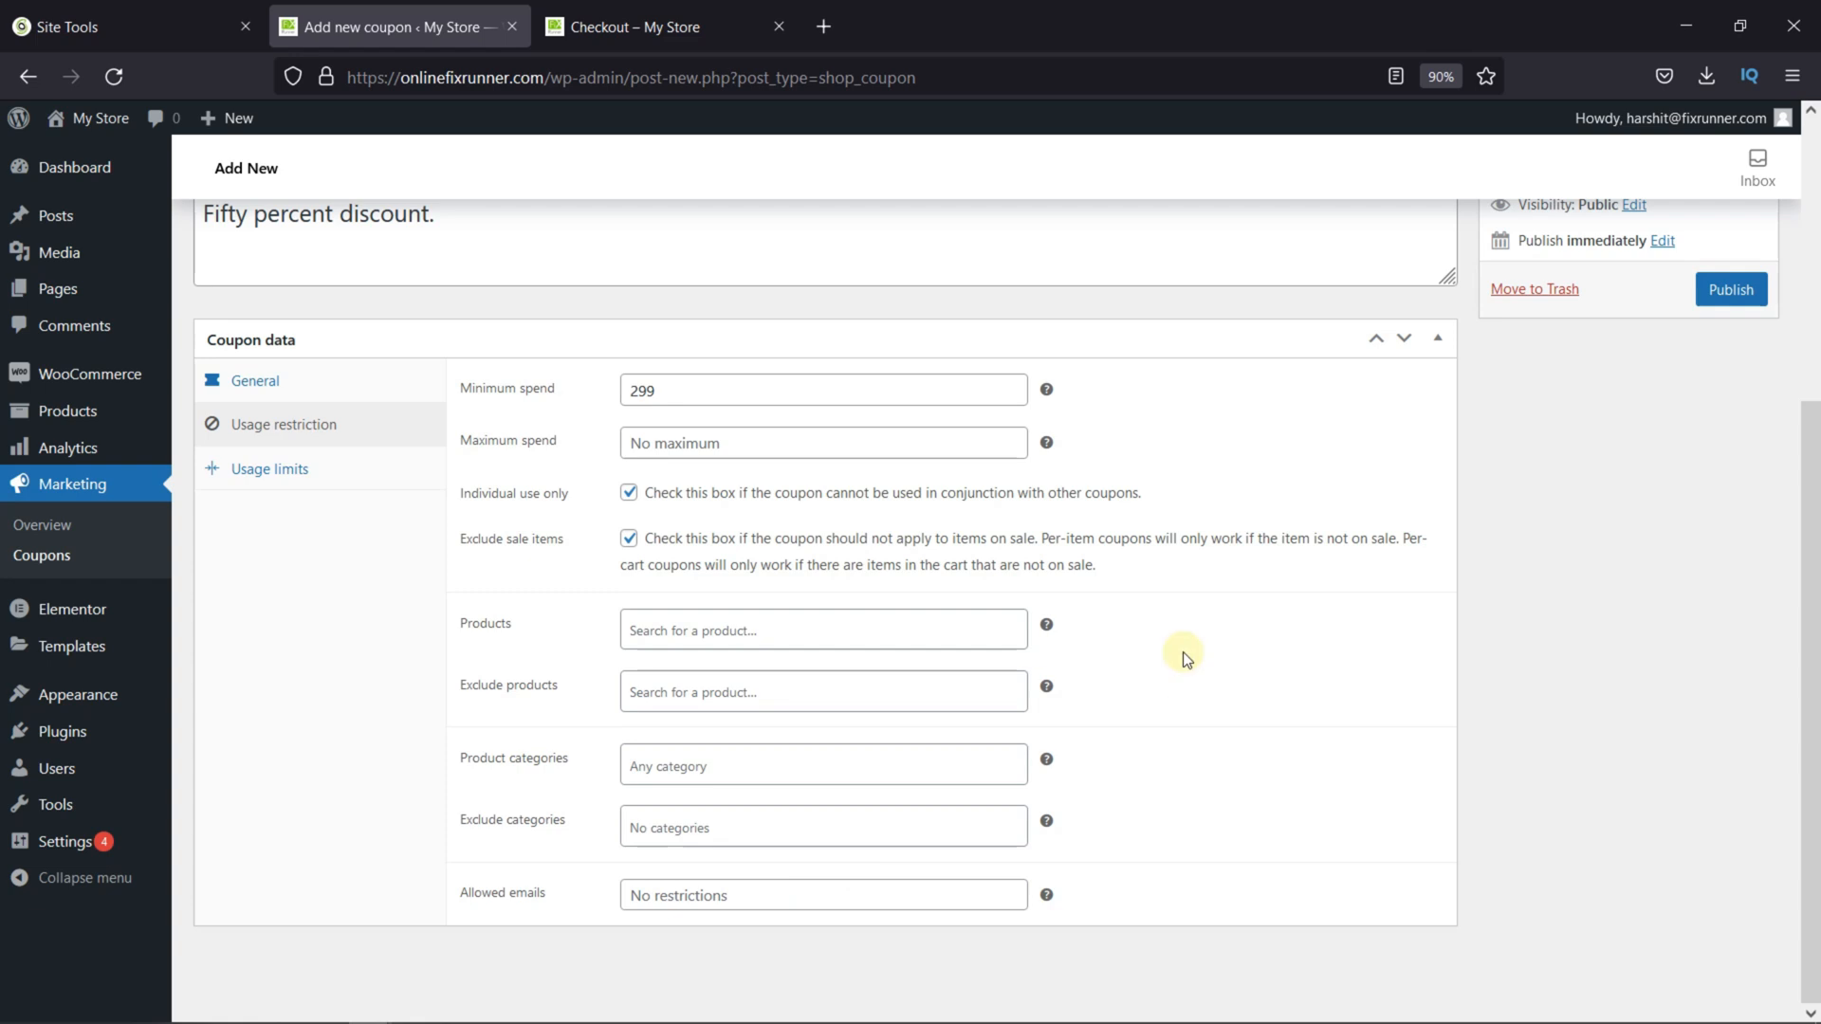
{"action": "left_click", "coordinate": [333, 476]}
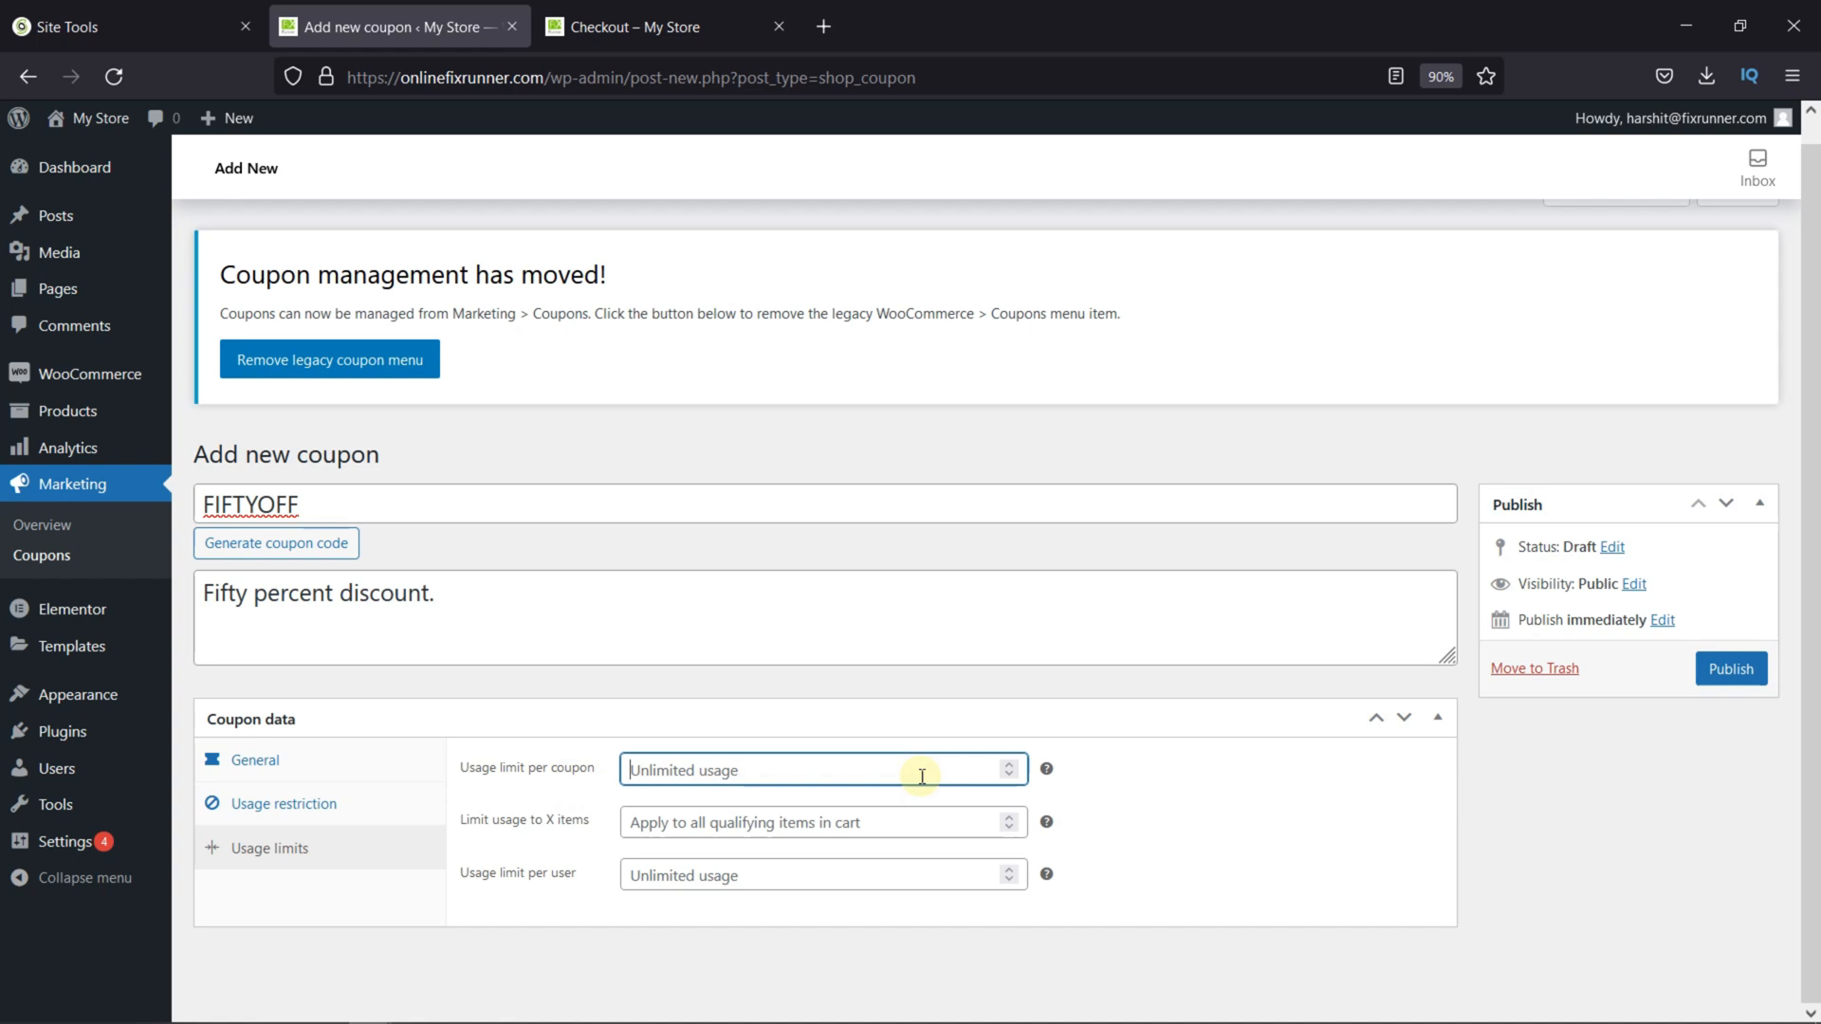
- Limit FIFTYOFF to 10 uses per coupon and 1 per user, then publish it
{"action": "type", "text": "10"}
{"action": "left_click", "coordinate": [1142, 776]}
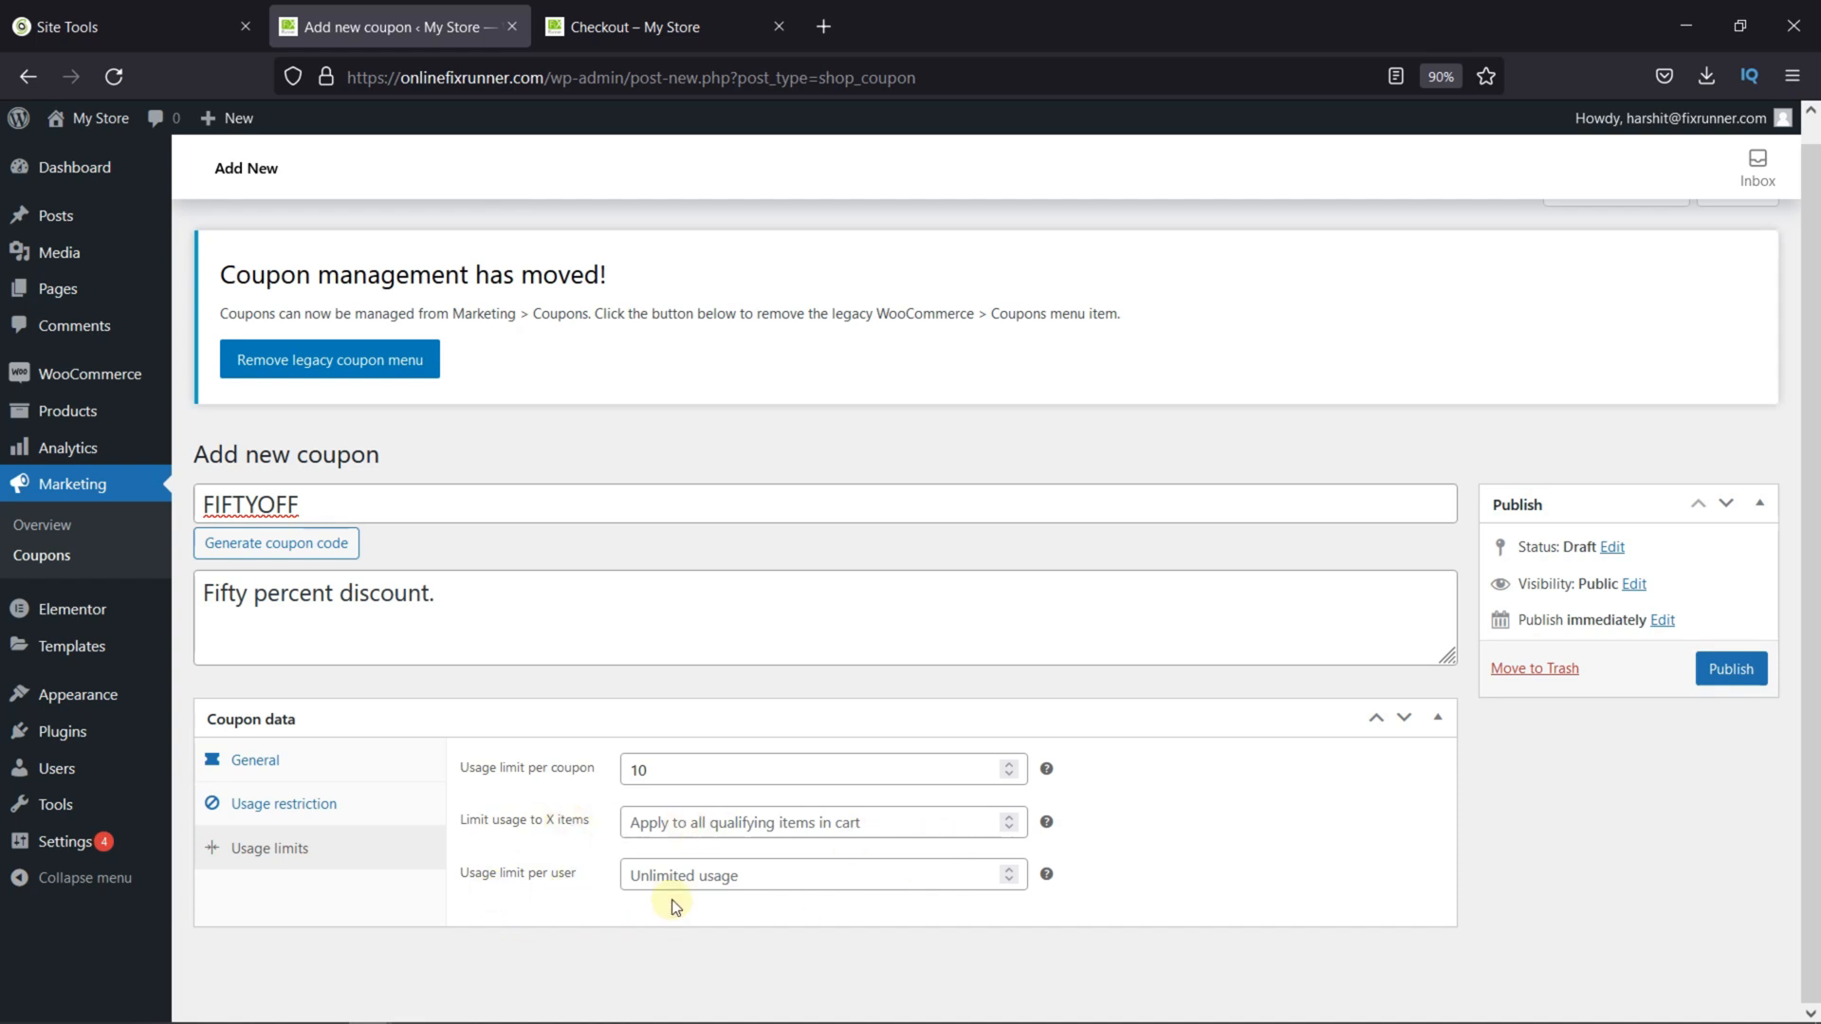
{"action": "left_click", "coordinate": [680, 876]}
{"action": "type", "text": "1"}
{"action": "left_click", "coordinate": [1718, 673]}
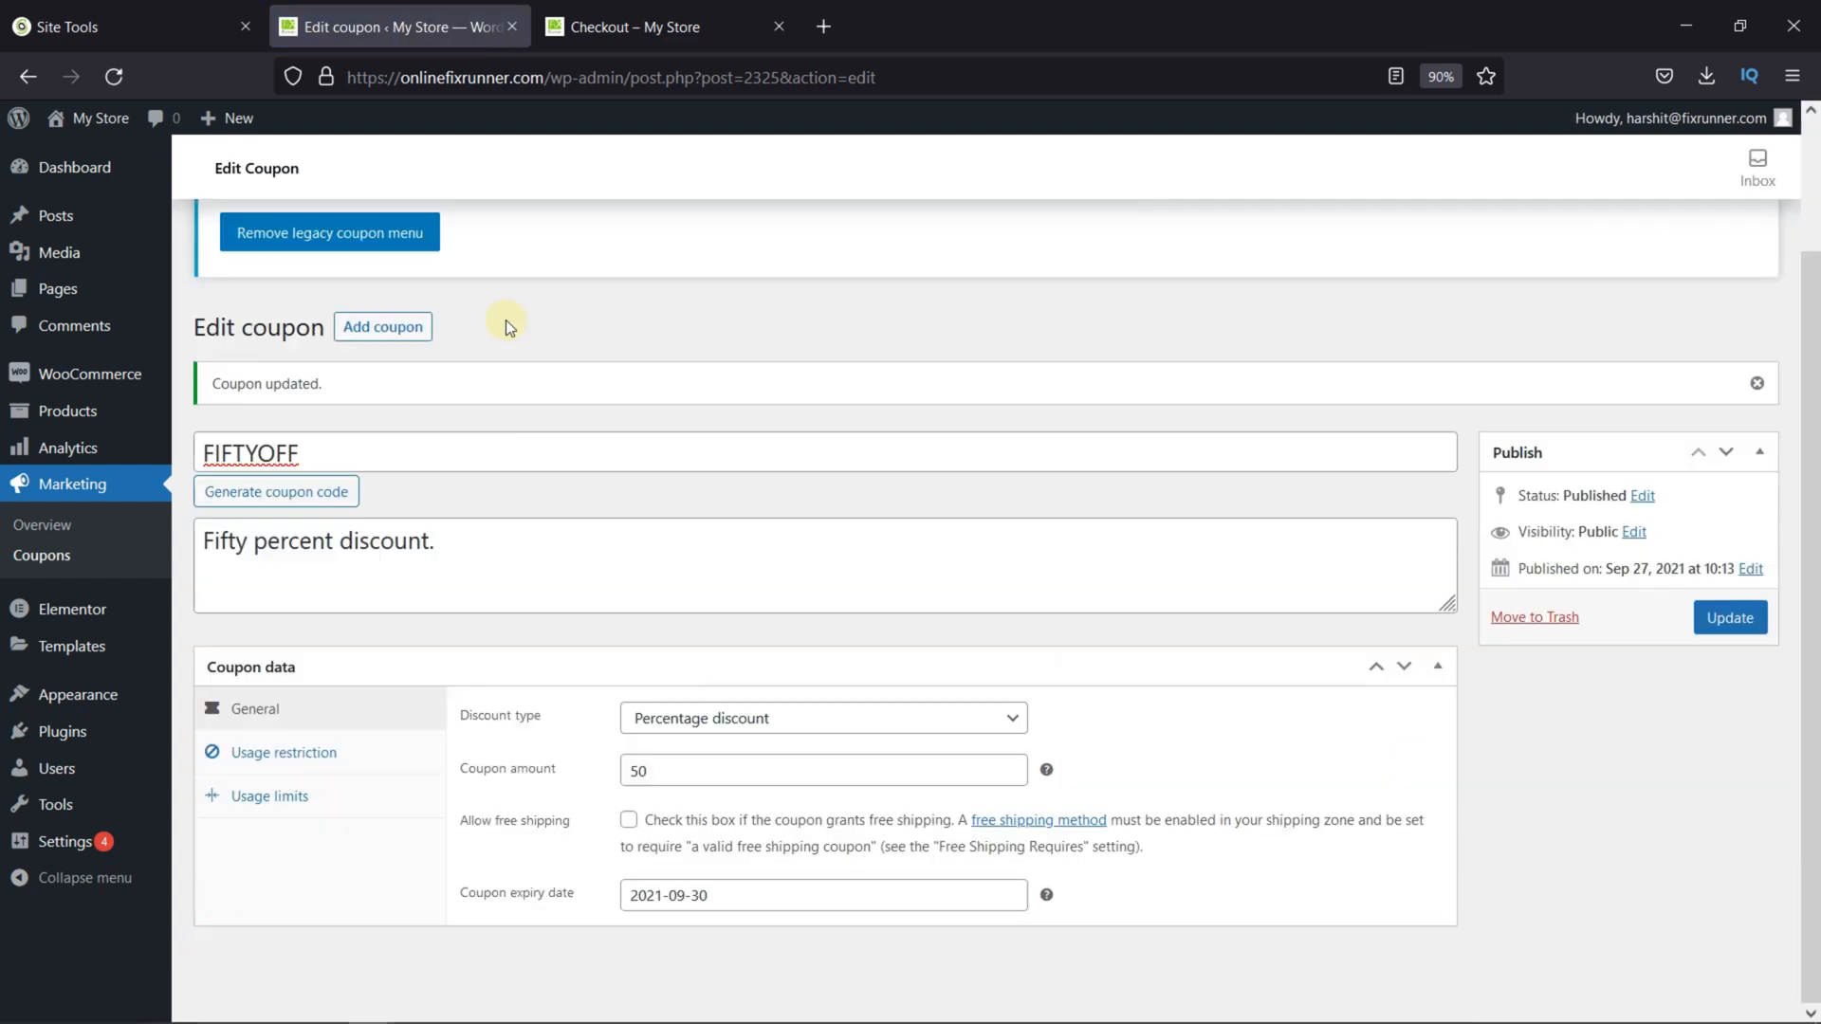
{"action": "left_click", "coordinate": [682, 15]}
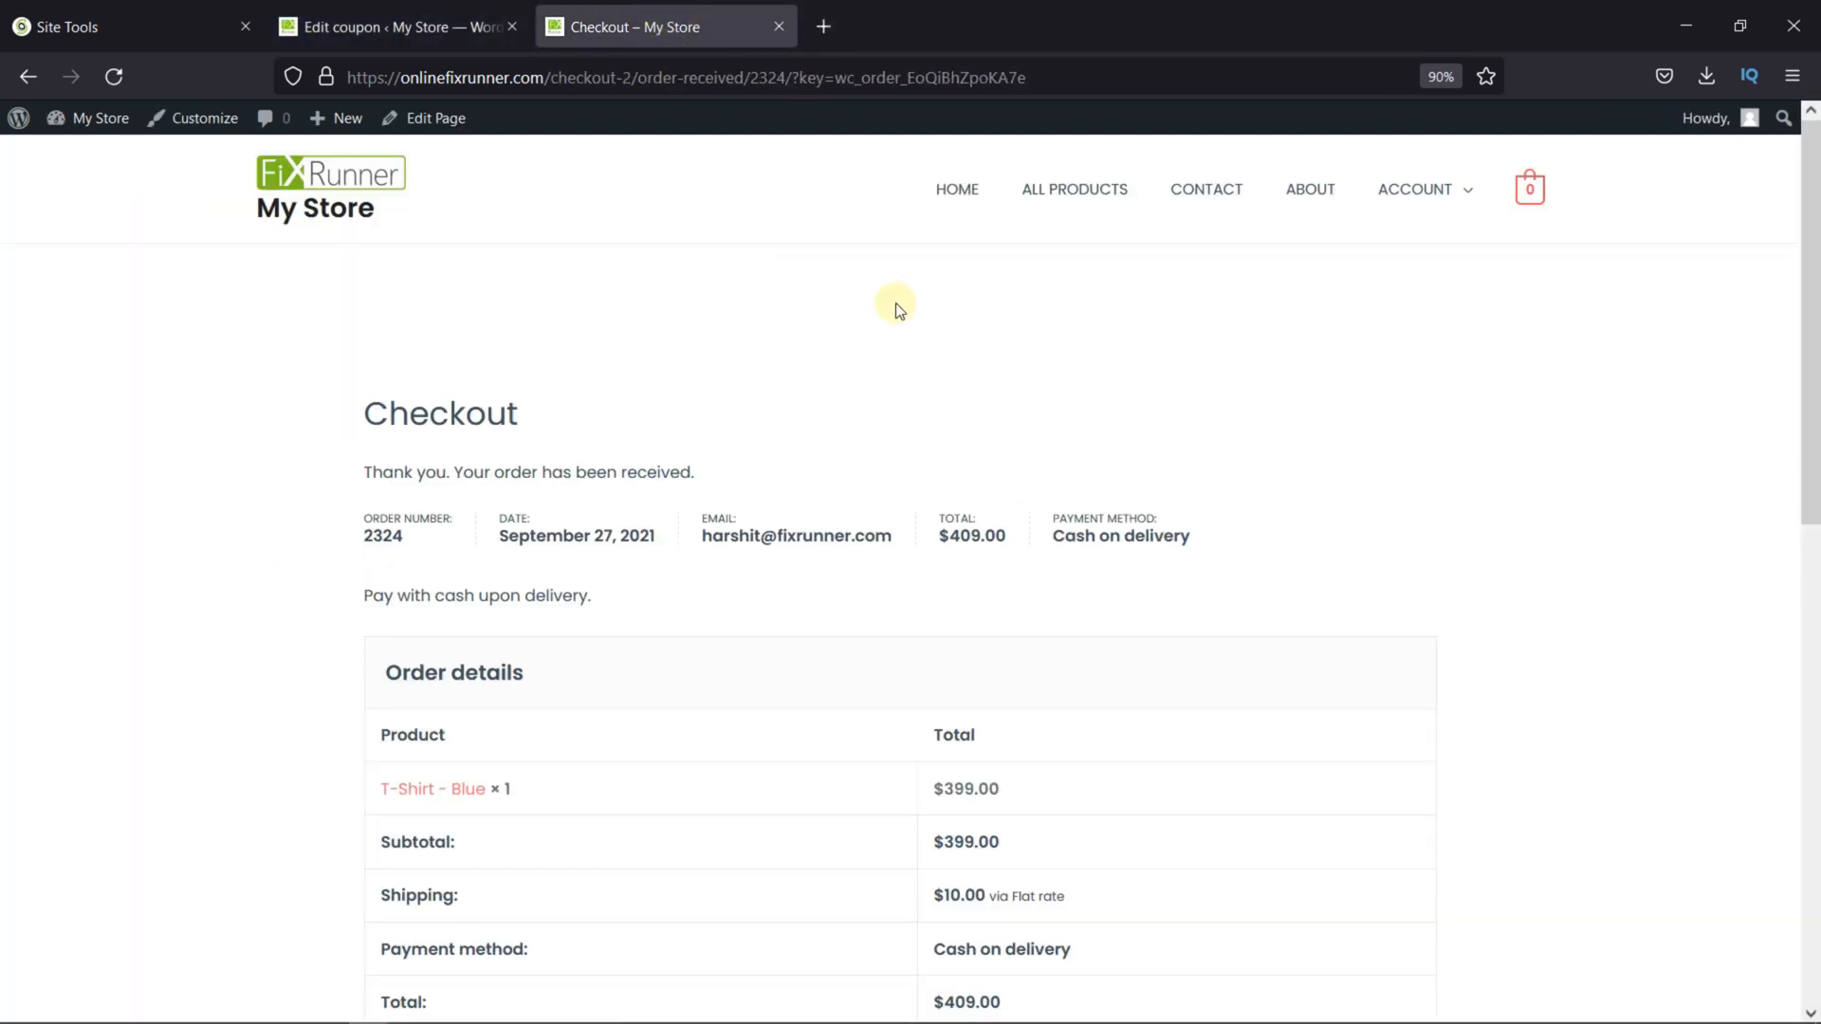
- From All Products, open the Printed Tshirt Coffee Black Color and T-Shirt pages in new tabs
{"action": "left_click", "coordinate": [1054, 199]}
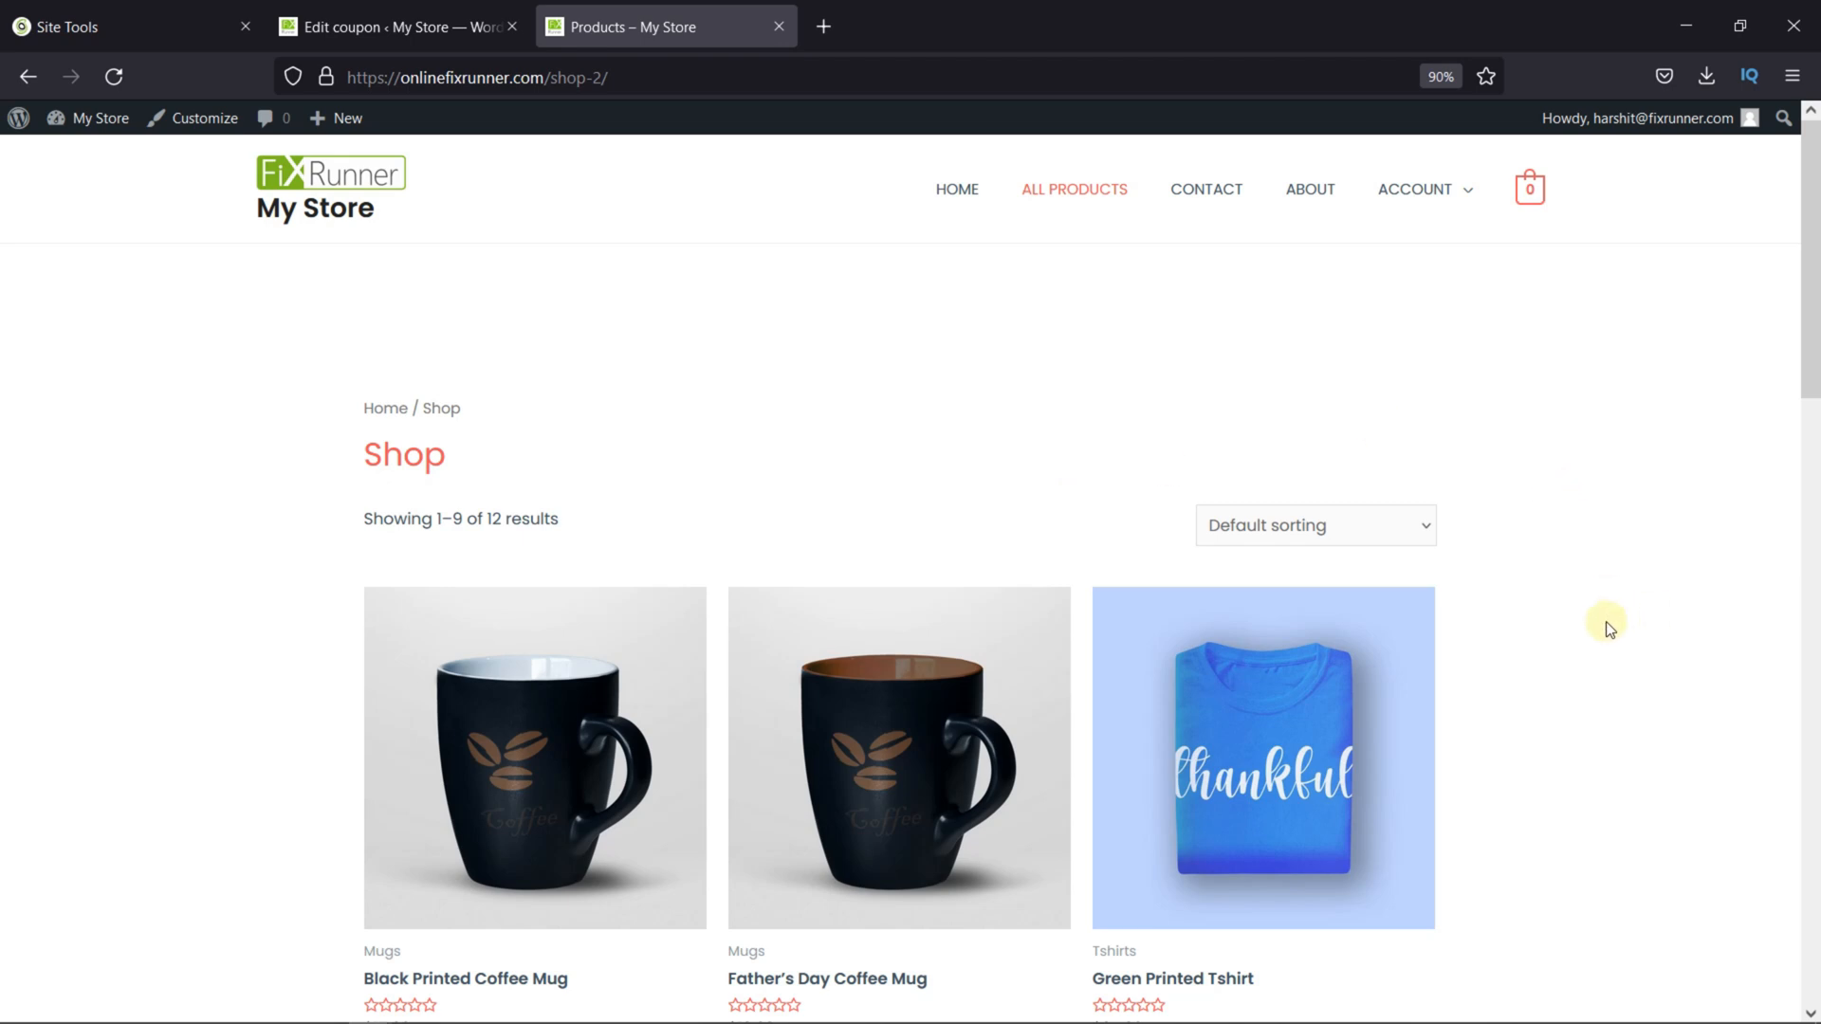
{"action": "scroll", "coordinate": [1608, 625], "scroll_direction": "down", "scroll_amount": 2}
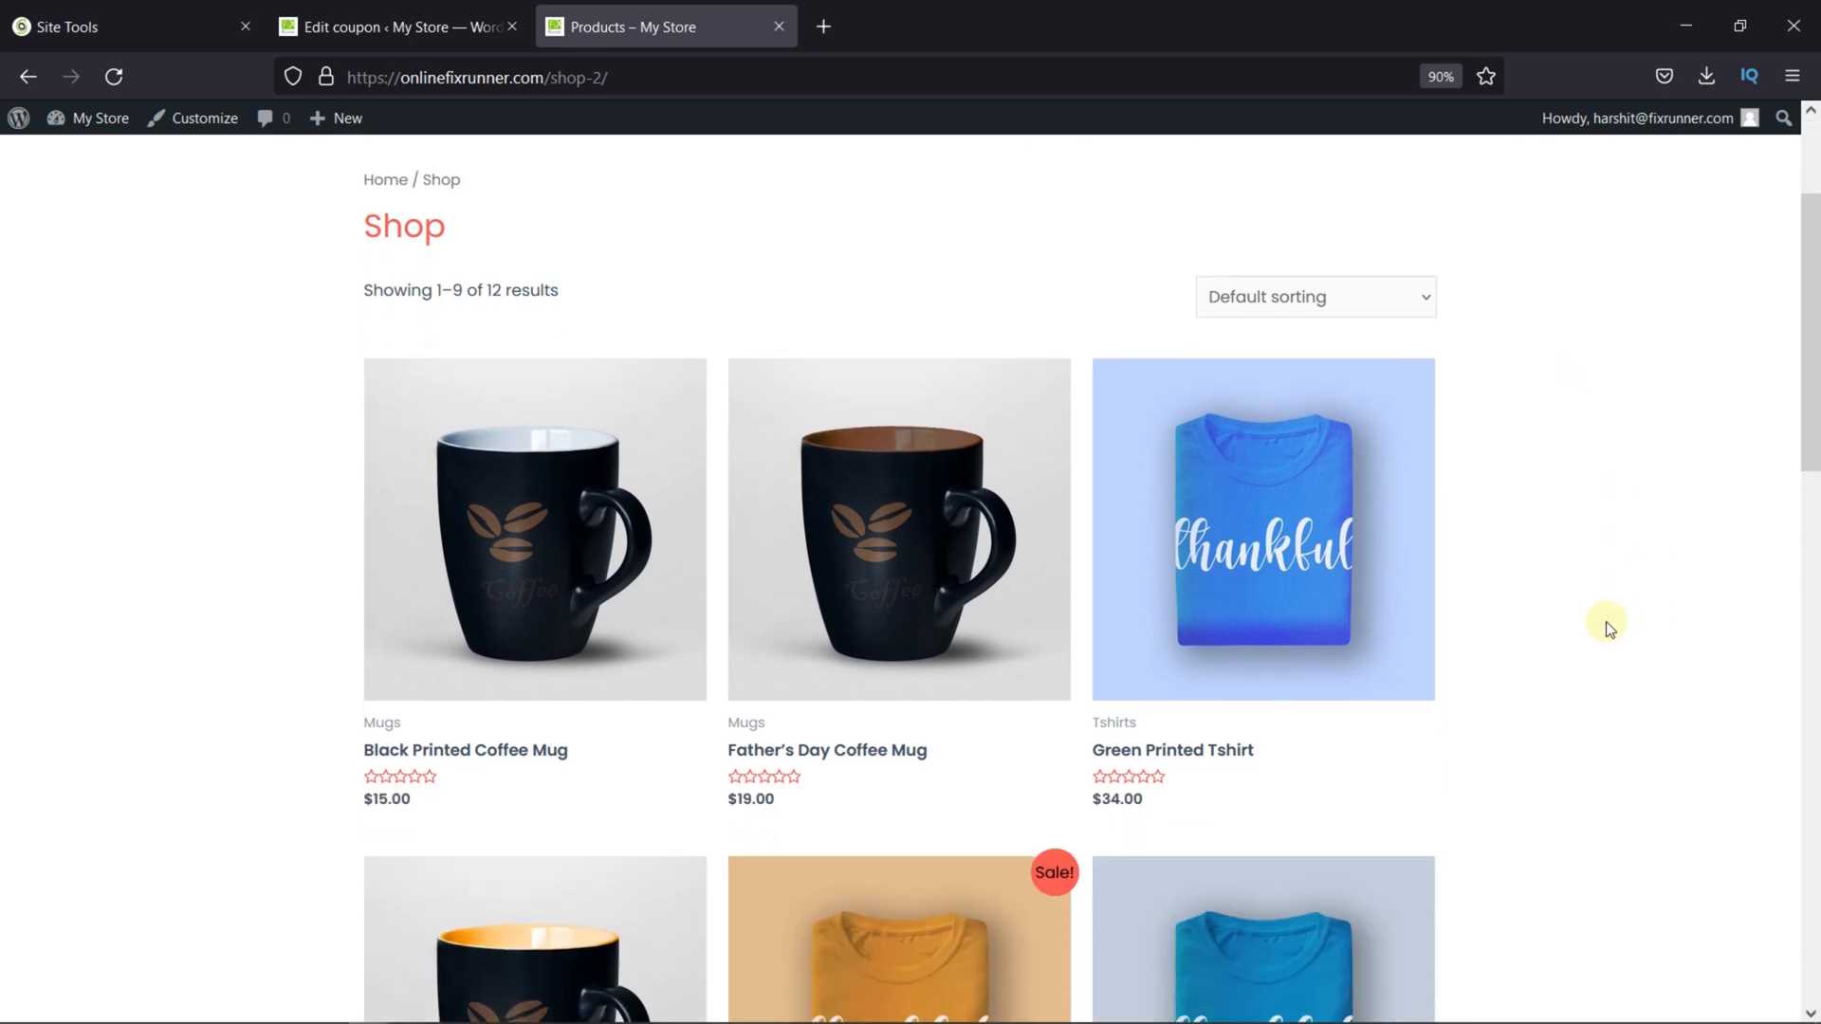
{"action": "scroll", "coordinate": [1607, 623], "scroll_direction": "down", "scroll_amount": 7}
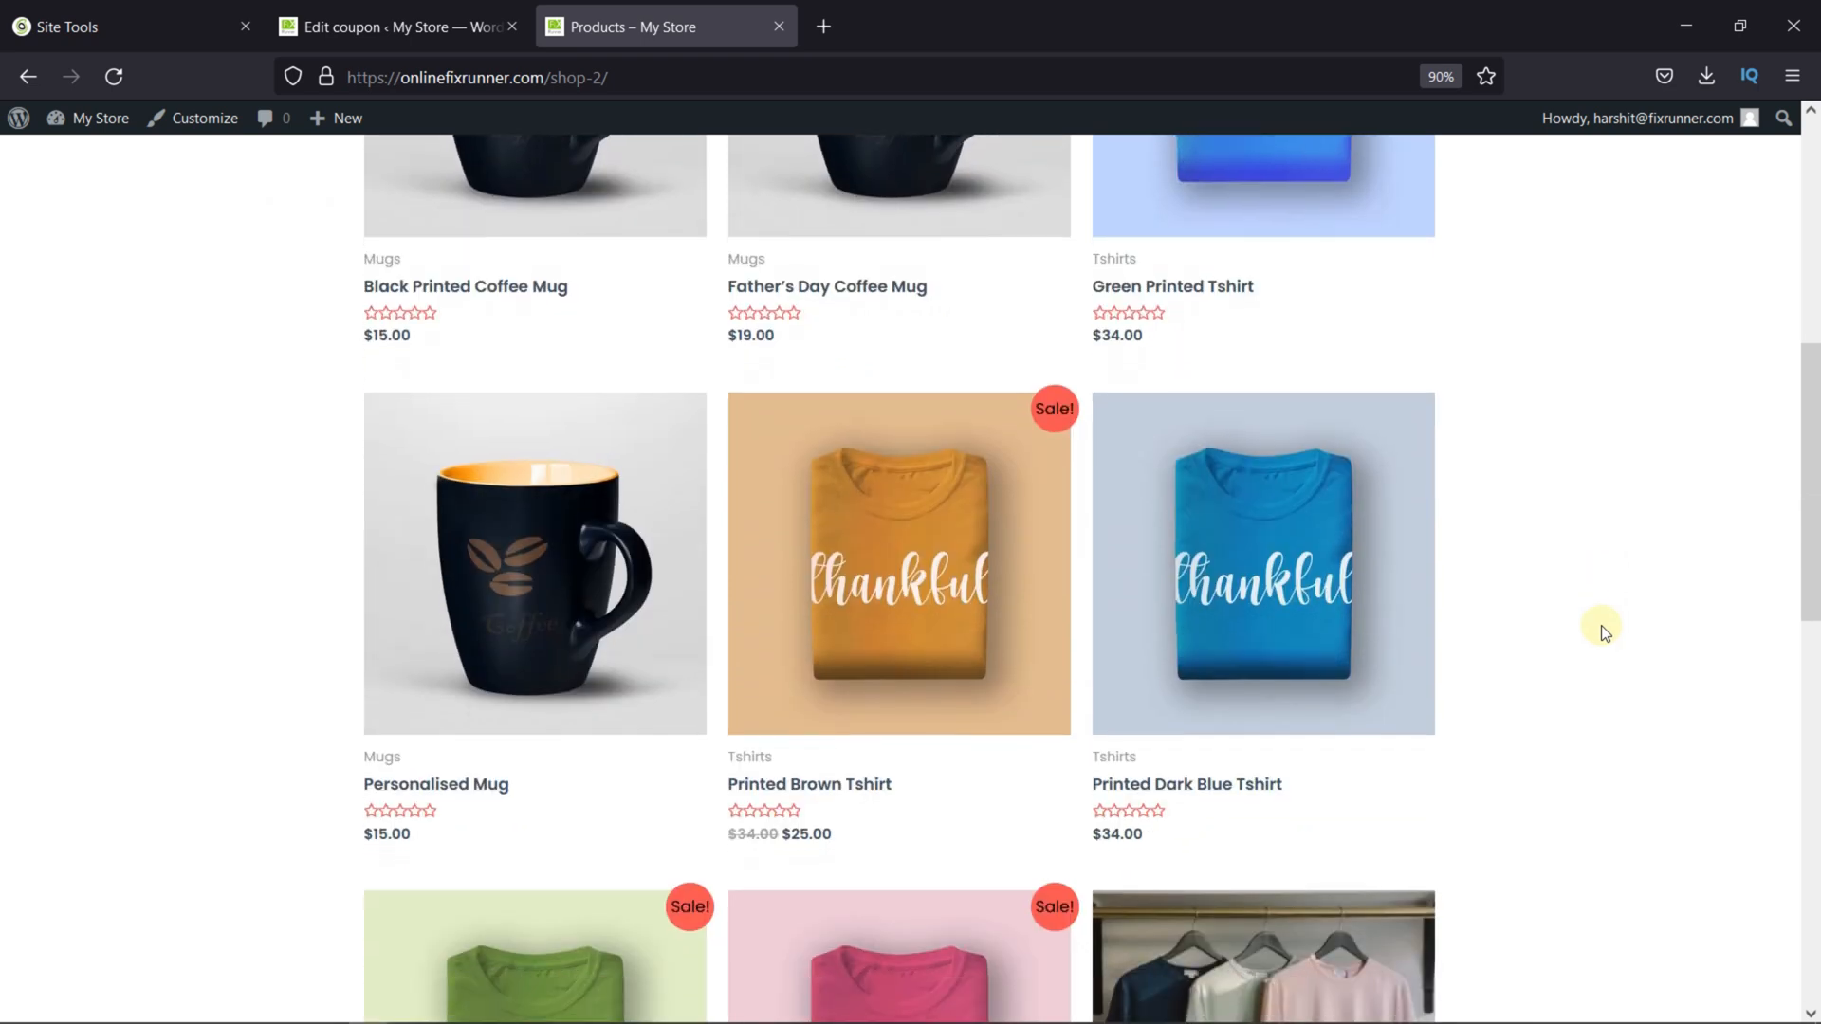
{"action": "scroll", "coordinate": [1599, 632], "scroll_direction": "down", "scroll_amount": 3}
{"action": "scroll", "coordinate": [1562, 628], "scroll_direction": "up", "scroll_amount": 1}
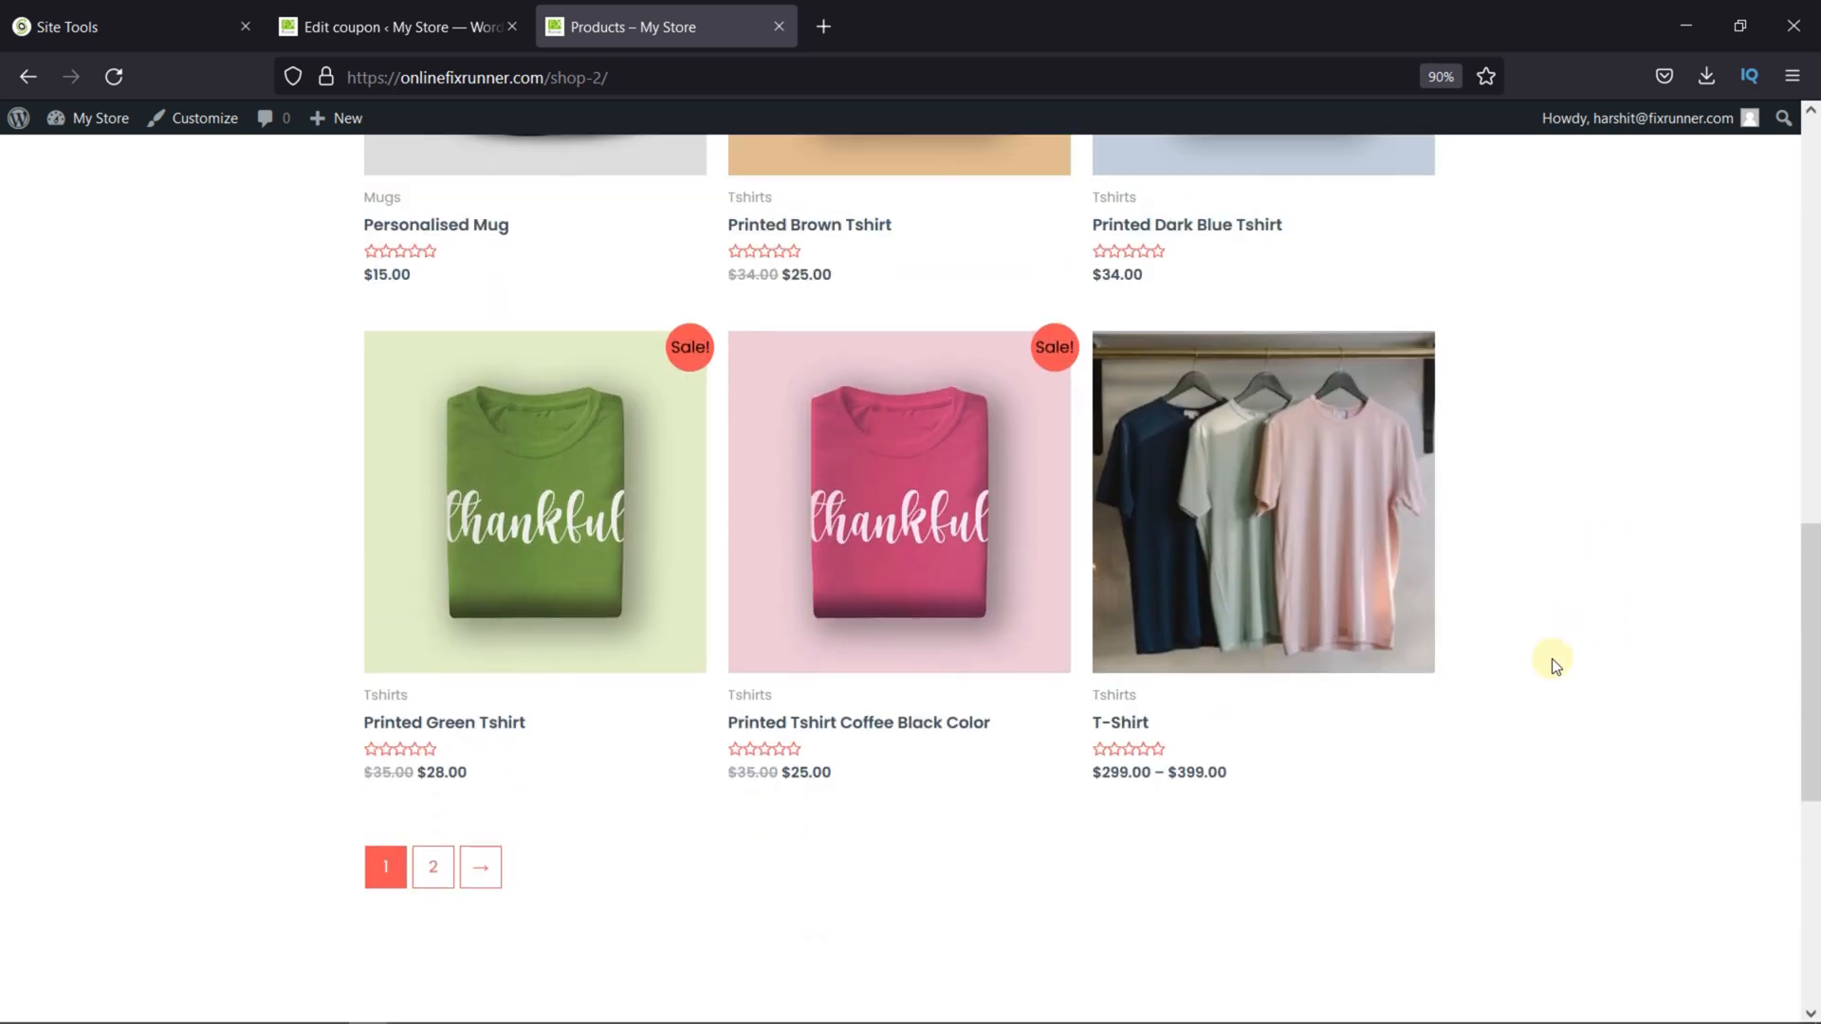
{"action": "middle_click", "coordinate": [860, 731]}
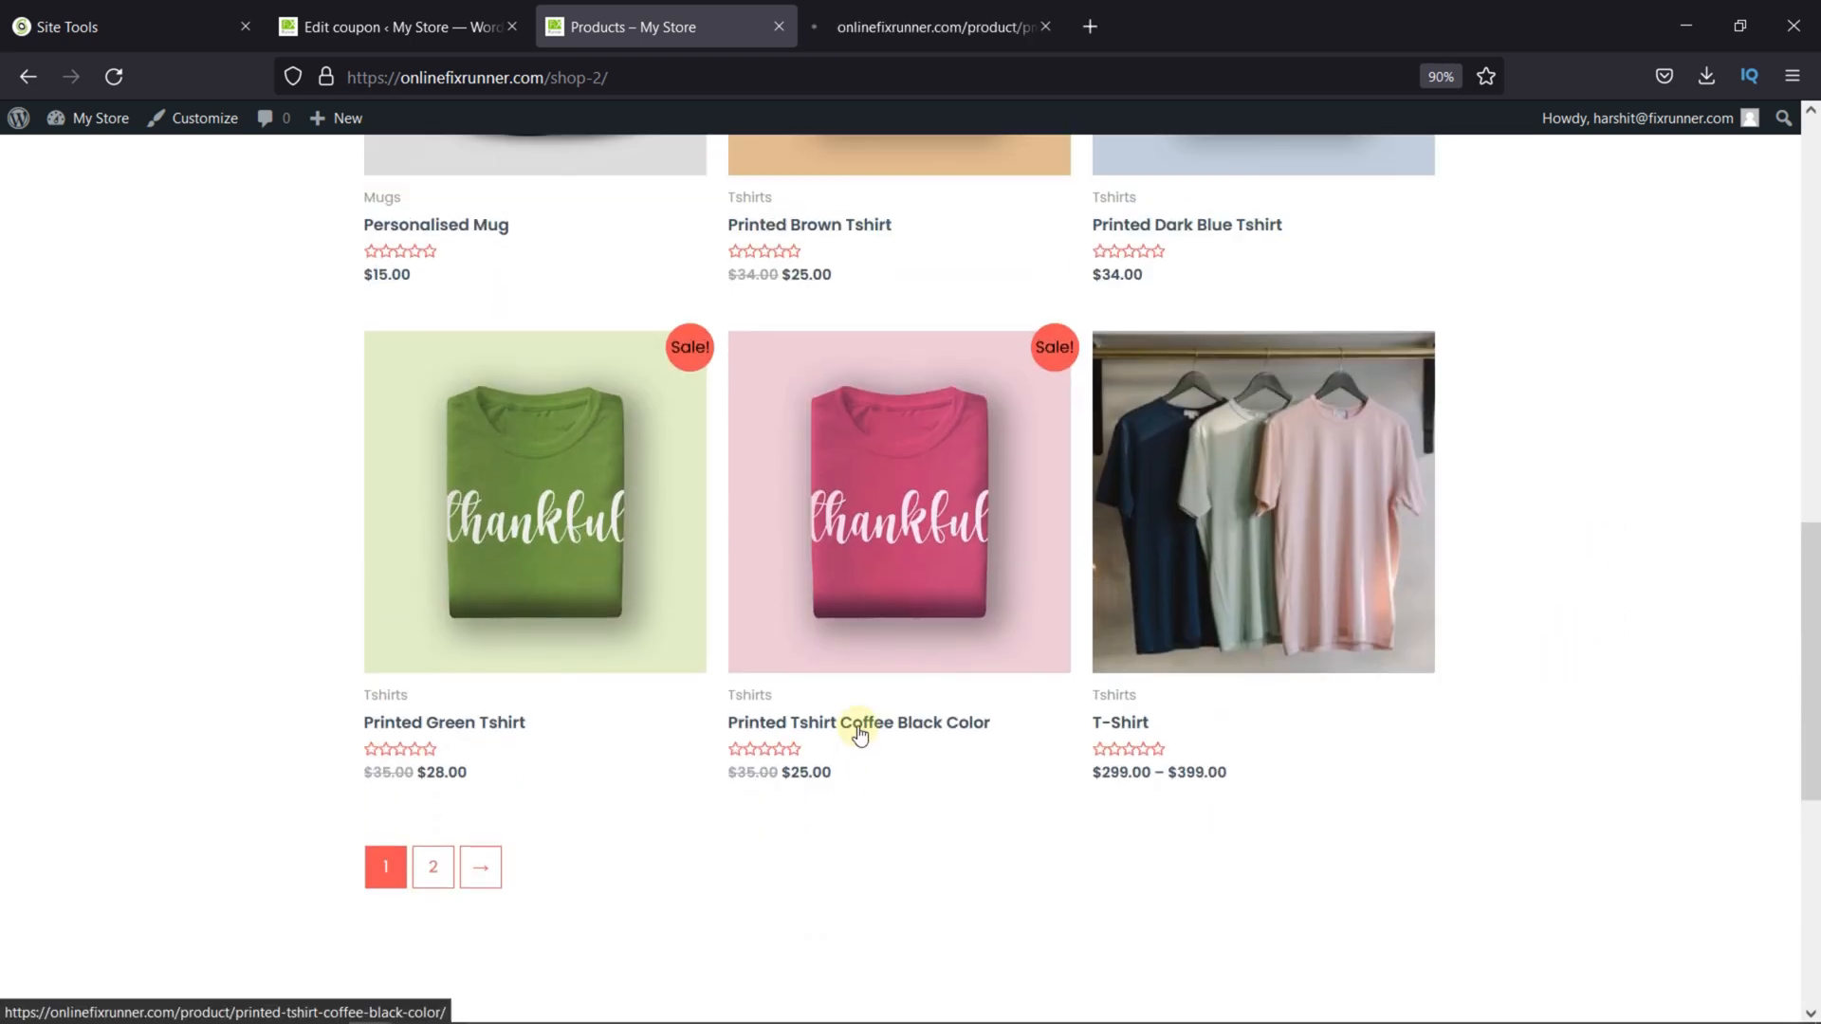
{"action": "middle_click", "coordinate": [1126, 730]}
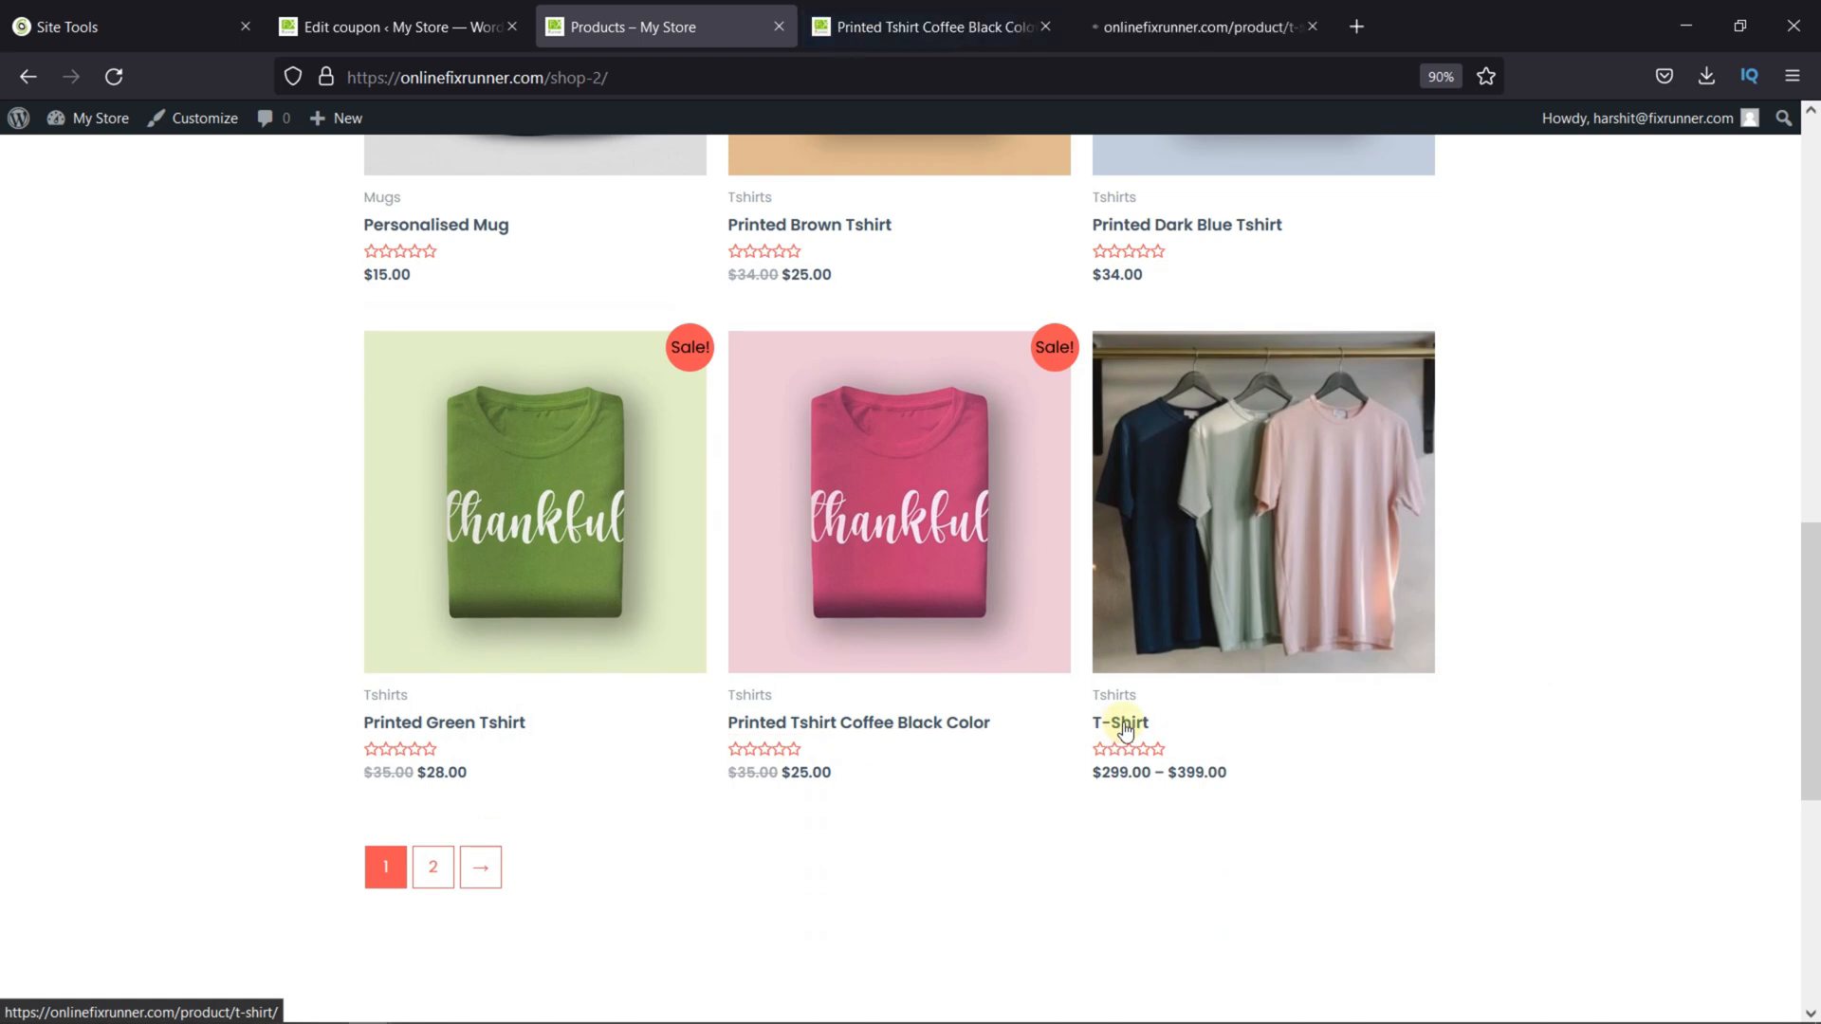
{"action": "left_click", "coordinate": [956, 31]}
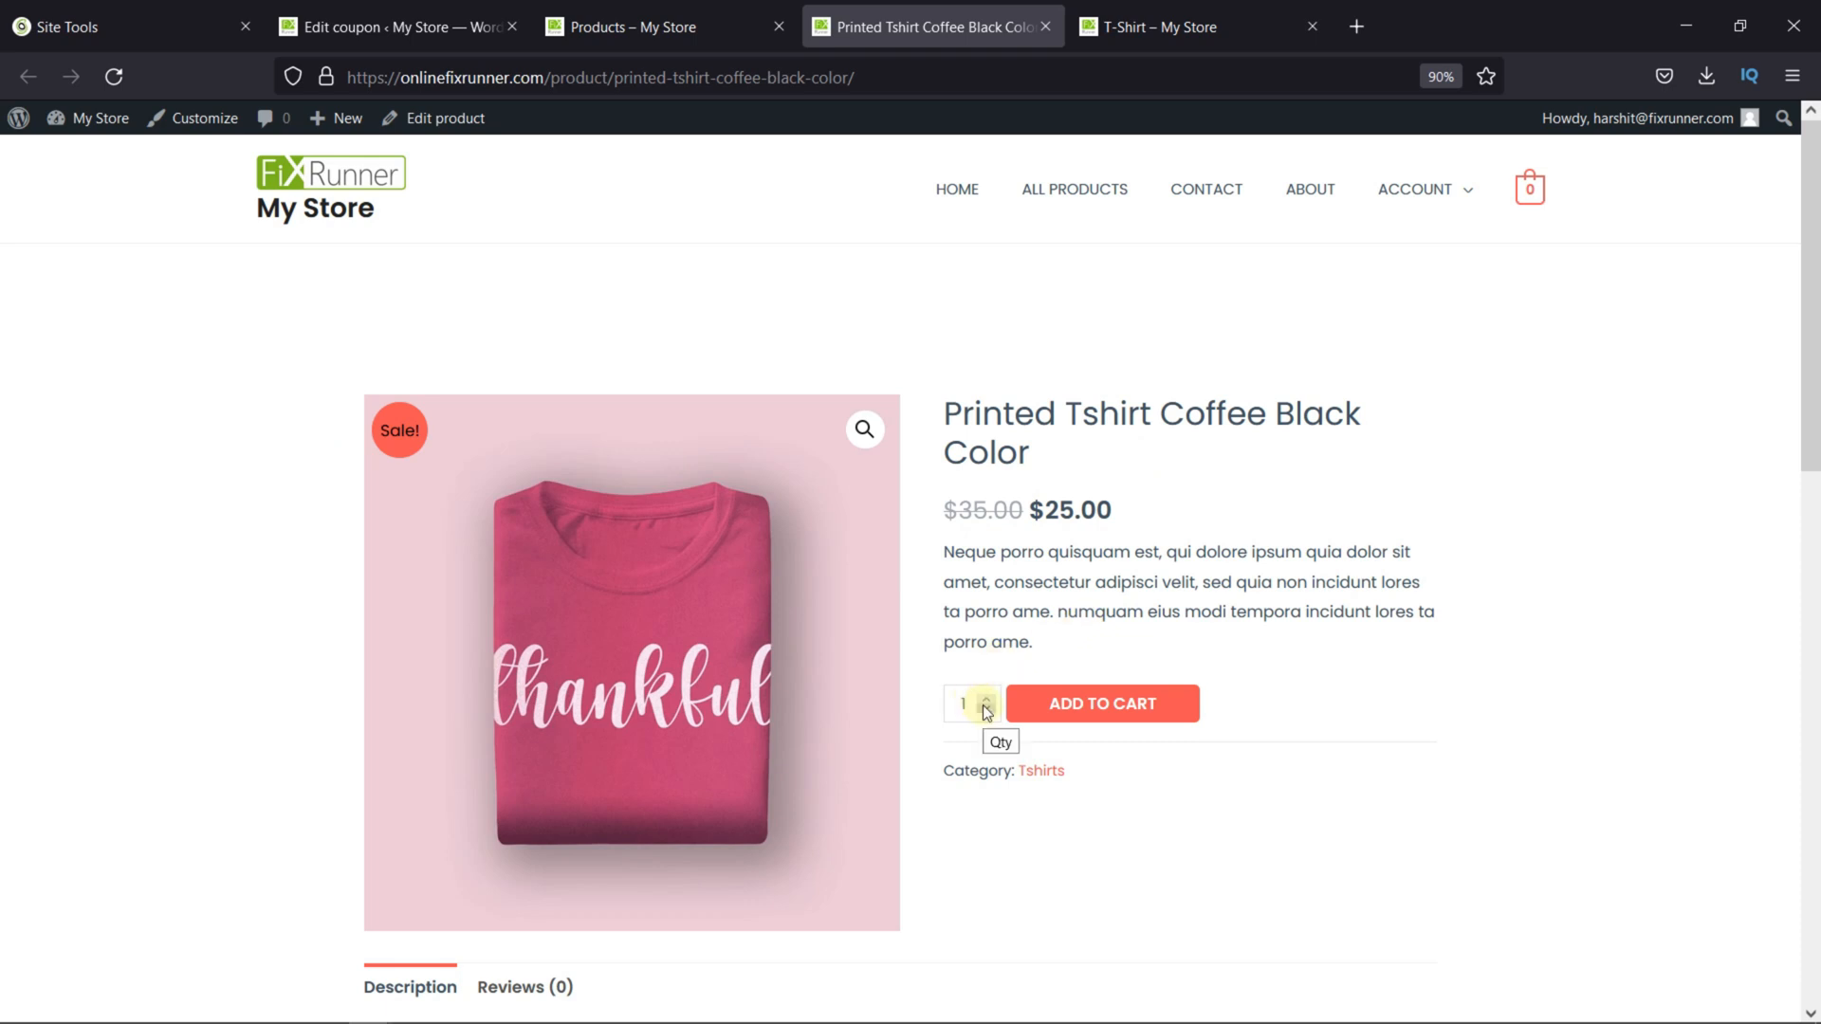
- Add 15 Printed Tshirt Coffee Black Color shirts to the cart and try coupon FIFTYOFF
{"action": "left_click_drag", "start_coordinate": [972, 703], "coordinate": [906, 706]}
{"action": "type", "text": "15"}
{"action": "left_click", "coordinate": [1089, 721]}
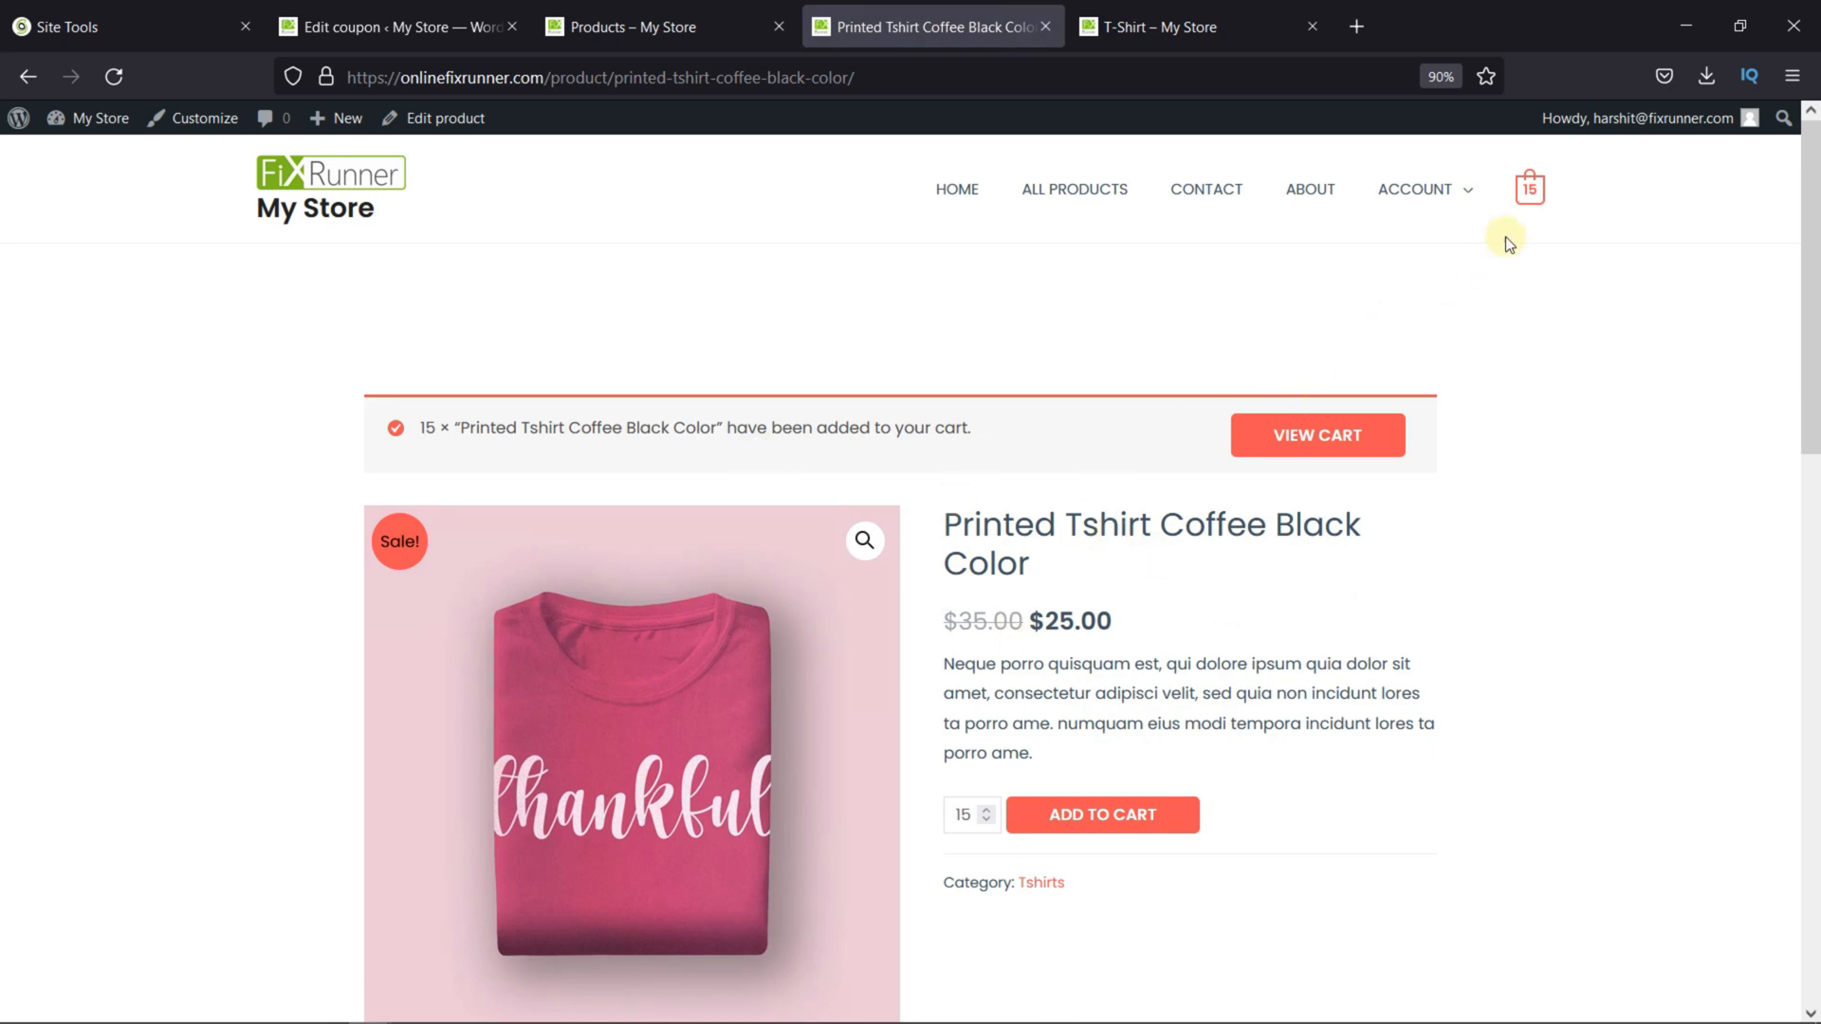
{"action": "mouse_move", "coordinate": [1538, 174]}
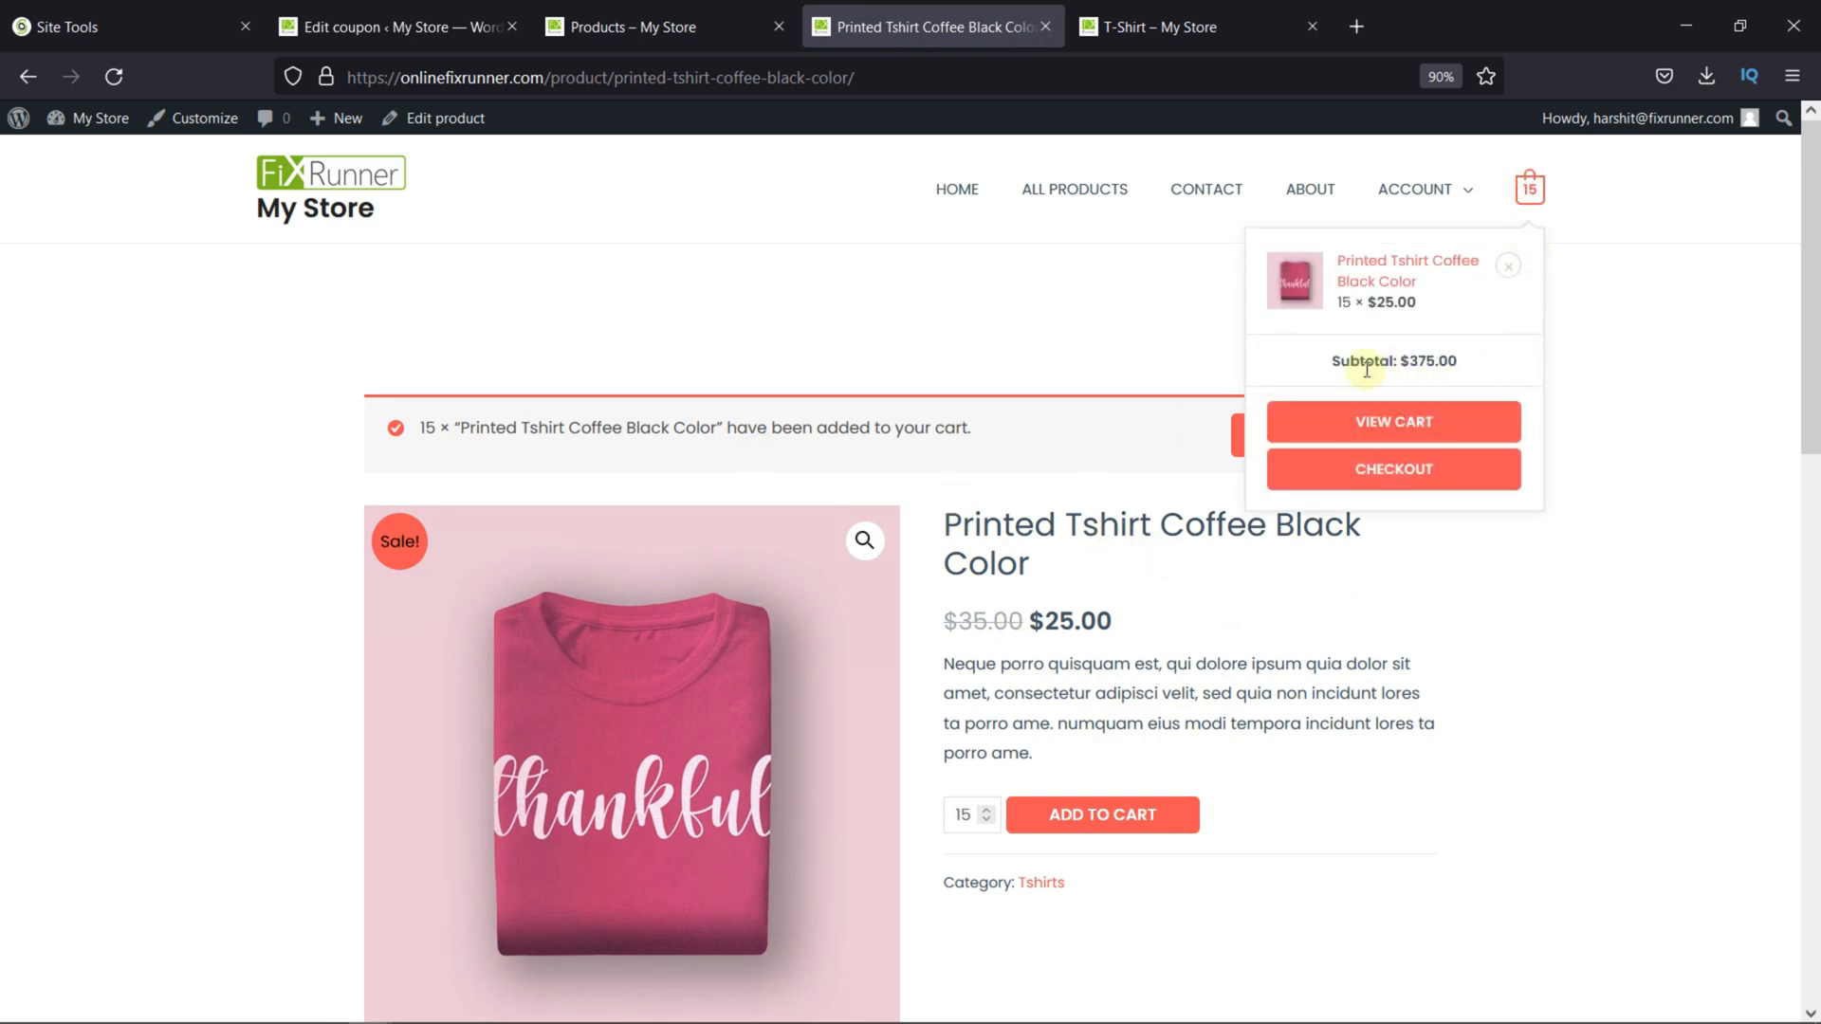
{"action": "left_click", "coordinate": [1432, 422]}
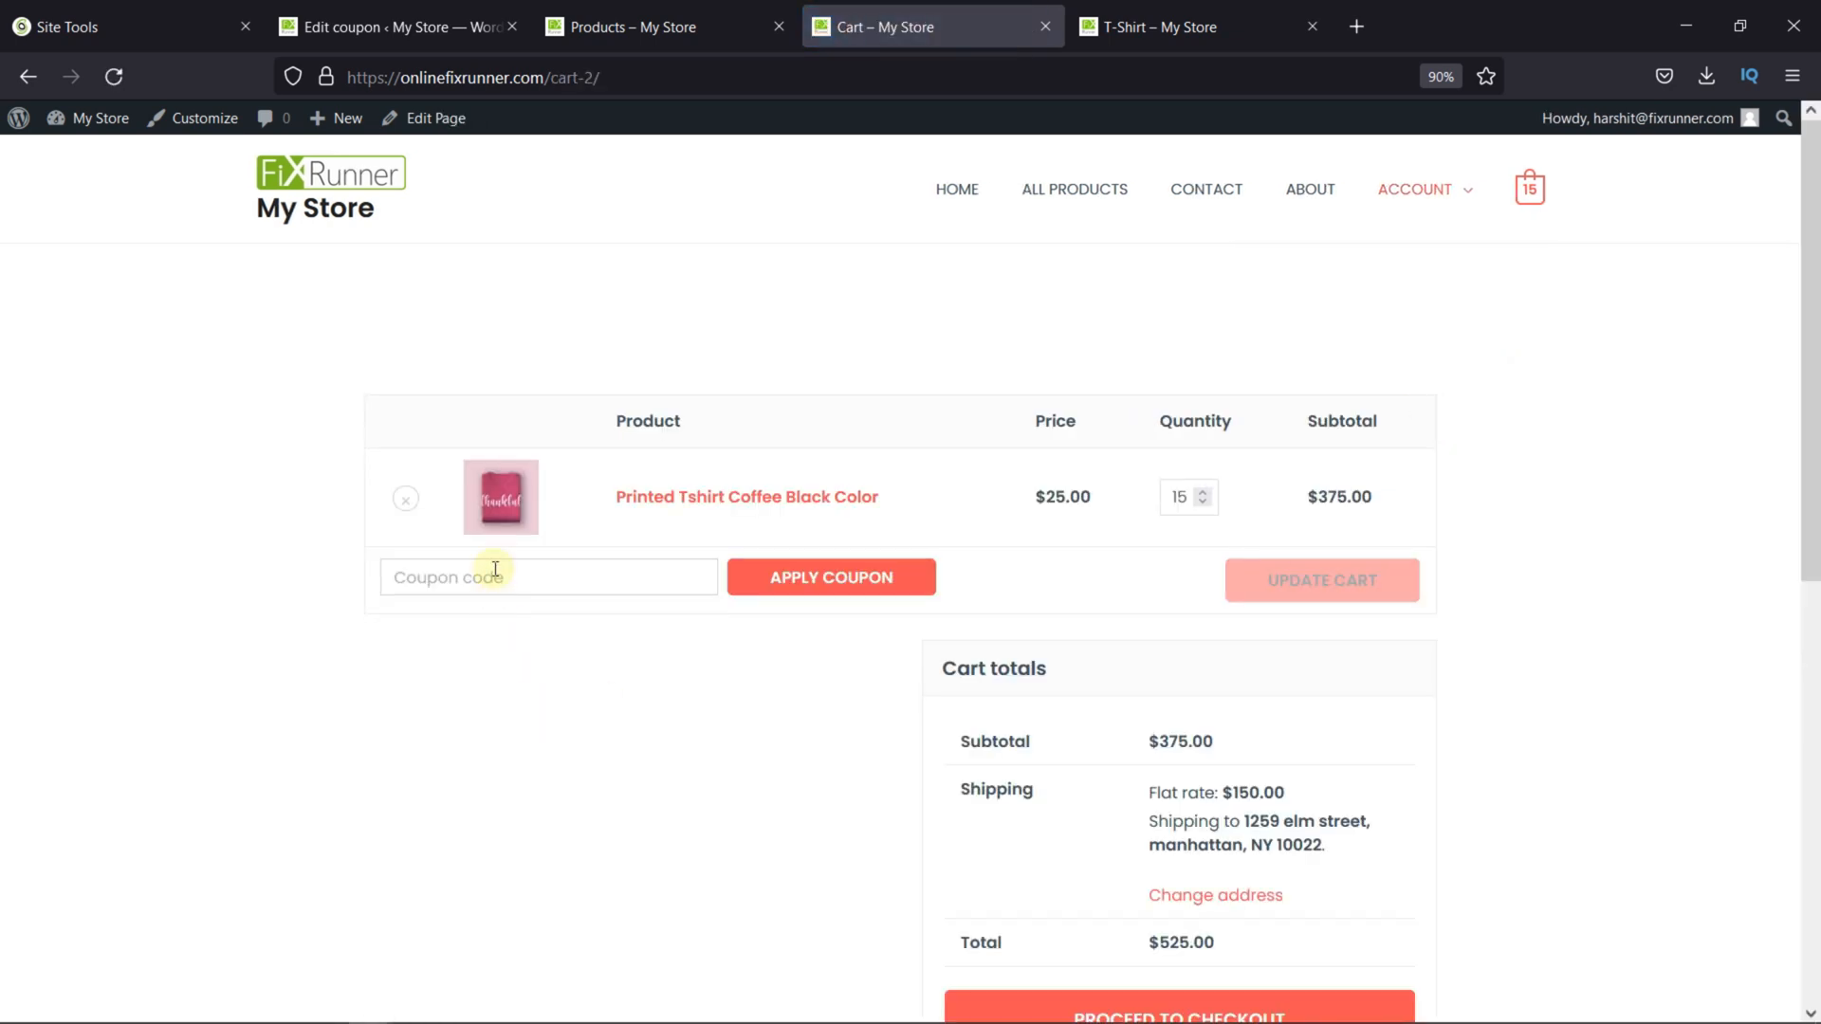
{"action": "type", "text": "FIFTYOFF"}
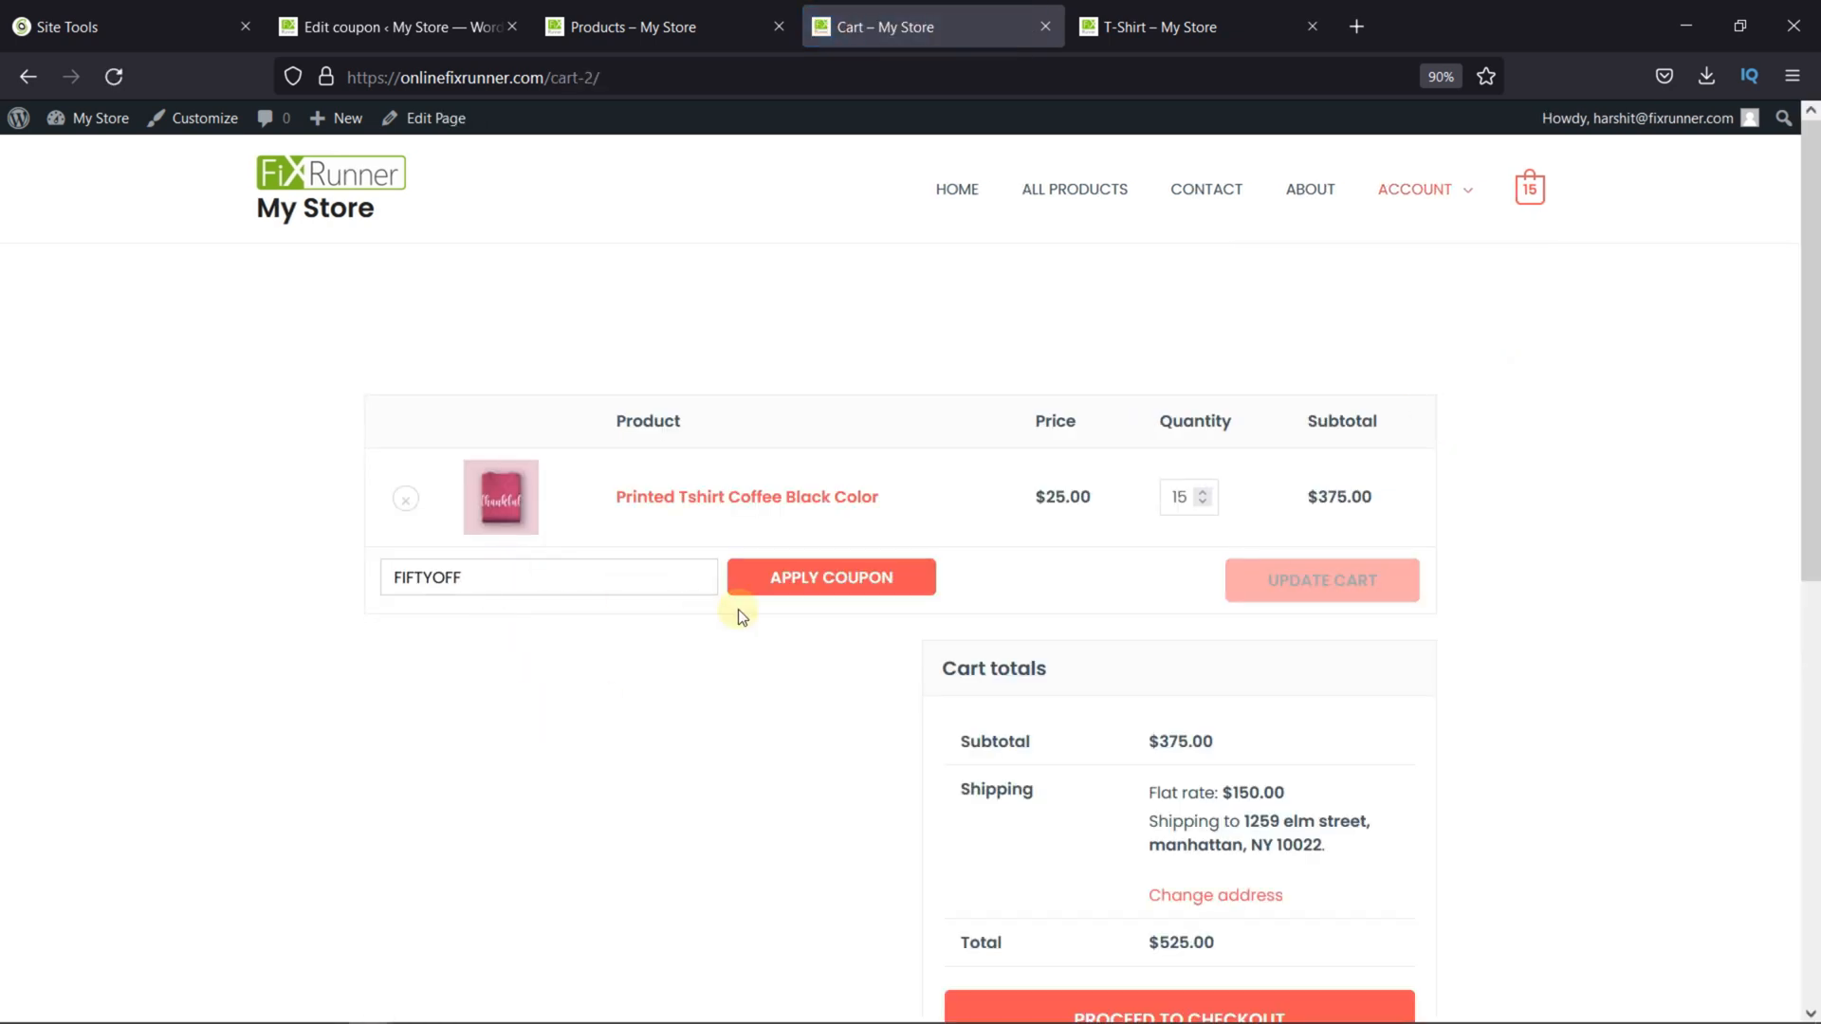
{"action": "left_click", "coordinate": [834, 584]}
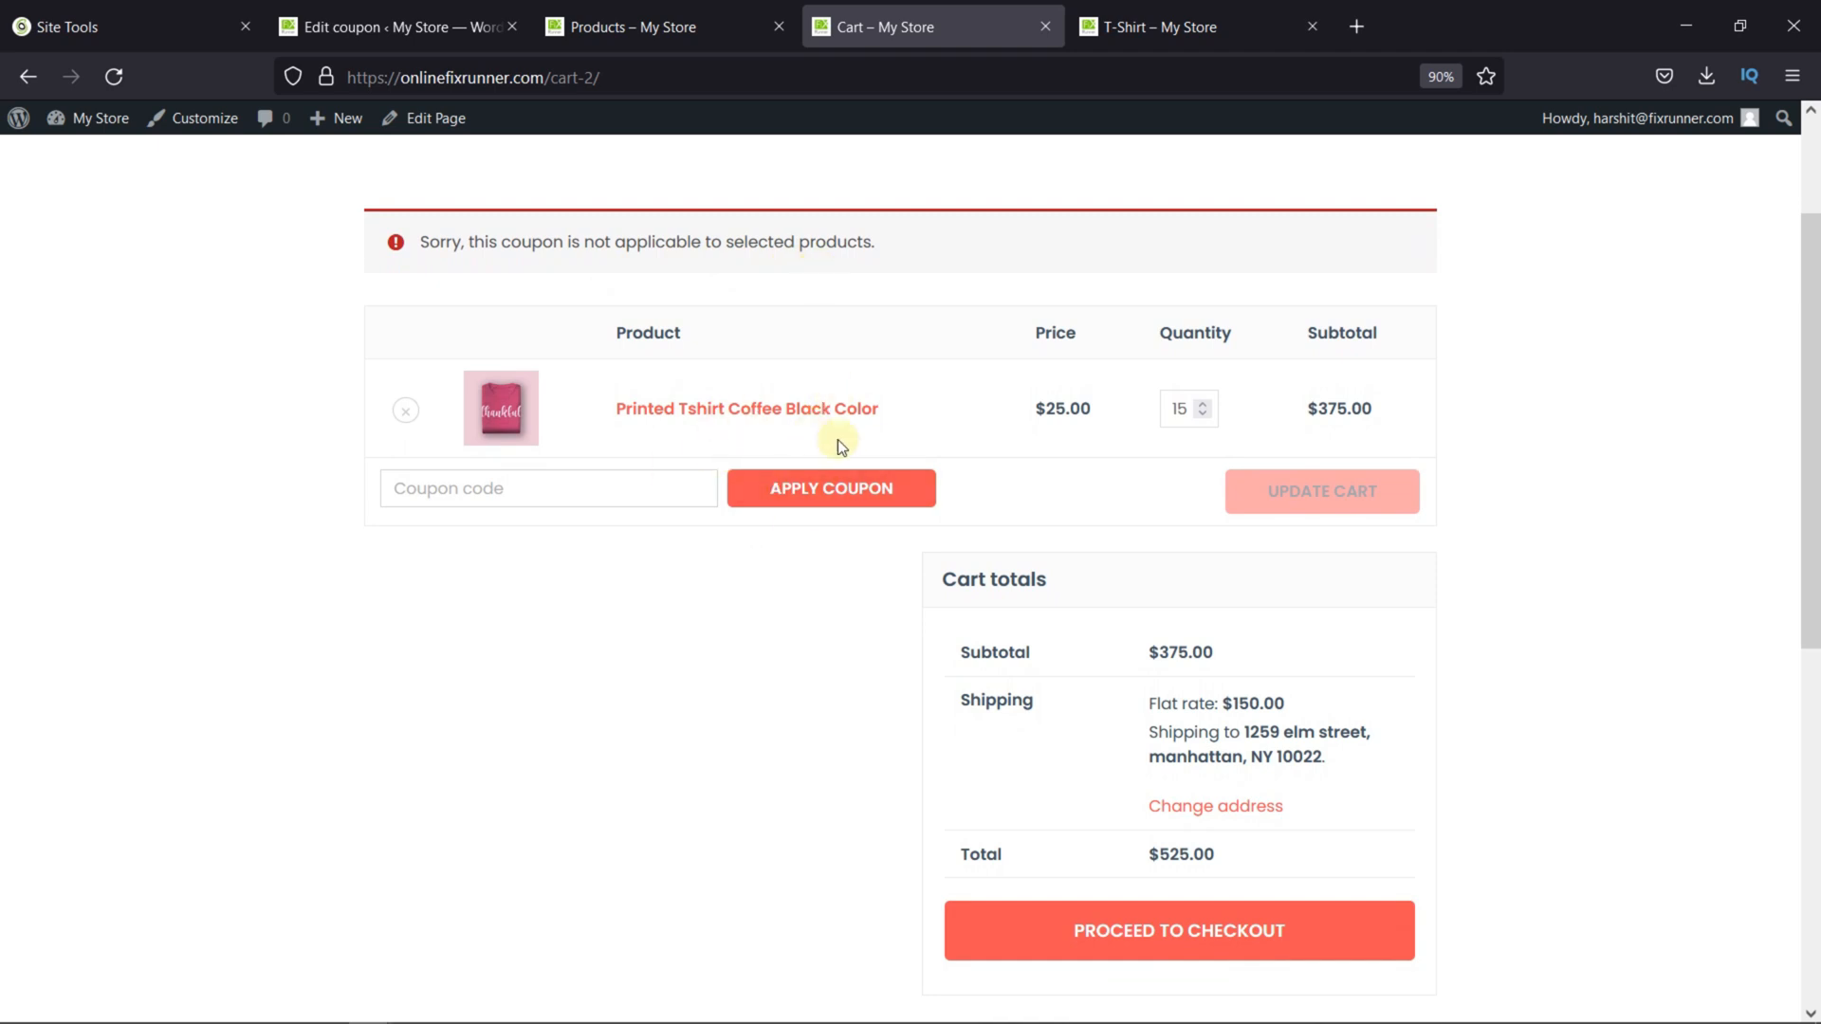
- Set the shirts' cart quantity to 0, update the cart, and close the tab
{"action": "left_click_drag", "start_coordinate": [1191, 409], "coordinate": [1117, 412]}
{"action": "type", "text": "0"}
{"action": "left_click", "coordinate": [1284, 493]}
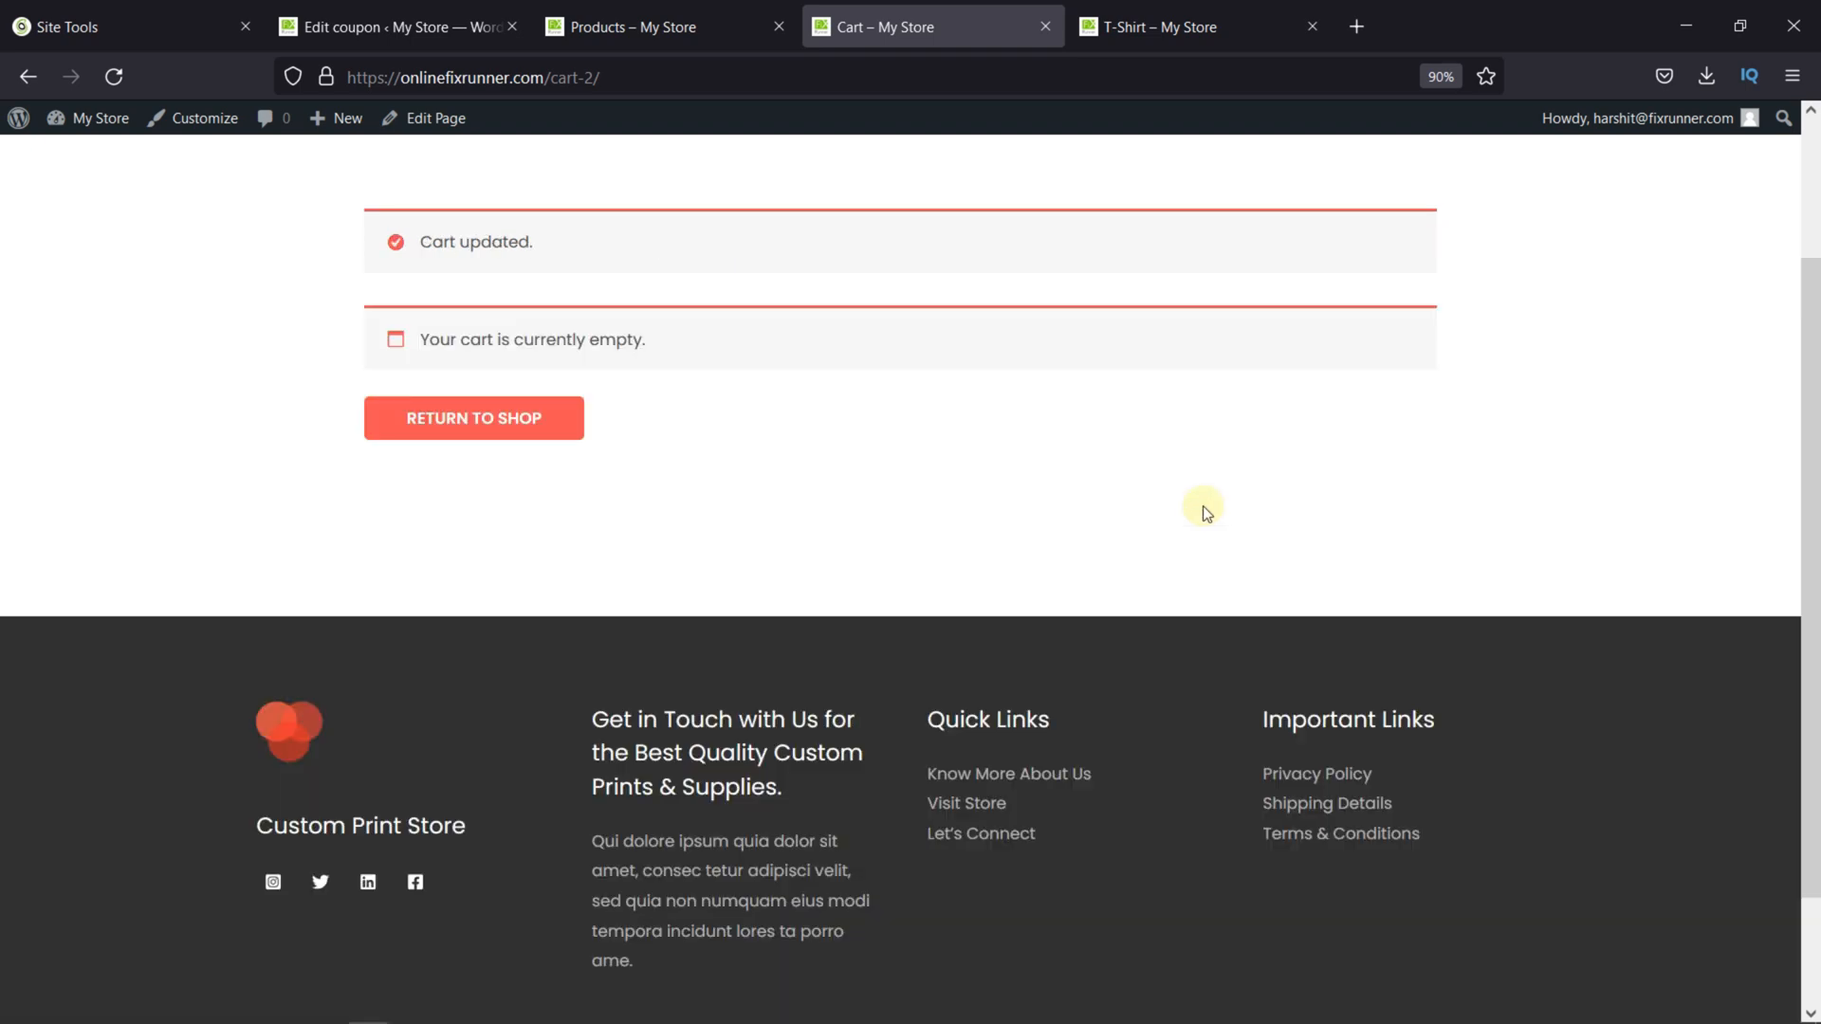
{"action": "left_click", "coordinate": [1044, 27]}
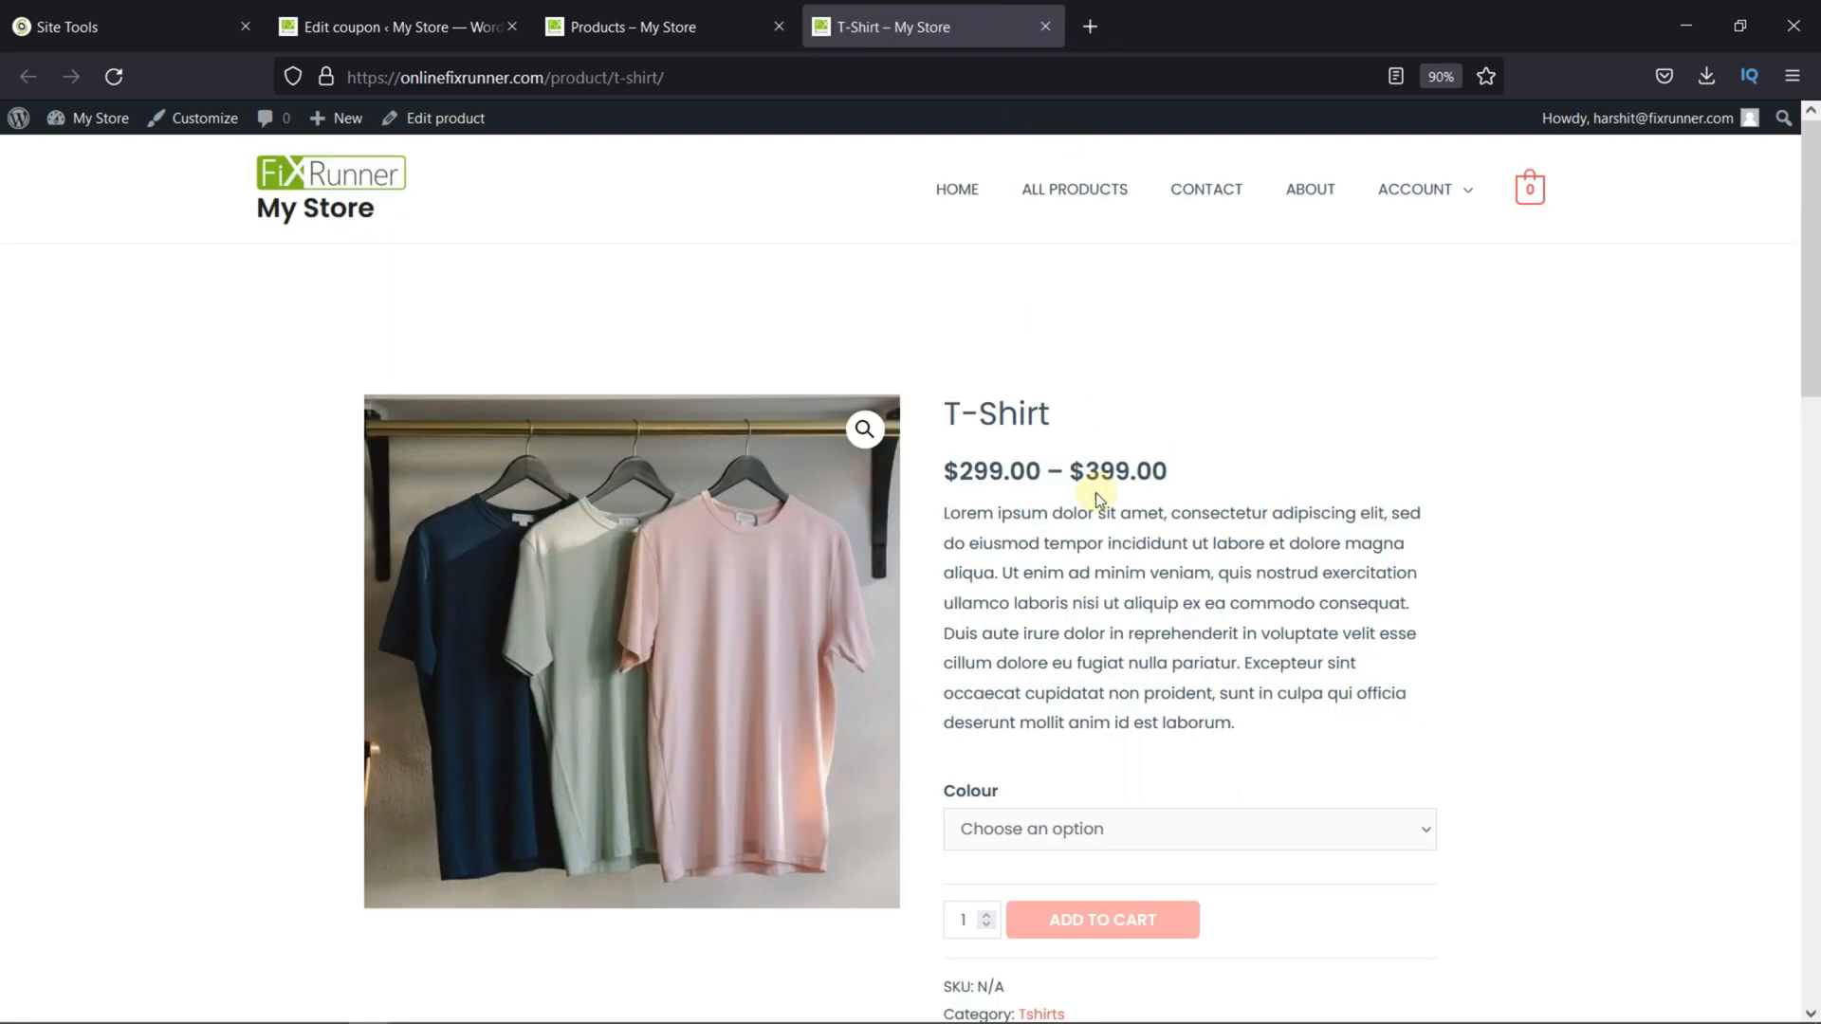
- Add one Blue T-Shirt to the cart and view the cart
{"action": "scroll", "coordinate": [1098, 704], "scroll_direction": "down", "scroll_amount": 1}
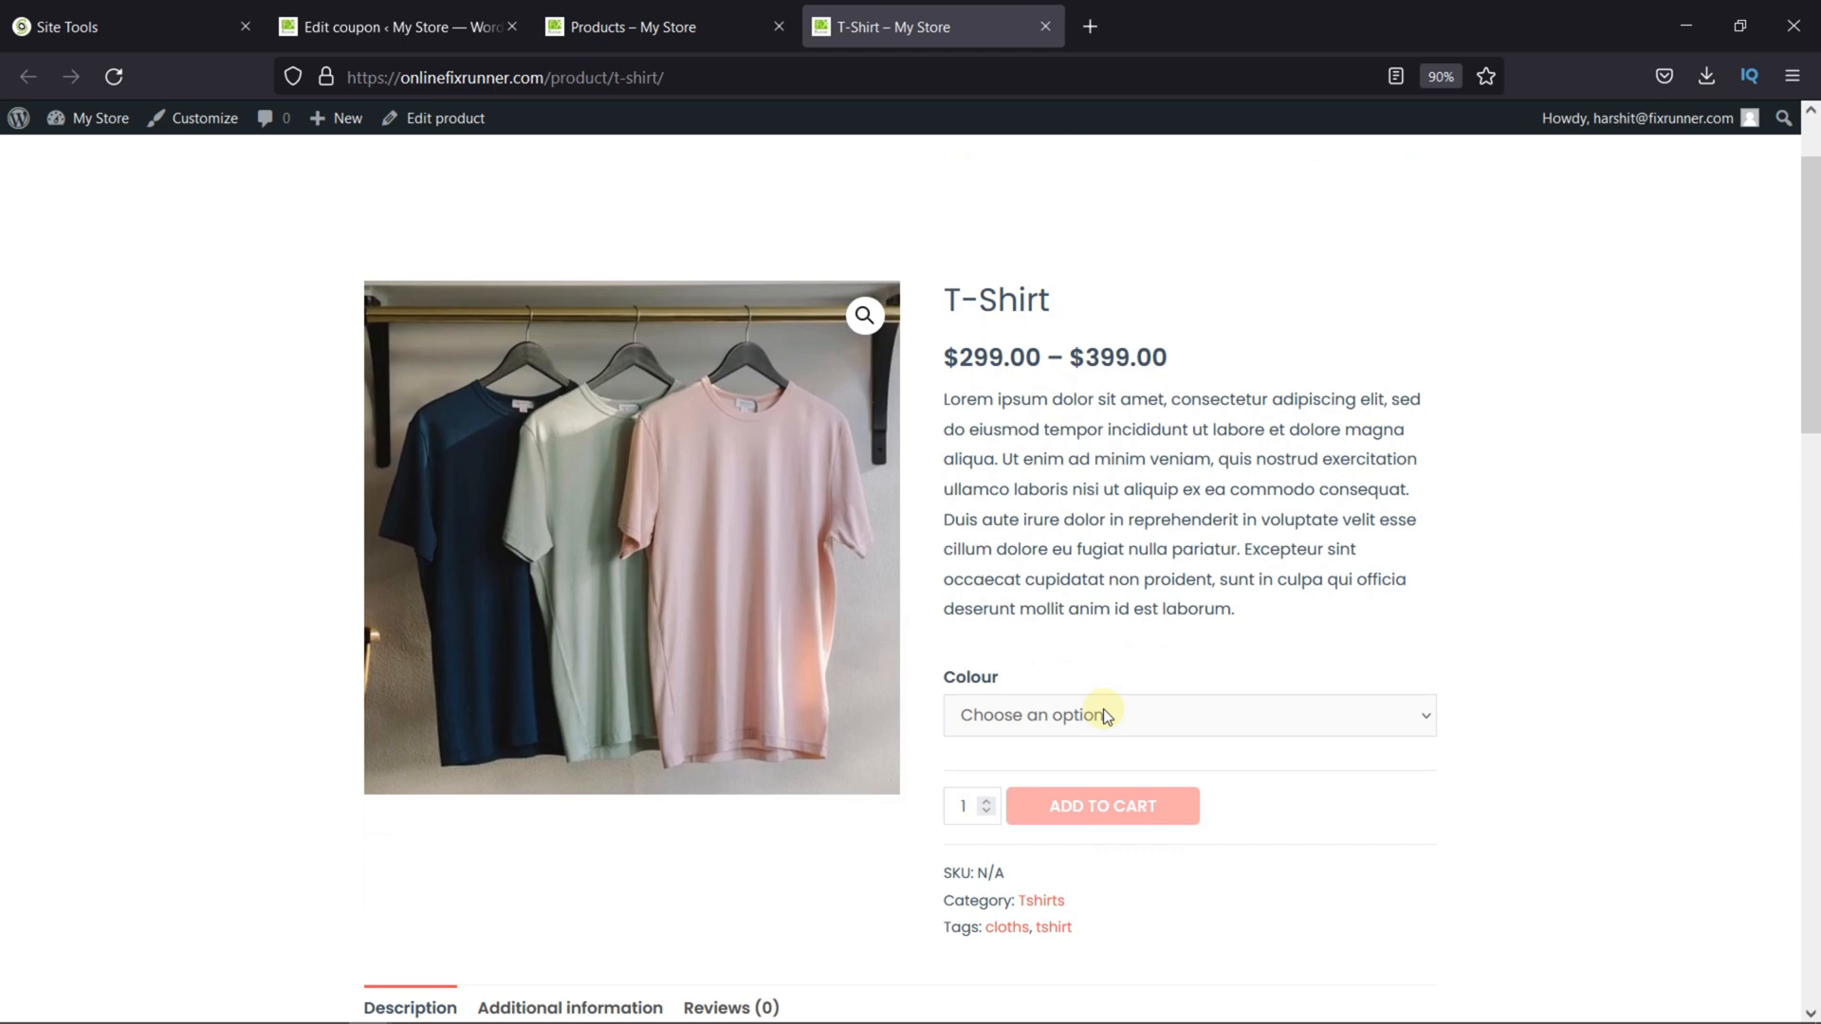
{"action": "left_click", "coordinate": [1102, 714]}
{"action": "left_click", "coordinate": [1090, 809]}
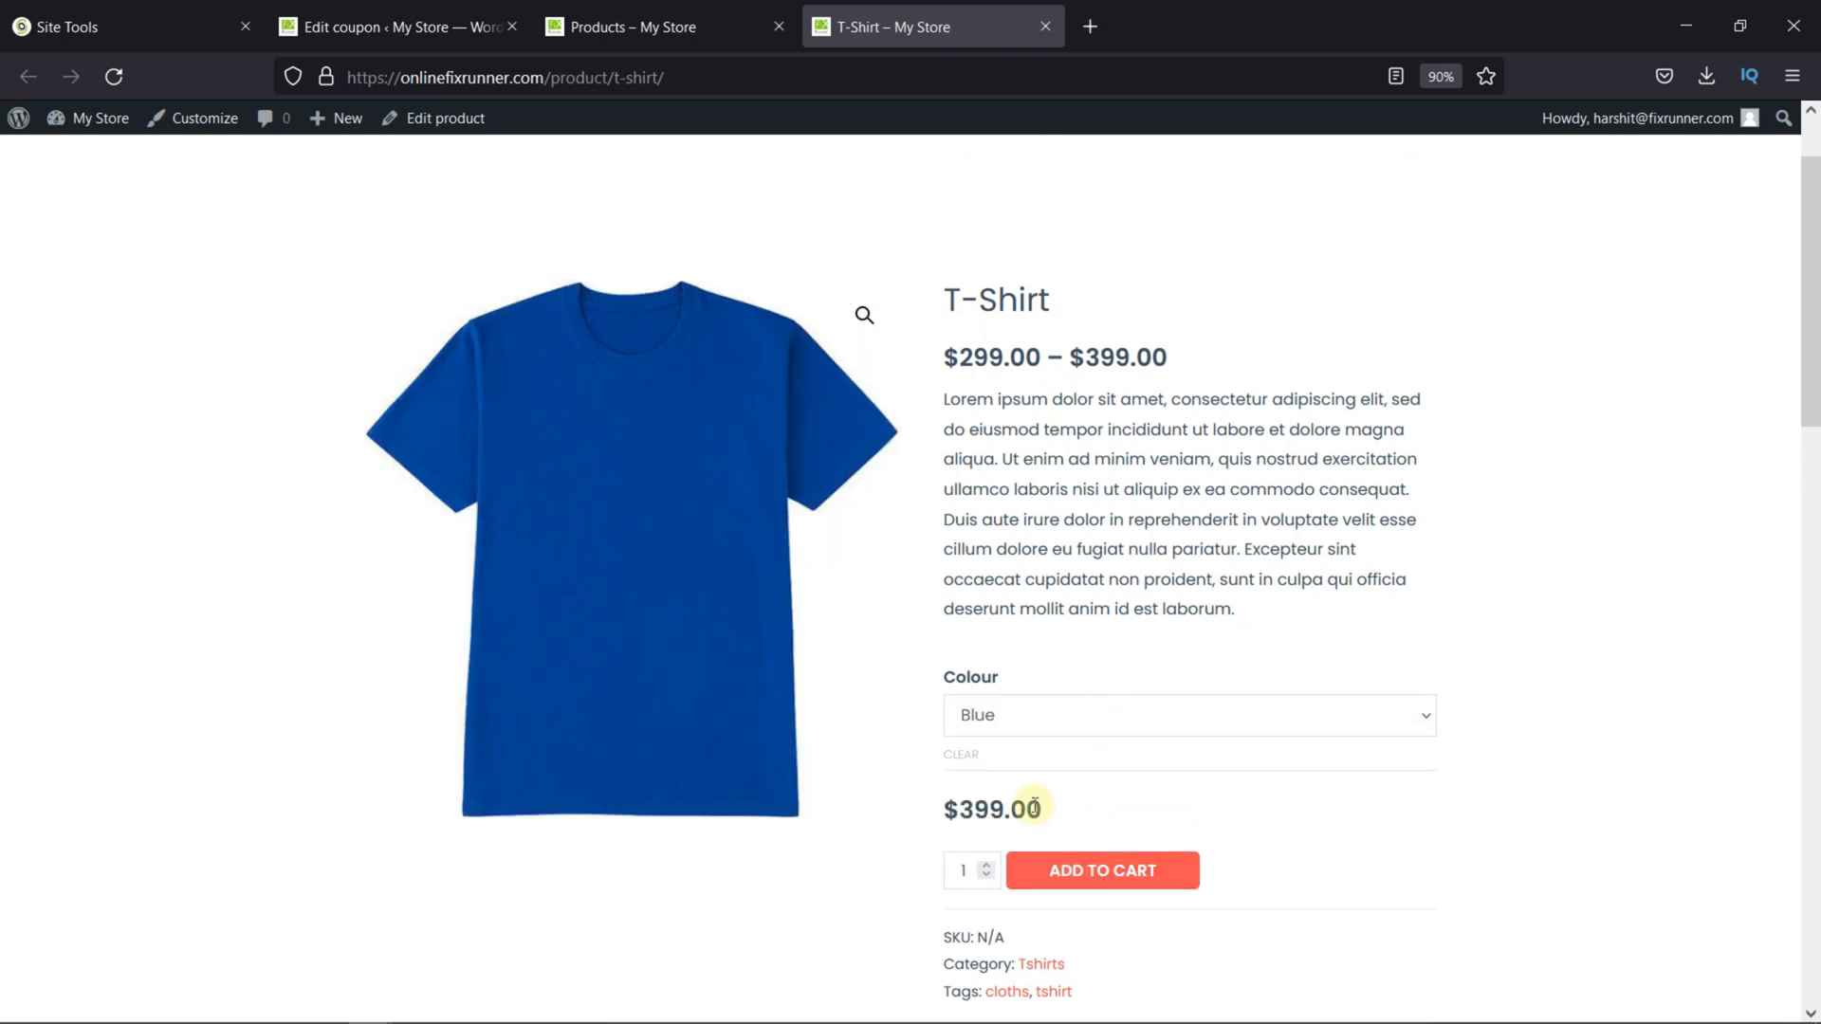
{"action": "left_click", "coordinate": [1088, 882]}
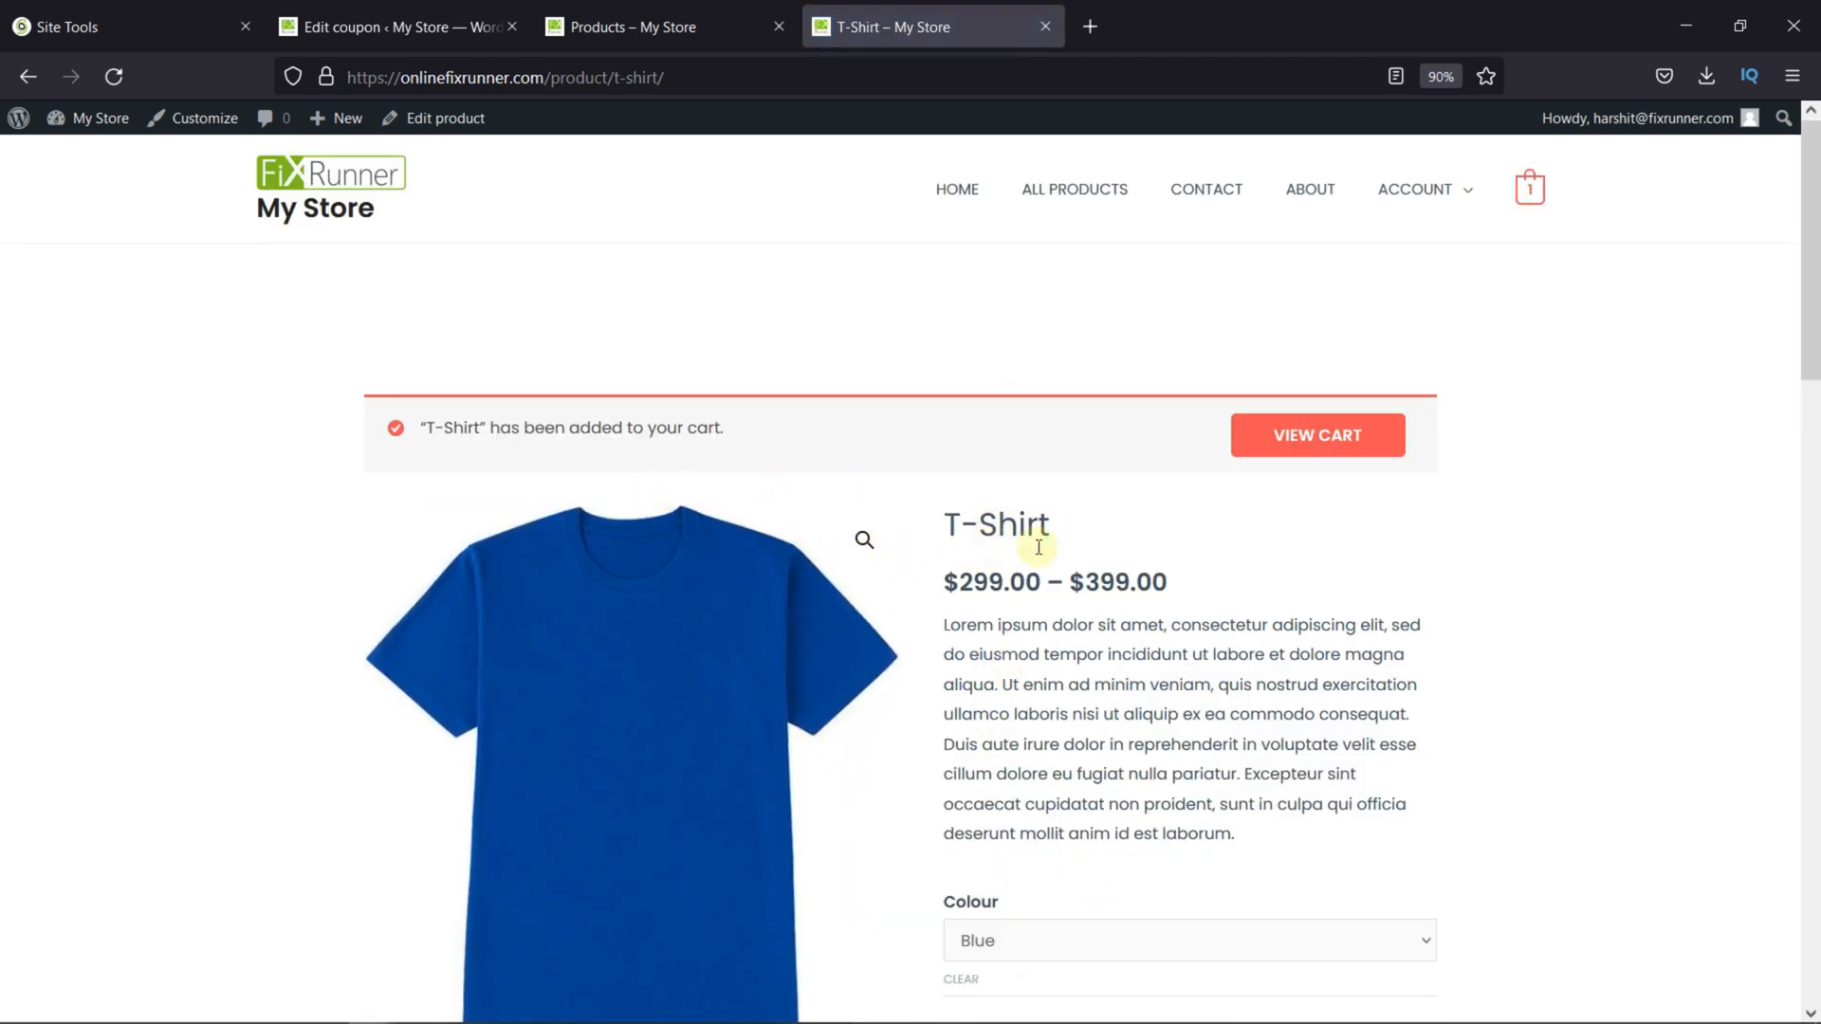
{"action": "left_click", "coordinate": [1333, 445]}
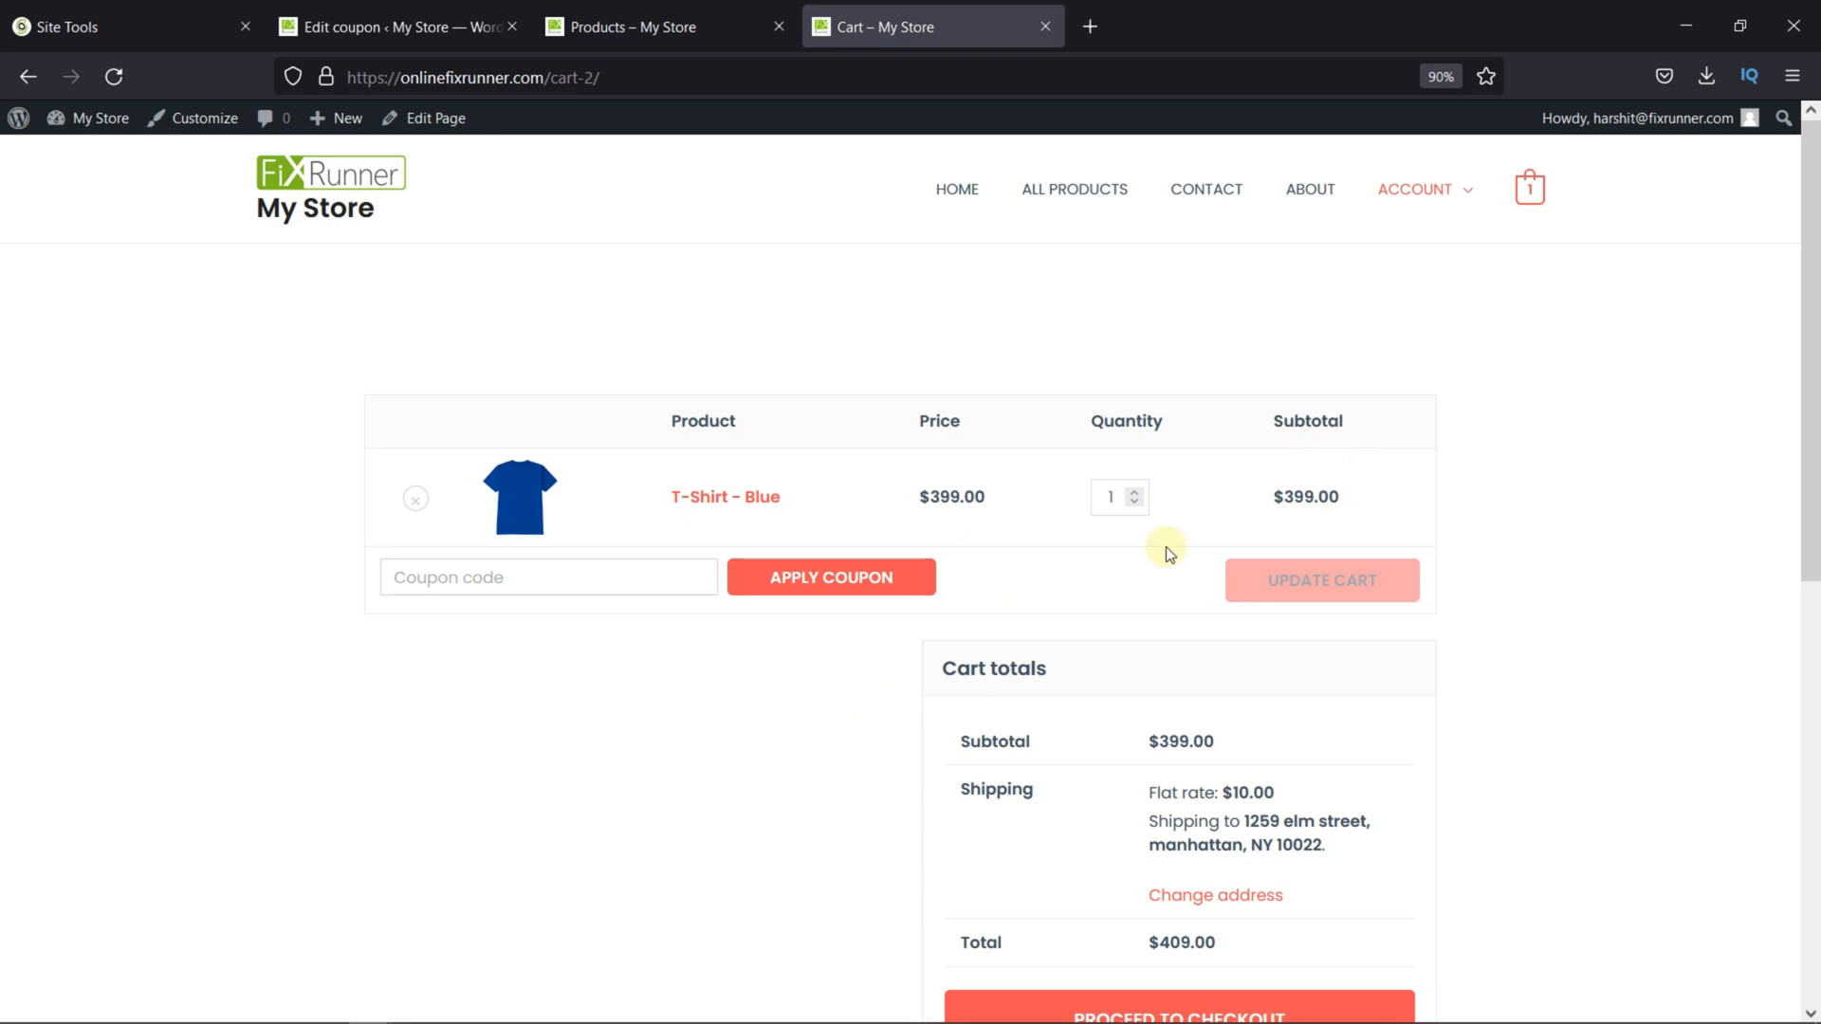
- Apply coupon FIFTYOFF for $199.50 off, then return to the store home page
{"action": "left_click", "coordinate": [546, 585]}
{"action": "type", "text": "FIFTYOFF"}
{"action": "left_click", "coordinate": [771, 560]}
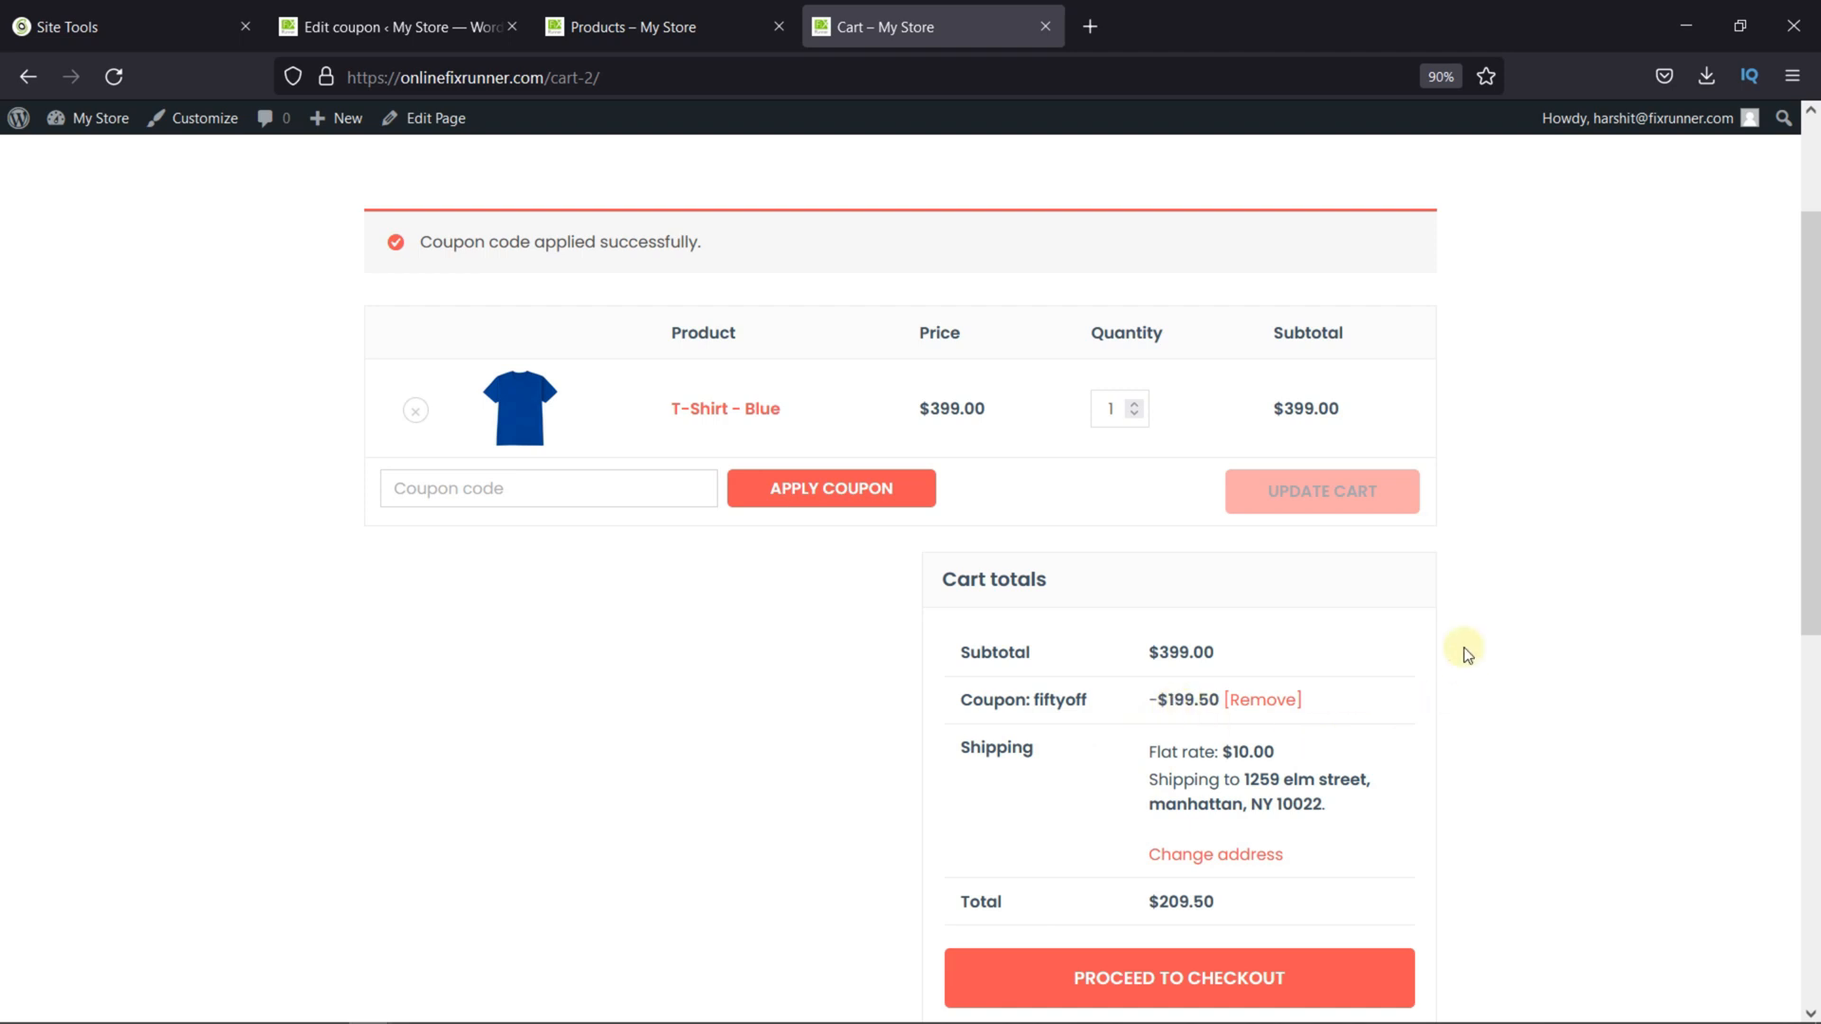
{"action": "scroll", "coordinate": [1483, 671], "scroll_direction": "up", "scroll_amount": 2}
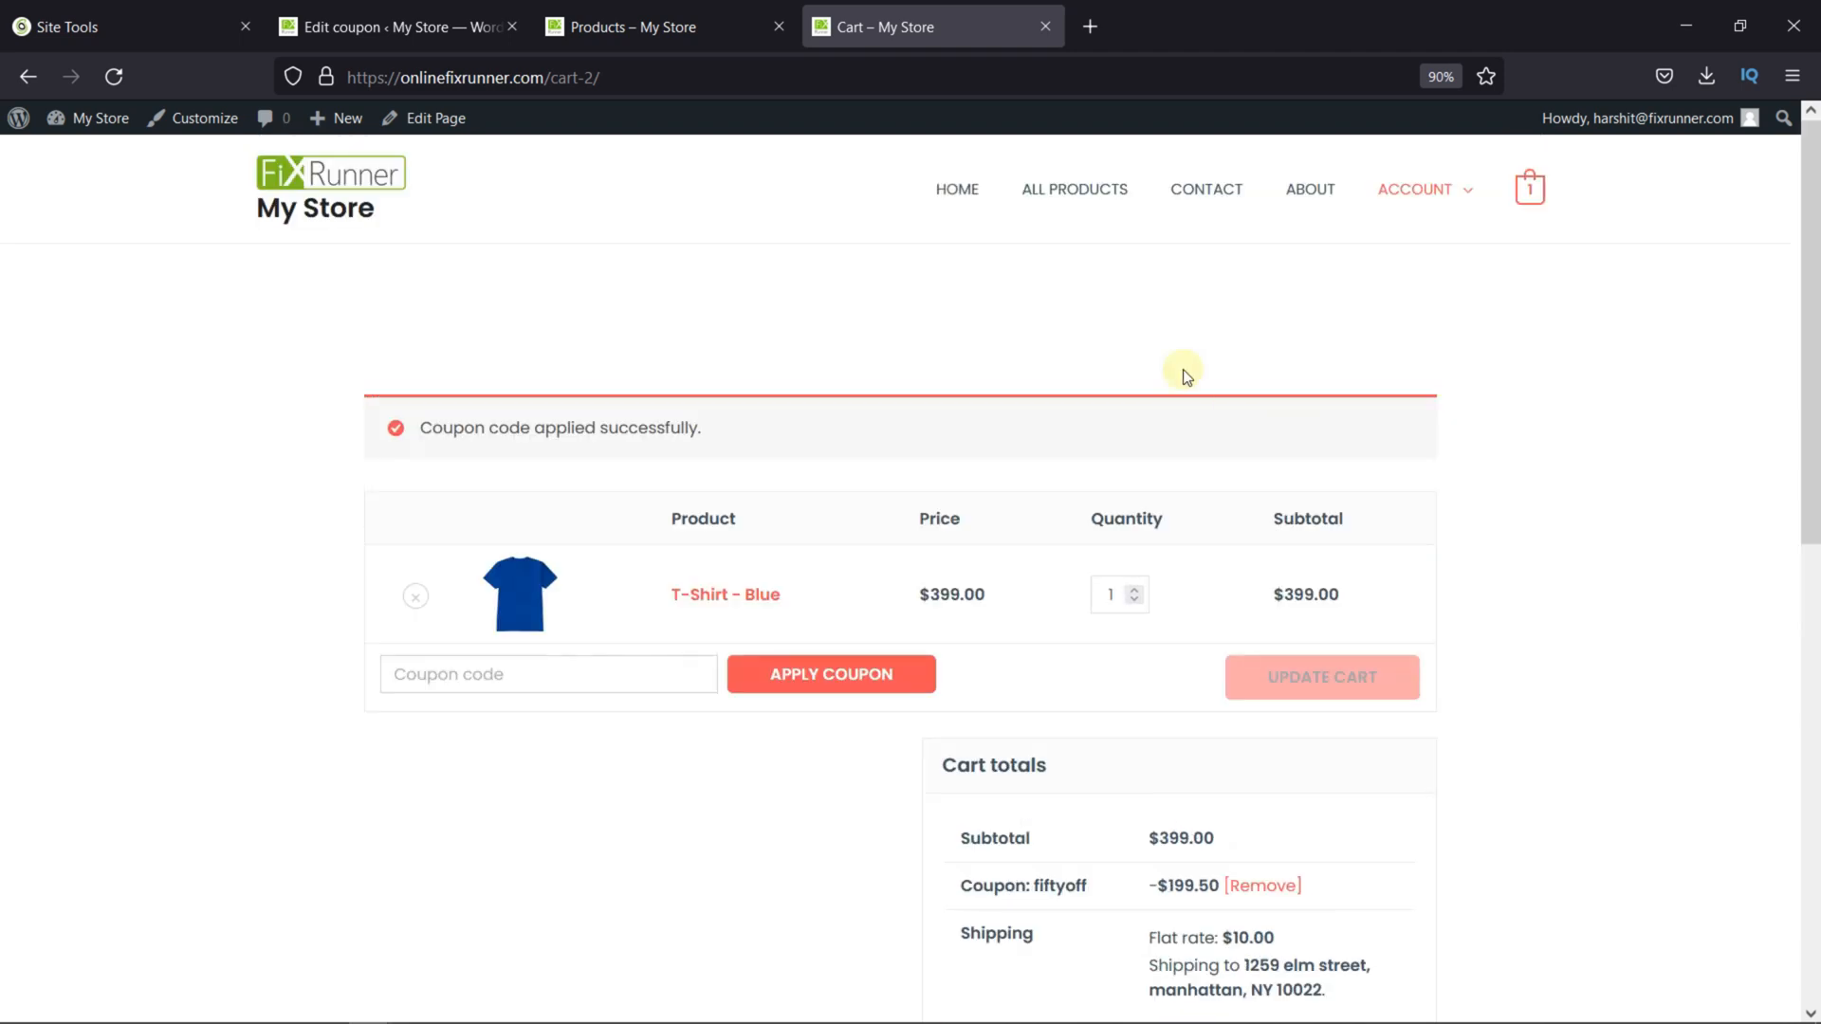
{"action": "left_click", "coordinate": [954, 190]}
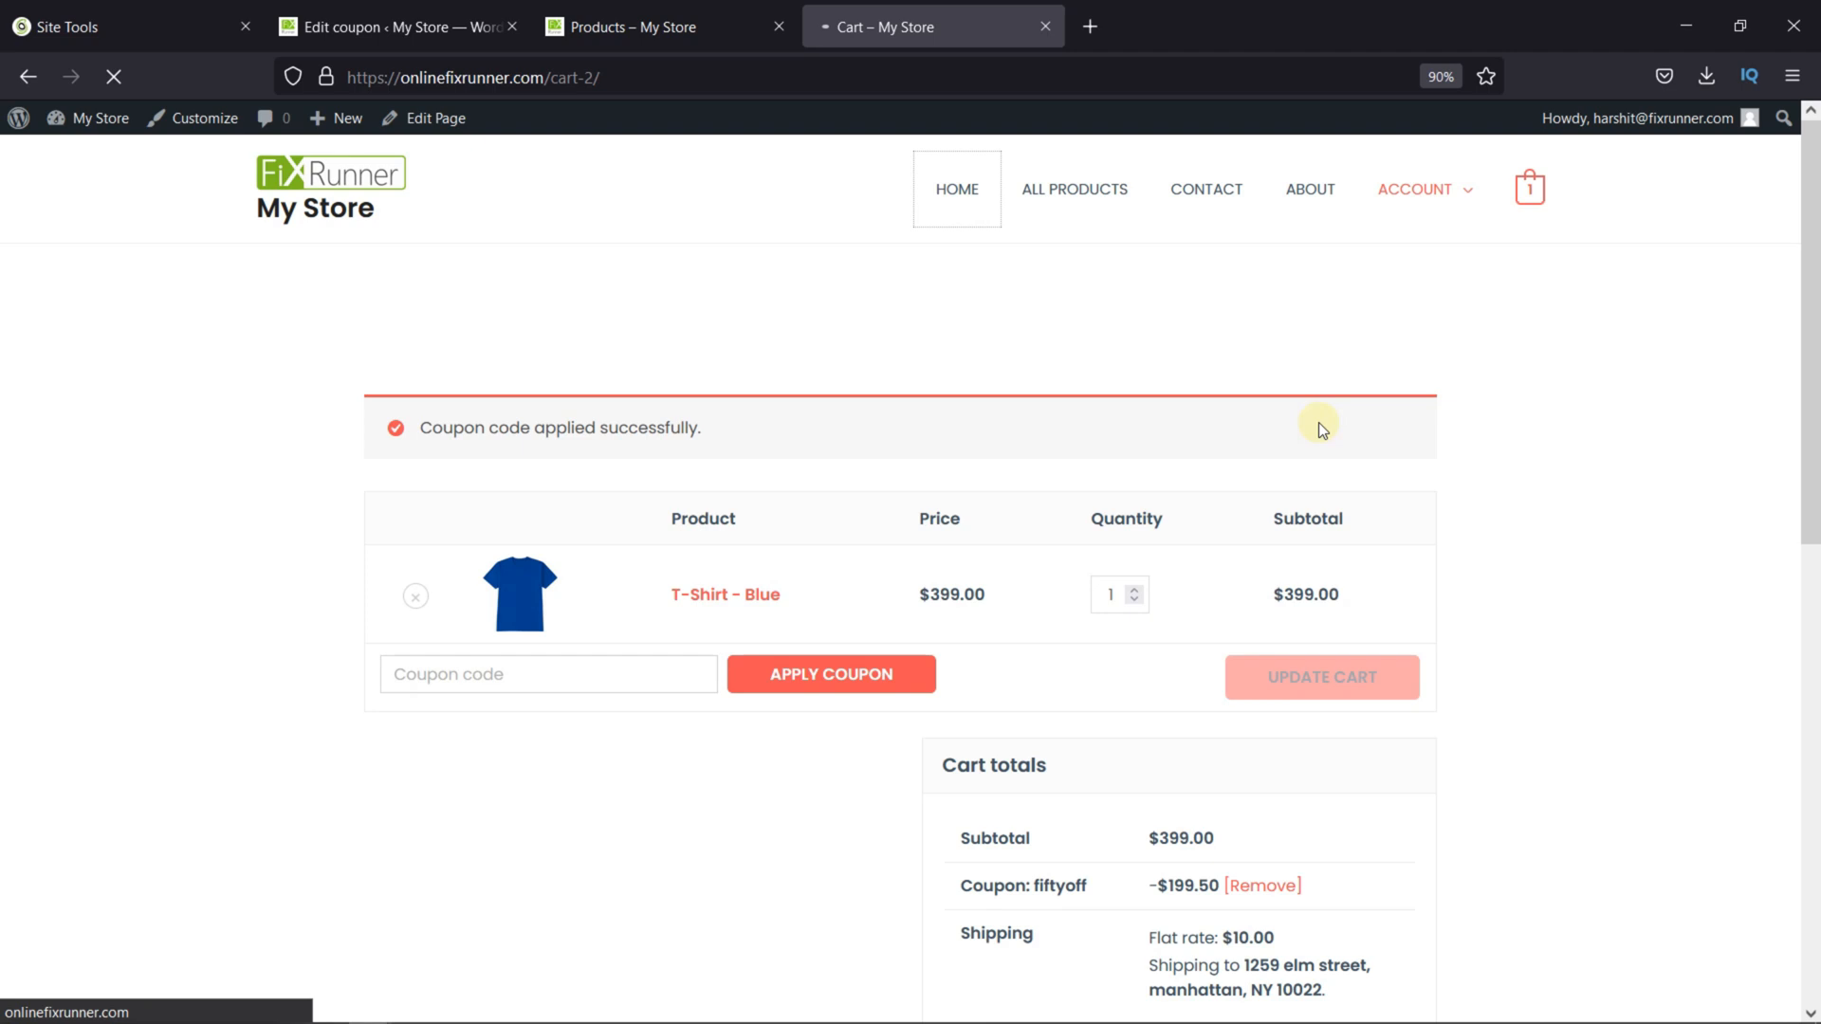